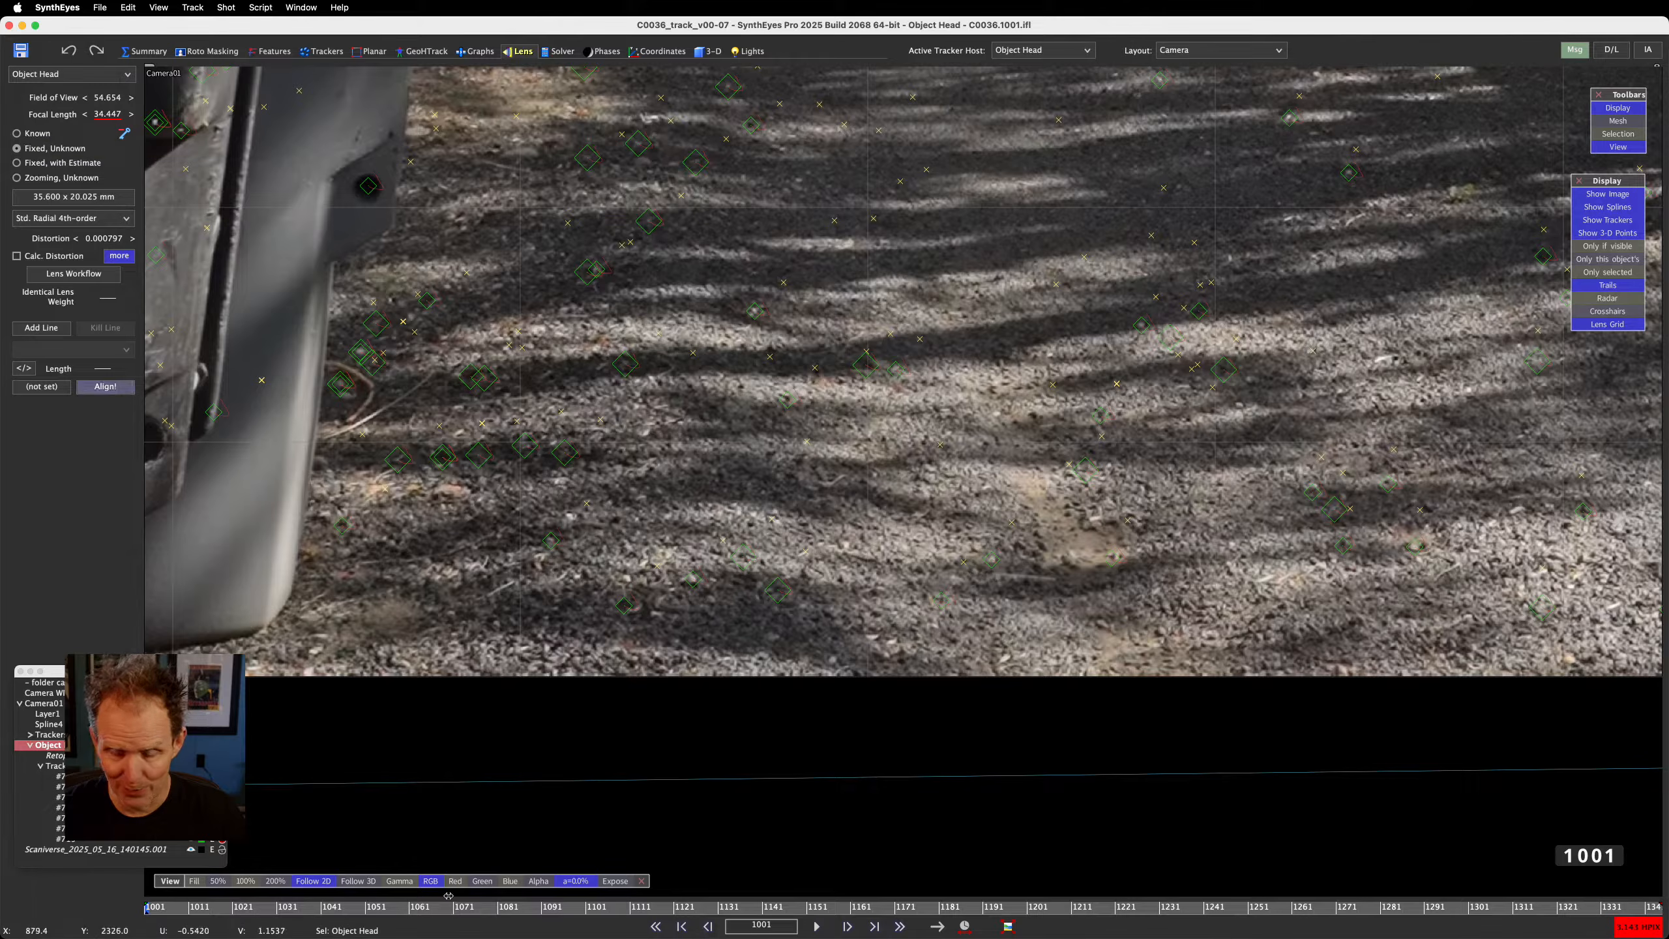
{"action": "left_click_drag", "start_coordinate": [373, 907], "coordinate": [147, 908]}
{"action": "scroll", "coordinate": [667, 371], "scroll_direction": "down", "scroll_amount": 4}
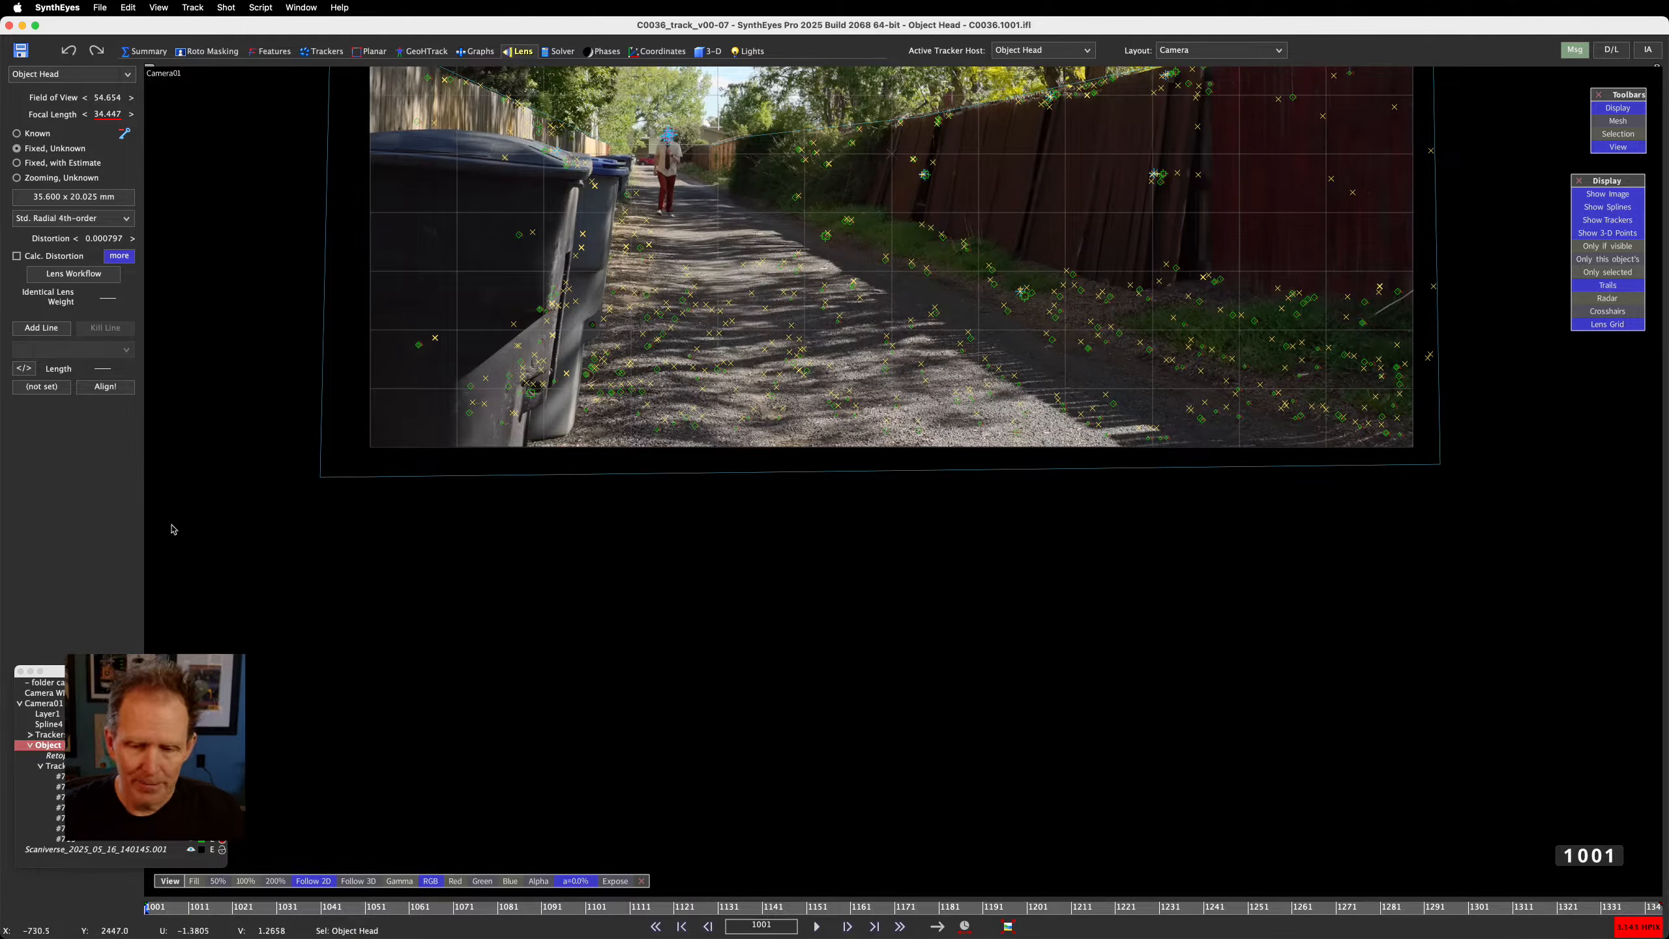
{"action": "left_click", "coordinate": [169, 672]}
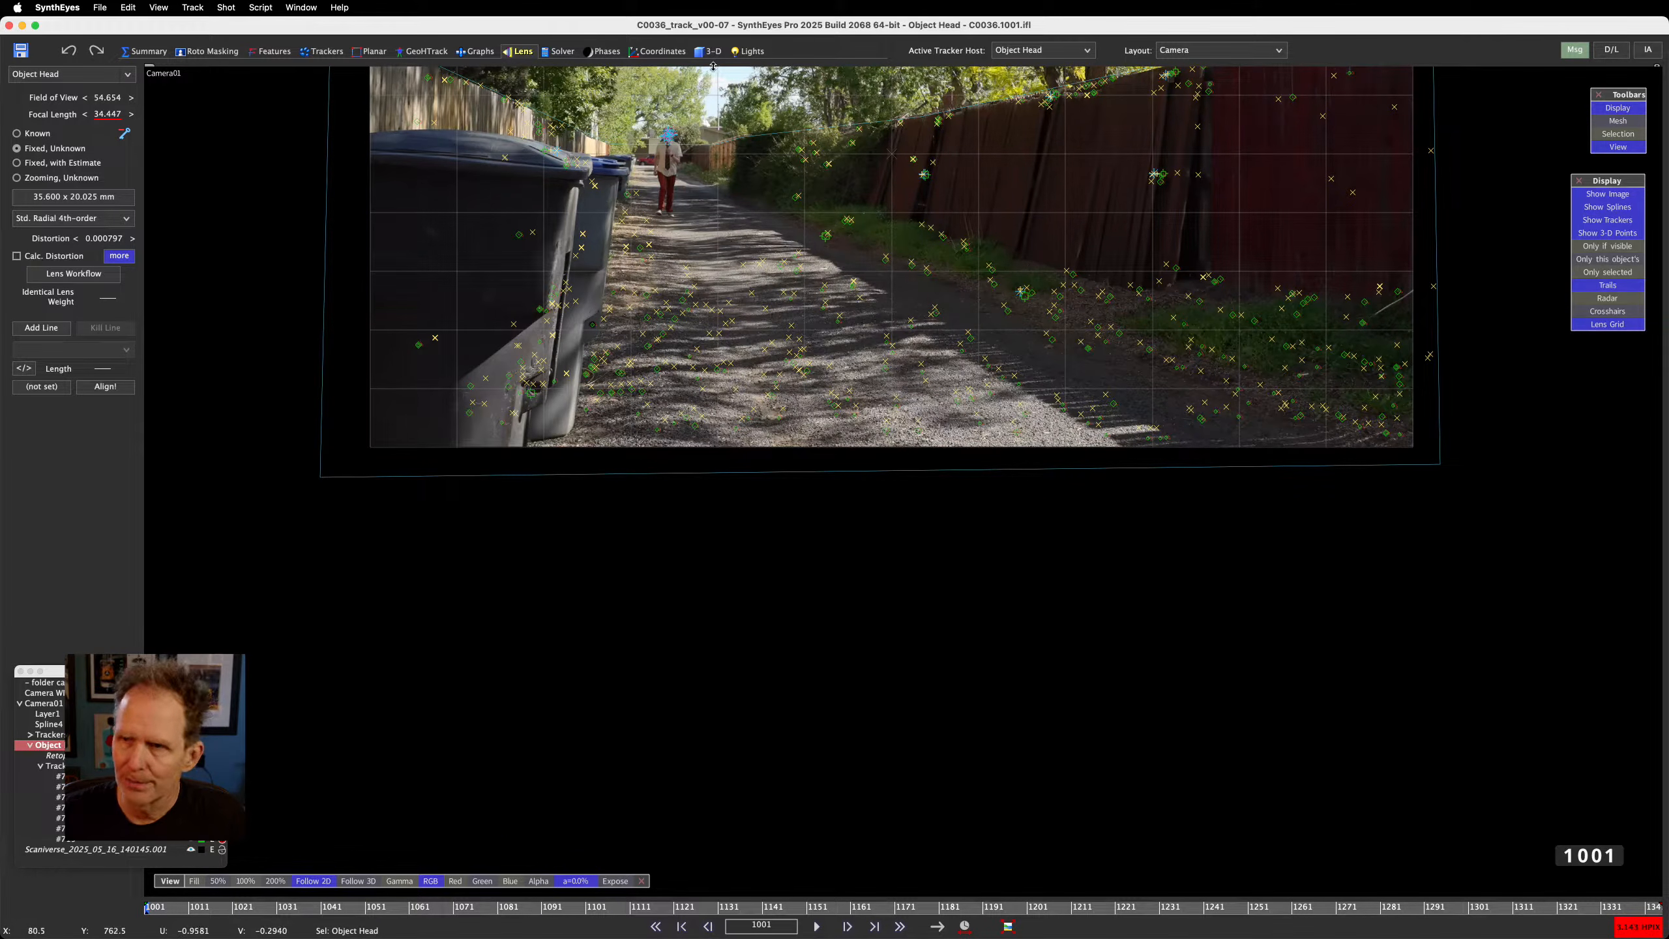
Set Object Head's solving mode to Automatic and reset its existing solve
{"action": "left_click", "coordinate": [556, 53]}
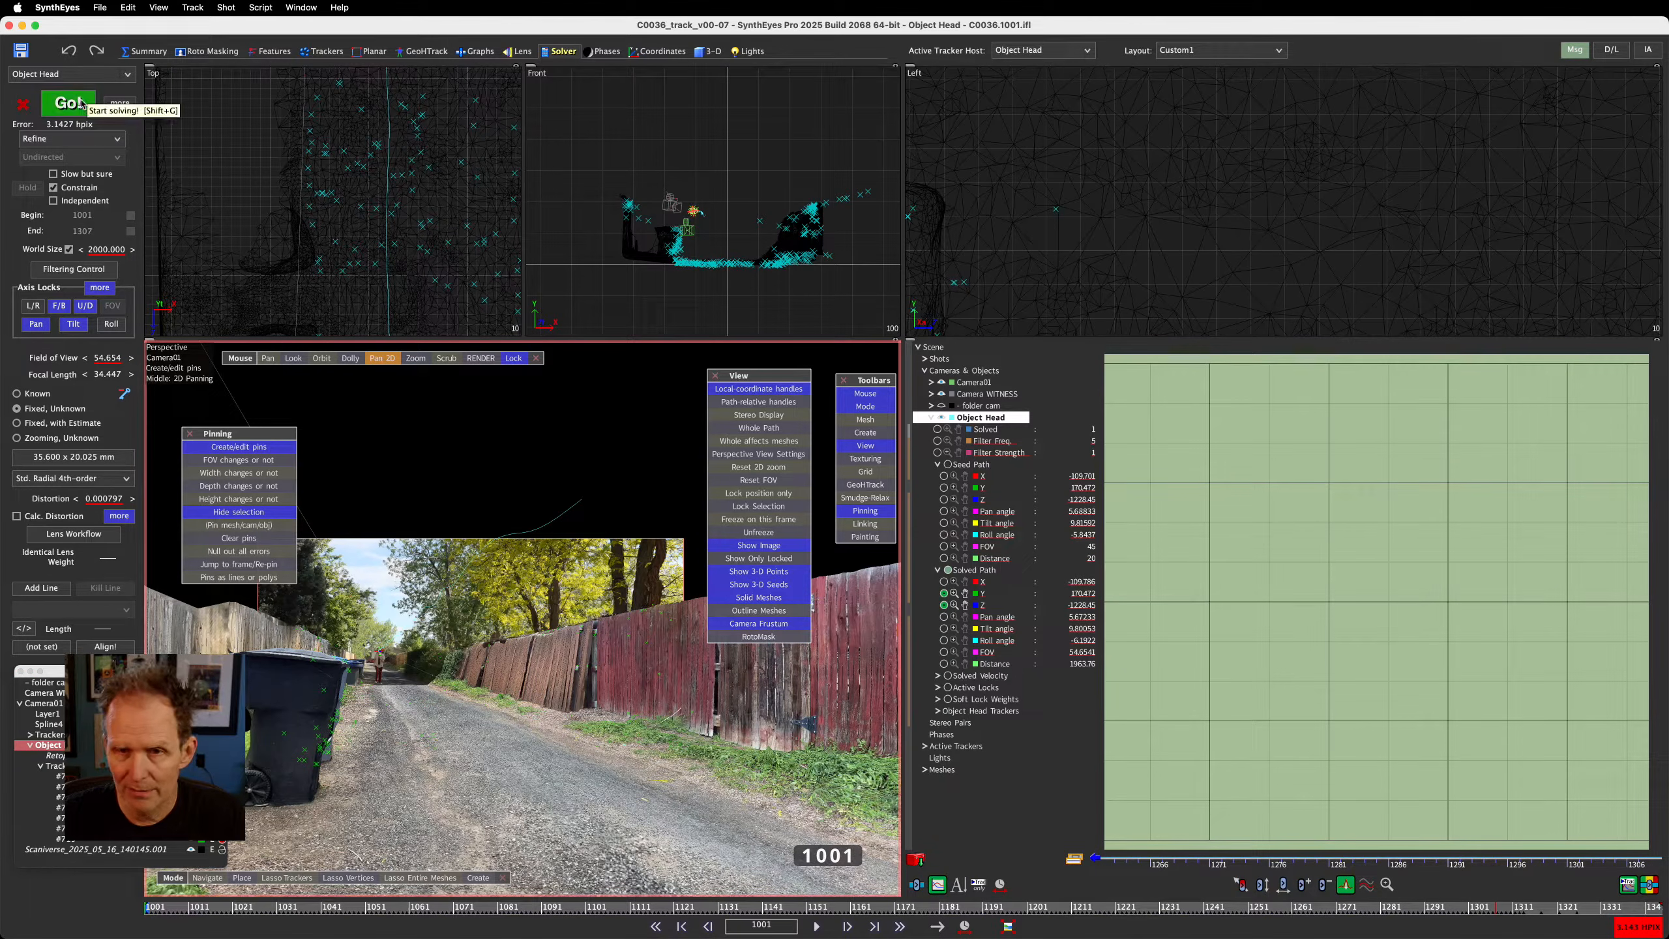
{"action": "left_click", "coordinate": [23, 105]}
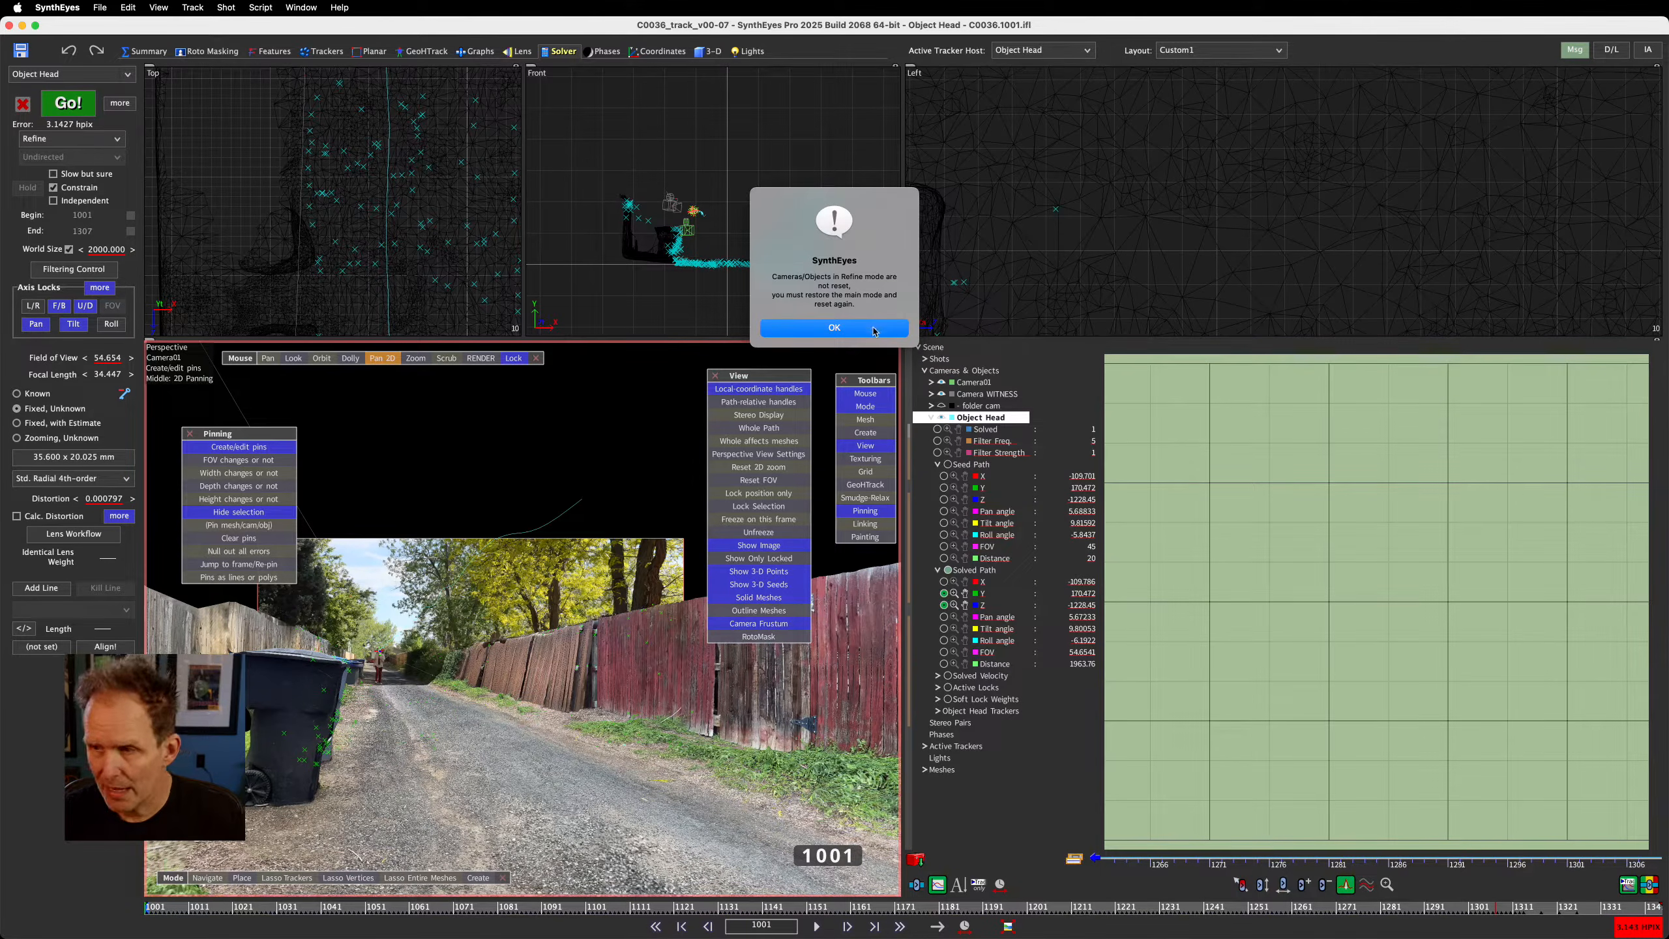
{"action": "left_click", "coordinate": [874, 330]}
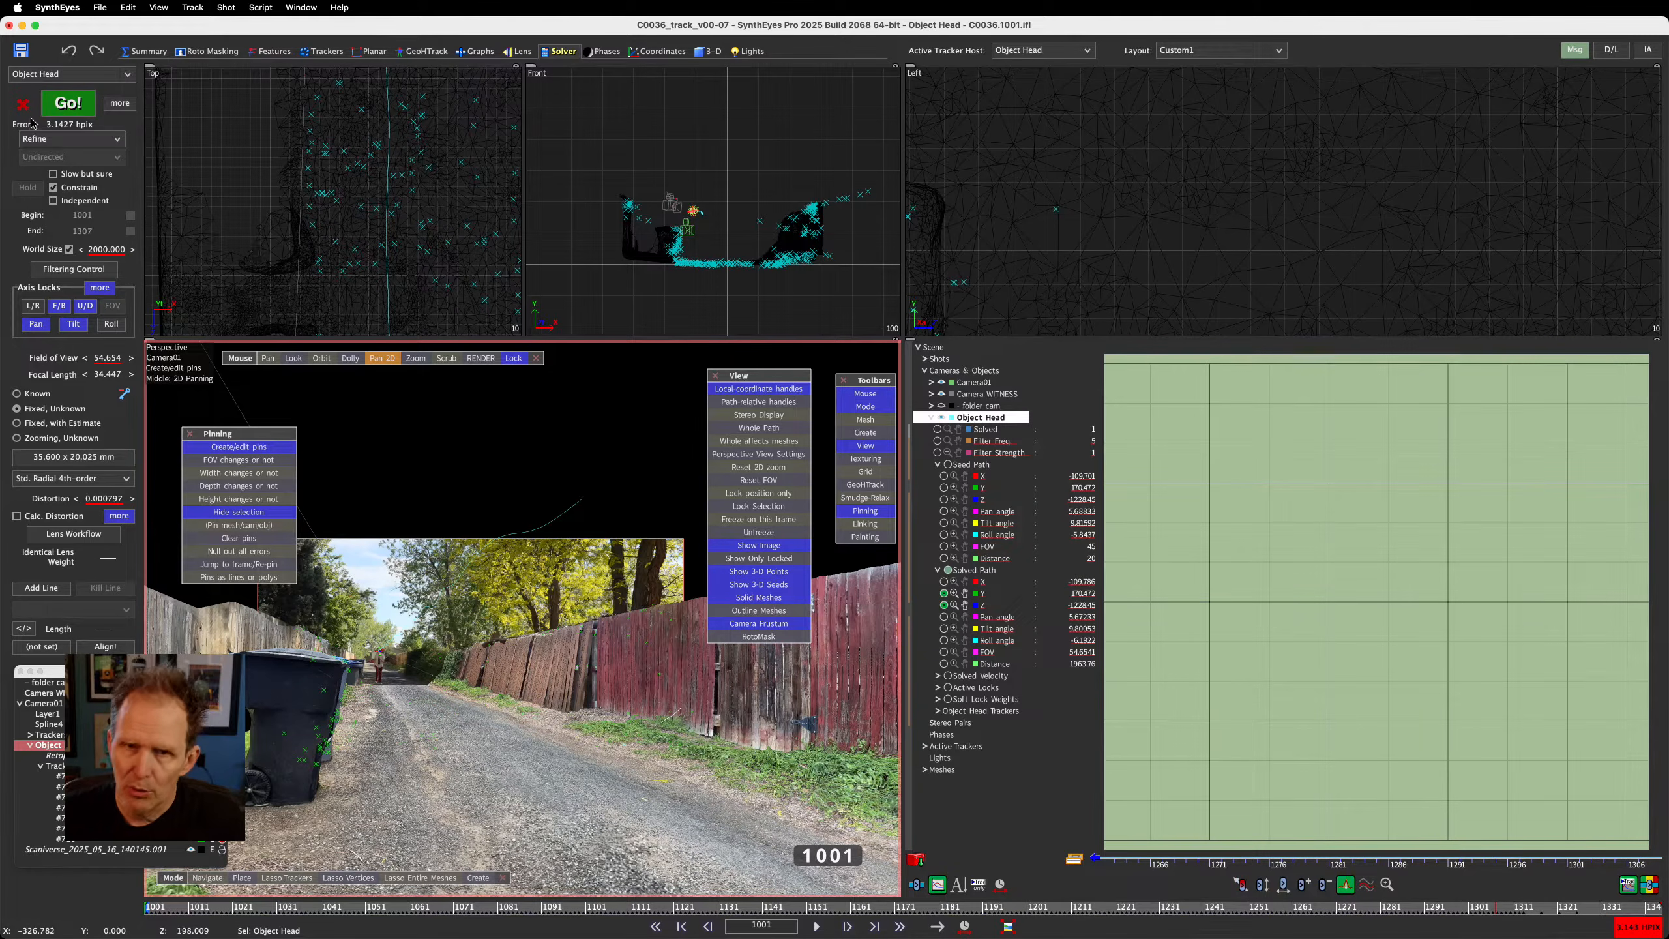
{"action": "left_click", "coordinate": [45, 139]}
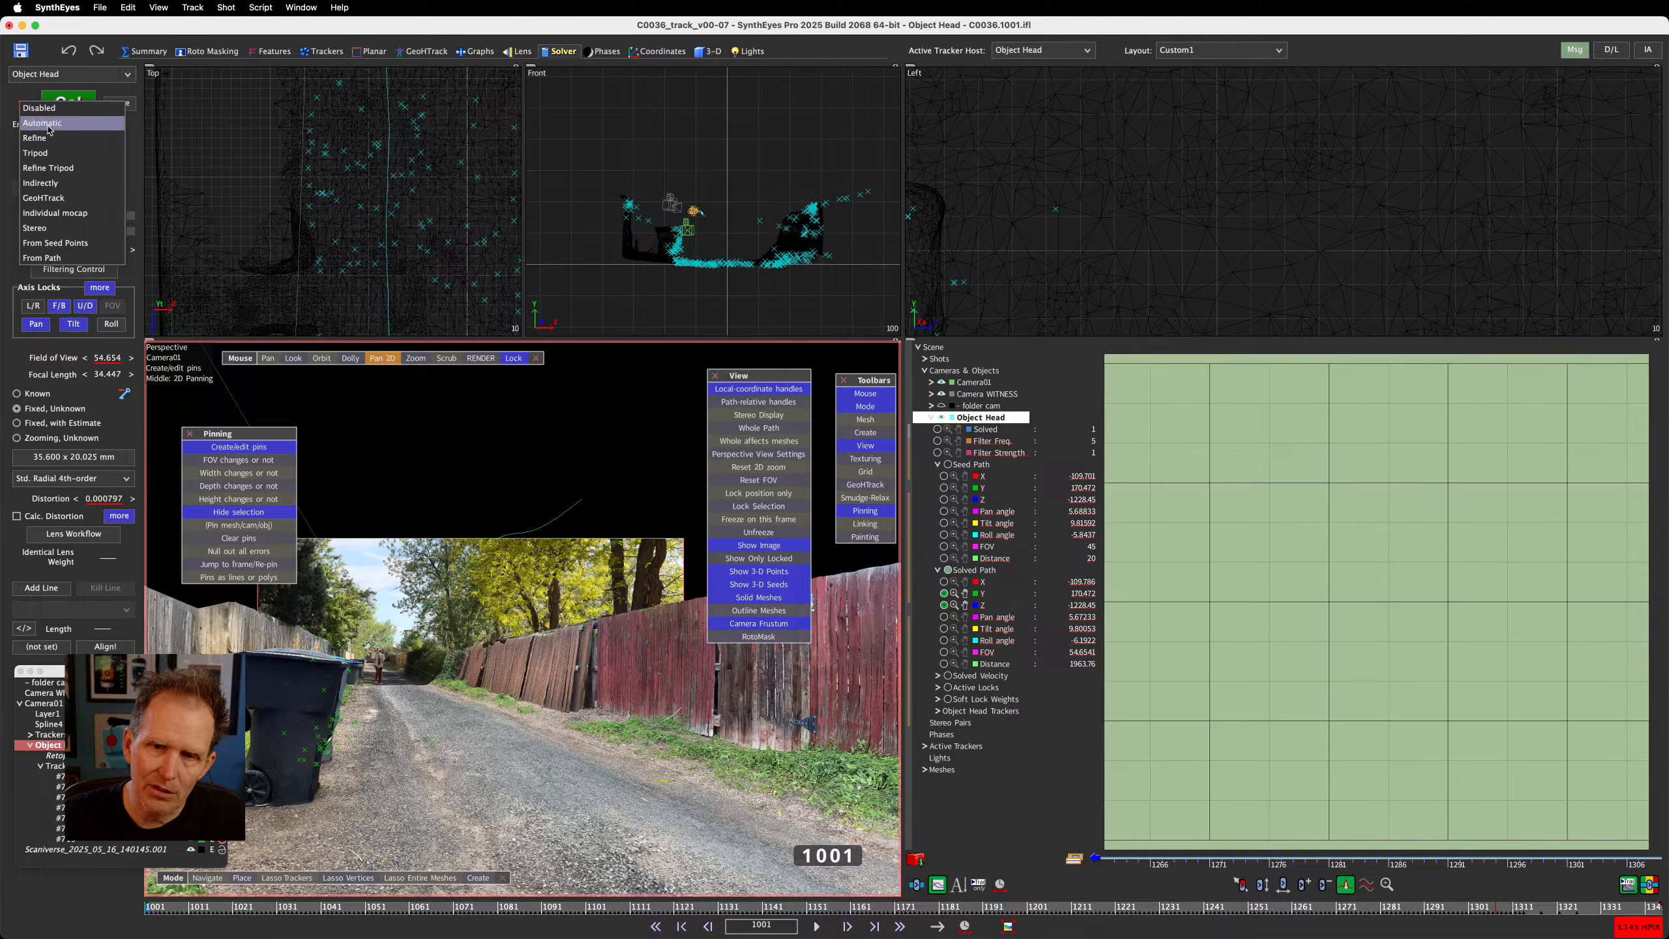
{"action": "left_click", "coordinate": [49, 124]}
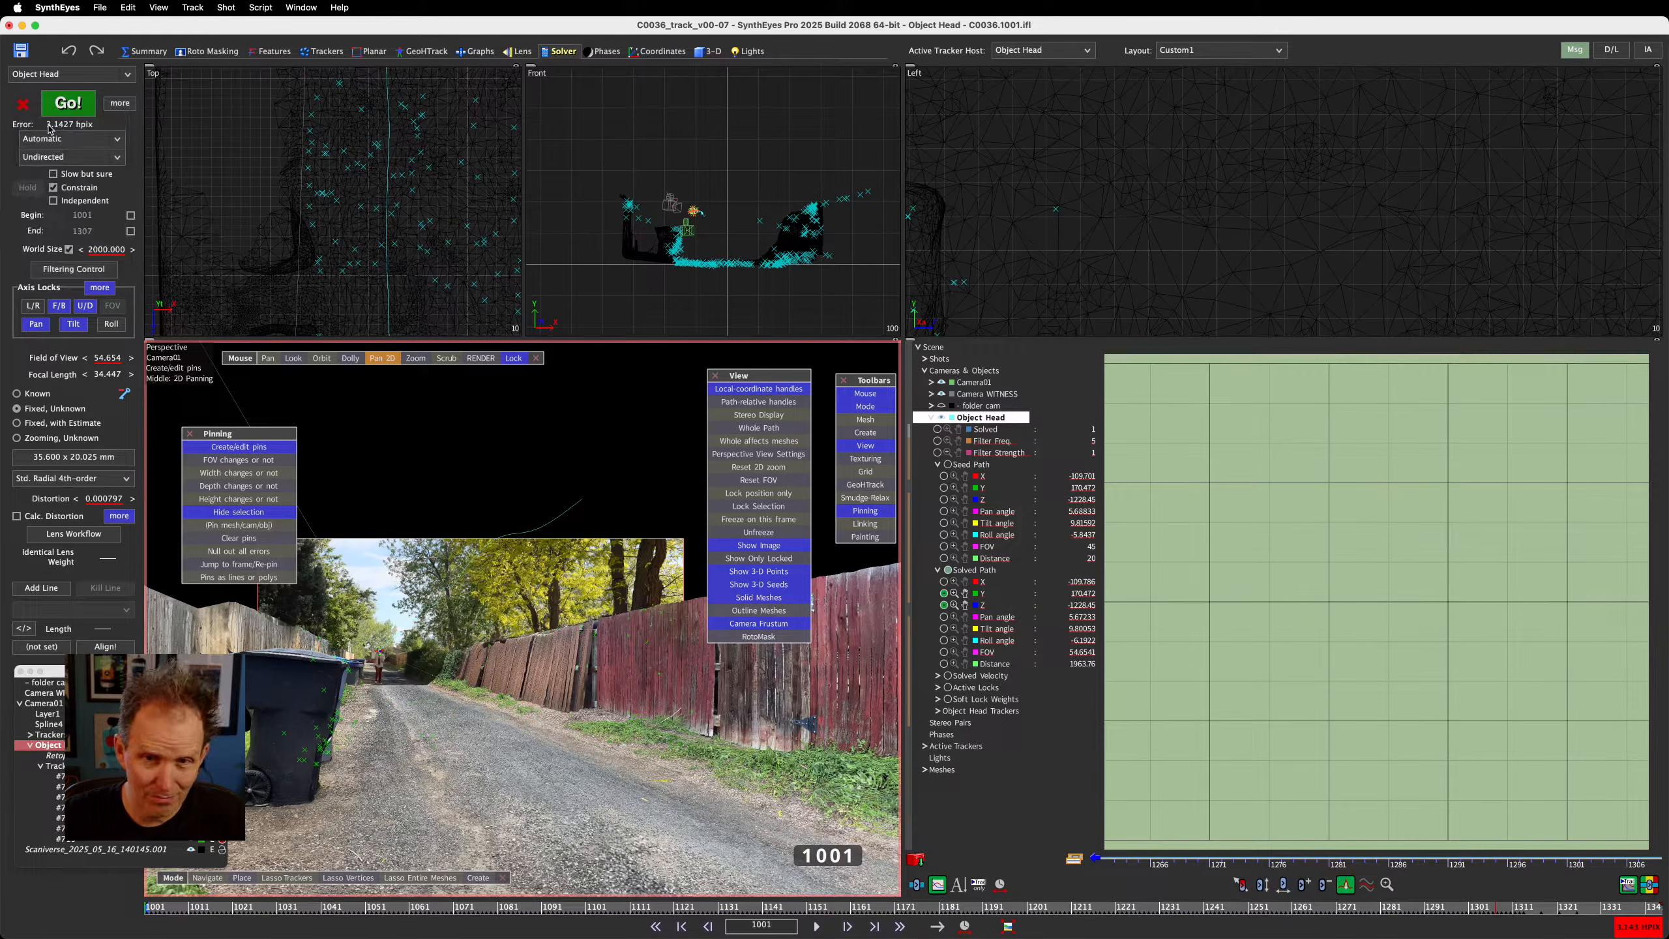
{"action": "left_click", "coordinate": [85, 672]}
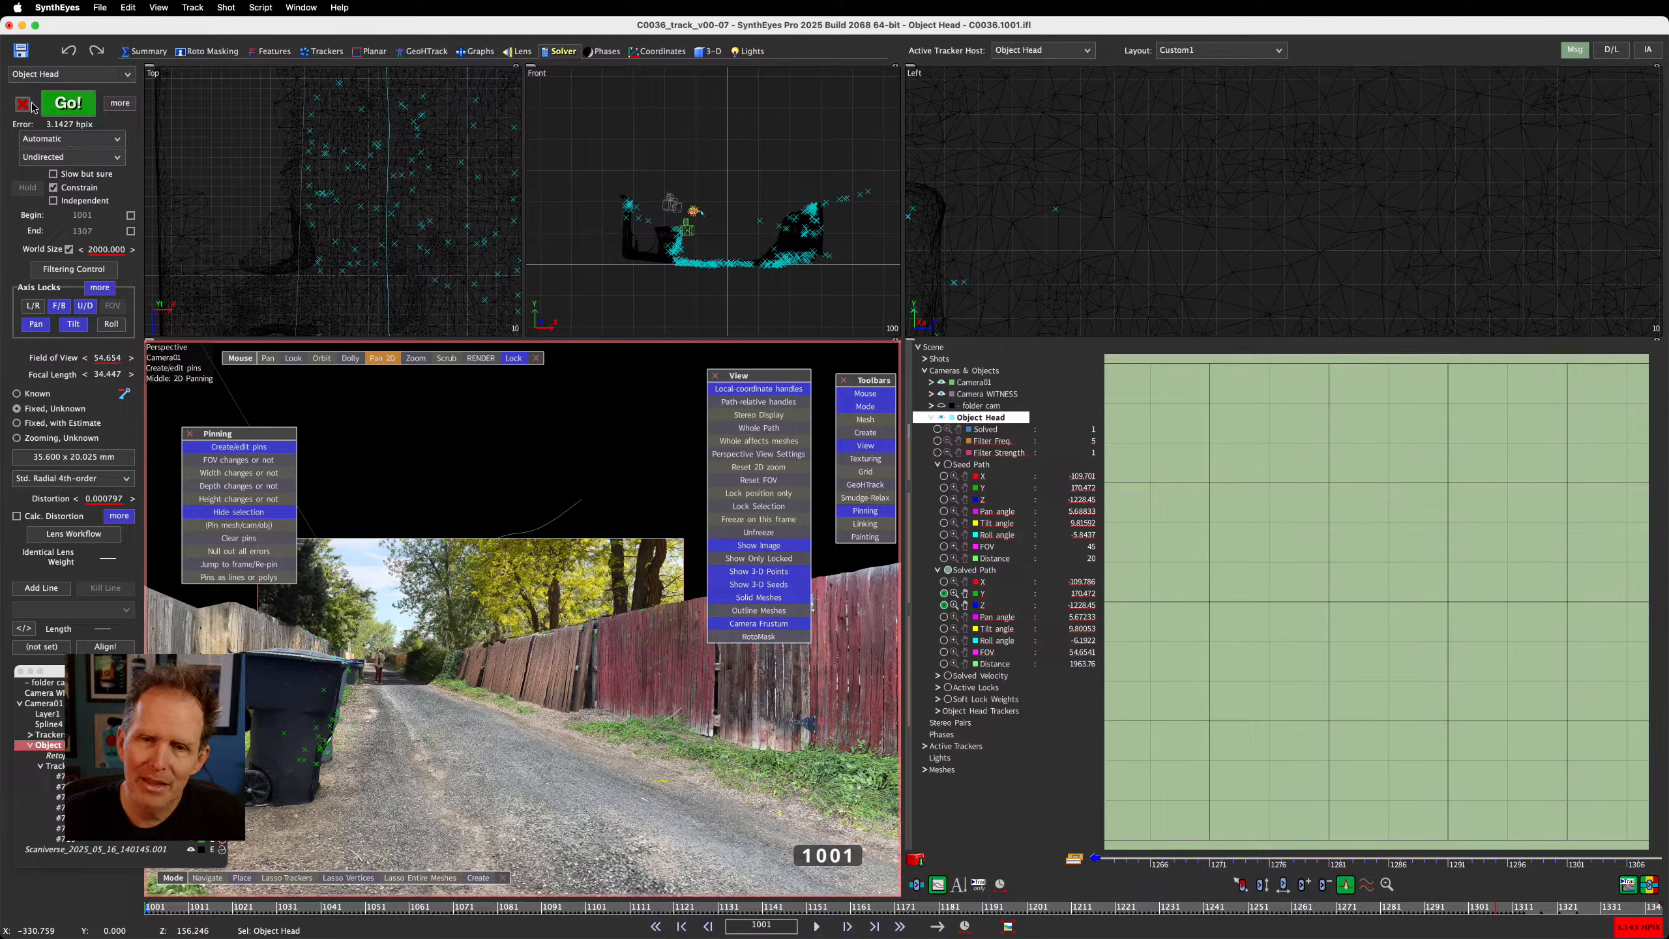
{"action": "left_click", "coordinate": [67, 102]}
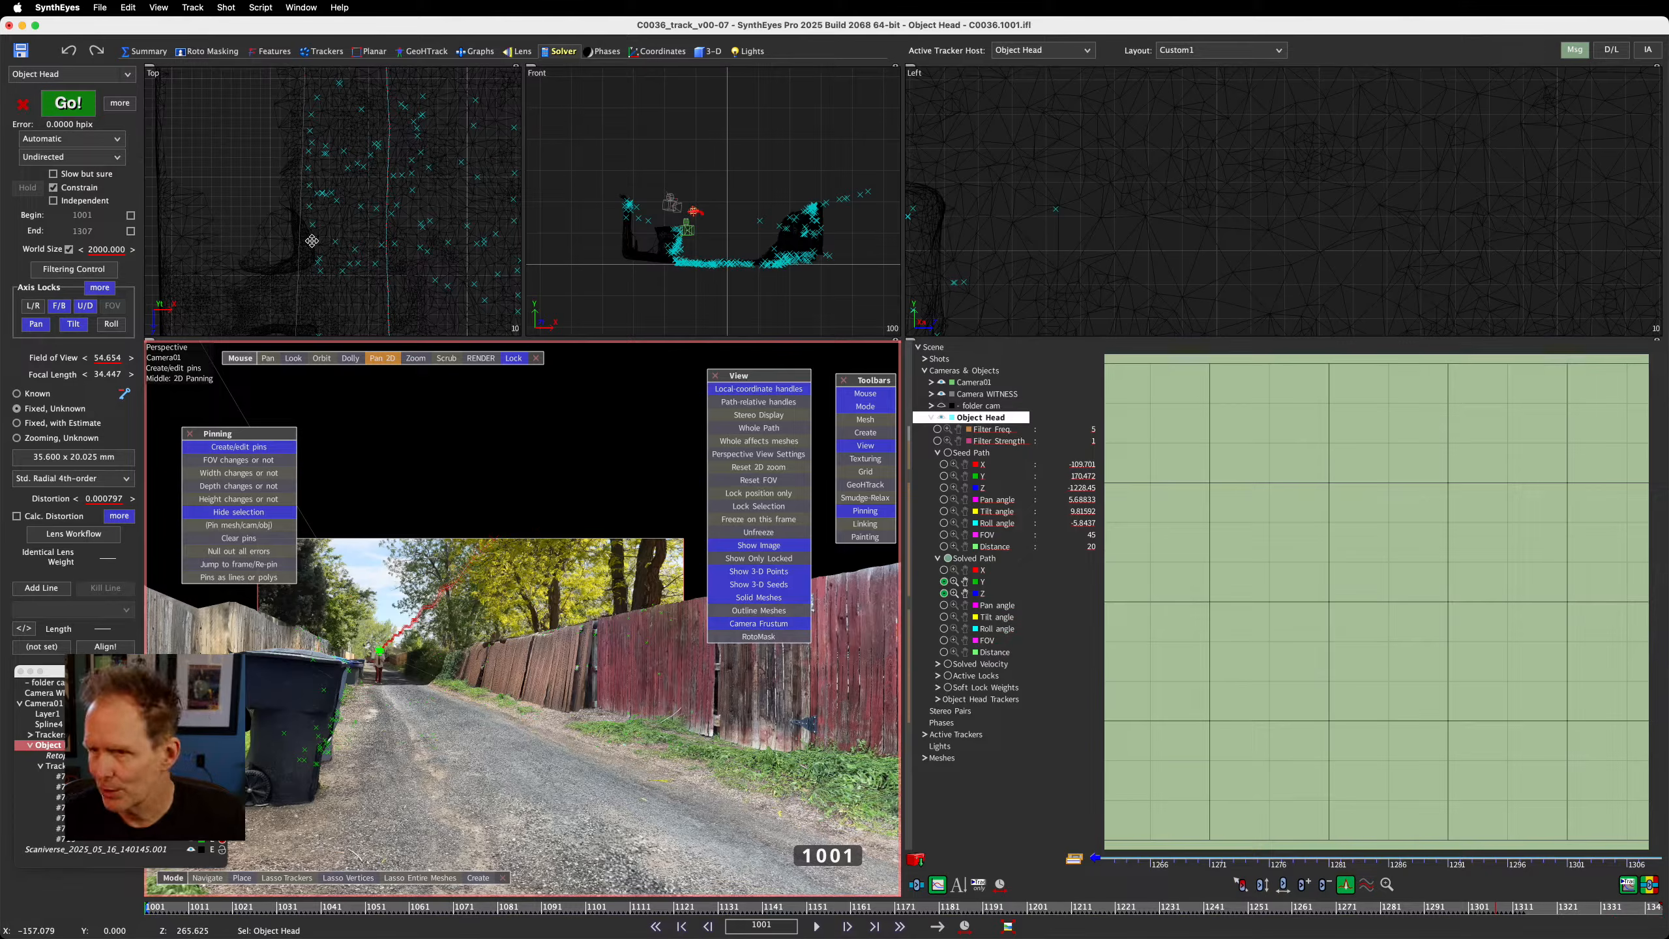
Examine the head's remaining motion path in the Front view by scrubbing to frame 1131, and return to frame 1001
{"action": "scroll", "coordinate": [703, 217], "scroll_direction": "up", "scroll_amount": 3}
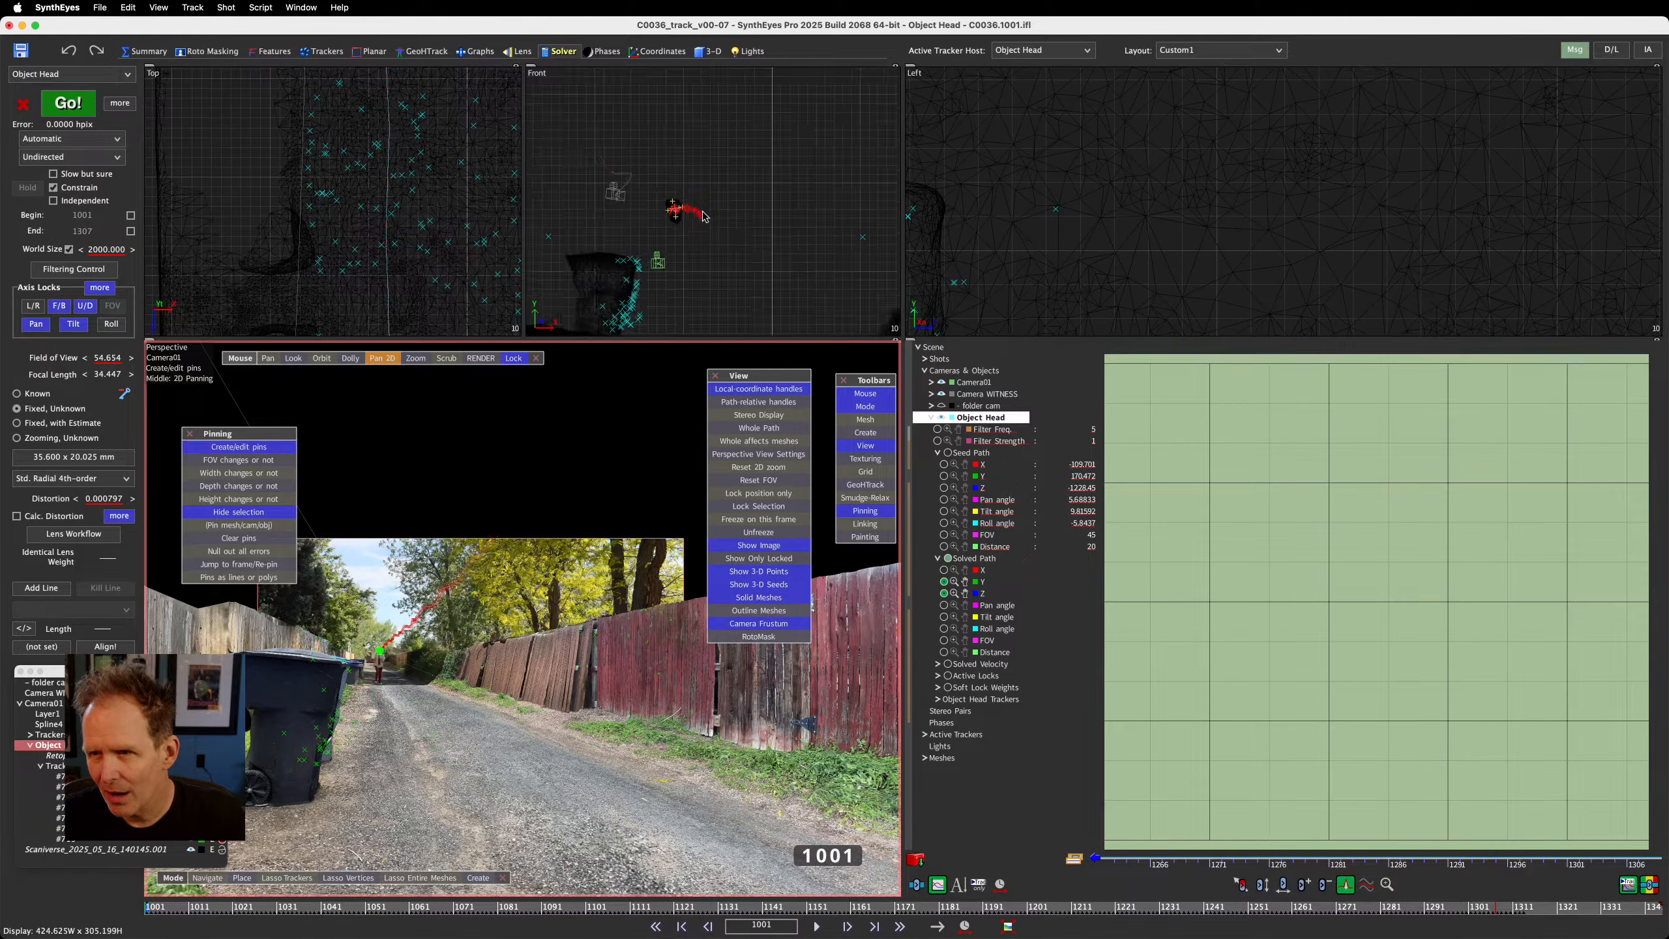
{"action": "scroll", "coordinate": [704, 217], "scroll_direction": "up", "scroll_amount": 4}
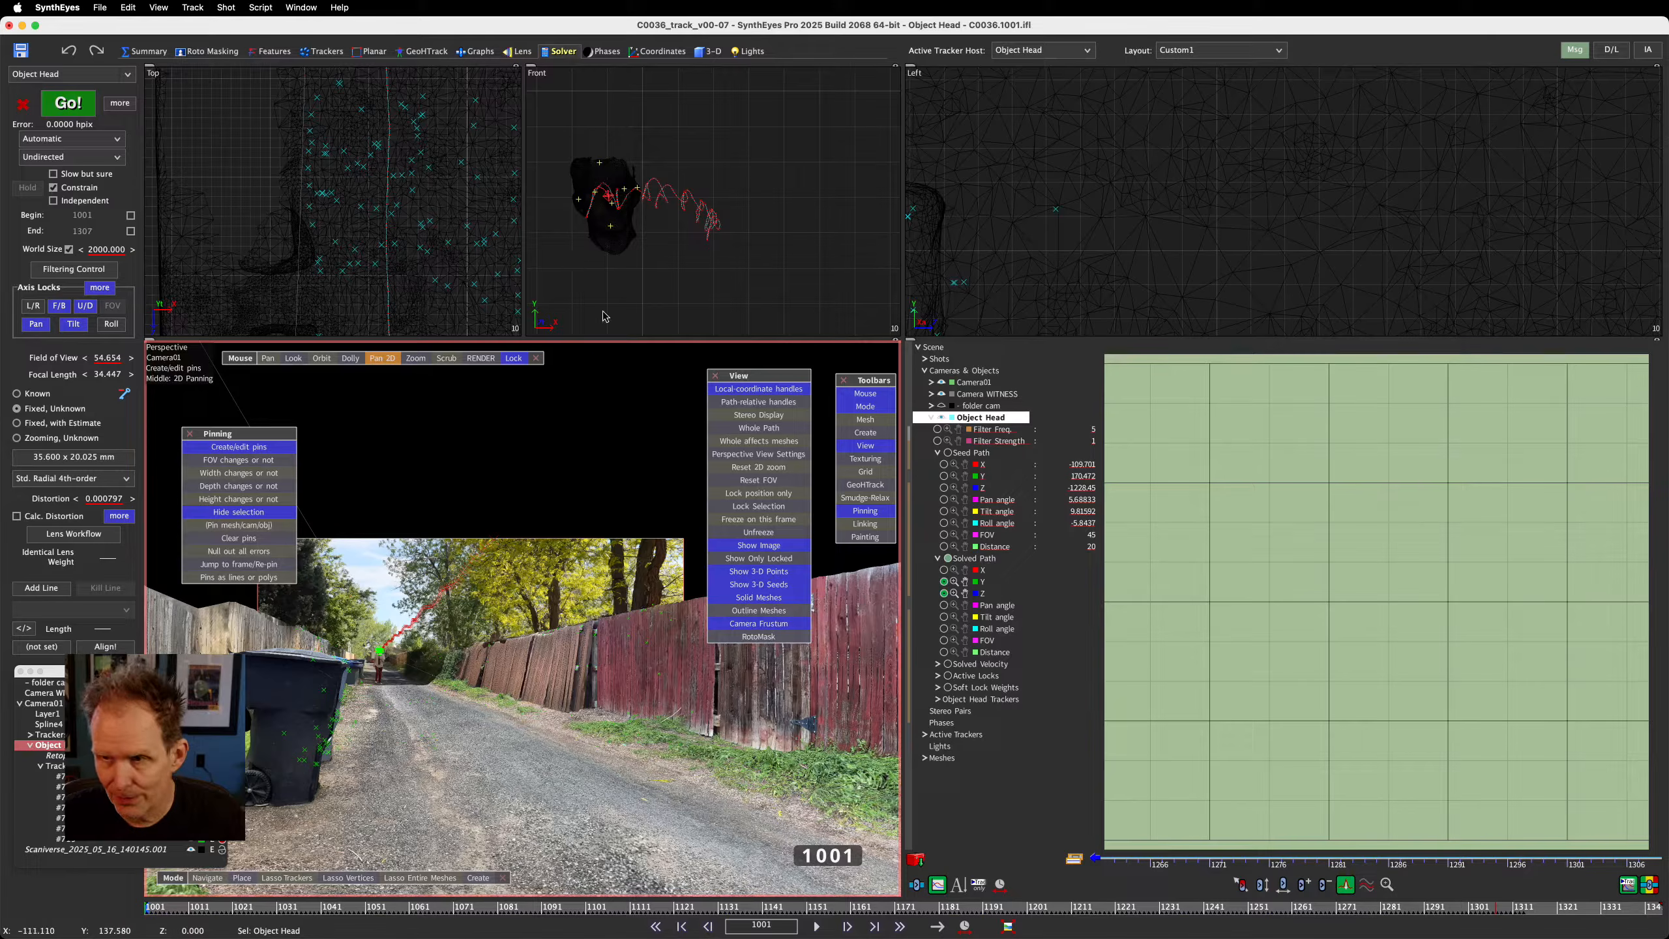
{"action": "left_click_drag", "start_coordinate": [174, 910], "coordinate": [720, 906]}
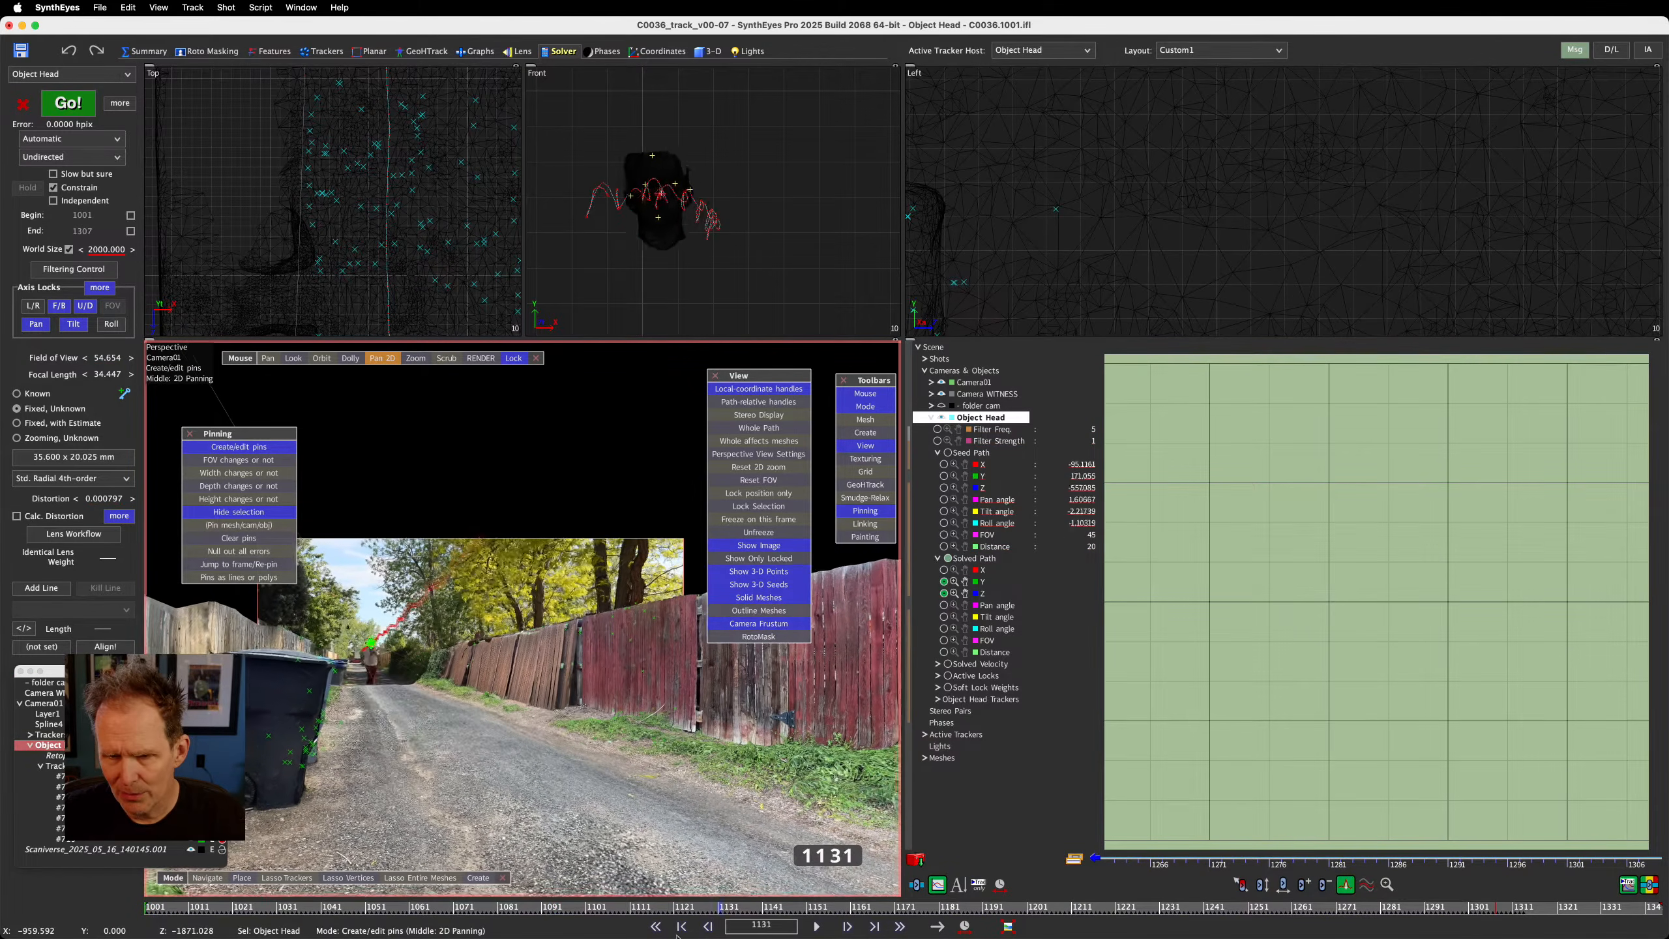
{"action": "left_click", "coordinate": [680, 927]}
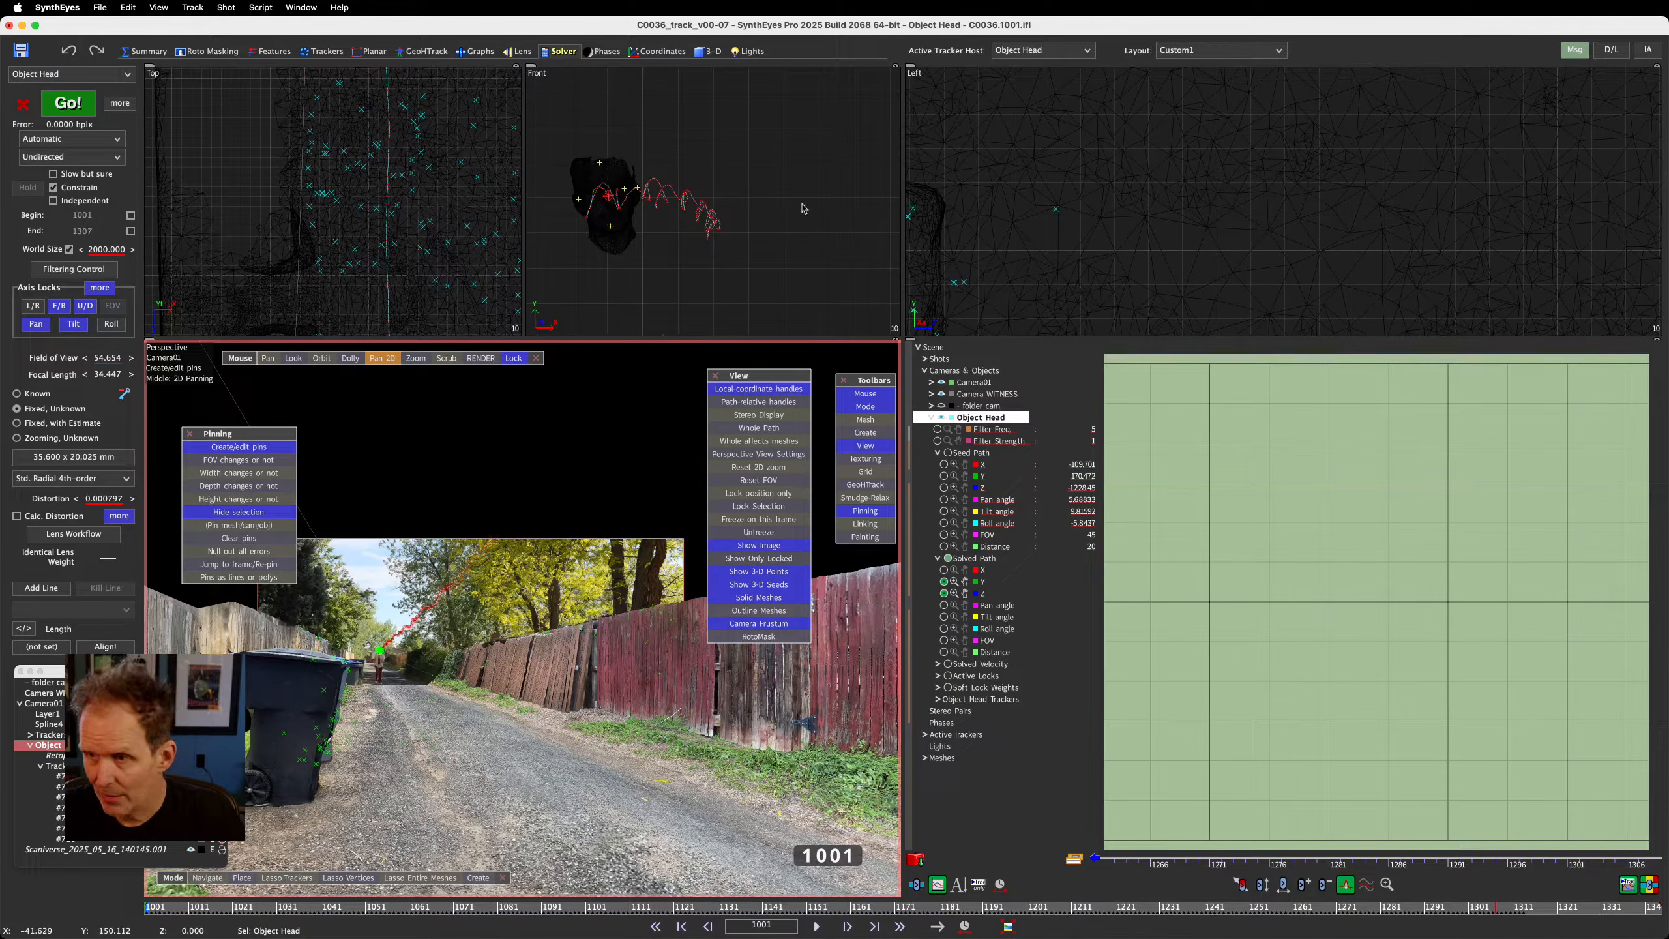
Show Object Head's Seed Path X and Y curves in the graph and delete all their keys across the whole shot
{"action": "right_click", "coordinate": [1236, 544]}
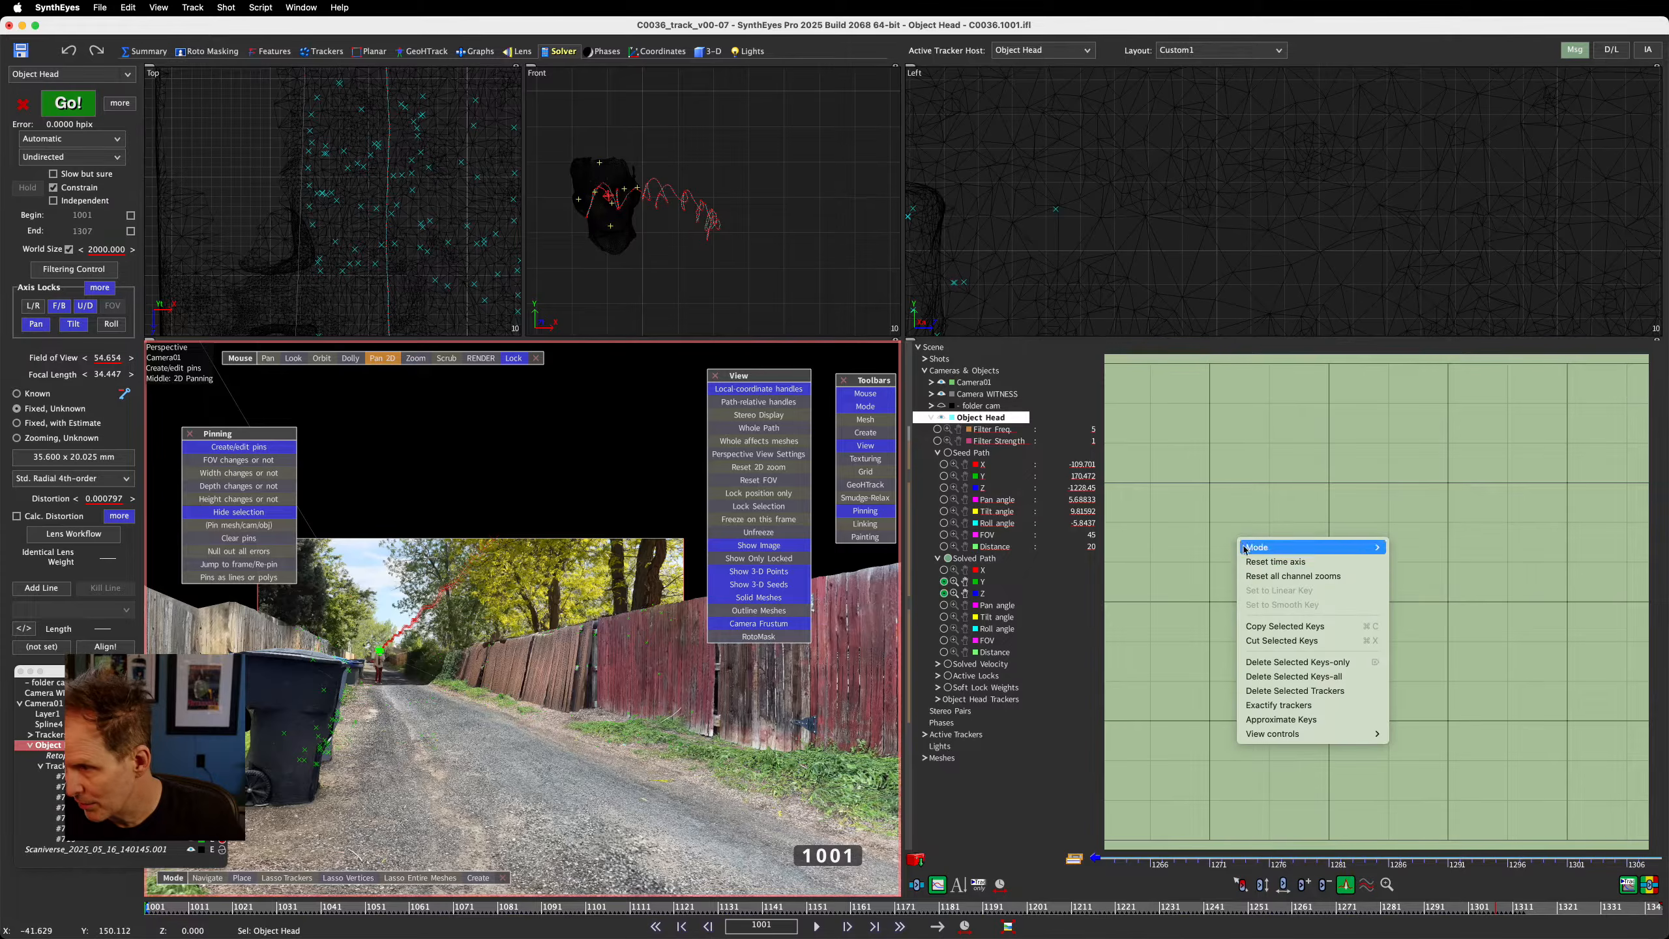
{"action": "left_click", "coordinate": [1287, 577]}
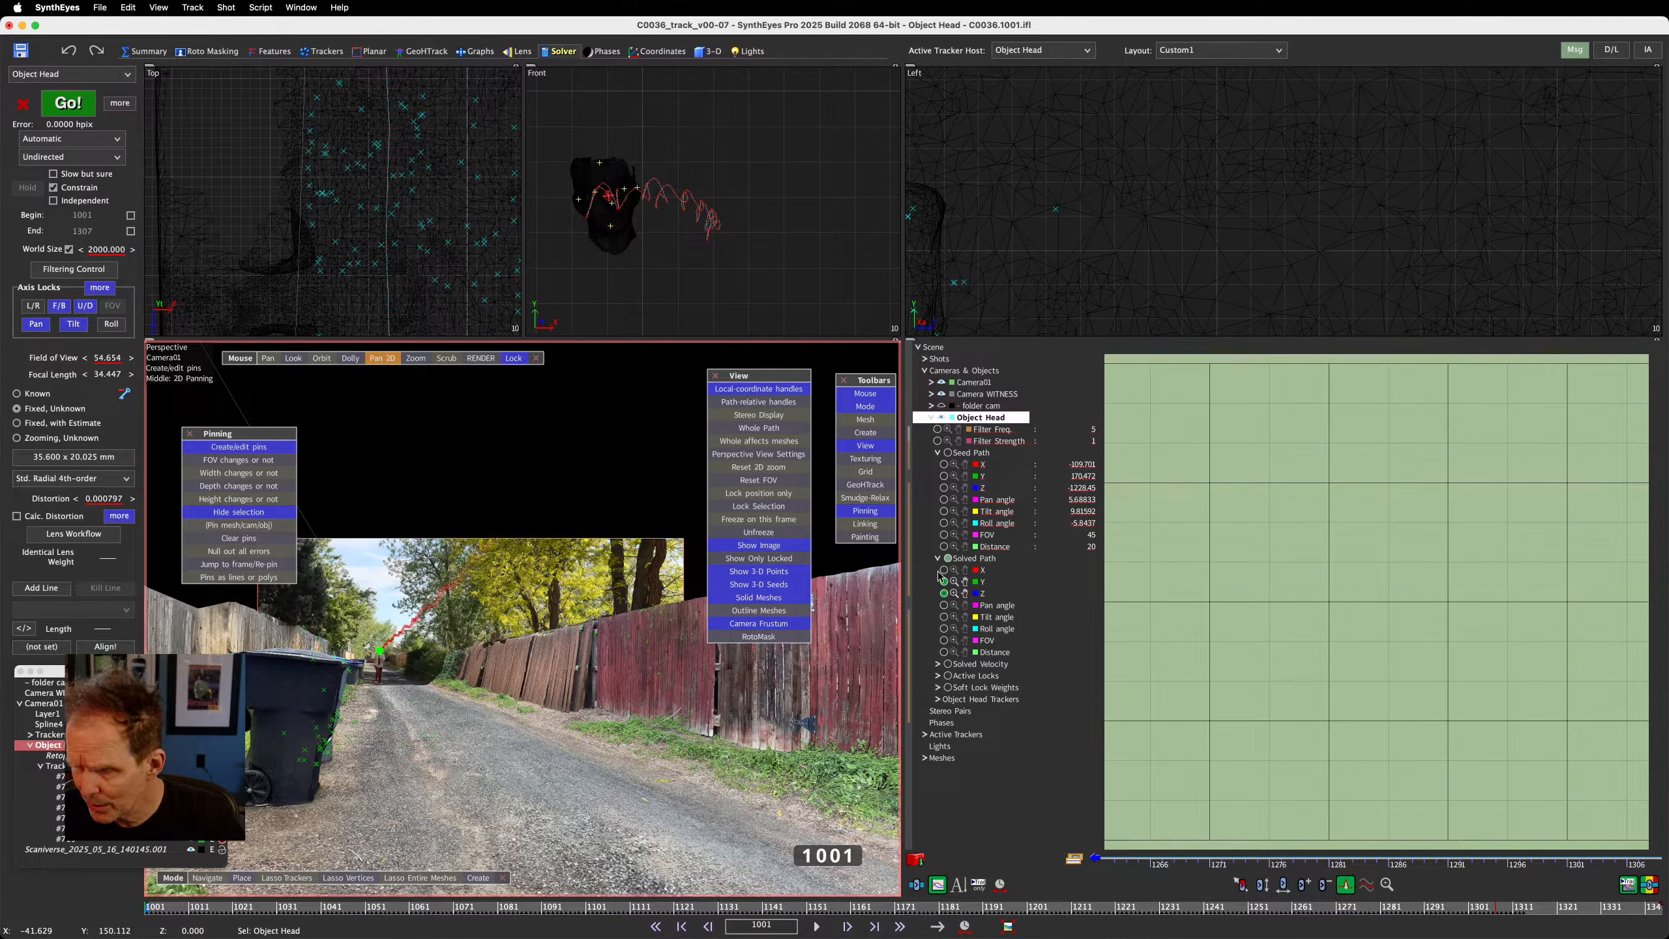
{"action": "left_click", "coordinate": [943, 464]}
{"action": "left_click", "coordinate": [943, 476]}
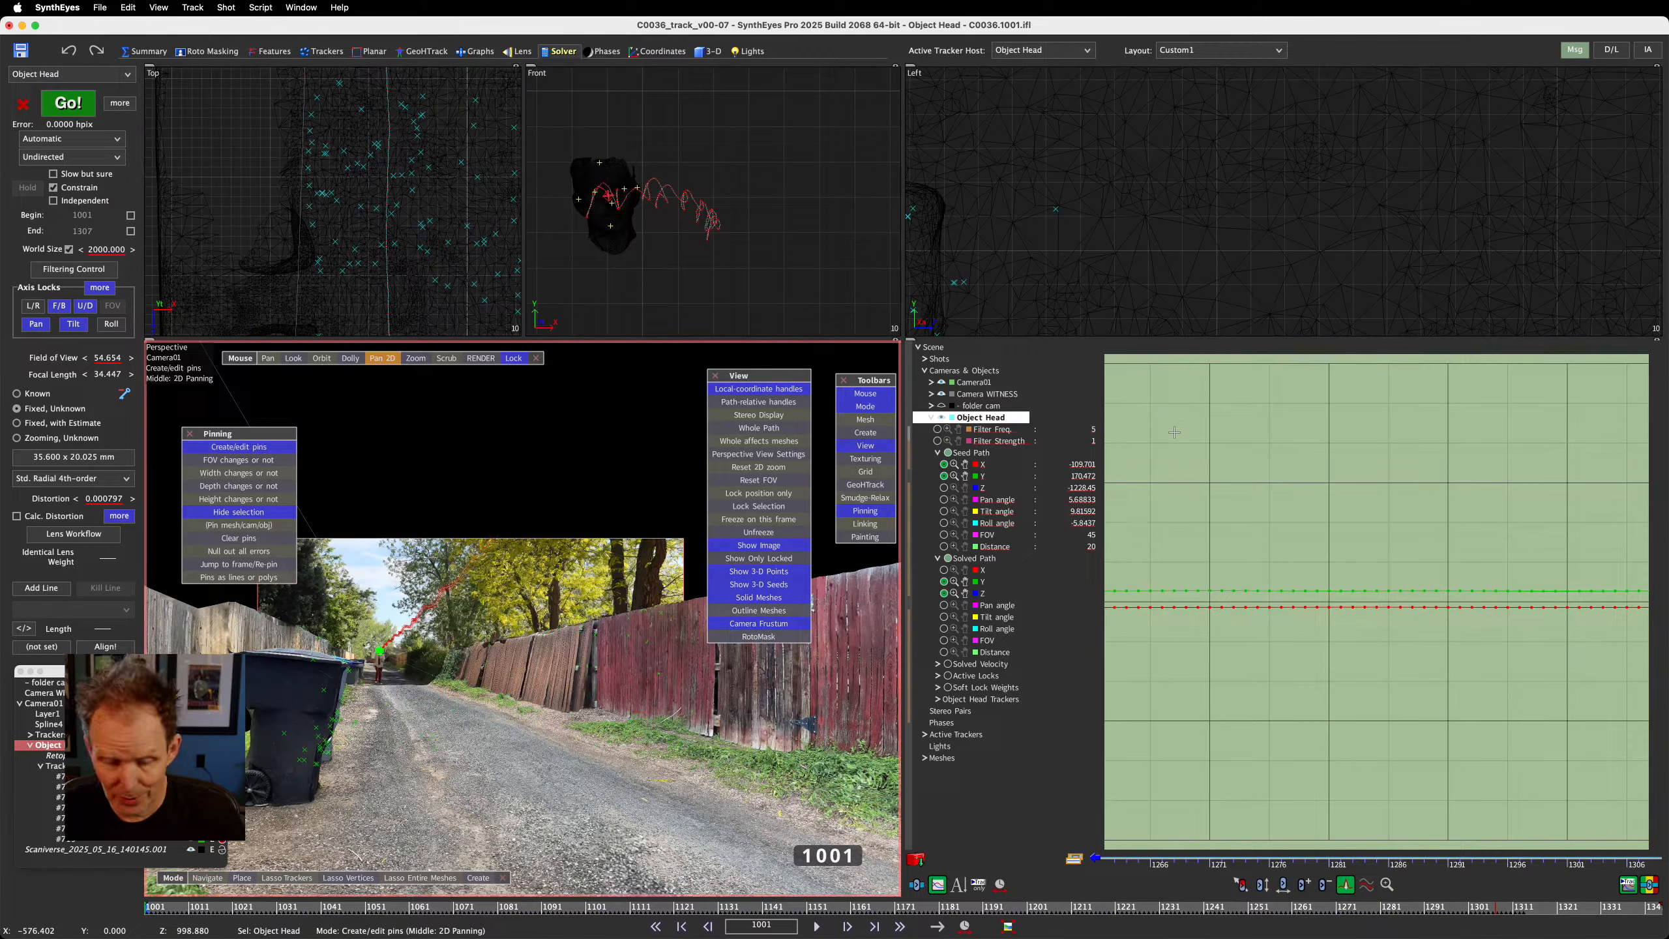
{"action": "key", "text": "super+a"}
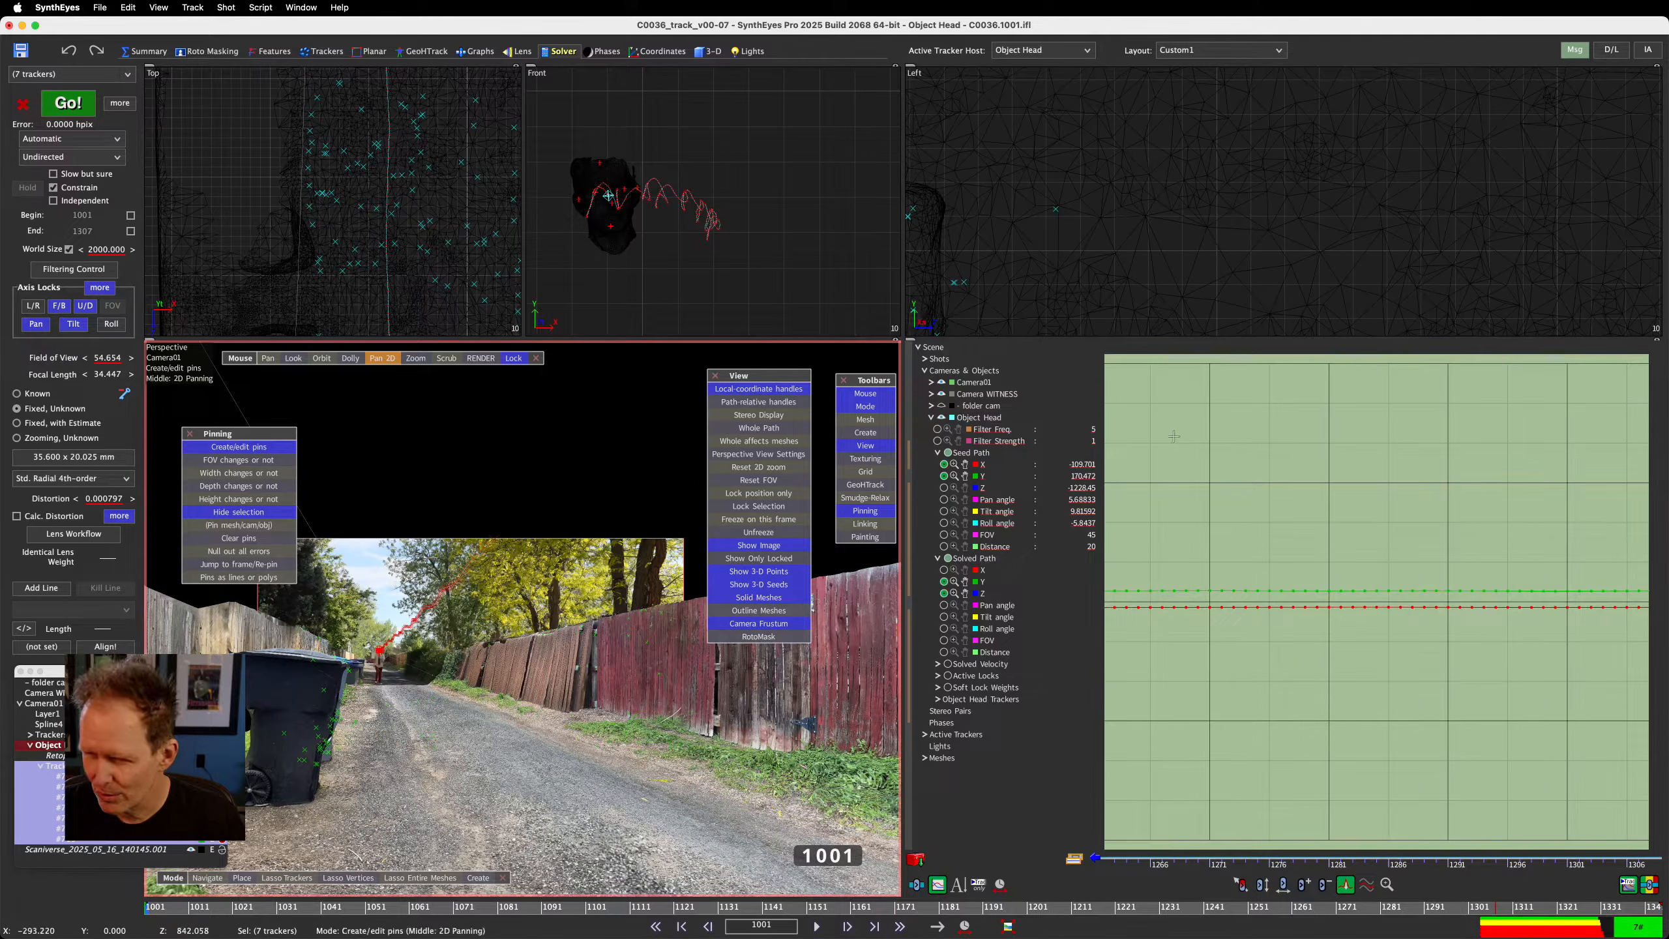
{"action": "scroll", "coordinate": [1180, 498], "scroll_direction": "down", "scroll_amount": 5}
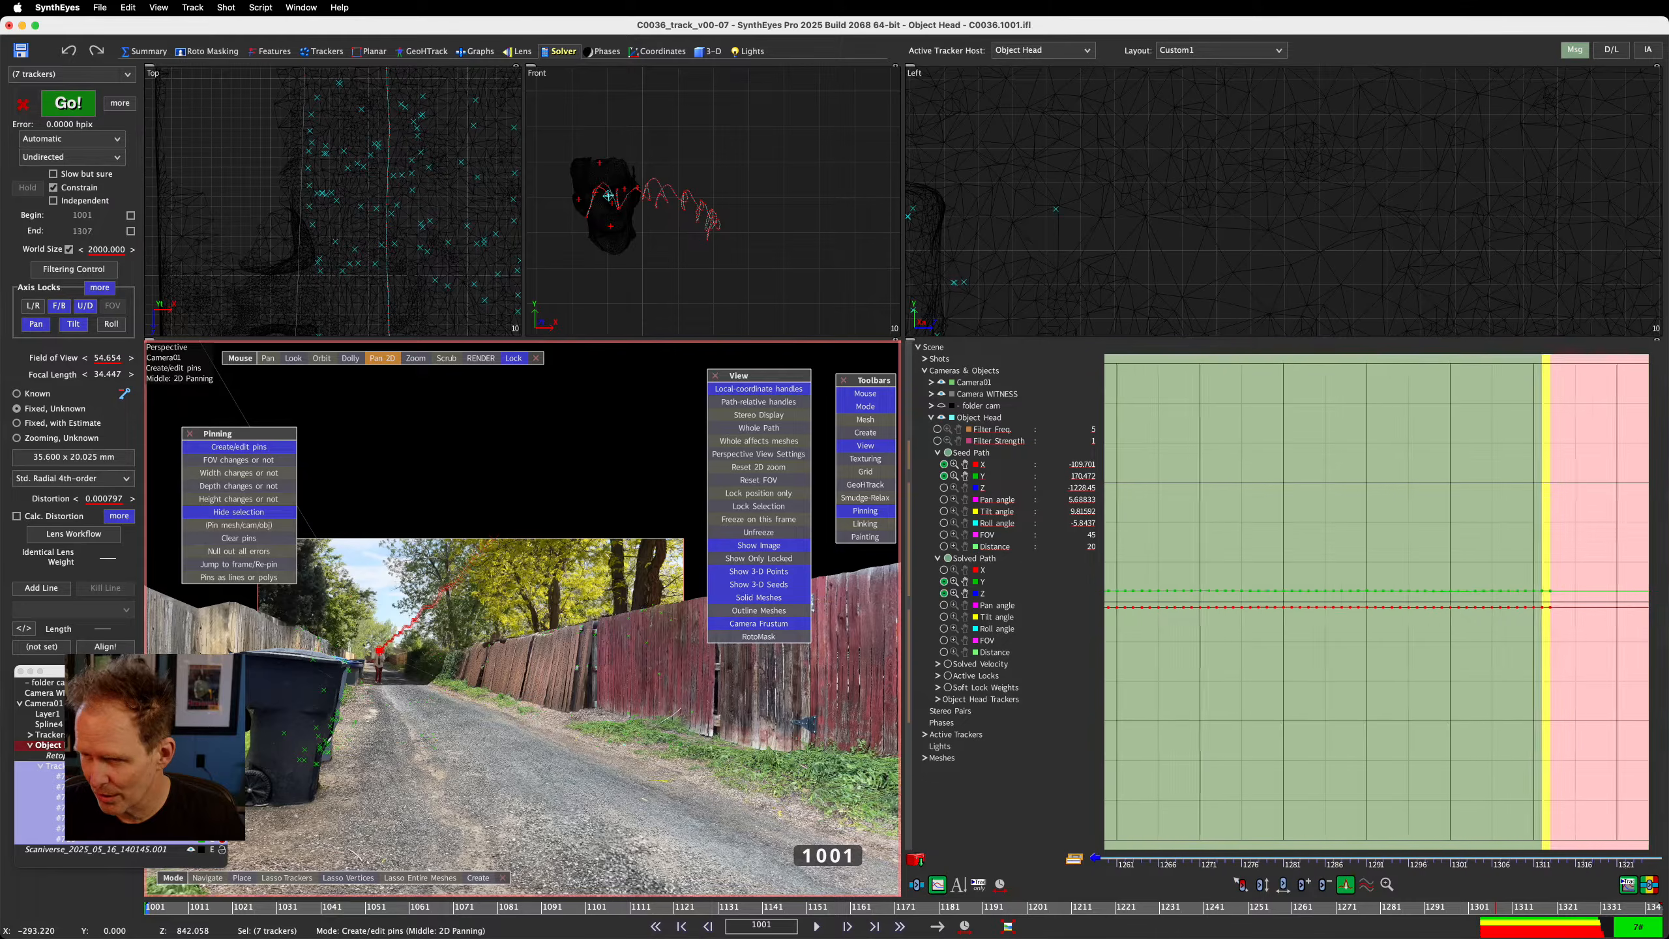
{"action": "scroll", "coordinate": [1245, 618], "scroll_direction": "down", "scroll_amount": 4}
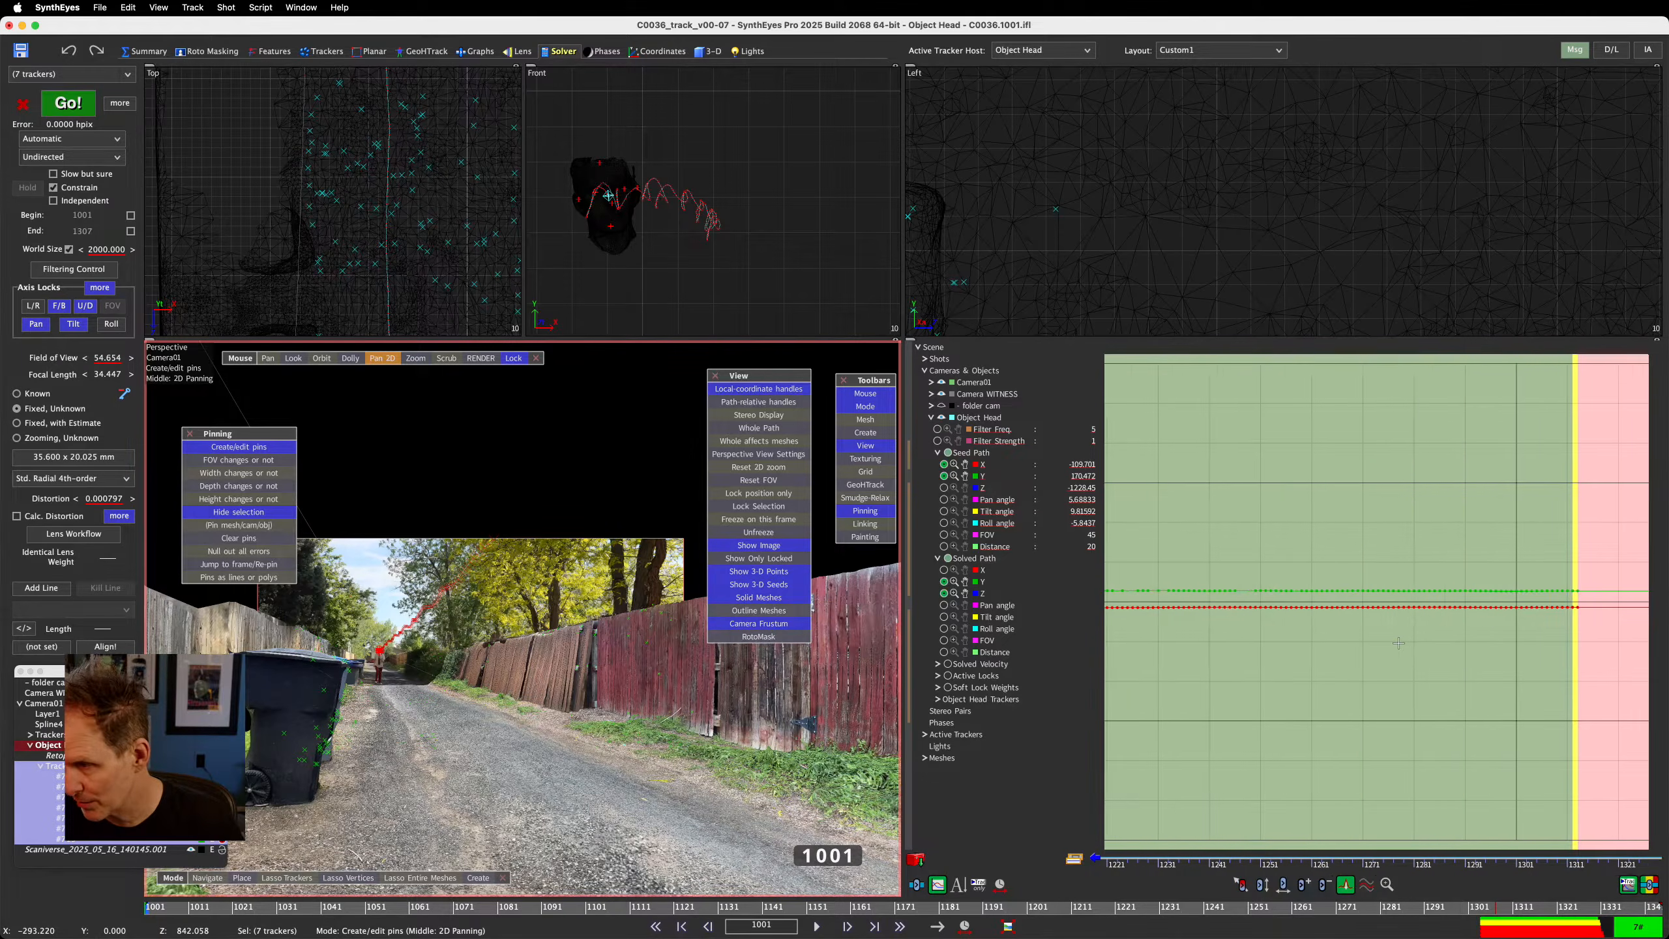
{"action": "scroll", "coordinate": [1357, 602], "scroll_direction": "down", "scroll_amount": 4}
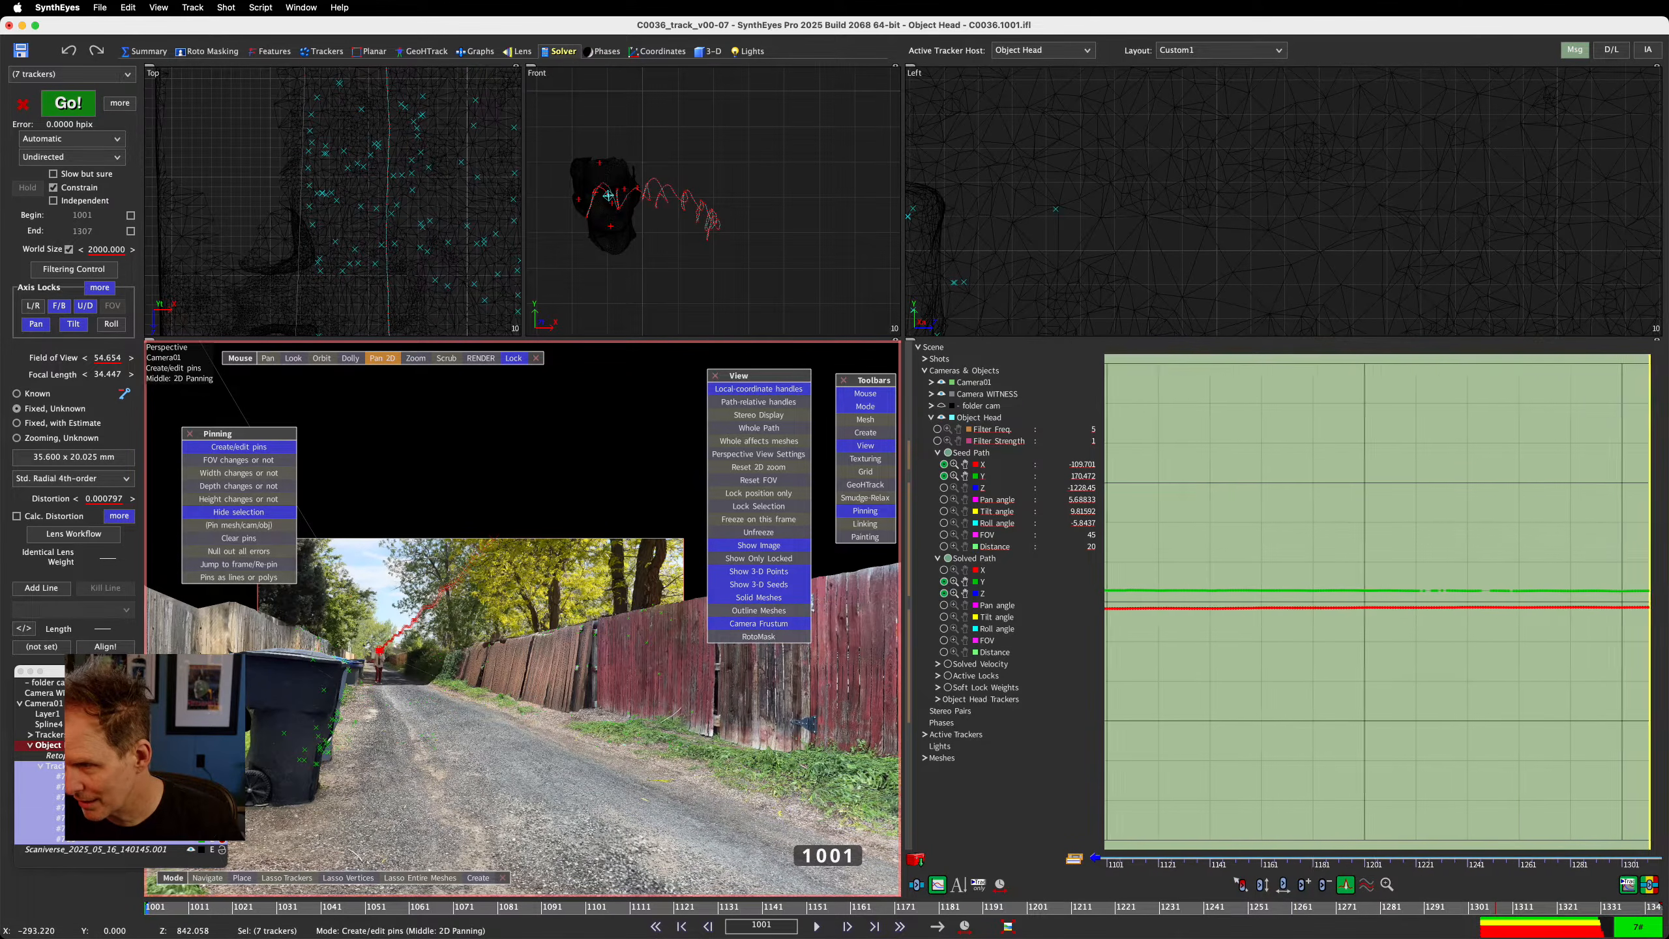
{"action": "scroll", "coordinate": [1357, 602], "scroll_direction": "down", "scroll_amount": 1}
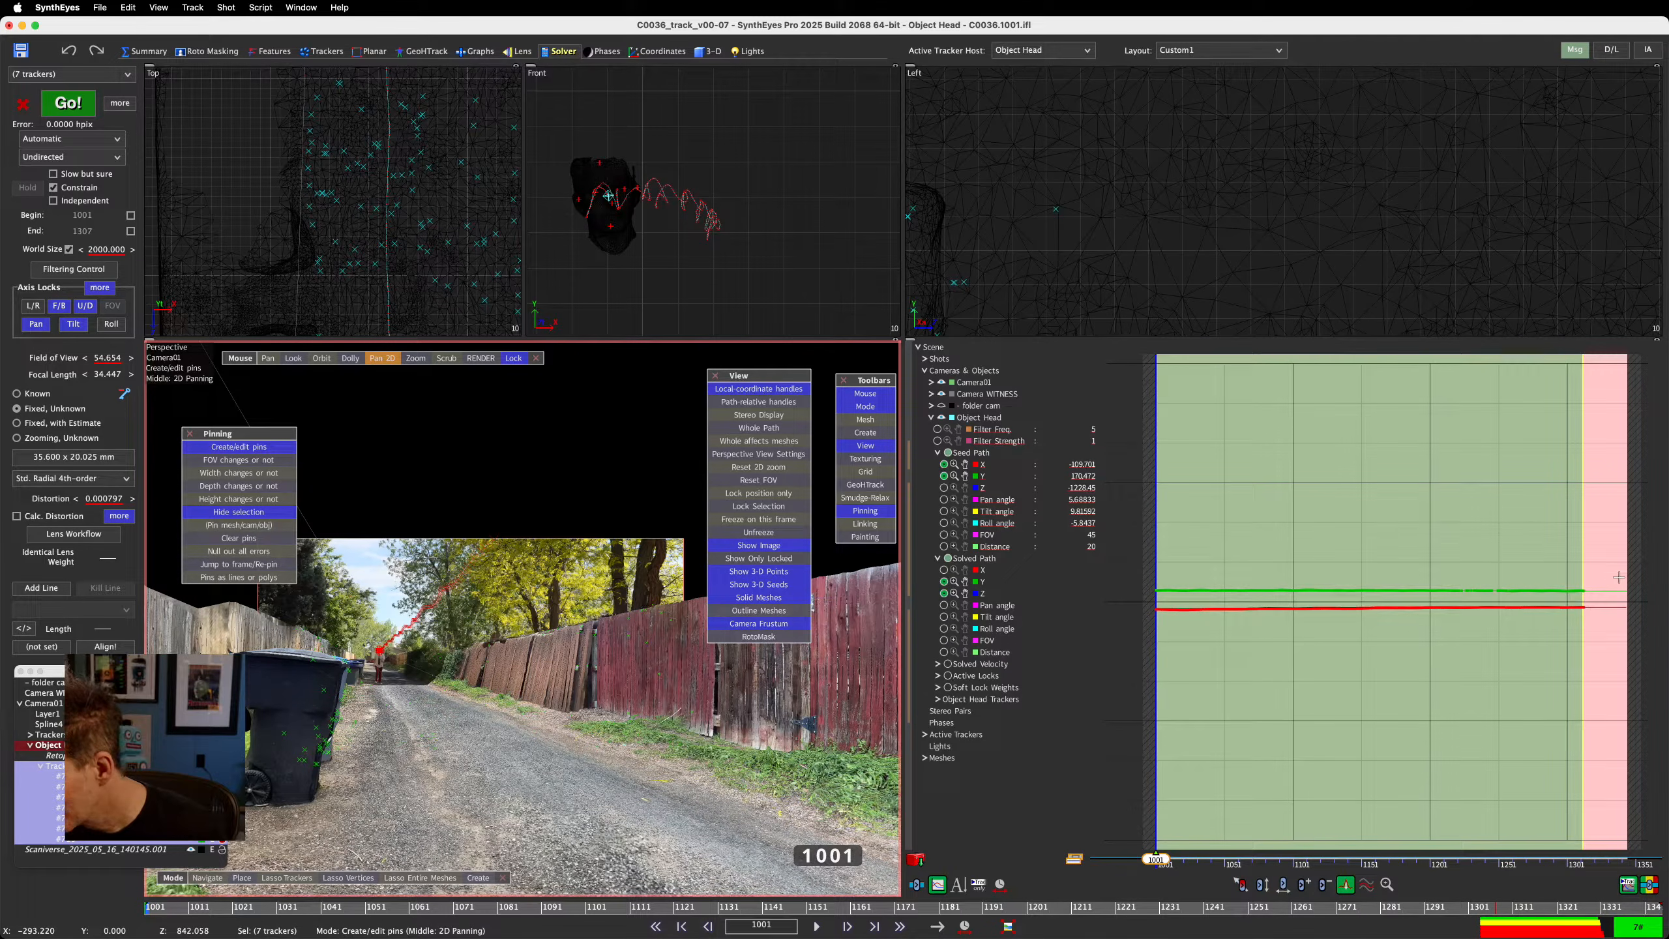
{"action": "left_click_drag", "start_coordinate": [1614, 572], "coordinate": [1156, 674]}
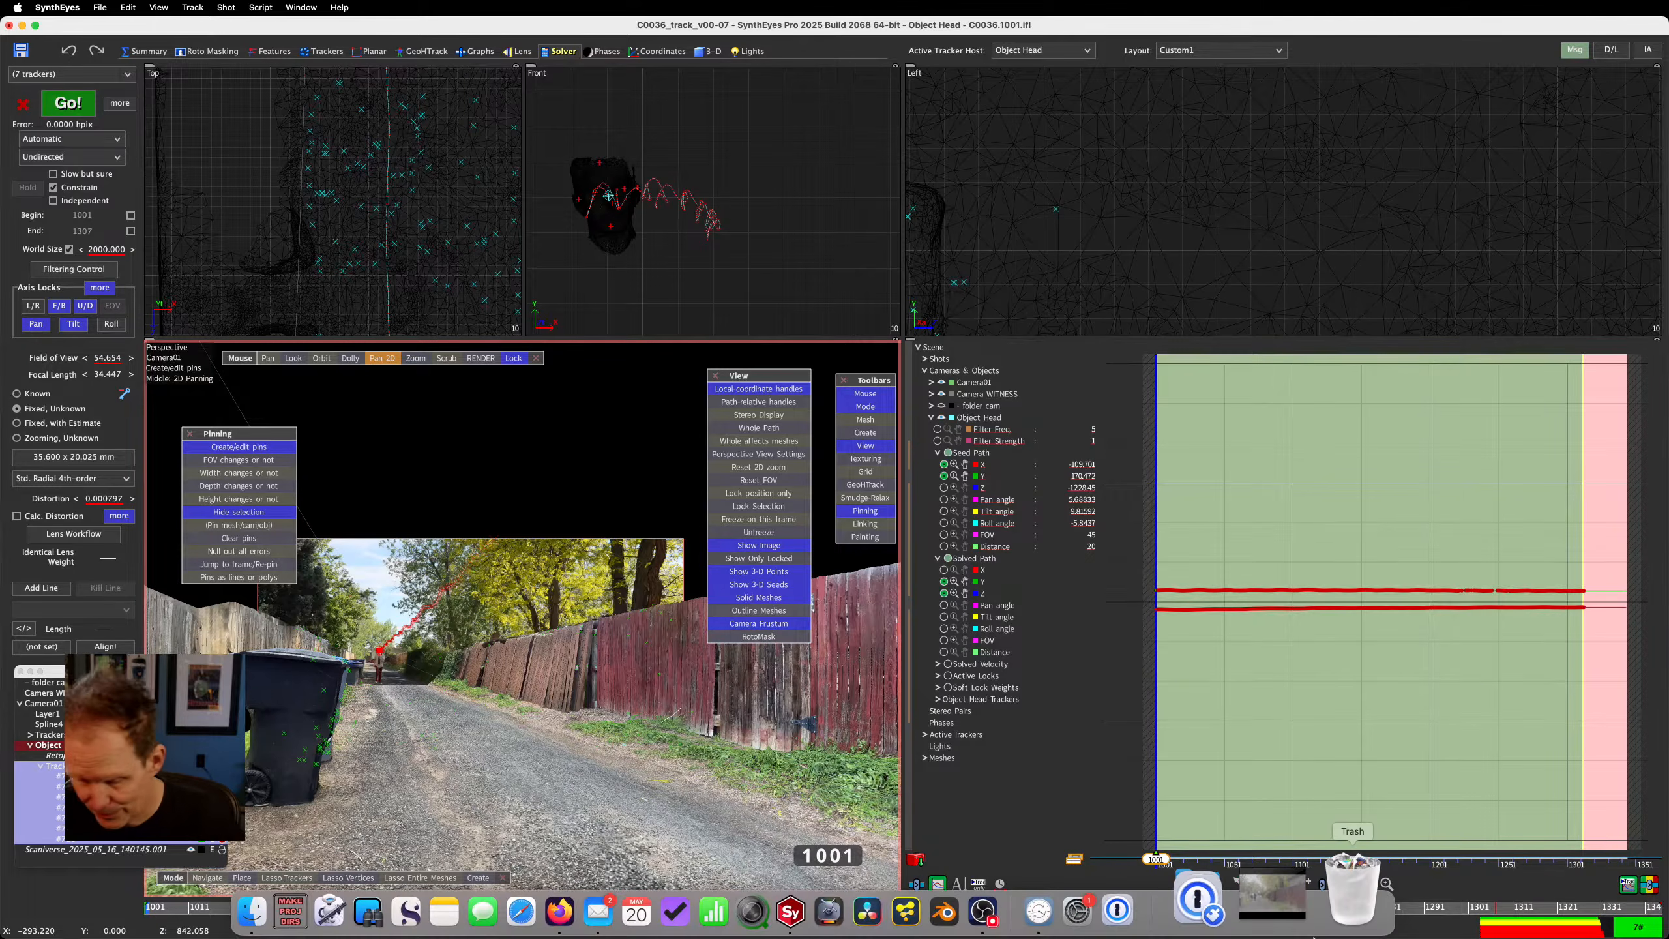
{"action": "key", "text": "Delete"}
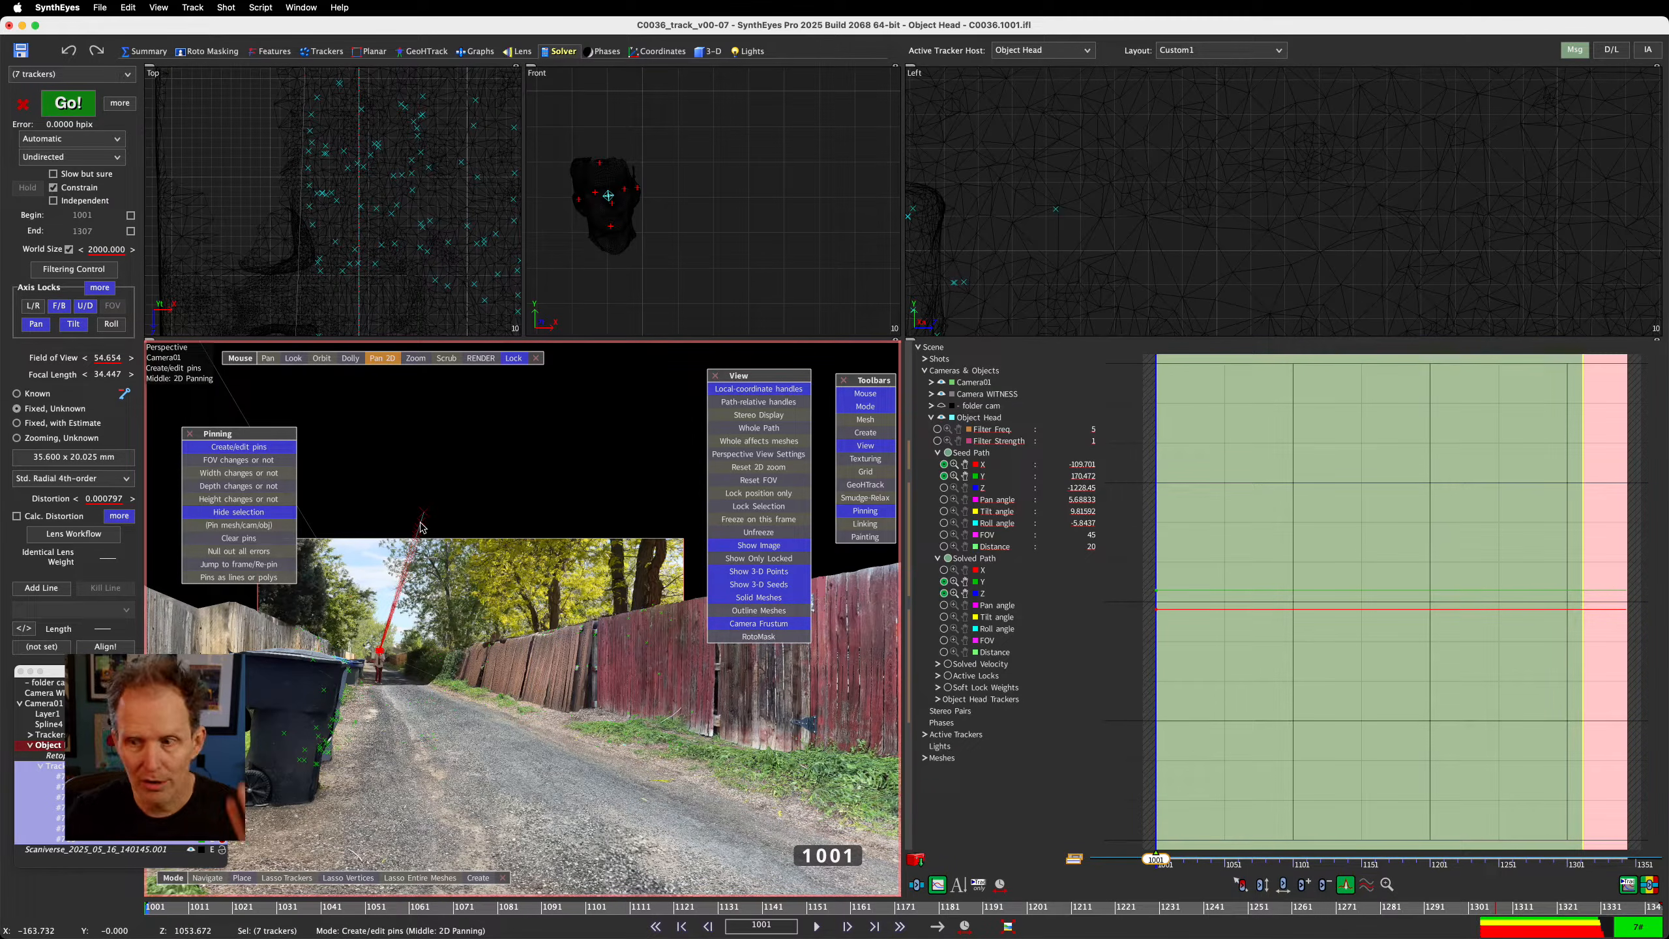
Display all of Object Head's Seed Path and Solved Path channels and delete all remaining seed path keys across the shot
{"action": "left_click", "coordinate": [948, 559]}
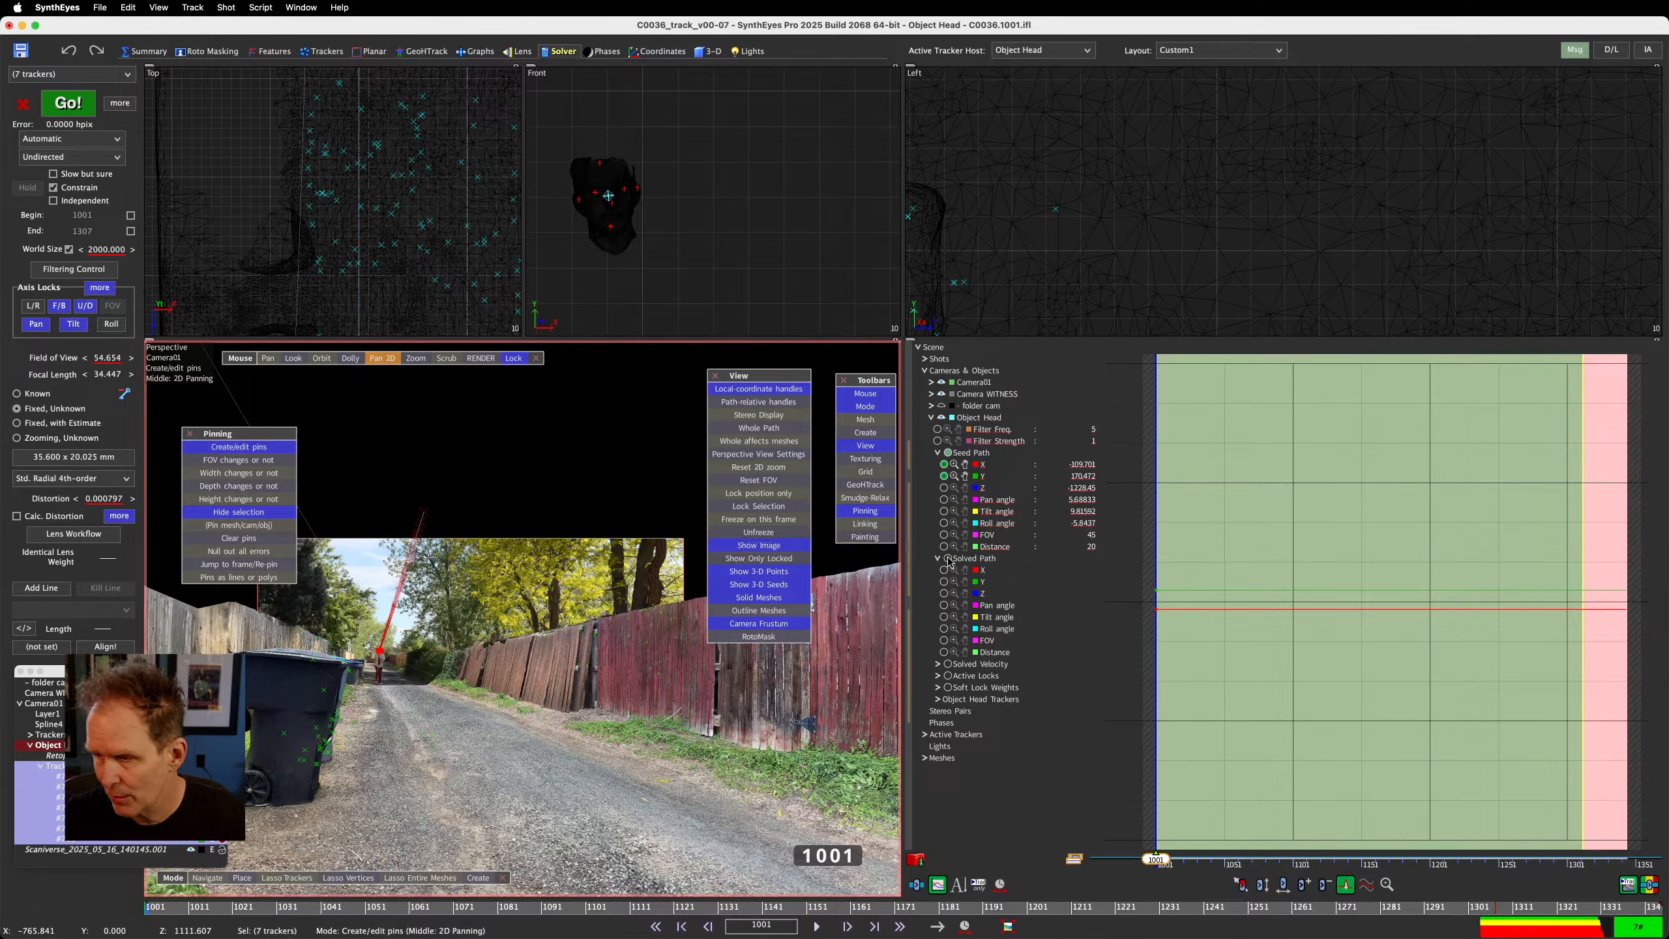
{"action": "left_click", "coordinate": [948, 559]}
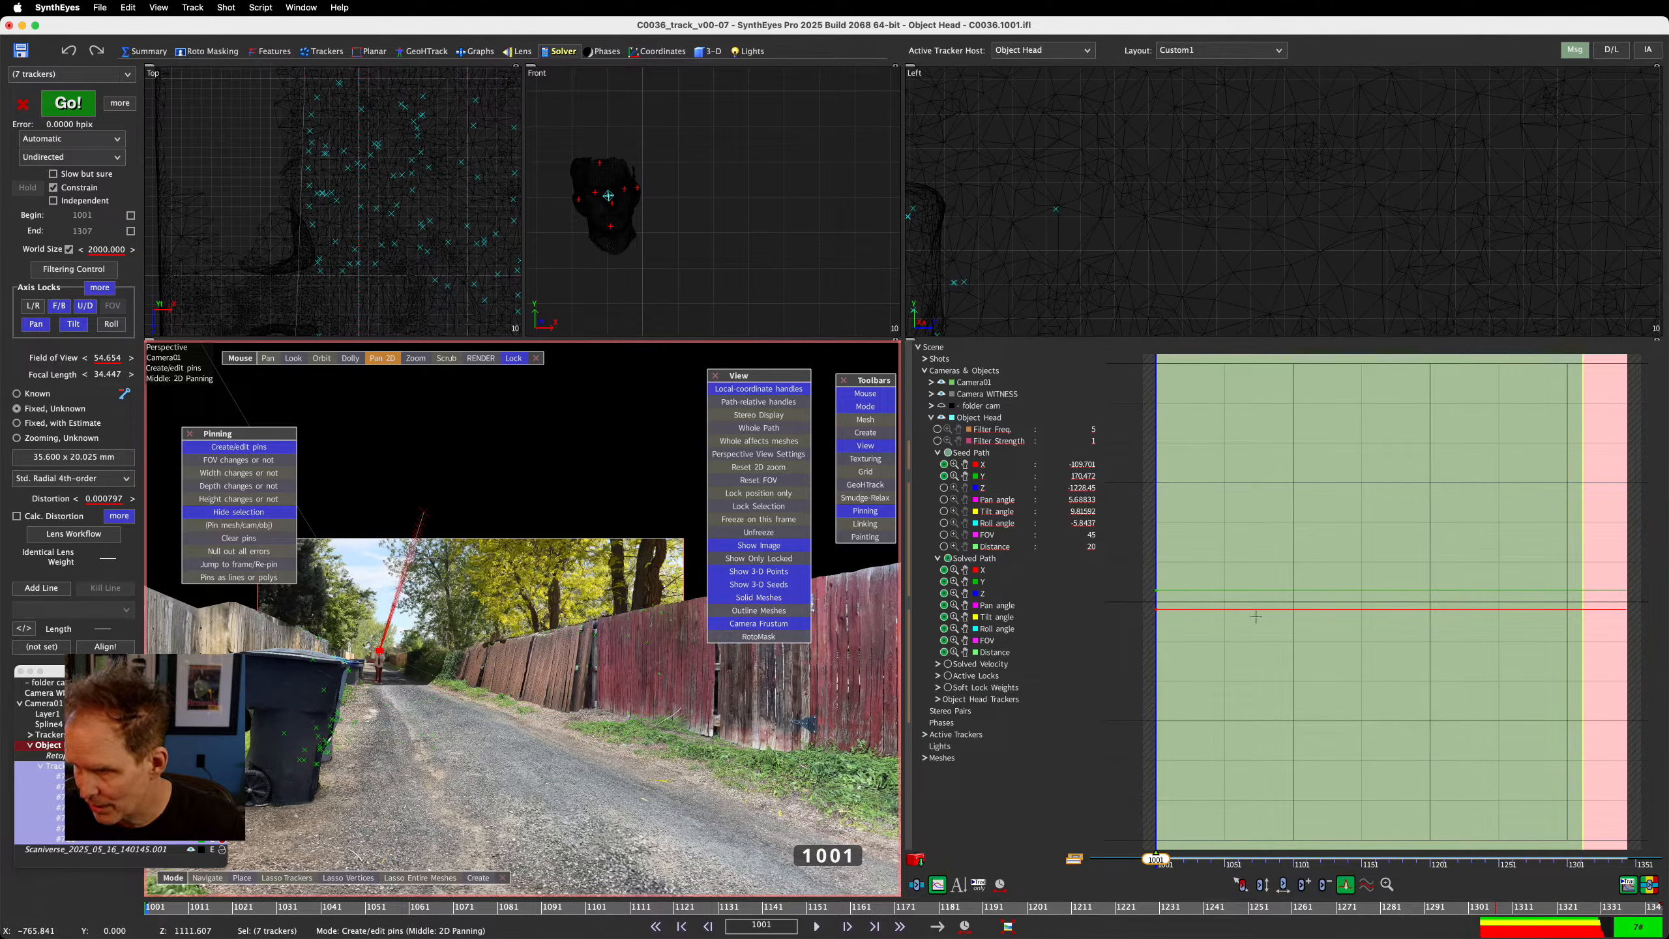
{"action": "right_click", "coordinate": [1314, 540]}
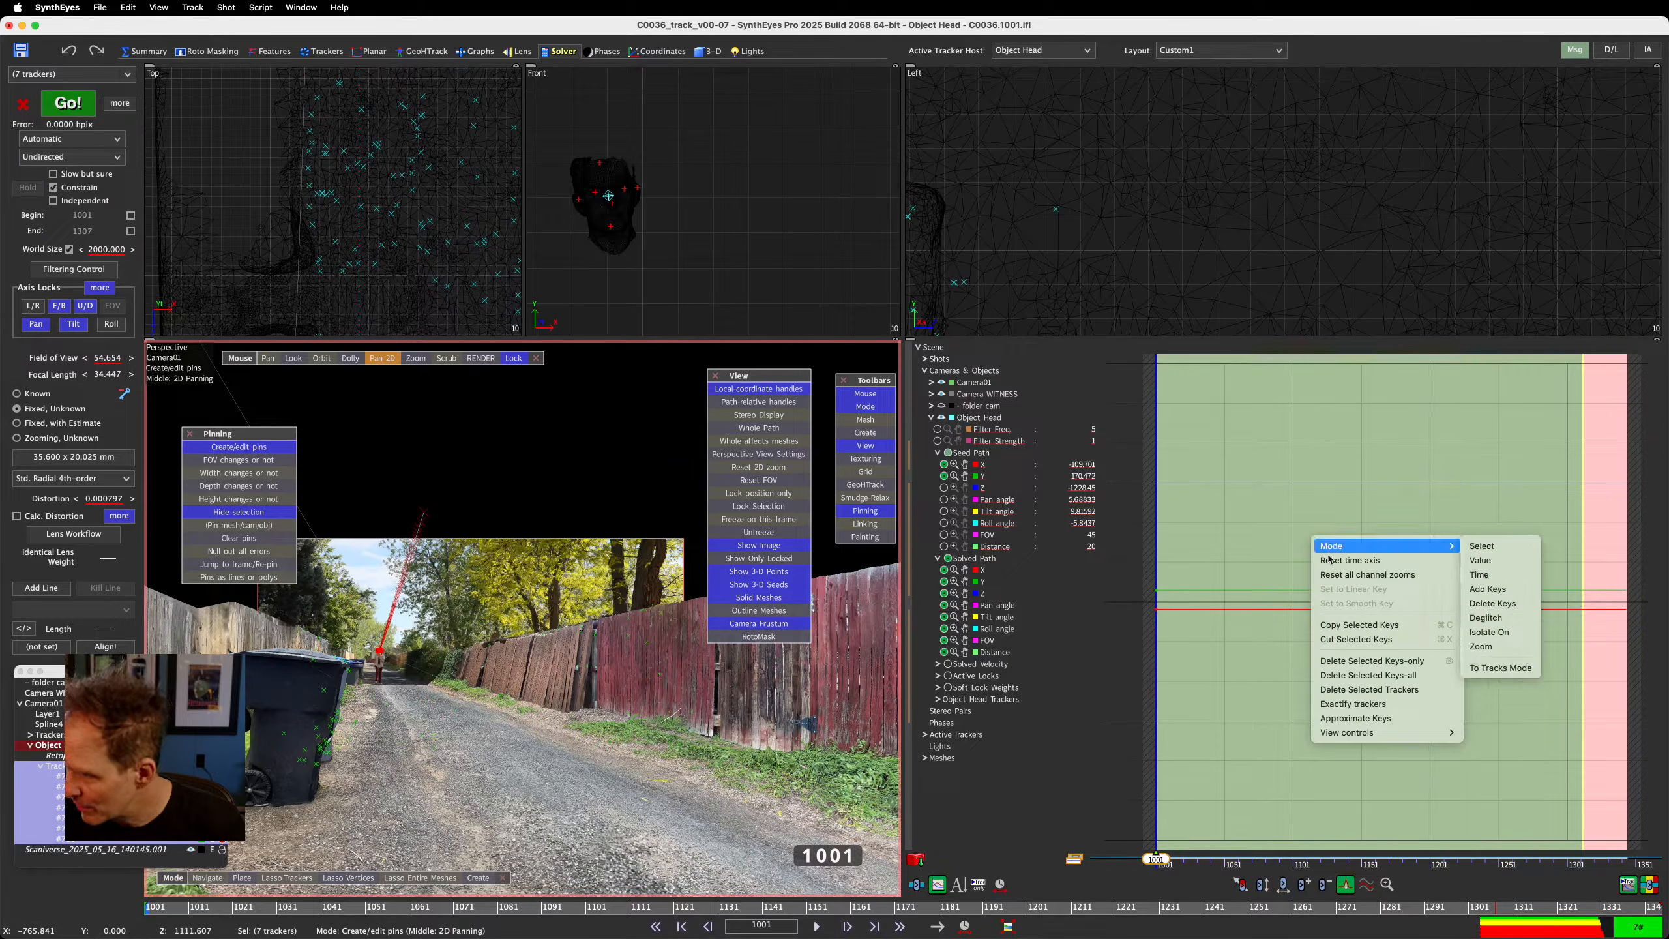
{"action": "left_click", "coordinate": [1334, 574]}
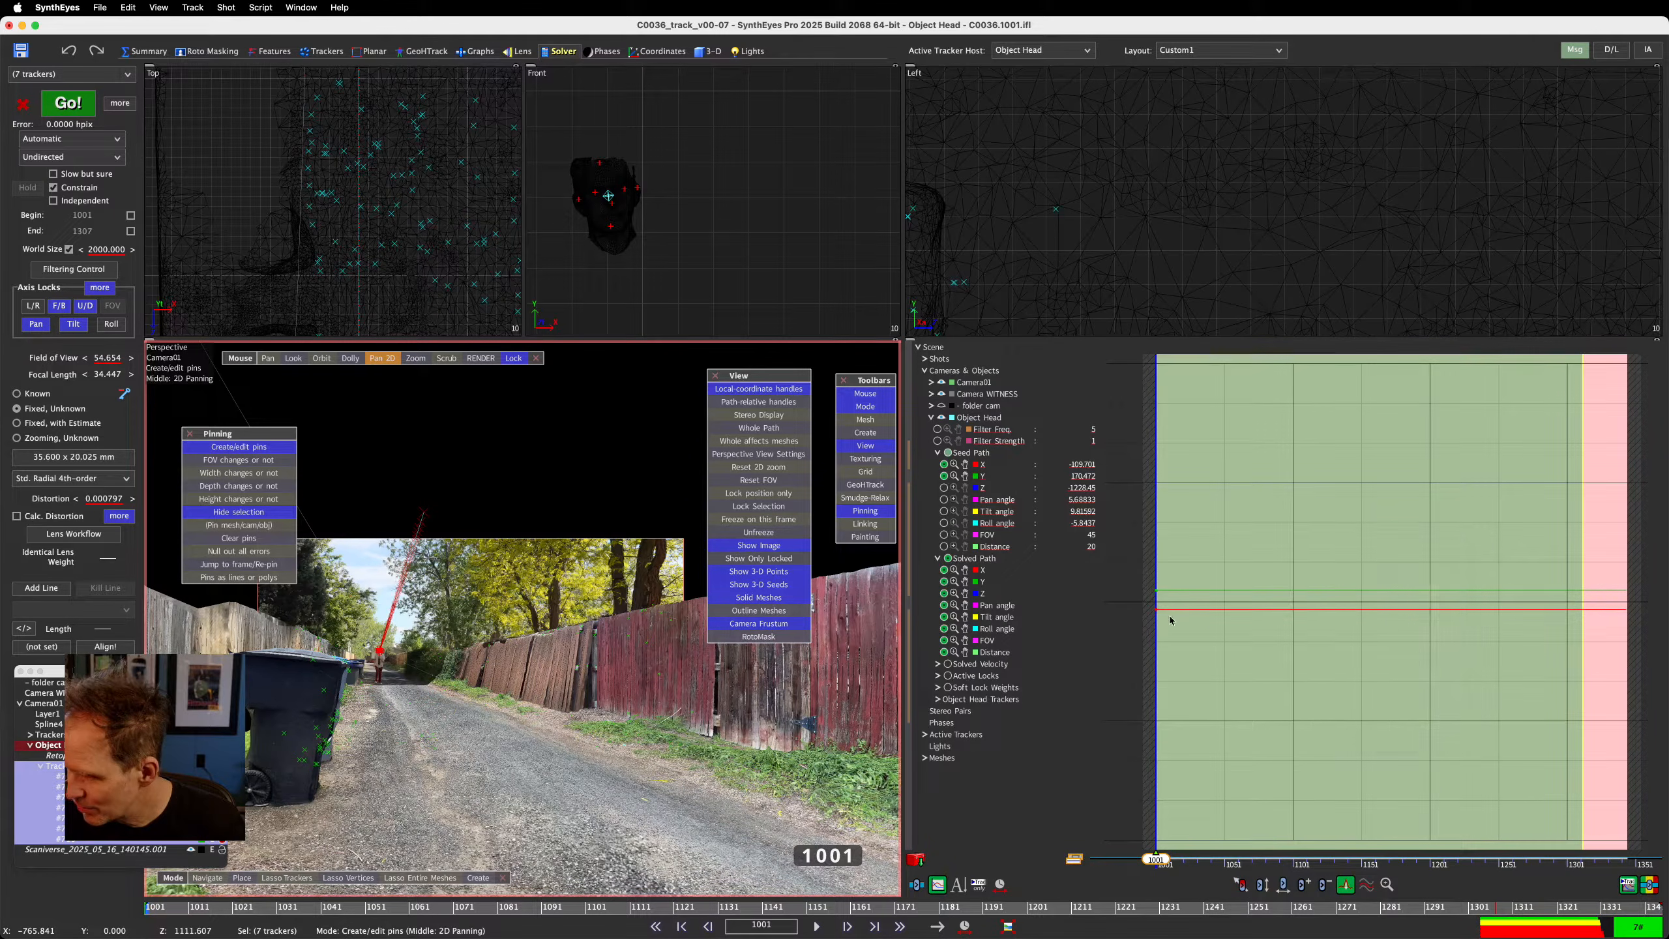
{"action": "left_click", "coordinate": [948, 453]}
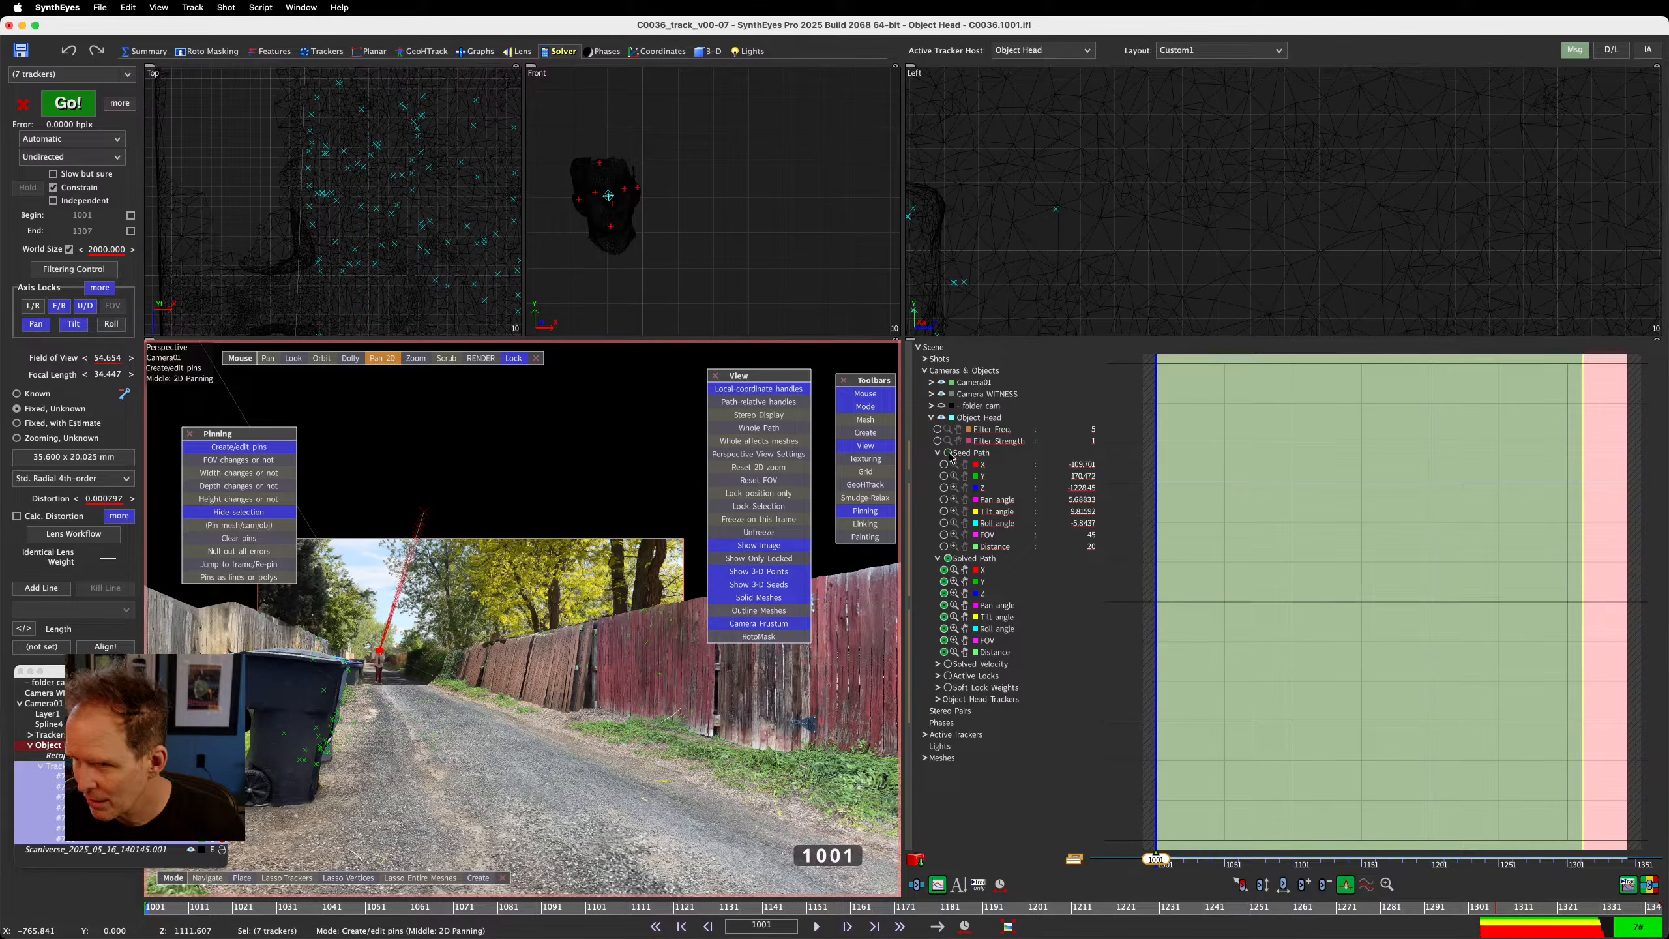
{"action": "left_click", "coordinate": [948, 453]}
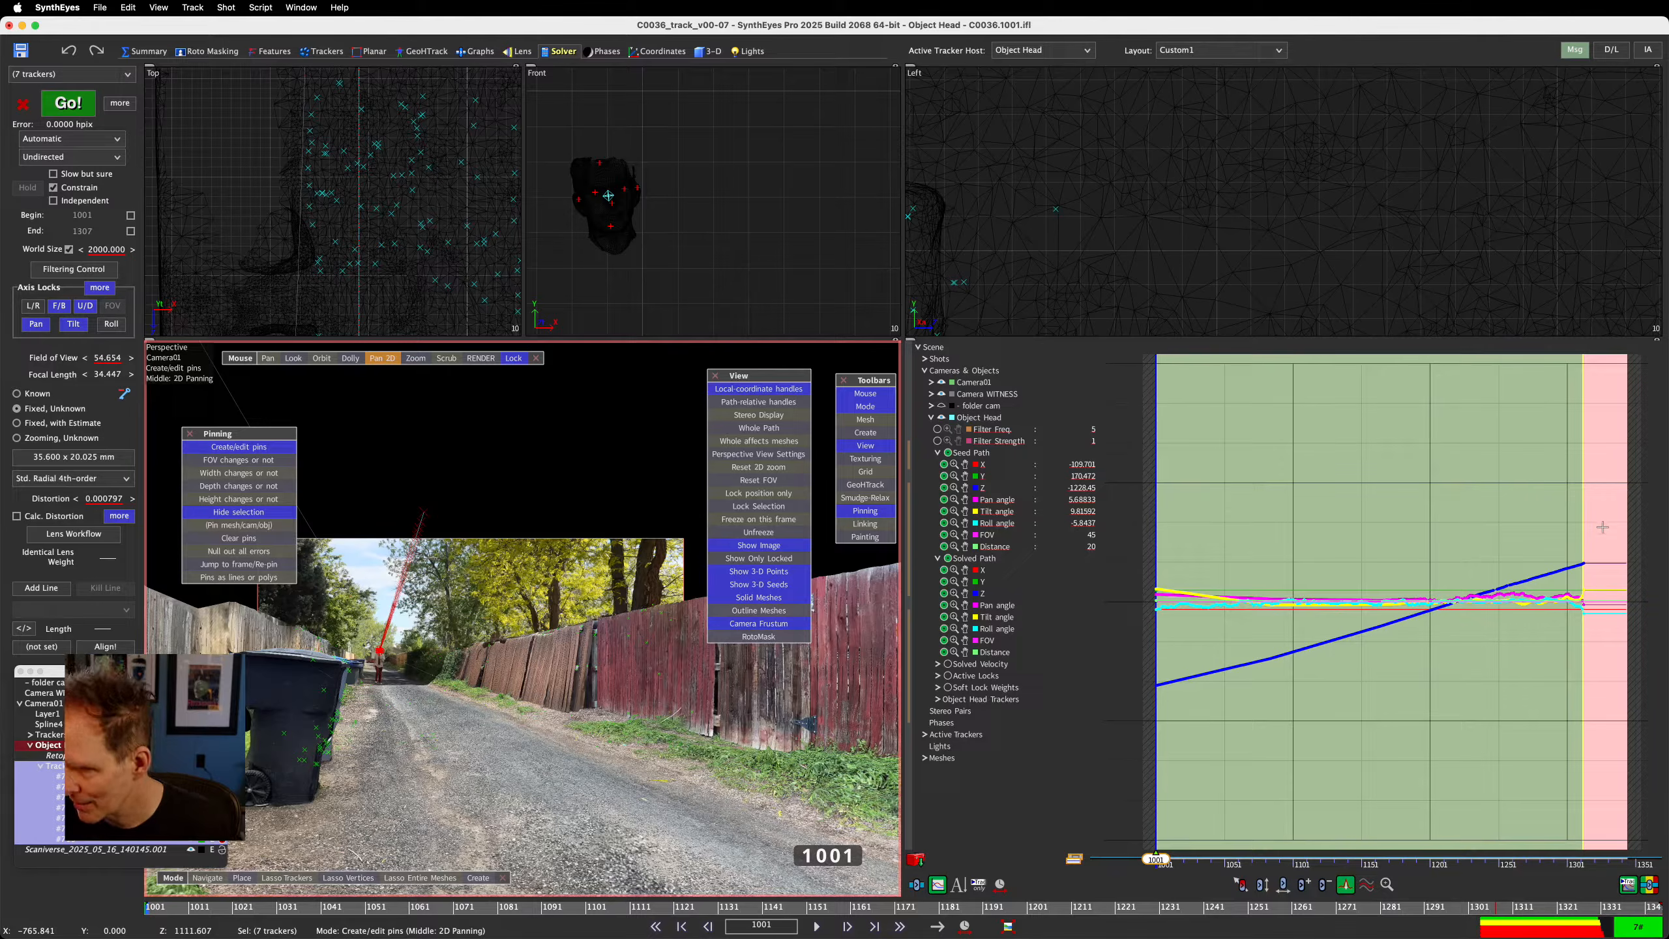
{"action": "left_click_drag", "start_coordinate": [1603, 528], "coordinate": [1156, 751]}
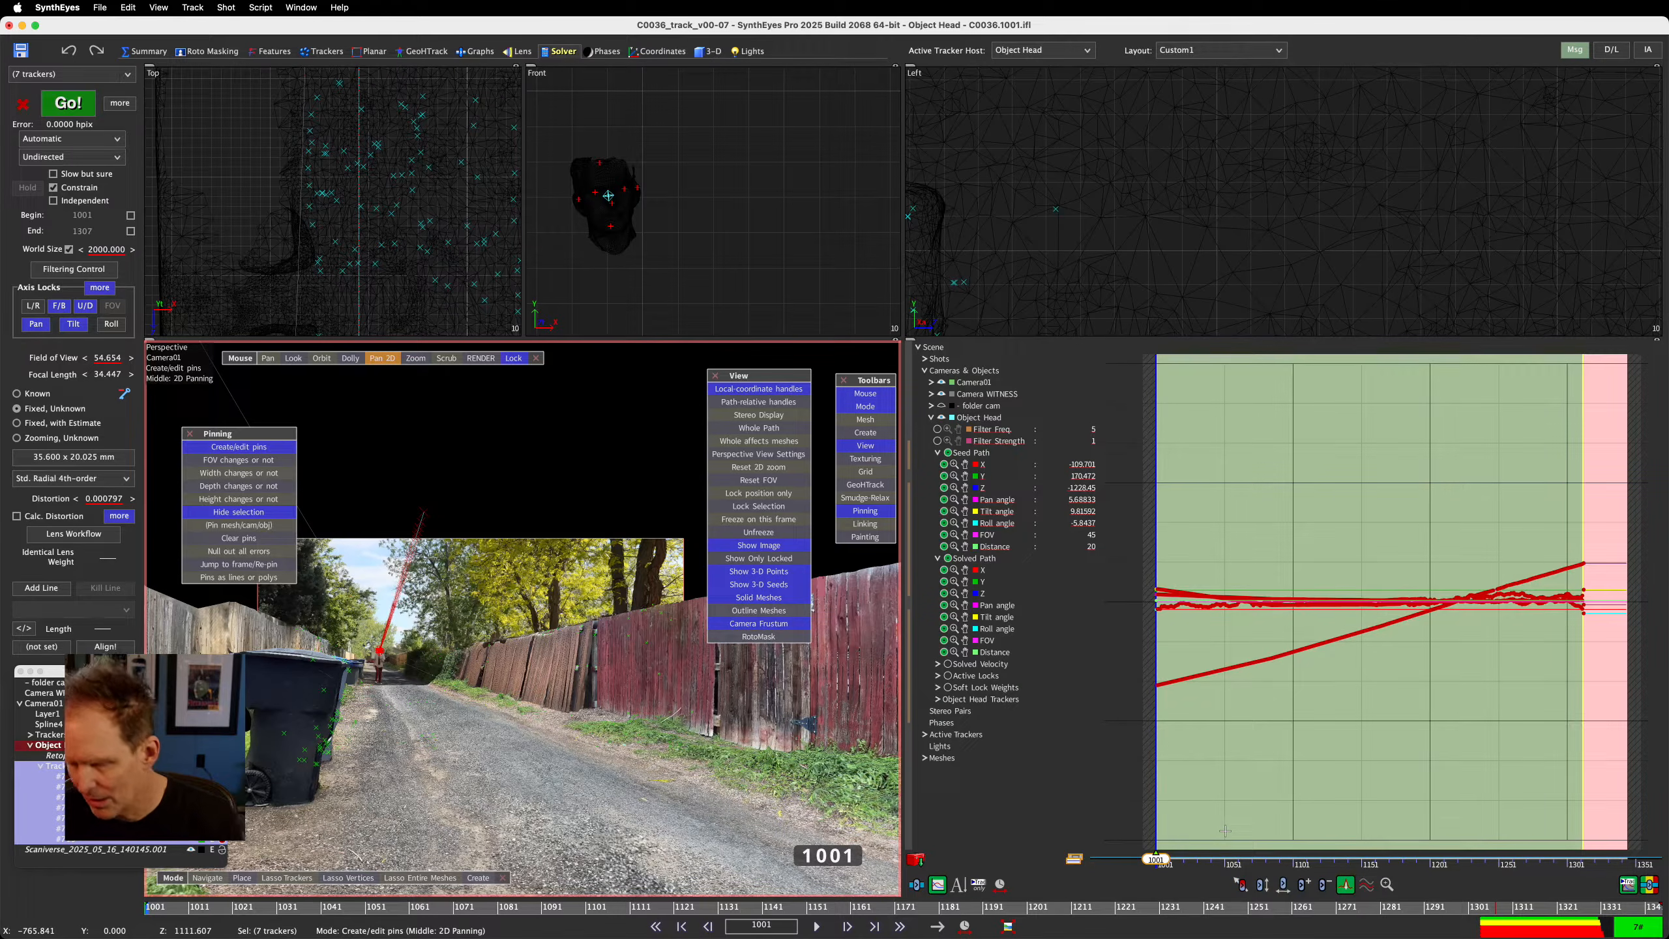
{"action": "key", "text": "Delete"}
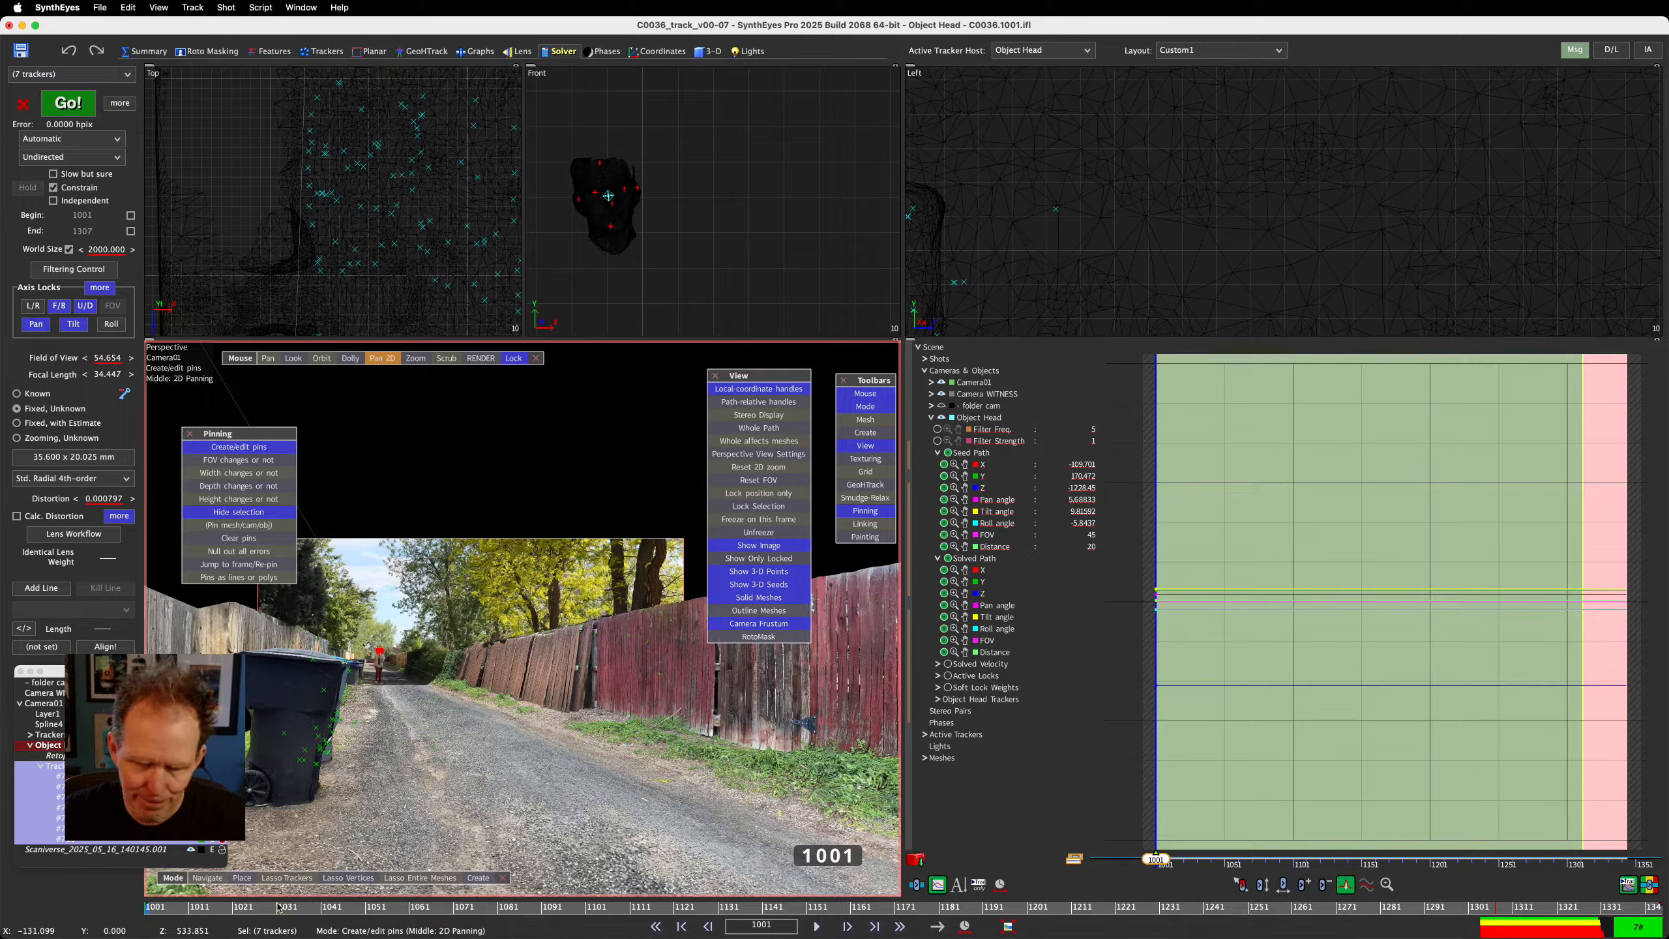
Check the head's position over the first frames, set its solving mode to Disabled, and select only Object Head in the scene hierarchy
{"action": "left_click_drag", "start_coordinate": [222, 918], "coordinate": [146, 924]}
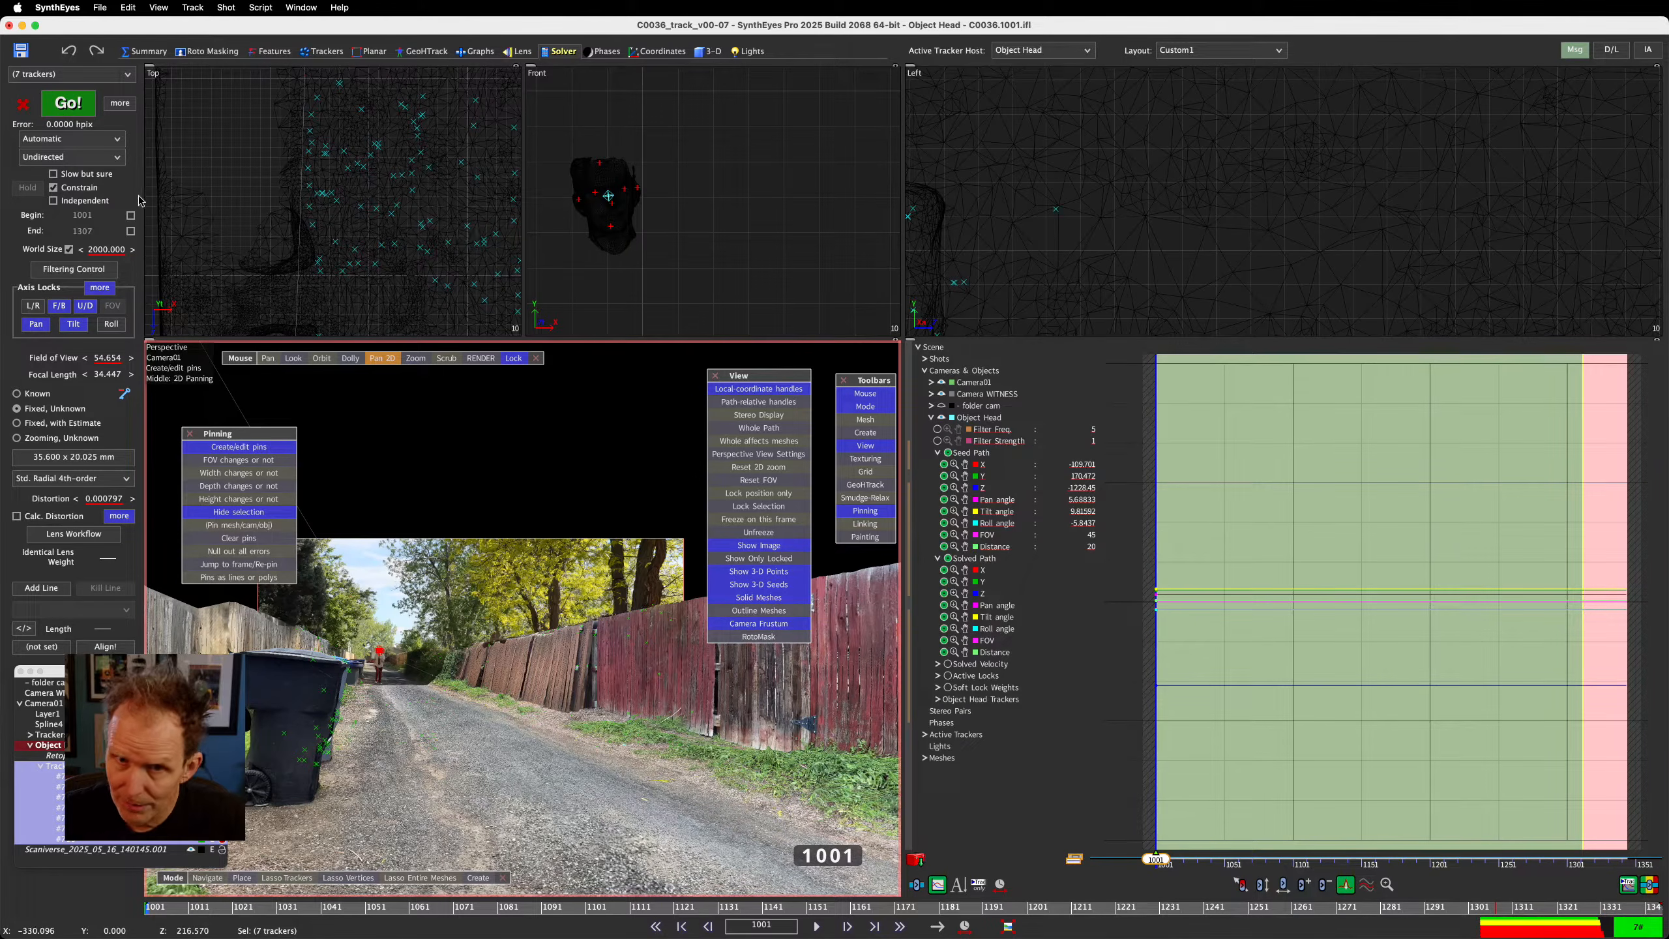
{"action": "left_click", "coordinate": [80, 139]}
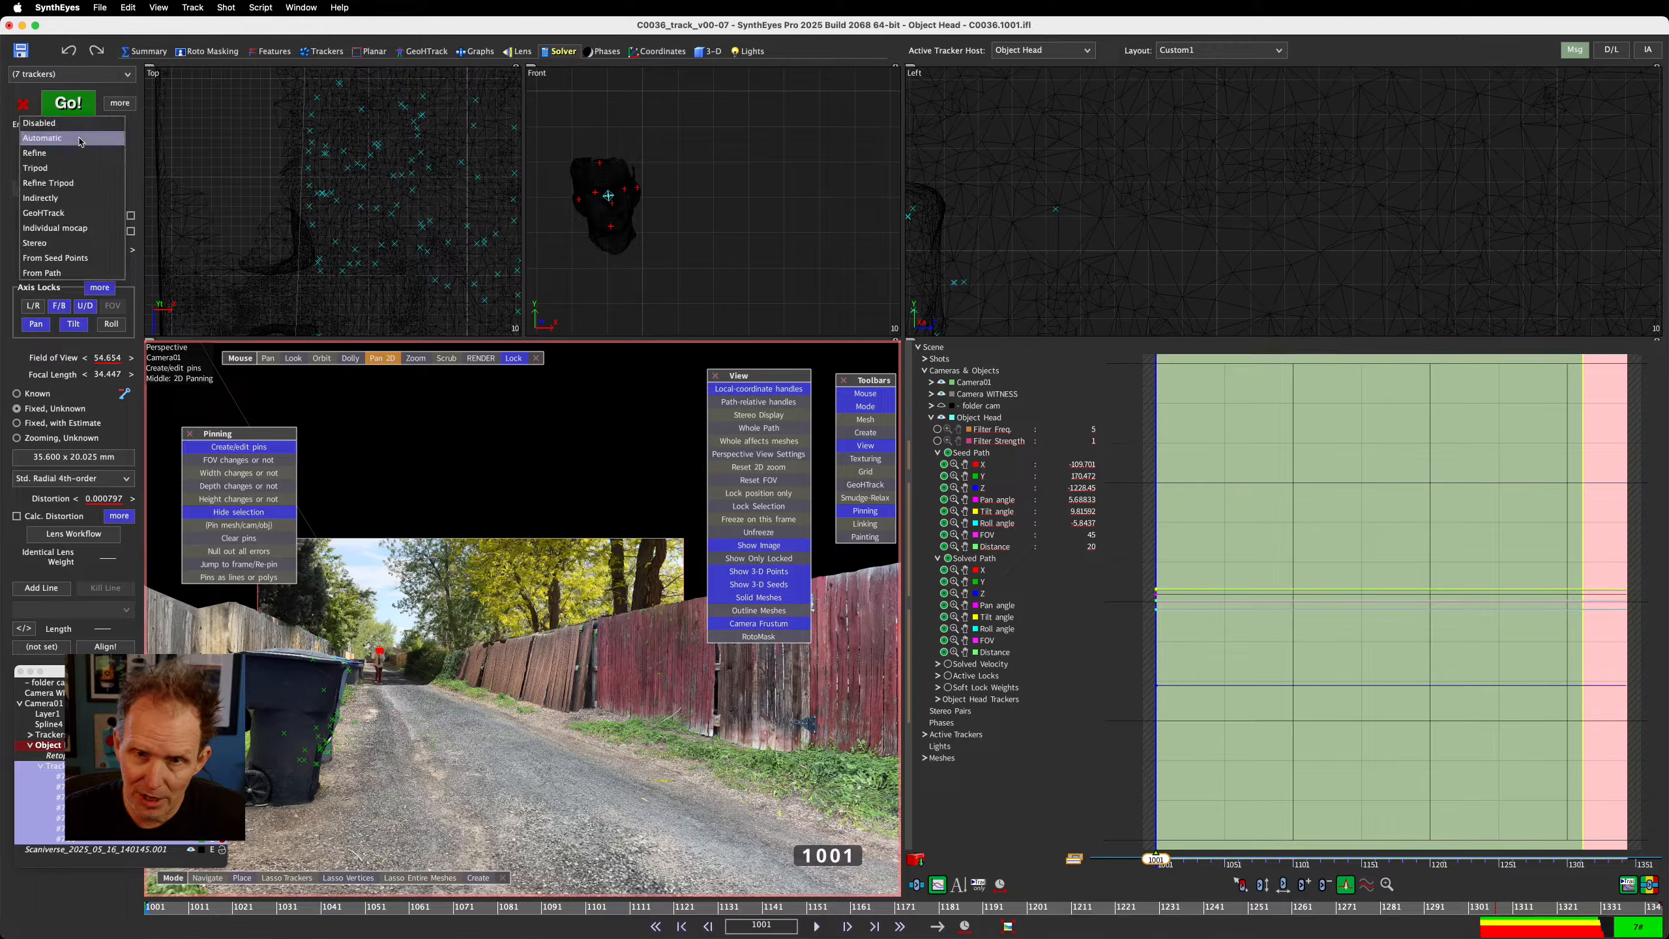
{"action": "left_click", "coordinate": [81, 124]}
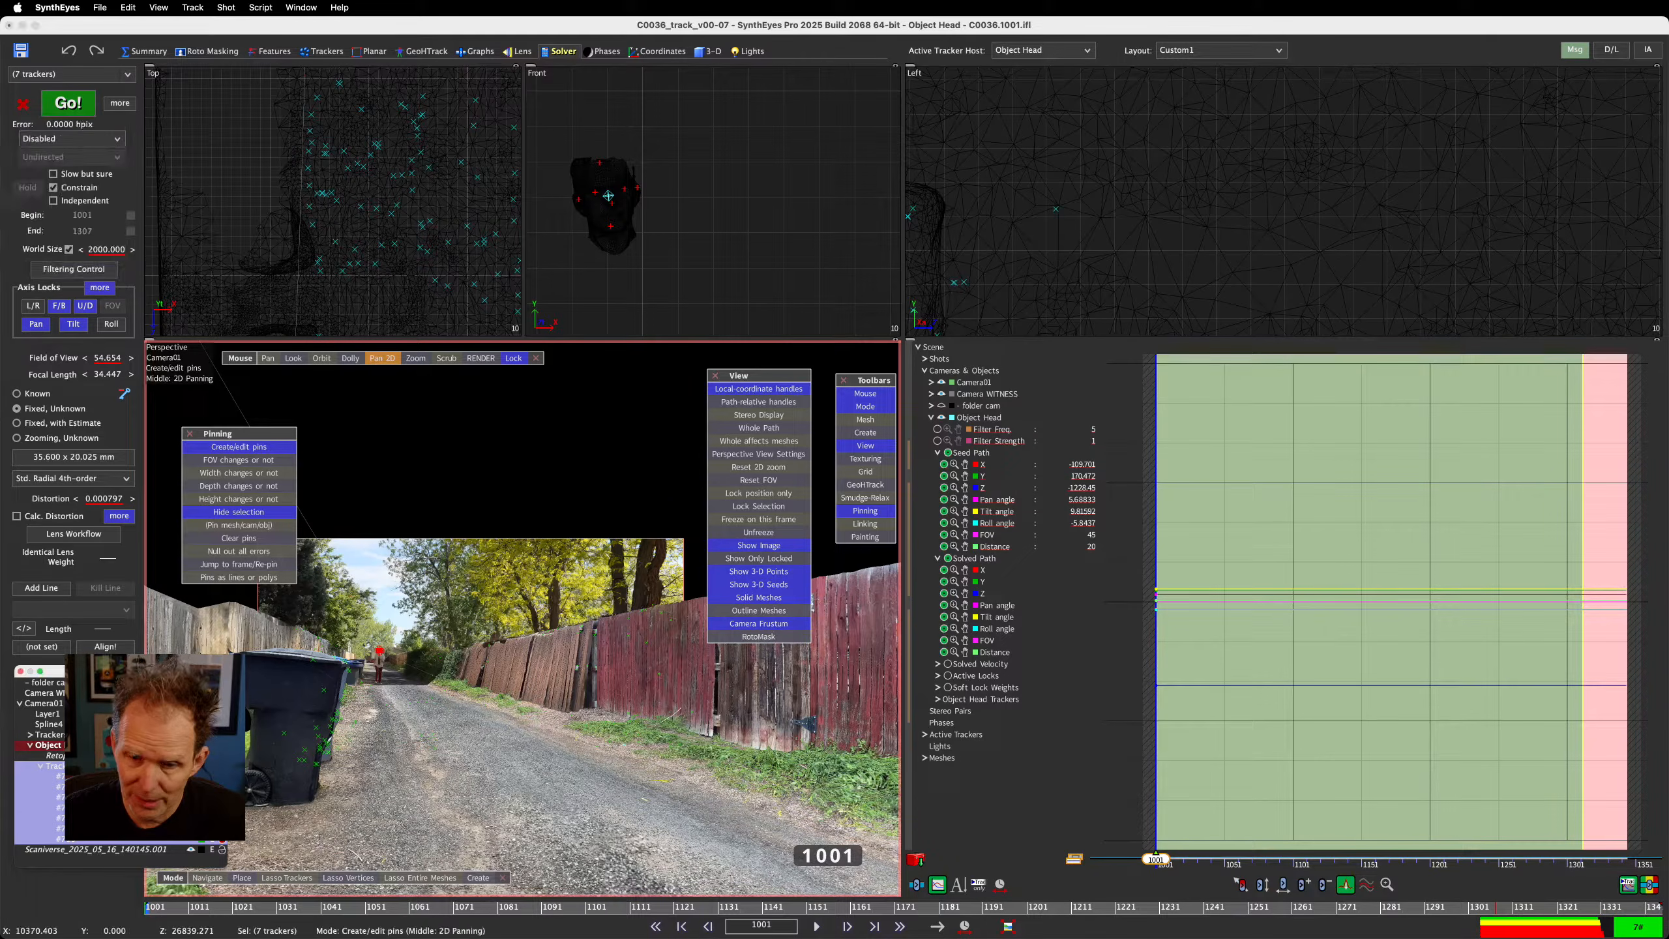
{"action": "left_click", "coordinate": [74, 745]}
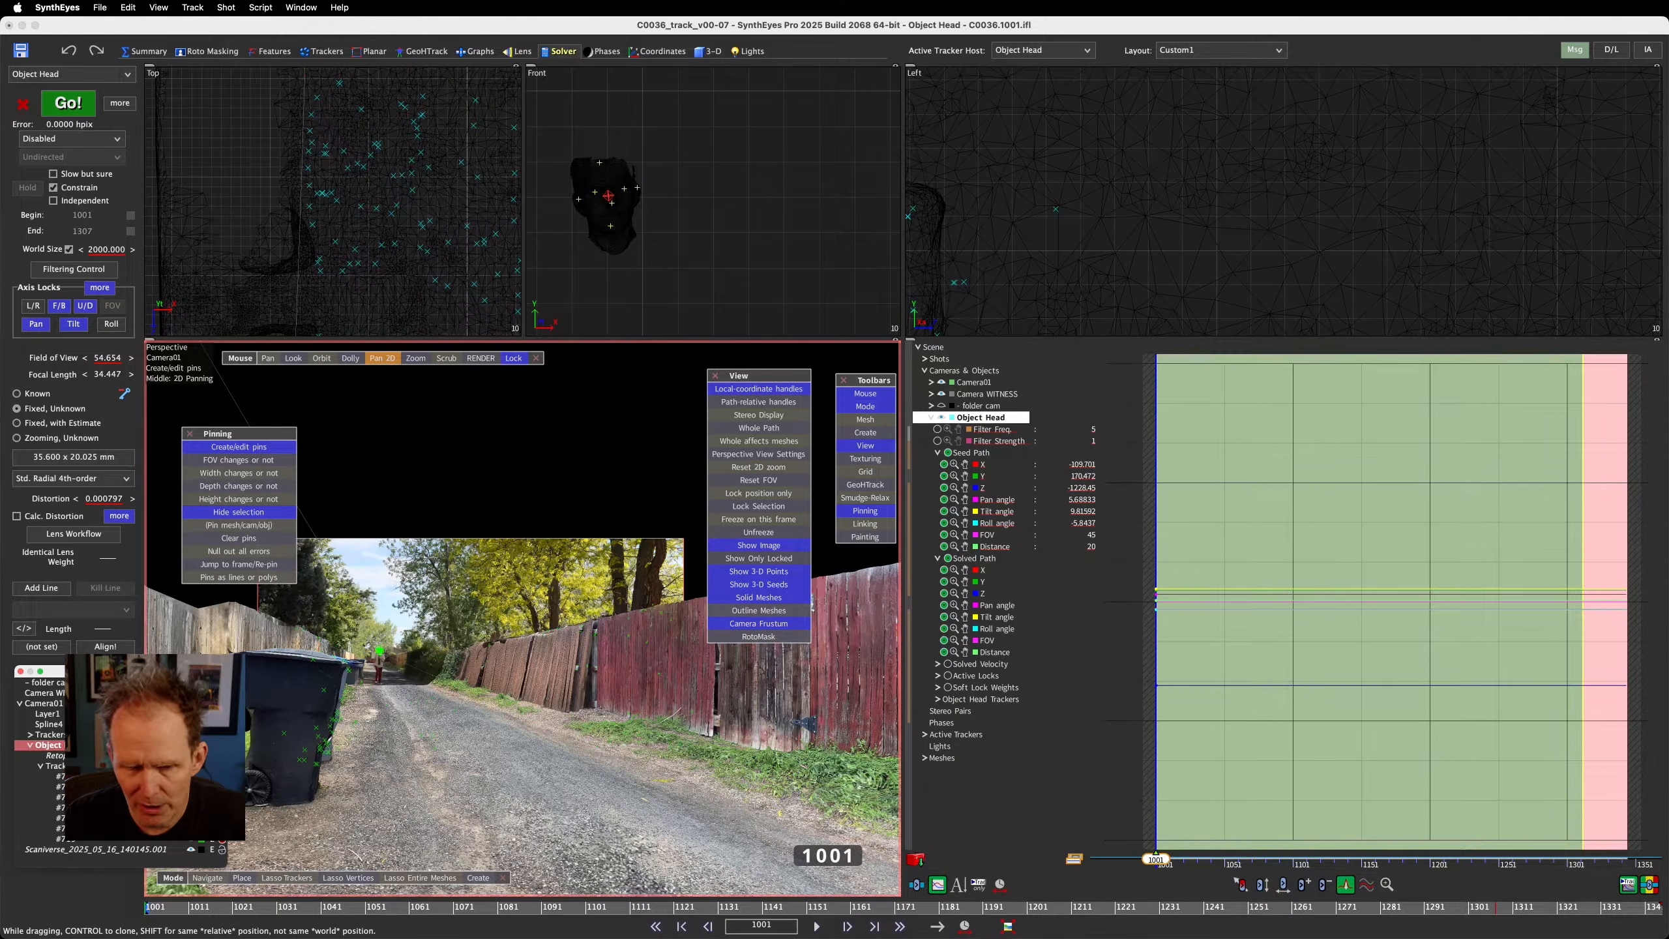
Select Camera01 in the scene hierarchy and set its solving mode to Automatic
{"action": "left_click", "coordinate": [54, 703]}
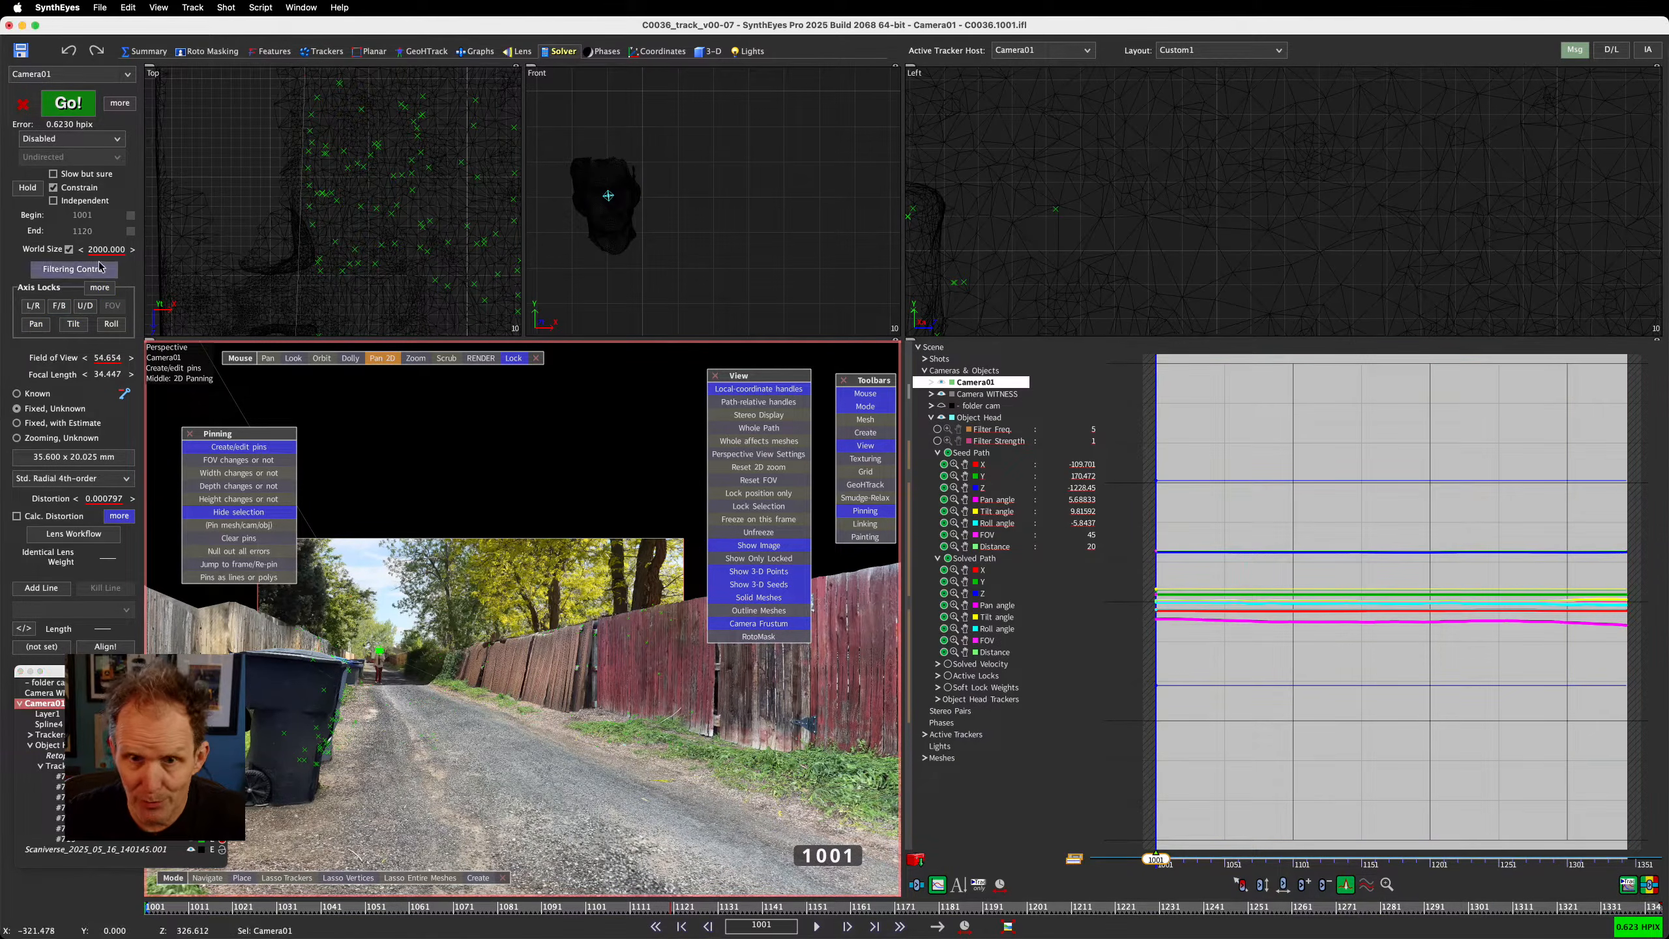
{"action": "left_click", "coordinate": [64, 136]}
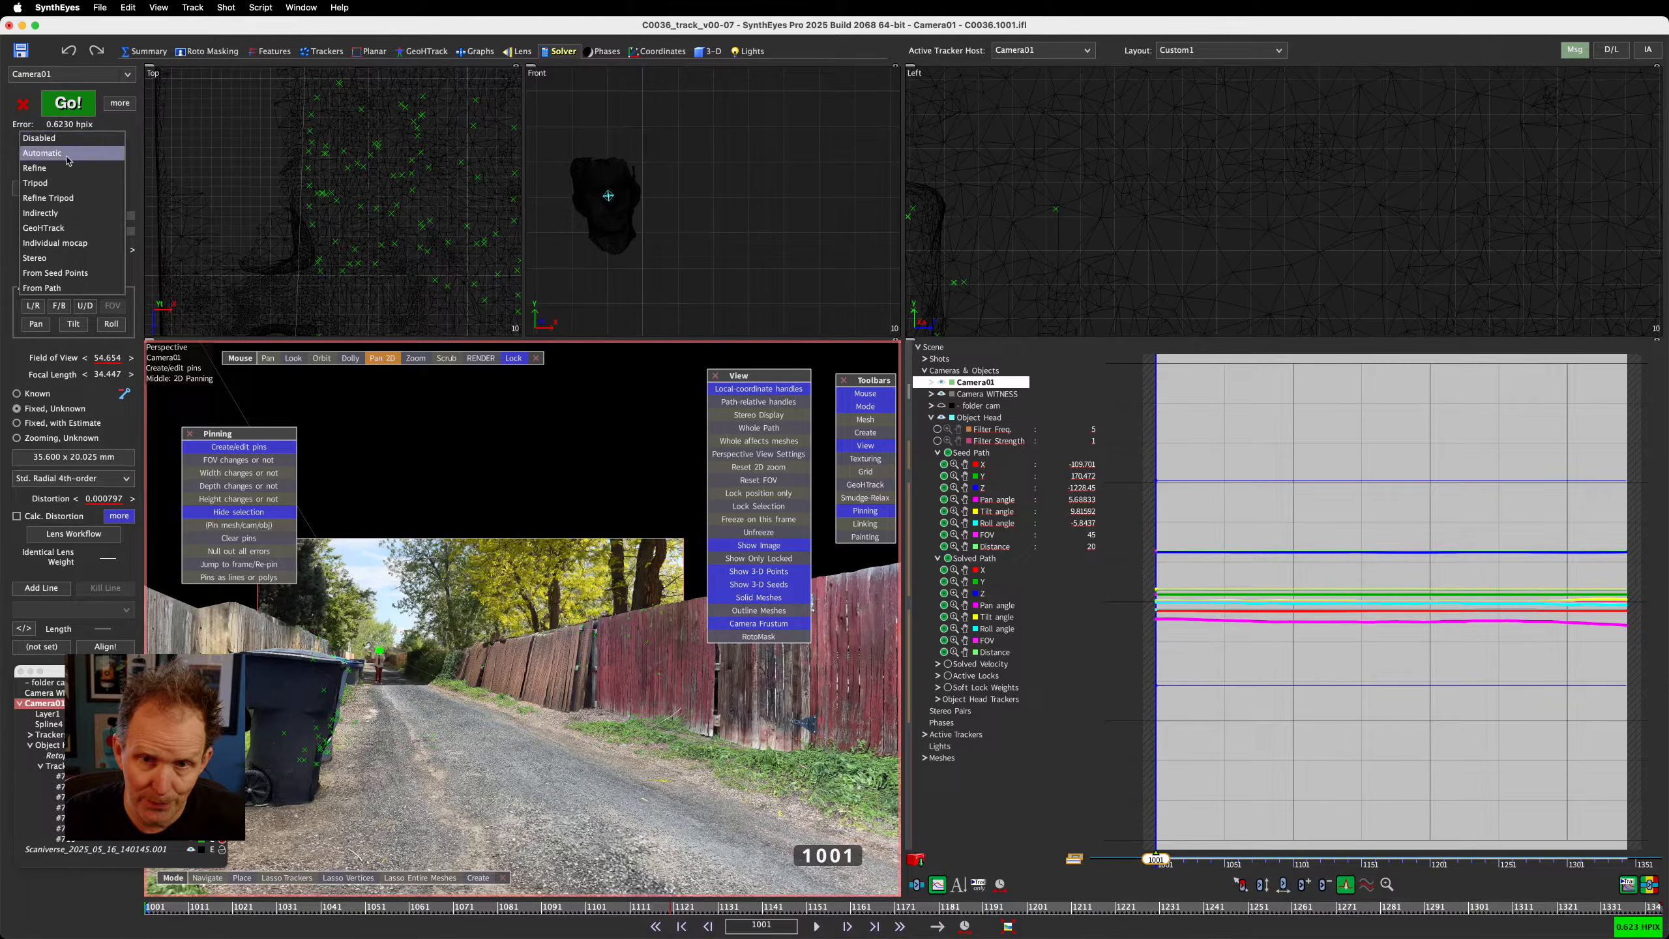
{"action": "left_click", "coordinate": [68, 153]}
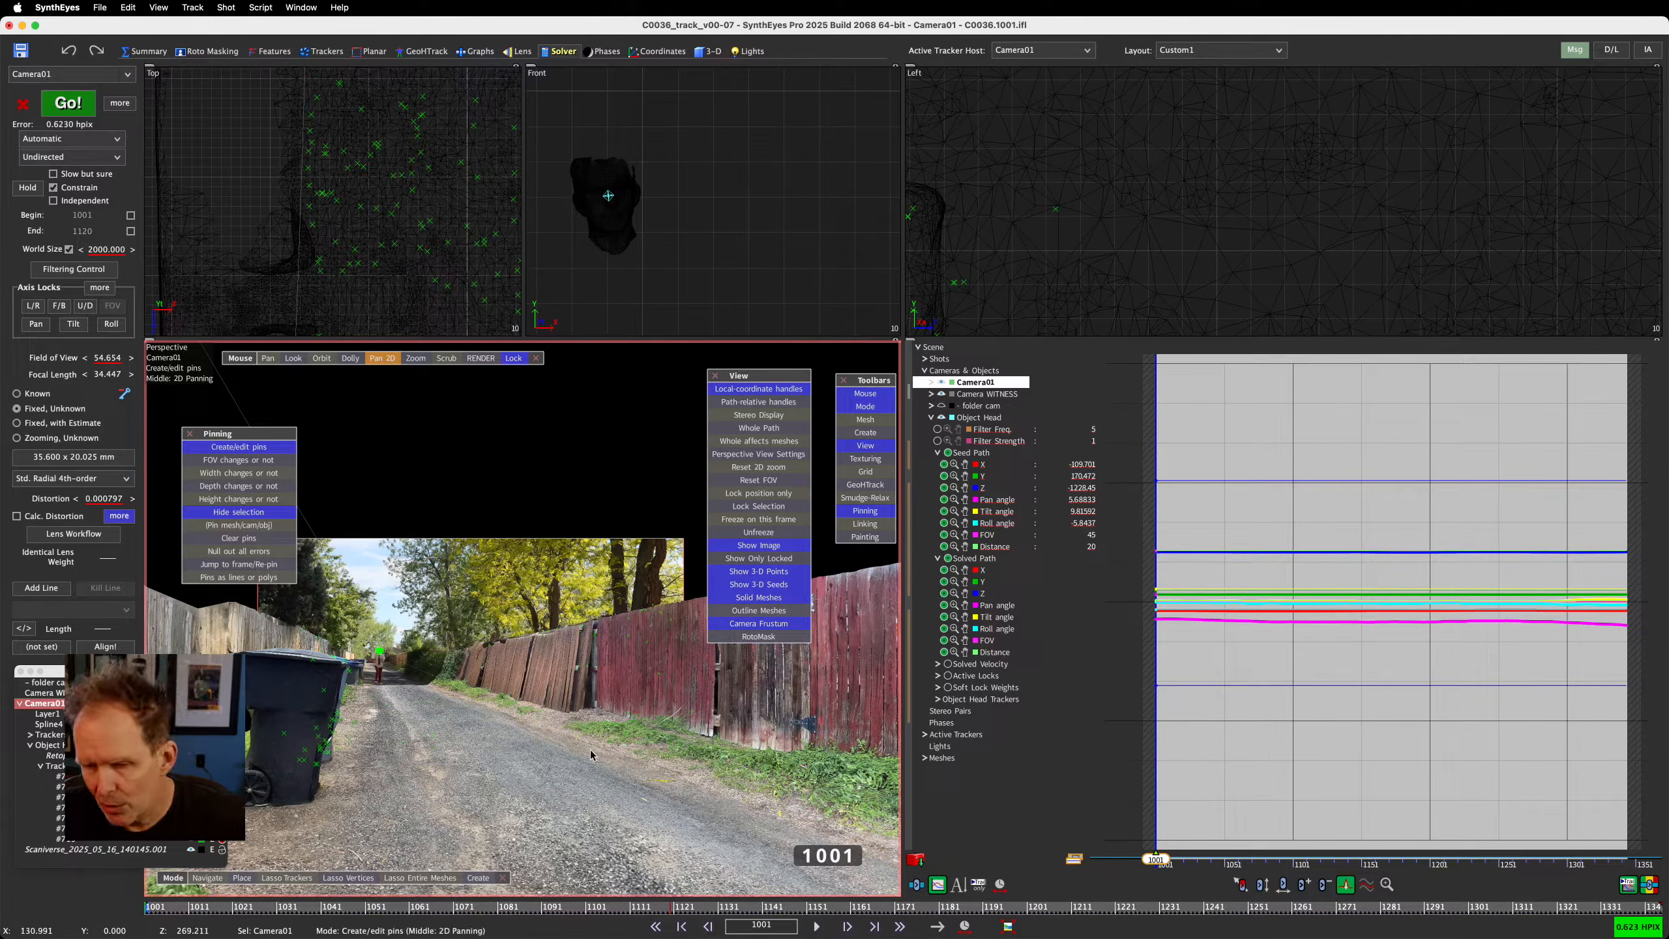
{"action": "scroll", "coordinate": [553, 781], "scroll_direction": "up", "scroll_amount": 5}
{"action": "scroll", "coordinate": [608, 554], "scroll_direction": "down", "scroll_amount": 5}
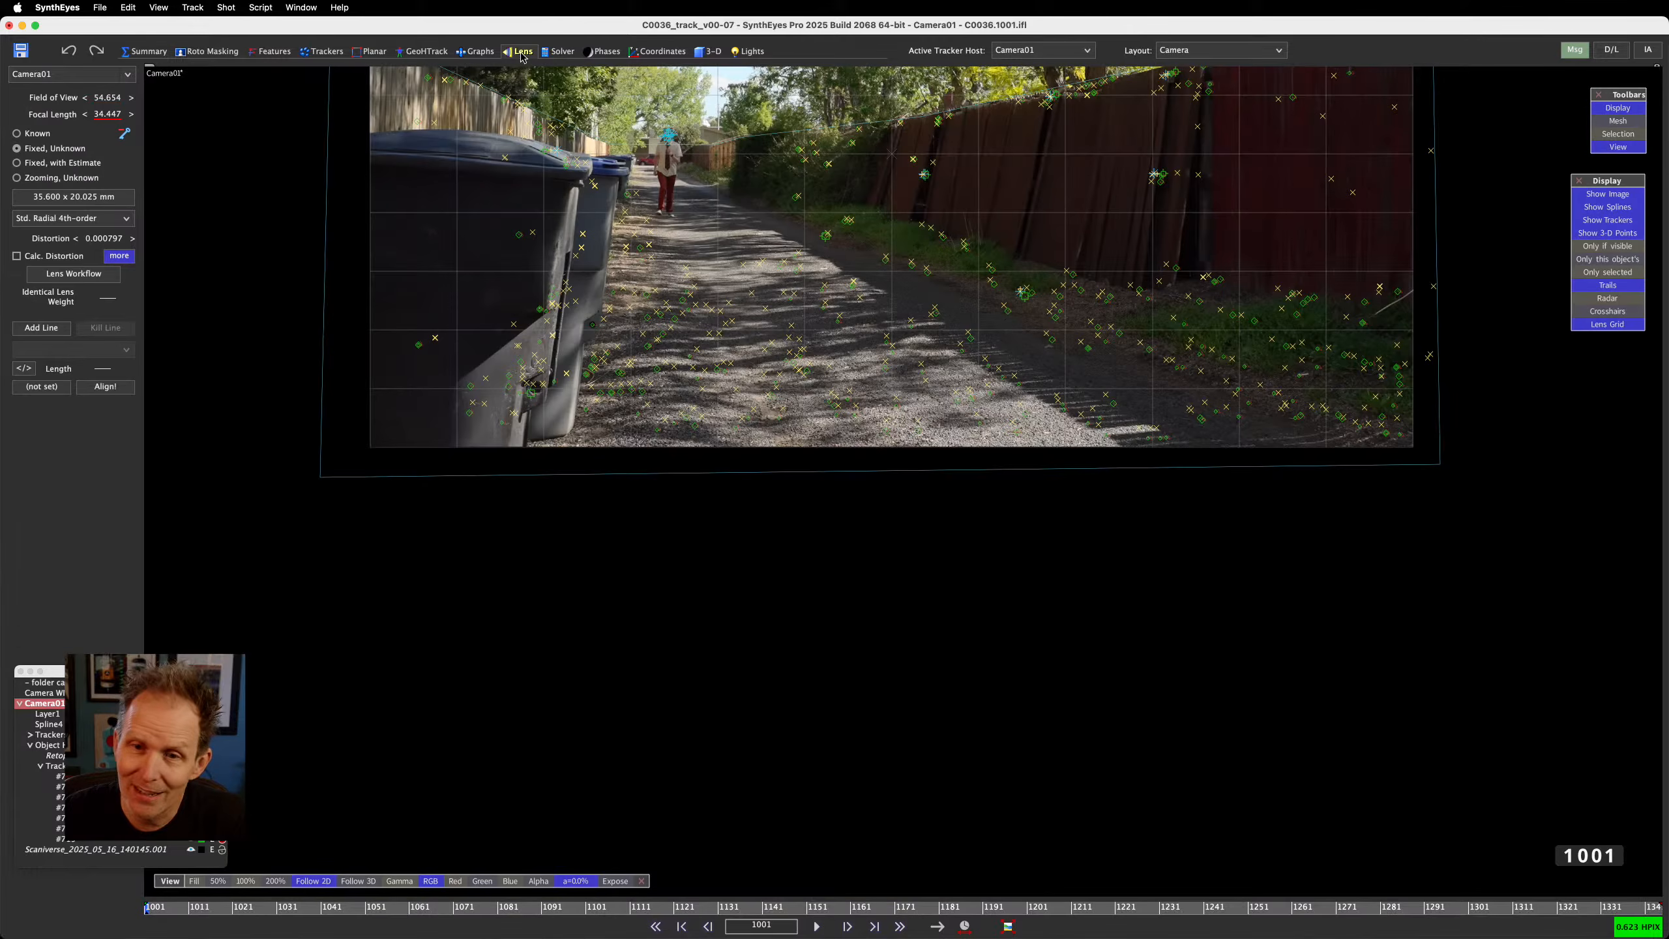
Examine Camera01's trackers and lens grid up close over the alley footage in the lens view at frame 1001
{"action": "left_click", "coordinate": [523, 52]}
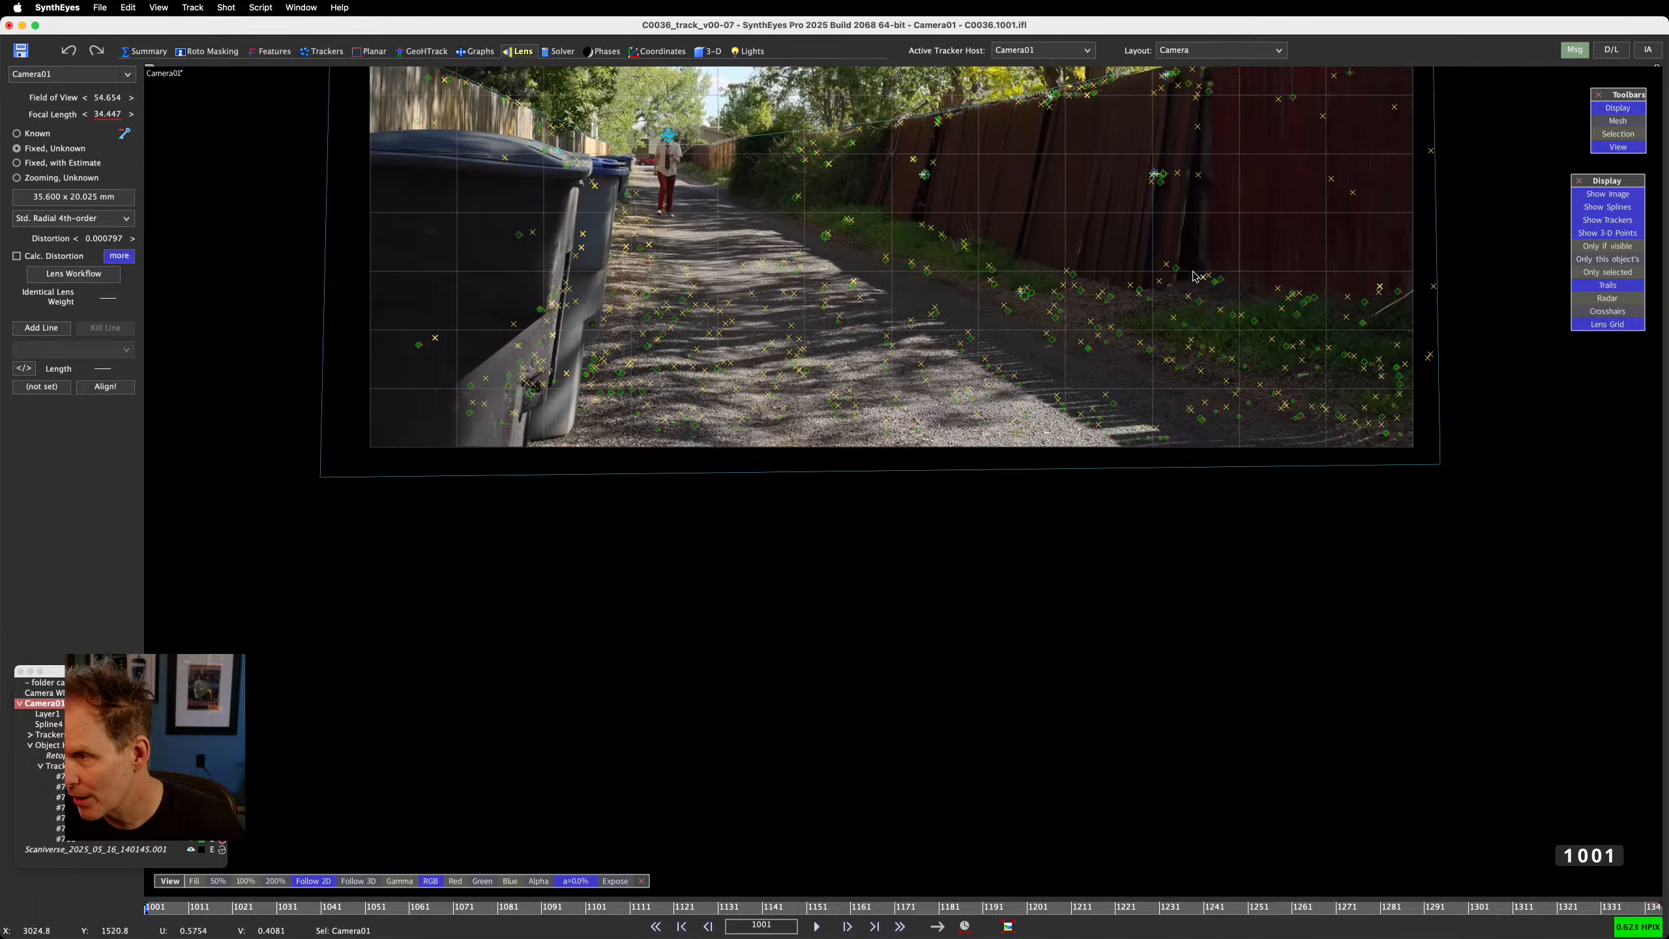
{"action": "scroll", "coordinate": [1204, 277], "scroll_direction": "up", "scroll_amount": 2}
{"action": "scroll", "coordinate": [1204, 277], "scroll_direction": "up", "scroll_amount": 3}
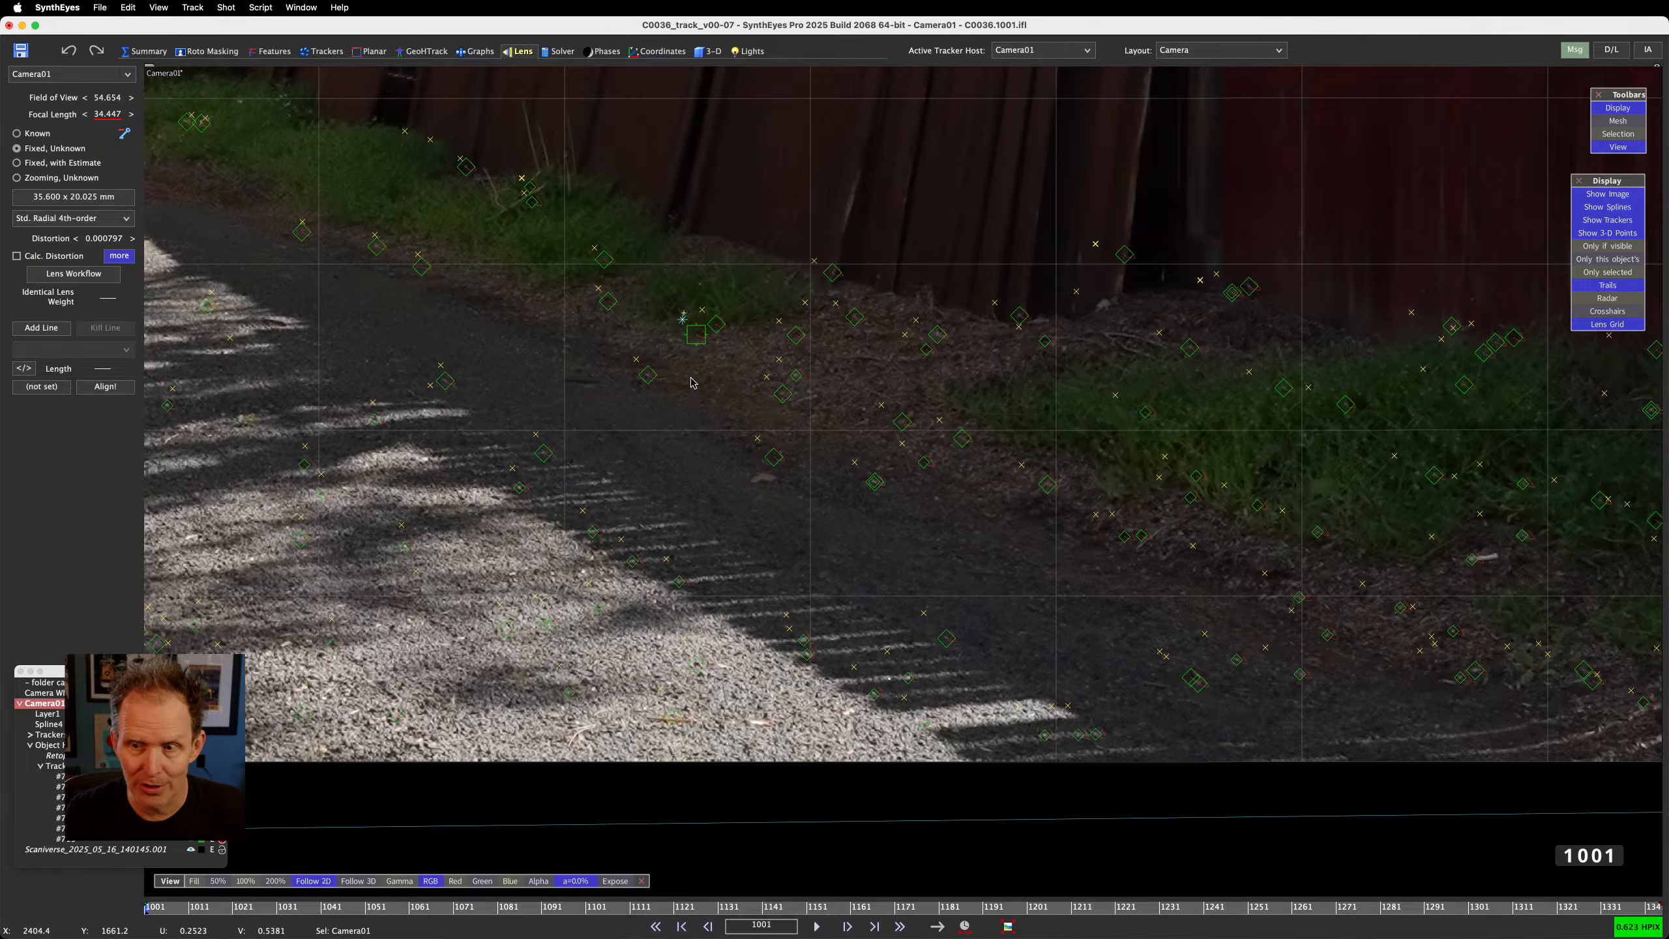
{"action": "scroll", "coordinate": [653, 428], "scroll_direction": "down", "scroll_amount": 3}
{"action": "scroll", "coordinate": [653, 432], "scroll_direction": "down", "scroll_amount": 3}
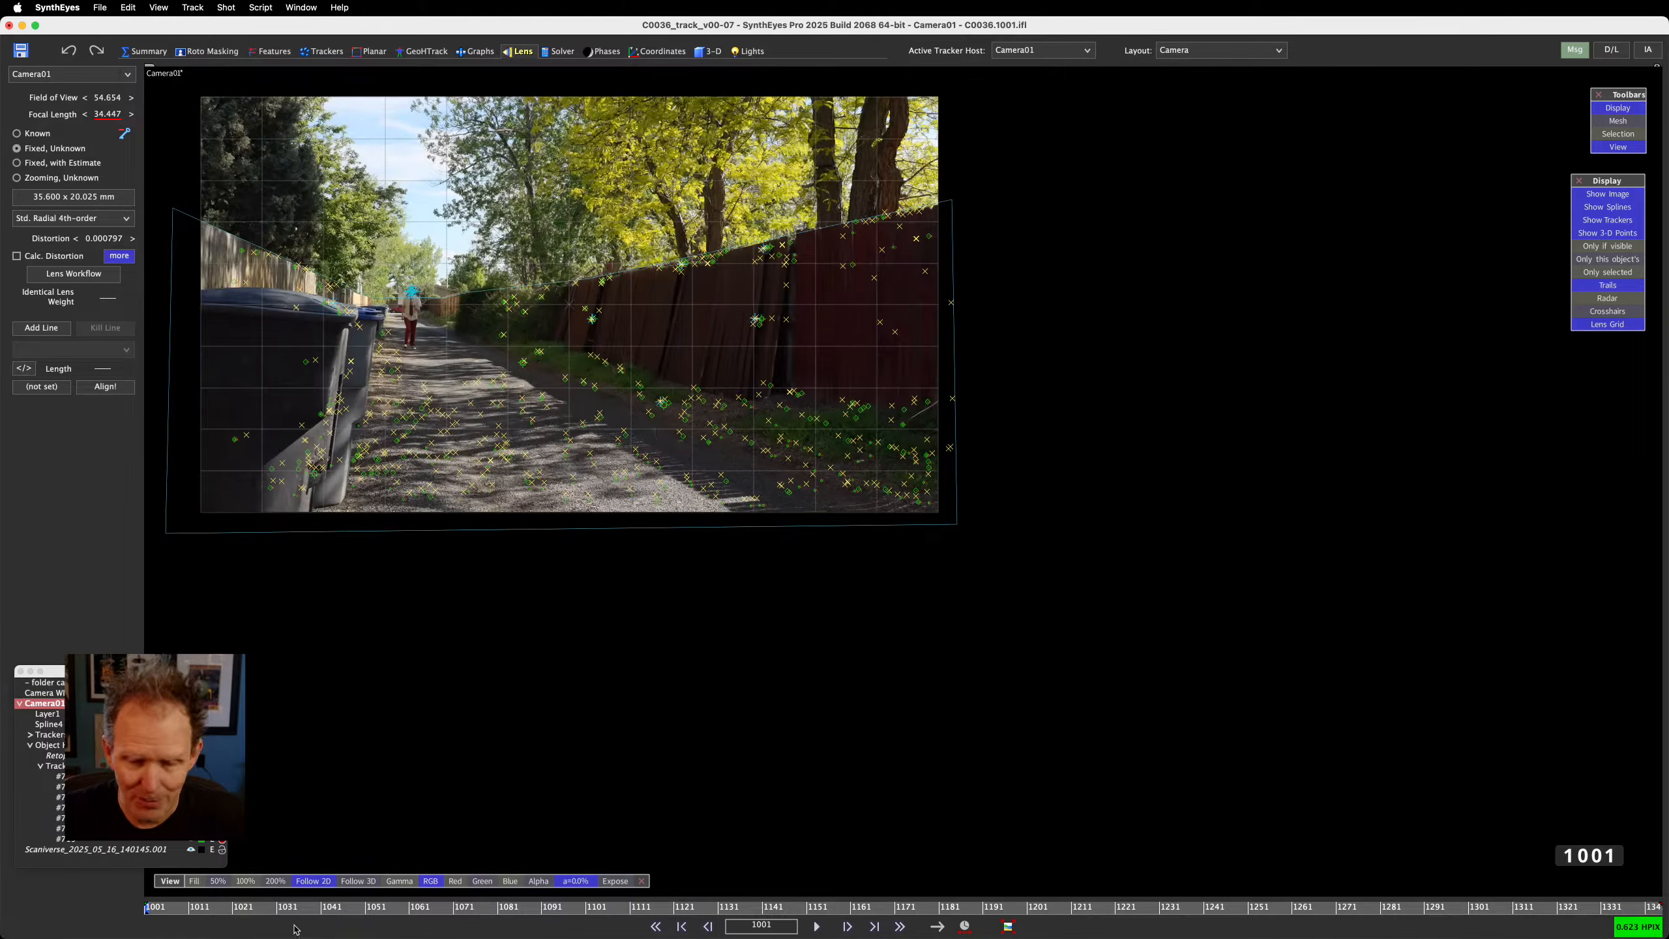
{"action": "left_click_drag", "start_coordinate": [189, 909], "coordinate": [144, 908]}
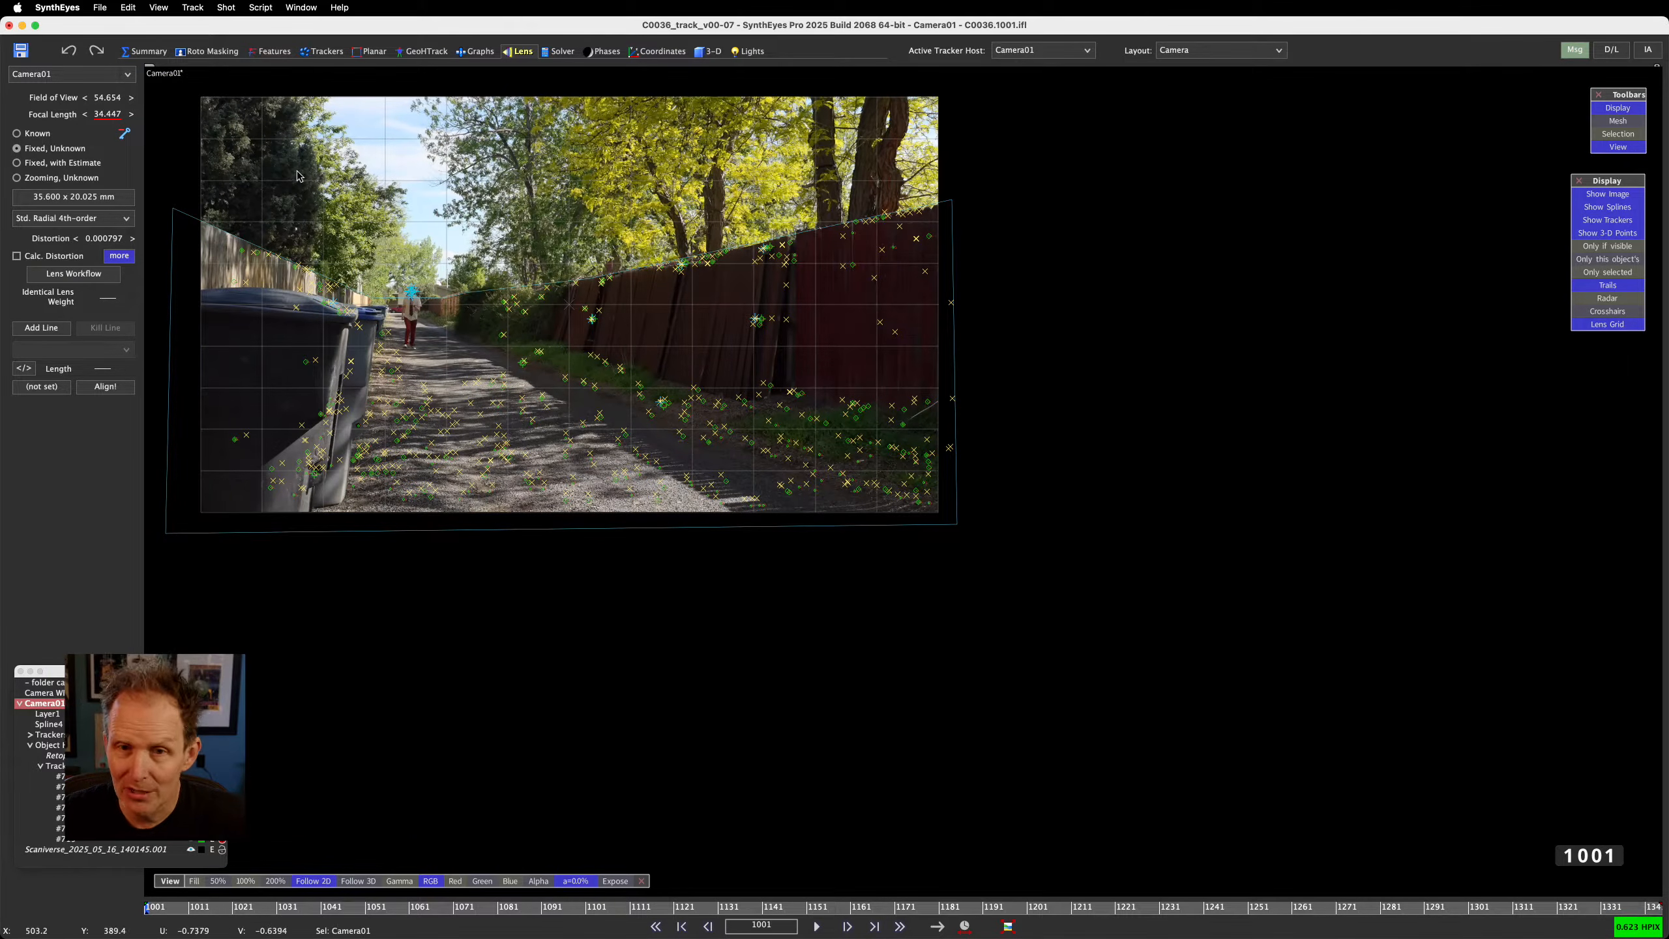
Try to solve Camera01 in Automatic mode with Constrain enabled, and abort the solve
{"action": "left_click", "coordinate": [564, 54]}
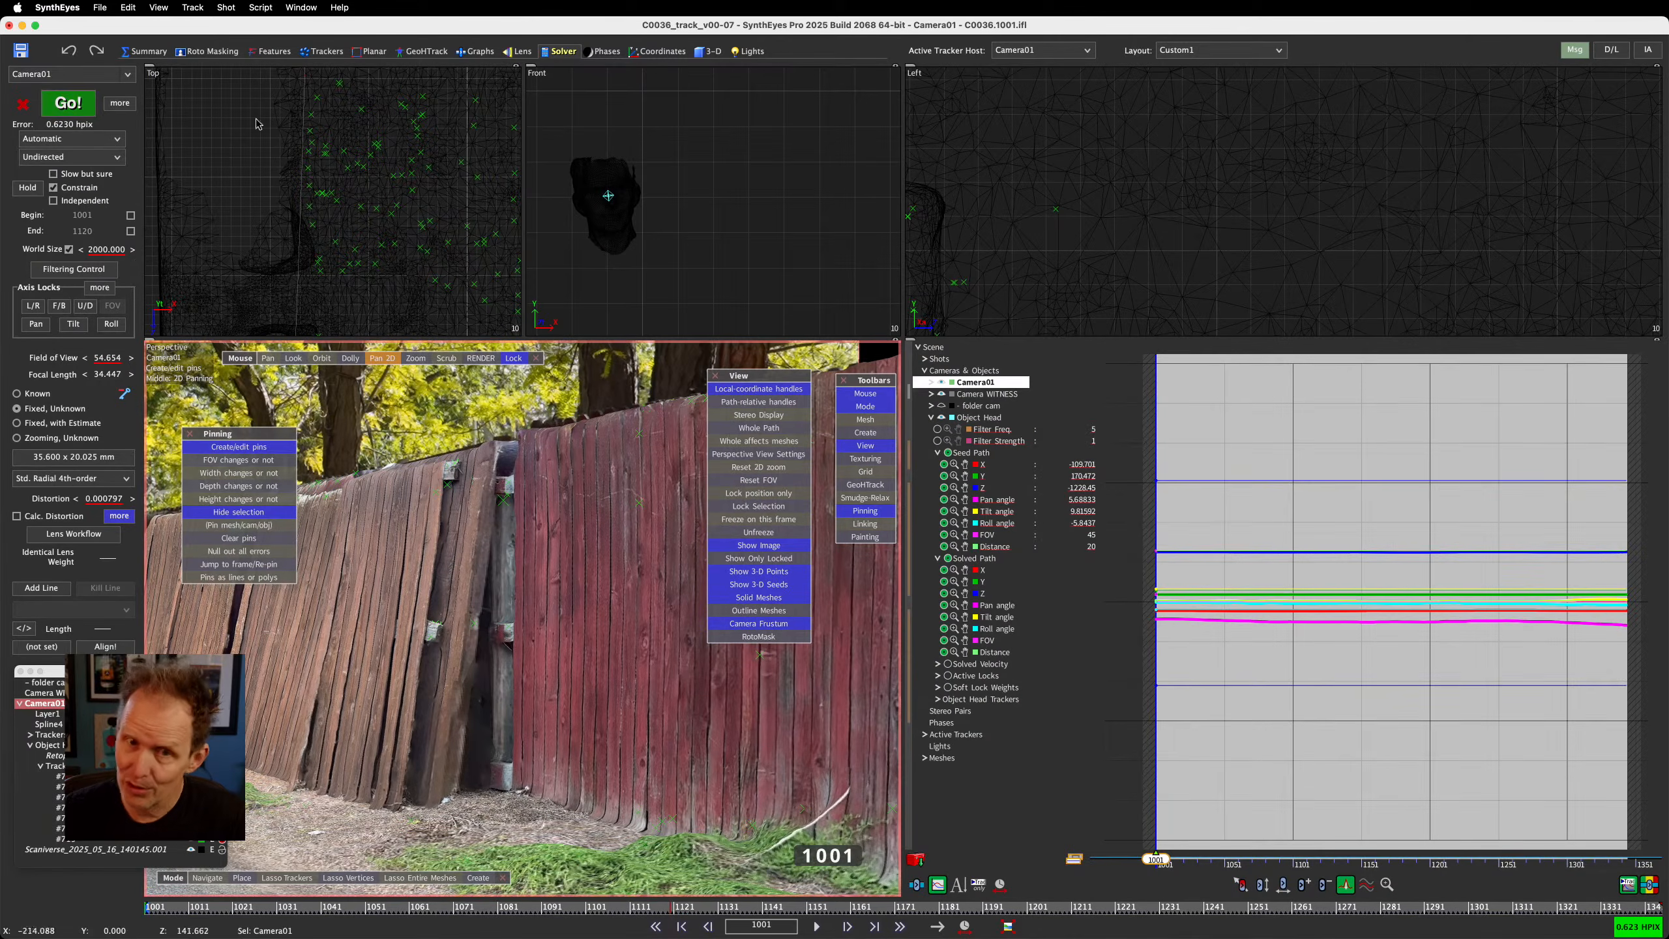
{"action": "left_click", "coordinate": [69, 103]}
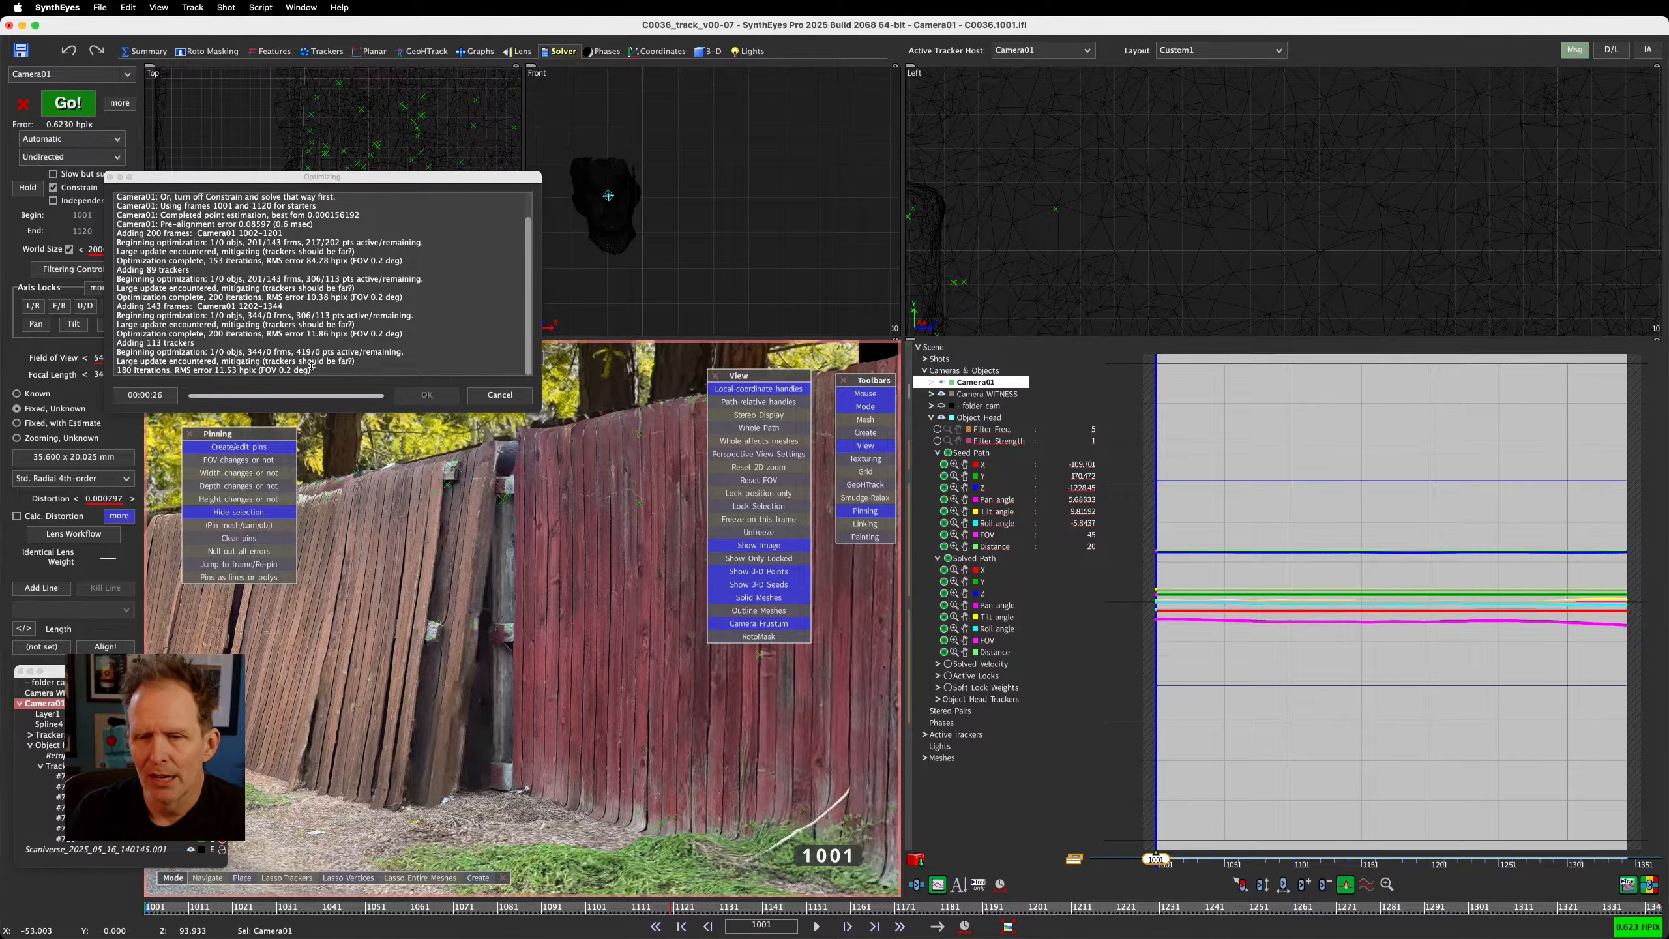
{"action": "left_click", "coordinate": [500, 396]}
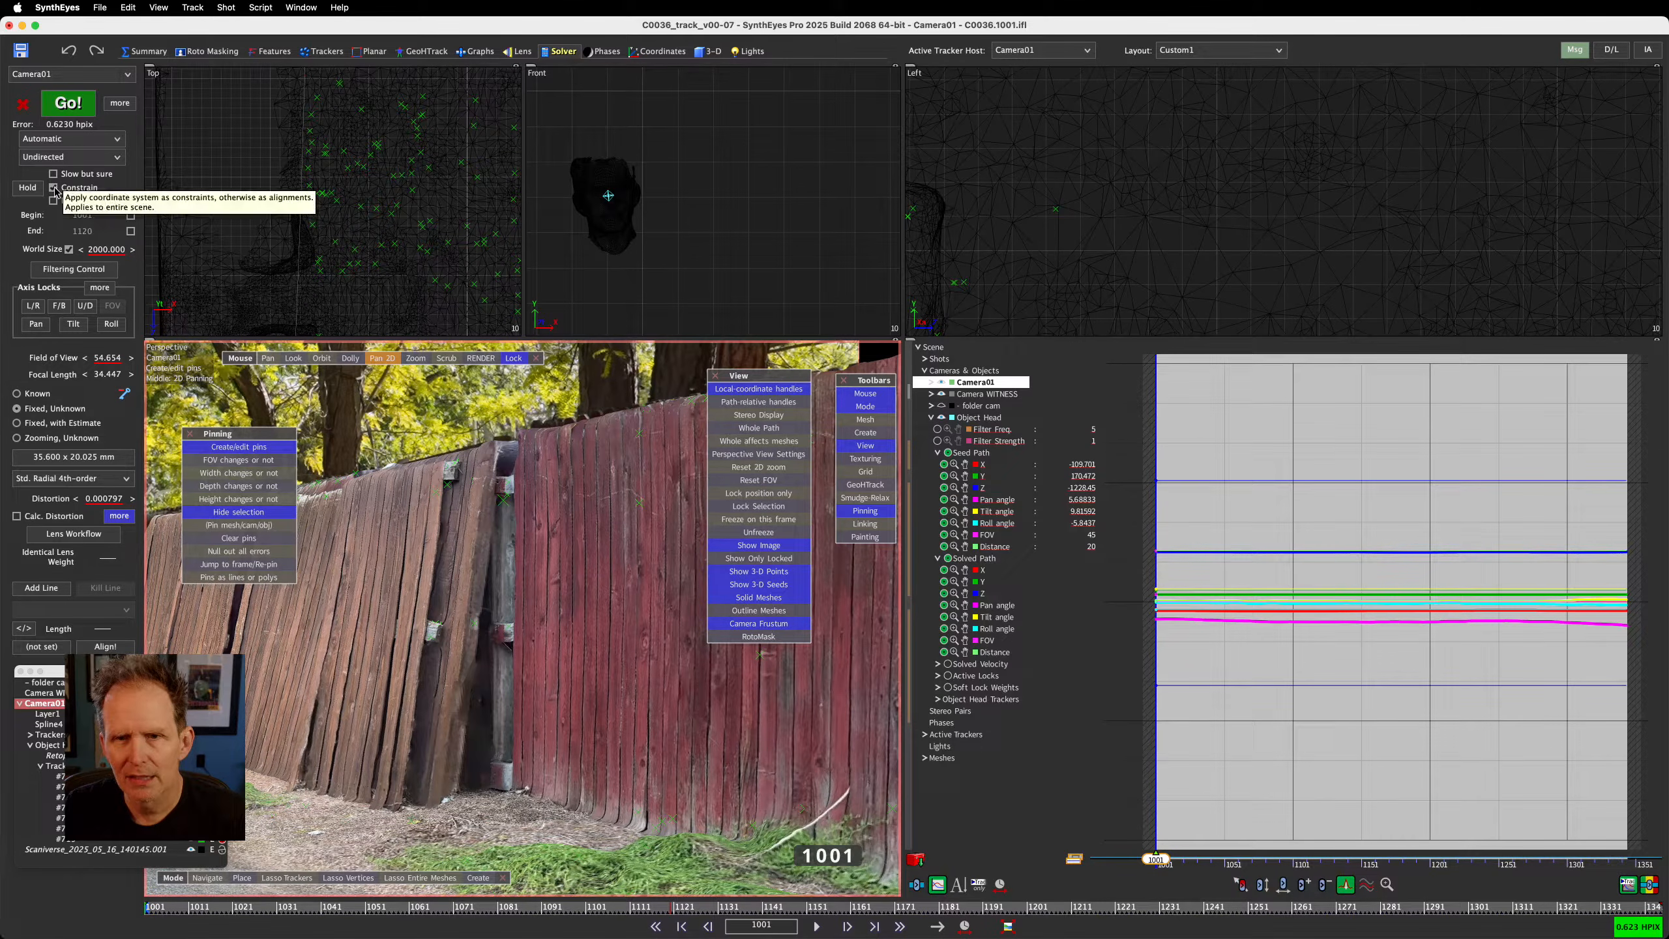
Turn off Constrain for Camera01's solve, collapse Object Head in the scene hierarchy, and show the lens view
{"action": "left_click", "coordinate": [30, 747]}
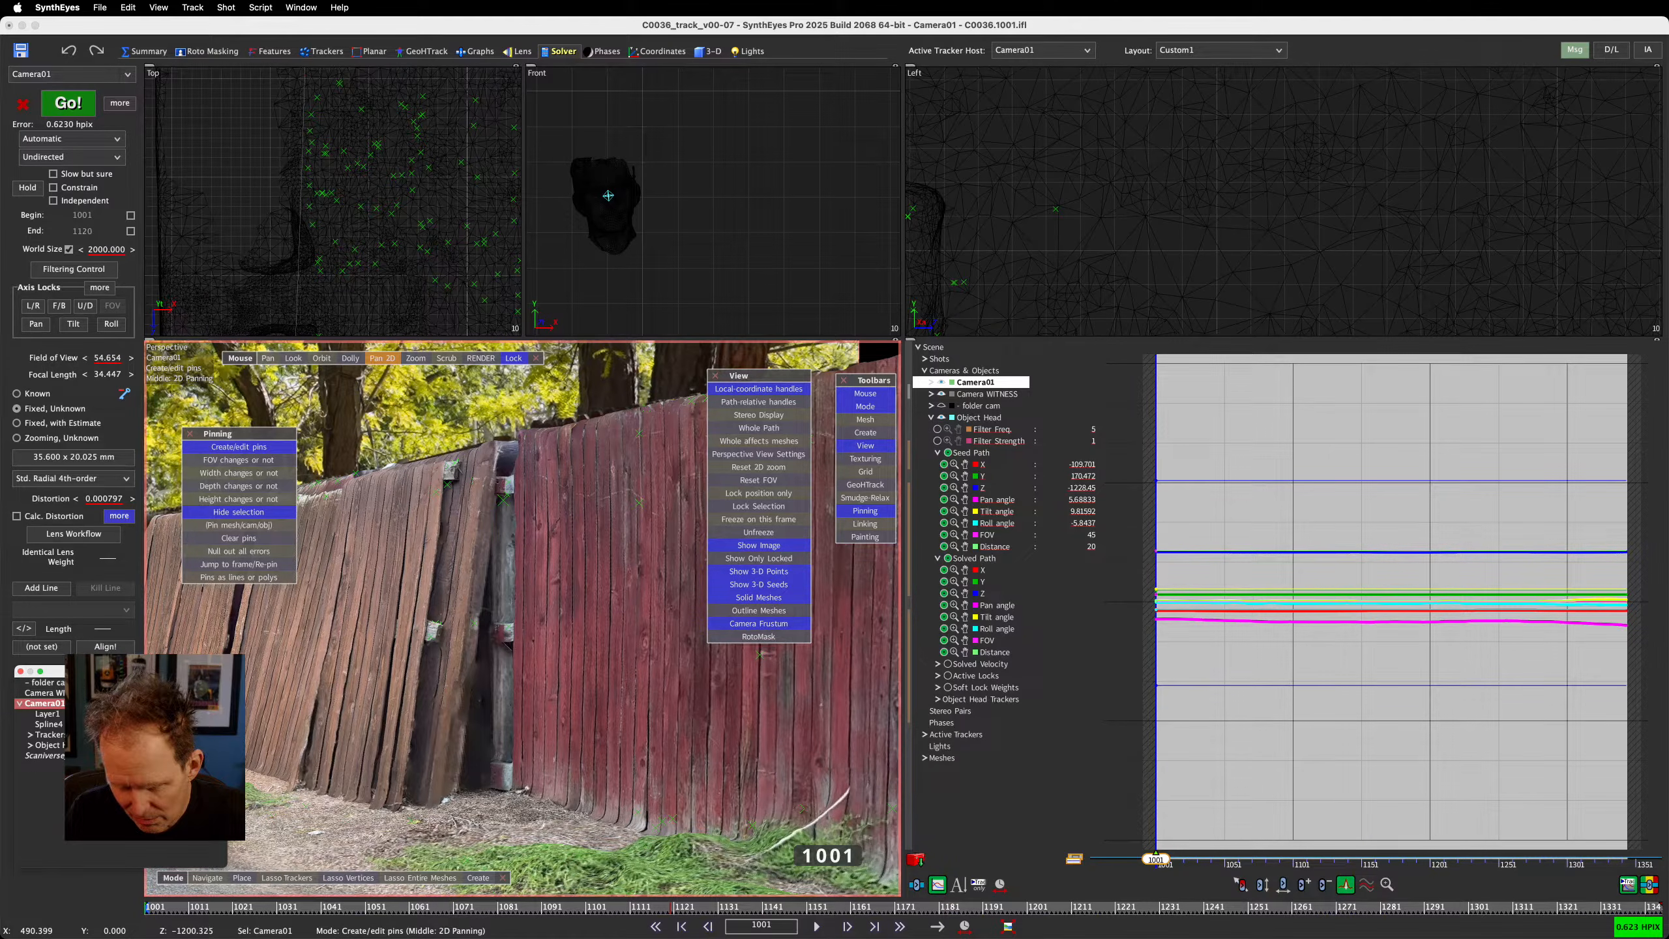
{"action": "left_click", "coordinate": [131, 299]}
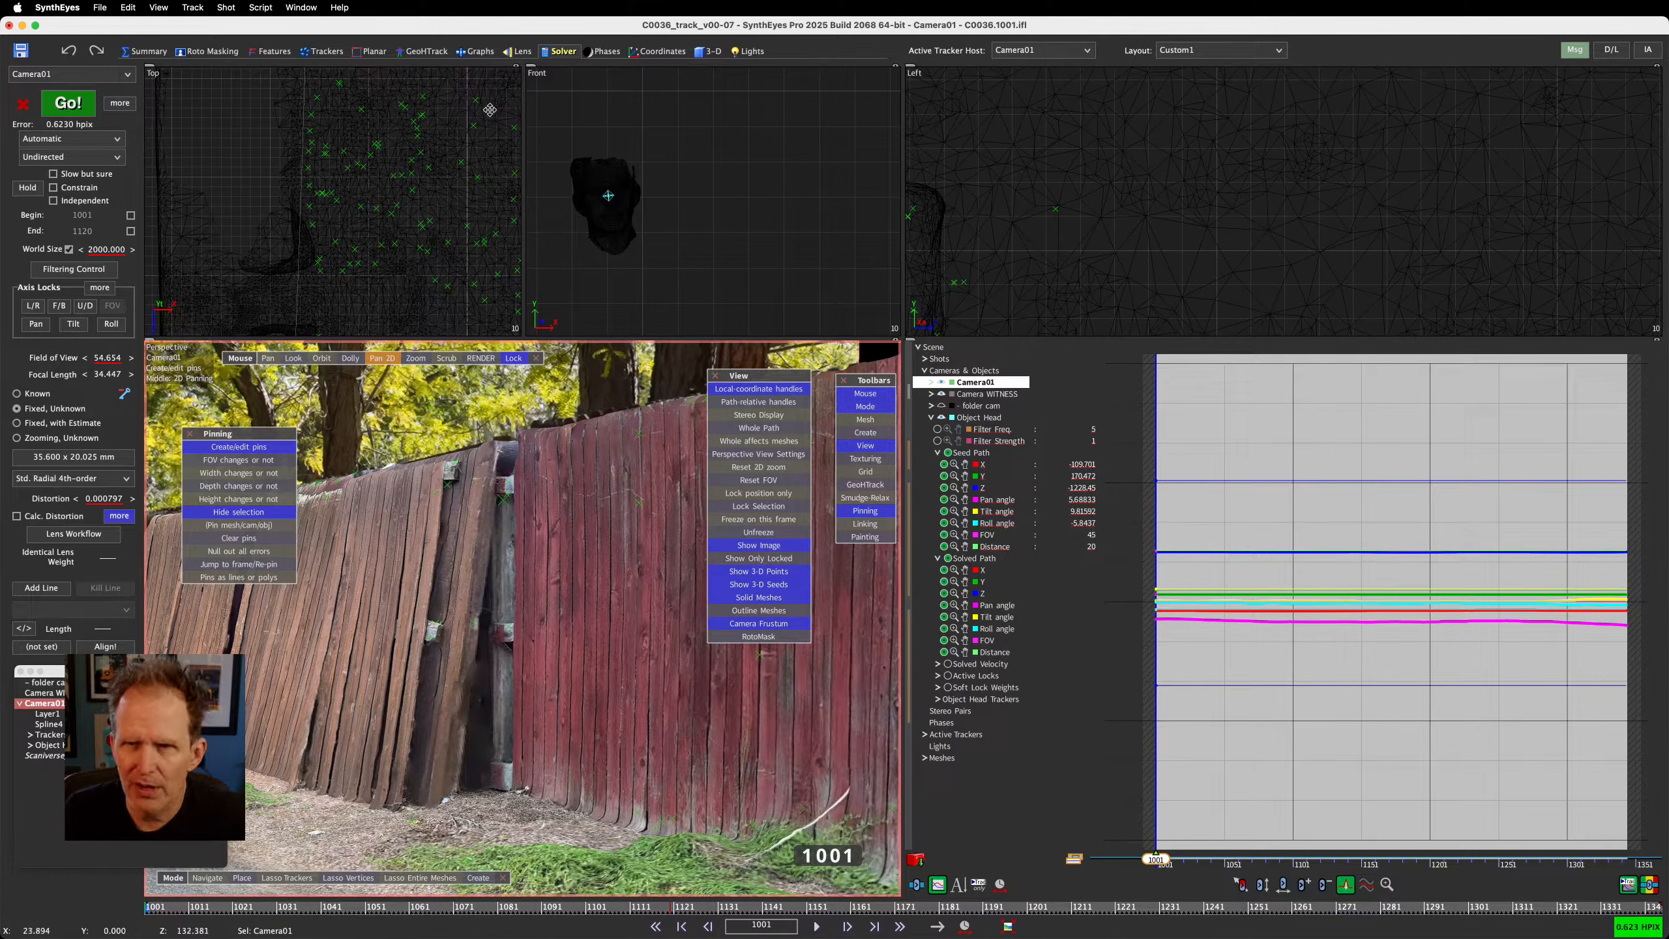
{"action": "left_click", "coordinate": [521, 52]}
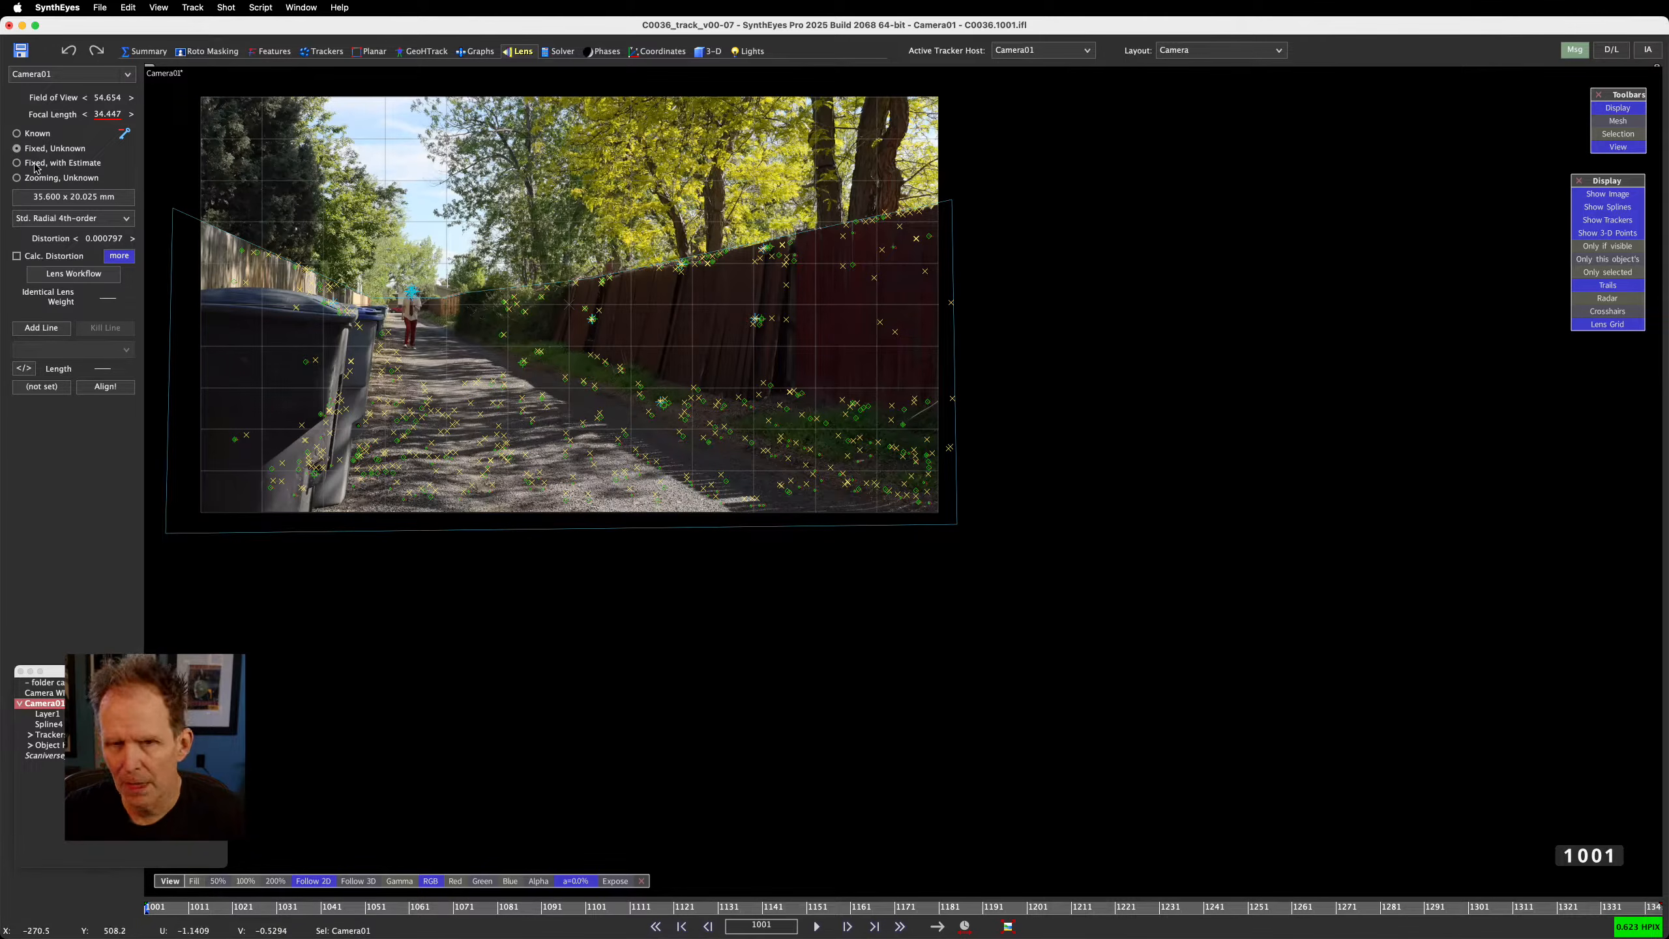
Try to solve Camera01 again with Constrain off, and close the solve report
{"action": "key", "text": "shift+g"}
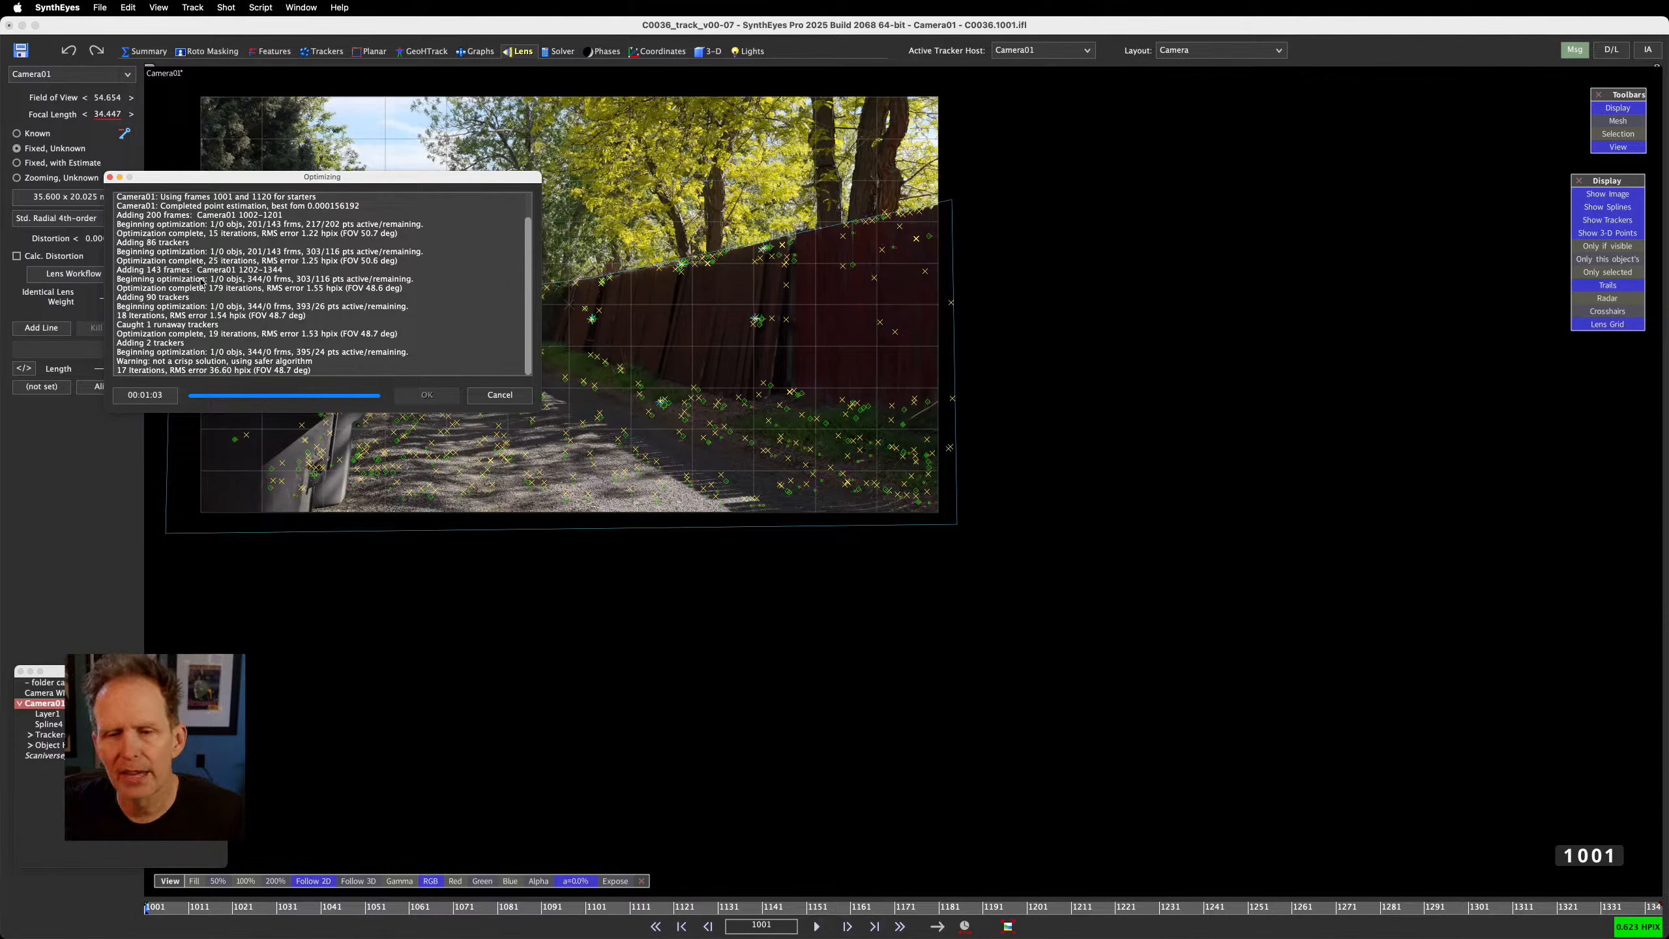
{"action": "left_click", "coordinate": [182, 569]}
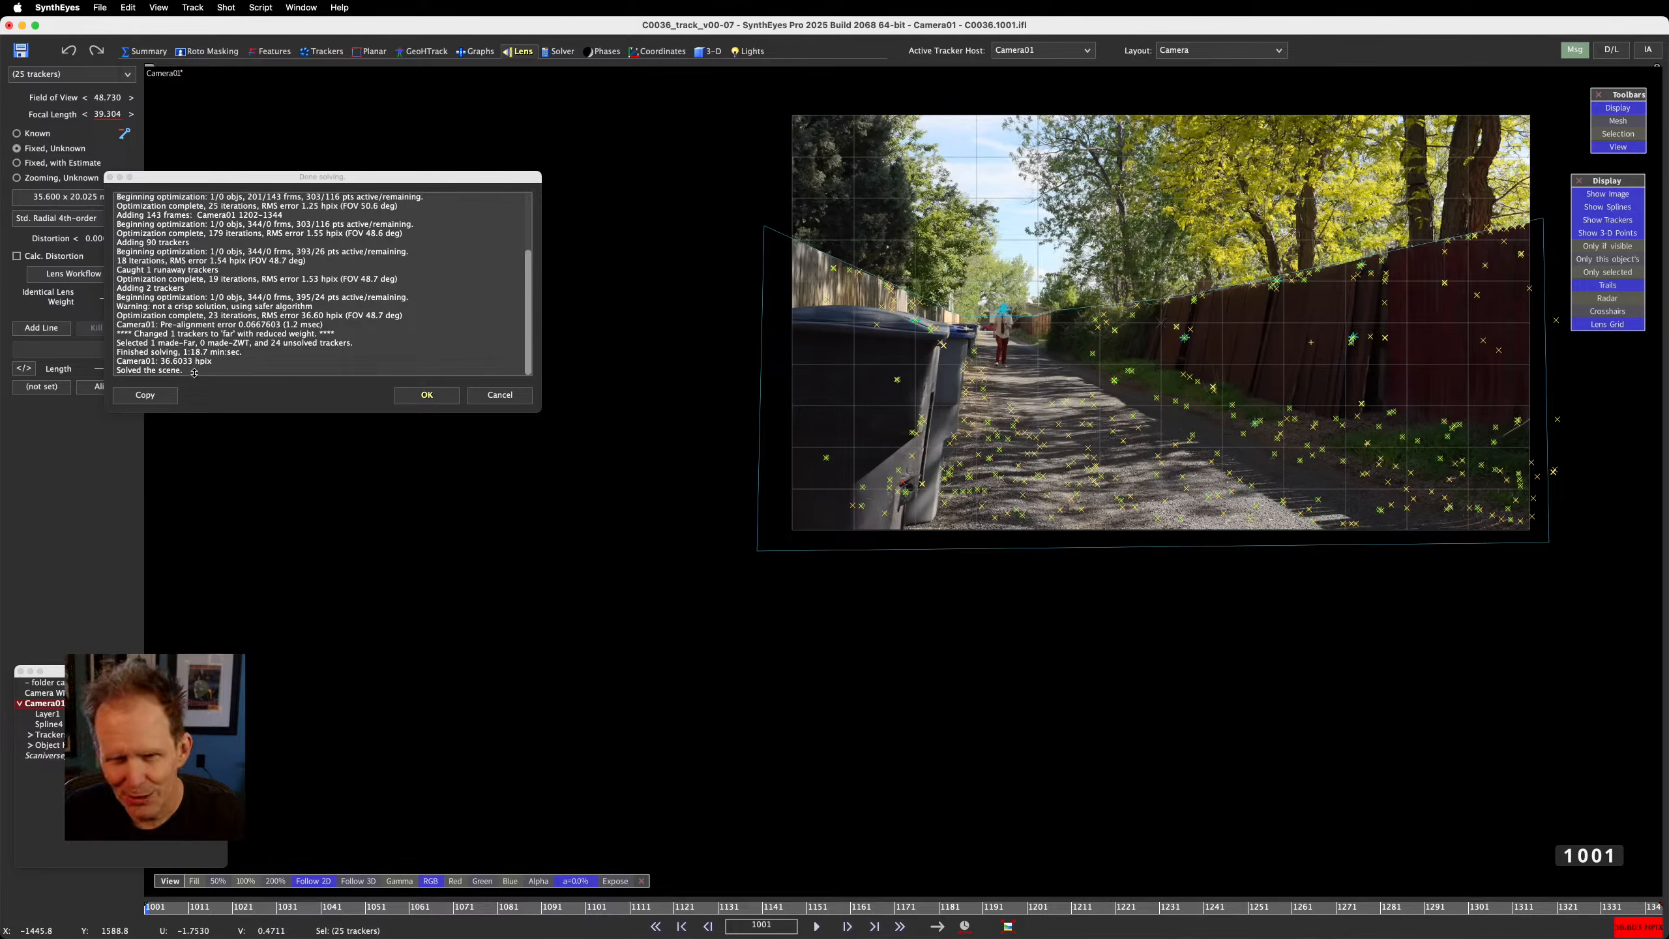
{"action": "left_click", "coordinate": [434, 398]}
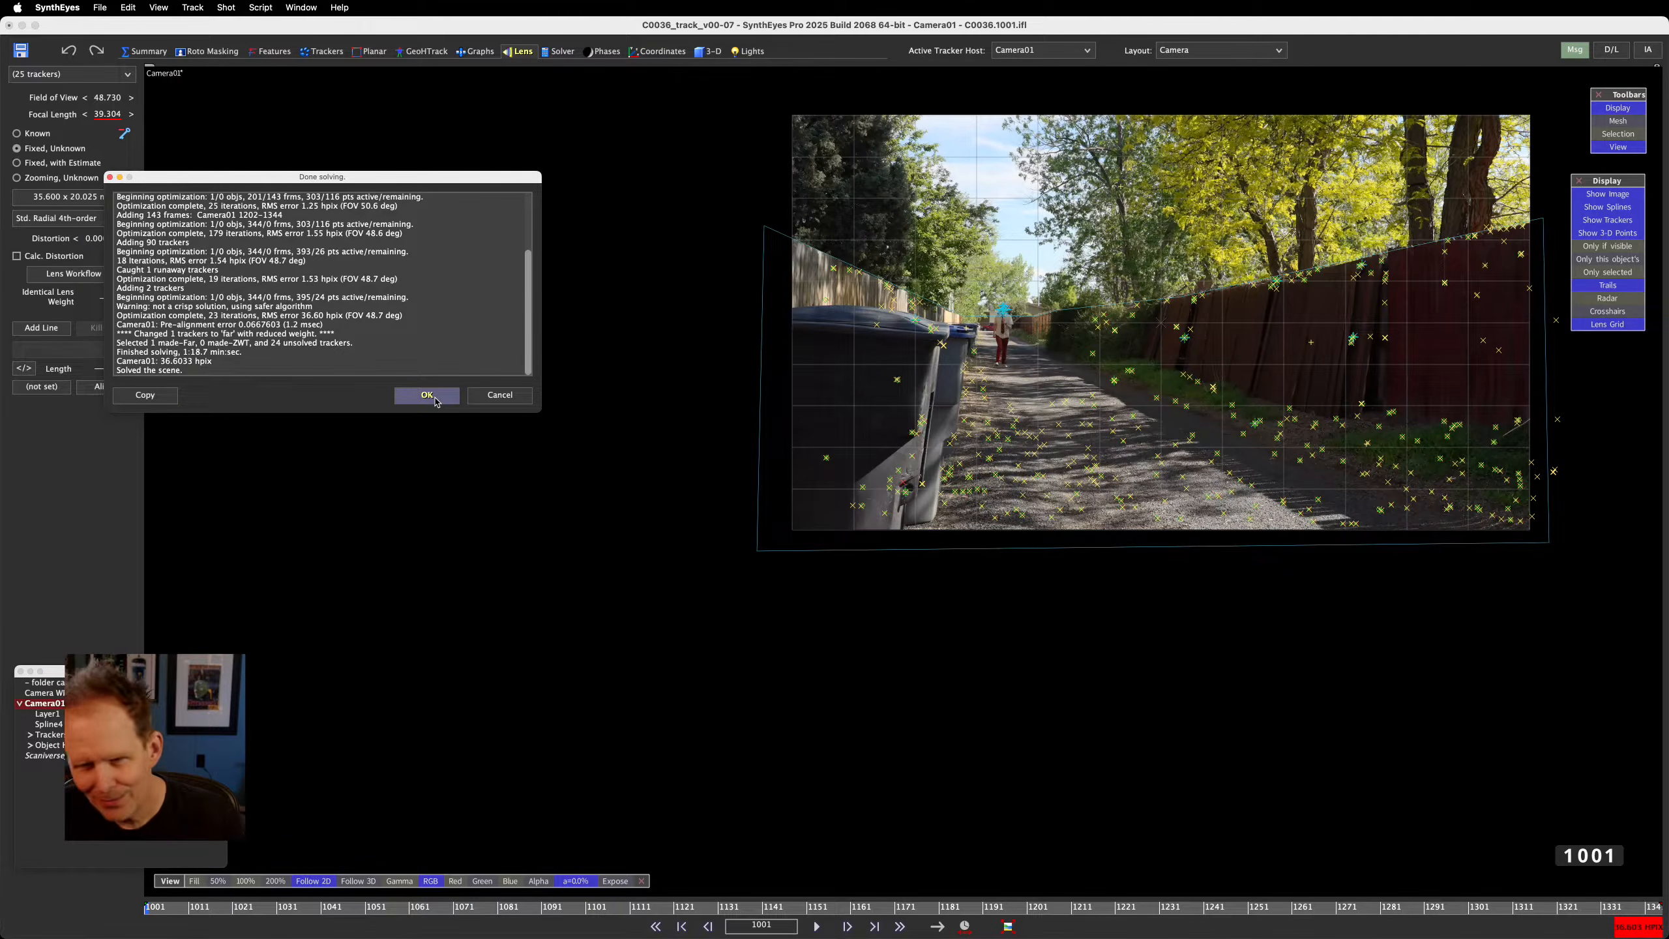
{"action": "left_click", "coordinate": [427, 396]}
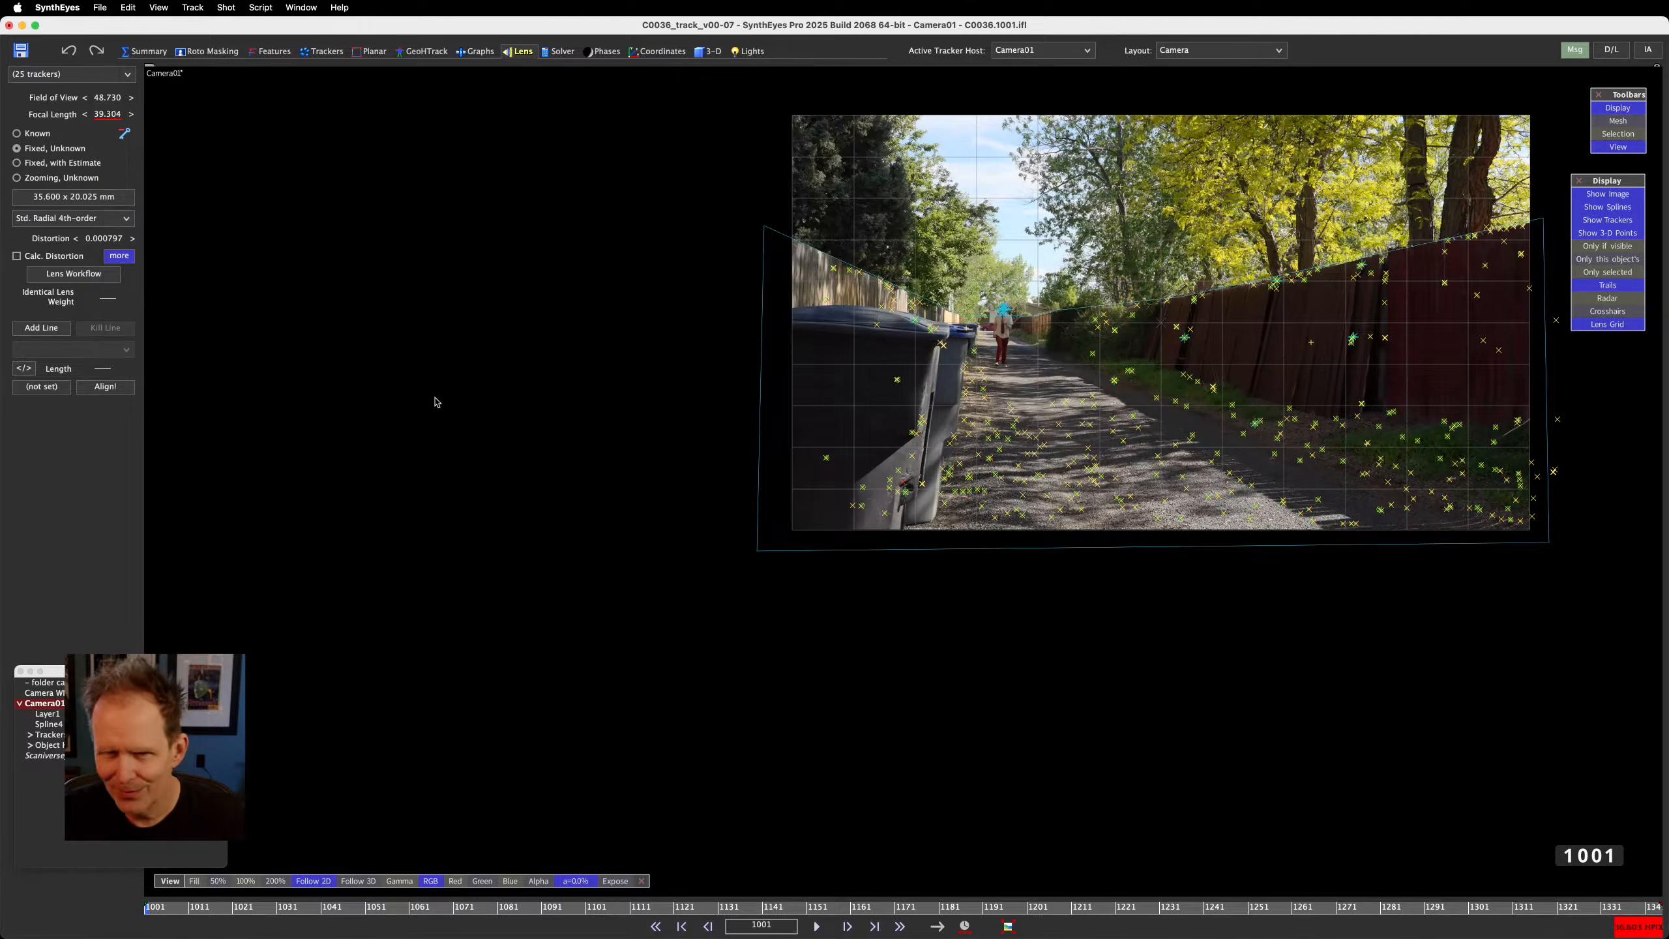
Inspect the new camera solve against the alley mesh in the 3-D quad views and undo it
{"action": "left_click", "coordinate": [710, 54]}
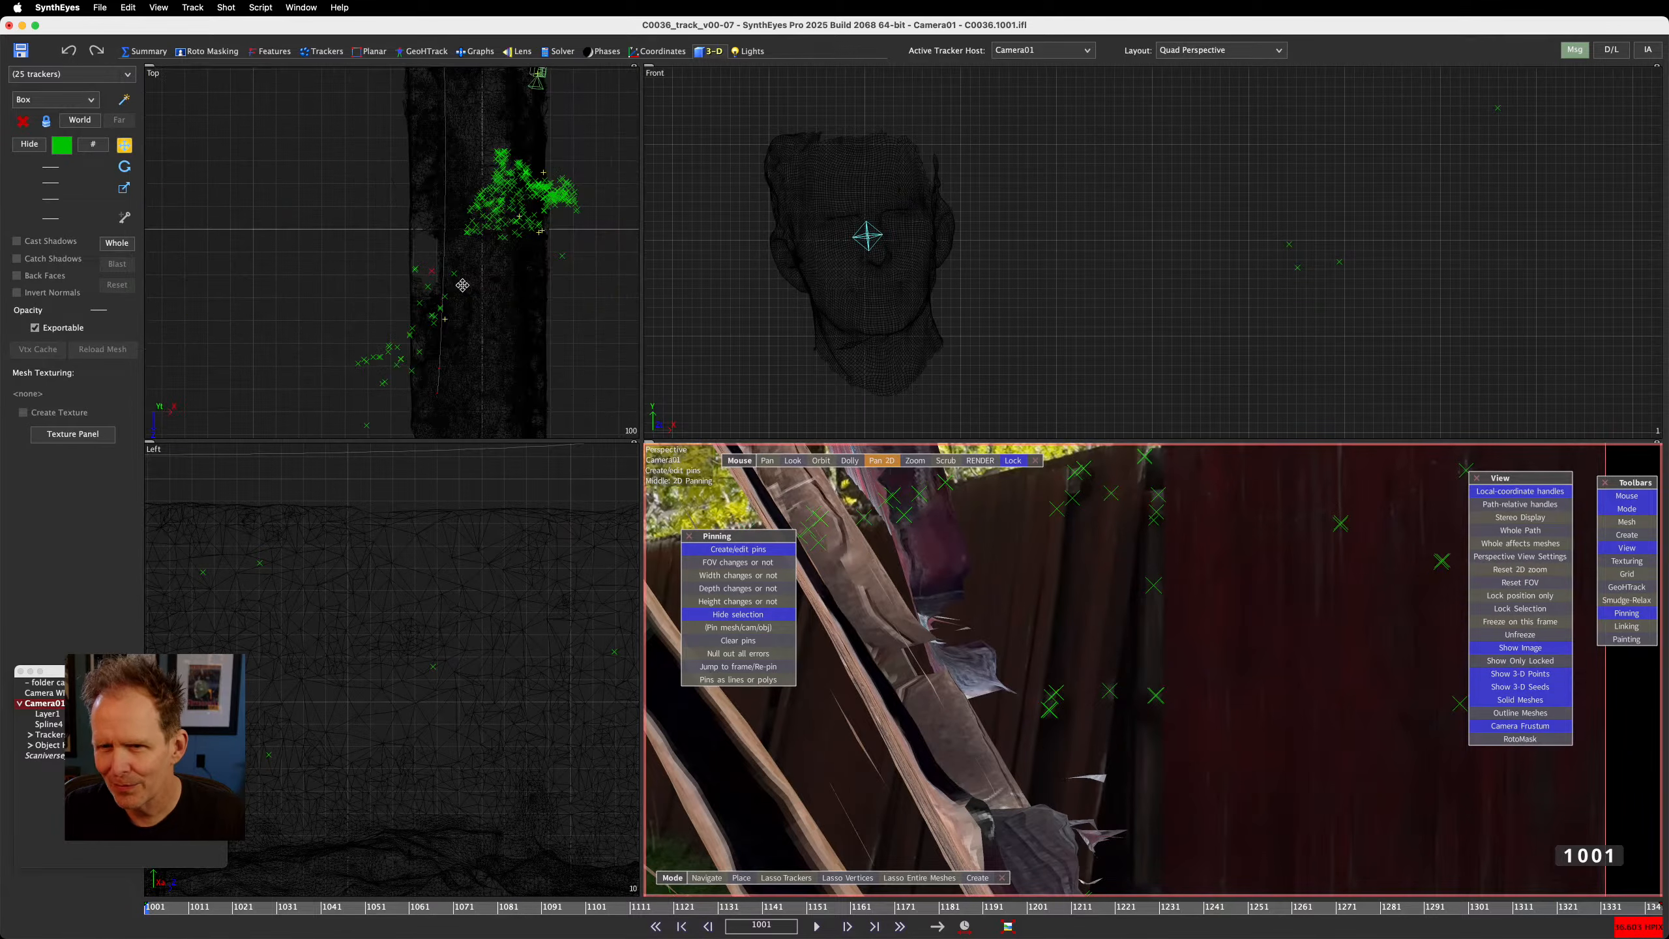
{"action": "scroll", "coordinate": [464, 286], "scroll_direction": "down", "scroll_amount": 3}
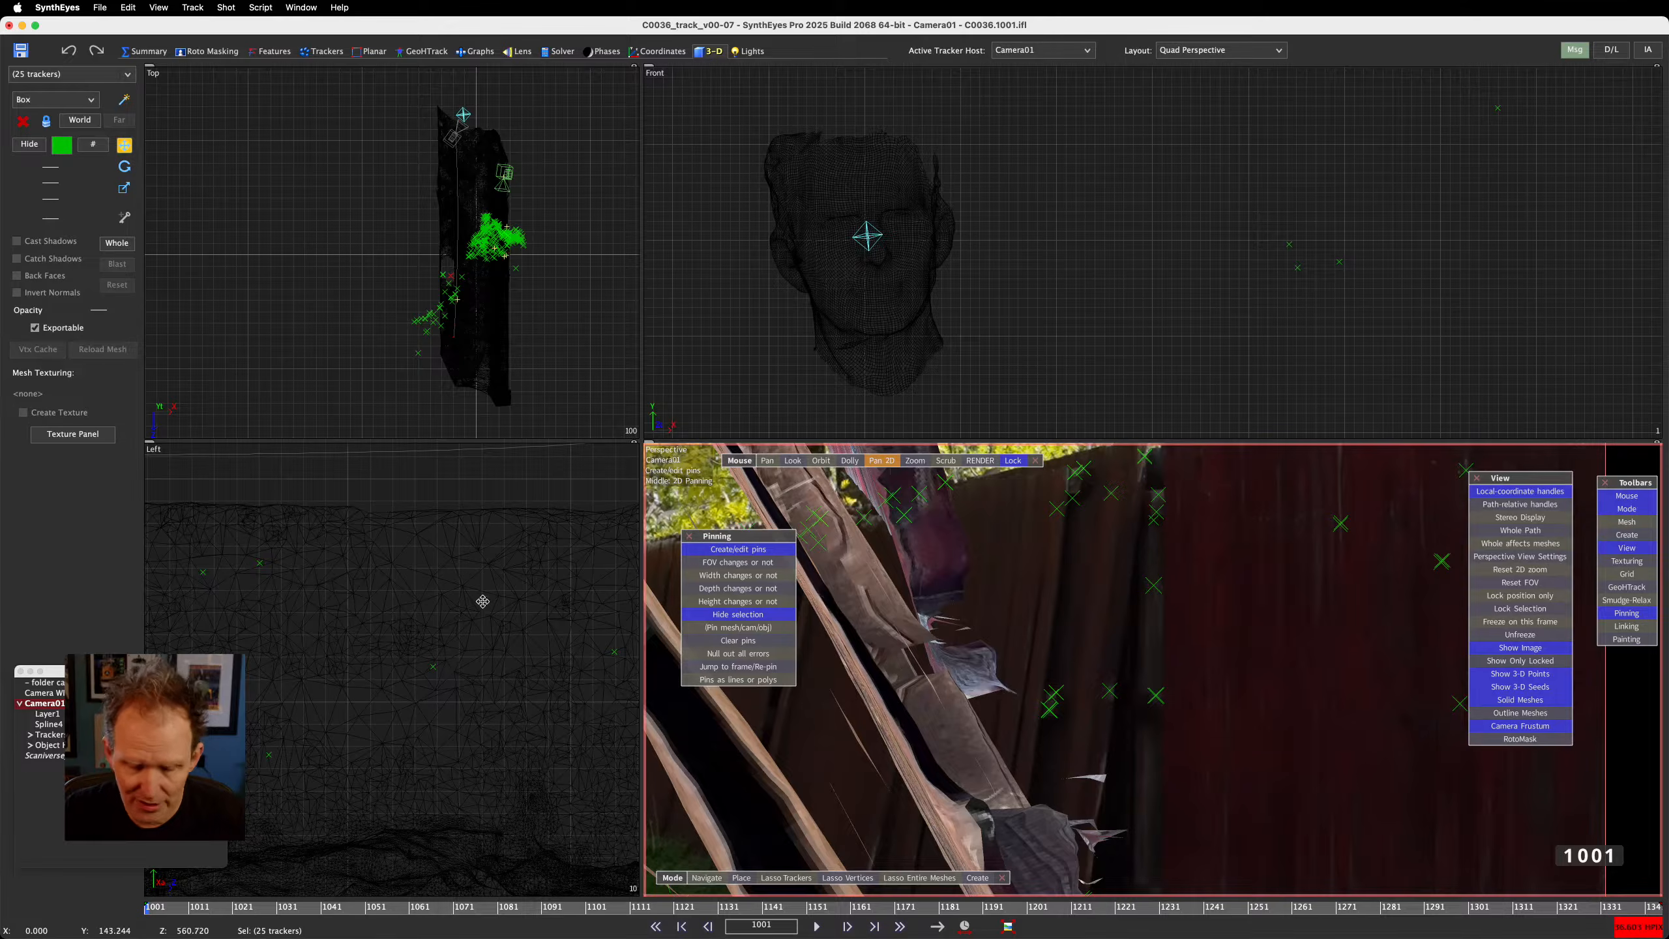
{"action": "key", "text": "super+z"}
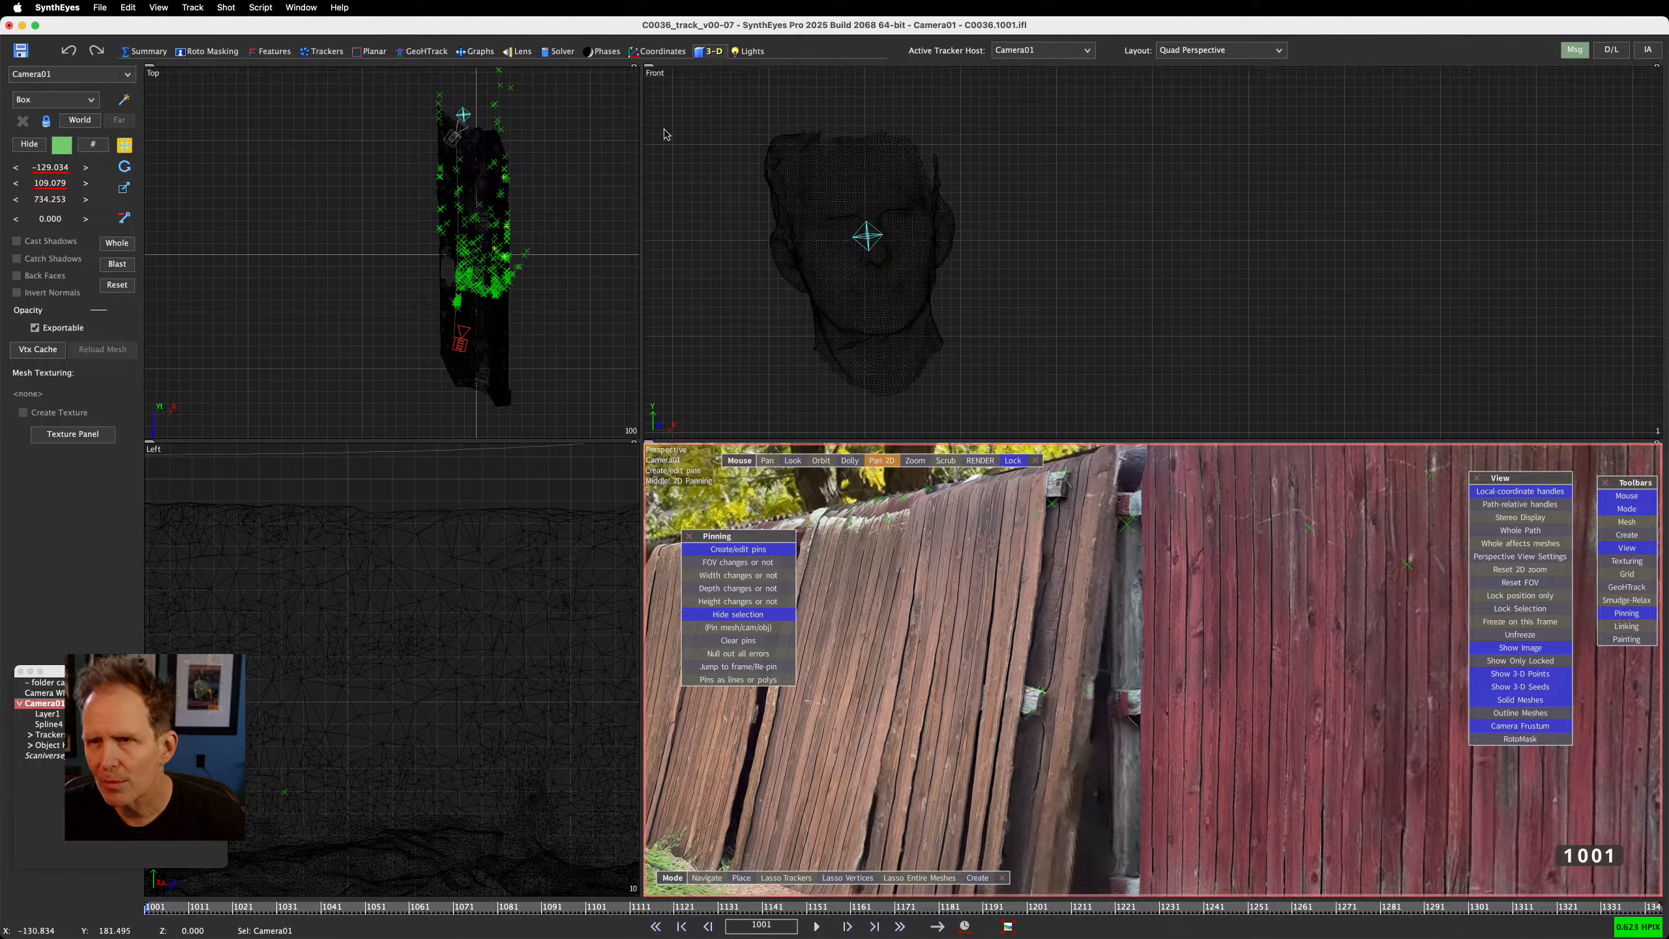
Check the trackers' alignment with the alley scan mesh in the Top view
{"action": "left_click", "coordinate": [80, 672]}
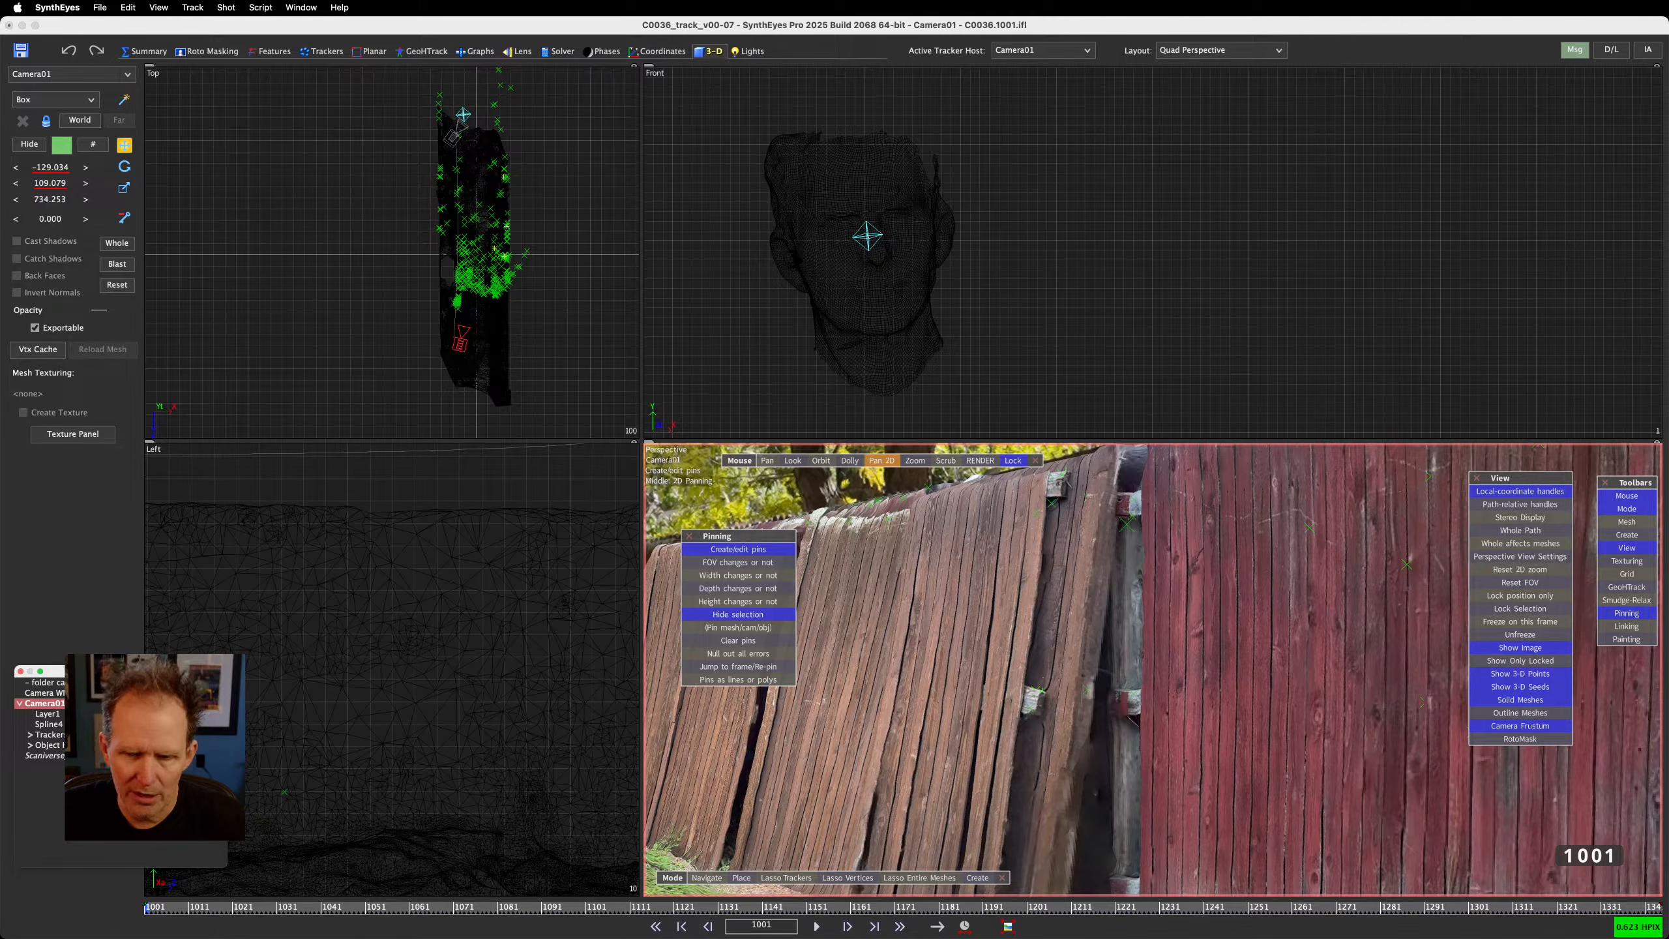
{"action": "left_click", "coordinate": [164, 692]}
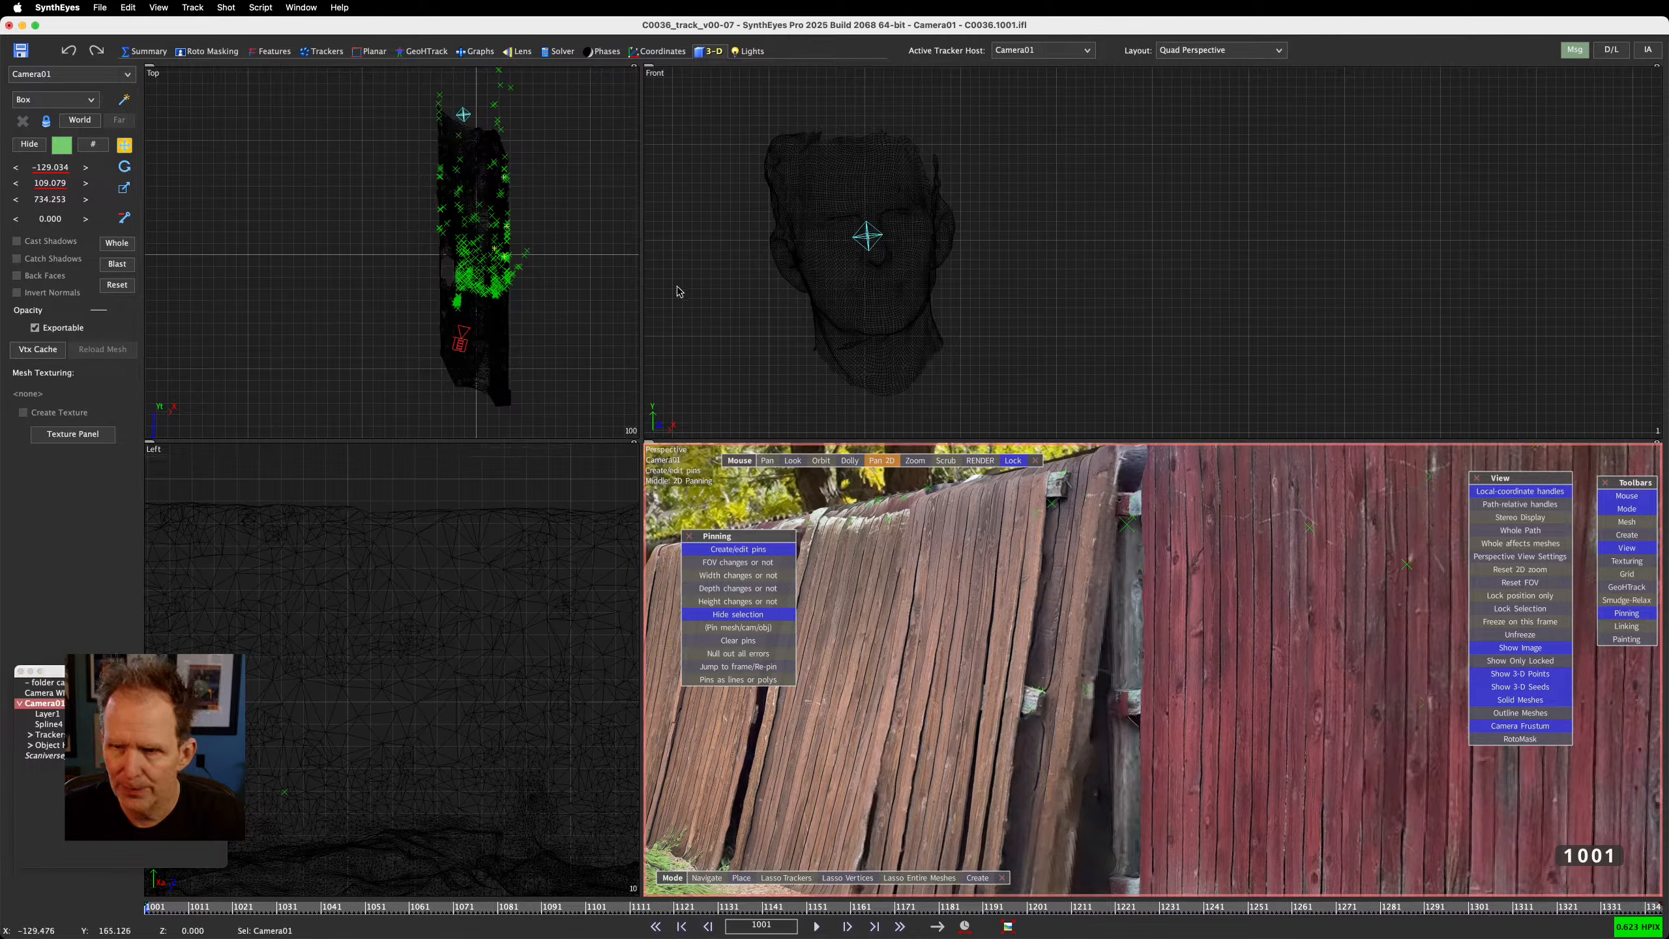
{"action": "scroll", "coordinate": [495, 152], "scroll_direction": "up", "scroll_amount": 4}
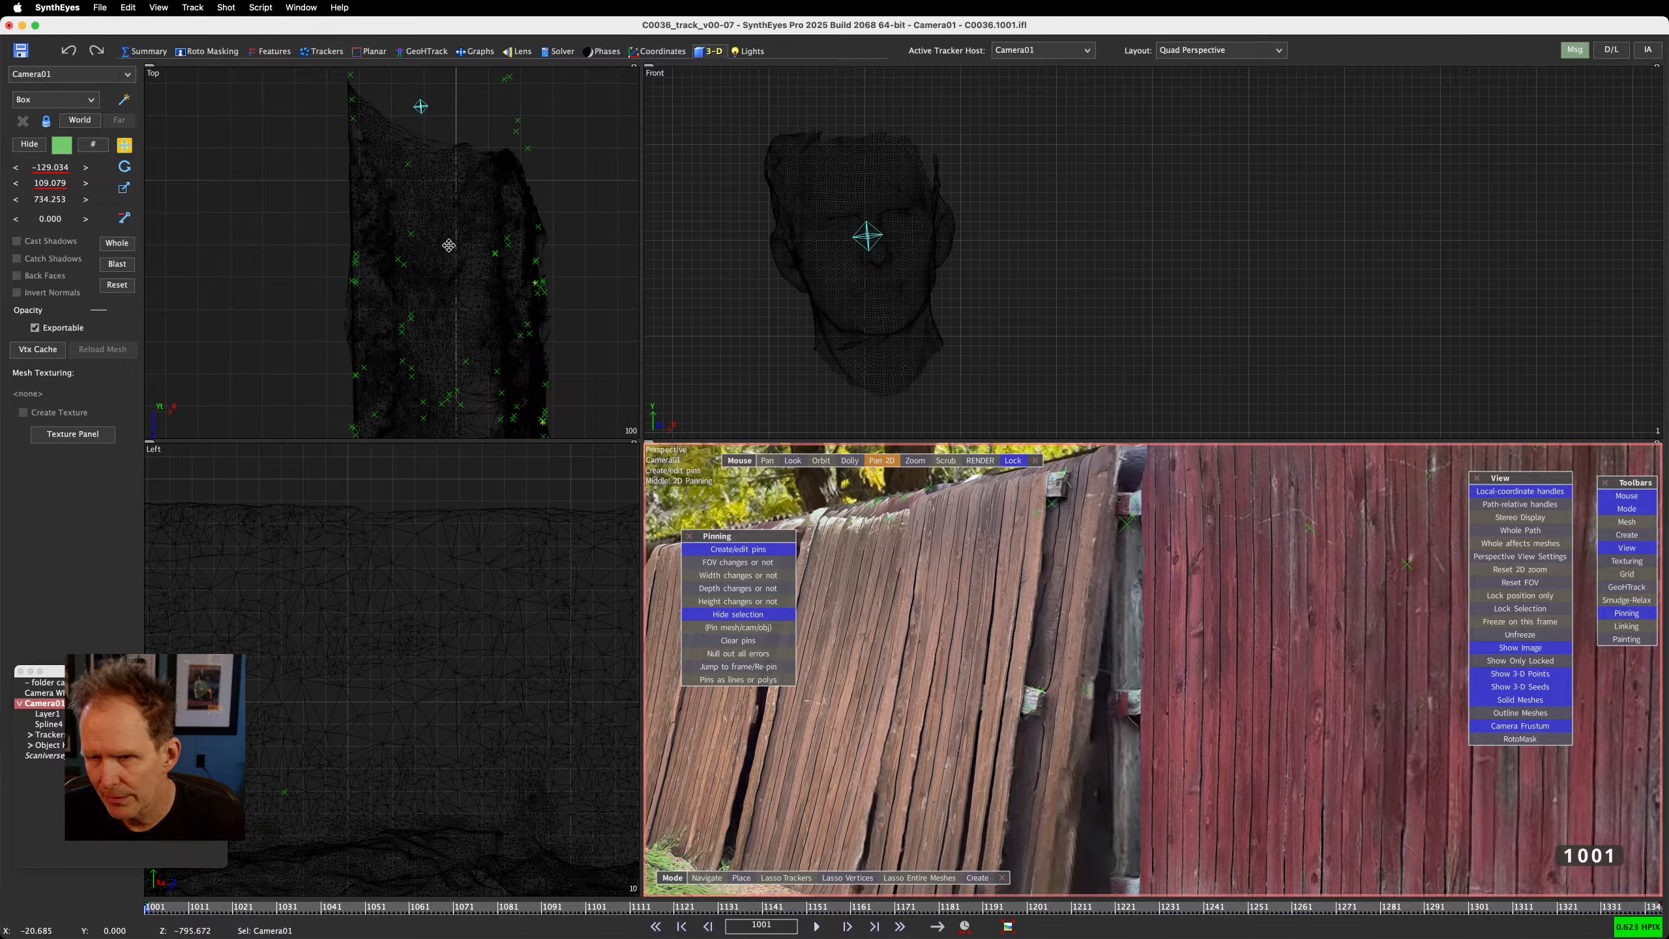
{"action": "scroll", "coordinate": [448, 245], "scroll_direction": "down", "scroll_amount": 4}
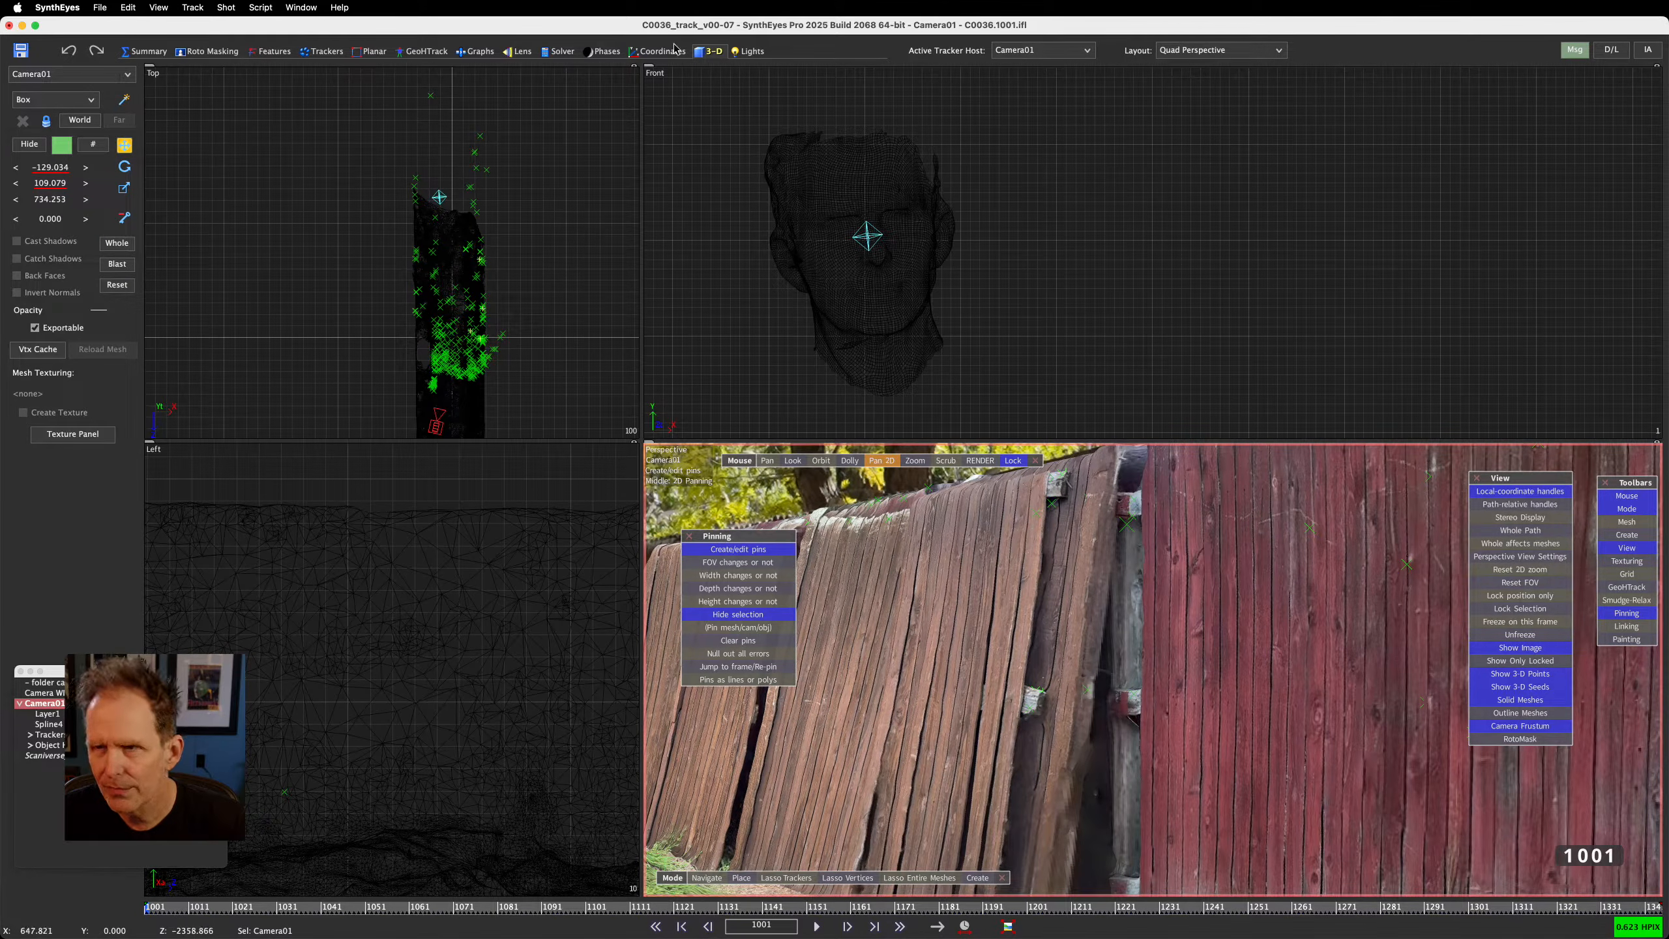
Open a floating Constrained Points view over the solver layout, select tracker #1, and move the list clear of the footage
{"action": "left_click", "coordinate": [559, 52]}
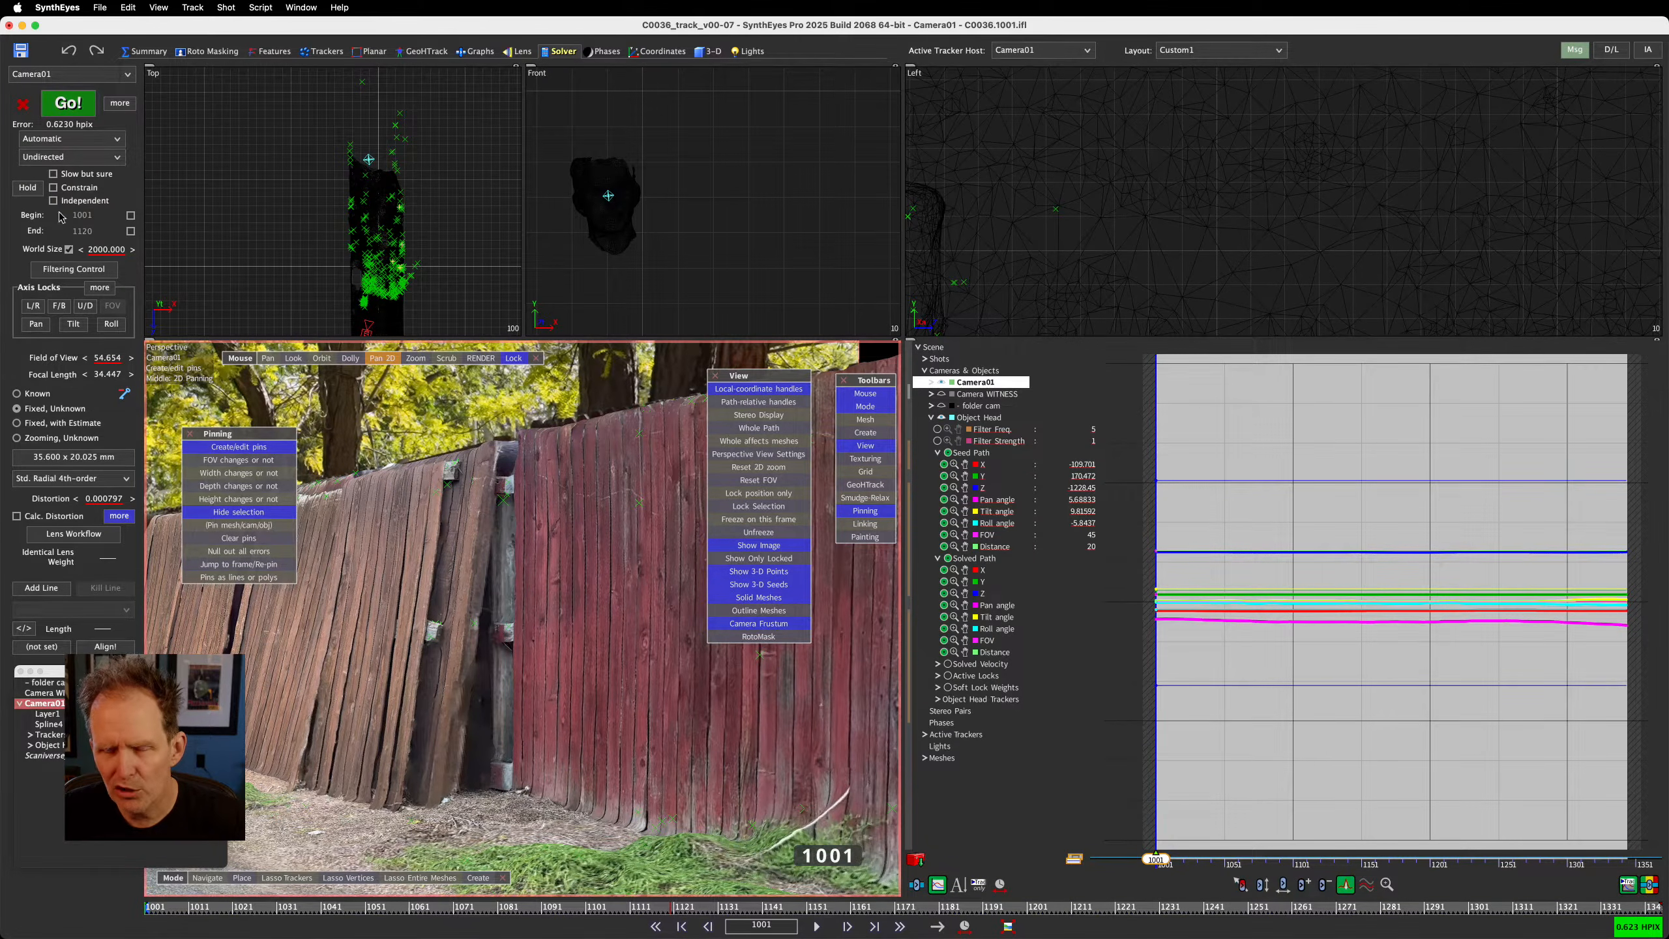
{"action": "scroll", "coordinate": [435, 595], "scroll_direction": "down", "scroll_amount": 3}
{"action": "scroll", "coordinate": [435, 595], "scroll_direction": "down", "scroll_amount": 2}
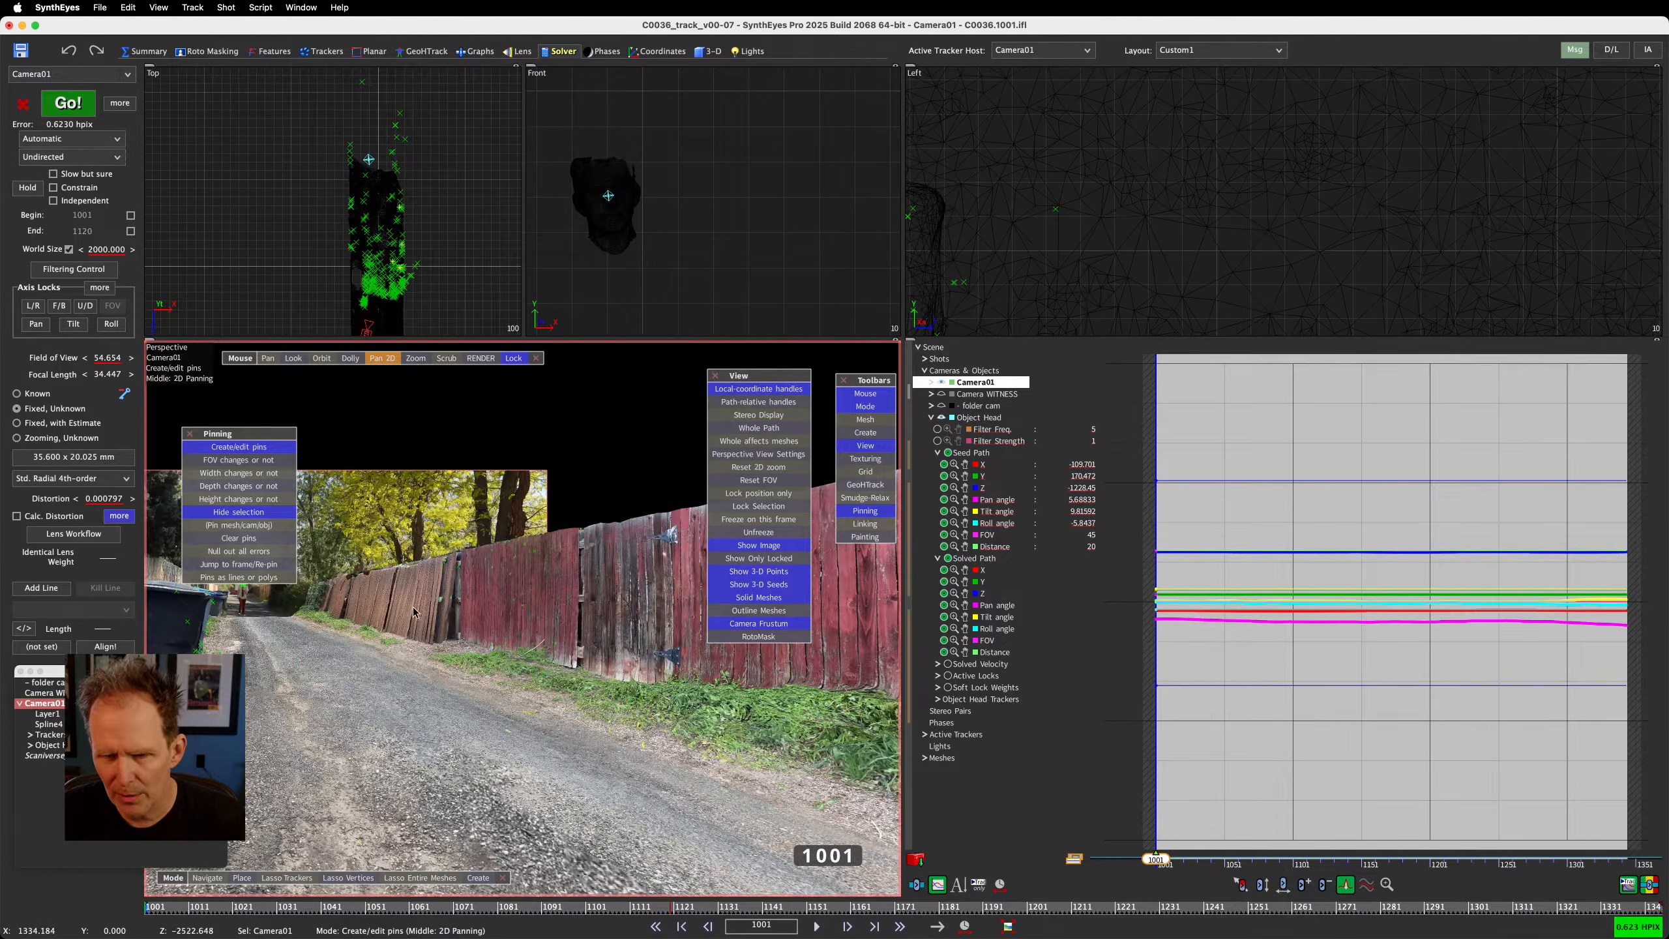
{"action": "left_click", "coordinate": [300, 7]}
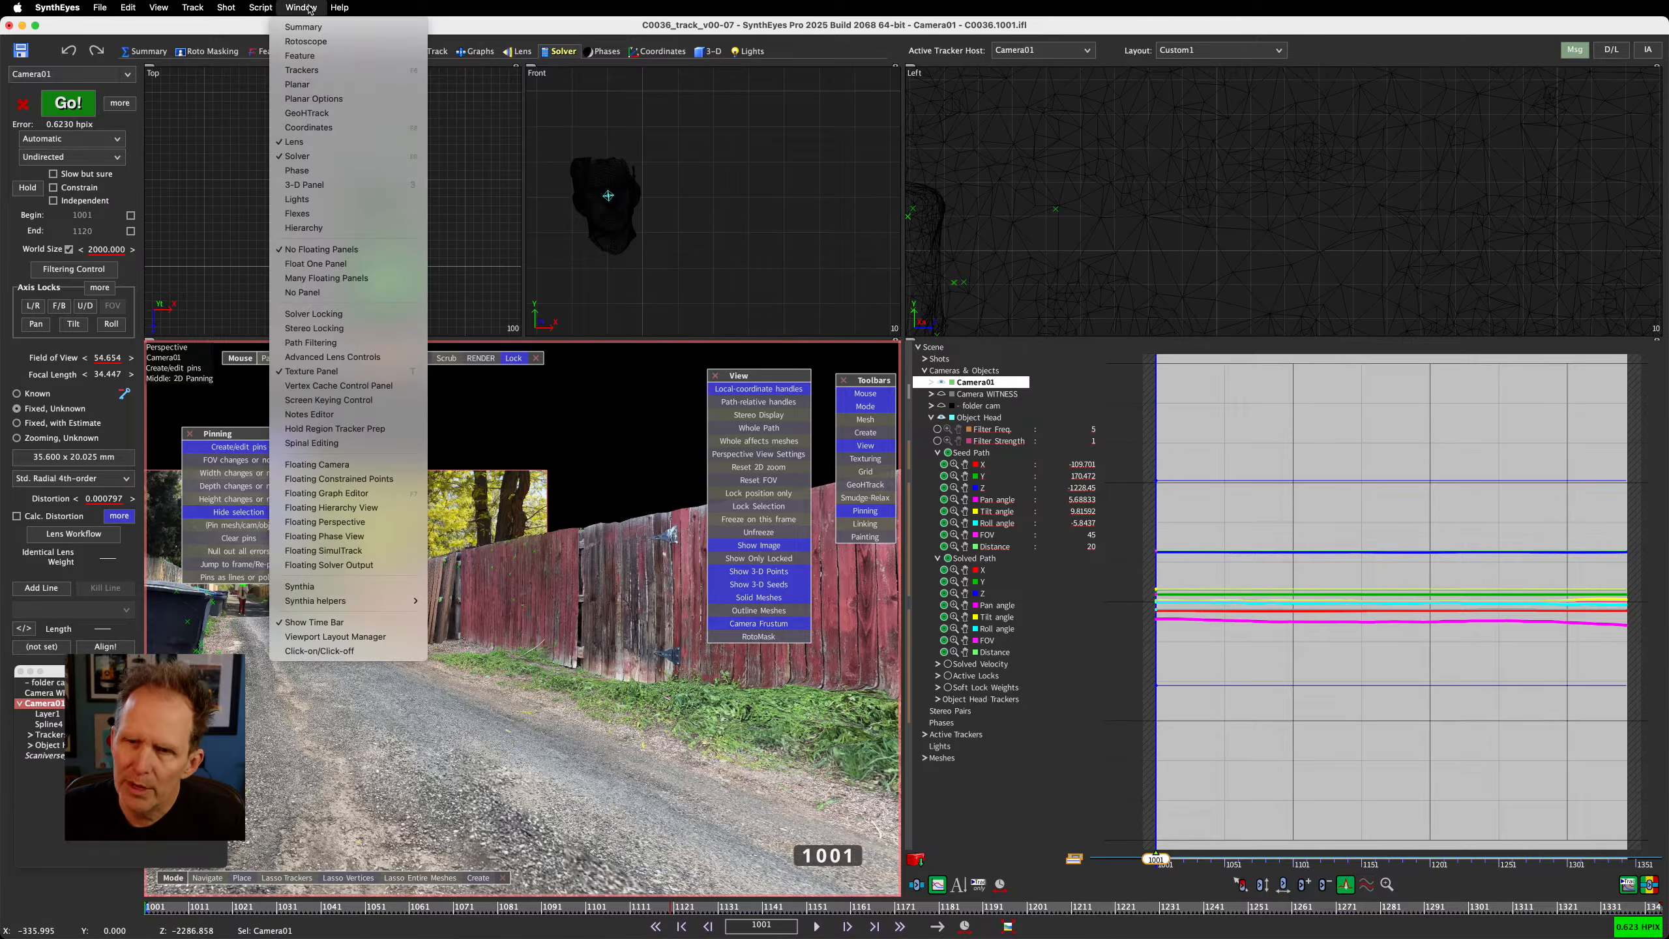
{"action": "left_click", "coordinate": [384, 479]}
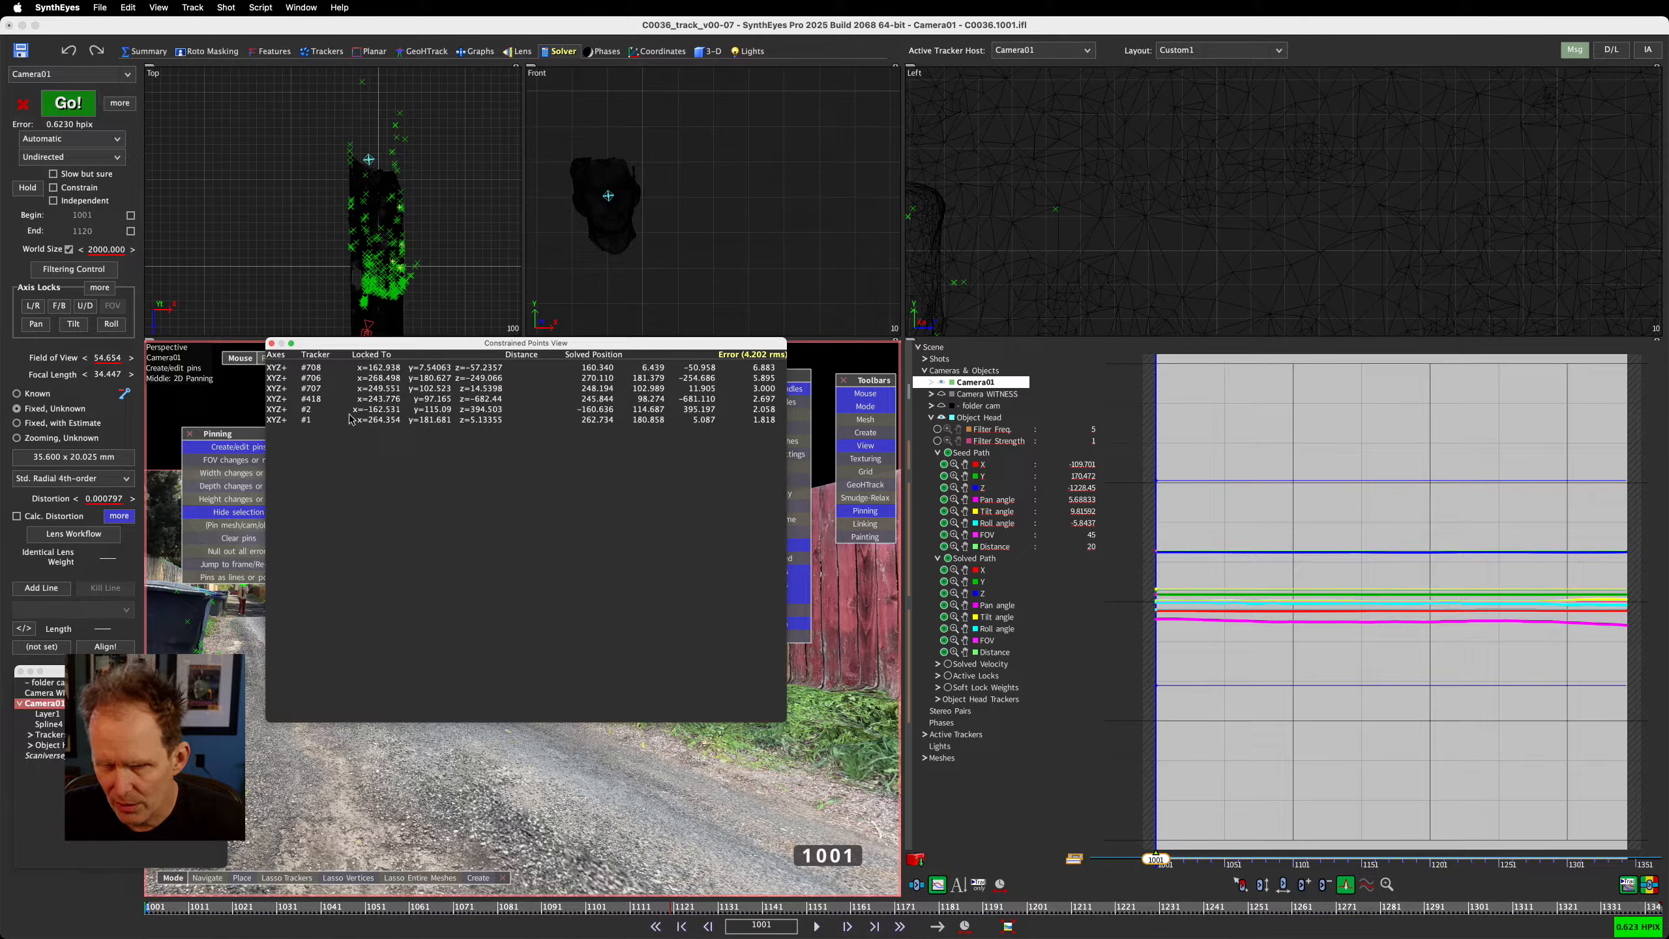
{"action": "left_click", "coordinate": [309, 420]}
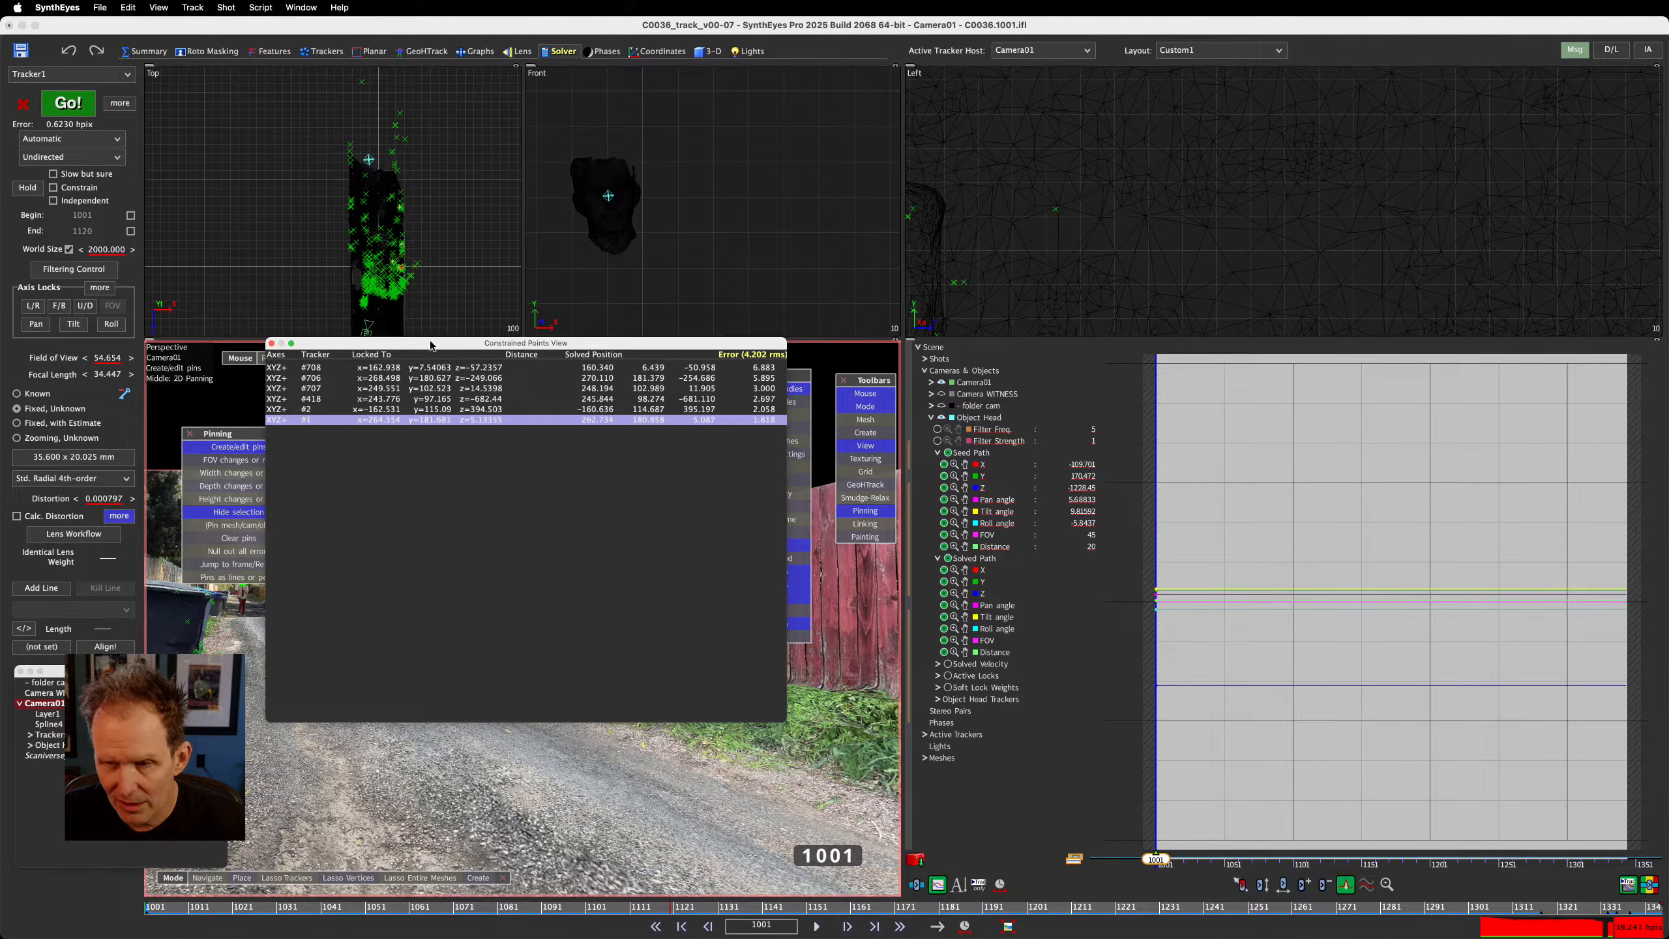
{"action": "left_click_drag", "start_coordinate": [425, 343], "coordinate": [627, 299]}
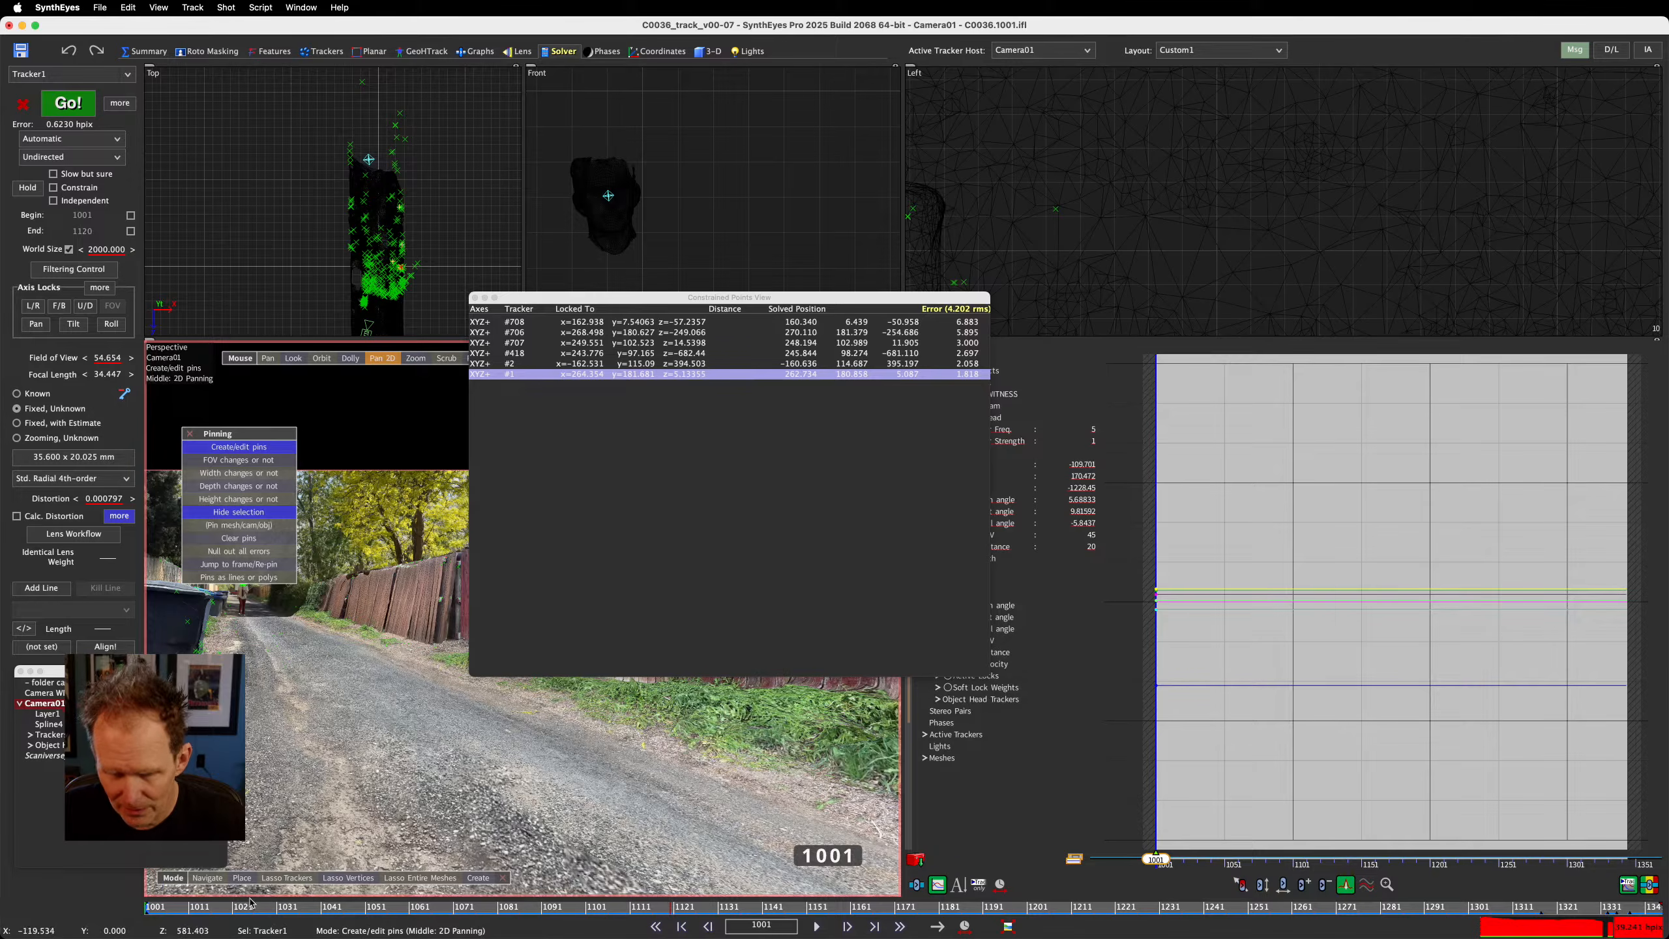
Go to frame 1057, switch to the Trackers camera view, and move the Constrained Points list clear of the footage
{"action": "left_click_drag", "start_coordinate": [244, 908], "coordinate": [393, 908]}
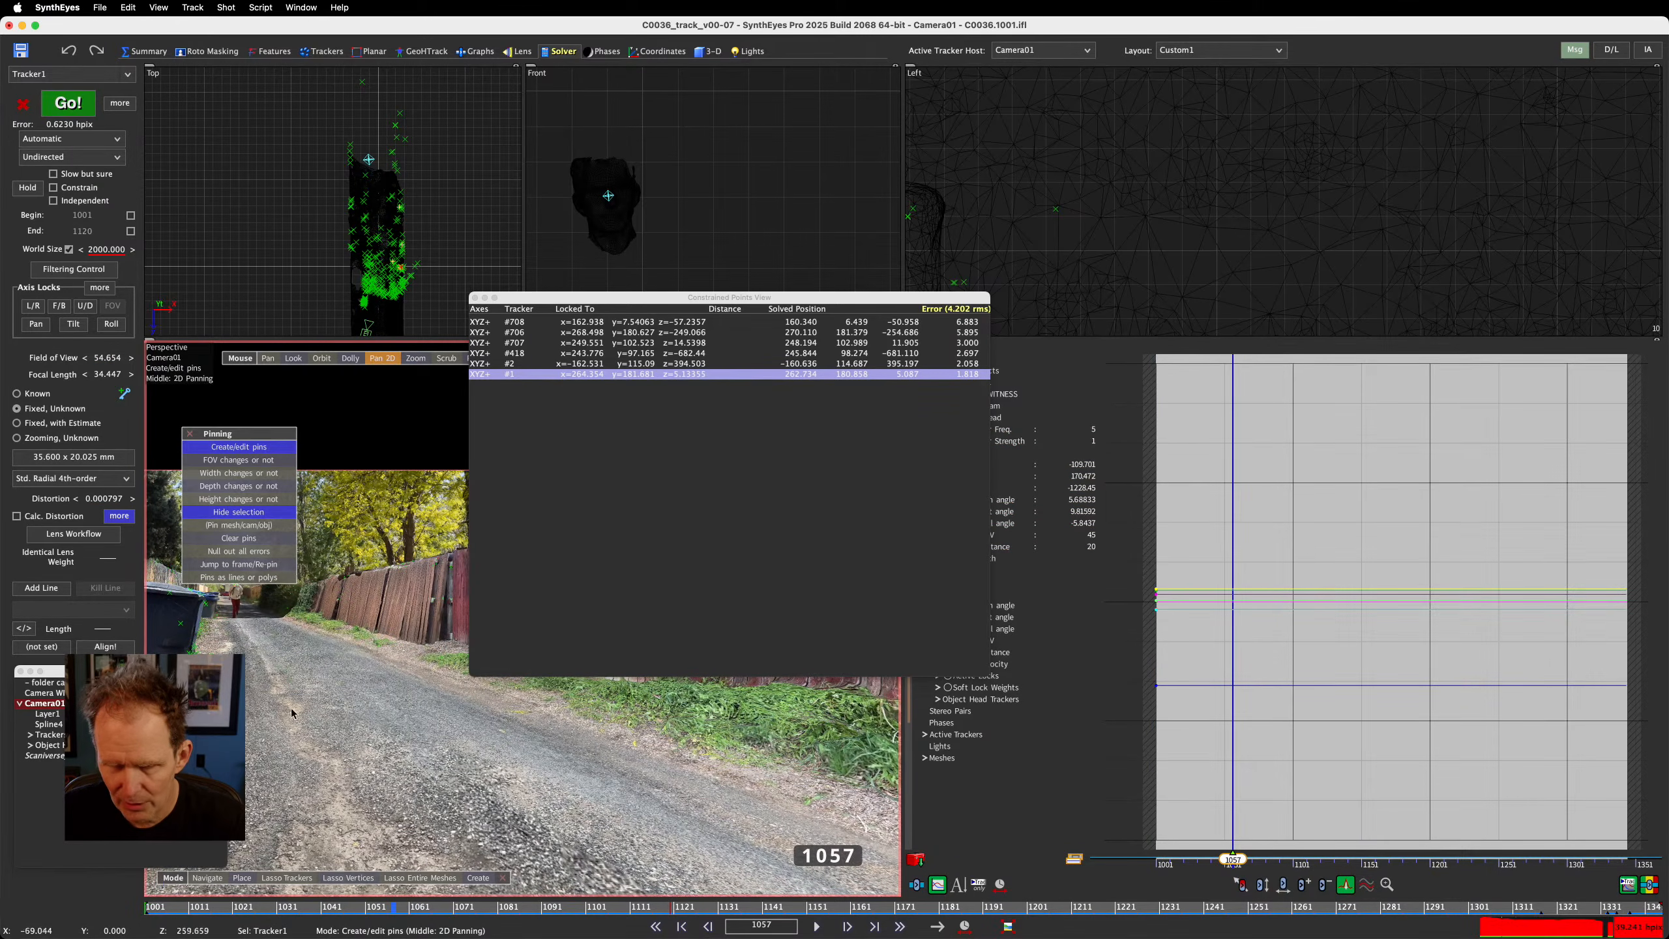
{"action": "left_click", "coordinate": [564, 628]}
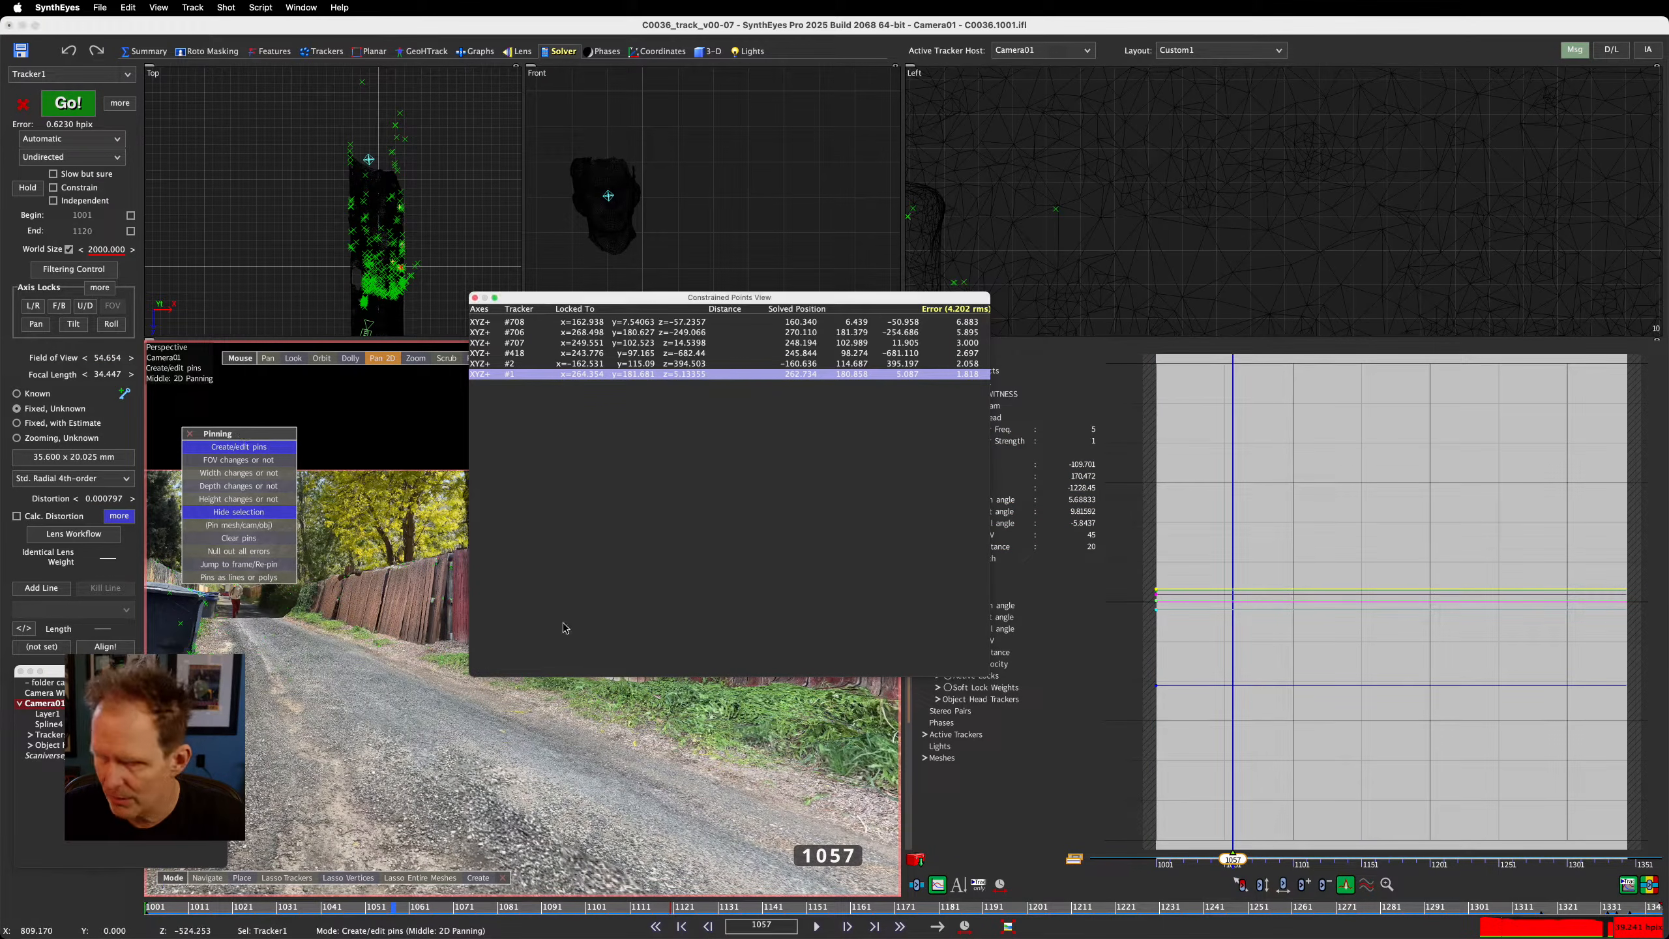
{"action": "mouse_move", "coordinate": [241, 437]}
{"action": "left_mouse_down"}
{"action": "mouse_move", "coordinate": [212, 386]}
{"action": "mouse_move", "coordinate": [230, 406]}
{"action": "left_mouse_up"}
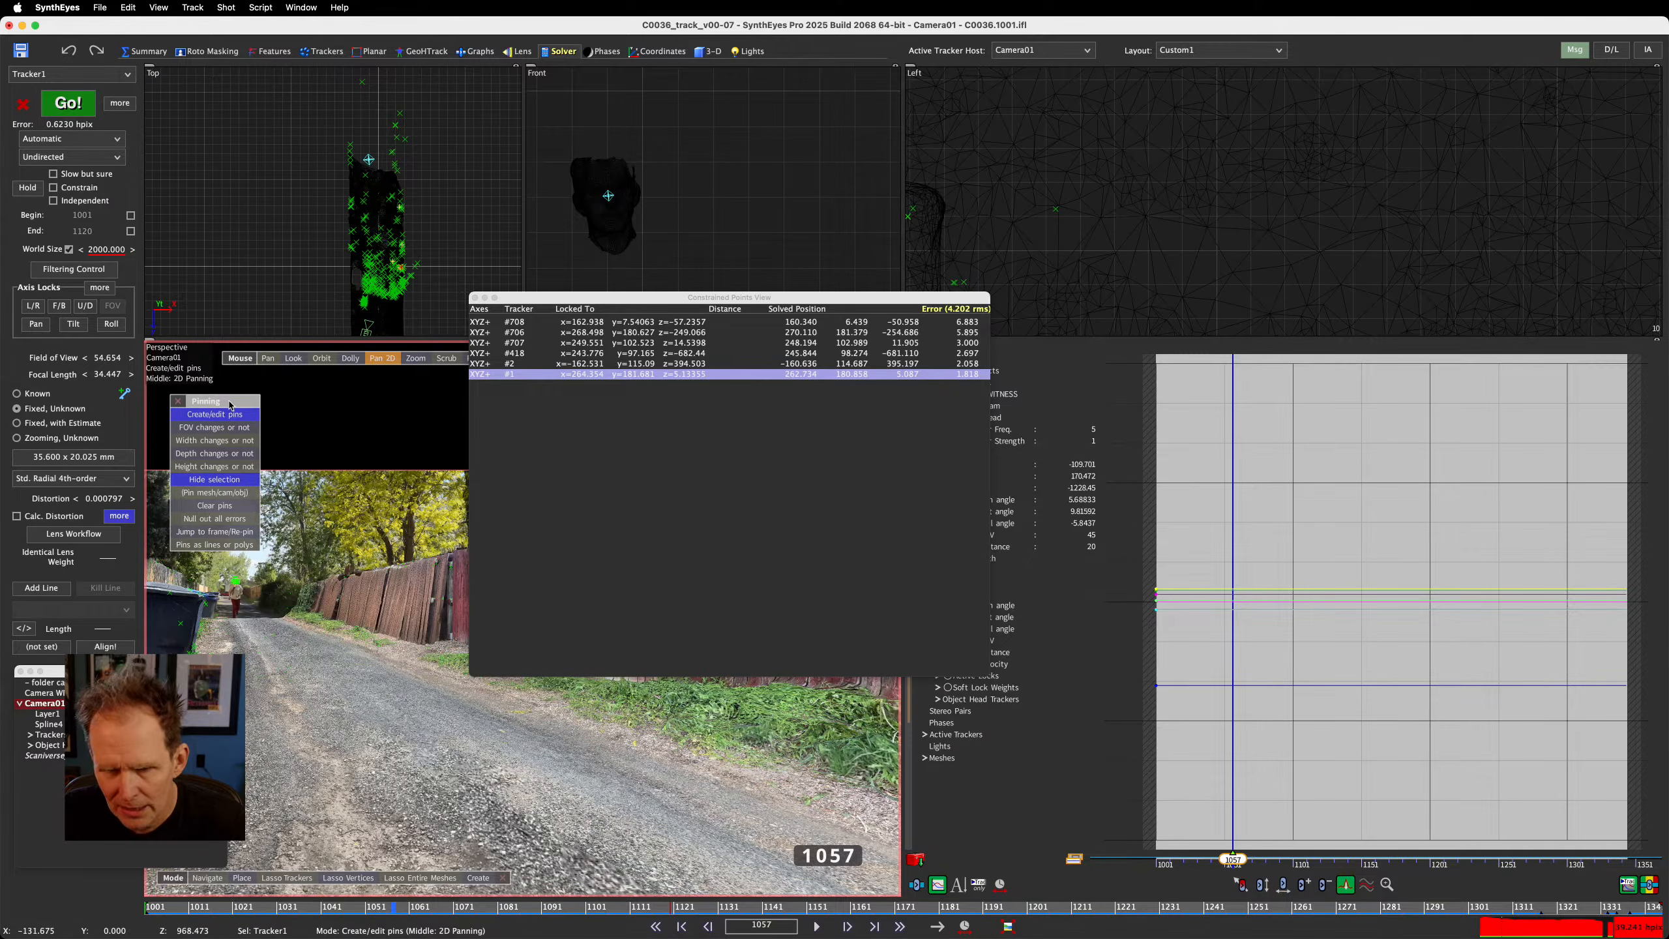
{"action": "left_click", "coordinate": [323, 51]}
{"action": "left_click", "coordinate": [662, 298]}
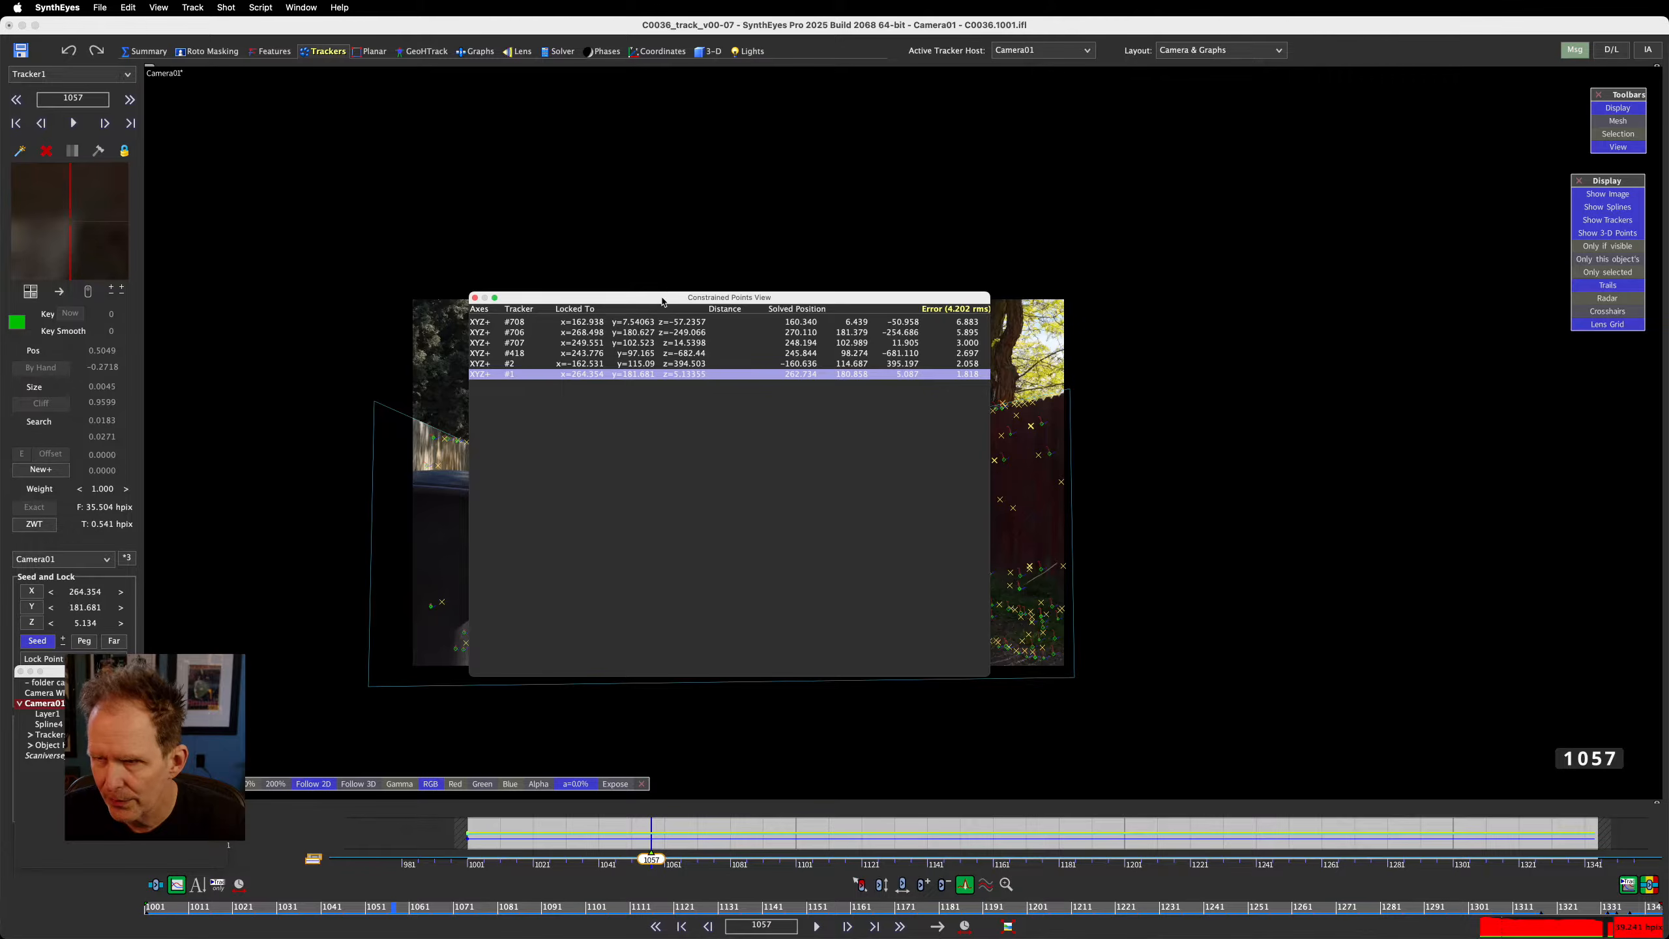
{"action": "left_click_drag", "start_coordinate": [662, 301], "coordinate": [1234, 104]}
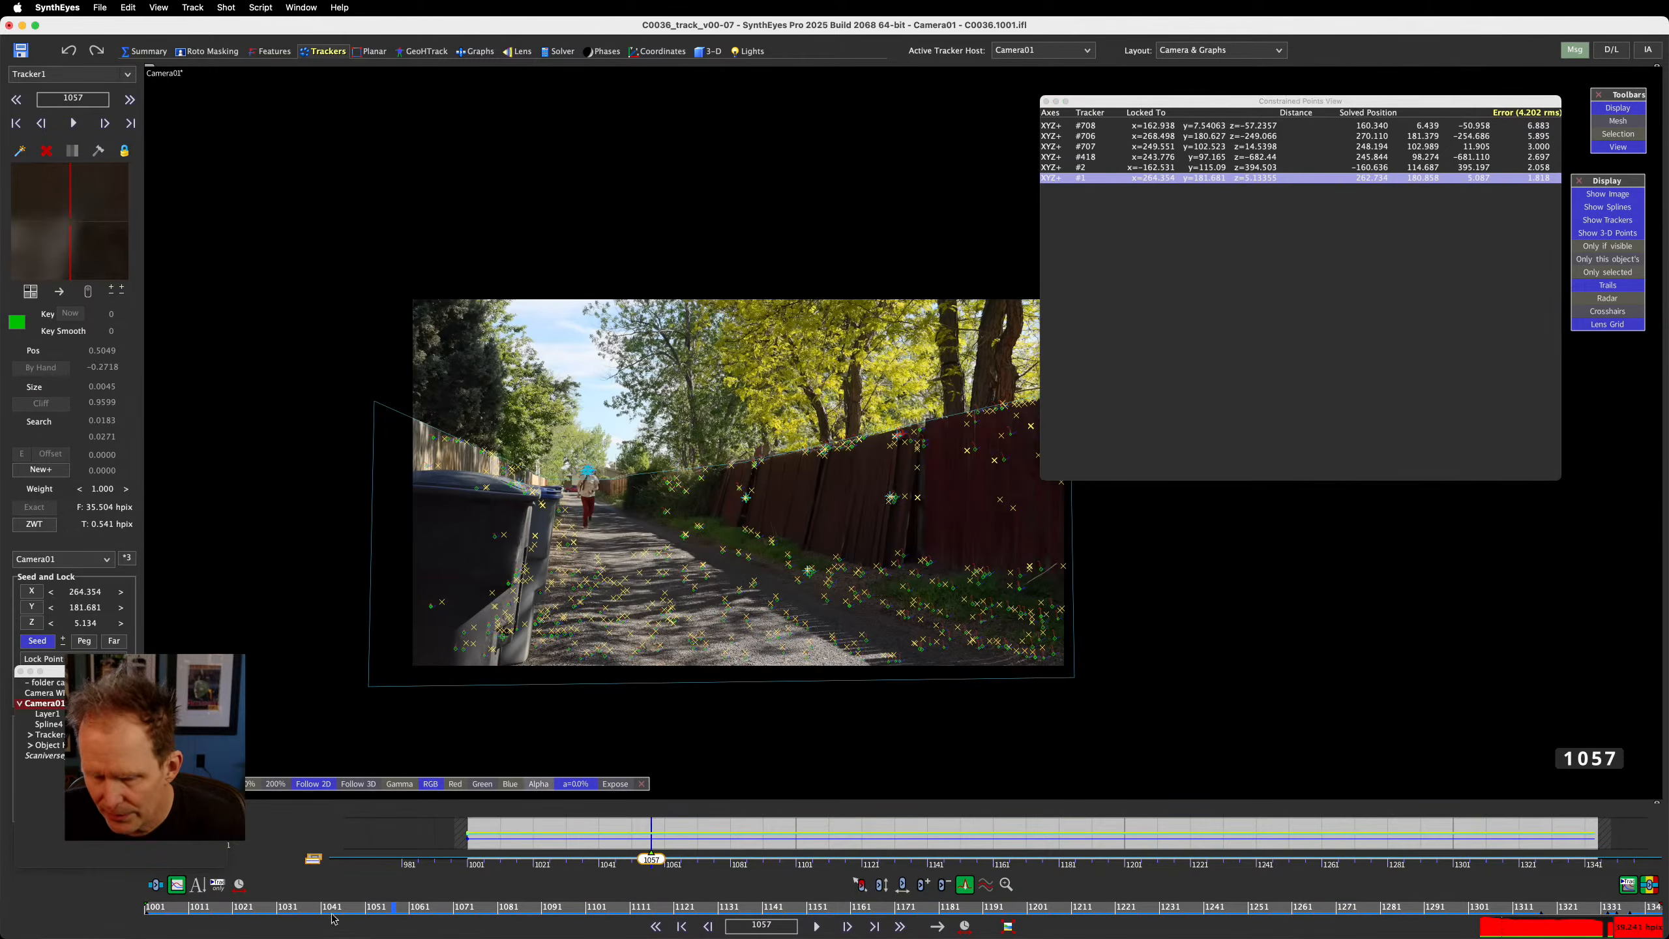
Go to frame 1157 and select constrained tracker #2 on the near garbage bin's lid in the camera view
{"action": "left_click_drag", "start_coordinate": [241, 919], "coordinate": [836, 914]}
{"action": "scroll", "coordinate": [388, 510], "scroll_direction": "up", "scroll_amount": 5}
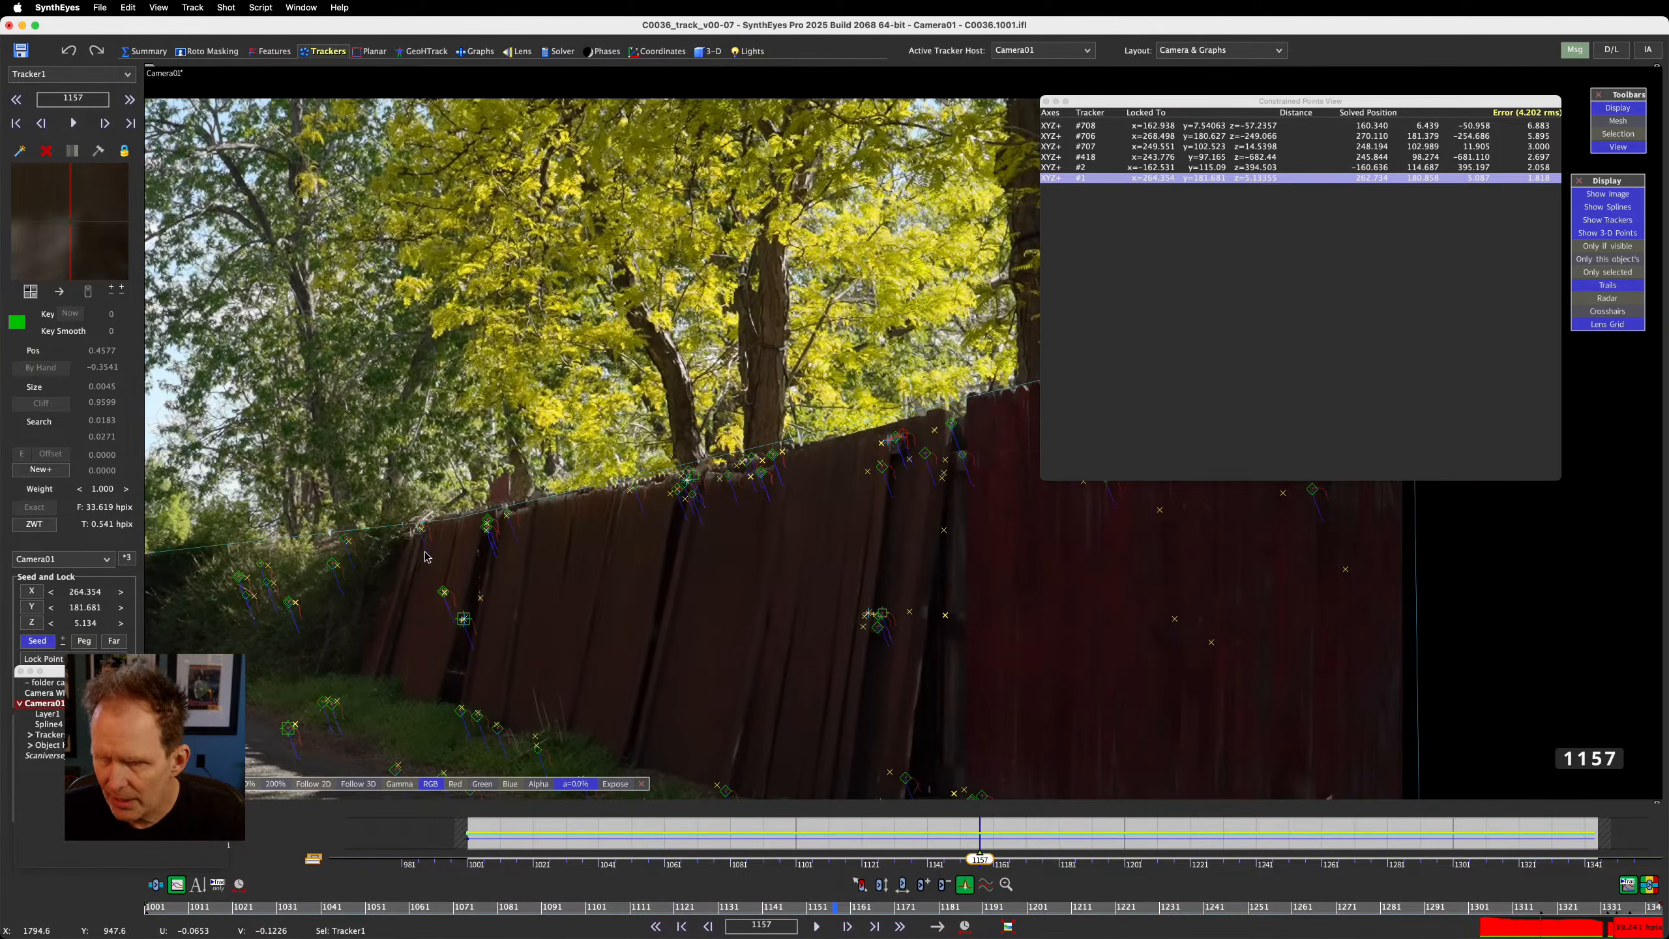
{"action": "middle_click_drag", "start_coordinate": [425, 552], "coordinate": [1139, 480]}
{"action": "scroll", "coordinate": [479, 491], "scroll_direction": "up", "scroll_amount": 5}
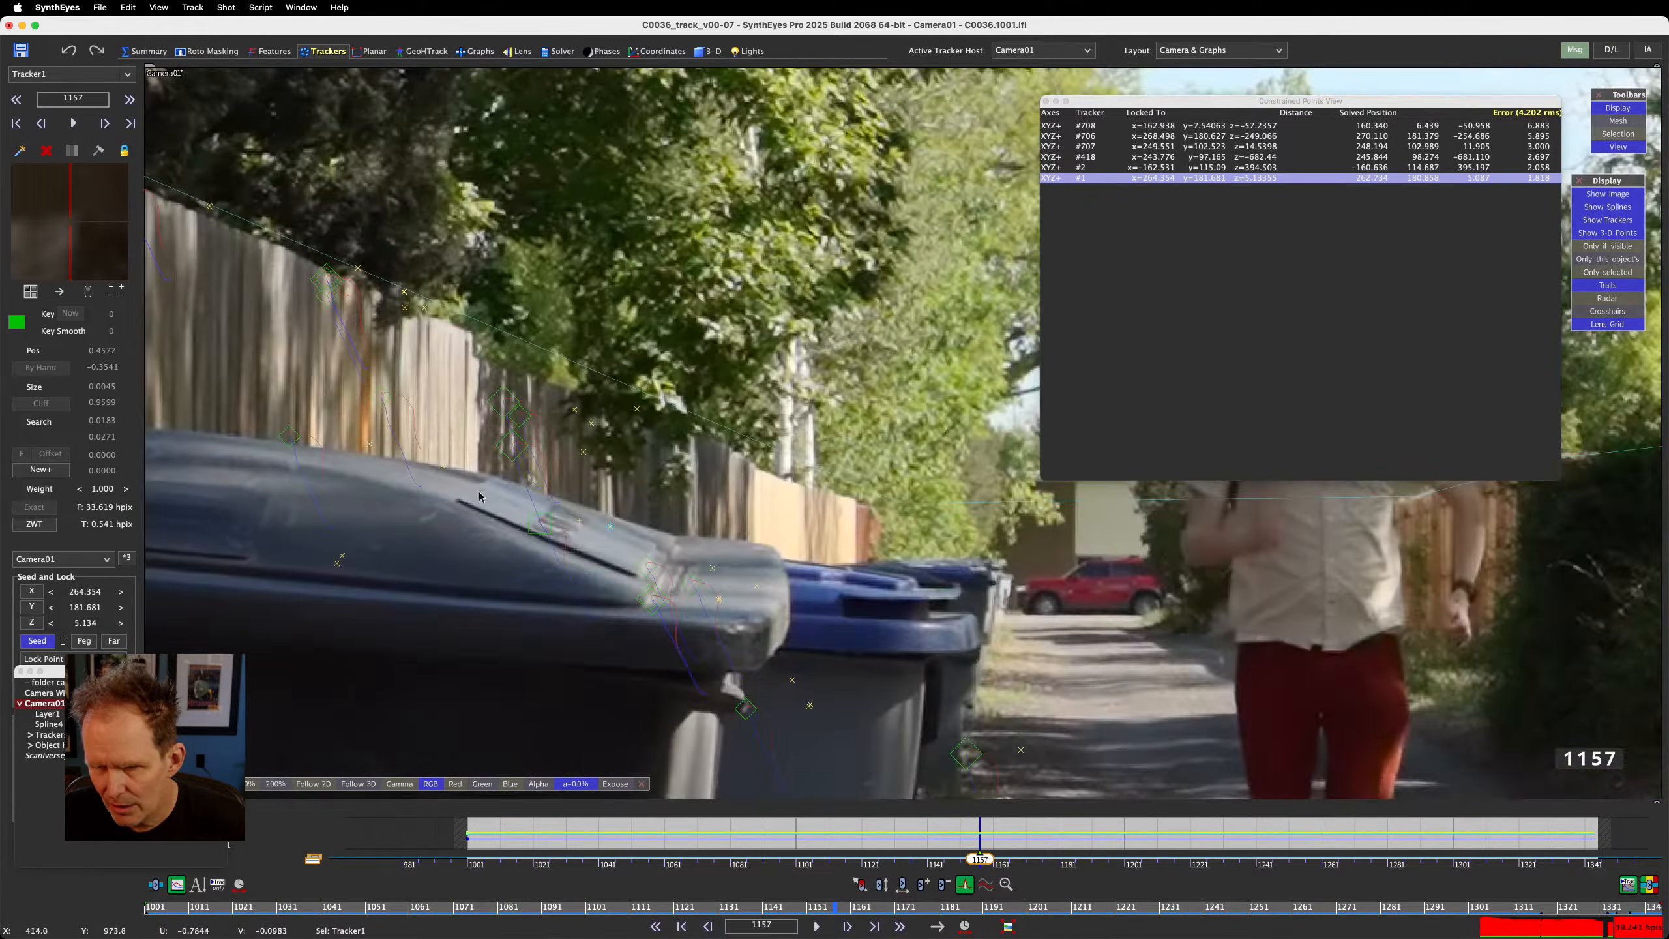
{"action": "left_click", "coordinate": [539, 524]}
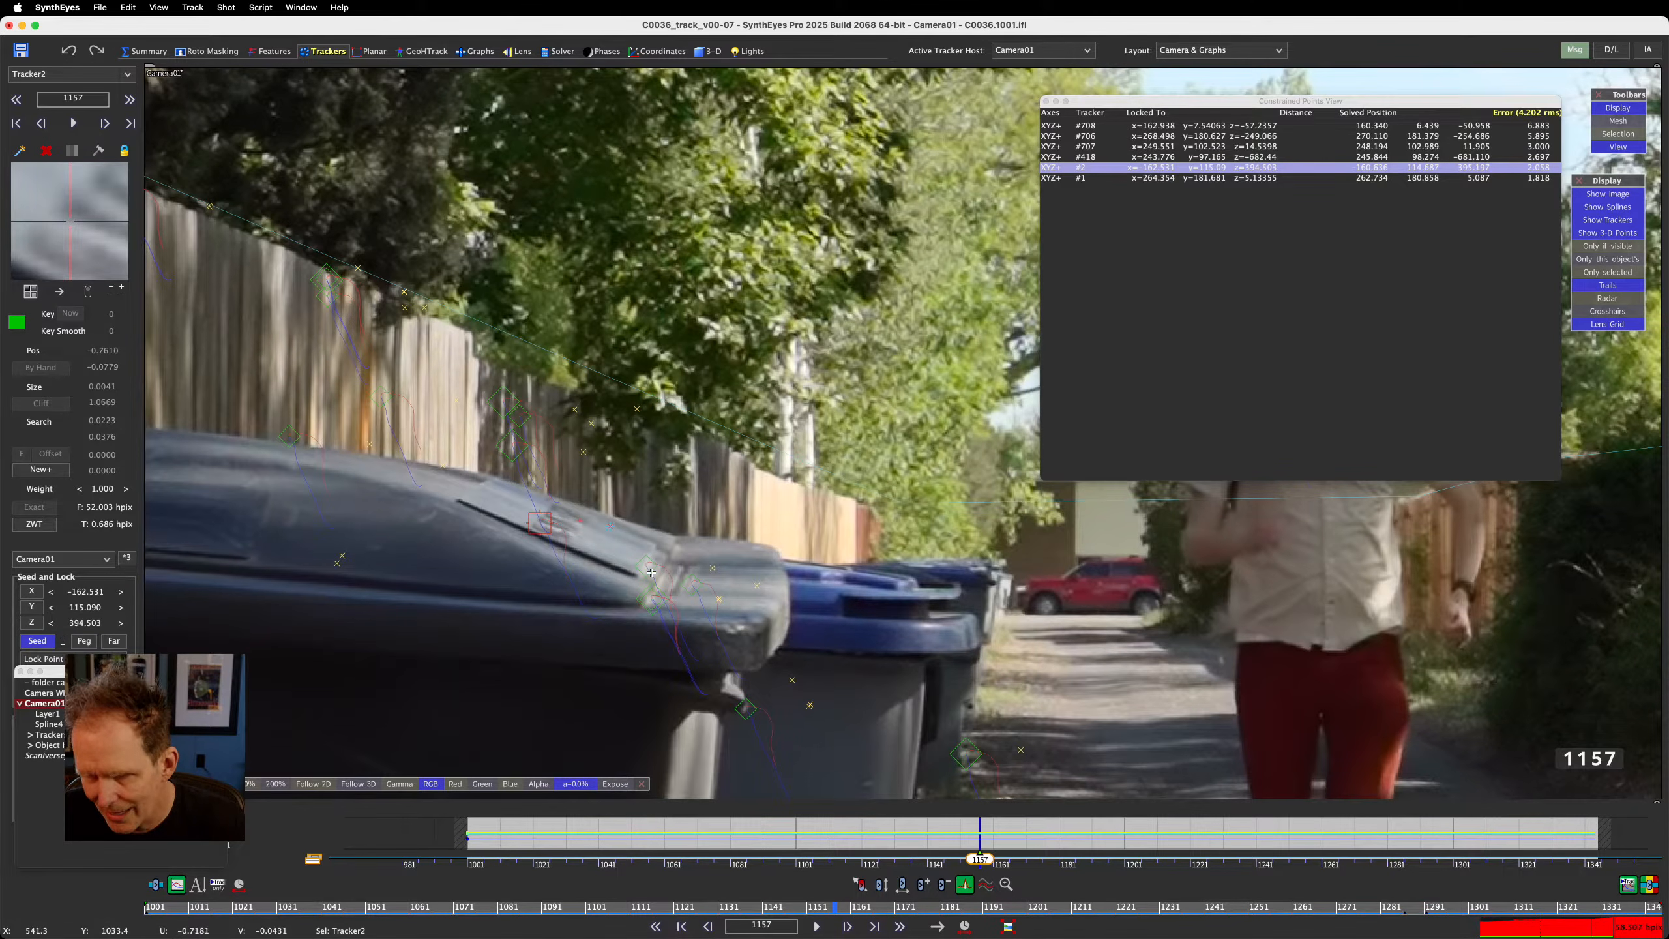
{"action": "mouse_move", "coordinate": [649, 574]}
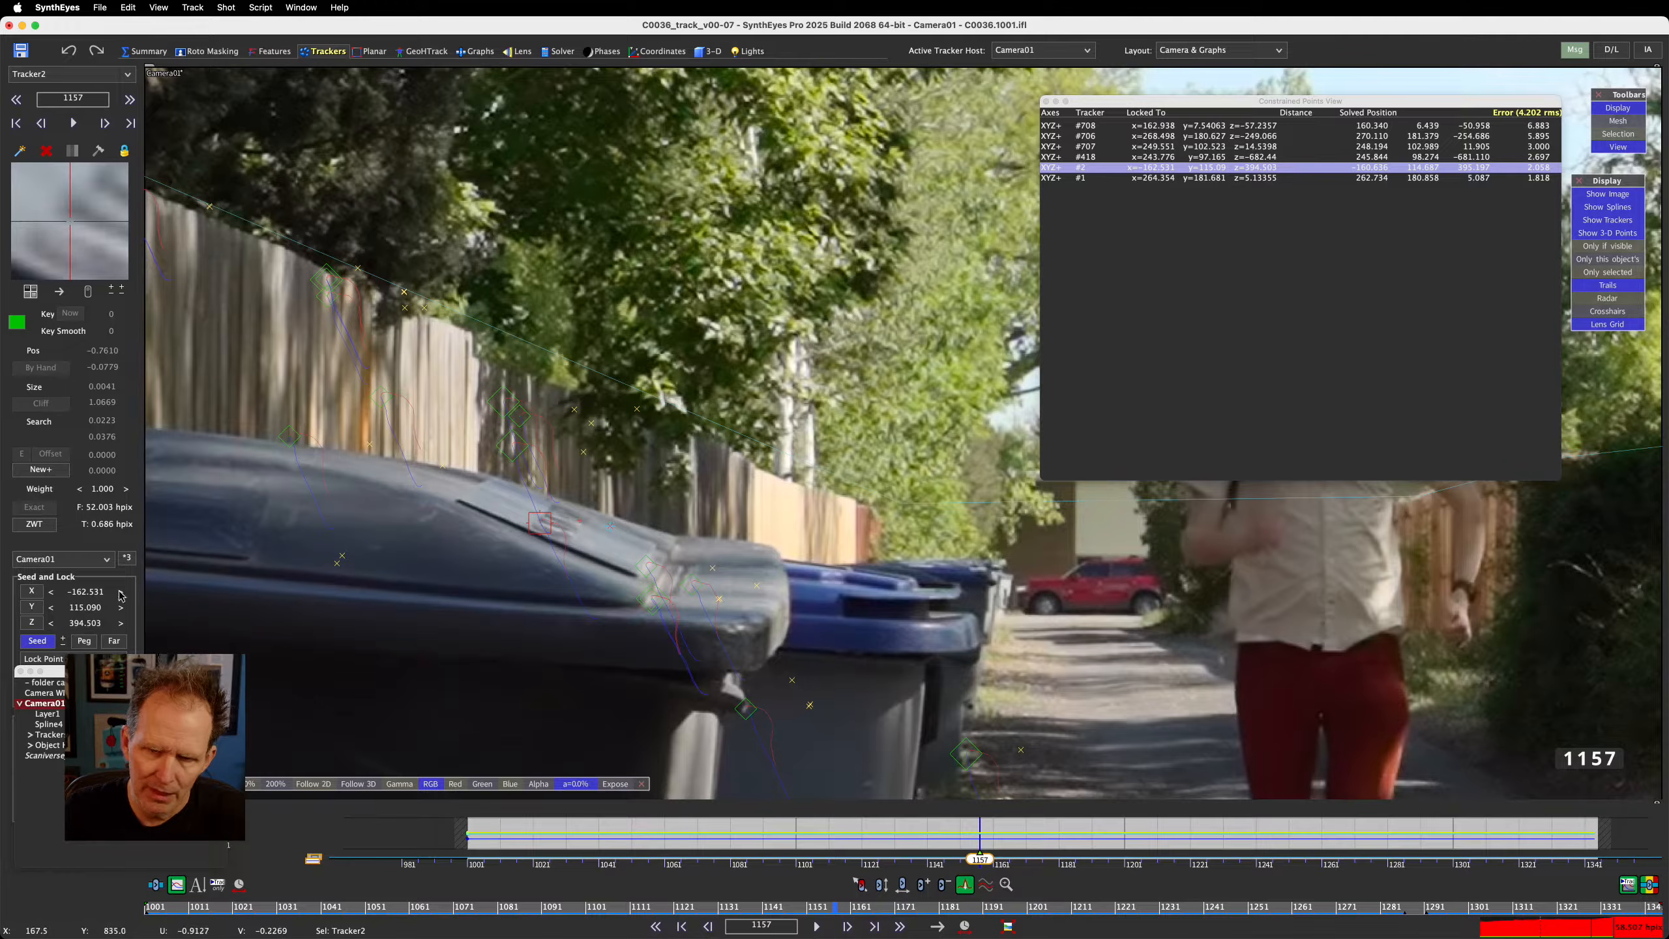
Move the Hierarchy view off the tracker settings, turn off Seed for tracker #2, and set its lock to Unconstrained
{"action": "left_click_drag", "start_coordinate": [53, 671], "coordinate": [230, 453]}
{"action": "left_click", "coordinate": [40, 640]}
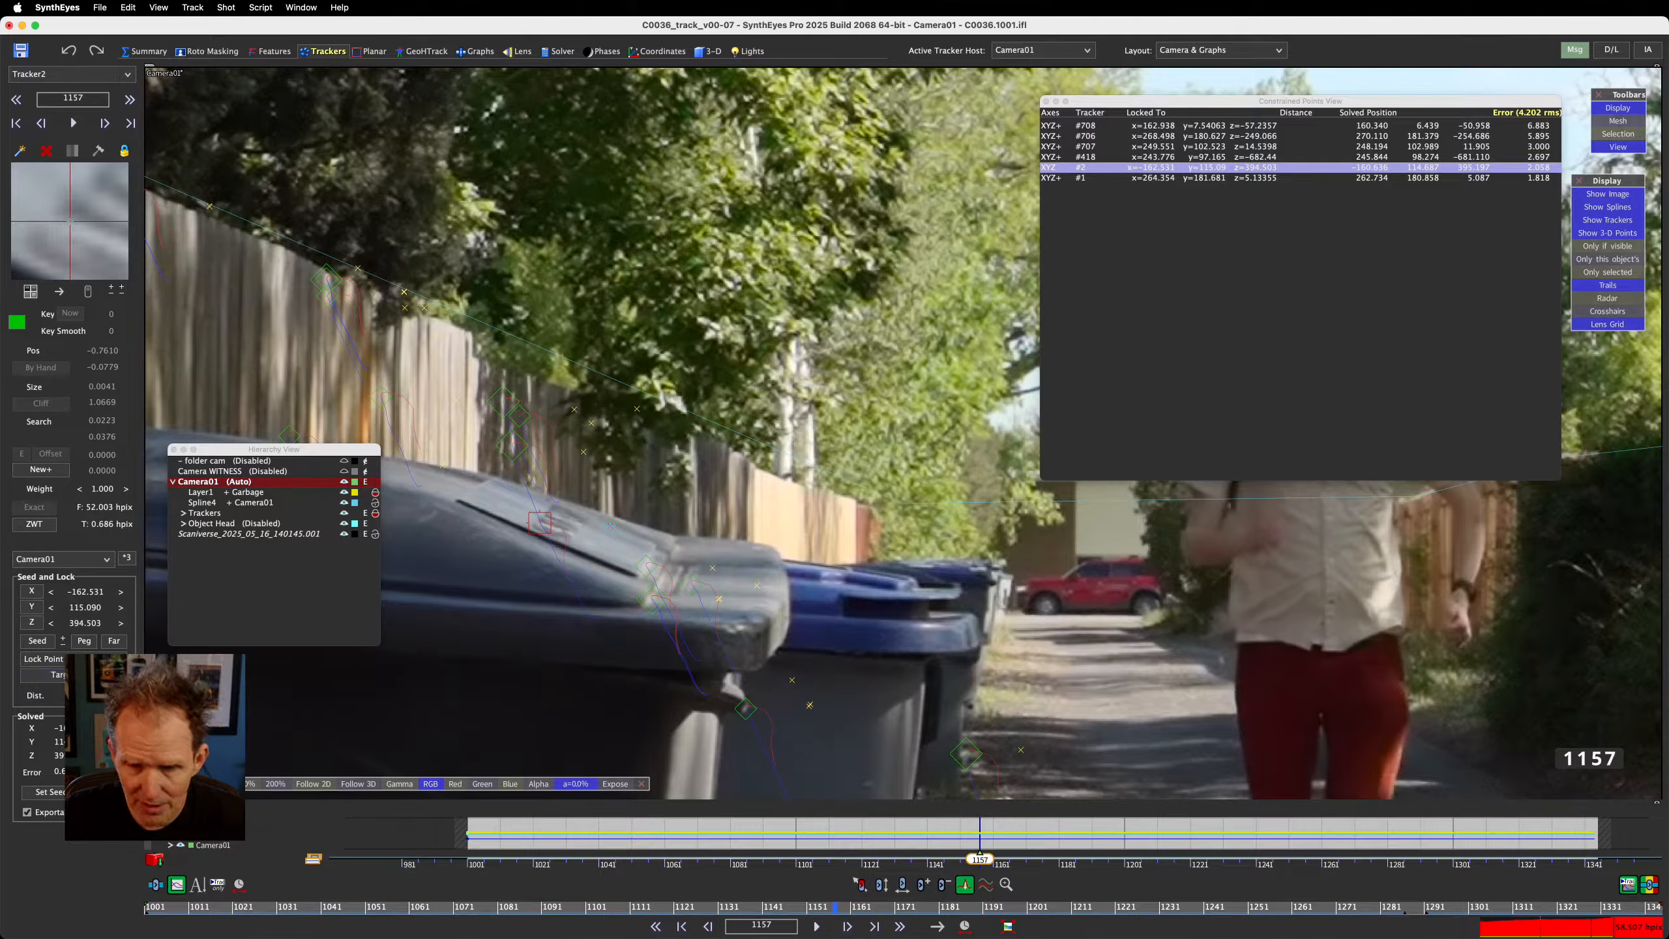
{"action": "left_click", "coordinate": [88, 655]}
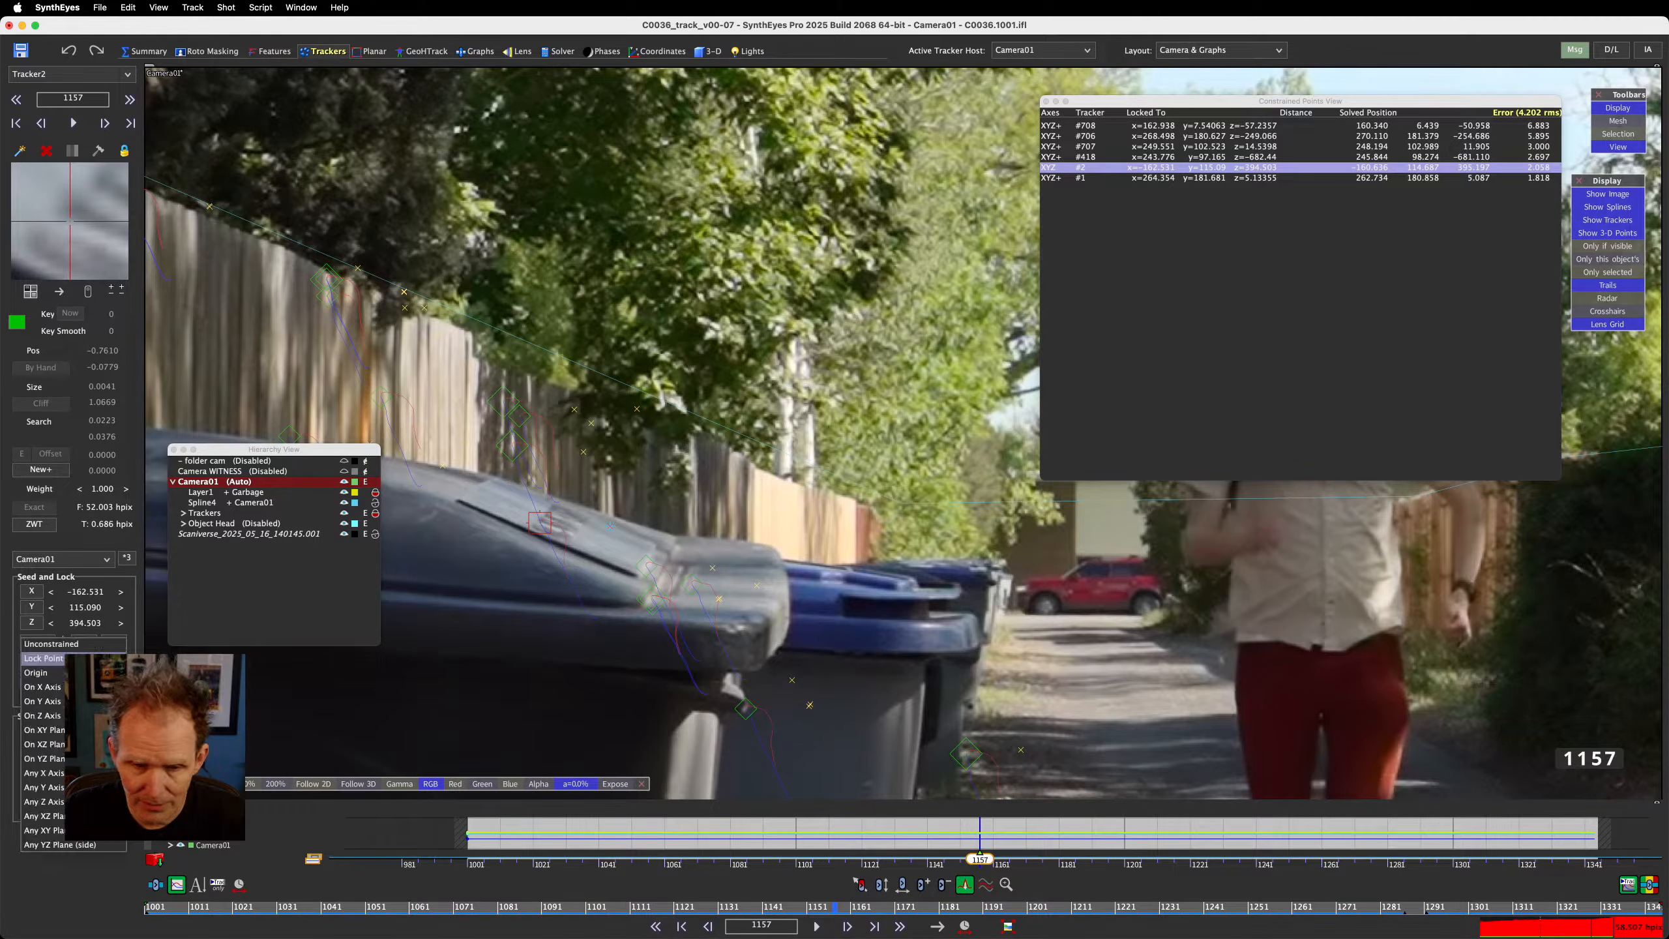
{"action": "left_click", "coordinate": [88, 647]}
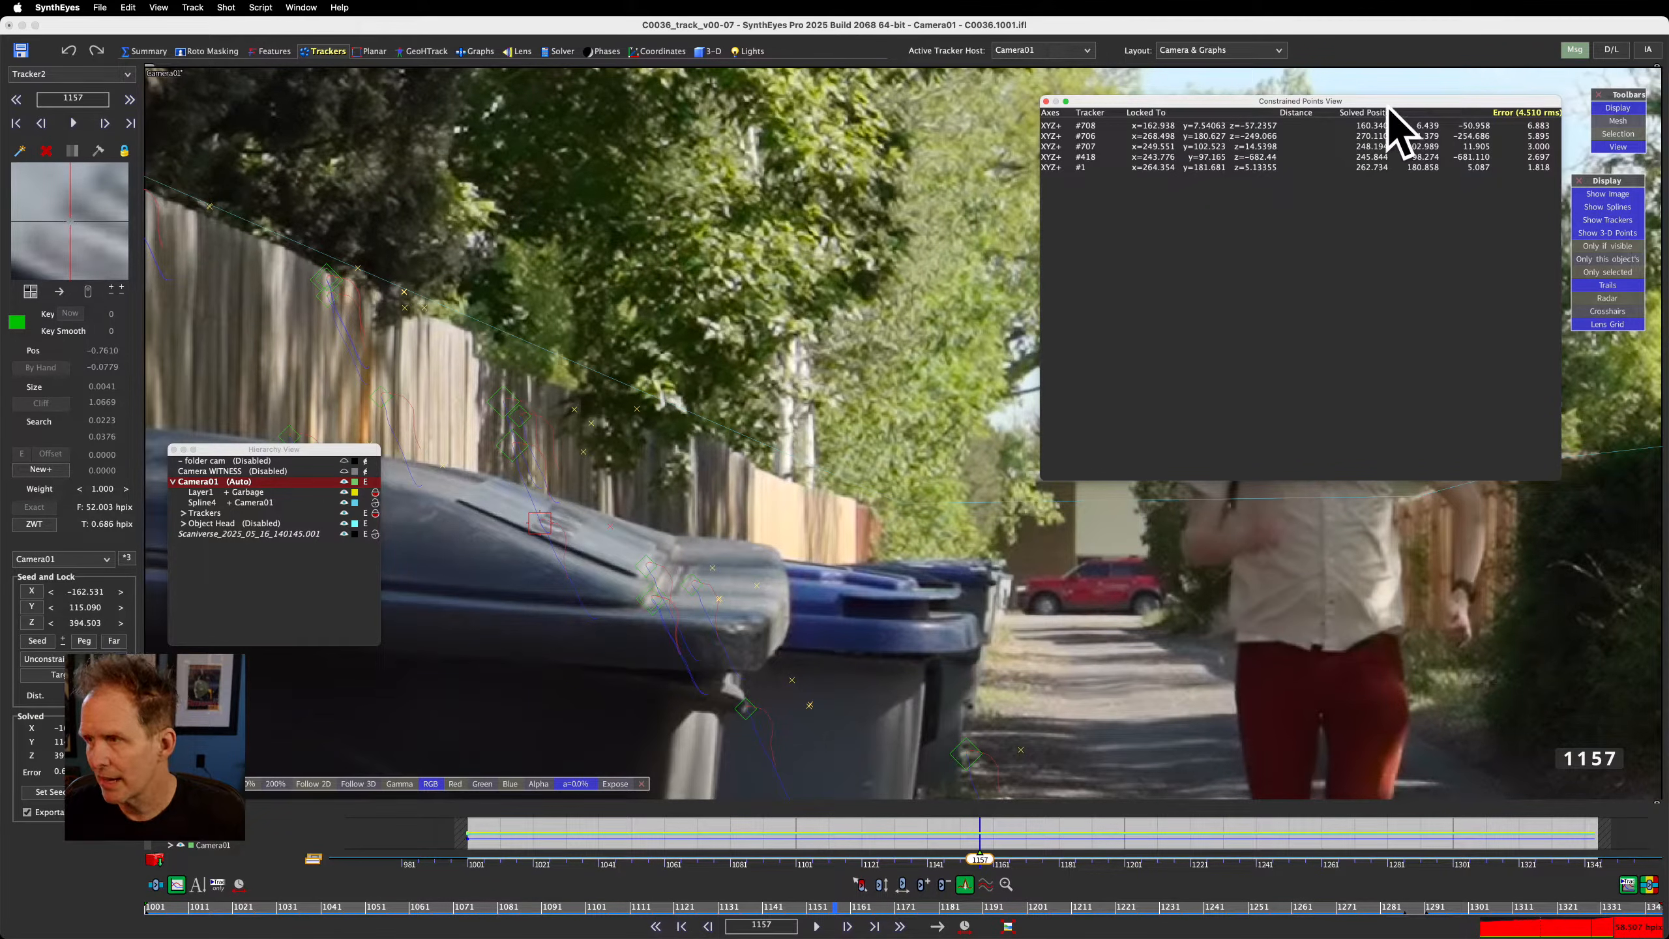
Close the Constrained Points list, return to the quad 3-D views, and close the Pinning toolbar to frame the alley in Perspective
{"action": "left_click", "coordinate": [1048, 102]}
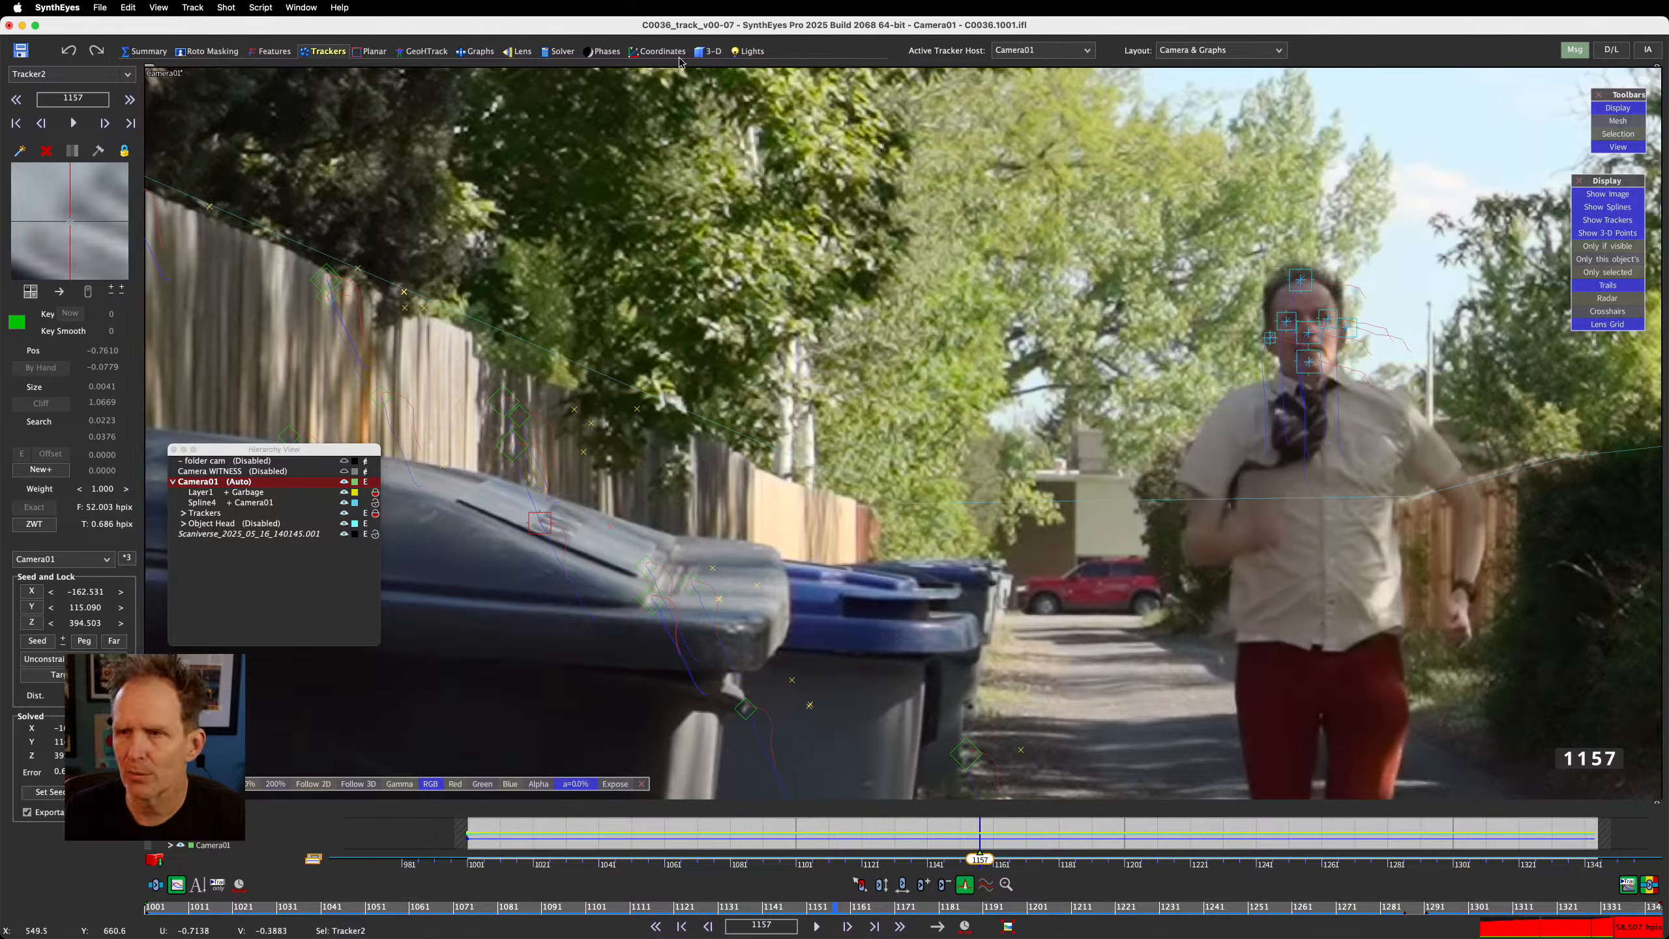
{"action": "left_click", "coordinate": [712, 52]}
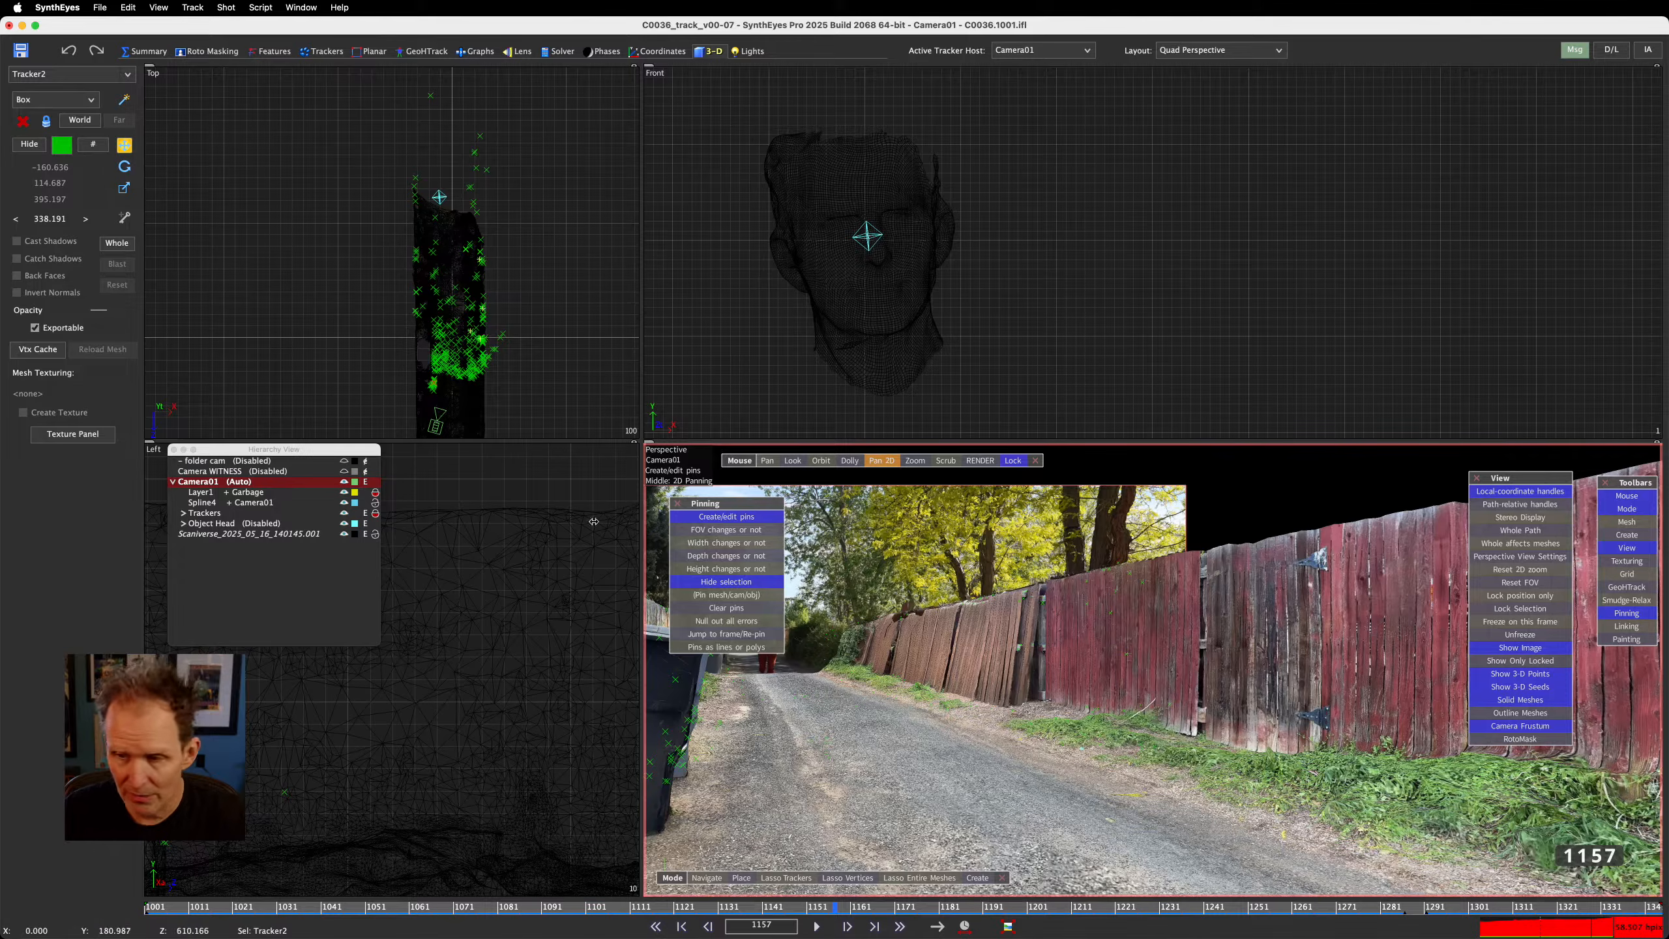
{"action": "middle_click_drag", "start_coordinate": [690, 635], "coordinate": [872, 631]}
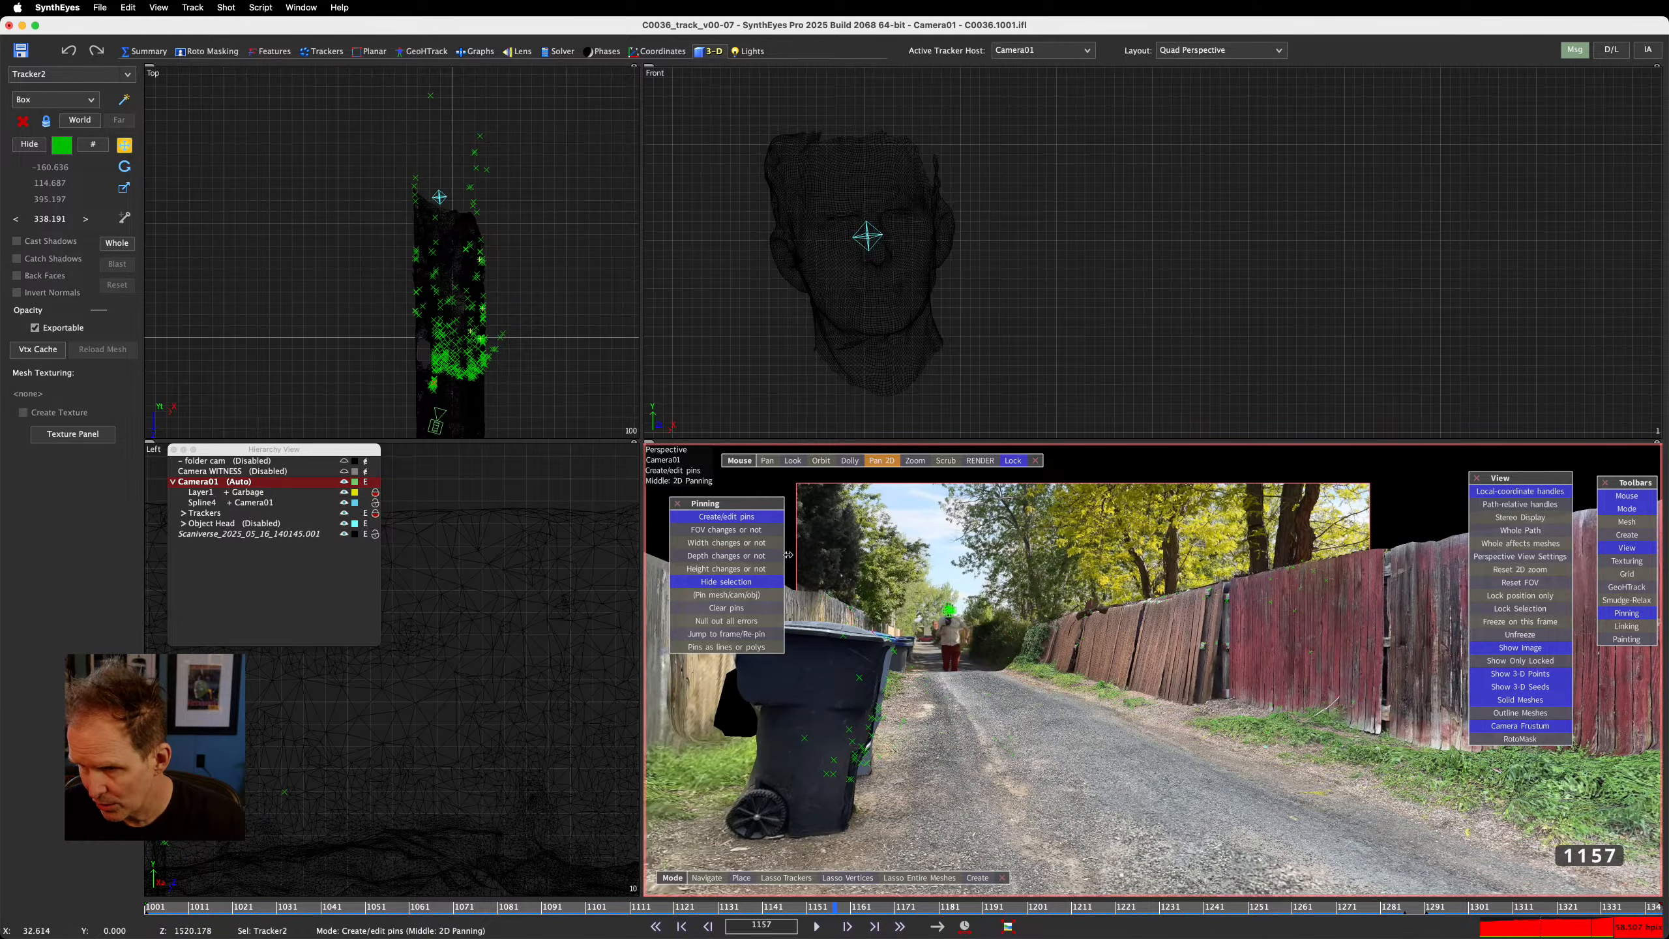
{"action": "left_click", "coordinate": [677, 503]}
{"action": "scroll", "coordinate": [909, 602], "scroll_direction": "down", "scroll_amount": 6}
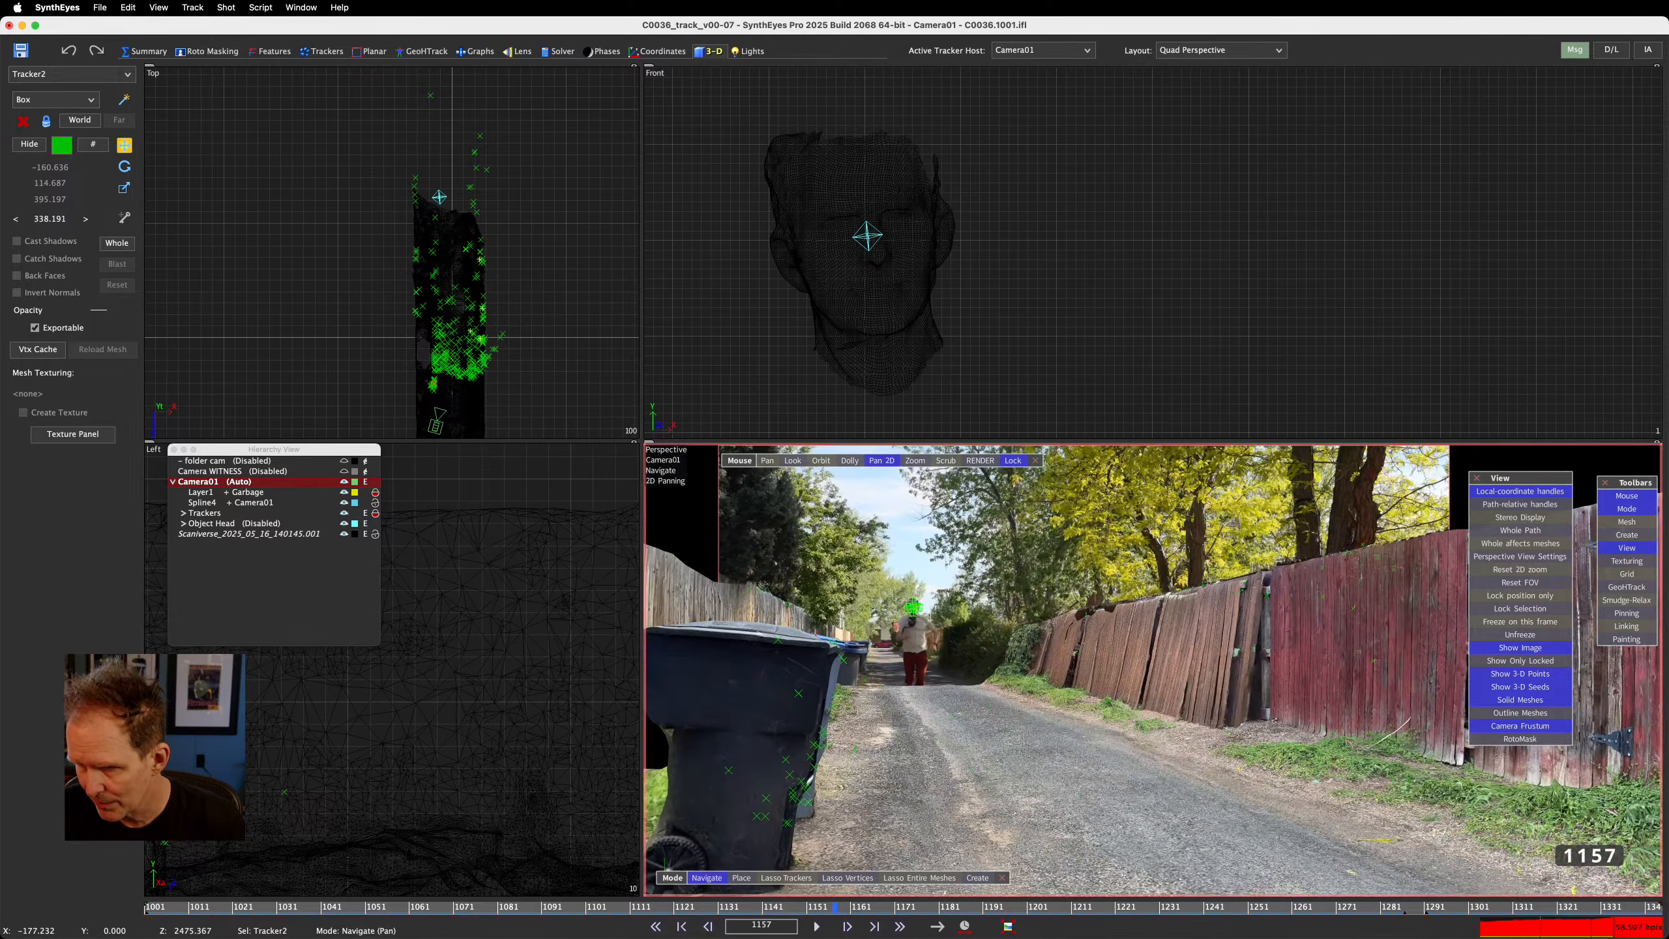
{"action": "scroll", "coordinate": [909, 601], "scroll_direction": "up", "scroll_amount": 2}
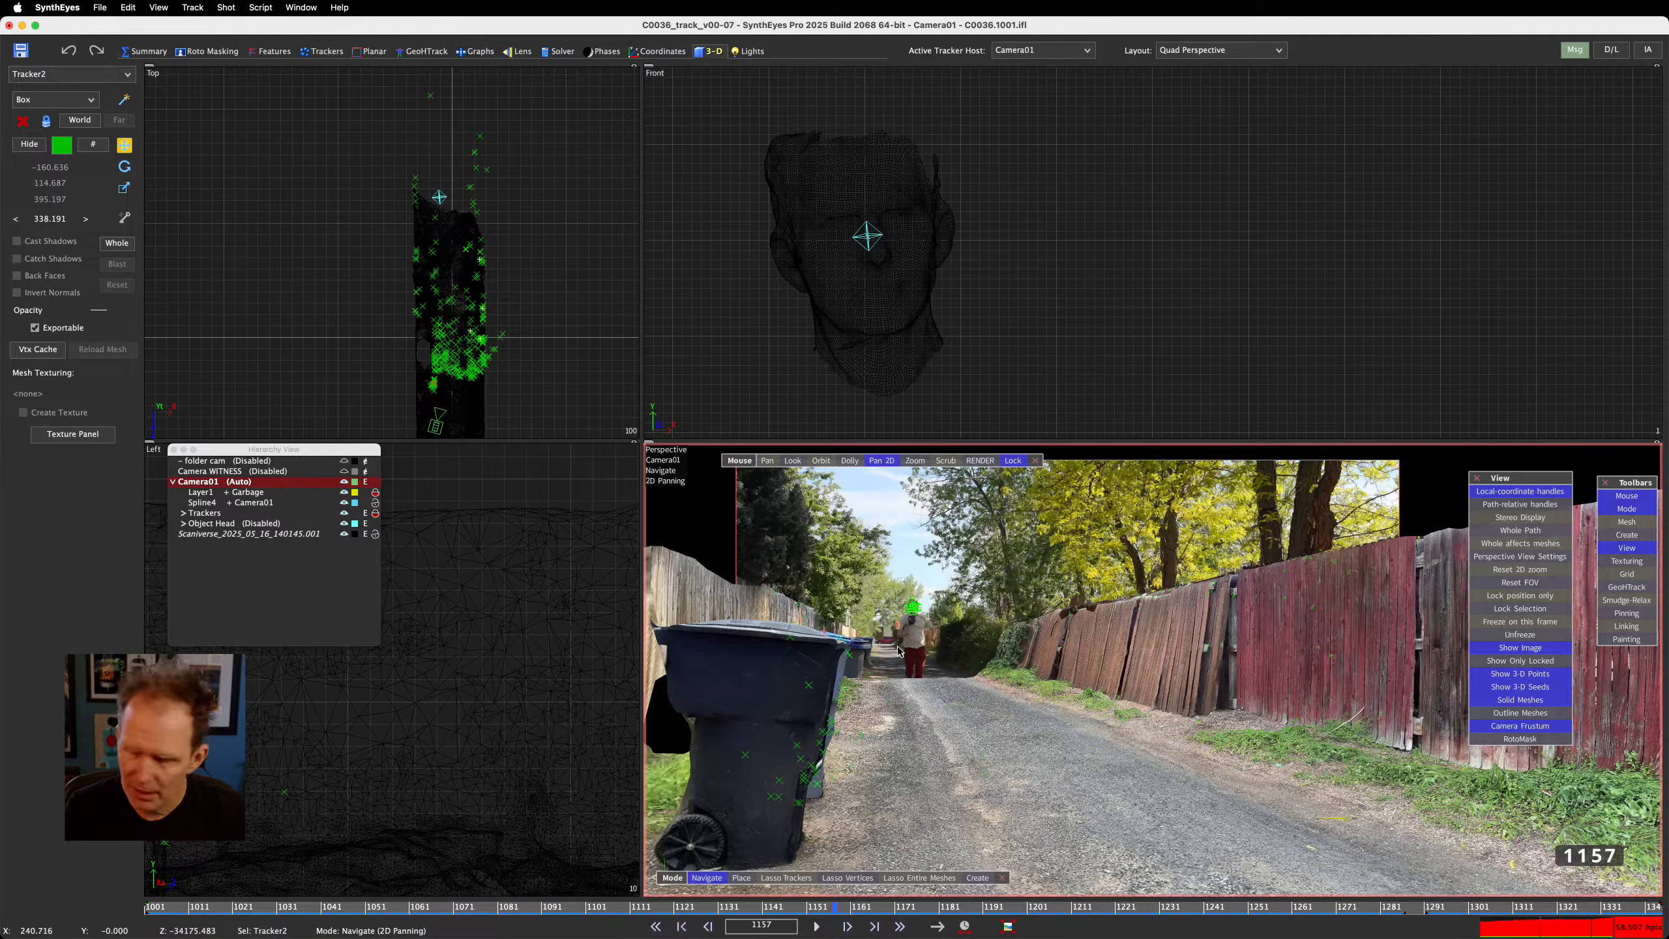
Try to solve Camera01 again without tracker #2's constraint, close the solve report, and undo the solve
{"action": "key", "text": "shift+g"}
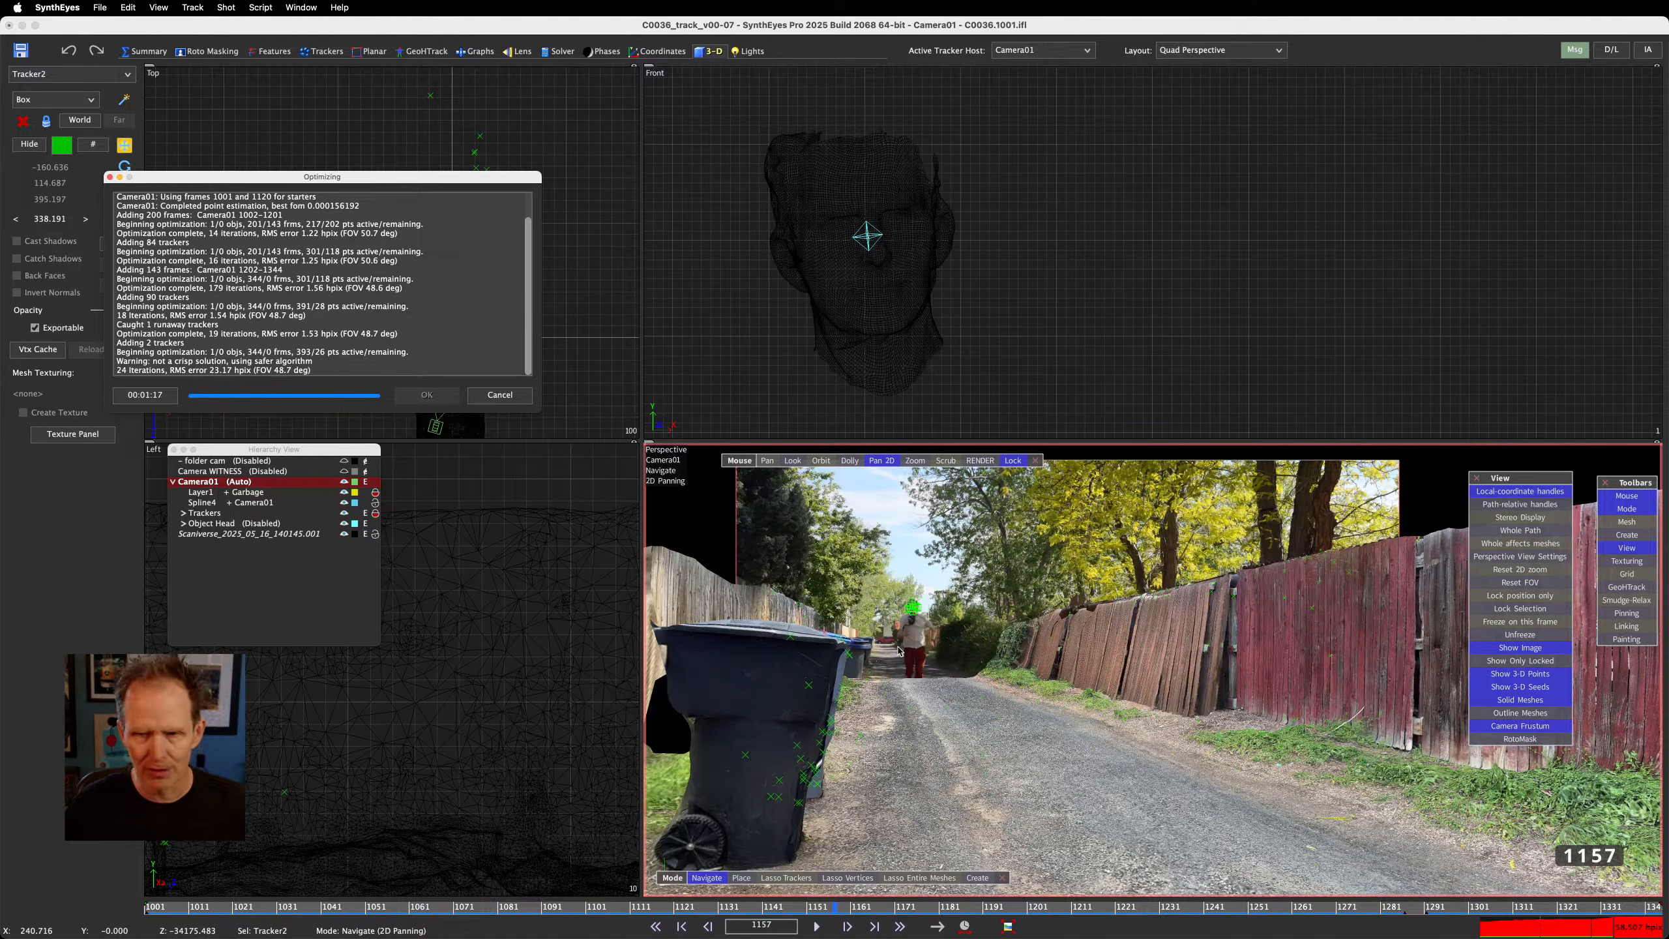
{"action": "left_click", "coordinate": [900, 650]}
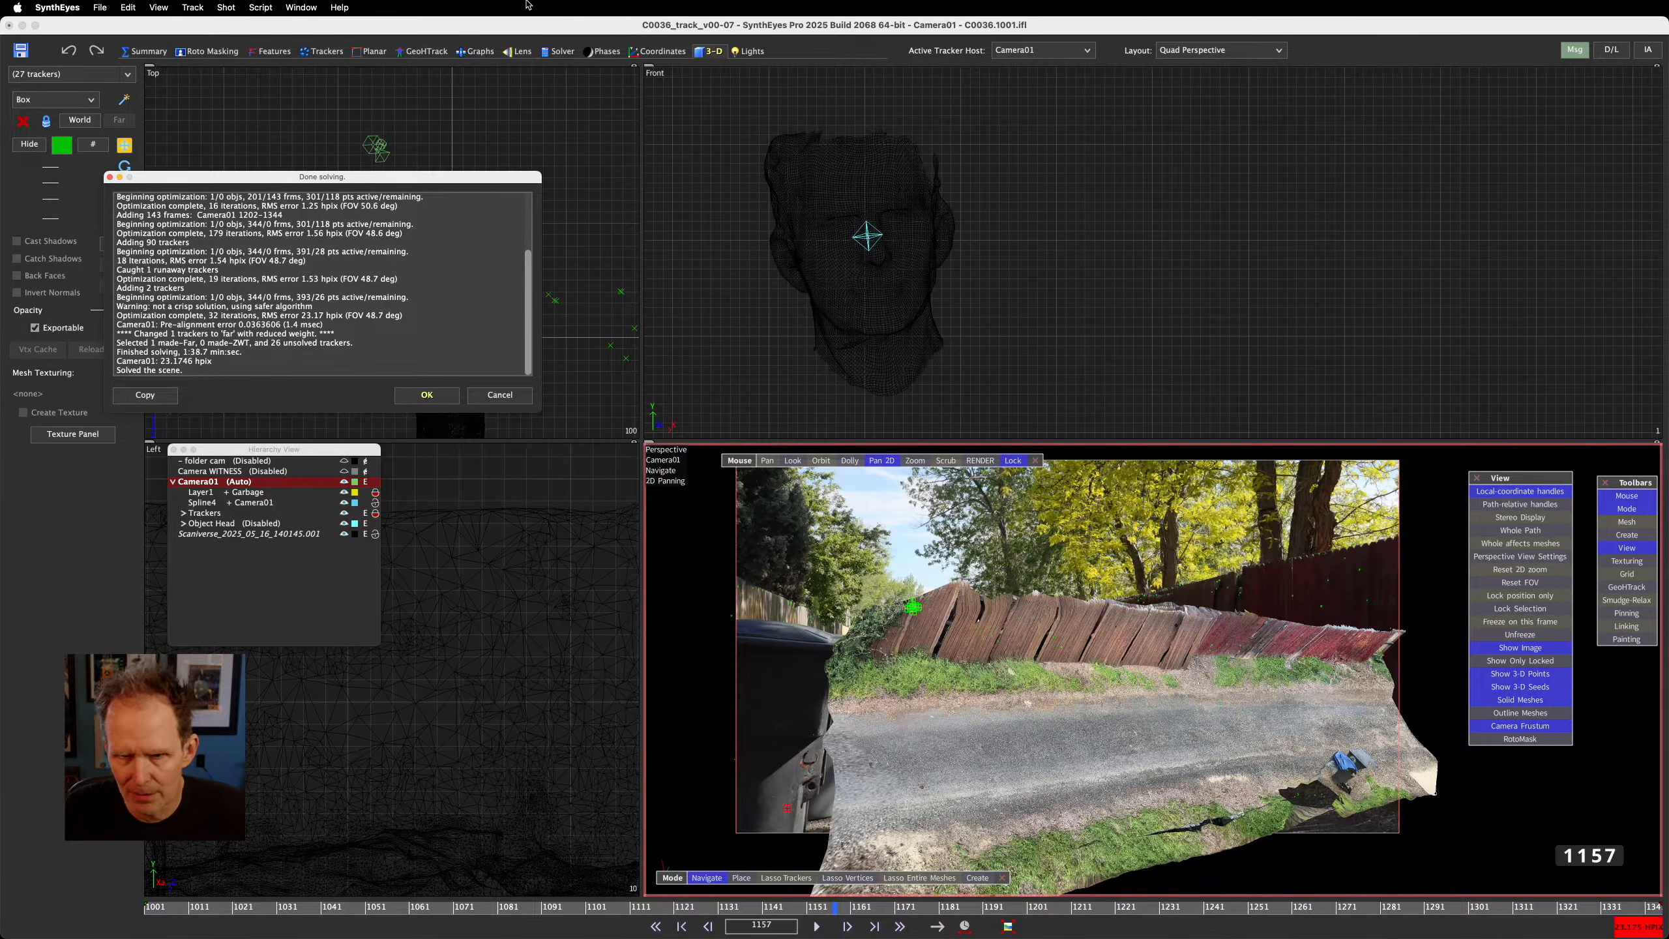
{"action": "left_click", "coordinate": [608, 462]}
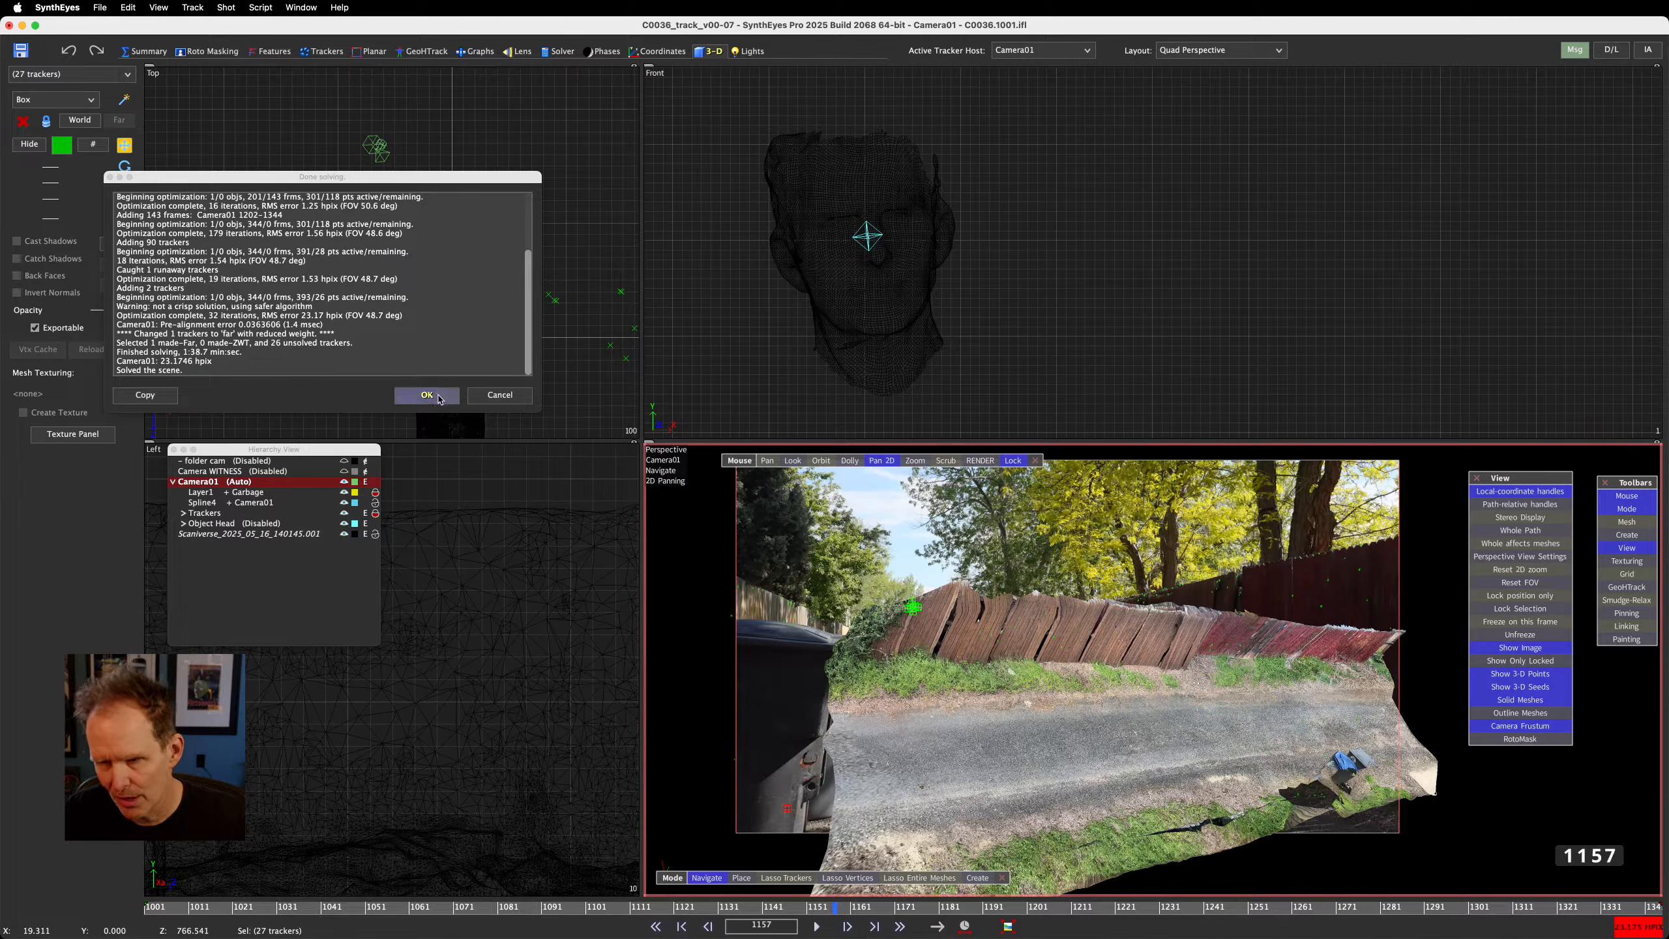
{"action": "left_click", "coordinate": [416, 395]}
{"action": "left_click", "coordinate": [417, 395]}
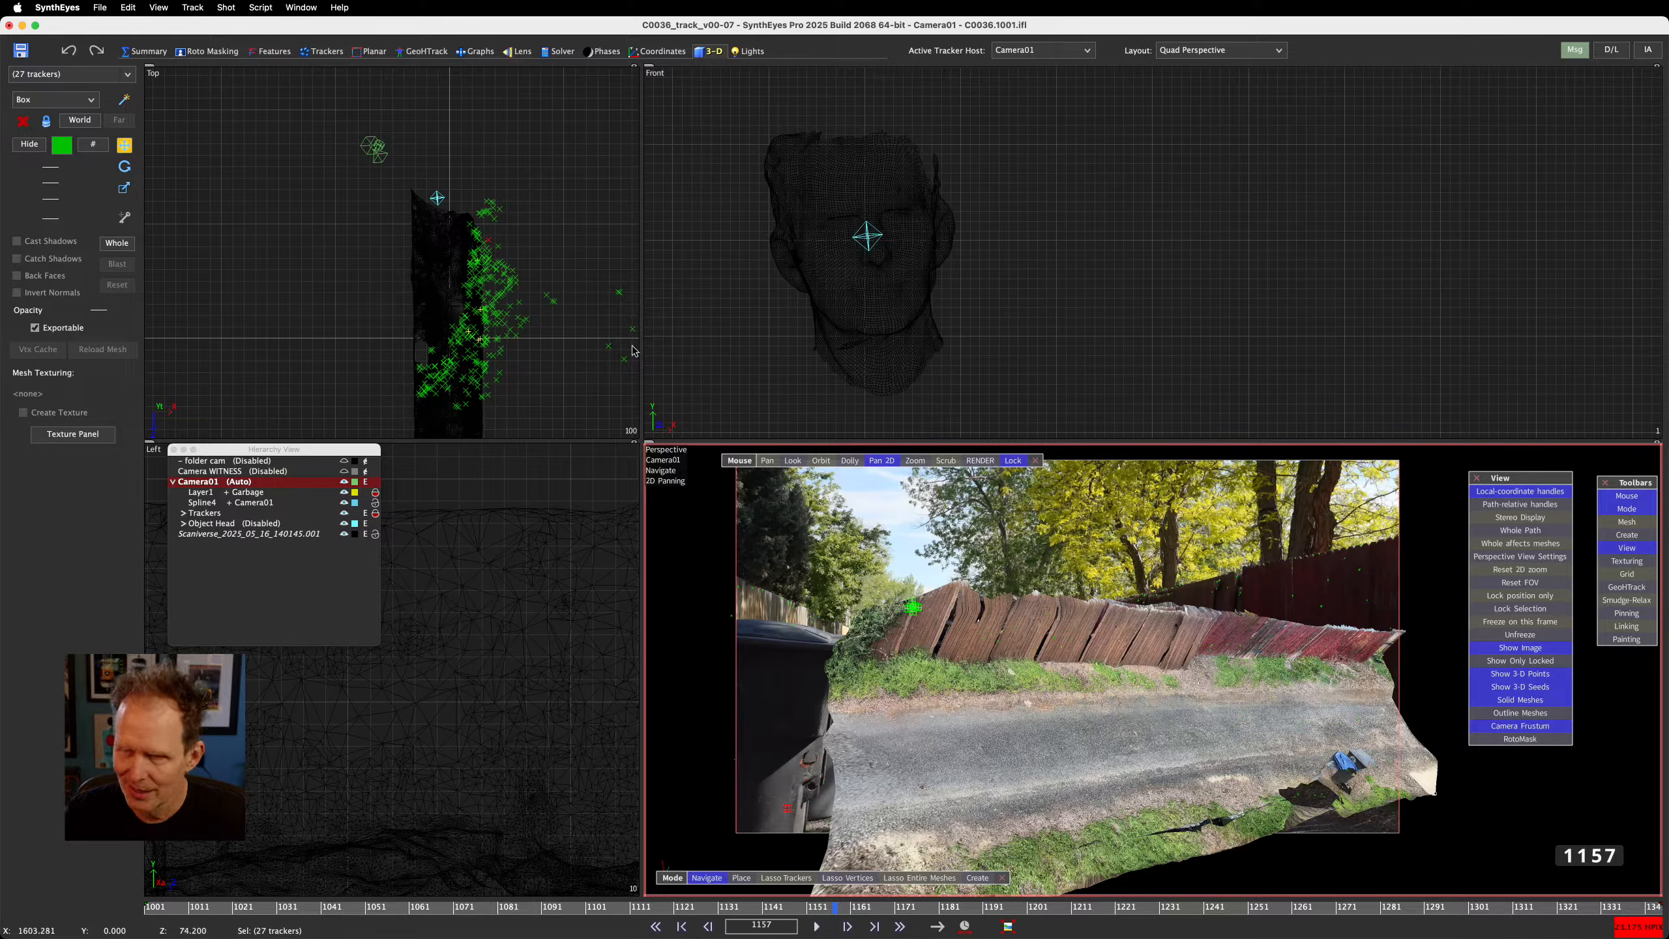
{"action": "key", "text": "super+z"}
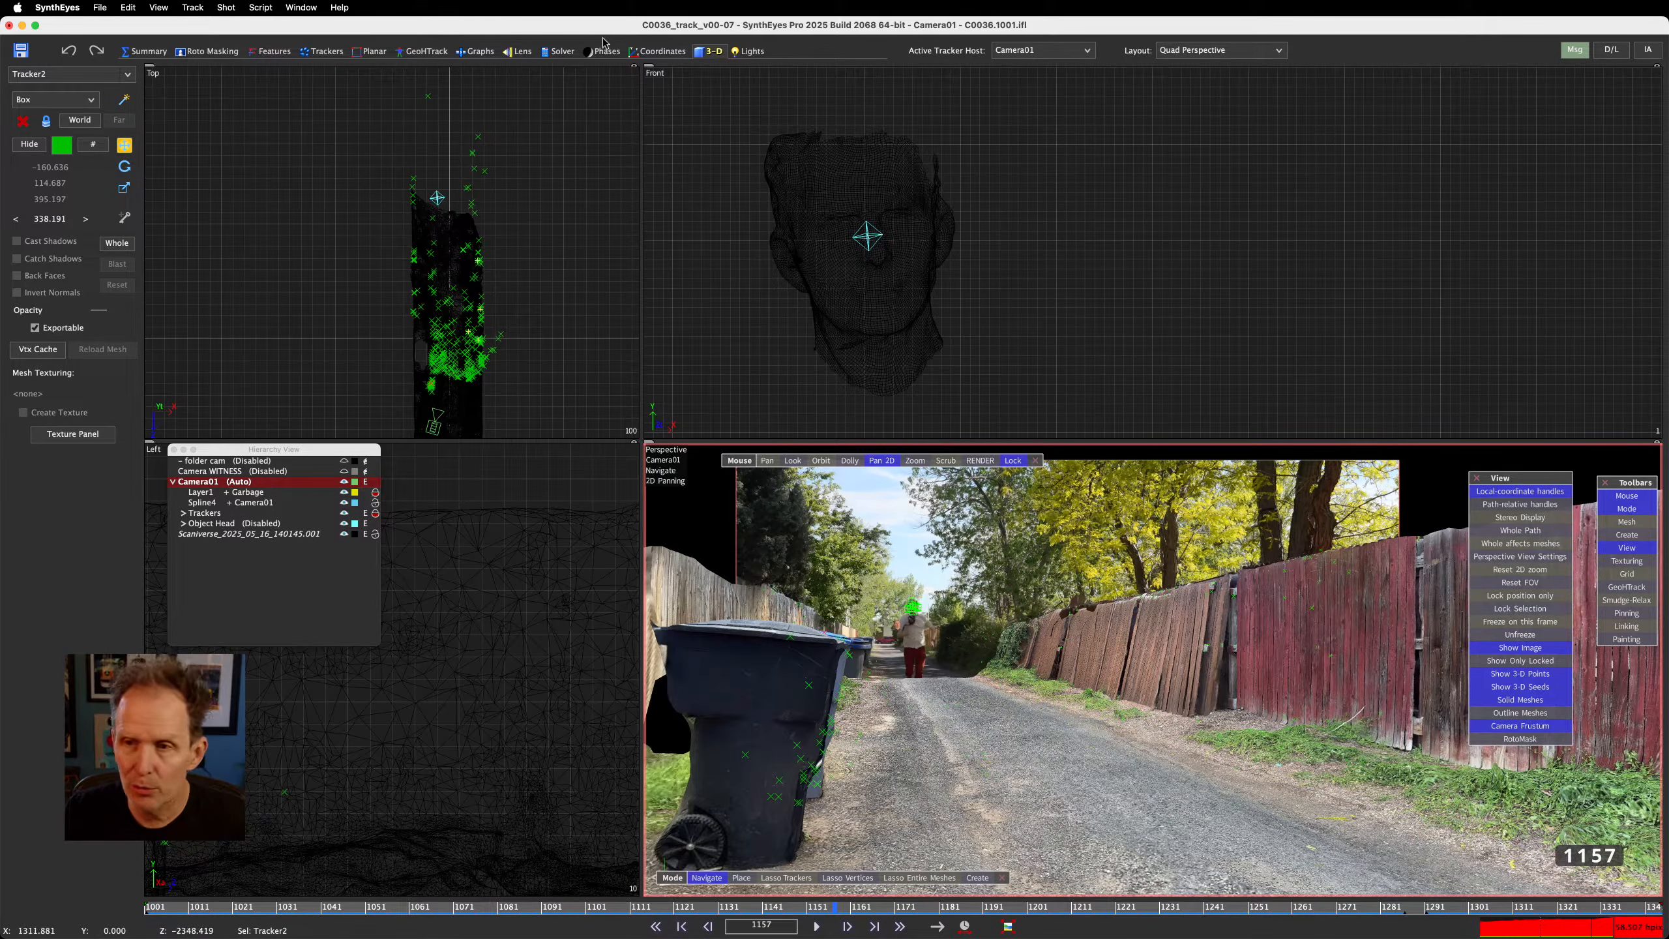
Reopen the floating Constrained Points view and select tracker #708
{"action": "left_click", "coordinate": [296, 6]}
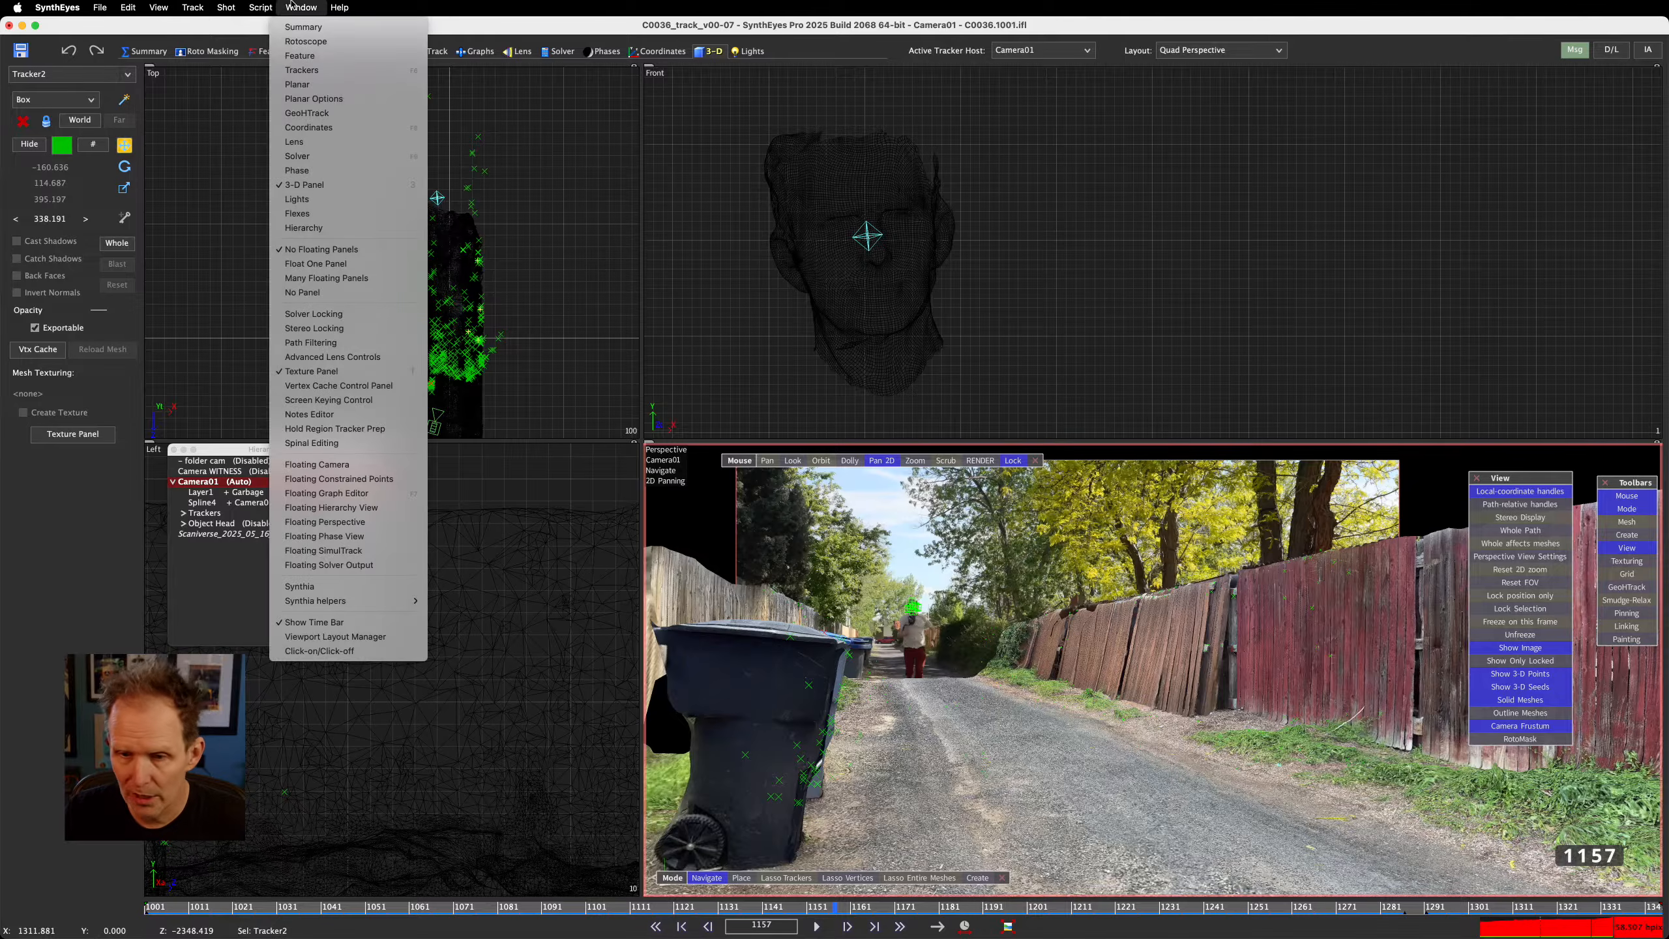
{"action": "left_click", "coordinate": [322, 478]}
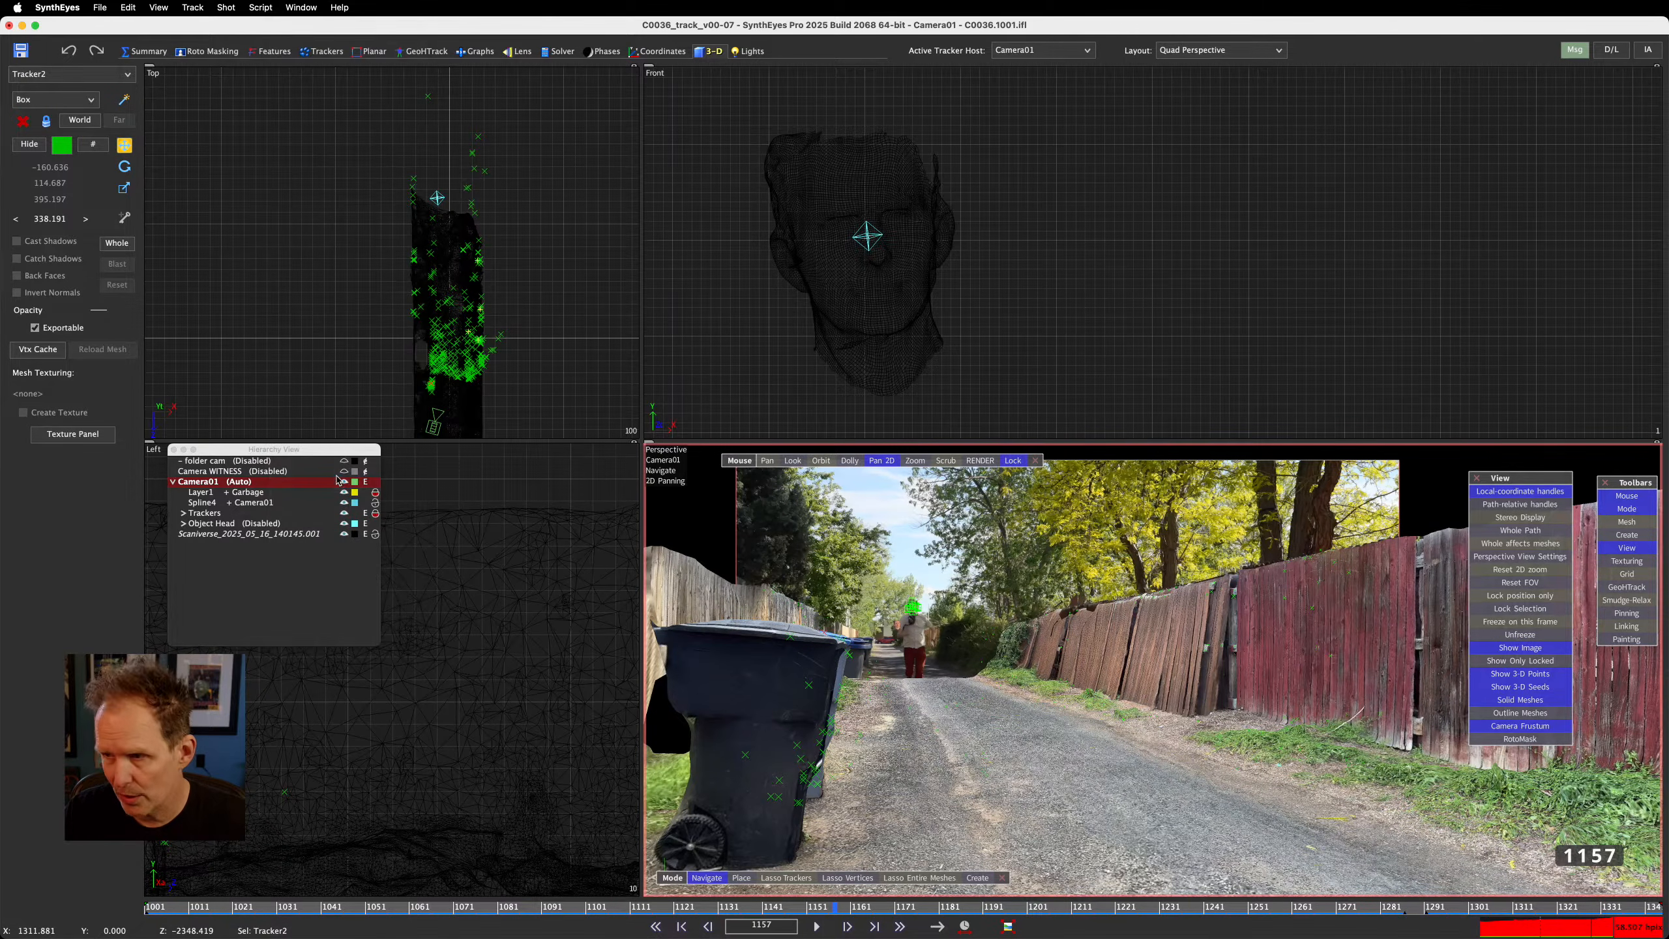
{"action": "left_click", "coordinate": [1140, 127]}
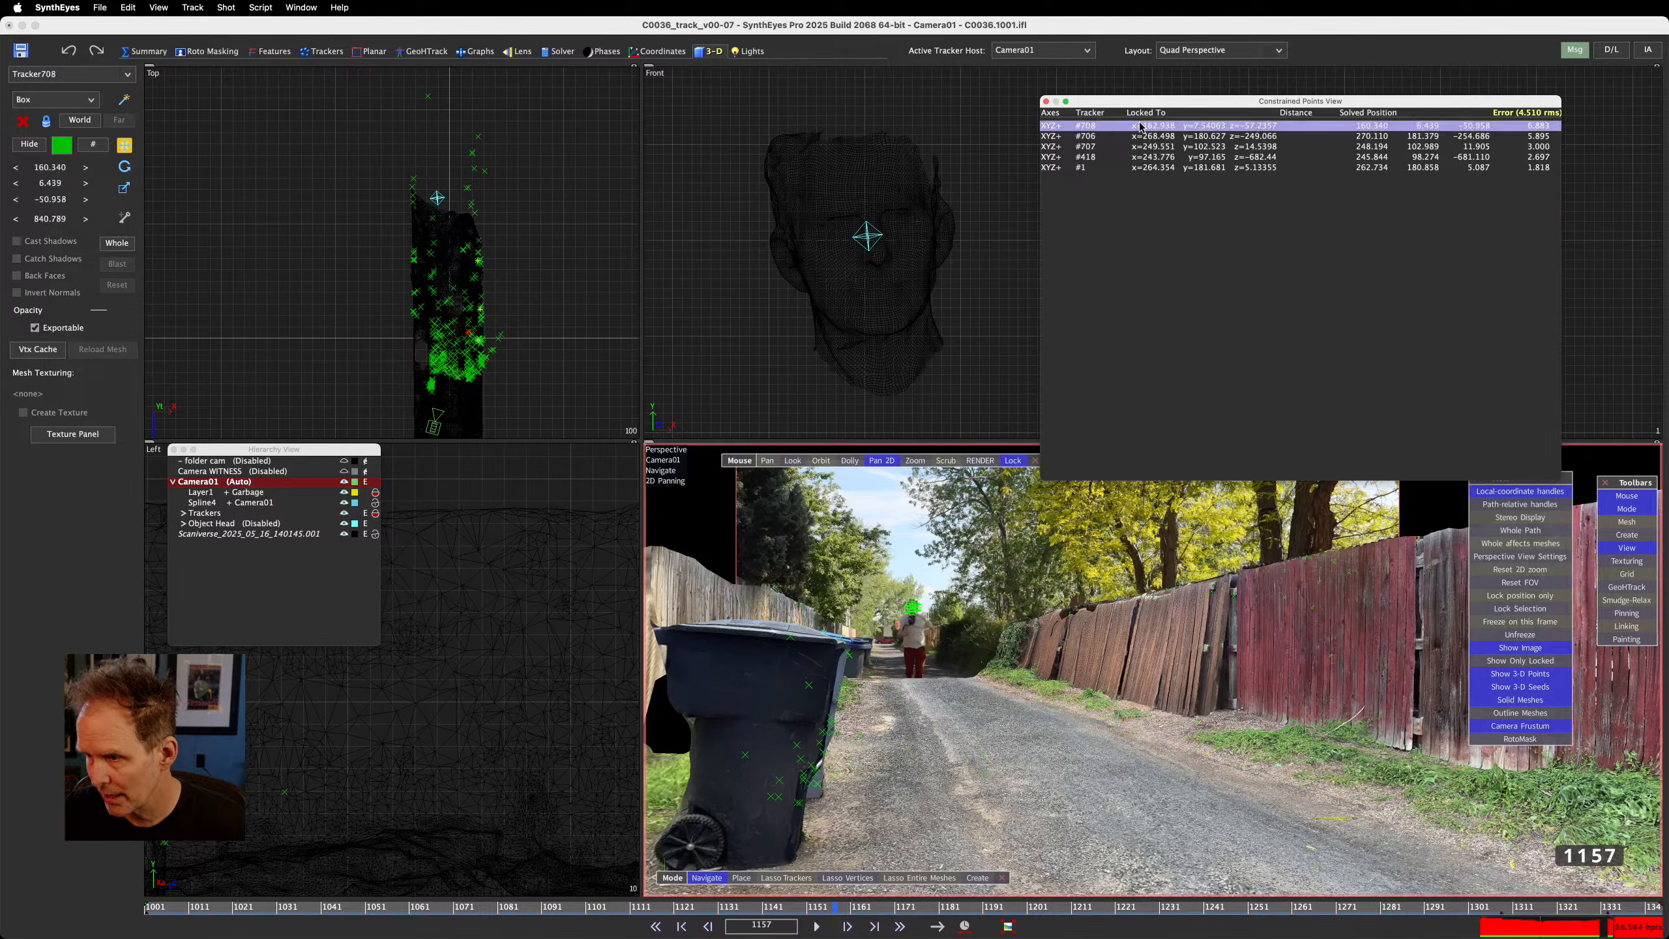
Examine tracker #708's placement against the alley scan mesh in the Perspective, Top, Front and Left views
{"action": "left_click_drag", "start_coordinate": [1033, 760], "coordinate": [1063, 711]}
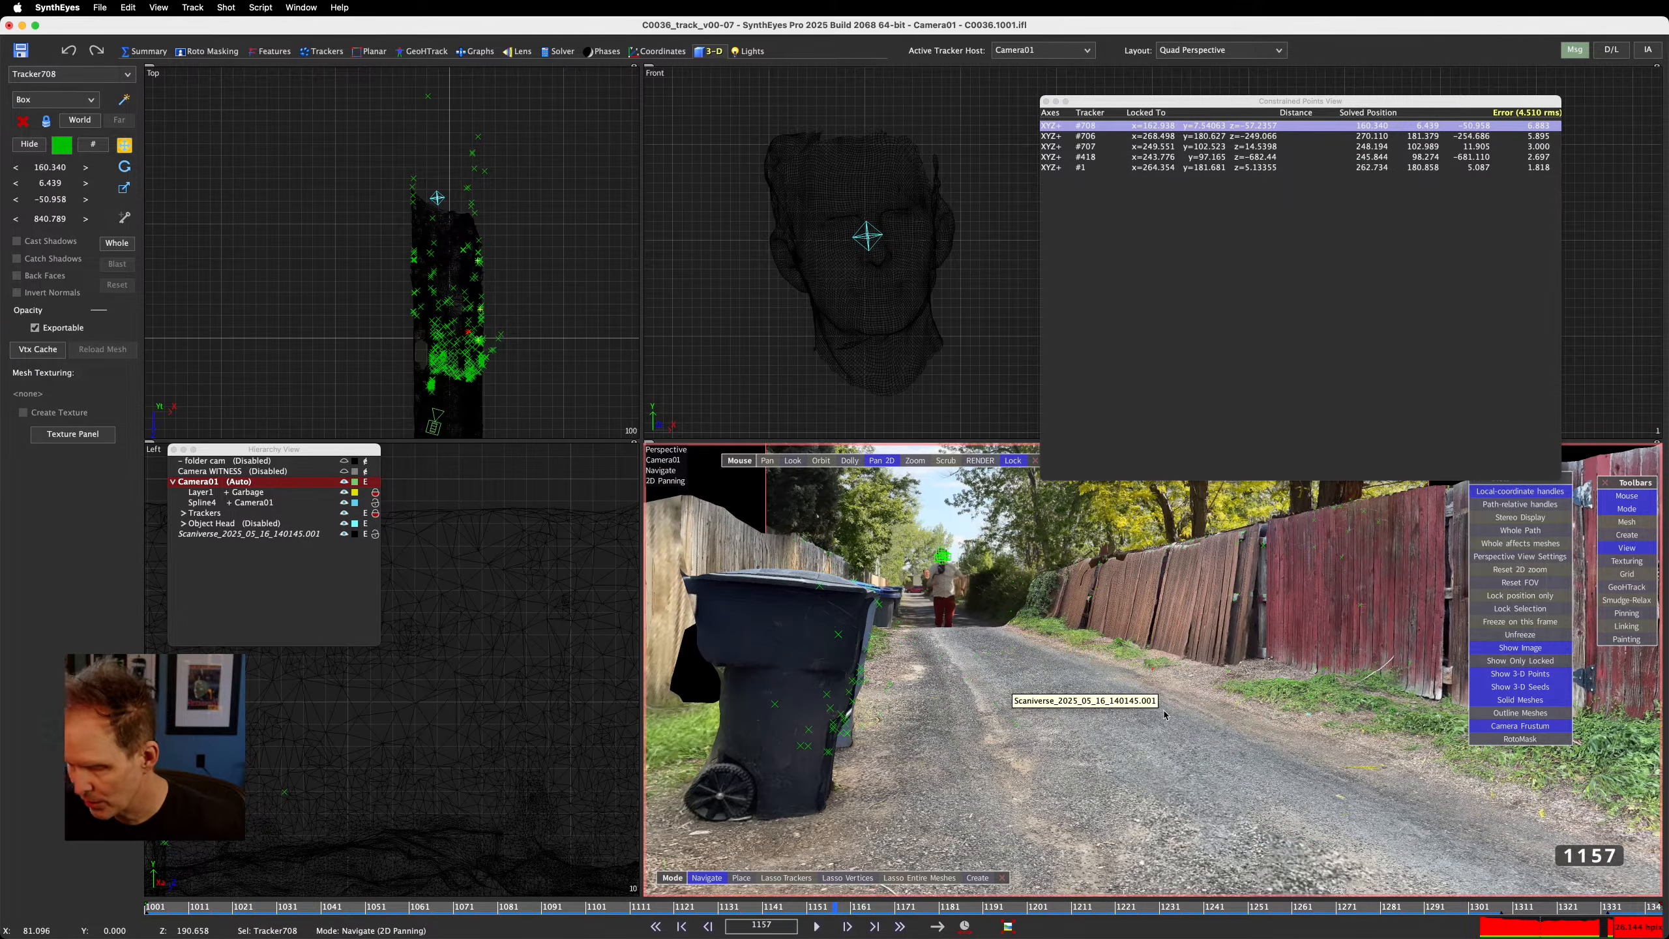
{"action": "scroll", "coordinate": [477, 355], "scroll_direction": "up", "scroll_amount": 3}
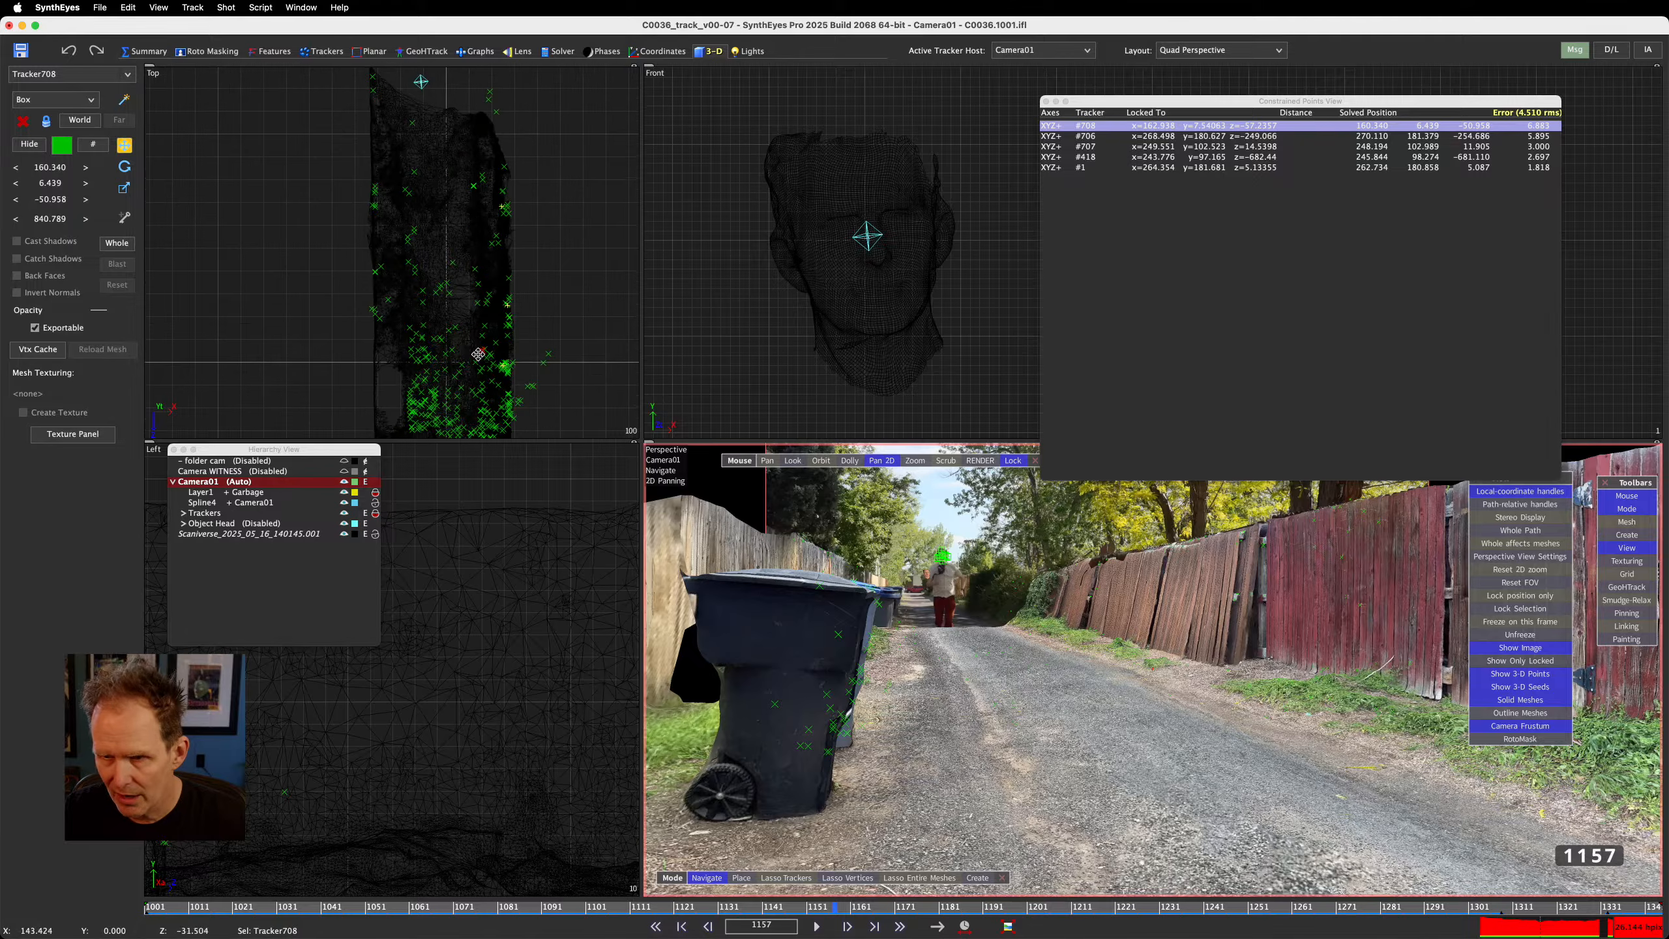
{"action": "middle_click_drag", "start_coordinate": [478, 356], "coordinate": [408, 276]}
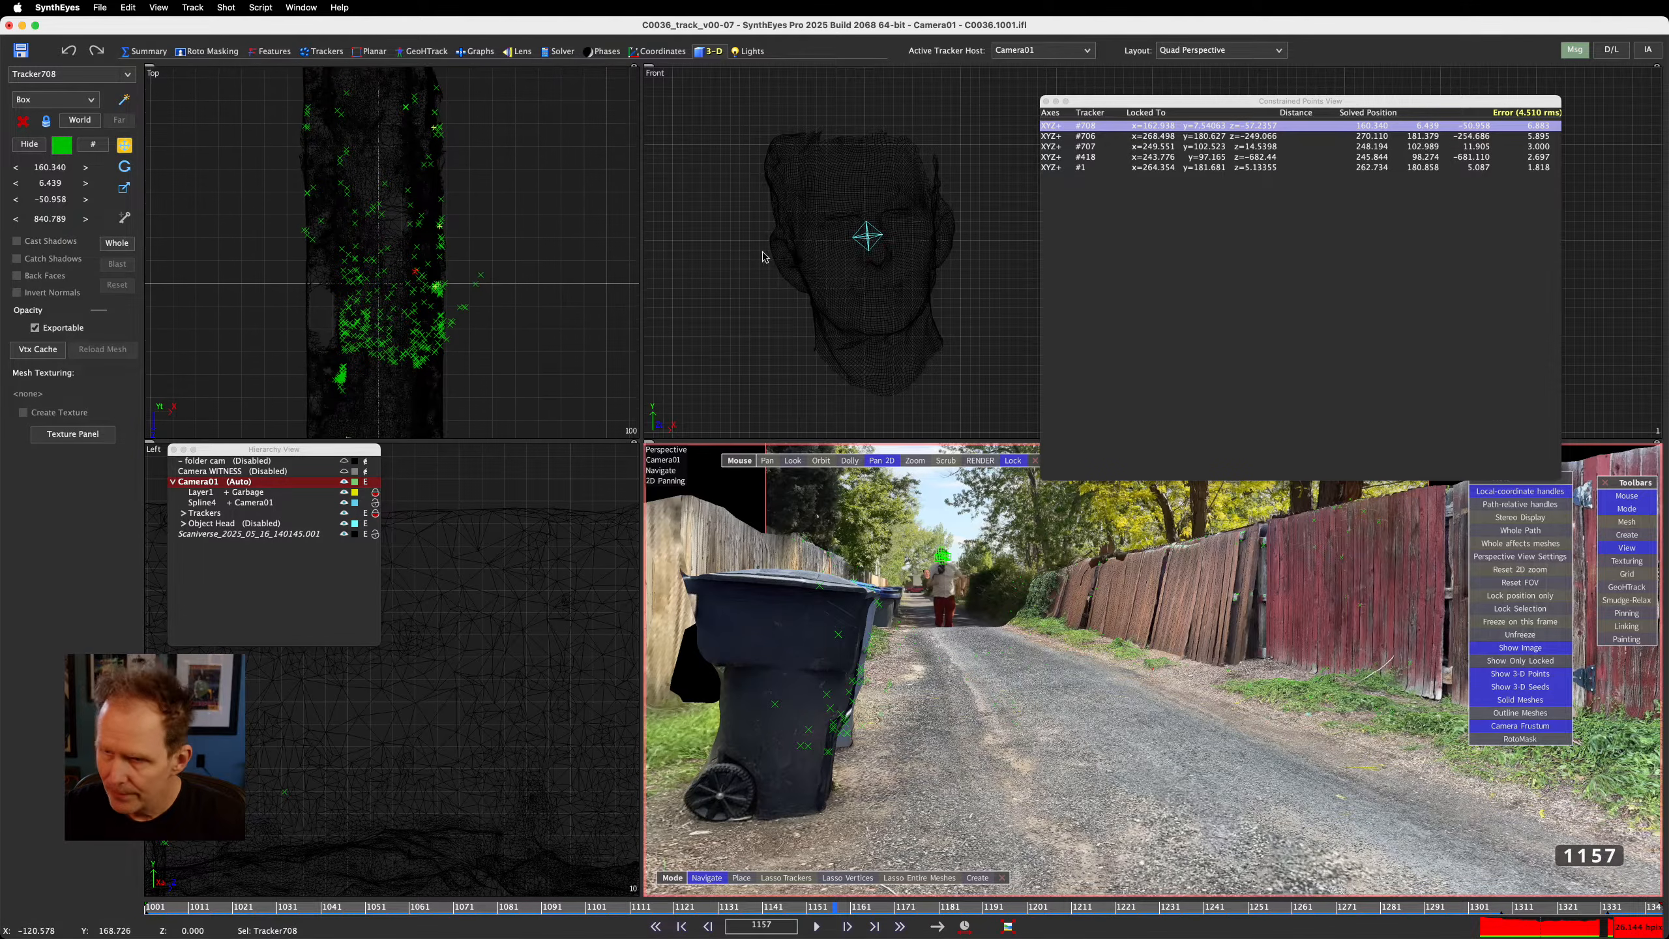
{"action": "scroll", "coordinate": [939, 280], "scroll_direction": "down", "scroll_amount": 5}
{"action": "middle_click_drag", "start_coordinate": [939, 280], "coordinate": [774, 247]}
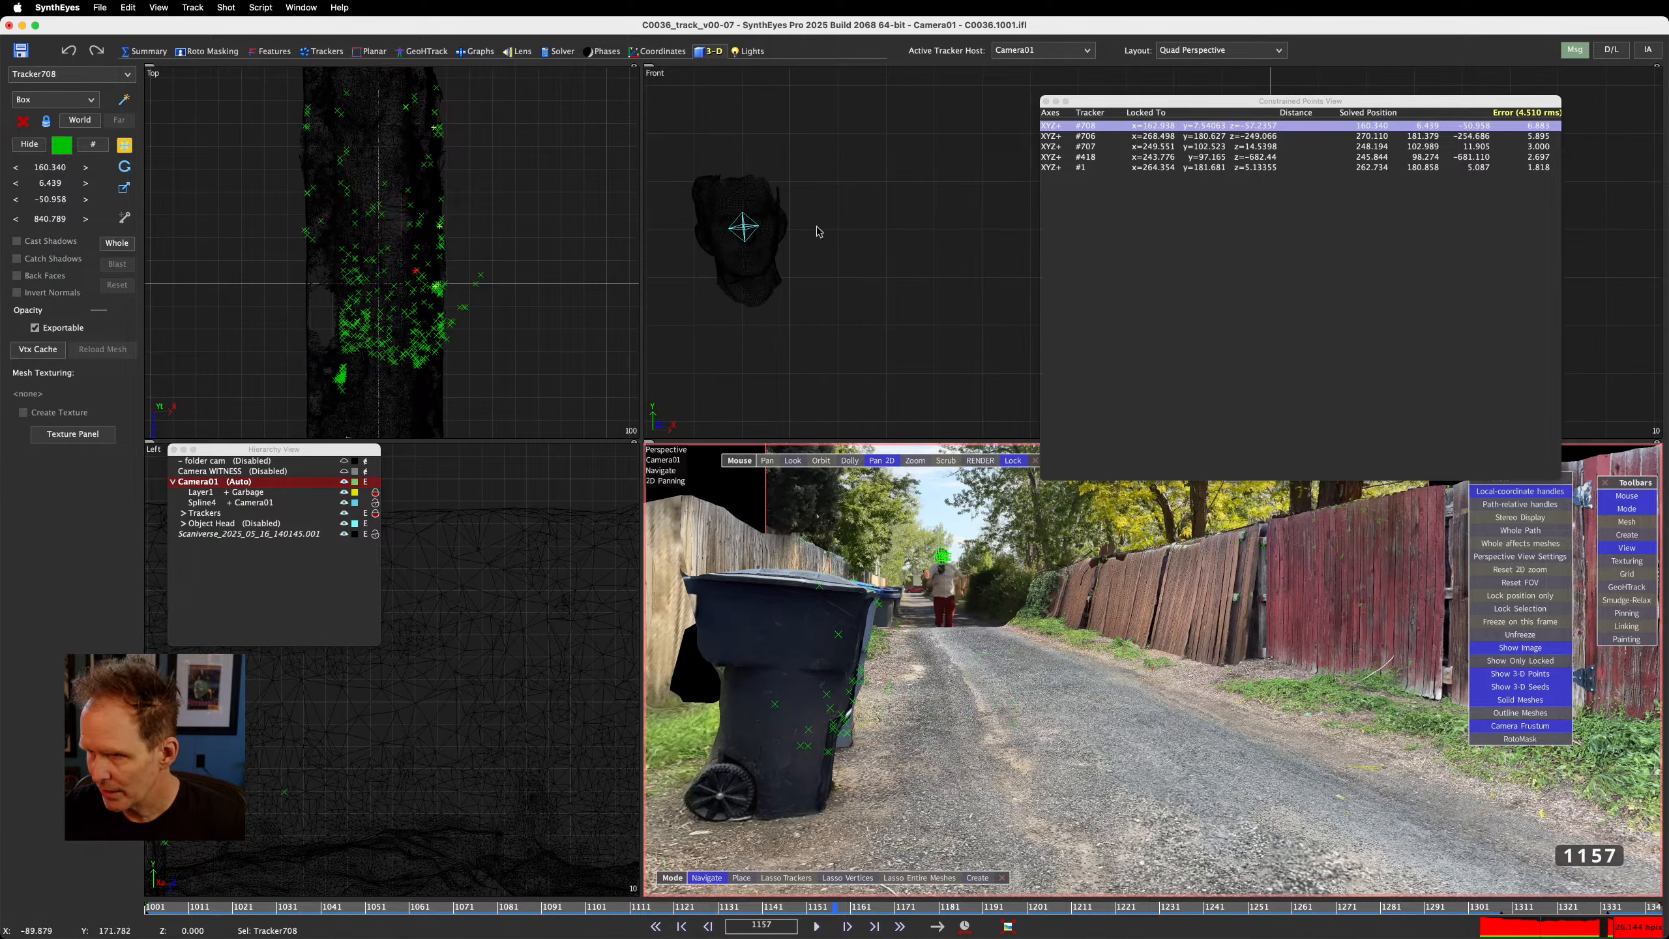
{"action": "middle_click_drag", "start_coordinate": [882, 229], "coordinate": [51, 3]}
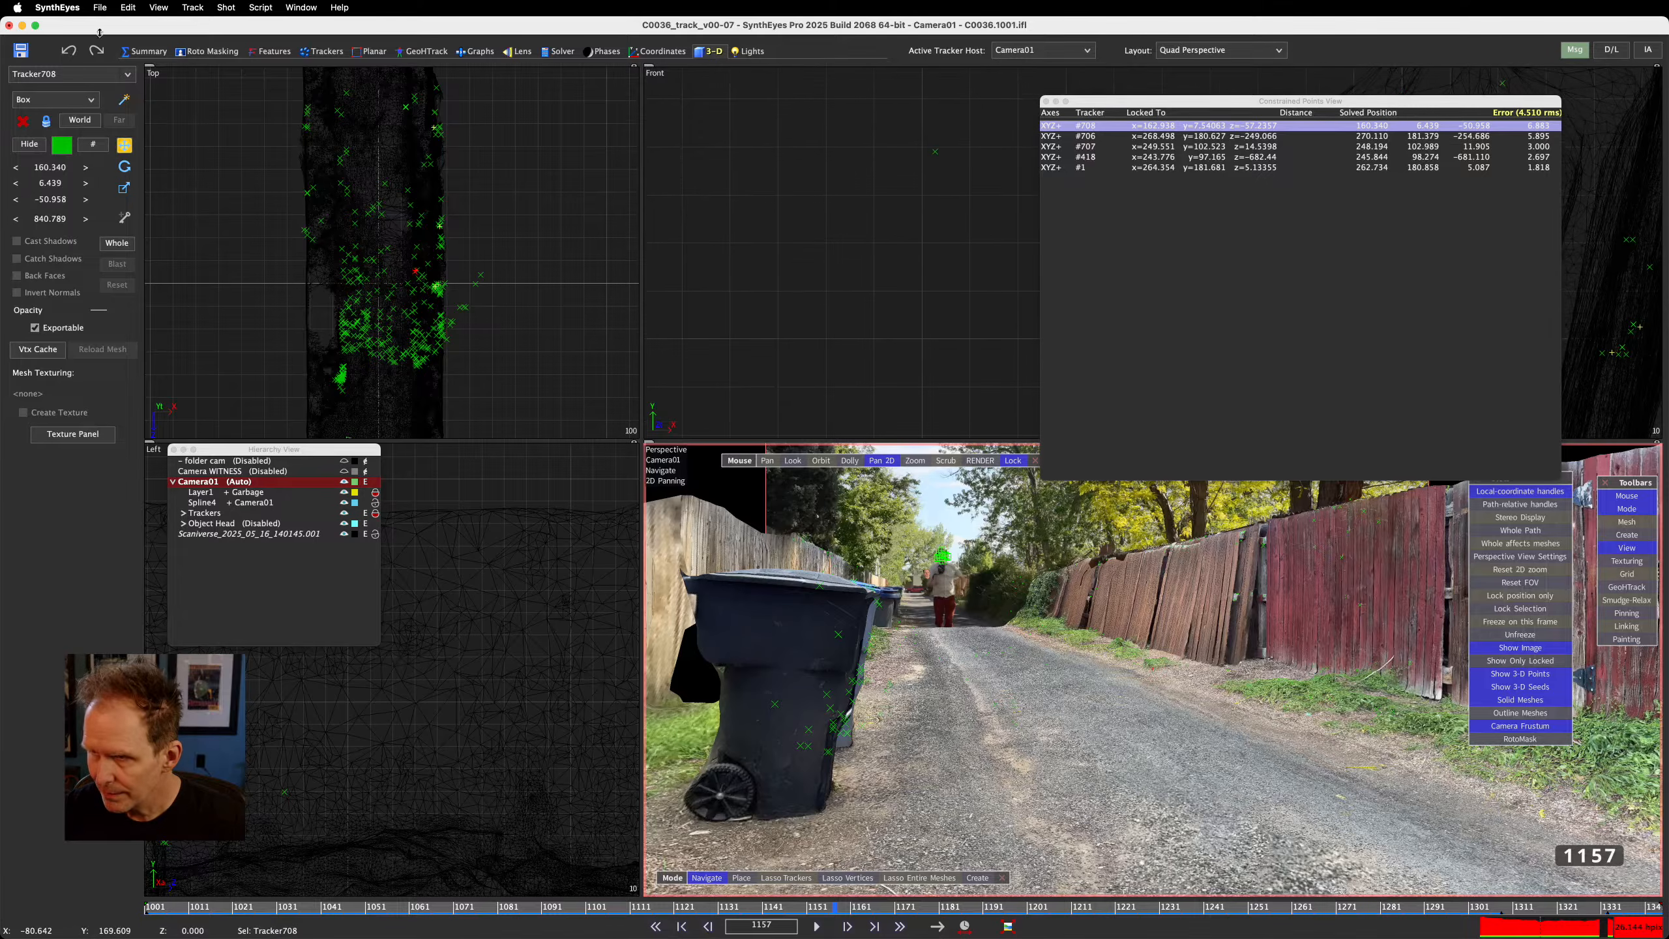
{"action": "scroll", "coordinate": [816, 238], "scroll_direction": "down", "scroll_amount": 6}
{"action": "scroll", "coordinate": [866, 339], "scroll_direction": "up", "scroll_amount": 2}
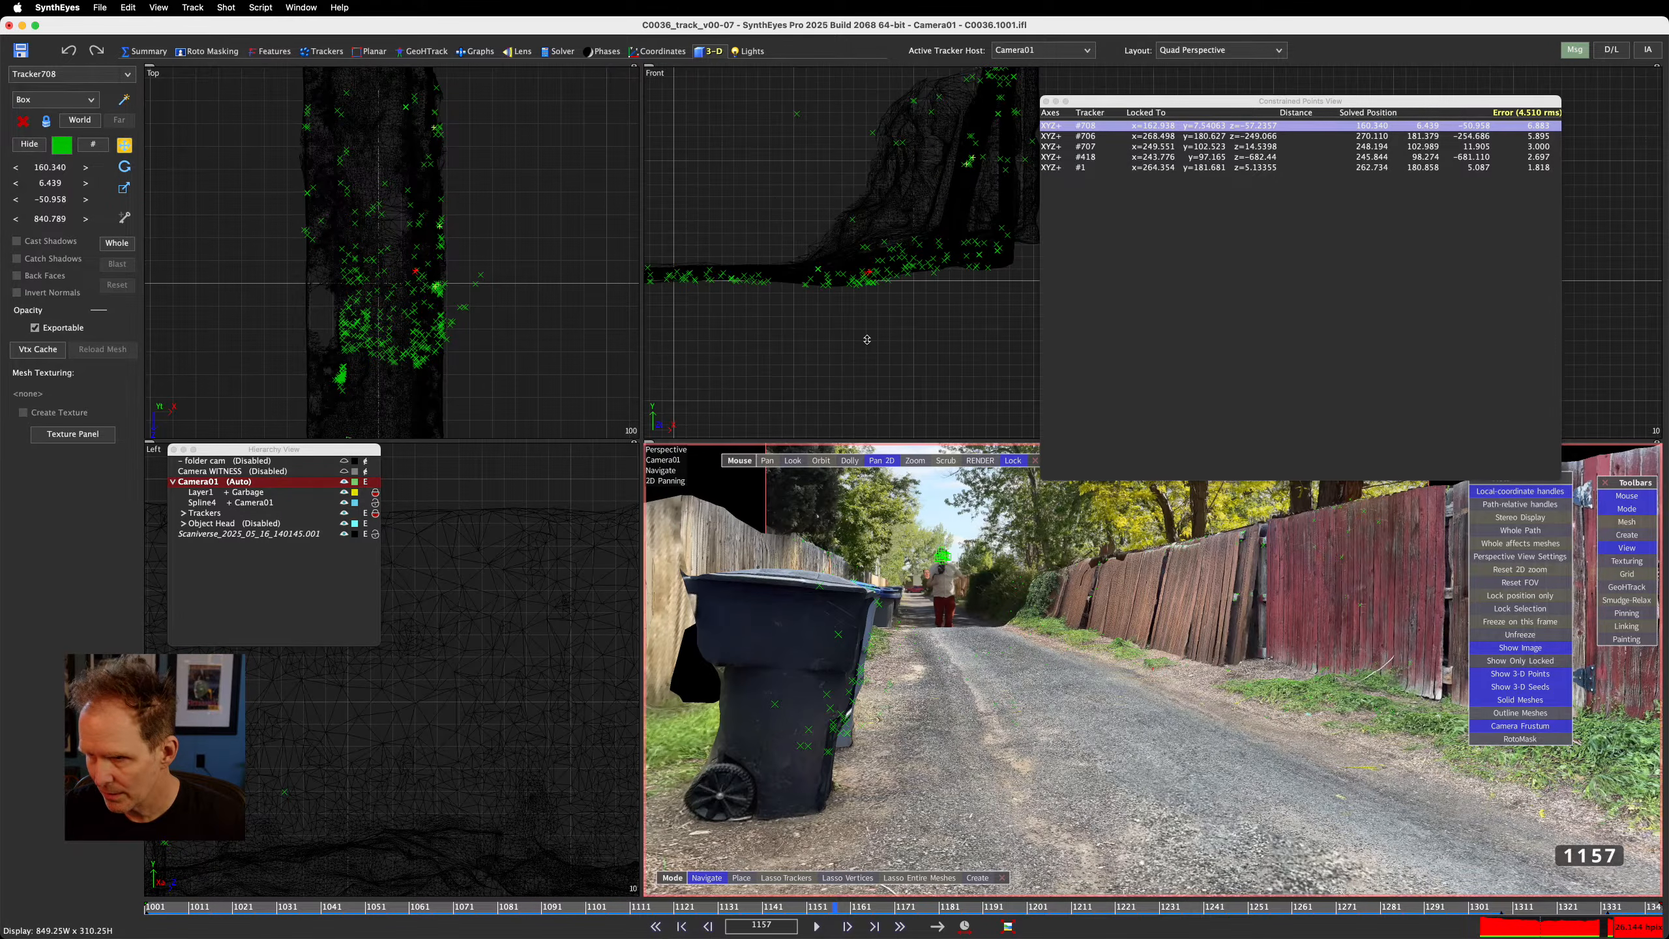
{"action": "scroll", "coordinate": [525, 705], "scroll_direction": "down", "scroll_amount": 6}
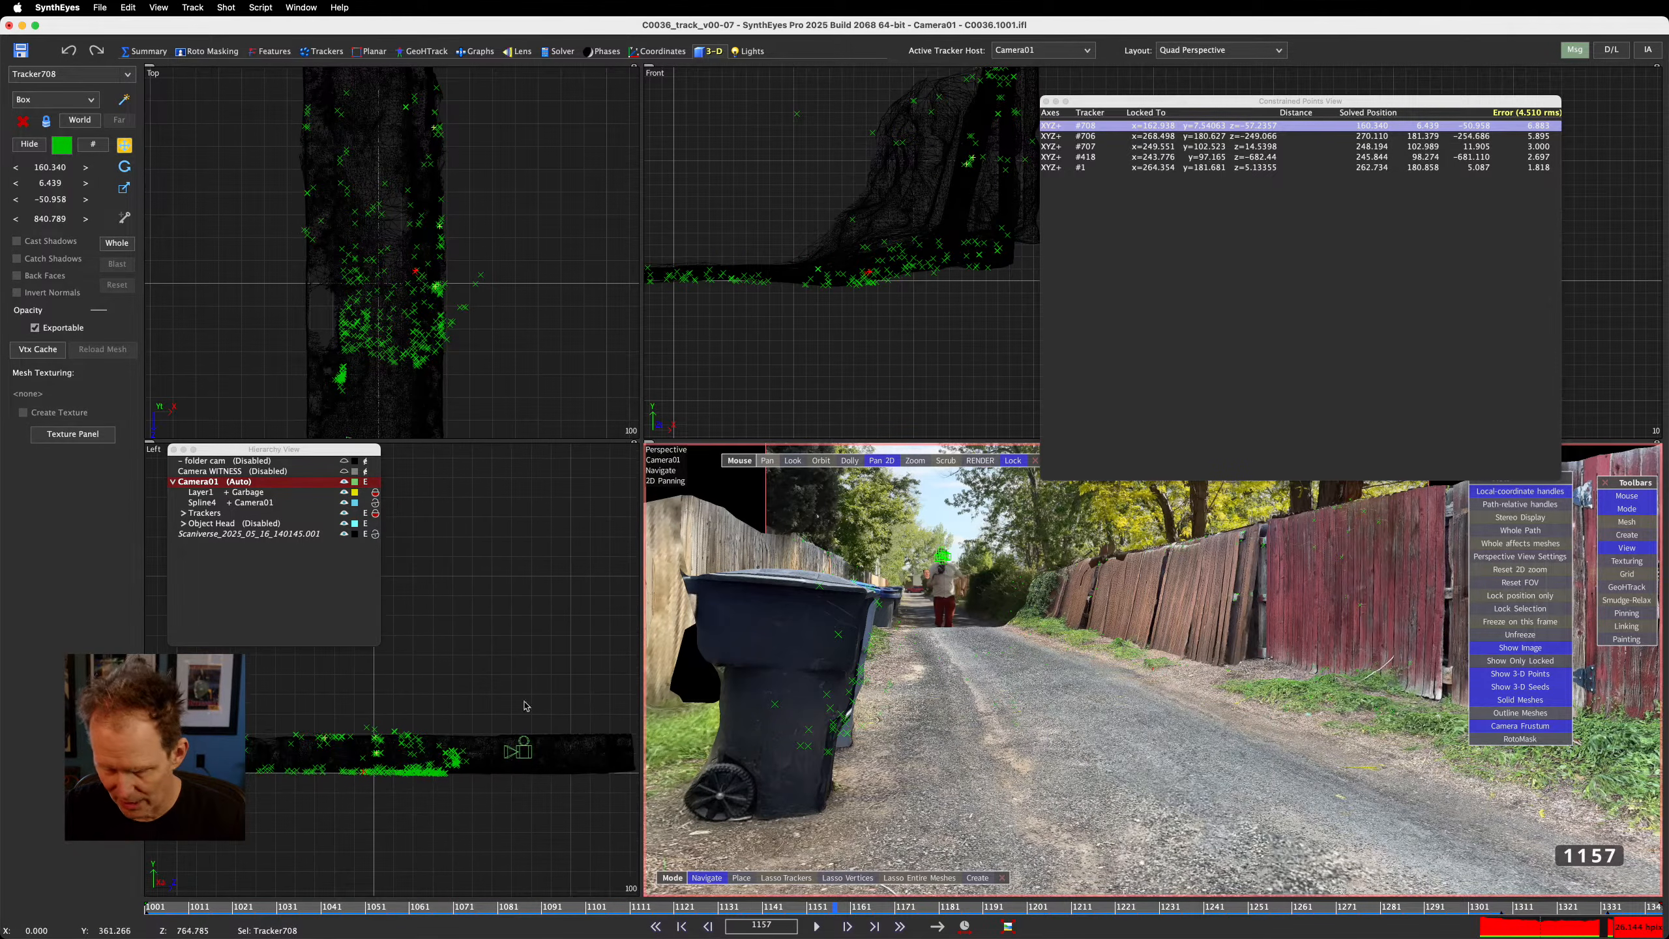
Select constrained tracker #706 and examine it close up against the fence top in the Perspective view
{"action": "left_click", "coordinate": [1045, 136]}
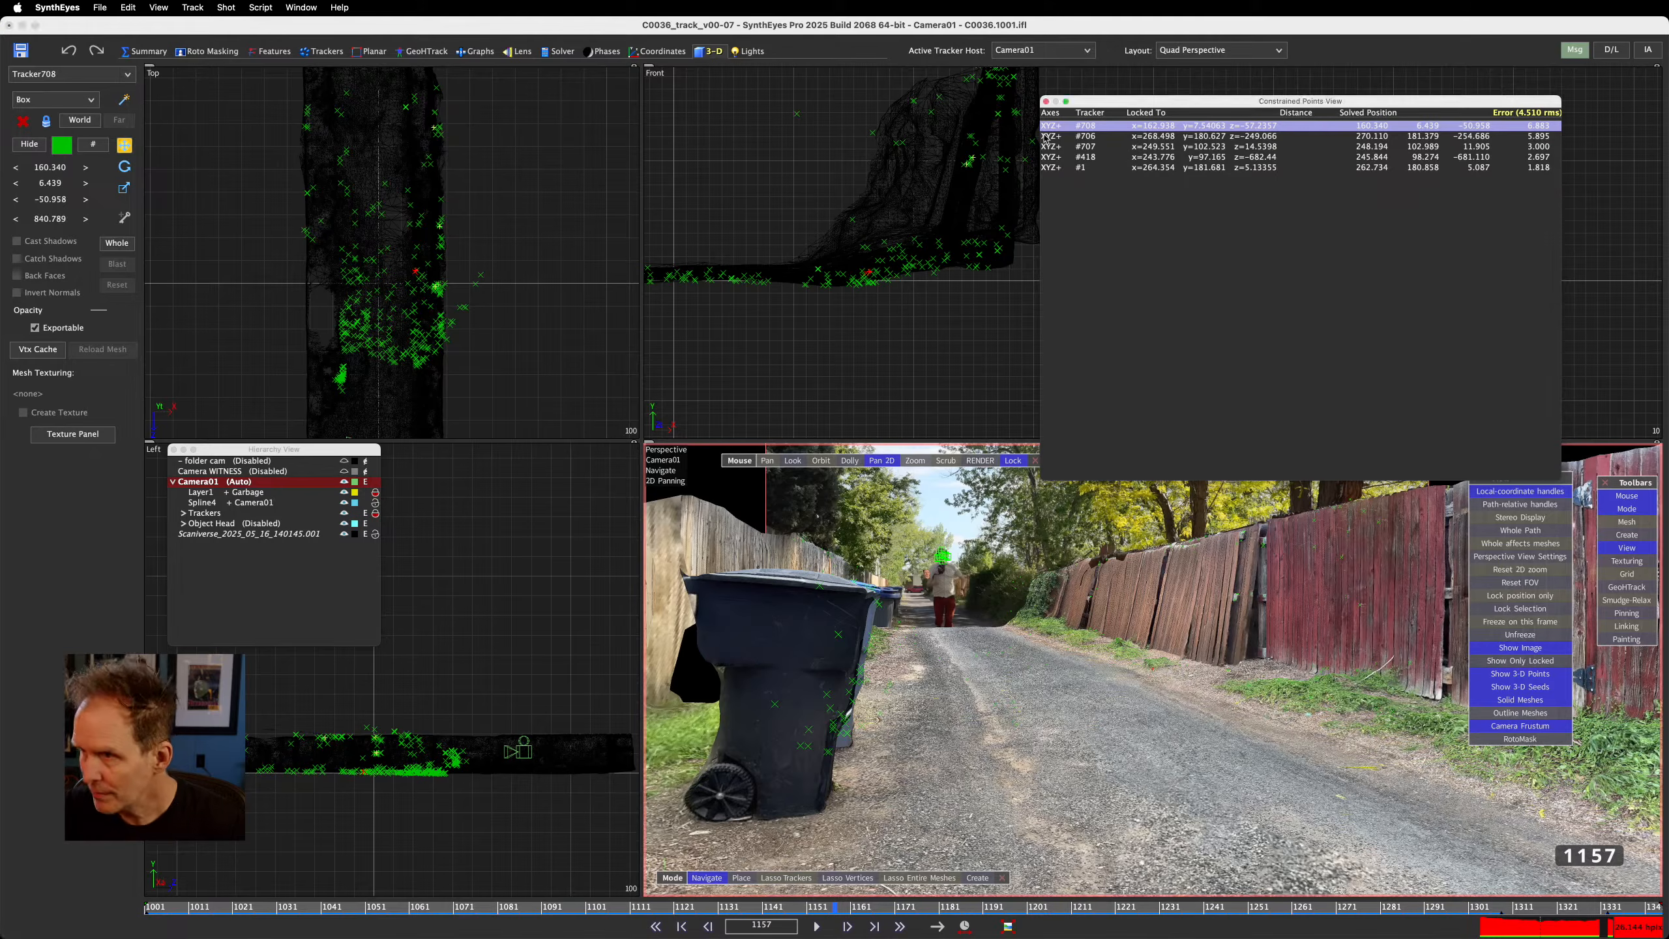
{"action": "left_click", "coordinate": [1074, 137]}
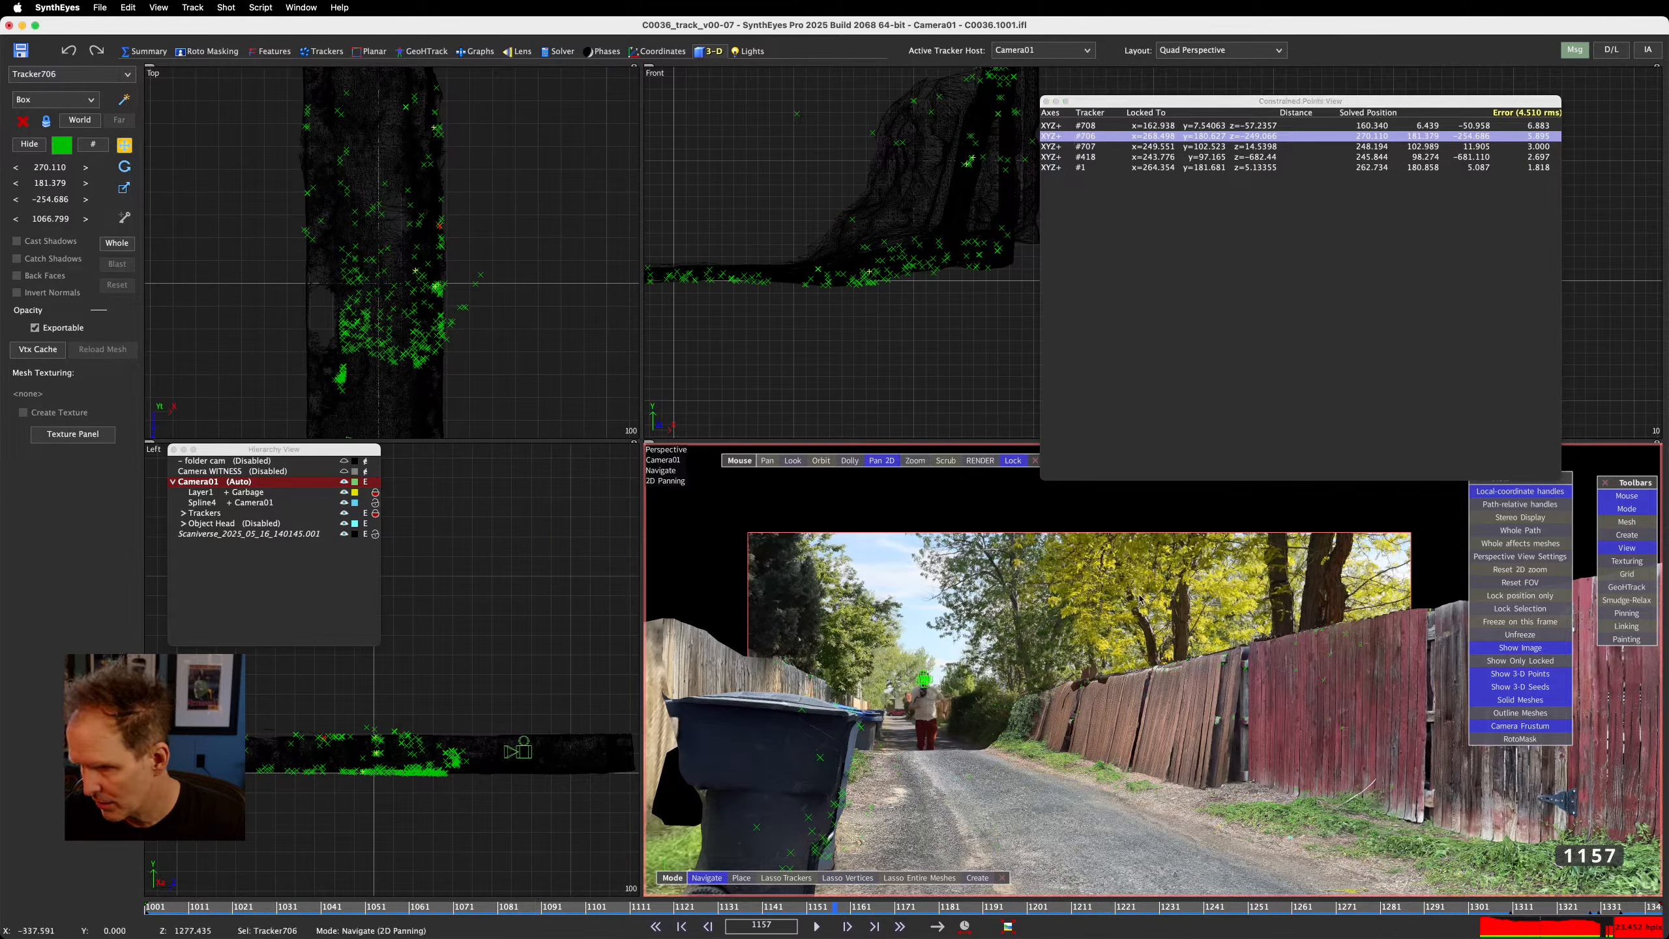
{"action": "scroll", "coordinate": [1153, 686], "scroll_direction": "up", "scroll_amount": 5}
{"action": "scroll", "coordinate": [1154, 685], "scroll_direction": "up", "scroll_amount": 3}
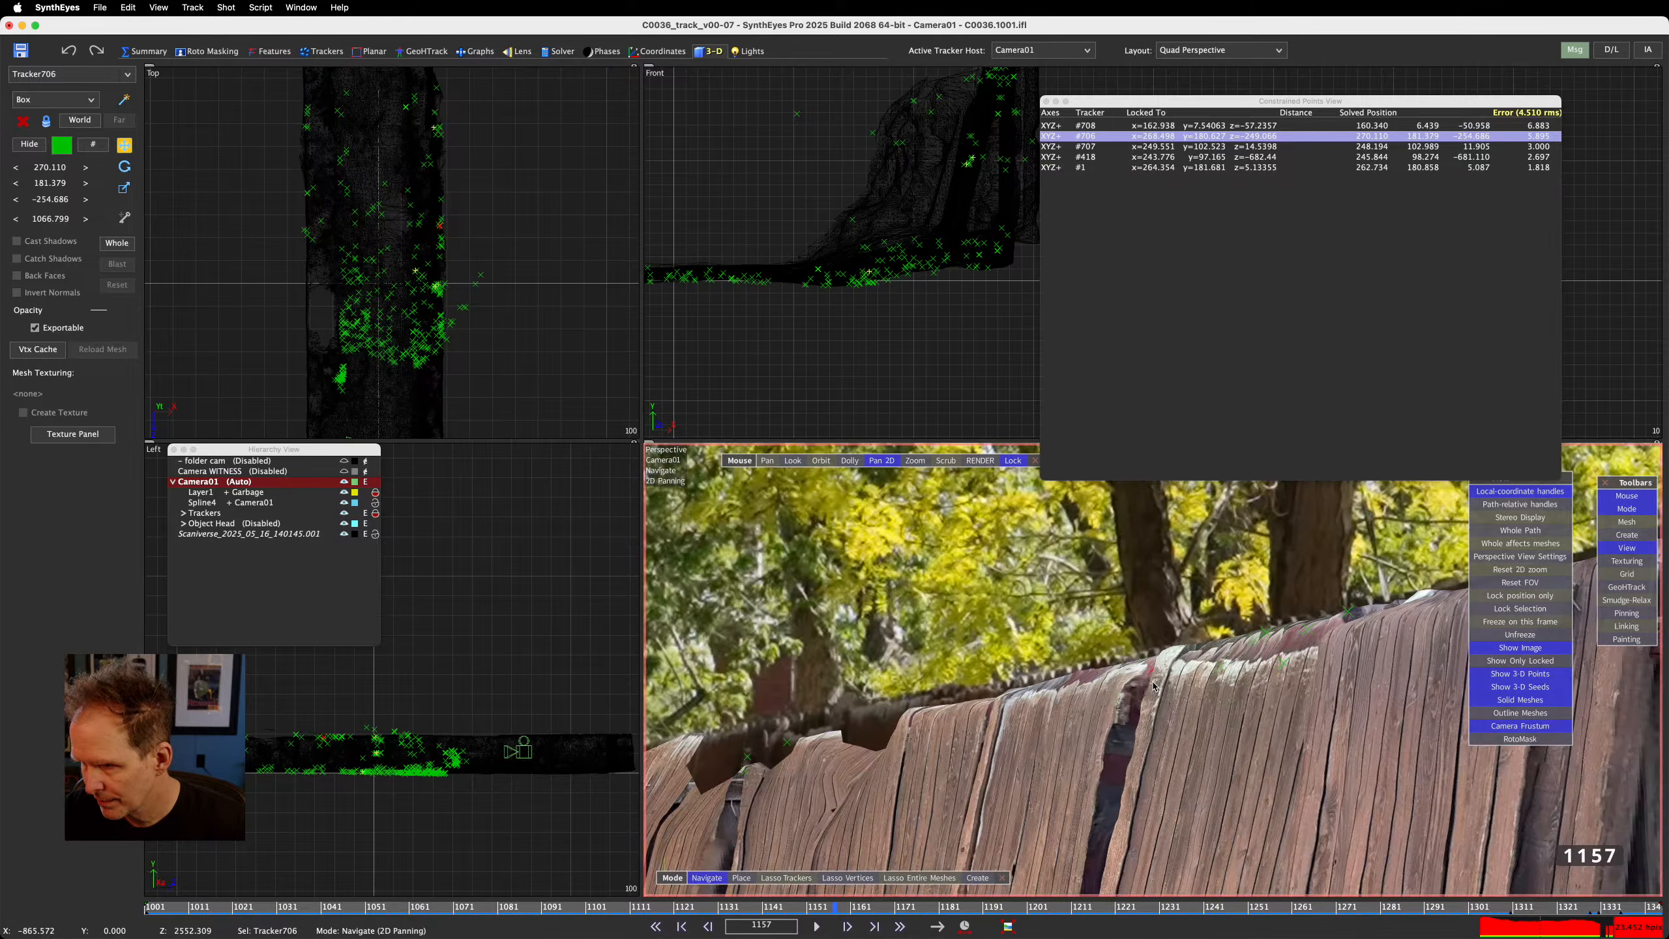
Examine constrained trackers #707, #418 and #1 in turn in a Quad layout with the camera image
{"action": "left_click", "coordinate": [322, 53]}
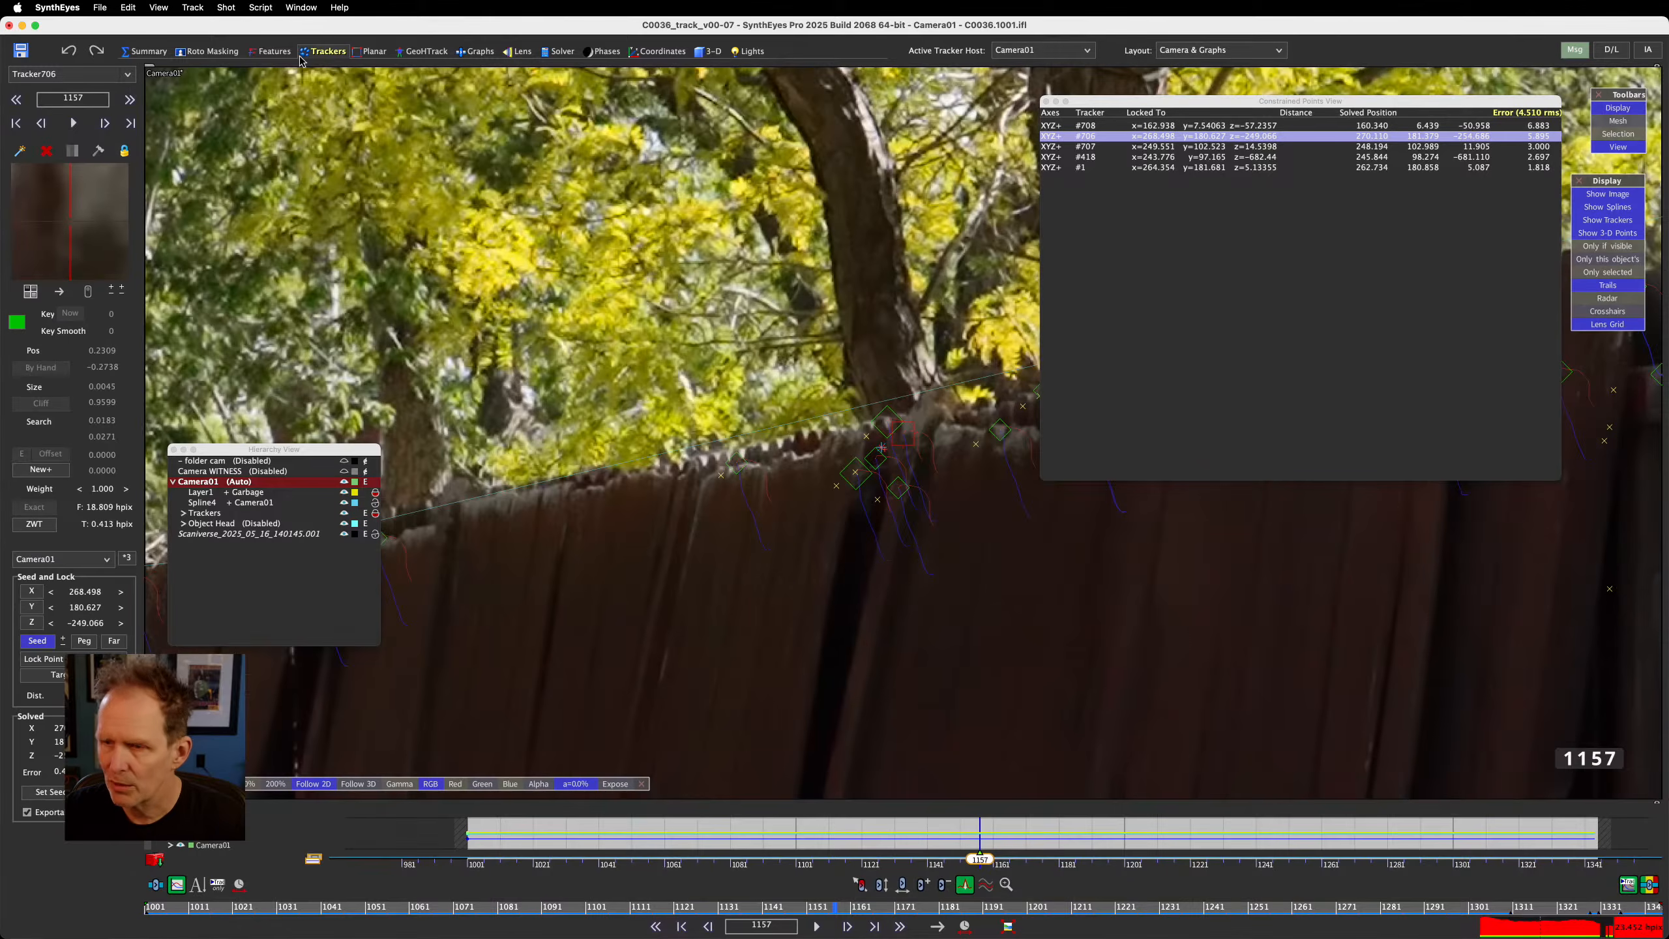
{"action": "left_click", "coordinate": [1222, 52]}
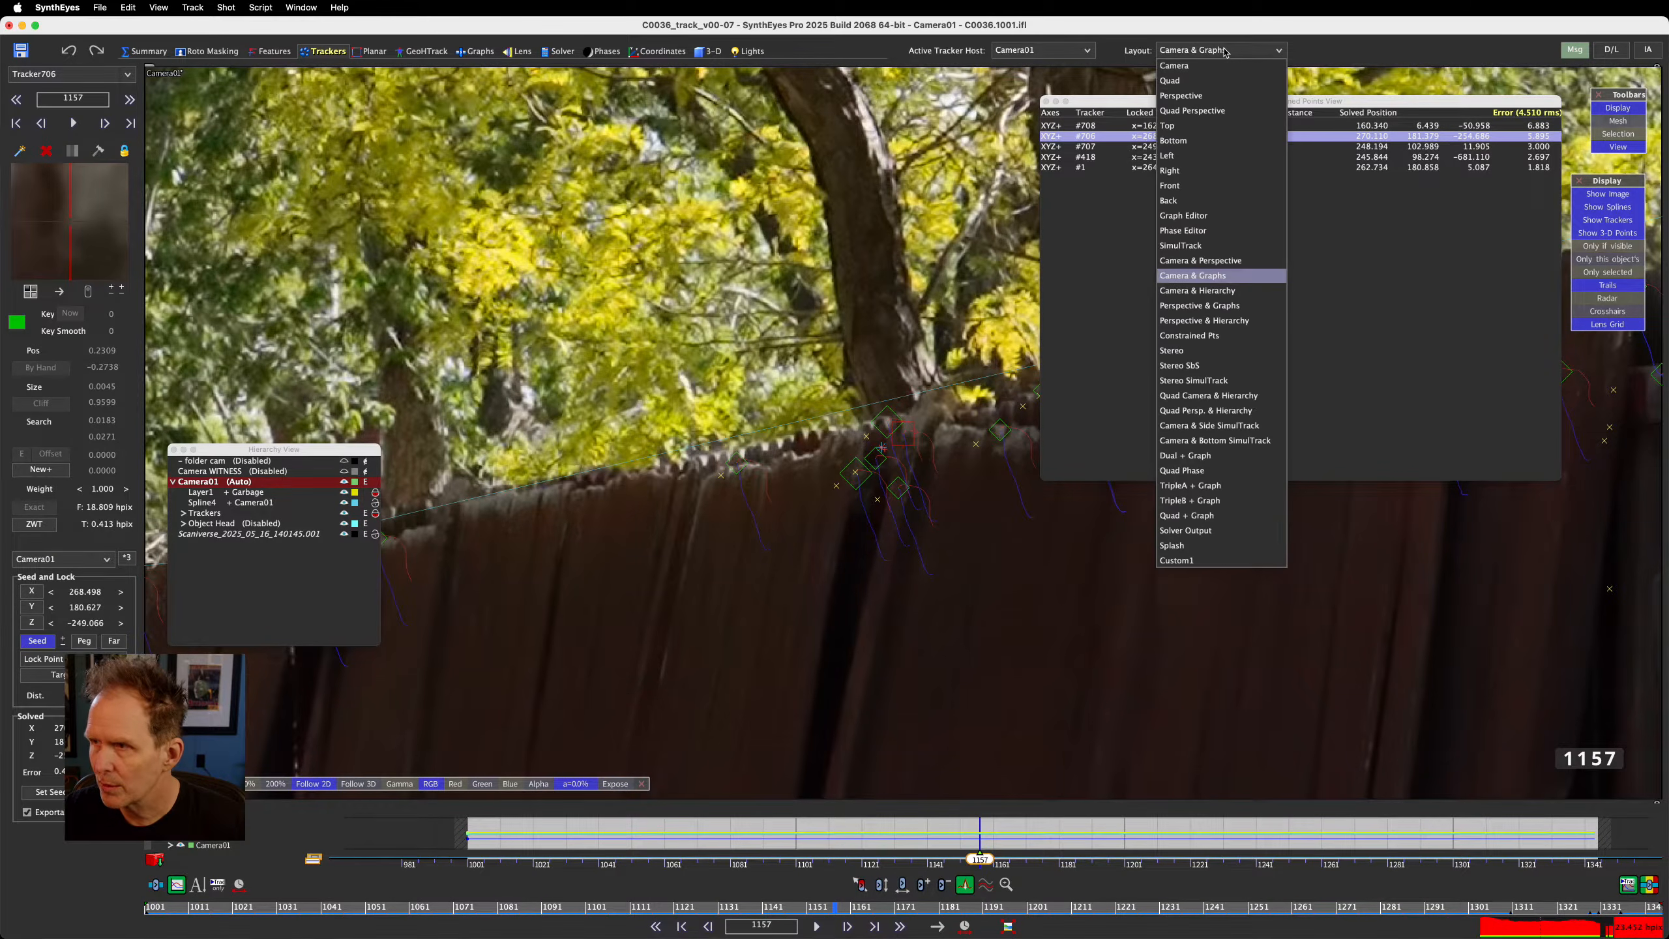
{"action": "left_click", "coordinate": [1232, 80]}
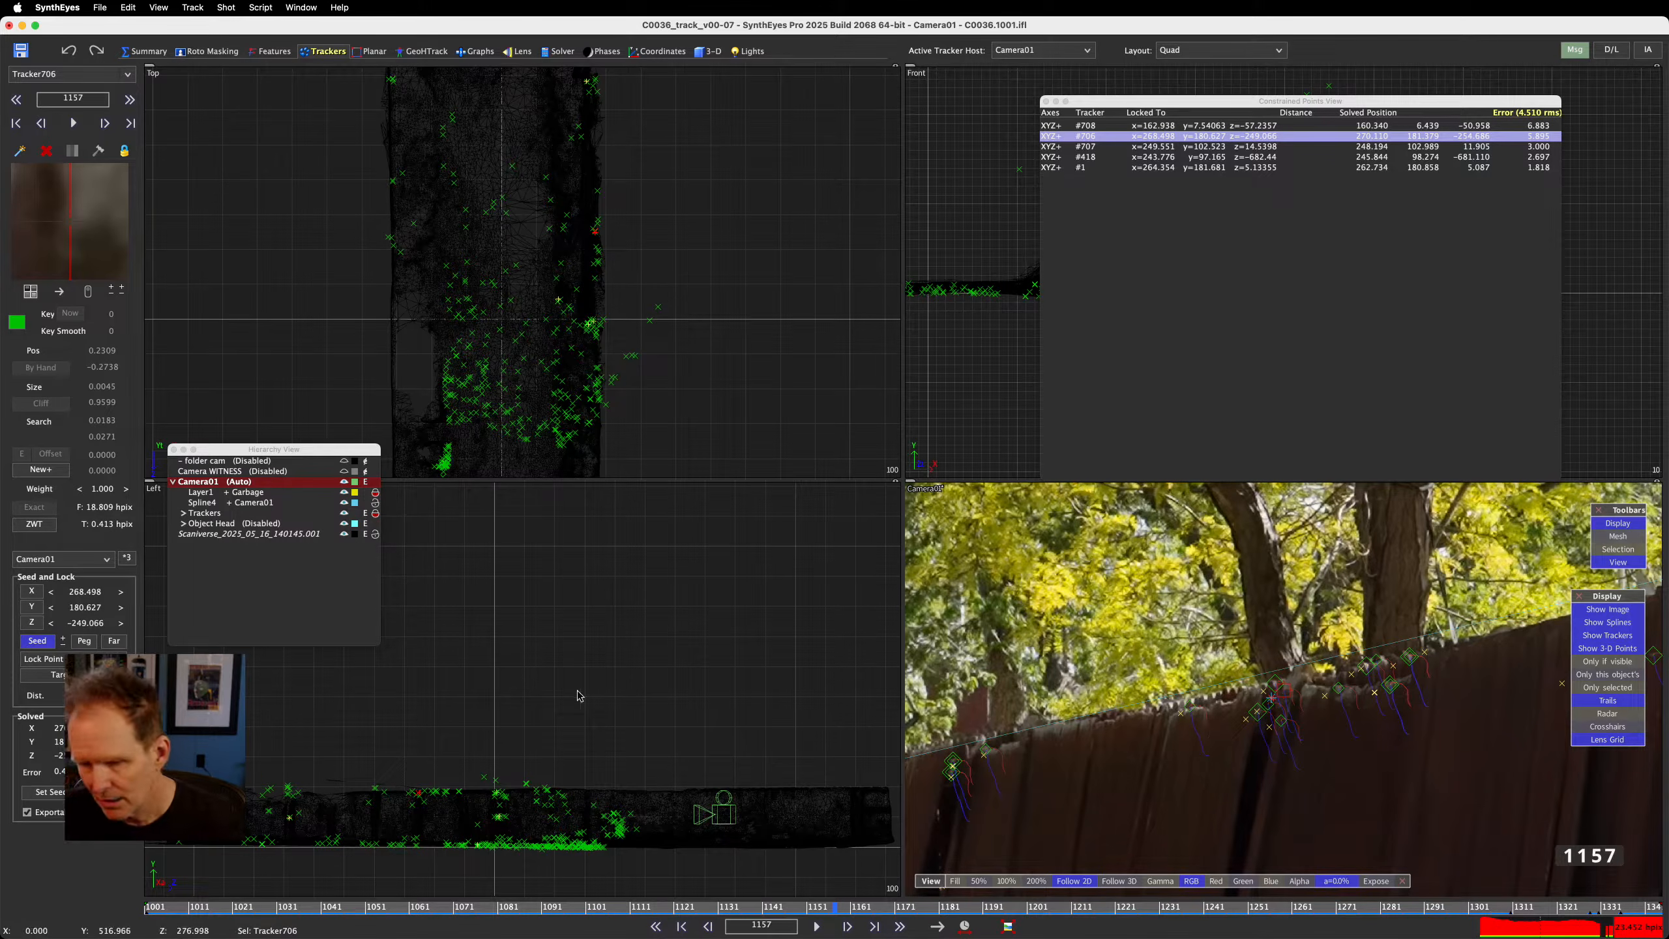
{"action": "left_click", "coordinate": [1109, 146]}
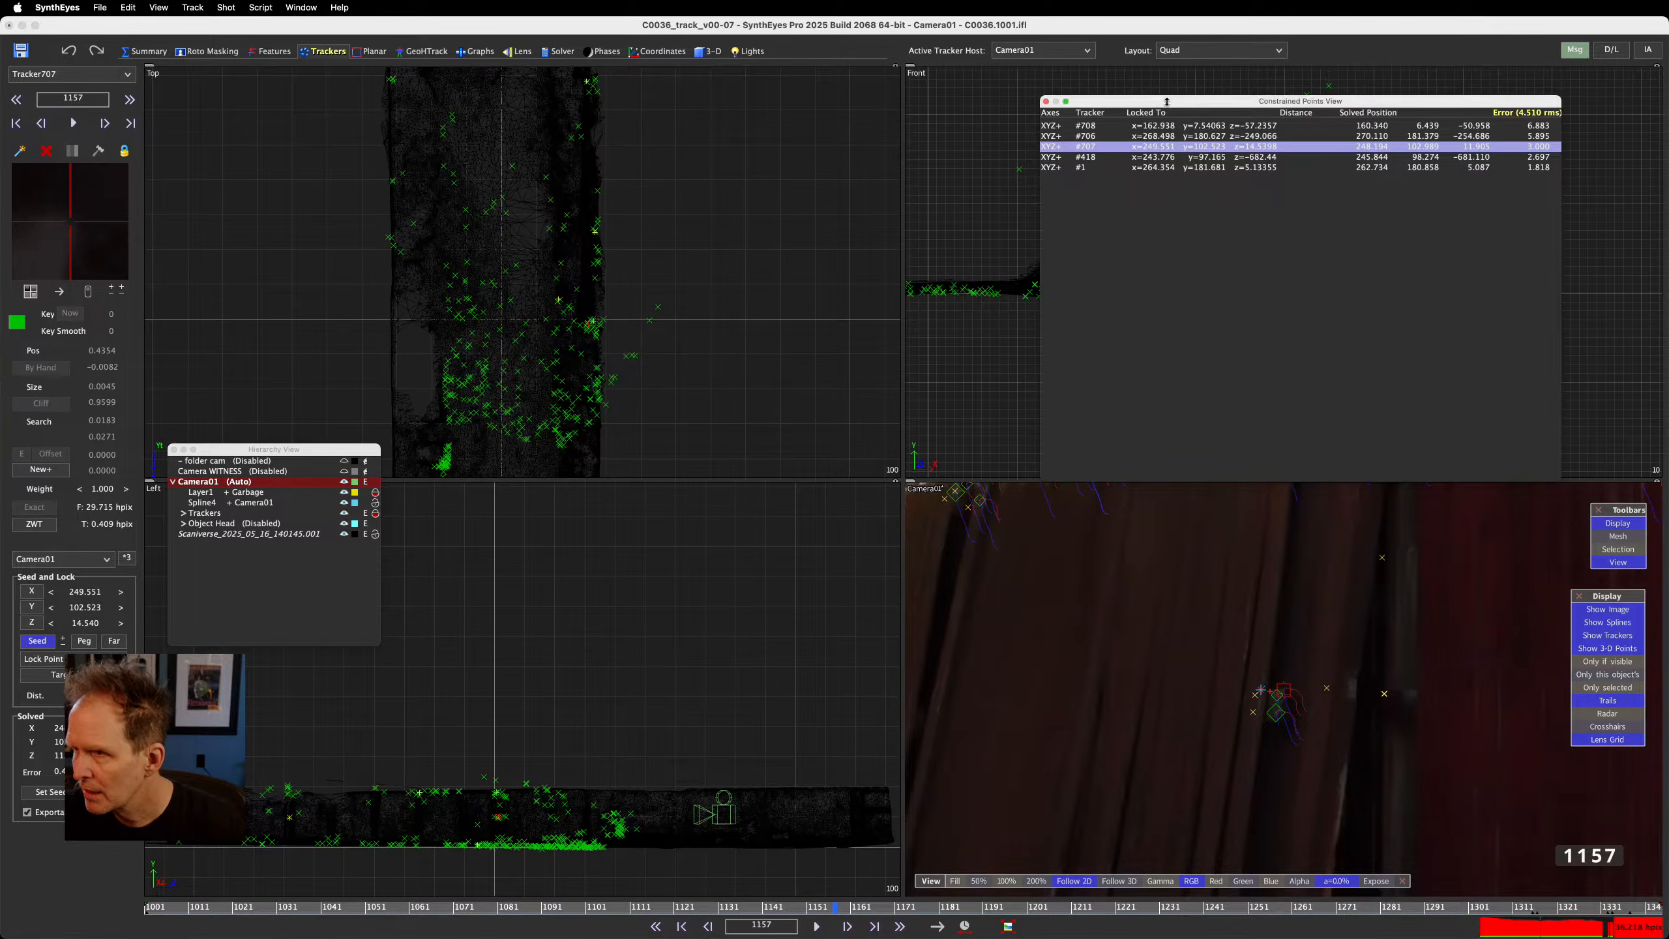
{"action": "left_click_drag", "start_coordinate": [1167, 102], "coordinate": [1132, 96]}
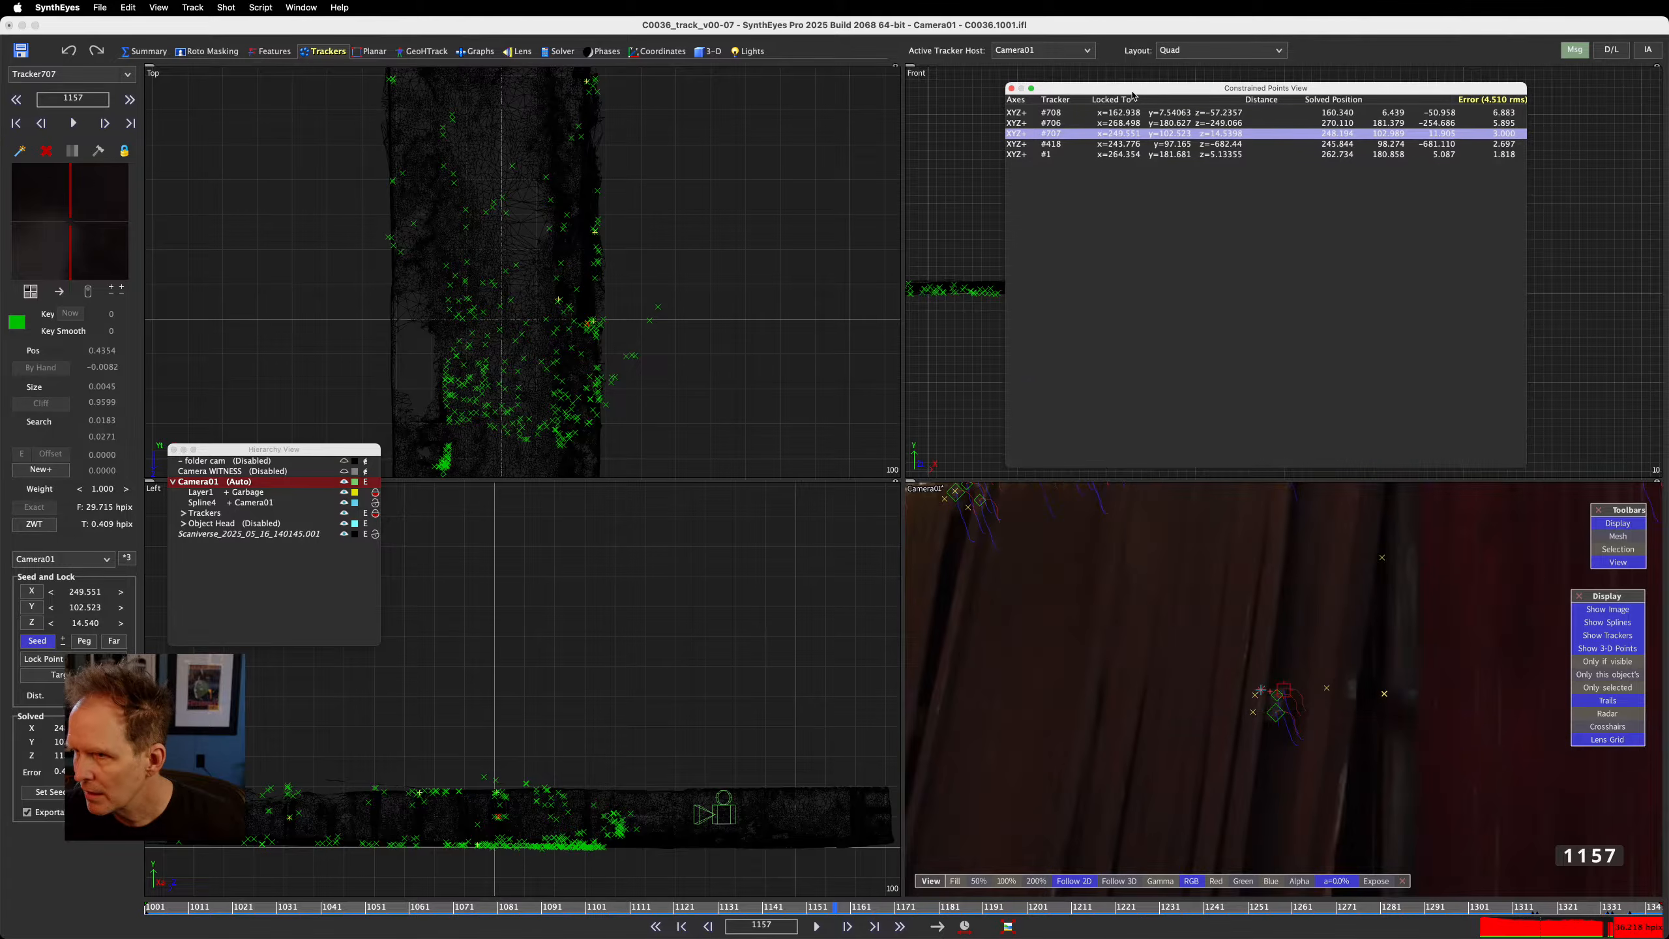
{"action": "left_click", "coordinate": [1052, 144]}
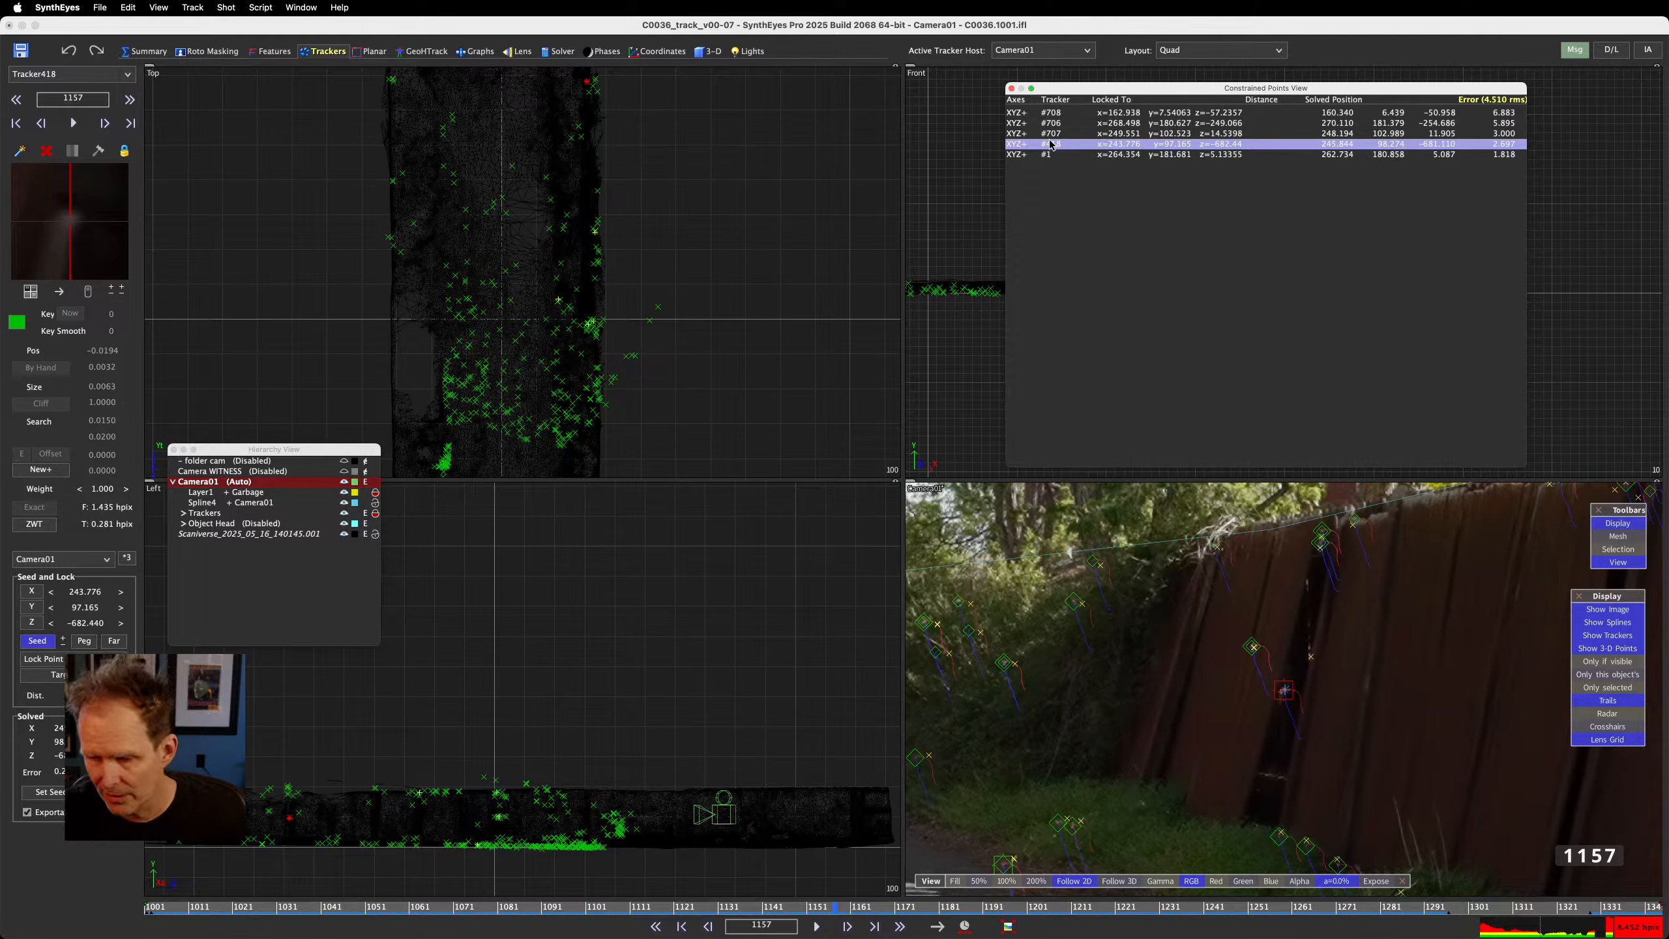
{"action": "left_click", "coordinate": [1116, 155]}
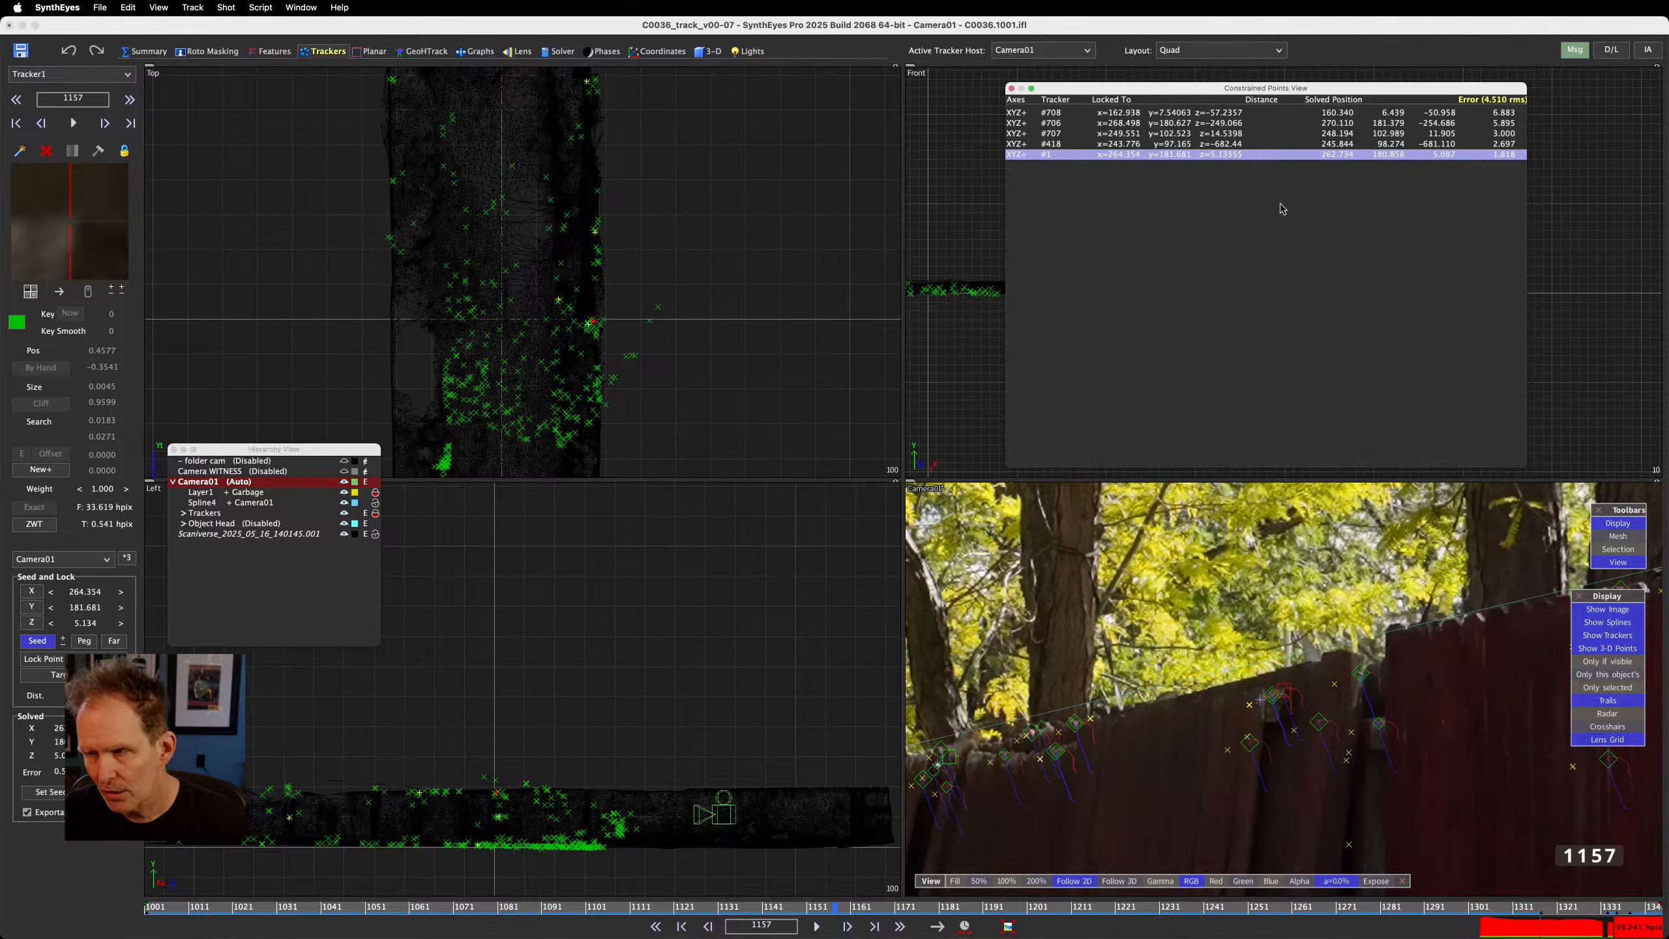
Enable the Constrain option in the solver settings for Camera01
{"action": "left_click", "coordinate": [560, 52]}
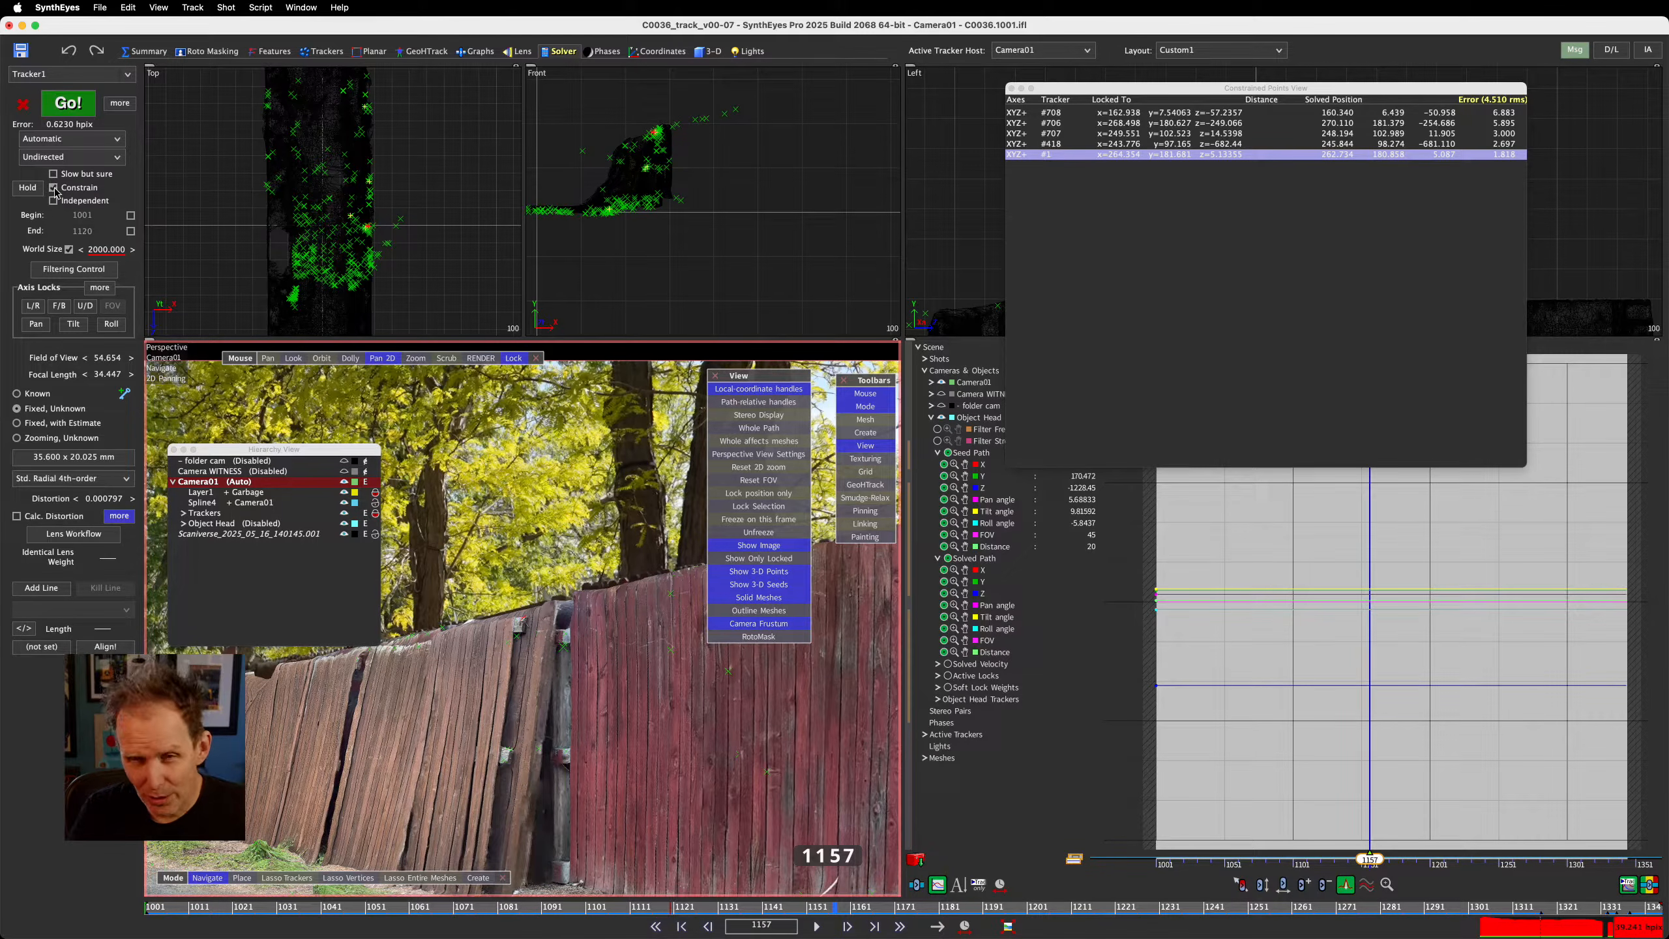
{"action": "left_click", "coordinate": [53, 188]}
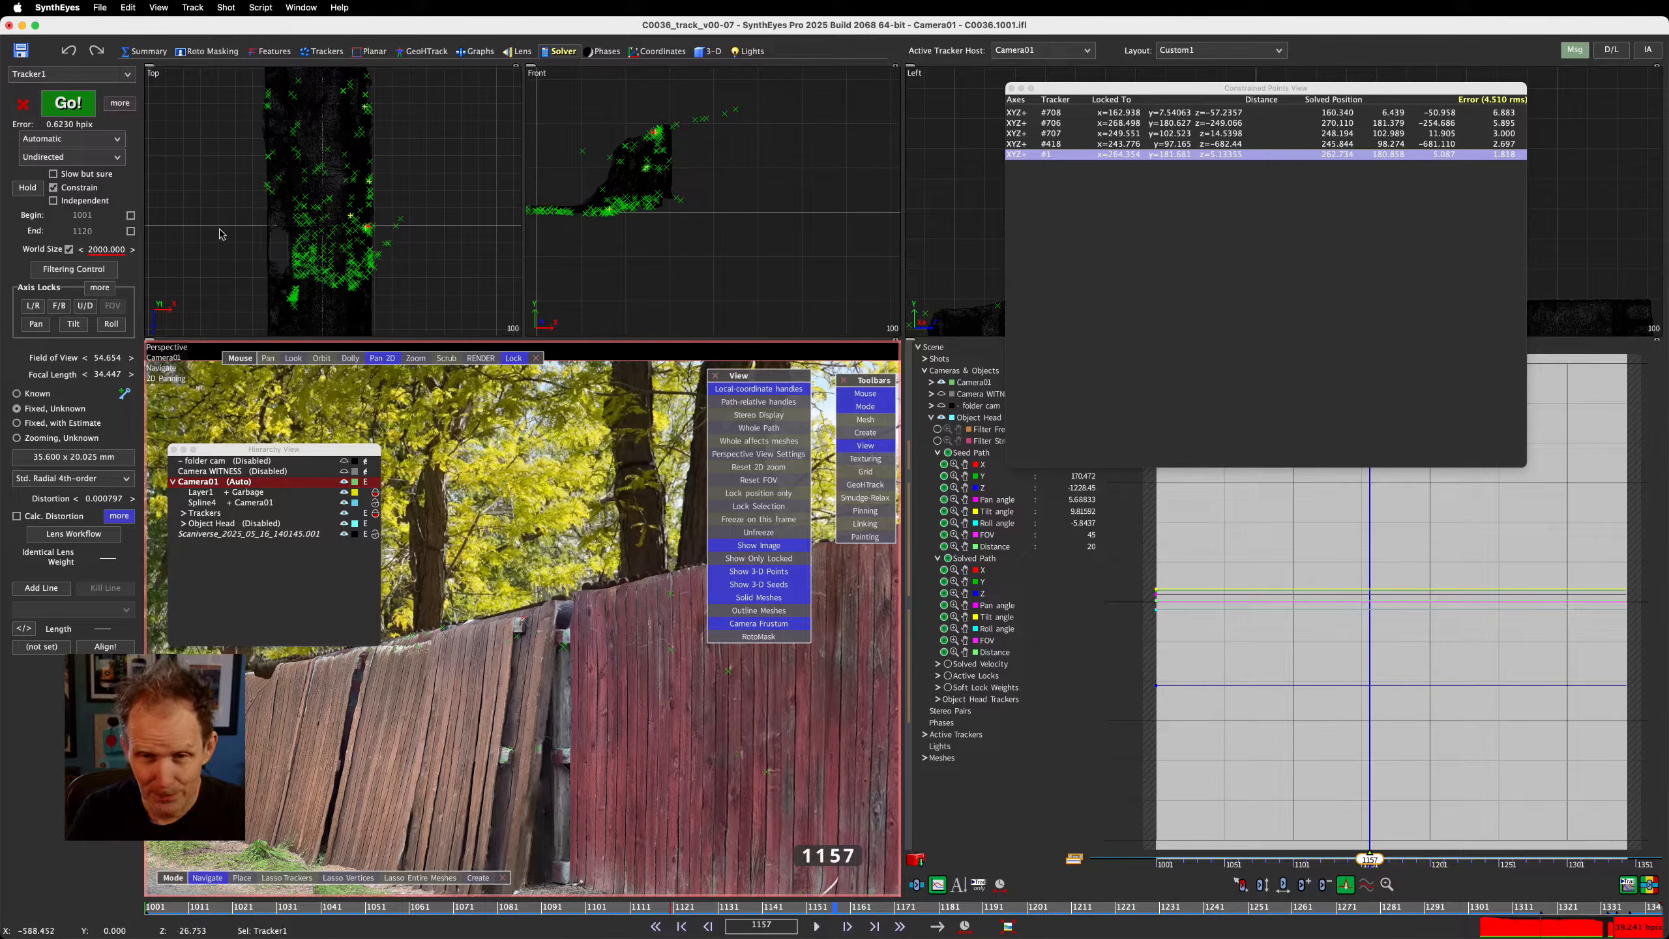
Try a constrained Automatic solve of Camera01, stop it during optimization and discard the result
{"action": "left_click", "coordinate": [68, 103]}
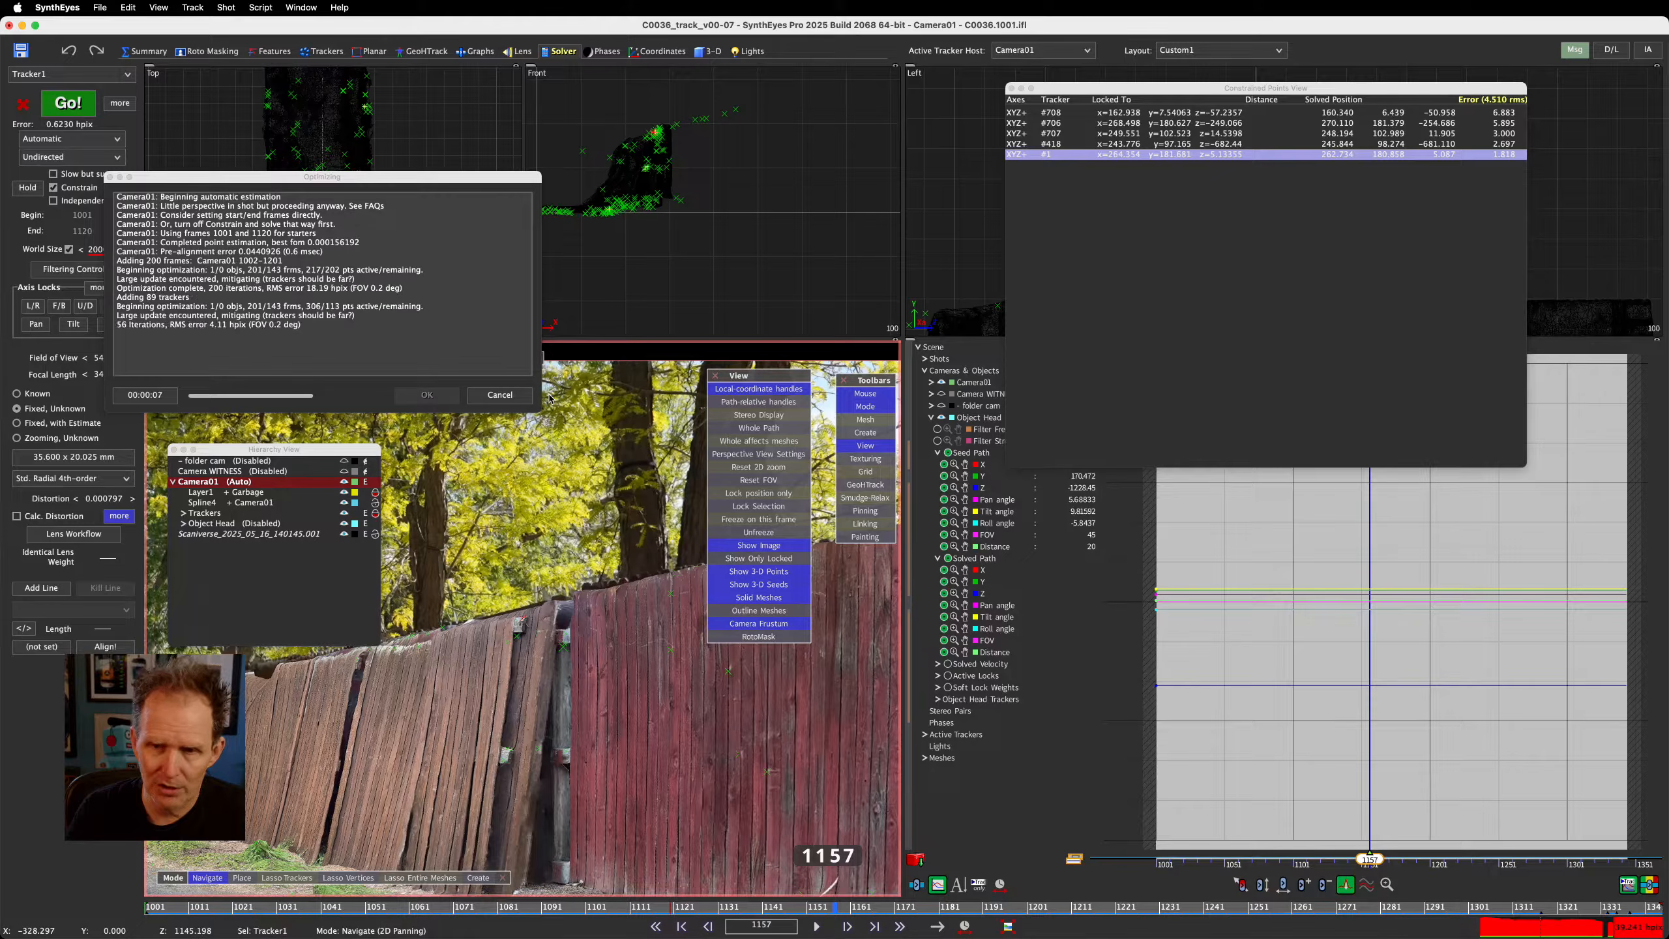
{"action": "left_click", "coordinate": [496, 394]}
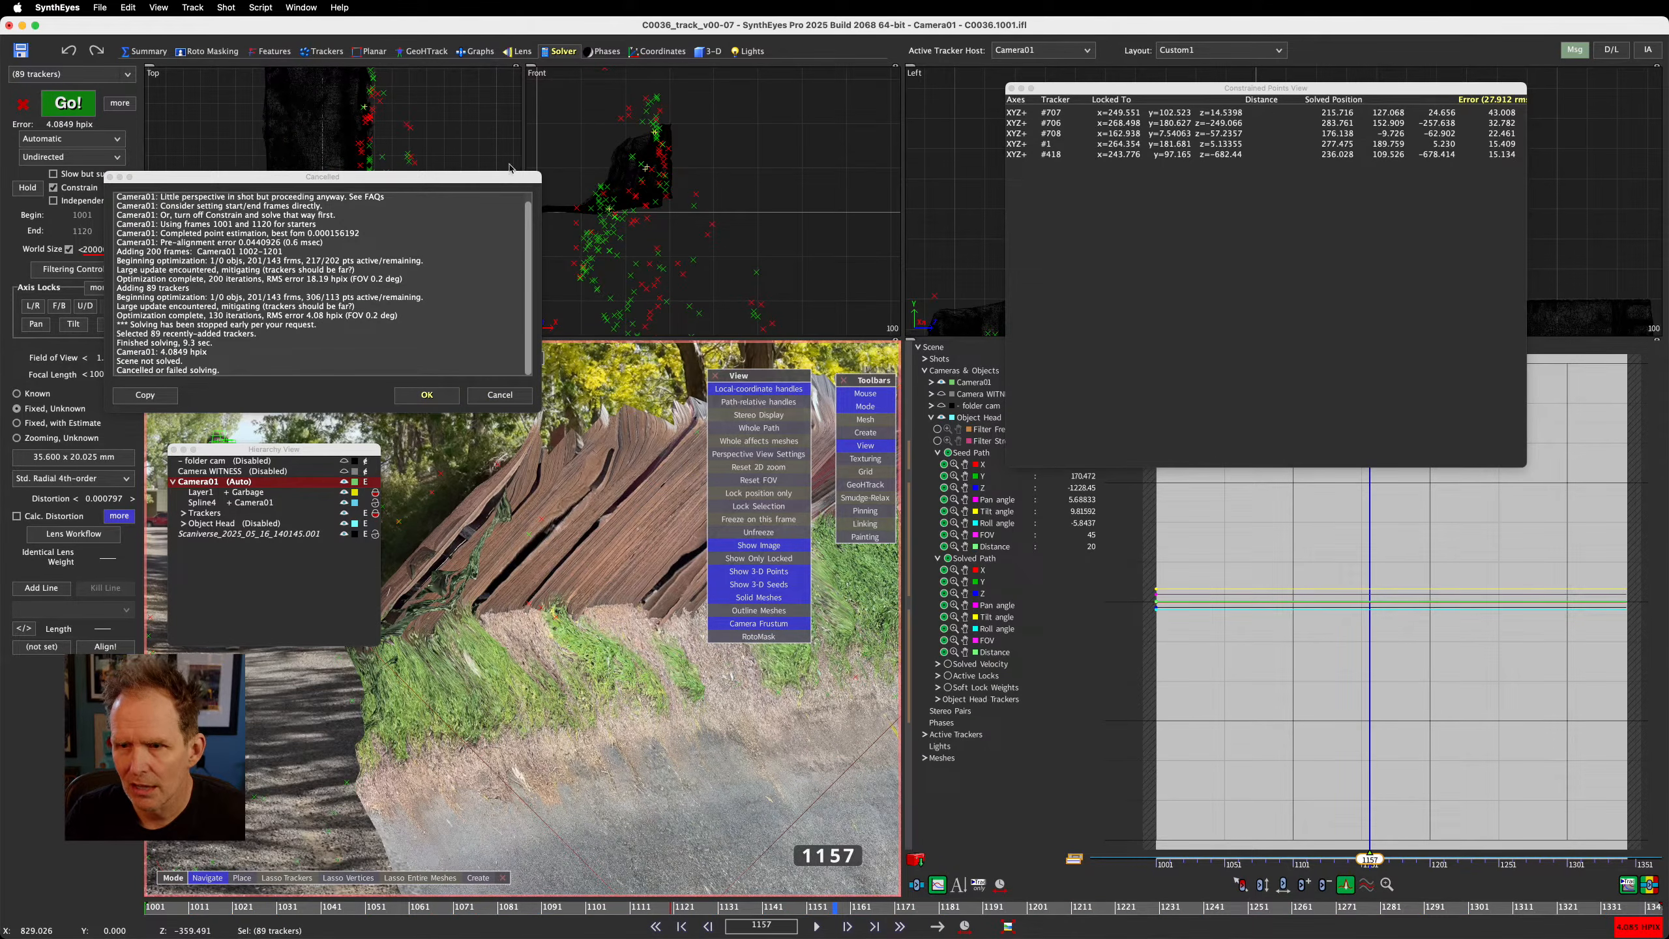
{"action": "left_click", "coordinate": [497, 395]}
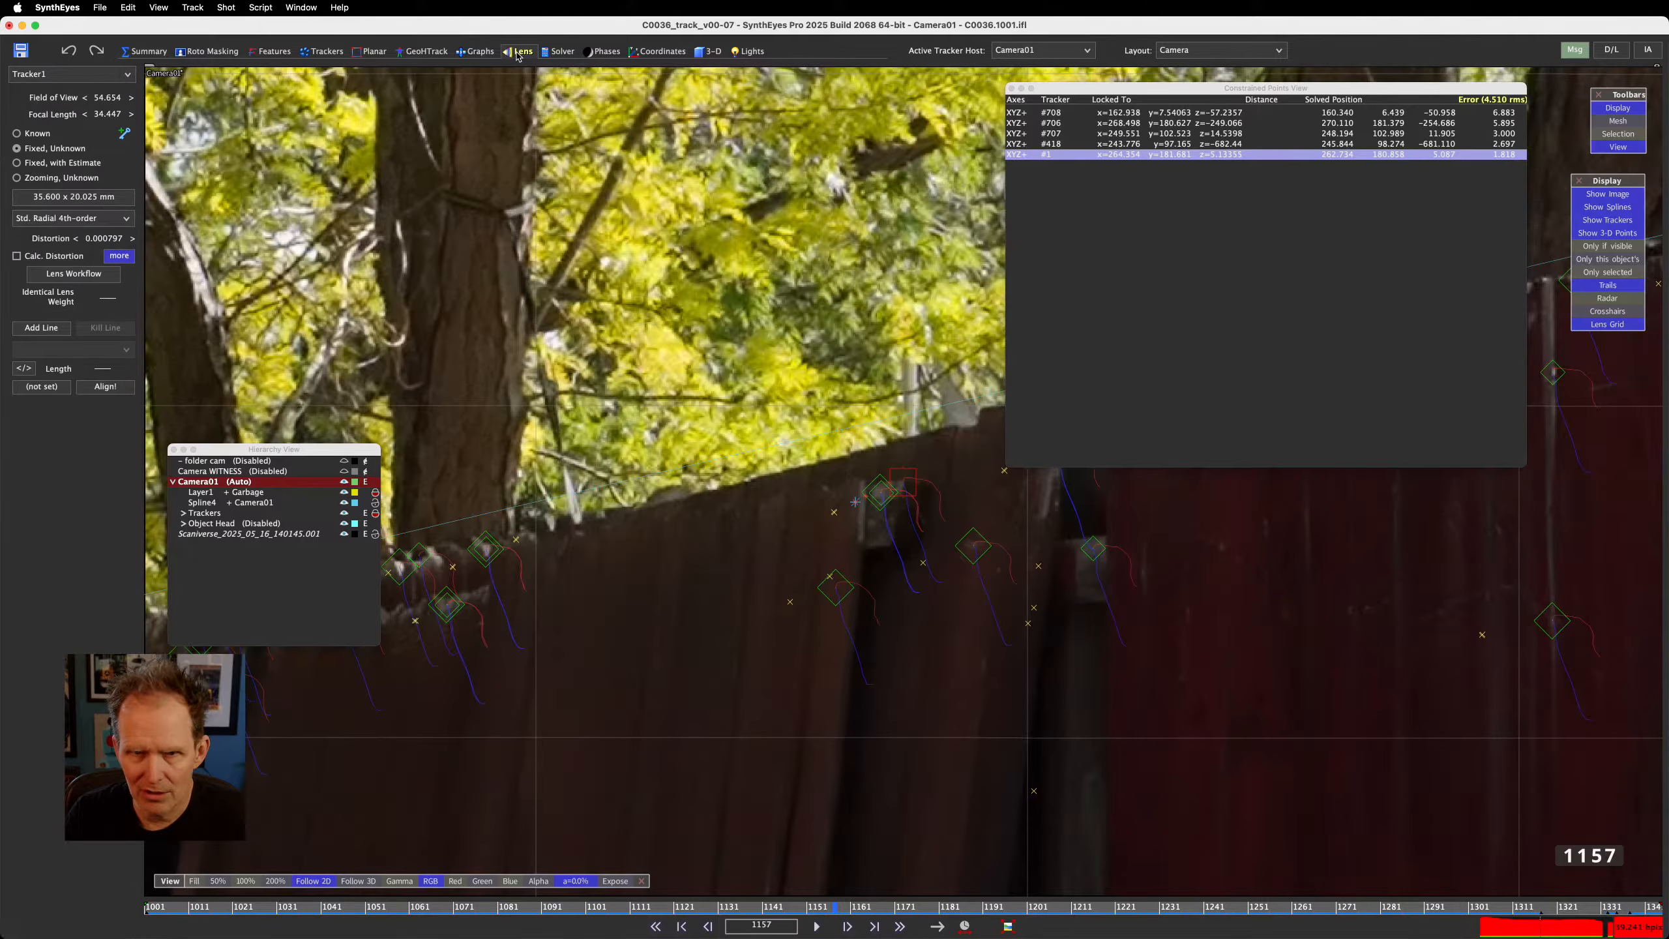
Set C2 and the fourth coefficient in the Std. Radial 4th-order lens distortion controls to Calculate
{"action": "left_click", "coordinate": [518, 53]}
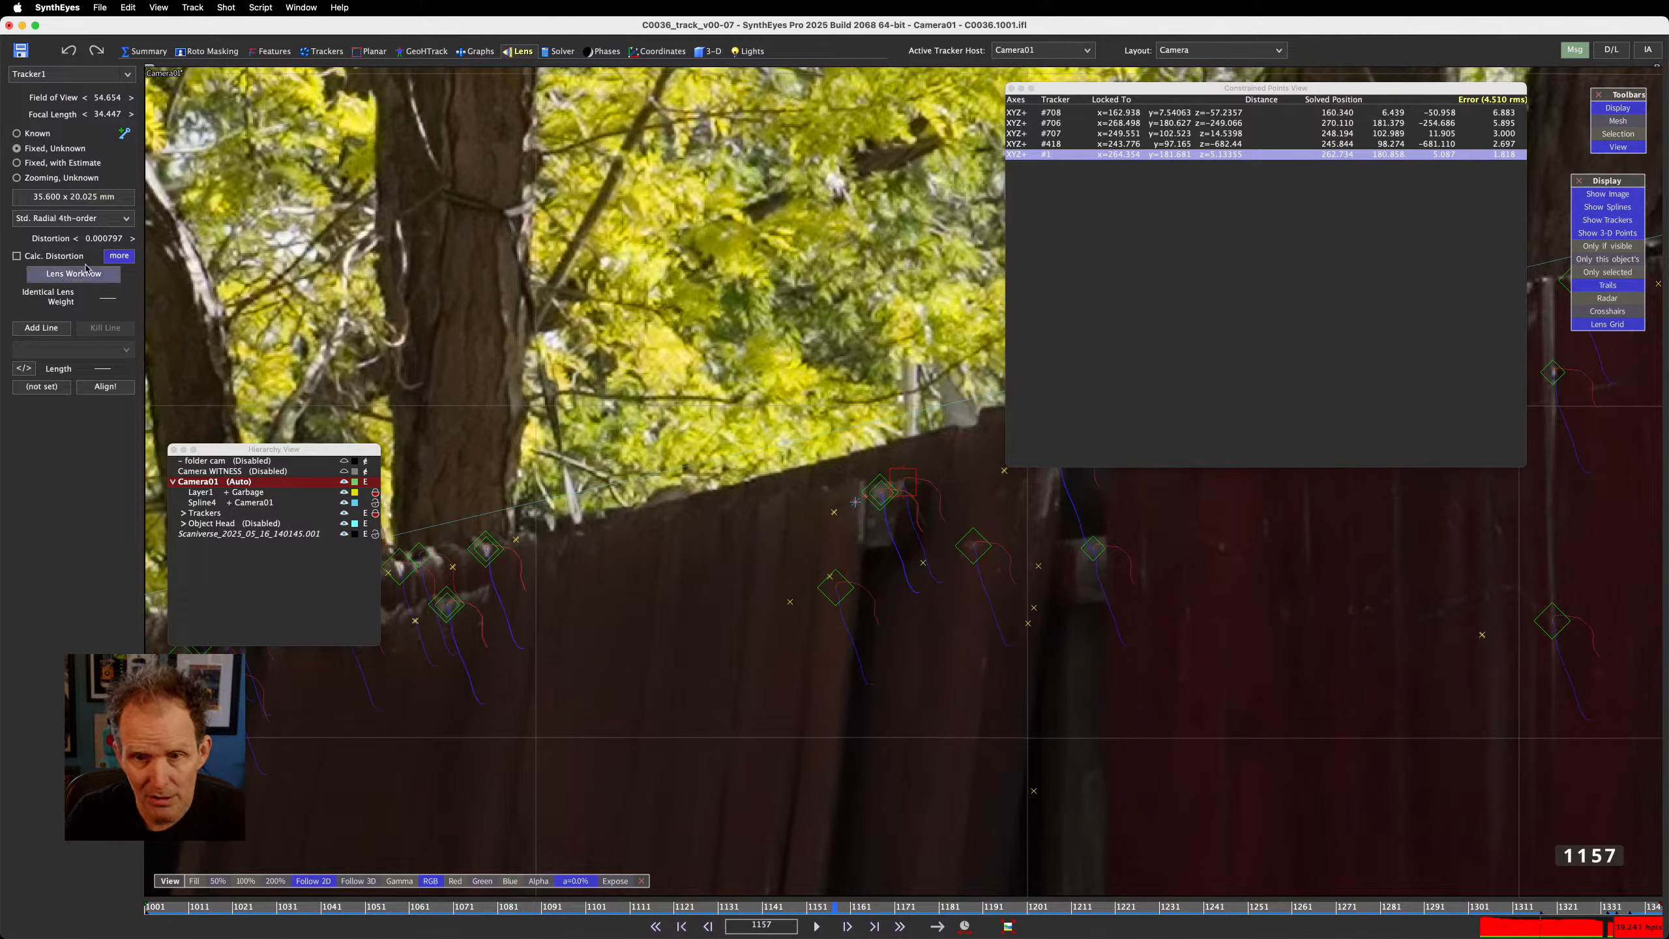
{"action": "left_click", "coordinate": [121, 256]}
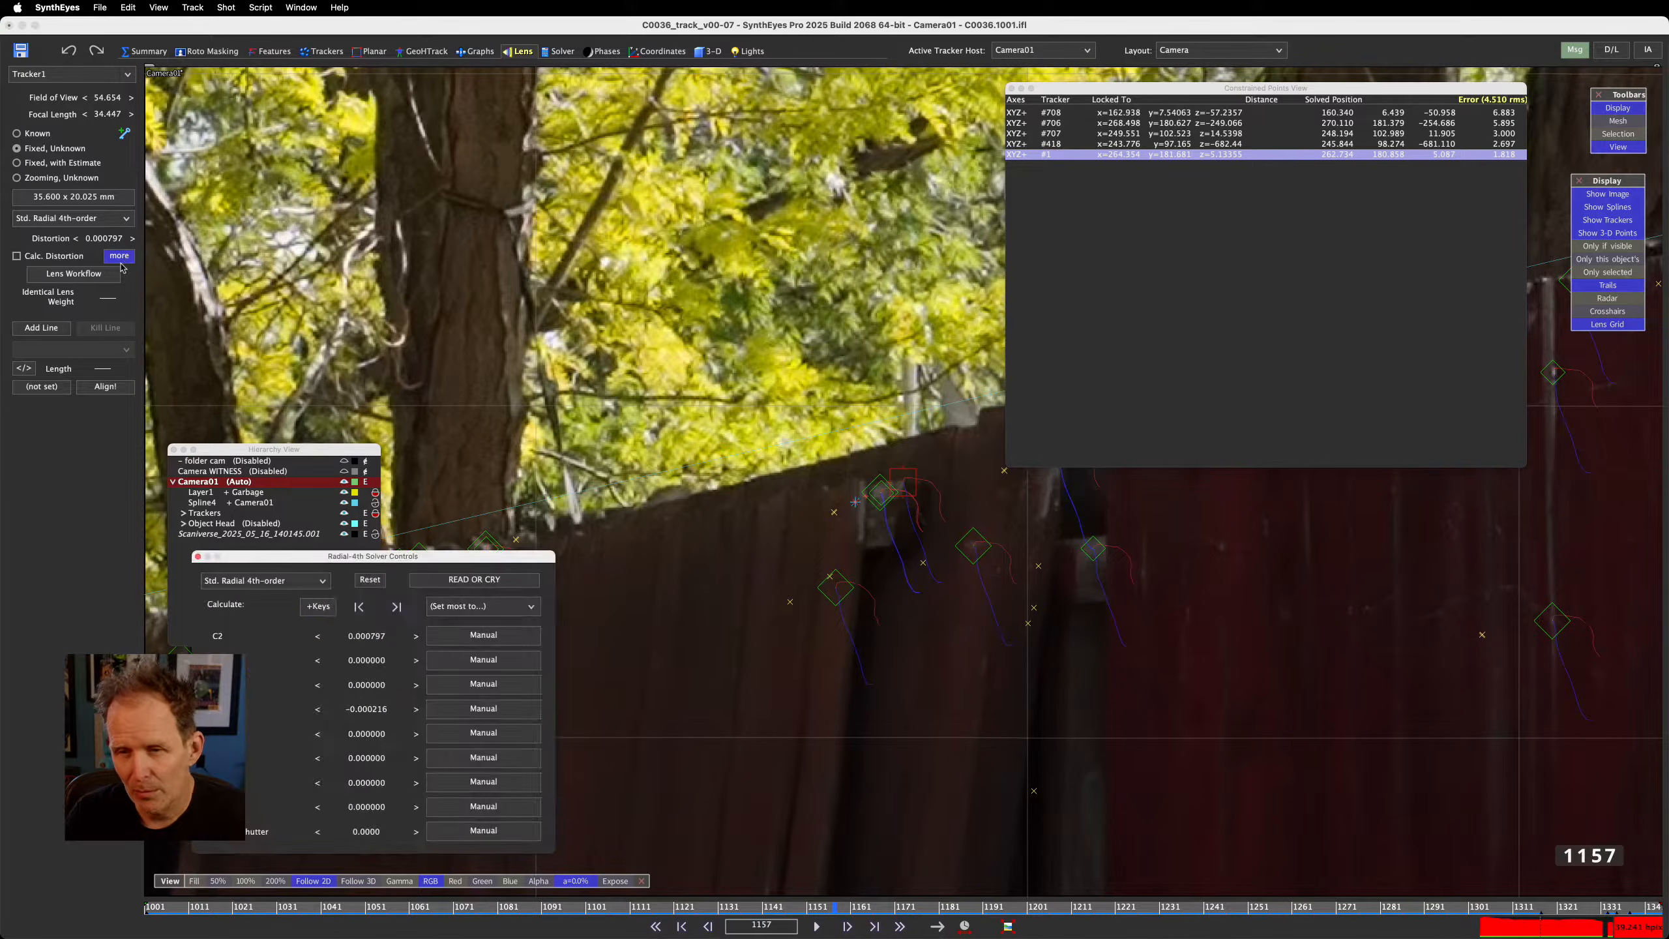
{"action": "left_click", "coordinate": [502, 638]}
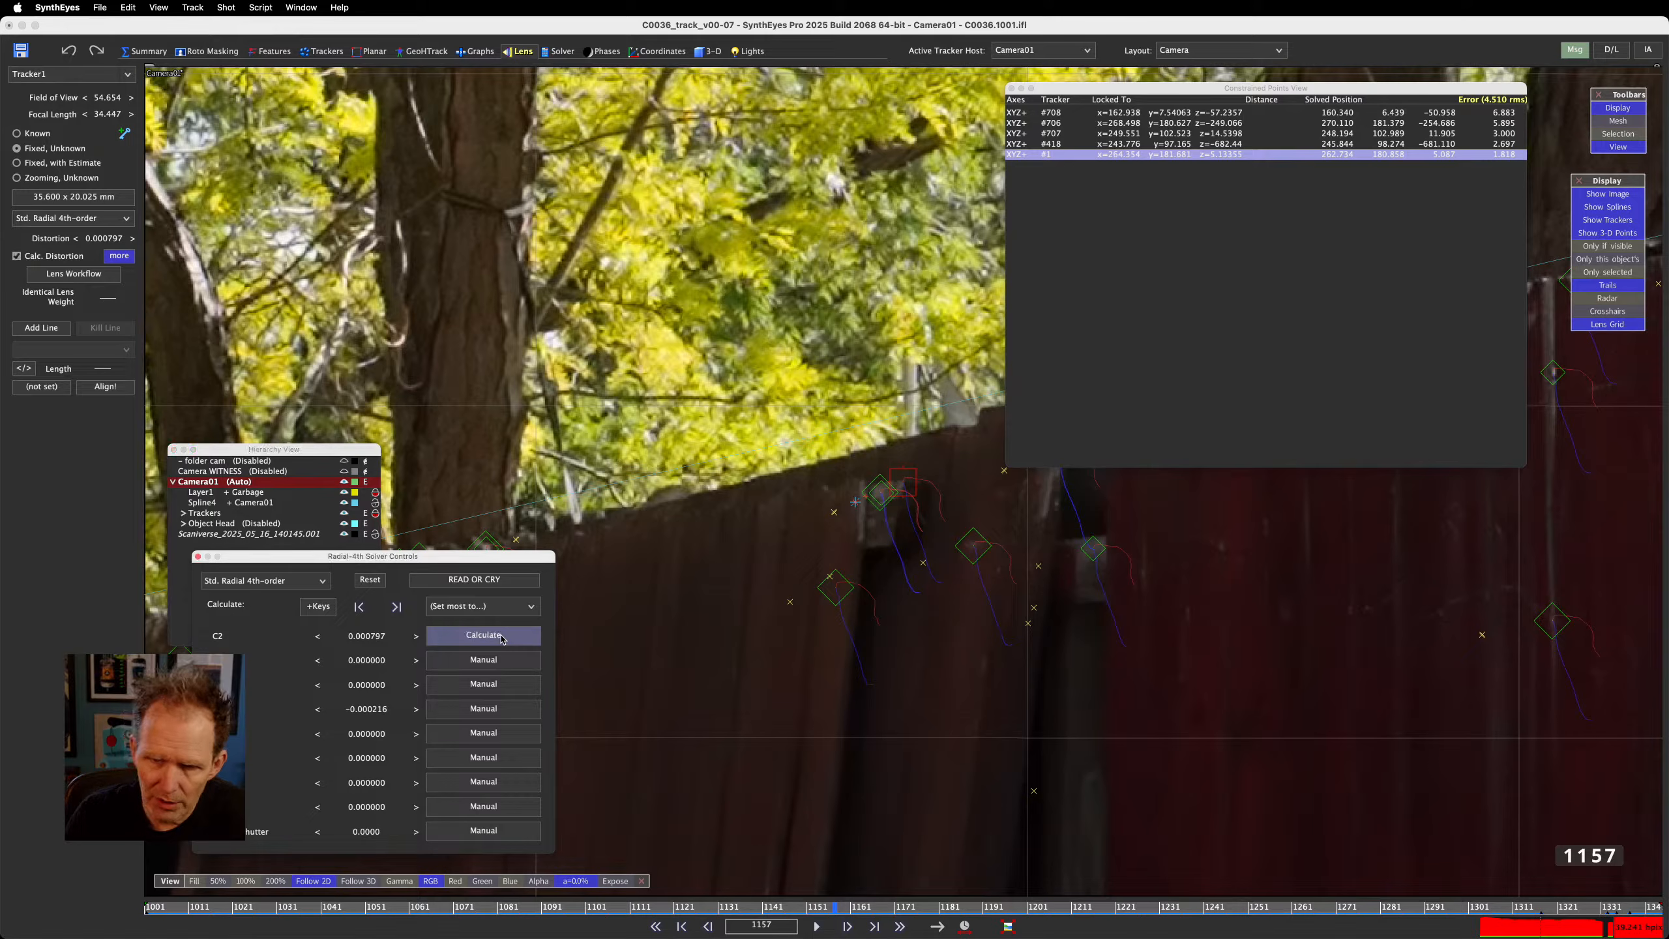
{"action": "left_click", "coordinate": [464, 710]}
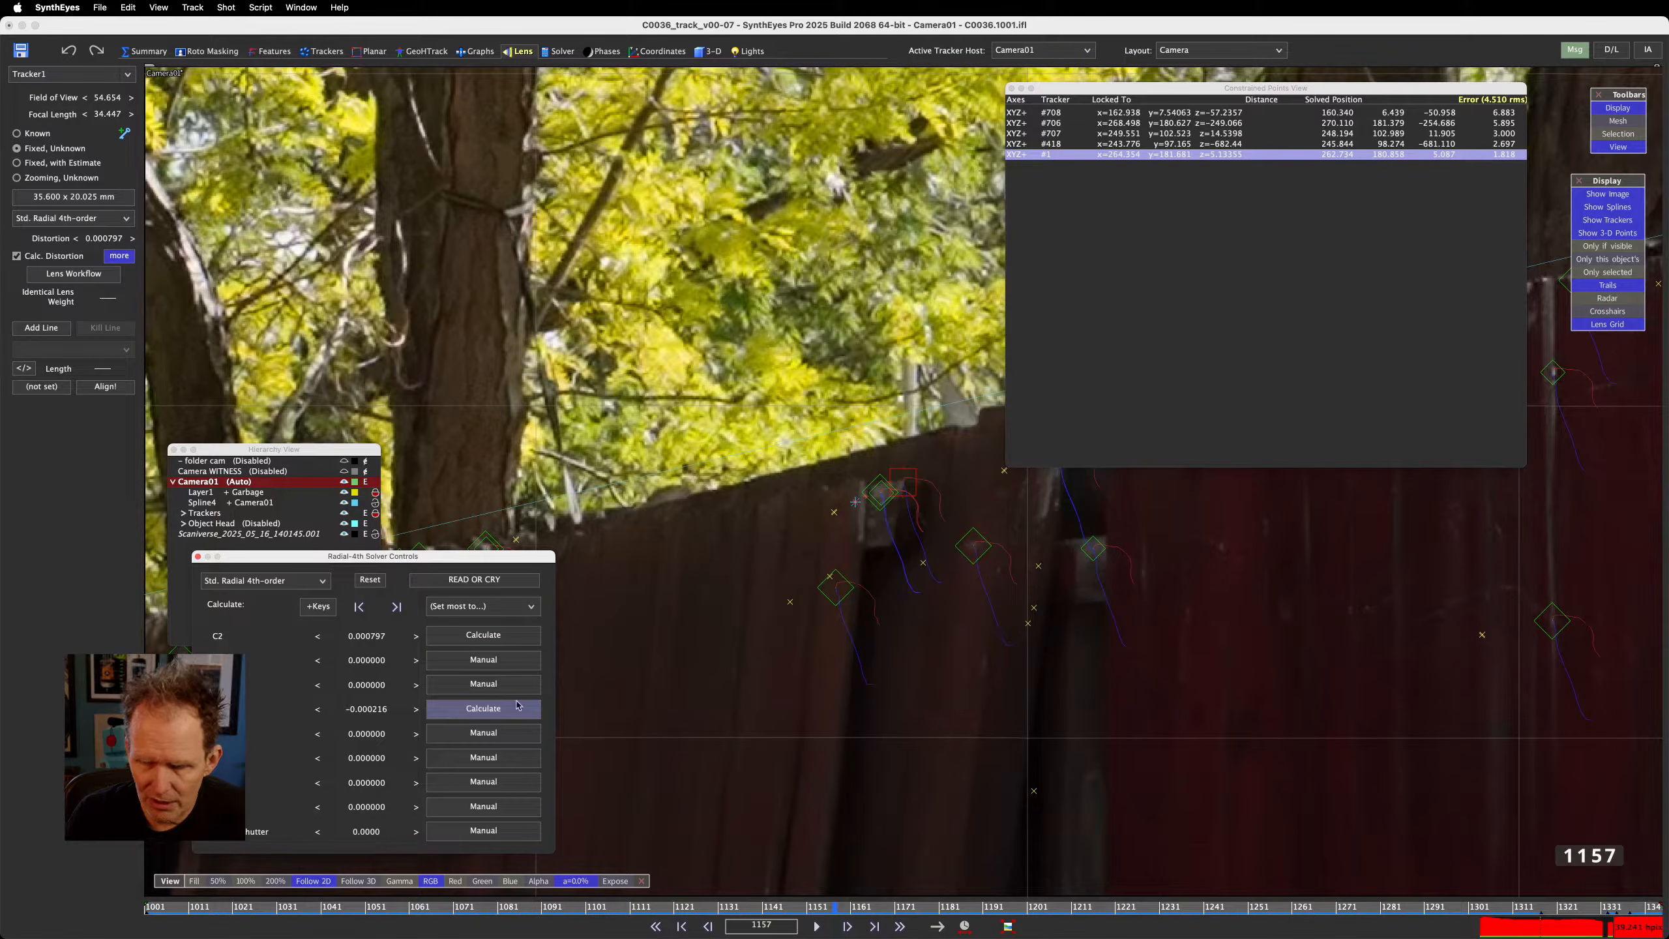
Change the Camera01 solving mode to Refine, run the solve and accept its report
{"action": "left_click", "coordinate": [560, 51]}
{"action": "left_click", "coordinate": [94, 141]}
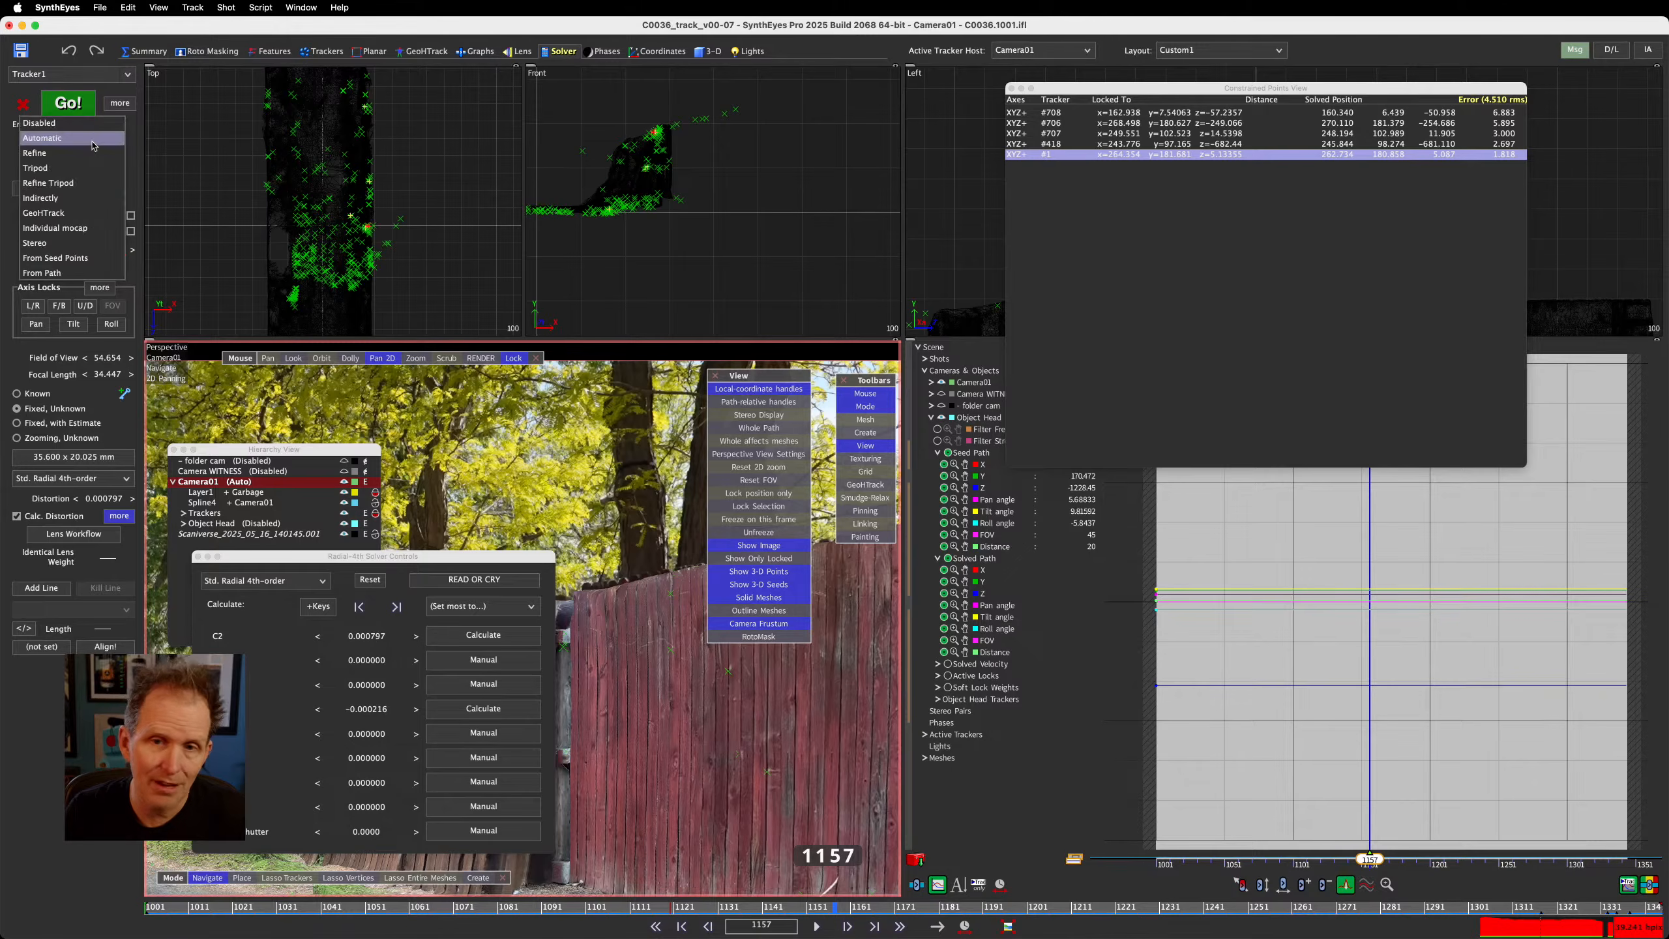
{"action": "left_click", "coordinate": [97, 159]}
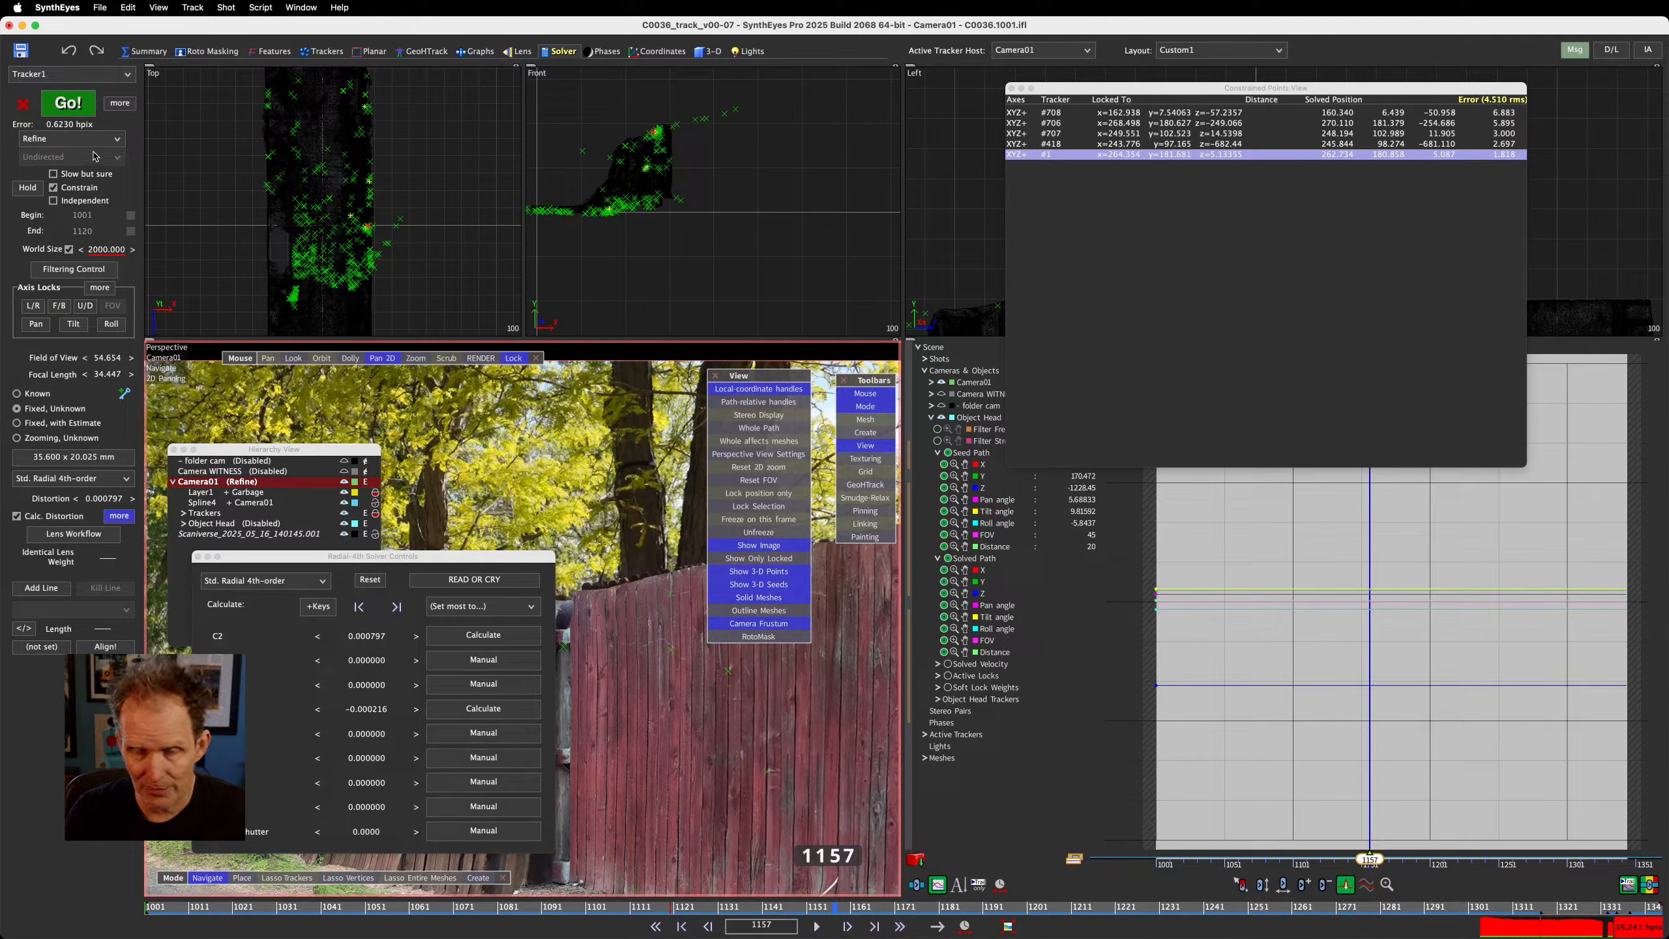
{"action": "left_click", "coordinate": [68, 103]}
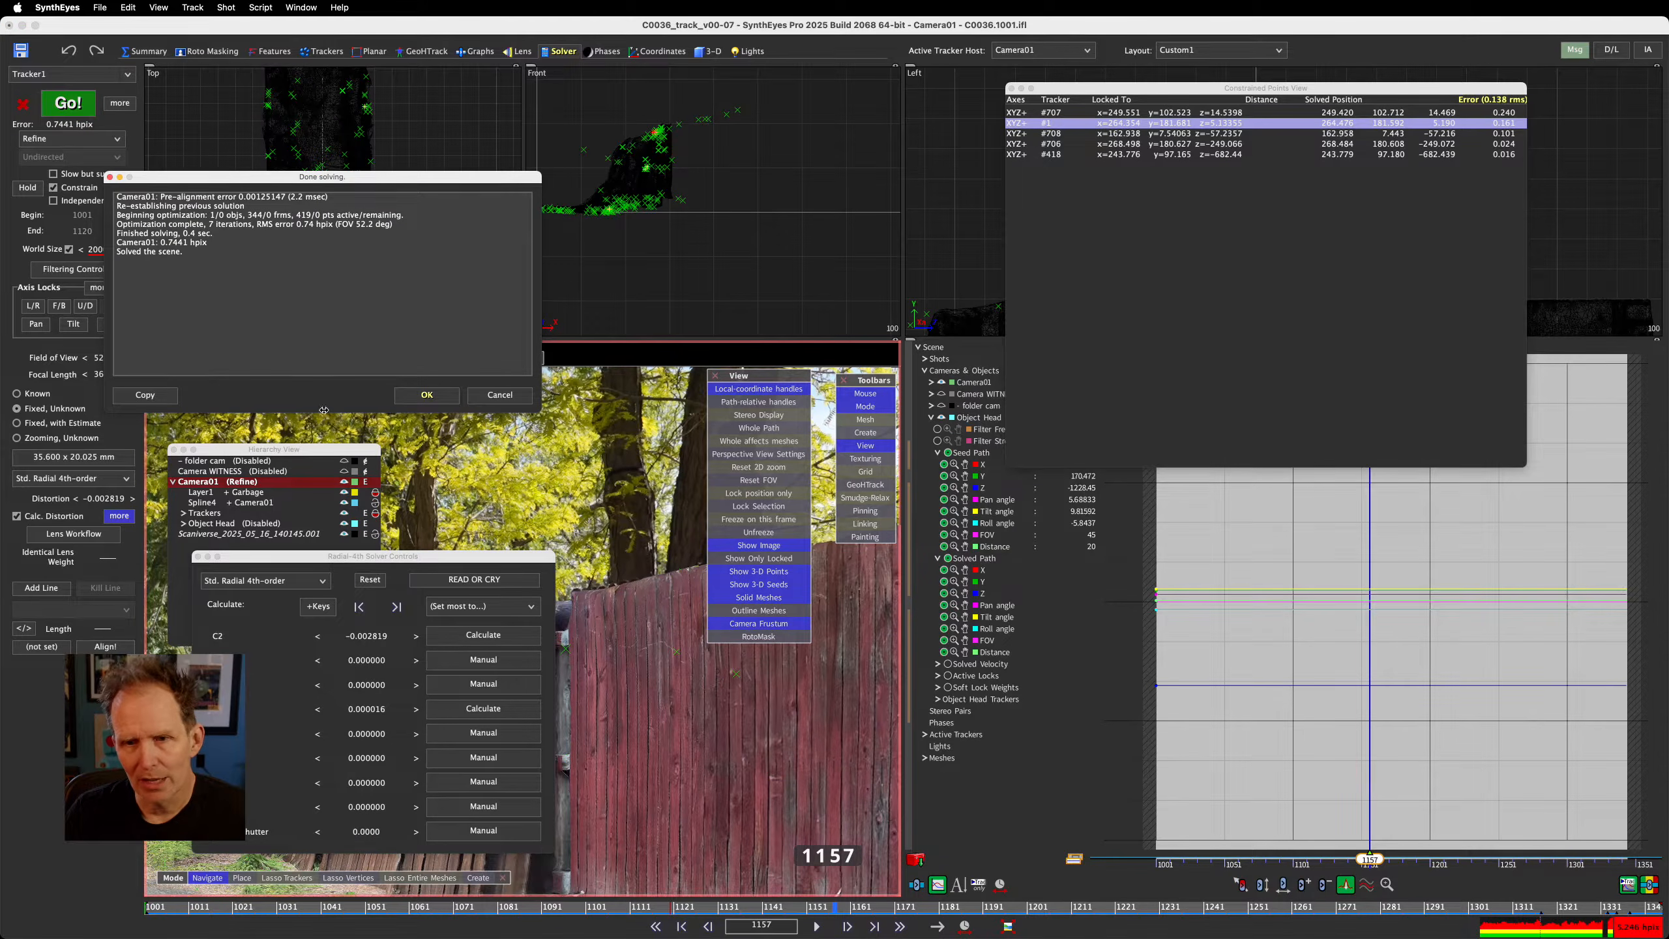
{"action": "left_click", "coordinate": [431, 397]}
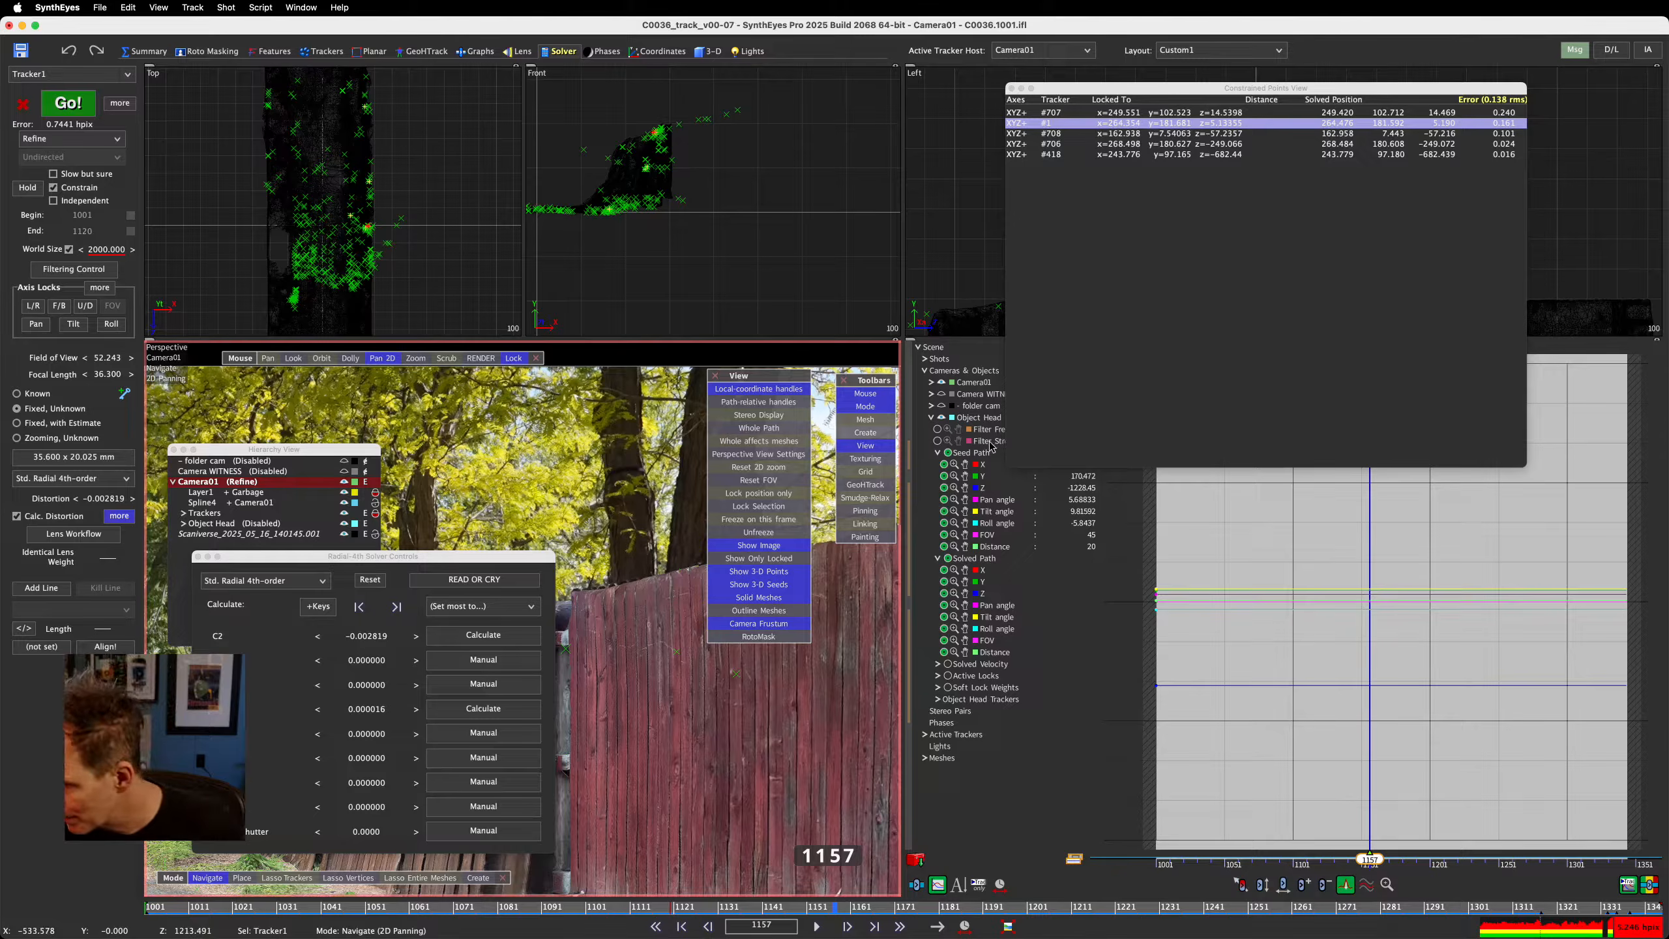
Examine the refined trackers against the alley scan in the Top view, and clear the tracker selection
{"action": "scroll", "coordinate": [388, 242], "scroll_direction": "up", "scroll_amount": 5}
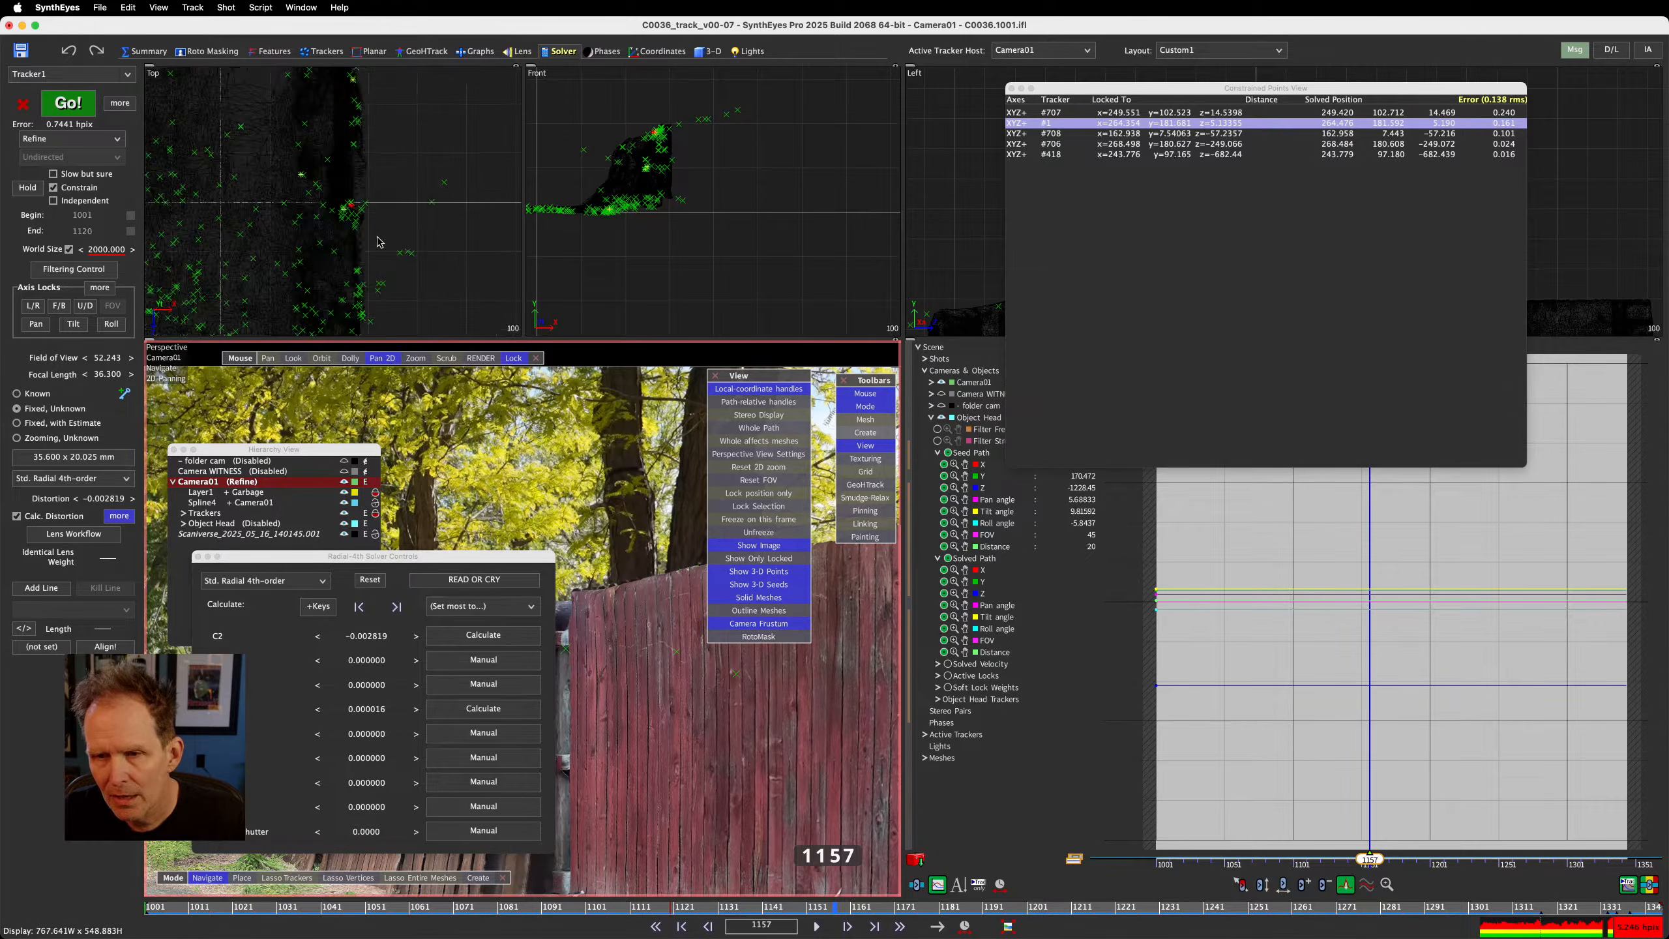
{"action": "scroll", "coordinate": [332, 174], "scroll_direction": "up", "scroll_amount": 4}
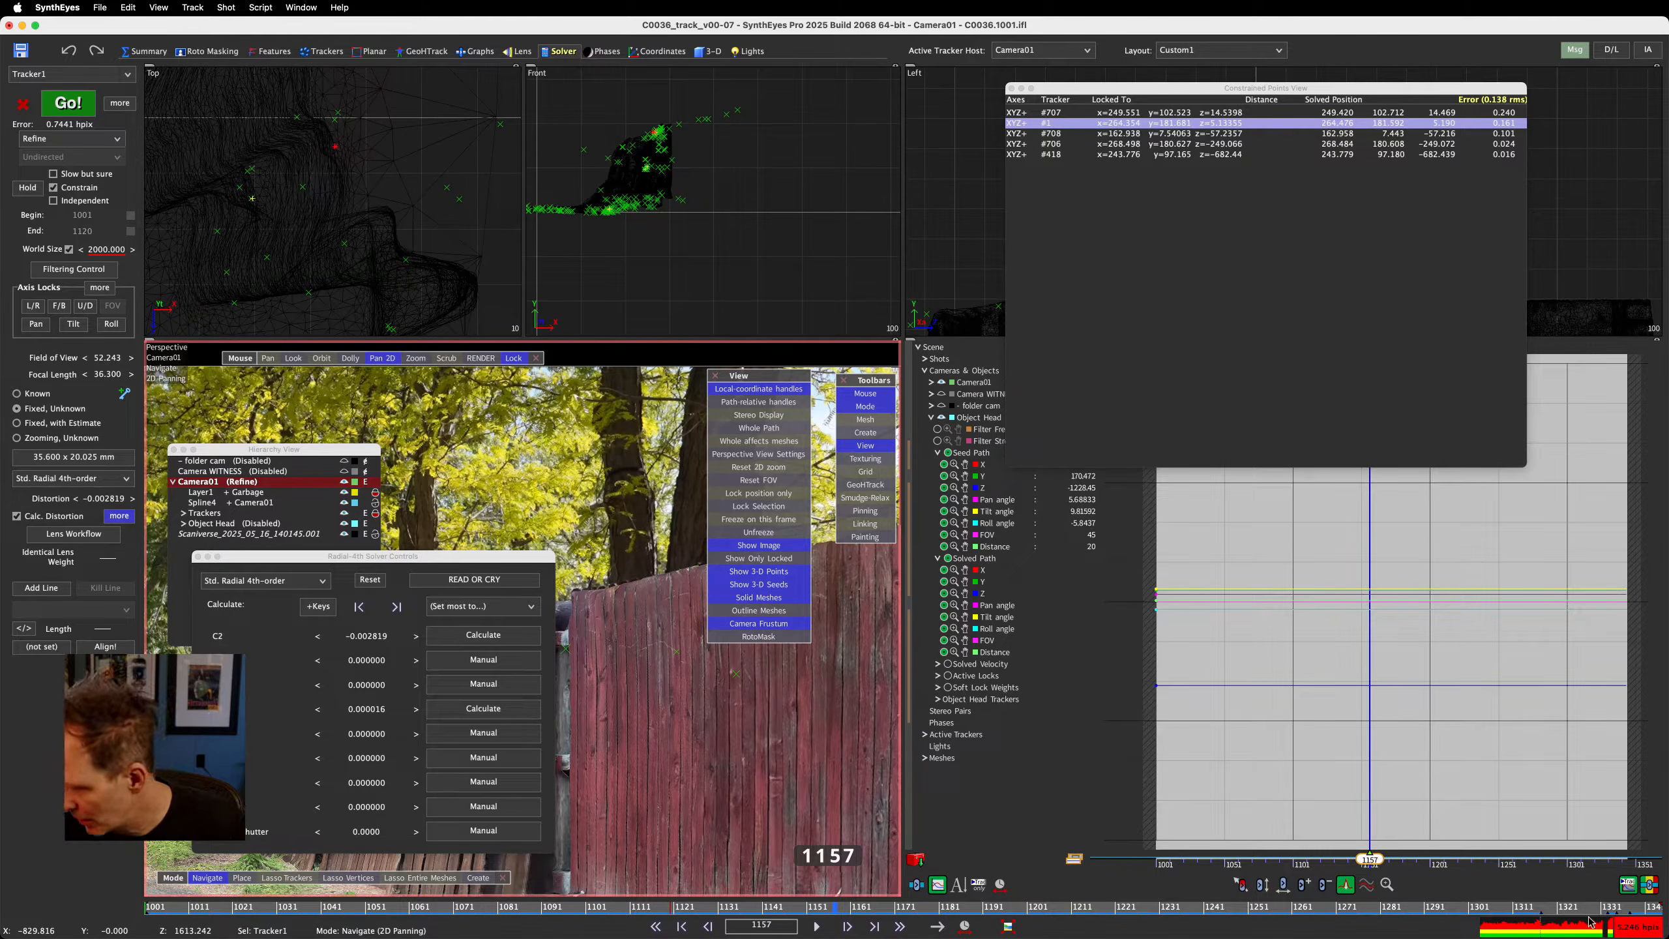
{"action": "scroll", "coordinate": [276, 208], "scroll_direction": "down", "scroll_amount": 5}
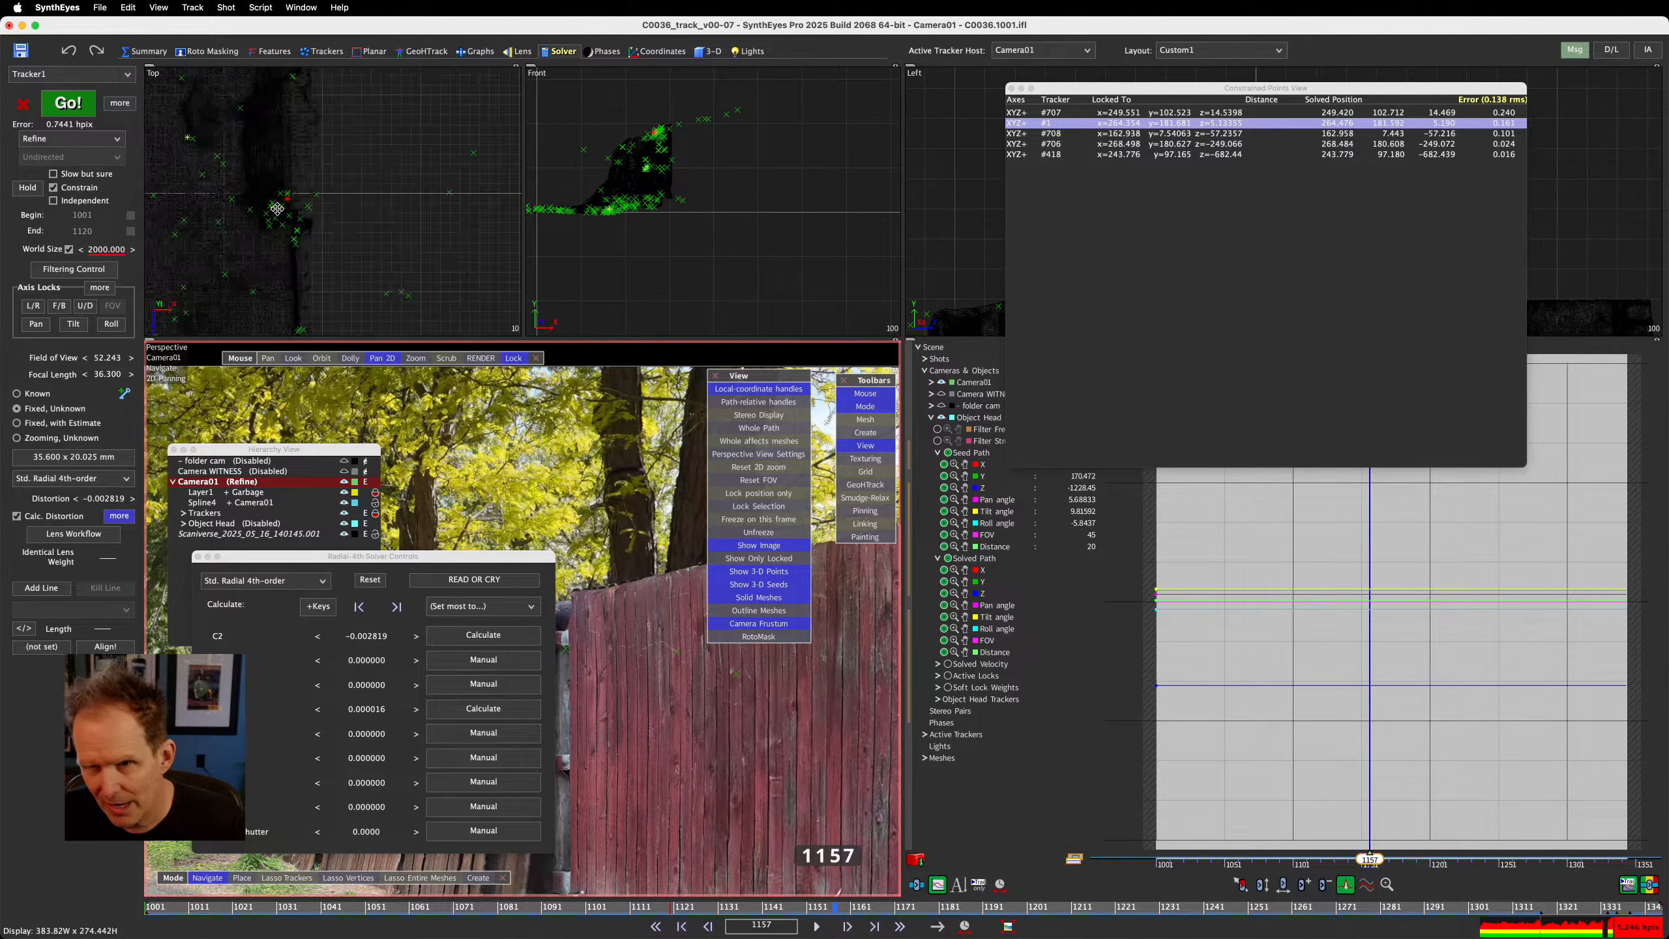
{"action": "scroll", "coordinate": [276, 209], "scroll_direction": "down", "scroll_amount": 8}
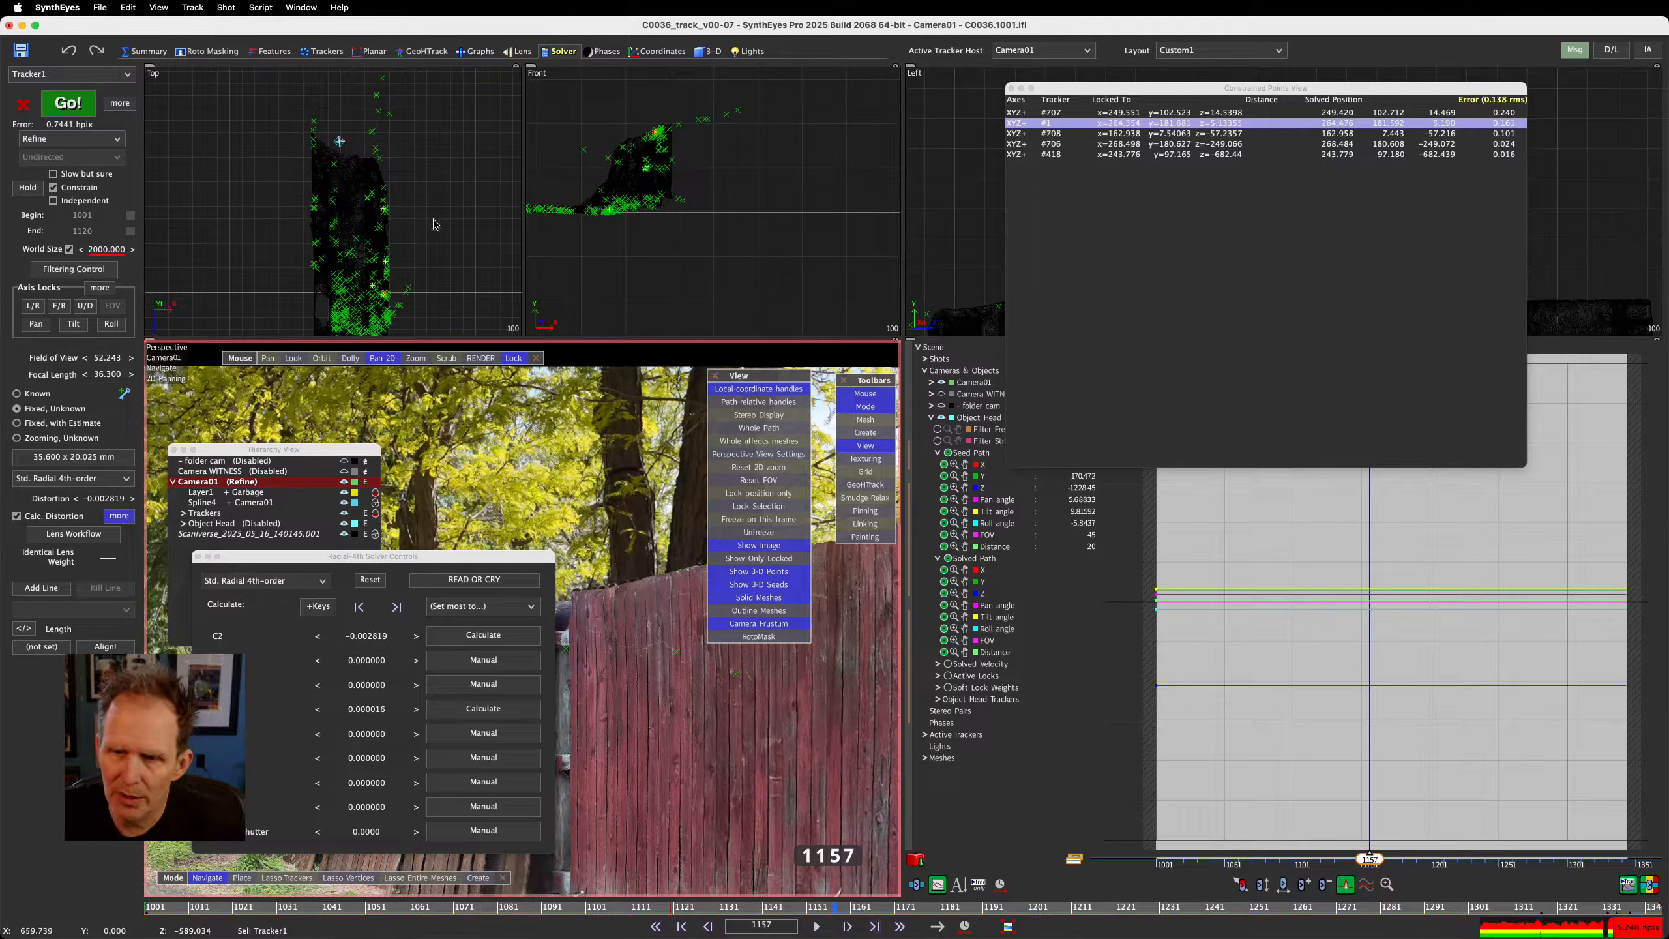
{"action": "left_click", "coordinate": [470, 222]}
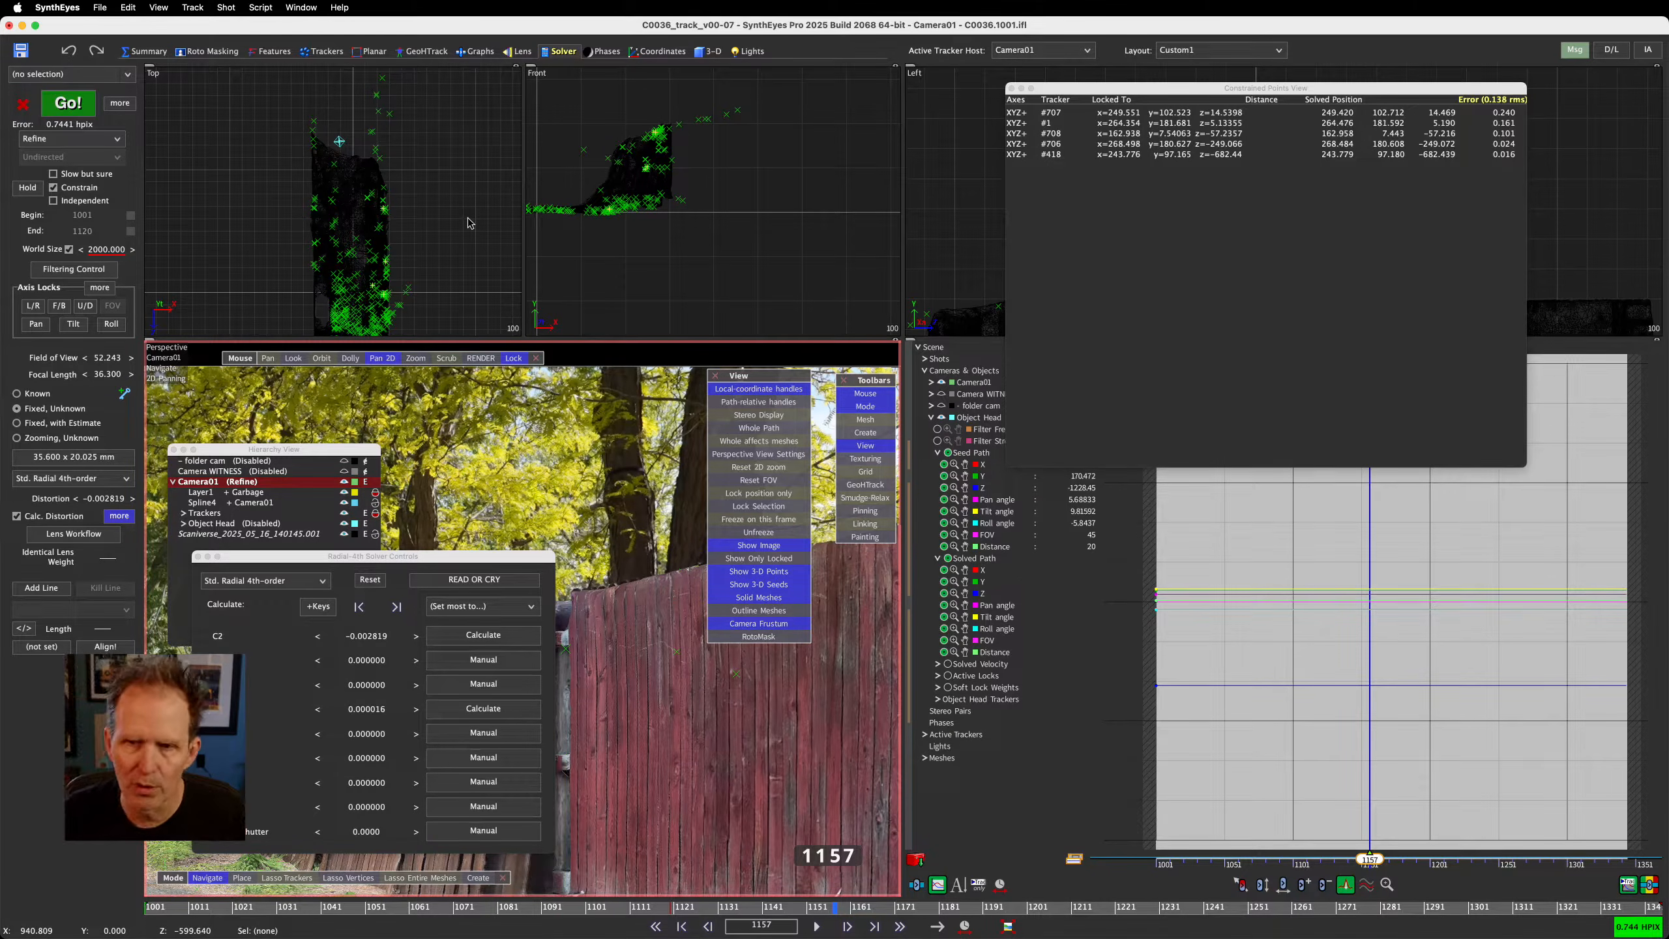
Set C2 and the fourth radial distortion coefficient back to Manual, and close the lens distortion controls
{"action": "left_click", "coordinate": [526, 56]}
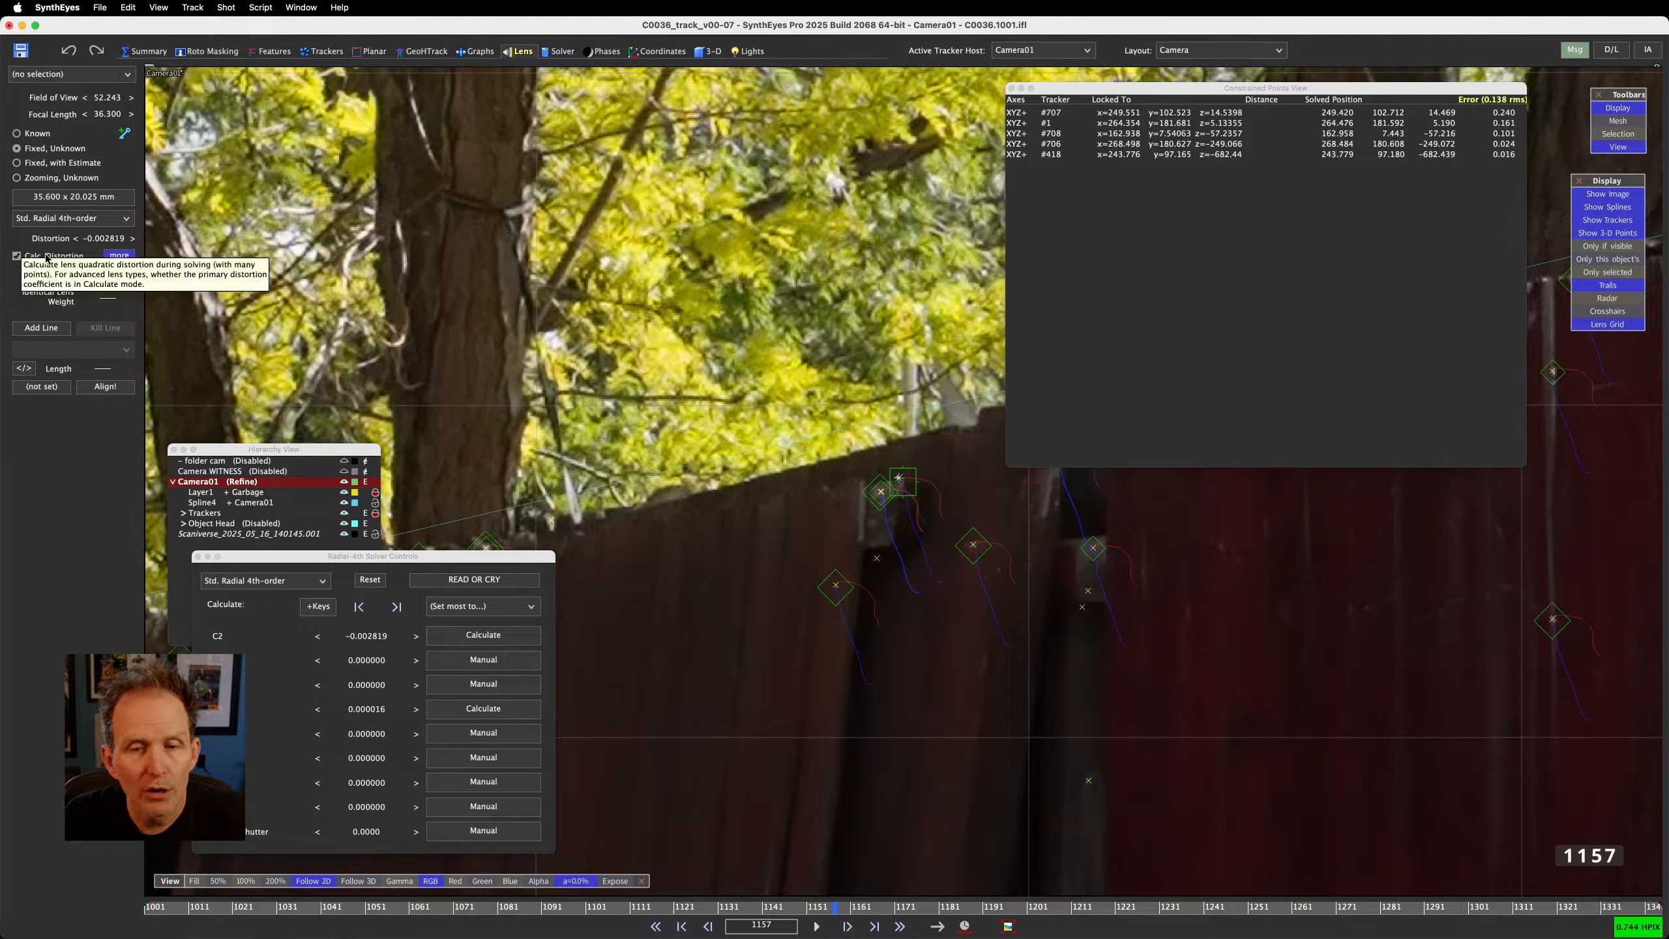
{"action": "left_click", "coordinate": [119, 256]}
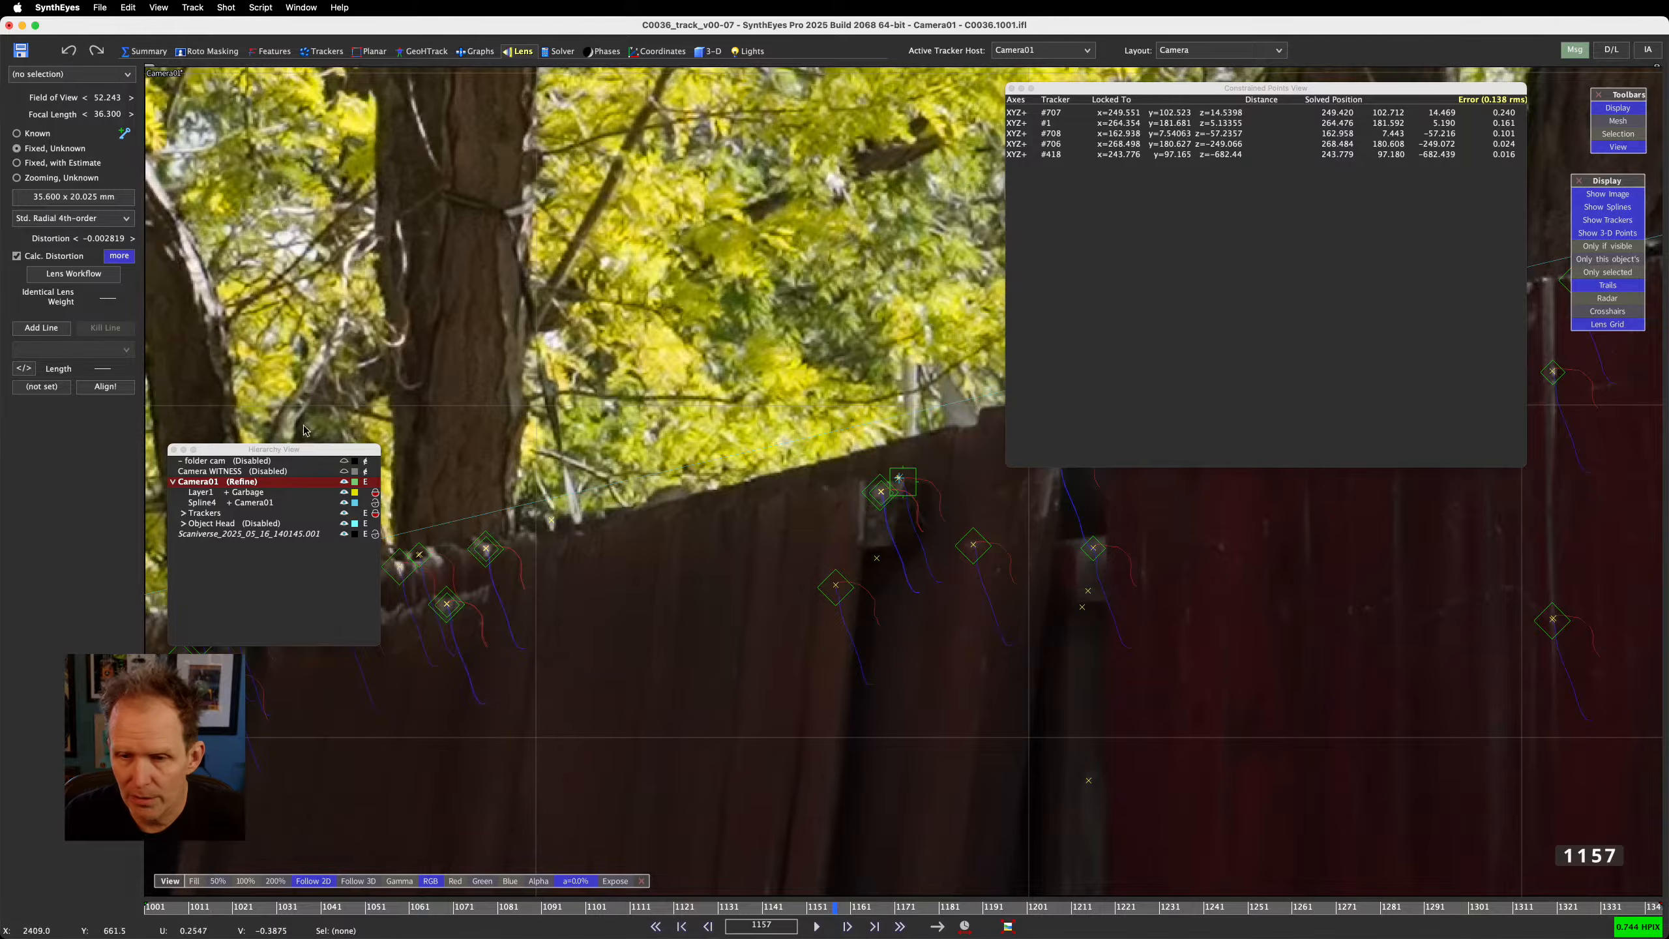
{"action": "left_click", "coordinate": [118, 256]}
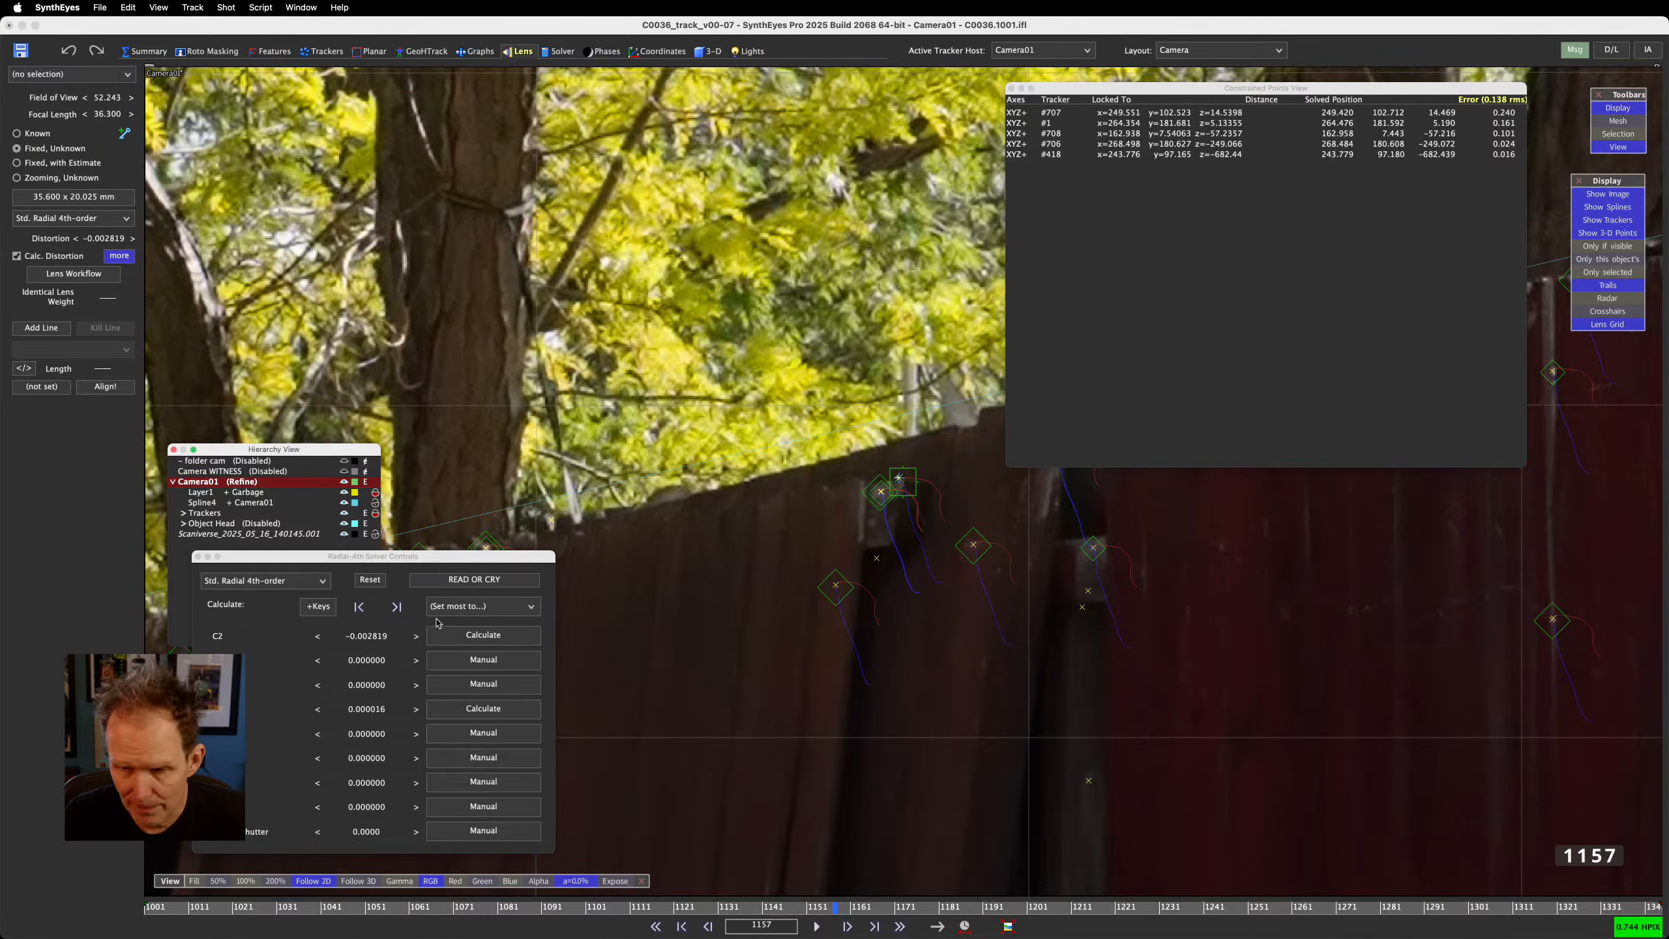
{"action": "left_click", "coordinate": [472, 635]}
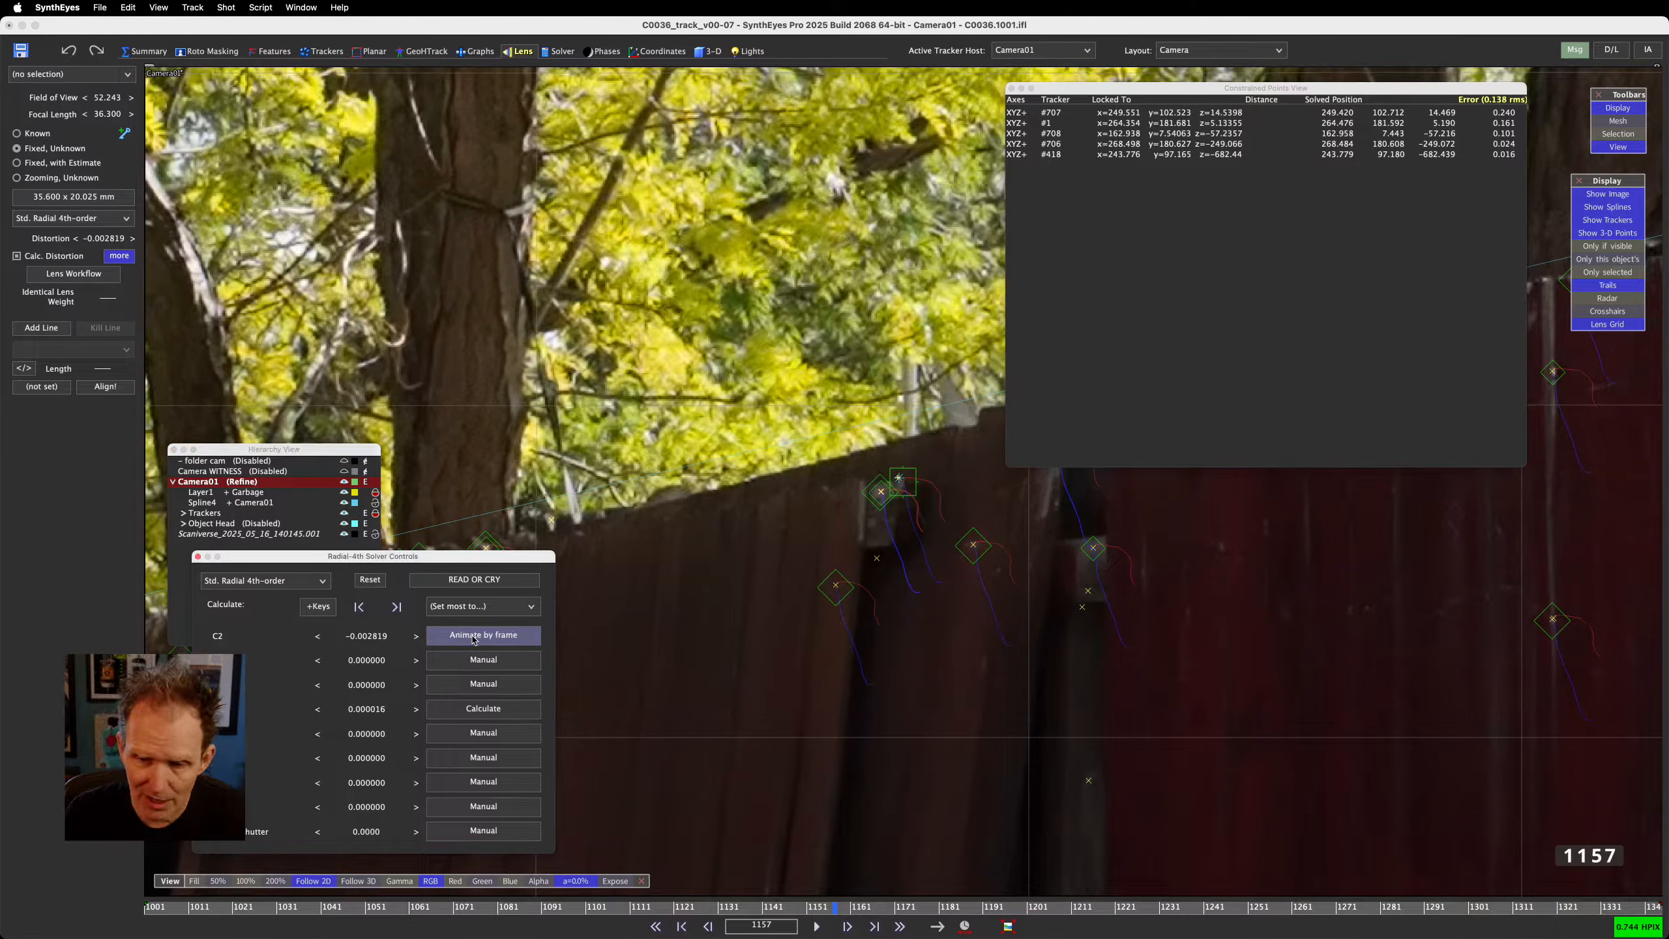
{"action": "left_click", "coordinate": [472, 635]}
{"action": "left_click", "coordinate": [494, 708]}
{"action": "left_click", "coordinate": [756, 577]}
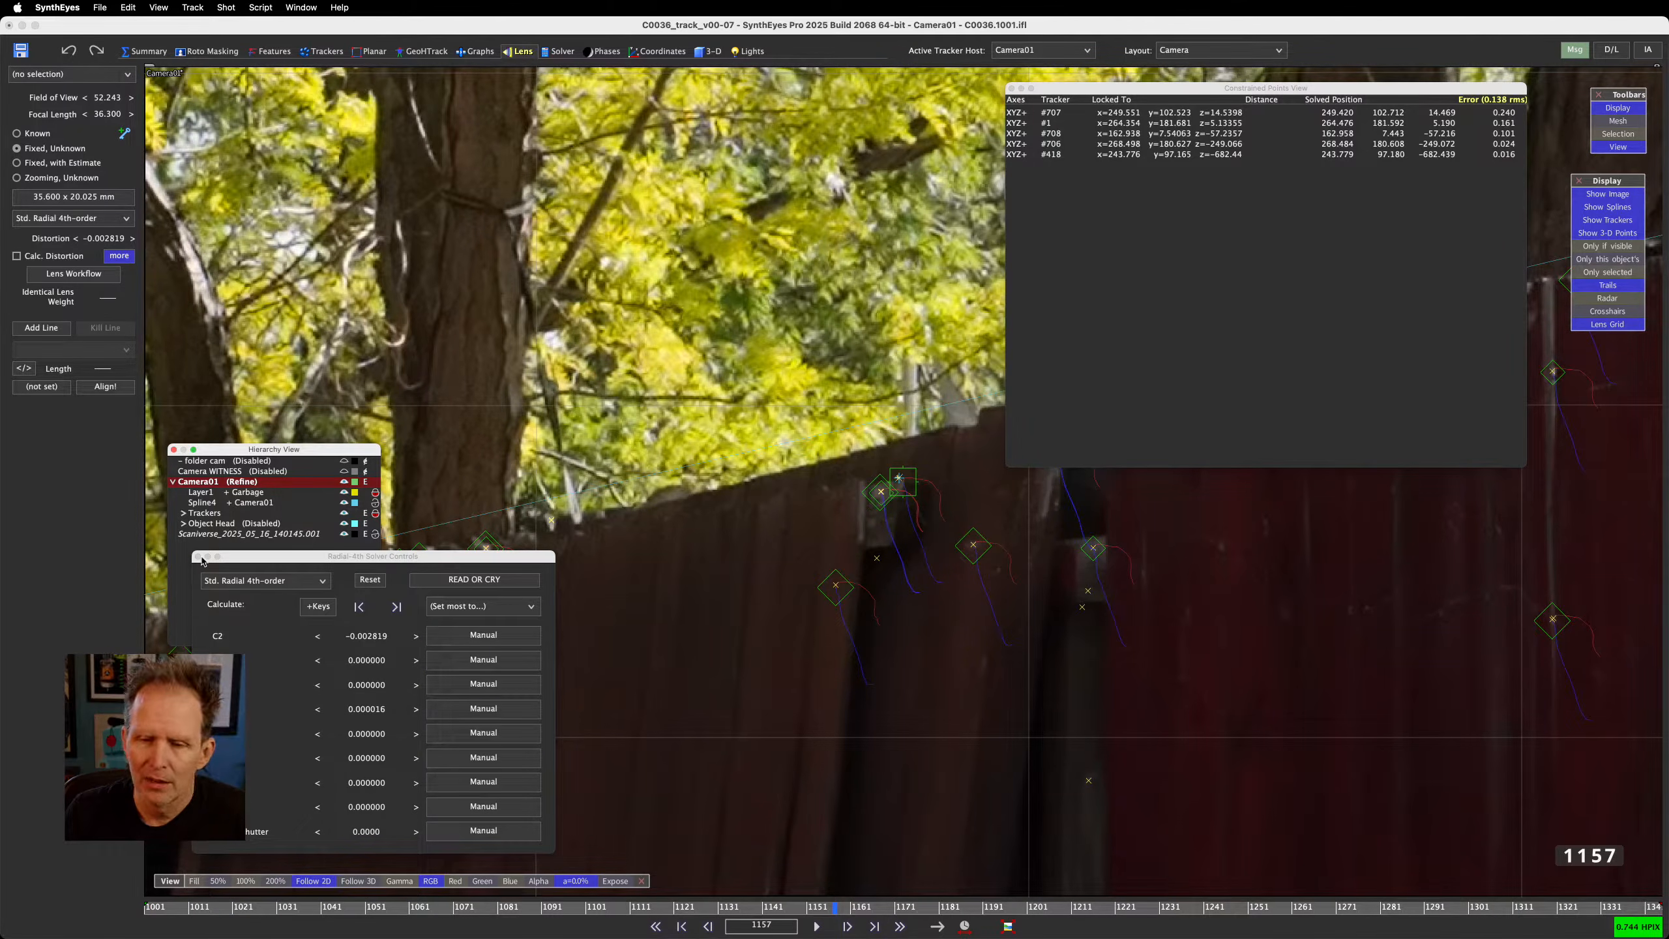
{"action": "left_click", "coordinate": [197, 556]}
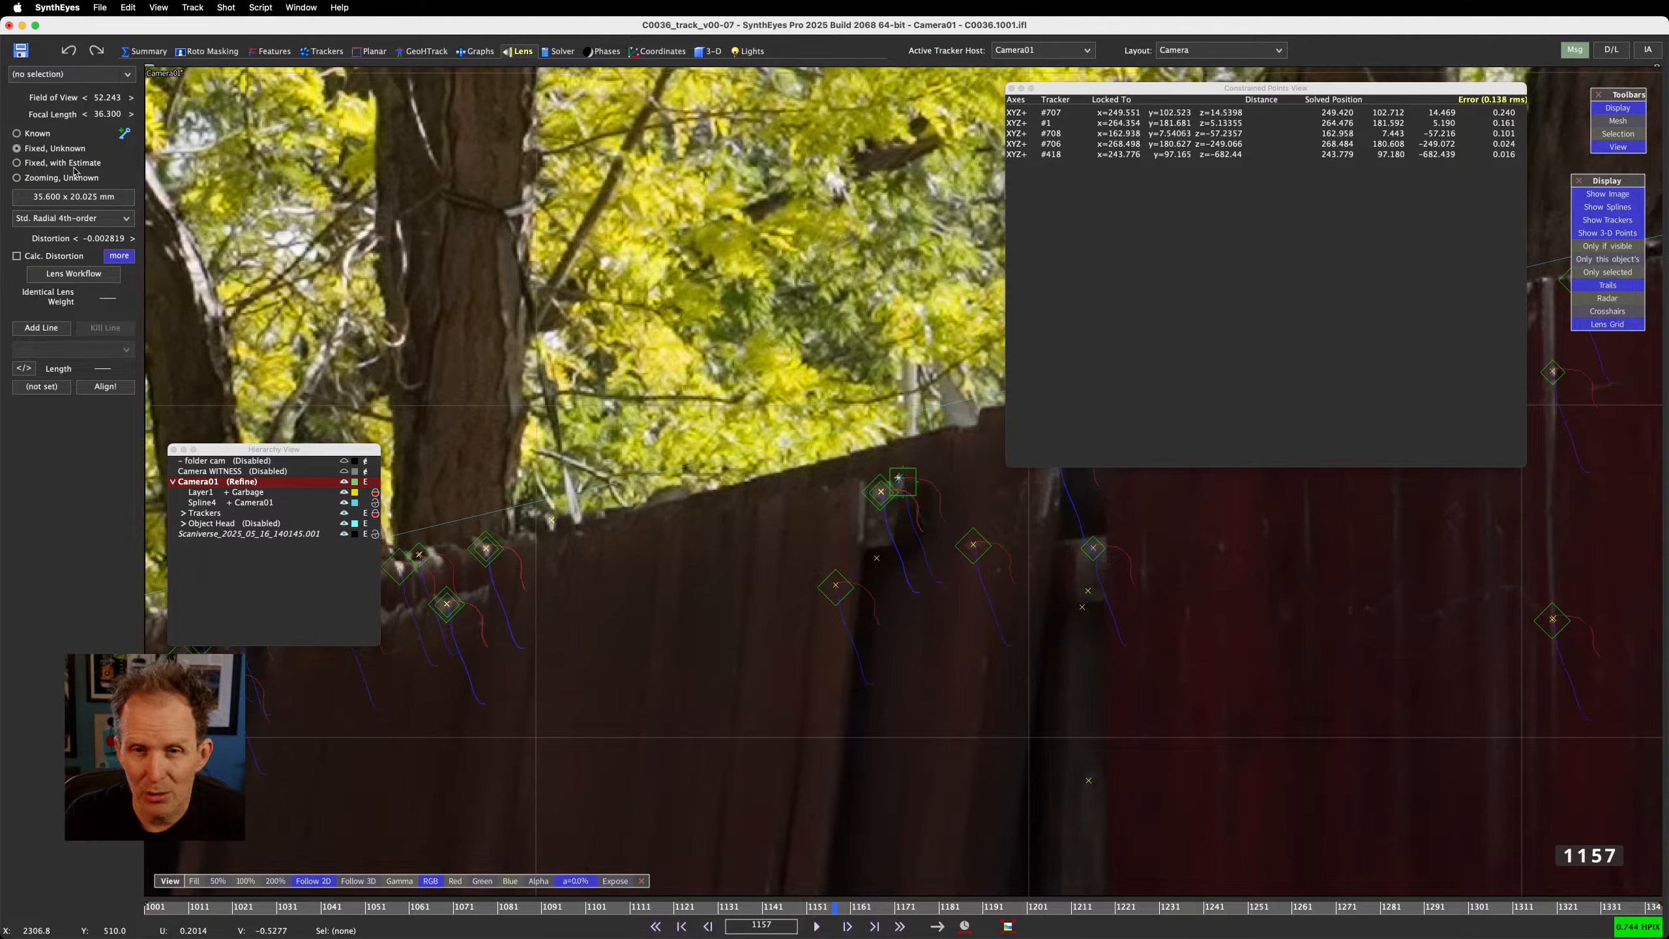
Set the Camera01 lens to Known, copying the solved FOV history to the seed FOV, and close the Constrained Points view
{"action": "left_click", "coordinate": [17, 134]}
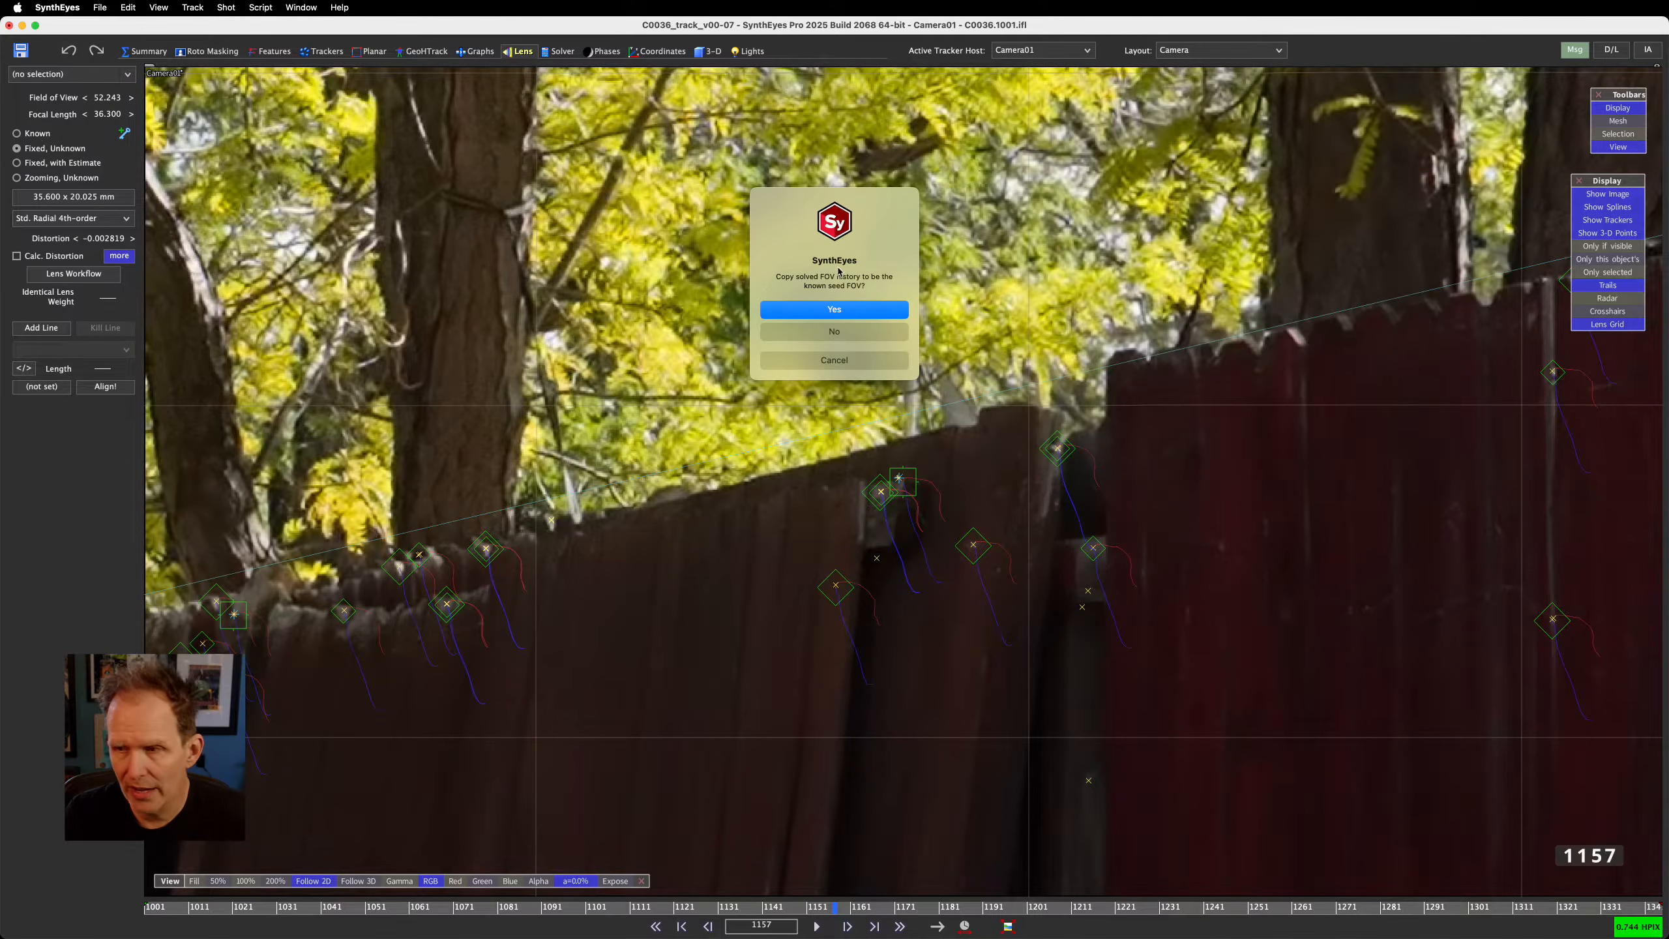
{"action": "left_click", "coordinate": [856, 312]}
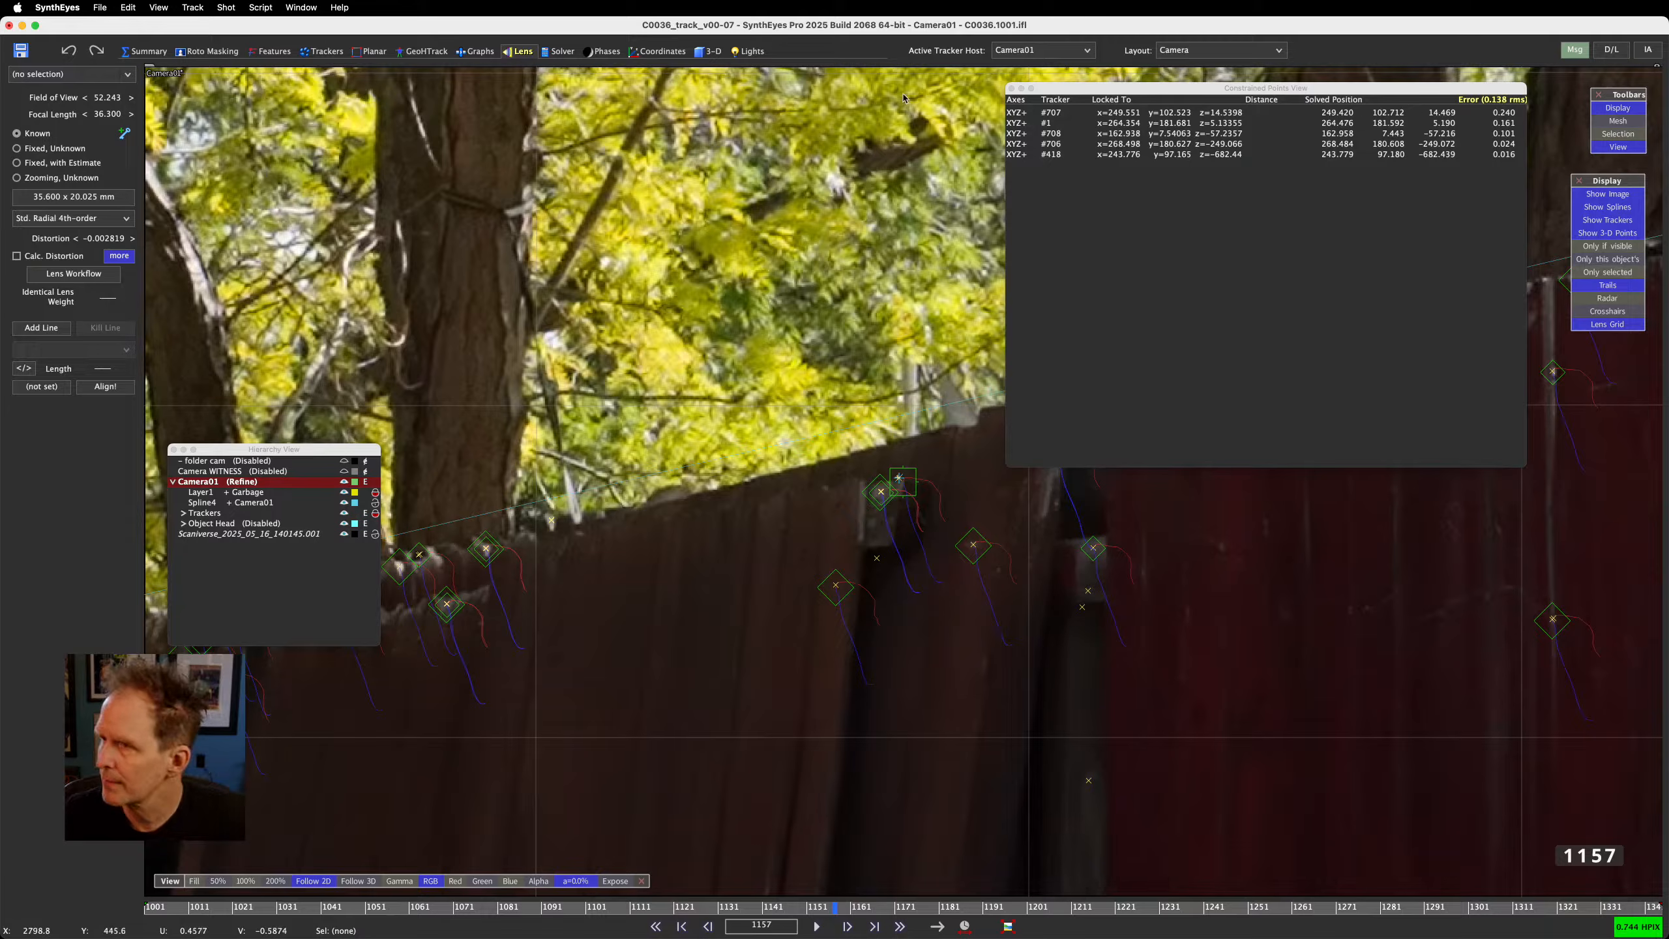
{"action": "mouse_move", "coordinate": [1194, 88]}
{"action": "left_mouse_down"}
{"action": "mouse_move", "coordinate": [1135, 79]}
{"action": "mouse_move", "coordinate": [1167, 86]}
{"action": "left_mouse_up"}
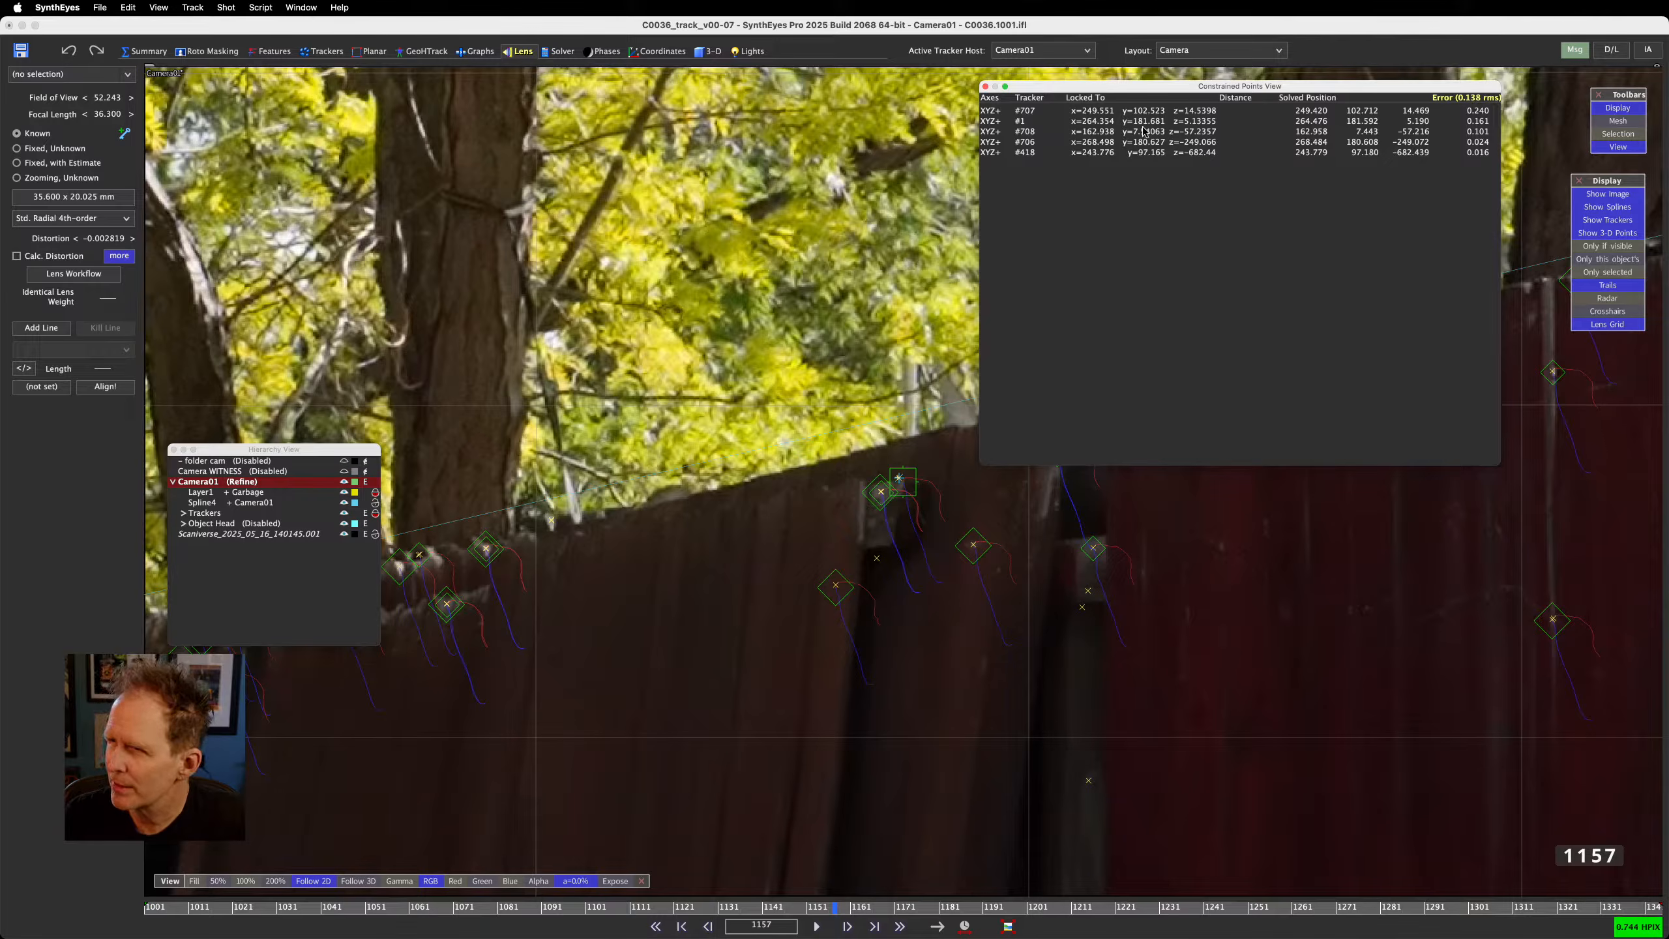
{"action": "left_click", "coordinate": [985, 86]}
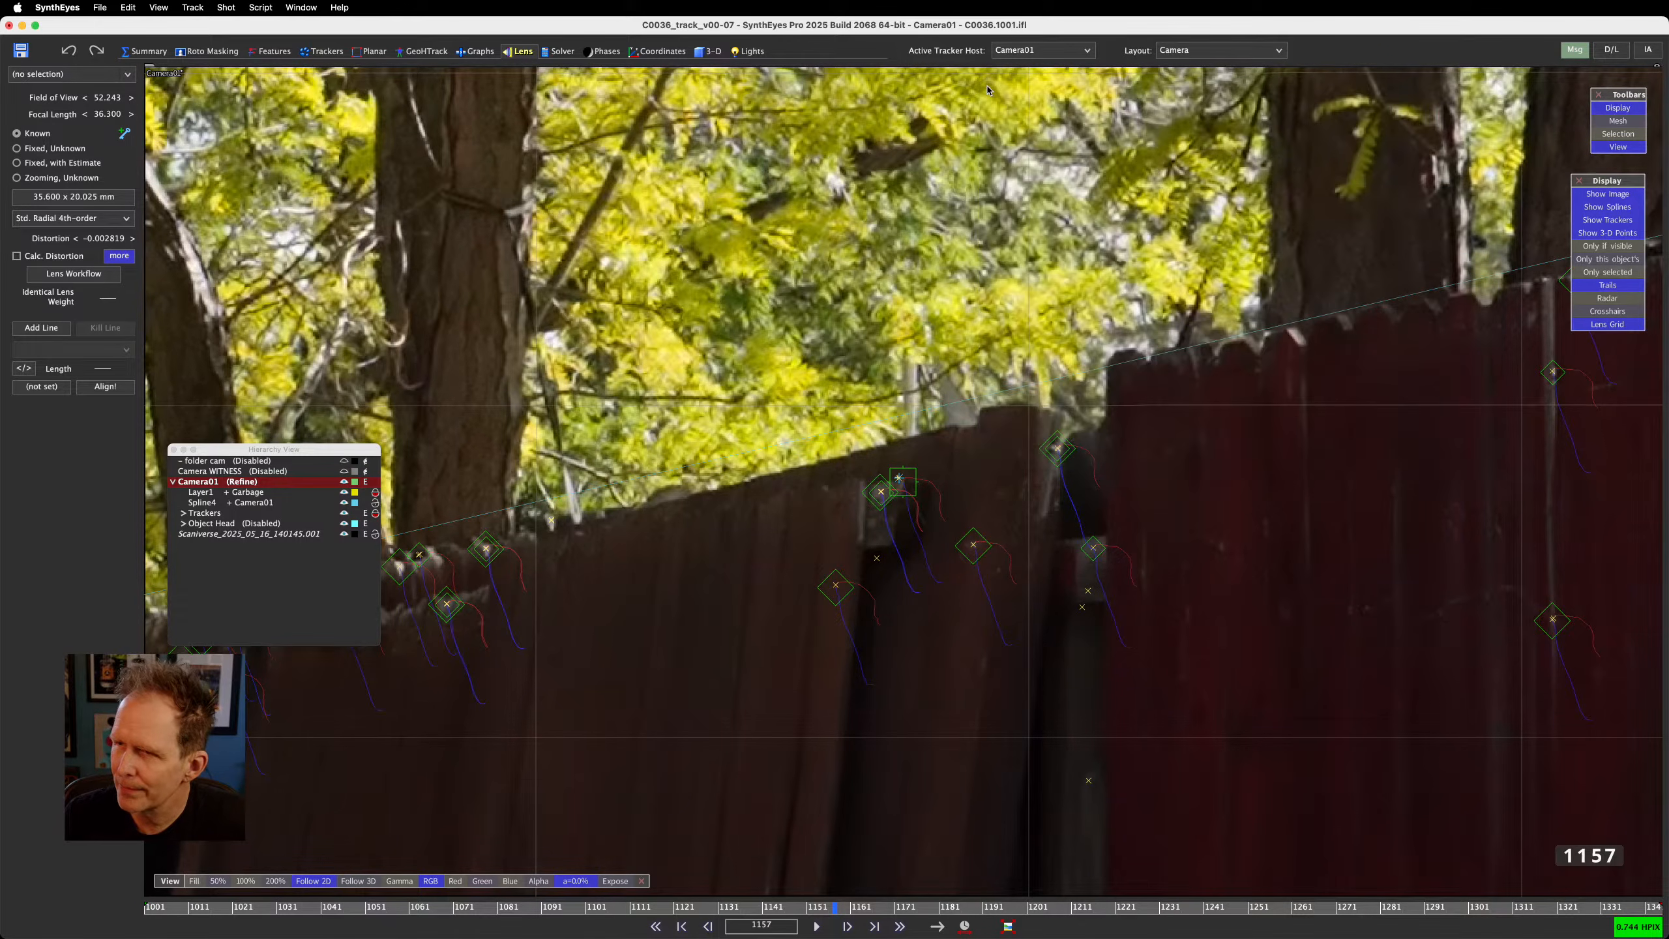
Go to frame 1089, fit the whole footage in the Camera view and move the Hierarchy View clear of the image
{"action": "left_click", "coordinate": [296, 459]}
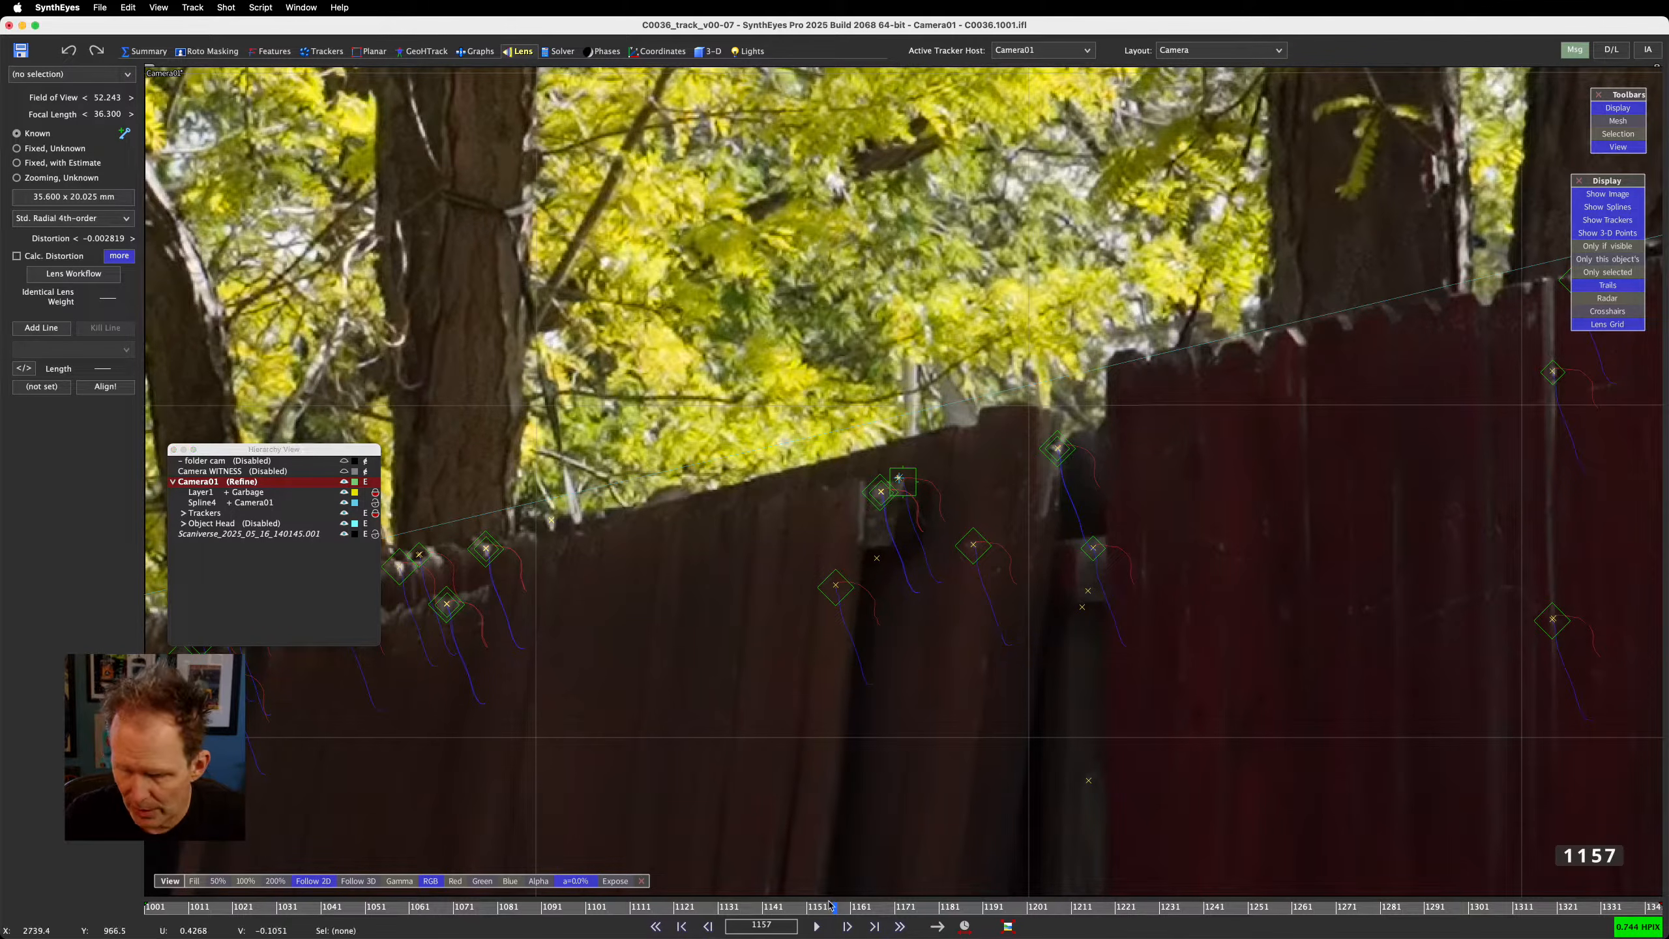
{"action": "left_click_drag", "start_coordinate": [832, 908], "coordinate": [534, 912]}
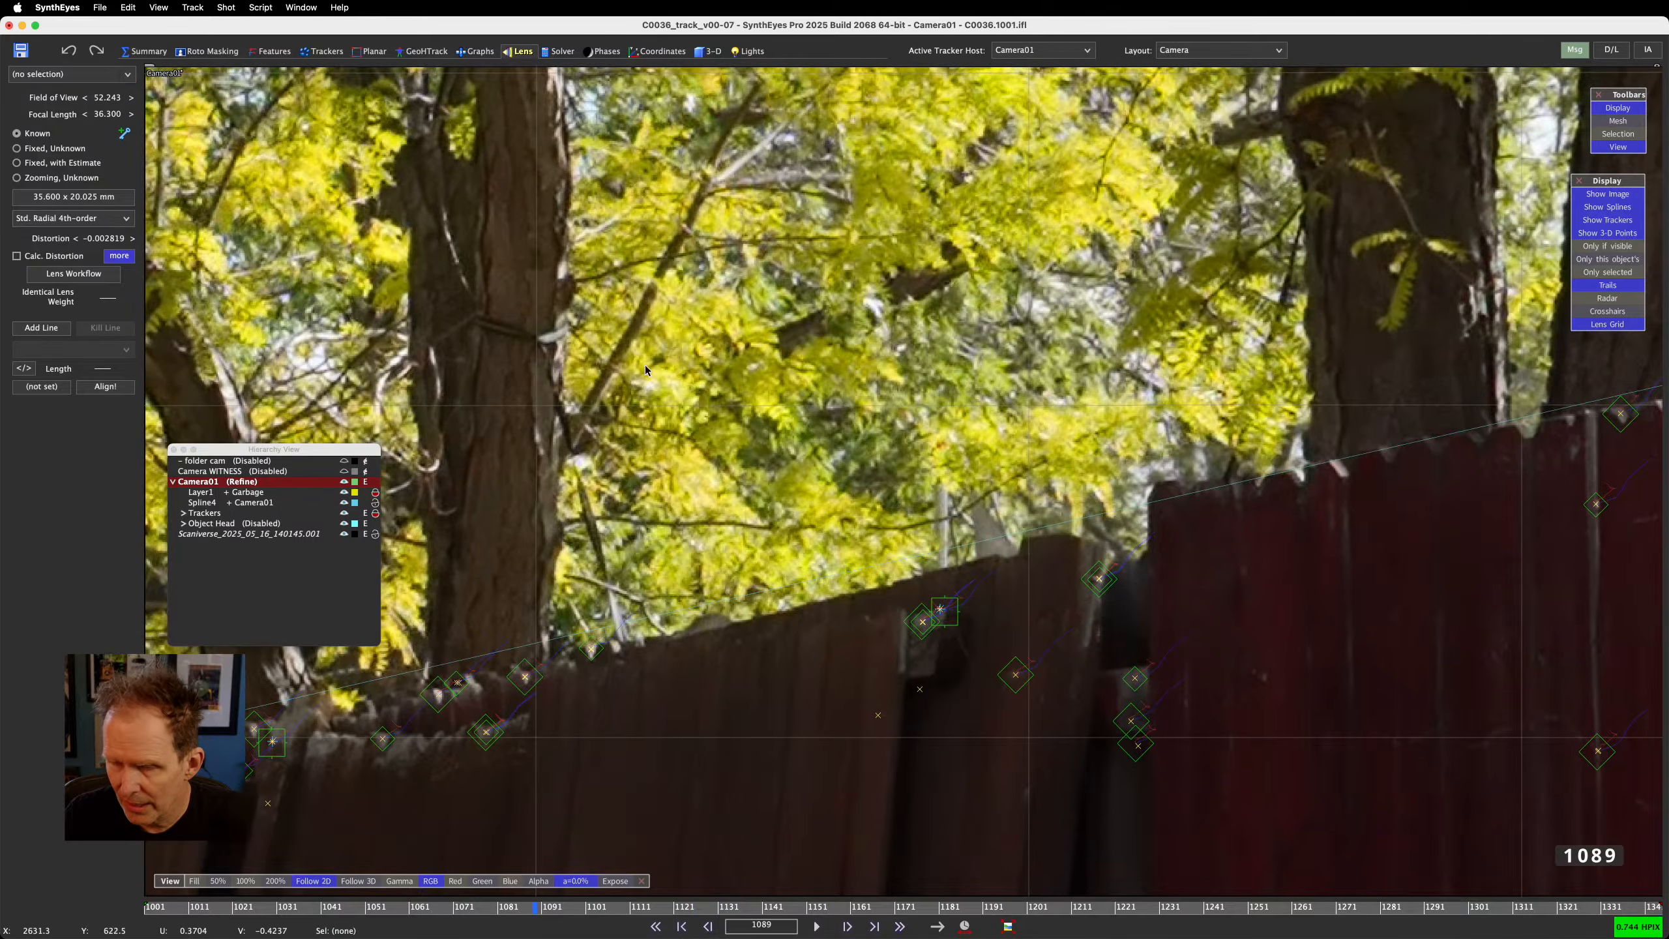
{"action": "scroll", "coordinate": [644, 354], "scroll_direction": "down", "scroll_amount": 5}
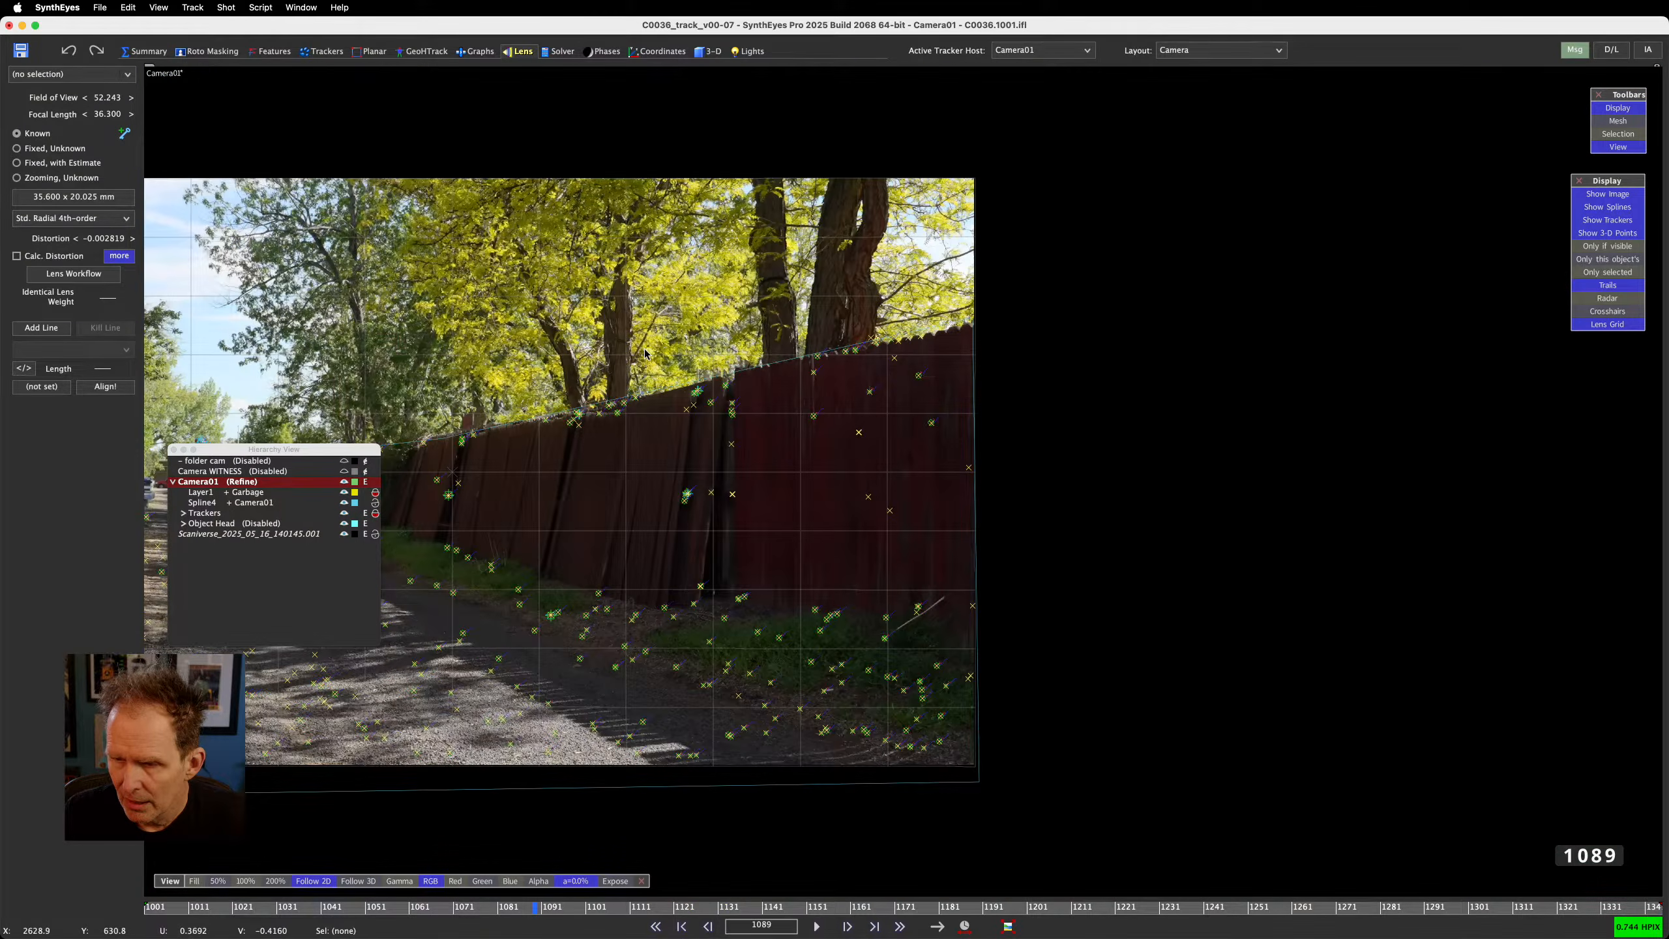
{"action": "scroll", "coordinate": [644, 354], "scroll_direction": "down", "scroll_amount": 3}
{"action": "middle_click_drag", "start_coordinate": [507, 467], "coordinate": [703, 459]}
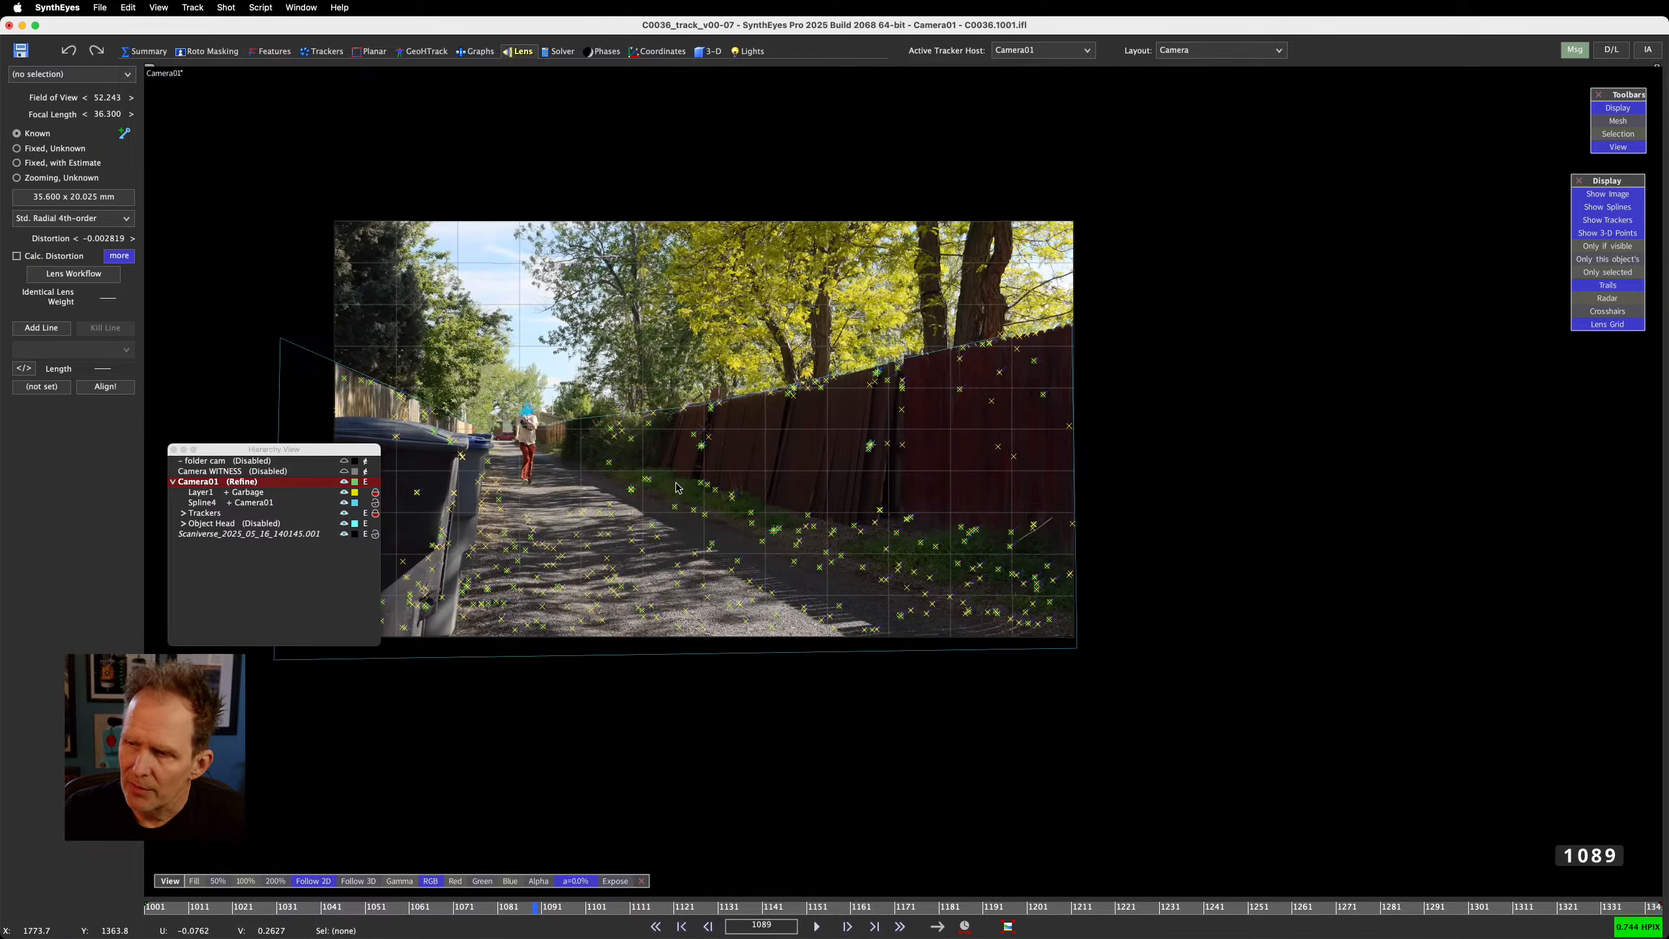
{"action": "left_click", "coordinate": [241, 451]}
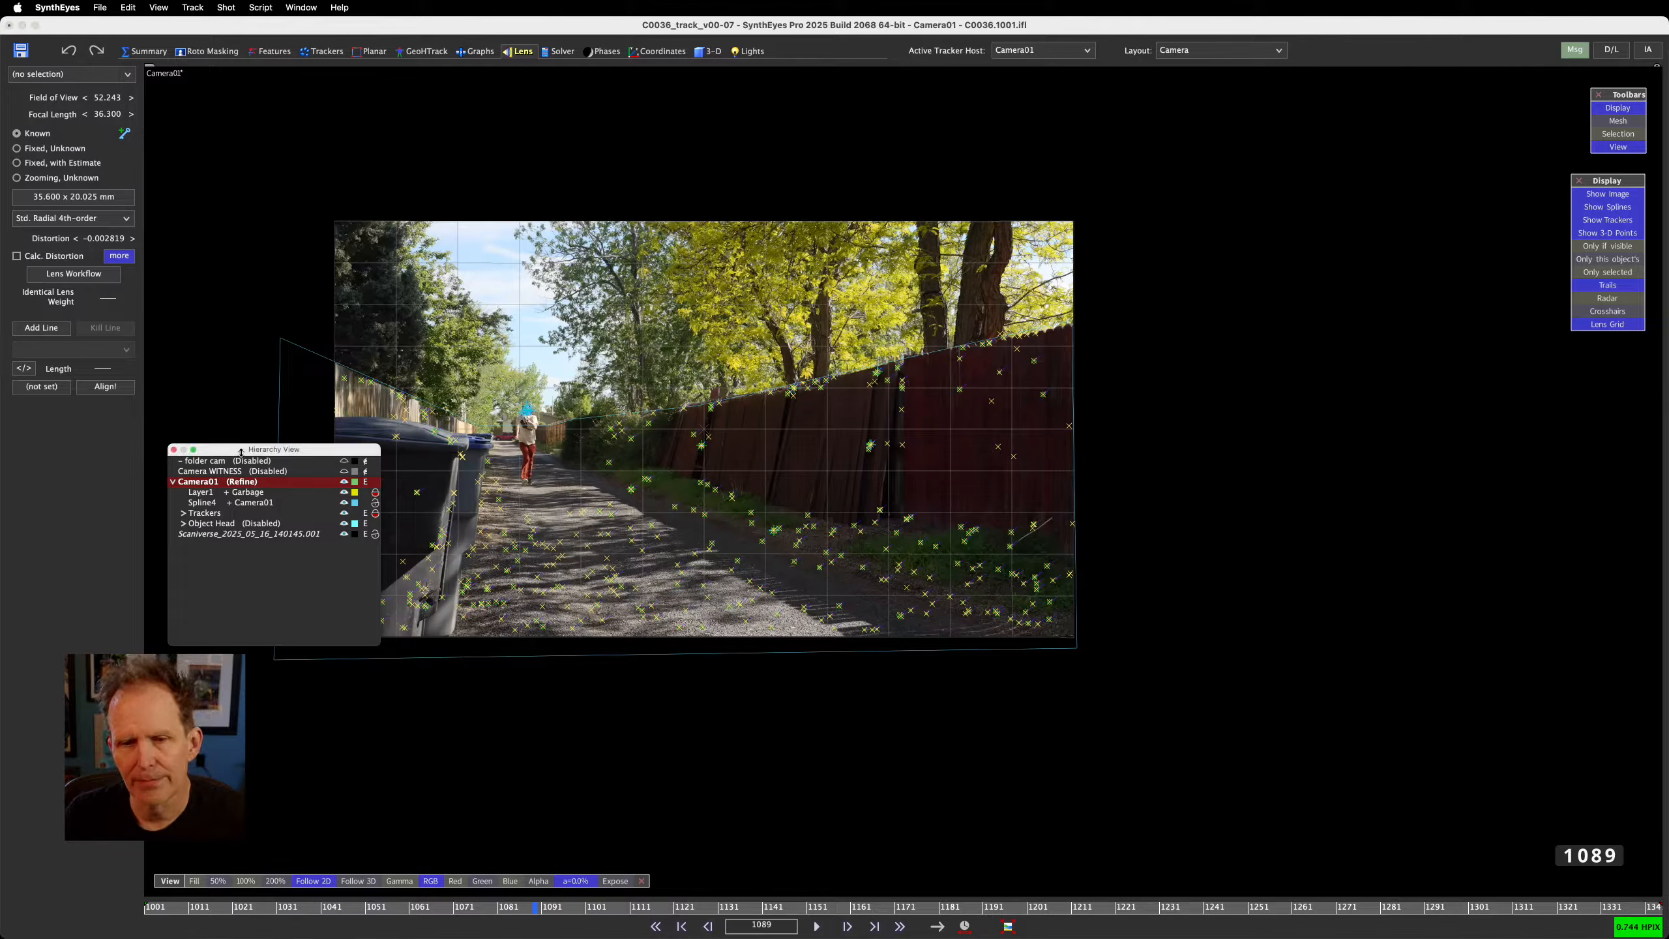
{"action": "left_click_drag", "start_coordinate": [241, 453], "coordinate": [90, 426]}
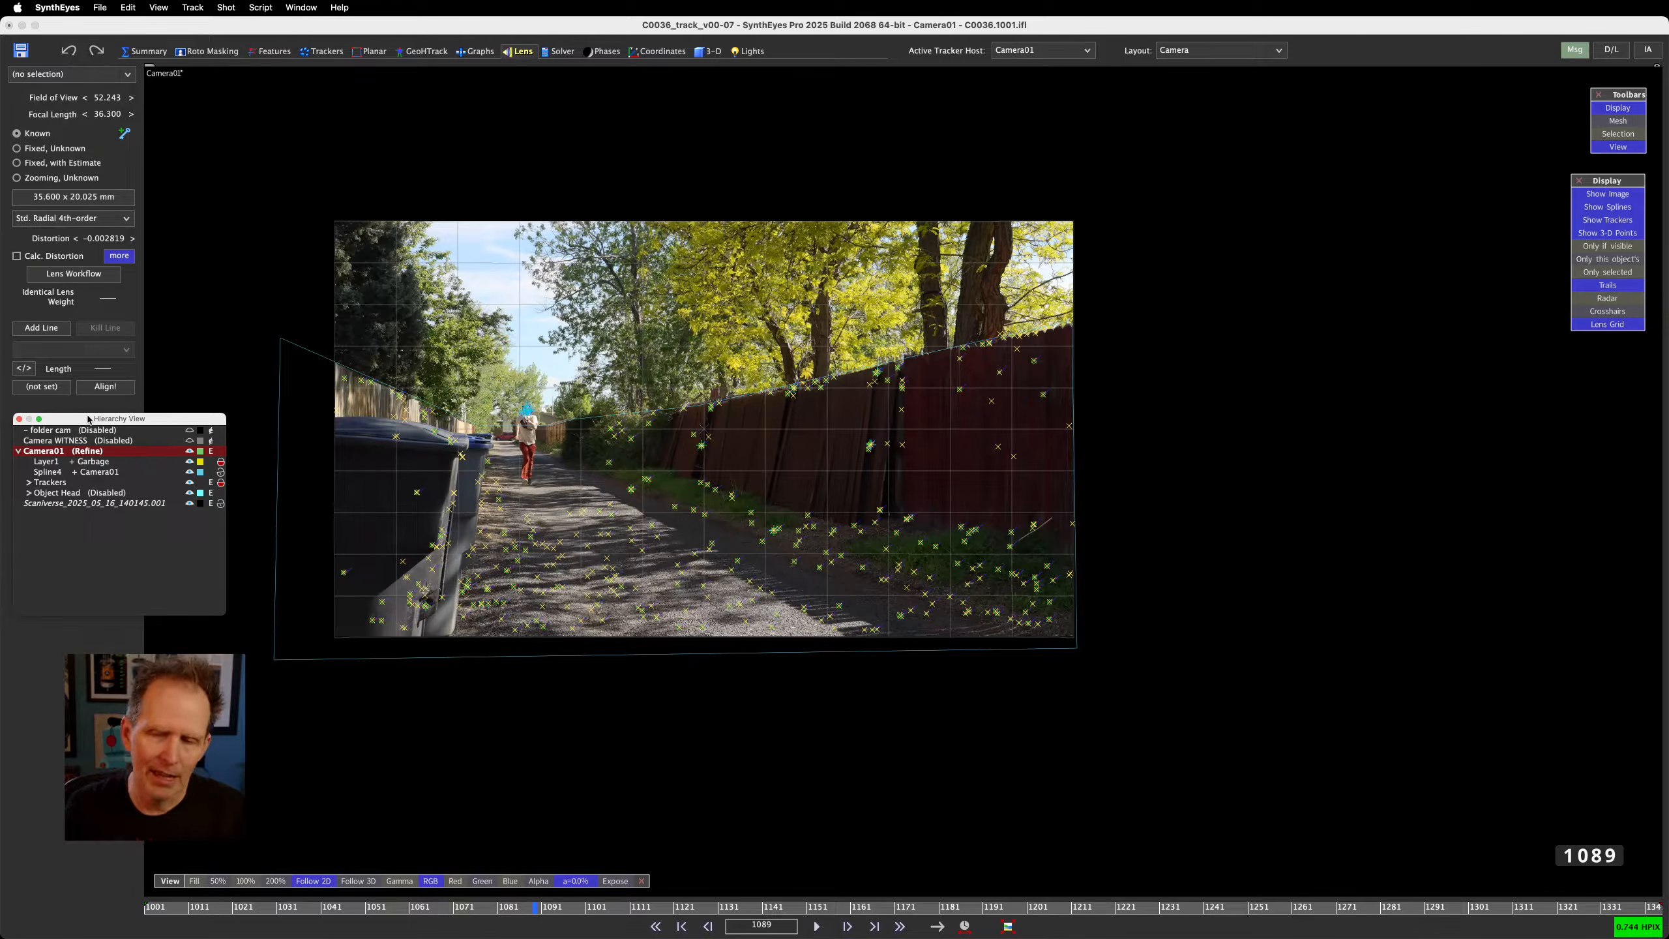
{"action": "left_click", "coordinate": [195, 387]}
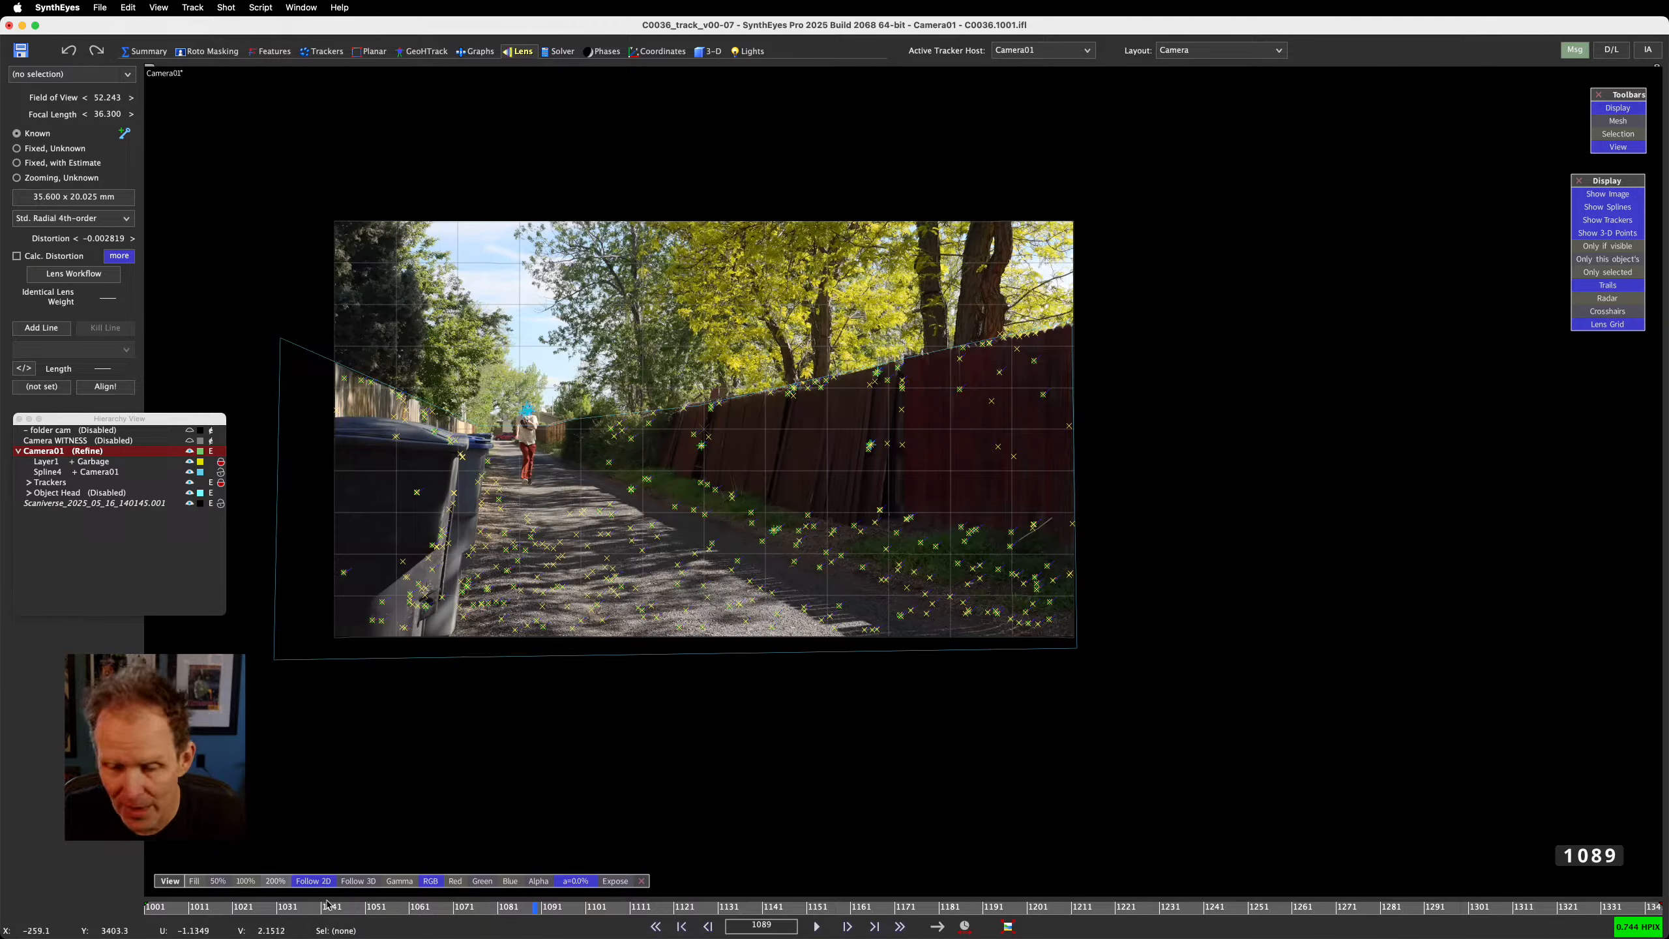
Review the trackers over the footage through frames 1281 and 1286, and return to frame 1001
{"action": "left_click_drag", "start_coordinate": [589, 913], "coordinate": [1382, 934]}
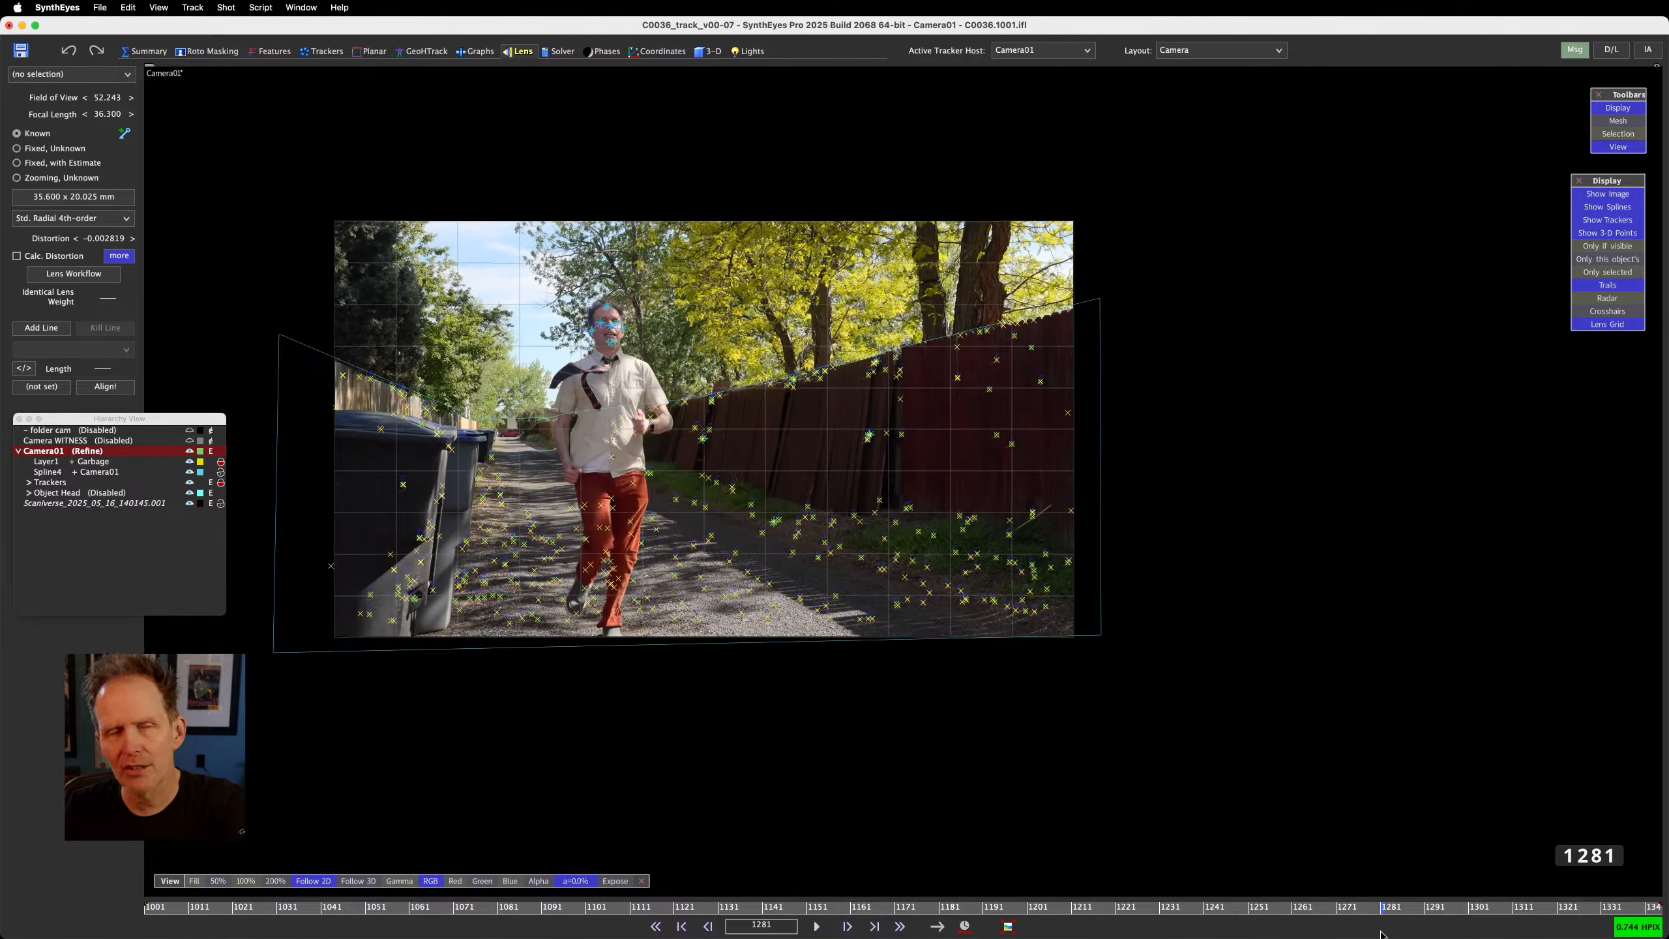
{"action": "left_click", "coordinate": [1408, 904]}
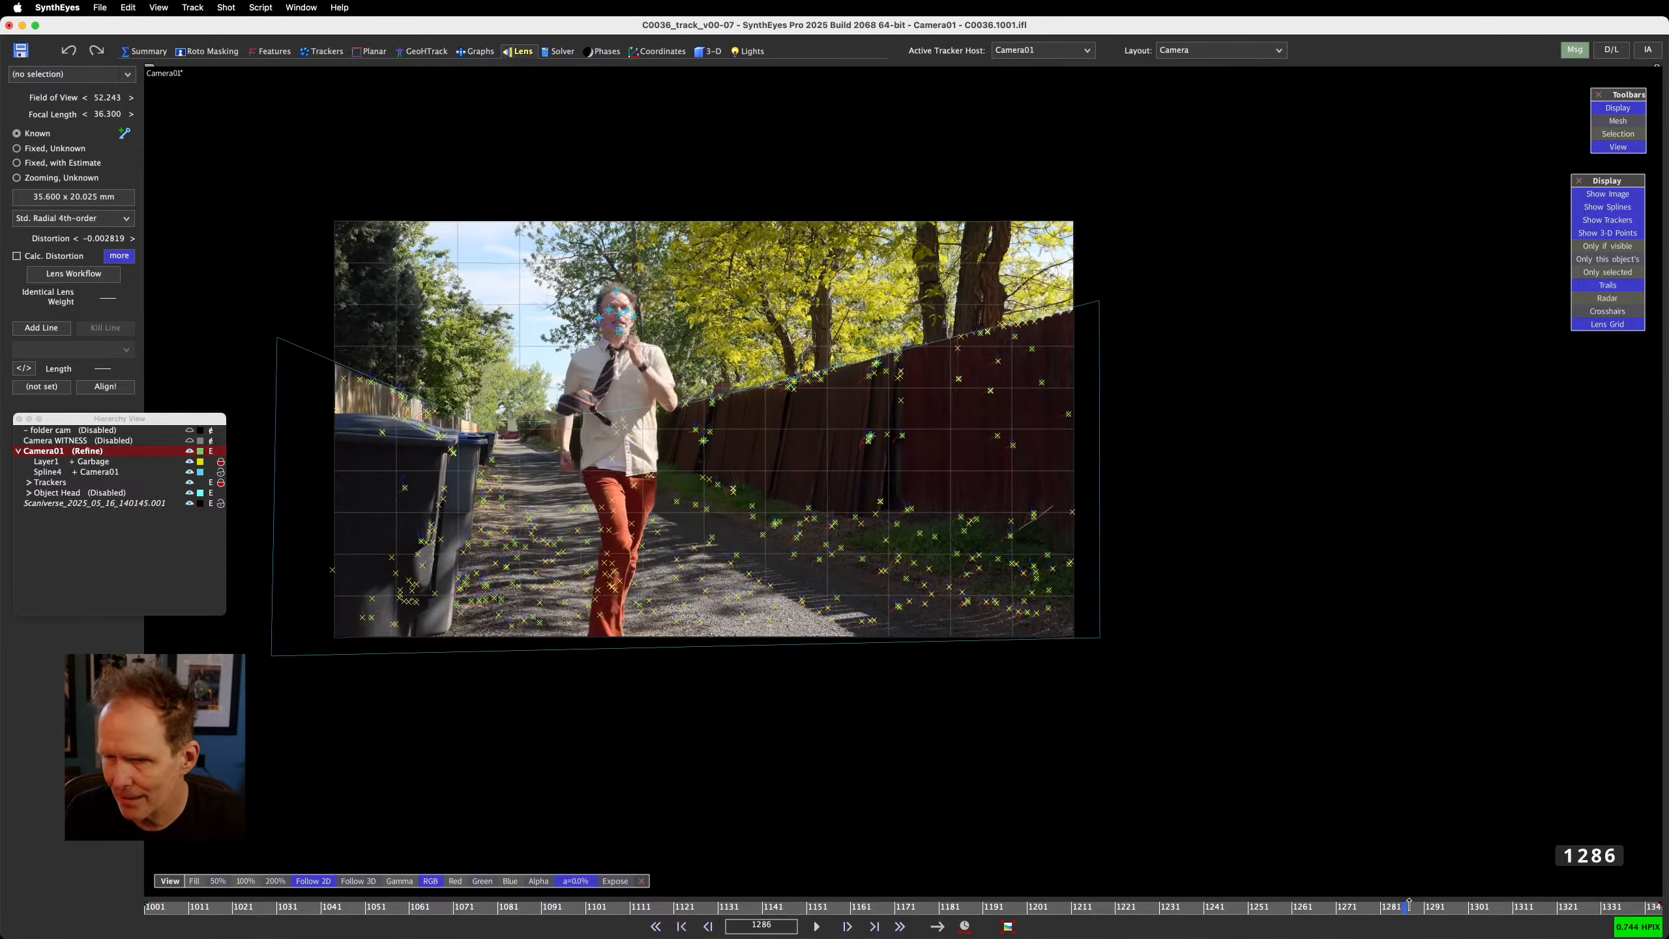
{"action": "left_click_drag", "start_coordinate": [1408, 904], "coordinate": [20, 937]}
{"action": "mouse_move", "coordinate": [8, 937]}
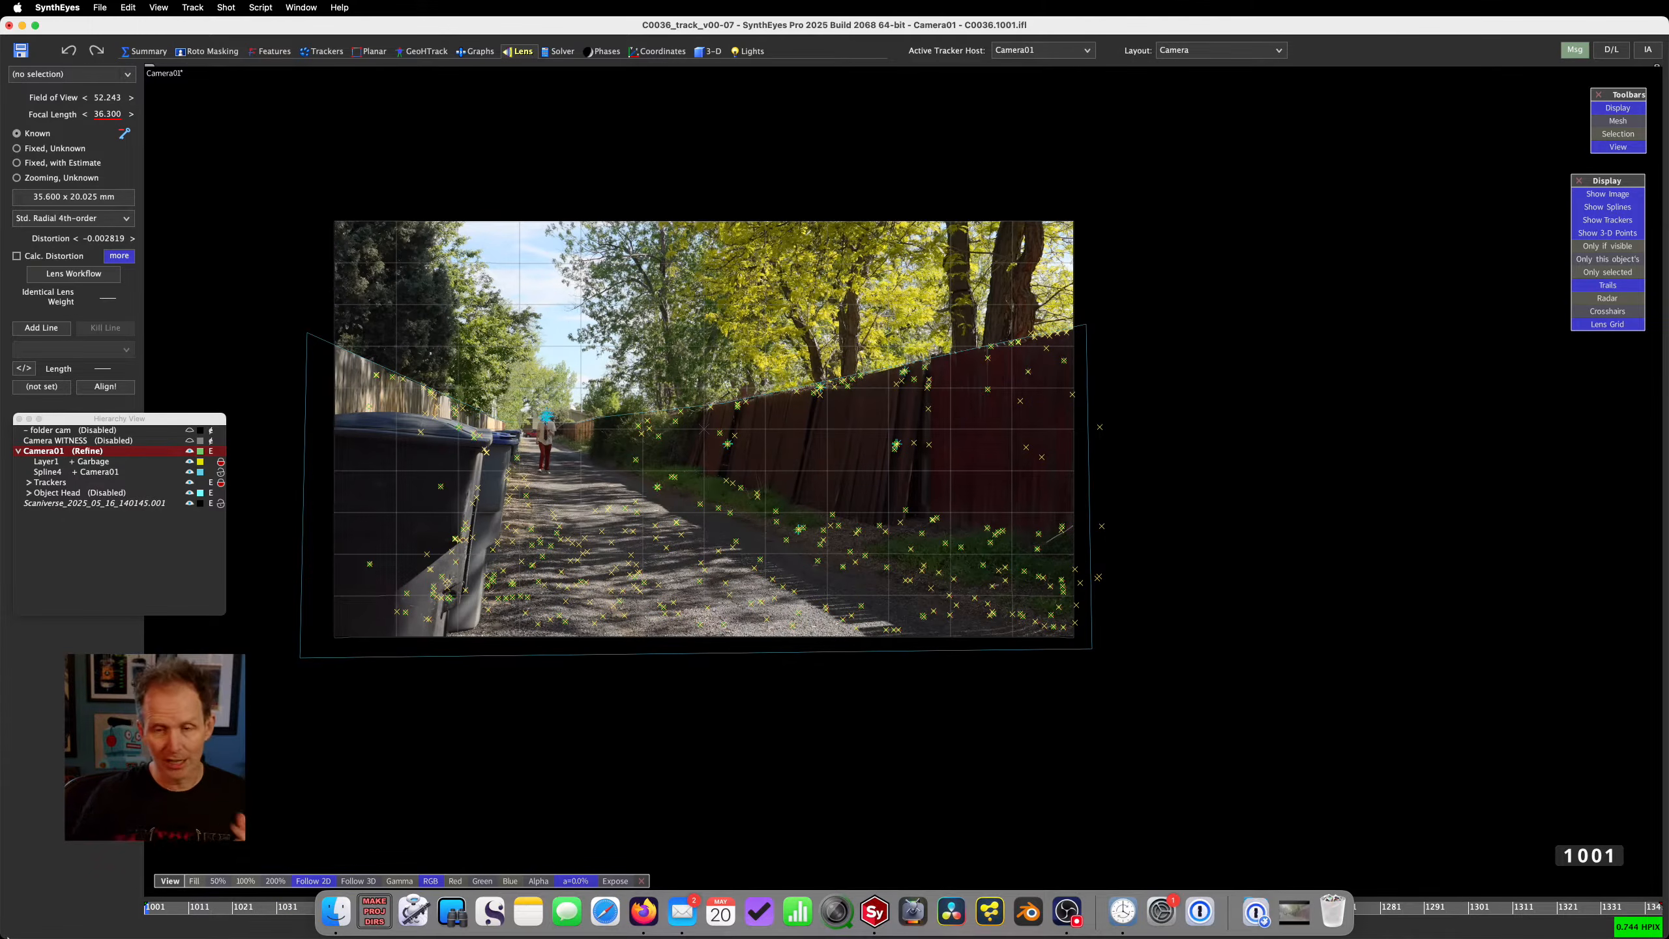
{"action": "left_click", "coordinate": [92, 419]}
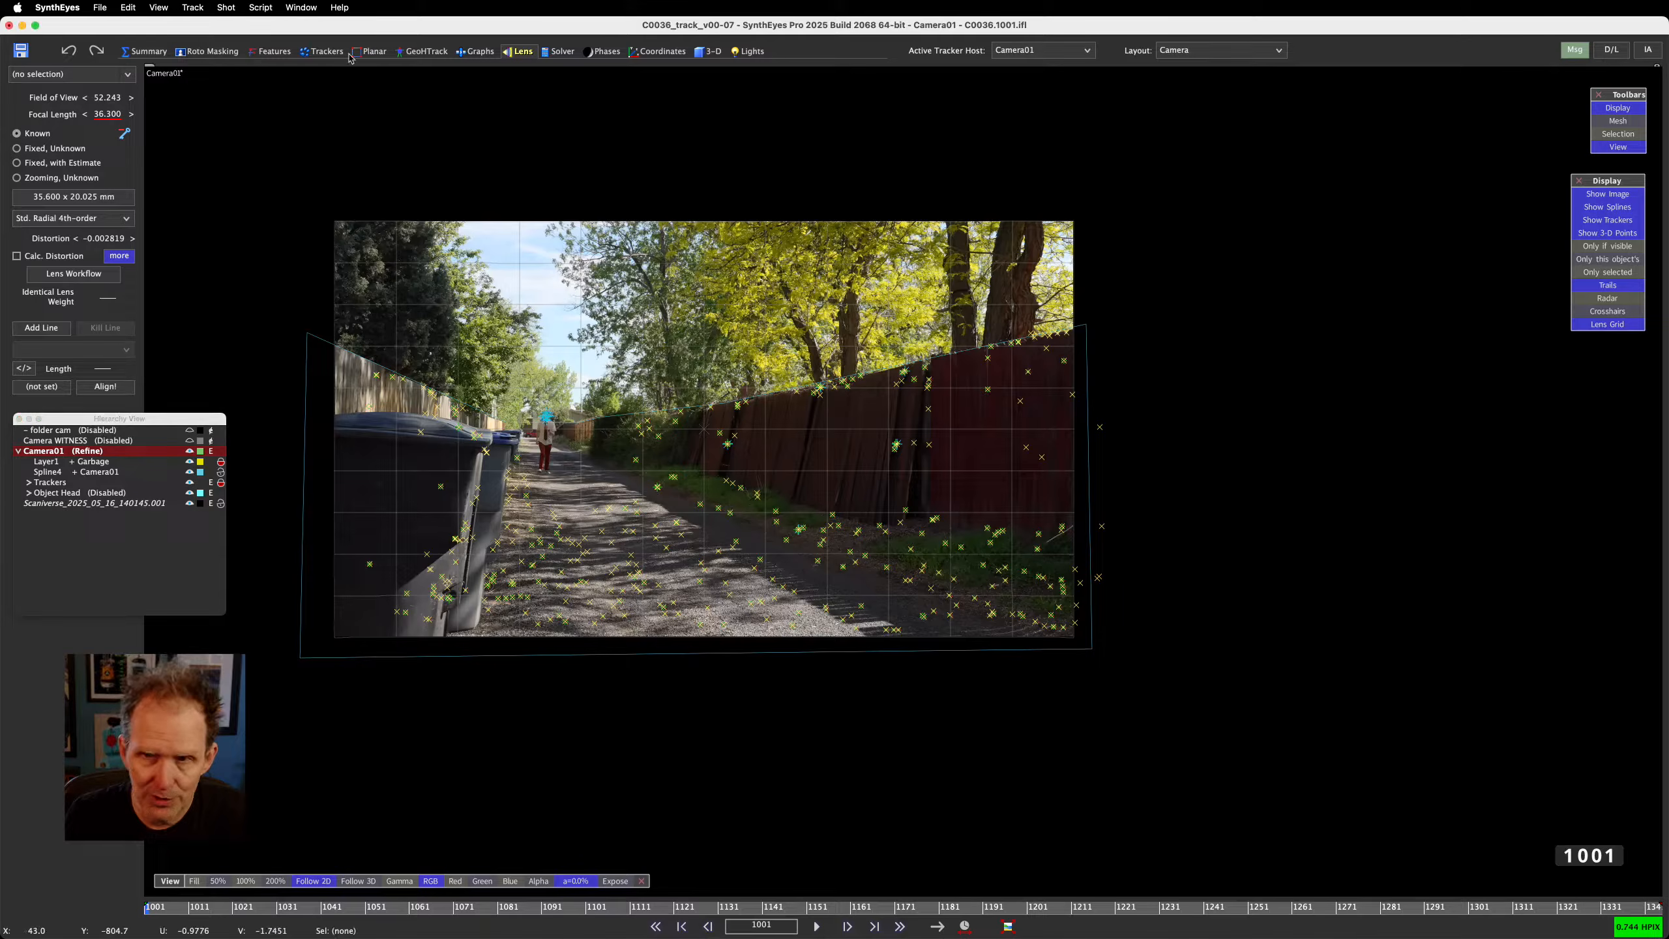
Set the Camera01 solving mode to Disabled in the Solver room
{"action": "left_click", "coordinate": [567, 53]}
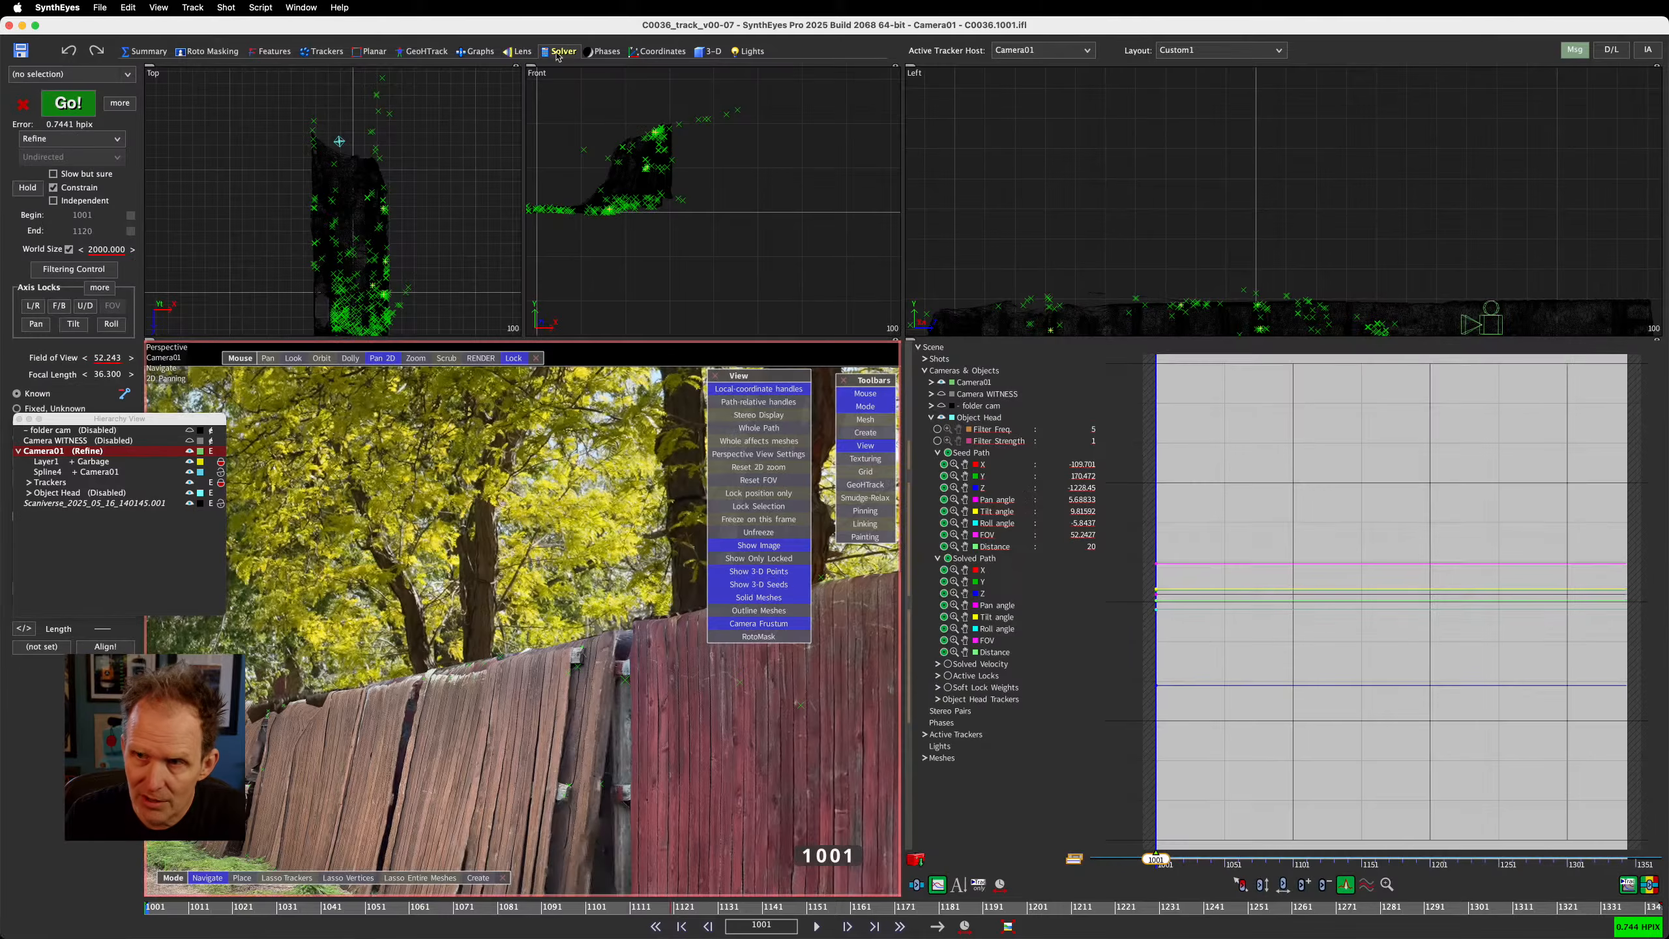
{"action": "left_click", "coordinate": [59, 139]}
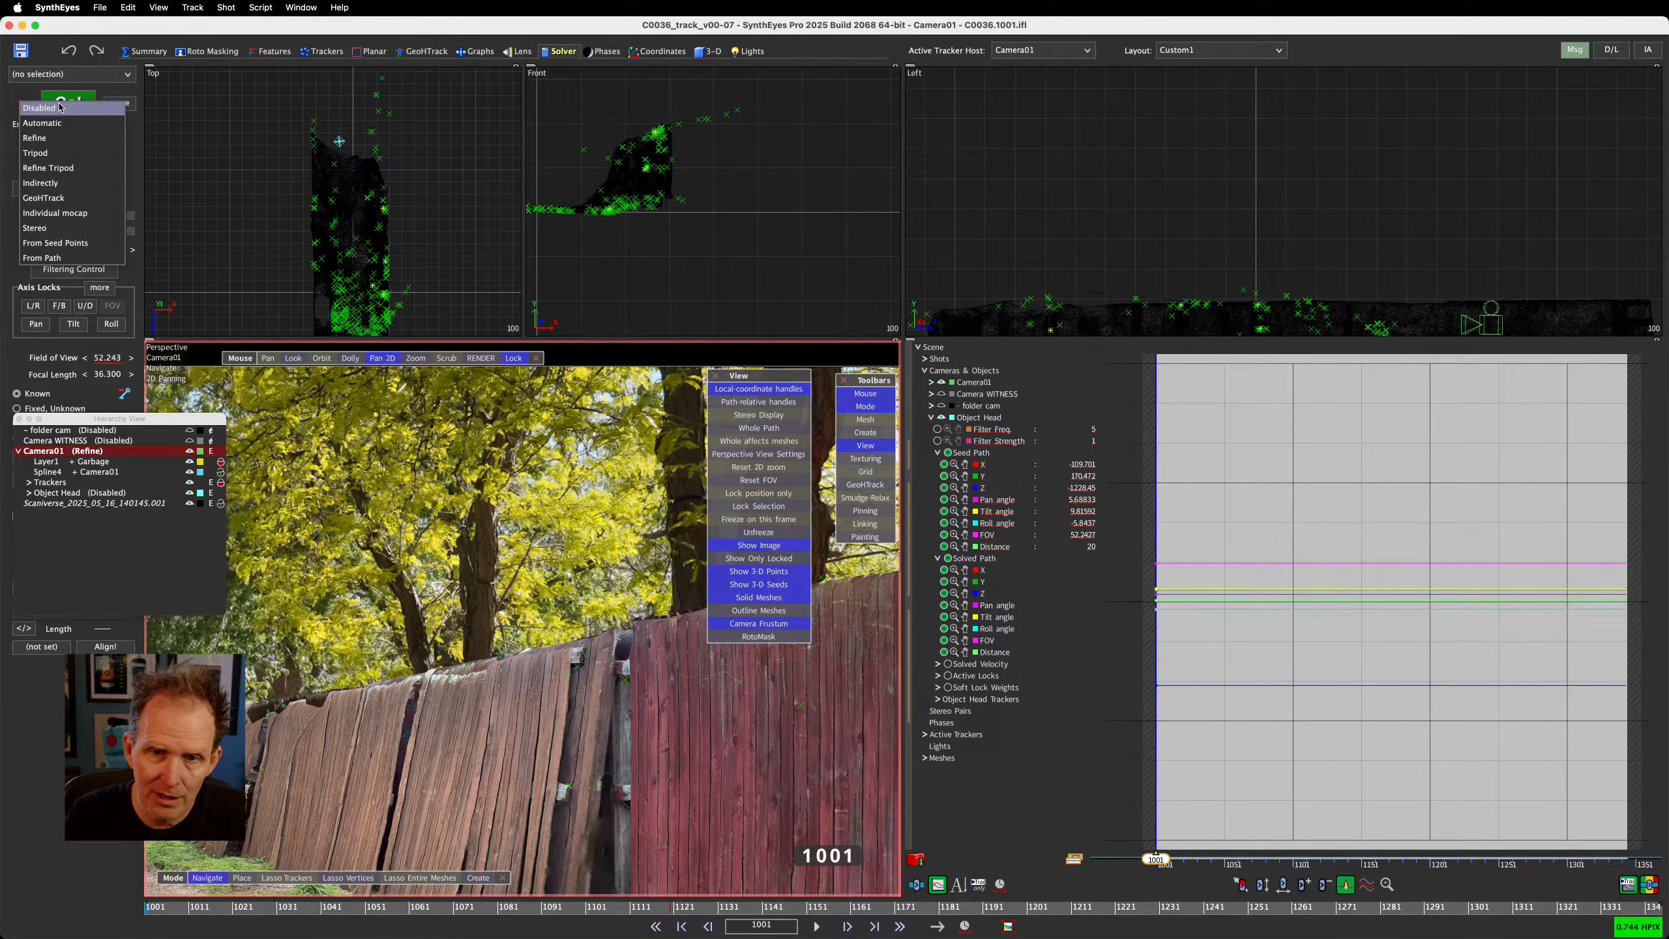
{"action": "left_click", "coordinate": [59, 107]}
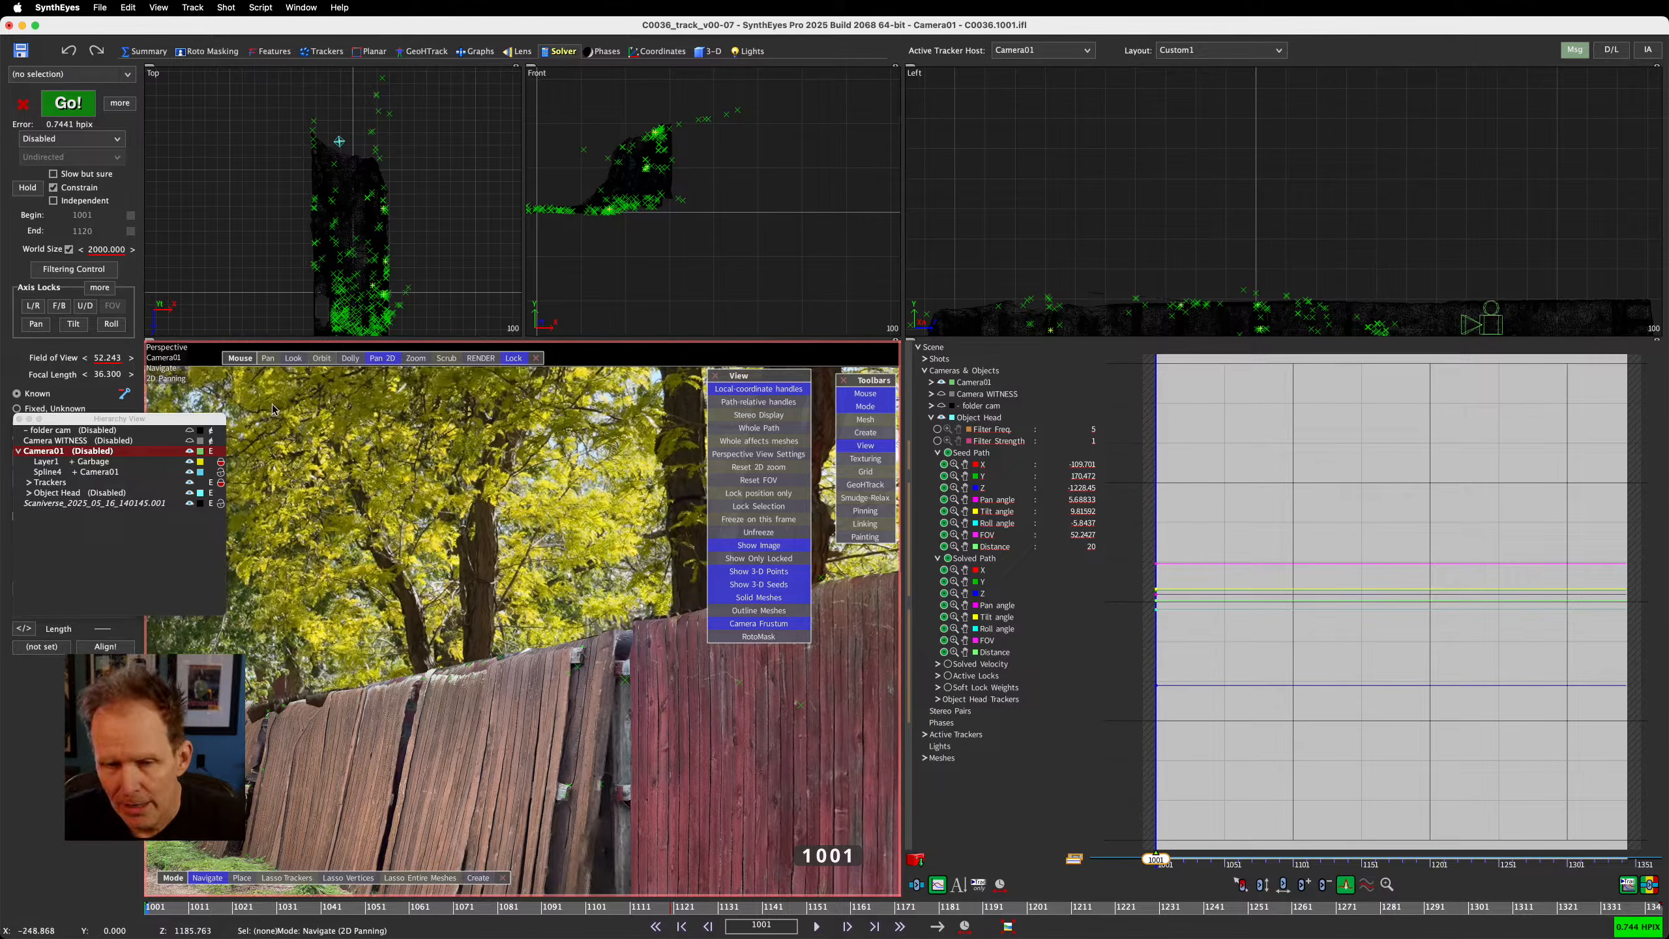
Compare the Scaniverse alley mesh with the footage at frame 1063 in the perspective view by switching the mesh's visibility
{"action": "left_click_drag", "start_coordinate": [184, 914], "coordinate": [420, 913]}
{"action": "scroll", "coordinate": [470, 620], "scroll_direction": "down", "scroll_amount": 5}
{"action": "scroll", "coordinate": [468, 620], "scroll_direction": "up", "scroll_amount": 2}
{"action": "left_click_drag", "start_coordinate": [469, 620], "coordinate": [539, 616]}
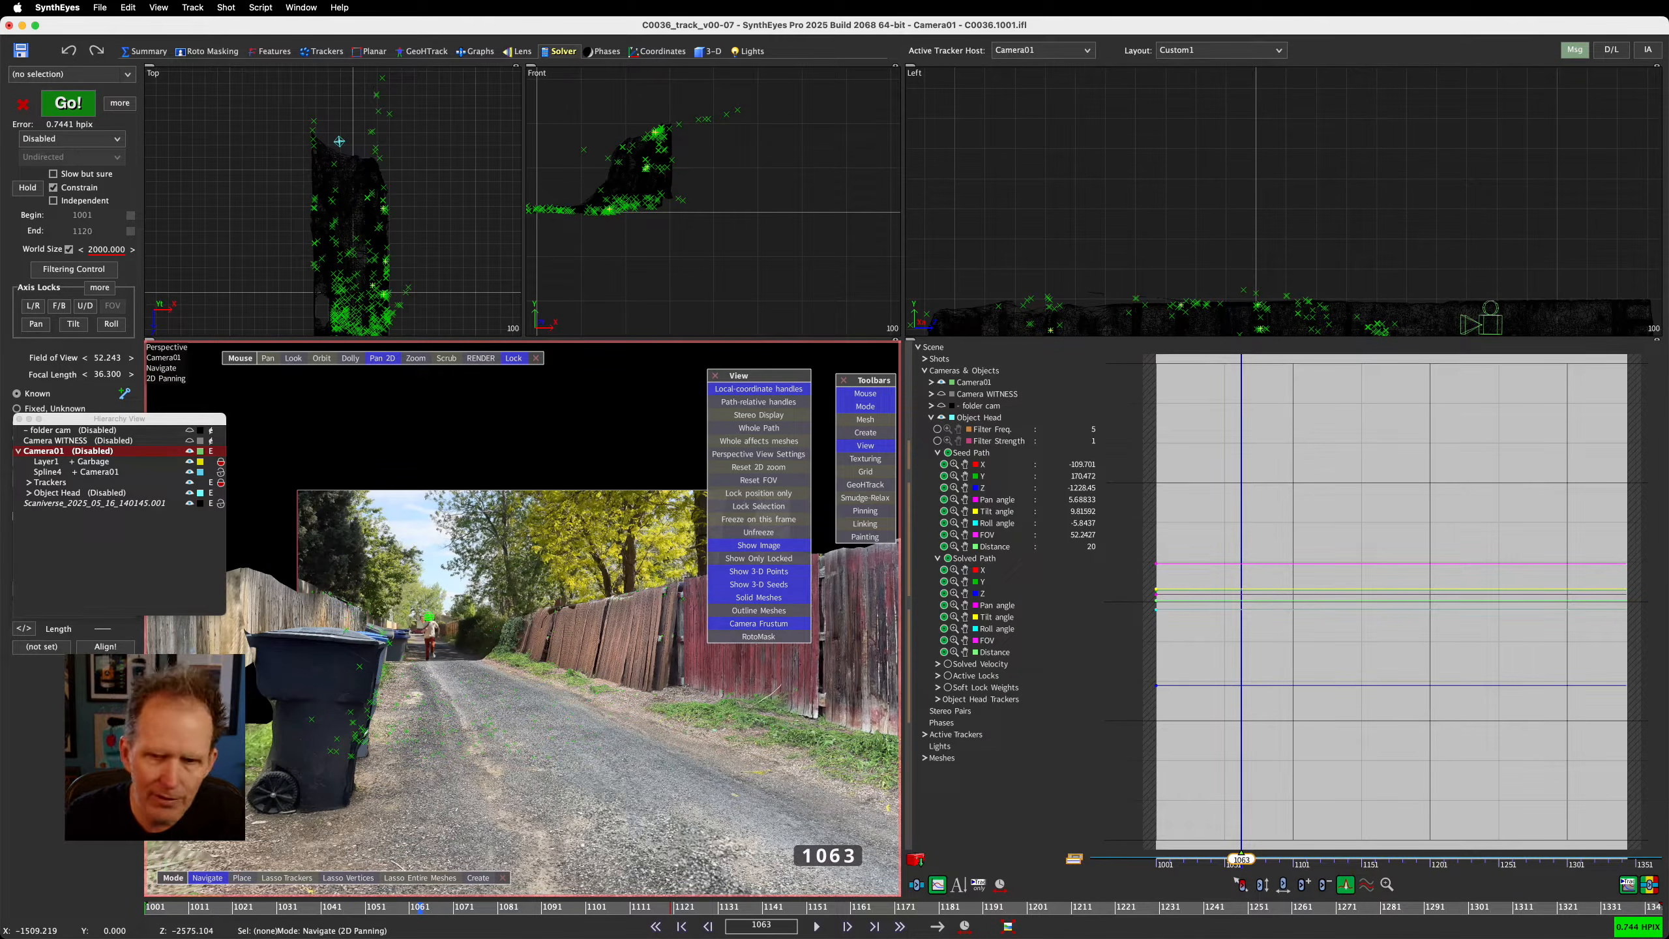
{"action": "left_click", "coordinate": [160, 531]}
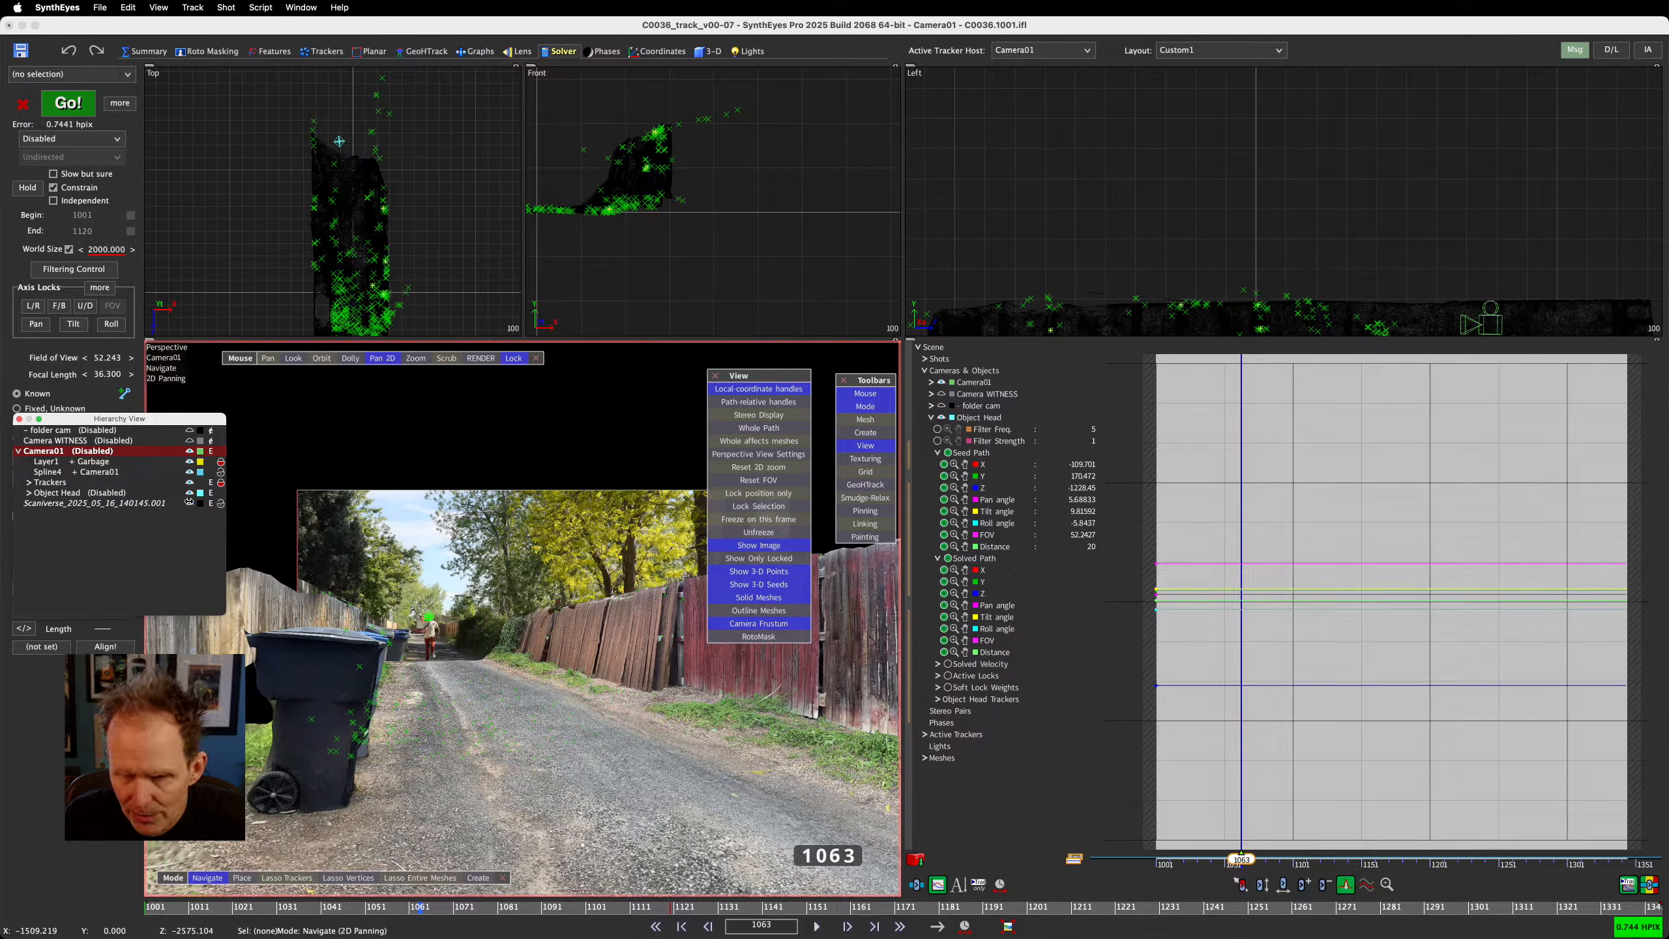
{"action": "left_click", "coordinate": [189, 503]}
{"action": "left_click", "coordinate": [189, 503]}
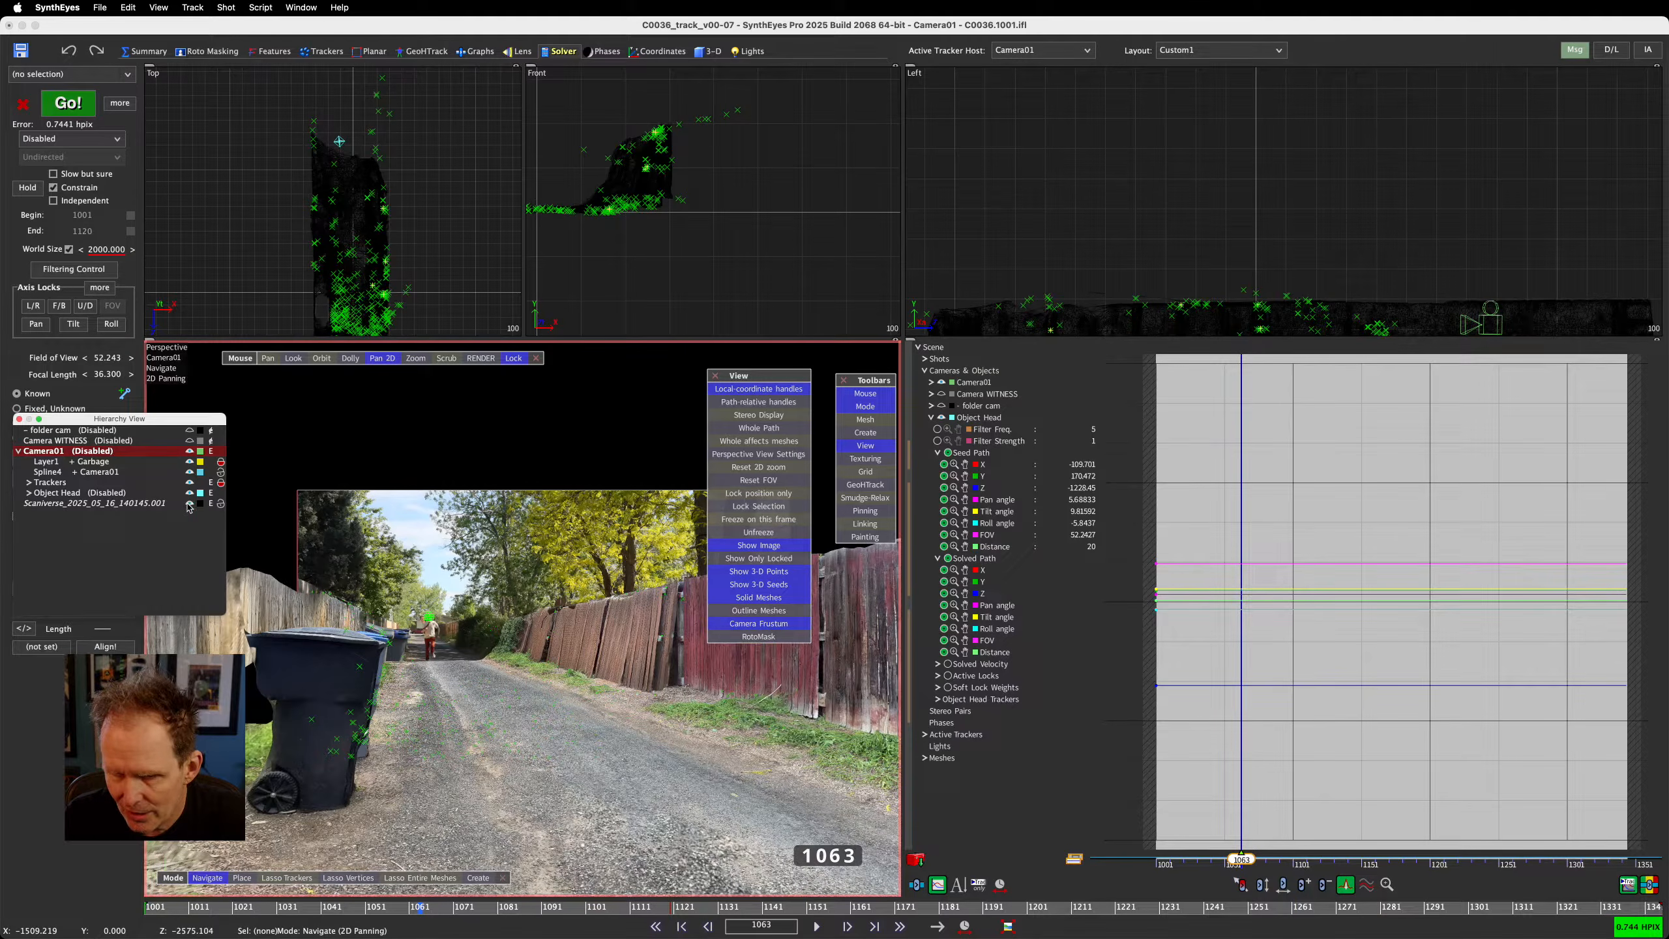
{"action": "left_click", "coordinate": [189, 503]}
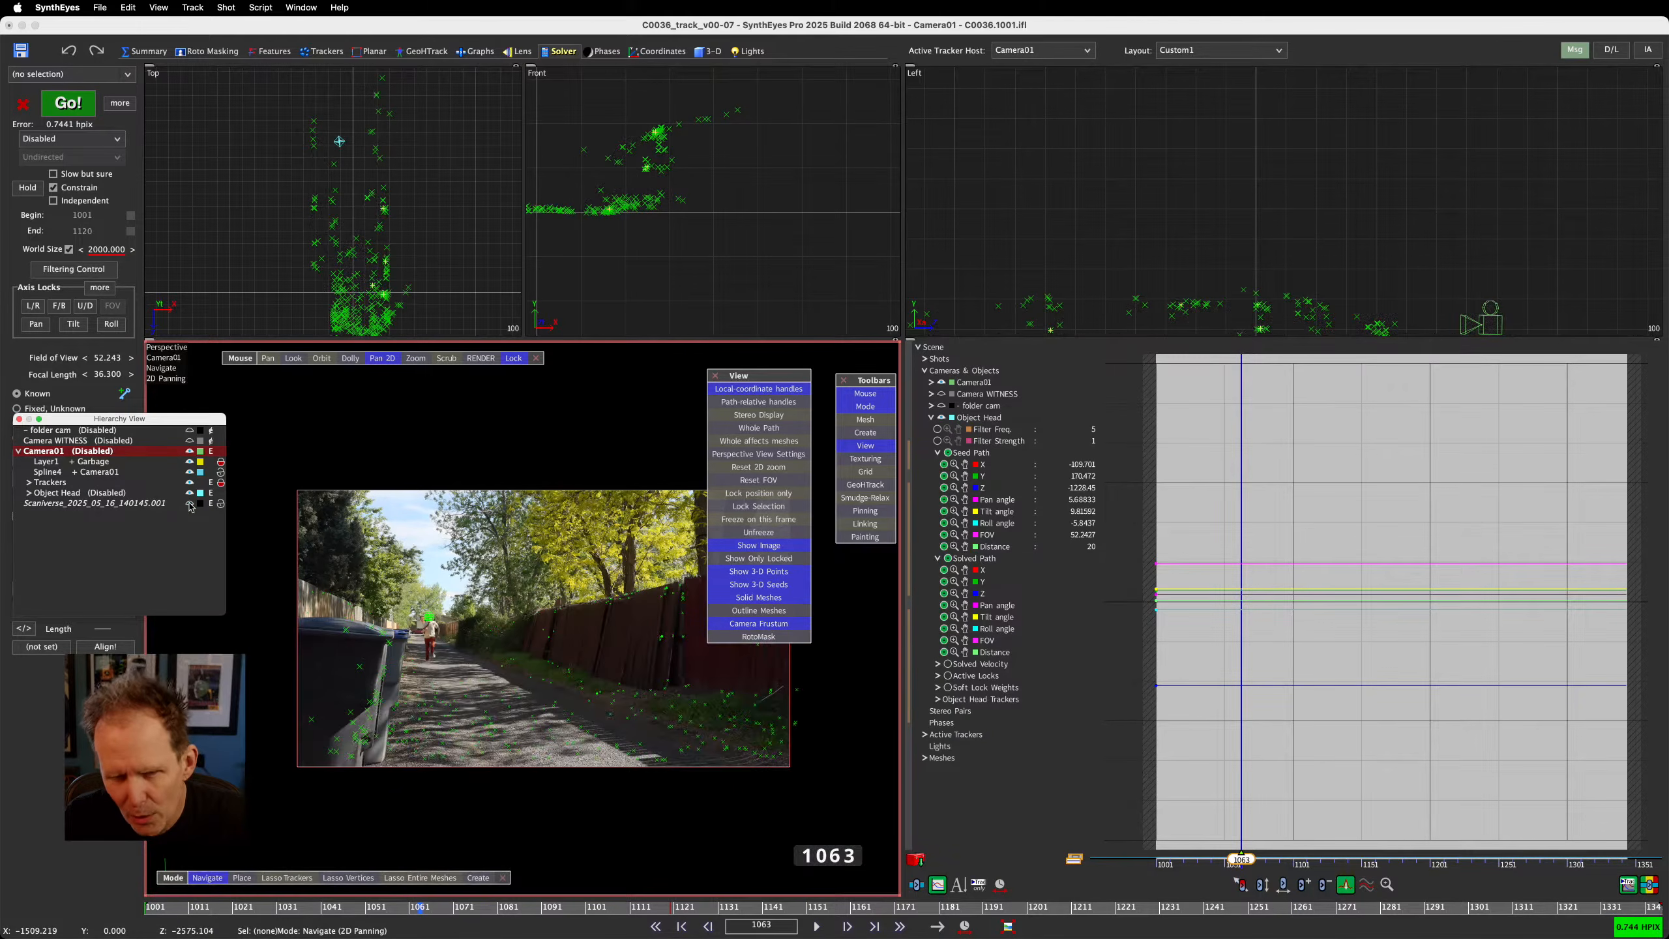
Show the Scaniverse mesh again and examine its alignment with the garbage bins and fence up close, stopping at frame 1062
{"action": "scroll", "coordinate": [371, 631], "scroll_direction": "up", "scroll_amount": 10}
{"action": "middle_click_drag", "start_coordinate": [513, 566], "coordinate": [657, 657]}
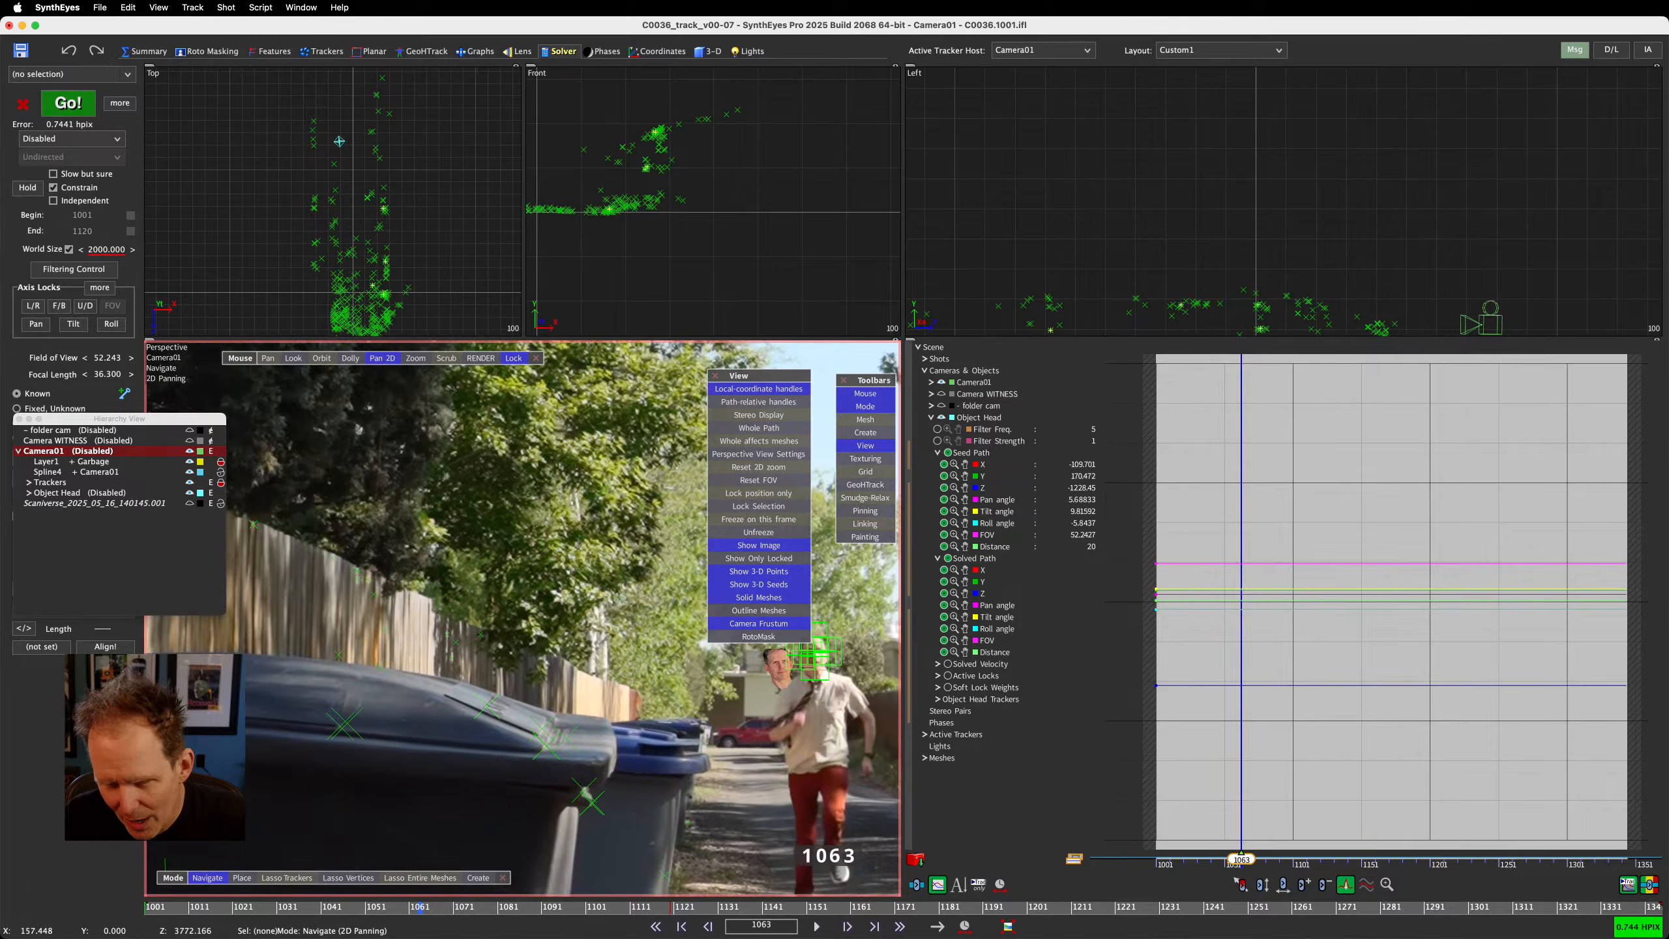
{"action": "left_click", "coordinate": [100, 506]}
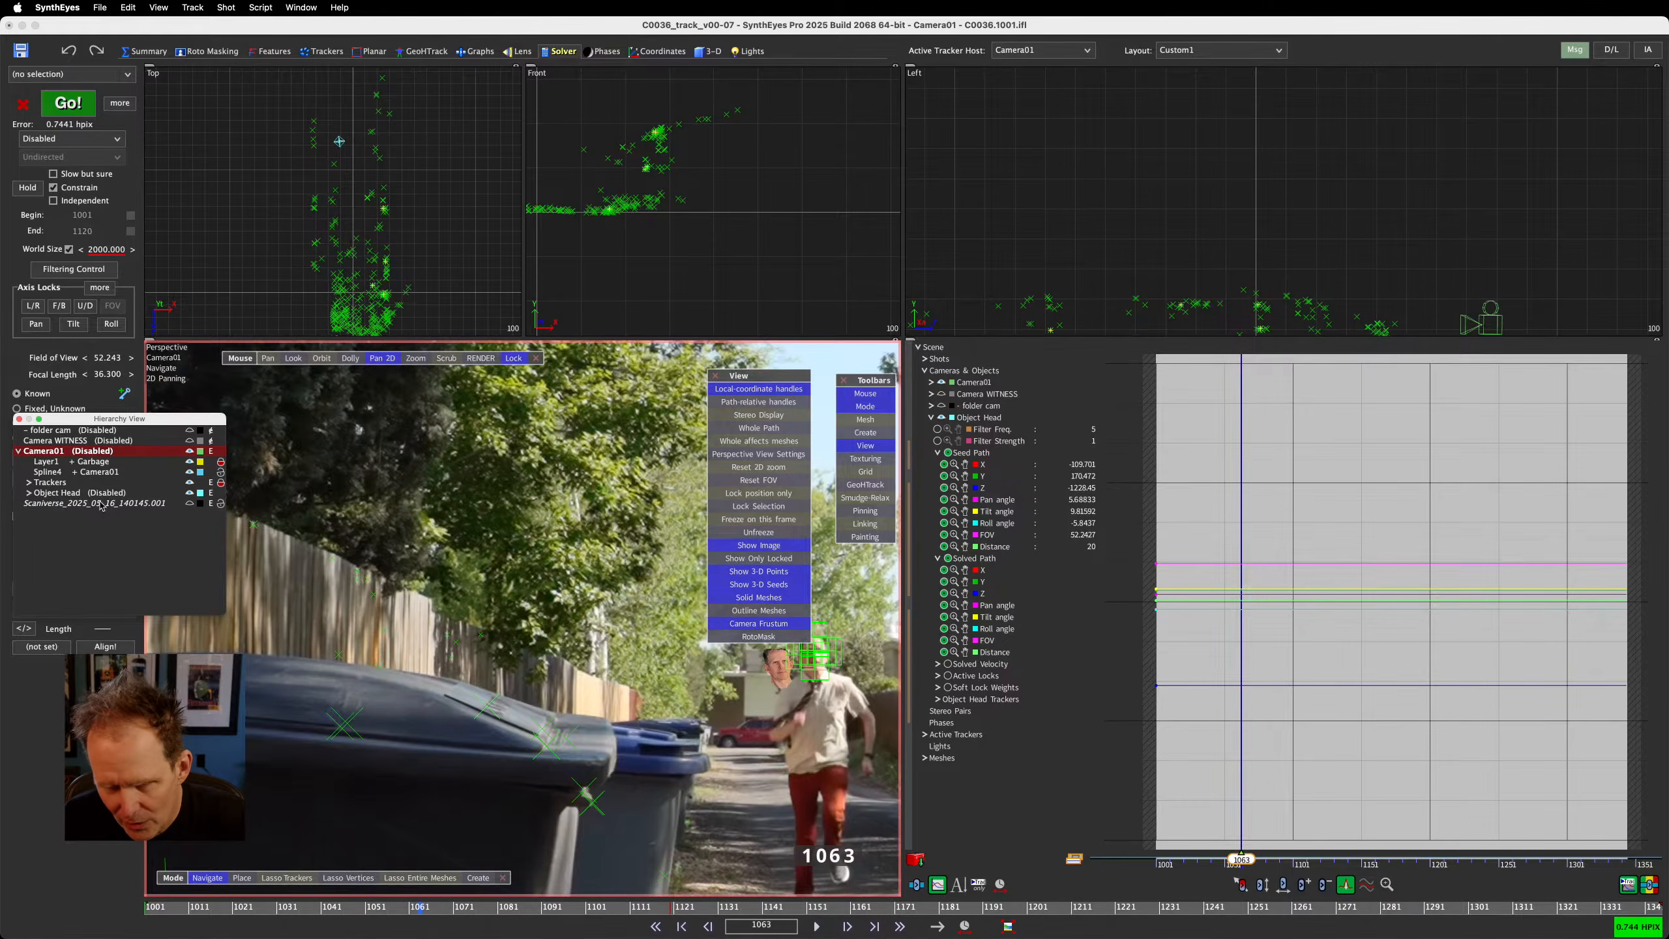
{"action": "left_click", "coordinate": [189, 503]}
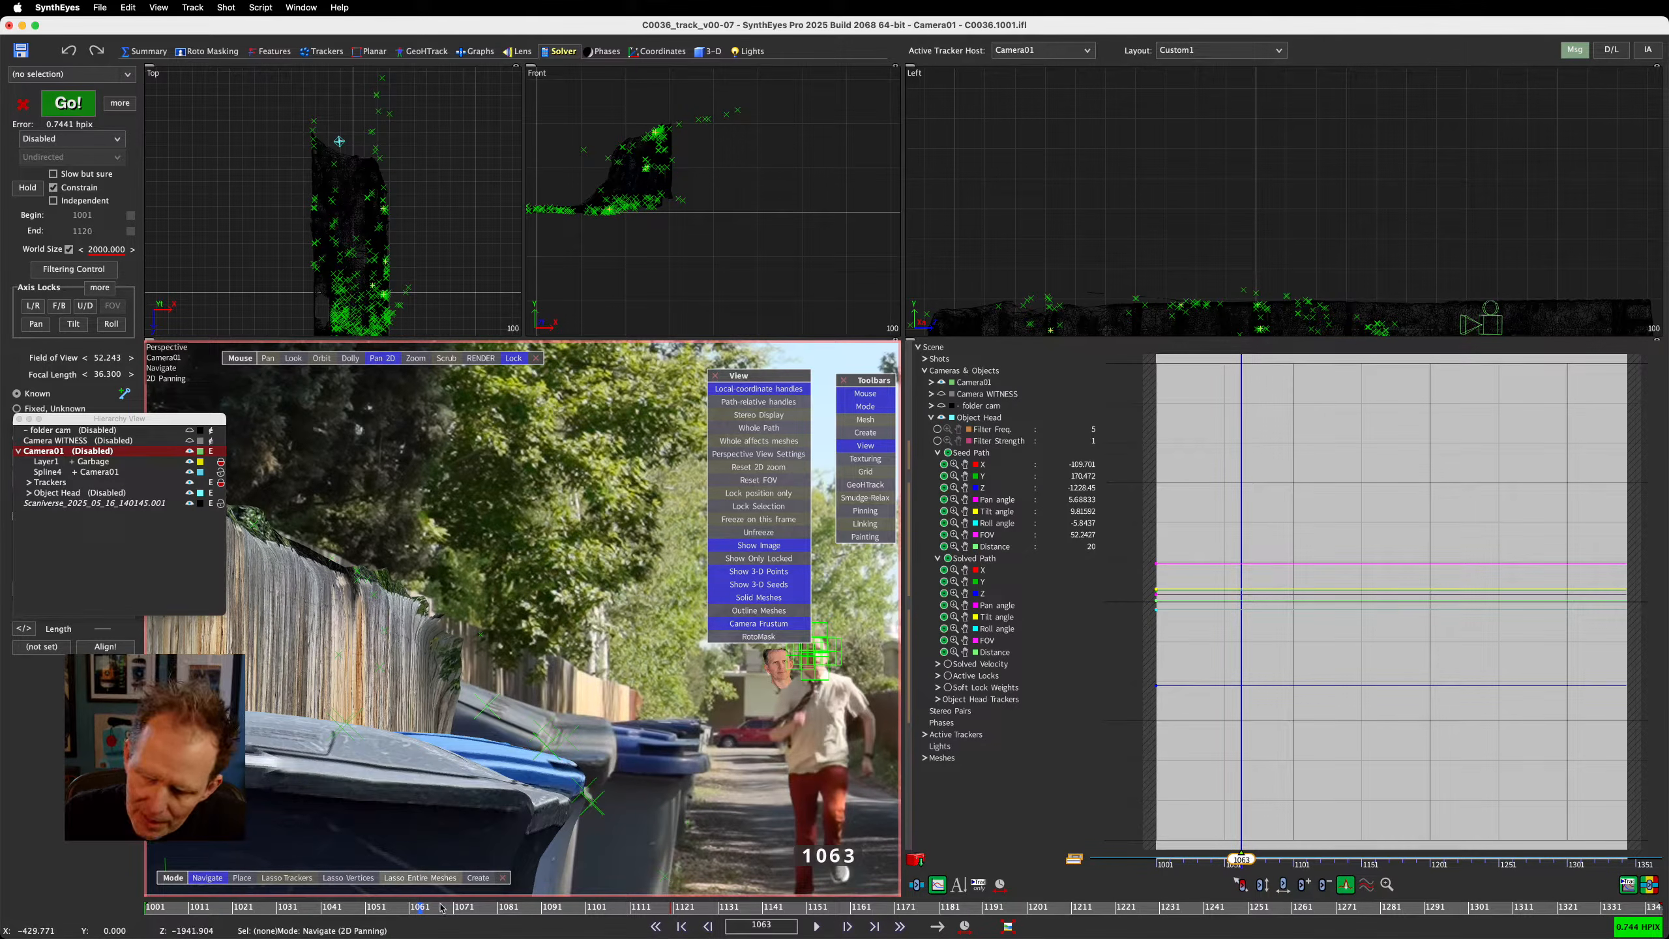
{"action": "left_click_drag", "start_coordinate": [419, 907], "coordinate": [415, 909]}
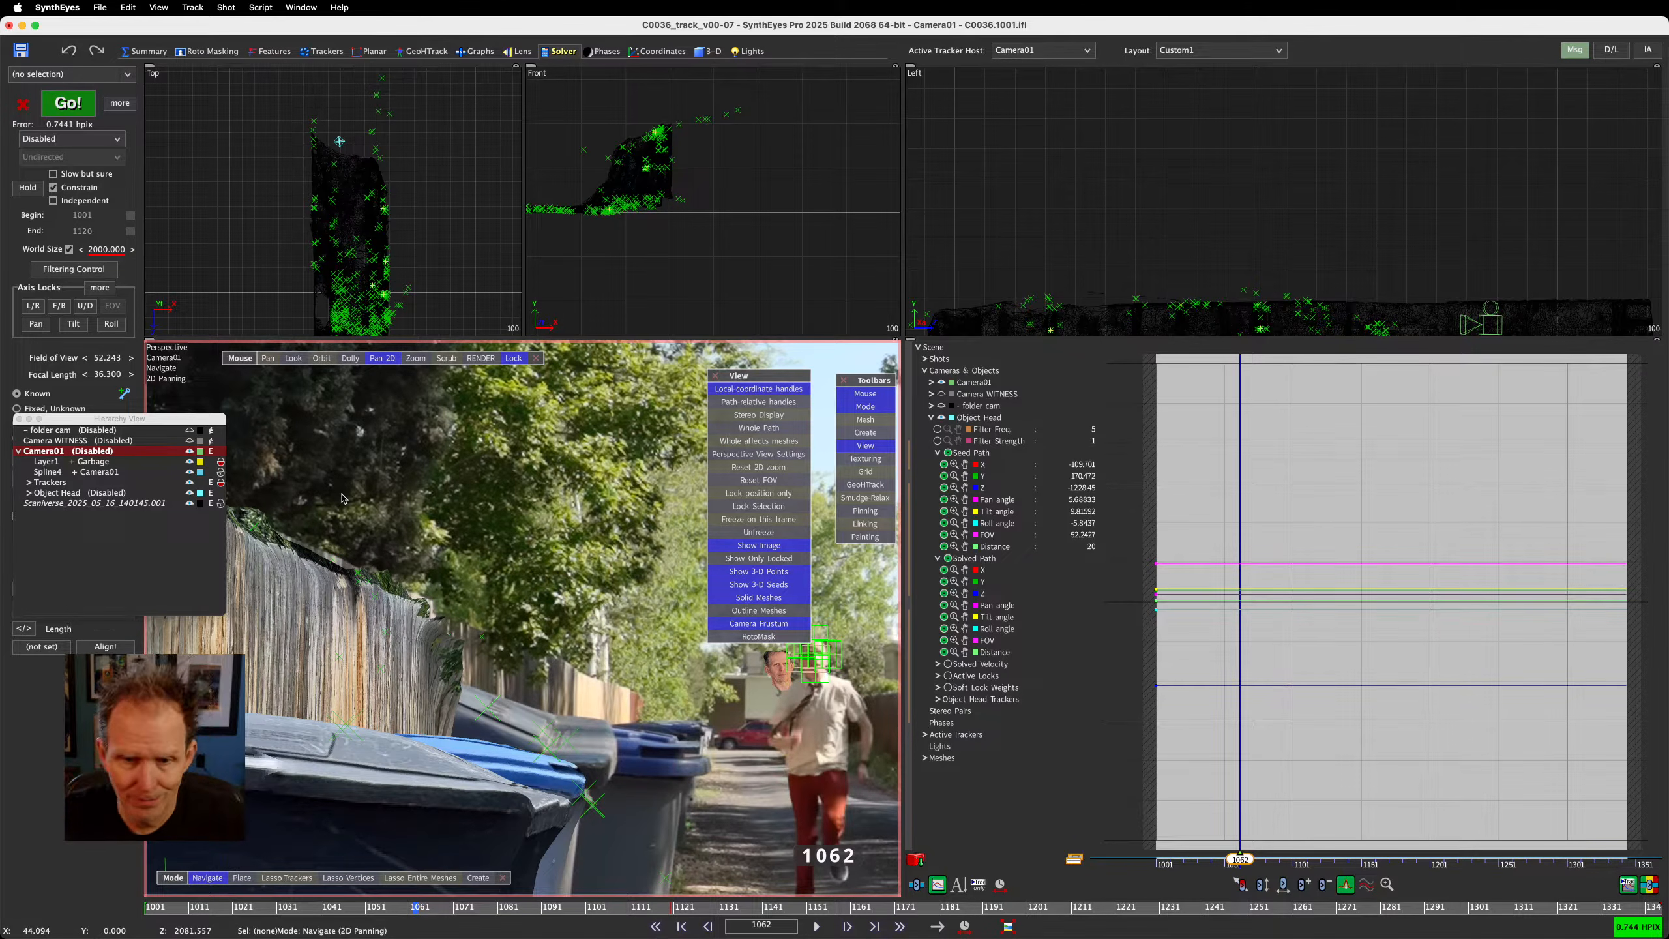
{"action": "left_click", "coordinate": [215, 459]}
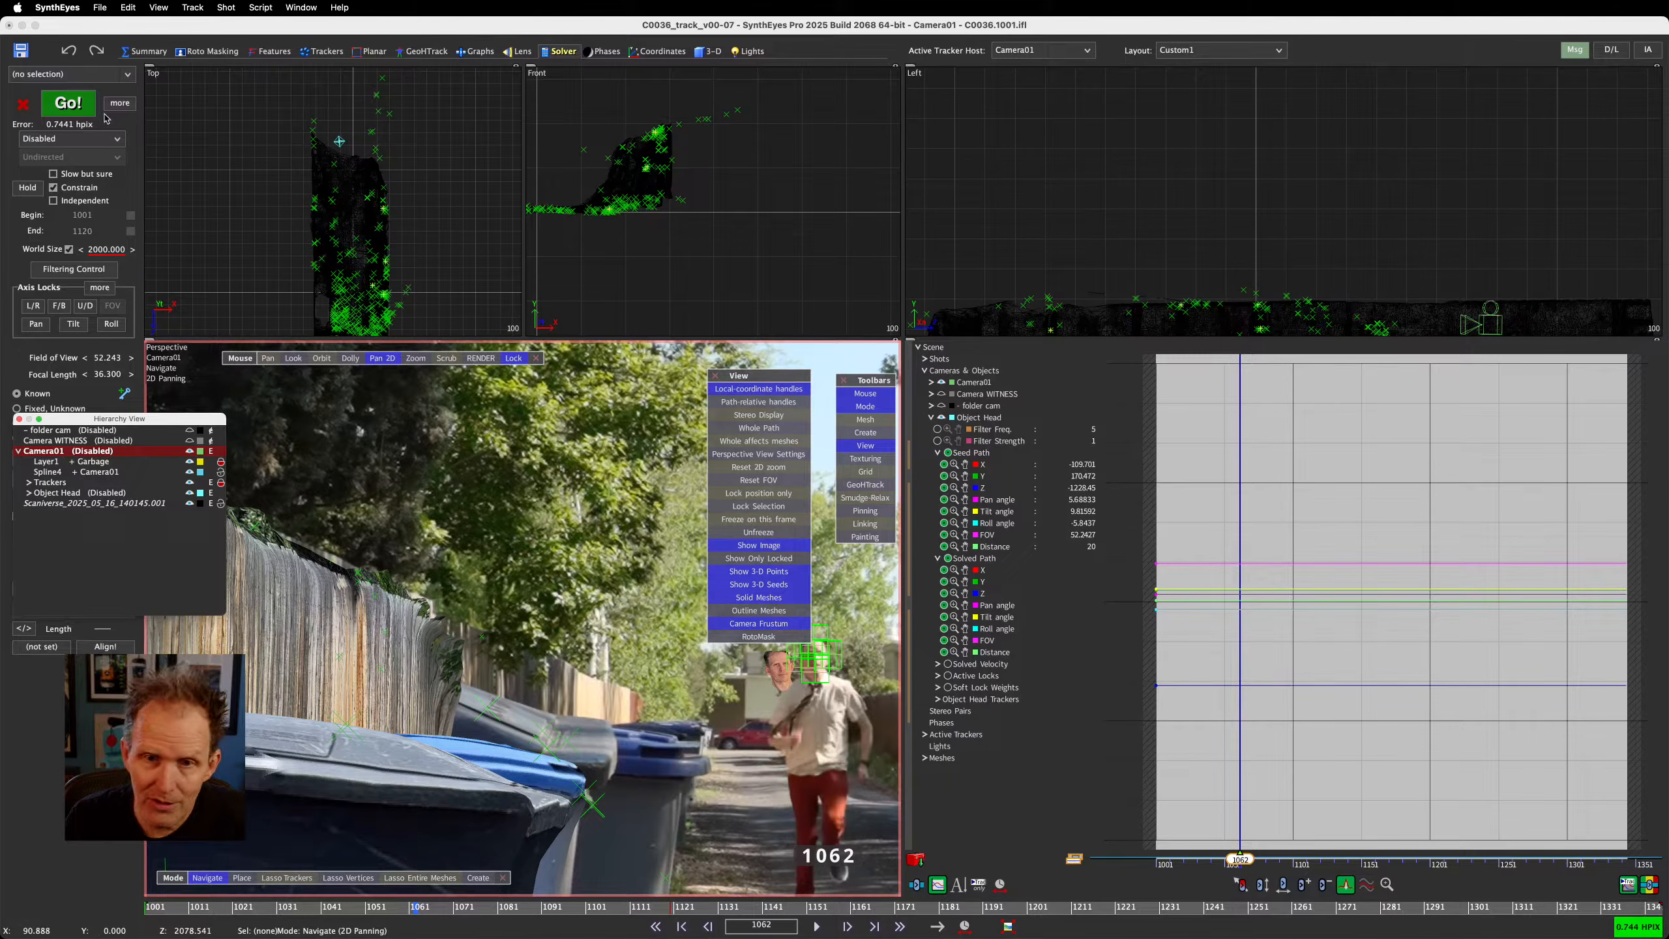
Set the Camera01 solving mode to Refine and move the Hierarchy View clear of the lens settings
{"action": "left_click", "coordinate": [62, 138]}
{"action": "left_click", "coordinate": [63, 168]}
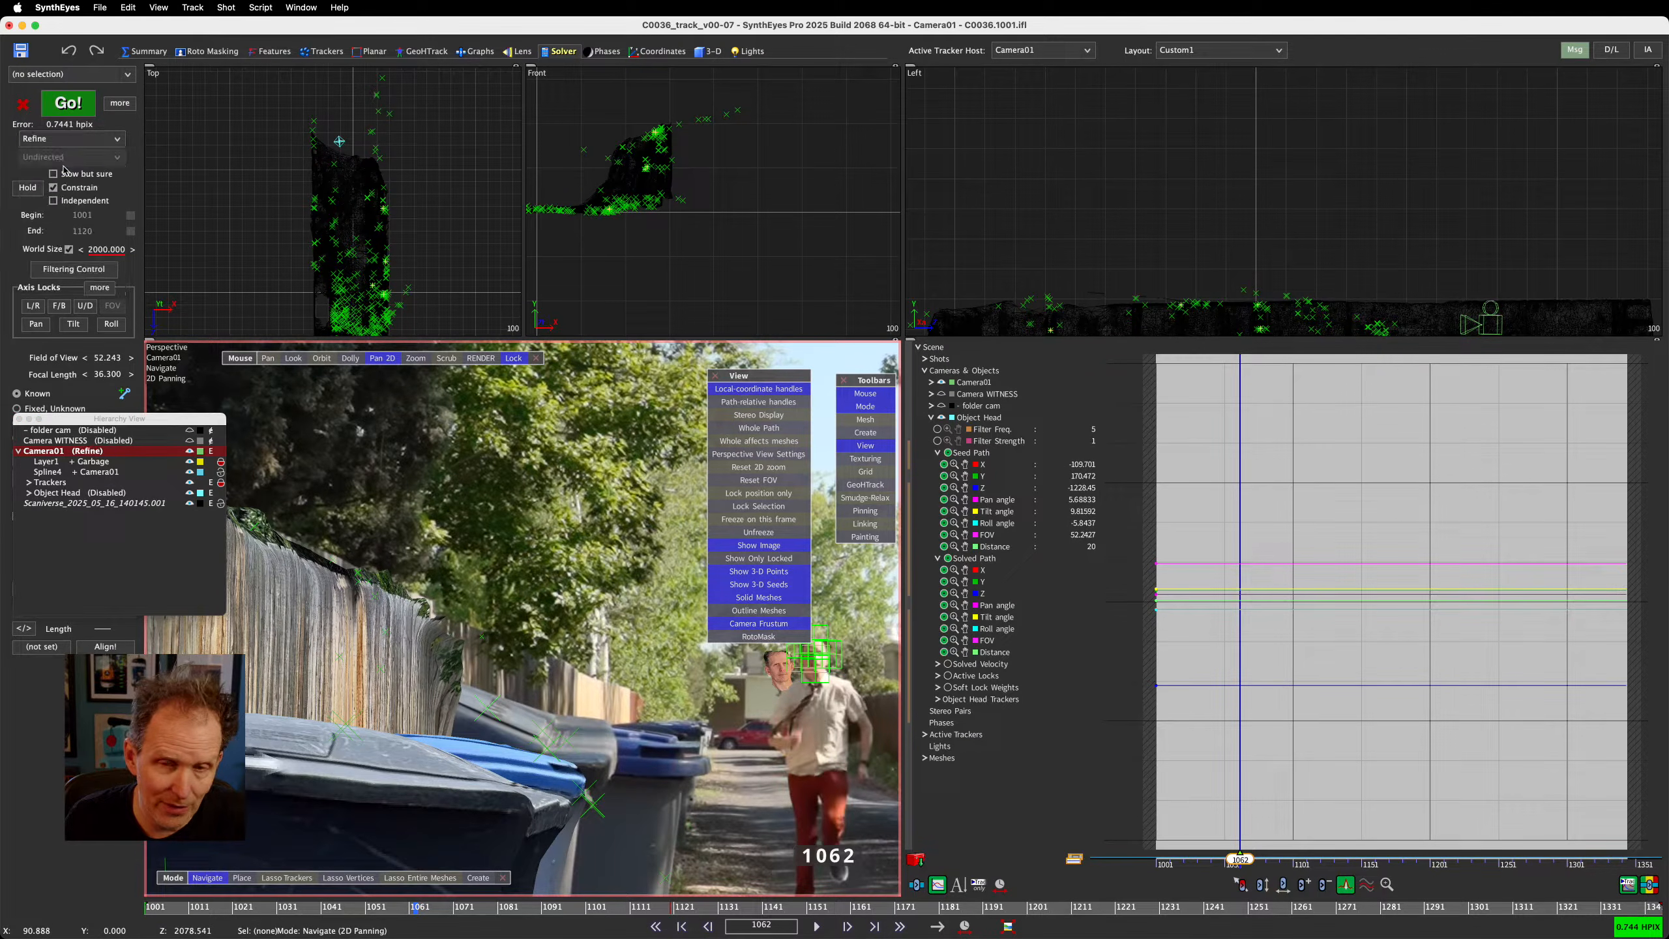
{"action": "left_click_drag", "start_coordinate": [129, 424], "coordinate": [151, 700]}
{"action": "left_click", "coordinate": [360, 538]}
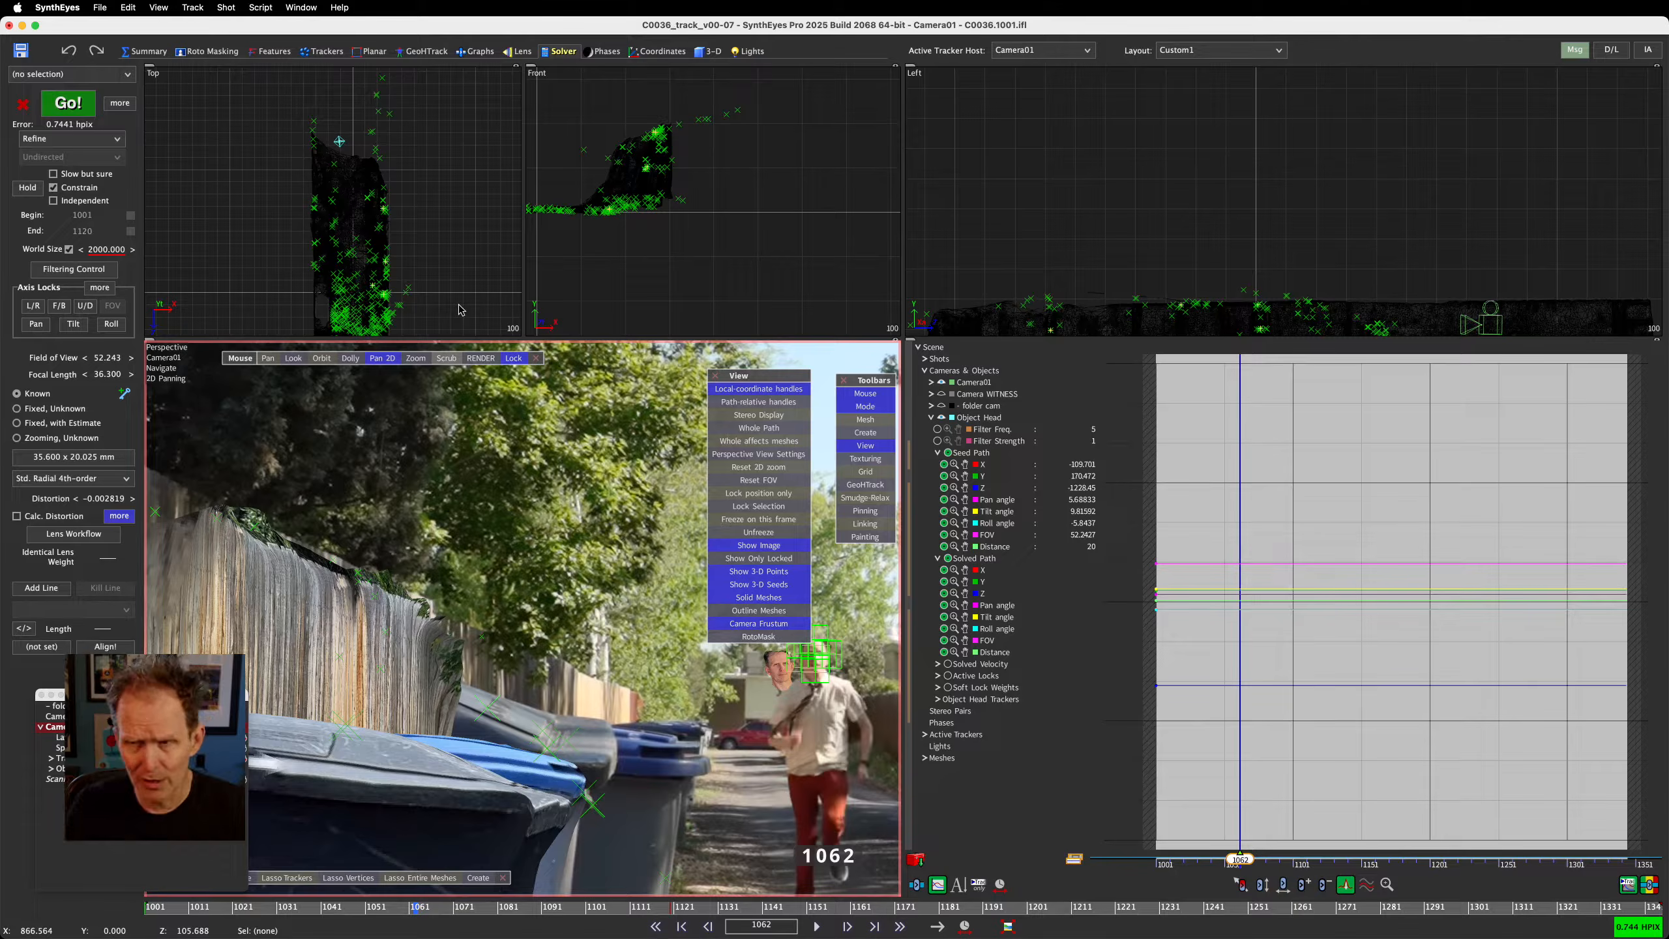
Set the Camera01 lens to Fixed, Unknown, with C2 and the fourth radial distortion coefficient set to Calculate
{"action": "left_click", "coordinate": [523, 51]}
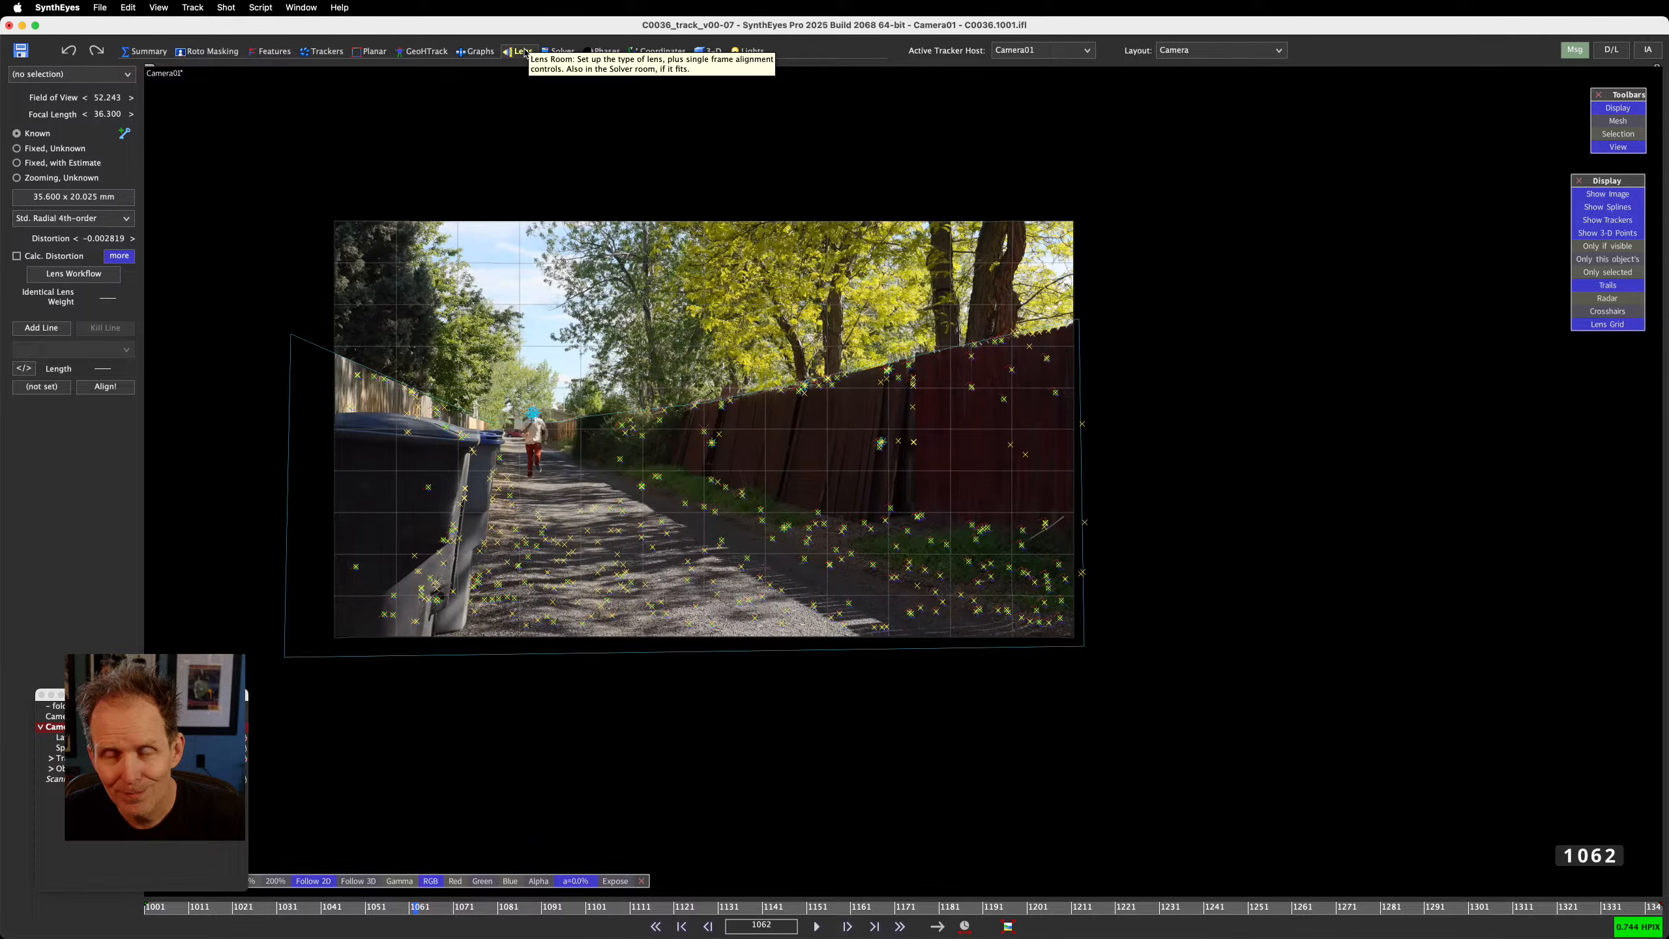
{"action": "left_click", "coordinate": [31, 150]}
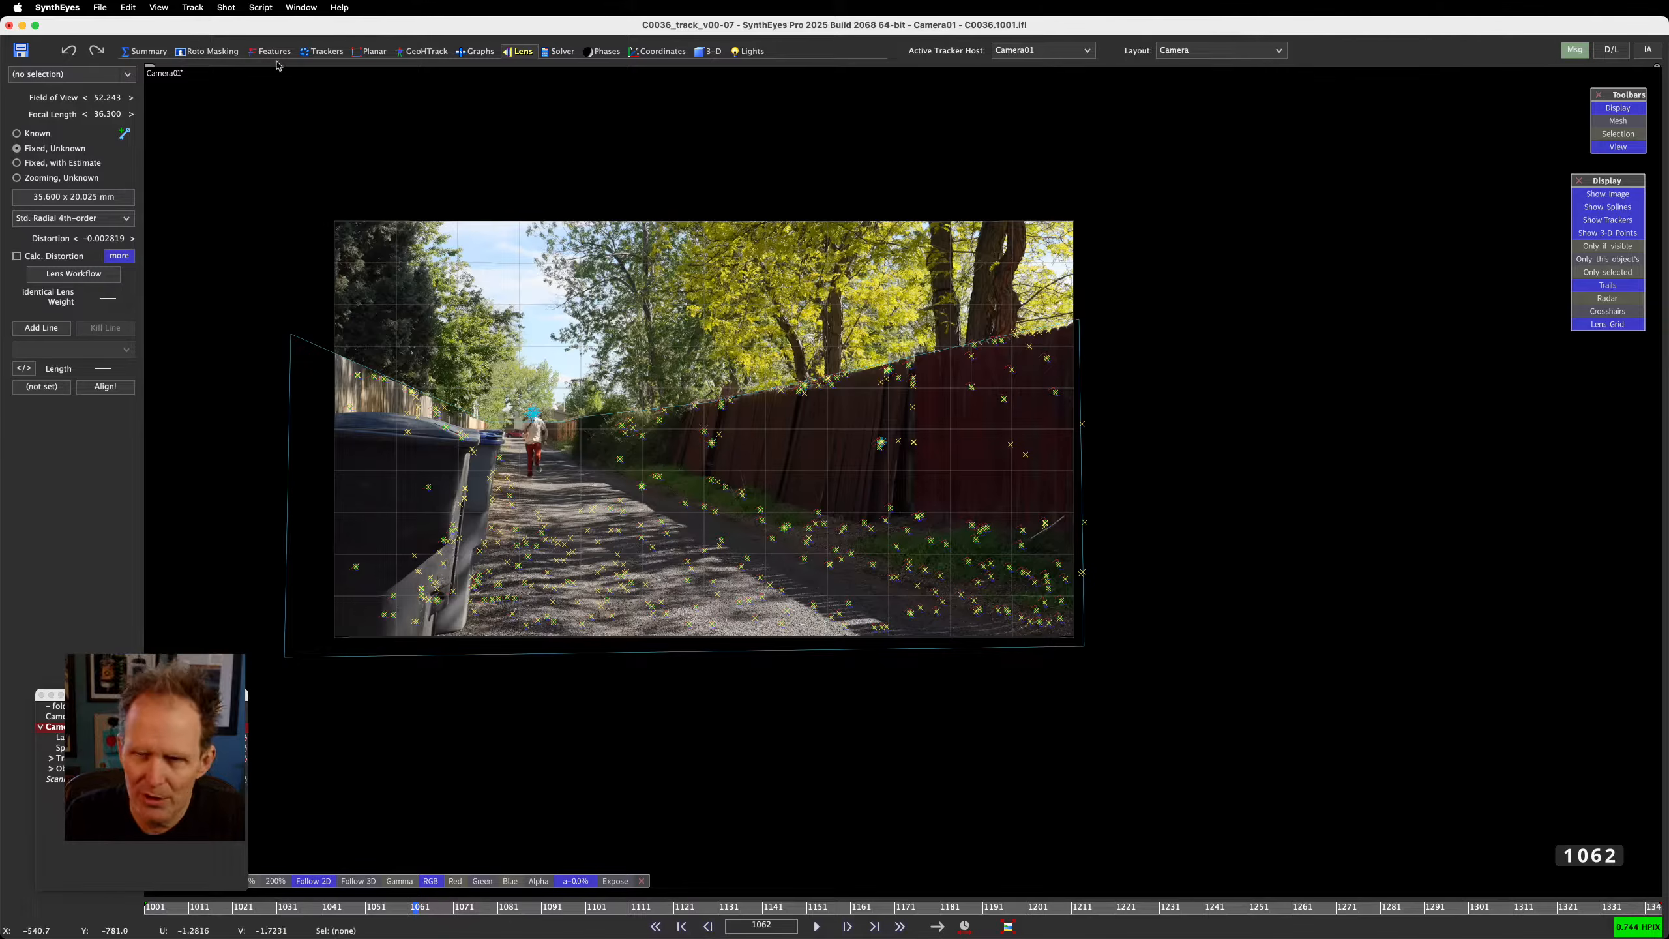
{"action": "left_click", "coordinate": [120, 257]}
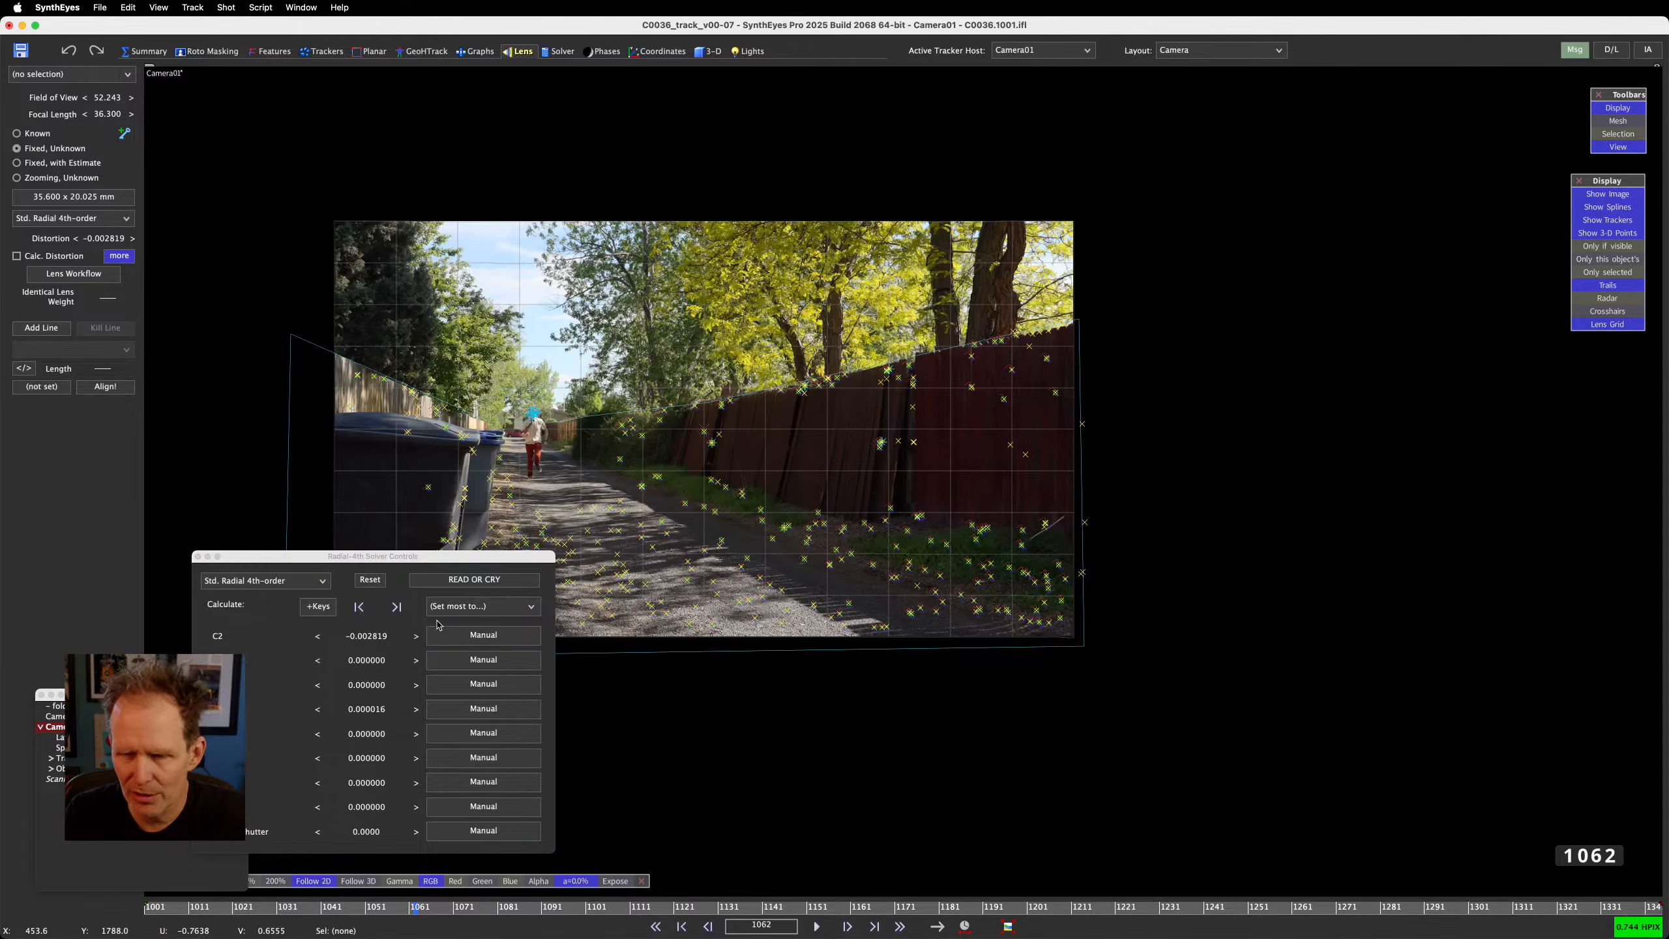
{"action": "left_click", "coordinate": [505, 638]}
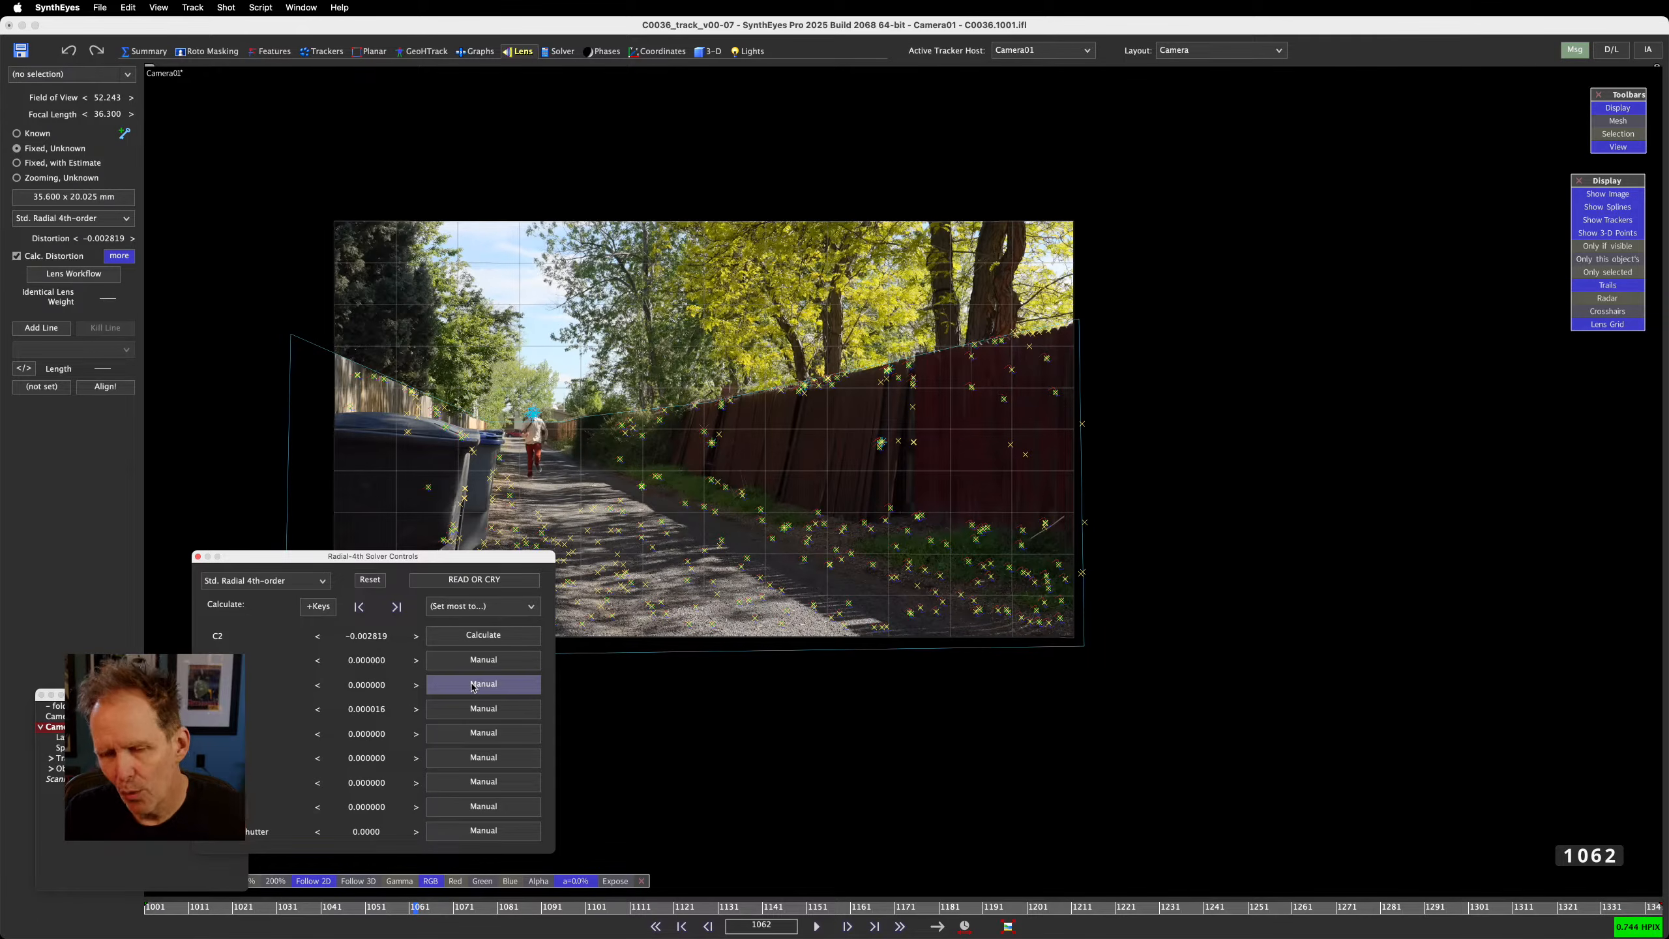
{"action": "left_click", "coordinate": [472, 707]}
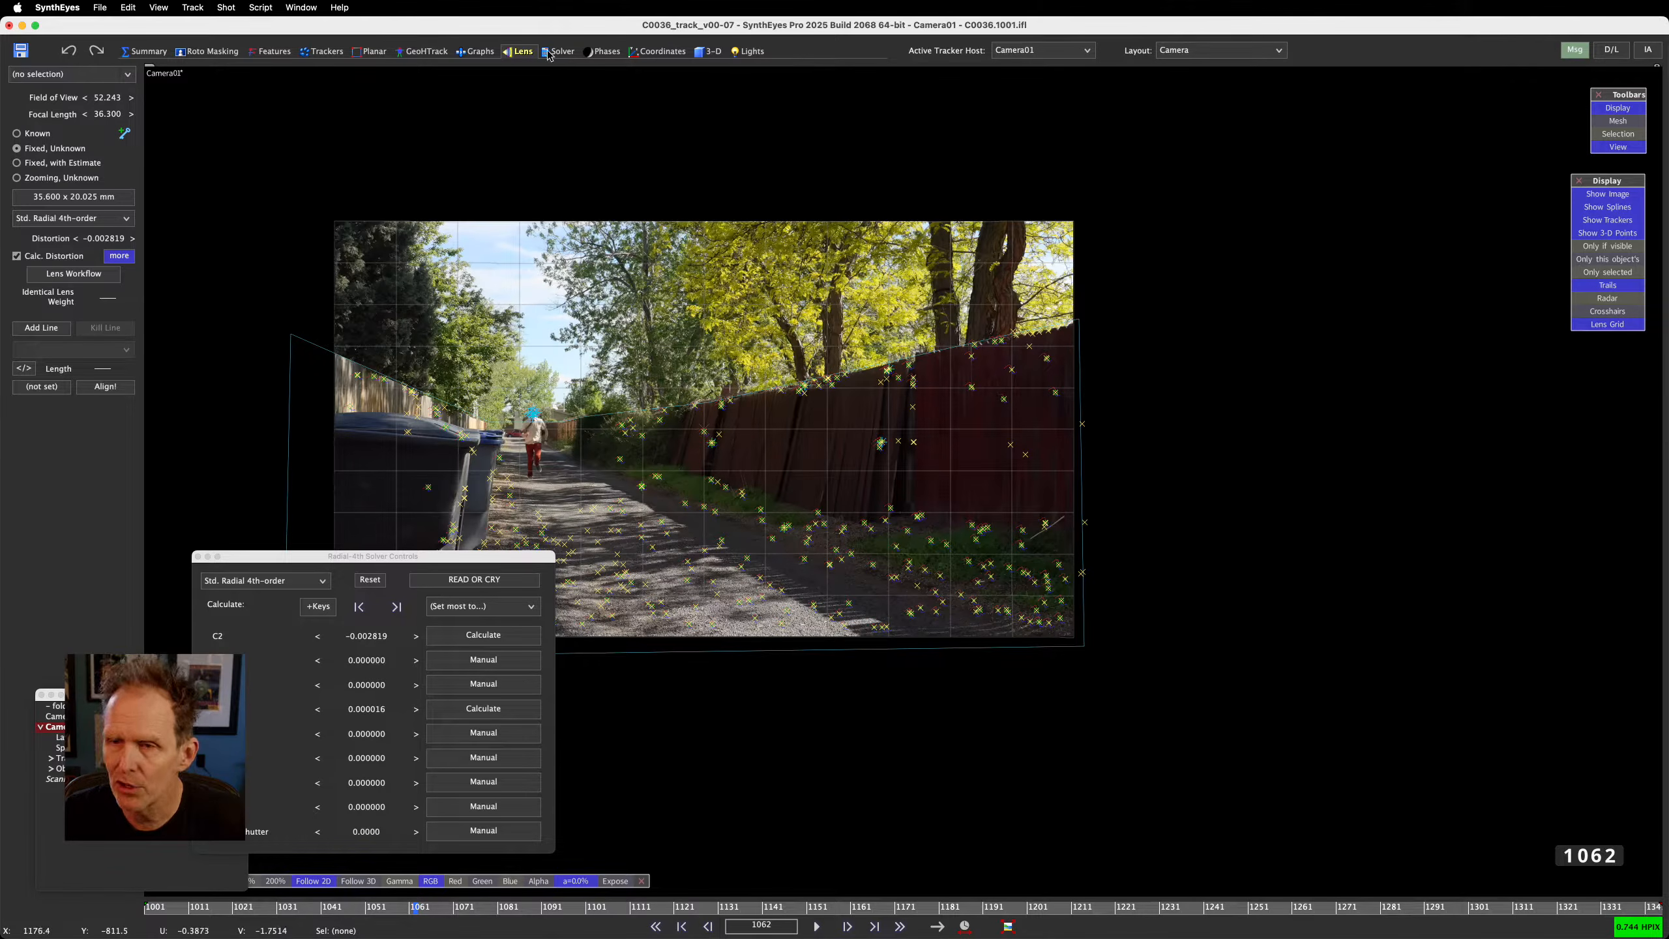
Open the Trackers room in its quad layout and zoom the camera view in on the garbage bins
{"action": "left_click", "coordinate": [322, 52]}
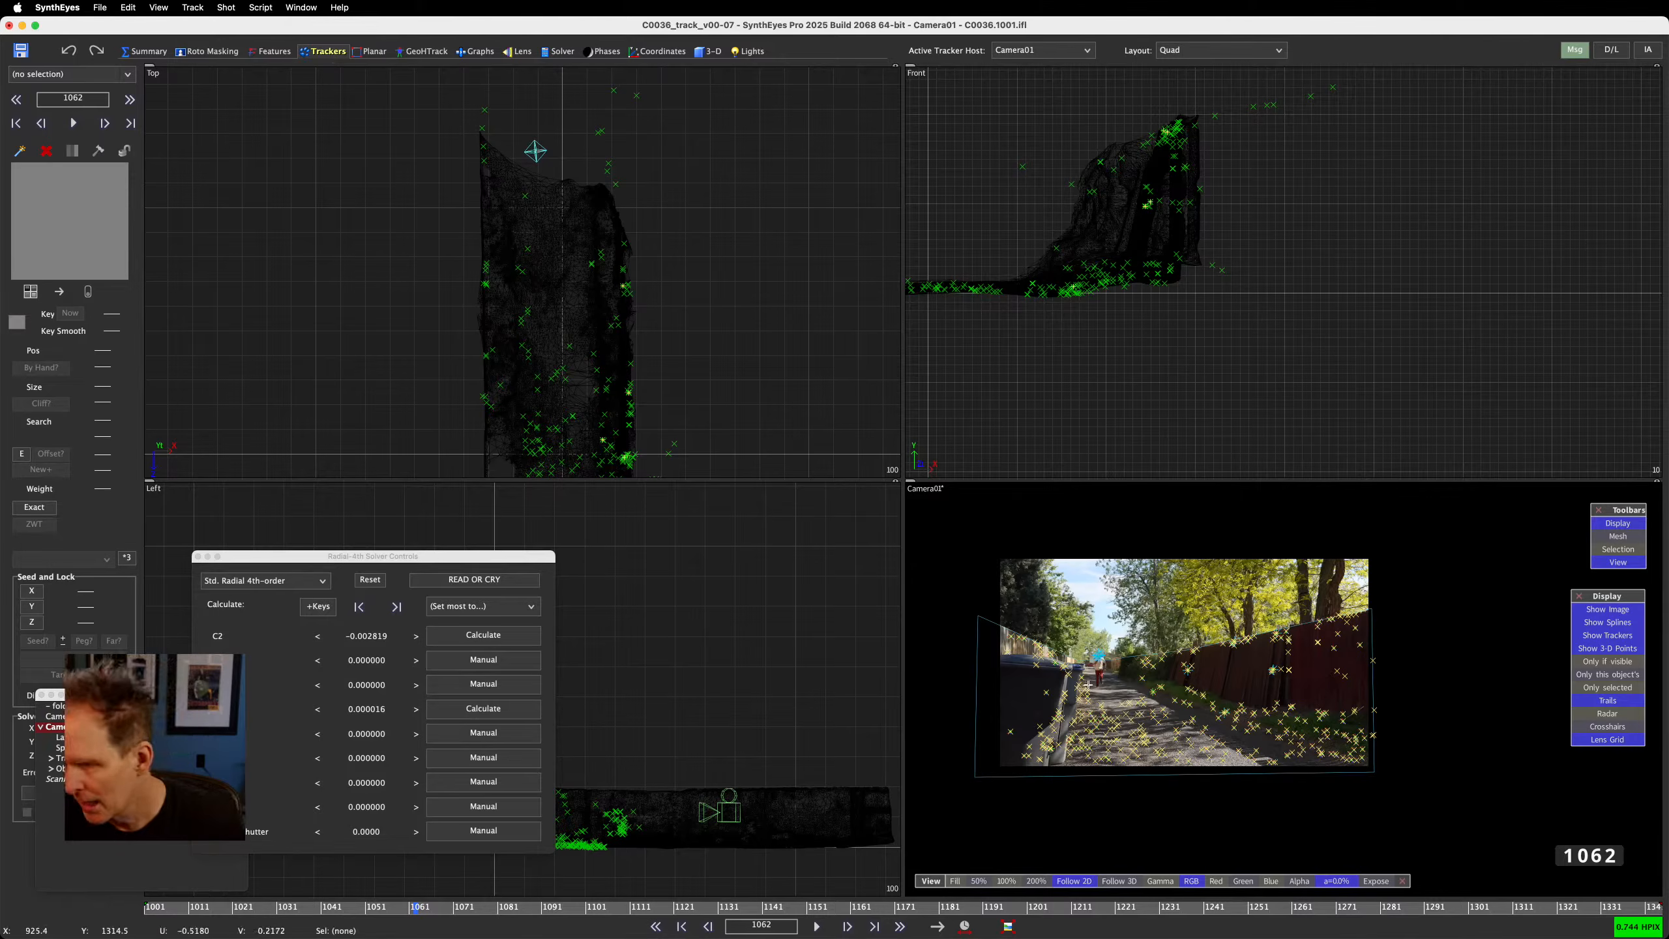
{"action": "scroll", "coordinate": [1052, 678], "scroll_direction": "up", "scroll_amount": 8}
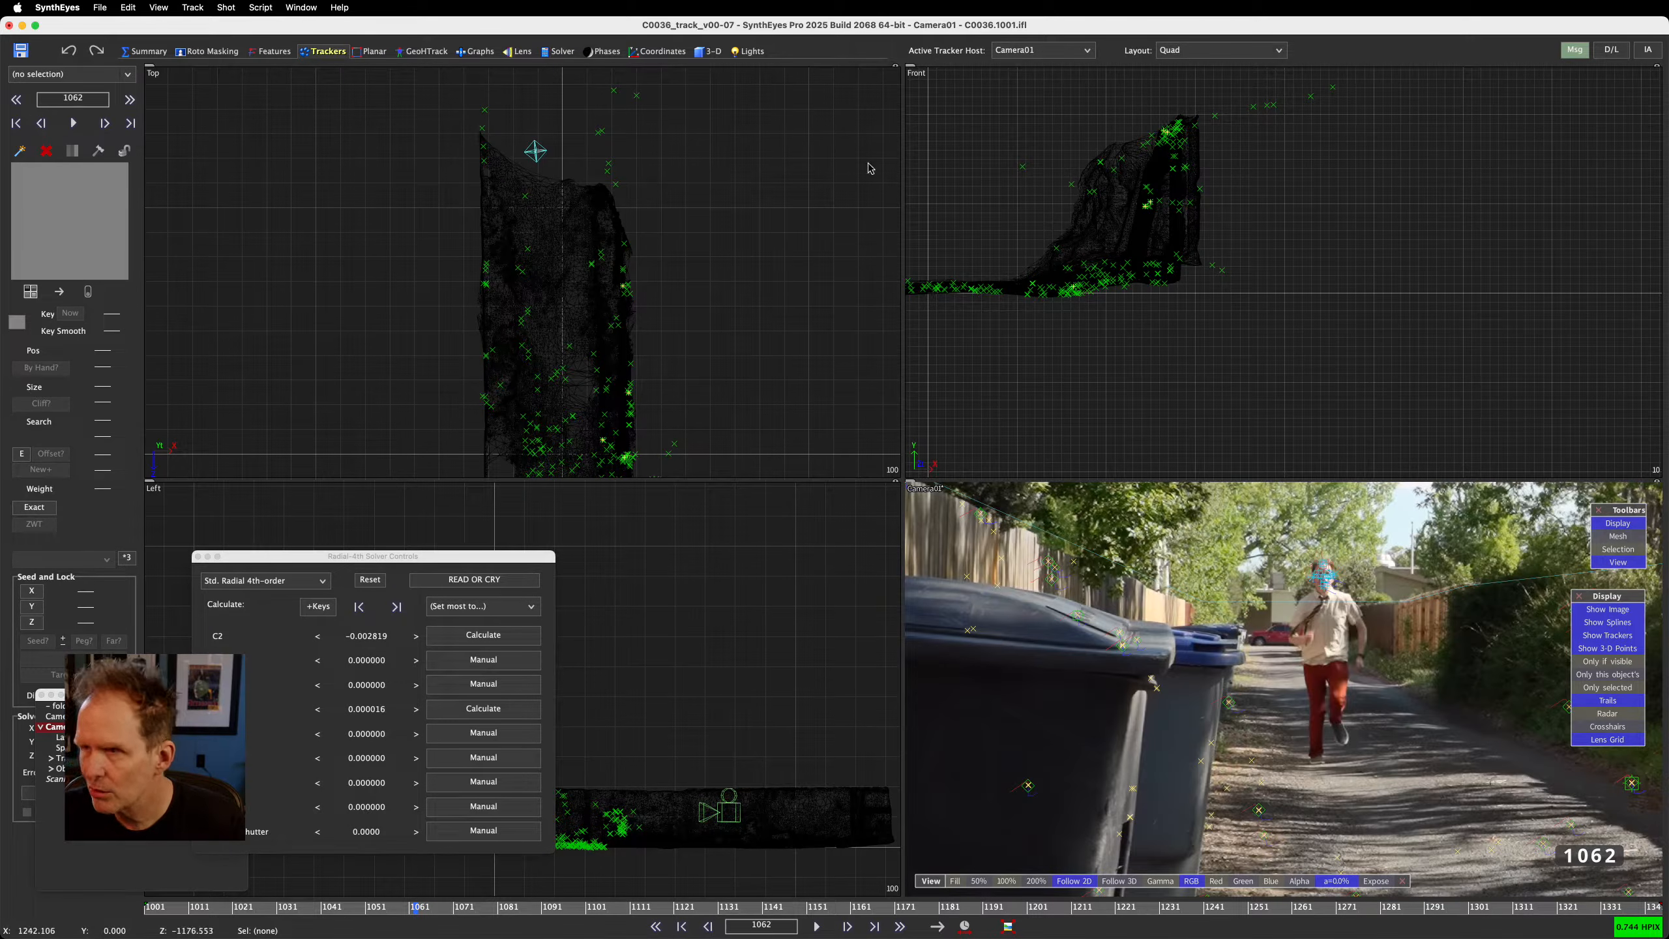
{"action": "left_click", "coordinate": [1227, 54]}
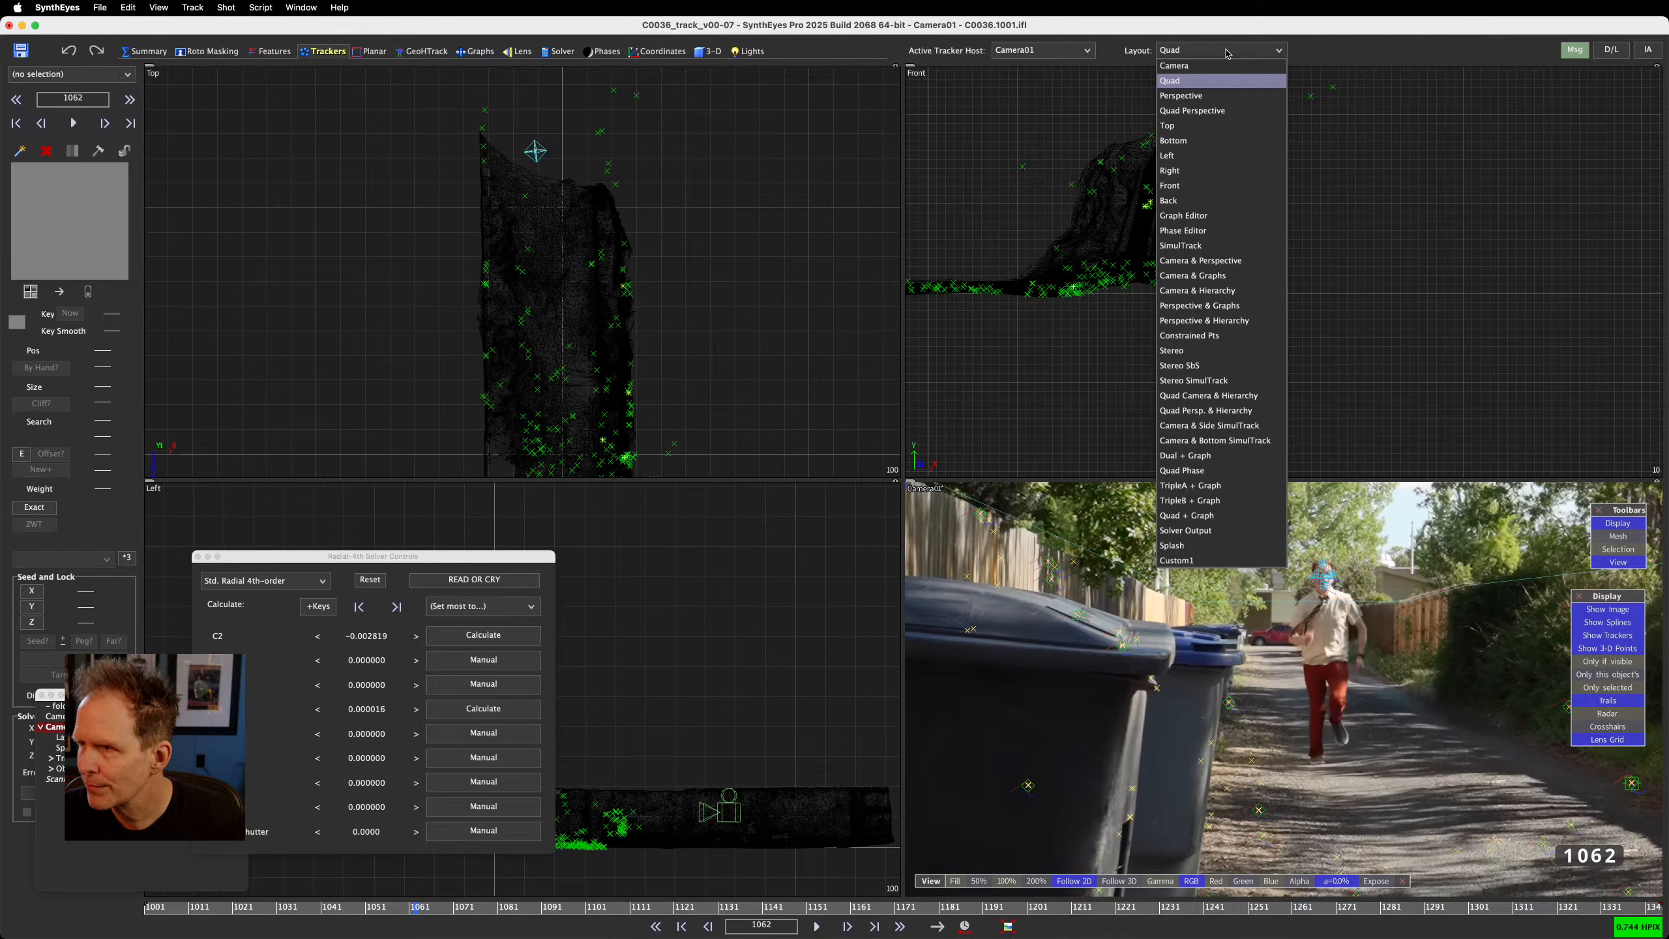
{"action": "left_click", "coordinate": [1226, 112]}
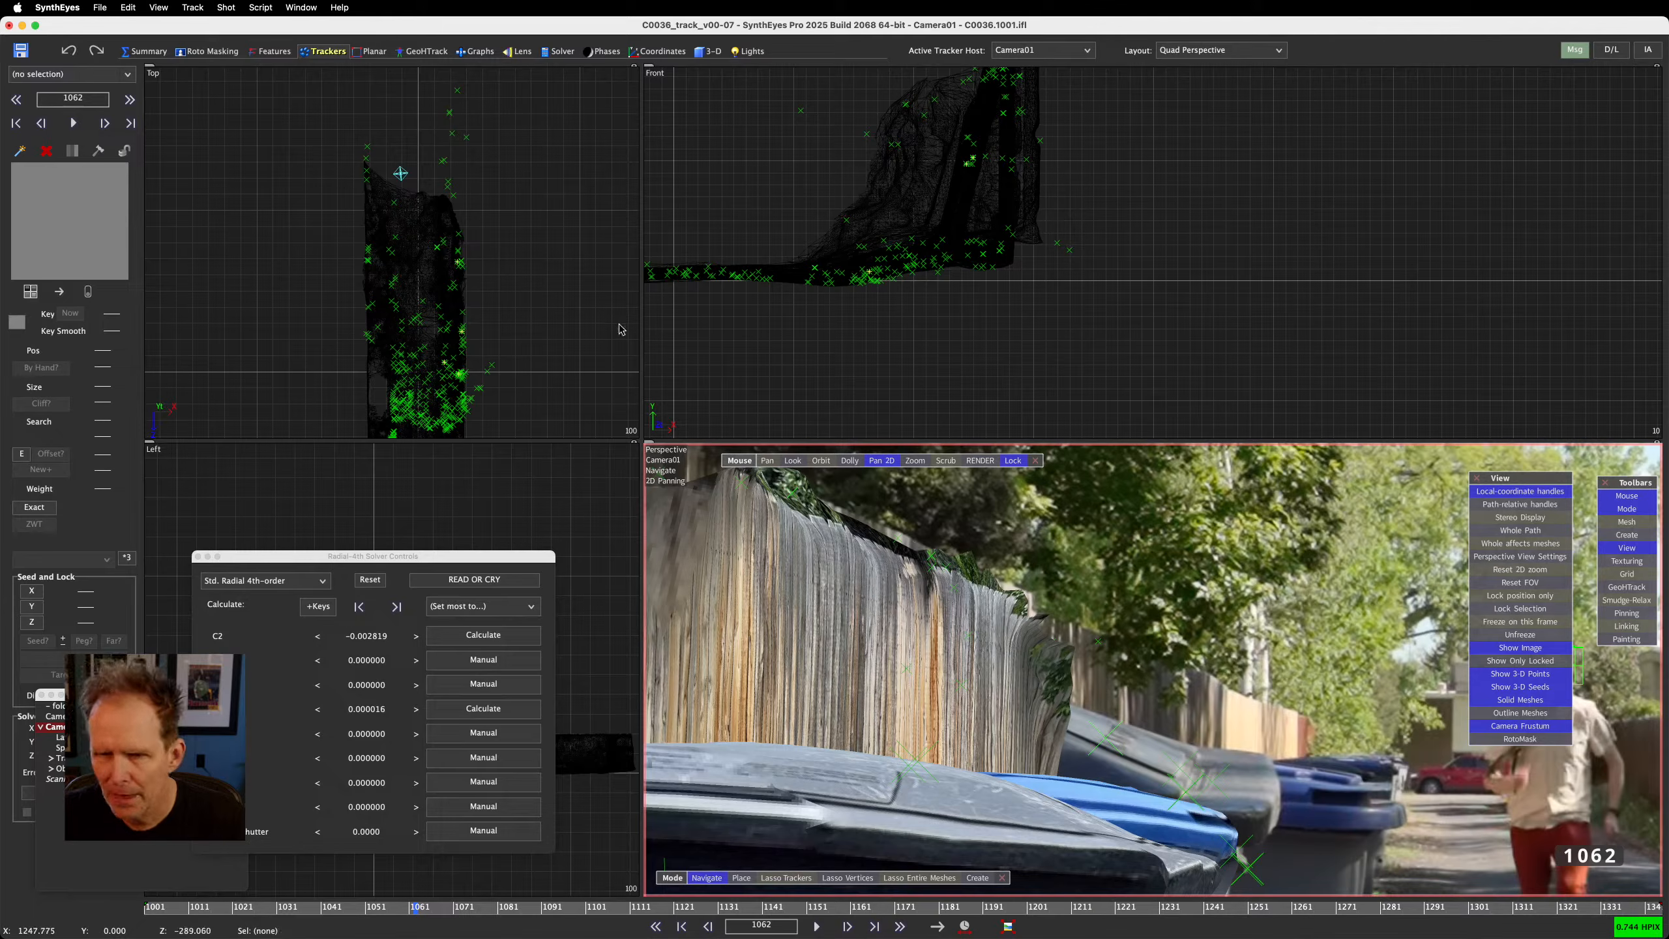
{"action": "left_click", "coordinate": [1222, 50]}
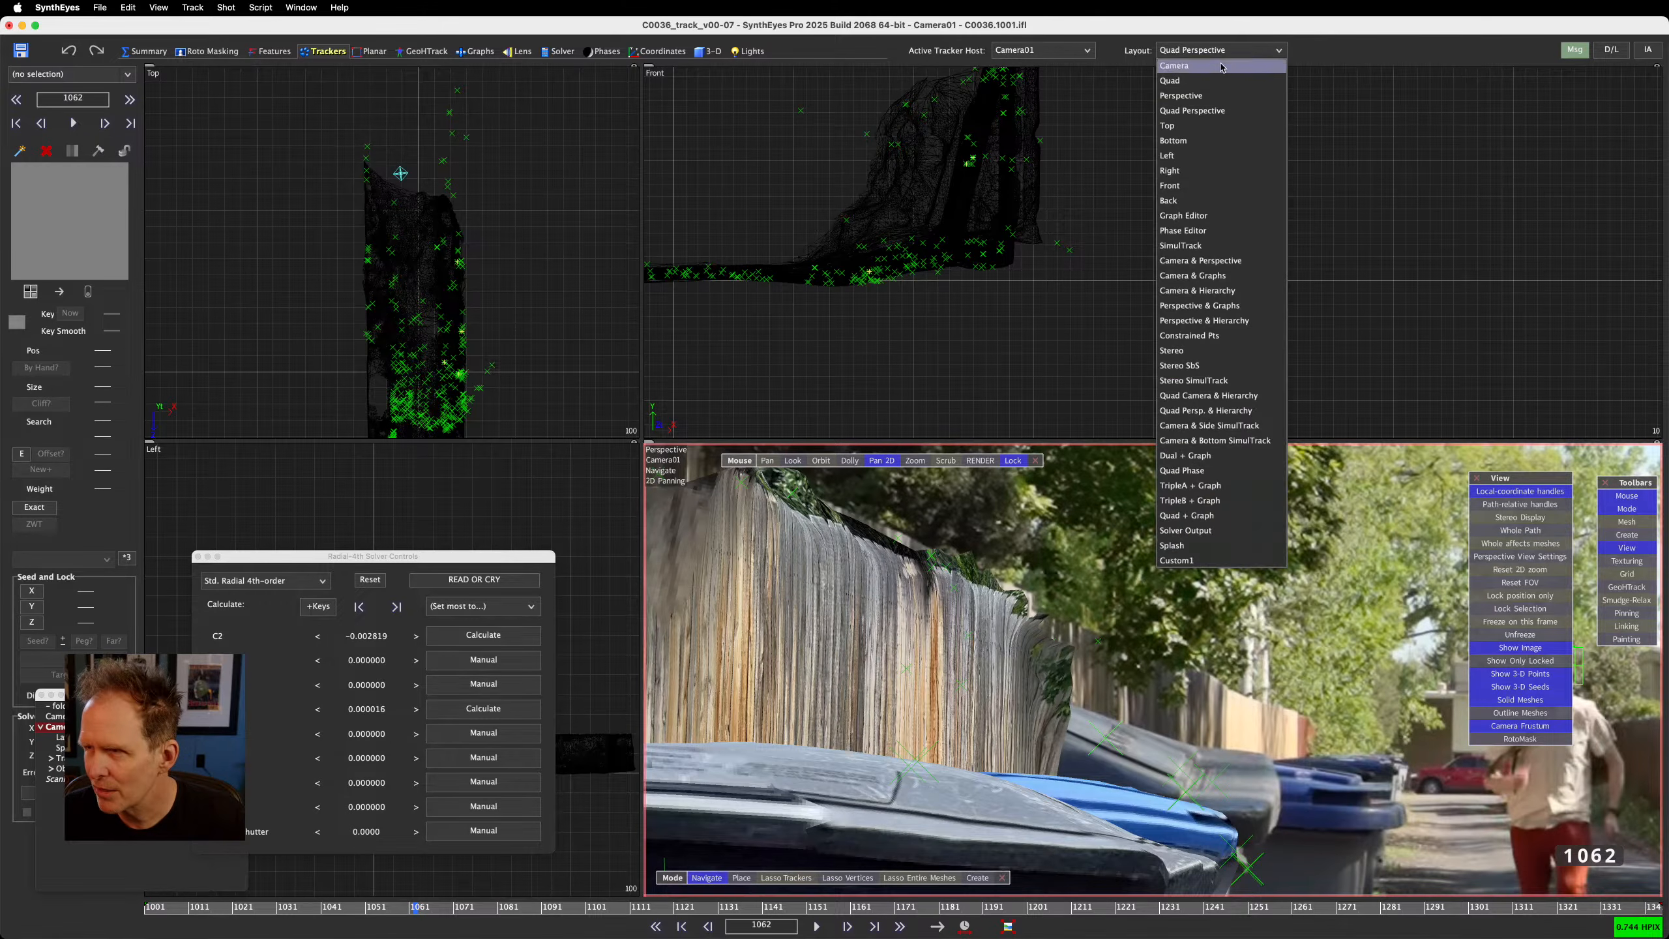
{"action": "left_click", "coordinate": [1222, 84]}
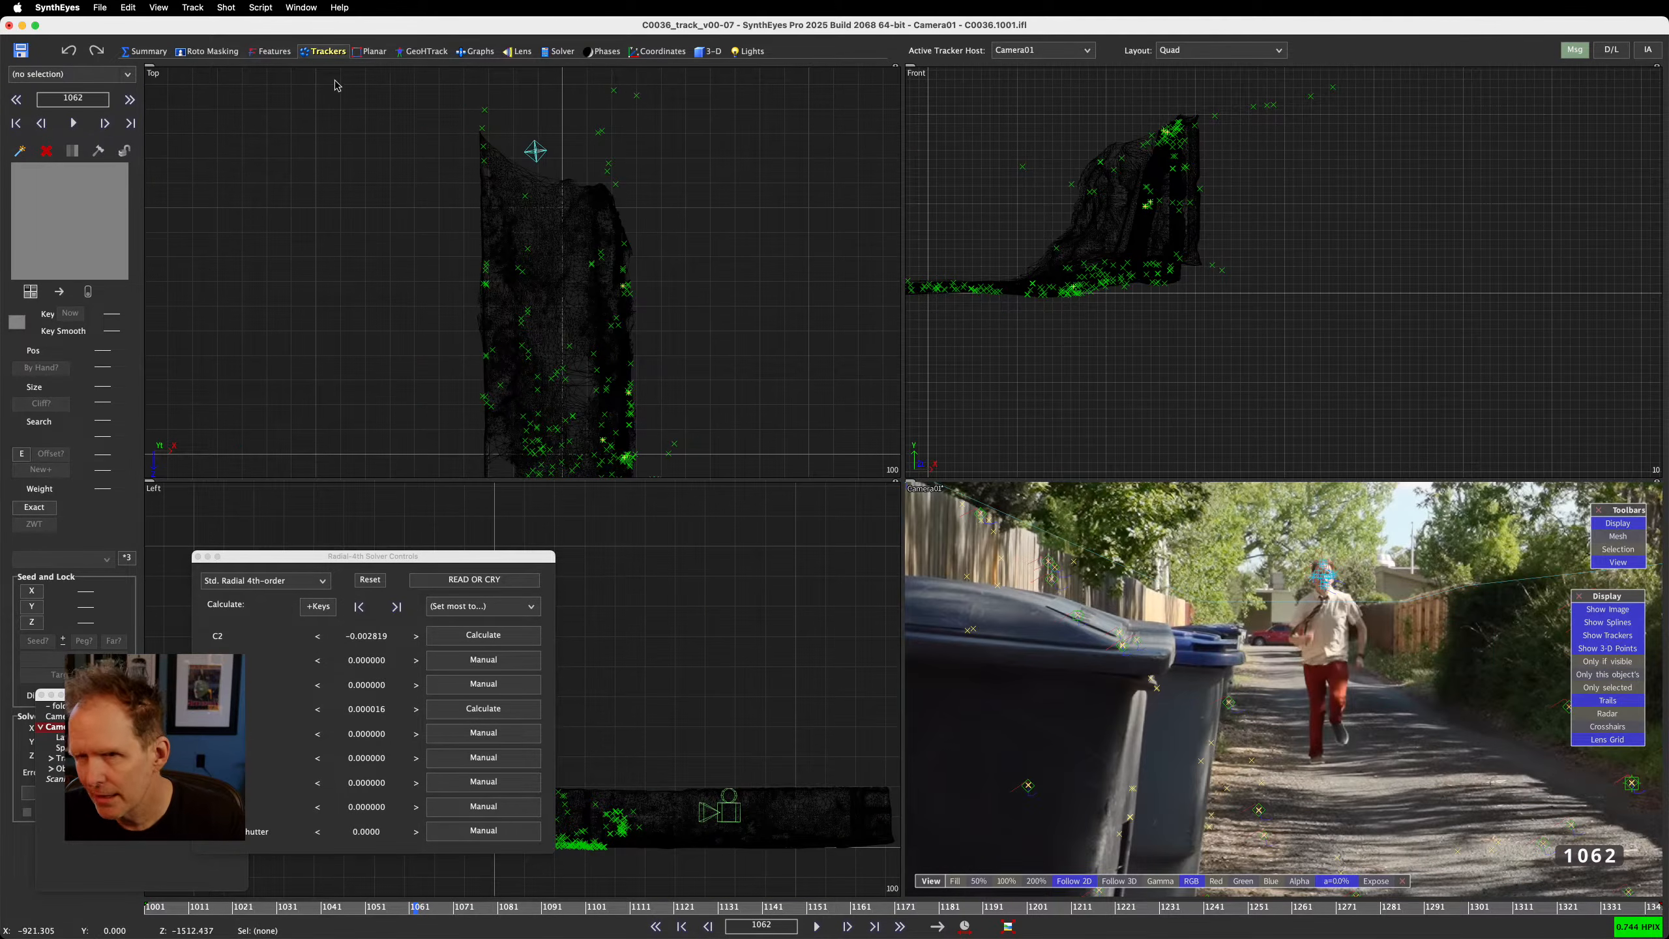
Open a floating perspective window showing the witness camera and enlarge it over the quad views
{"action": "left_click", "coordinate": [301, 7]}
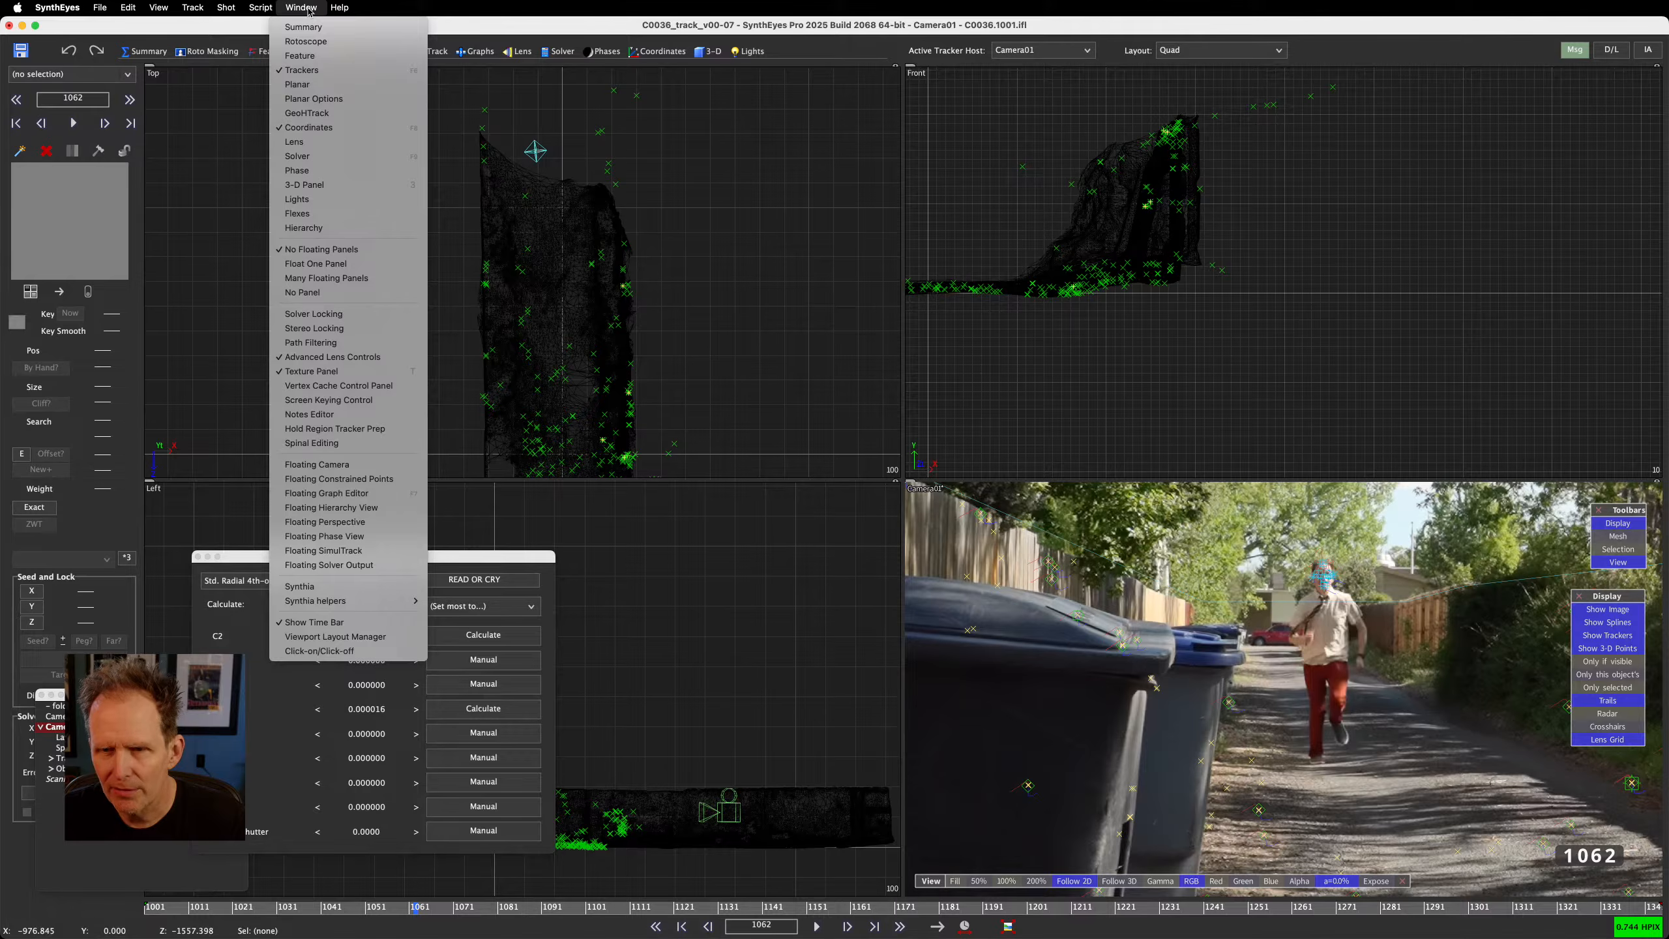
{"action": "left_click", "coordinate": [380, 528]}
{"action": "left_click_drag", "start_coordinate": [490, 140], "coordinate": [506, 169]}
{"action": "left_click", "coordinate": [668, 165]}
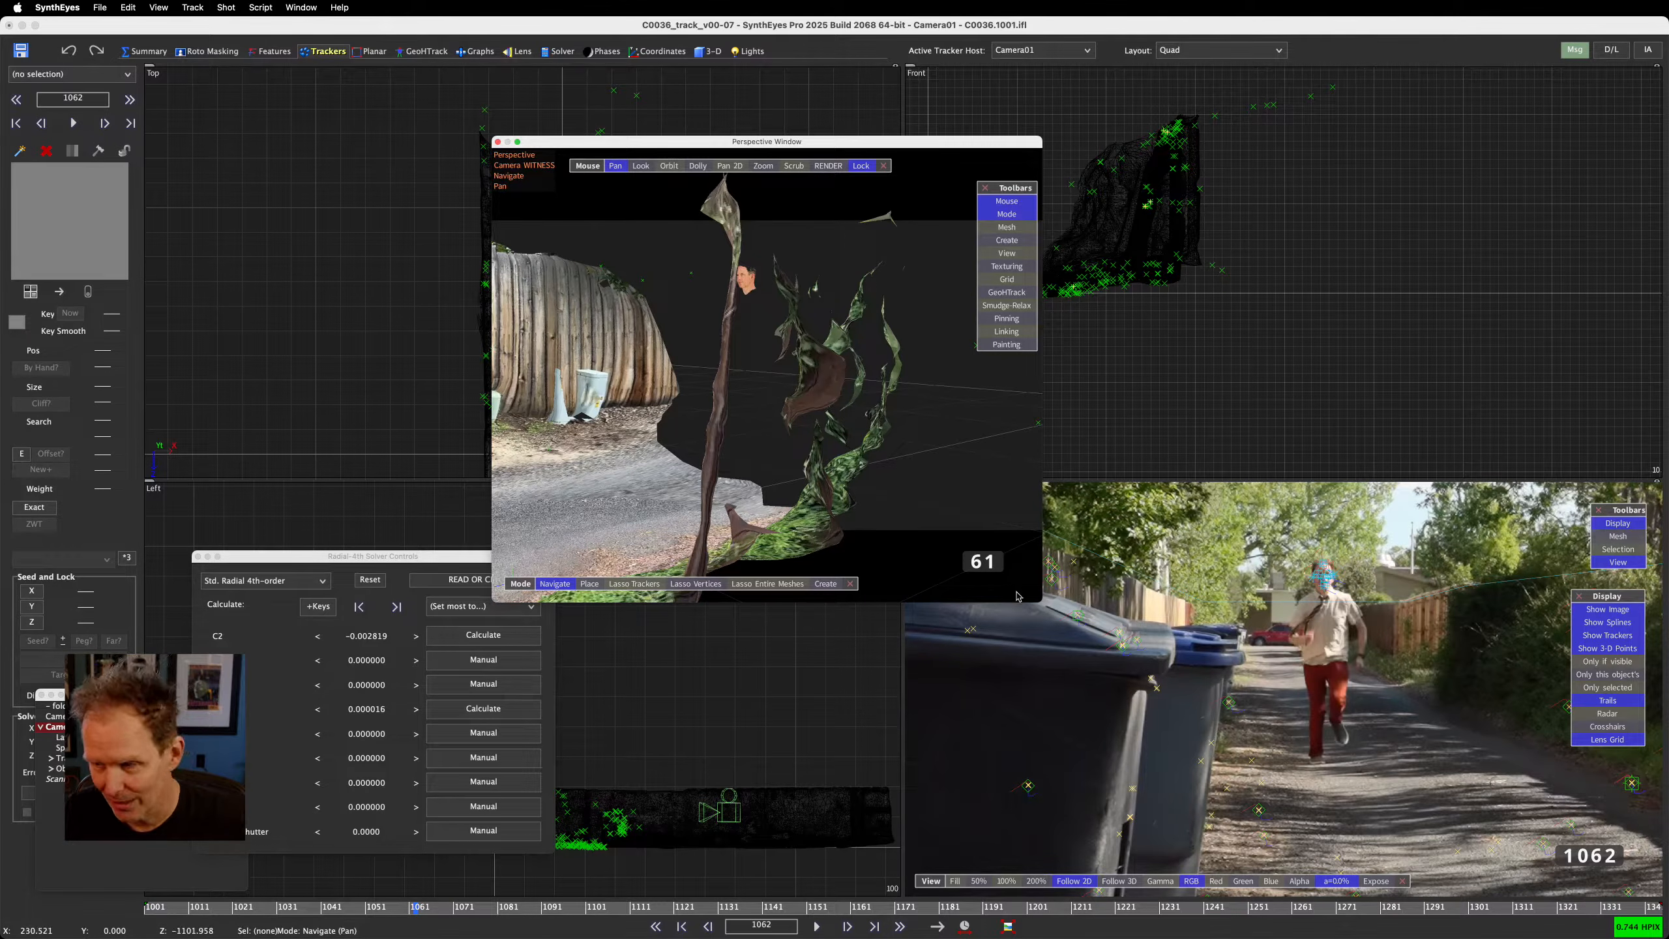
{"action": "left_click_drag", "start_coordinate": [1036, 597], "coordinate": [1272, 702]}
Examine the scanned wooden fence up close through the witness camera, scrubbing from frame 1062 to frame 1082
{"action": "middle_click_drag", "start_coordinate": [775, 454], "coordinate": [1144, 473]}
{"action": "middle_click_drag", "start_coordinate": [854, 460], "coordinate": [1085, 457]}
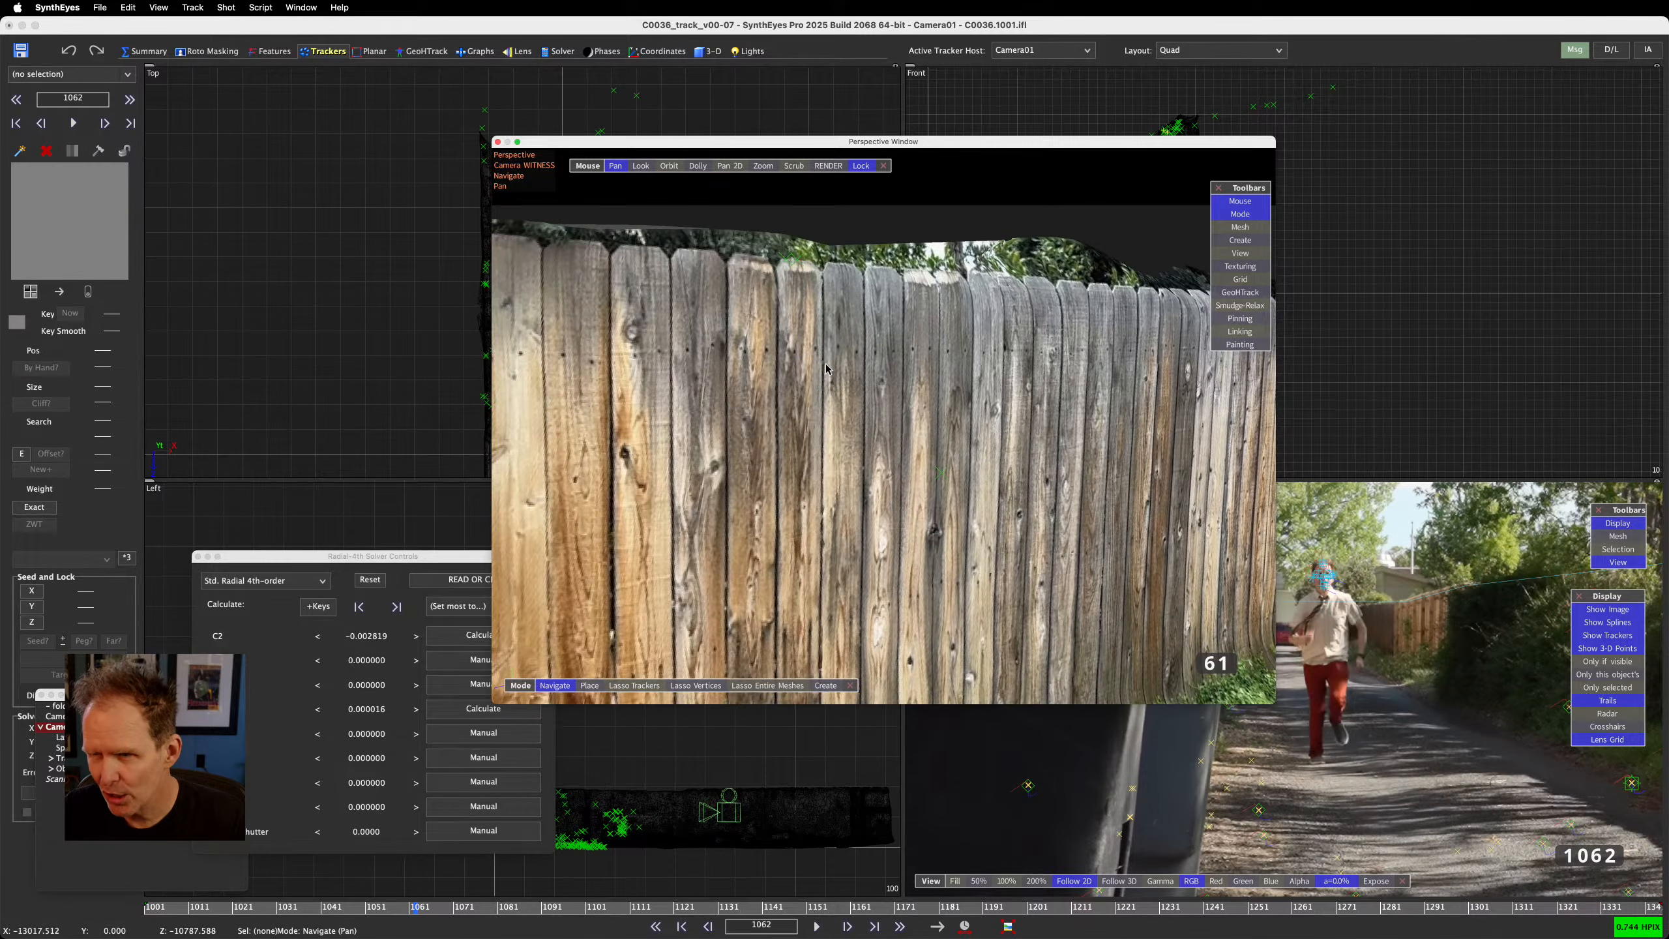
{"action": "key", "text": "Left"}
{"action": "key", "text": "Left"}
{"action": "key", "text": "Left"}
{"action": "key", "text": "Left"}
{"action": "scroll", "coordinate": [827, 371], "scroll_direction": "up", "scroll_amount": 1}
{"action": "scroll", "coordinate": [826, 370], "scroll_direction": "down", "scroll_amount": 10}
{"action": "scroll", "coordinate": [824, 370], "scroll_direction": "up", "scroll_amount": 4}
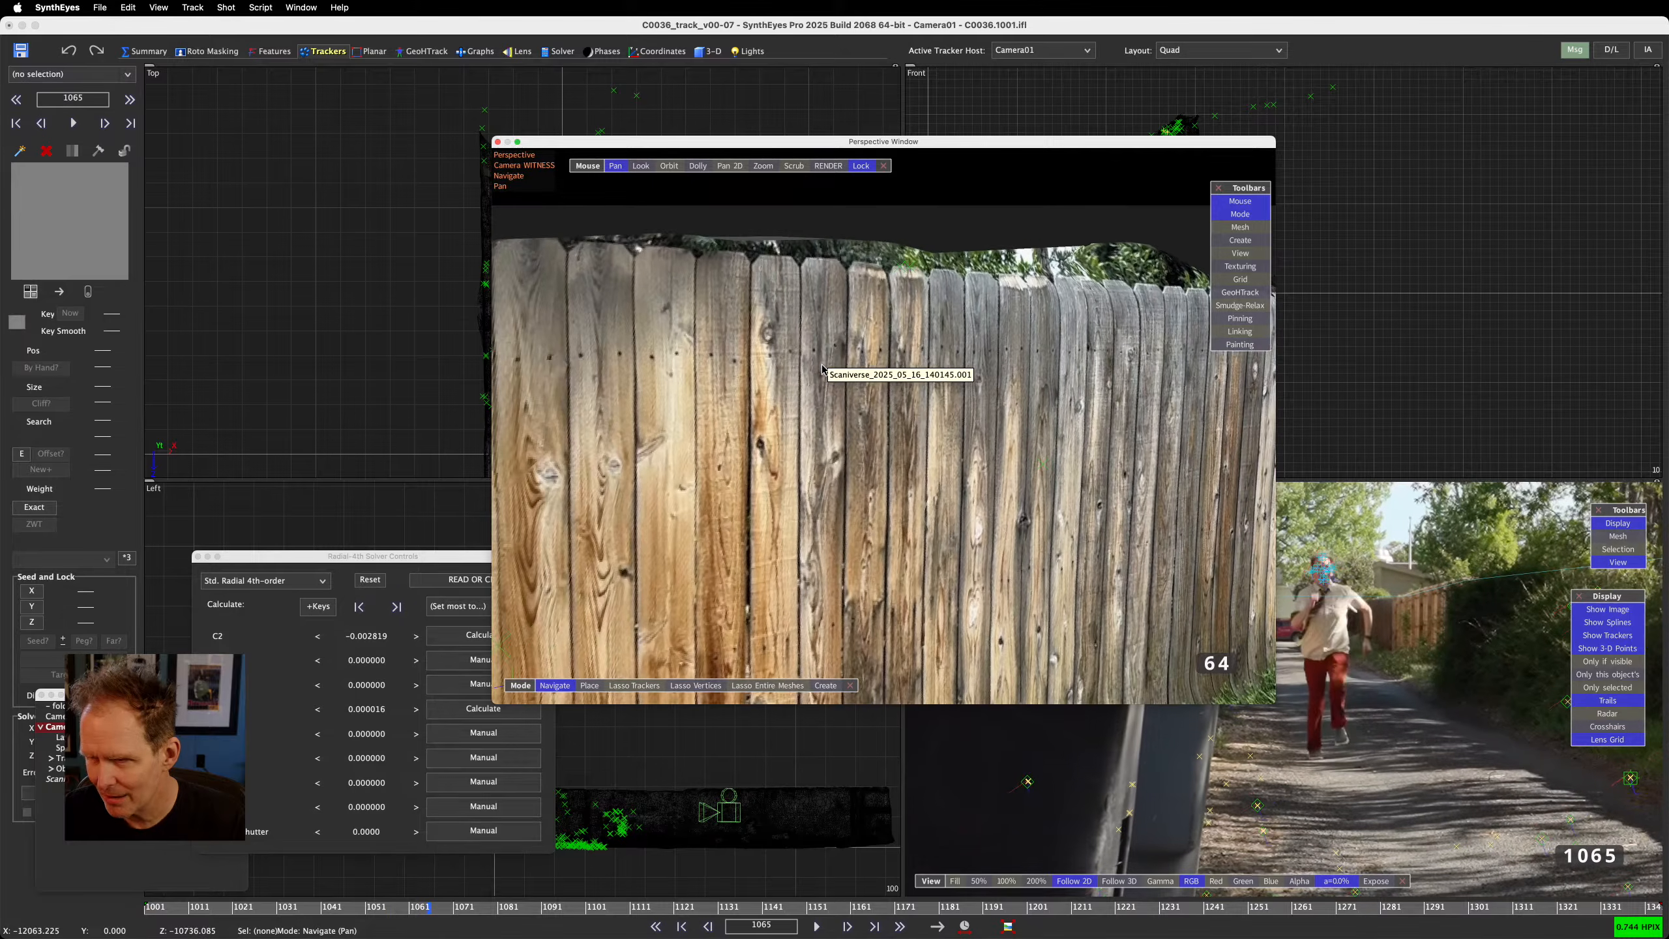
{"action": "scroll", "coordinate": [822, 369], "scroll_direction": "down", "scroll_amount": 10}
{"action": "scroll", "coordinate": [822, 369], "scroll_direction": "up", "scroll_amount": 5}
{"action": "scroll", "coordinate": [822, 369], "scroll_direction": "down", "scroll_amount": 8}
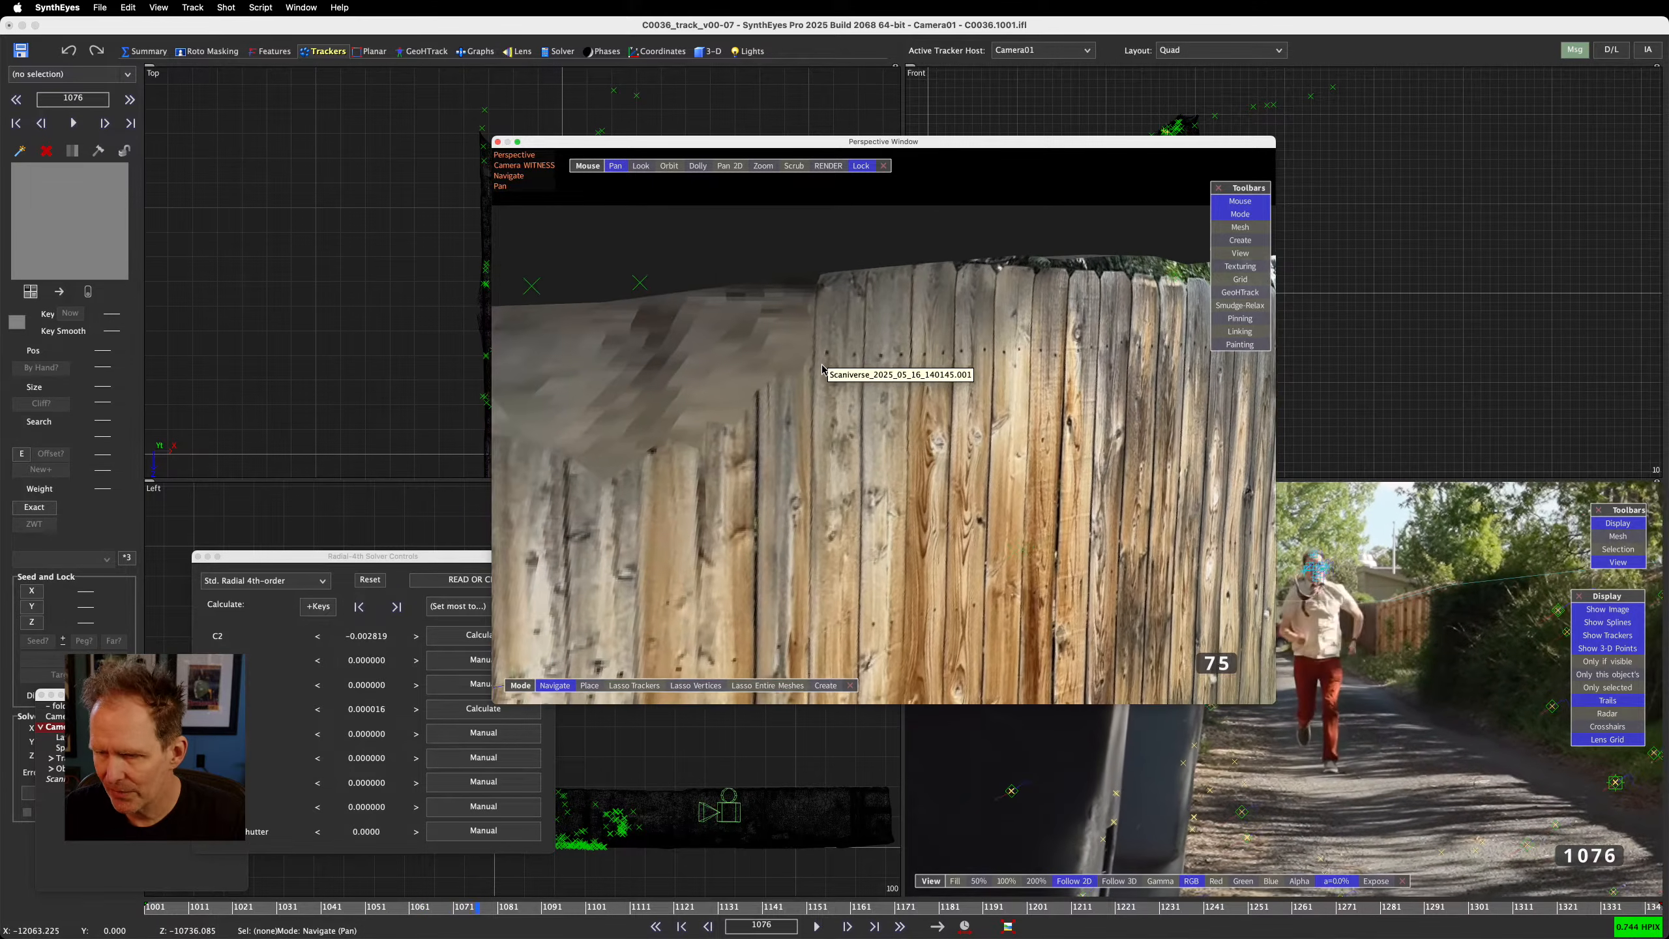
{"action": "scroll", "coordinate": [822, 369], "scroll_direction": "up", "scroll_amount": 1}
{"action": "scroll", "coordinate": [823, 368], "scroll_direction": "down", "scroll_amount": 2}
{"action": "scroll", "coordinate": [822, 369], "scroll_direction": "up", "scroll_amount": 3}
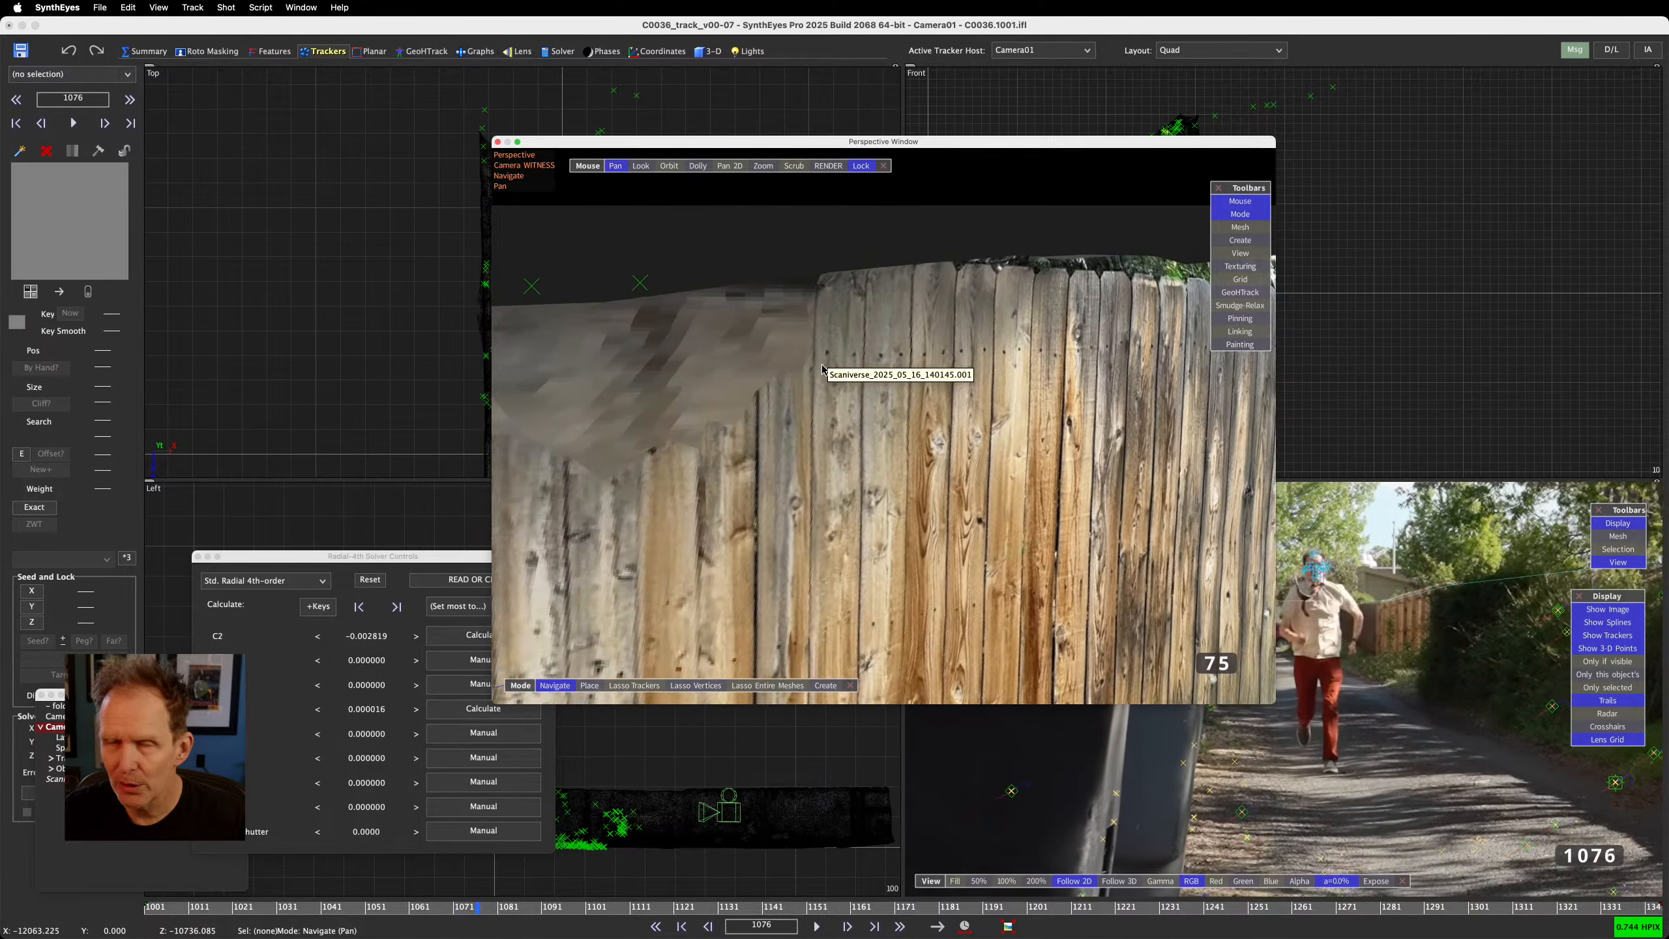
{"action": "scroll", "coordinate": [822, 369], "scroll_direction": "down", "scroll_amount": 9}
{"action": "scroll", "coordinate": [822, 369], "scroll_direction": "up", "scroll_amount": 6}
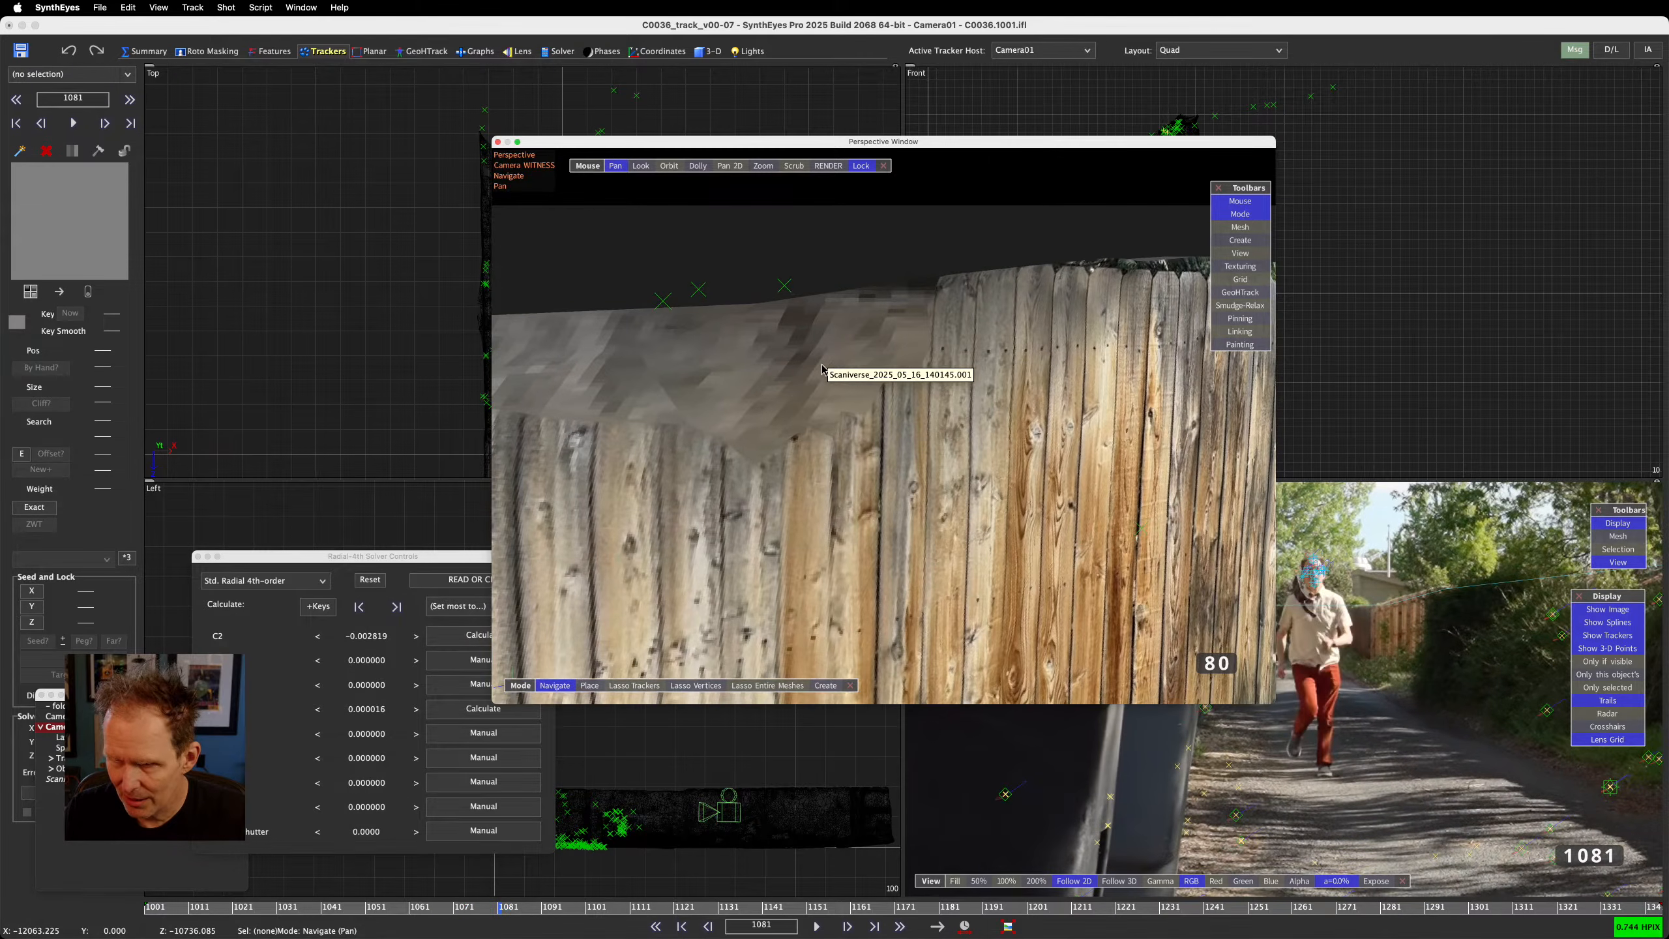
{"action": "scroll", "coordinate": [822, 369], "scroll_direction": "down", "scroll_amount": 3}
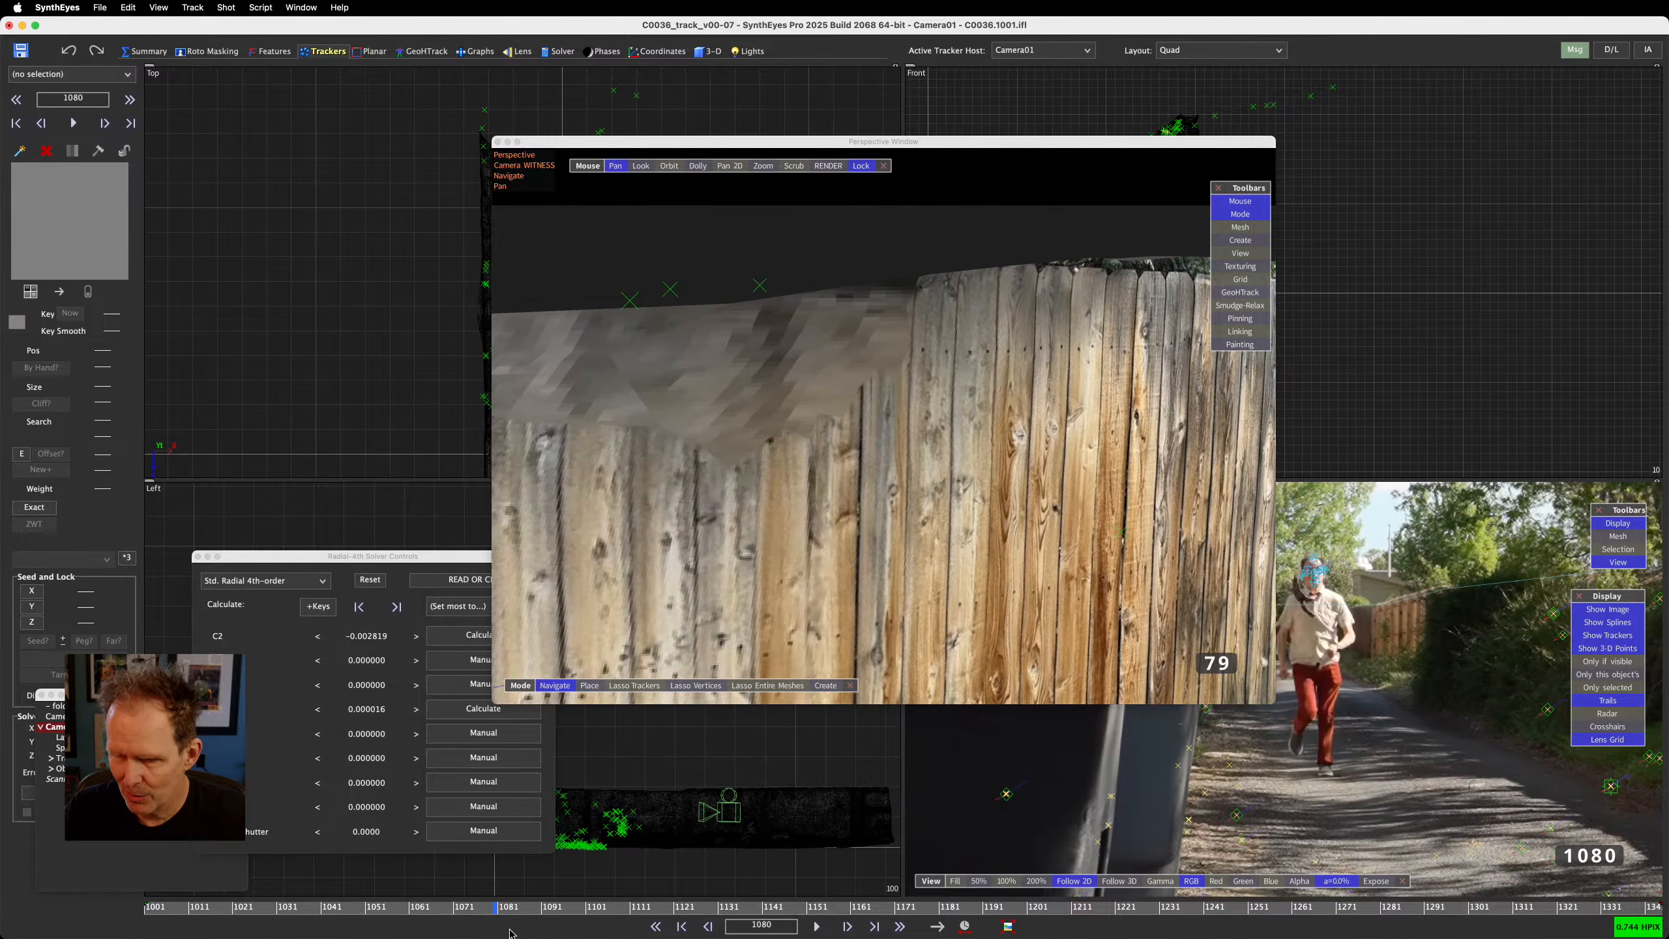
{"action": "scroll", "coordinate": [848, 425], "scroll_direction": "up", "scroll_amount": 2}
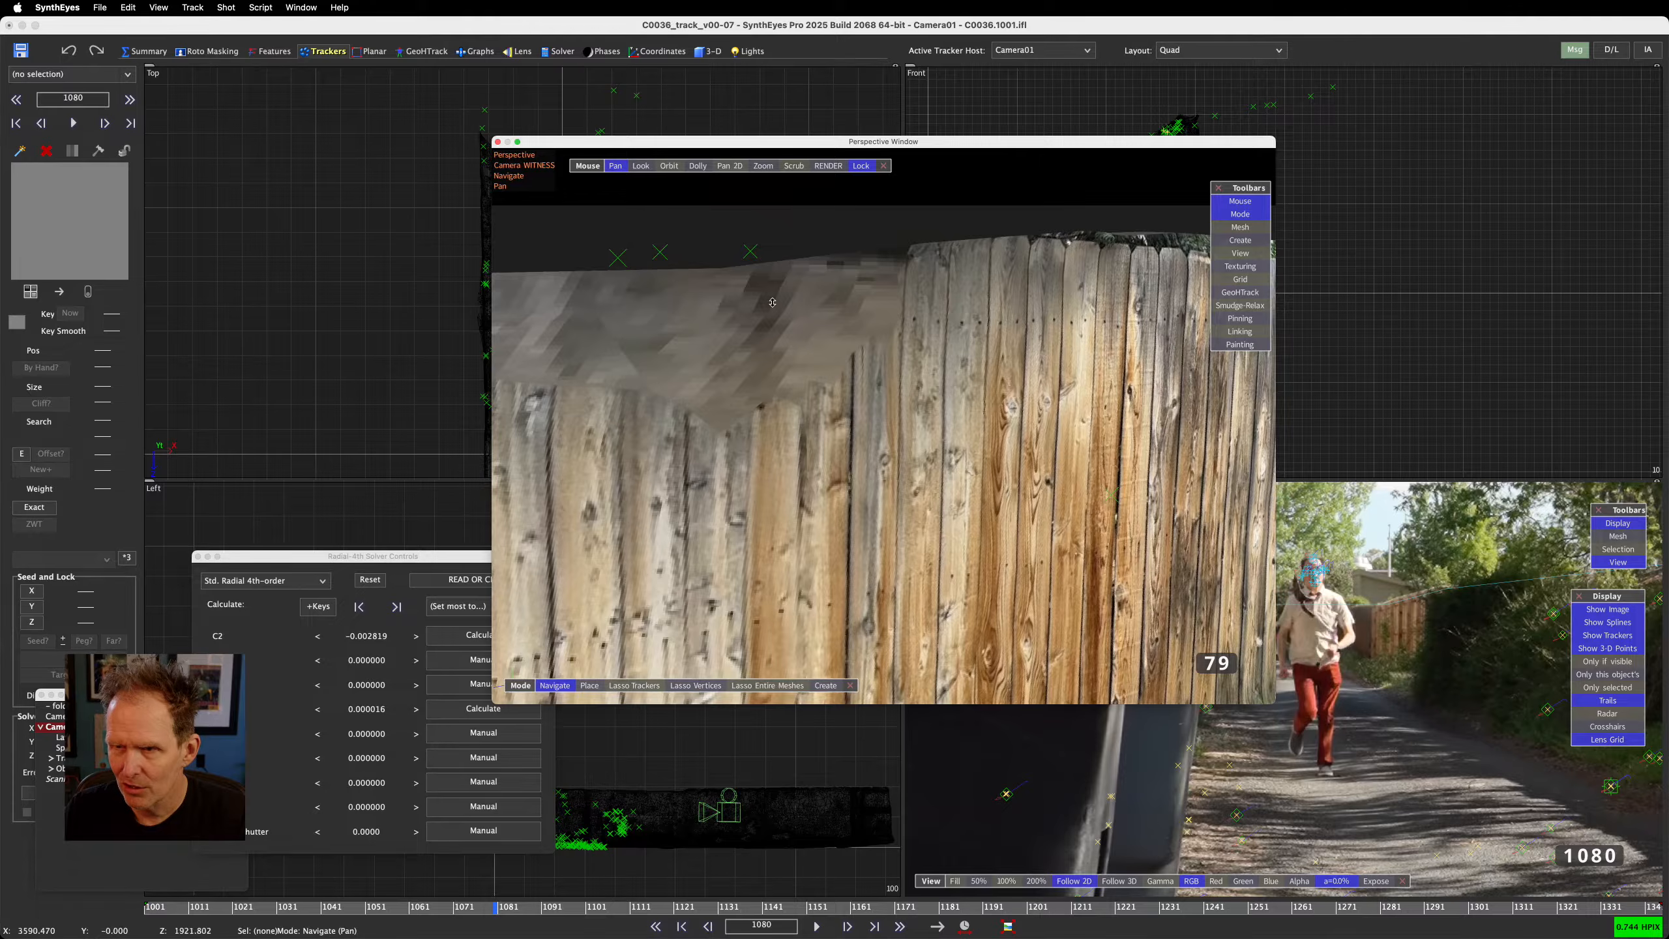
{"action": "scroll", "coordinate": [848, 425], "scroll_direction": "down", "scroll_amount": 4}
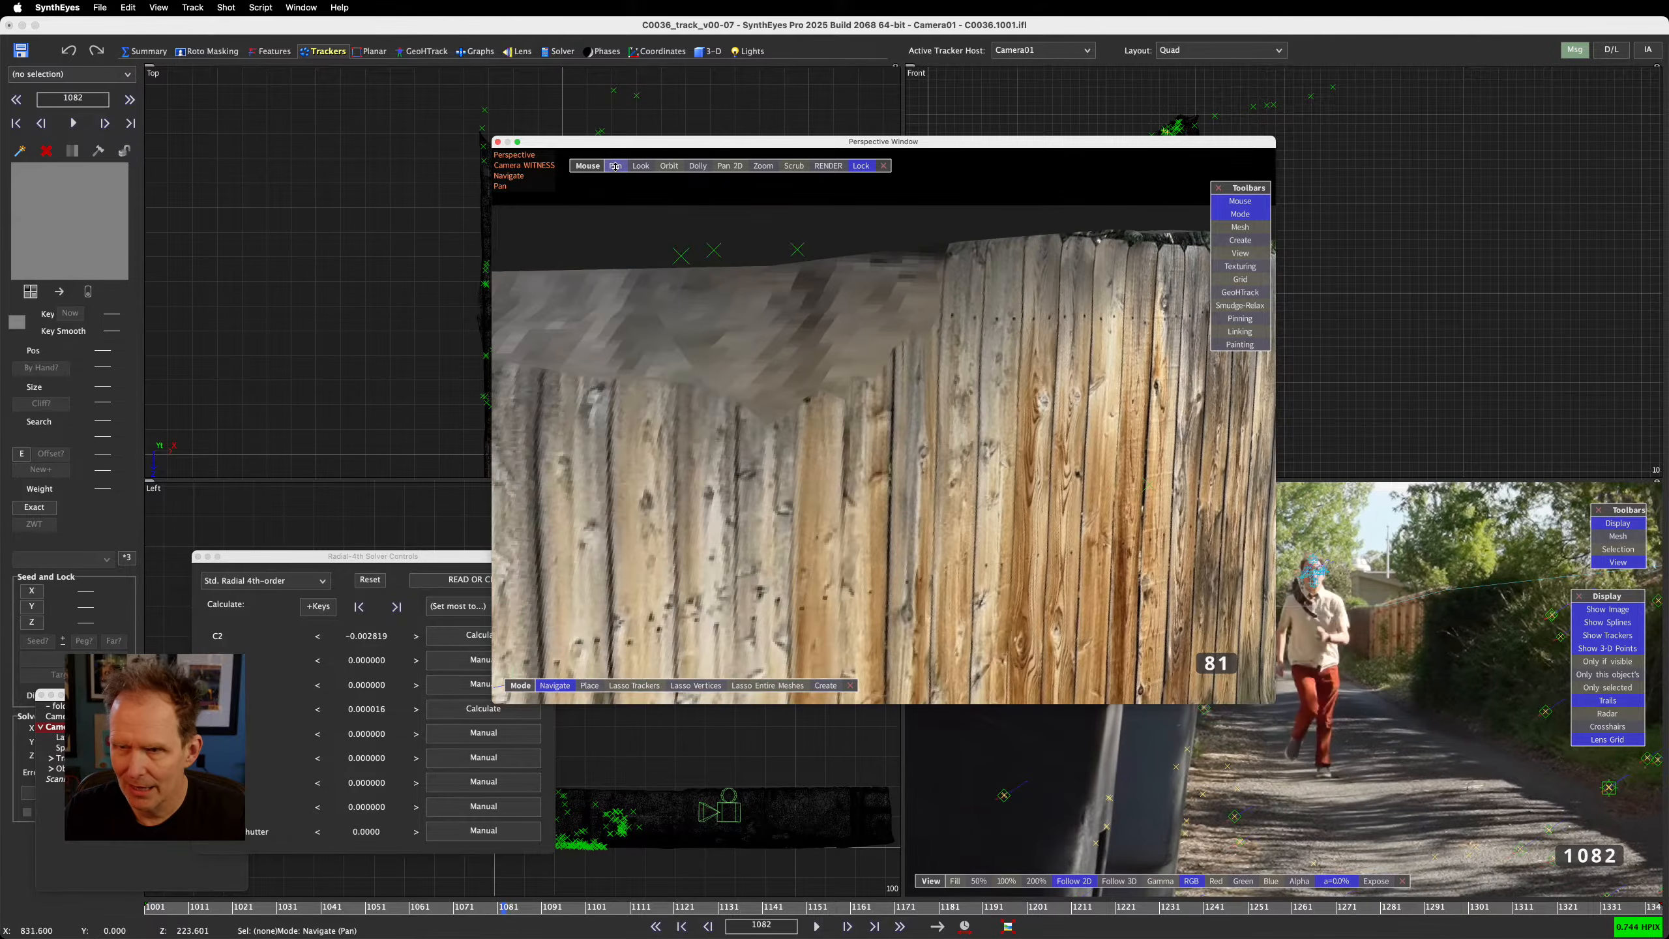
Select the Scaniverse mesh and examine its fence through the witness camera up to frame 1092, stopping at frame 1085
{"action": "left_click_drag", "start_coordinate": [1052, 558], "coordinate": [814, 389]}
{"action": "left_click", "coordinate": [923, 334]}
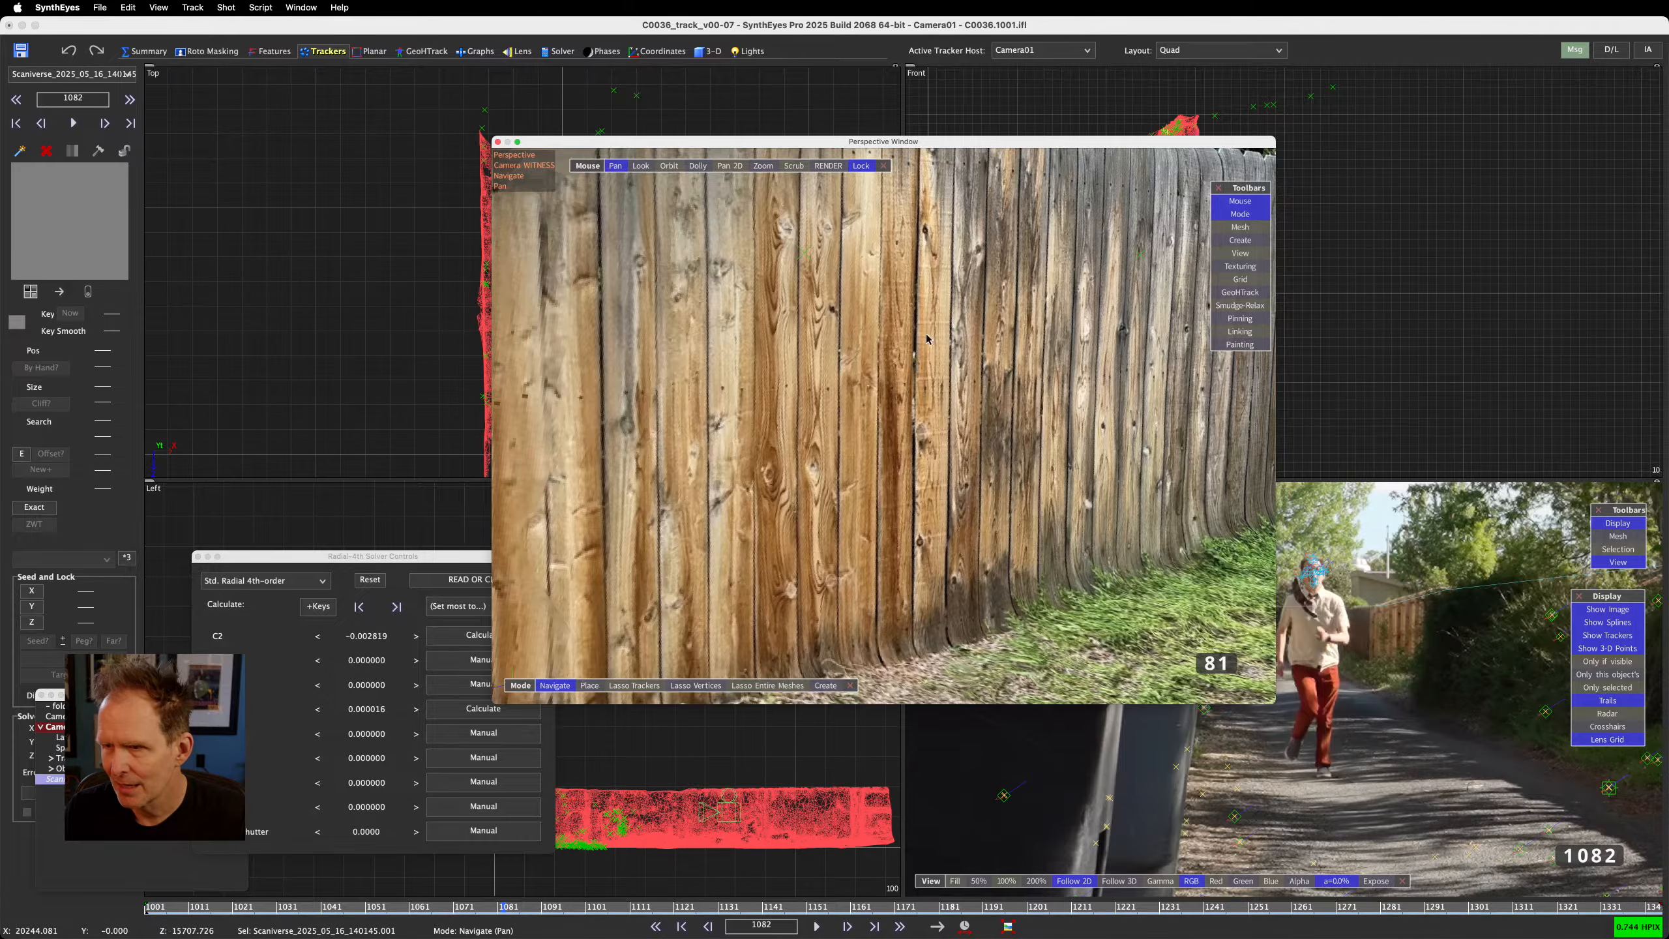
{"action": "mouse_move", "coordinate": [897, 320]}
{"action": "left_mouse_down"}
{"action": "mouse_move", "coordinate": [870, 365]}
{"action": "mouse_move", "coordinate": [743, 386]}
{"action": "mouse_move", "coordinate": [696, 369]}
{"action": "mouse_move", "coordinate": [897, 326]}
{"action": "left_mouse_up"}
{"action": "key", "text": "Left"}
{"action": "key", "text": "Left"}
{"action": "key", "text": "Left"}
{"action": "key", "text": "Left"}
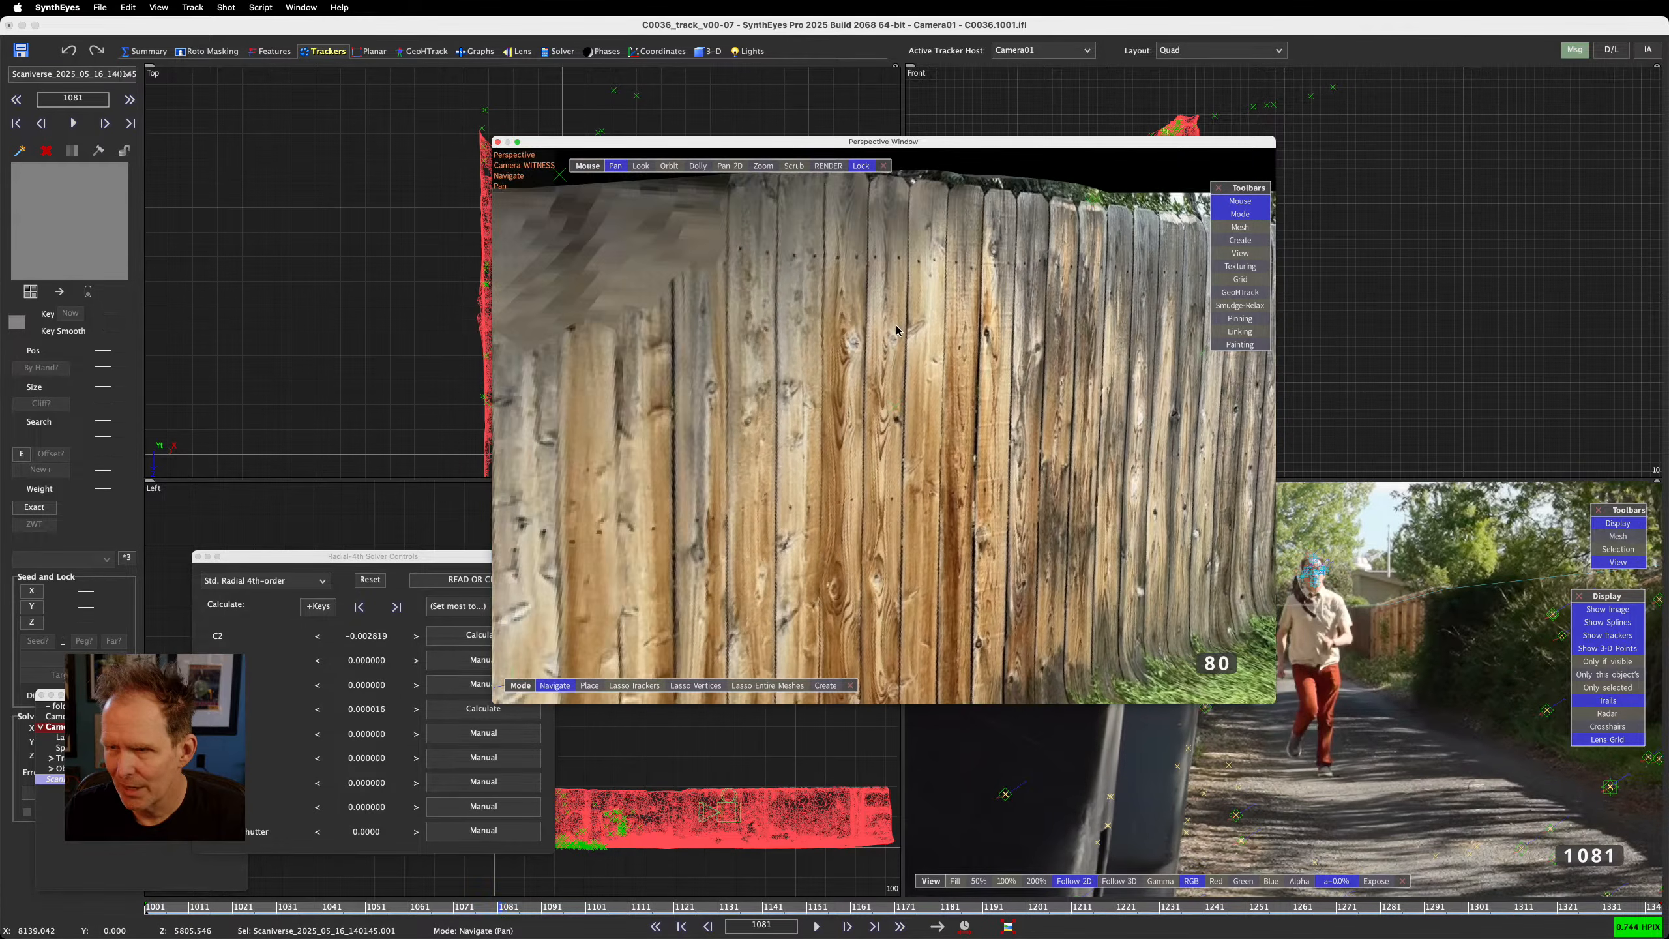
{"action": "key", "text": "Right"}
{"action": "key", "text": "Right"}
{"action": "key", "text": "Right"}
{"action": "key", "text": "Right"}
{"action": "key", "text": "Right"}
{"action": "key", "text": "Right"}
{"action": "key", "text": "Right"}
{"action": "key", "text": "Right"}
{"action": "key", "text": "Right"}
{"action": "key", "text": "Right"}
{"action": "key", "text": "Right"}
{"action": "key", "text": "Right"}
{"action": "key", "text": "Right"}
{"action": "key", "text": "Right"}
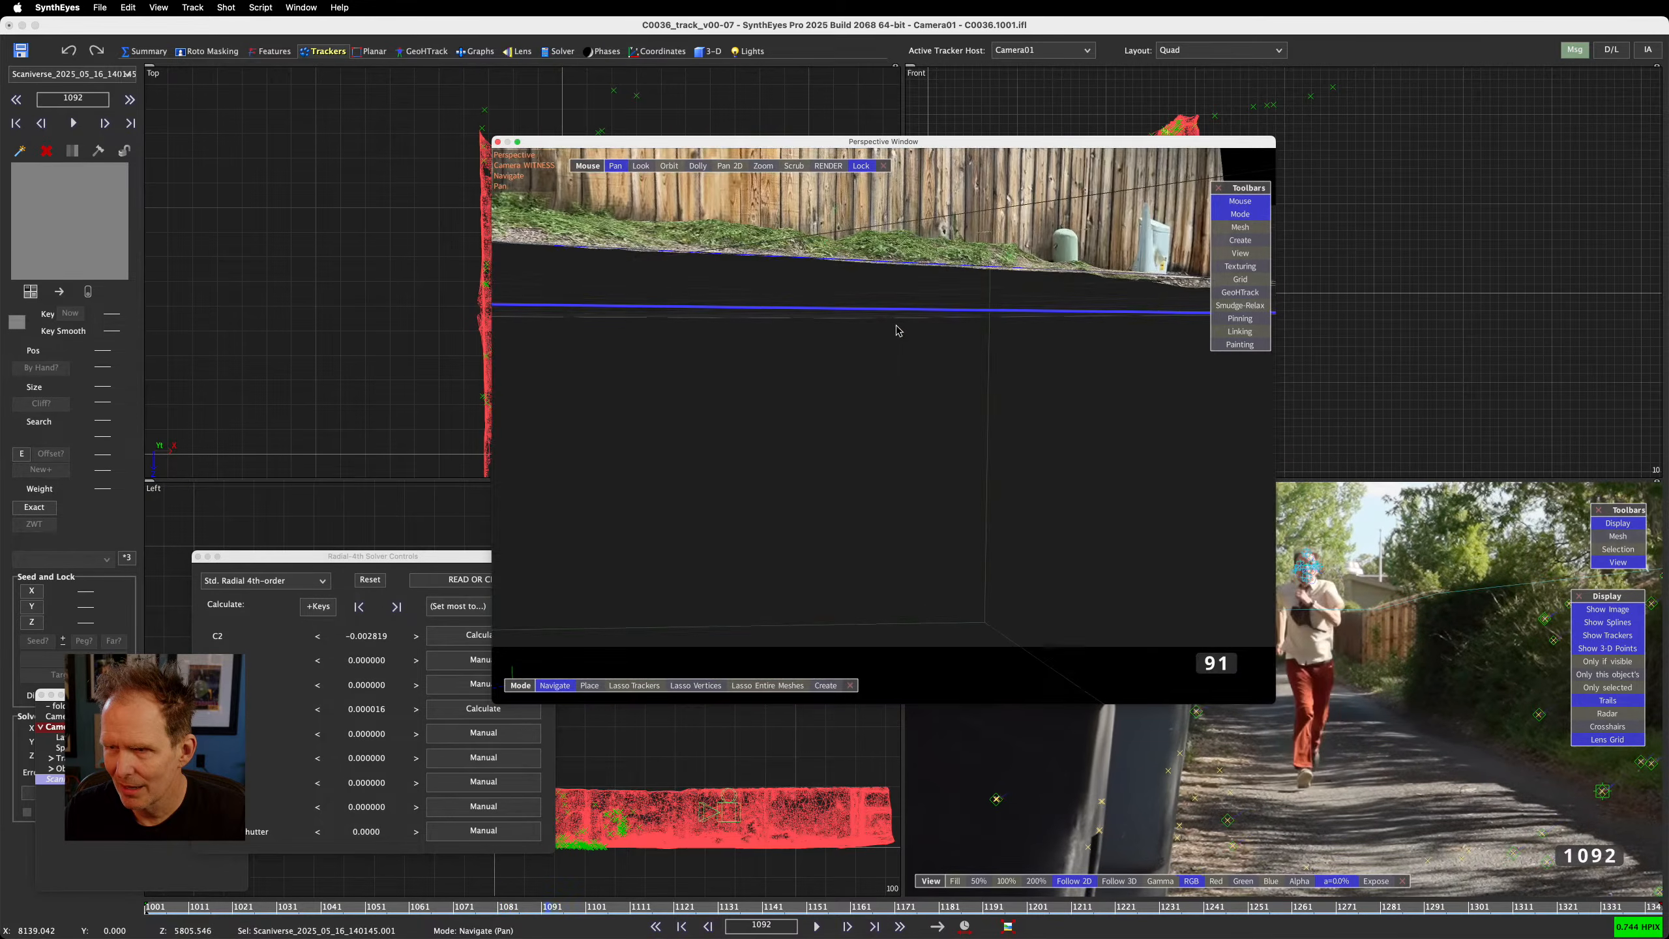
{"action": "key", "text": "Left"}
{"action": "key", "text": "Left"}
{"action": "key", "text": "Left"}
{"action": "key", "text": "Left"}
{"action": "key", "text": "Left"}
{"action": "key", "text": "Left"}
{"action": "key", "text": "Left"}
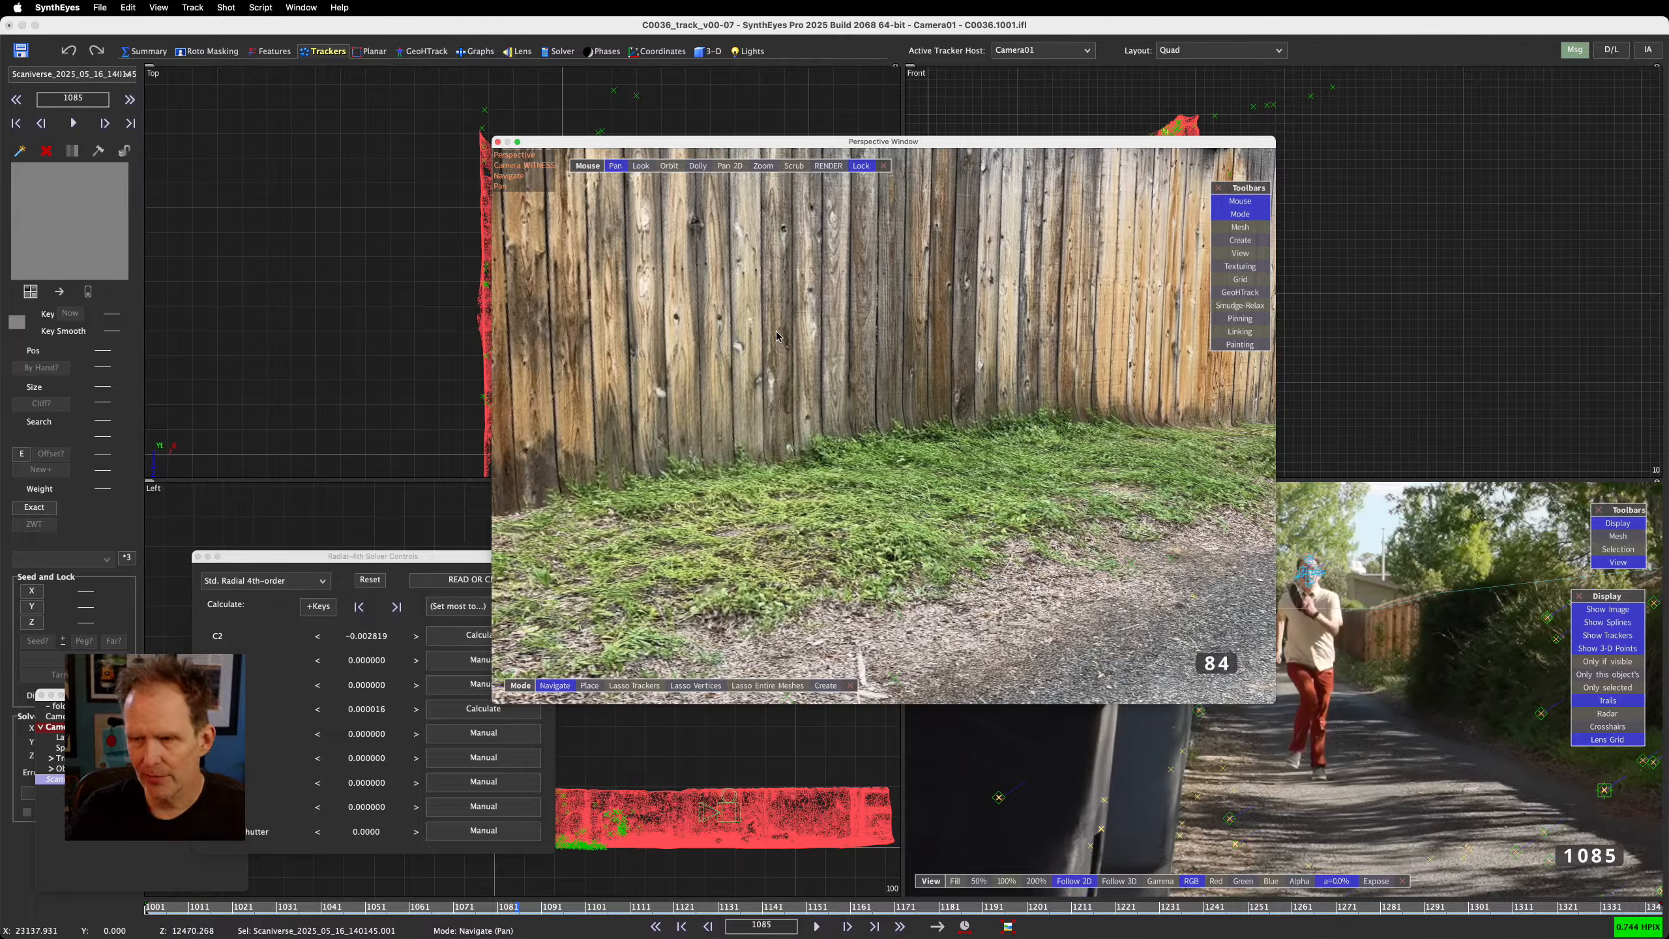
Step between frames 1082 and 1089 to inspect the scanned fence and ground in the witness view, stopping at frame 1086
{"action": "key", "text": "s"}
{"action": "key", "text": "s"}
{"action": "key", "text": "s"}
{"action": "key", "text": "d"}
{"action": "key", "text": "d"}
{"action": "key", "text": "d"}
{"action": "key", "text": "d"}
{"action": "key", "text": "d"}
{"action": "key", "text": "d"}
{"action": "key", "text": "d"}
{"action": "key", "text": "d"}
{"action": "key", "text": "s"}
{"action": "key", "text": "s"}
{"action": "key", "text": "s"}
{"action": "key", "text": "s"}
{"action": "key", "text": "s"}
{"action": "key", "text": "s"}
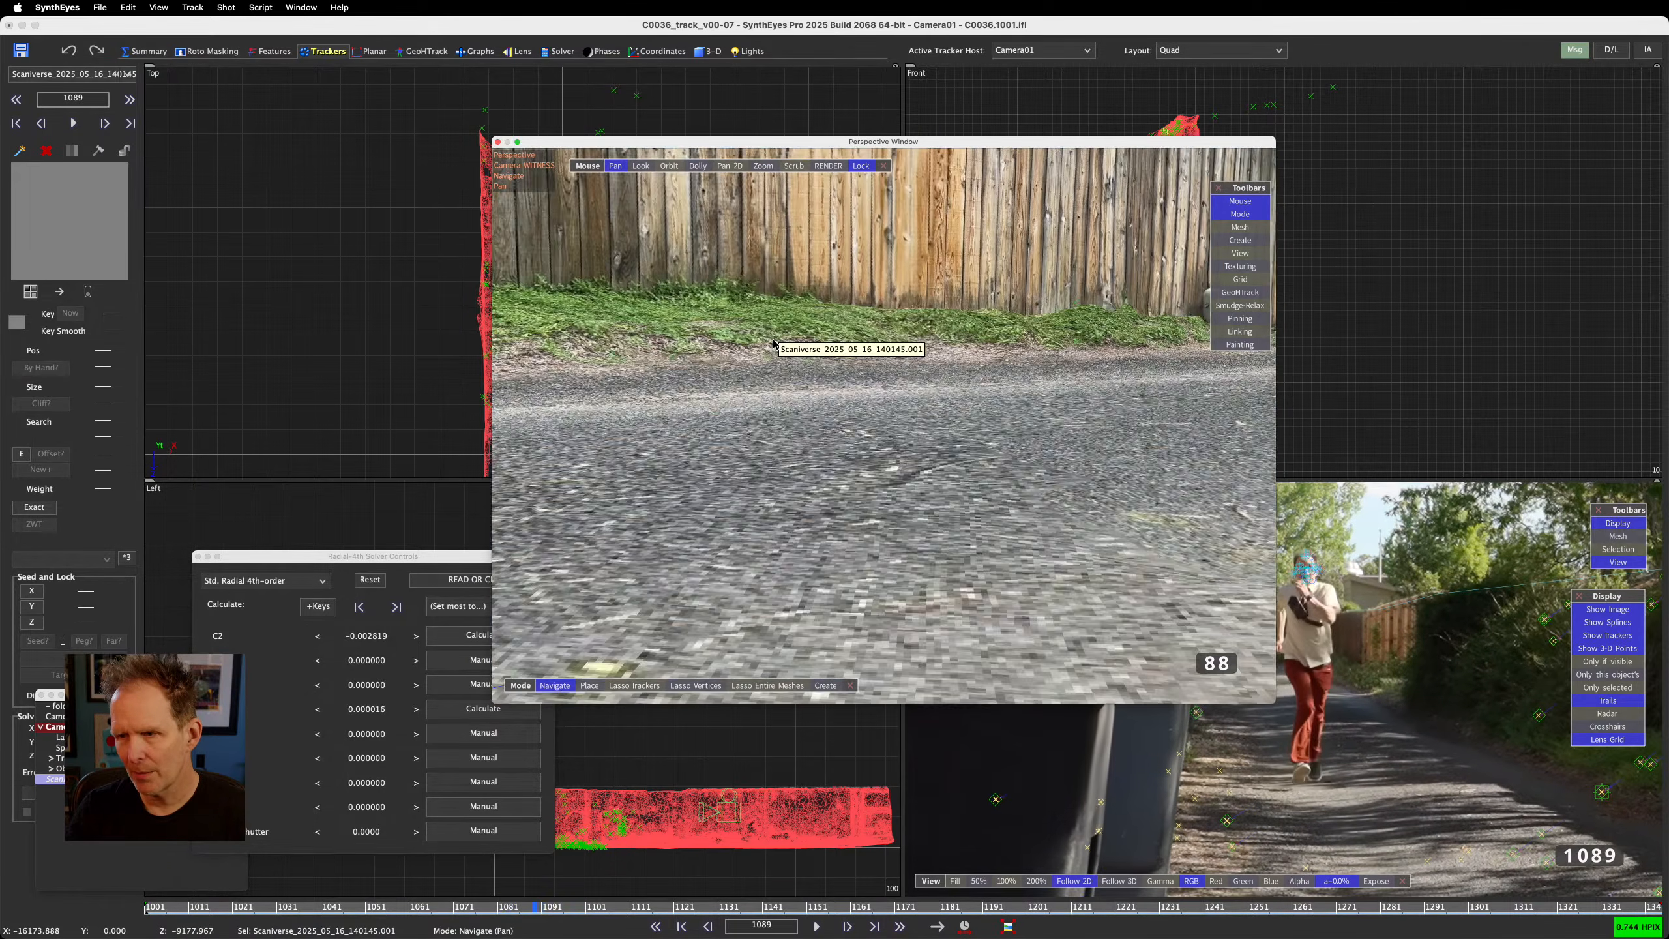
{"action": "key", "text": "s"}
{"action": "key", "text": "s"}
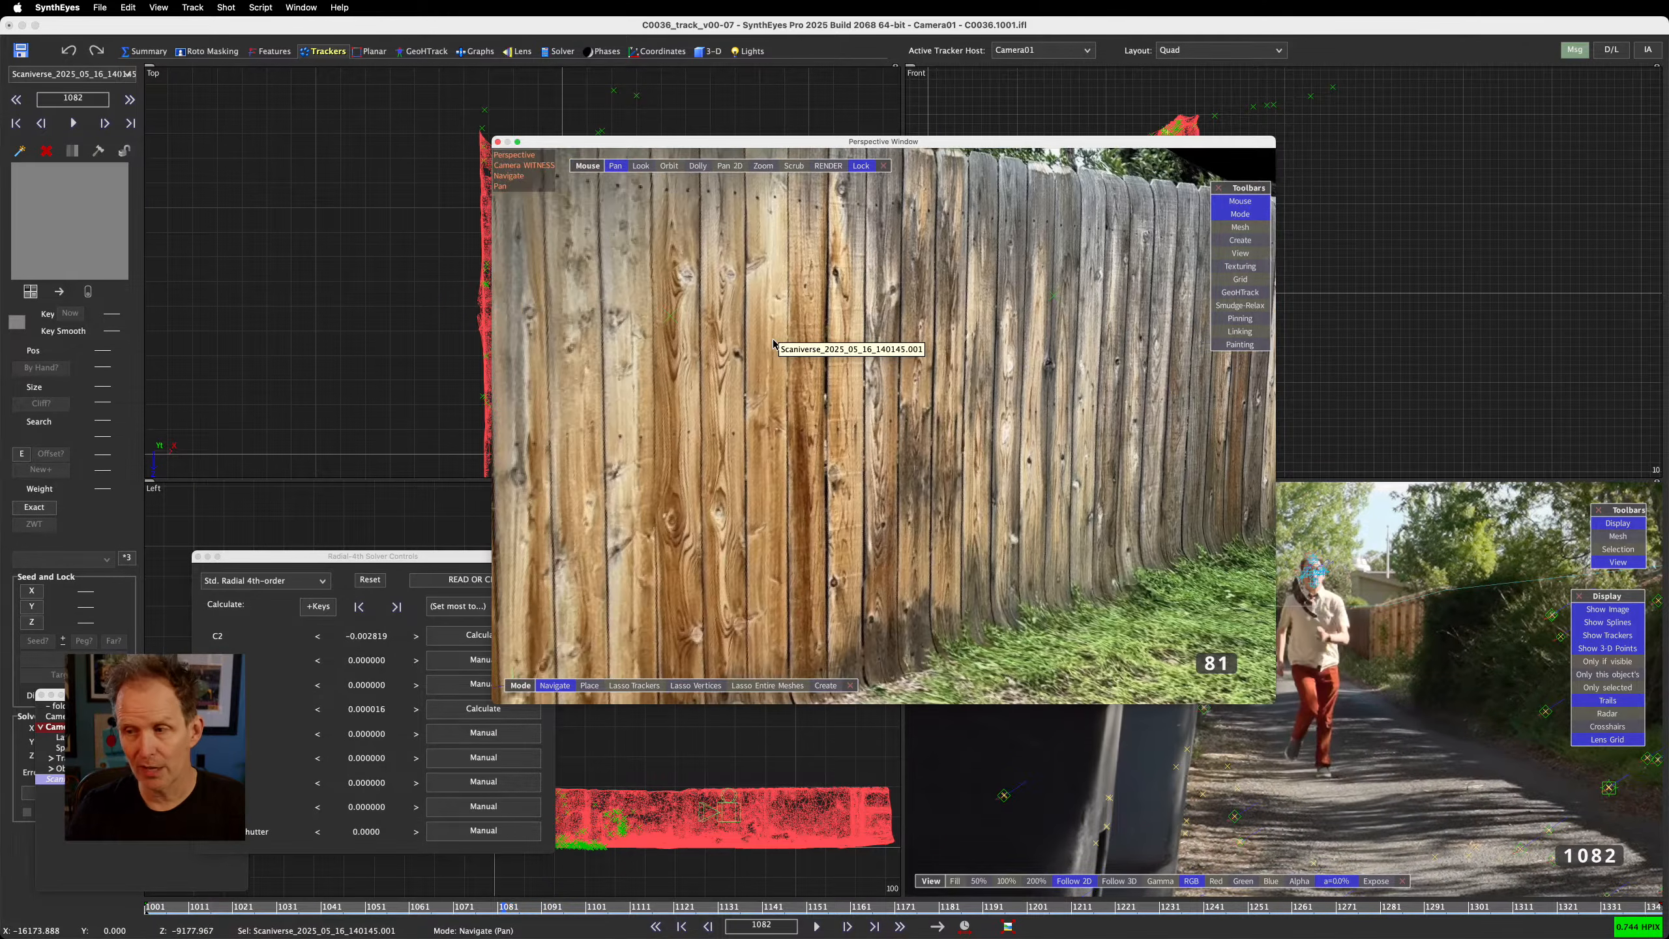
{"action": "key", "text": "d"}
{"action": "key", "text": "d"}
{"action": "key", "text": "d"}
{"action": "key", "text": "d"}
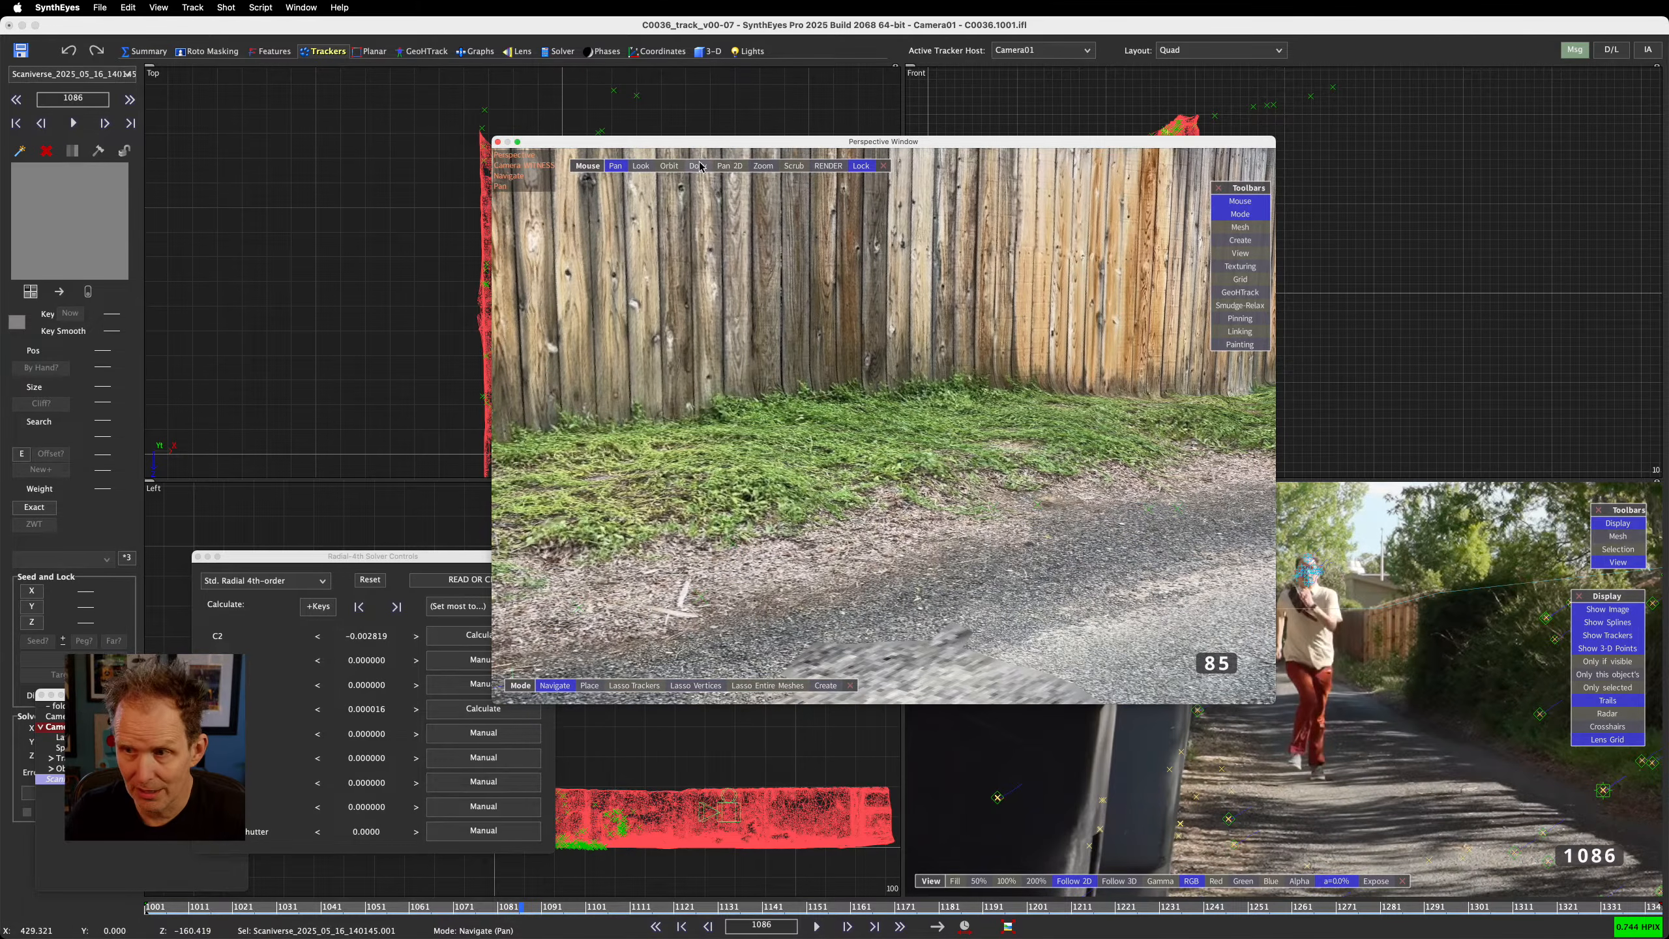
Widen the witness view to the whole scanned fence and check it against frames 1083 and 1085, ending on frame 1086
{"action": "left_click_drag", "start_coordinate": [700, 167], "coordinate": [707, 152]}
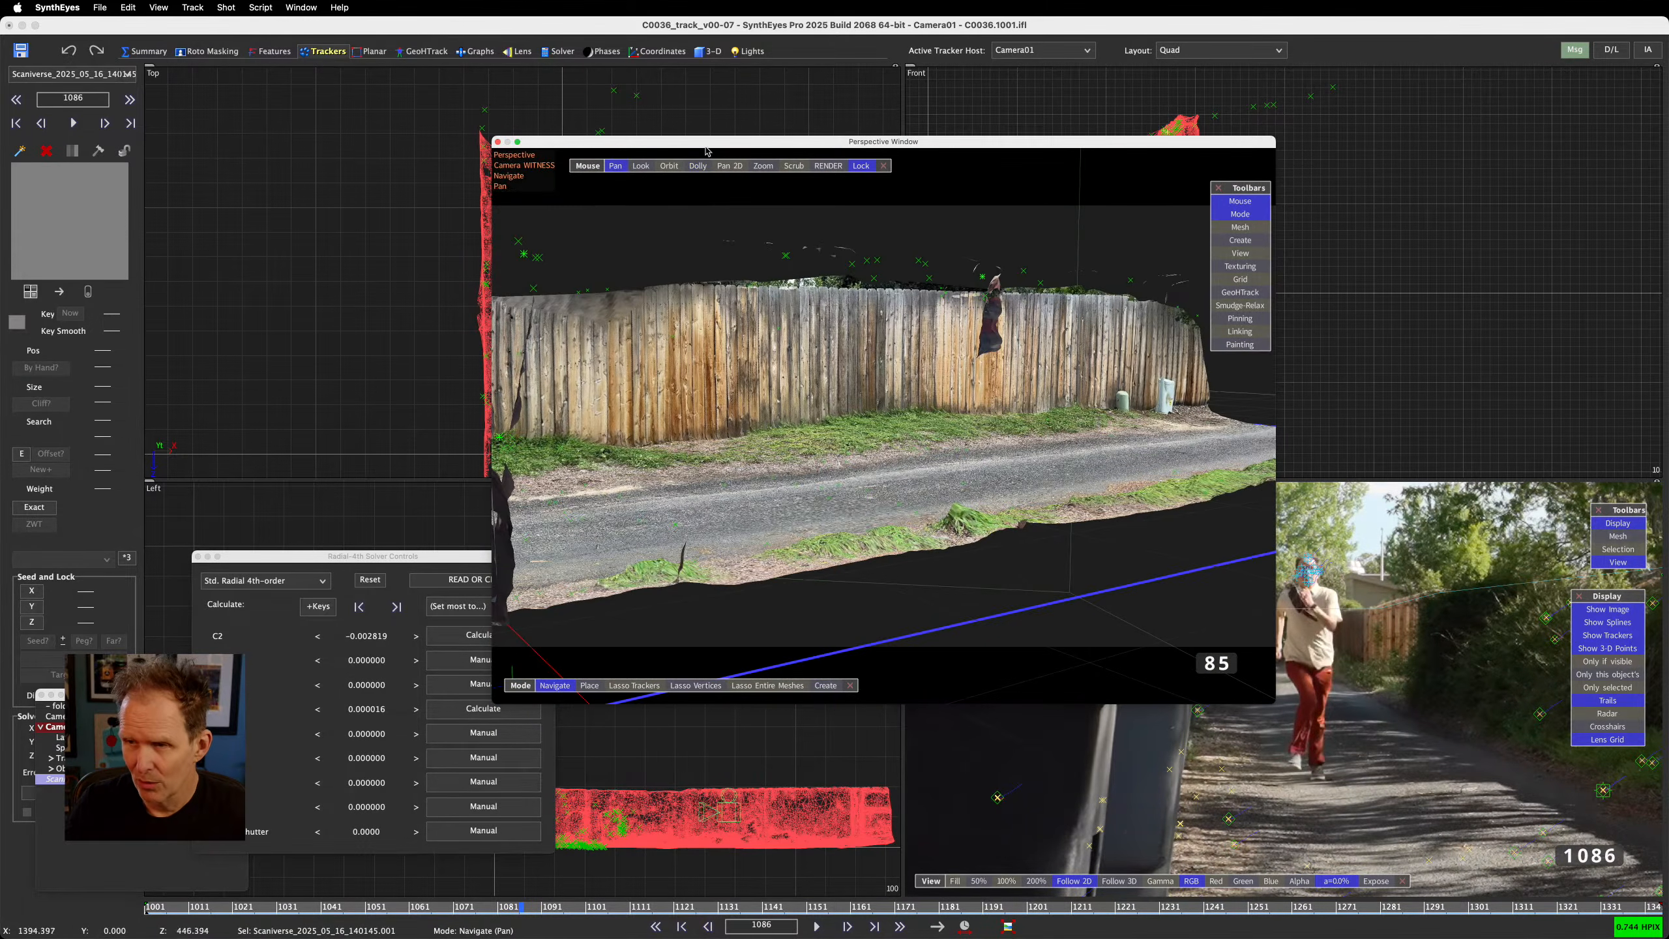
{"action": "key", "text": "d"}
{"action": "key", "text": "d"}
{"action": "key", "text": "d"}
{"action": "scroll", "coordinate": [743, 376], "scroll_direction": "up", "scroll_amount": 5}
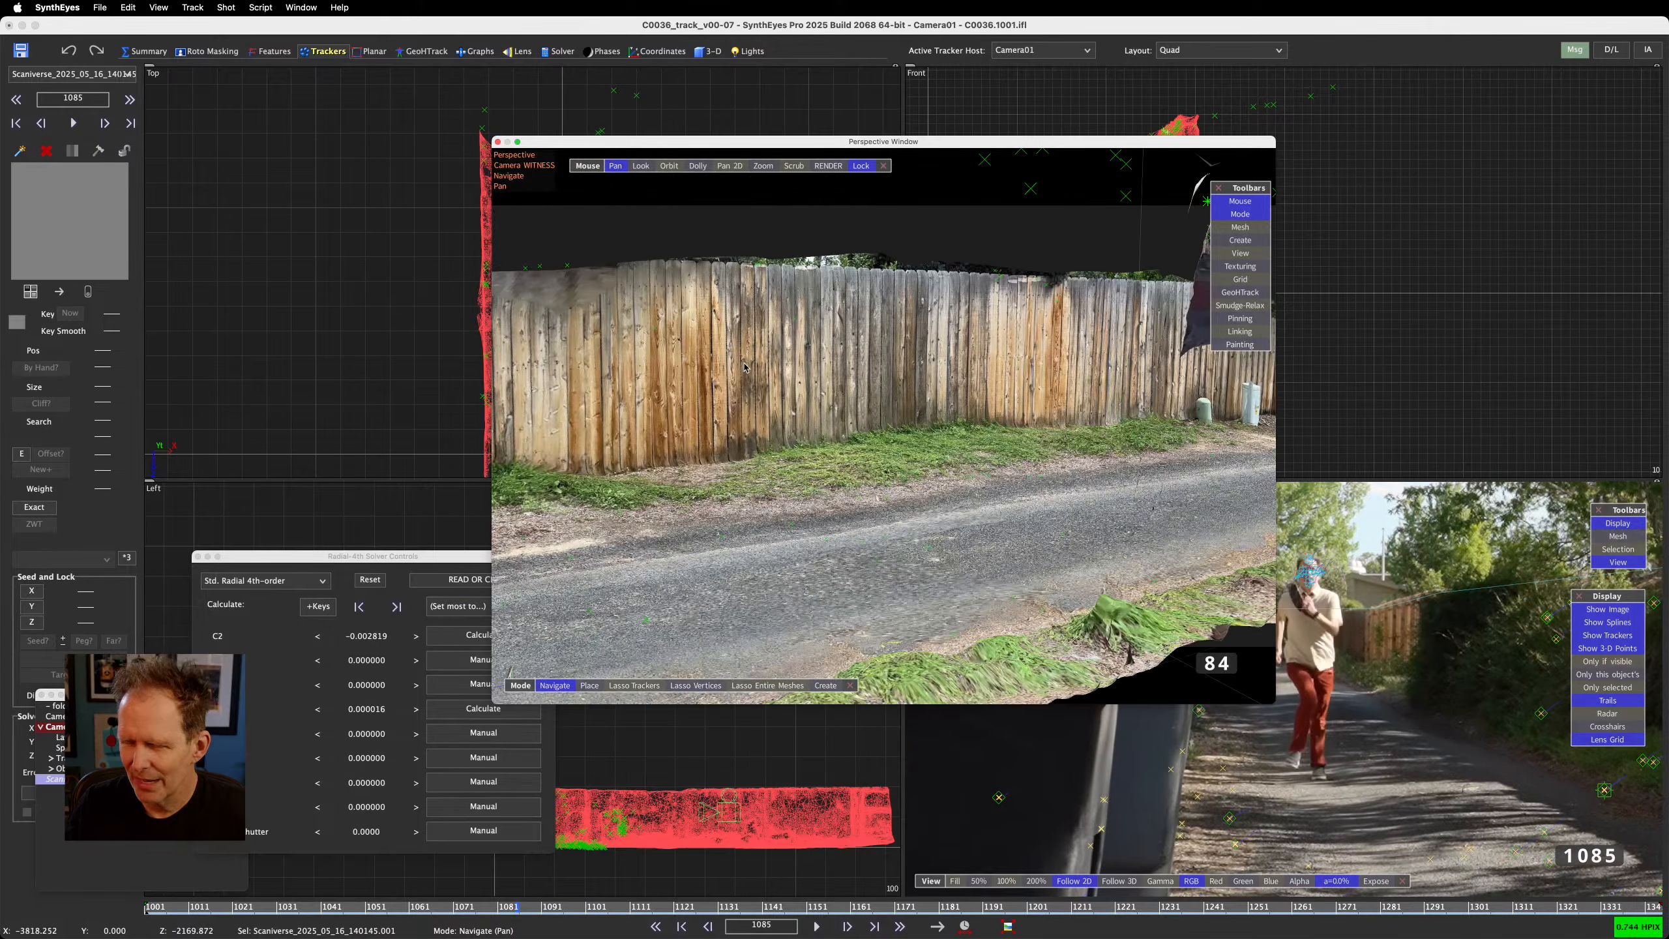
{"action": "scroll", "coordinate": [746, 358], "scroll_direction": "down", "scroll_amount": 2}
{"action": "scroll", "coordinate": [746, 358], "scroll_direction": "down", "scroll_amount": 2}
{"action": "scroll", "coordinate": [746, 358], "scroll_direction": "up", "scroll_amount": 6}
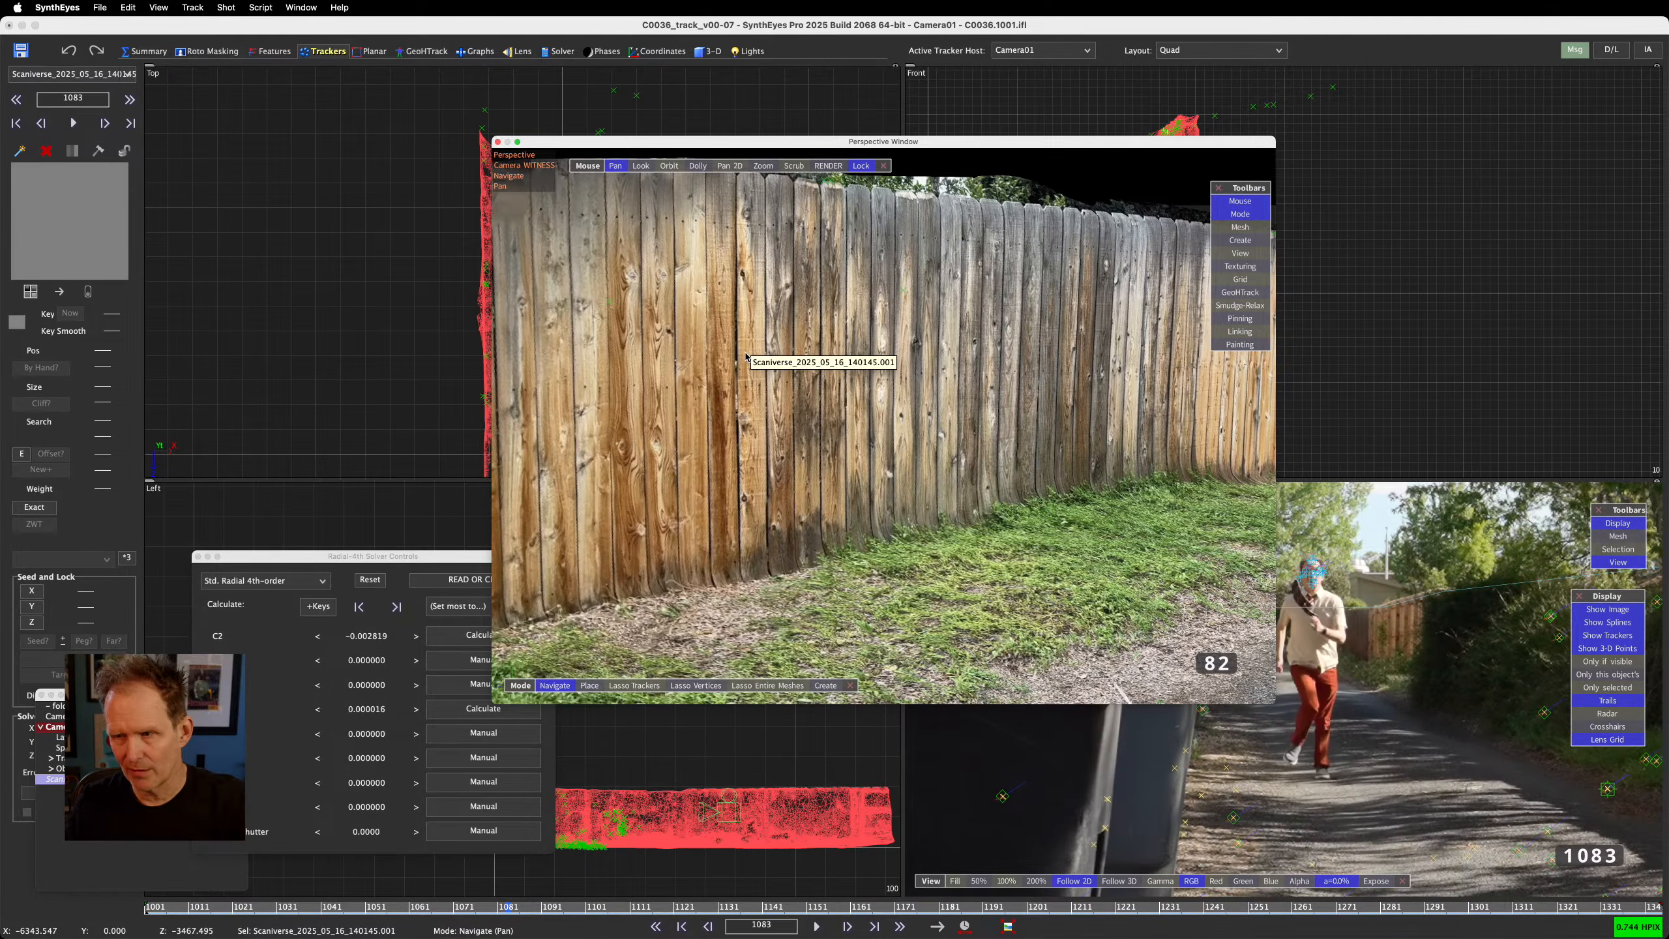
{"action": "scroll", "coordinate": [746, 358], "scroll_direction": "down", "scroll_amount": 6}
{"action": "scroll", "coordinate": [746, 358], "scroll_direction": "up", "scroll_amount": 5}
{"action": "scroll", "coordinate": [746, 358], "scroll_direction": "down", "scroll_amount": 2}
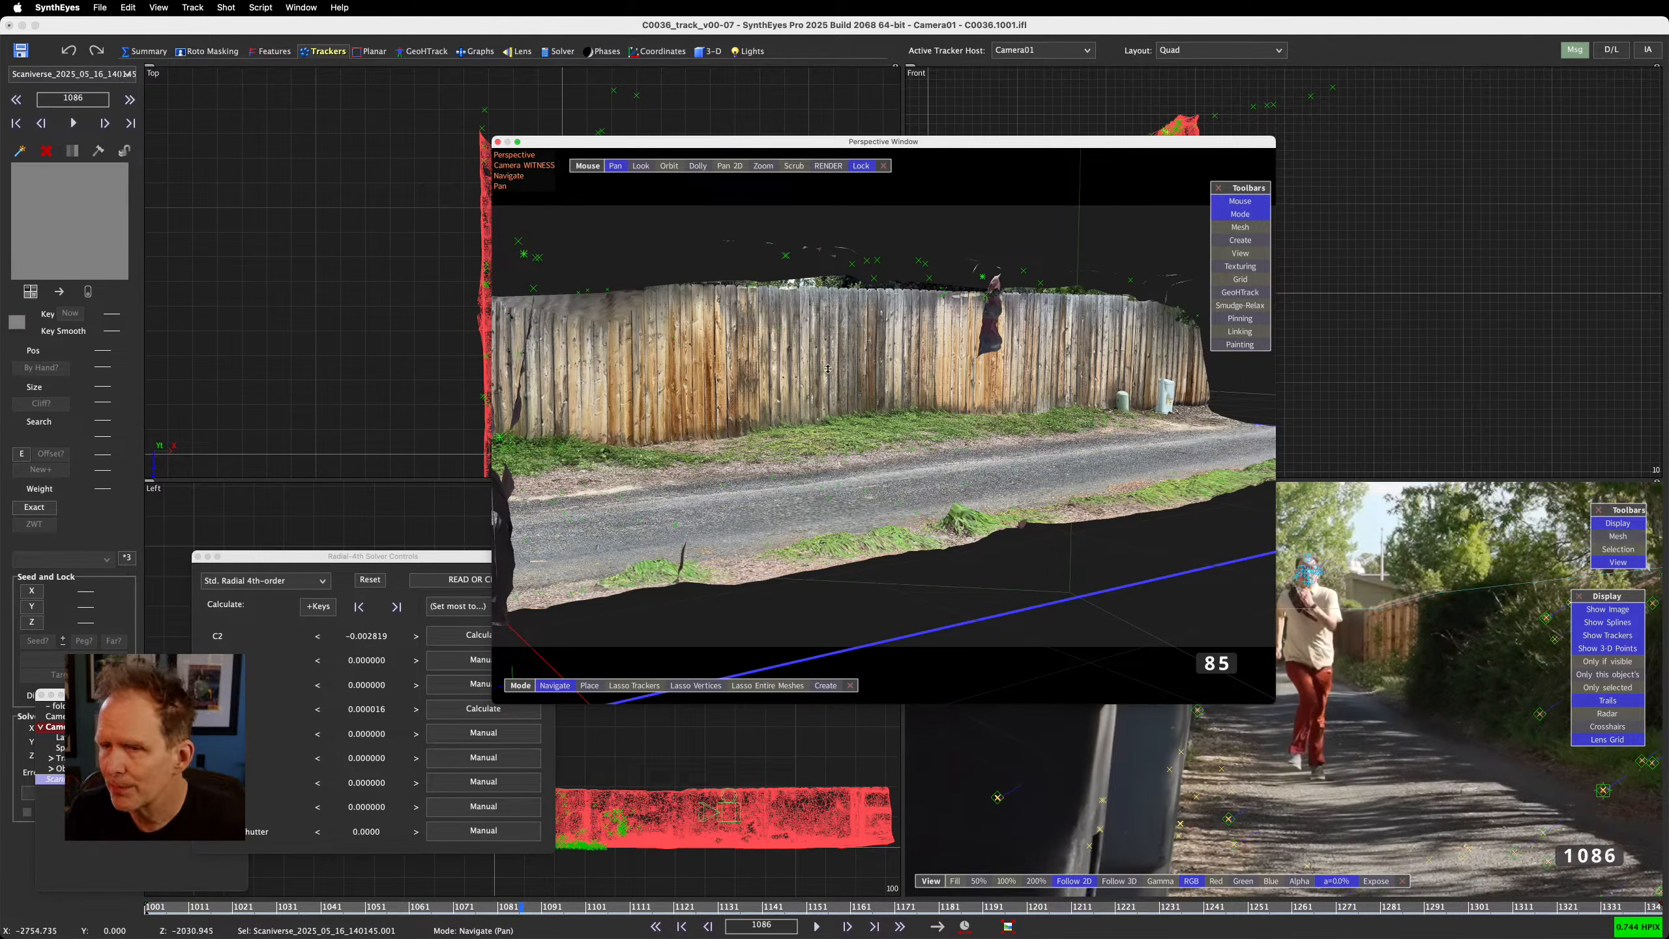
{"action": "scroll", "coordinate": [803, 347], "scroll_direction": "down", "scroll_amount": 4}
{"action": "scroll", "coordinate": [803, 346], "scroll_direction": "up", "scroll_amount": 2}
{"action": "scroll", "coordinate": [803, 346], "scroll_direction": "up", "scroll_amount": 2}
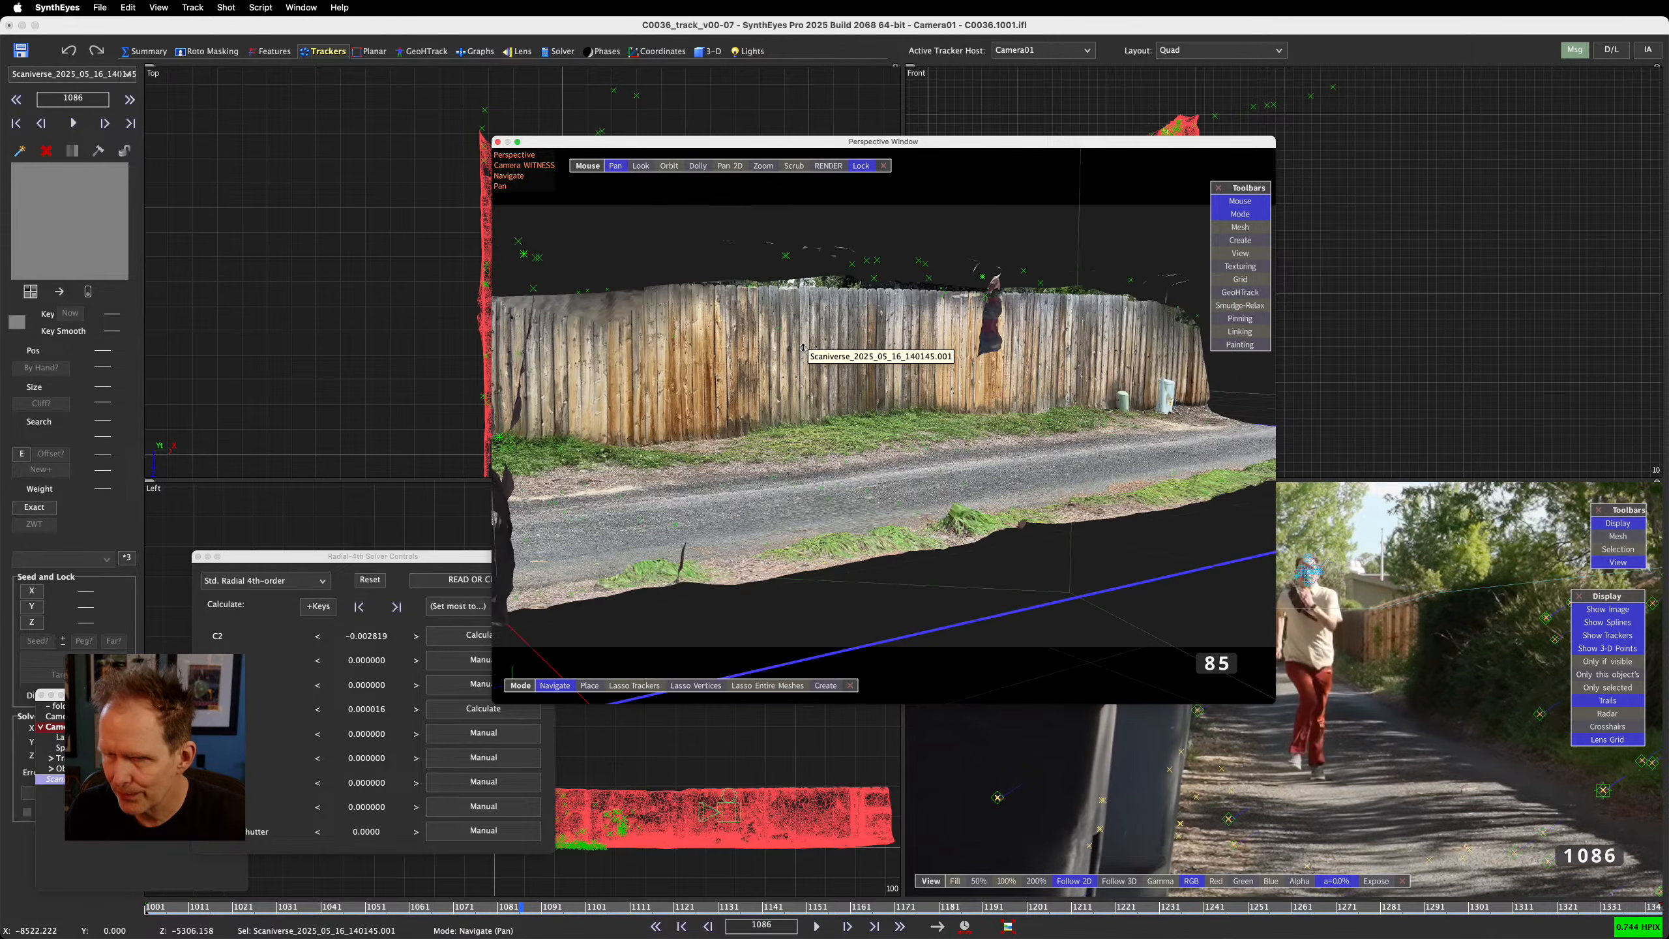
Move the floating perspective window clear of the camera view and zoom the footage in on the trackers along the fence top
{"action": "left_click_drag", "start_coordinate": [949, 144], "coordinate": [573, 23]}
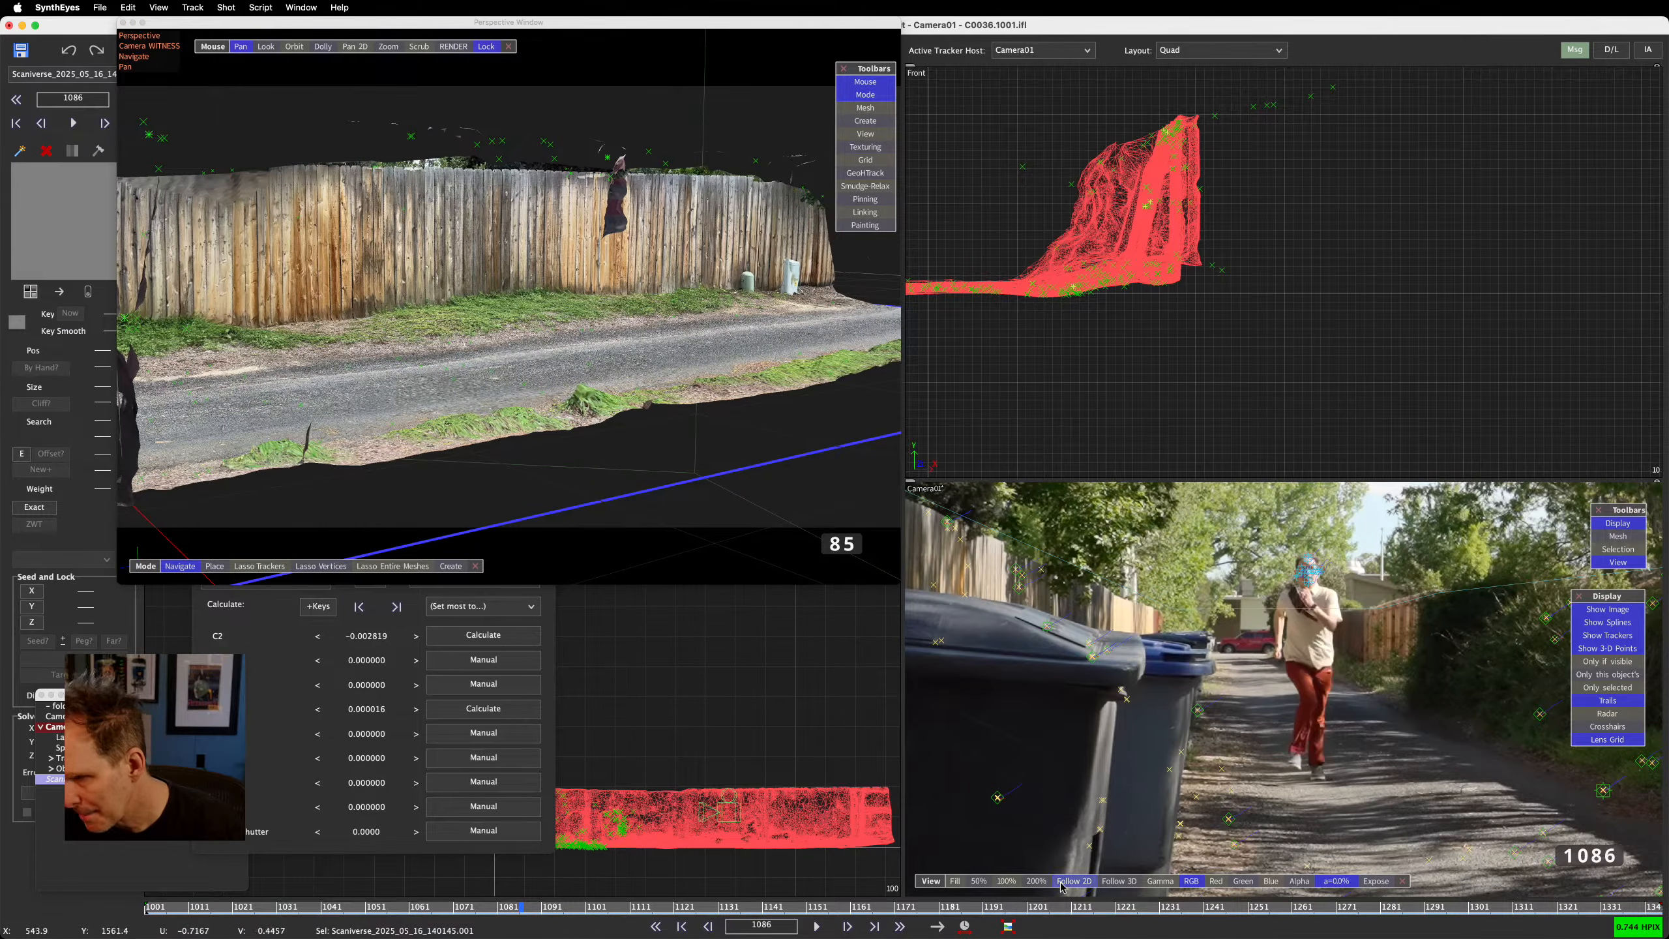
{"action": "middle_click_drag", "start_coordinate": [1145, 713], "coordinate": [1149, 647]}
{"action": "scroll", "coordinate": [1104, 607], "scroll_direction": "up", "scroll_amount": 3}
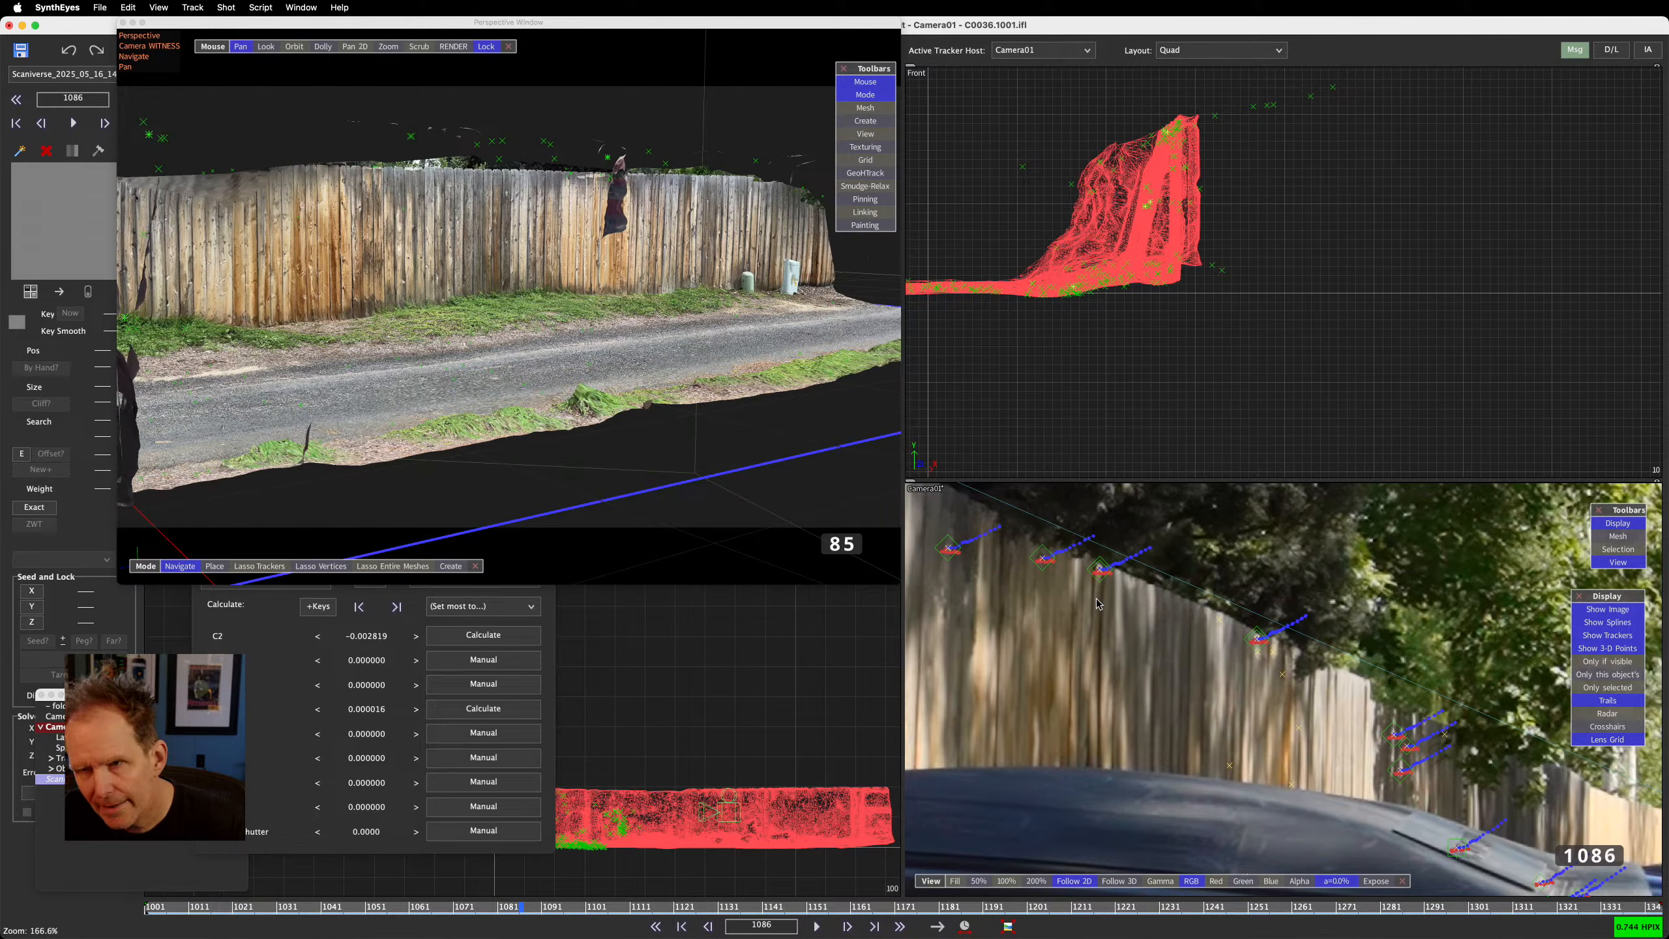
{"action": "scroll", "coordinate": [1122, 599], "scroll_direction": "up", "scroll_amount": 2}
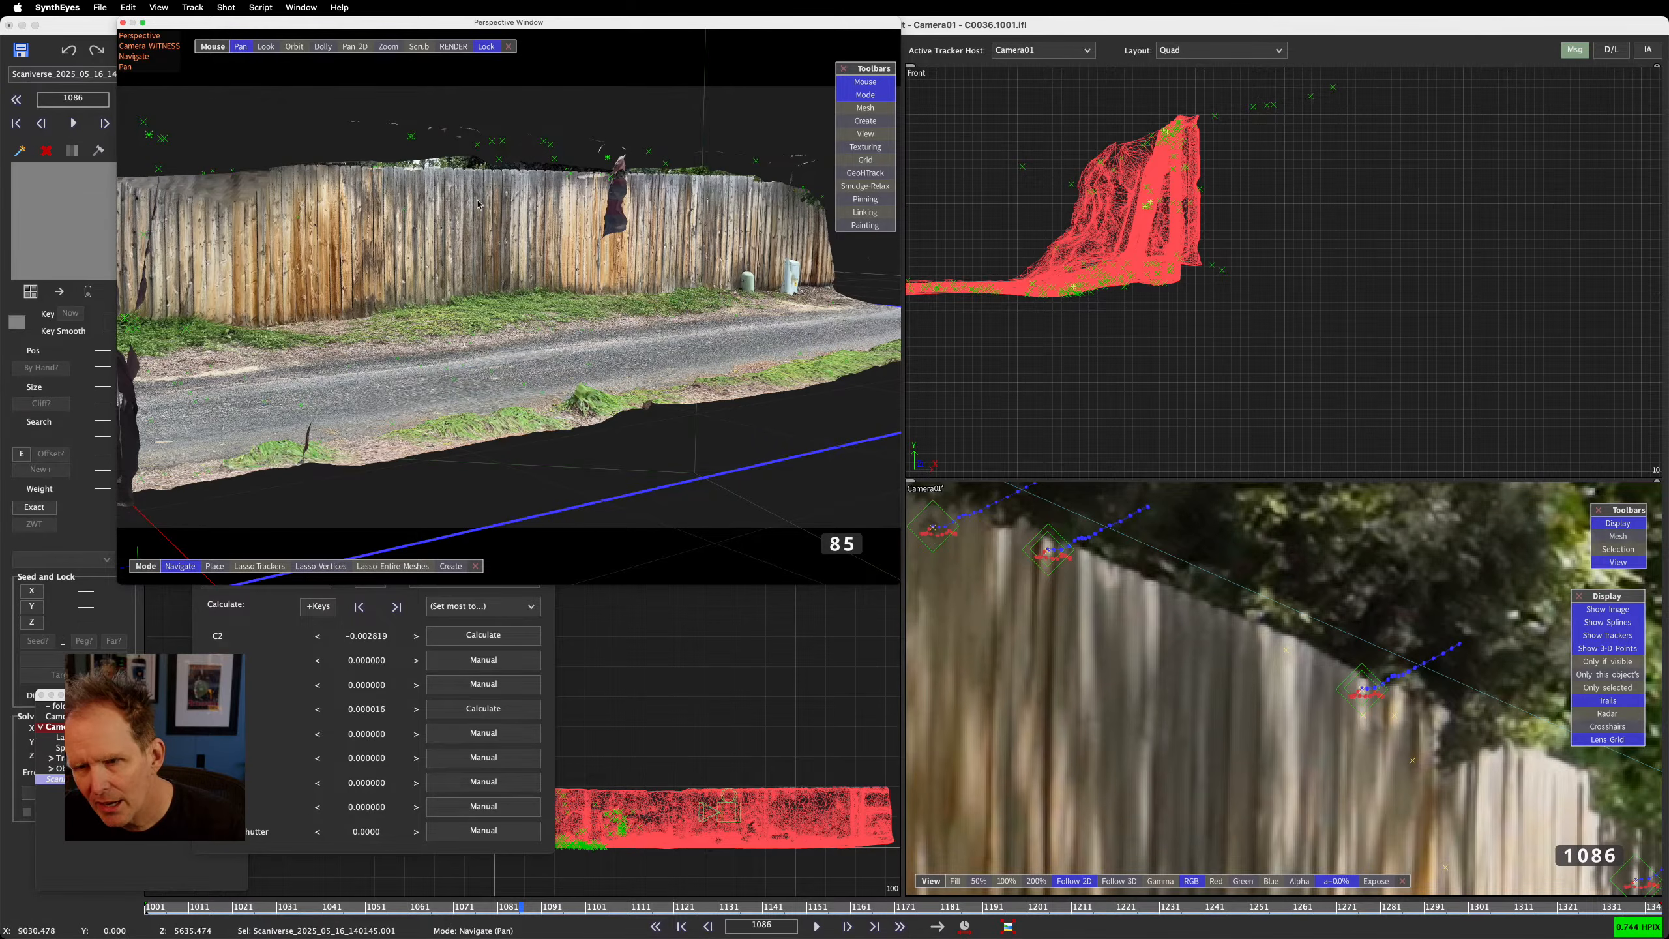
Compare the scanned bins and fence with the fence-top and bin-lid trackers in the footage at frame 1086
{"action": "middle_click_drag", "start_coordinate": [478, 205], "coordinate": [859, 260]}
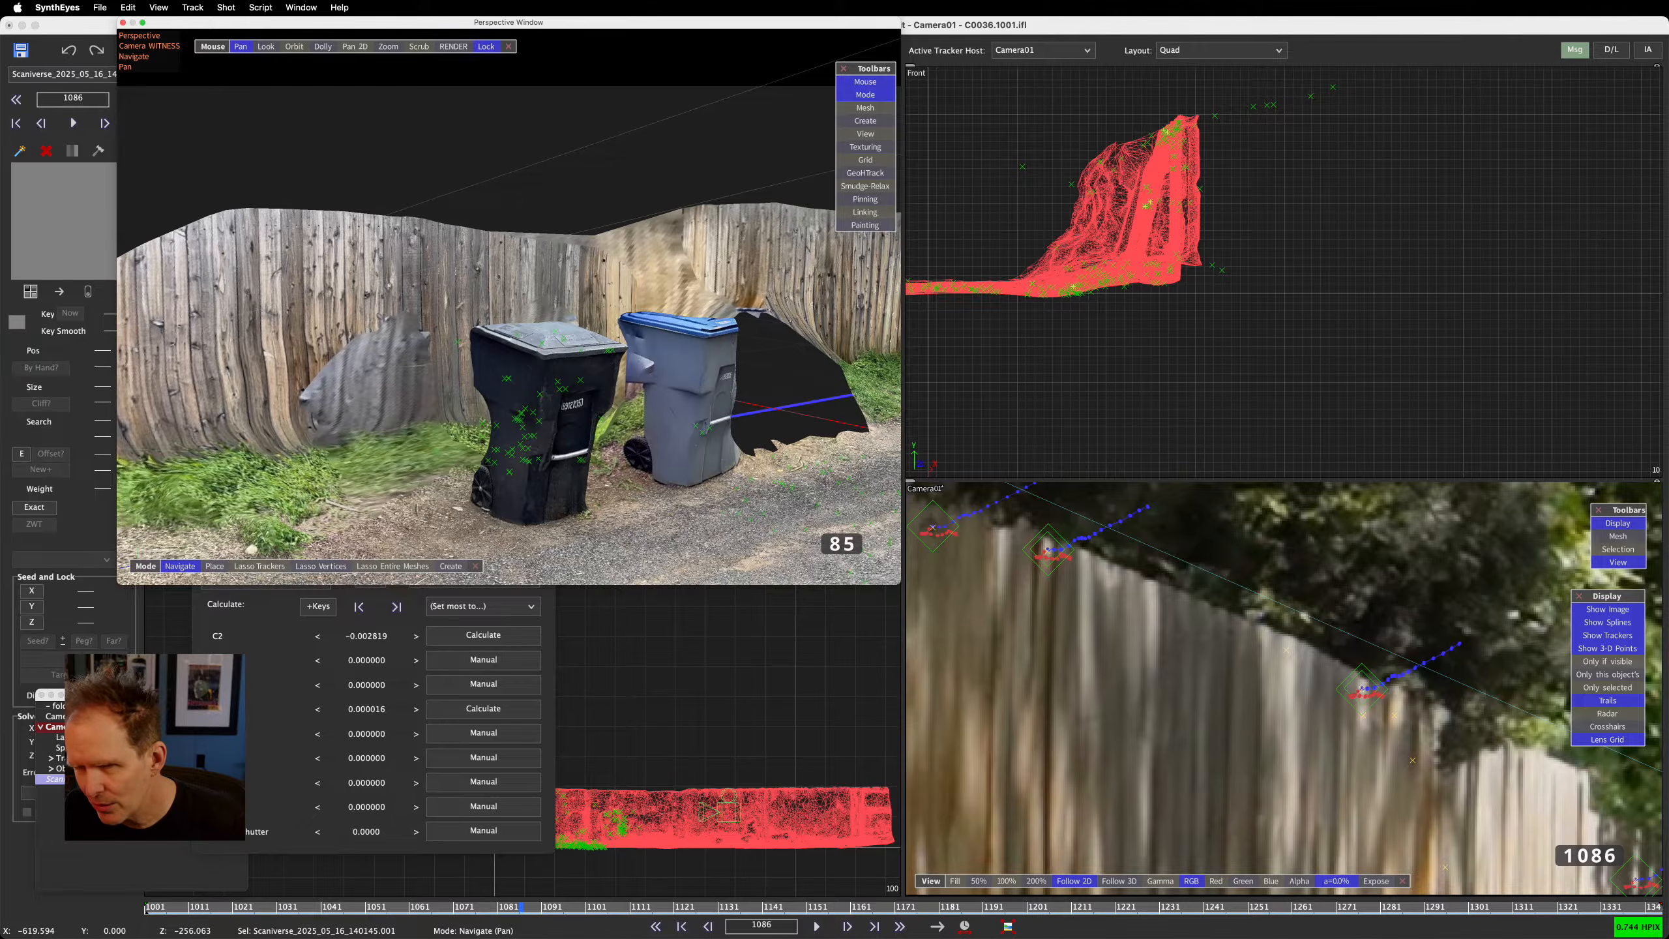
{"action": "middle_click_drag", "start_coordinate": [583, 233], "coordinate": [211, 240]}
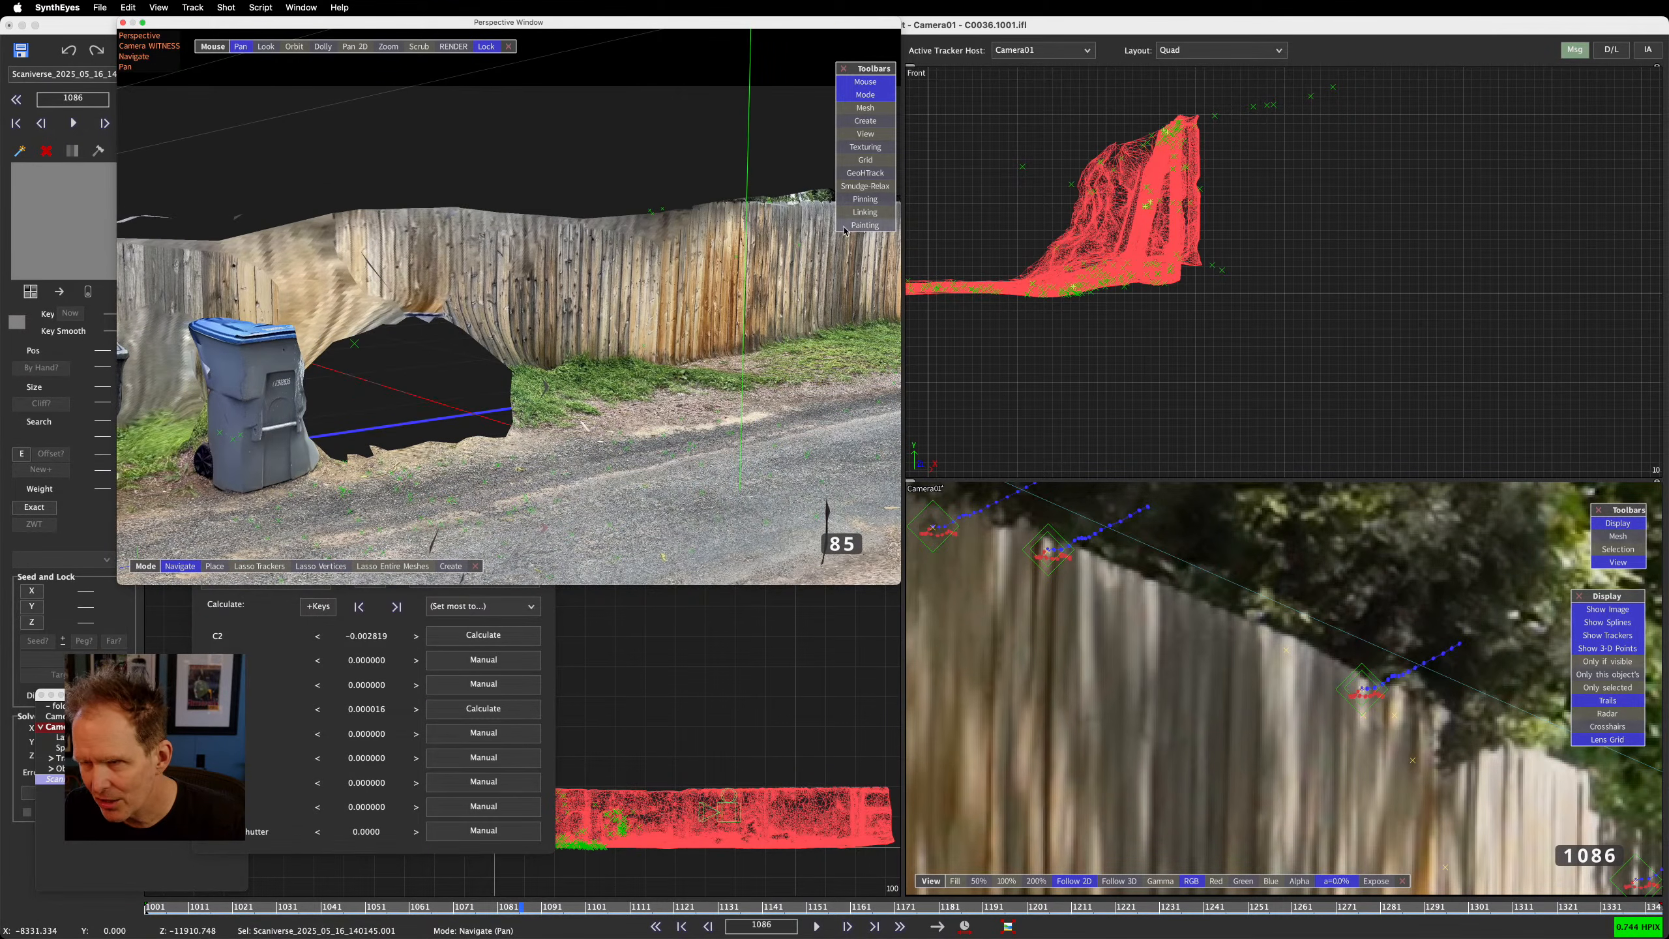
{"action": "middle_click_drag", "start_coordinate": [1254, 723], "coordinate": [798, 456]}
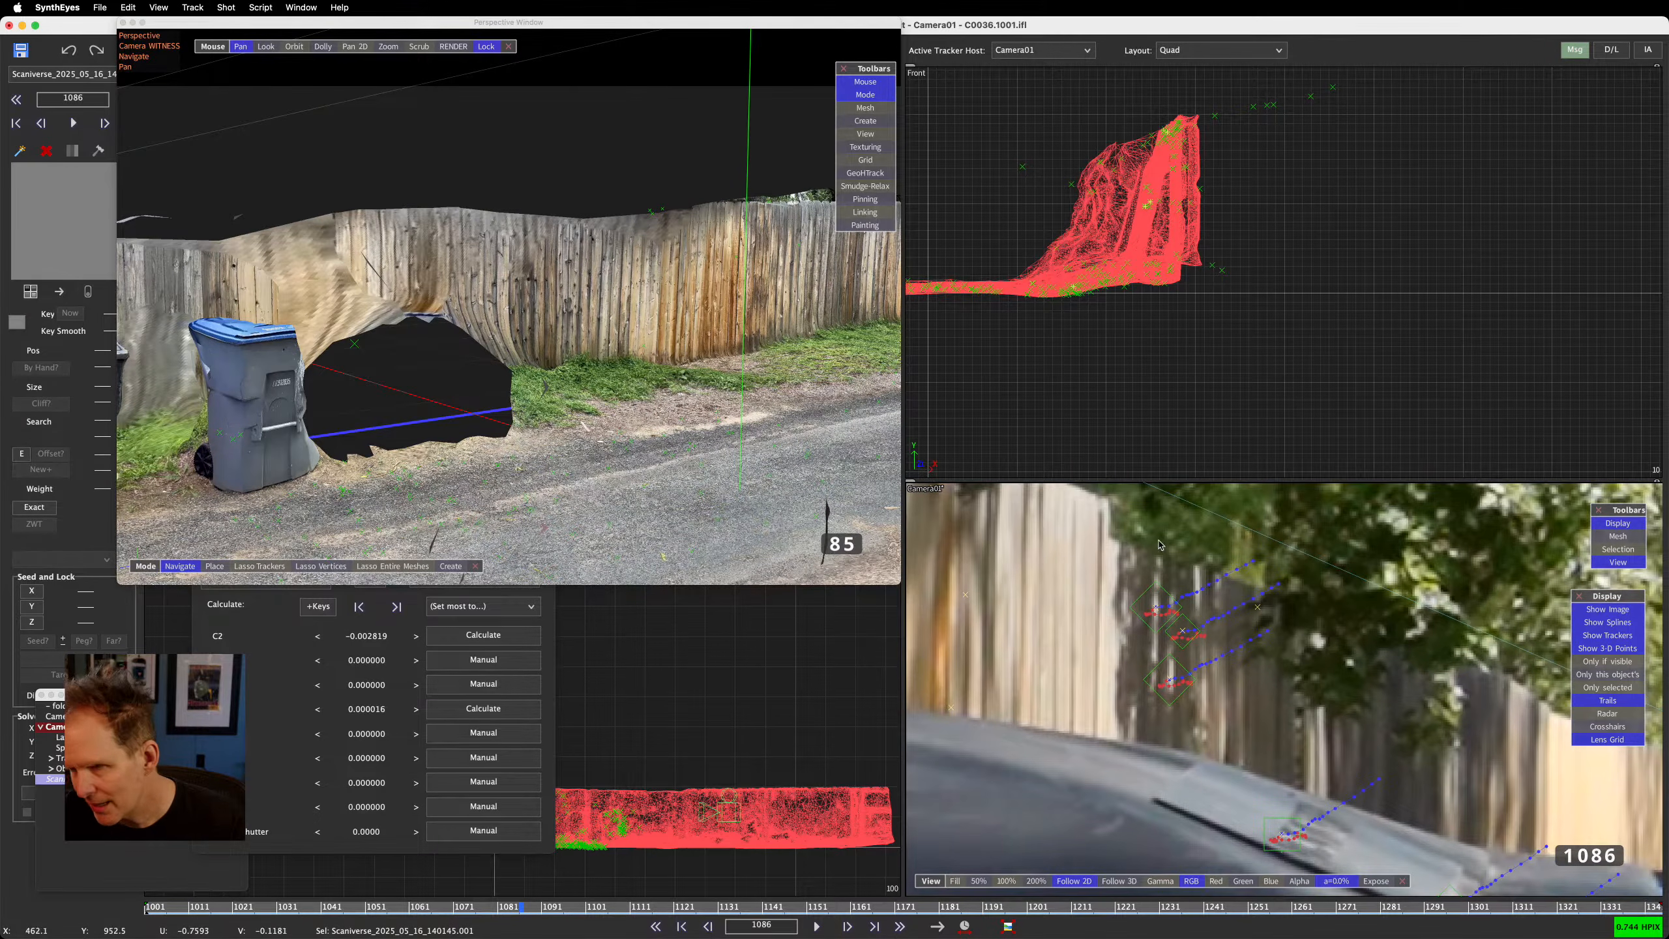
{"action": "scroll", "coordinate": [1152, 550], "scroll_direction": "down", "scroll_amount": 3}
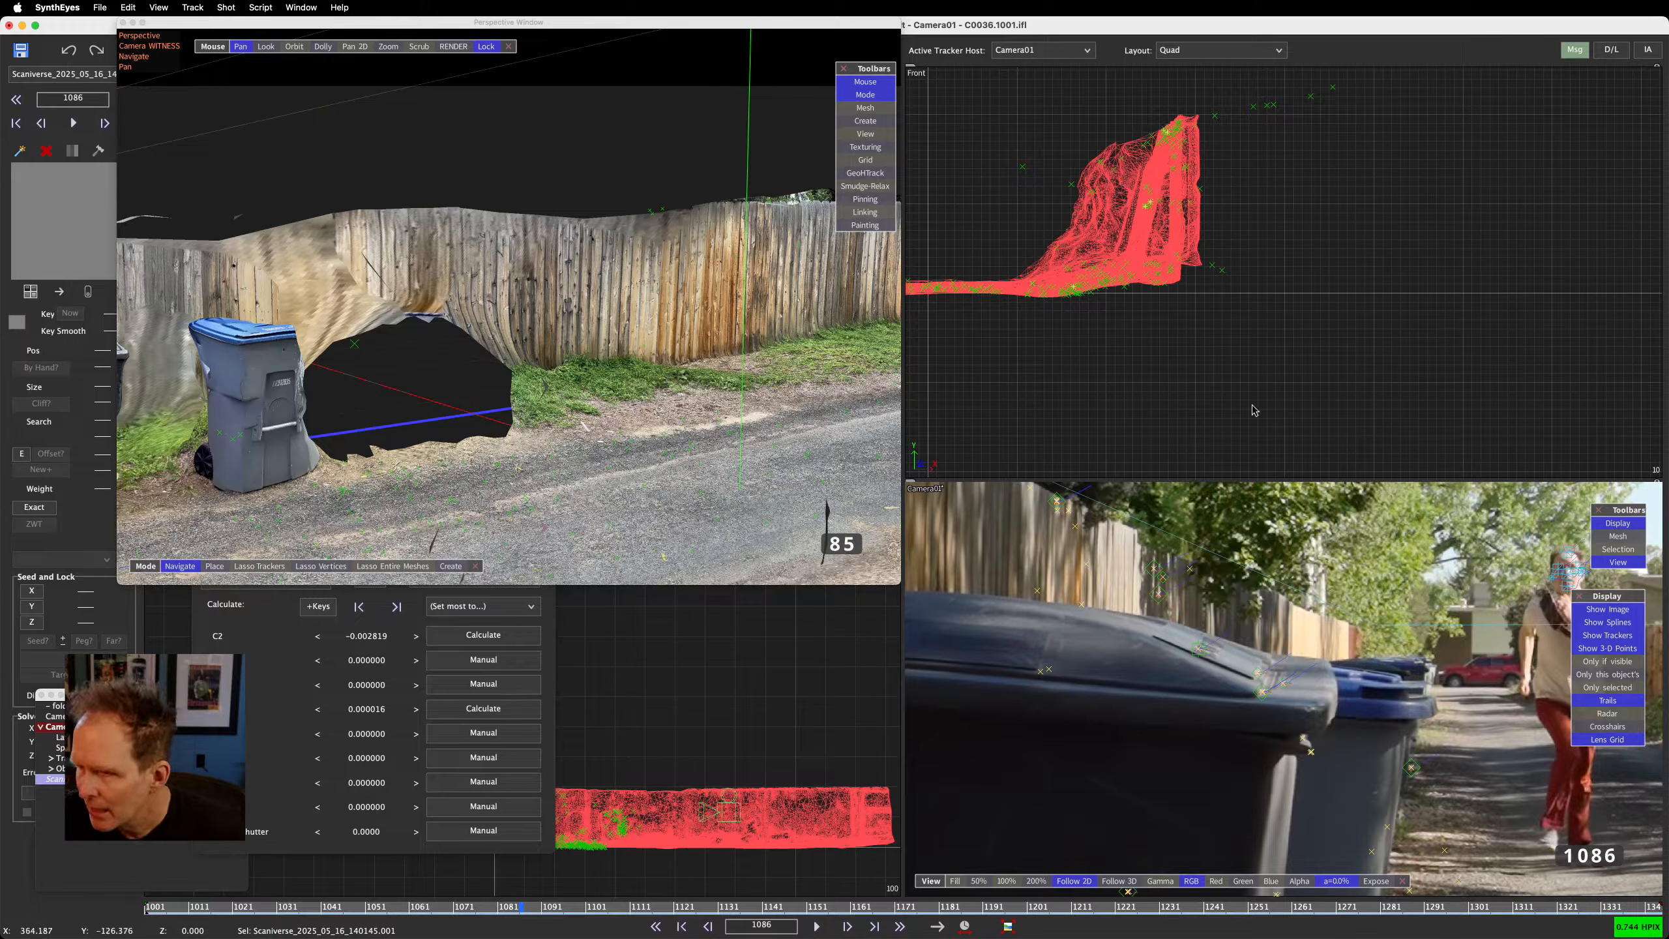
Move to frame 1096 and deselect the alley scan mesh while orbiting the witness view
{"action": "mouse_move", "coordinate": [1154, 559]}
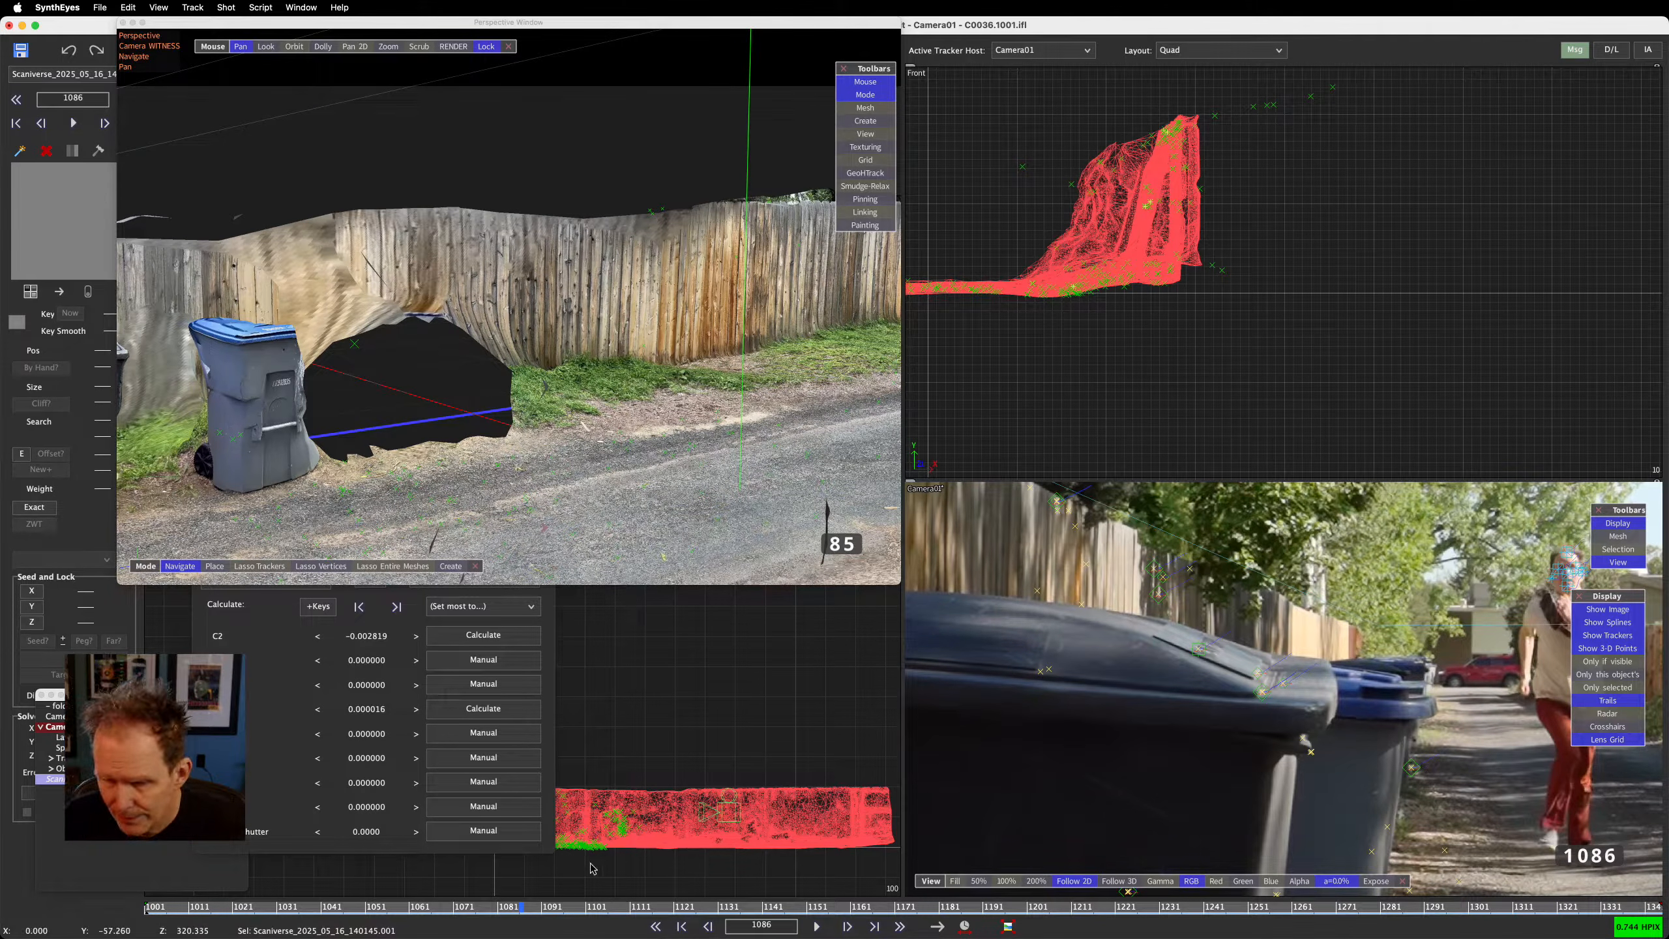
{"action": "mouse_move", "coordinate": [539, 905]}
{"action": "left_mouse_down"}
{"action": "mouse_move", "coordinate": [668, 902]}
{"action": "mouse_move", "coordinate": [565, 902]}
{"action": "left_mouse_up"}
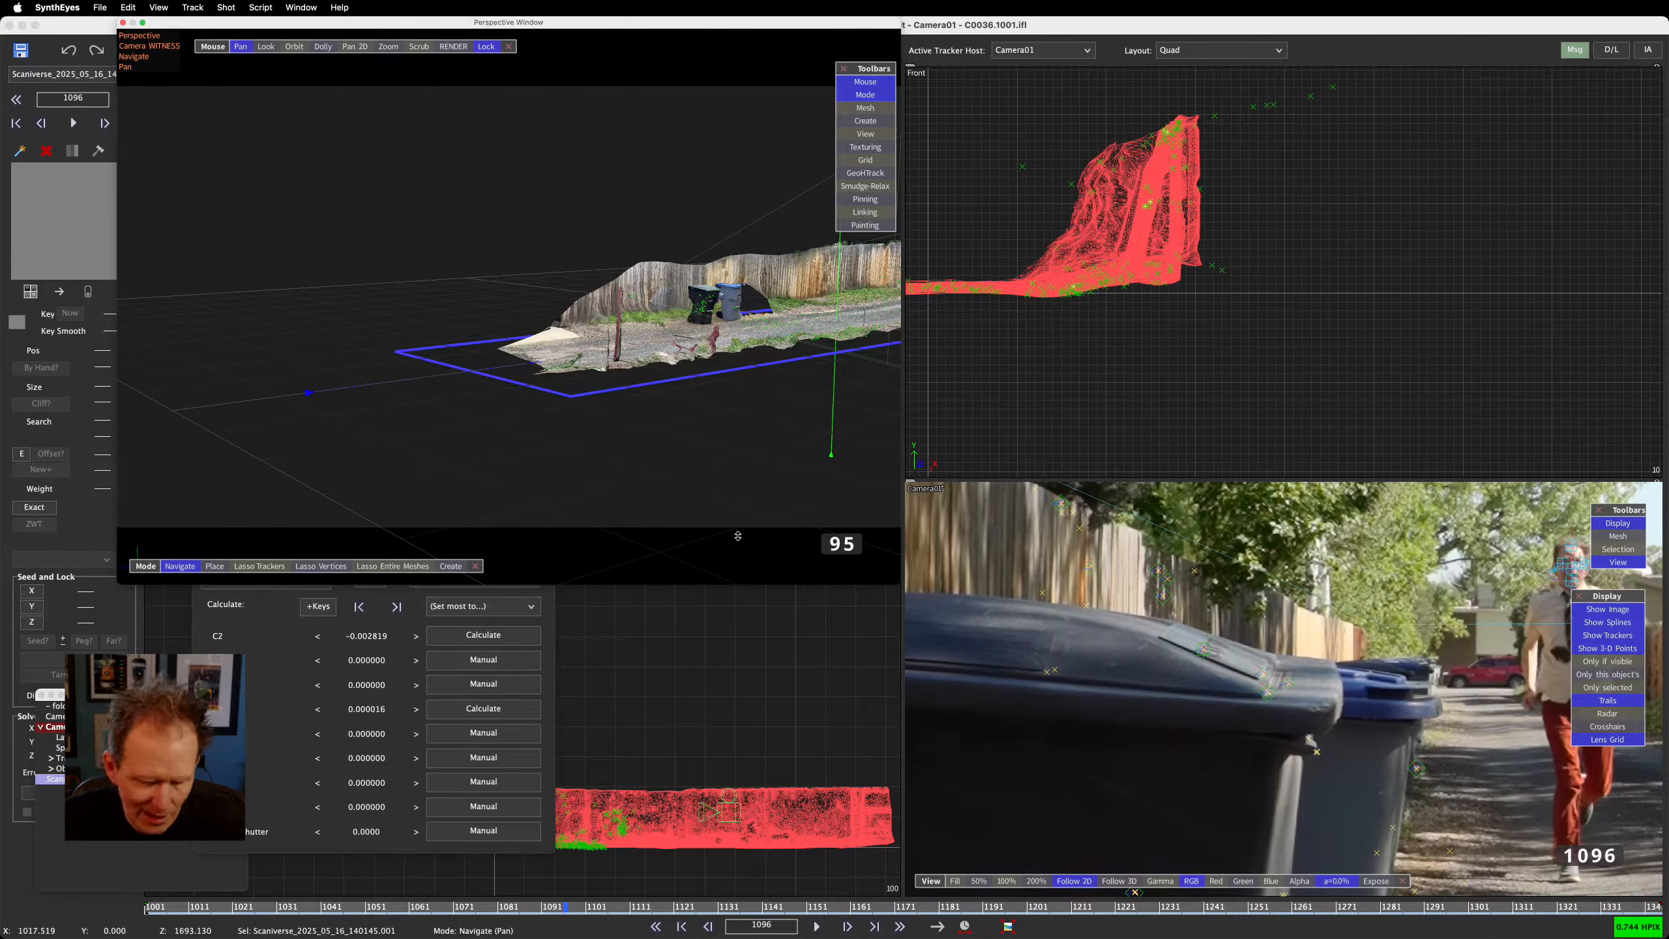
{"action": "left_click", "coordinate": [477, 138]}
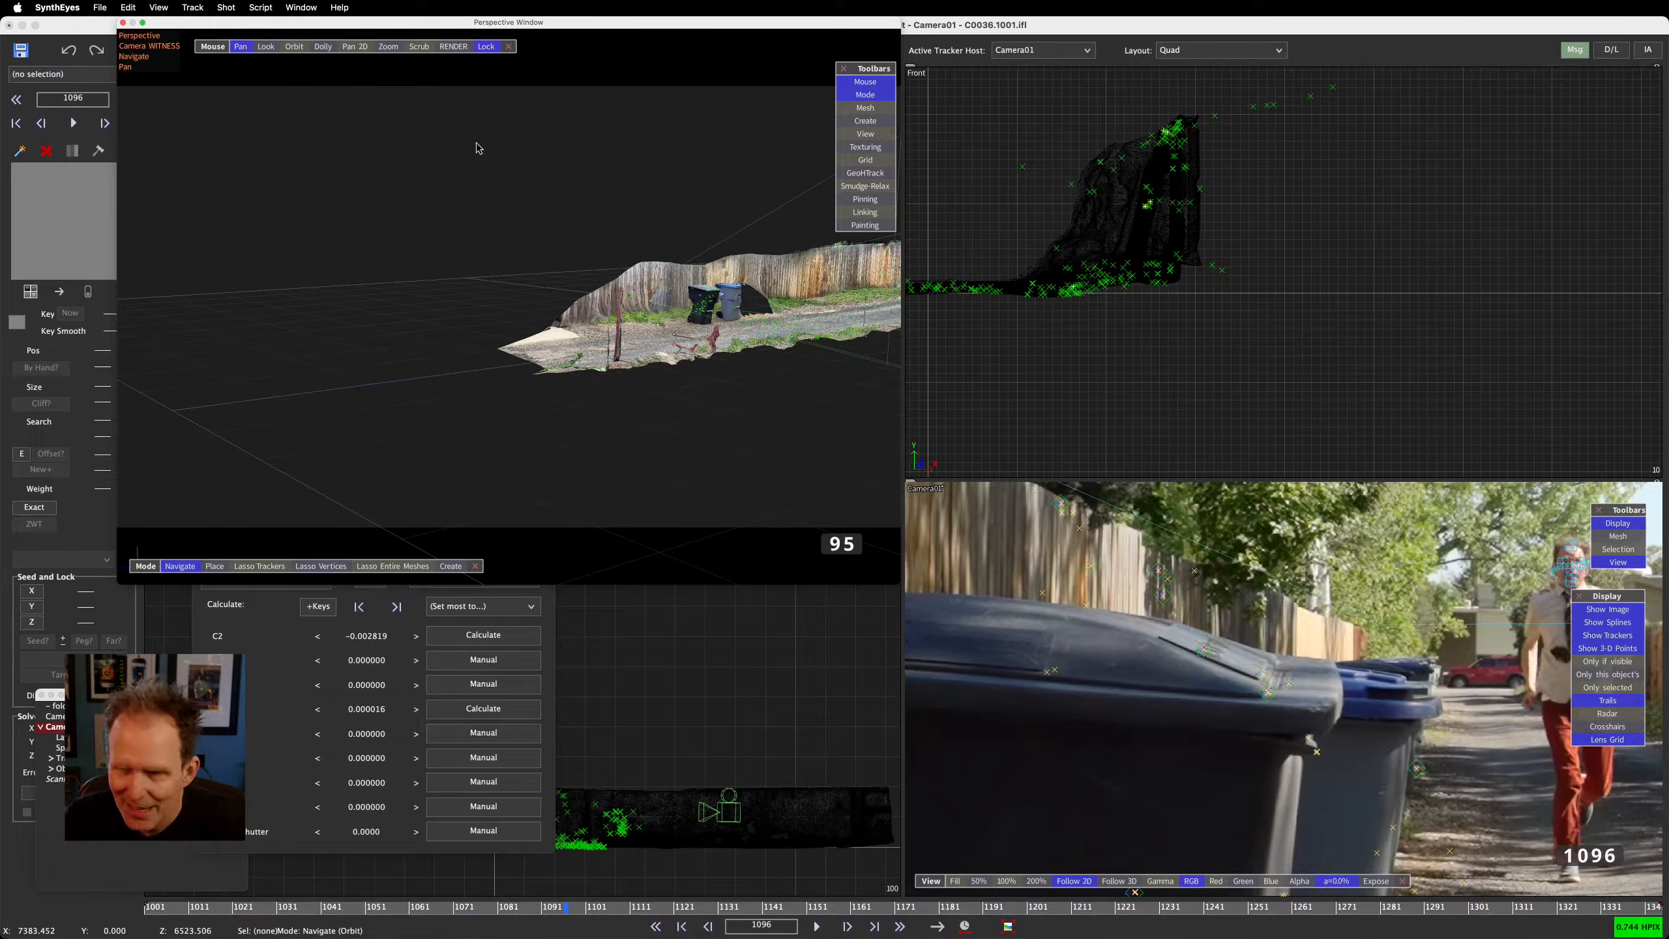
{"action": "key", "text": "super+z"}
{"action": "left_click_drag", "start_coordinate": [469, 147], "coordinate": [469, 152], "text": "alt"}
{"action": "left_click", "coordinate": [470, 147]}
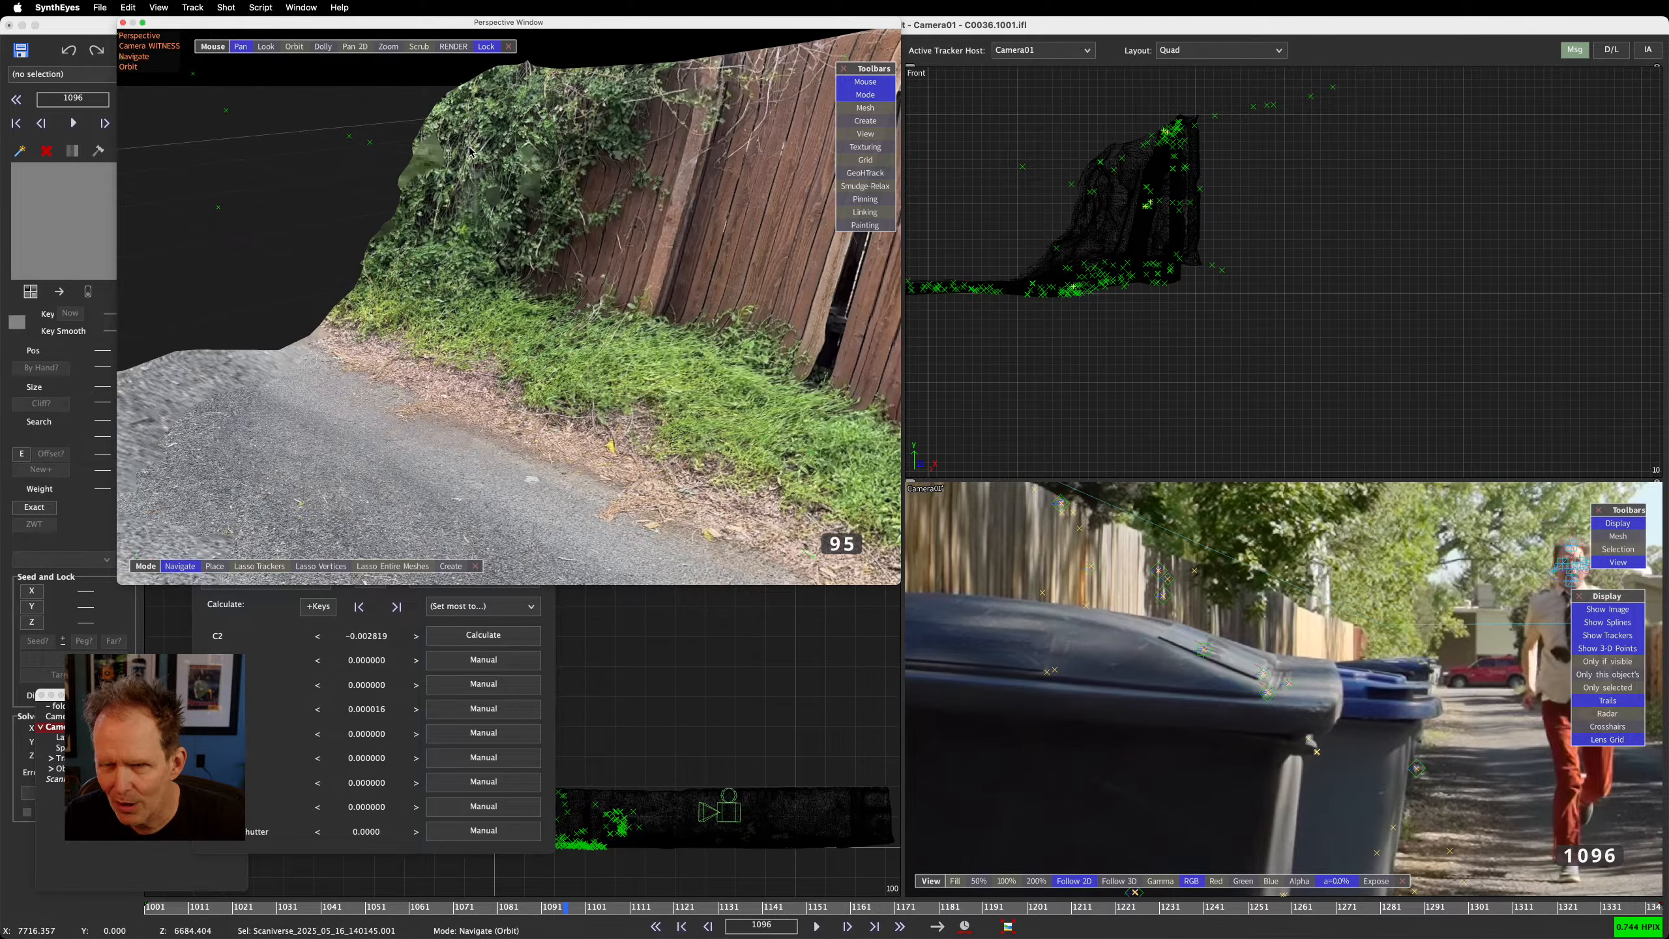
Return to frame 1001 and switch the perspective view from the witness camera to Camera01
{"action": "left_click", "coordinate": [187, 909]}
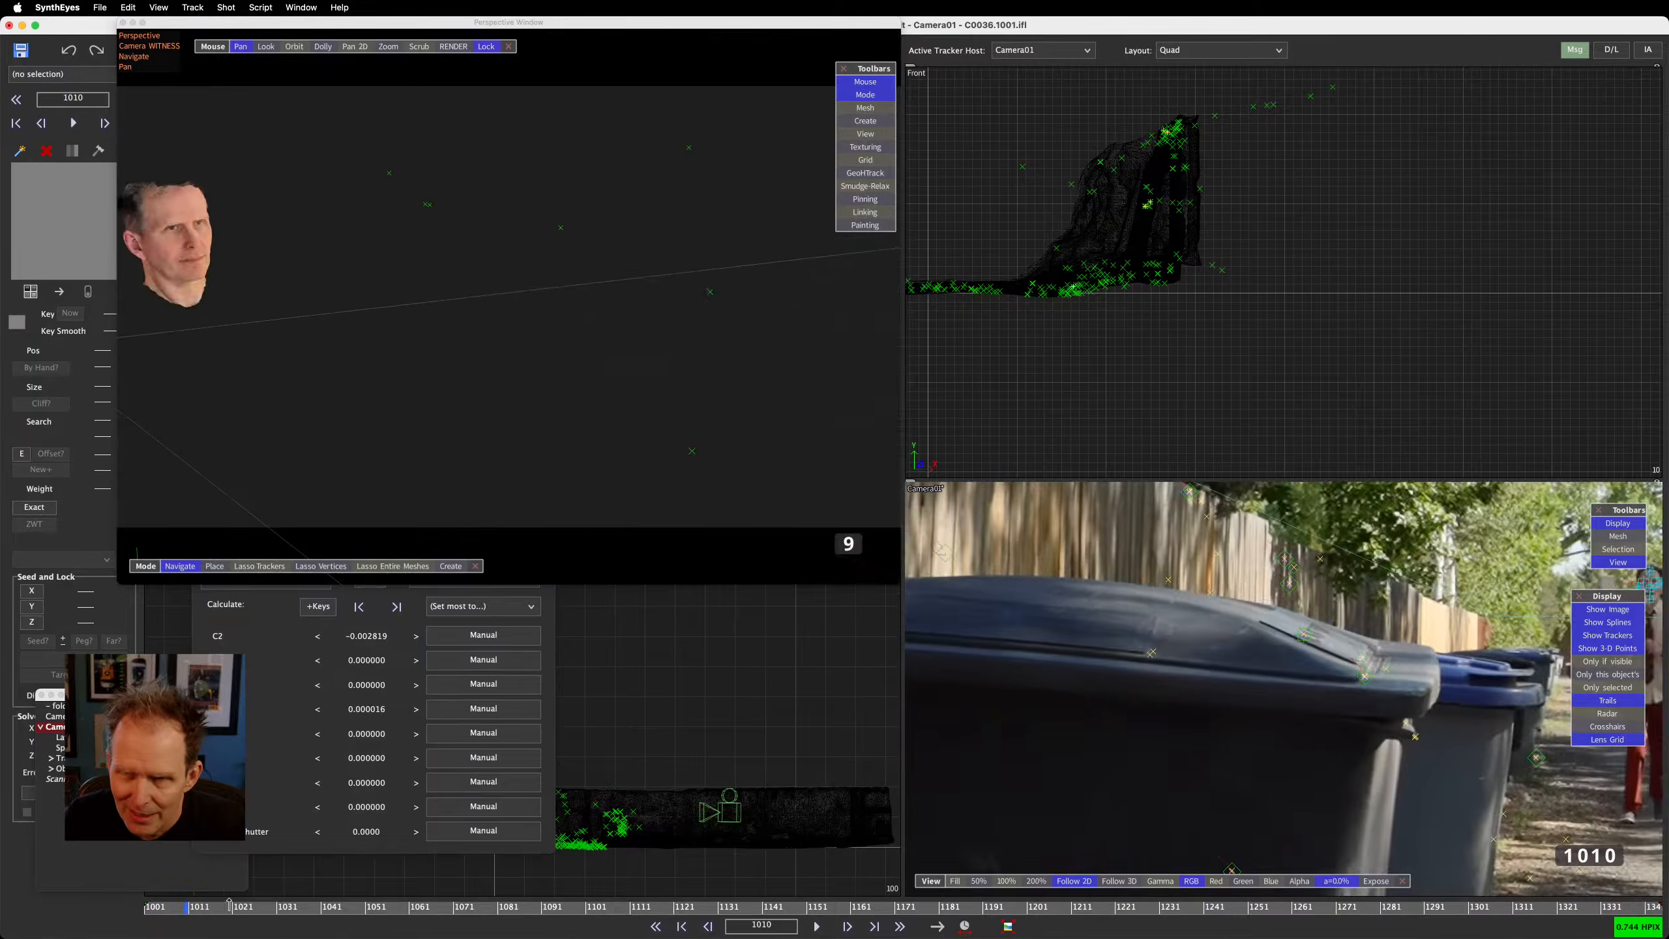
{"action": "mouse_move", "coordinate": [229, 905]}
{"action": "left_mouse_down"}
{"action": "mouse_move", "coordinate": [273, 906]}
{"action": "mouse_move", "coordinate": [146, 907]}
{"action": "left_mouse_up"}
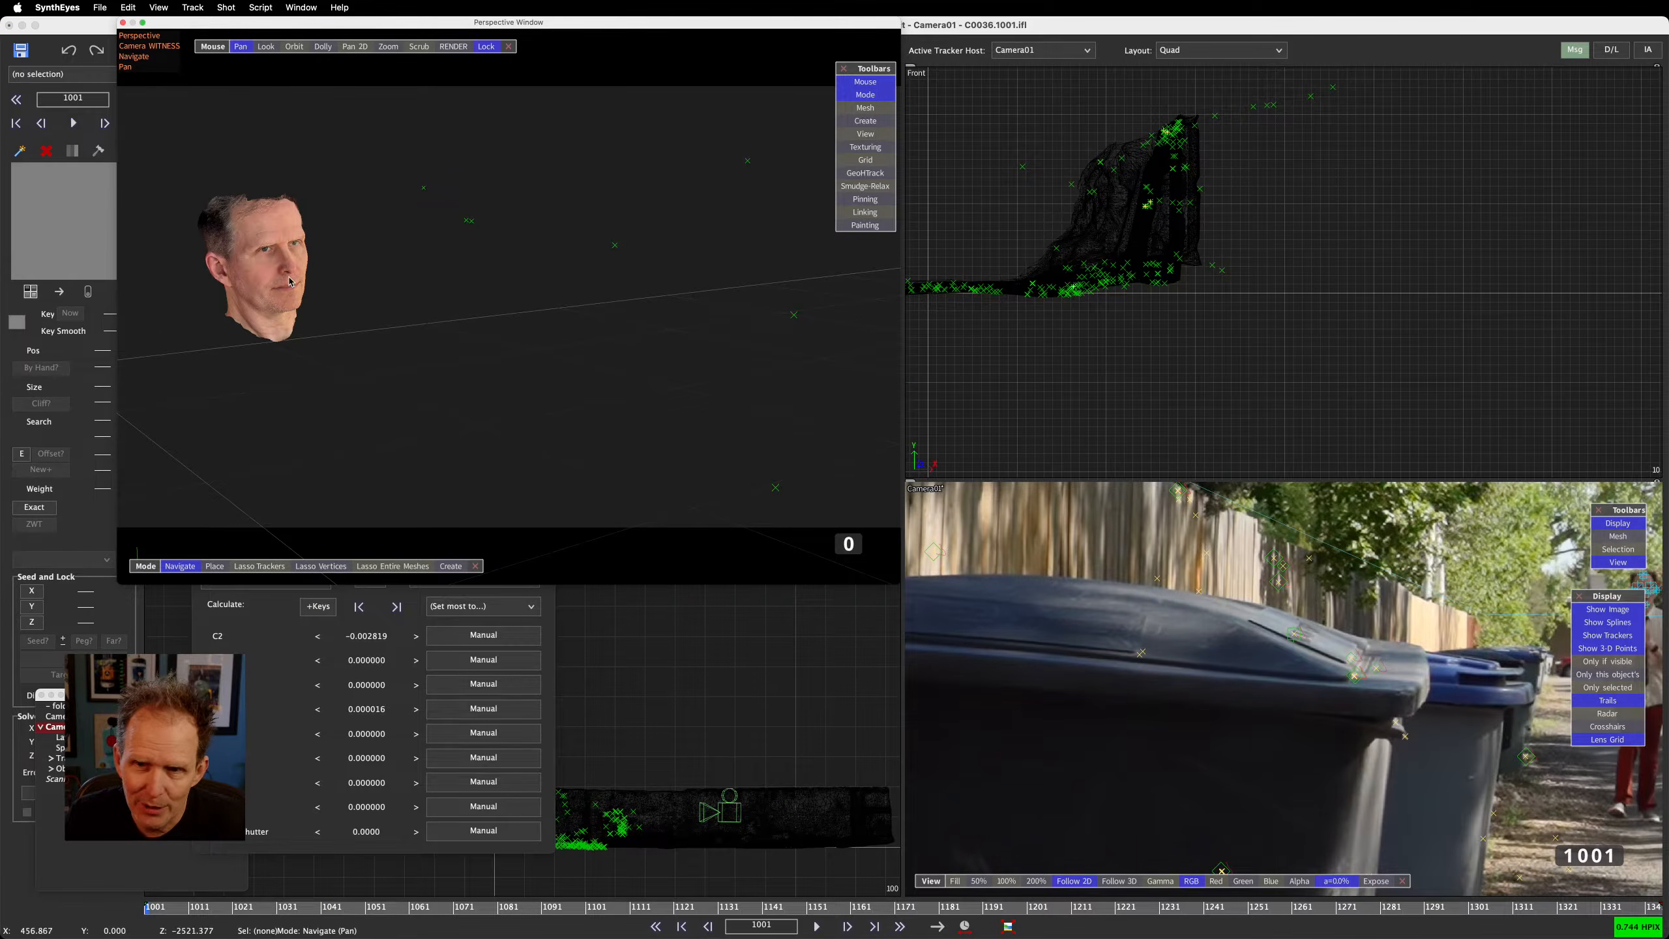
{"action": "right_click", "coordinate": [138, 47]}
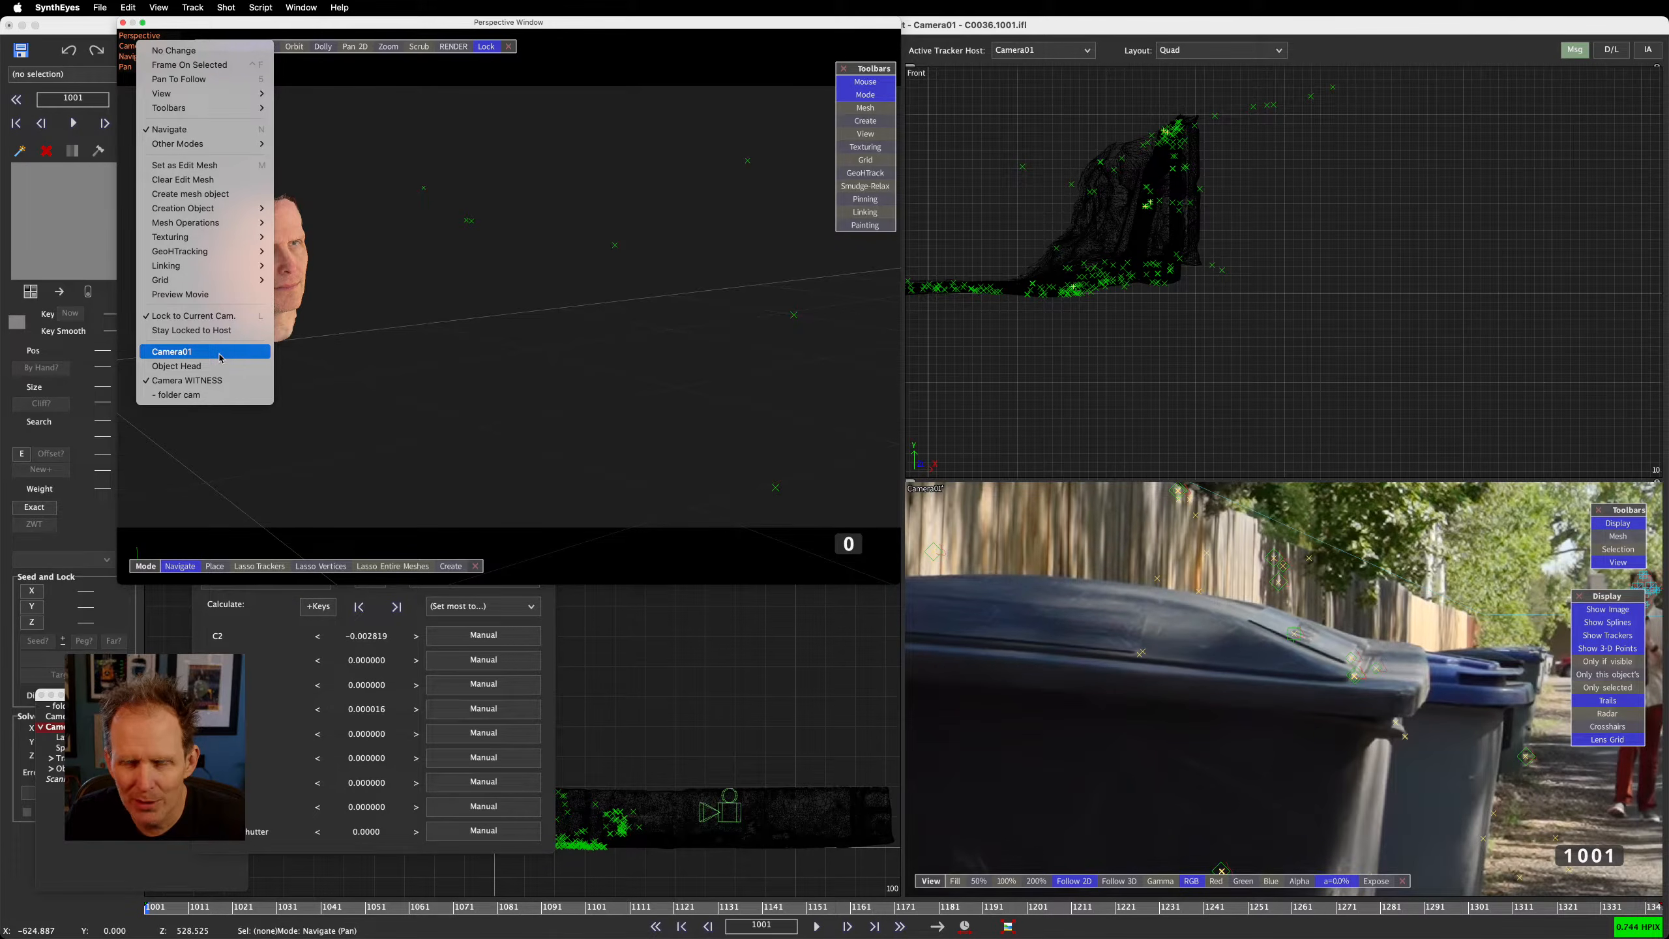
{"action": "left_click", "coordinate": [197, 380]}
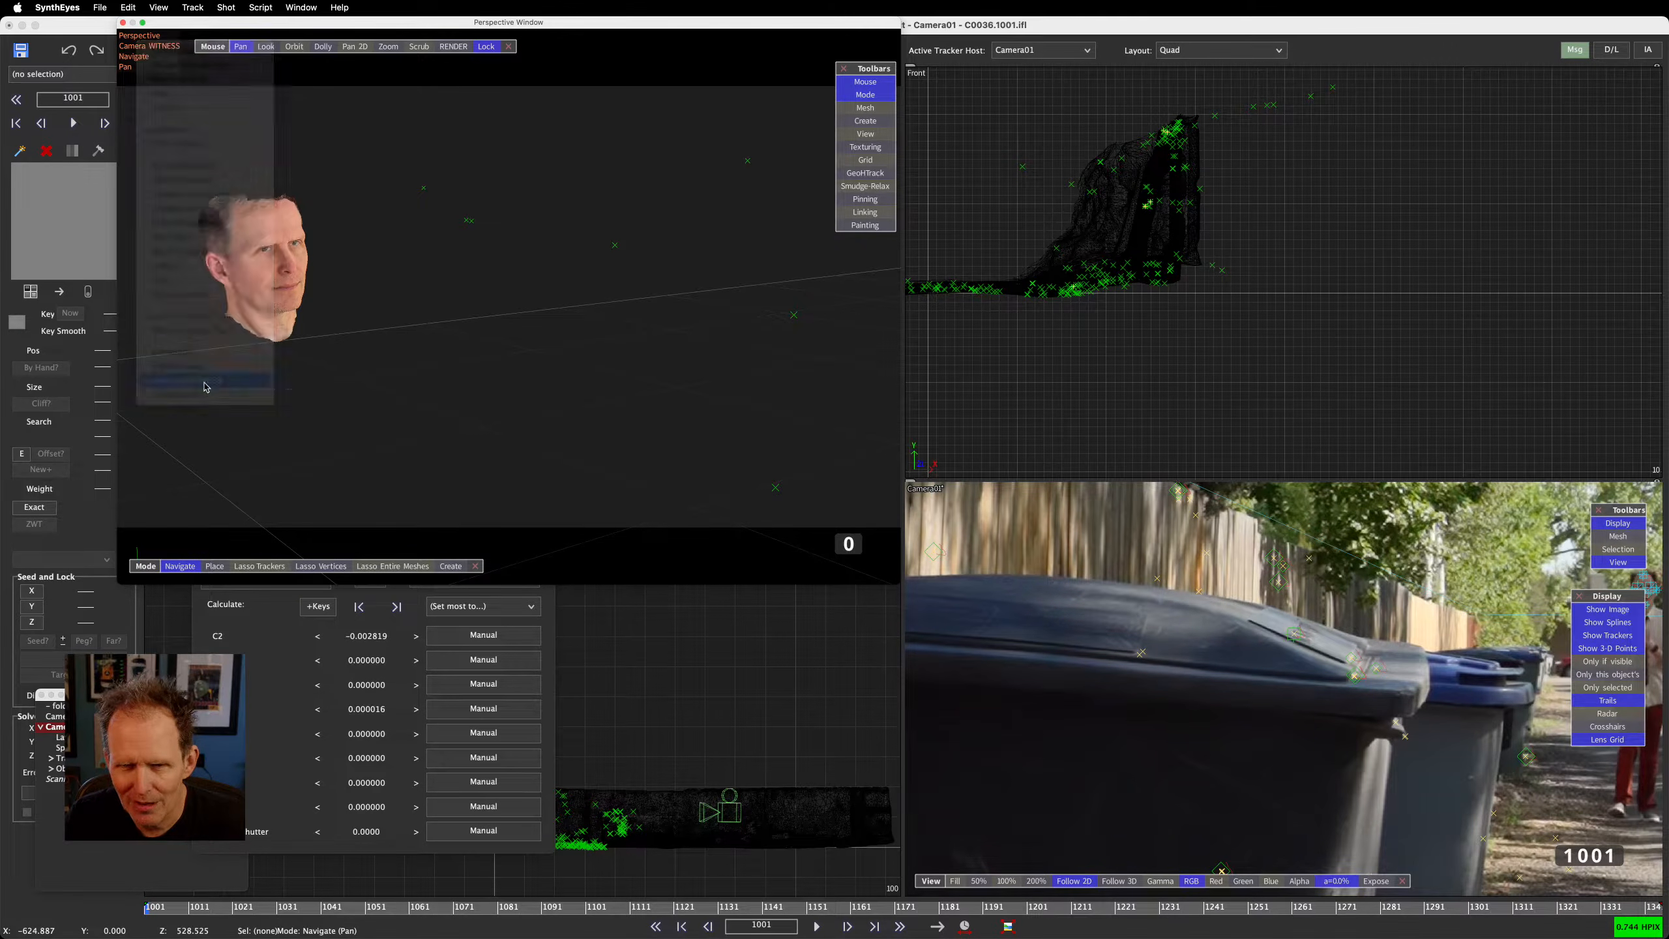
{"action": "right_click", "coordinate": [326, 219]}
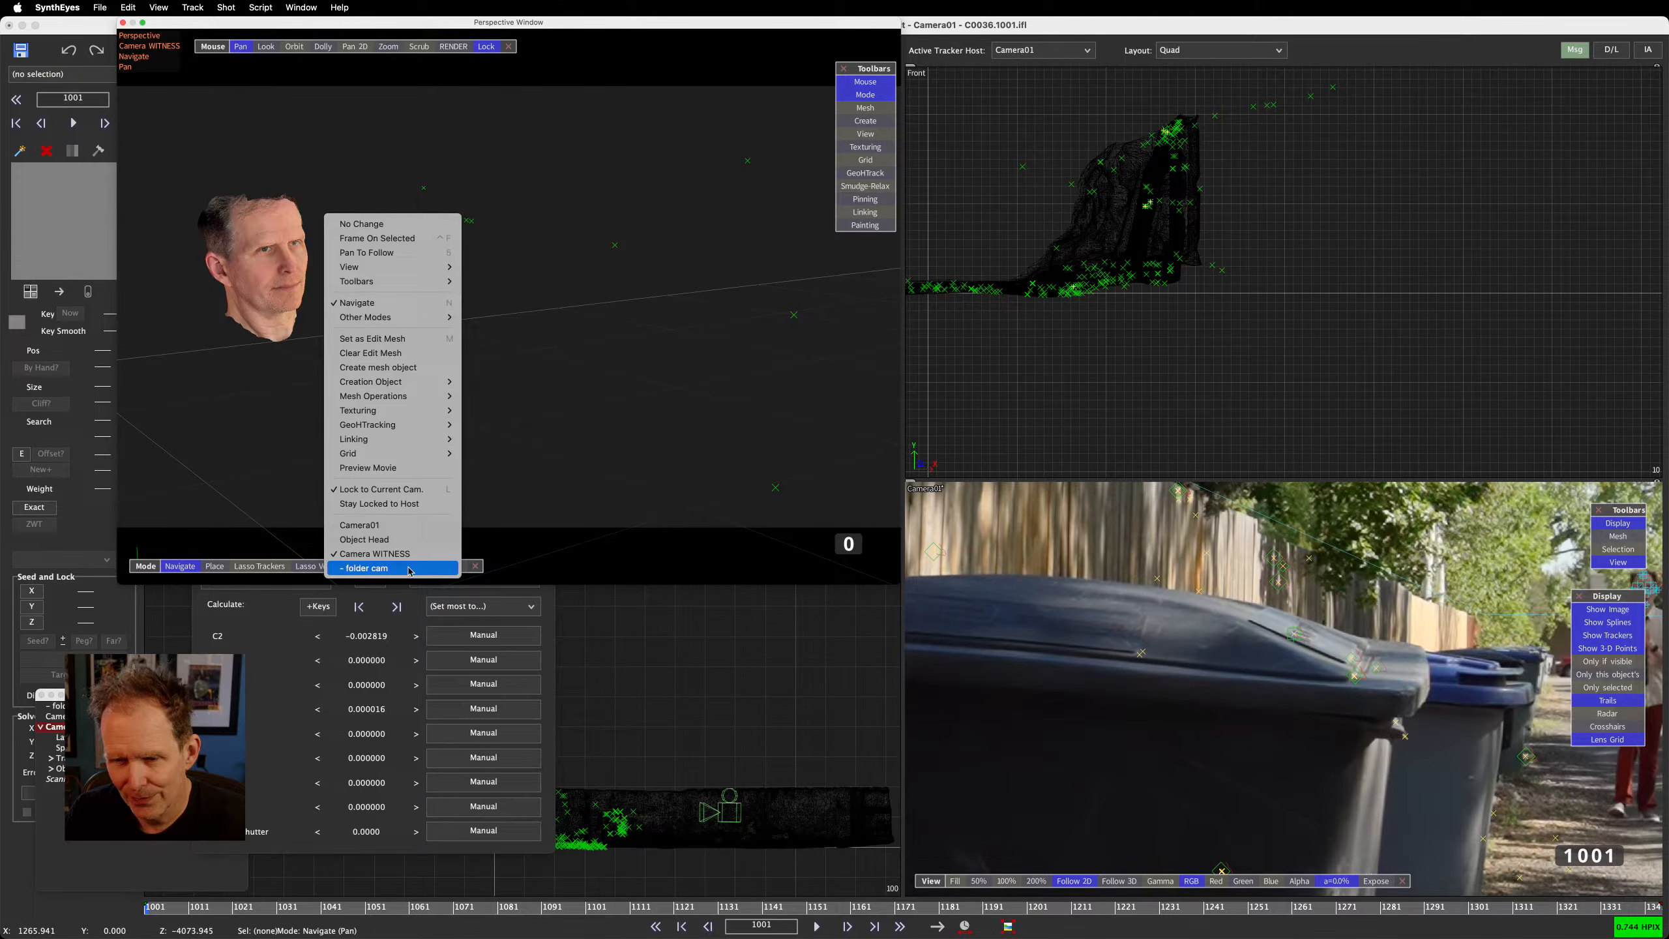
{"action": "left_click", "coordinate": [419, 526]}
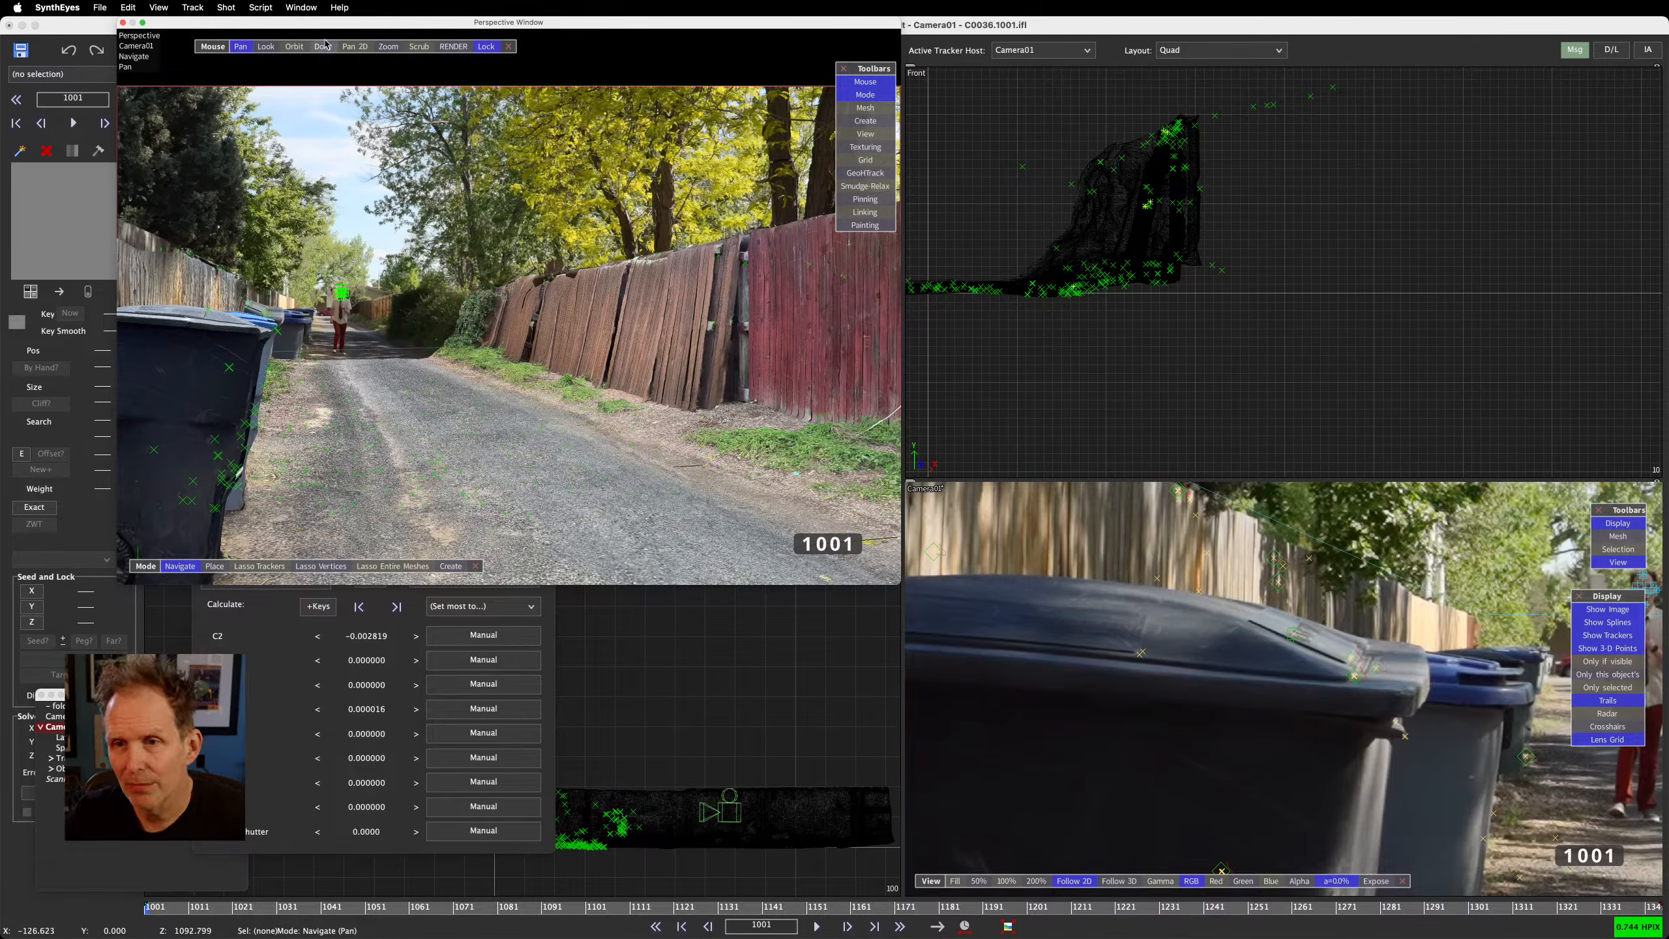
Release the perspective view from Camera01 and orbit around the scanned bins, fence and alley to examine them from above
{"action": "left_click", "coordinate": [294, 46]}
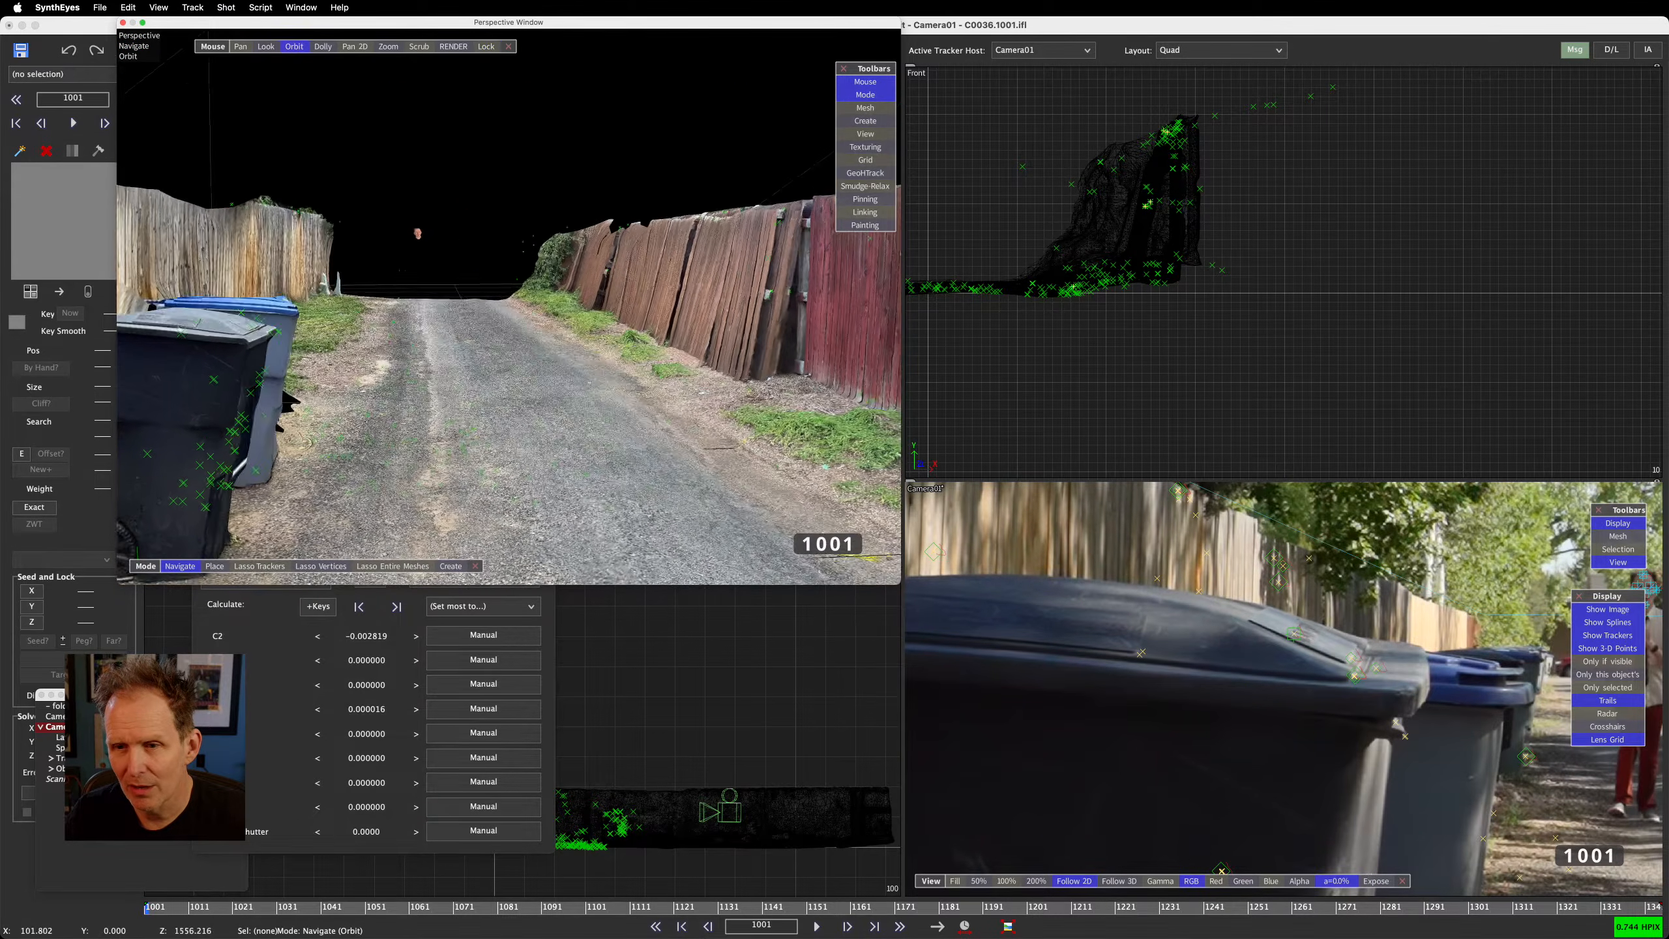
{"action": "left_click_drag", "start_coordinate": [417, 234], "coordinate": [698, 97]}
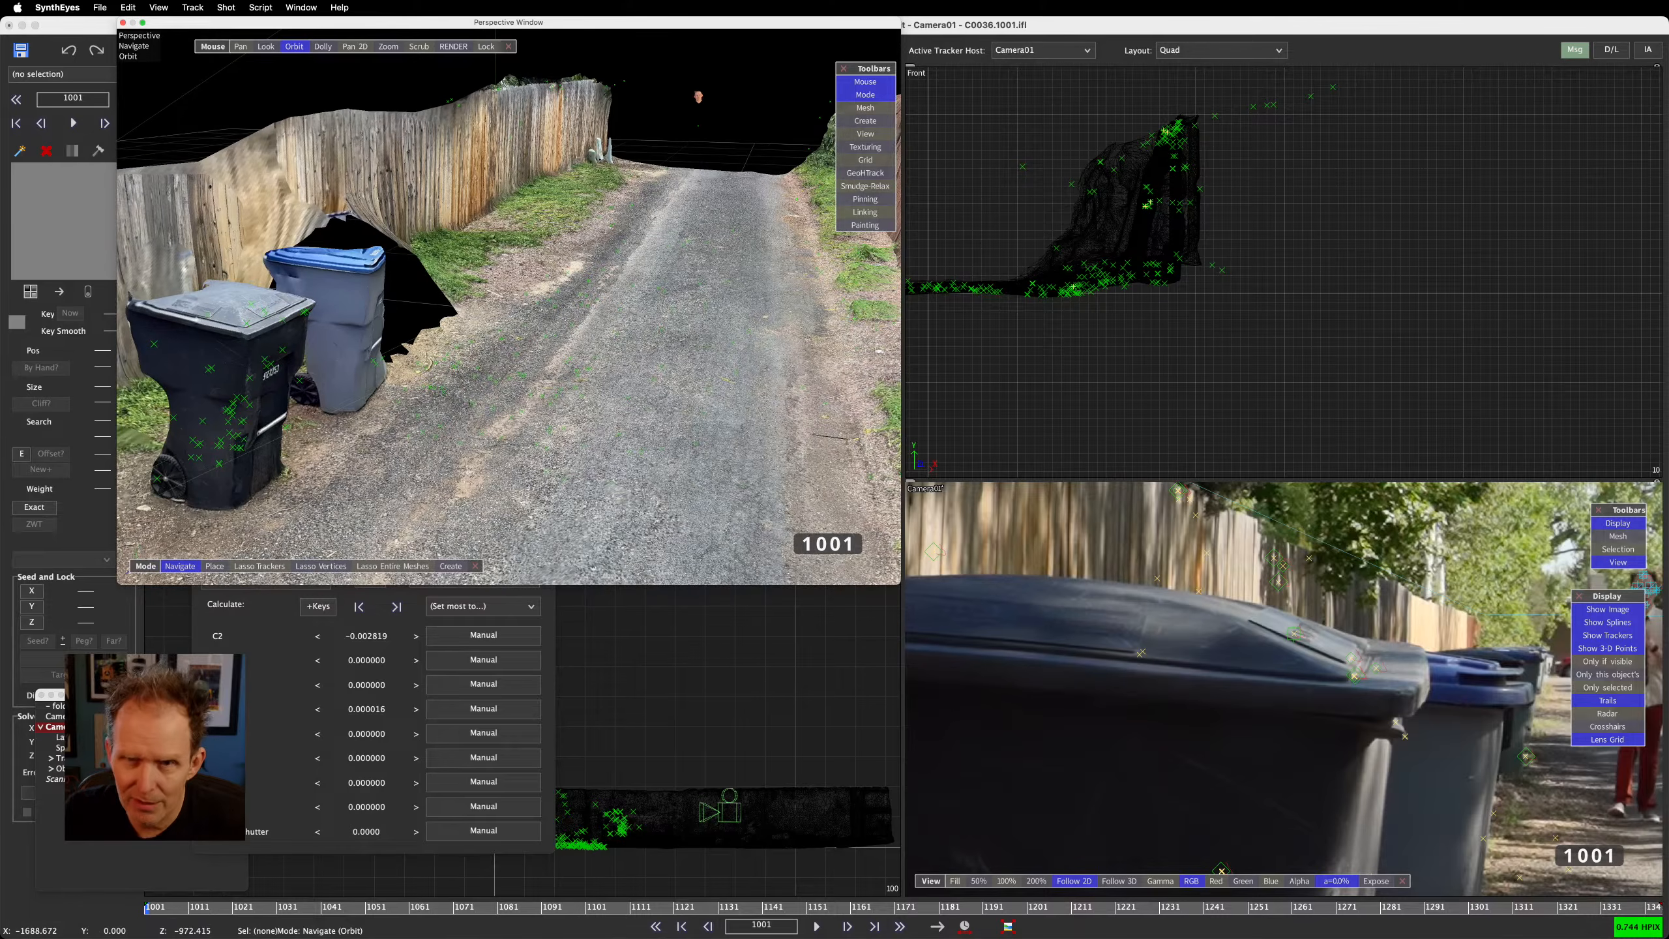
{"action": "right_click", "coordinate": [141, 49]}
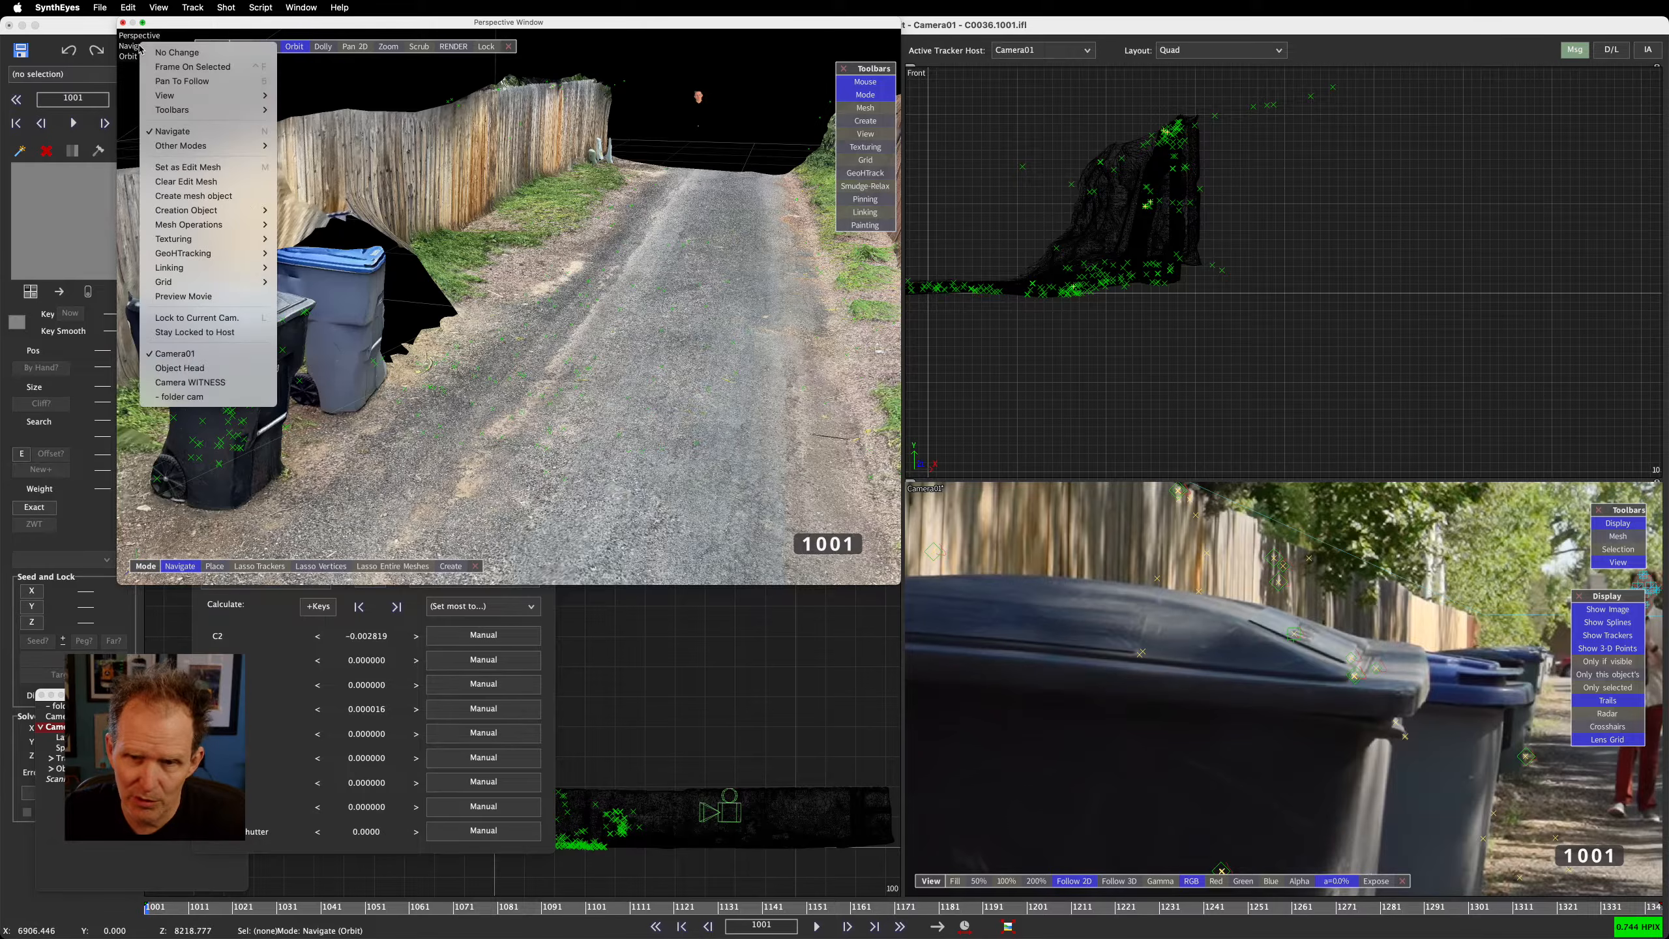
{"action": "left_click", "coordinate": [611, 55]}
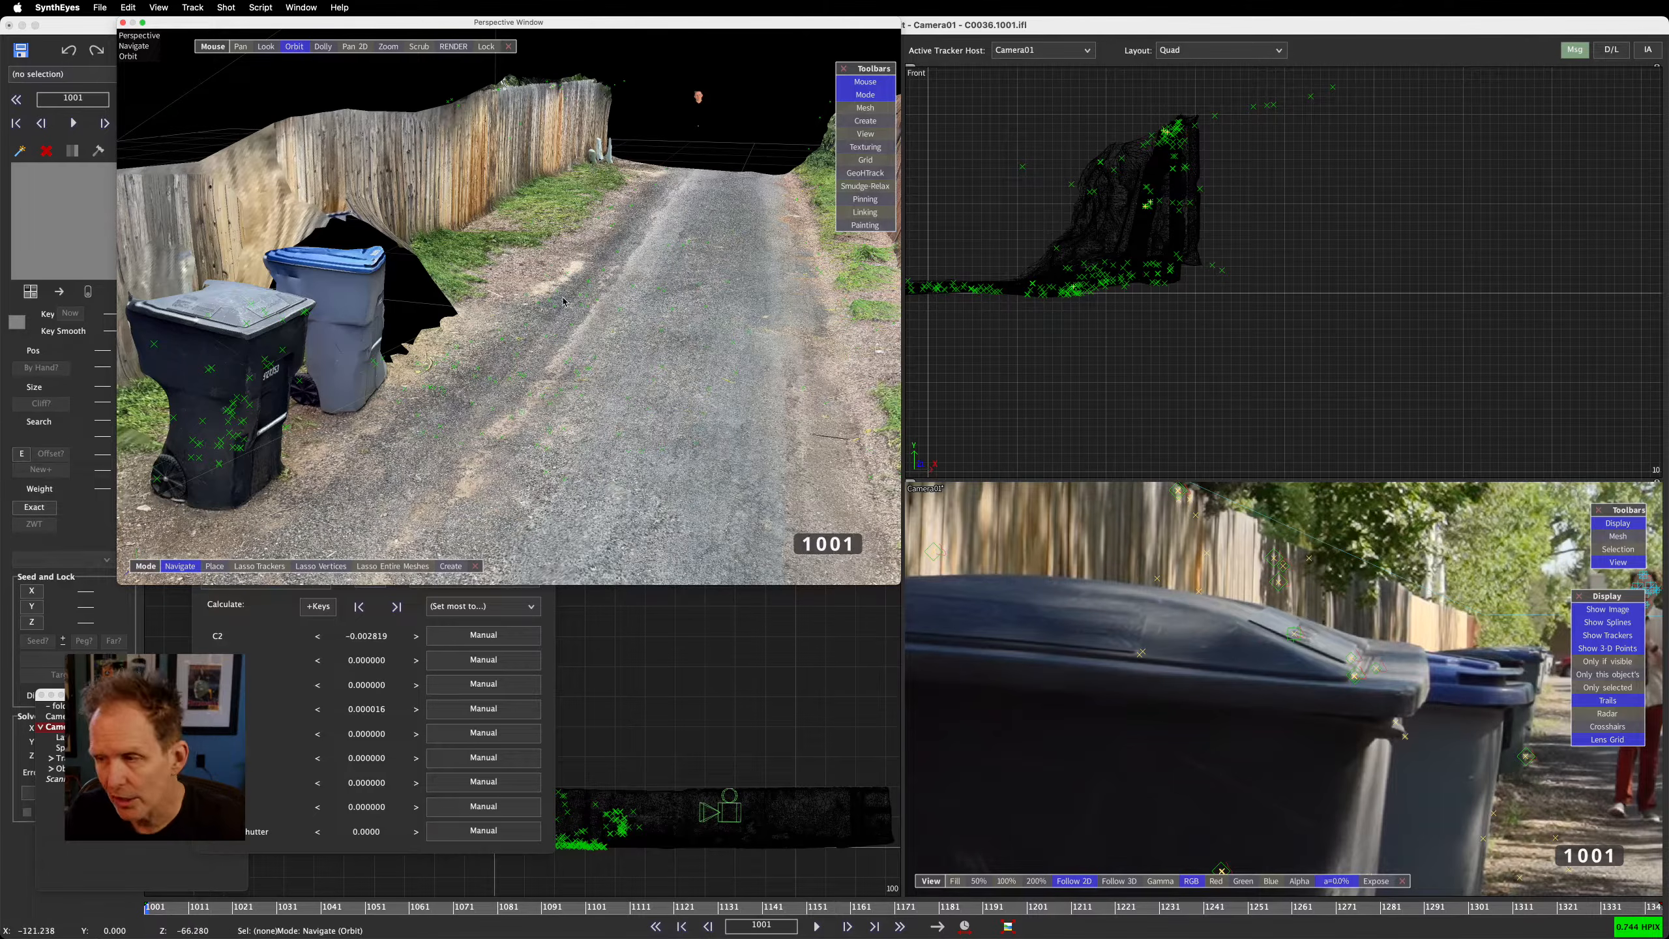
{"action": "left_click_drag", "start_coordinate": [557, 191], "coordinate": [353, 122]}
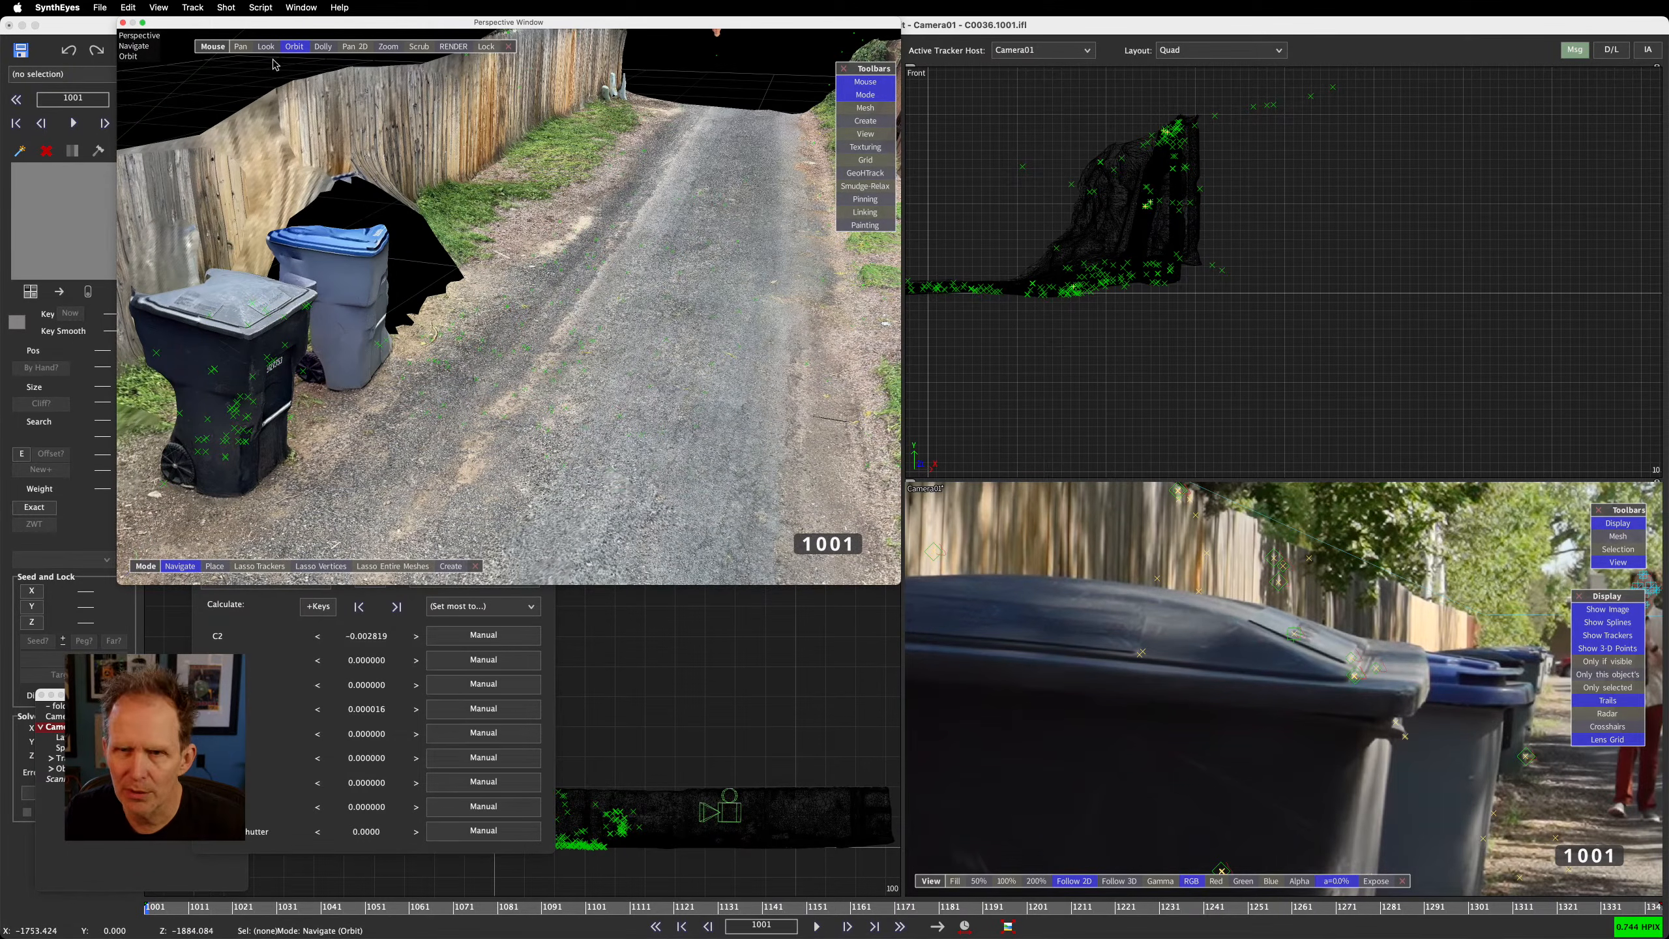
{"action": "left_click_drag", "start_coordinate": [558, 158], "coordinate": [635, 105]}
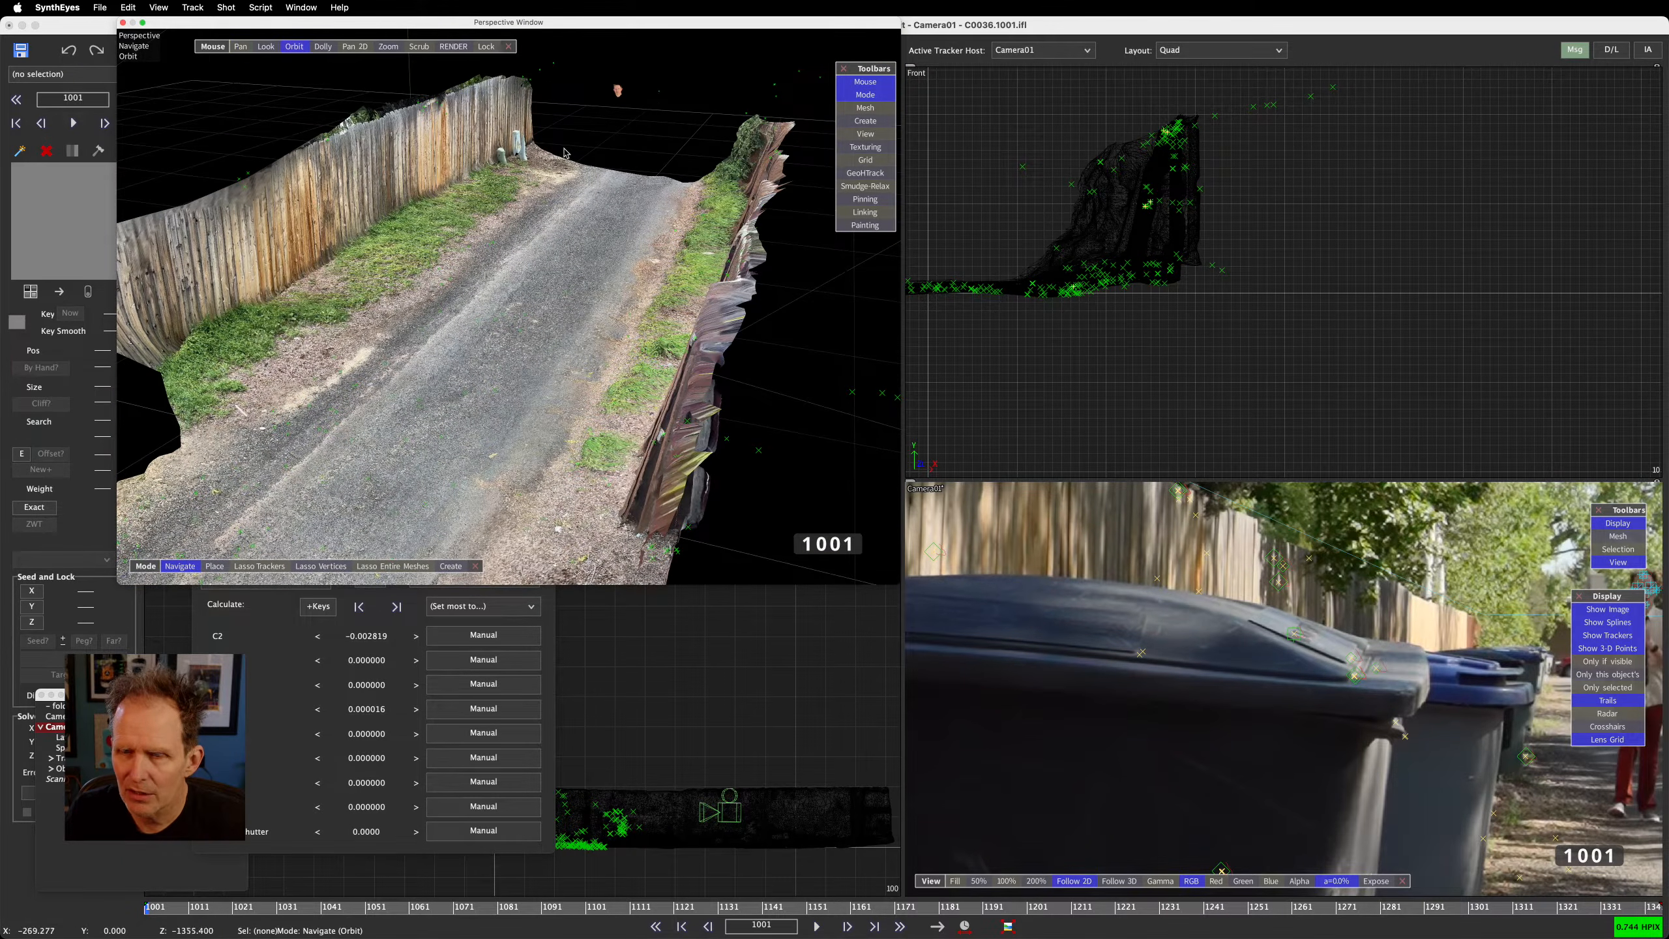
{"action": "left_click_drag", "start_coordinate": [273, 181], "coordinate": [365, 173]}
{"action": "left_click_drag", "start_coordinate": [551, 263], "coordinate": [366, 127], "text": "shift"}
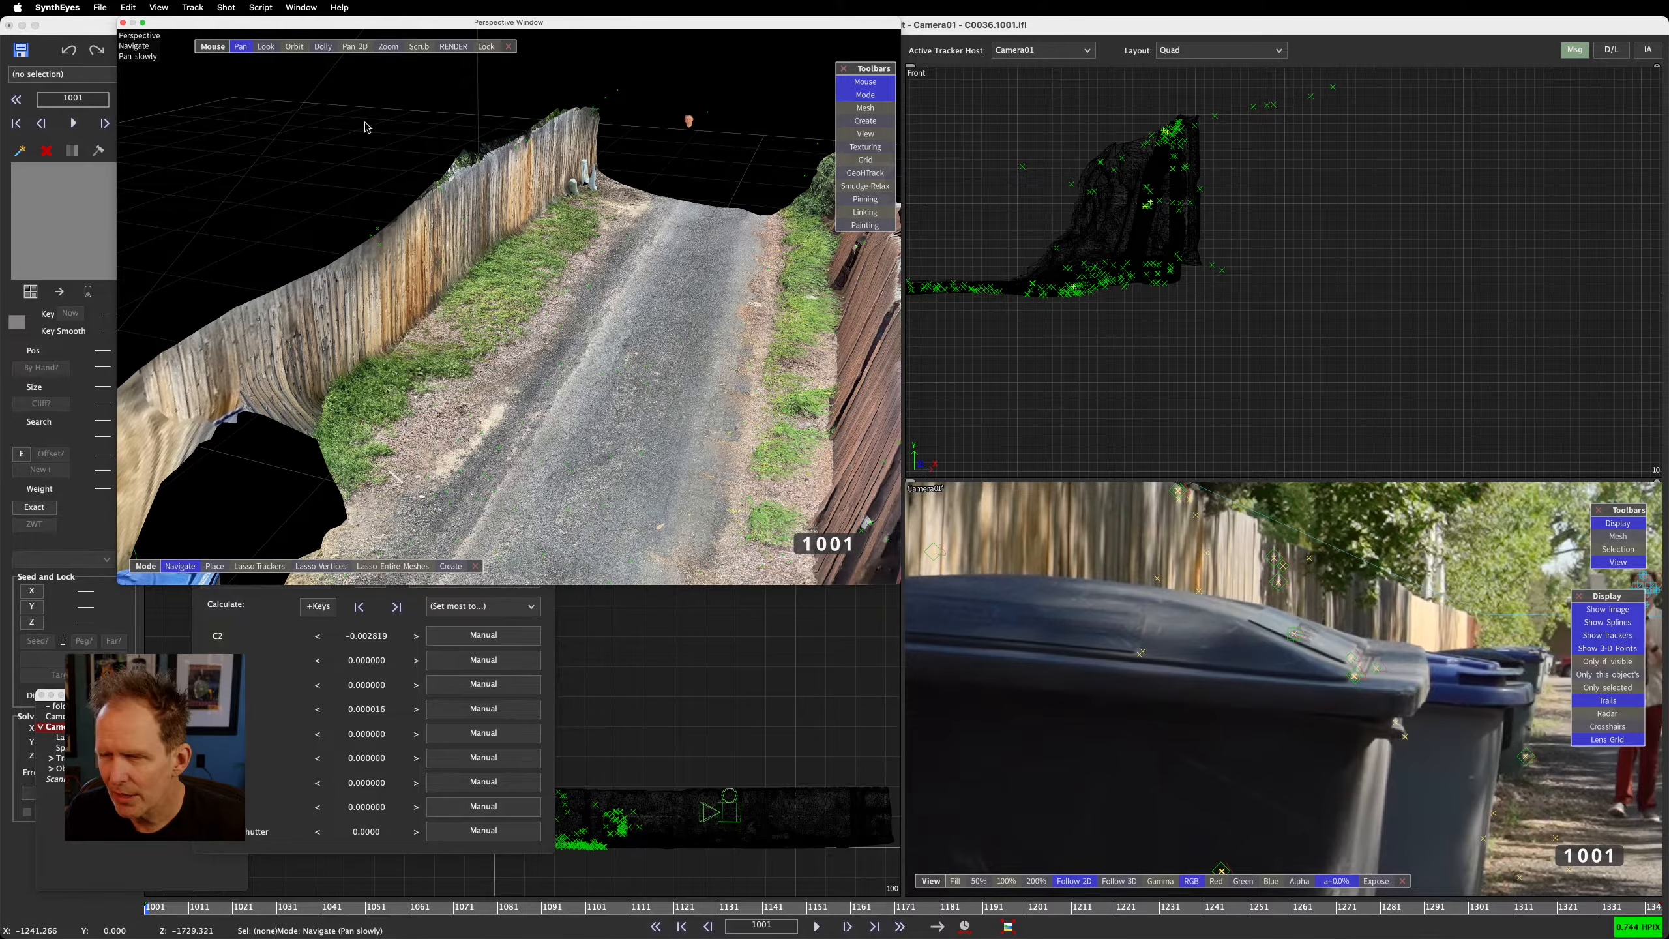
Search the preferences for "maya" and check the option for Maya-style navigation in the perspective view
{"action": "left_click", "coordinate": [62, 8]}
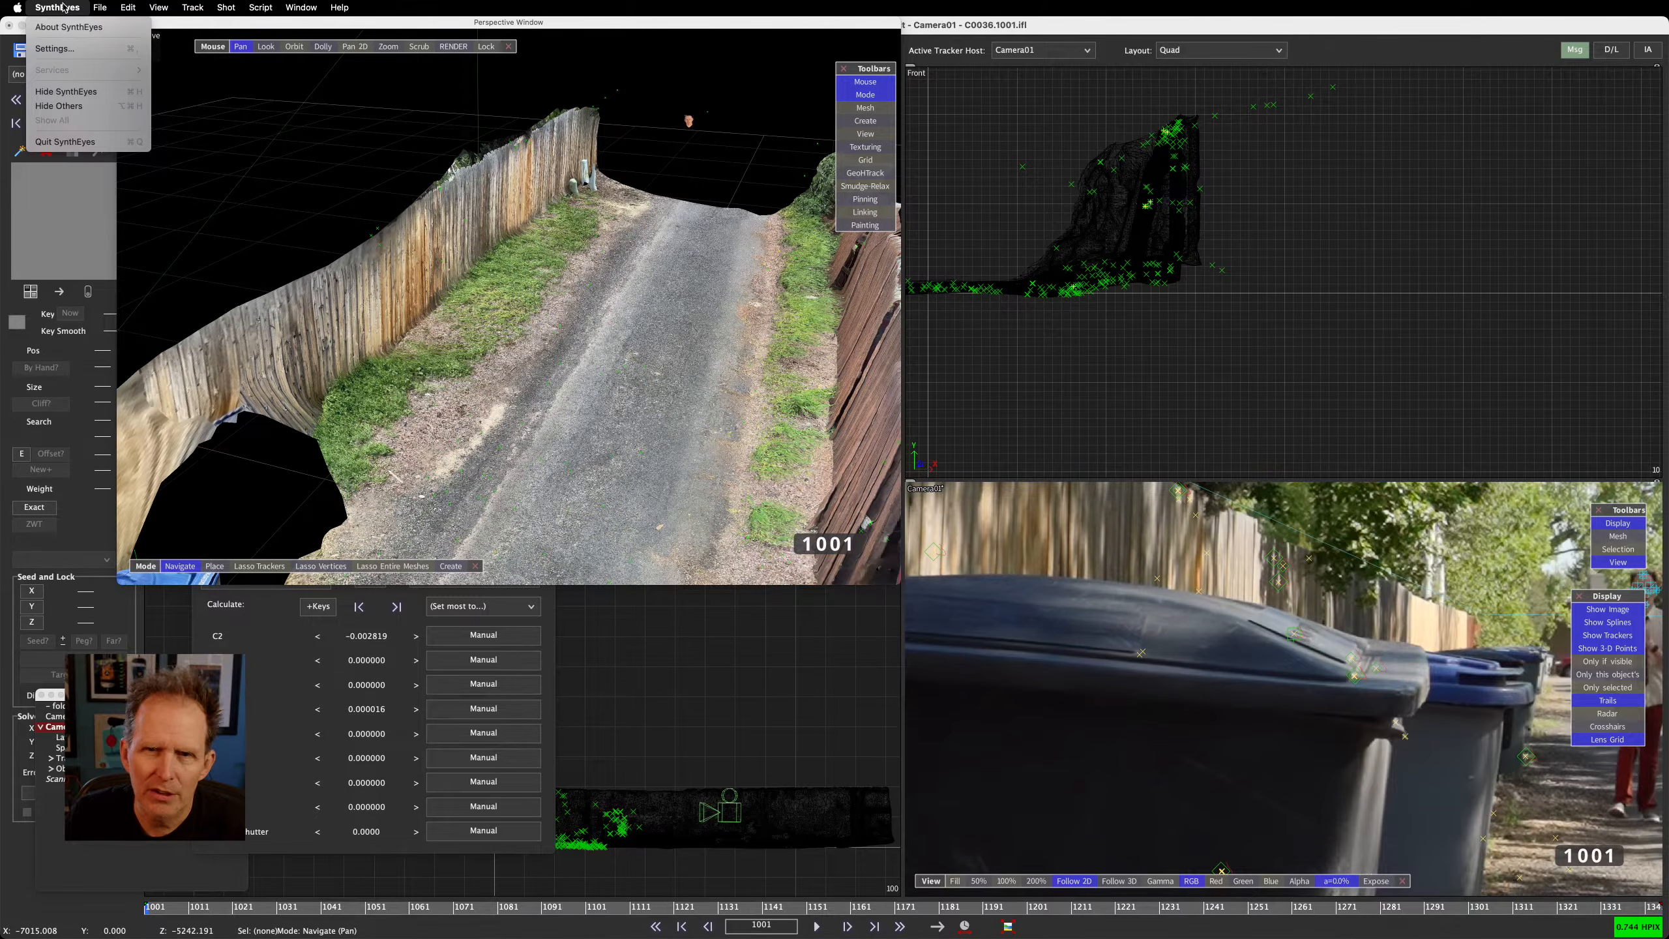
{"action": "left_click", "coordinate": [69, 49]}
{"action": "left_click", "coordinate": [878, 360]}
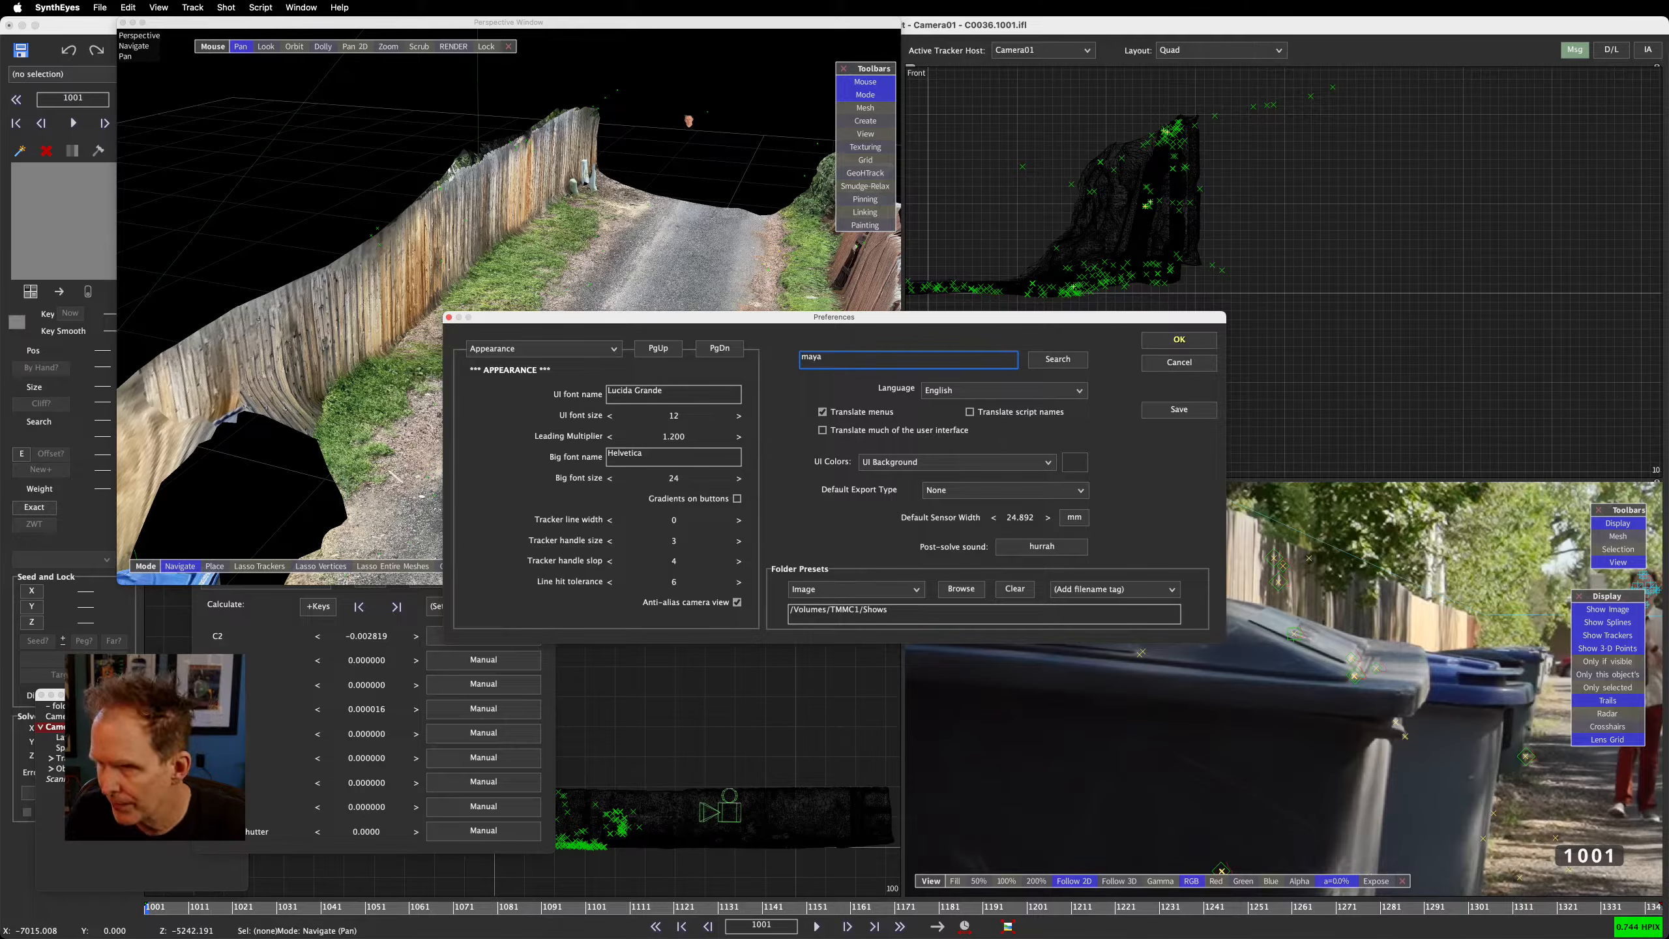
{"action": "left_click", "coordinate": [1058, 359]}
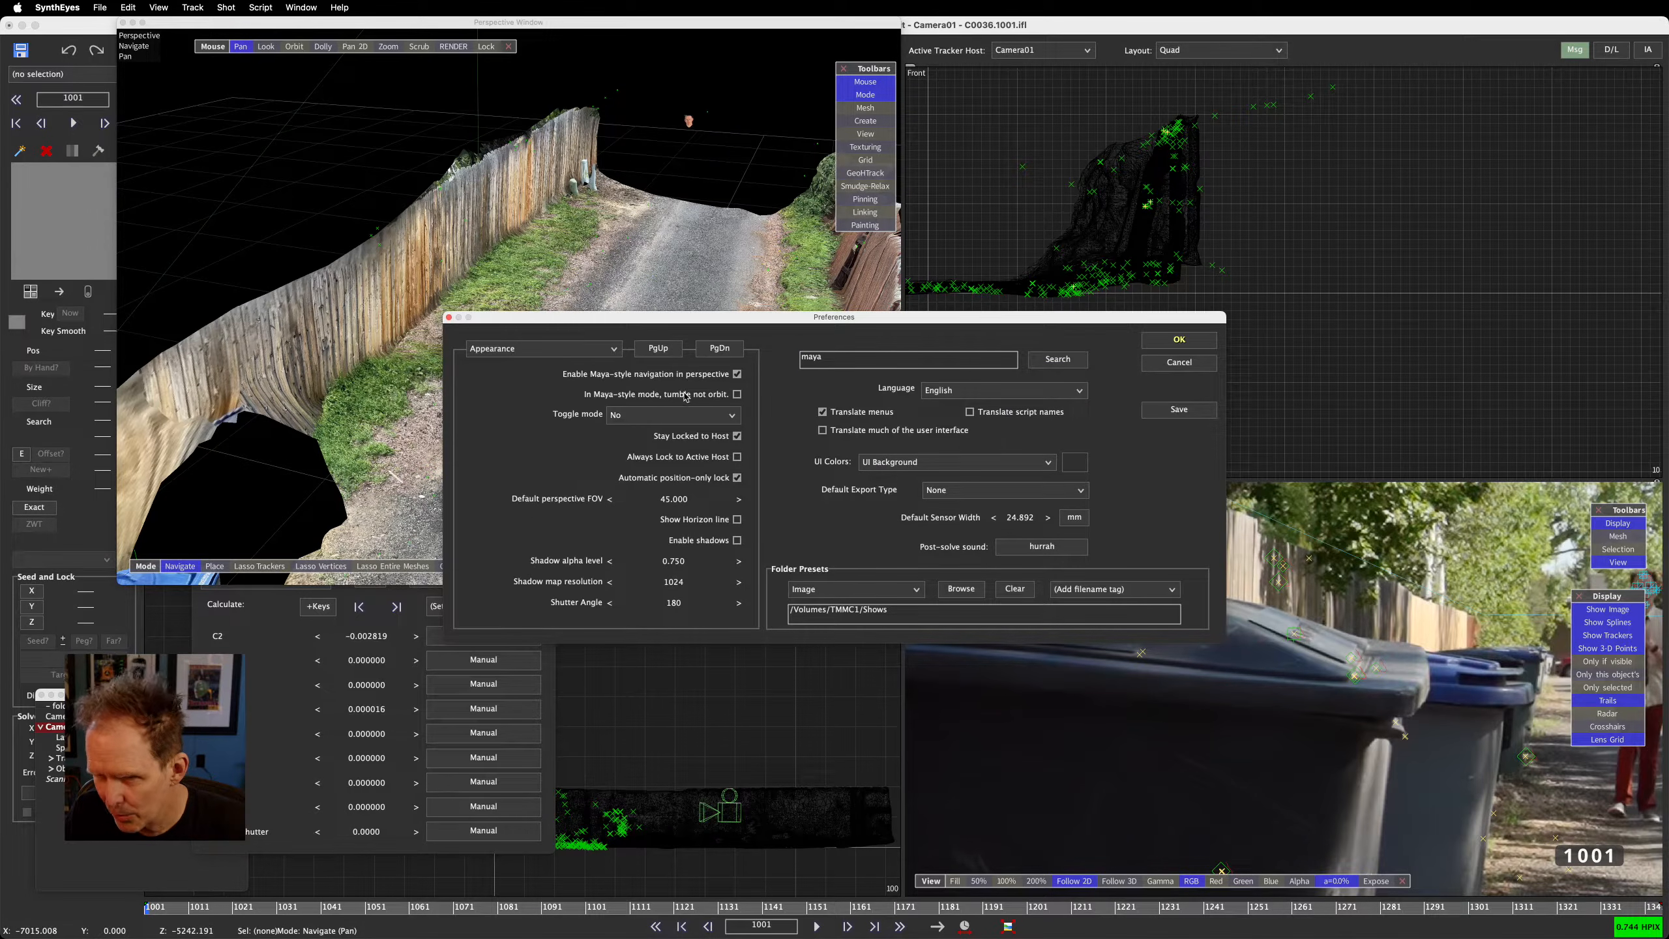
{"action": "mouse_move", "coordinate": [717, 377]}
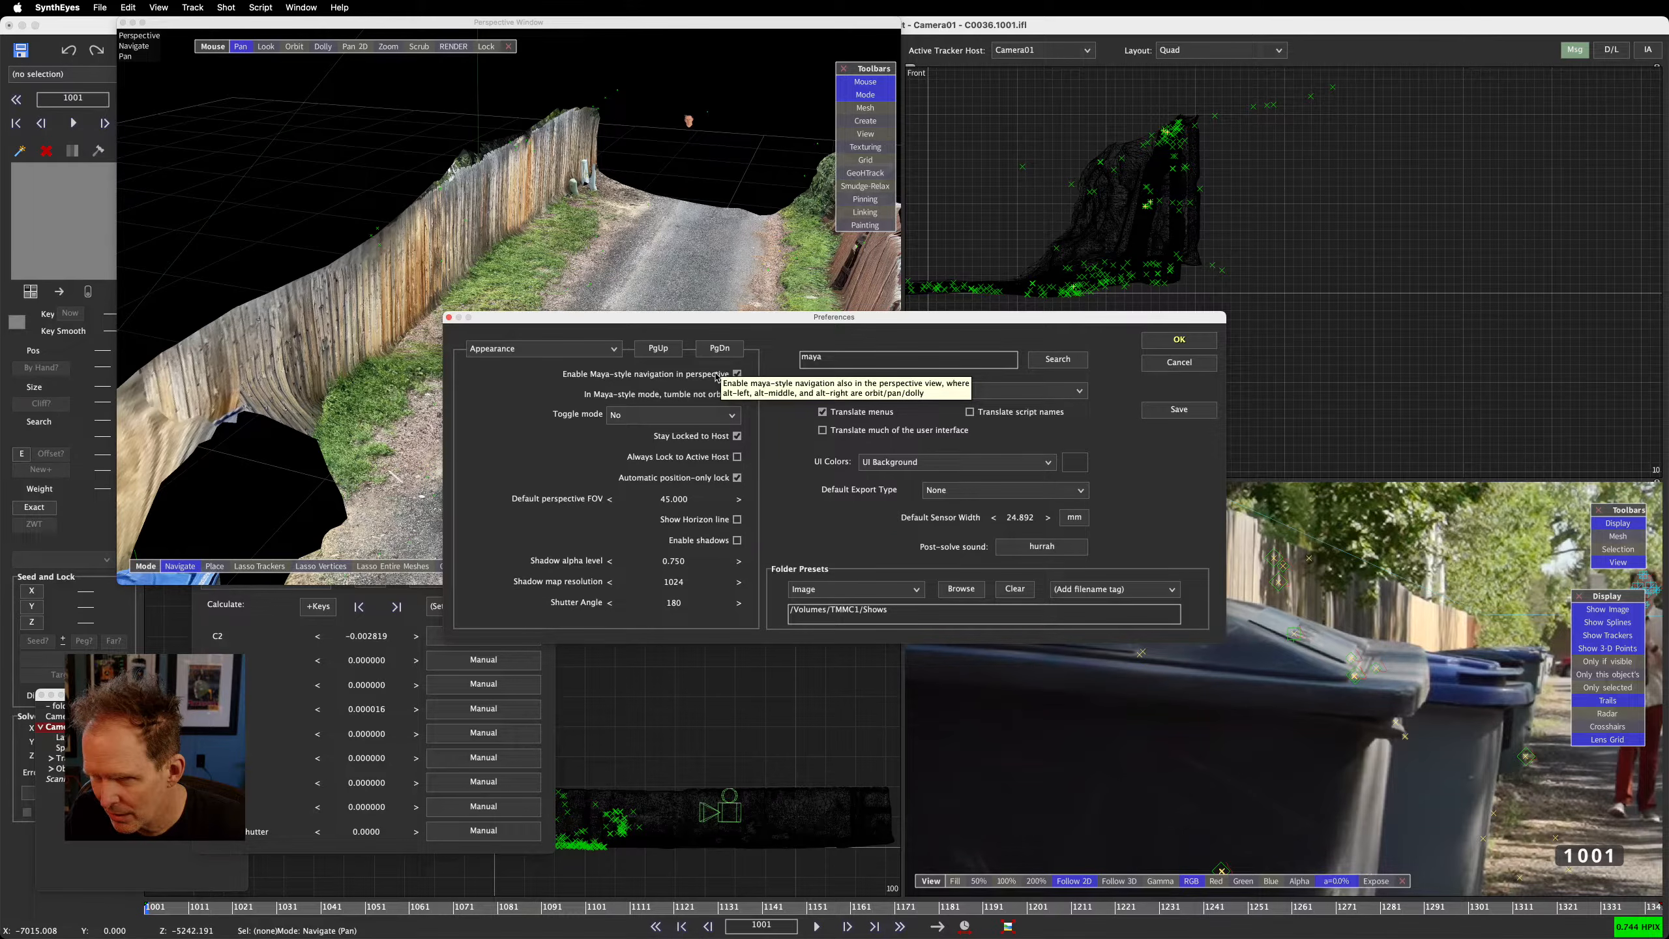
{"action": "left_click", "coordinate": [1178, 339]}
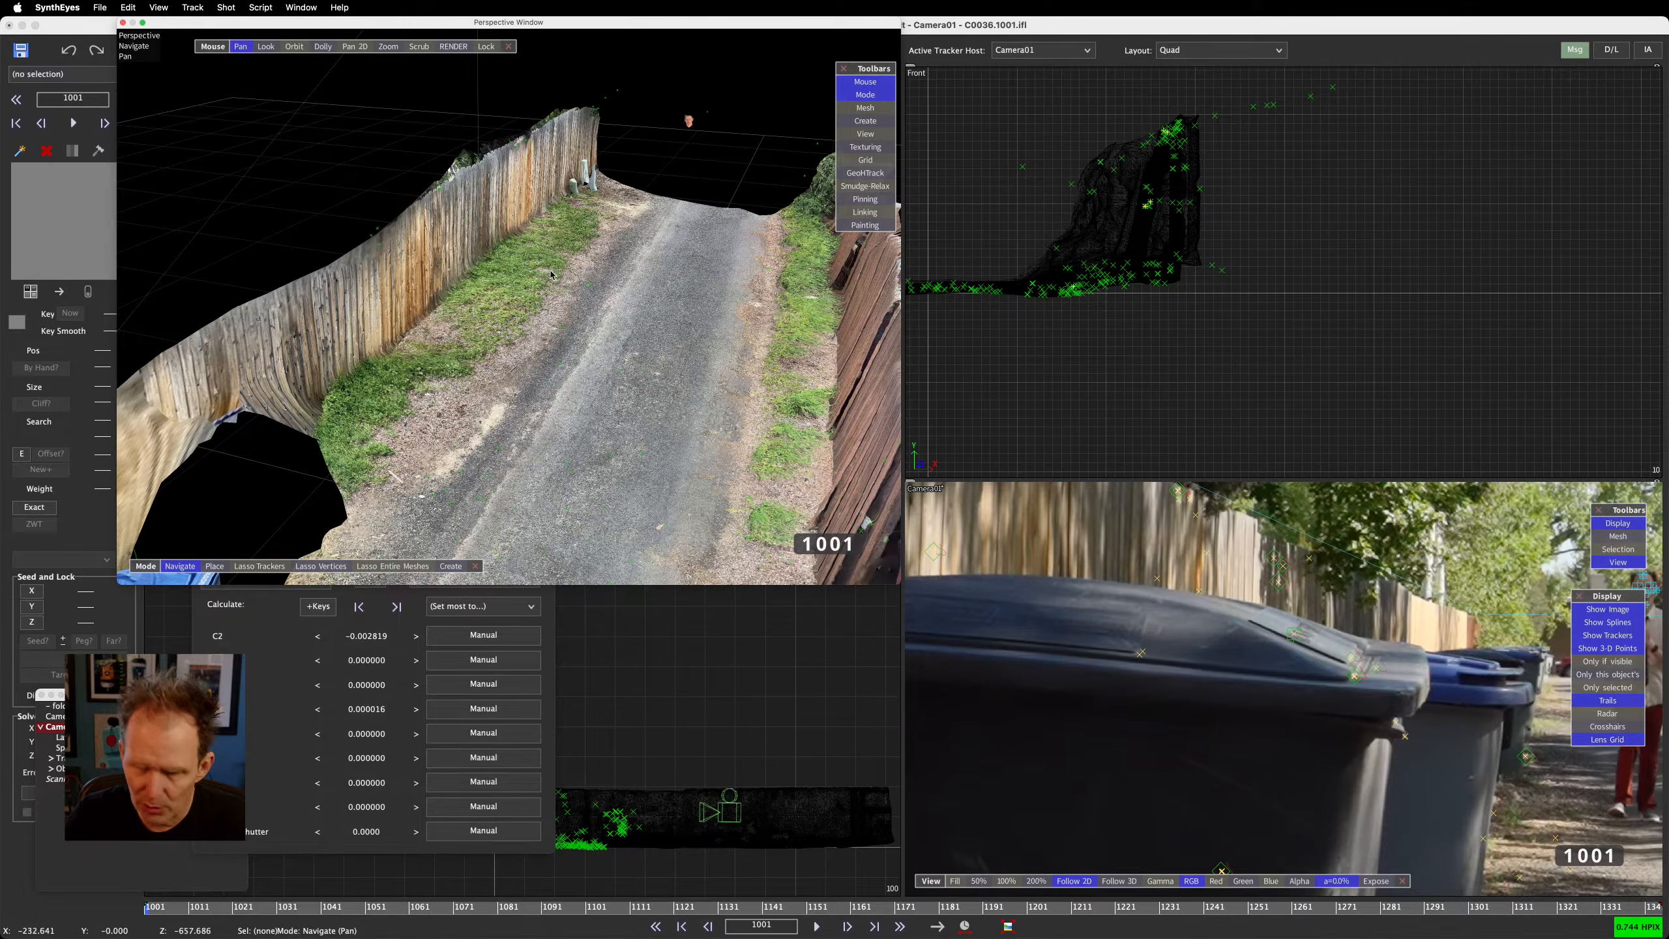
Frame the scanned wooden fence in the perspective view, then shrink the floating window and place it beside the camera view
{"action": "mouse_move", "coordinate": [551, 277]}
{"action": "middle_mouse_down", "text": "alt"}
{"action": "mouse_move", "coordinate": [471, 267]}
{"action": "mouse_move", "coordinate": [535, 269]}
{"action": "middle_mouse_up", "text": "alt"}
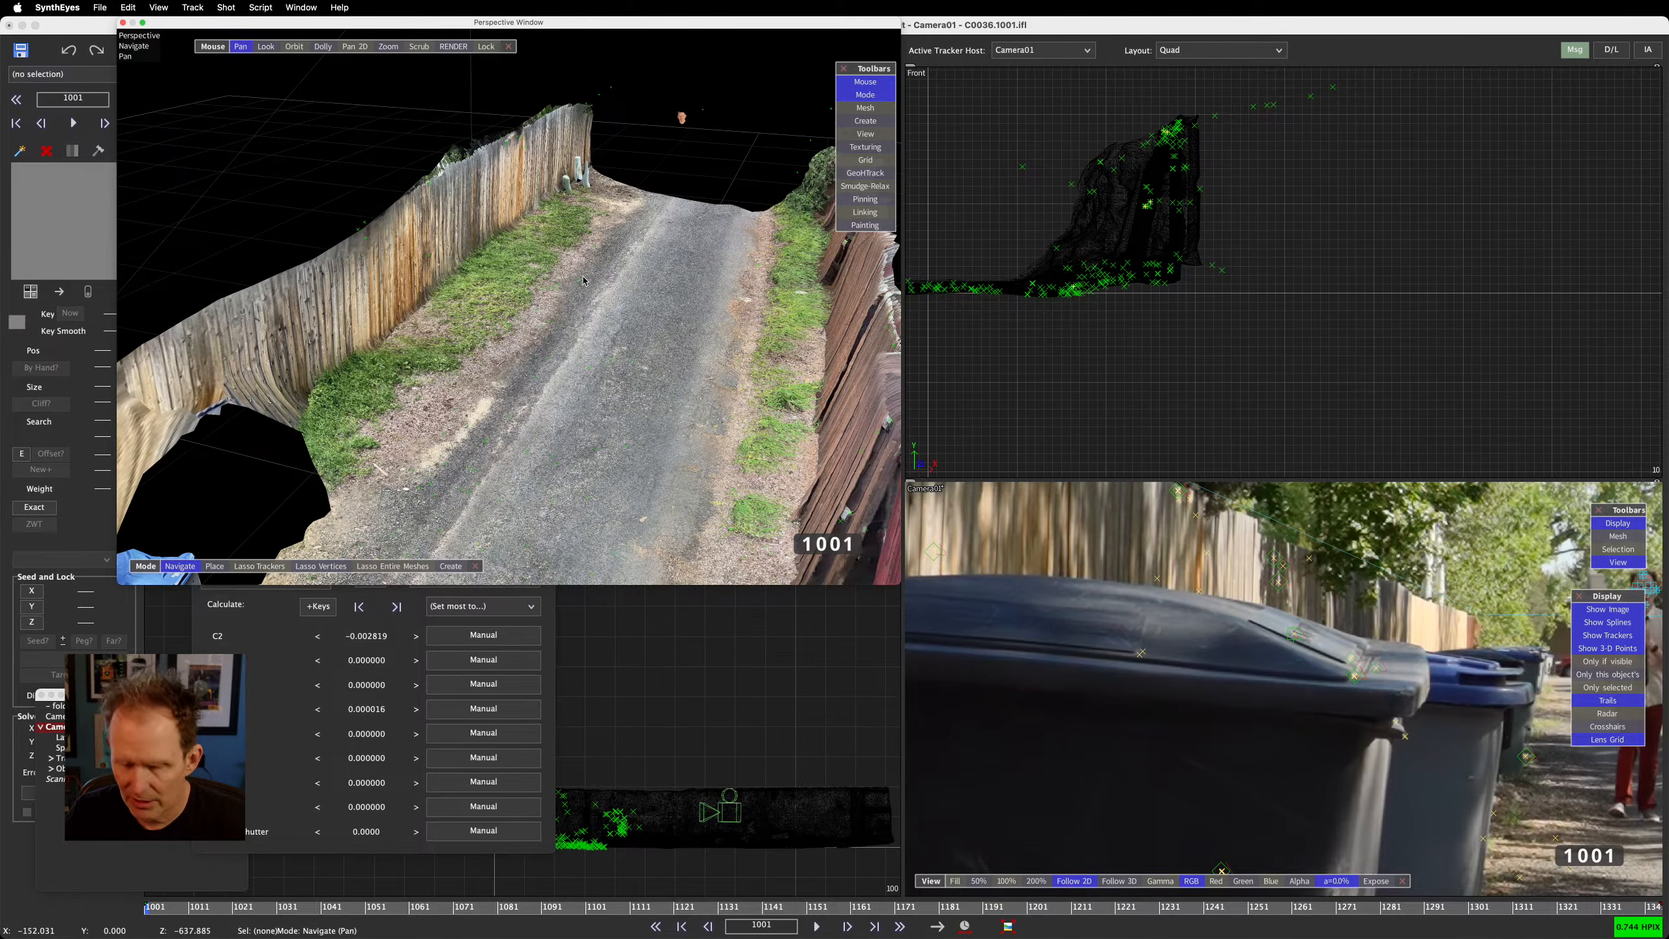
{"action": "mouse_move", "coordinate": [587, 280]}
{"action": "left_mouse_down", "text": "alt"}
{"action": "mouse_move", "coordinate": [690, 277]}
{"action": "mouse_move", "coordinate": [575, 283]}
{"action": "left_mouse_up", "text": "alt"}
{"action": "right_click_drag", "start_coordinate": [591, 276], "coordinate": [699, 256], "text": "alt"}
{"action": "middle_click_drag", "start_coordinate": [664, 290], "coordinate": [748, 270], "text": "alt"}
{"action": "left_click", "coordinate": [1049, 539]}
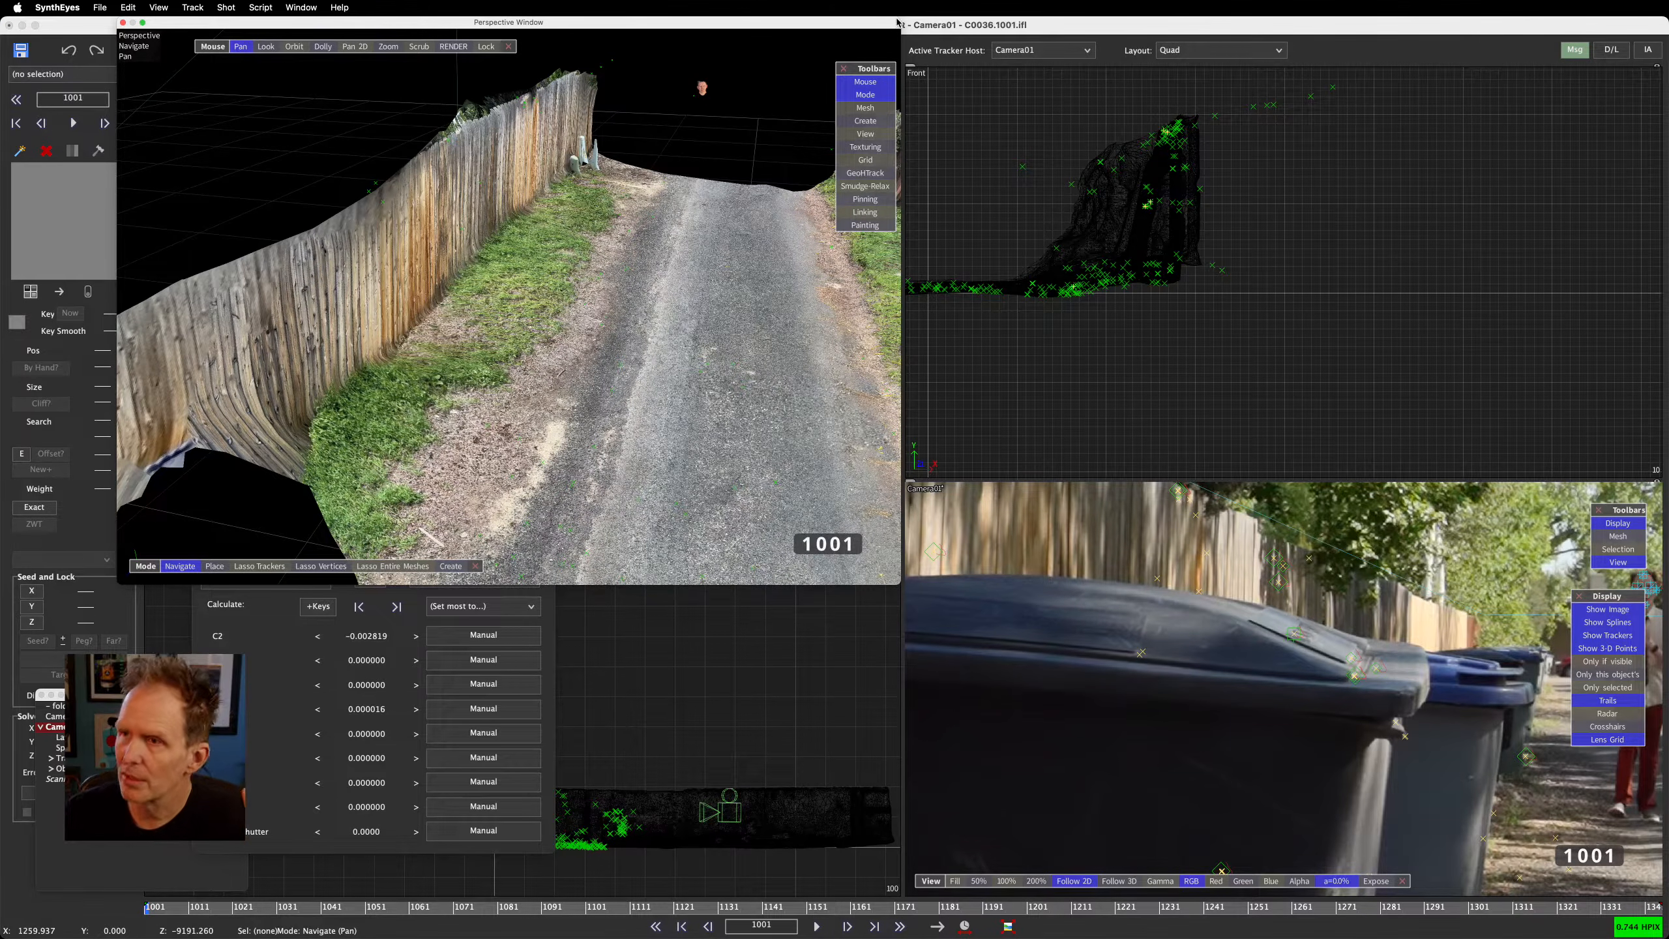
{"action": "left_click_drag", "start_coordinate": [897, 23], "coordinate": [617, 147]}
{"action": "left_click_drag", "start_coordinate": [502, 151], "coordinate": [704, 116]}
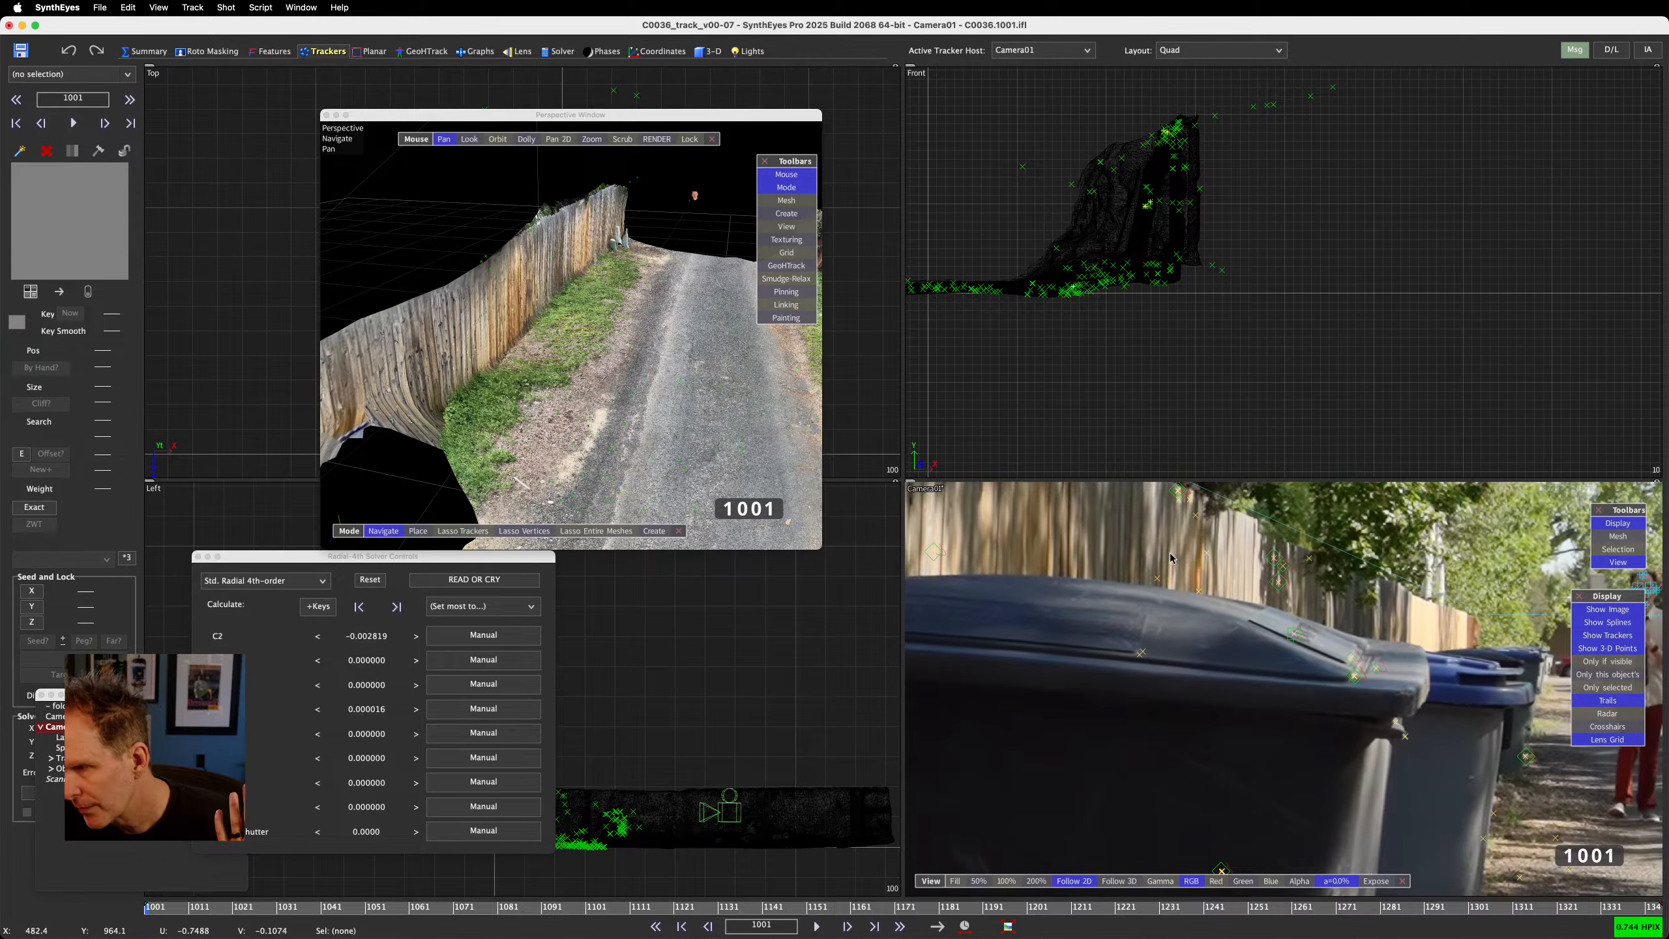
Select Tracker136 along the fence top in the footage at frame 1001 and drop it onto the scan mesh
{"action": "middle_click_drag", "start_coordinate": [1171, 558], "coordinate": [1142, 656]}
{"action": "left_click", "coordinate": [783, 516]}
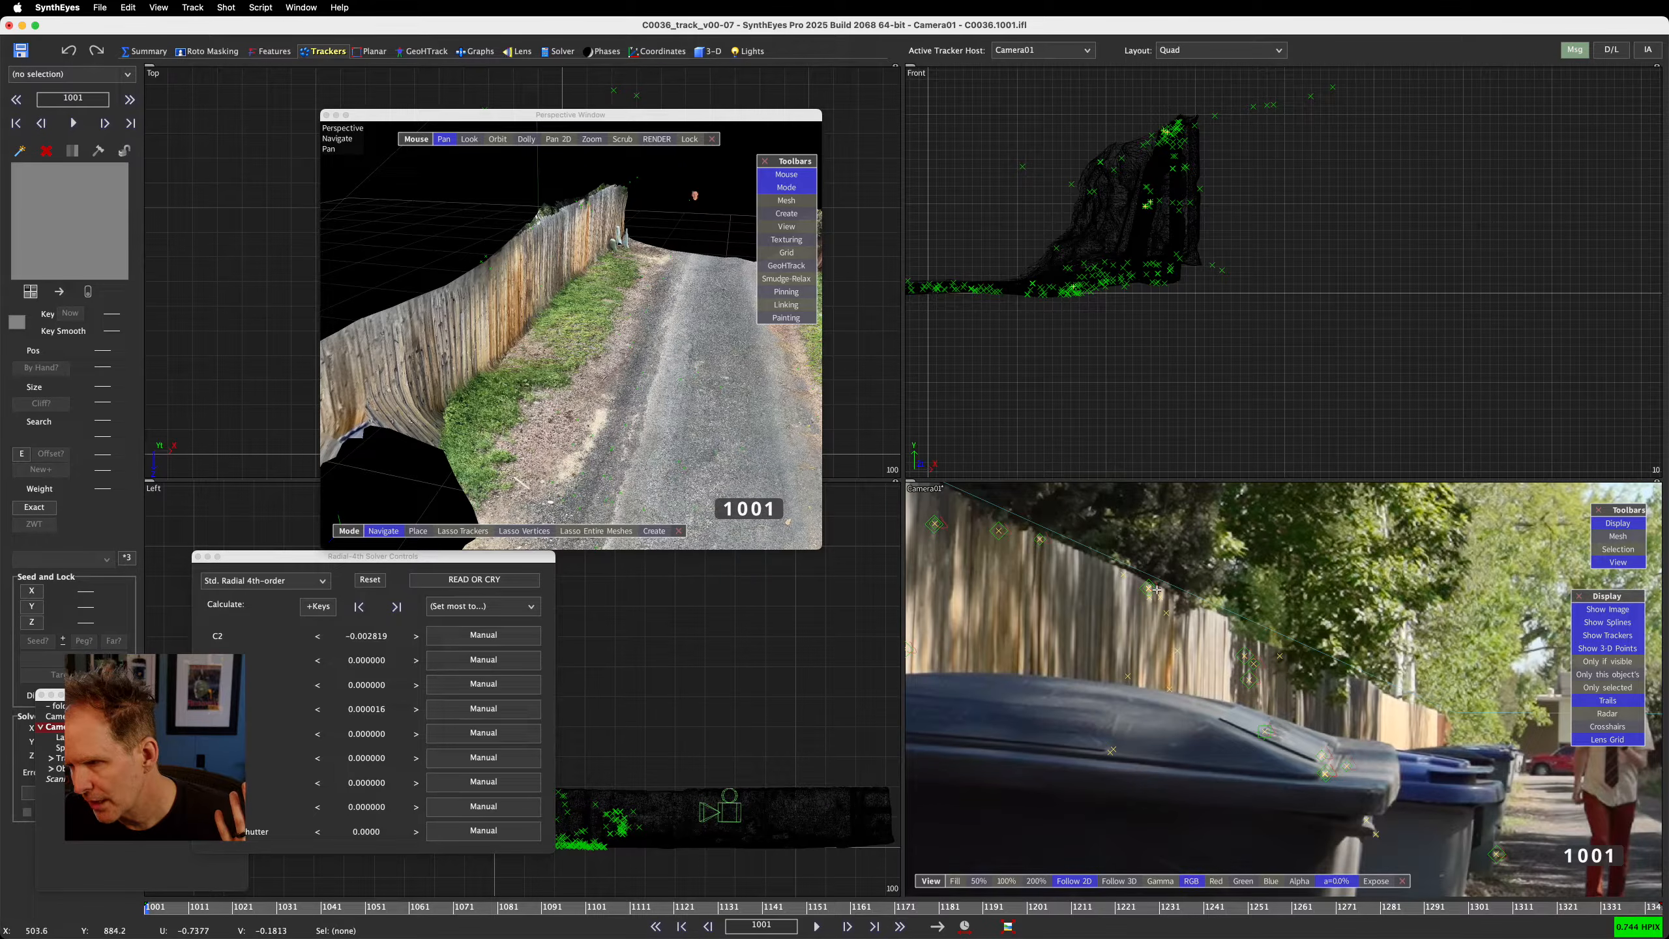
{"action": "left_click", "coordinate": [1039, 543]}
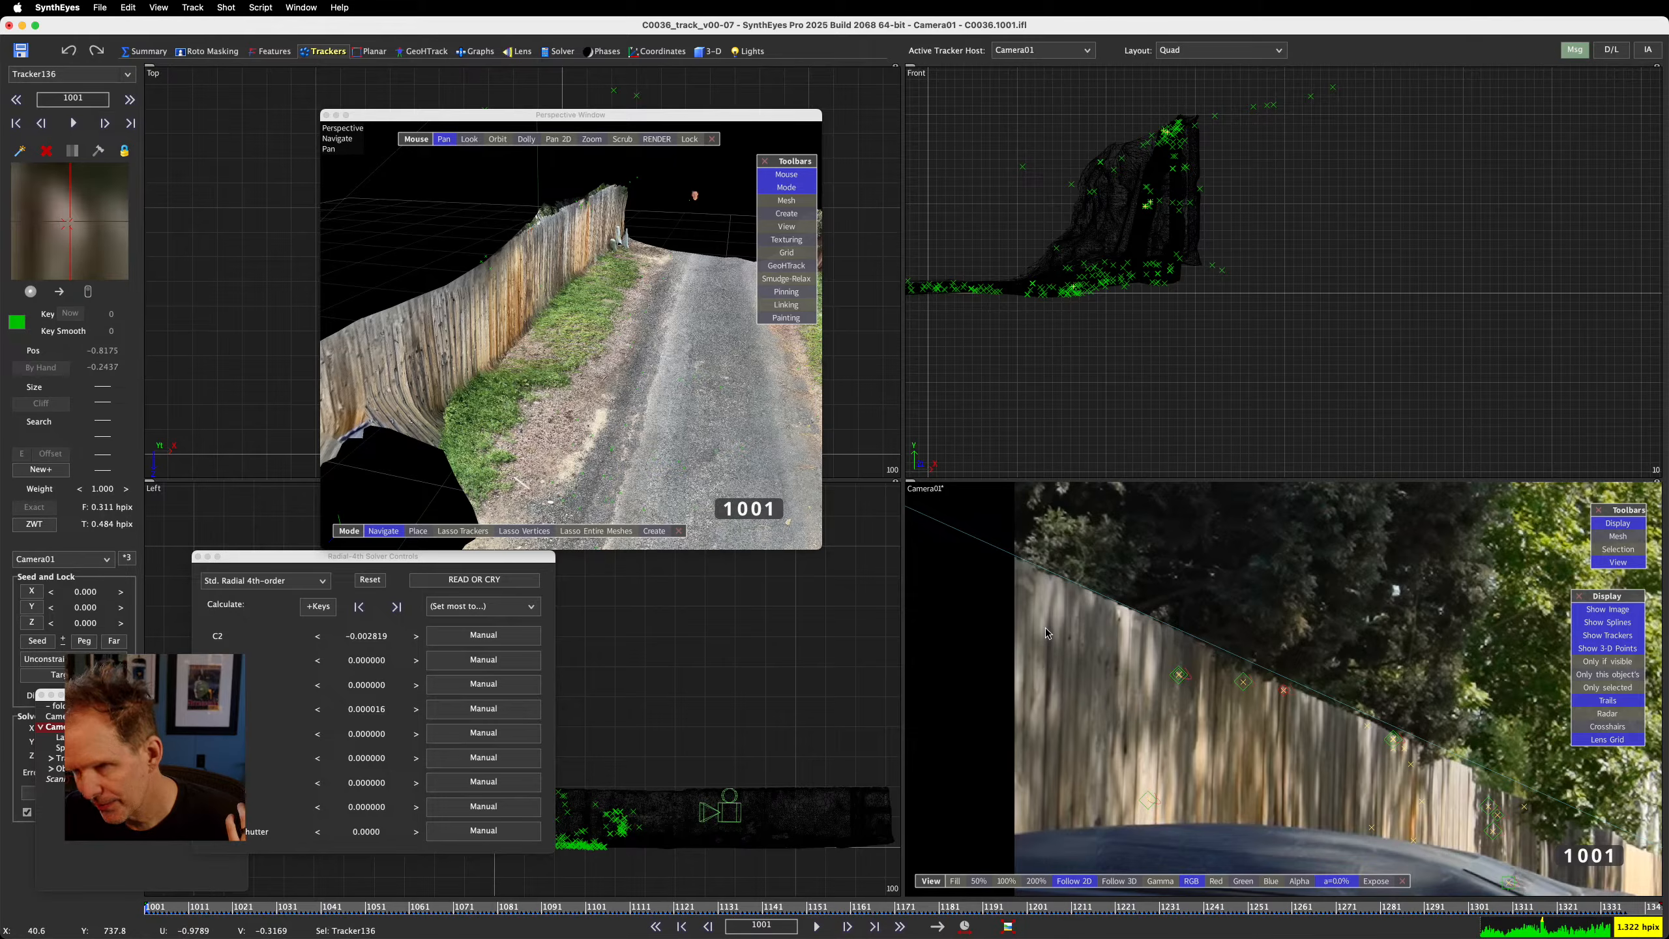
{"action": "left_click_drag", "start_coordinate": [535, 151], "coordinate": [500, 310]}
{"action": "scroll", "coordinate": [500, 309], "scroll_direction": "up", "scroll_amount": 5}
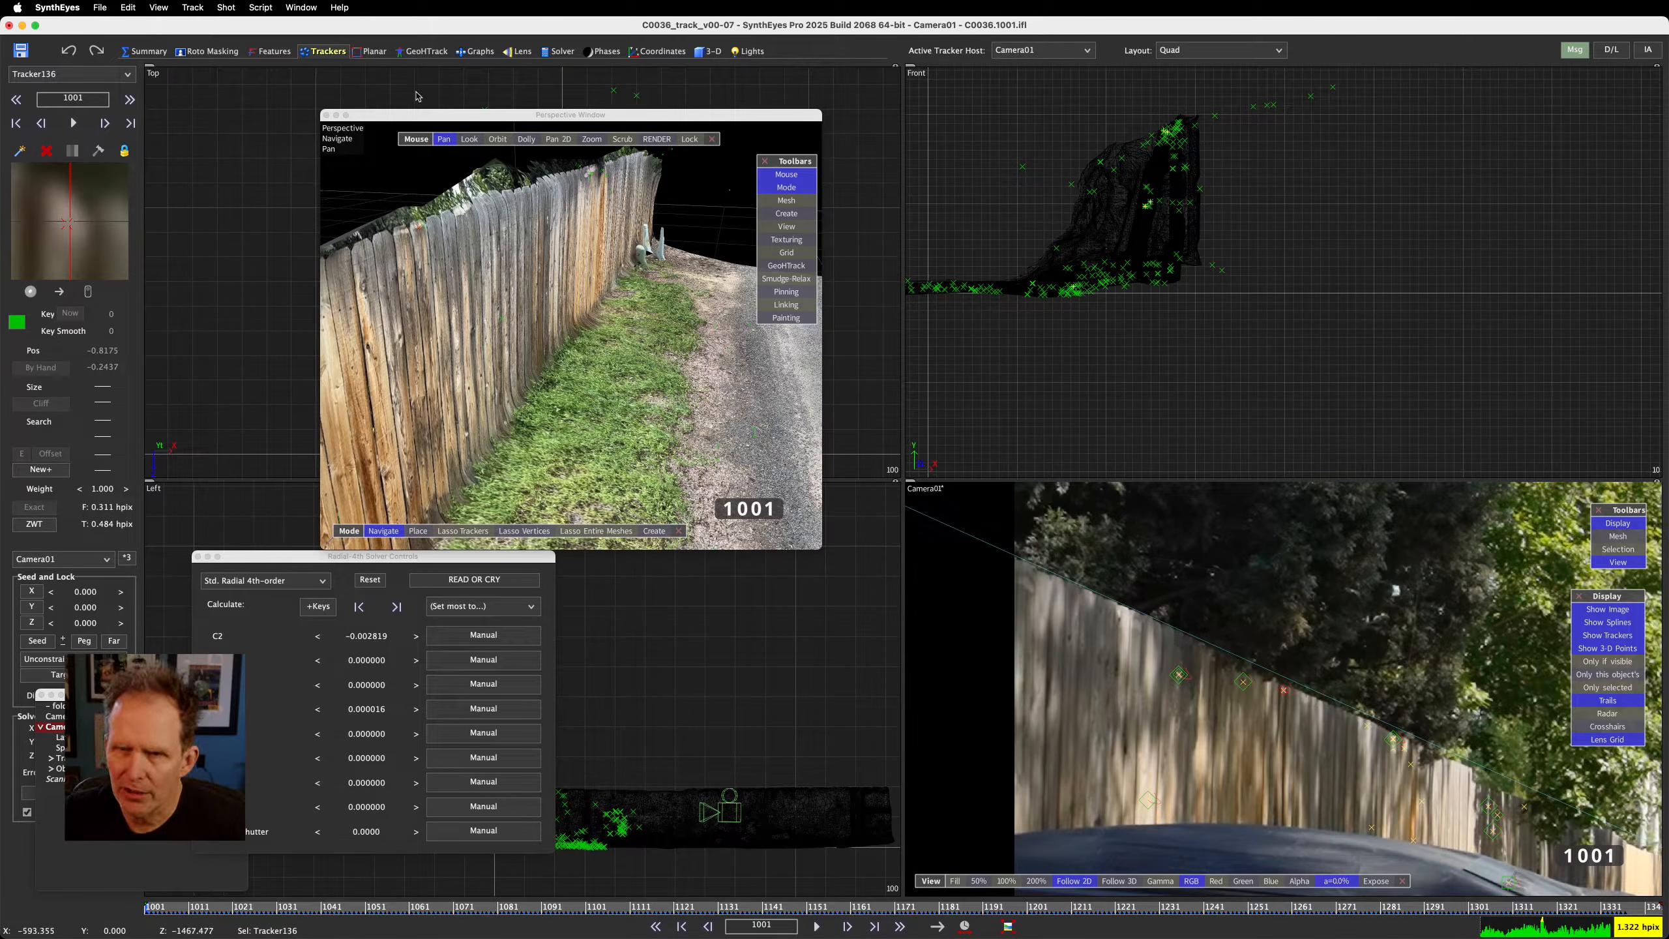
{"action": "left_click", "coordinate": [189, 7]}
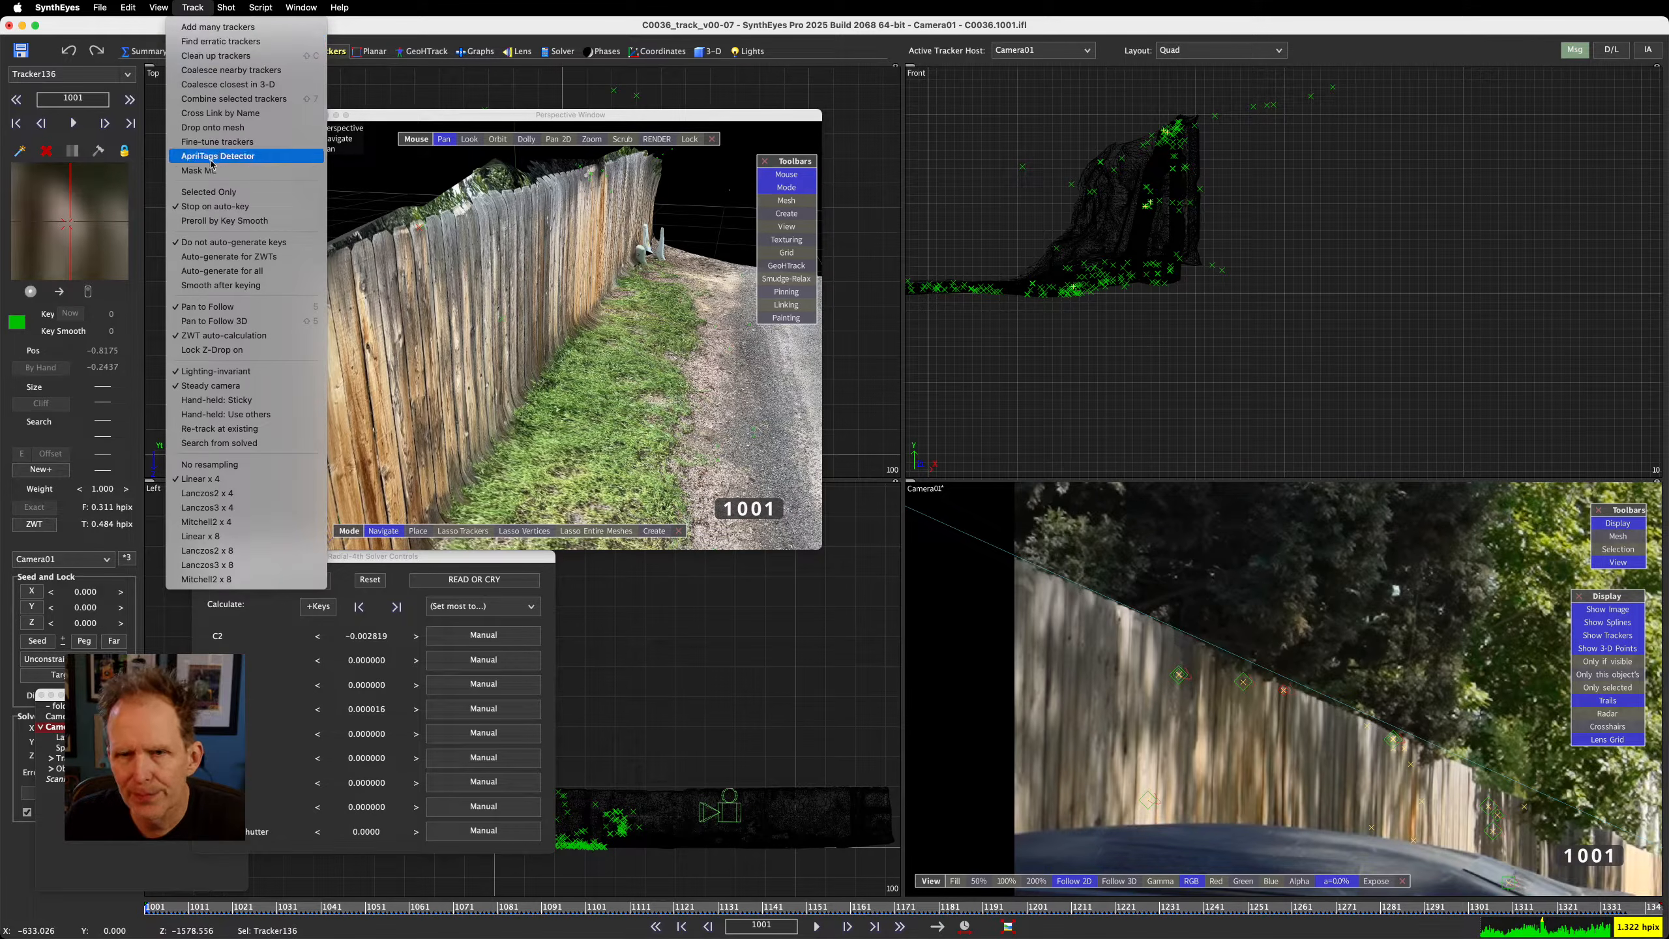
{"action": "left_click", "coordinate": [218, 128]}
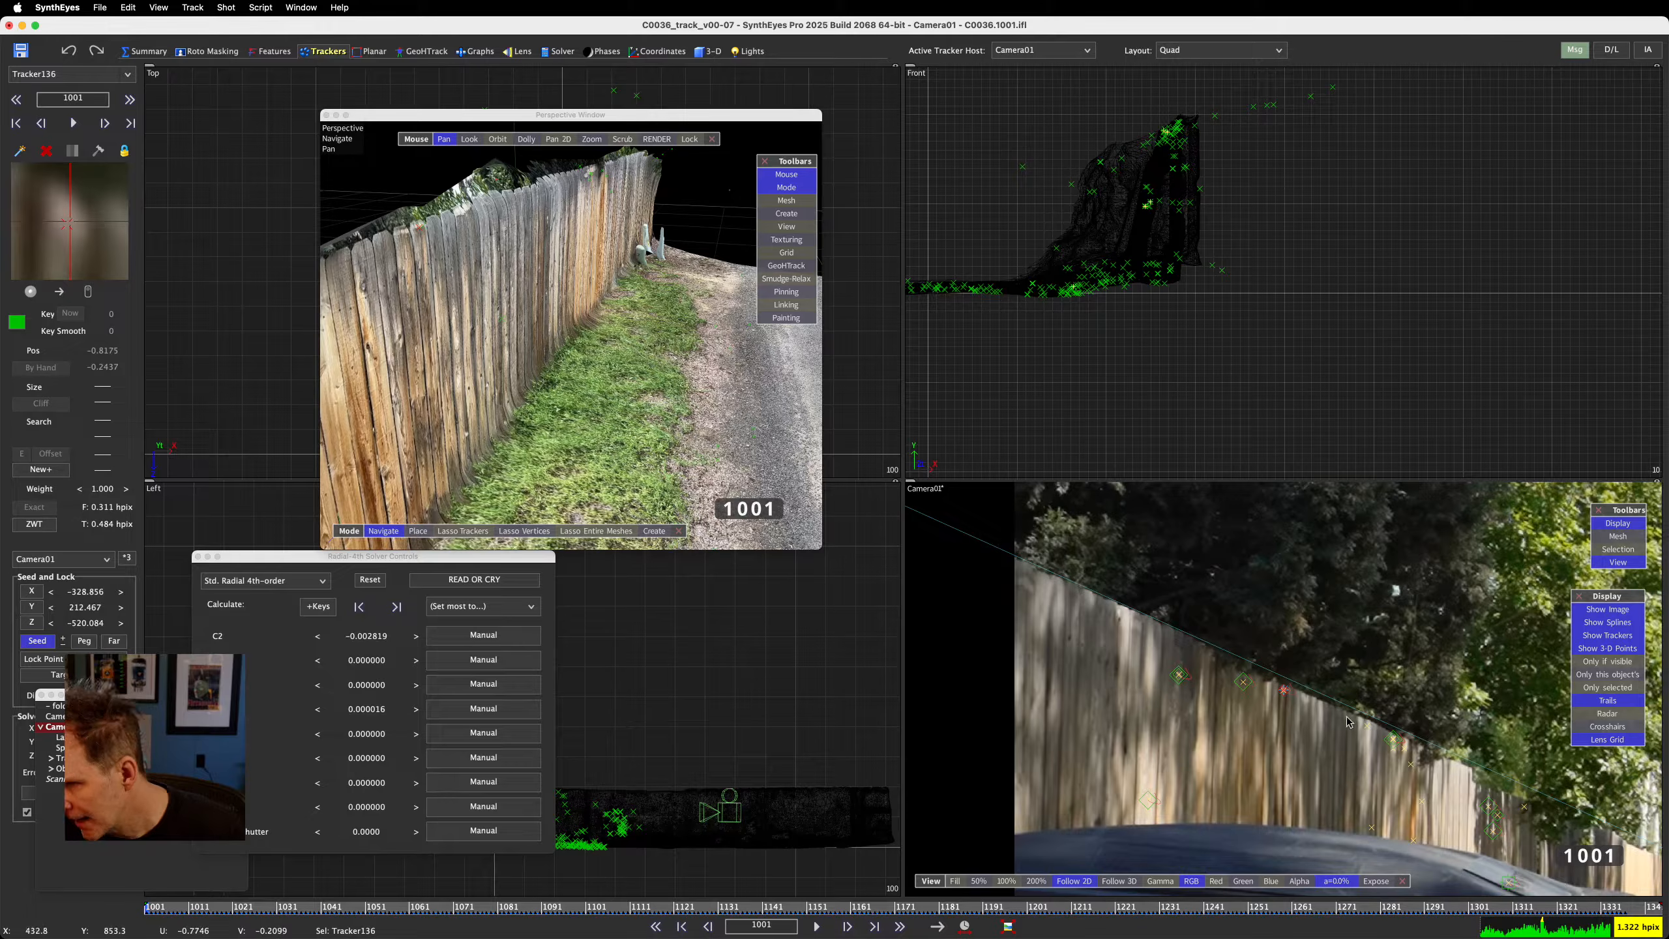
Compare the fence-top trackers in the footage with the matching boards on the scanned fence at frame 1001
{"action": "scroll", "coordinate": [410, 262], "scroll_direction": "up", "scroll_amount": 3}
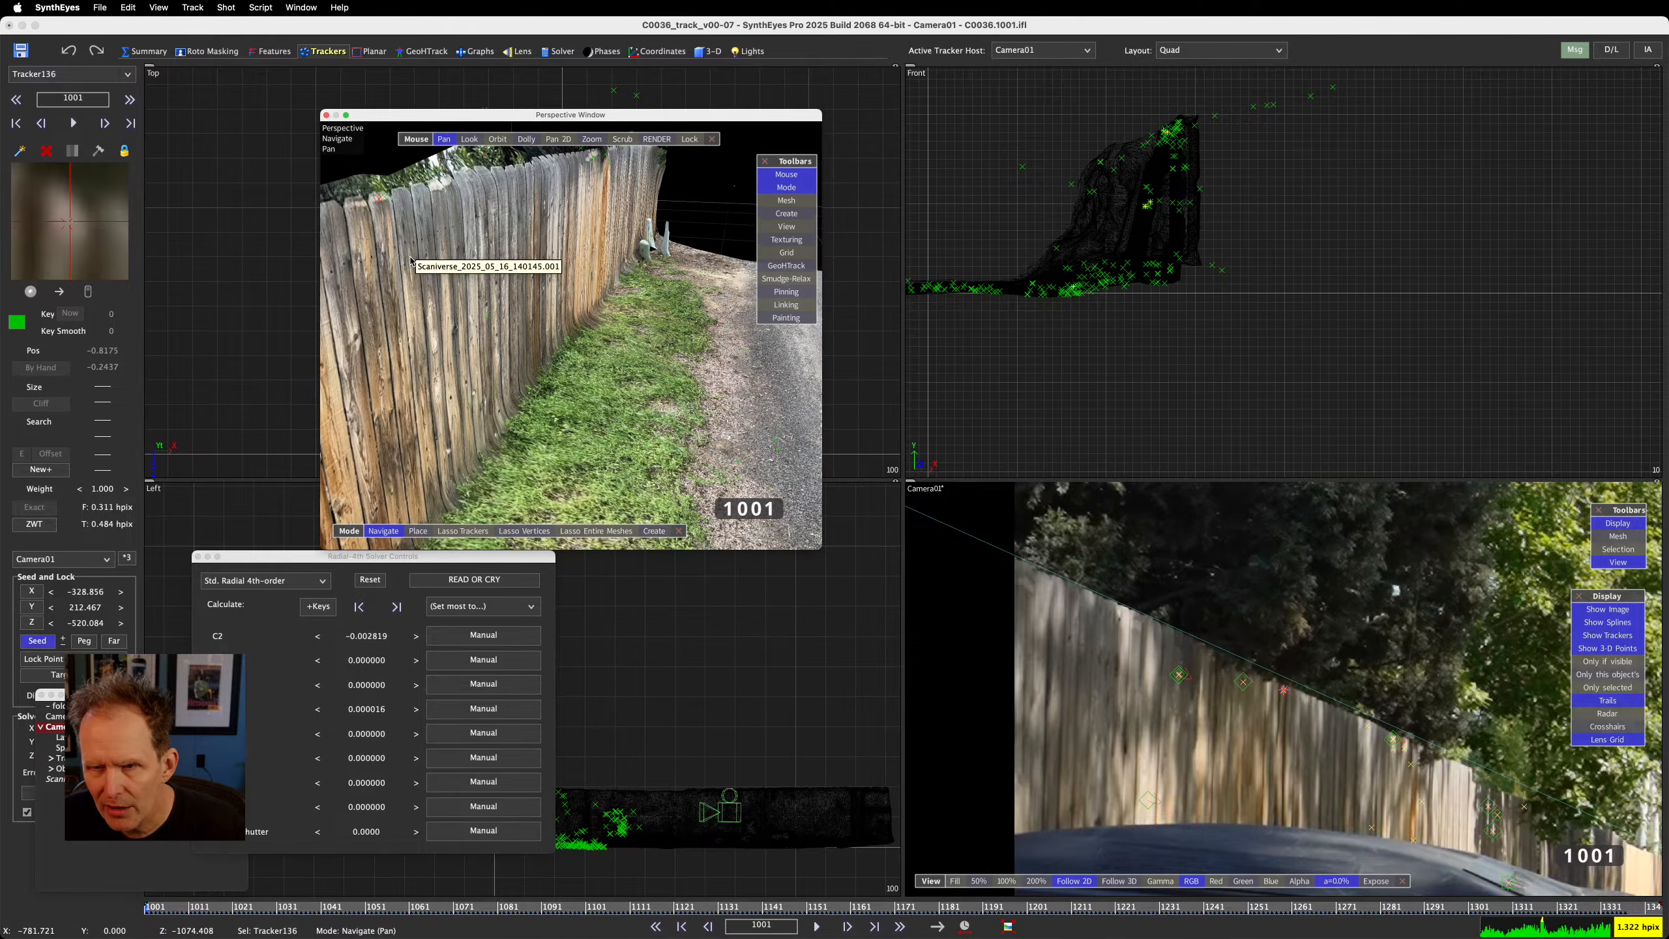
{"action": "scroll", "coordinate": [1278, 707], "scroll_direction": "up", "scroll_amount": 10}
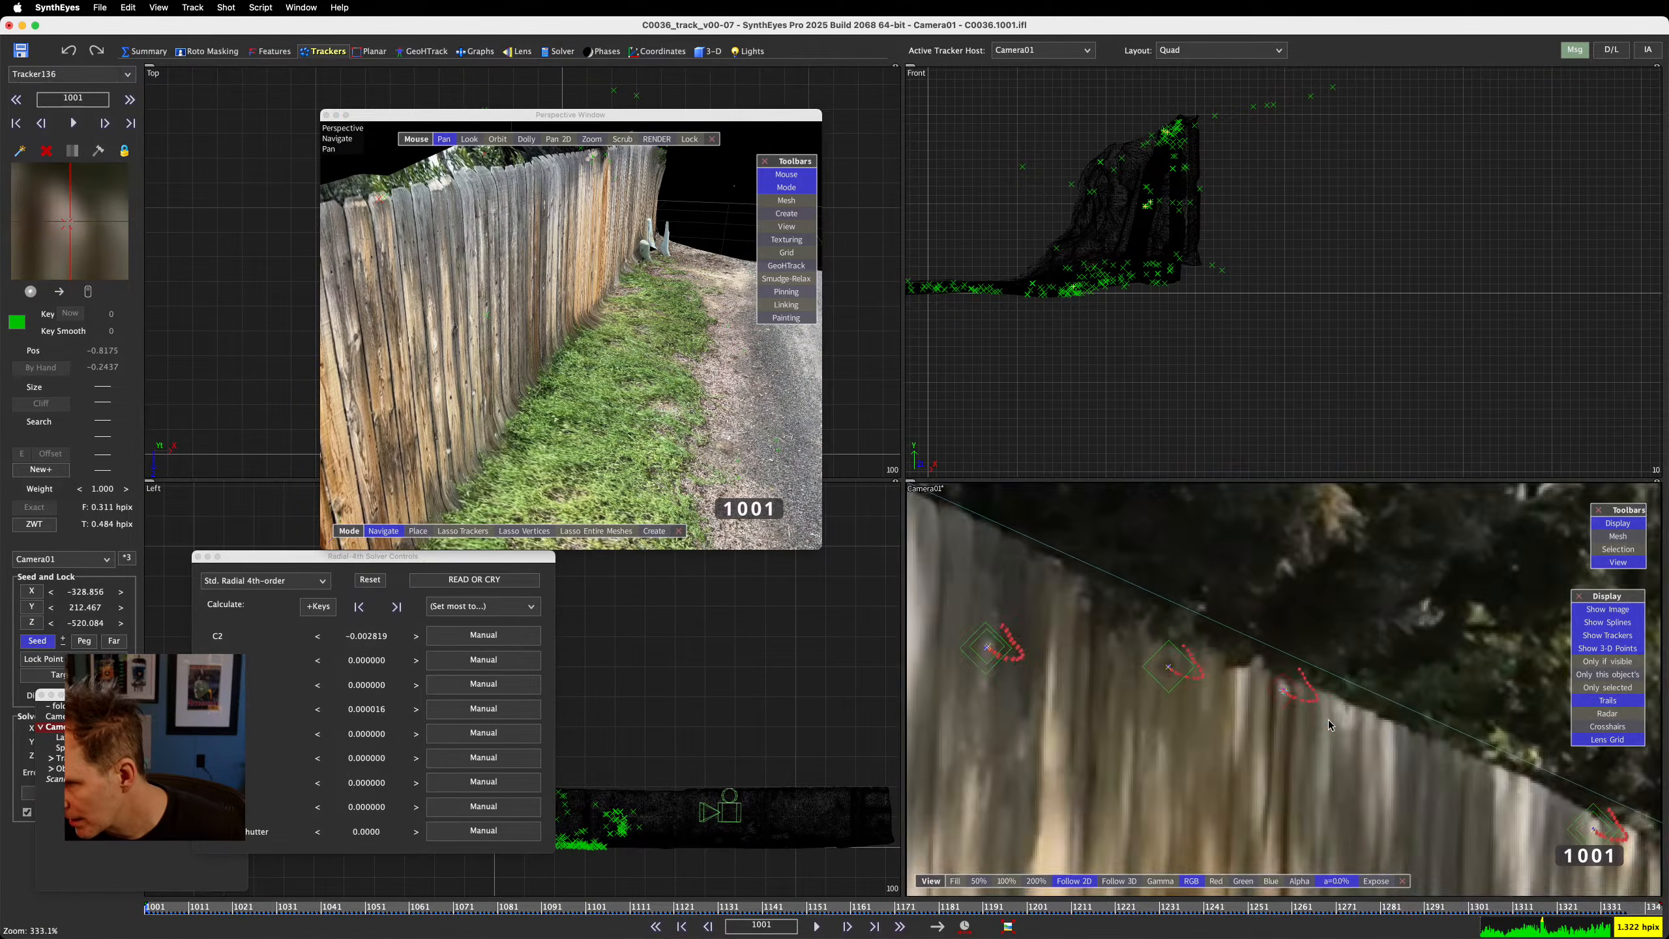
{"action": "scroll", "coordinate": [1279, 706], "scroll_direction": "down", "scroll_amount": 6}
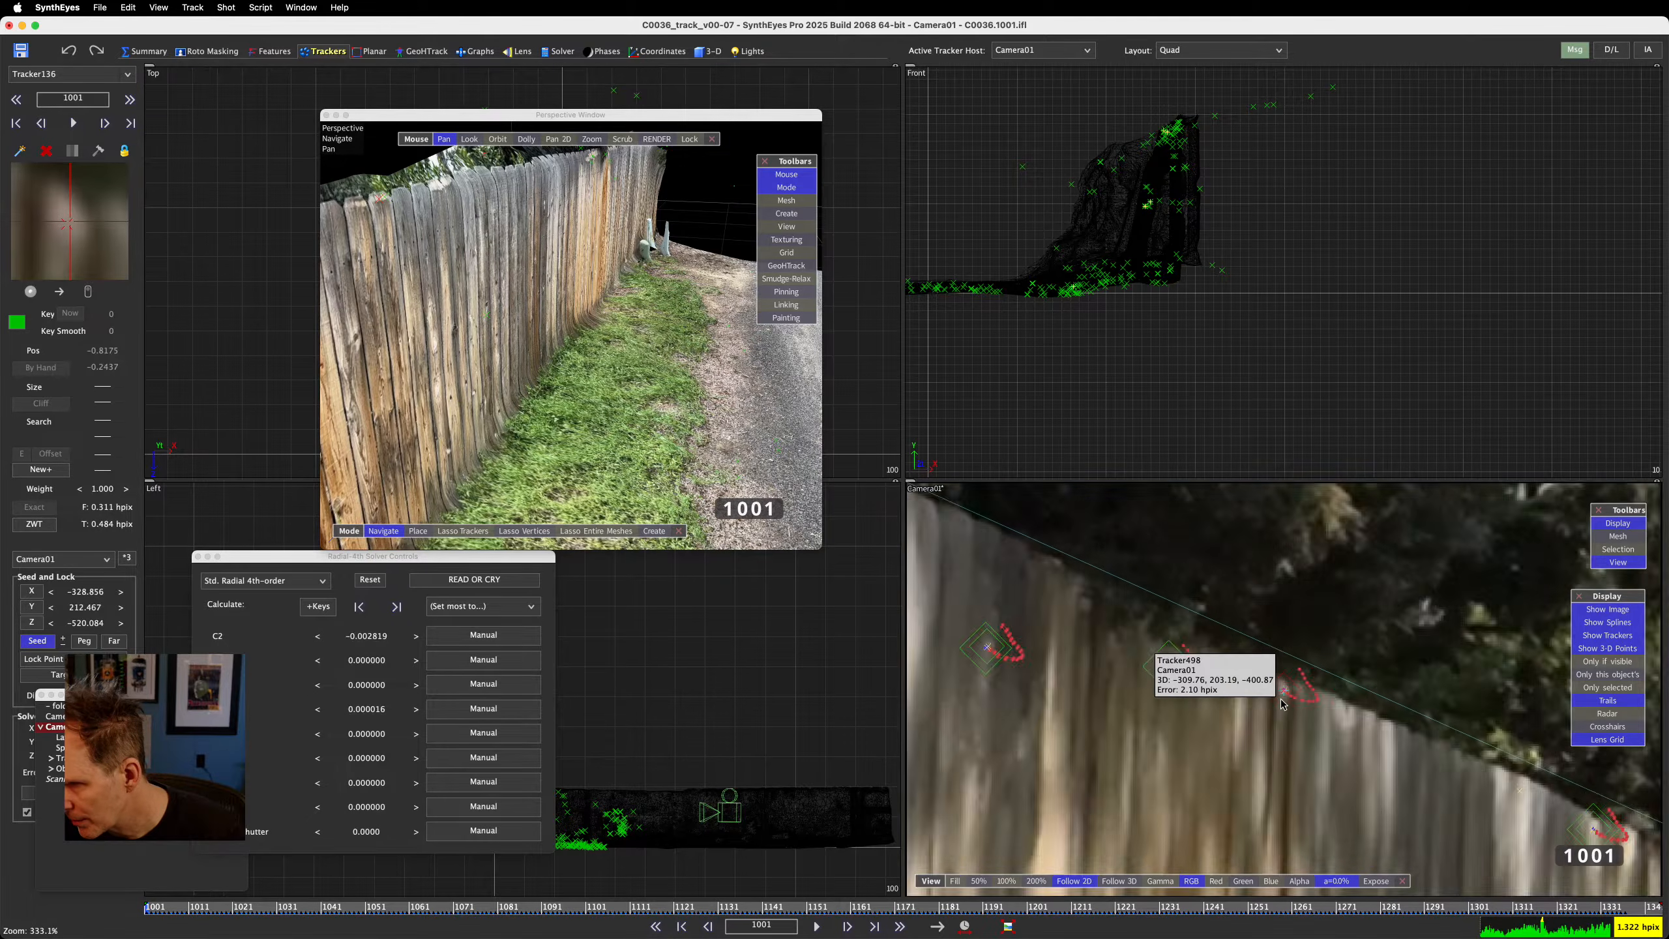
Place the selected fence tracker's seed point on the textured fence mesh at about X -316, Y 202, Z -403
{"action": "scroll", "coordinate": [1281, 704], "scroll_direction": "down", "scroll_amount": 6}
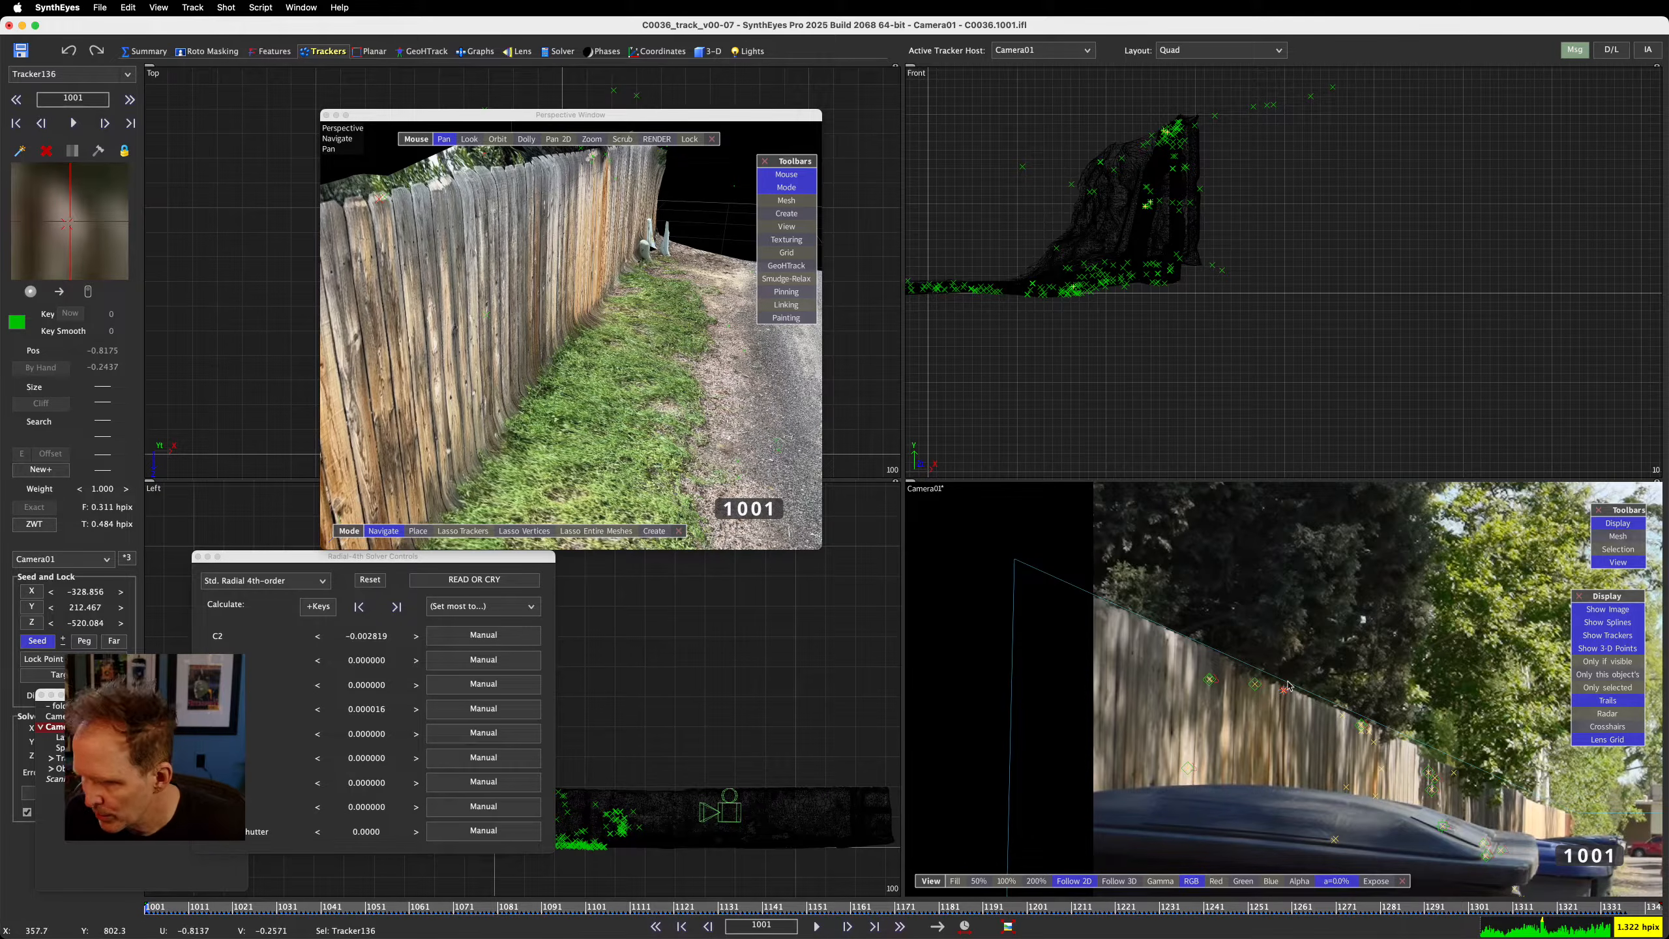
{"action": "scroll", "coordinate": [1284, 688], "scroll_direction": "up", "scroll_amount": 5}
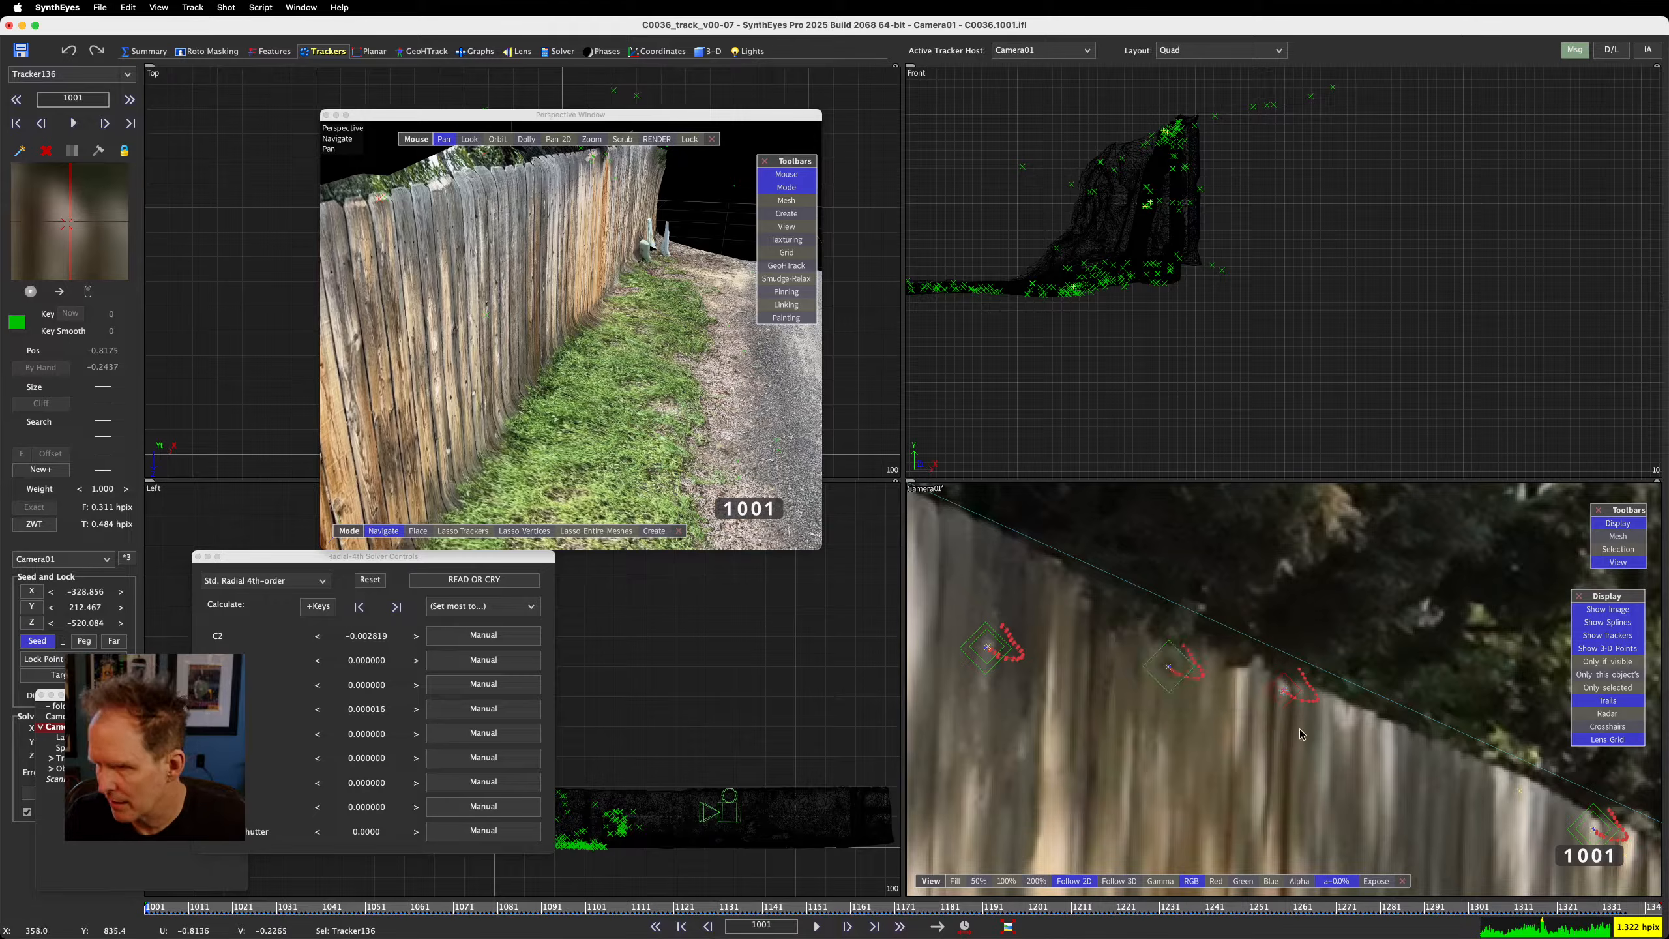
{"action": "left_click", "coordinate": [393, 231]}
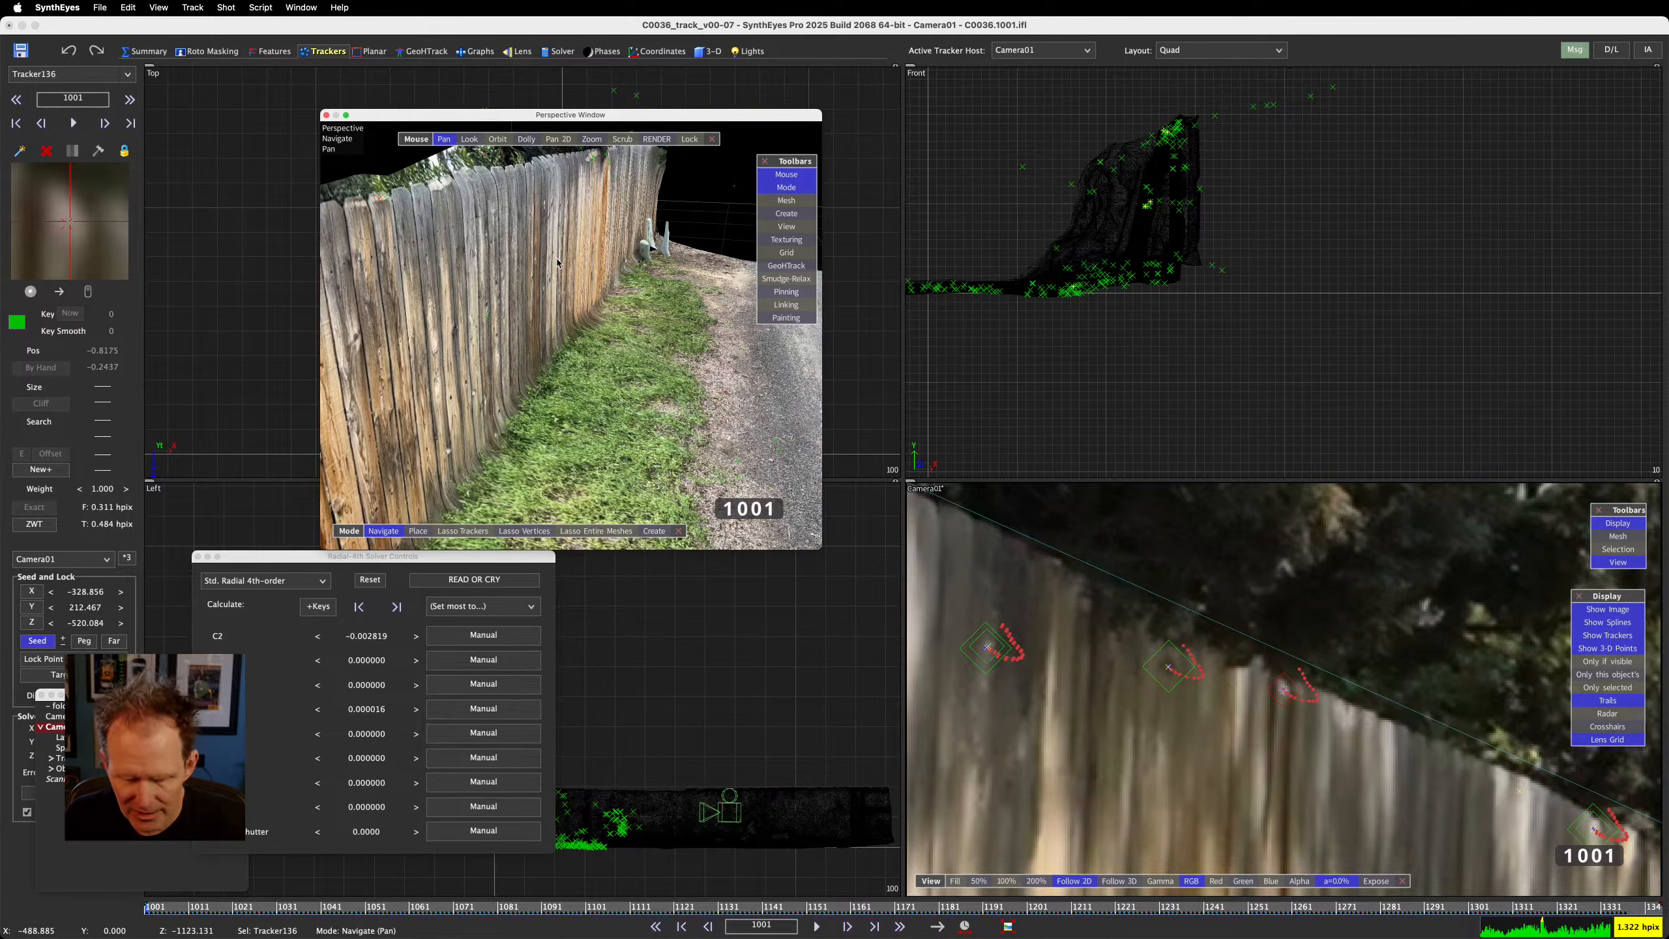
{"action": "middle_click_drag", "start_coordinate": [558, 262], "coordinate": [569, 308]}
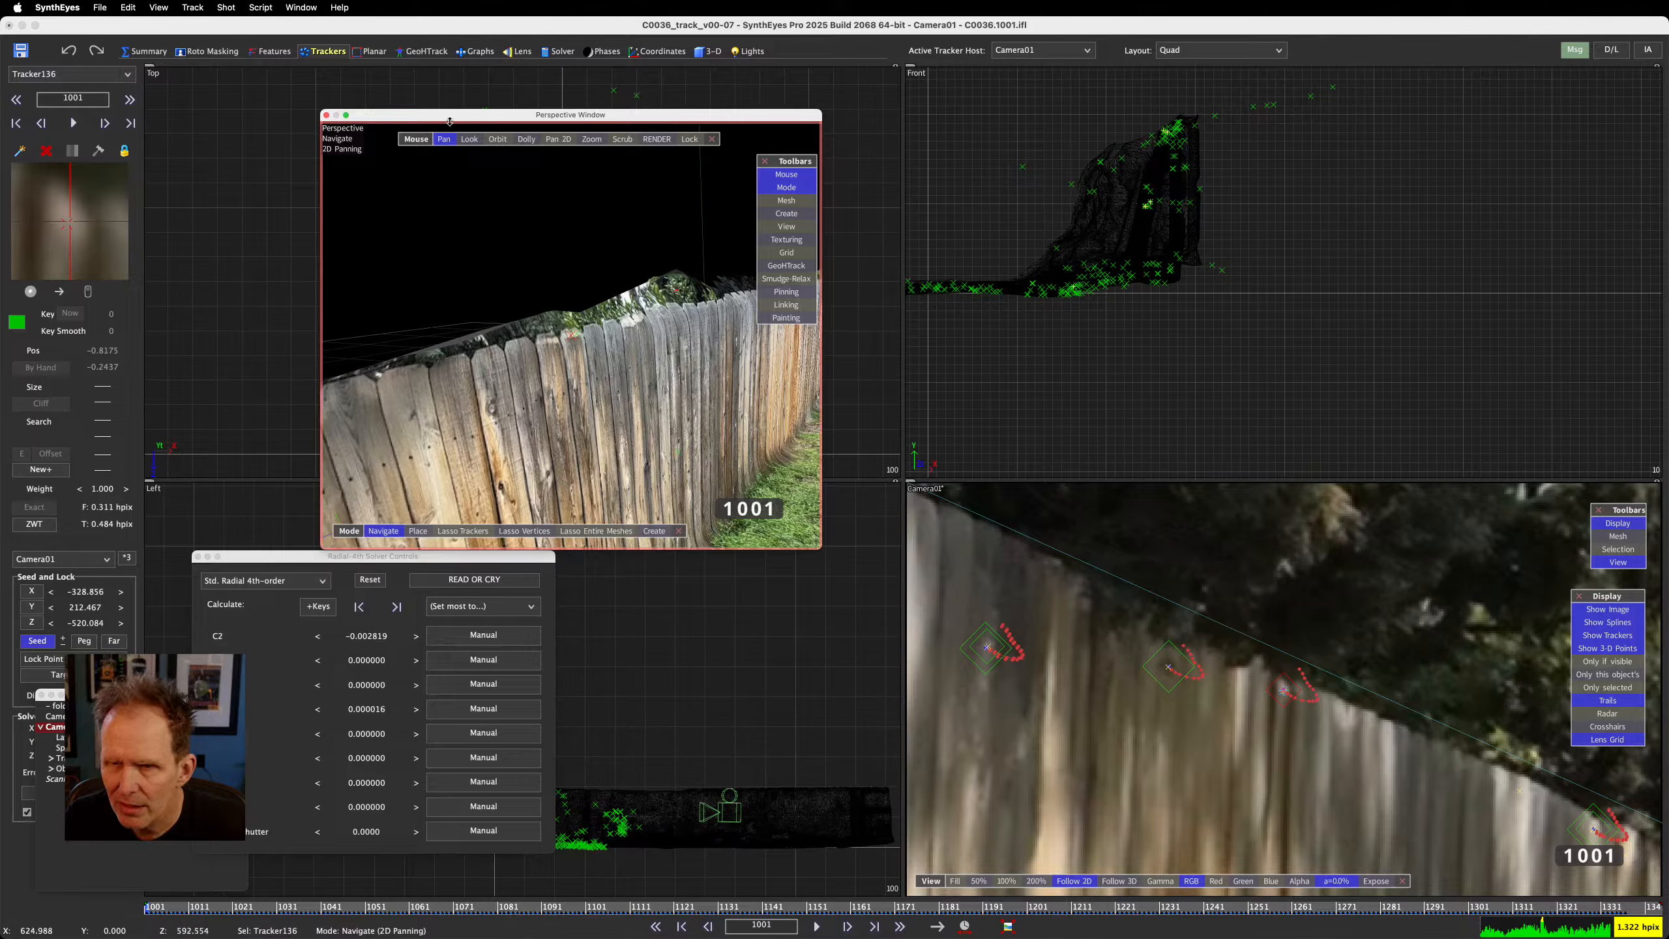
{"action": "left_click", "coordinate": [558, 139]}
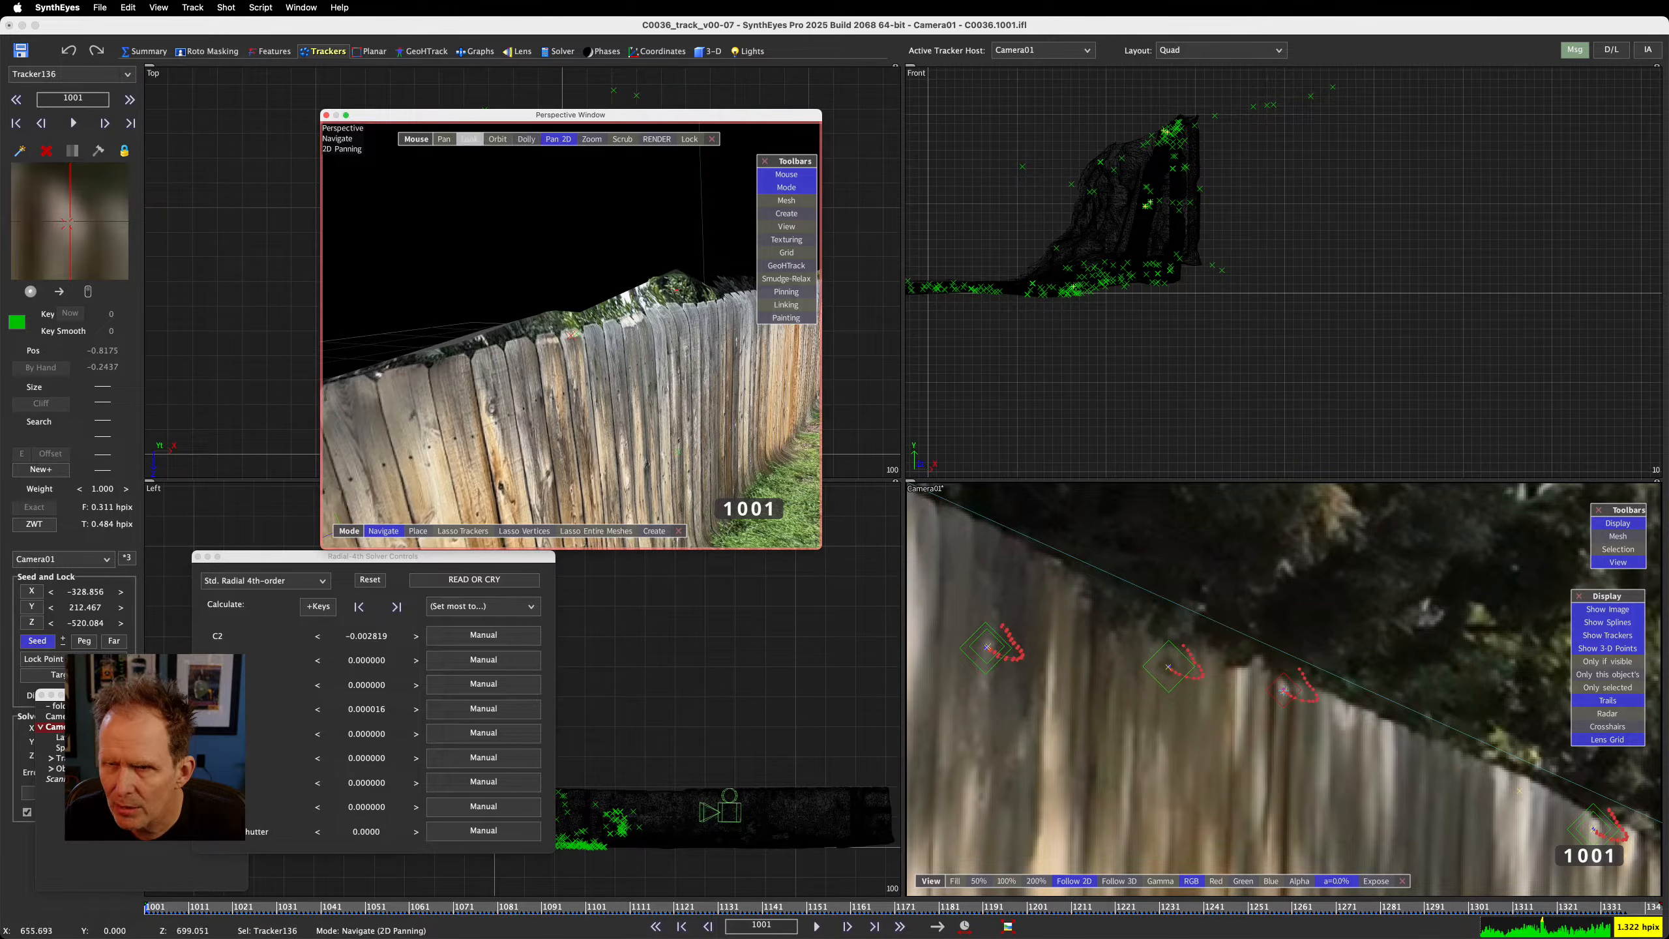
{"action": "left_click", "coordinate": [498, 141]}
{"action": "left_click_drag", "start_coordinate": [591, 315], "coordinate": [410, 269]}
{"action": "scroll", "coordinate": [411, 268], "scroll_direction": "down", "scroll_amount": 5}
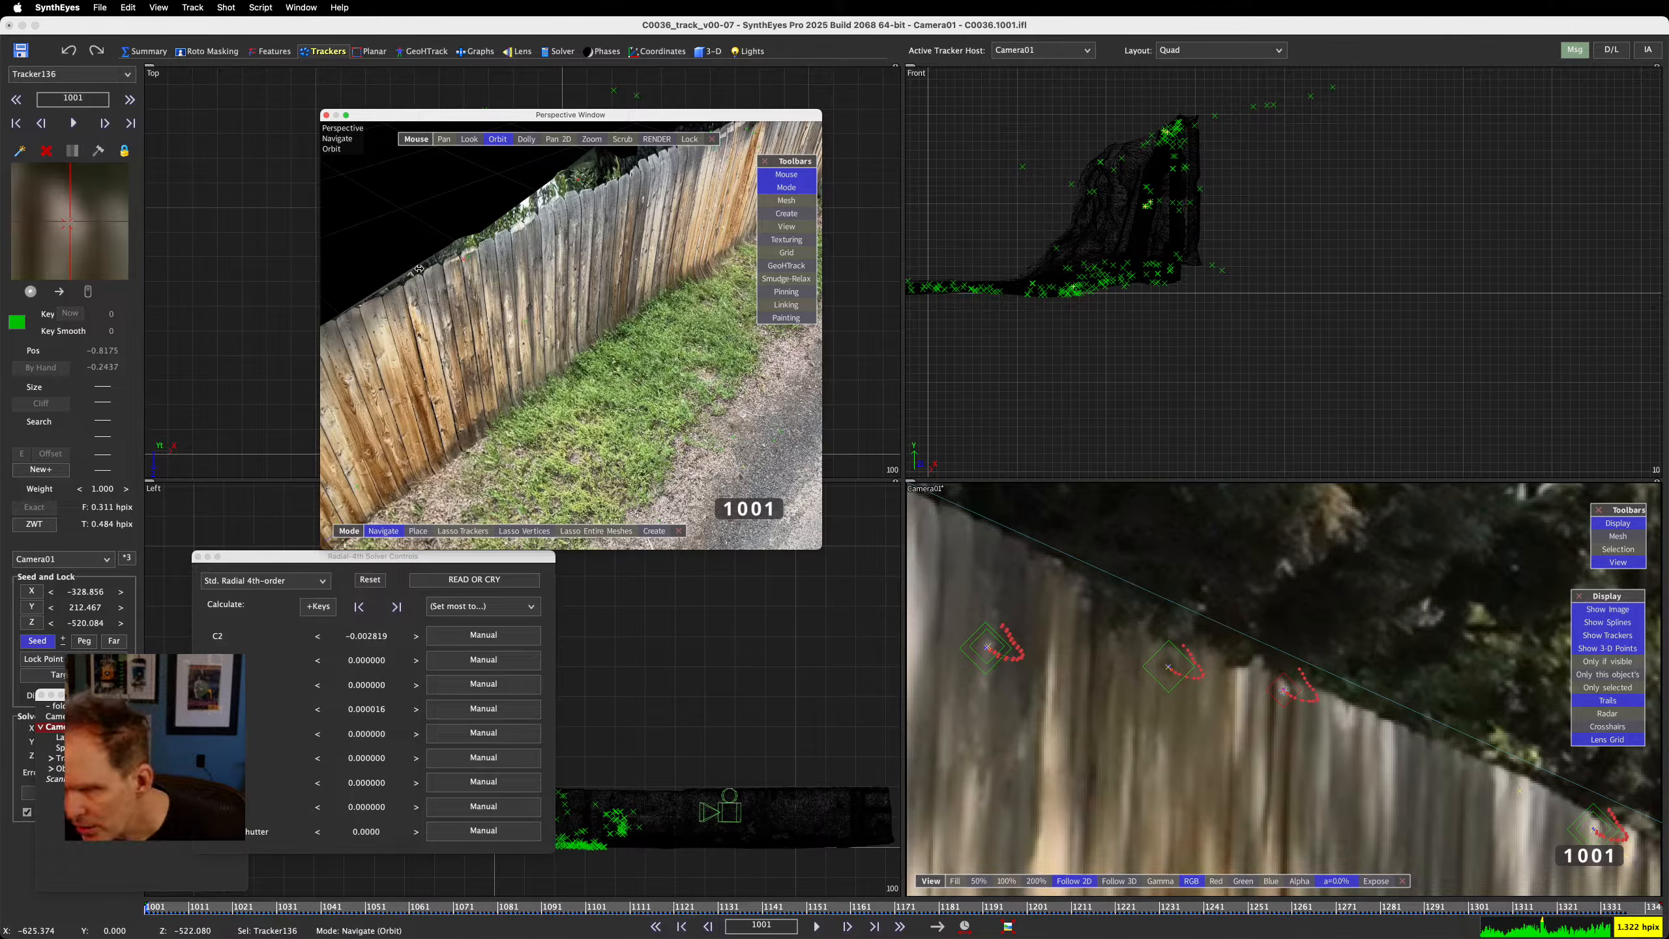
{"action": "left_click_drag", "start_coordinate": [411, 268], "coordinate": [399, 237]}
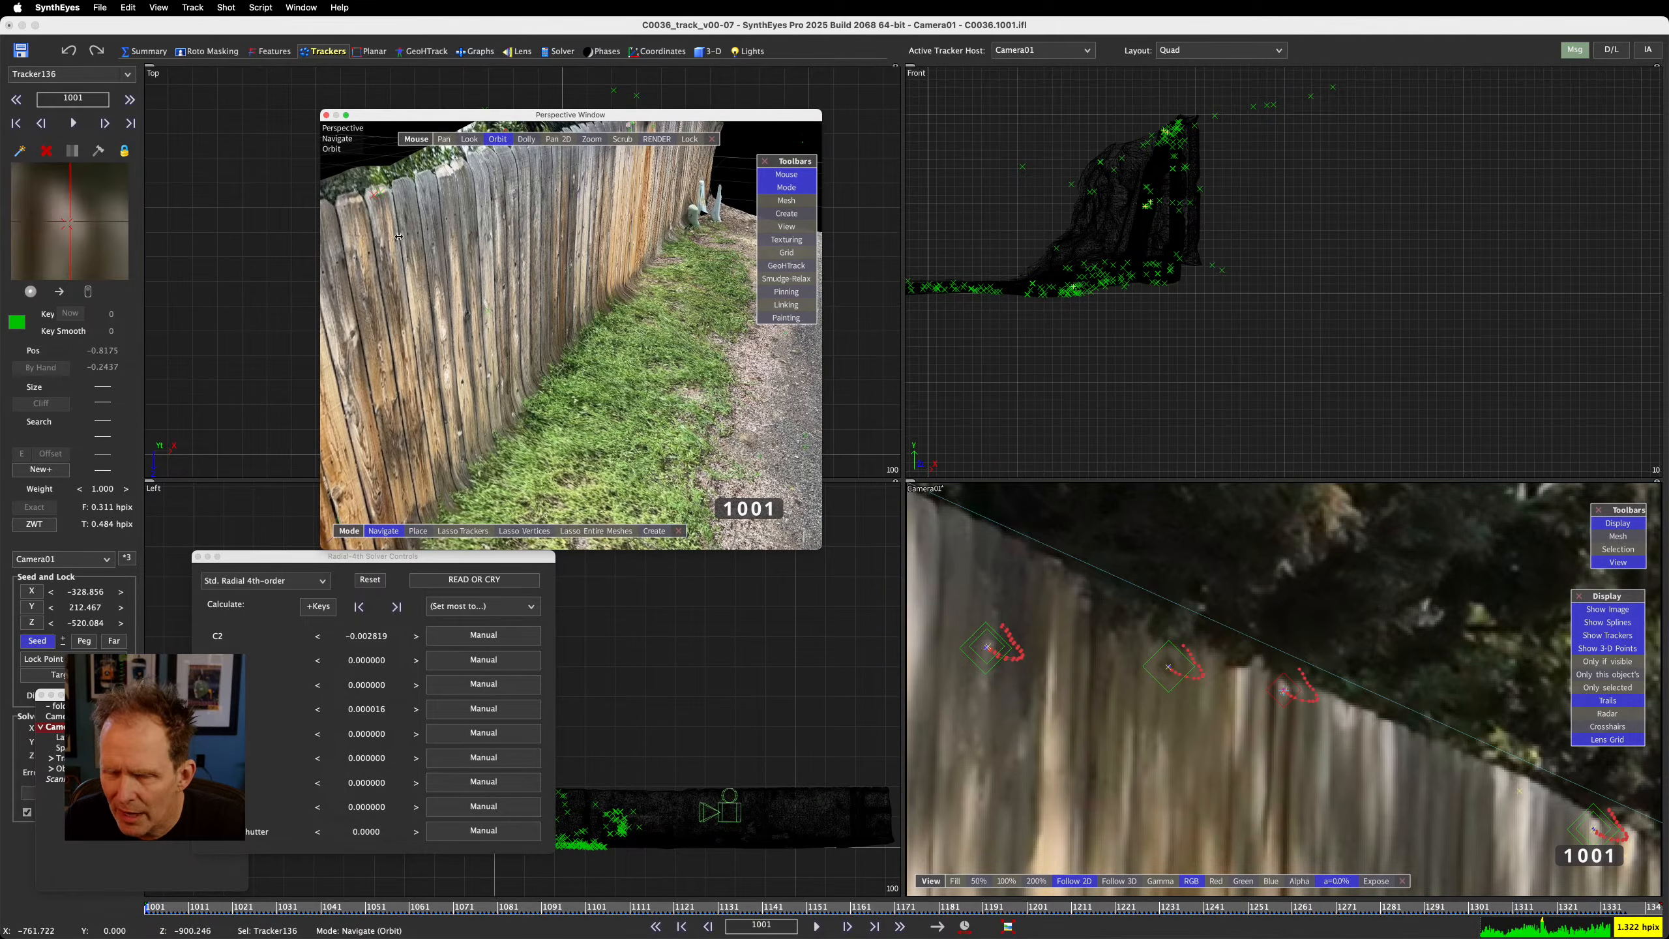
{"action": "left_click", "coordinate": [418, 530]}
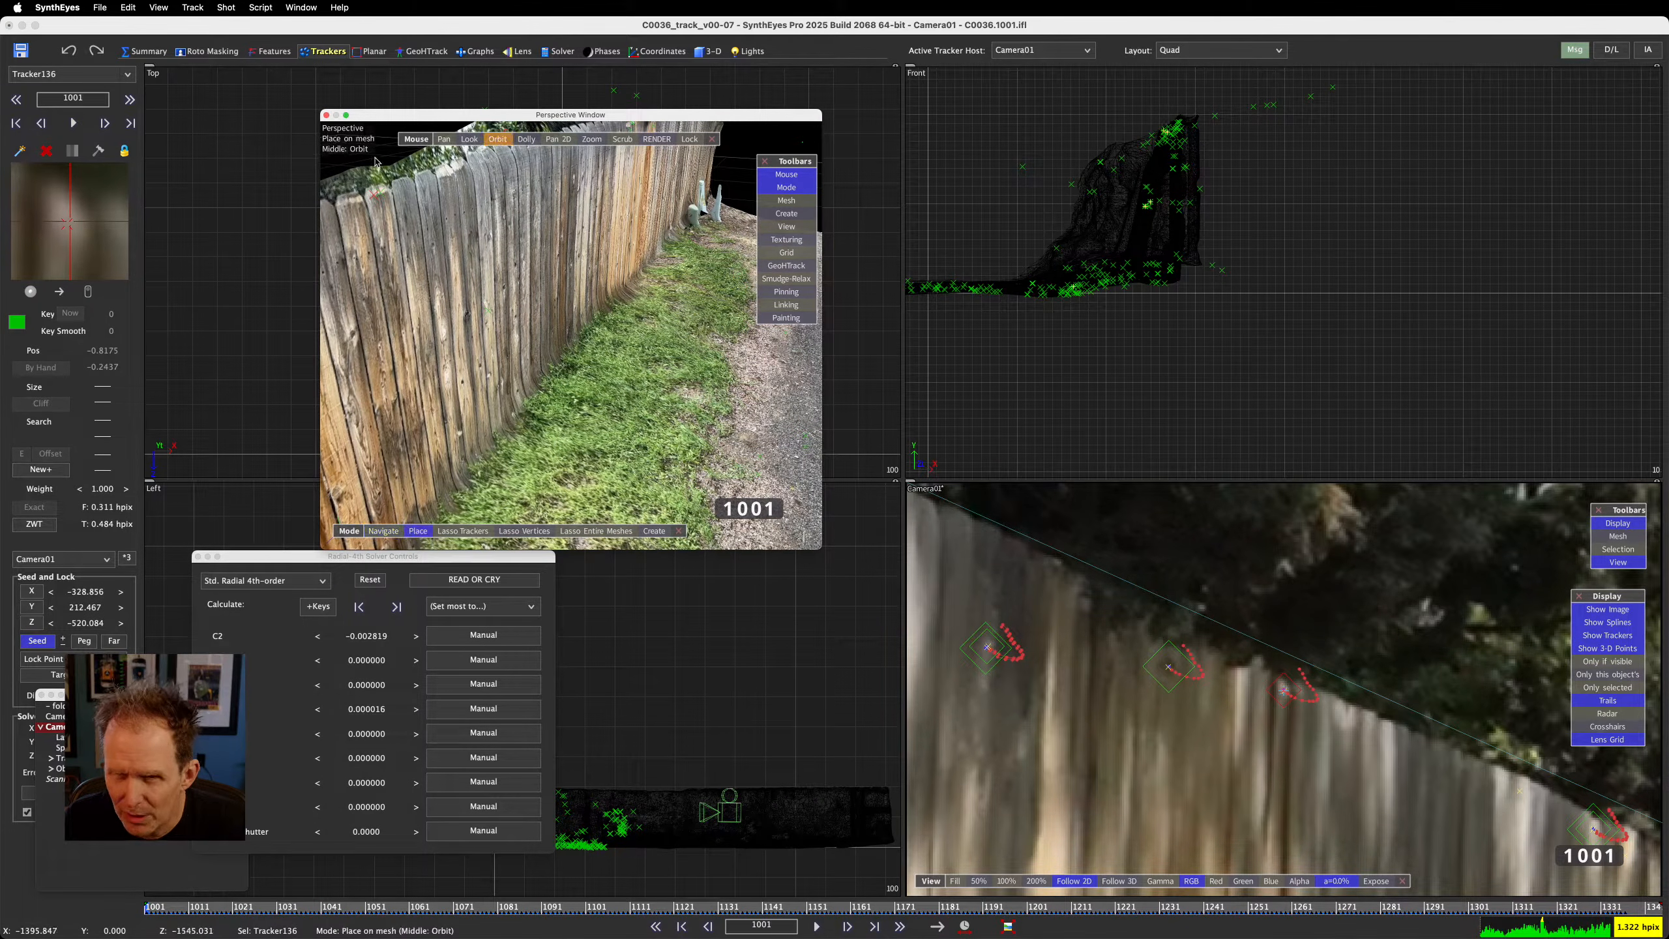
{"action": "left_click_drag", "start_coordinate": [369, 207], "coordinate": [405, 188]}
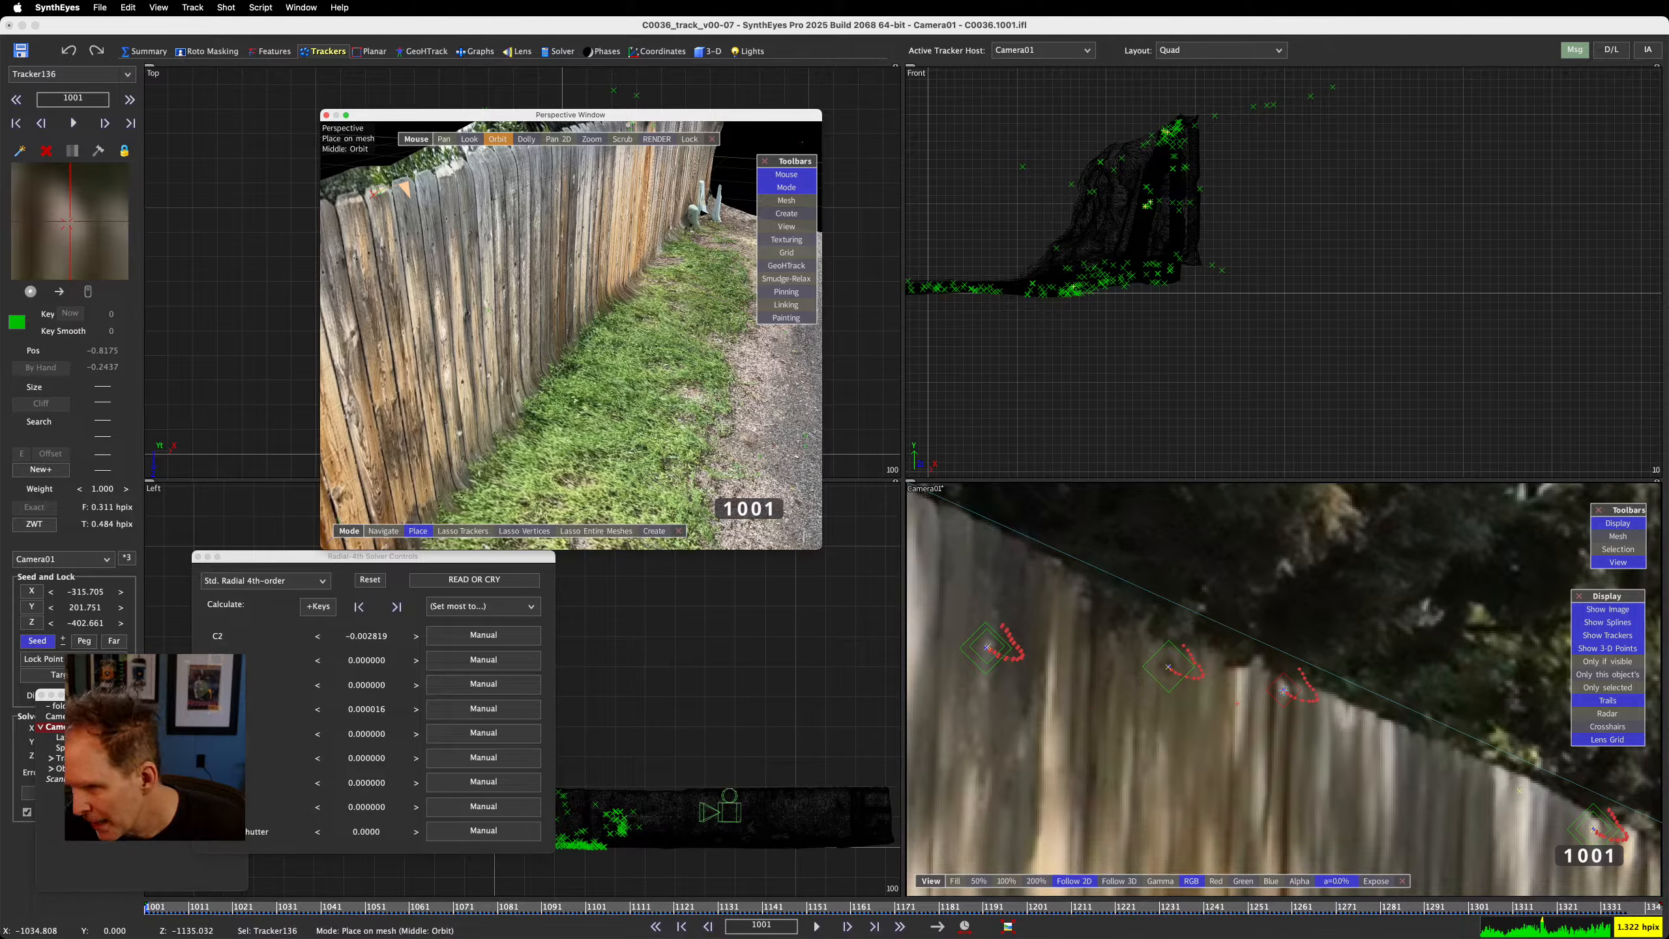
{"action": "middle_click_drag", "start_coordinate": [375, 229], "coordinate": [402, 253]}
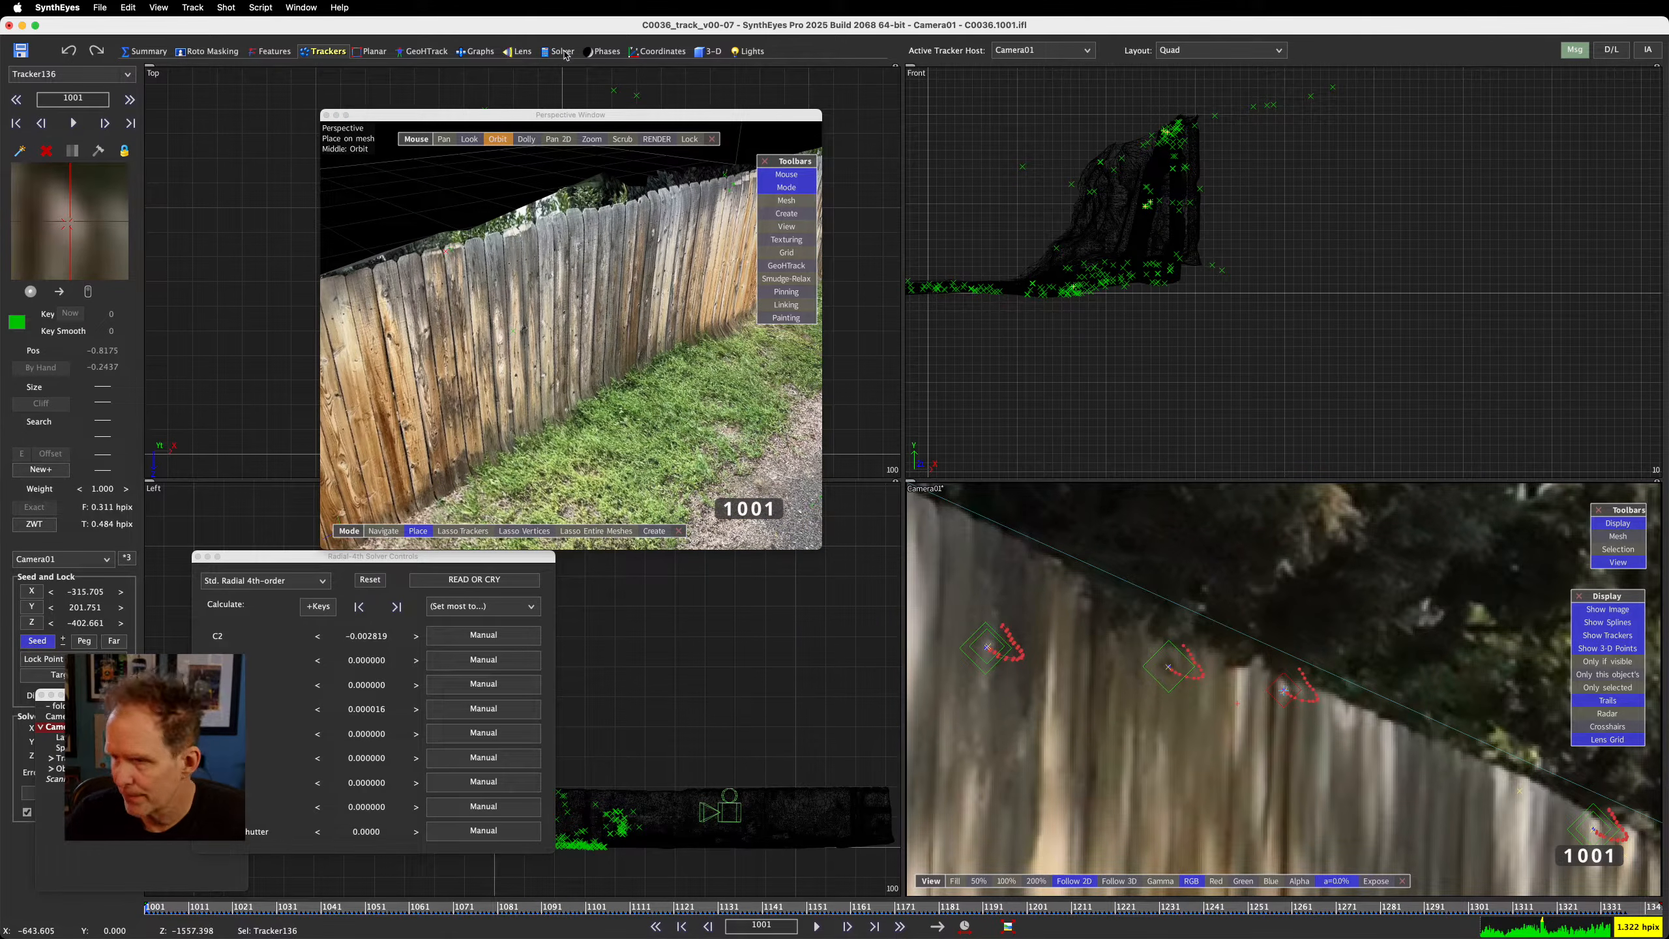
{"action": "scroll", "coordinate": [1229, 706], "scroll_direction": "down", "scroll_amount": 5}
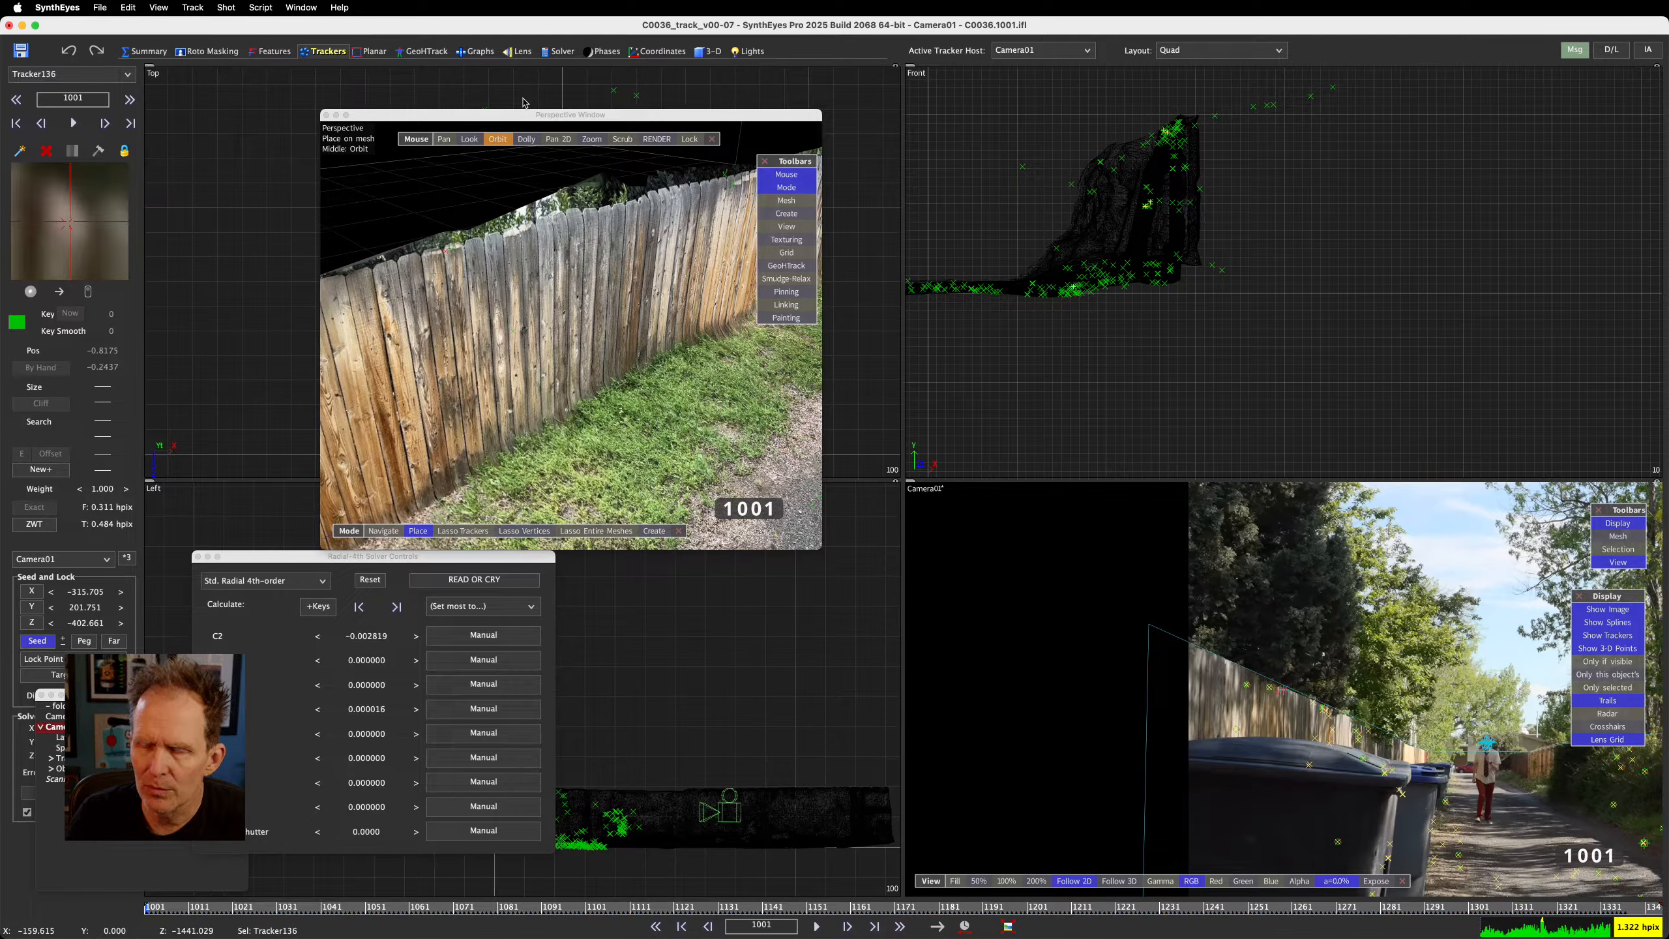
In the Solver room's radial 4th-order controls, set the C2 and C4 distortion coefficients to Calculate
{"action": "left_click", "coordinate": [557, 53]}
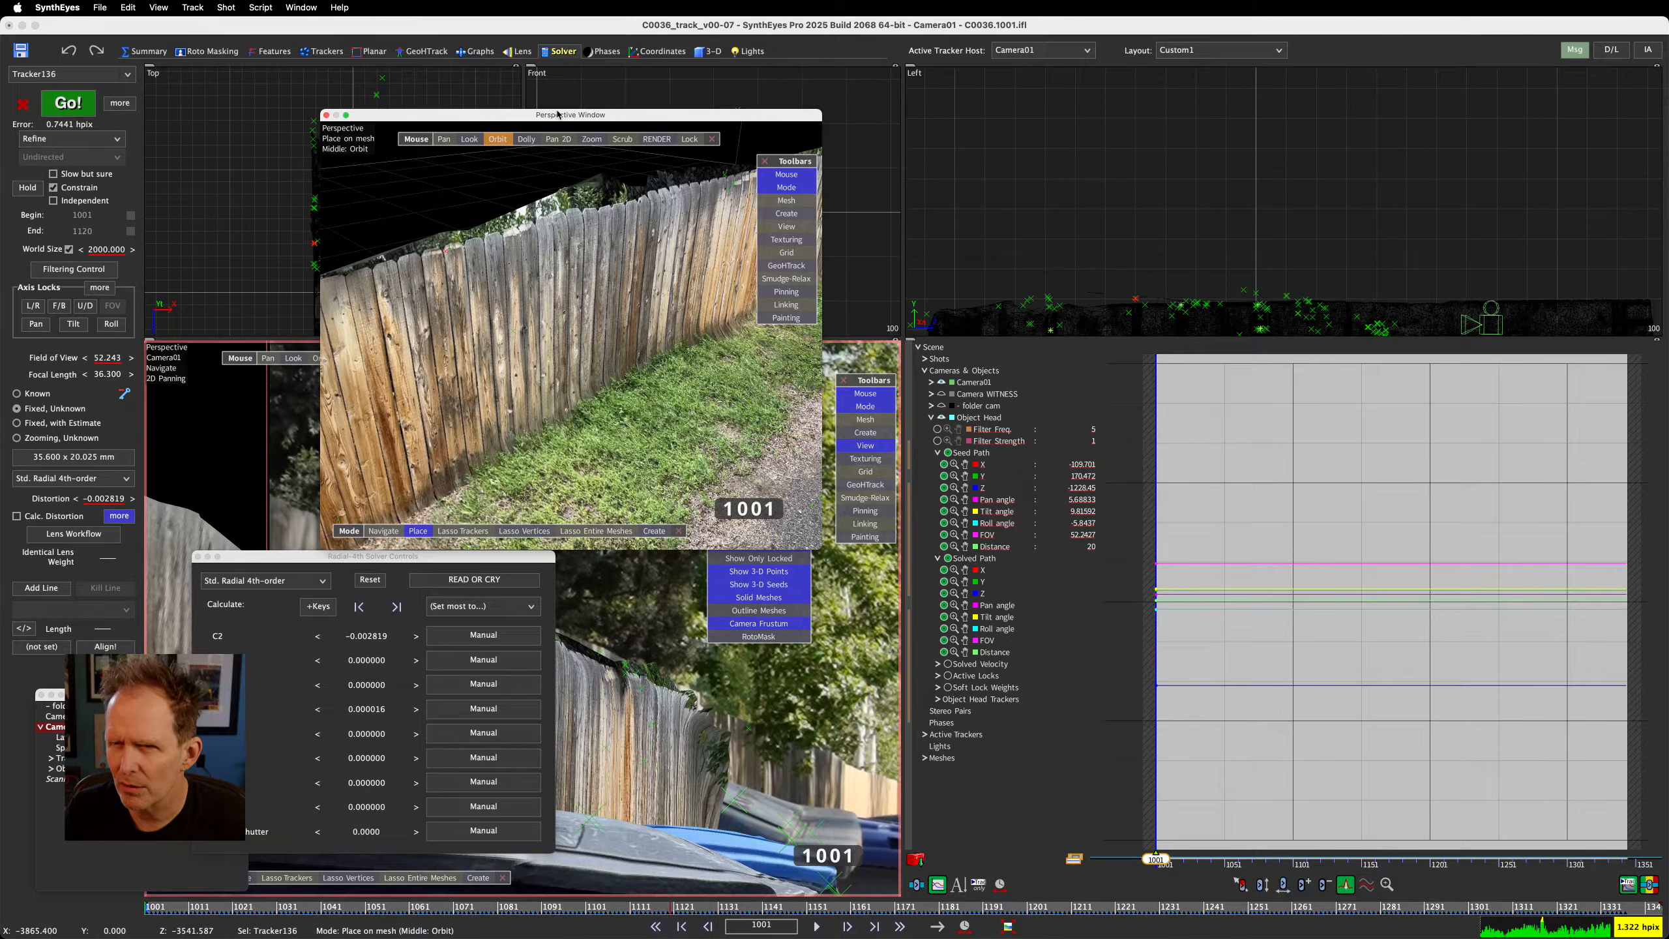
{"action": "left_click_drag", "start_coordinate": [557, 116], "coordinate": [1165, 105]}
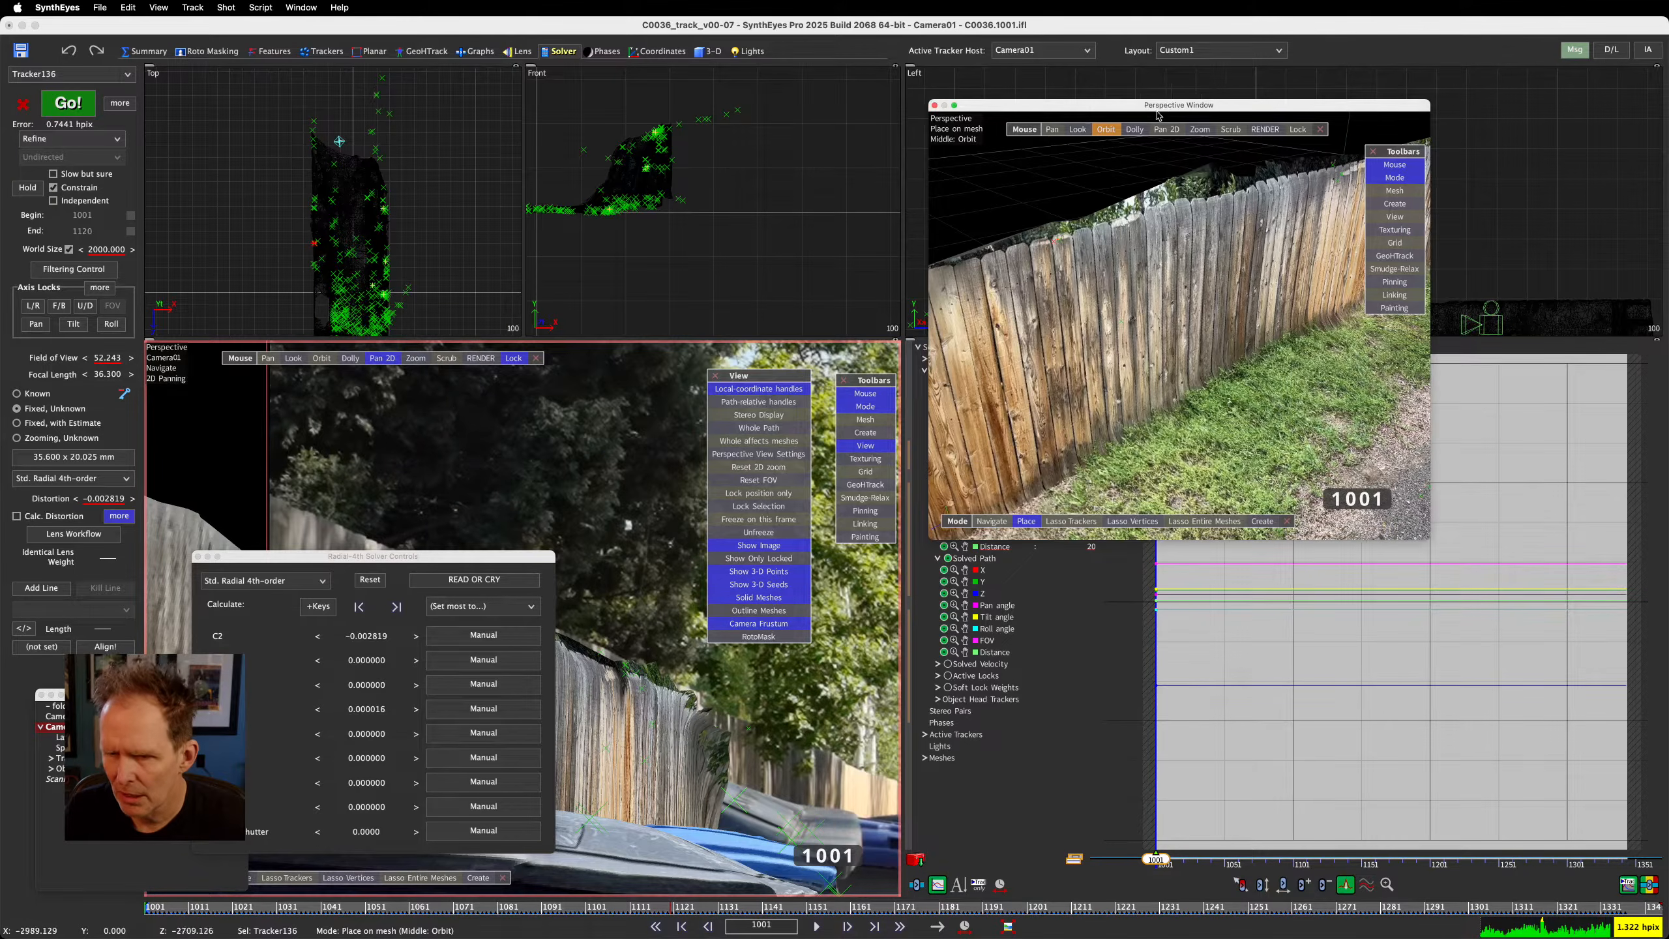
{"action": "left_click", "coordinate": [431, 557]}
{"action": "left_click_drag", "start_coordinate": [429, 556], "coordinate": [0, 290]}
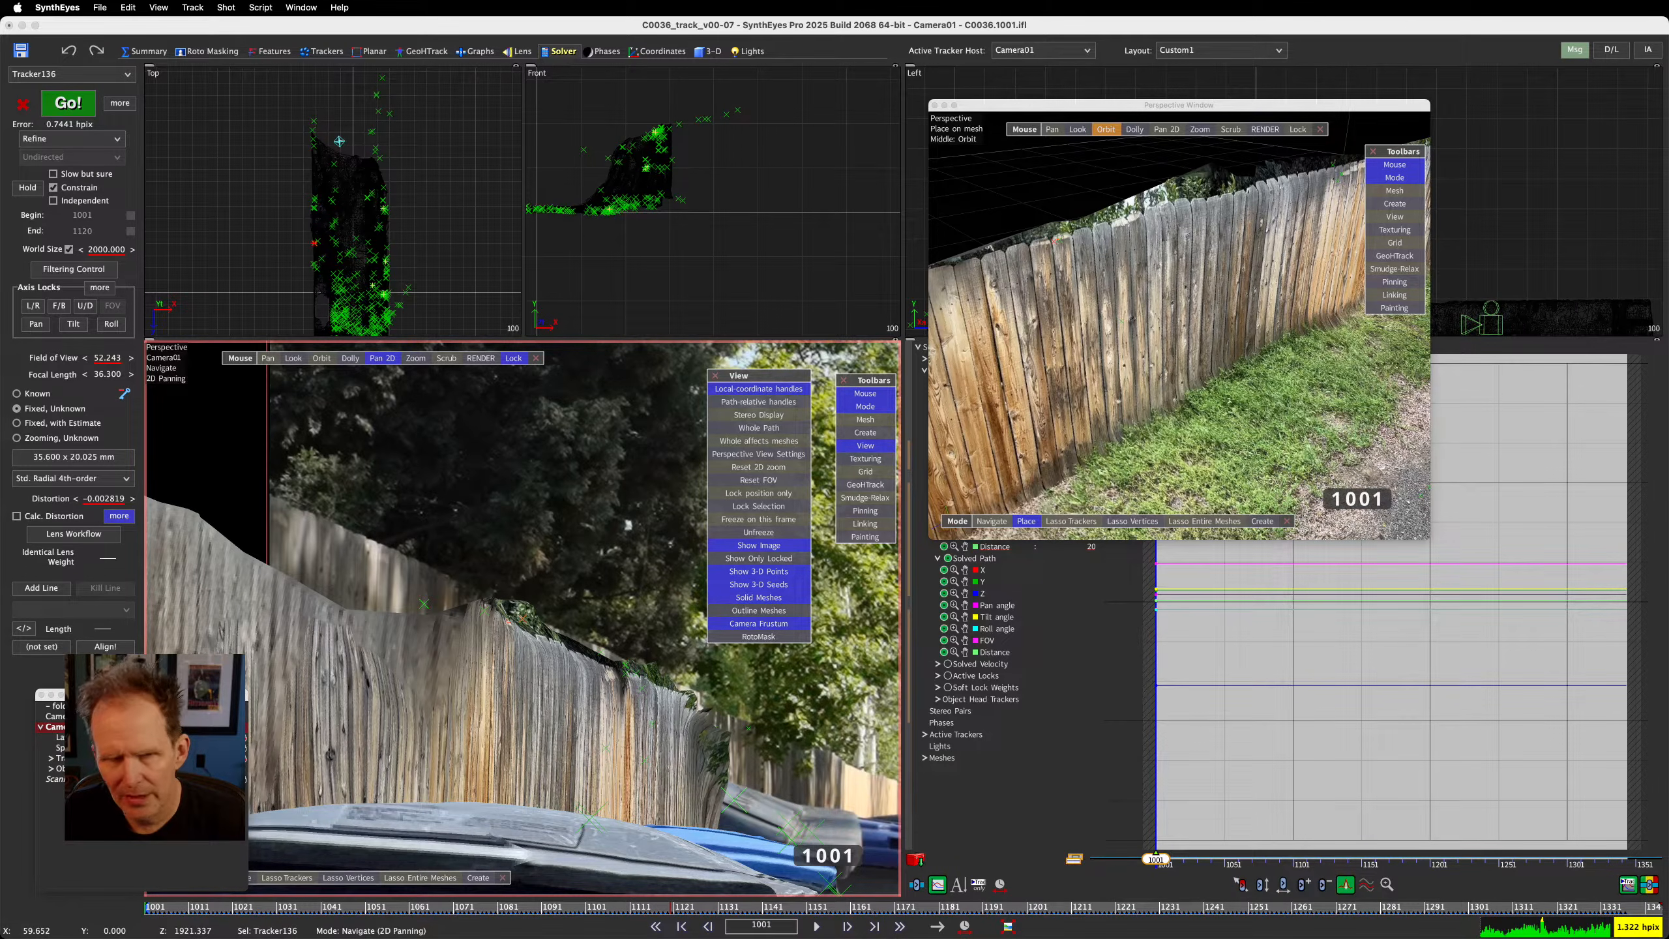
{"action": "left_click_drag", "start_coordinate": [0, 289], "coordinate": [565, 289]}
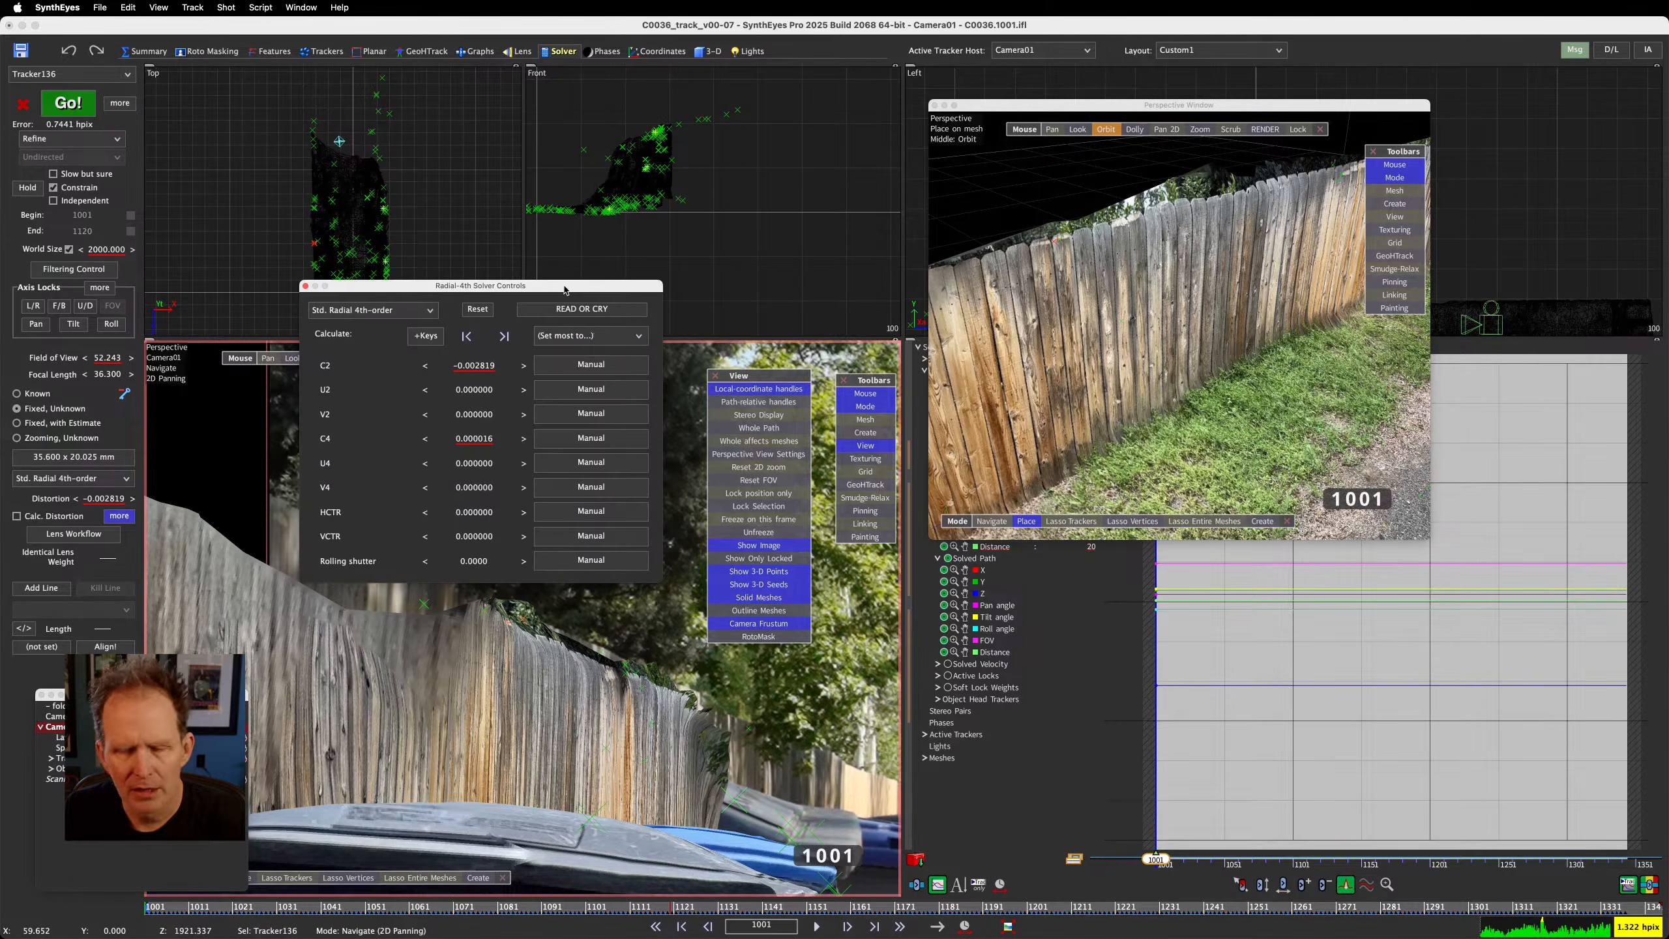
{"action": "left_click", "coordinate": [591, 367]}
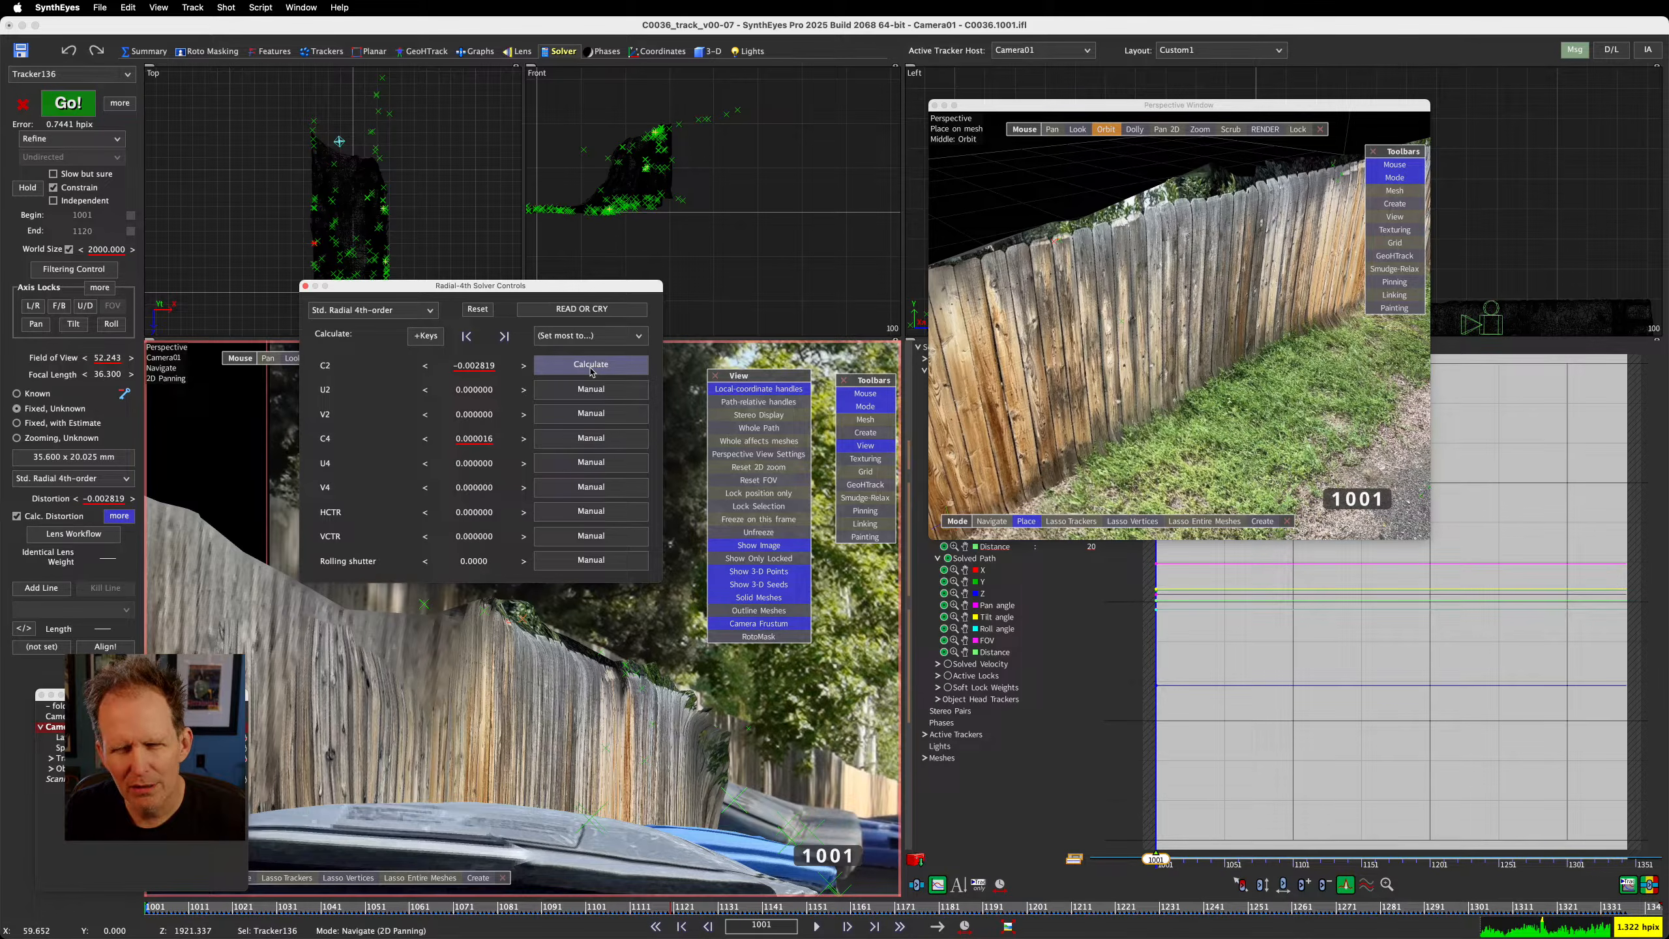
{"action": "left_click", "coordinate": [599, 440]}
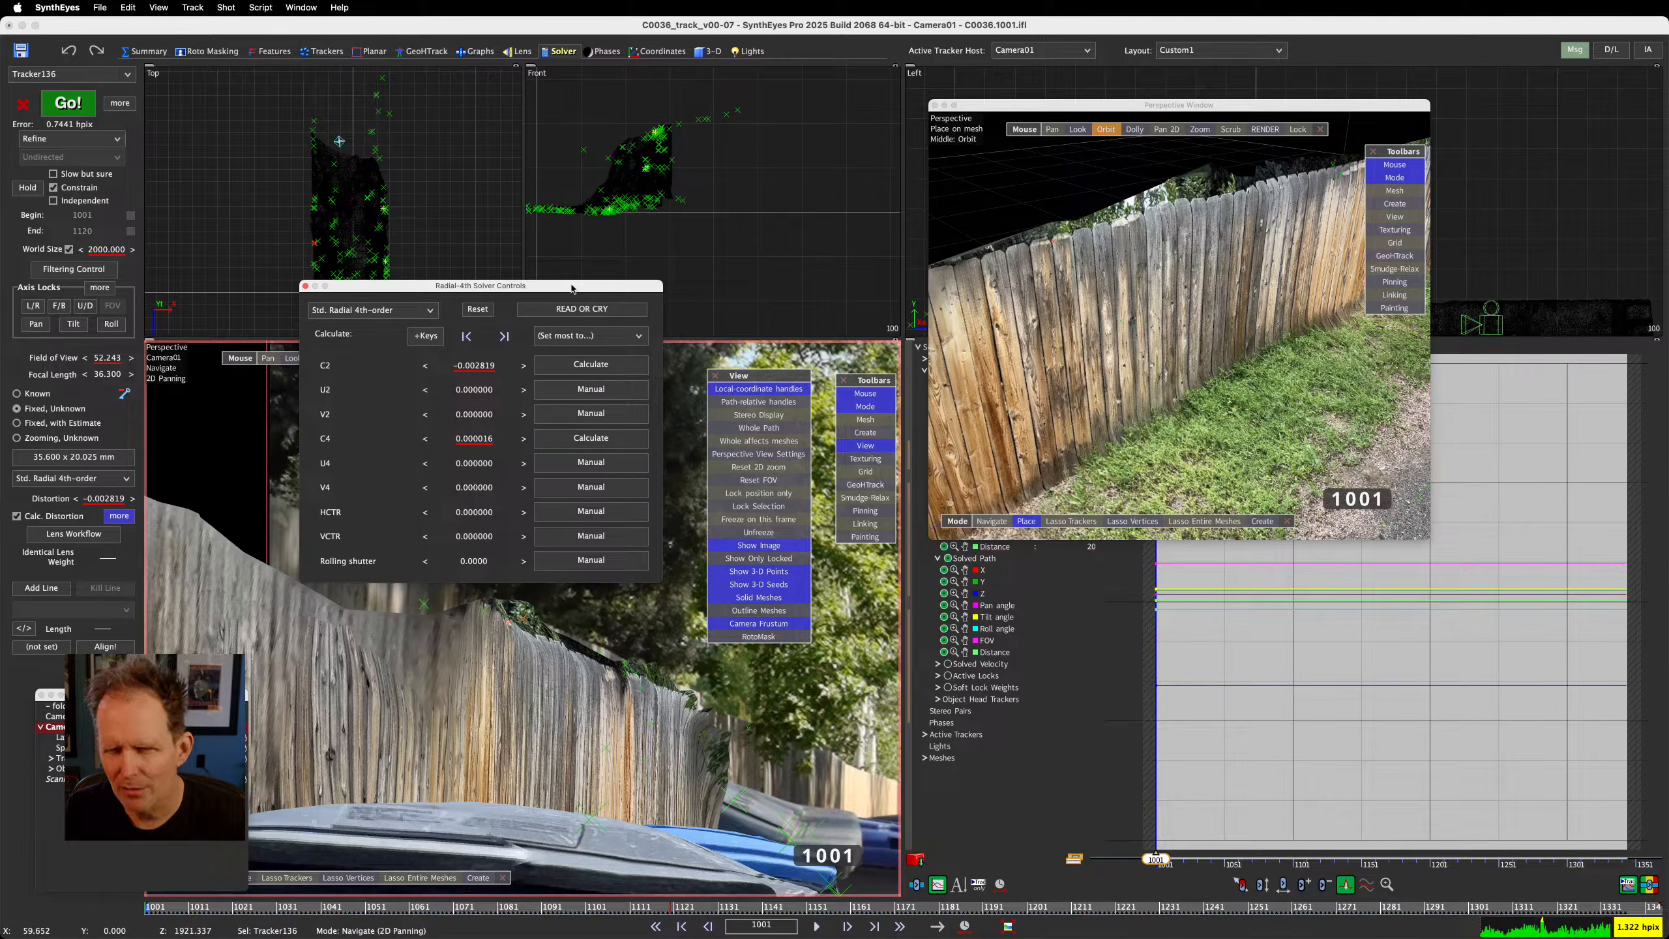
{"action": "left_click_drag", "start_coordinate": [573, 286], "coordinate": [0, 217]}
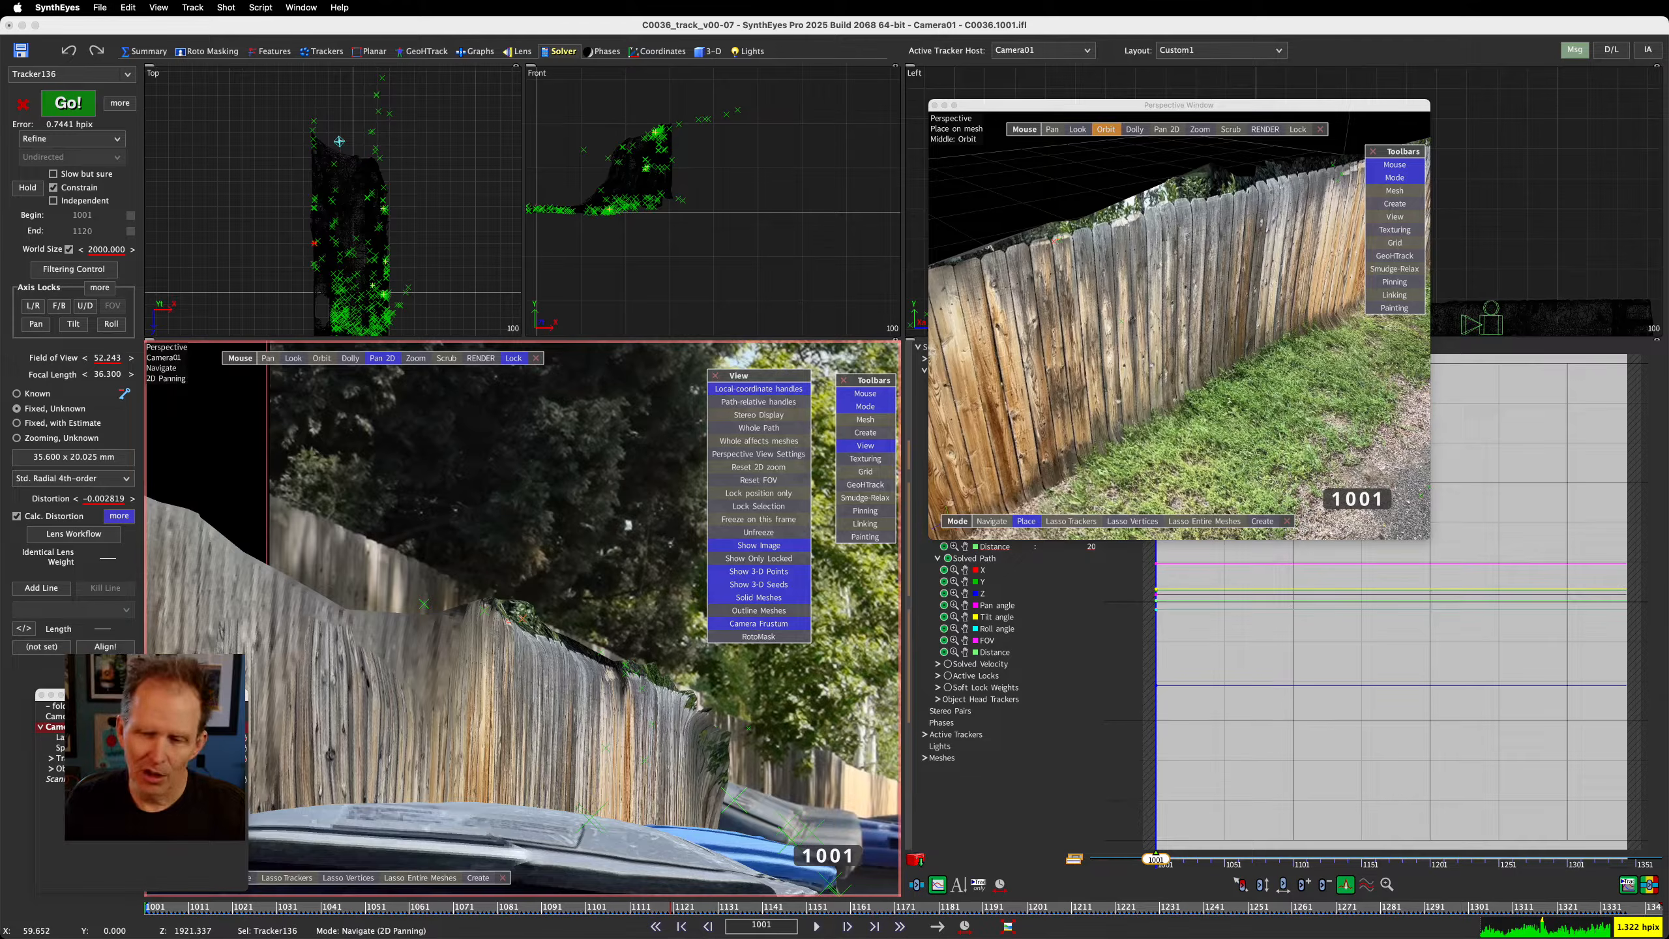
Run the Refine solve for Camera01 with distortion calculation and accept the solution
{"action": "left_click", "coordinate": [68, 109]}
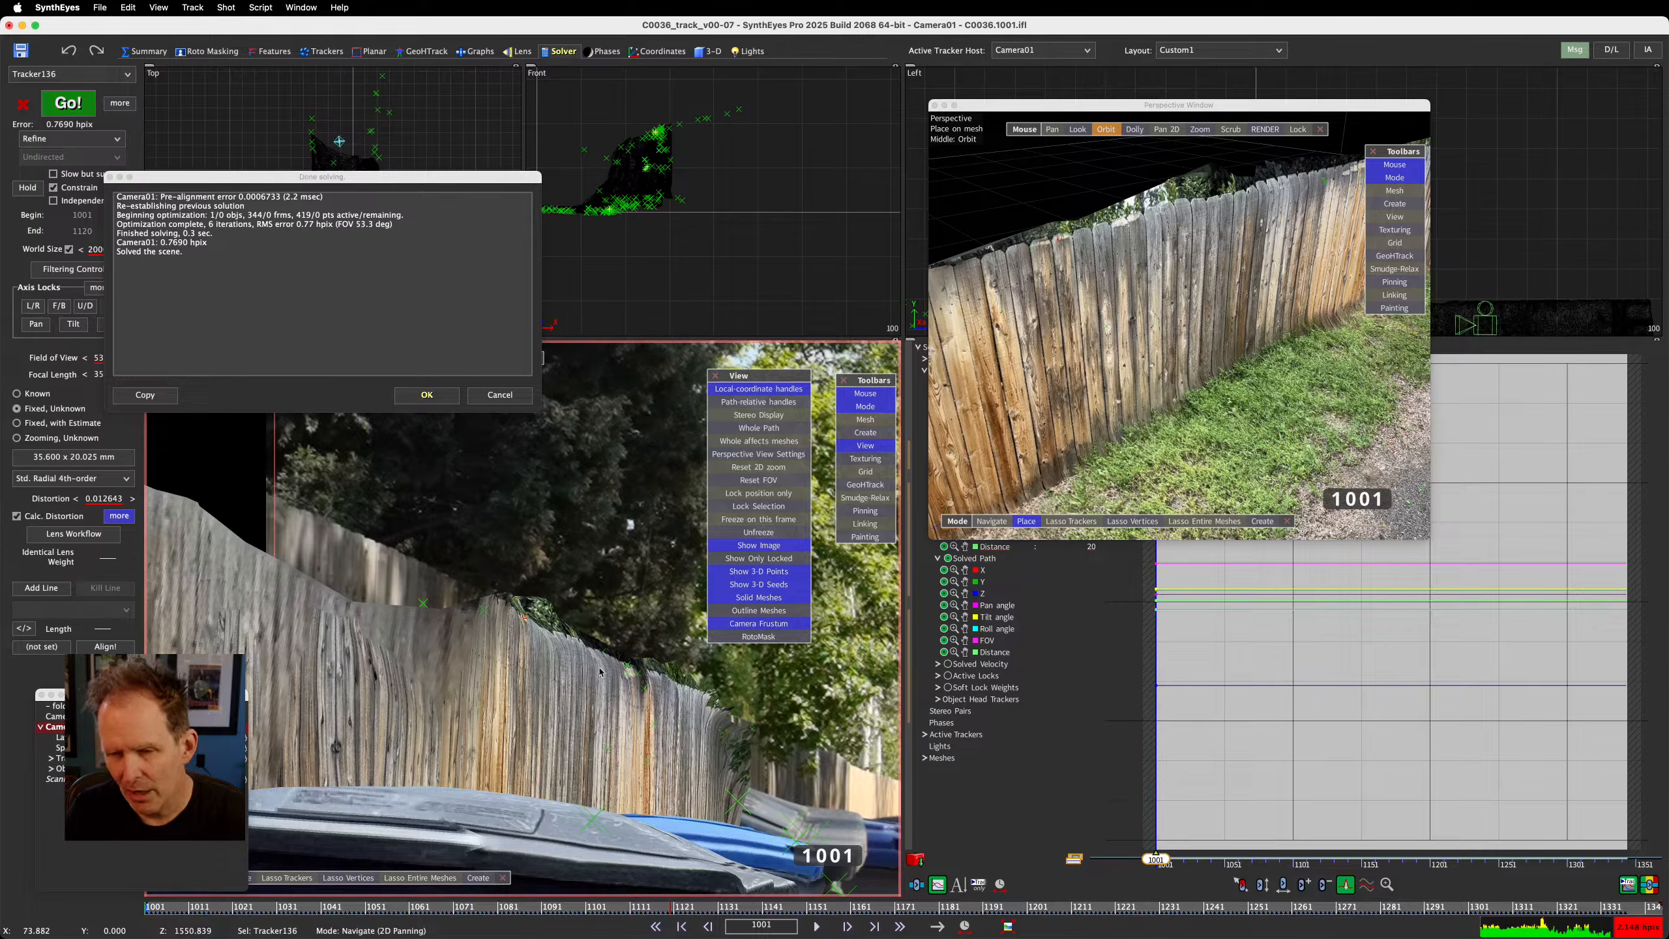
{"action": "left_click", "coordinate": [515, 397]}
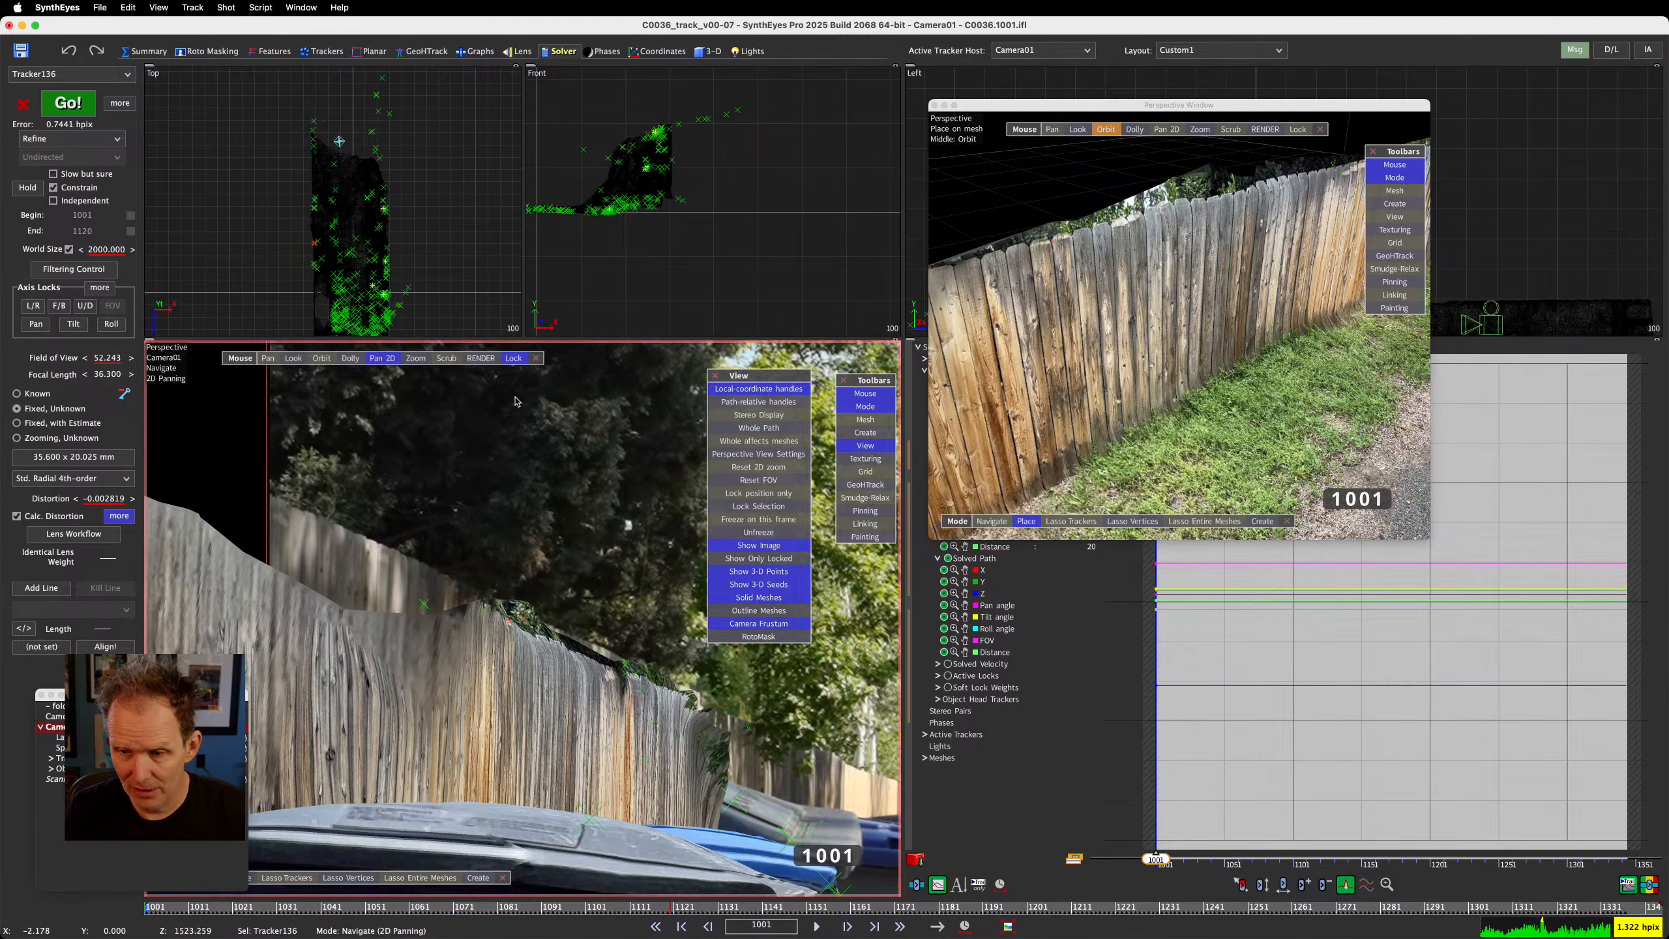
{"action": "left_click", "coordinate": [78, 105]}
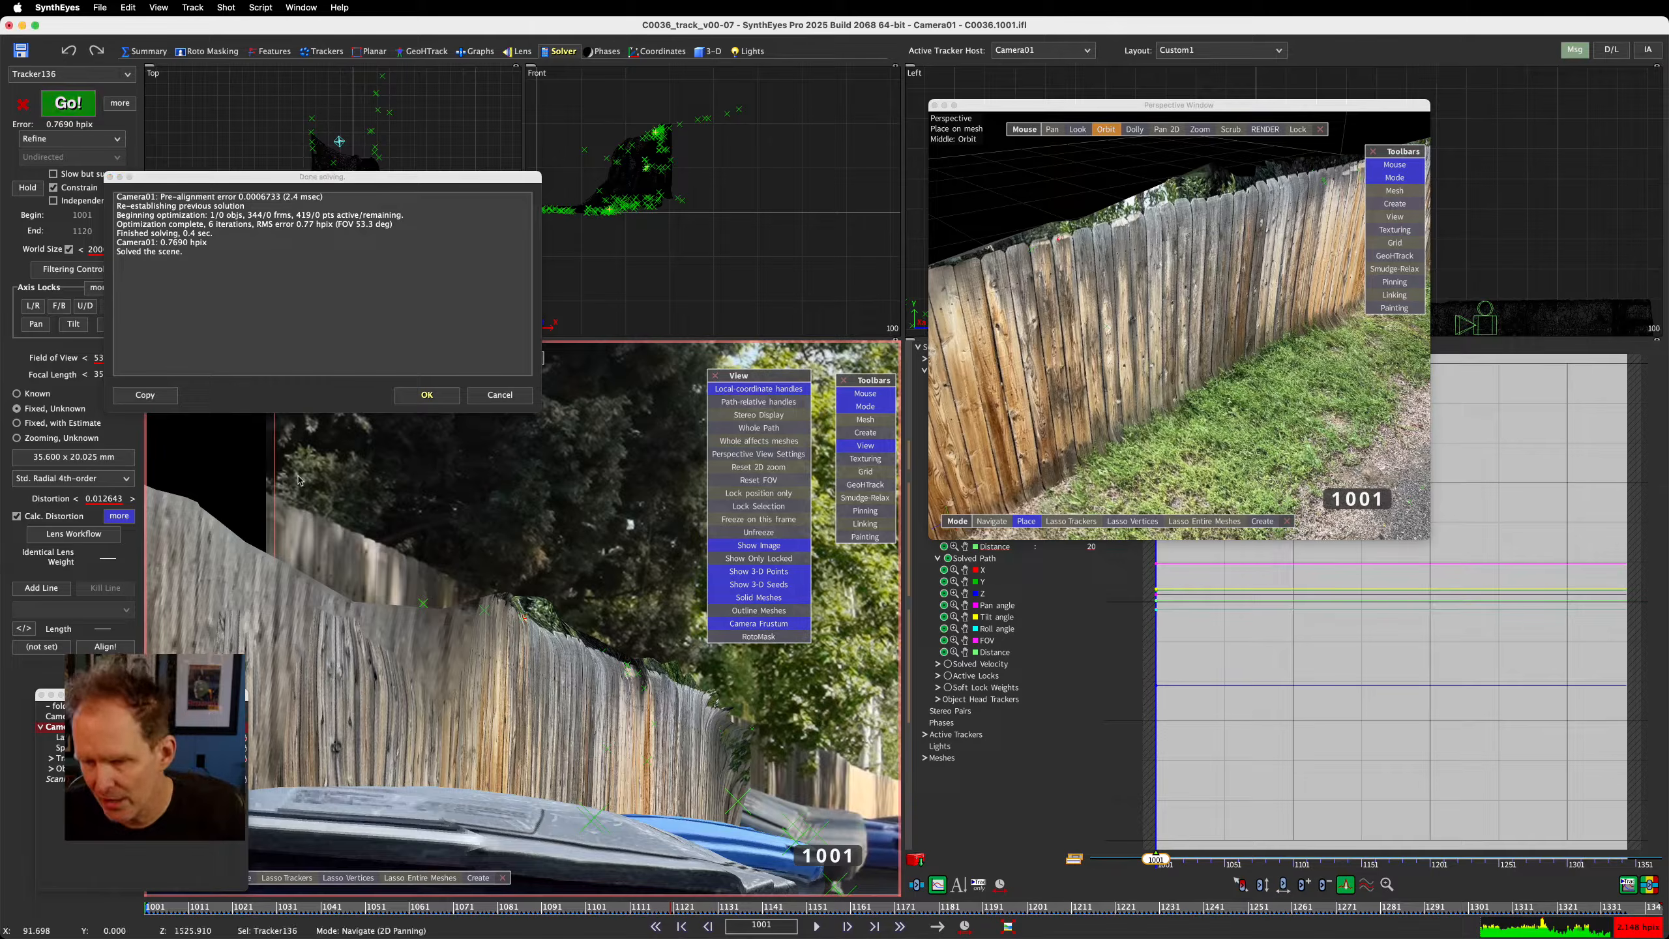
{"action": "left_click", "coordinate": [427, 395]}
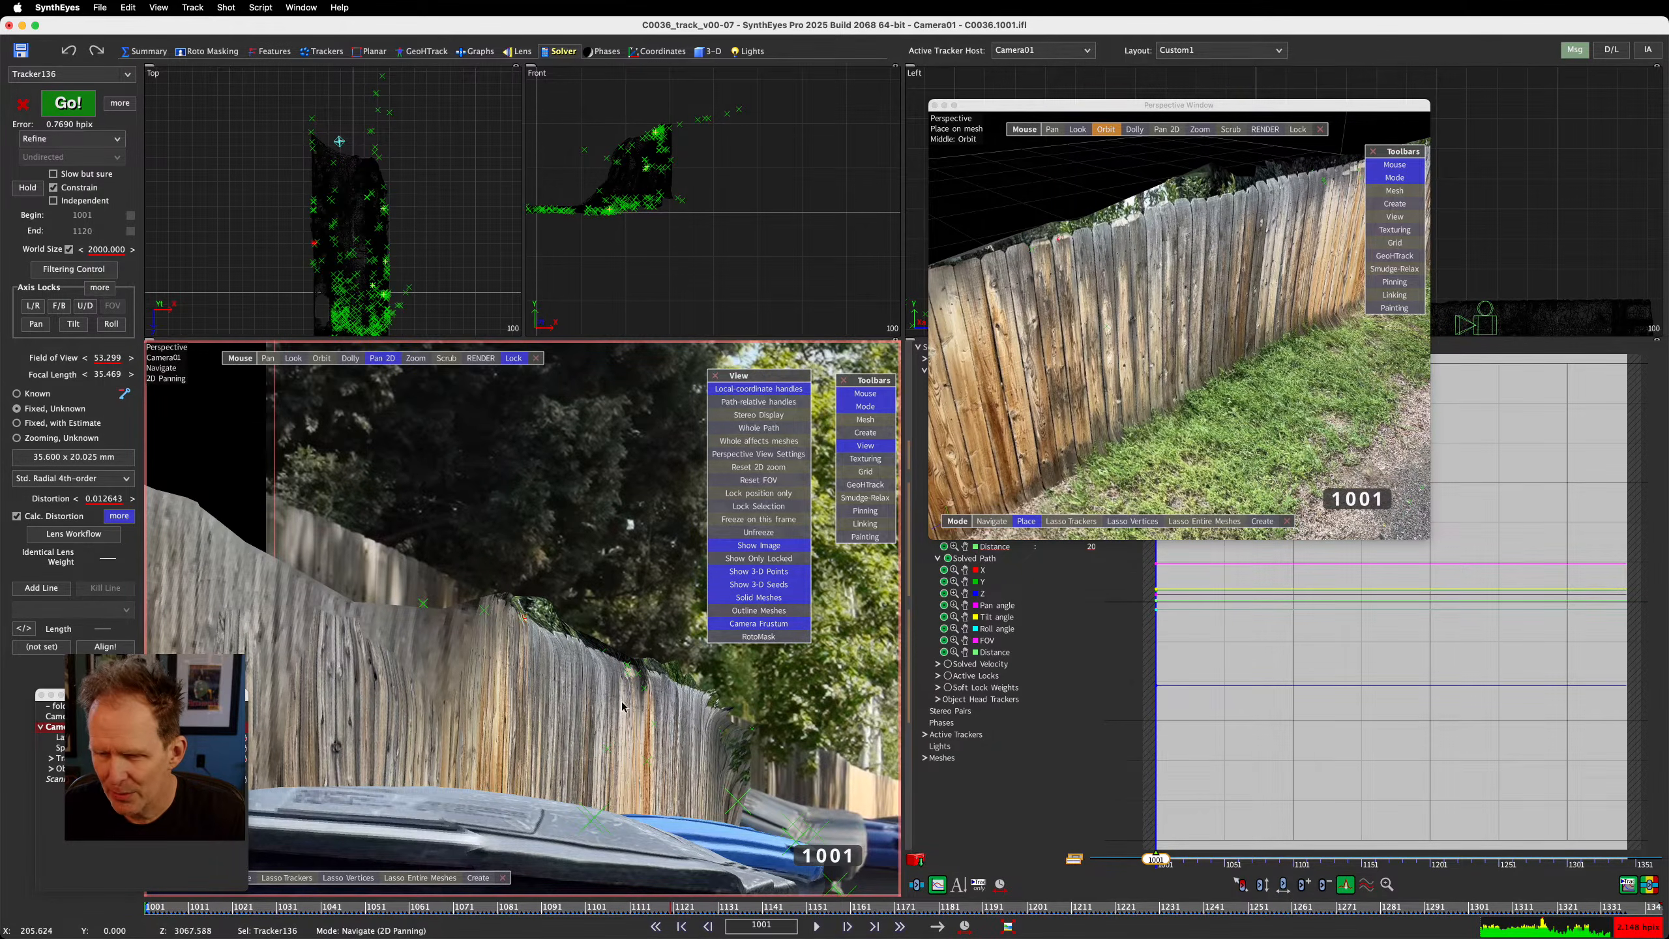
Examine the refined camera match along the fence and alley in the perspective view, up to frame 1036
{"action": "scroll", "coordinate": [611, 710], "scroll_direction": "down", "scroll_amount": 5}
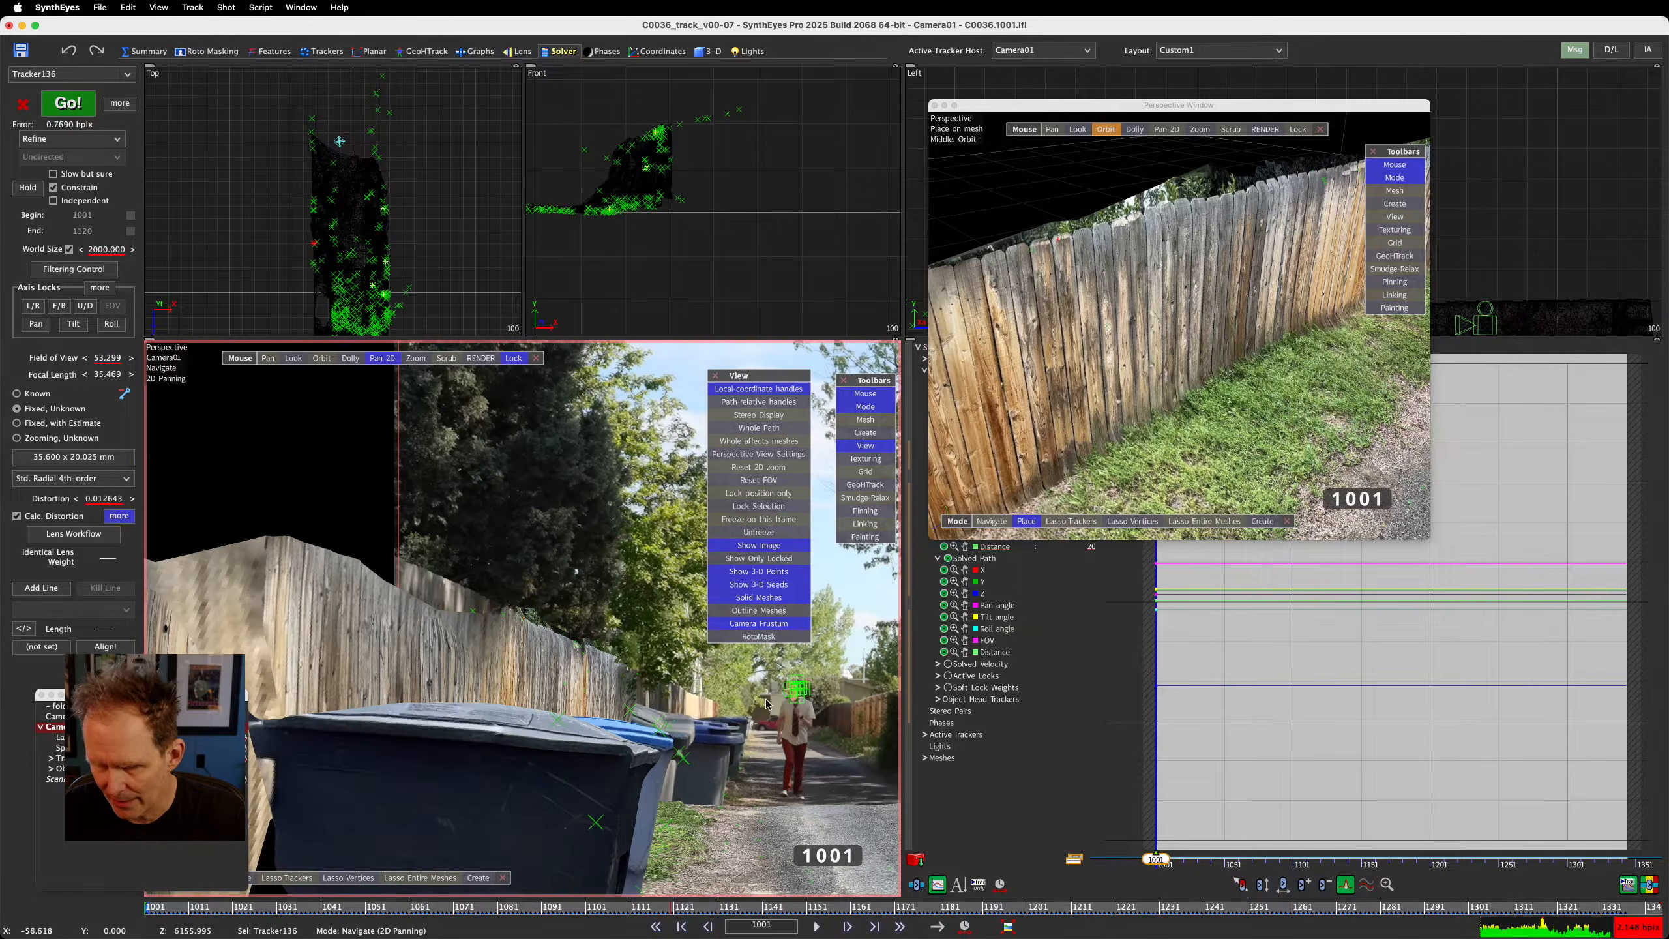
{"action": "mouse_move", "coordinate": [788, 684]}
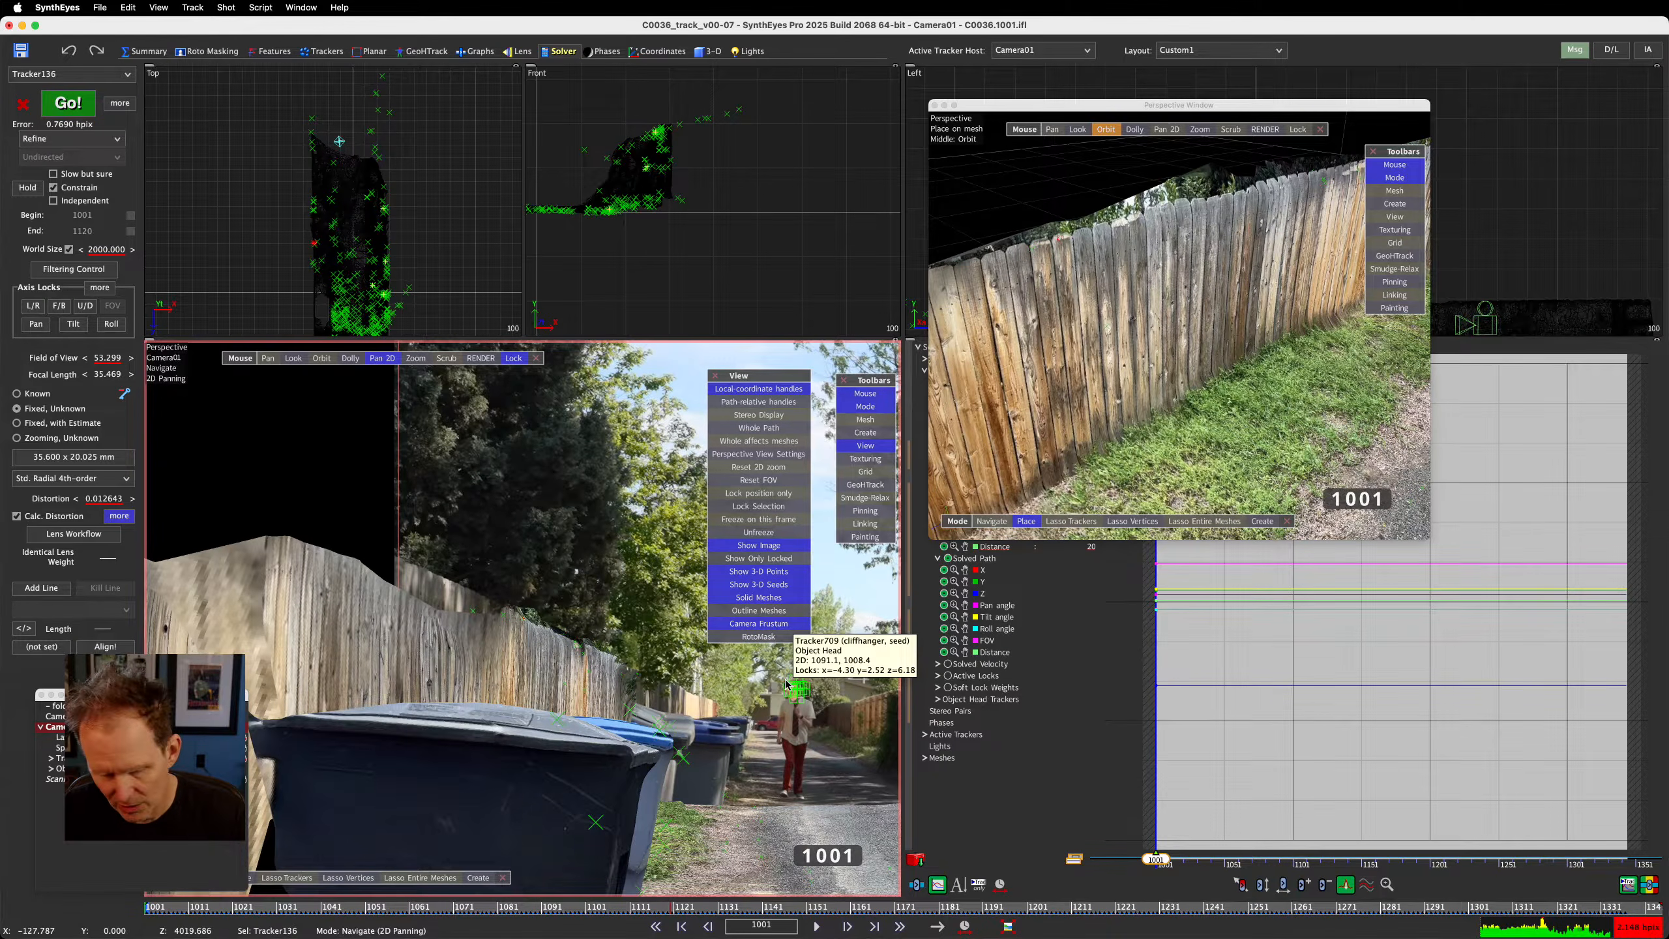
{"action": "middle_click_drag", "start_coordinate": [787, 686], "coordinate": [469, 647]}
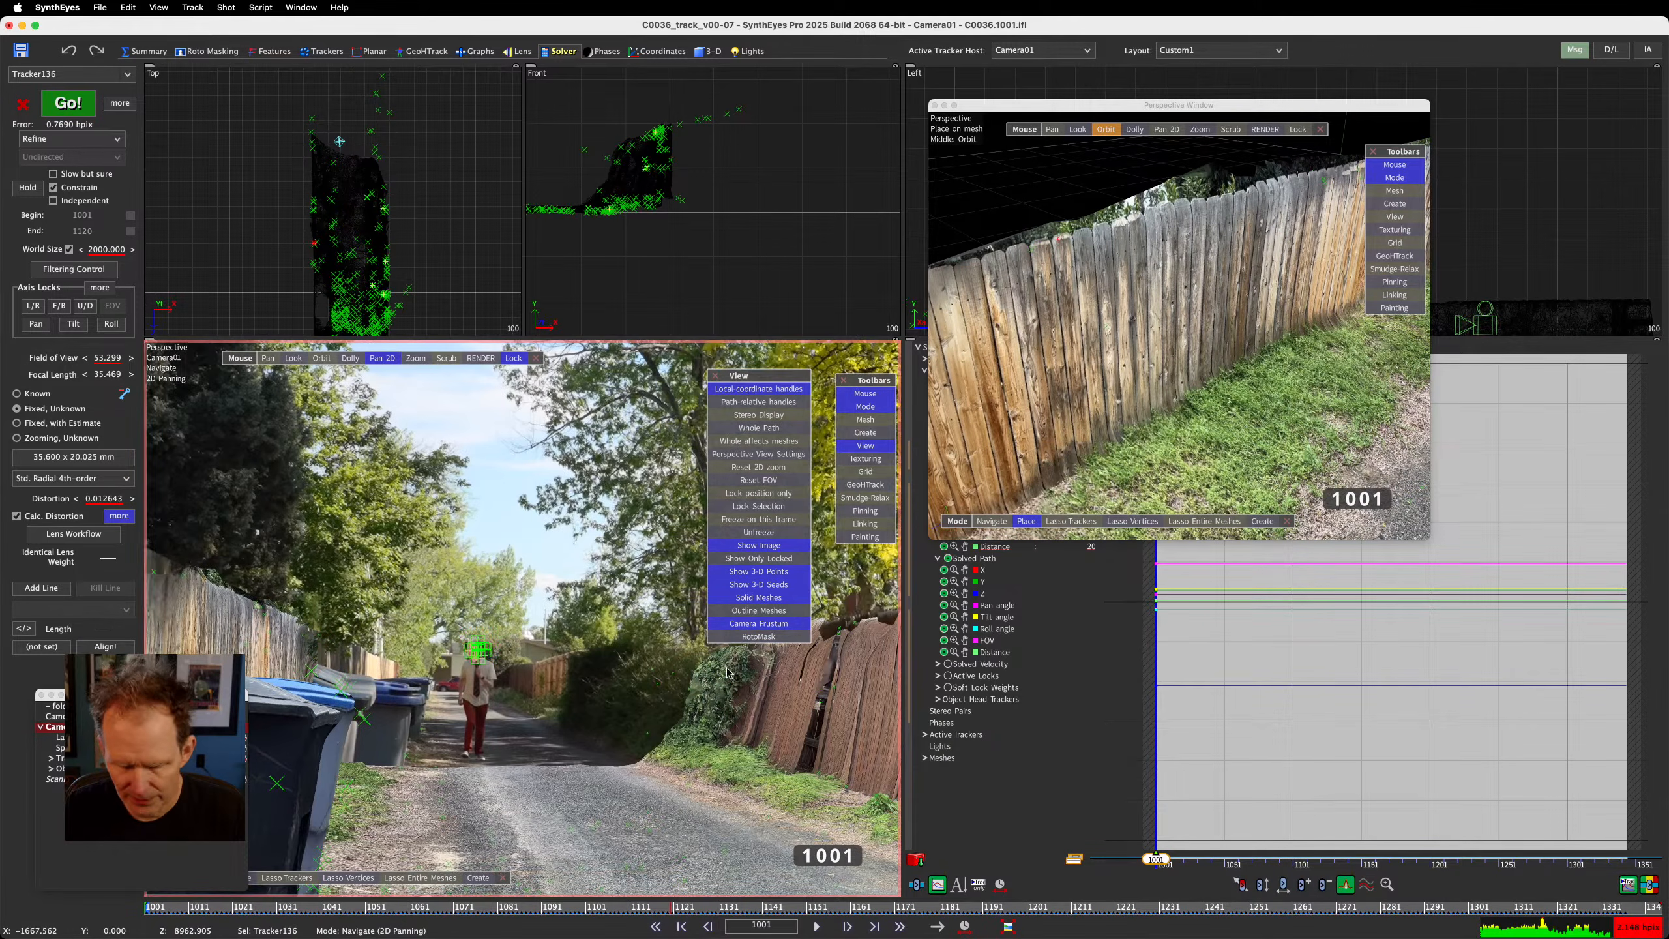
{"action": "left_click", "coordinate": [388, 359]}
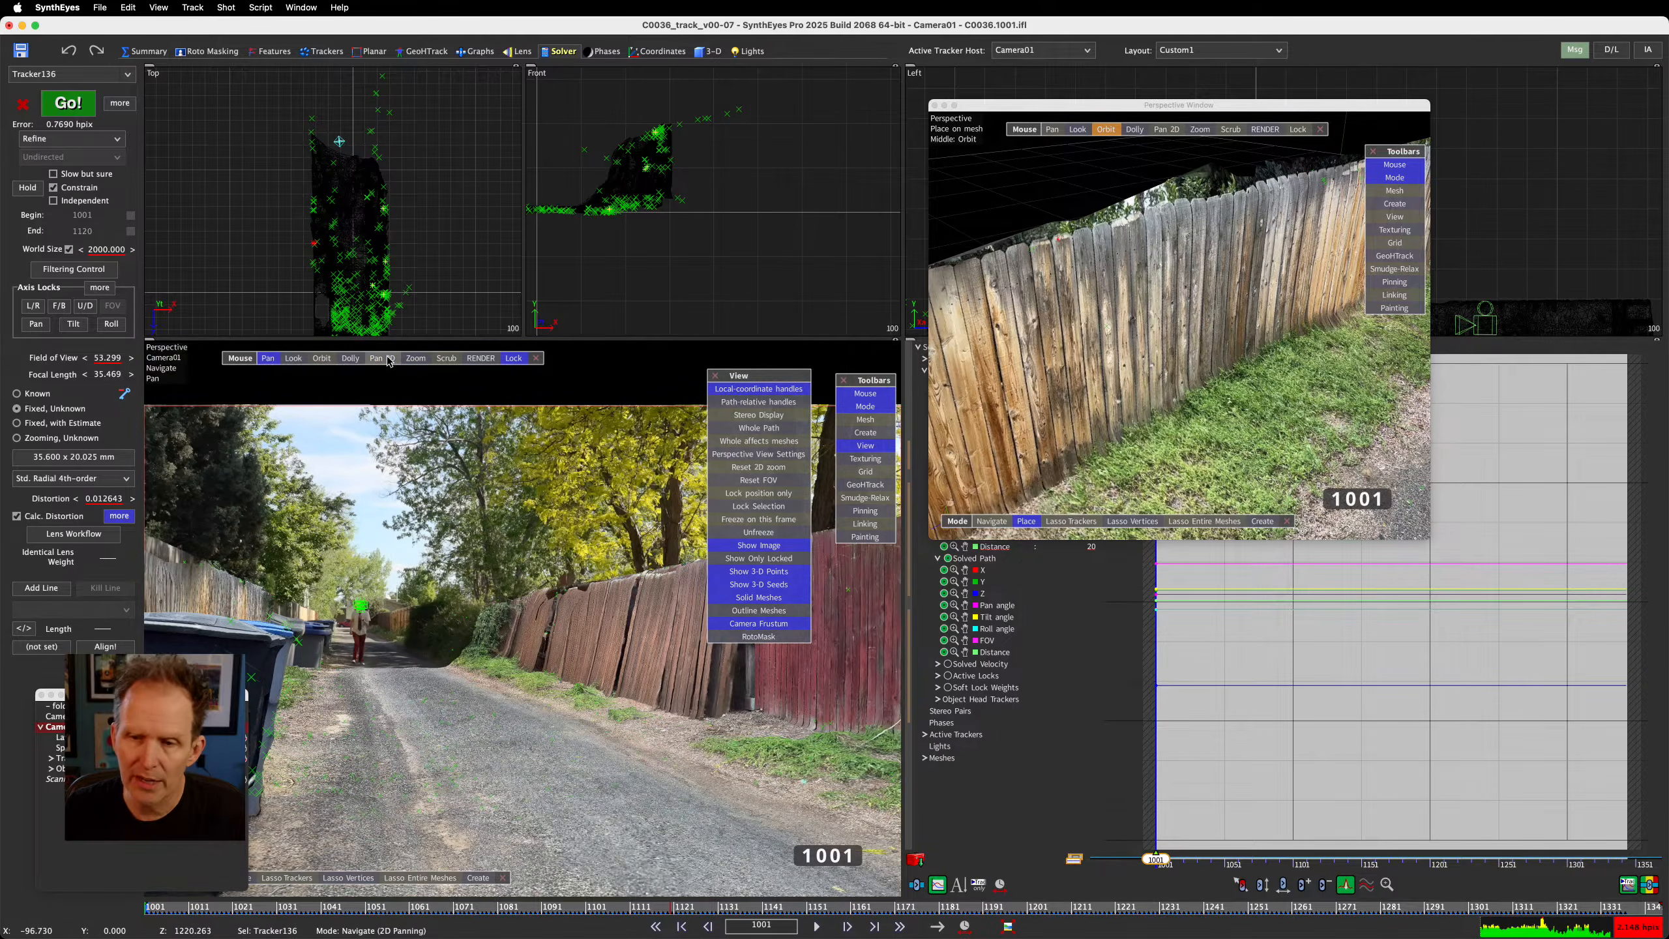
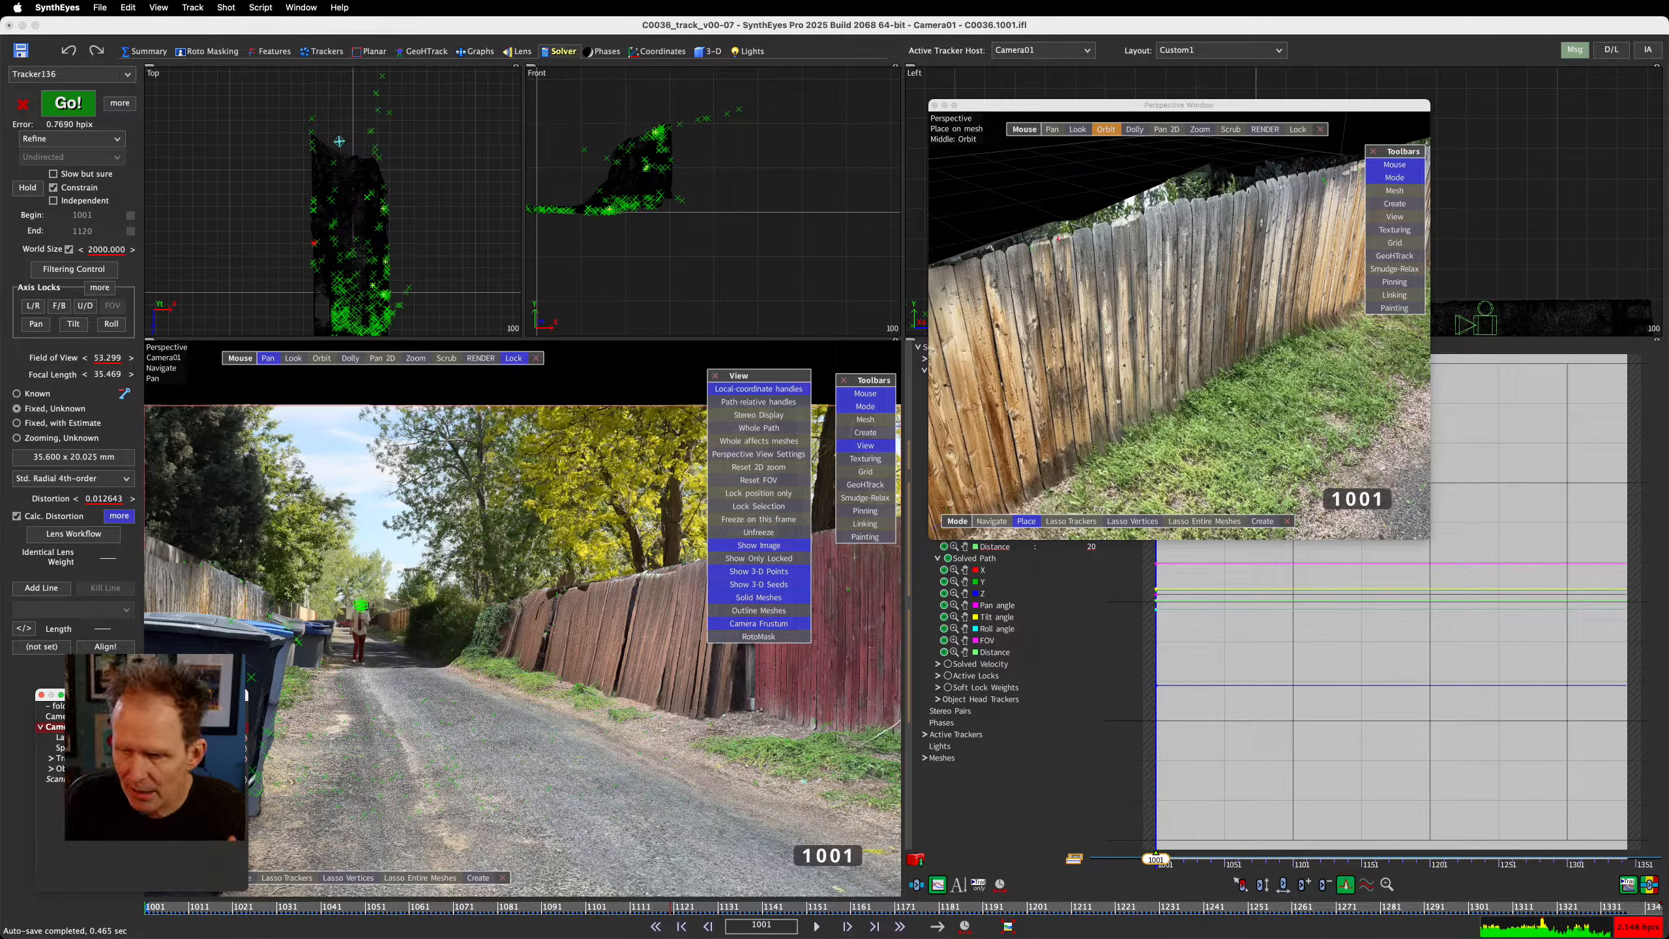
{"action": "left_click", "coordinate": [710, 802]}
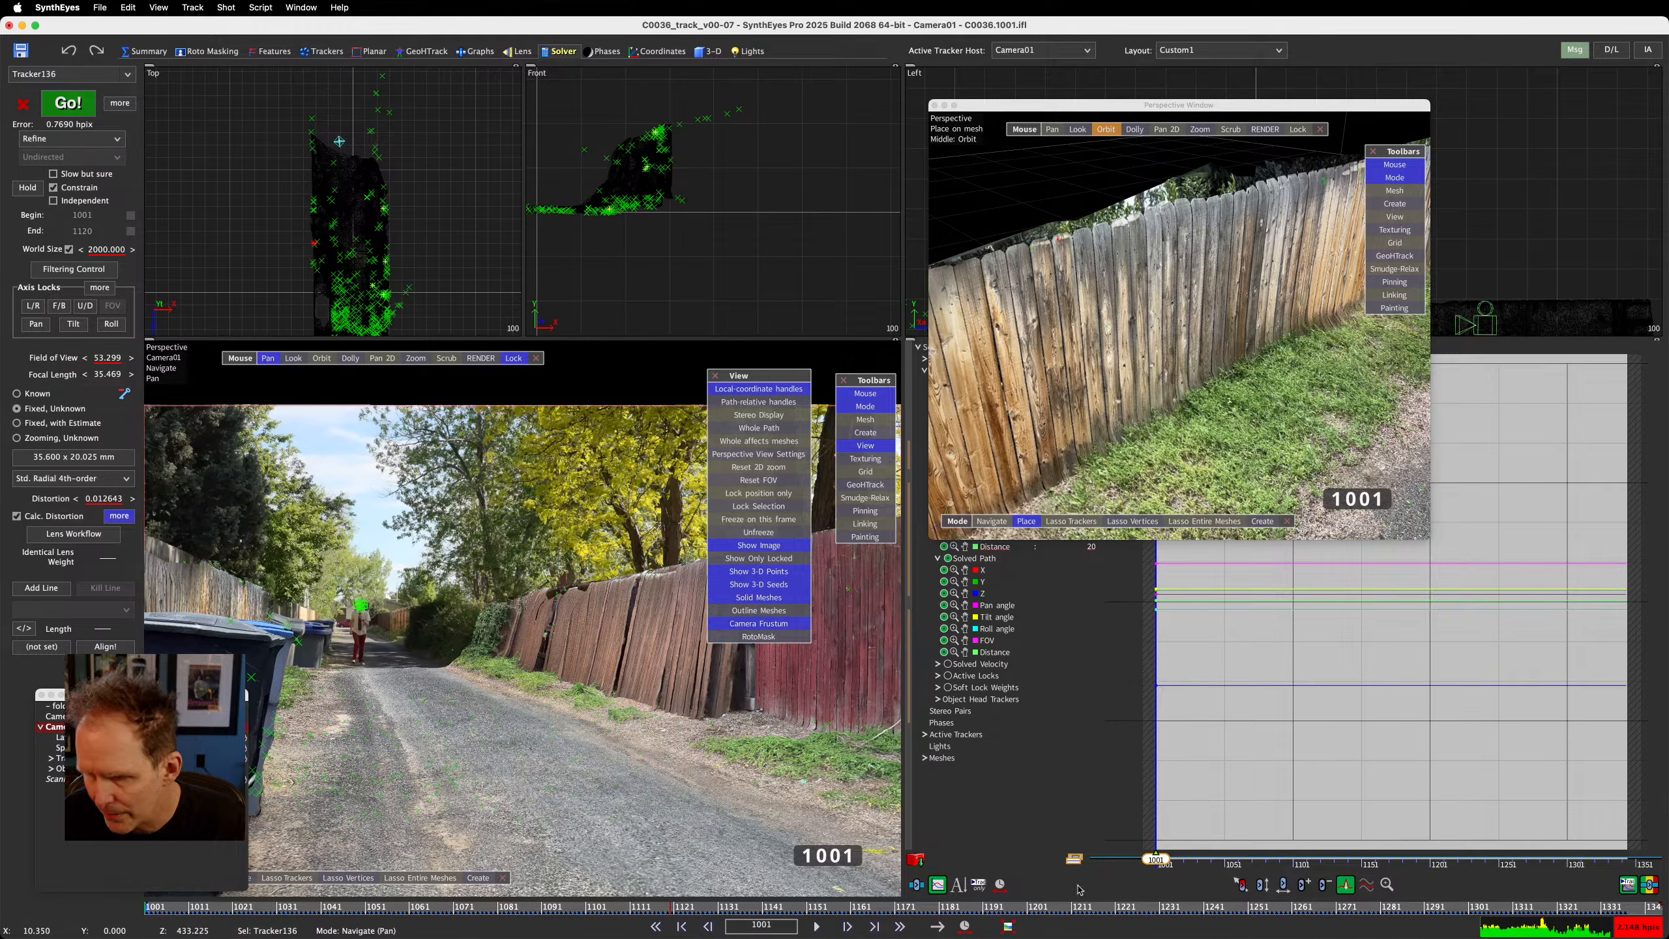
{"action": "left_click_drag", "start_coordinate": [1030, 912], "coordinate": [300, 907]}
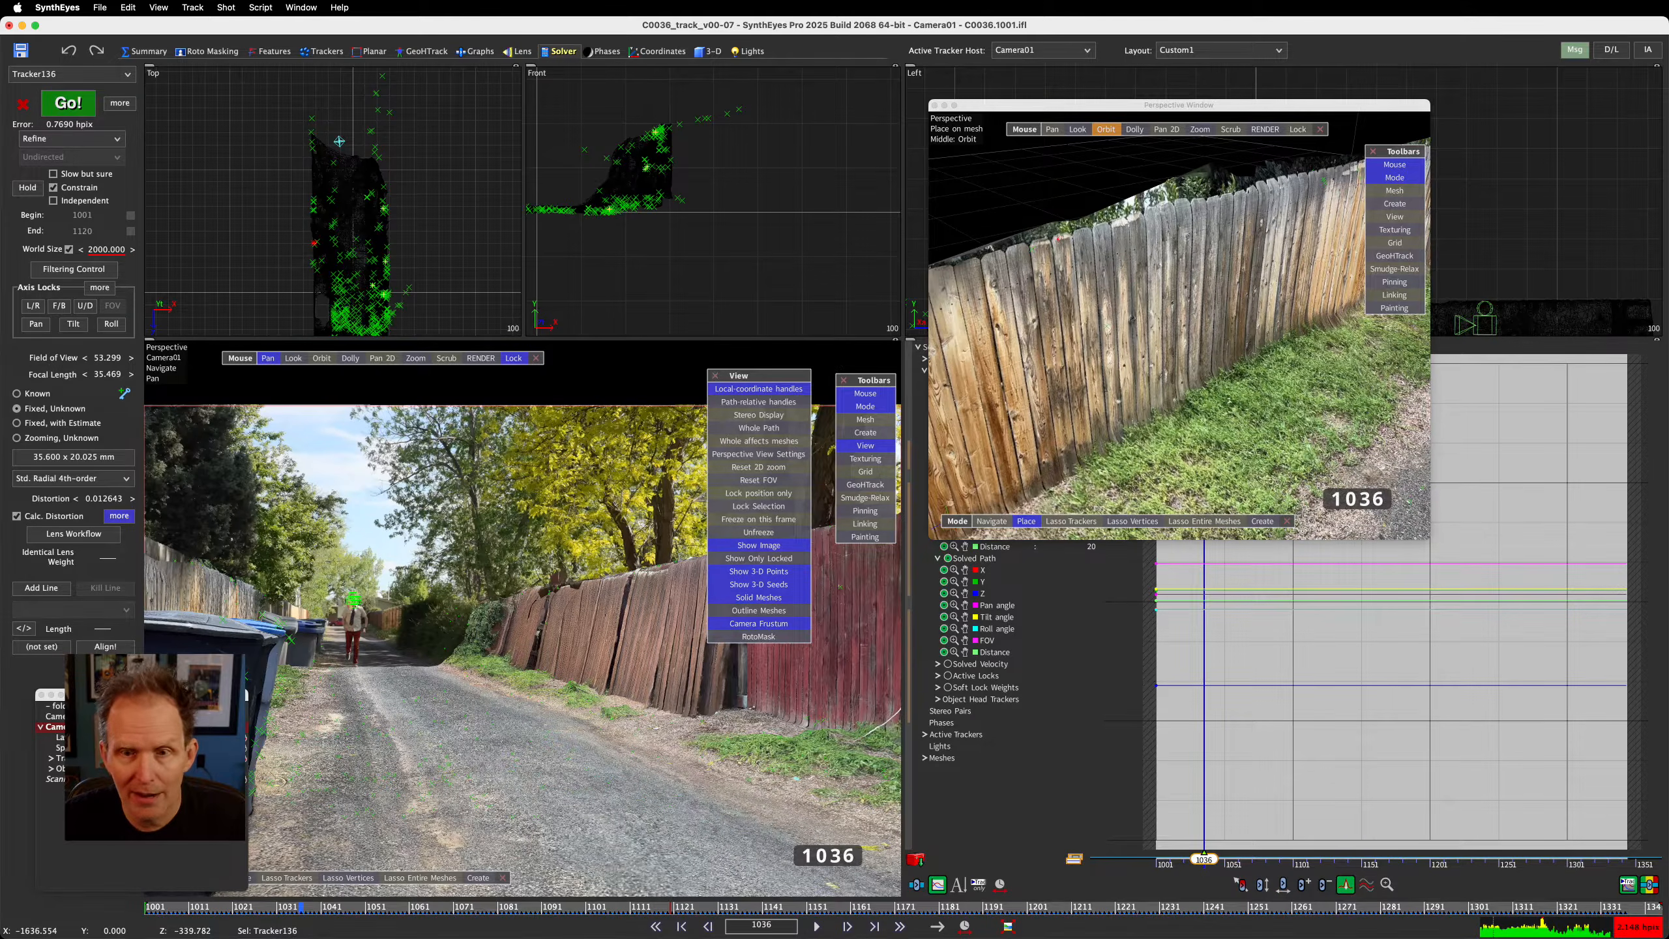
Set the C2 and C4 distortion coefficients to Manual and close the radial 4th-order solver controls
{"action": "left_click", "coordinate": [118, 517]}
{"action": "left_click_drag", "start_coordinate": [193, 131], "coordinate": [544, 249]}
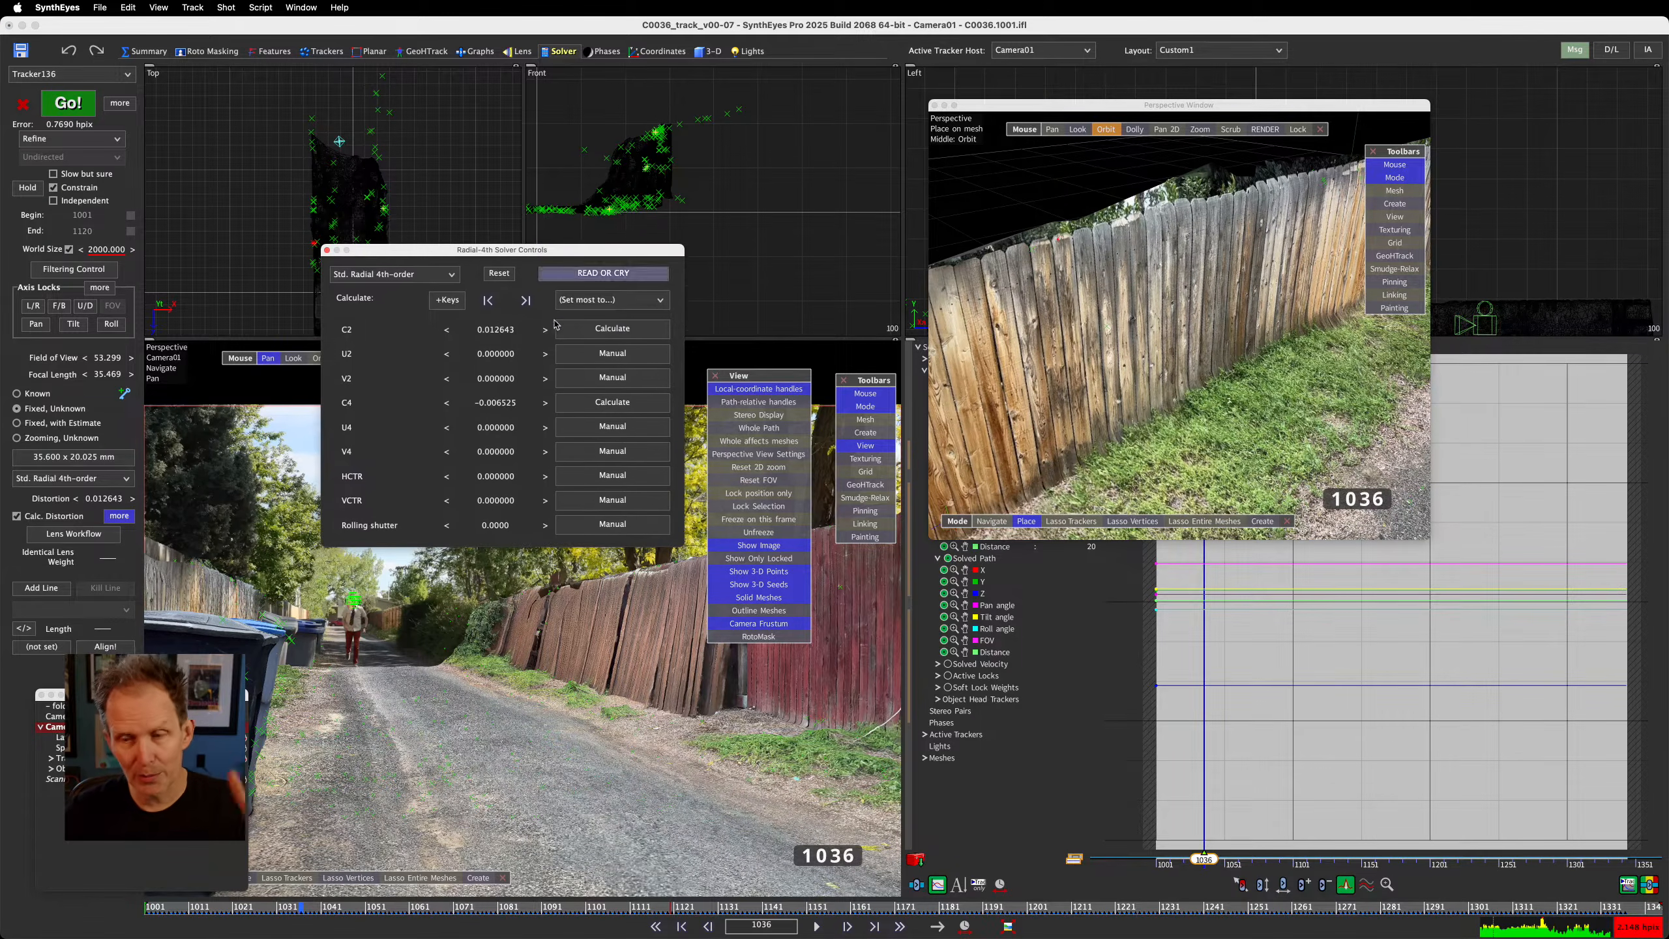
{"action": "left_click", "coordinate": [613, 332]}
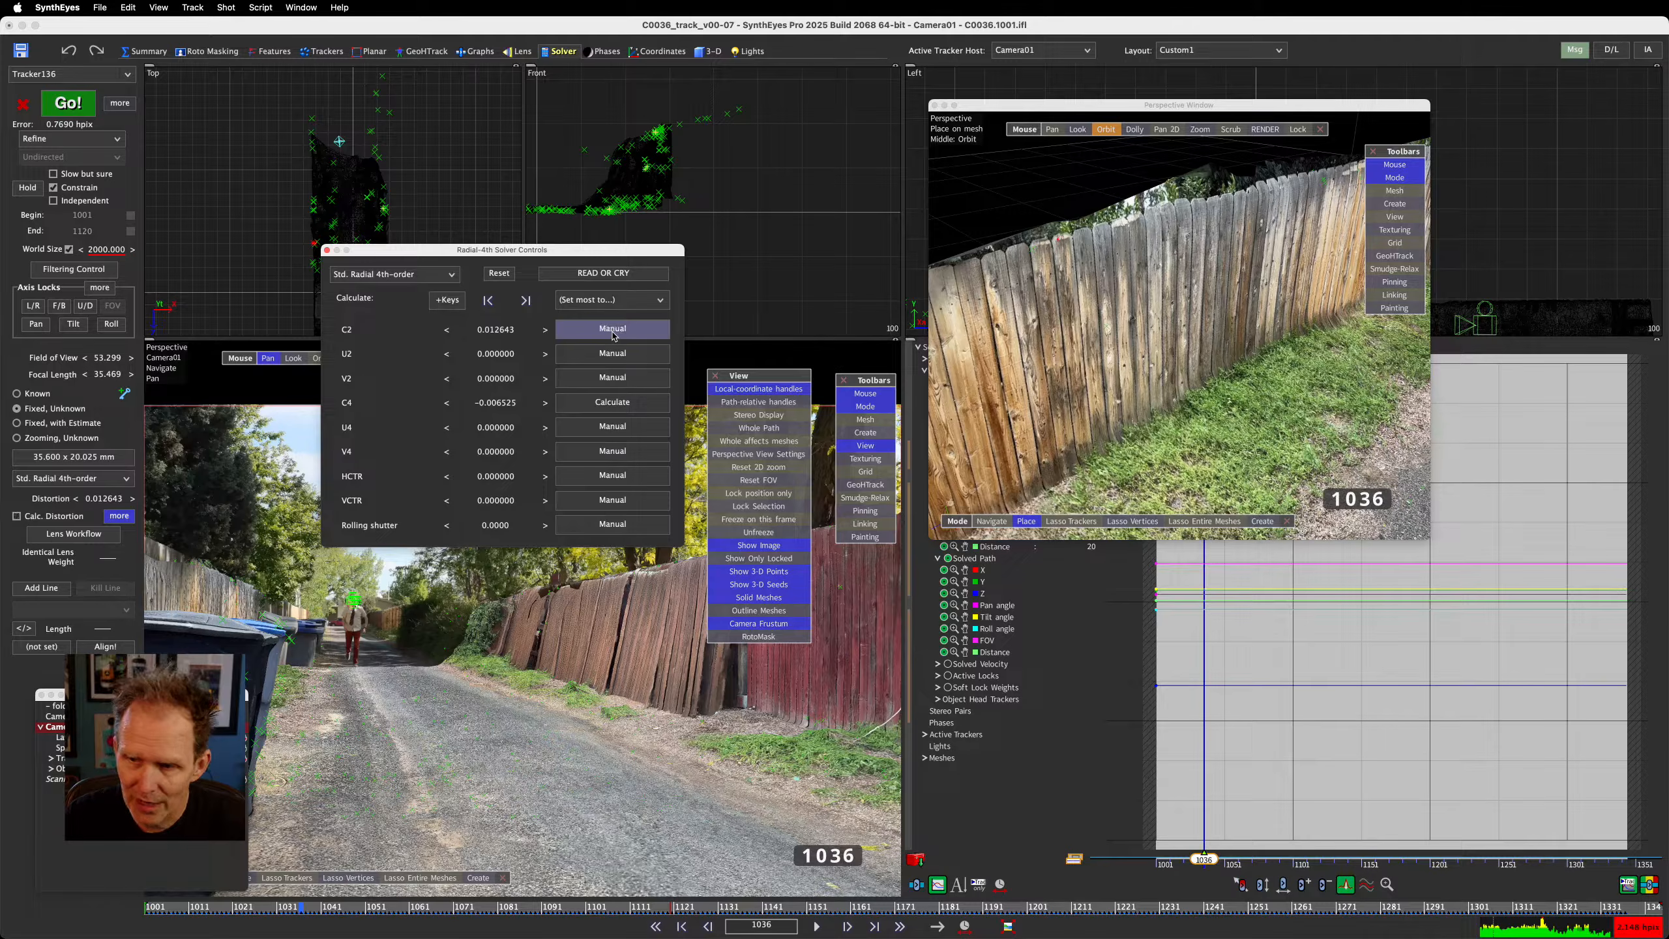
{"action": "left_click", "coordinate": [612, 402]}
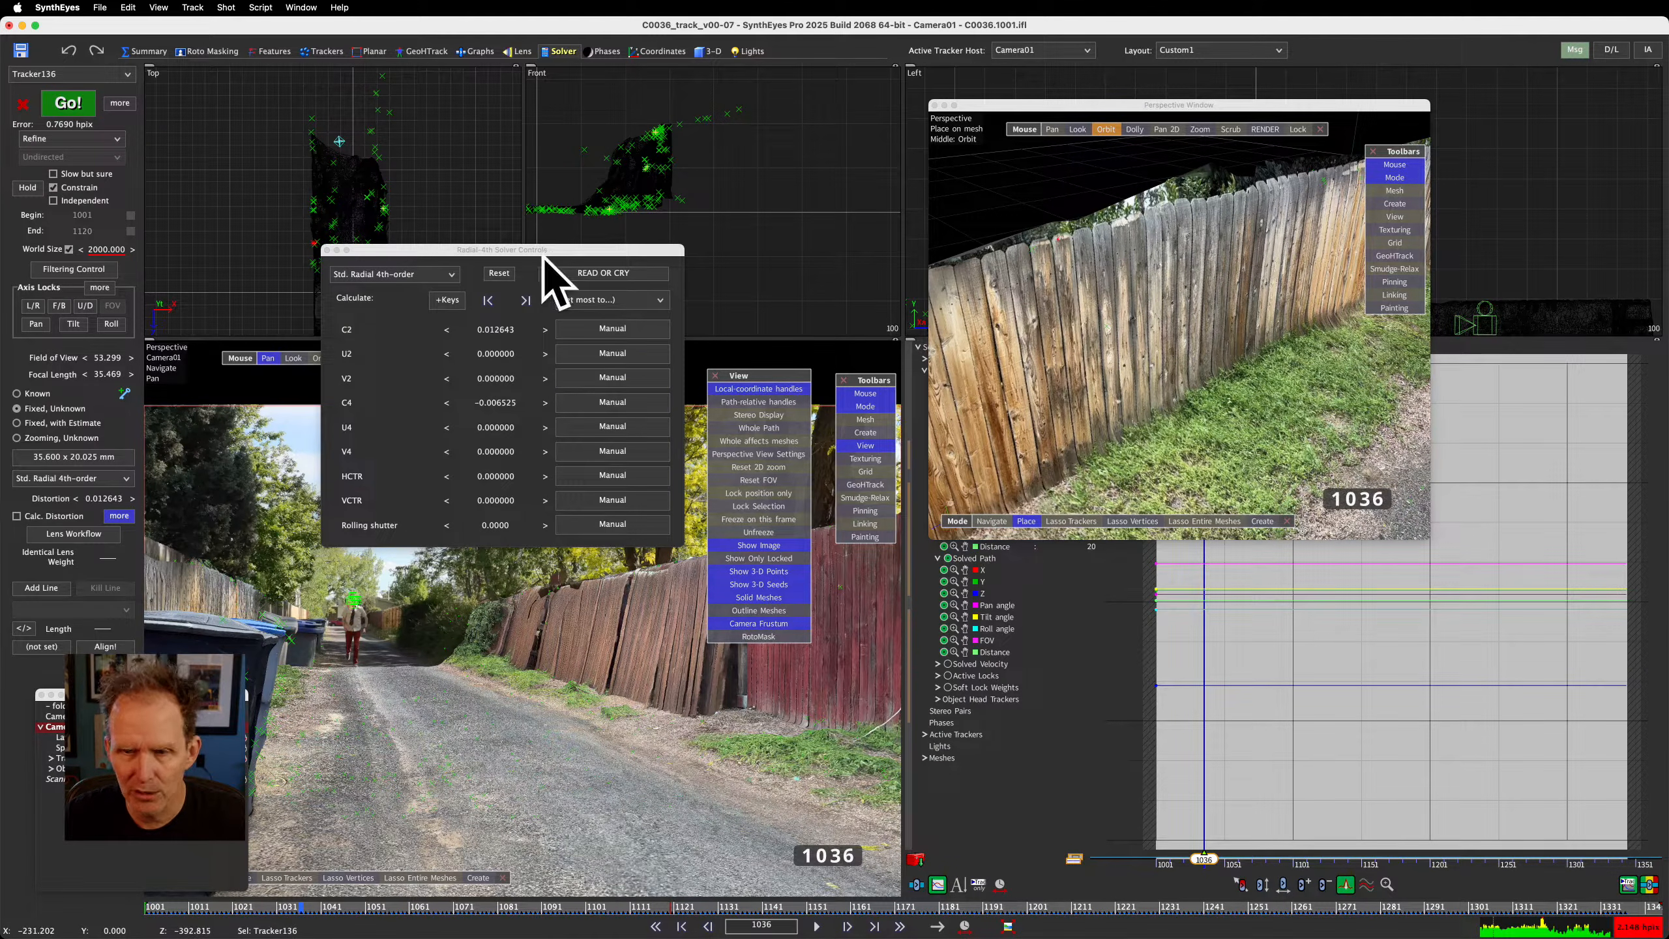
{"action": "left_click", "coordinate": [327, 250]}
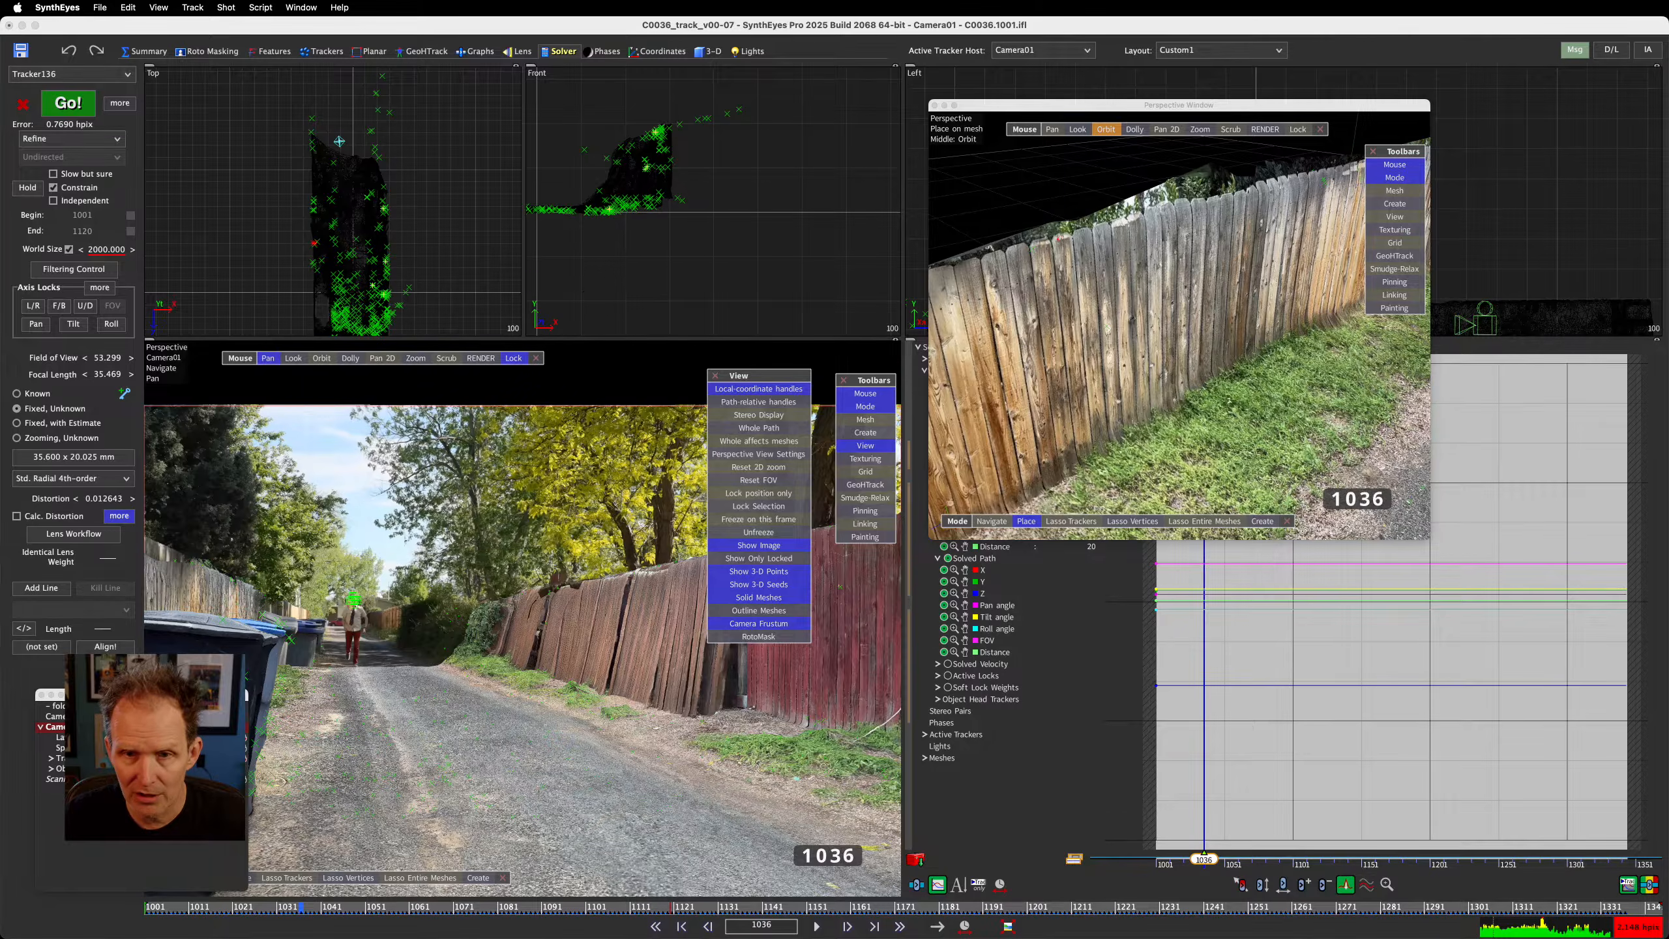
In the Lens room, set Camera01's lens mode to Known and copy the solved FOV history to the known seed FOV
{"action": "left_click", "coordinate": [518, 34]}
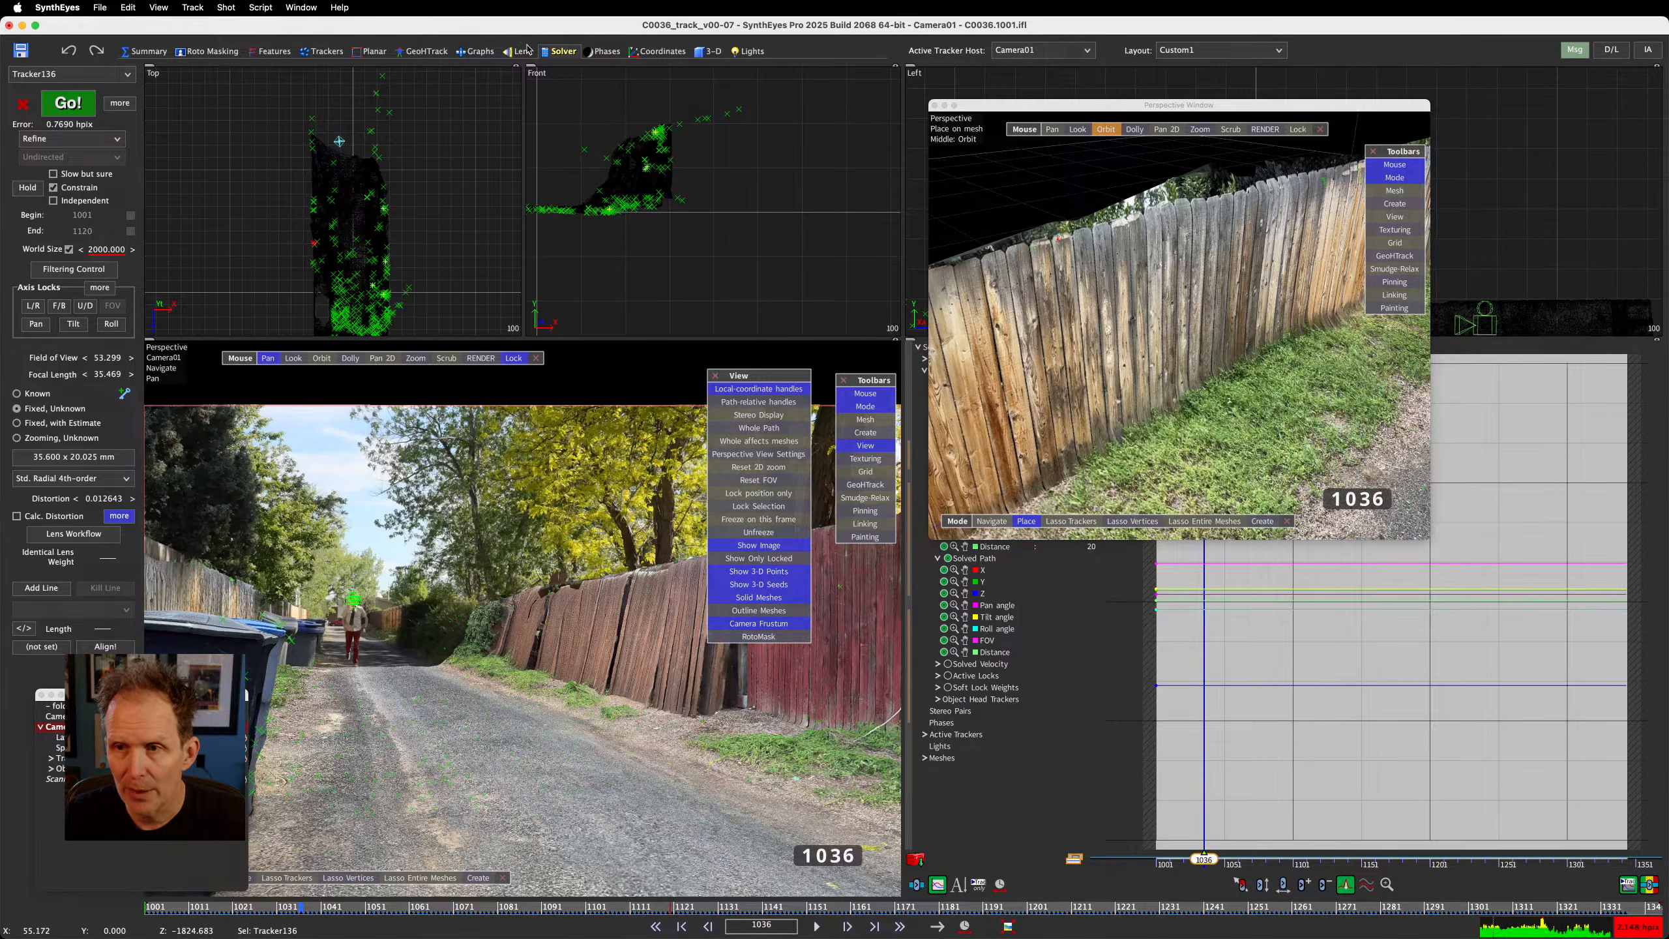
{"action": "left_click", "coordinate": [525, 52]}
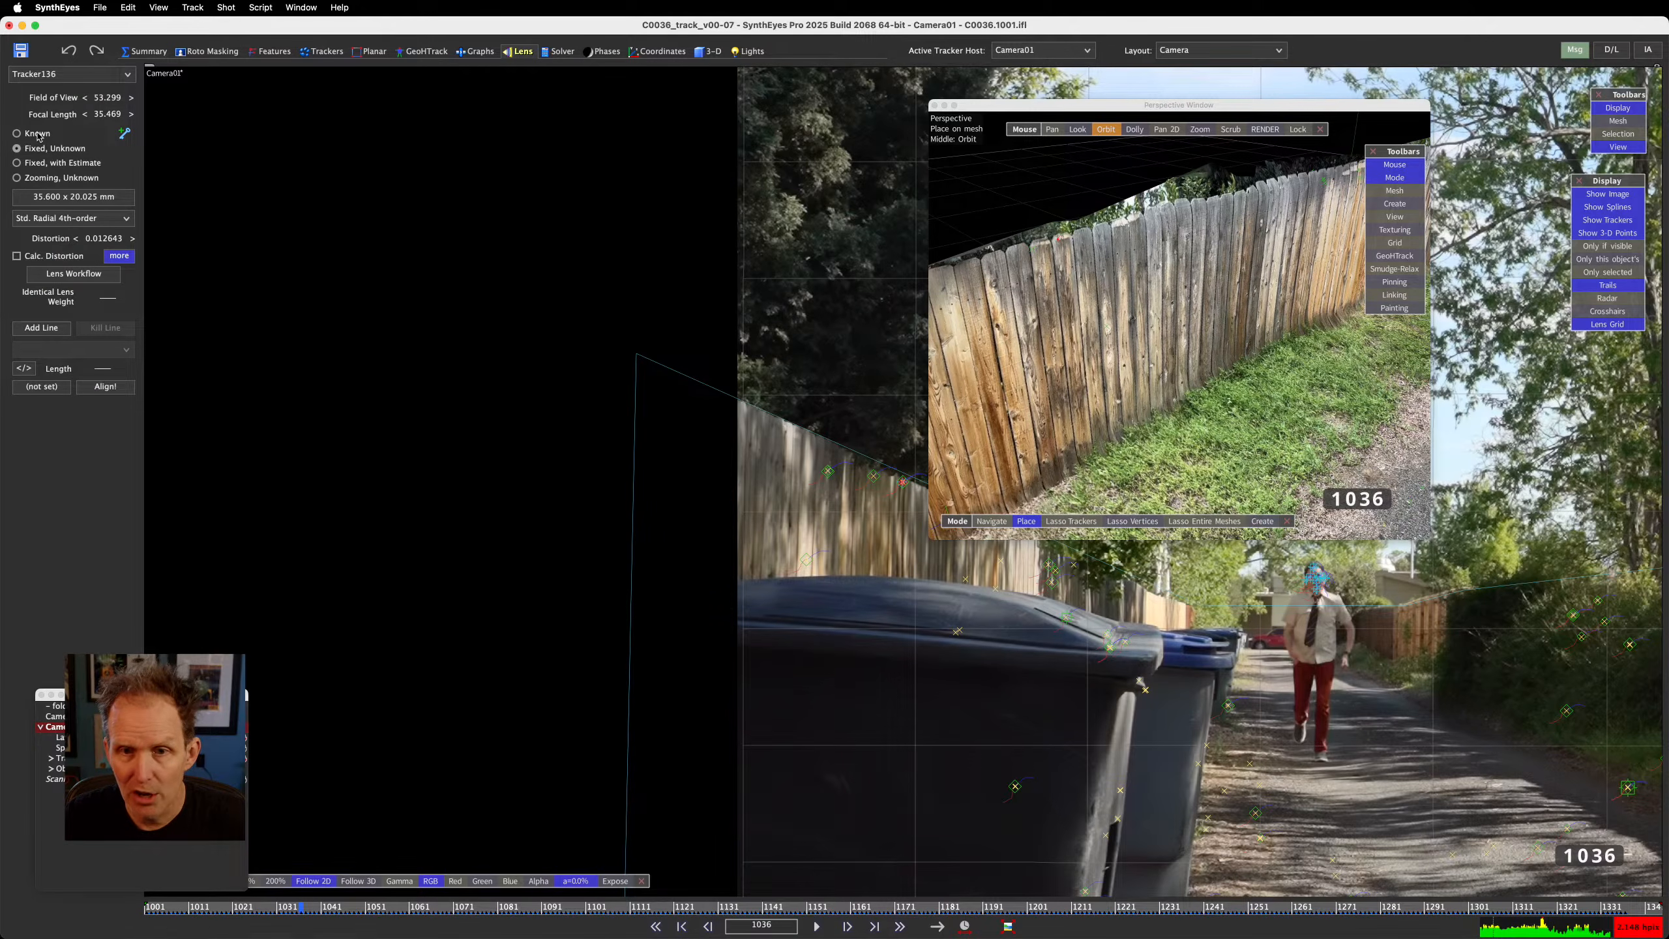
{"action": "left_click", "coordinate": [18, 134]}
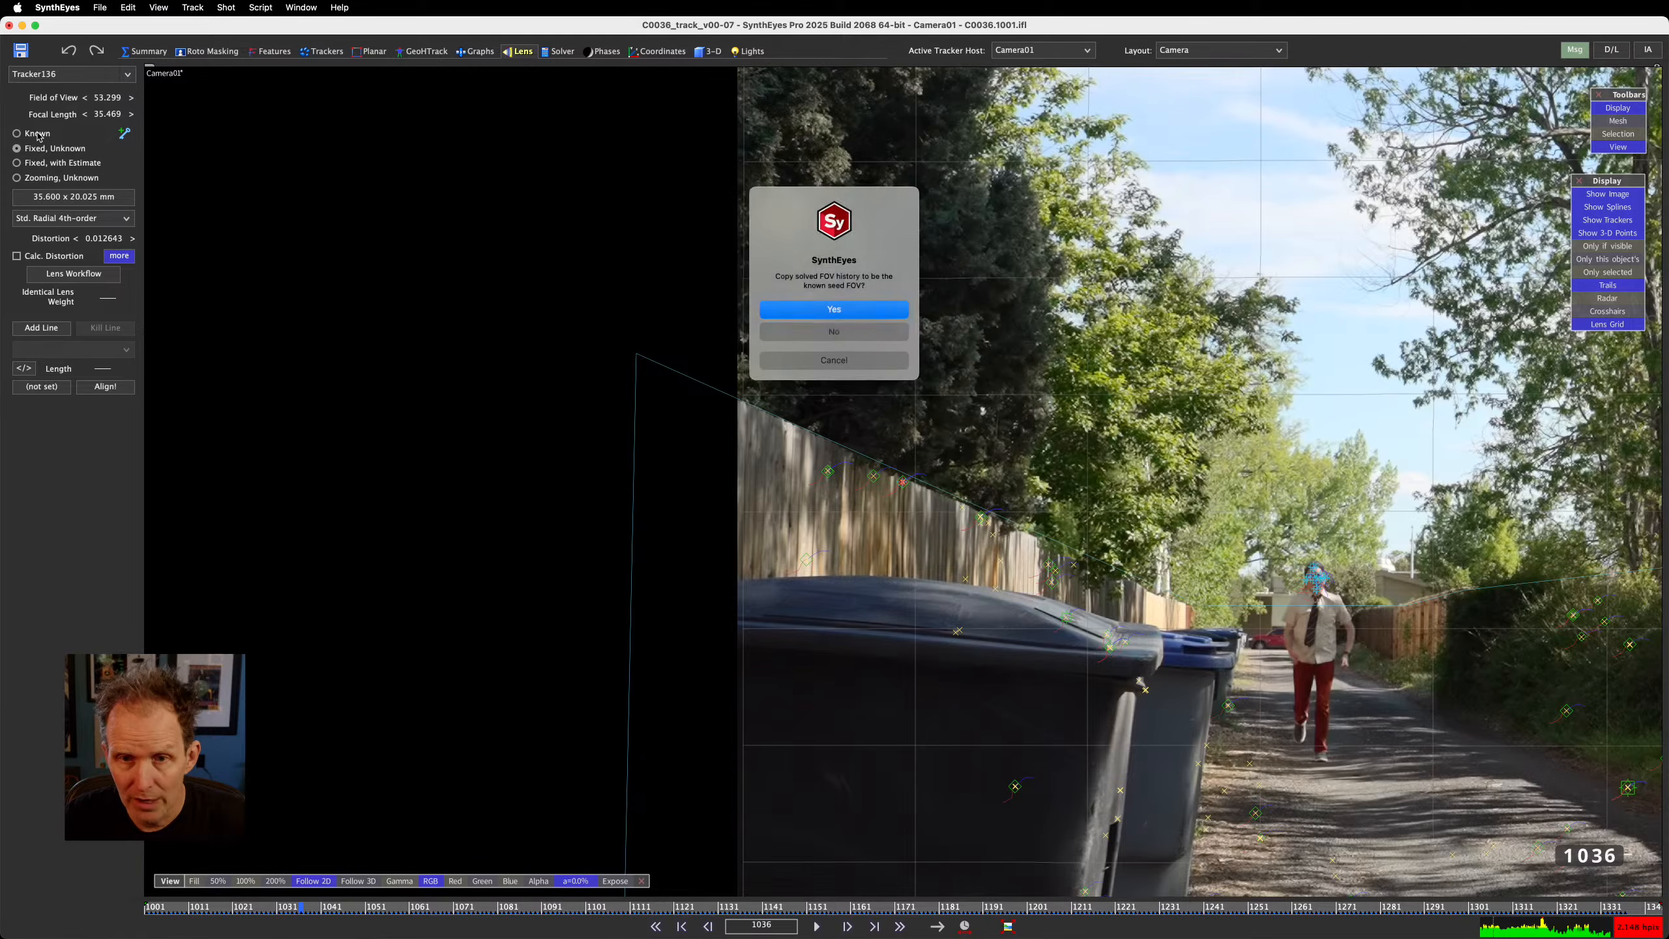
{"action": "left_click", "coordinate": [846, 311]}
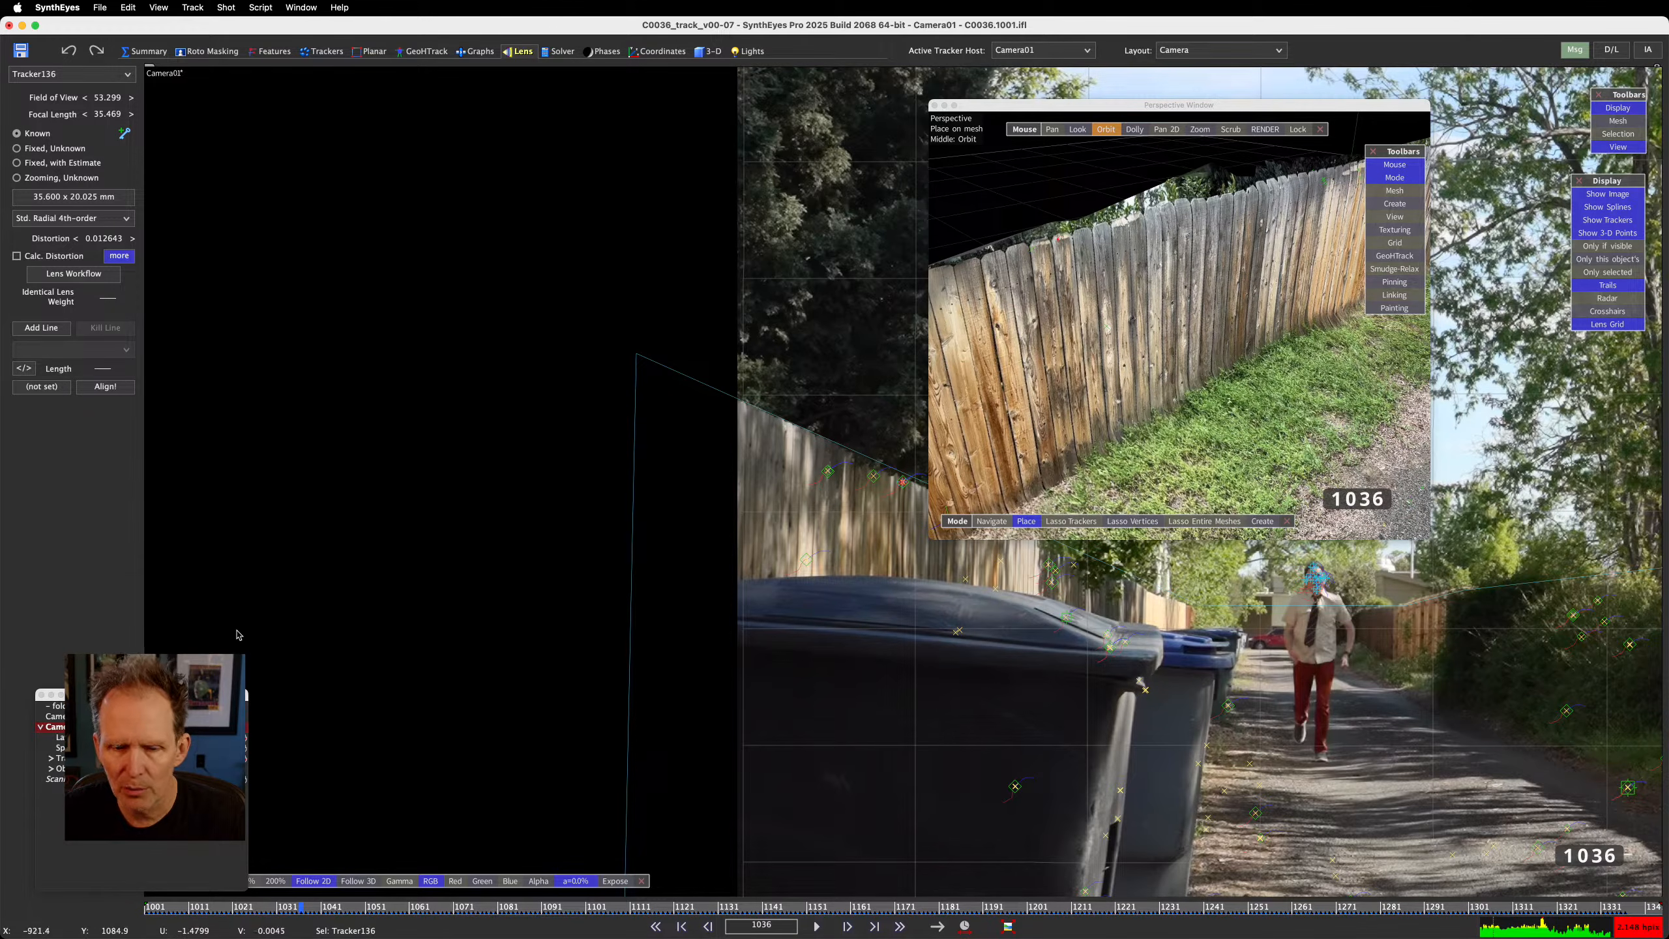
In the Solver room, set Camera01's solving mode to Disabled, run the solve and accept the solution
{"action": "left_click", "coordinate": [566, 53]}
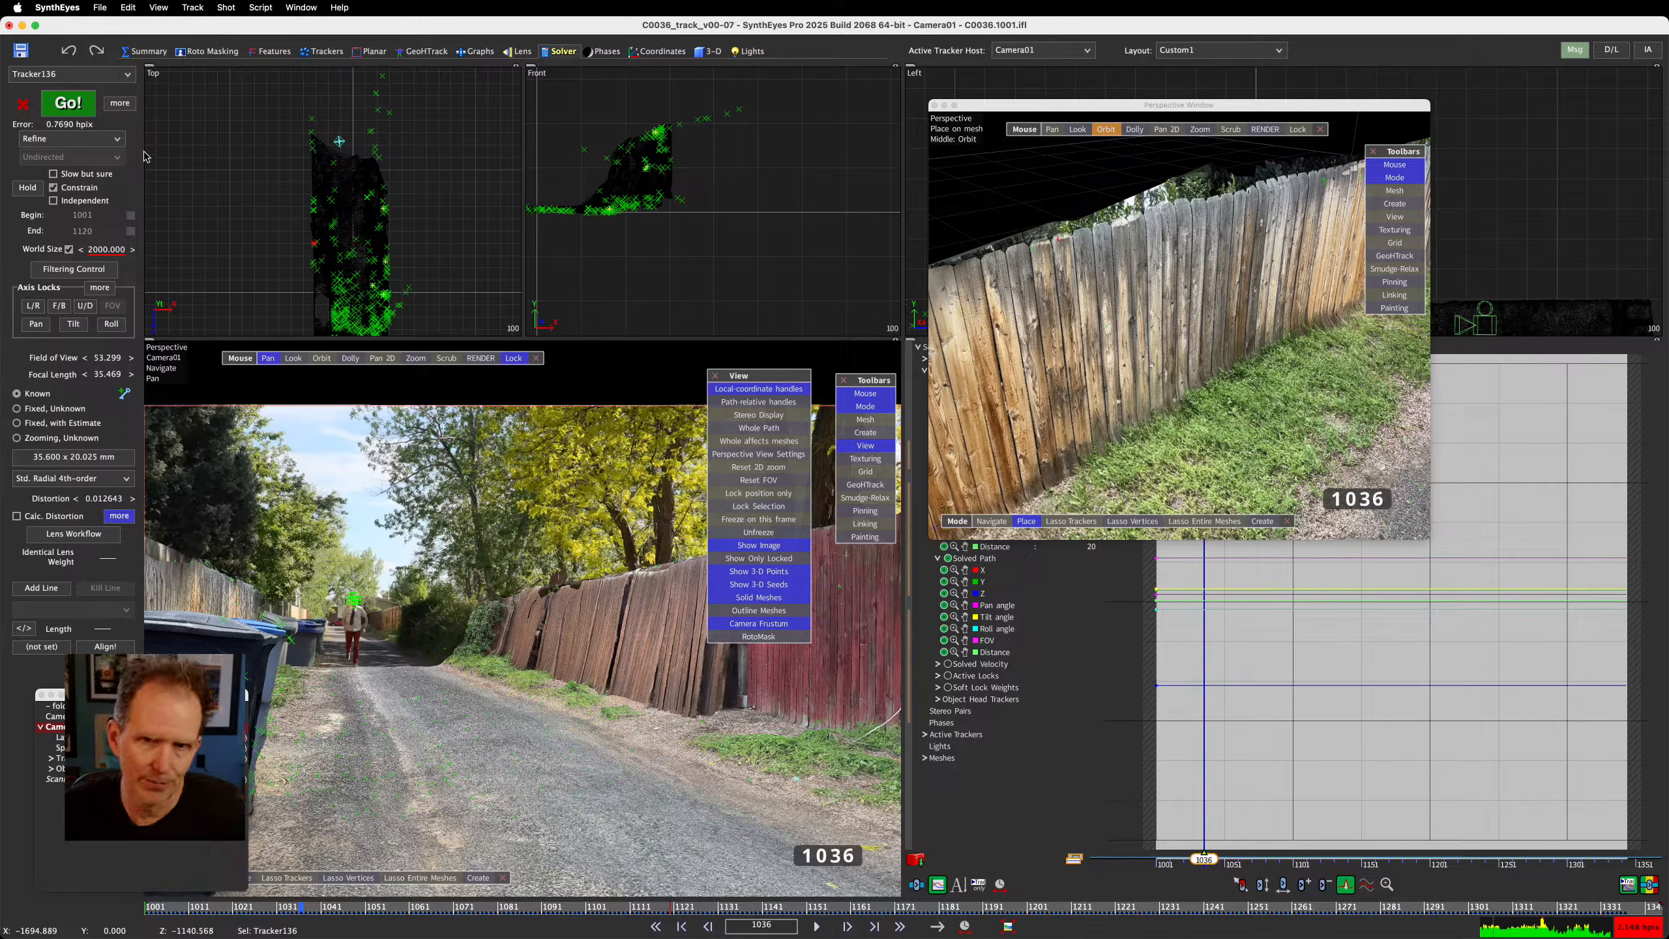
{"action": "left_click", "coordinate": [109, 141]}
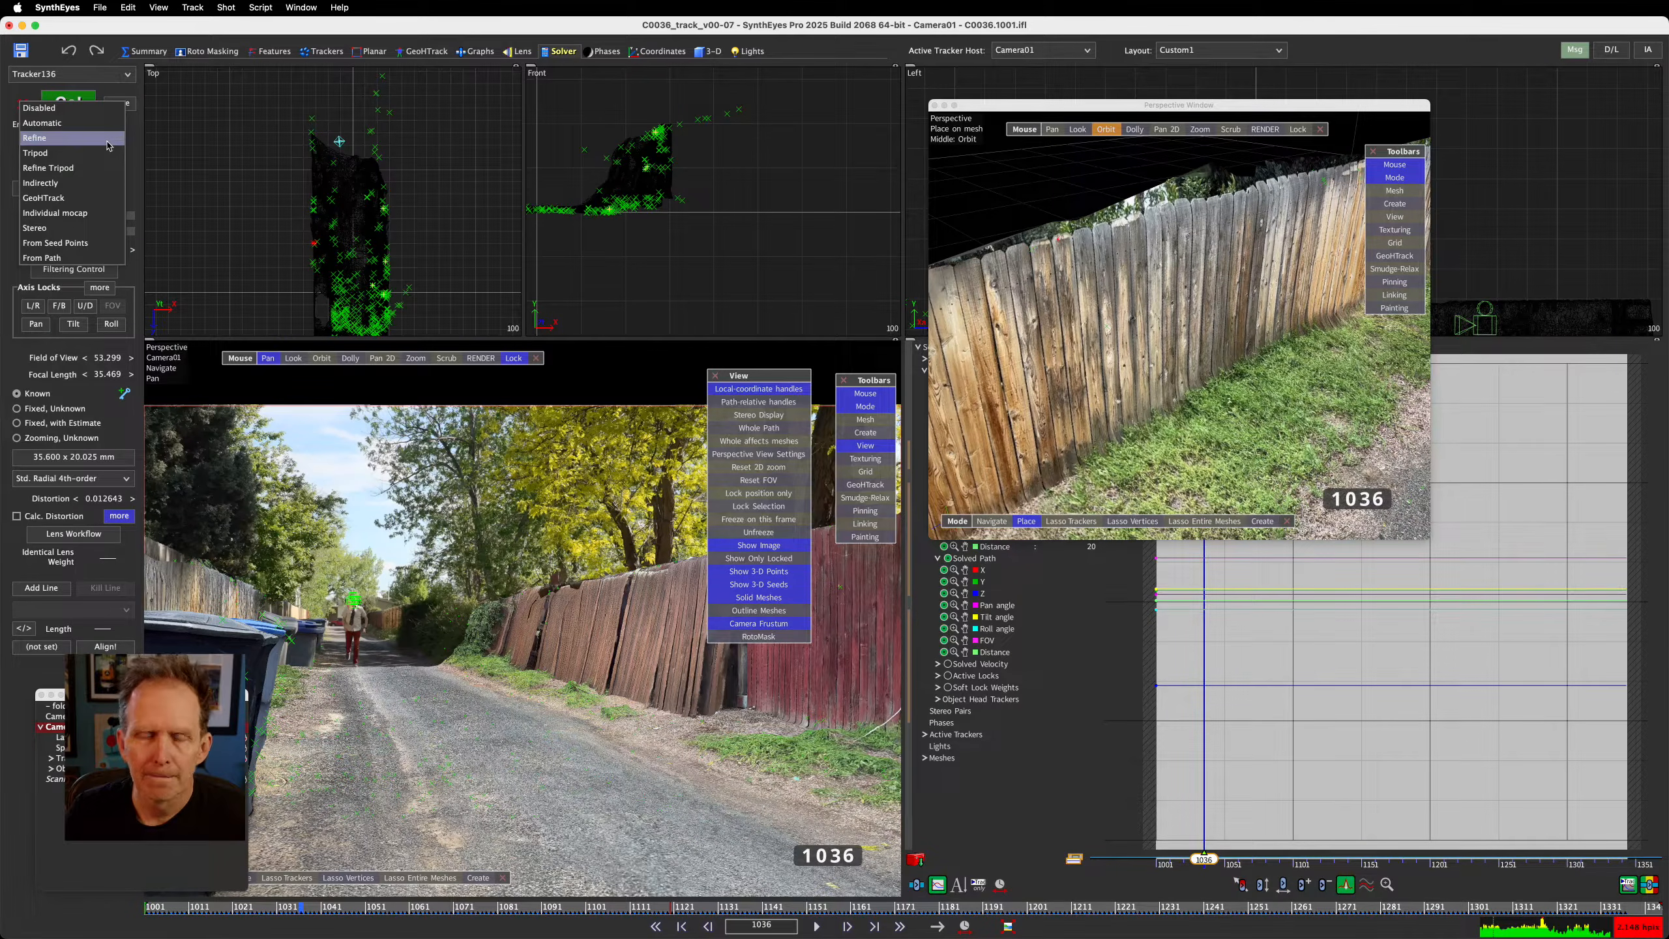
{"action": "left_click", "coordinate": [101, 108]}
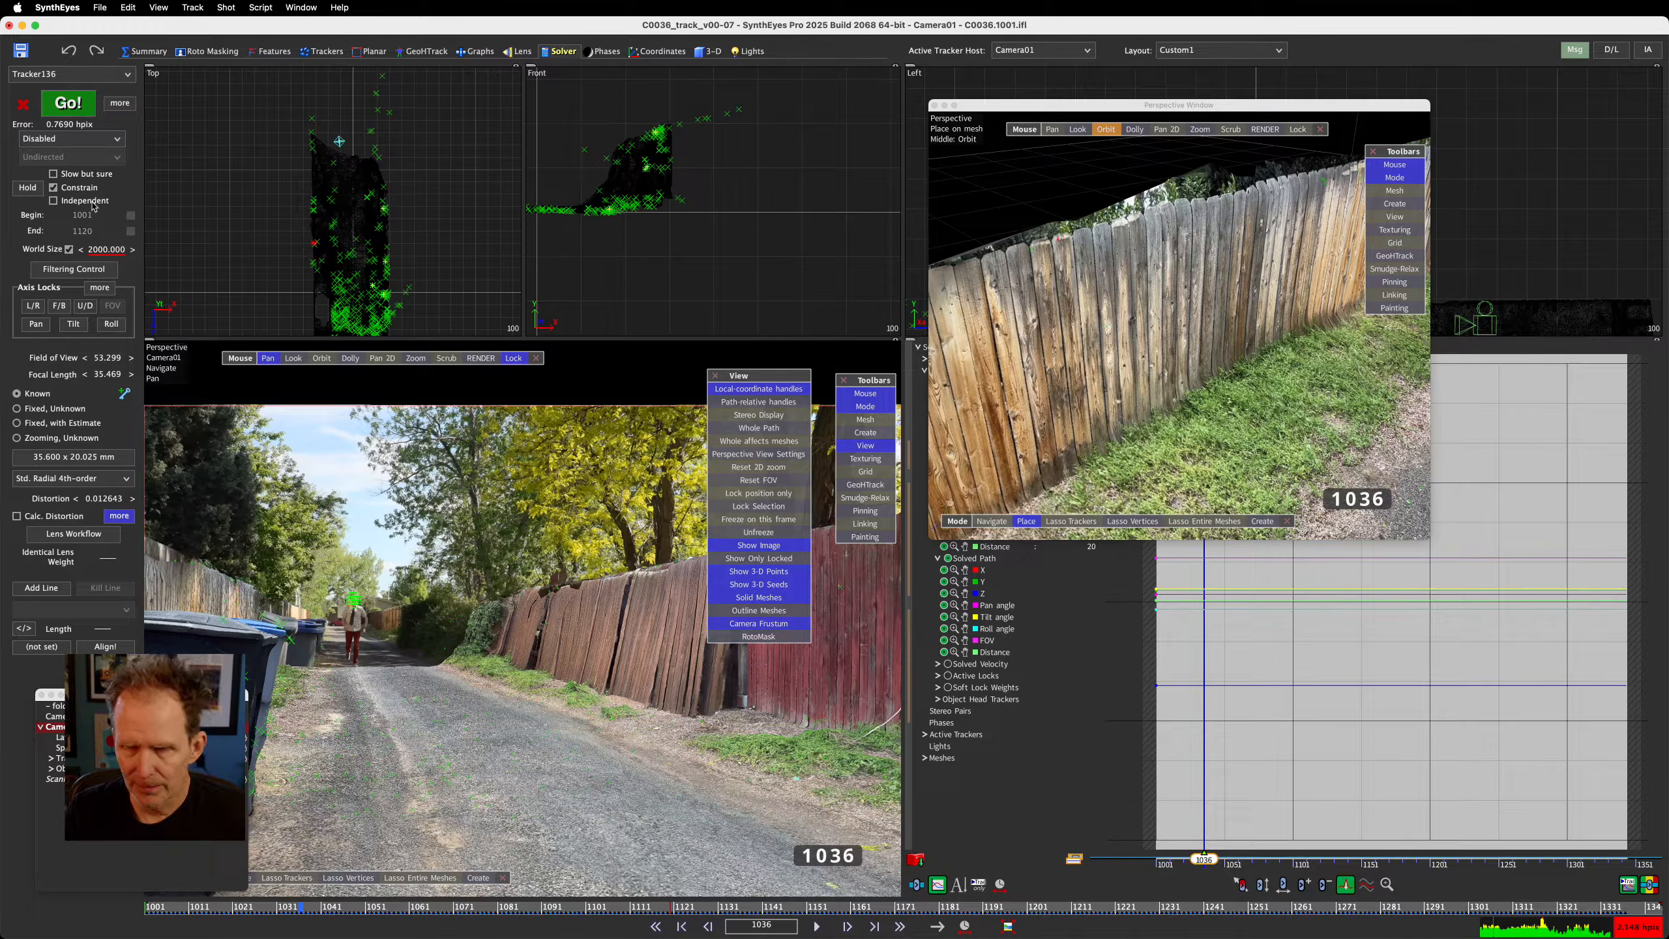
{"action": "left_click", "coordinate": [75, 104]}
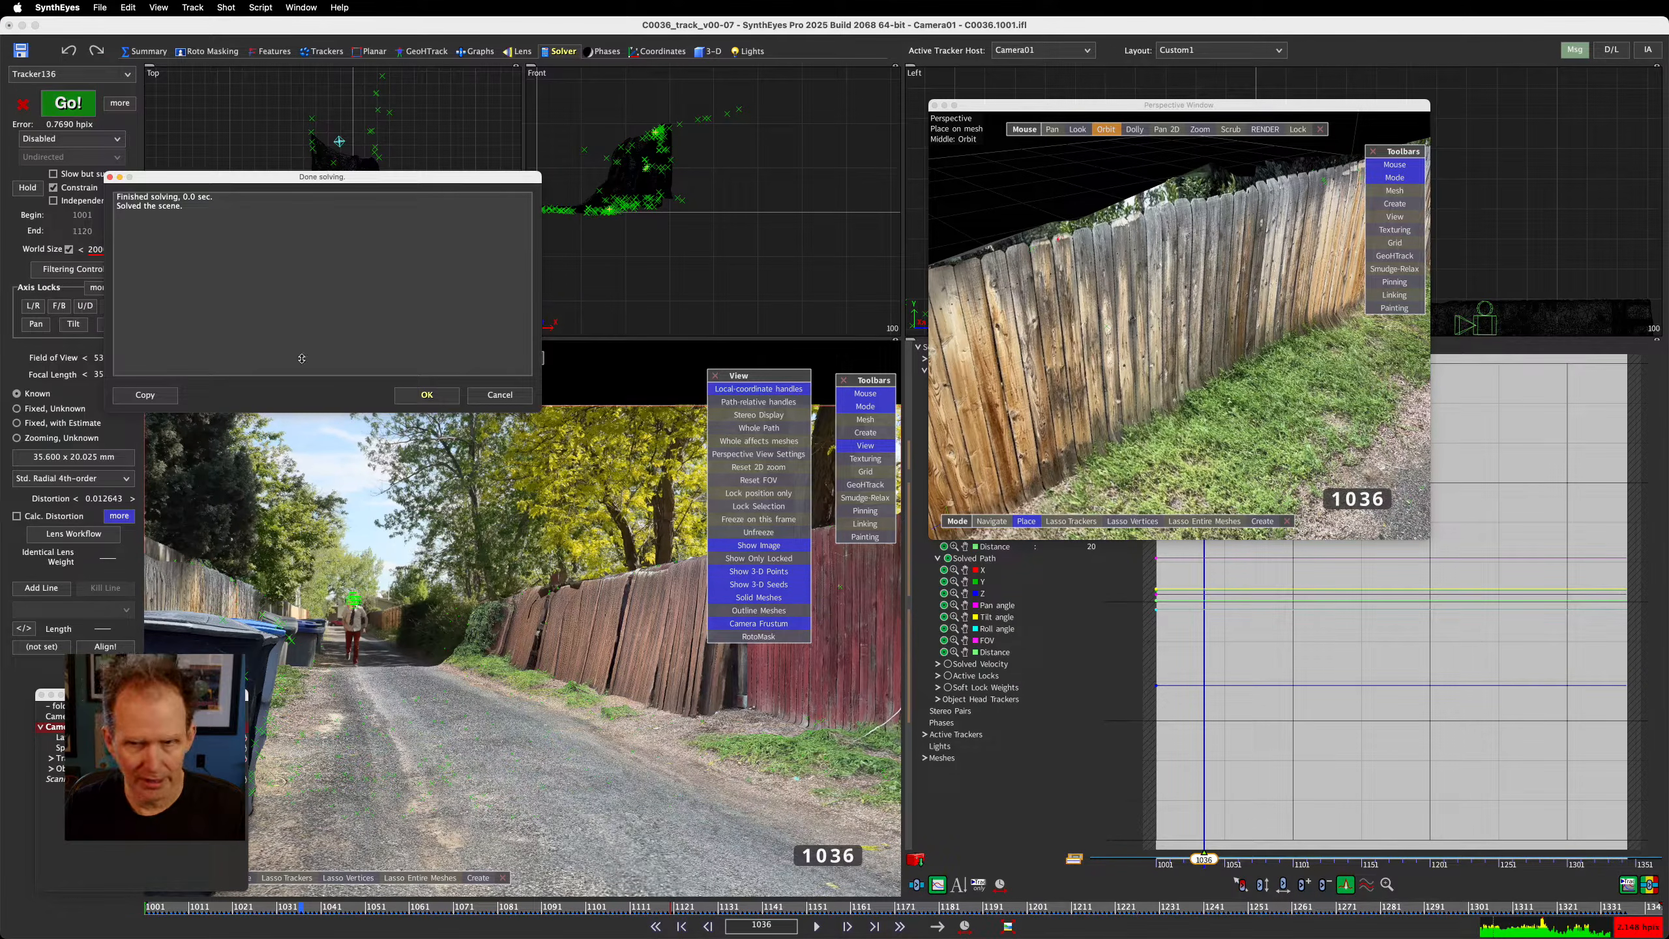
{"action": "left_click", "coordinate": [427, 396]}
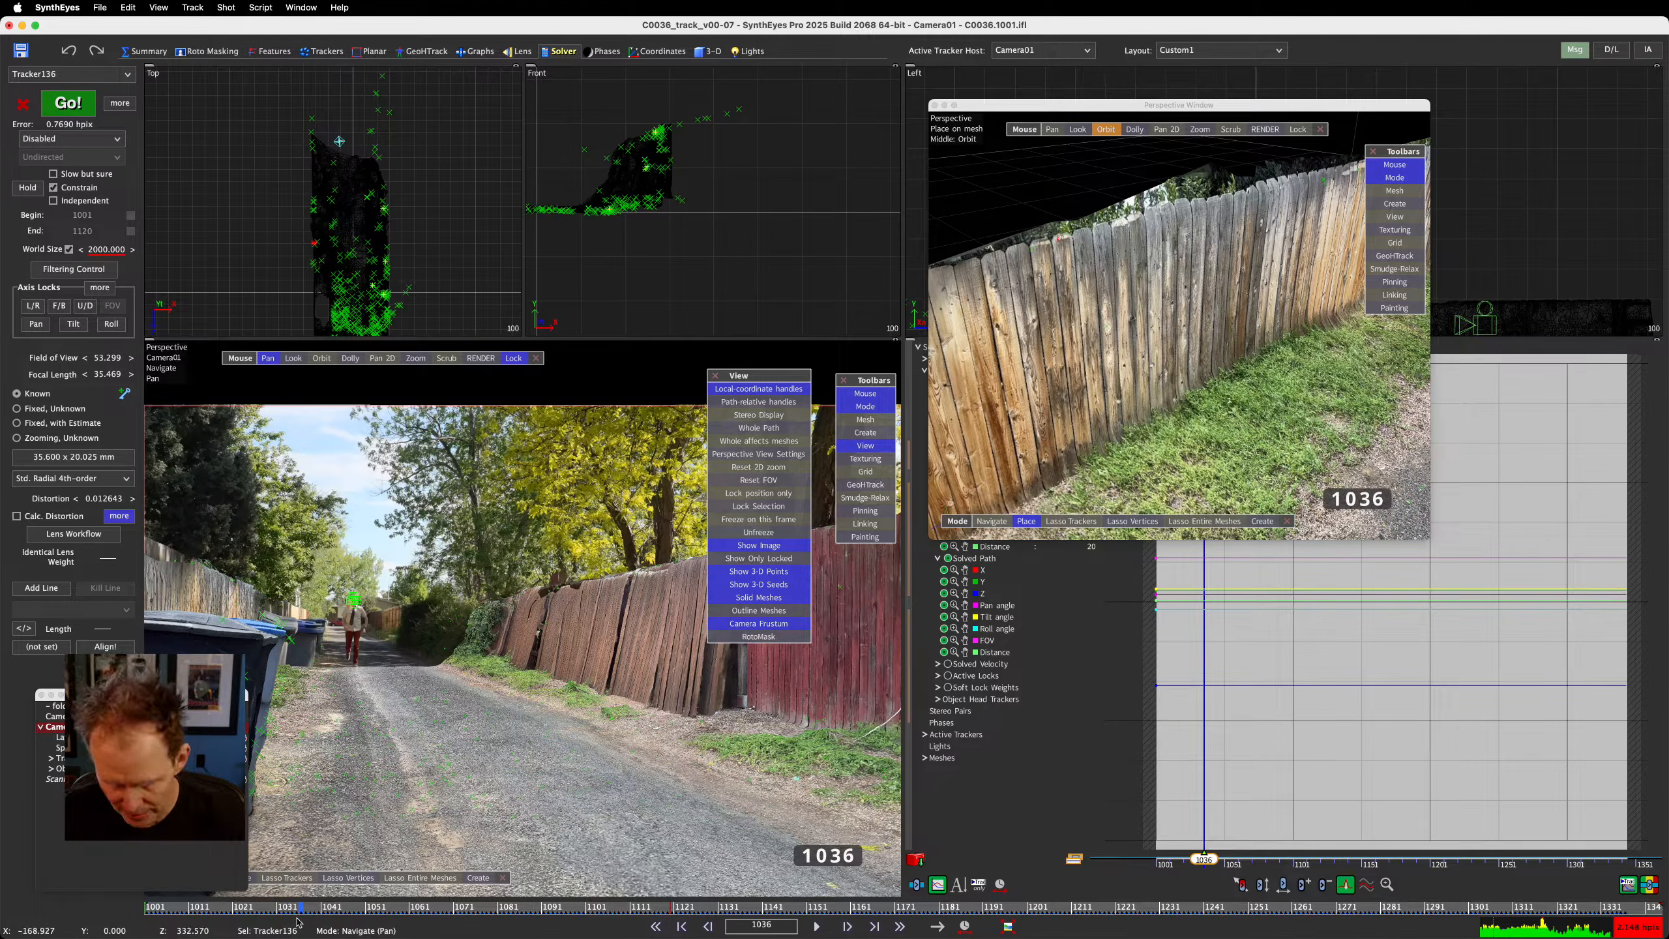
Go to frame 1001 and make Object Head the active tracker host, with the head mesh framed in the Top view
{"action": "mouse_move", "coordinate": [301, 908]}
{"action": "left_mouse_down"}
{"action": "mouse_move", "coordinate": [1658, 908]}
{"action": "mouse_move", "coordinate": [195, 912]}
{"action": "mouse_move", "coordinate": [24, 934]}
{"action": "left_mouse_up"}
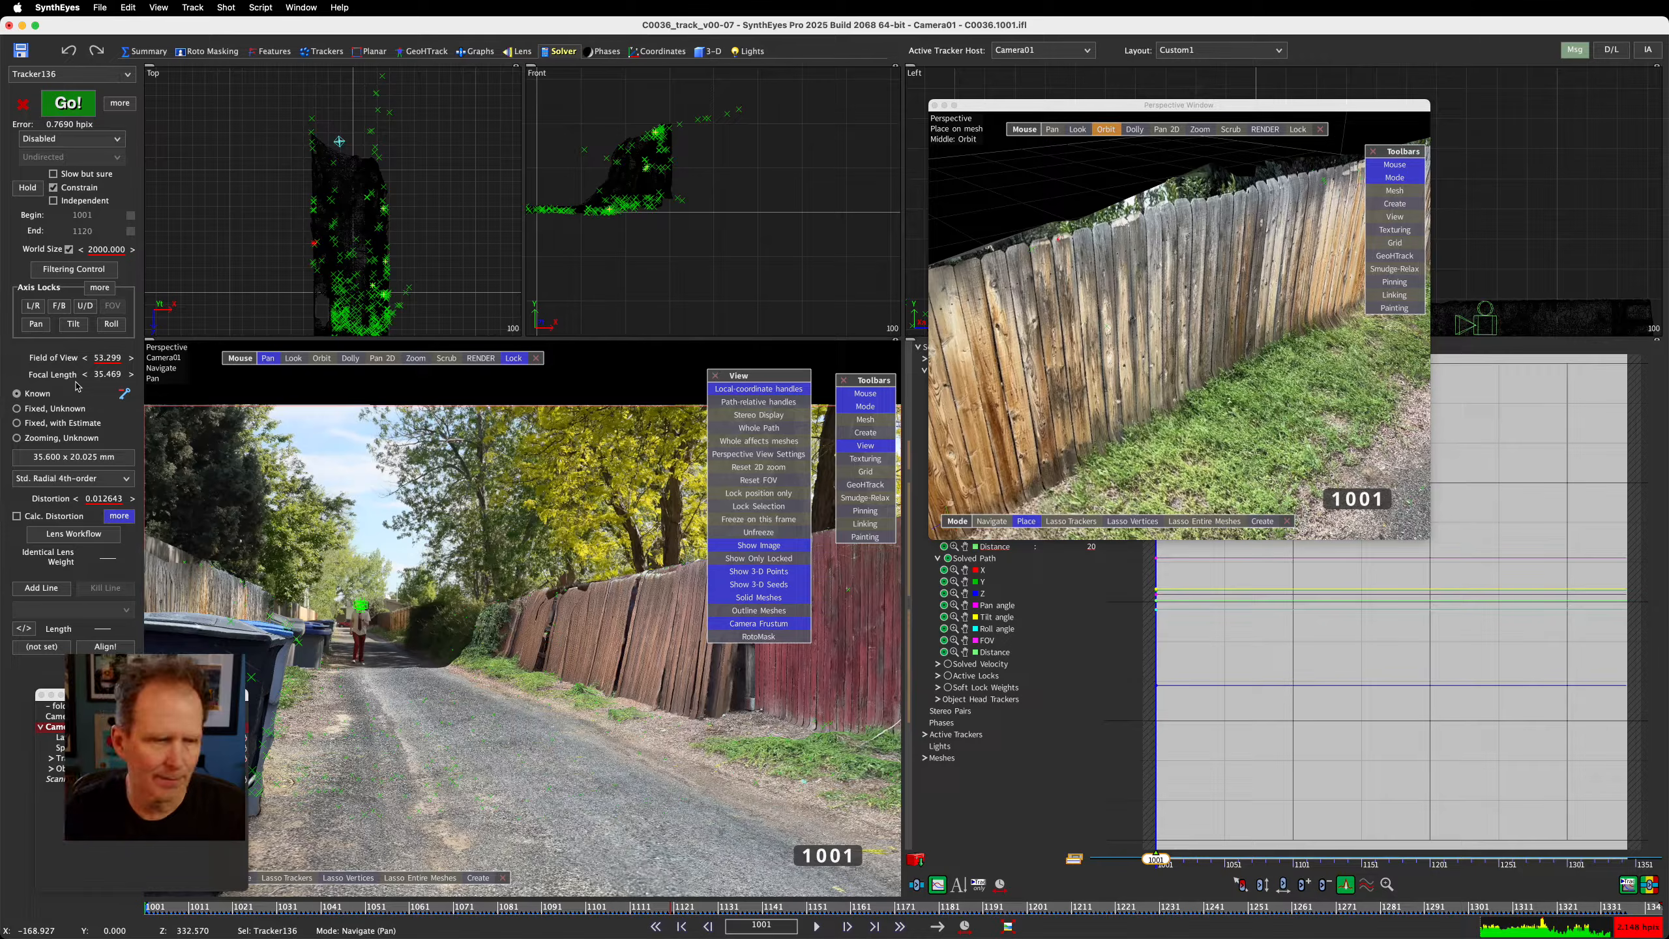
{"action": "key", "text": "super+Tab"}
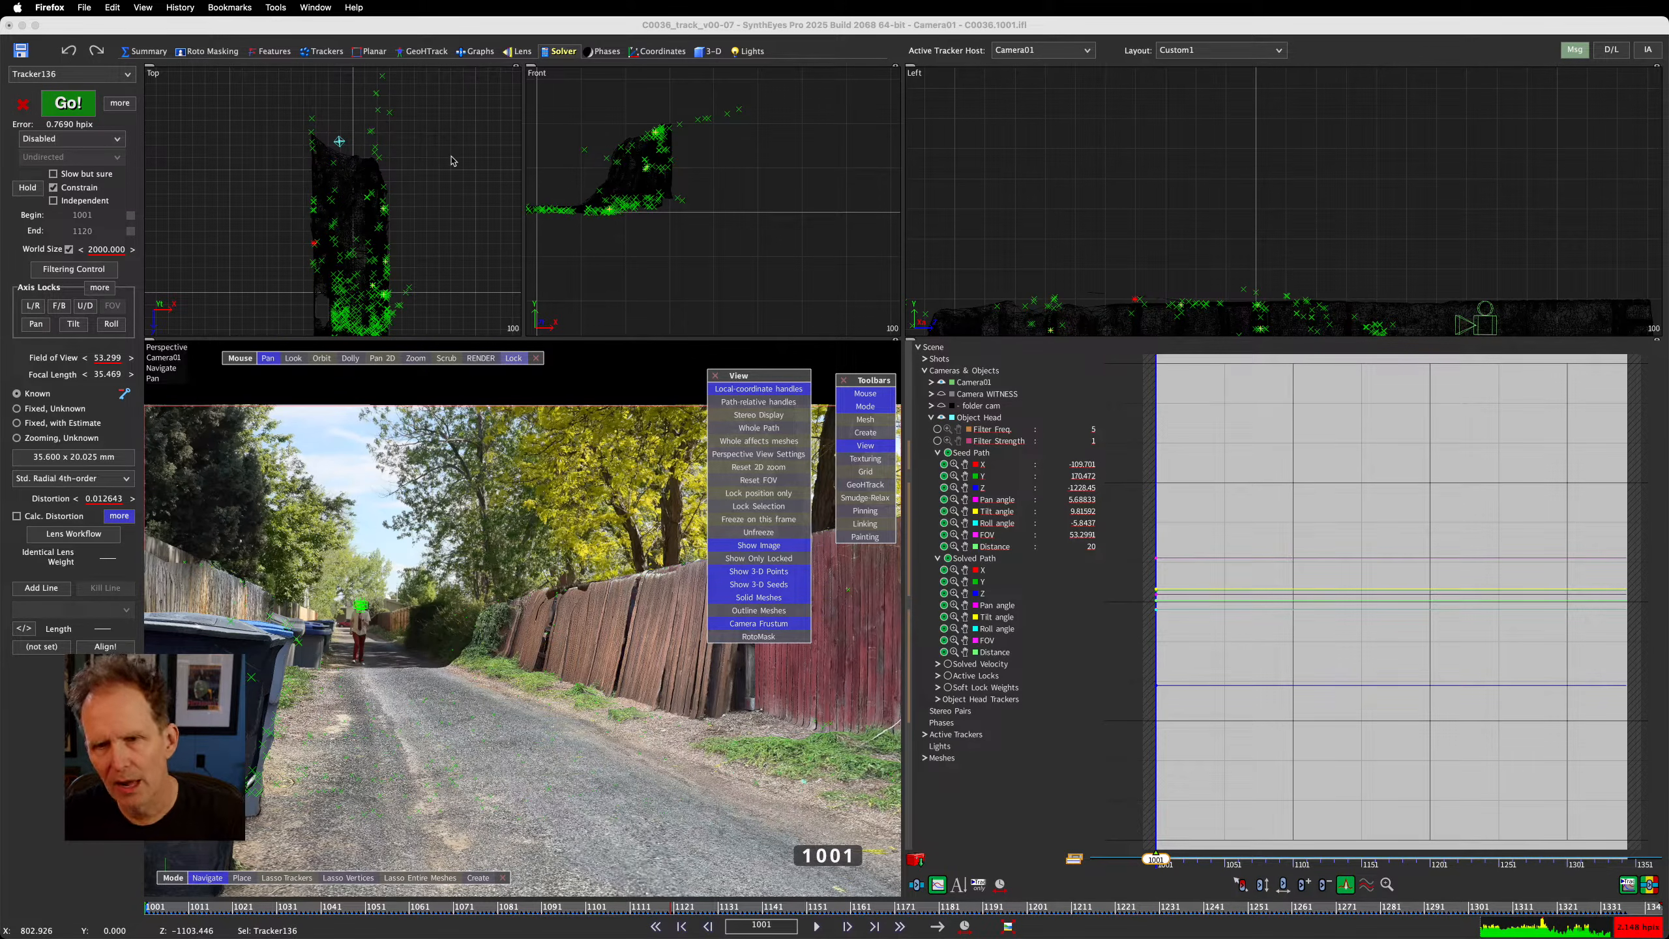
{"action": "scroll", "coordinate": [338, 141], "scroll_direction": "up", "scroll_amount": 15}
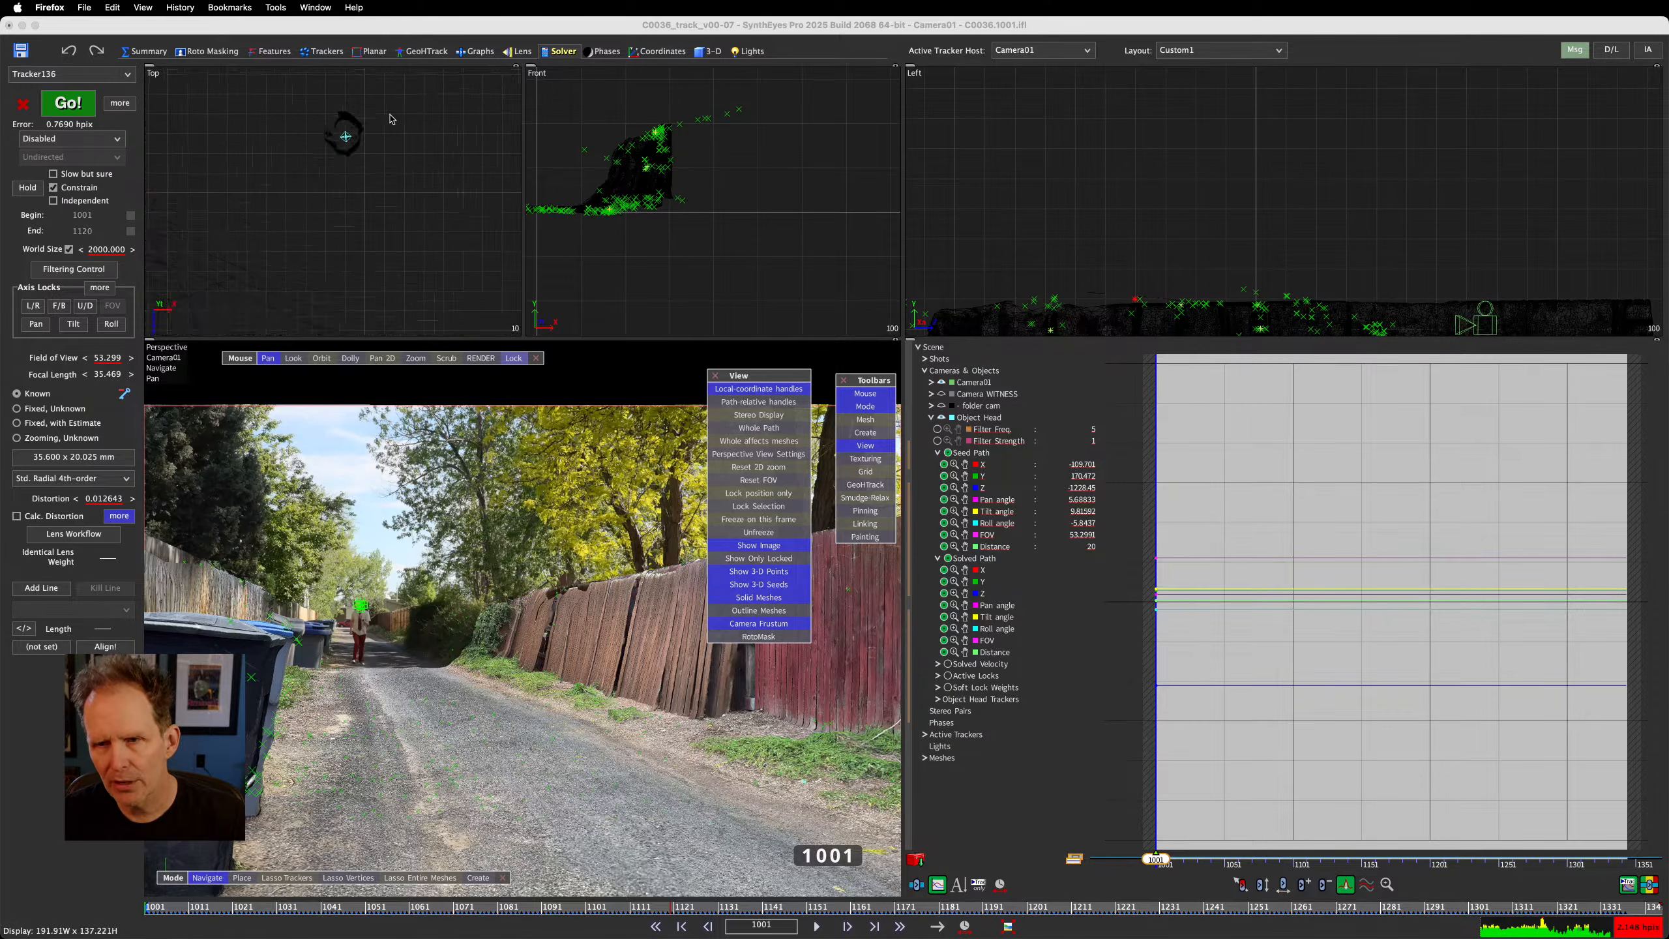
{"action": "scroll", "coordinate": [367, 124], "scroll_direction": "up", "scroll_amount": 6}
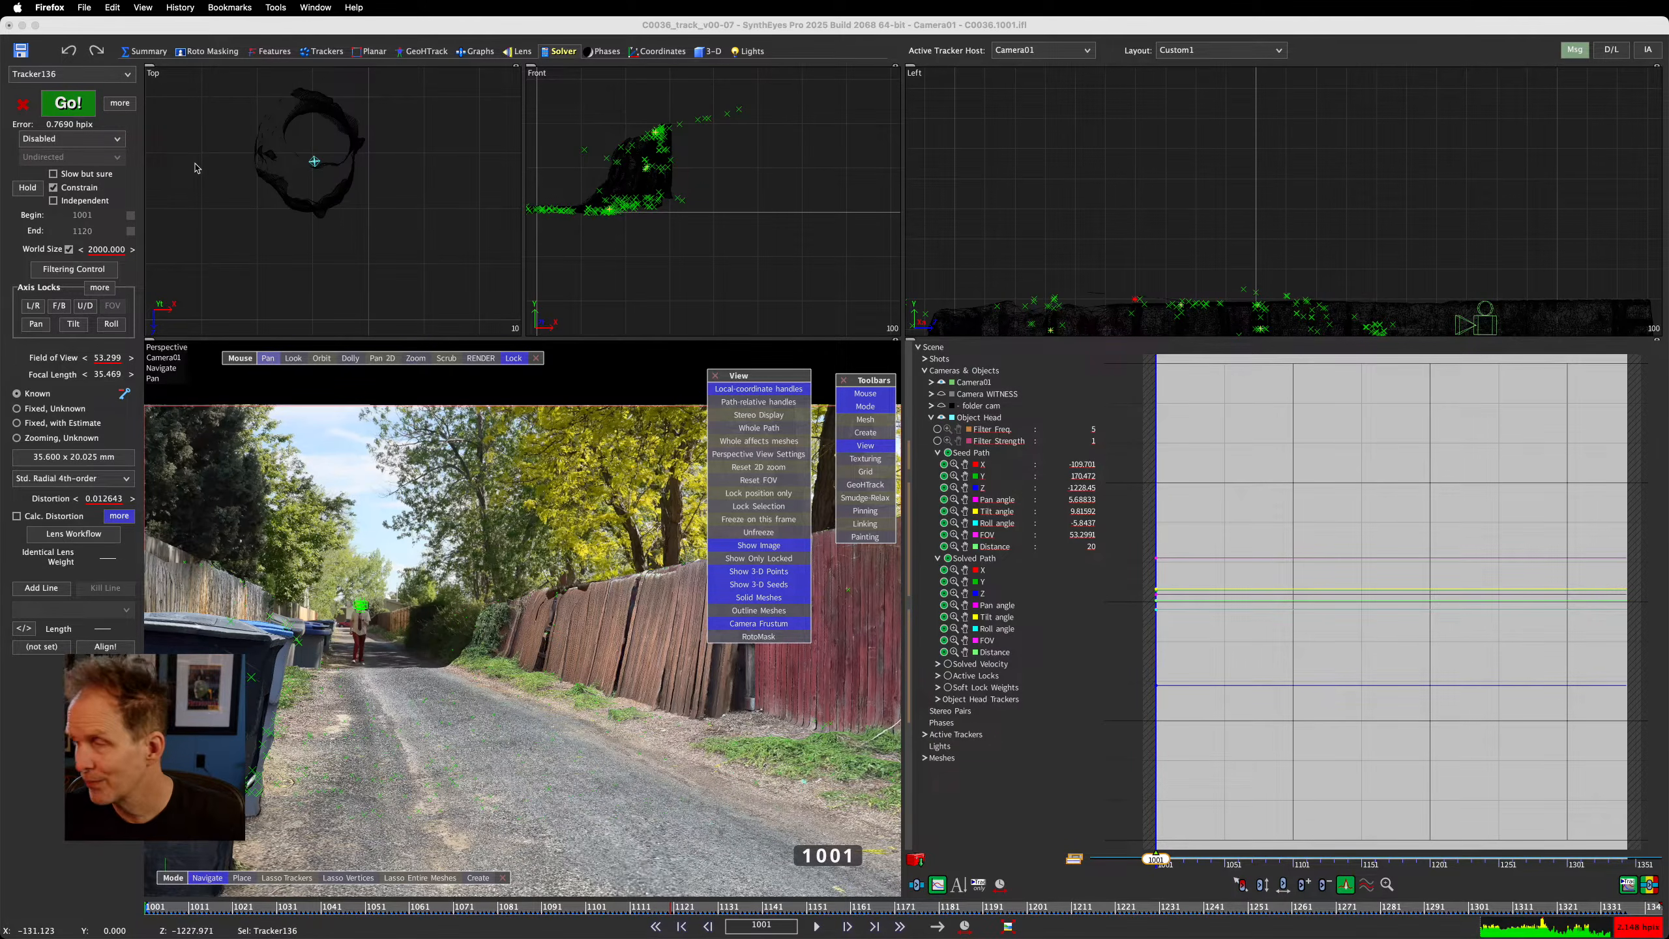
{"action": "scroll", "coordinate": [298, 162], "scroll_direction": "up", "scroll_amount": 6}
{"action": "scroll", "coordinate": [298, 161], "scroll_direction": "down", "scroll_amount": 8}
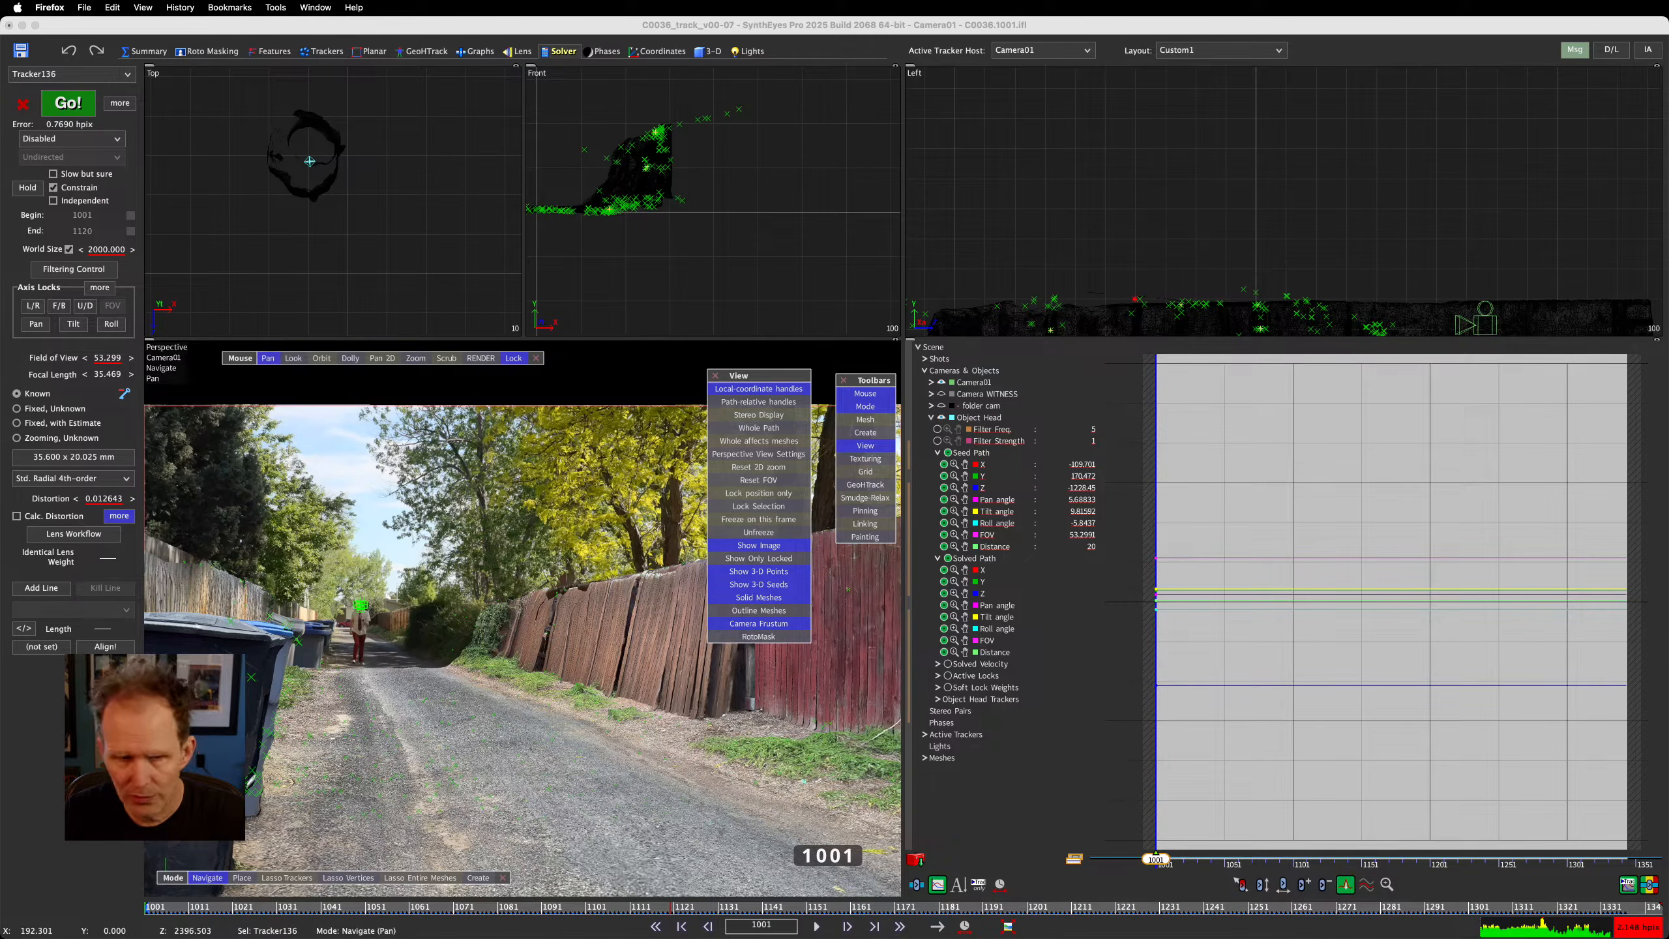
{"action": "left_click", "coordinate": [61, 797]}
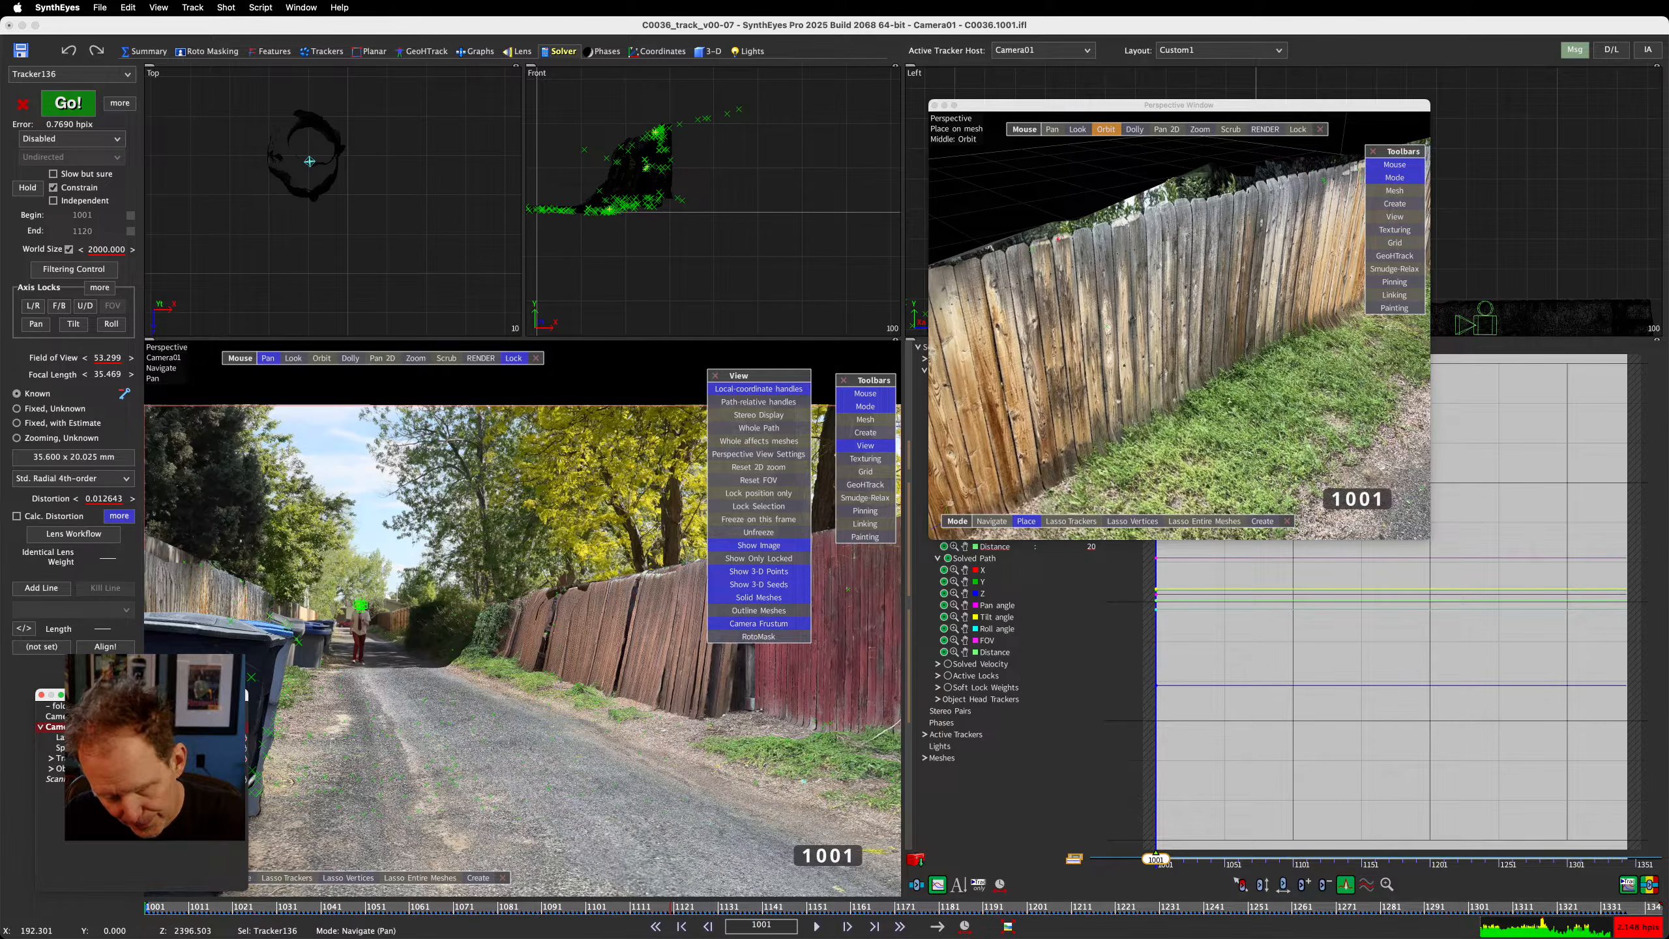
{"action": "left_click", "coordinate": [56, 768]}
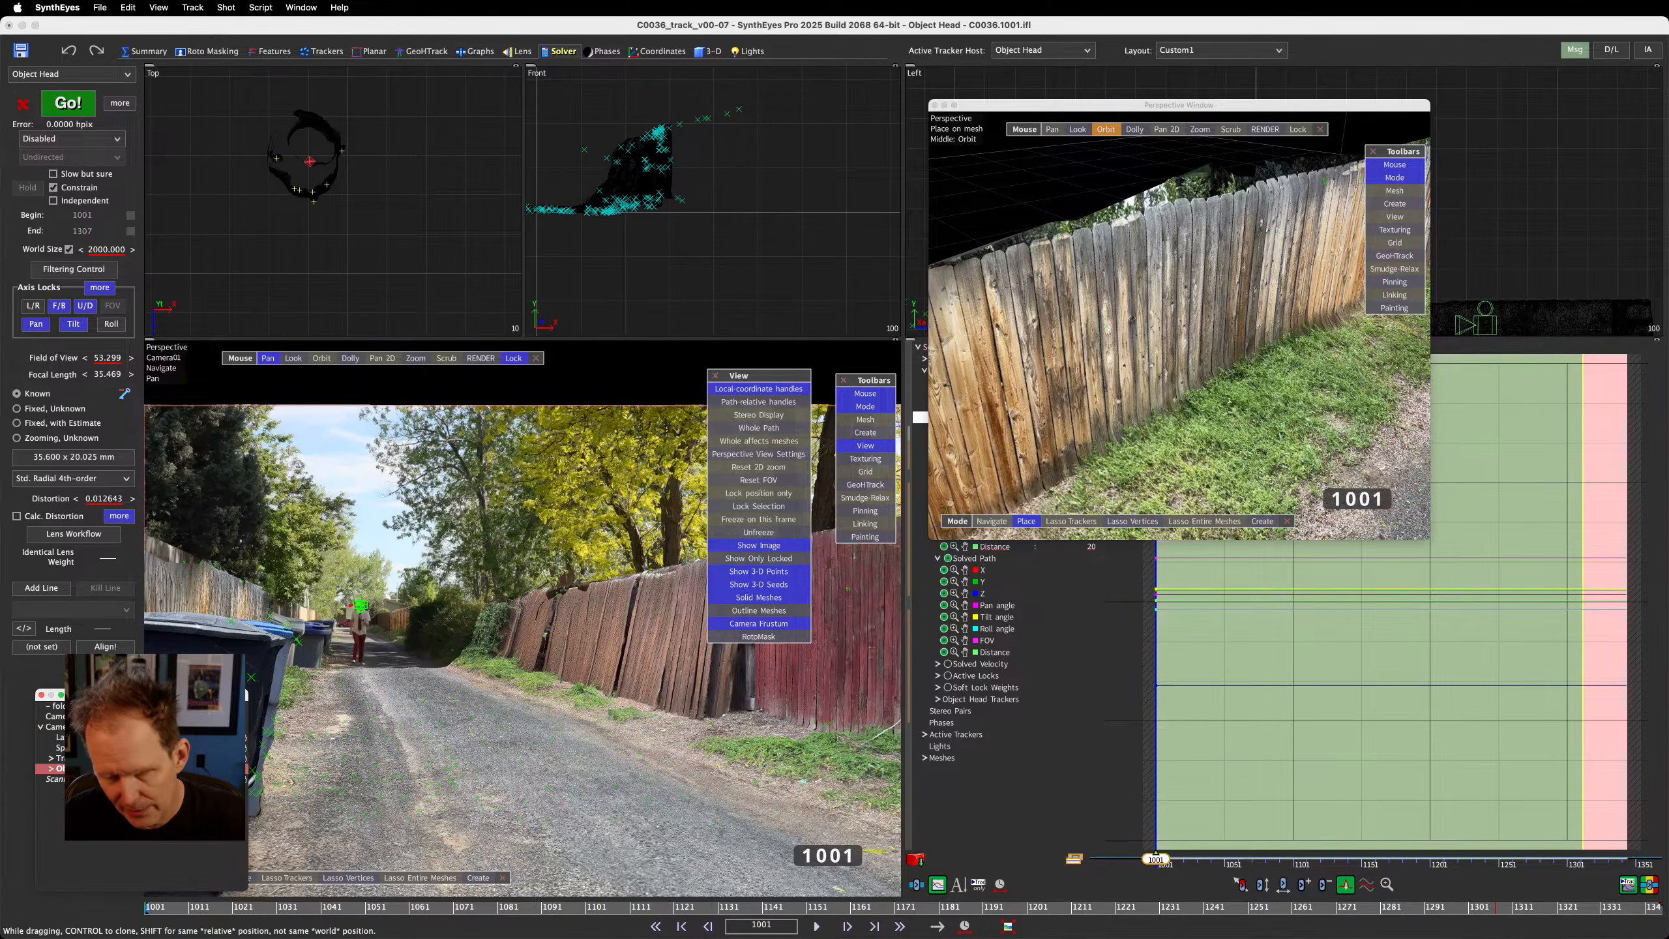
In Object Head's Hard and Soft Lock Controls, reset the position weights and the X, Y and Z seed path values to 0
{"action": "left_click", "coordinate": [103, 293]}
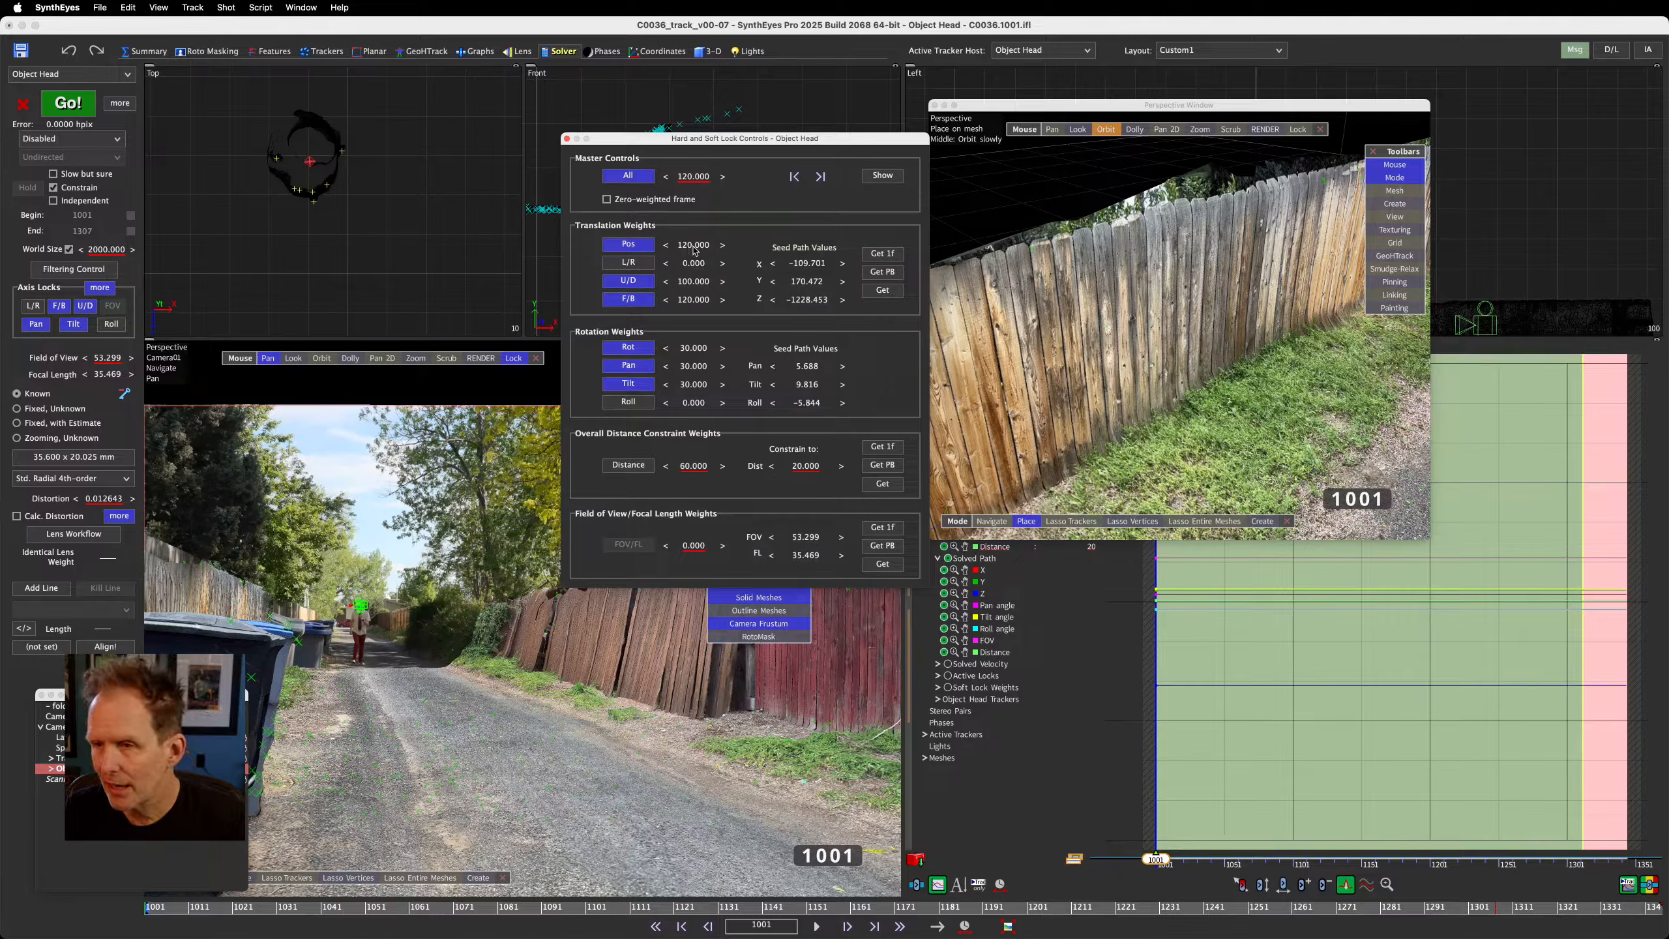
{"action": "right_click", "coordinate": [694, 250], "text": "ctrl"}
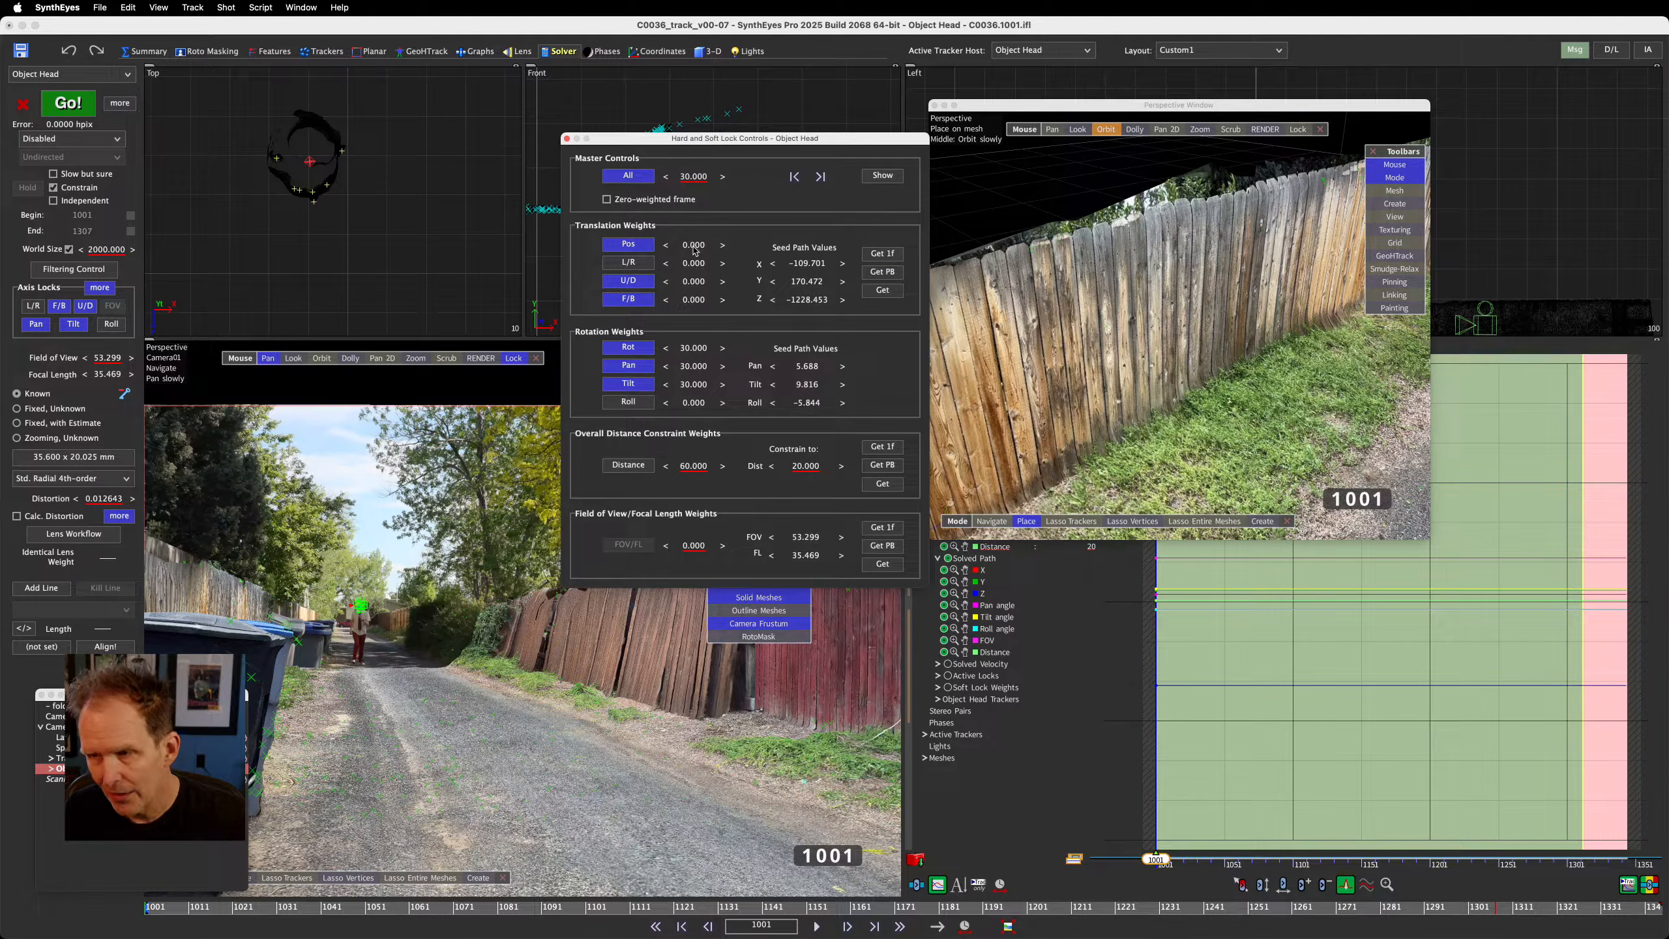
{"action": "right_click", "coordinate": [807, 263], "text": "ctrl"}
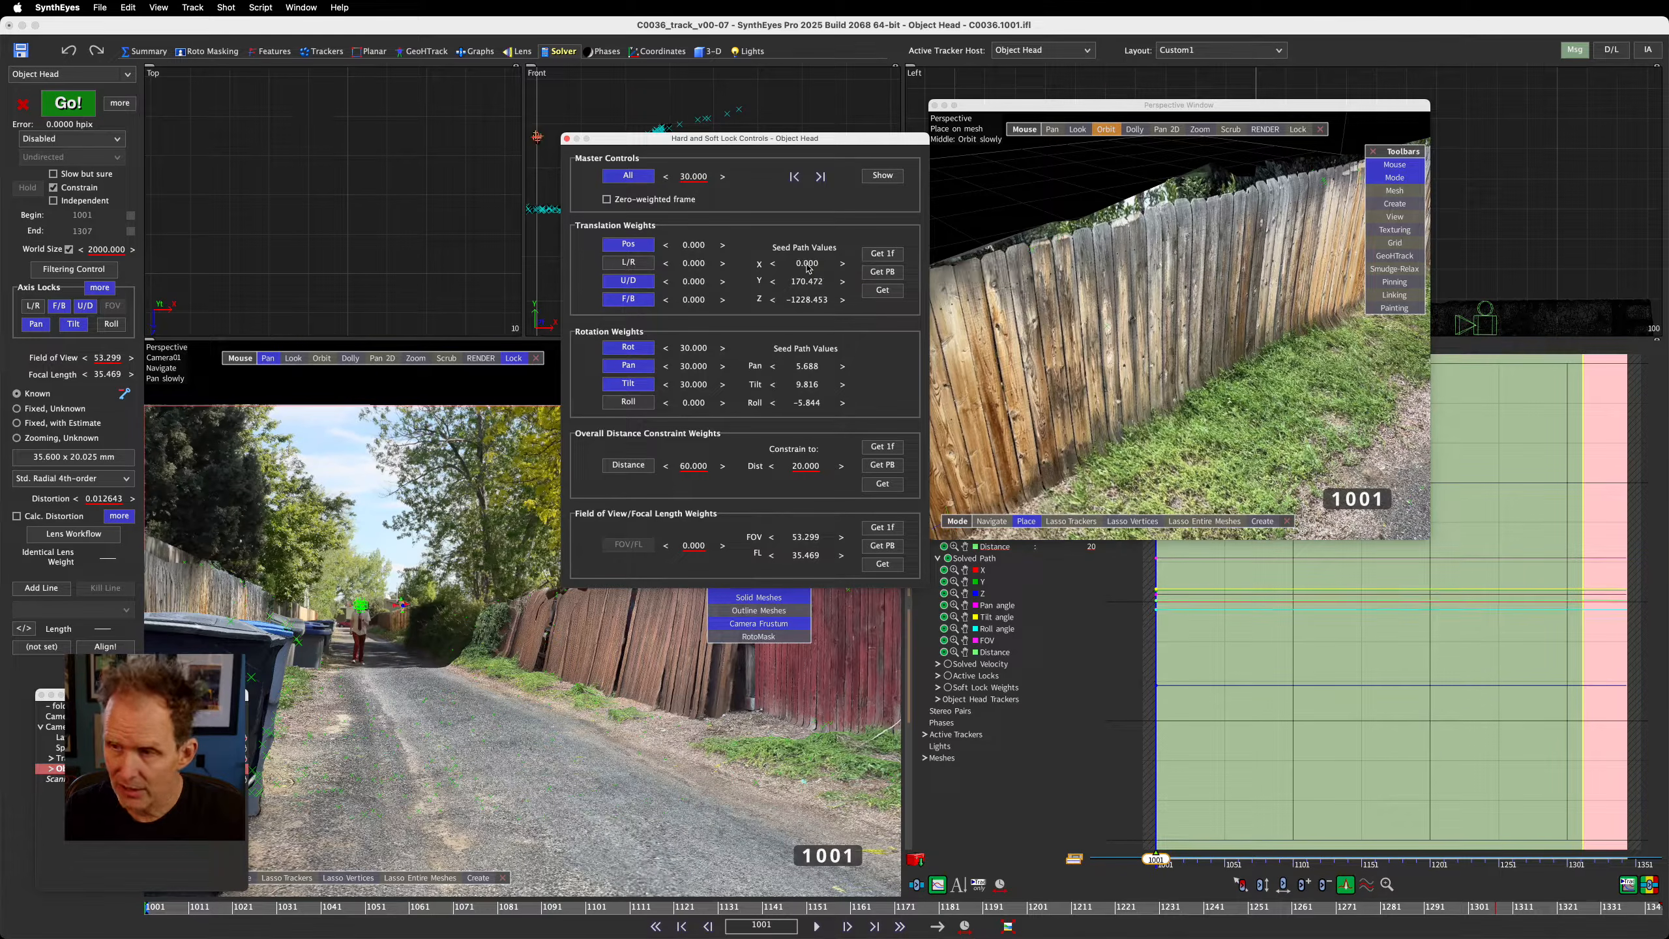
{"action": "right_click", "coordinate": [805, 282], "text": "ctrl"}
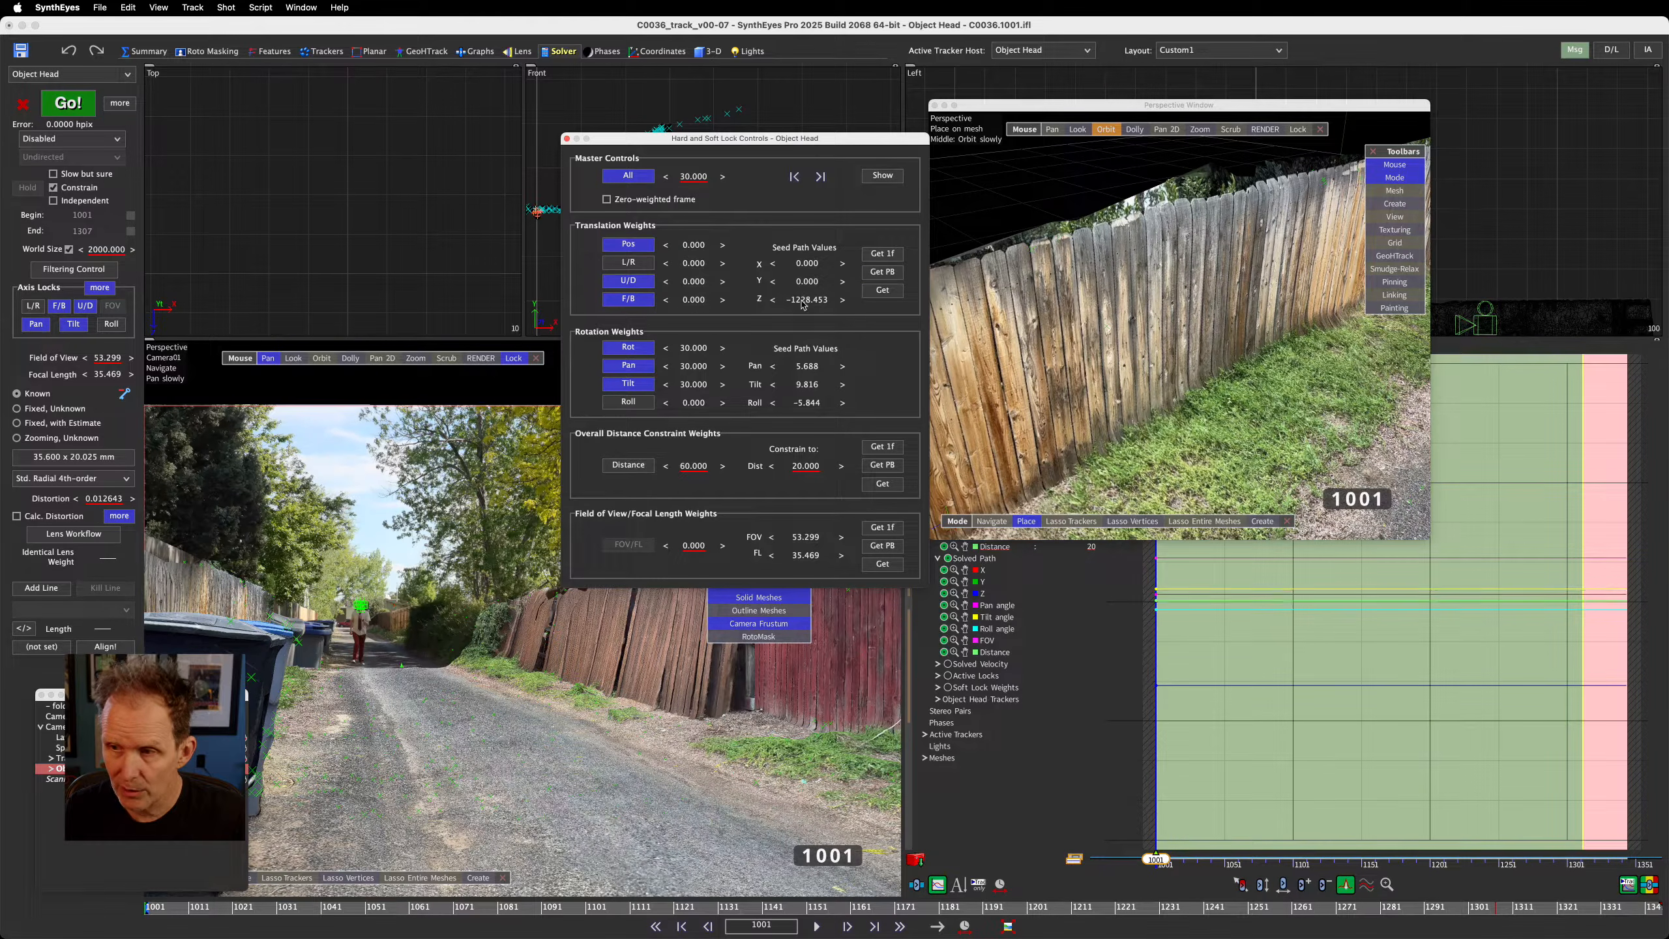
{"action": "right_click", "coordinate": [805, 299], "text": "ctrl"}
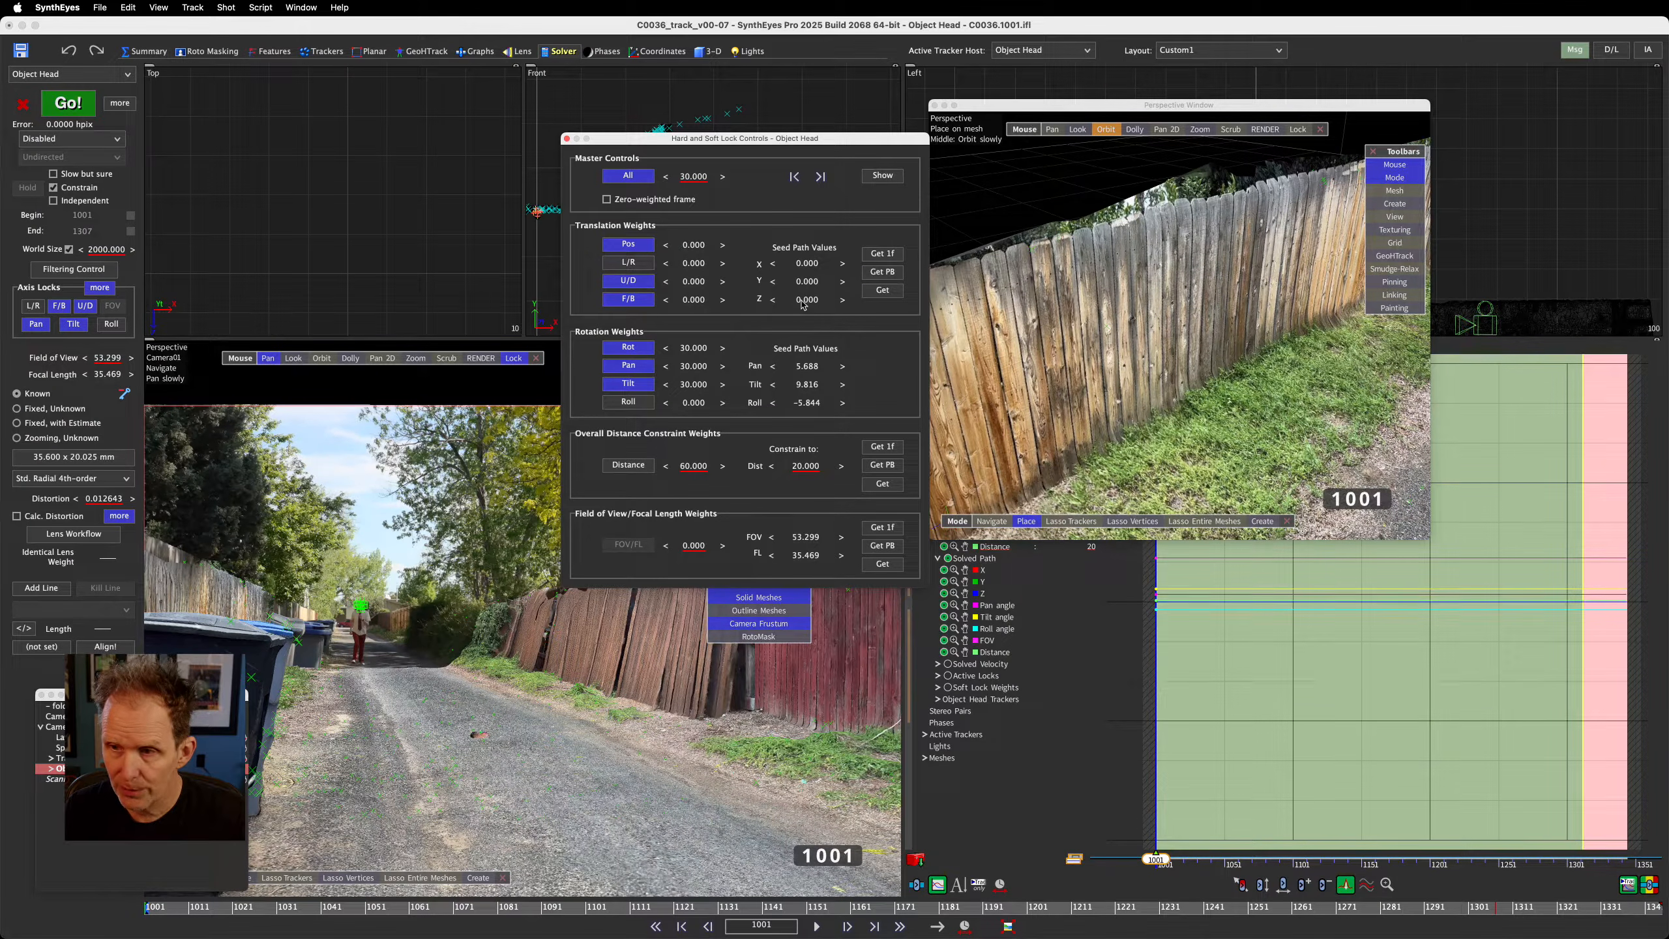
Reset Object Head's Pan, Tilt and Roll seed path values and its rotation weights to 0
{"action": "right_click", "coordinate": [808, 367], "text": "ctrl"}
{"action": "right_click", "coordinate": [812, 385], "text": "ctrl"}
{"action": "right_click", "coordinate": [807, 403], "text": "ctrl"}
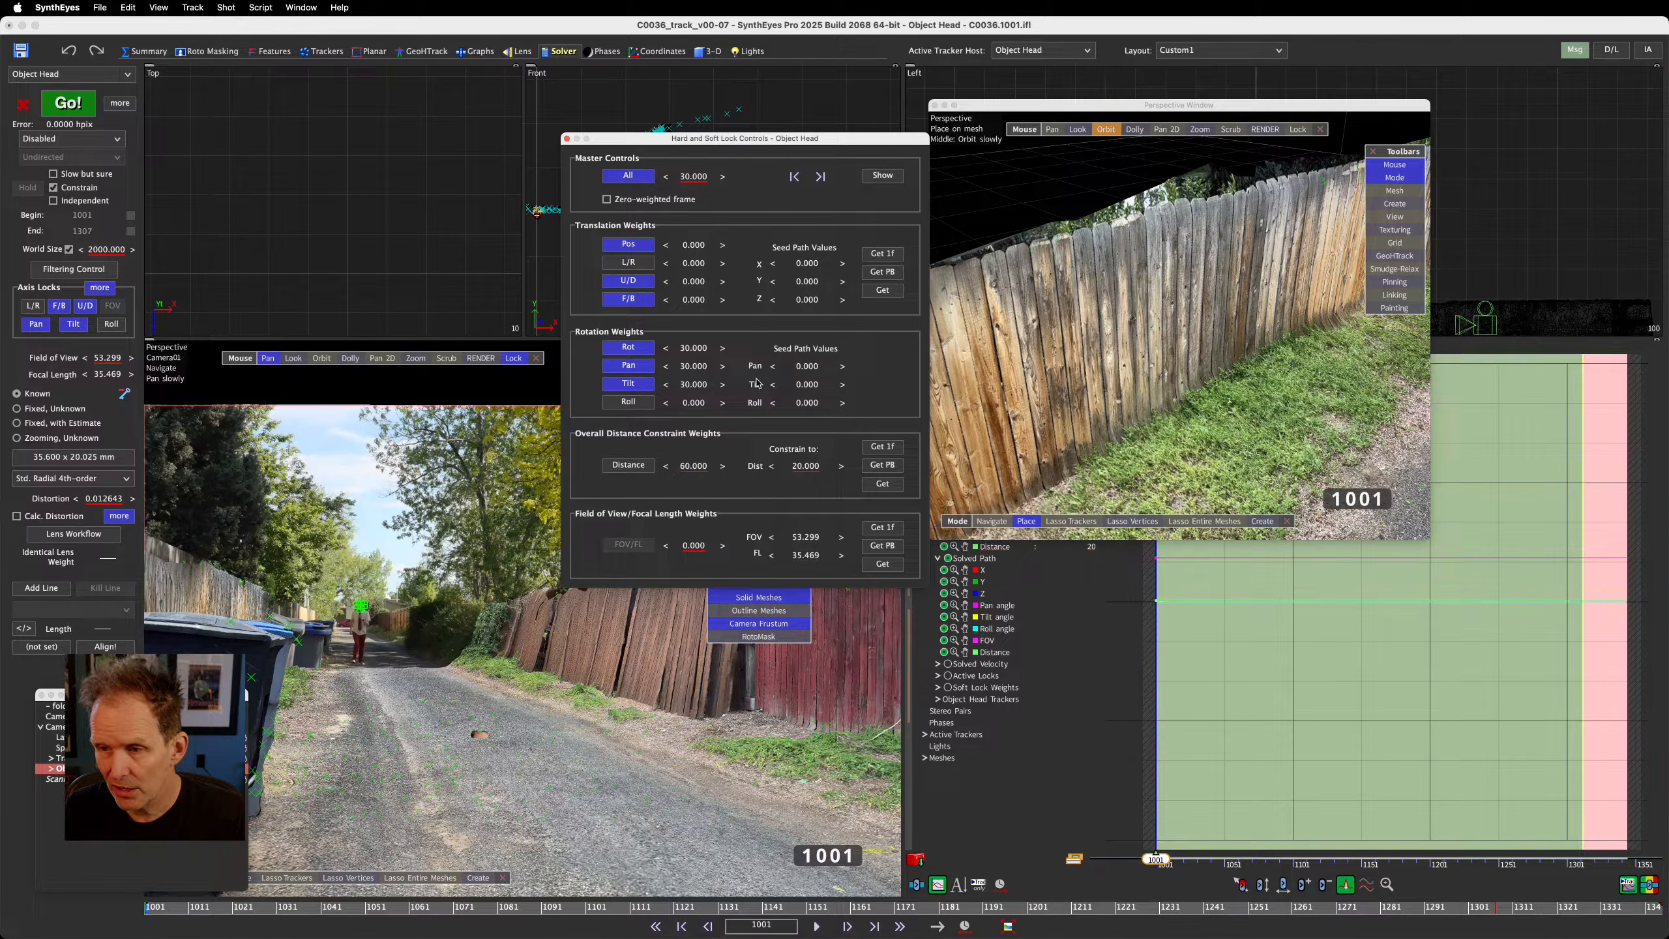
{"action": "right_click", "coordinate": [693, 348], "text": "ctrl"}
{"action": "right_click", "coordinate": [693, 366], "text": "ctrl"}
{"action": "right_click", "coordinate": [696, 385], "text": "ctrl"}
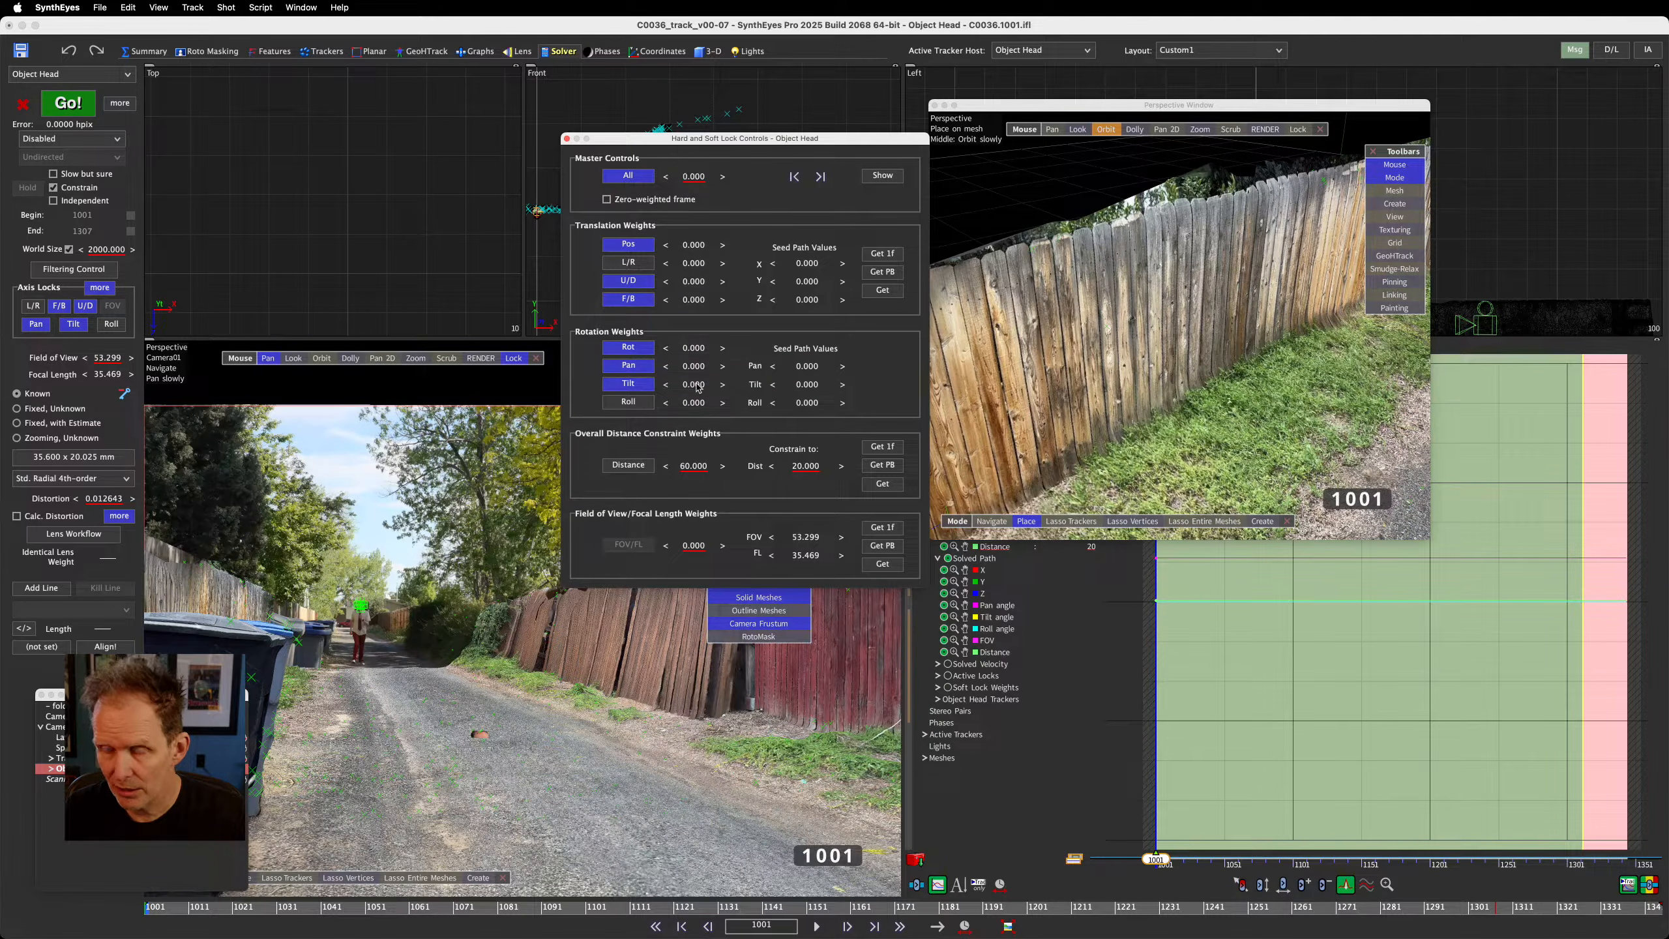
Turn off all of Object Head's position and rotation locks and keep the timeline at frame 1001
{"action": "left_click", "coordinate": [628, 245]}
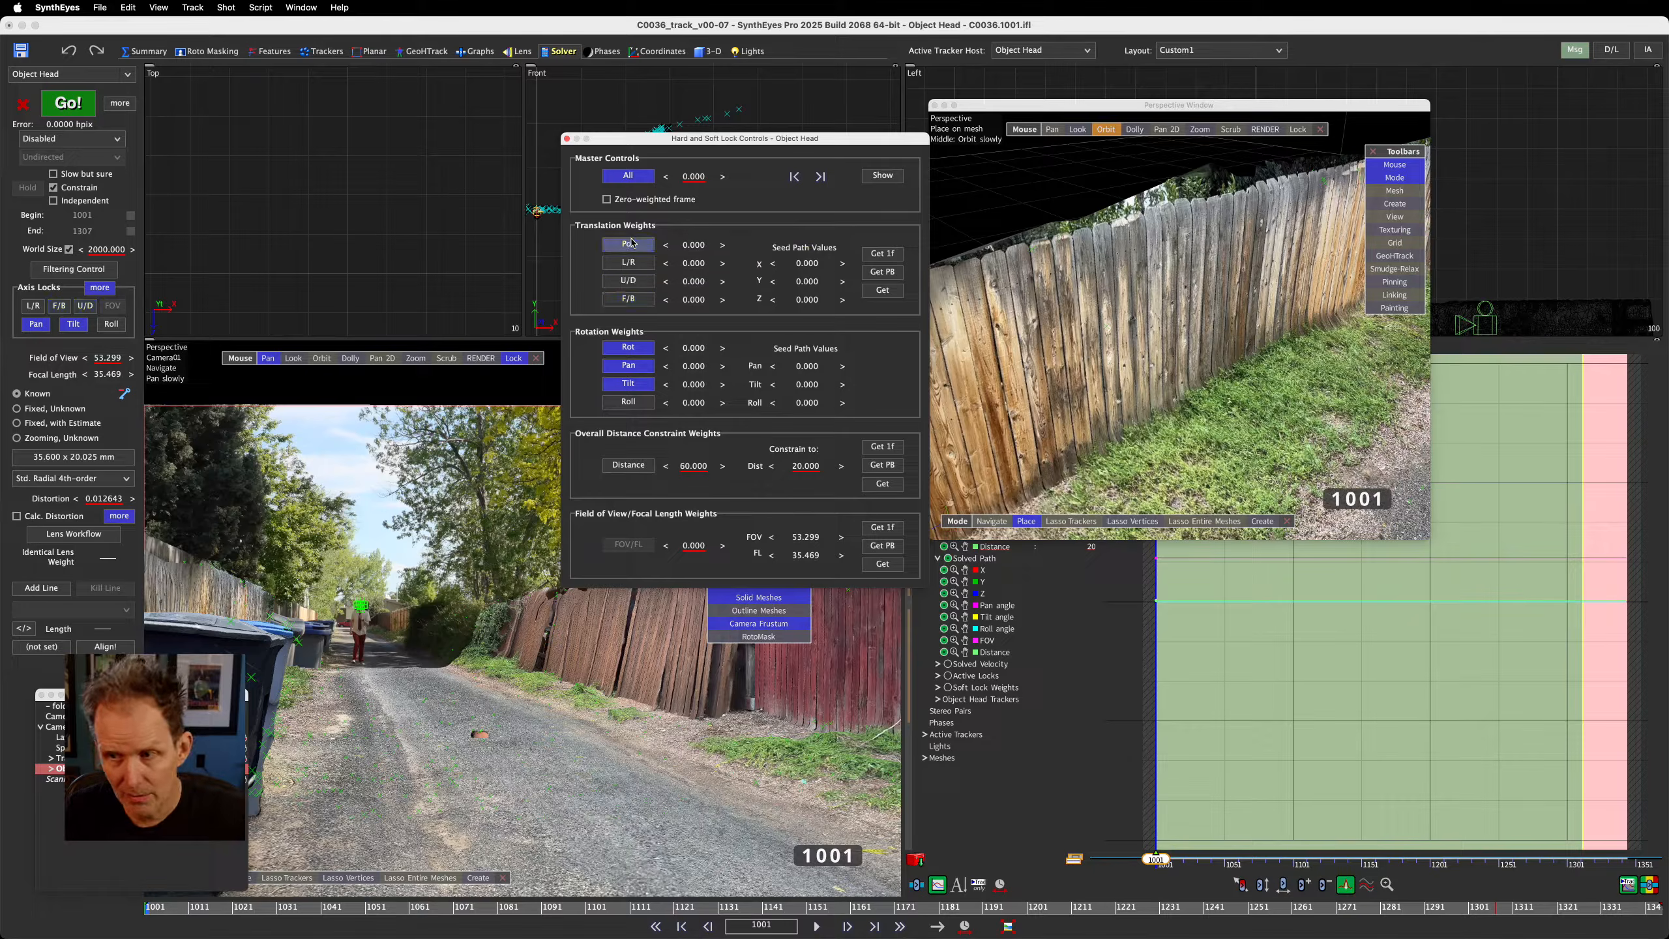
{"action": "left_click", "coordinate": [637, 349]}
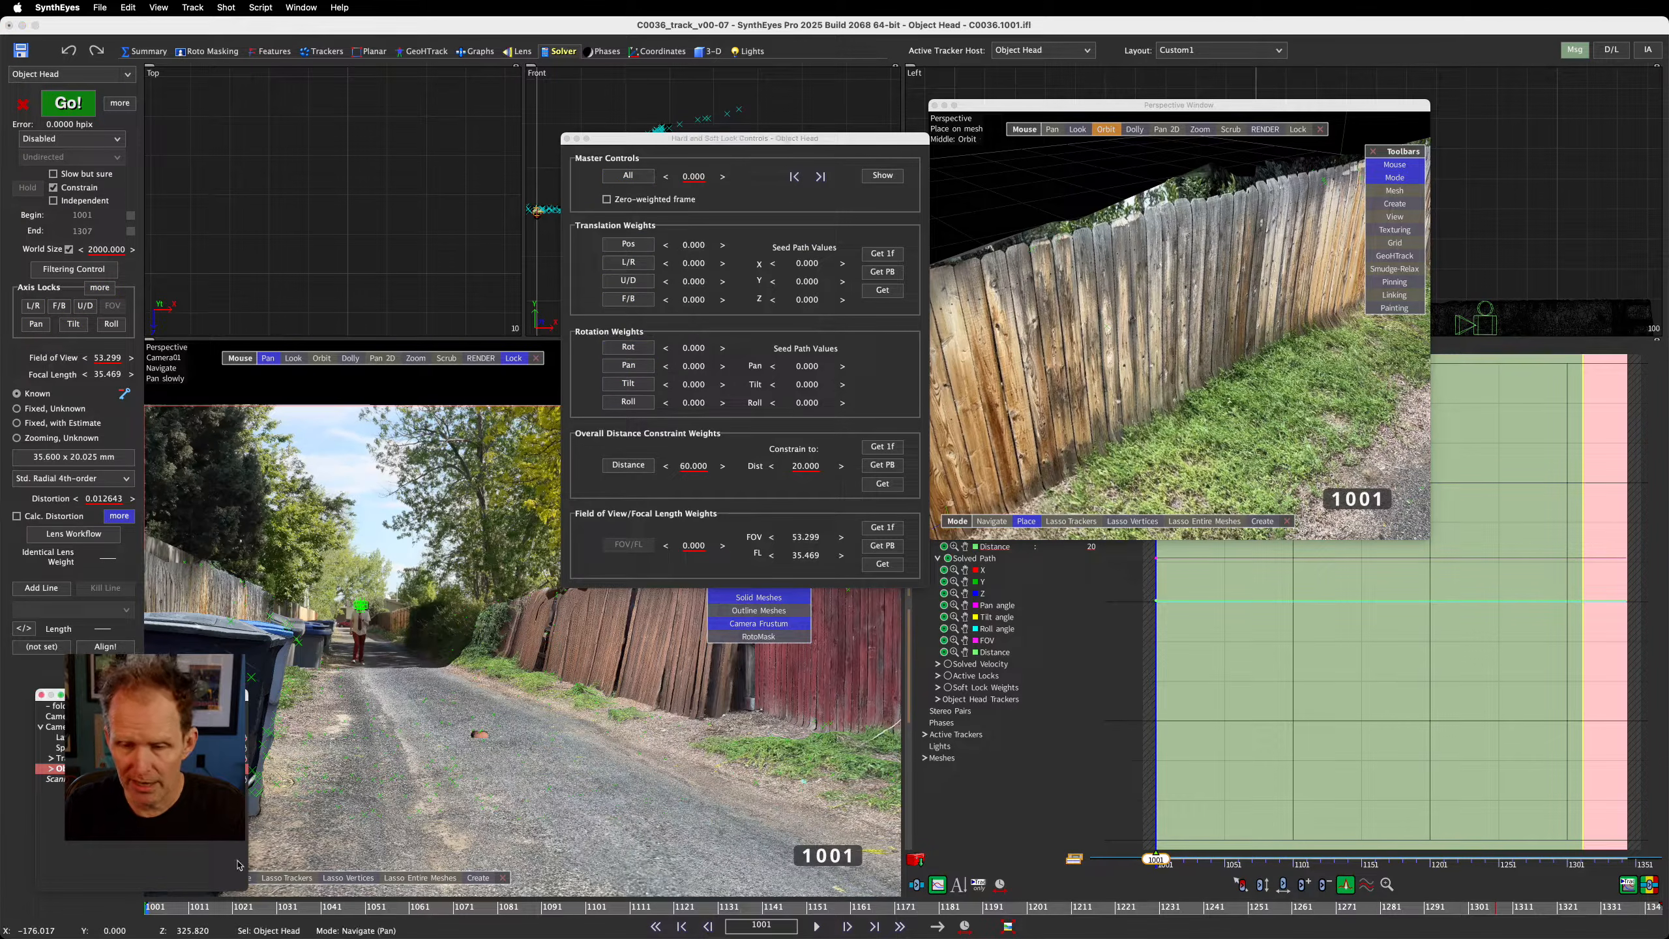
{"action": "left_click_drag", "start_coordinate": [169, 912], "coordinate": [916, 932]}
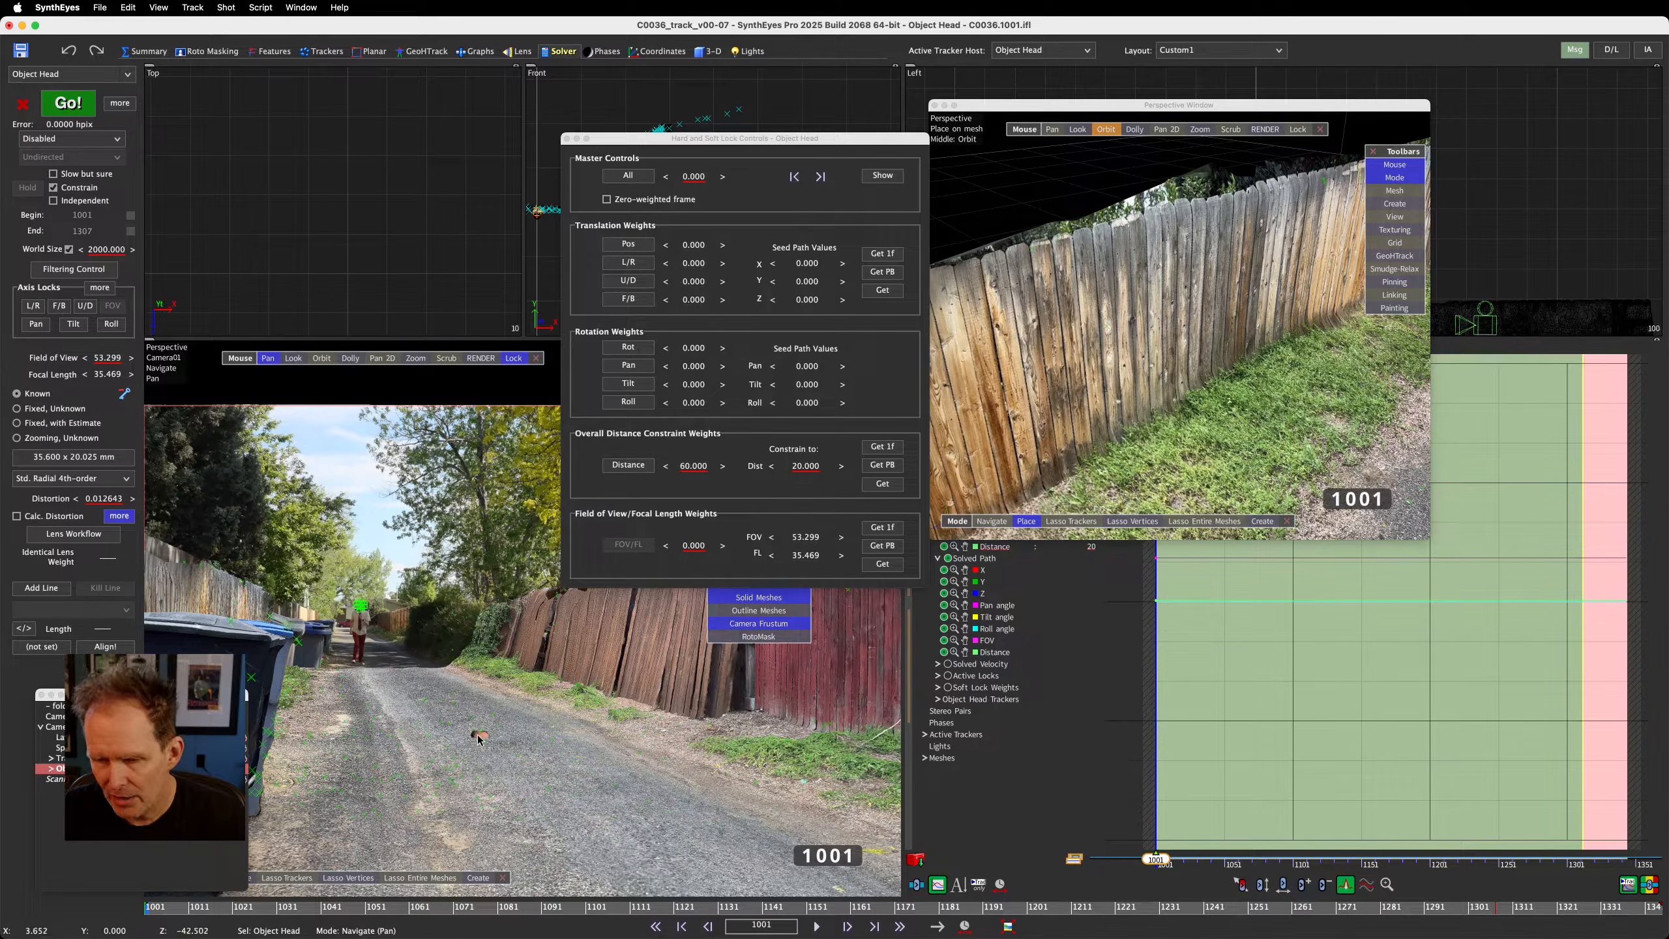
{"action": "mouse_move", "coordinate": [478, 739]}
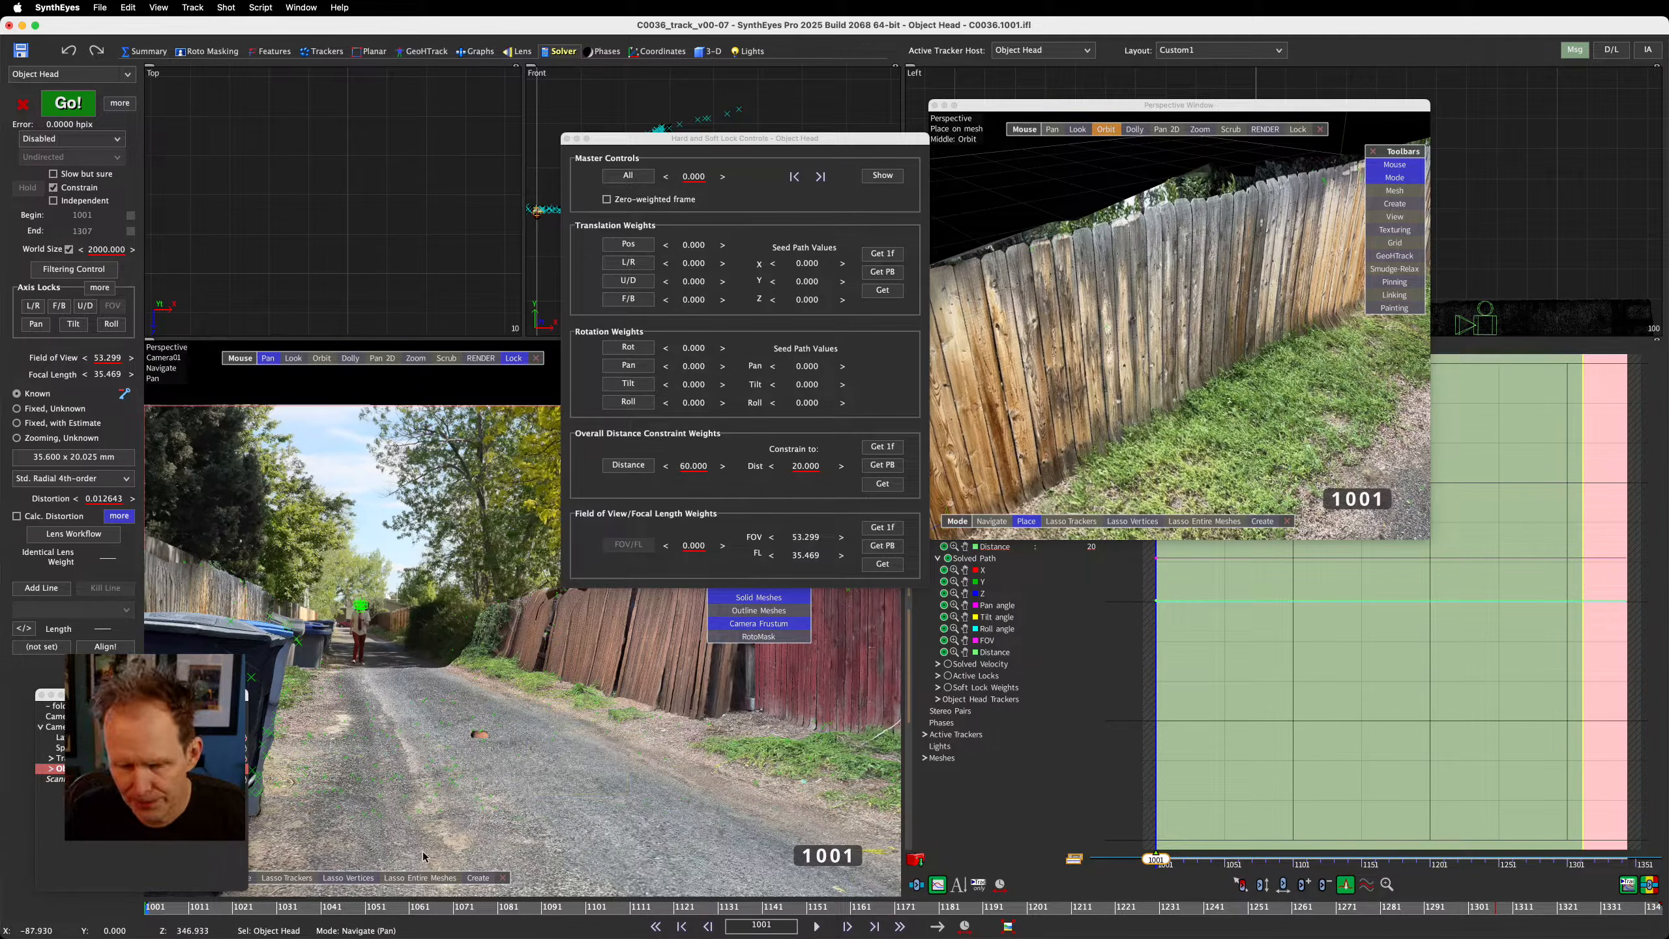
{"action": "mouse_move", "coordinate": [164, 911]}
{"action": "left_mouse_down"}
{"action": "mouse_move", "coordinate": [1499, 903]}
{"action": "mouse_move", "coordinate": [146, 906]}
{"action": "left_mouse_up"}
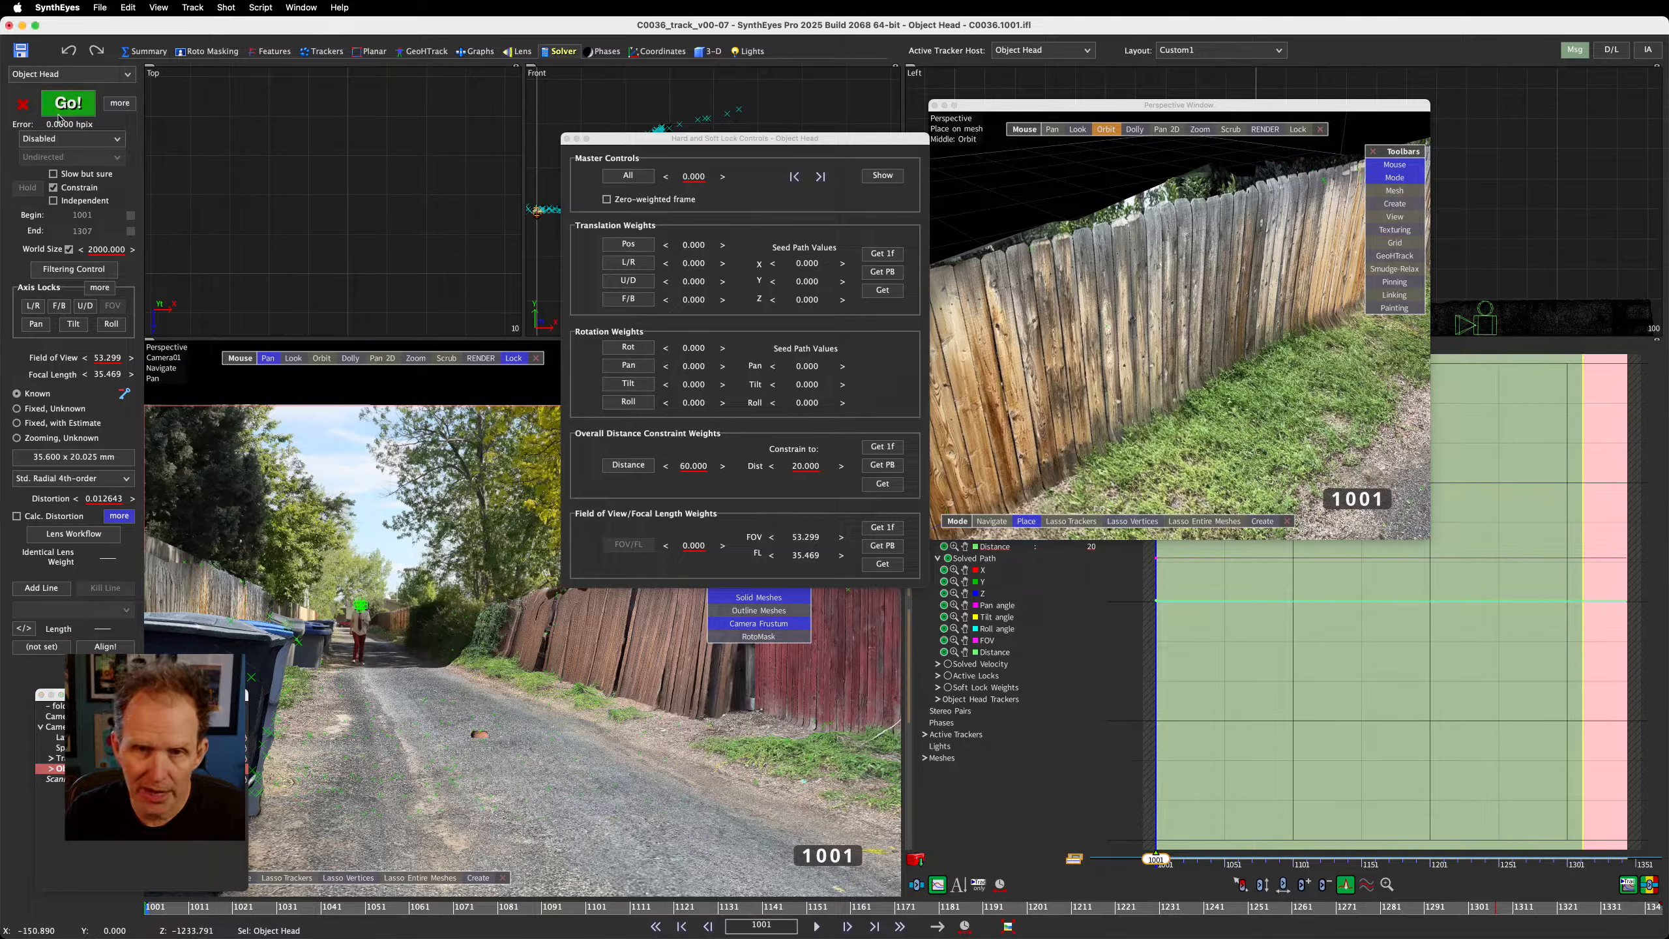
Set Object Head's solving mode to Automatic and open the radial 4th-order solver controls to check the distortion coefficients
{"action": "left_click", "coordinate": [57, 139]}
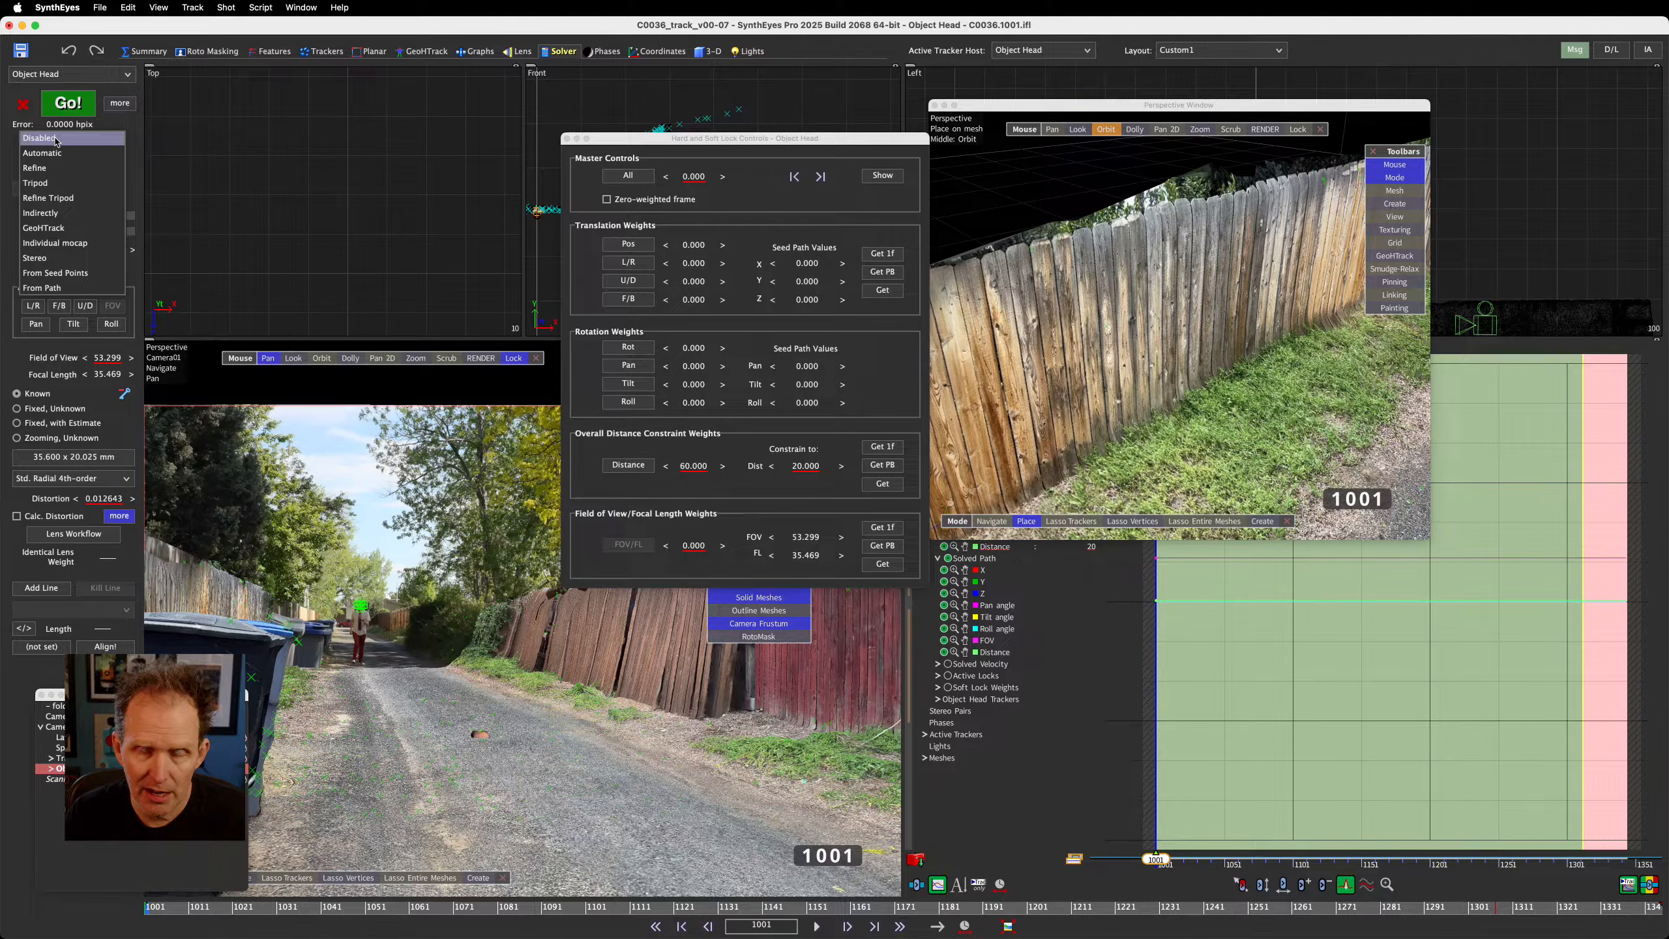
{"action": "left_click", "coordinate": [60, 153]}
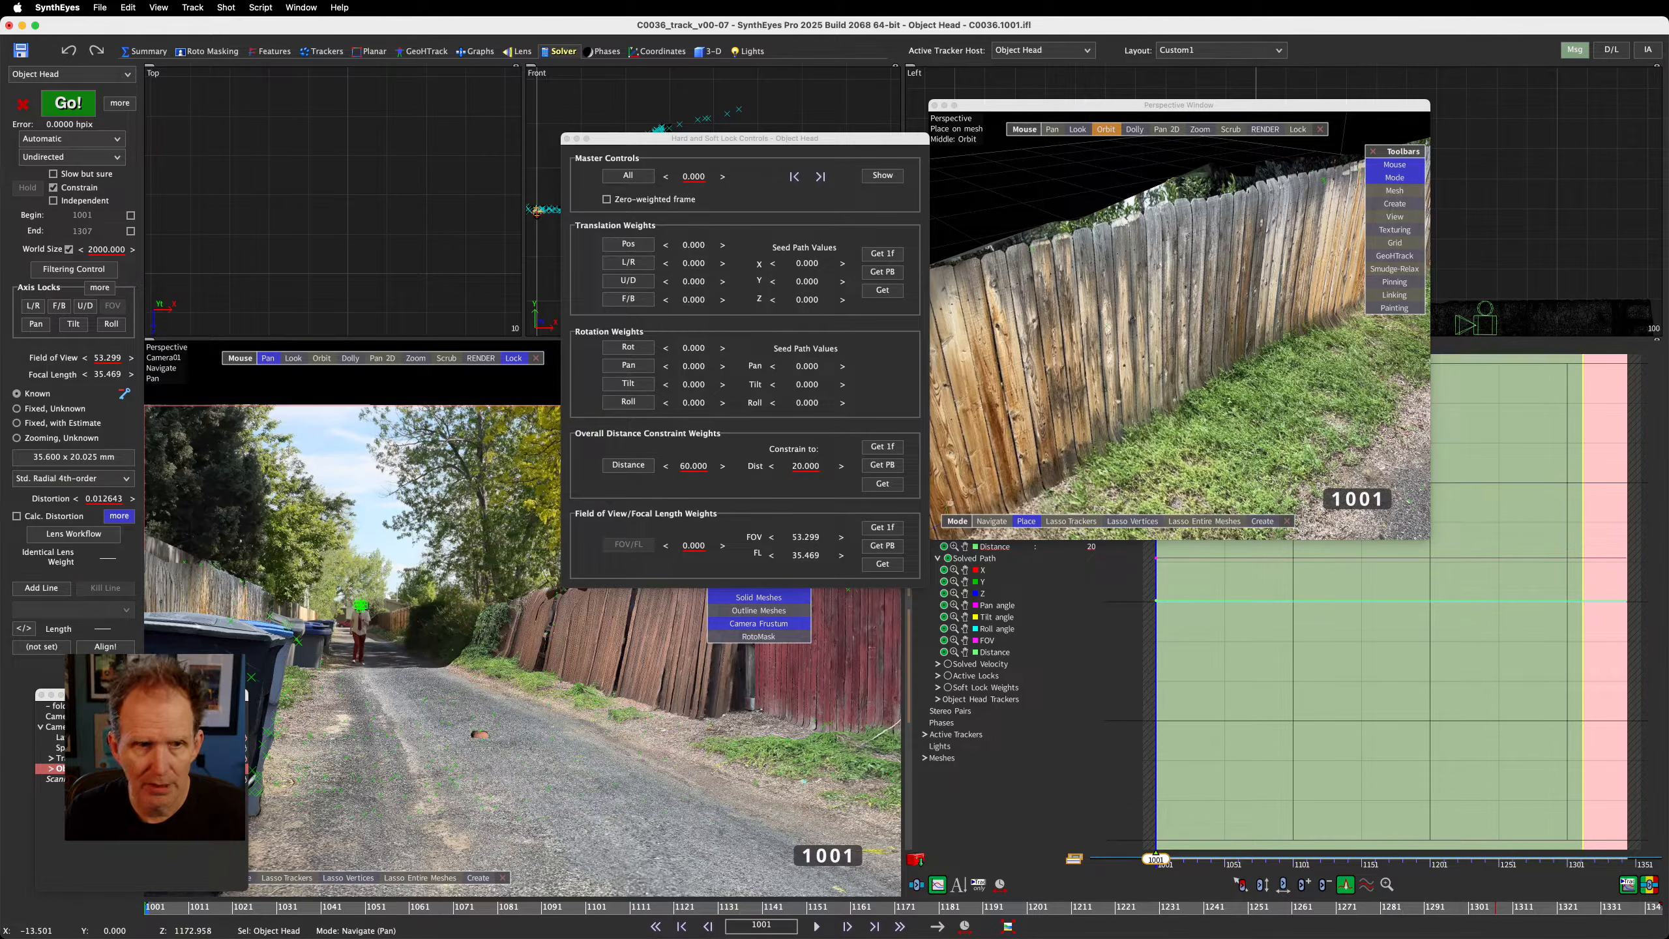
{"action": "left_click", "coordinate": [118, 516]}
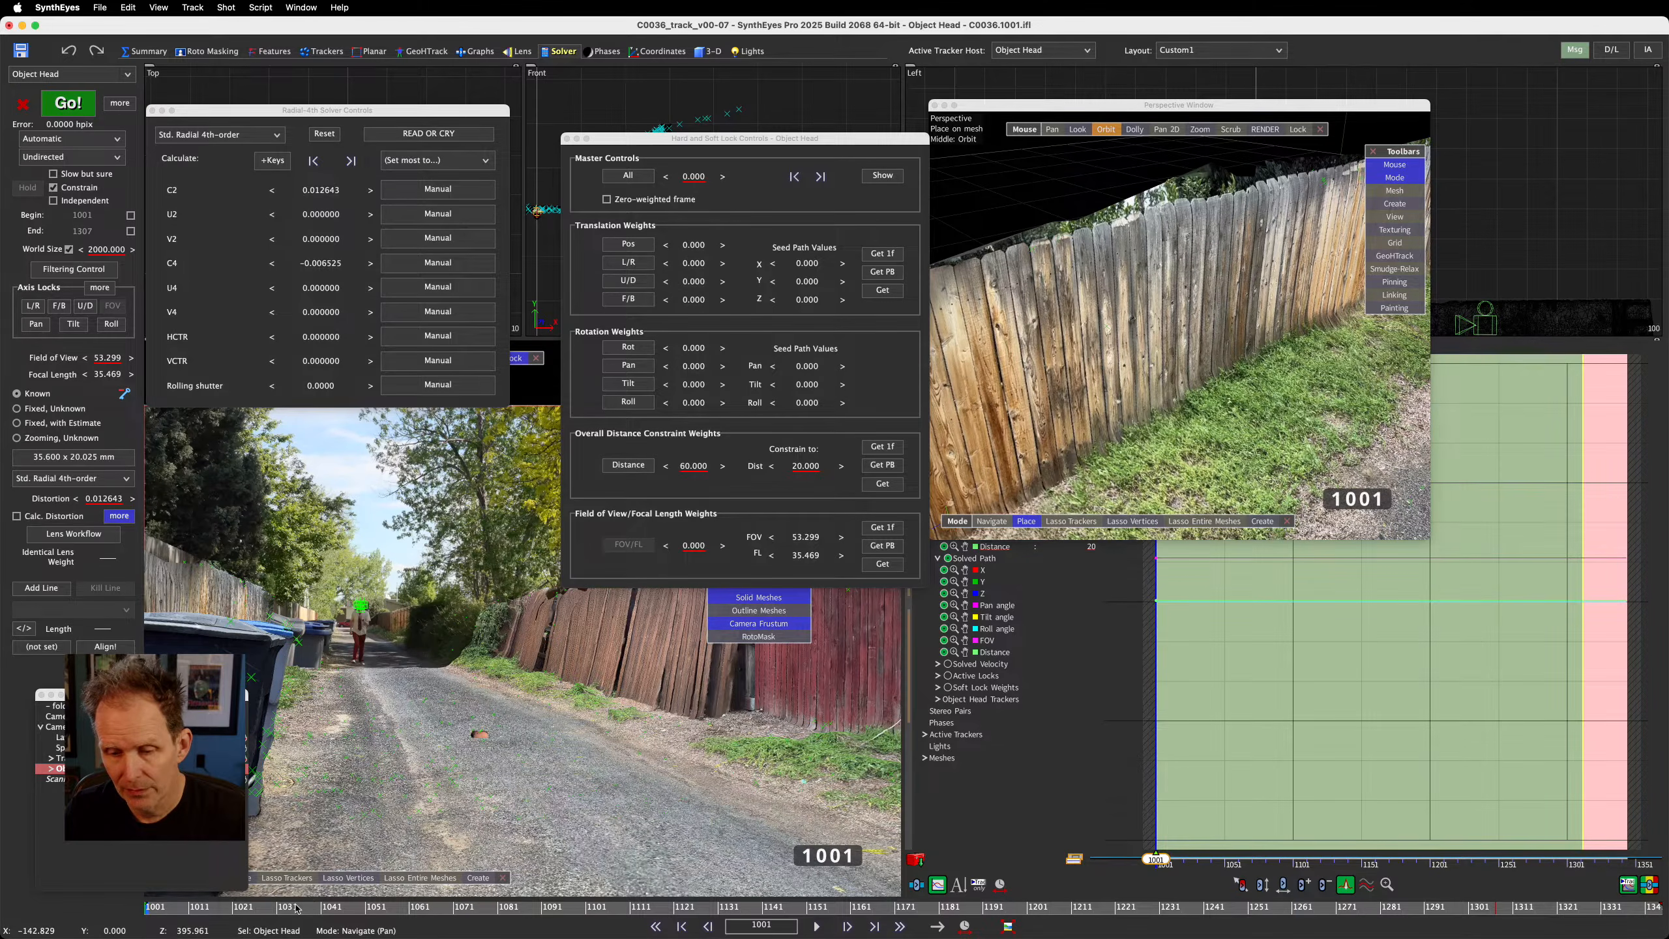
{"action": "left_click_drag", "start_coordinate": [299, 908], "coordinate": [146, 911]}
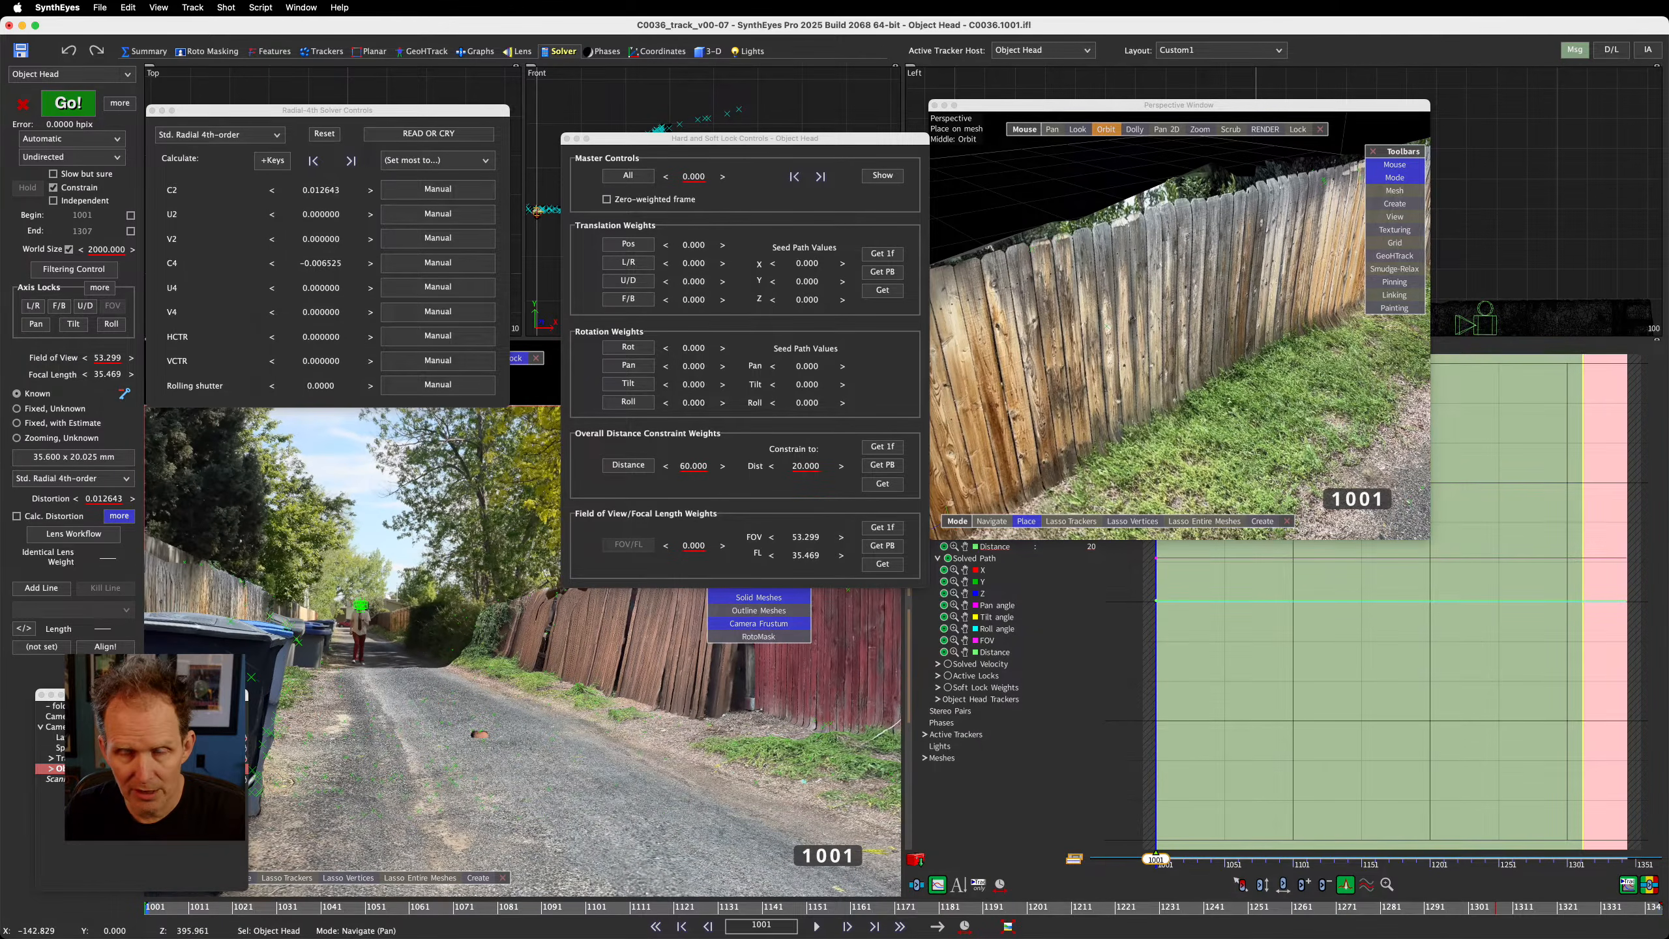
Move the radial 4th-order solver controls out of the workspace and bring the Texture Control Panel into it
{"action": "left_click", "coordinate": [399, 112]}
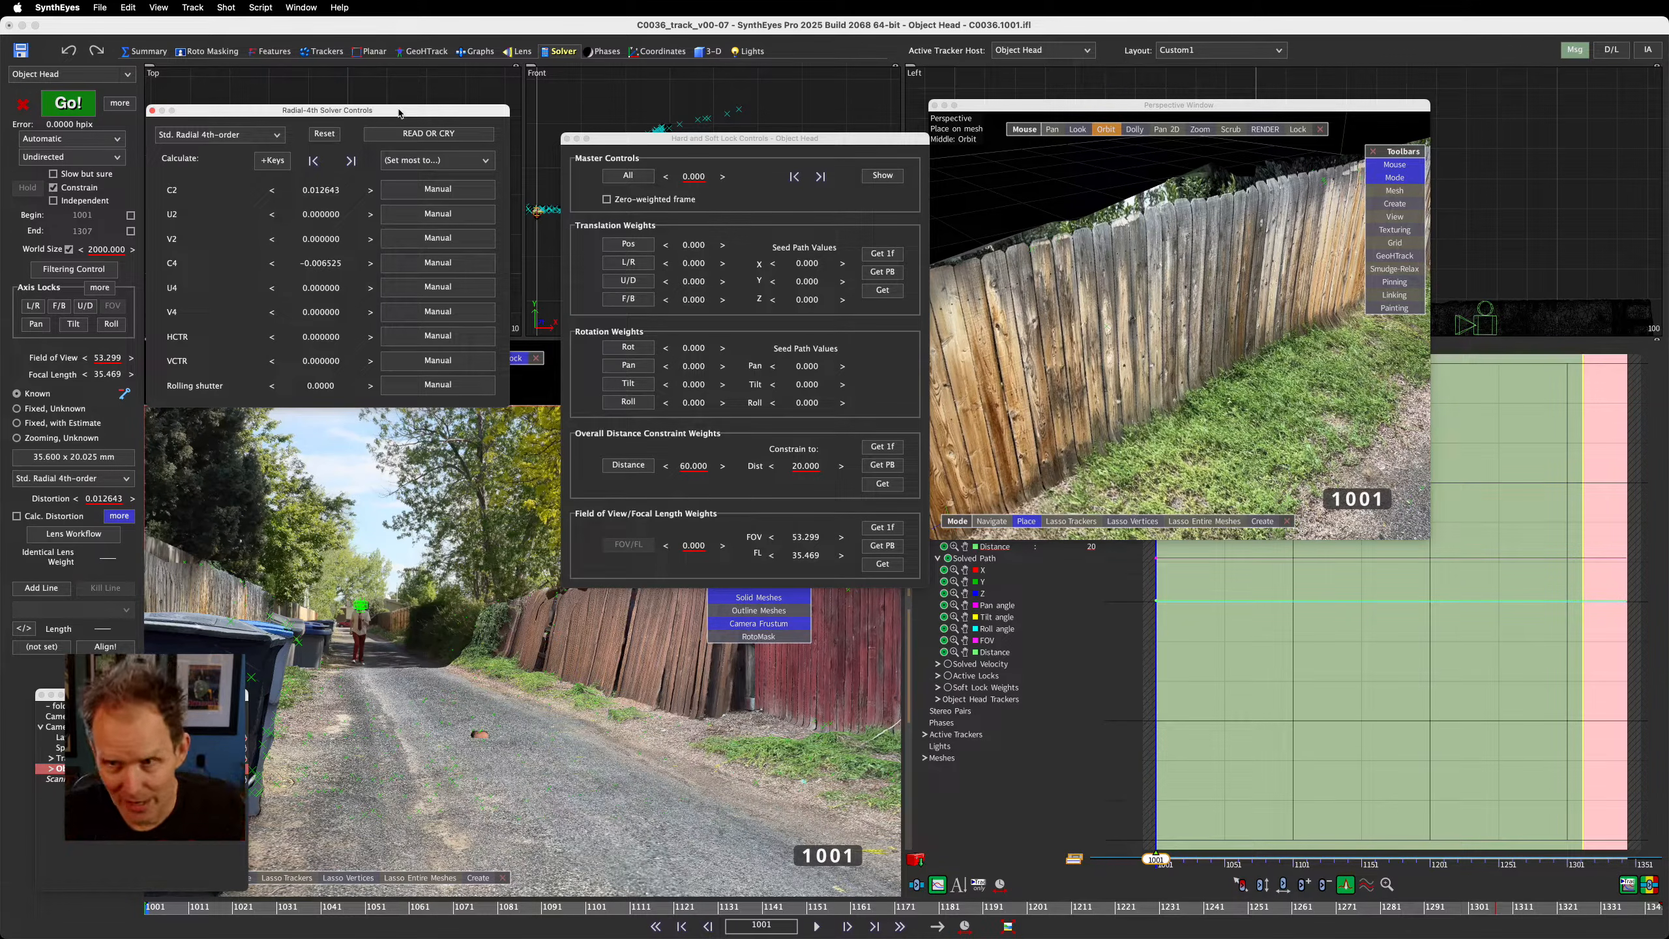
{"action": "left_click_drag", "start_coordinate": [398, 113], "coordinate": [0, 79]}
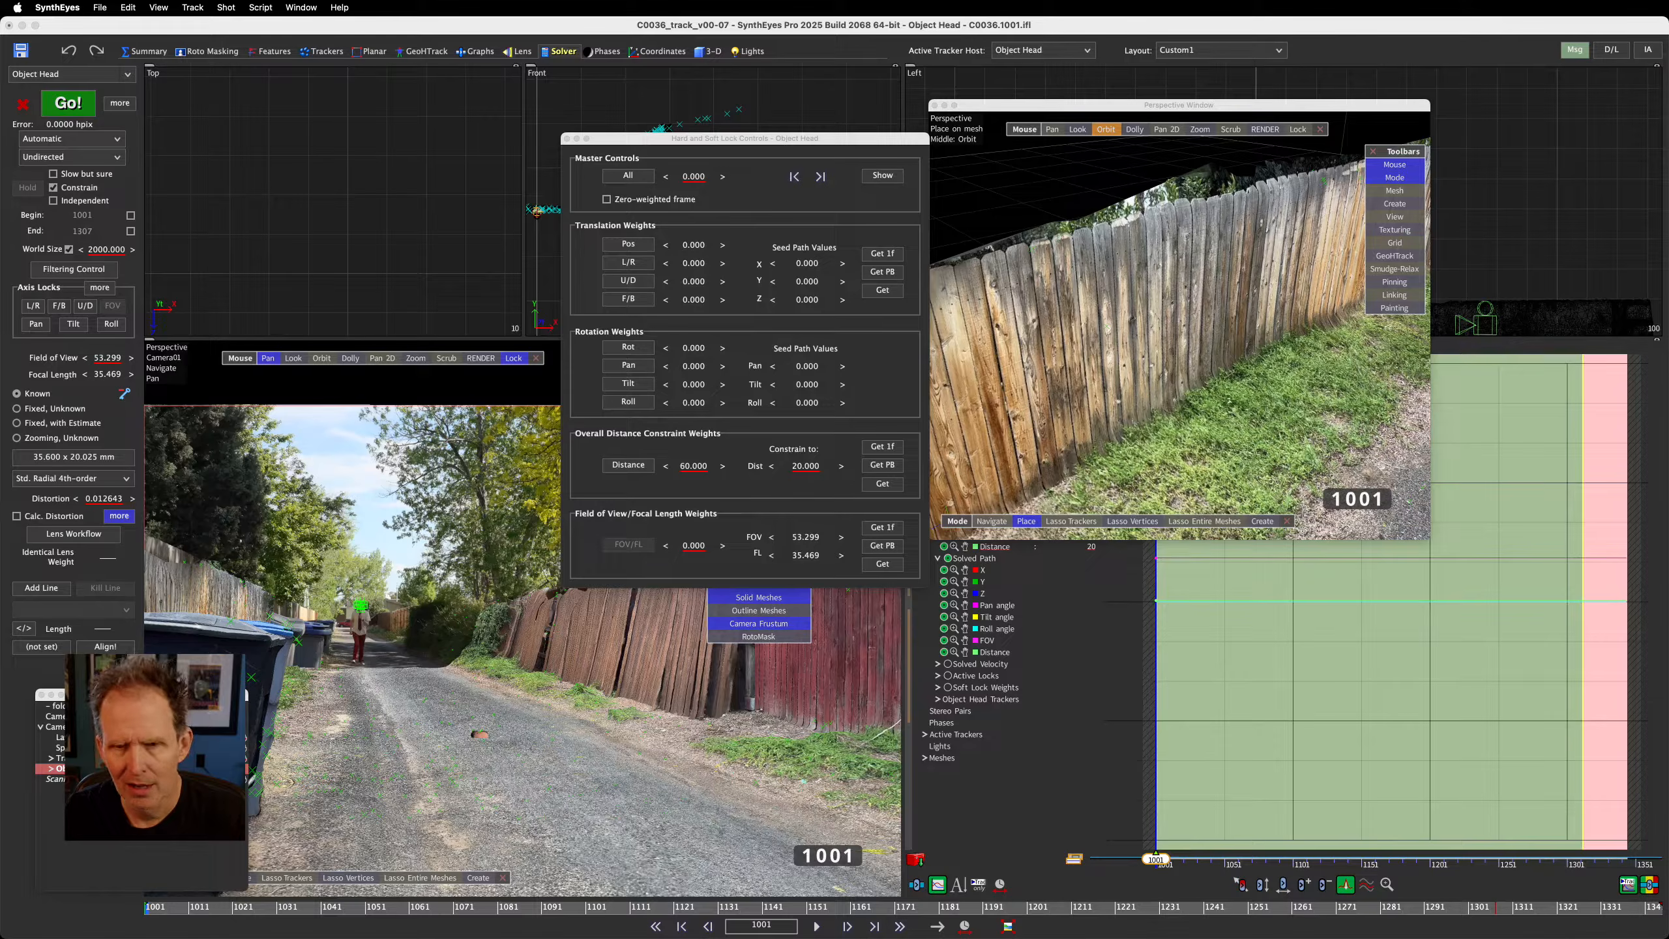
{"action": "left_click_drag", "start_coordinate": [0, 315], "coordinate": [368, 321]}
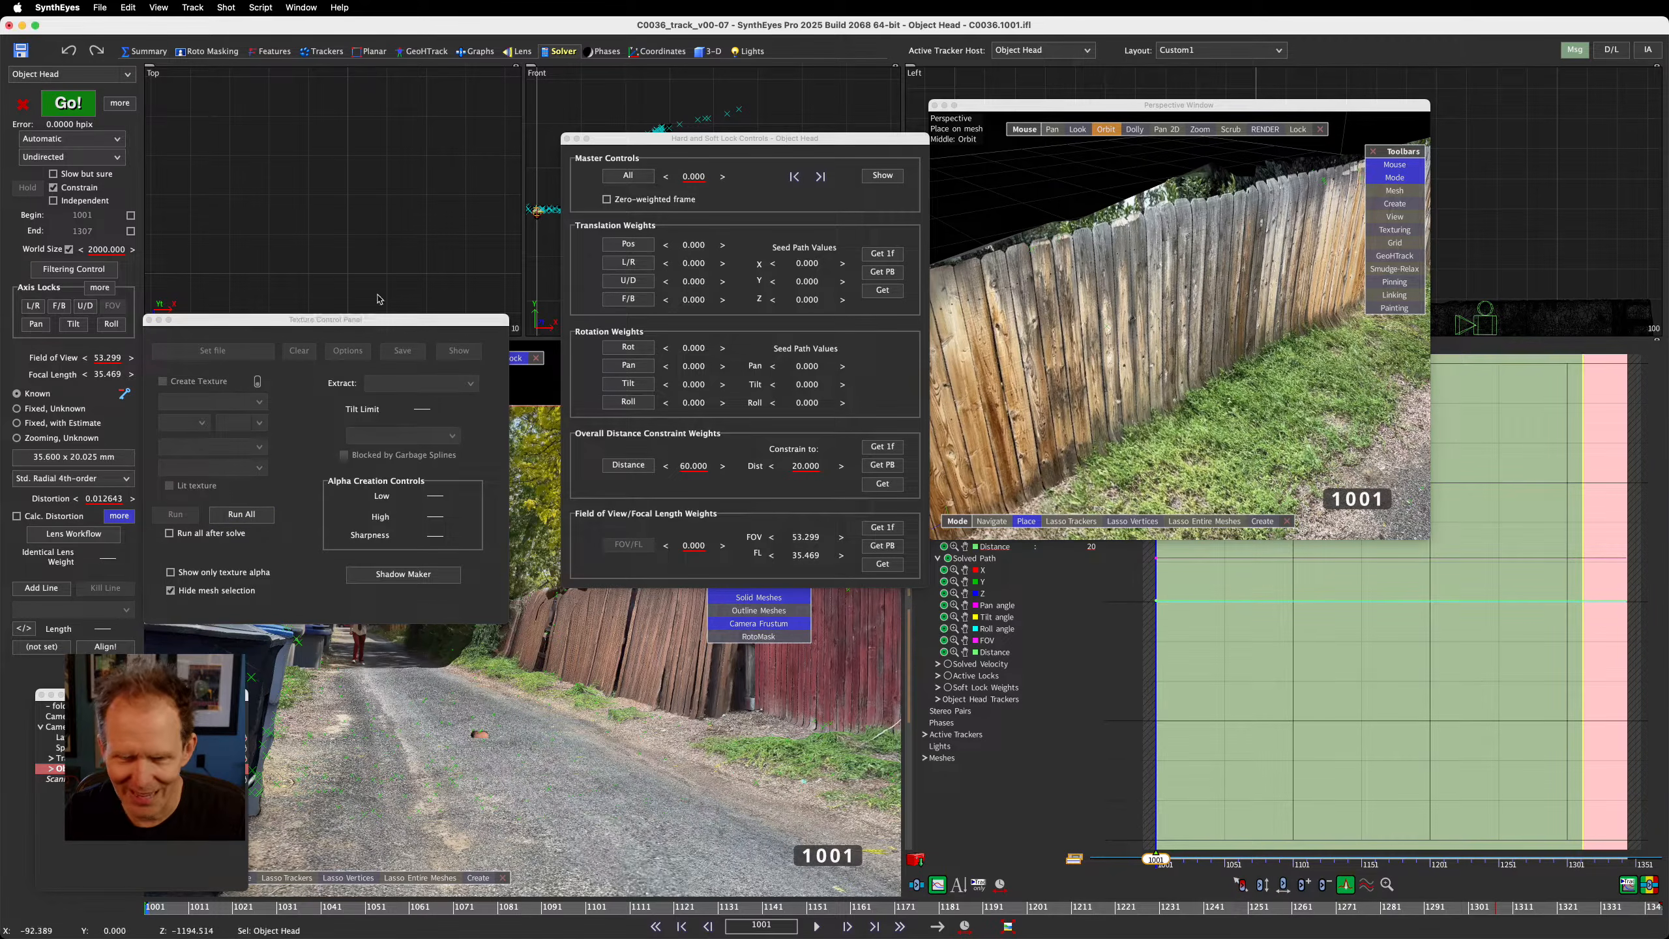
Clear the Texture Control Panel, Object Head's lock controls and the floating perspective window out of the workspace
{"action": "left_click_drag", "start_coordinate": [351, 320], "coordinate": [0, 435]}
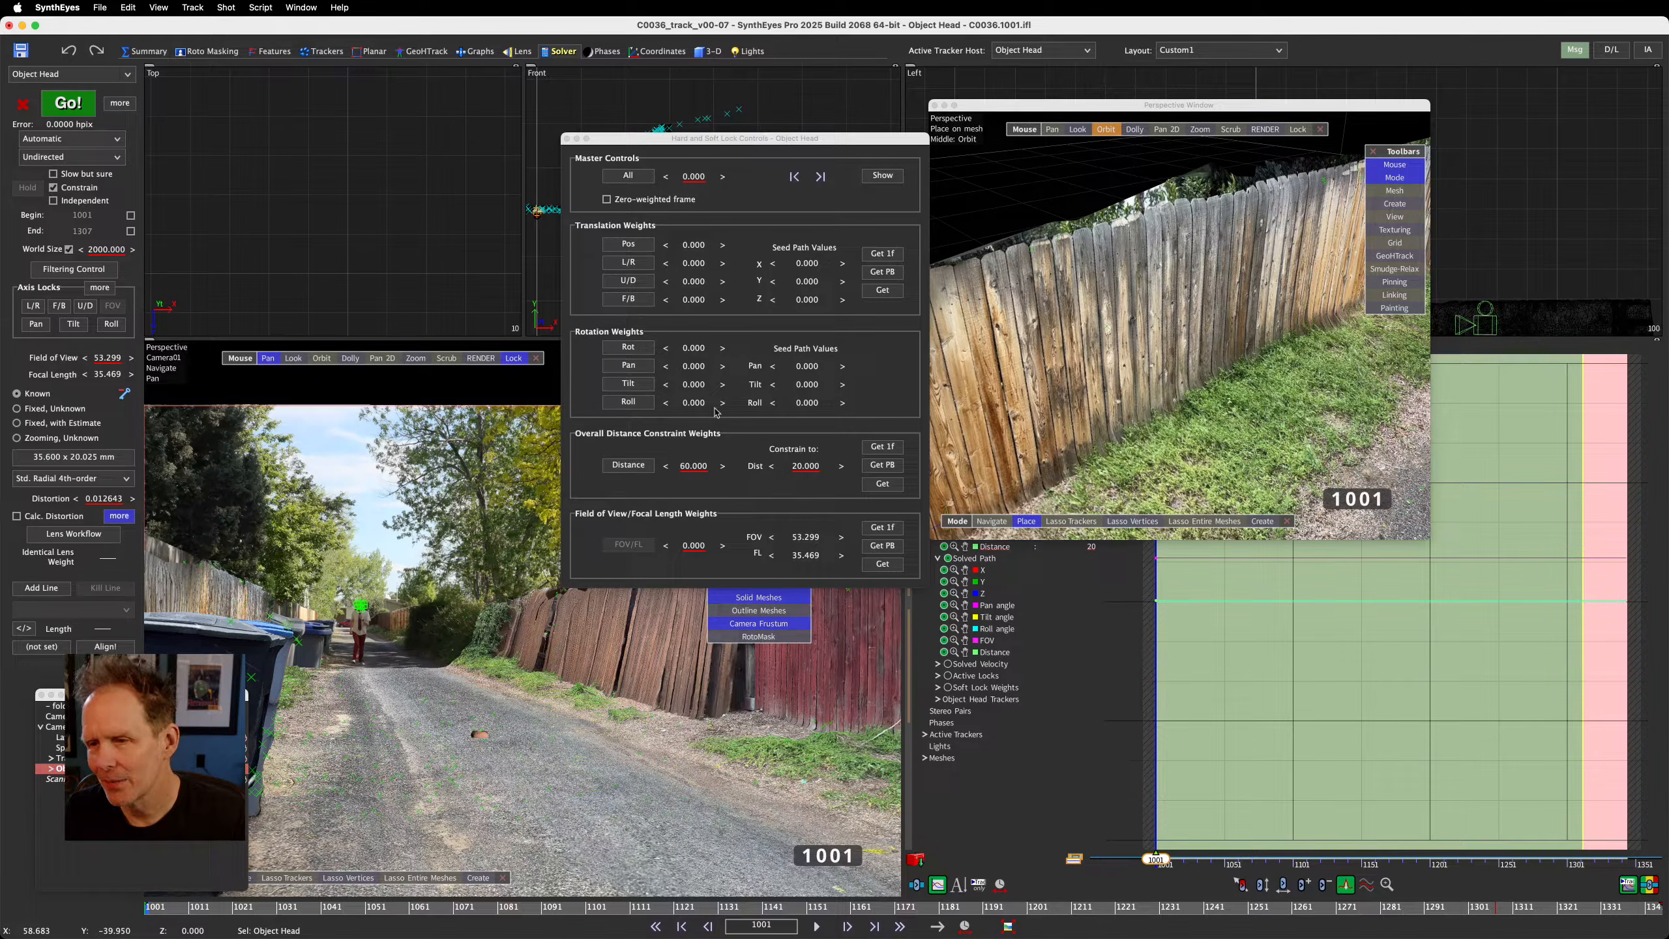
{"action": "left_click", "coordinate": [567, 139]}
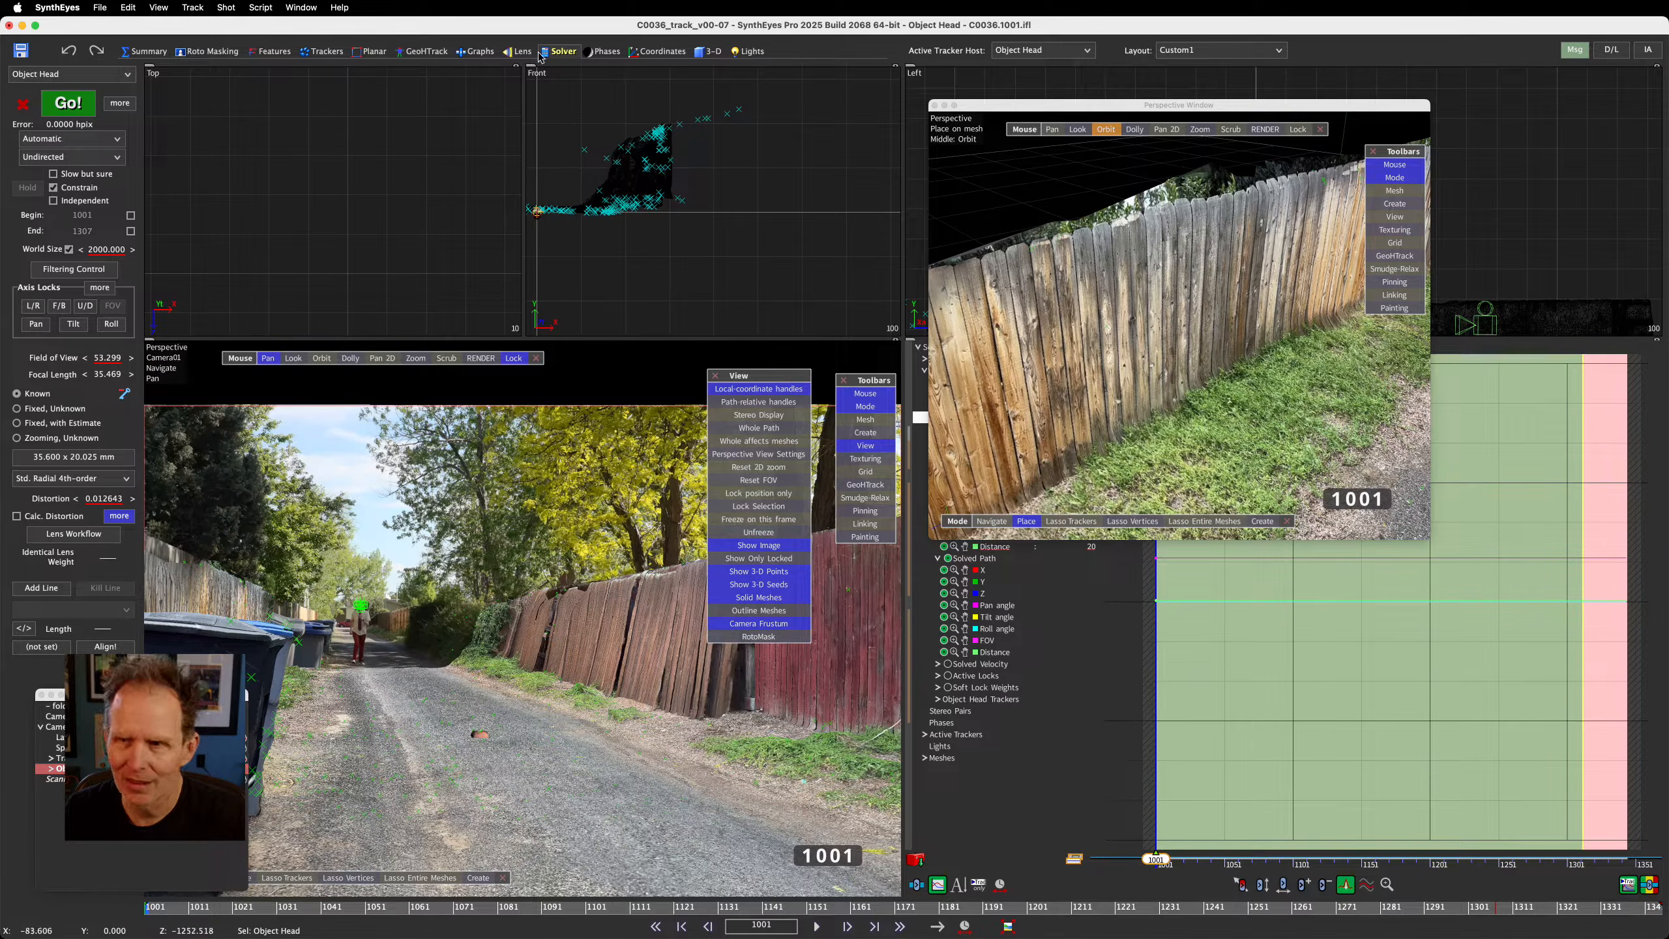
{"action": "left_click", "coordinate": [519, 52]}
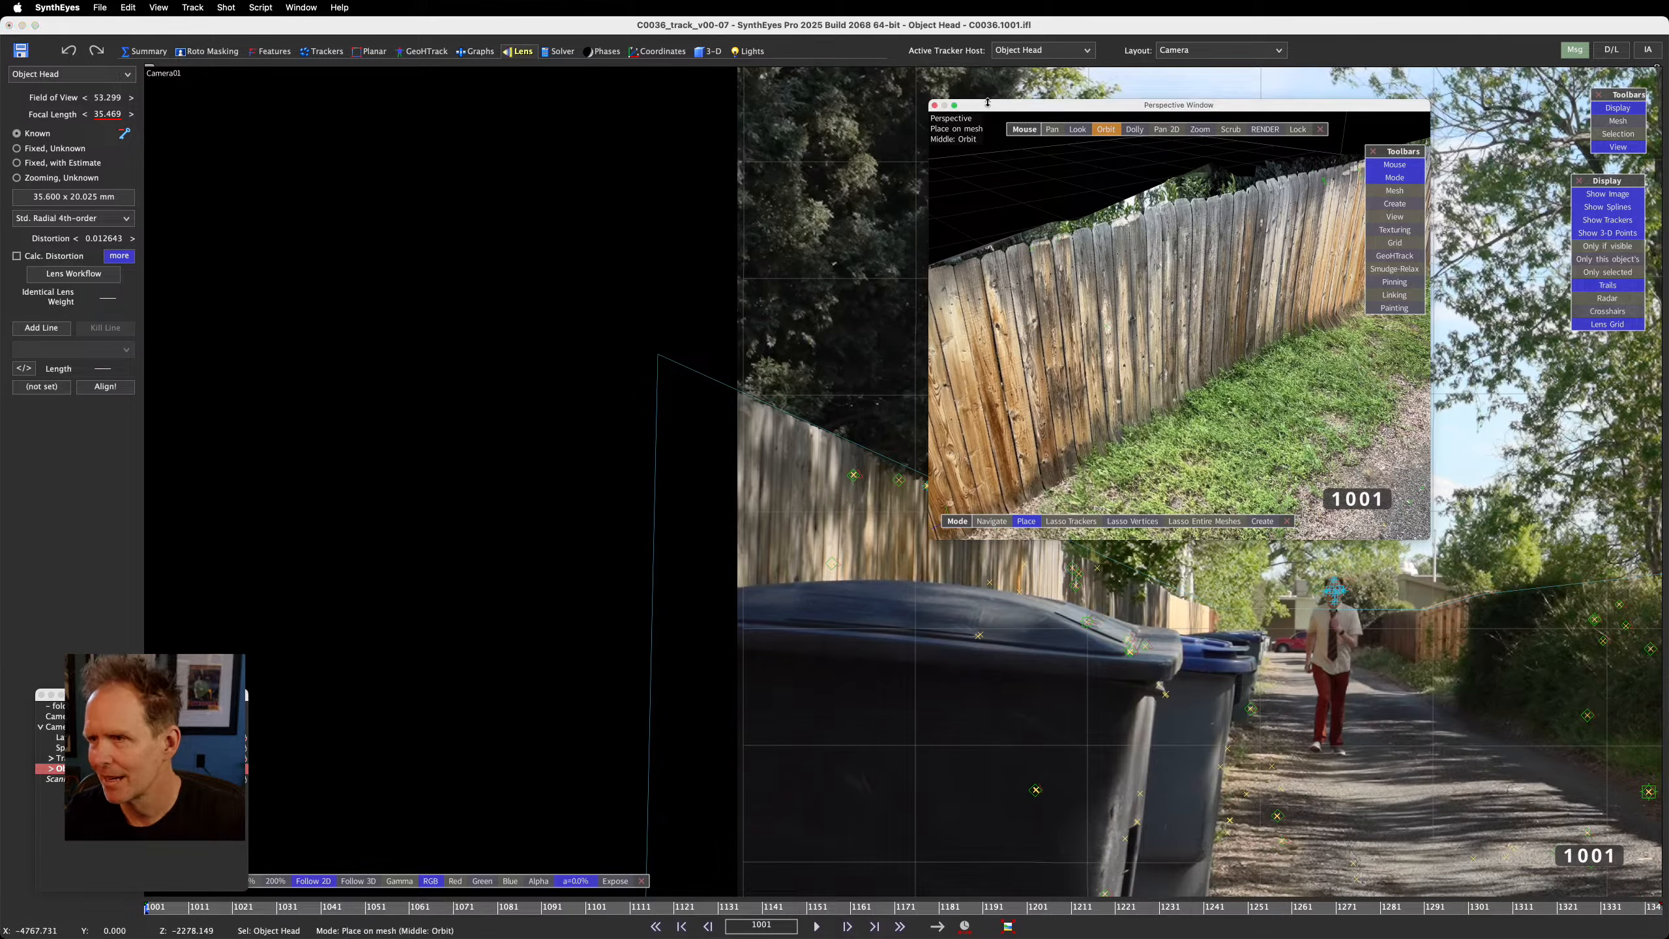
{"action": "left_click", "coordinate": [933, 105]}
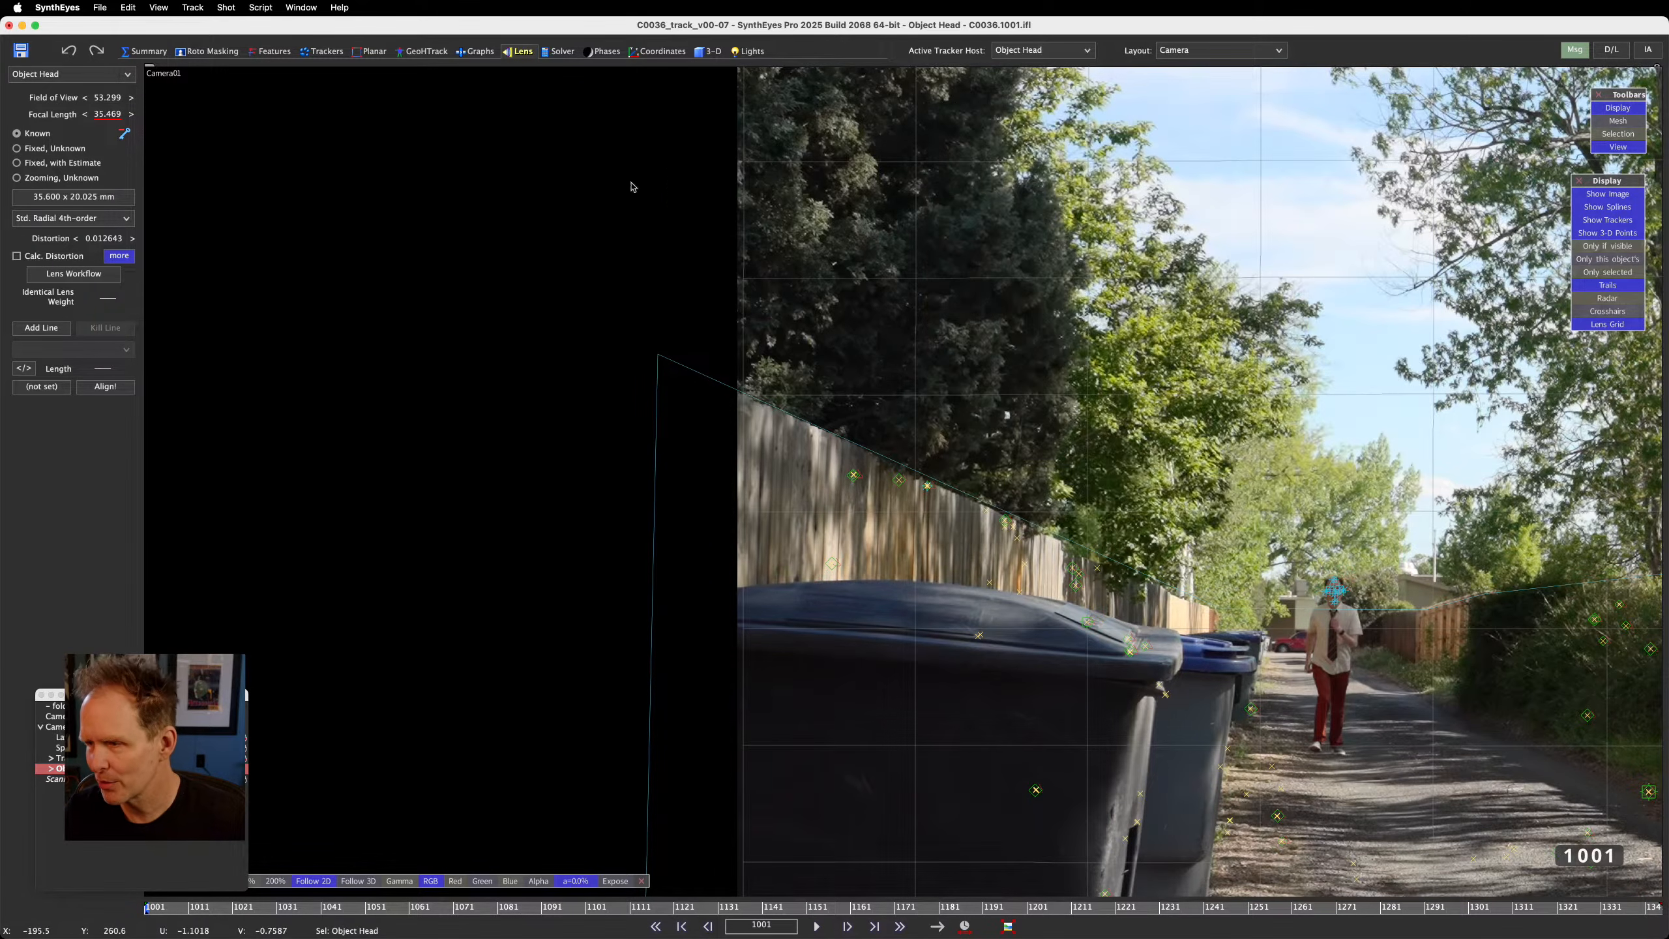
Return to the Solver room, run Object Head's Automatic solve and accept the result
{"action": "left_click", "coordinate": [559, 53]}
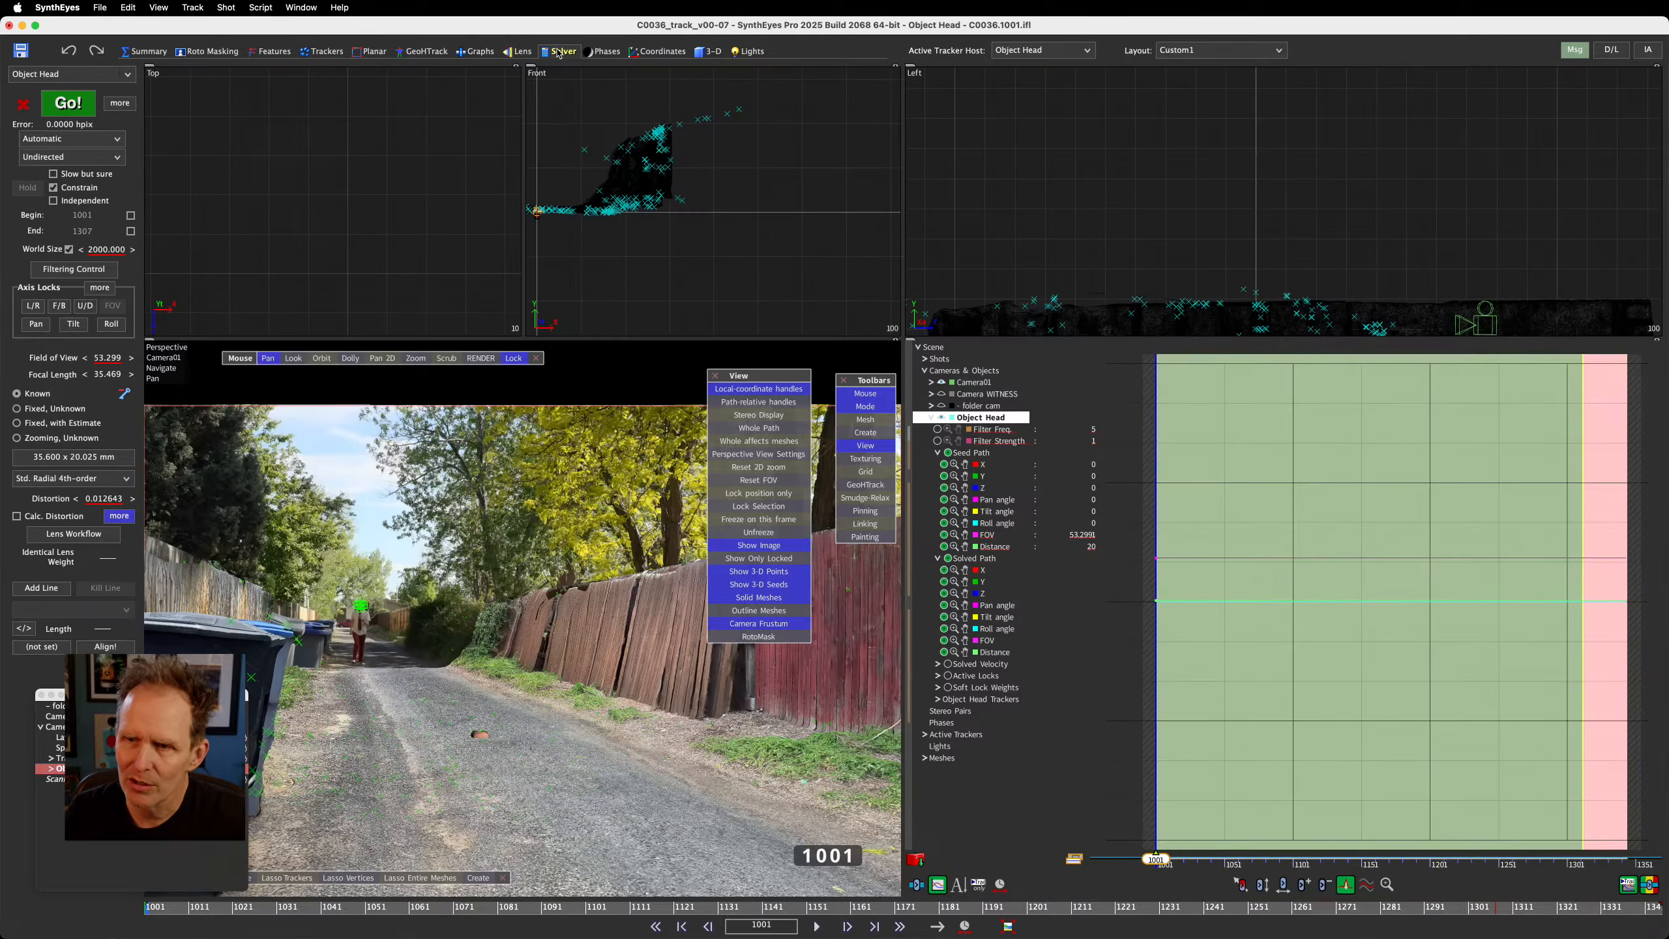
{"action": "left_click", "coordinate": [69, 105]}
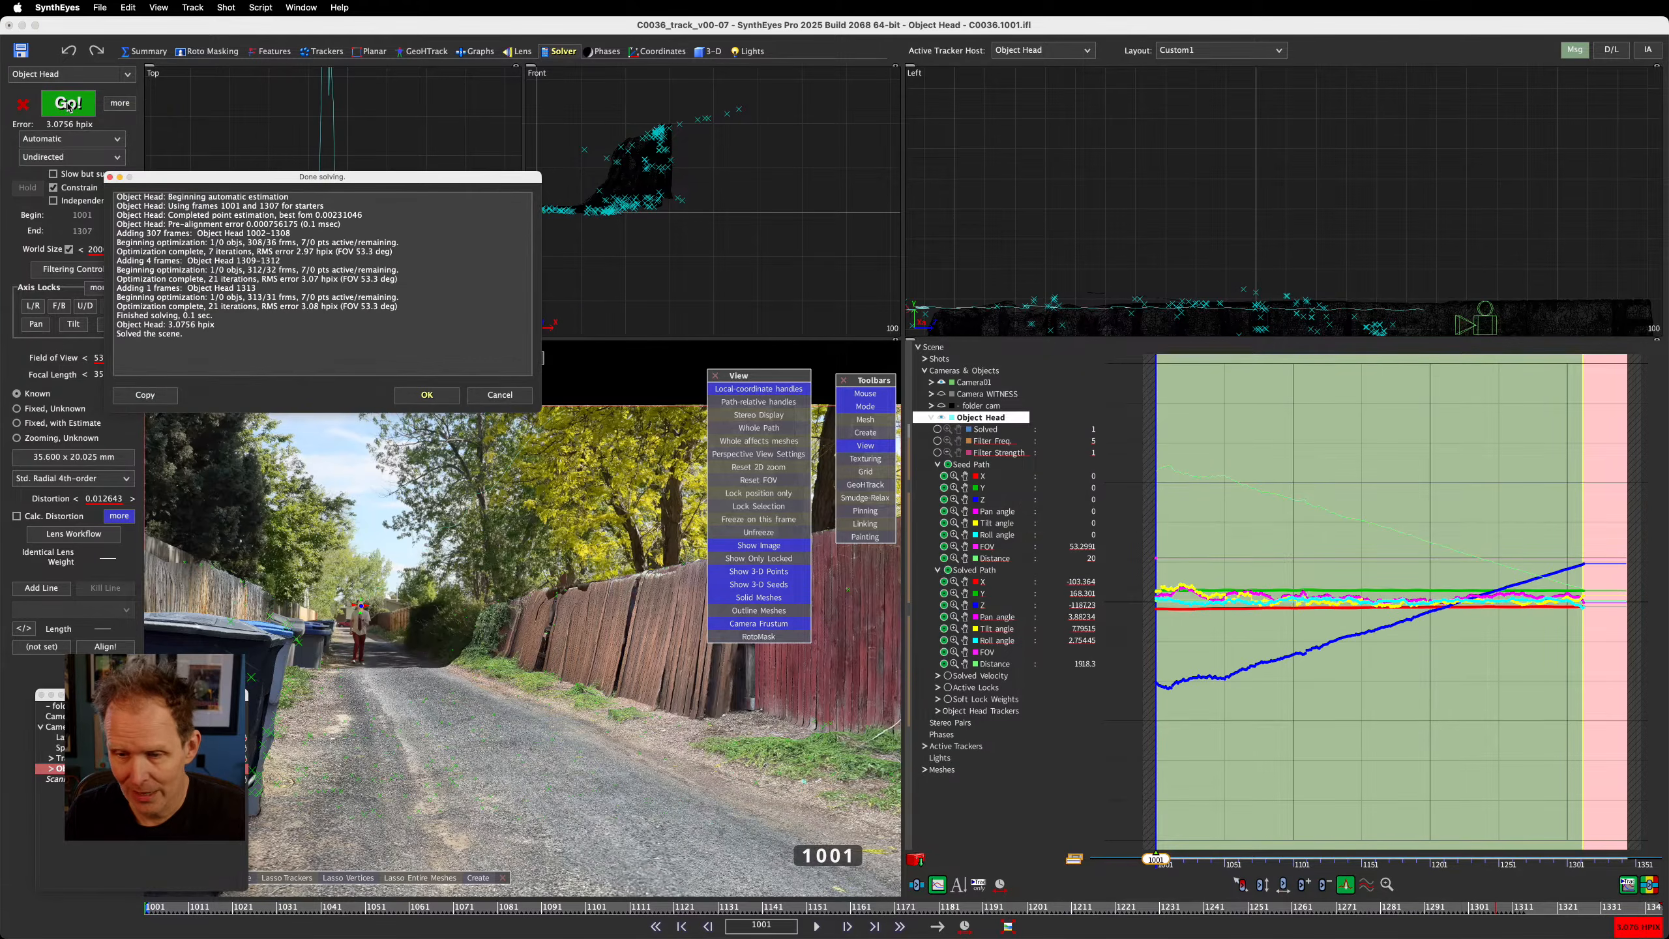
{"action": "left_click", "coordinate": [426, 394]}
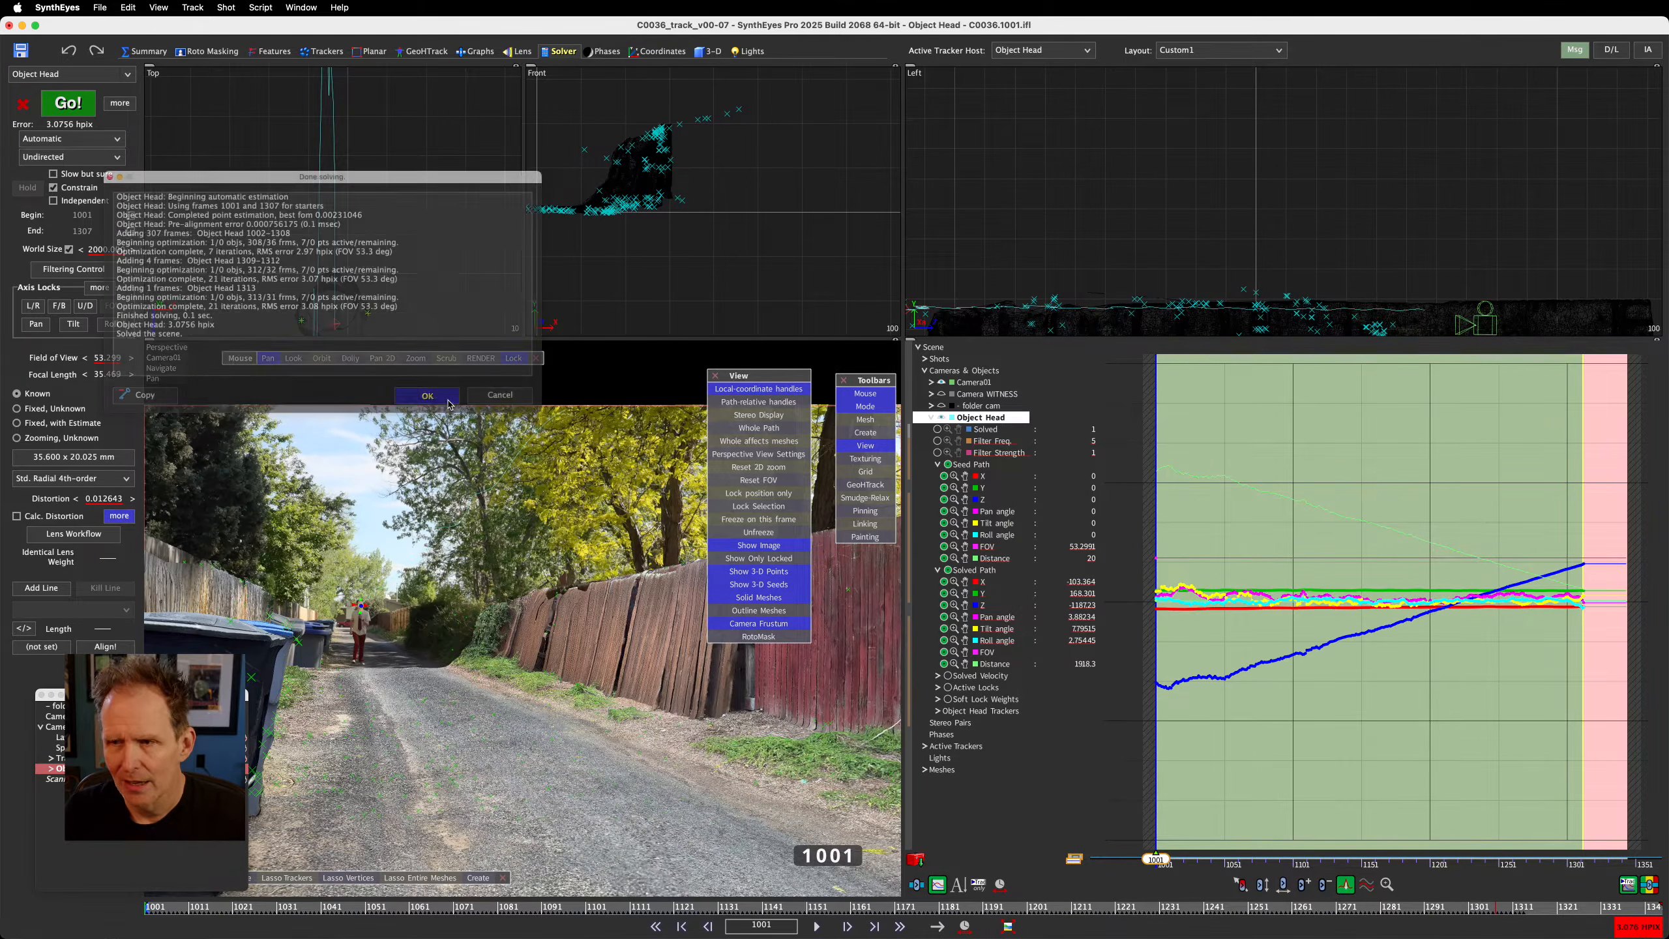
Examine Object Head's solved path from above and scrub to frame 1048 to inspect its trackers on the actor's head up close
{"action": "scroll", "coordinate": [342, 189], "scroll_direction": "down", "scroll_amount": 5}
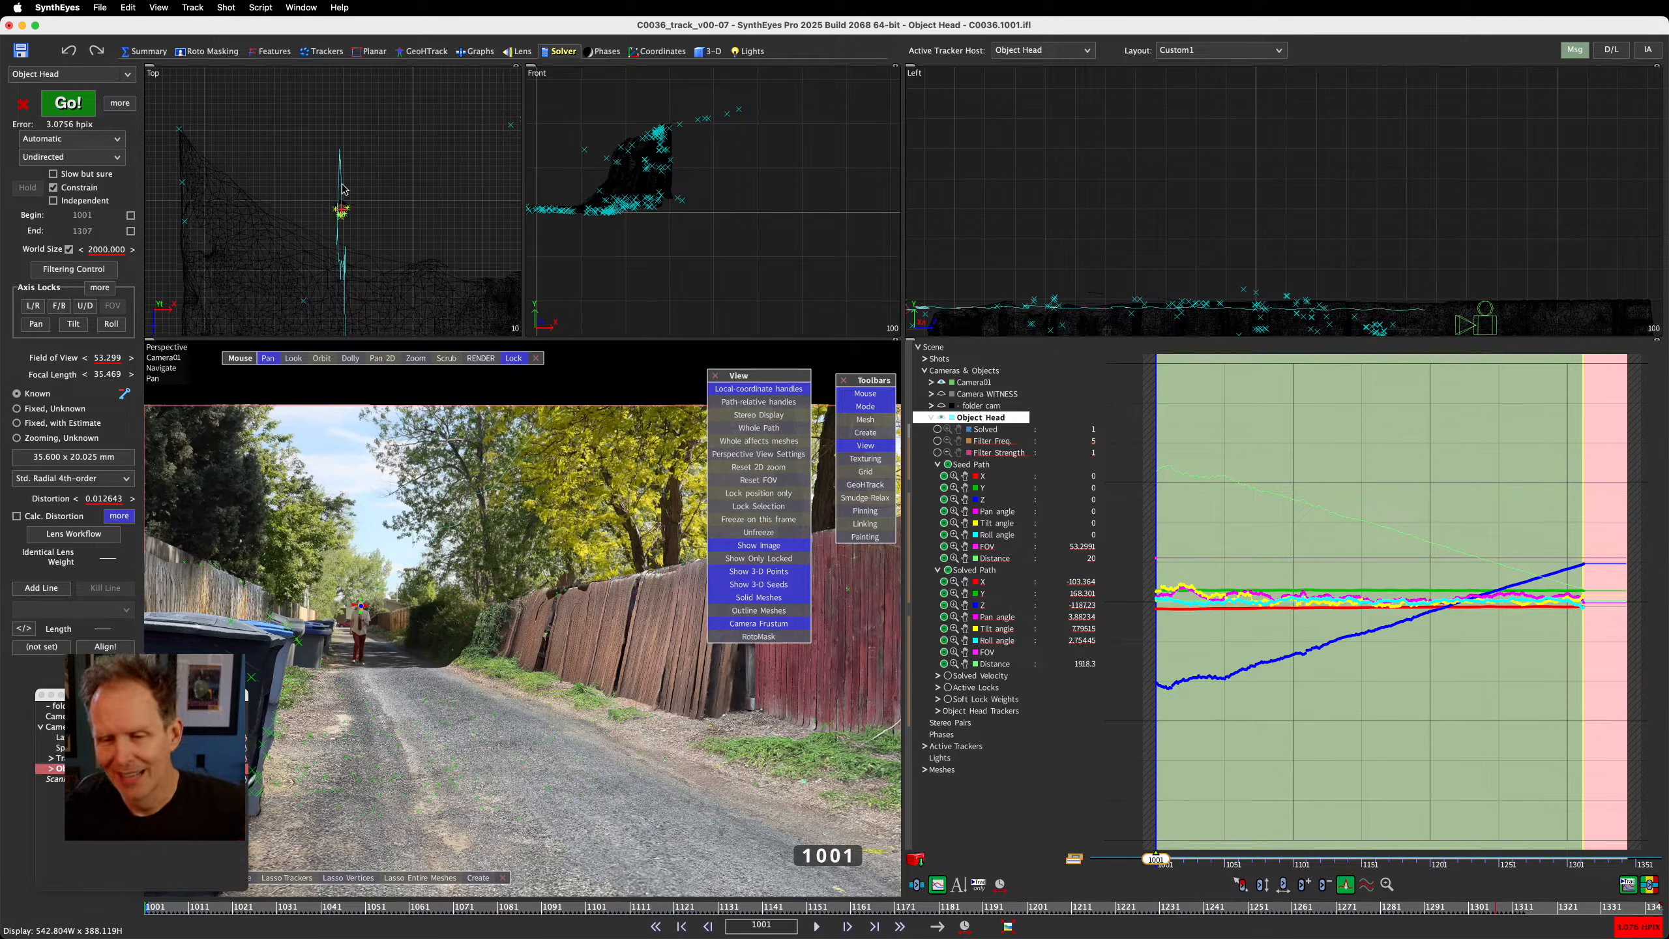
{"action": "scroll", "coordinate": [354, 237], "scroll_direction": "up", "scroll_amount": 5}
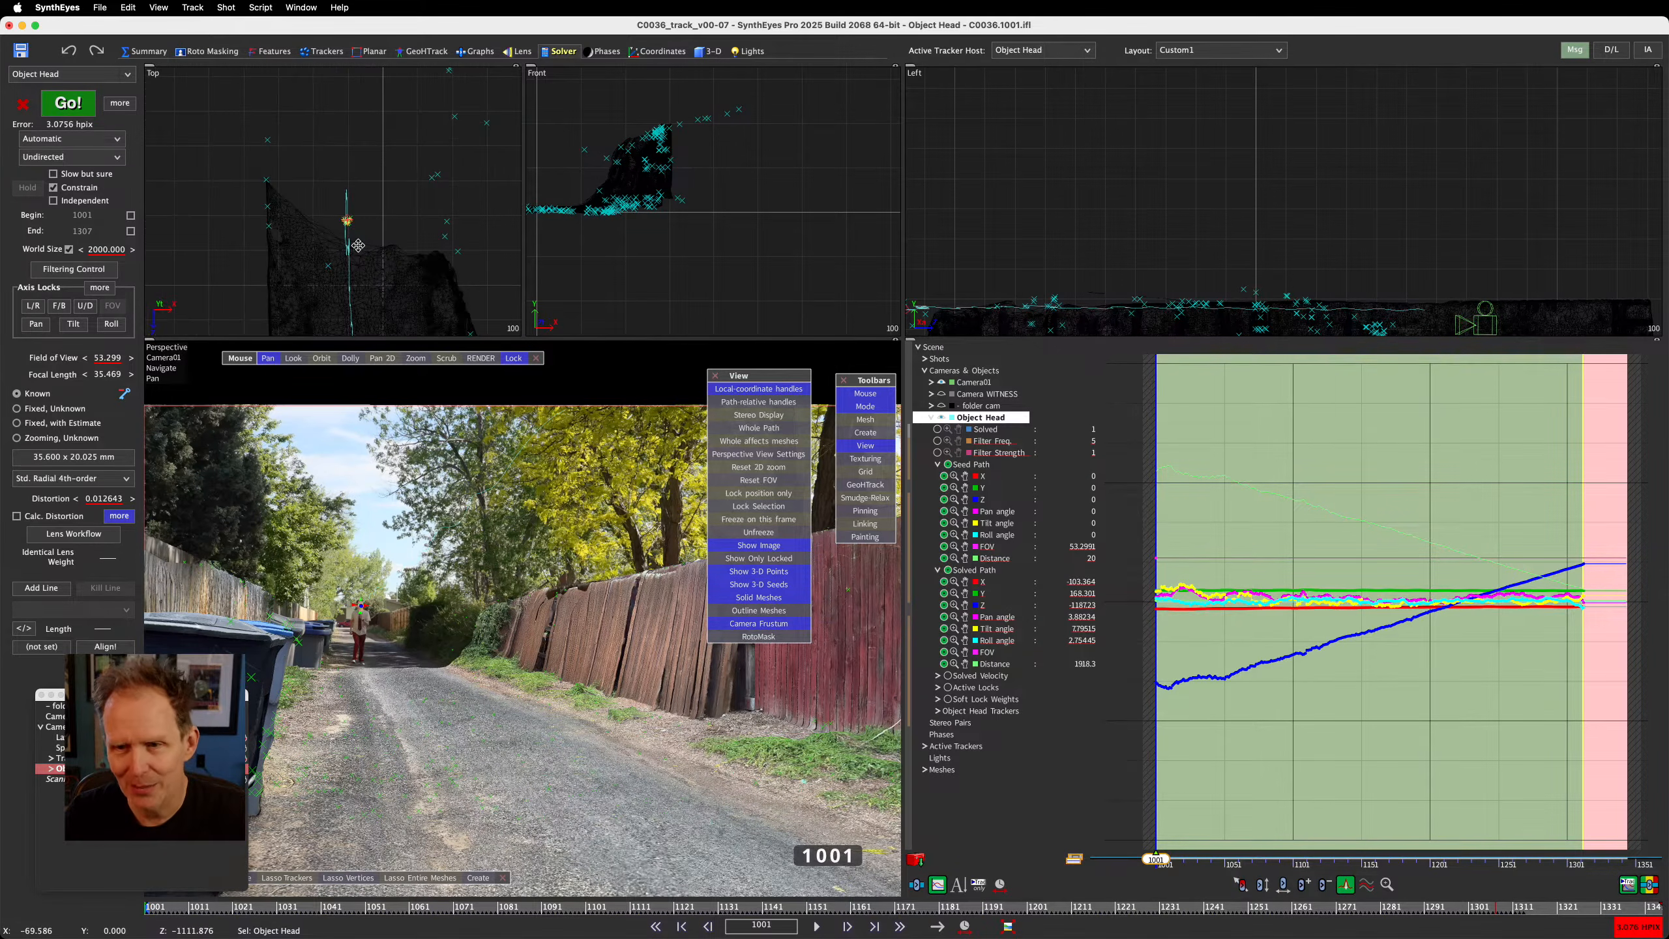
{"action": "scroll", "coordinate": [341, 176], "scroll_direction": "up", "scroll_amount": 5}
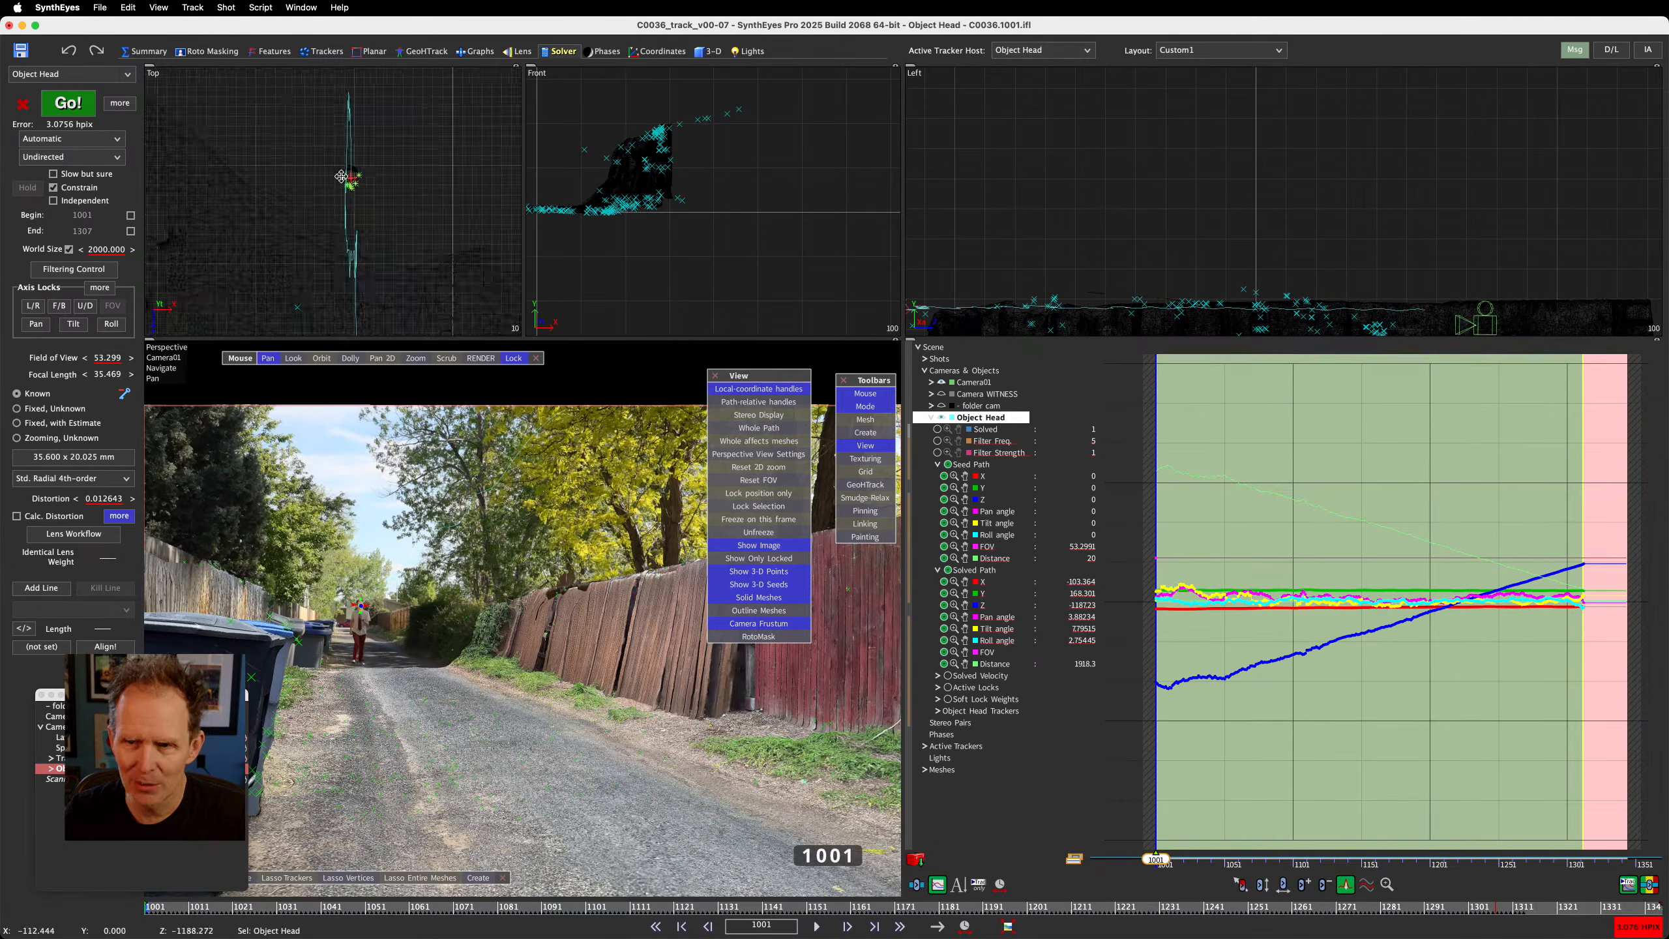
{"action": "left_click", "coordinate": [253, 906]}
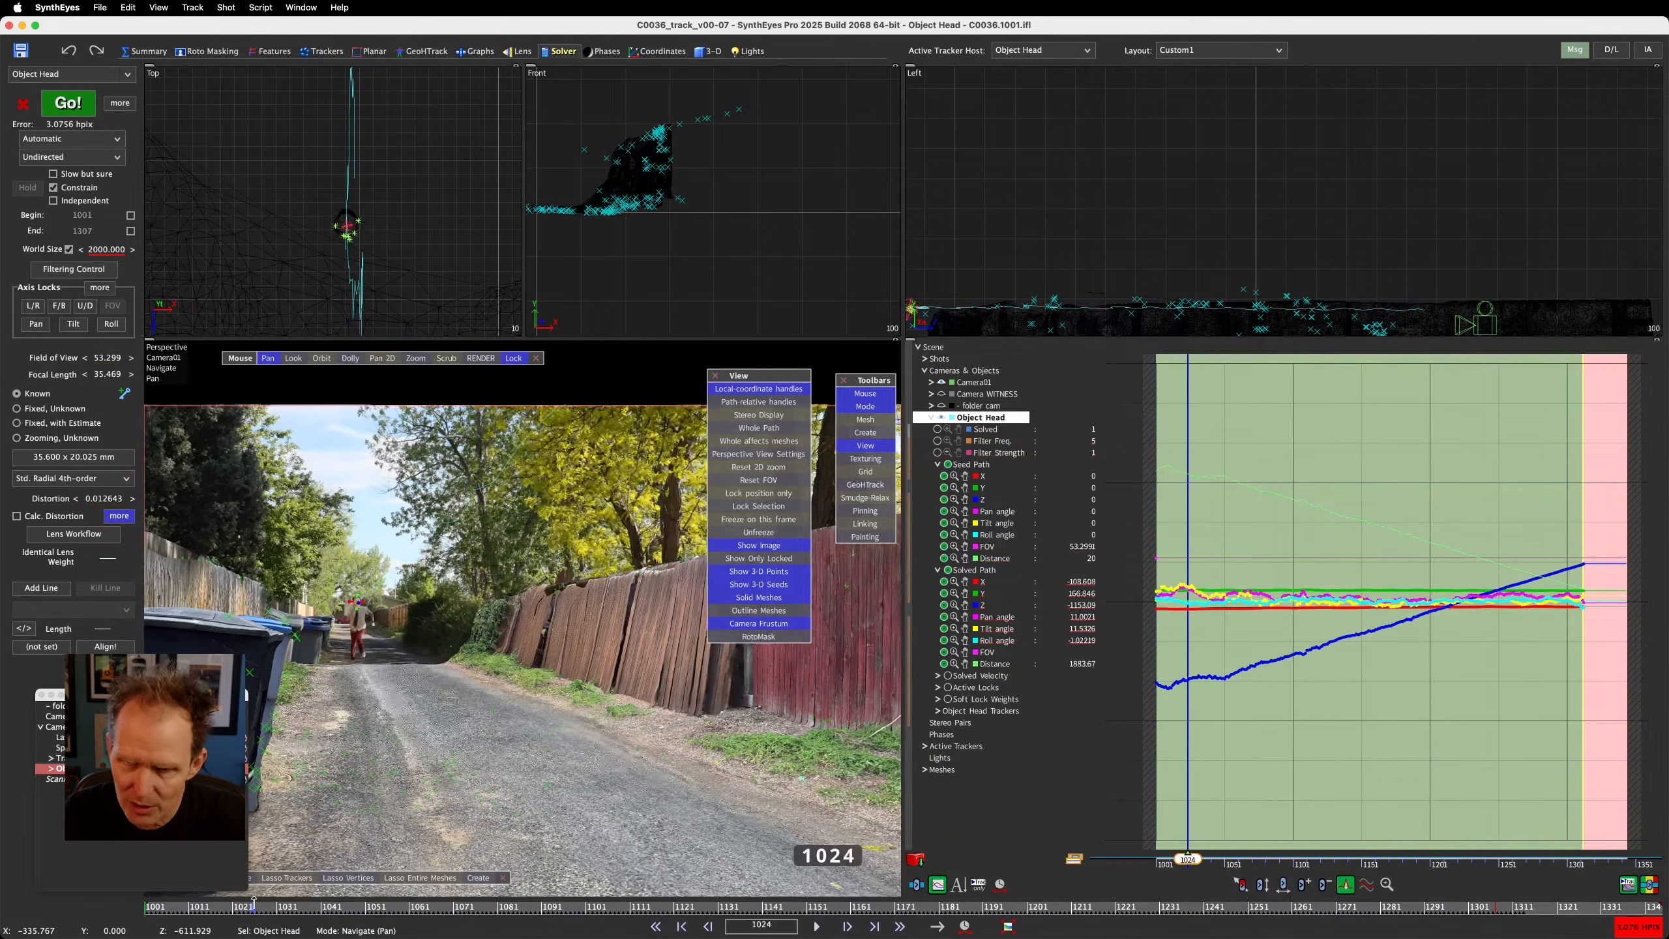
{"action": "mouse_move", "coordinate": [253, 903]}
{"action": "left_mouse_down"}
{"action": "mouse_move", "coordinate": [491, 906]}
{"action": "mouse_move", "coordinate": [224, 906]}
{"action": "mouse_move", "coordinate": [320, 802]}
{"action": "mouse_move", "coordinate": [352, 691]}
{"action": "left_mouse_up"}
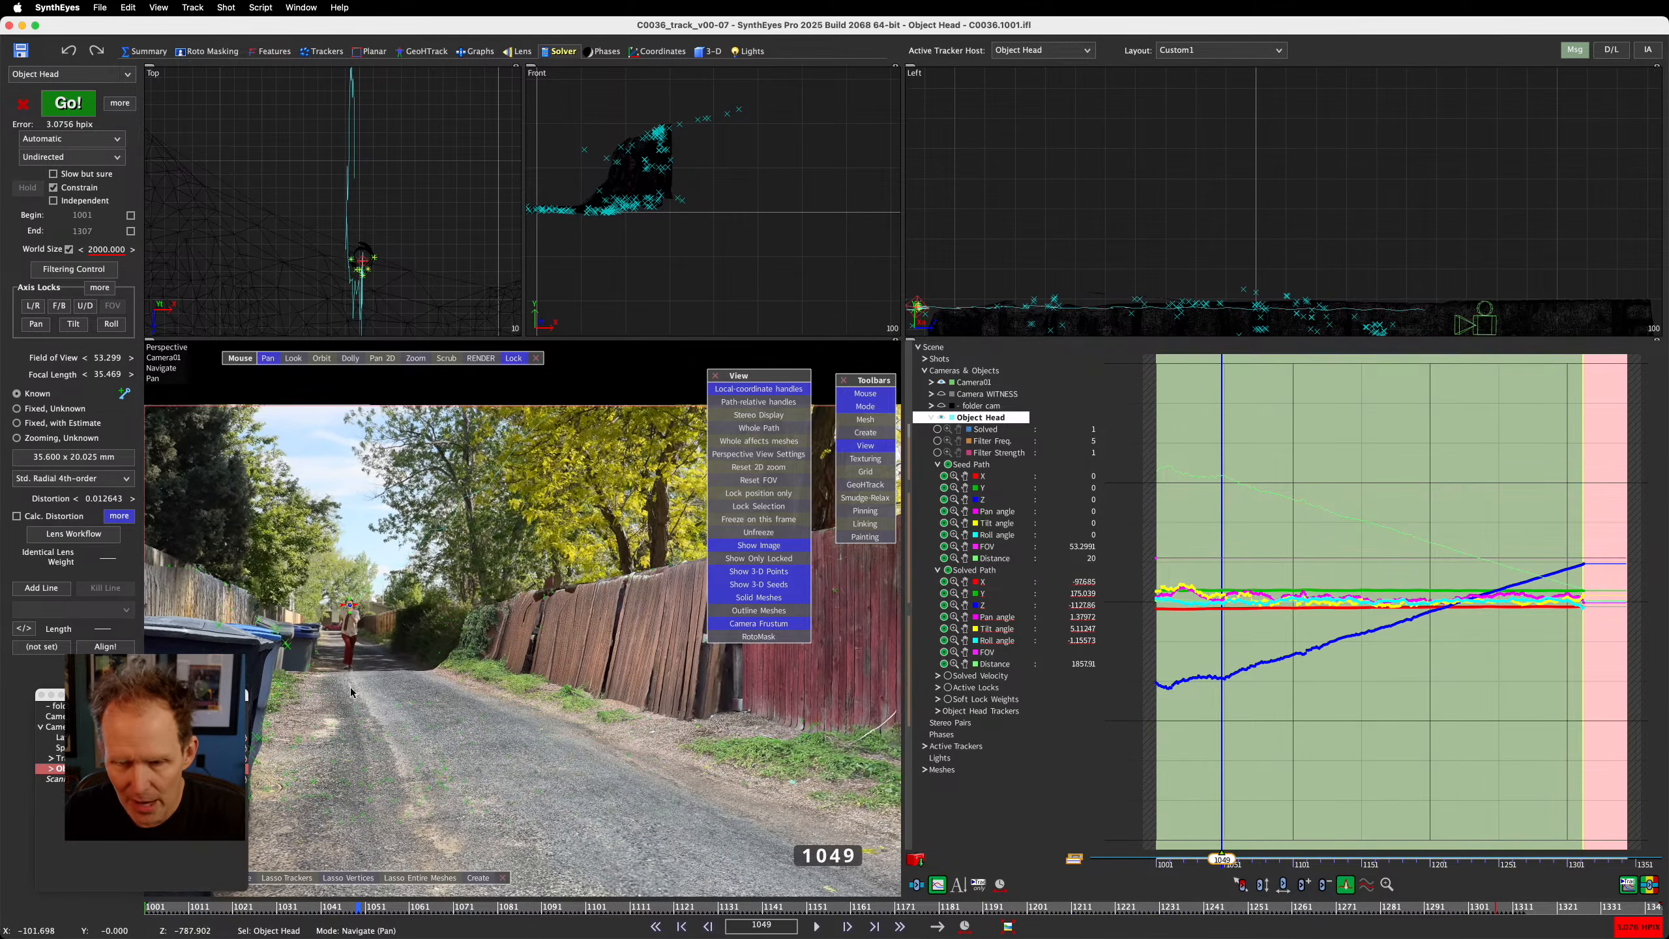
{"action": "scroll", "coordinate": [351, 687], "scroll_direction": "down", "scroll_amount": 6}
{"action": "scroll", "coordinate": [352, 687], "scroll_direction": "up", "scroll_amount": 7}
{"action": "scroll", "coordinate": [350, 625], "scroll_direction": "up", "scroll_amount": 8, "text": "ctrl"}
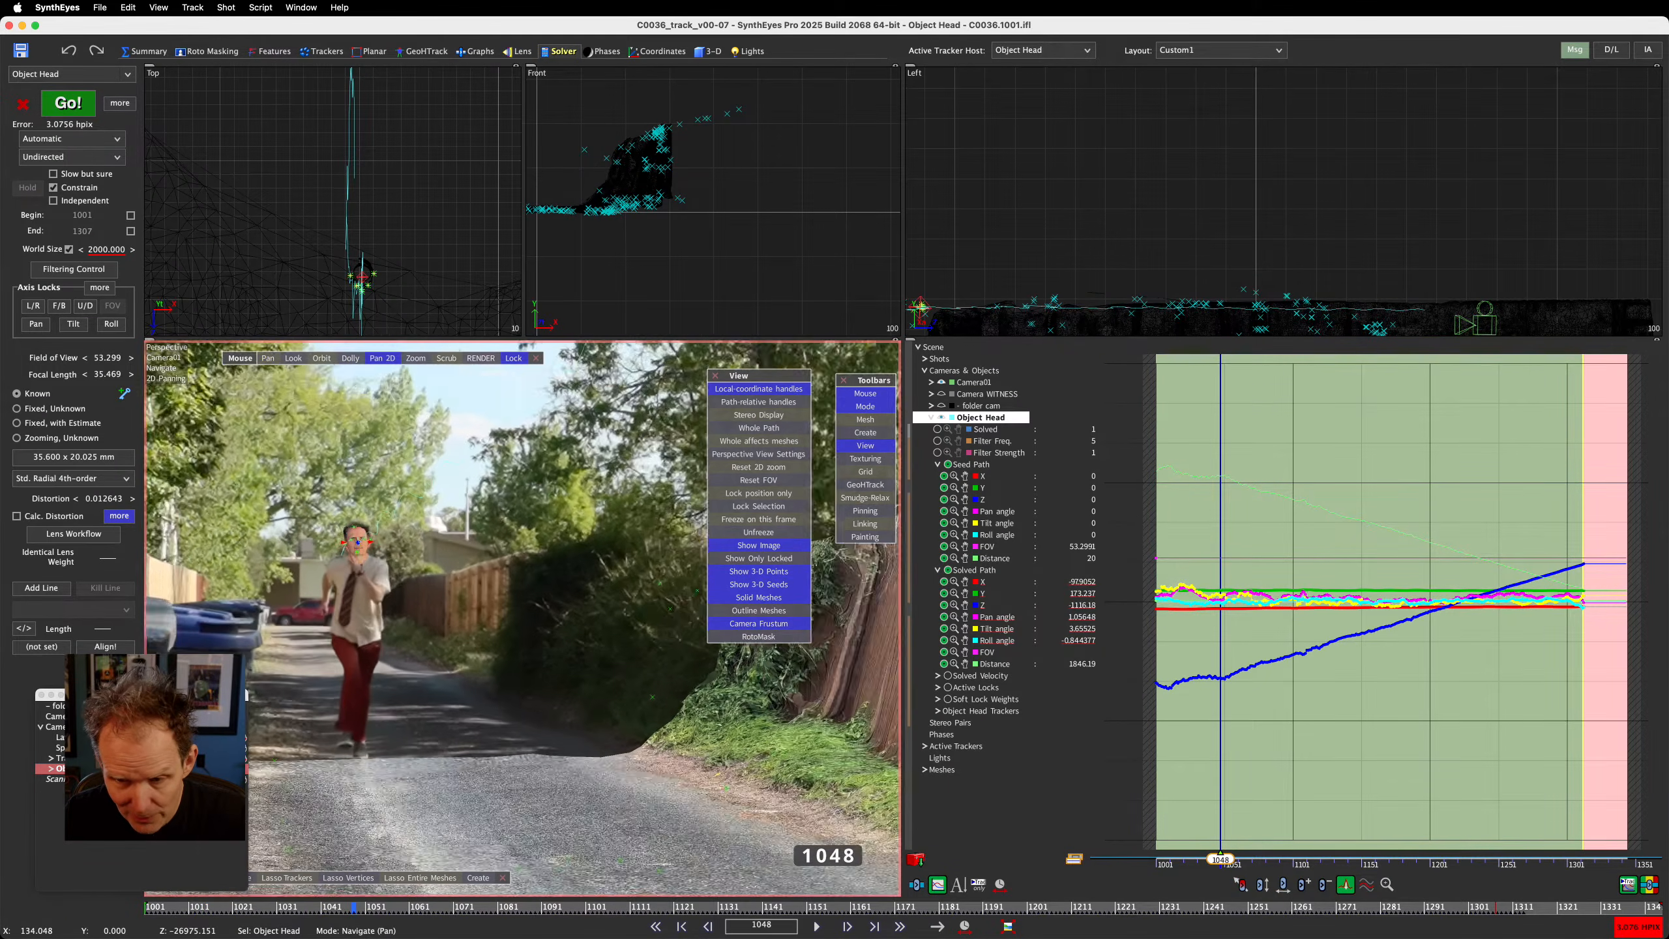
{"action": "scroll", "coordinate": [348, 628], "scroll_direction": "up", "scroll_amount": 5, "text": "ctrl"}
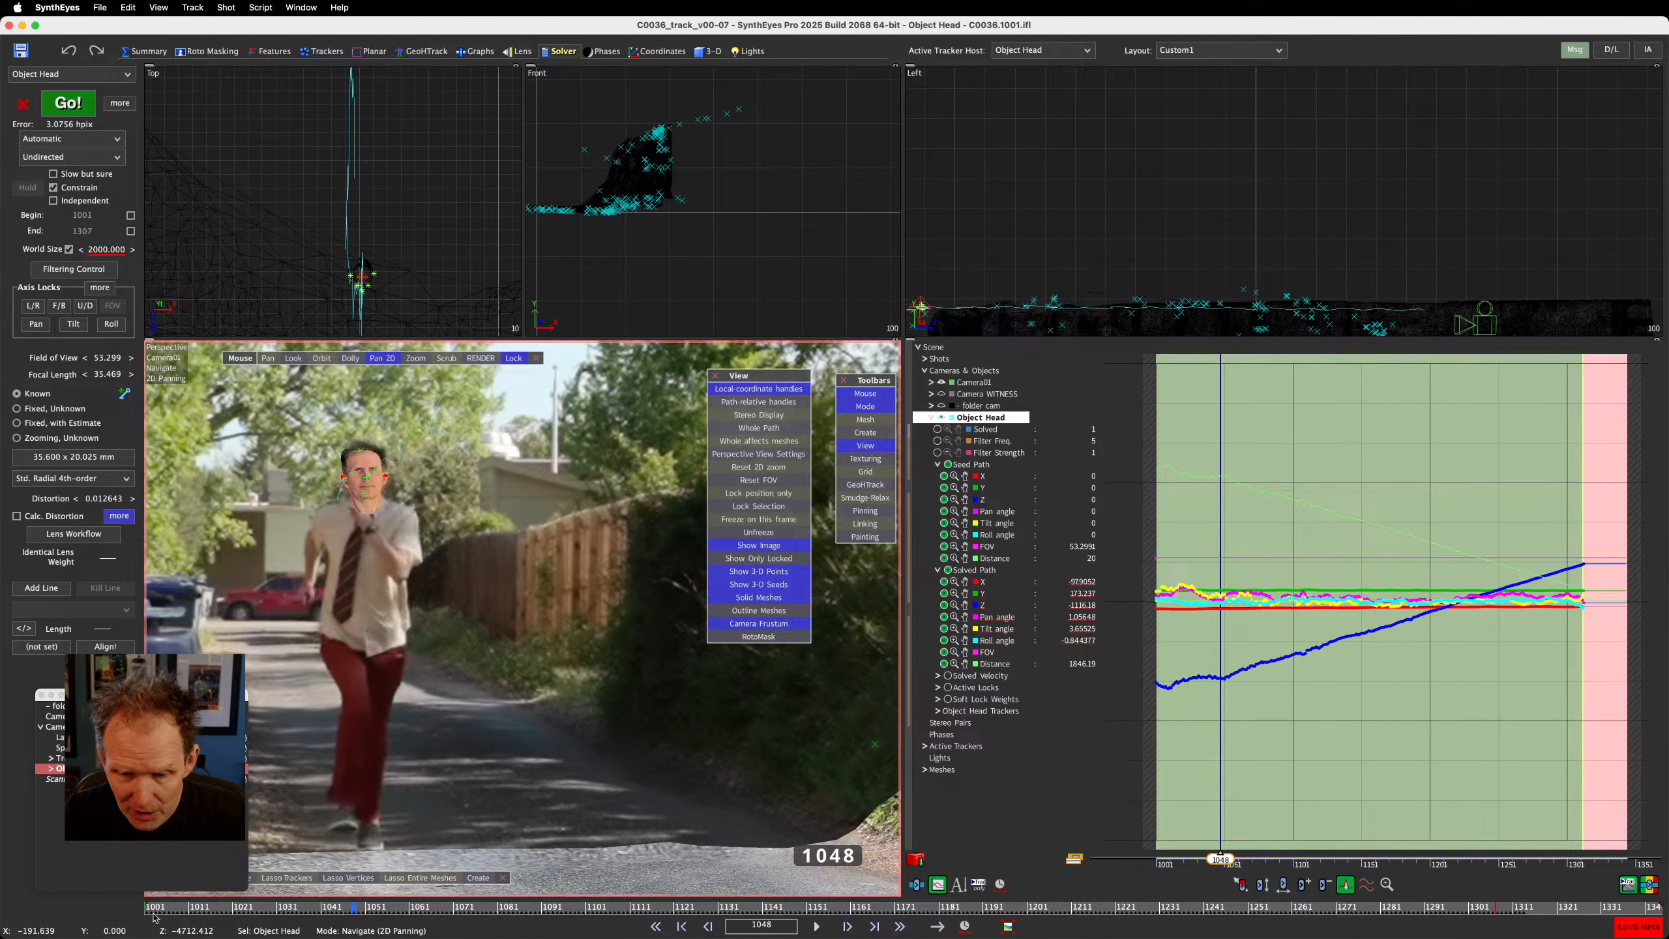
Go back to frame 1001 and examine Object Head's position along its solved path in the top view
{"action": "mouse_move", "coordinate": [155, 917]}
{"action": "left_mouse_down"}
{"action": "mouse_move", "coordinate": [135, 910]}
{"action": "mouse_move", "coordinate": [408, 913]}
{"action": "mouse_move", "coordinate": [146, 912]}
{"action": "left_mouse_up"}
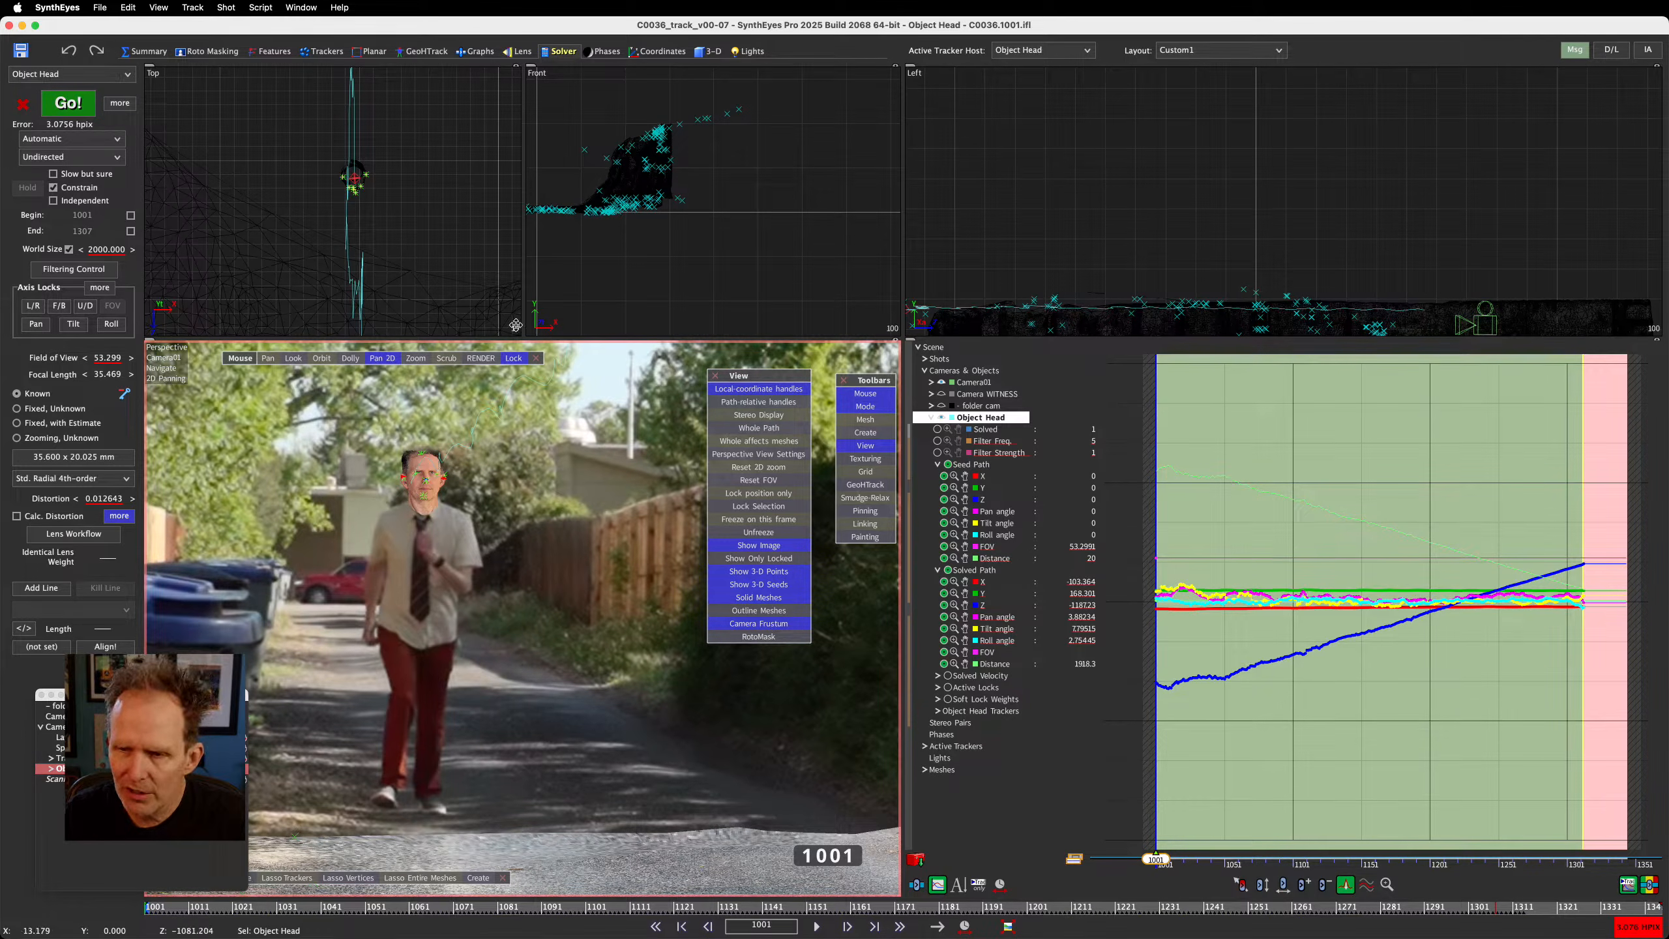
{"action": "middle_click_drag", "start_coordinate": [389, 199], "coordinate": [397, 179]}
{"action": "scroll", "coordinate": [397, 180], "scroll_direction": "down", "scroll_amount": 5}
{"action": "middle_click_drag", "start_coordinate": [412, 246], "coordinate": [413, 229]}
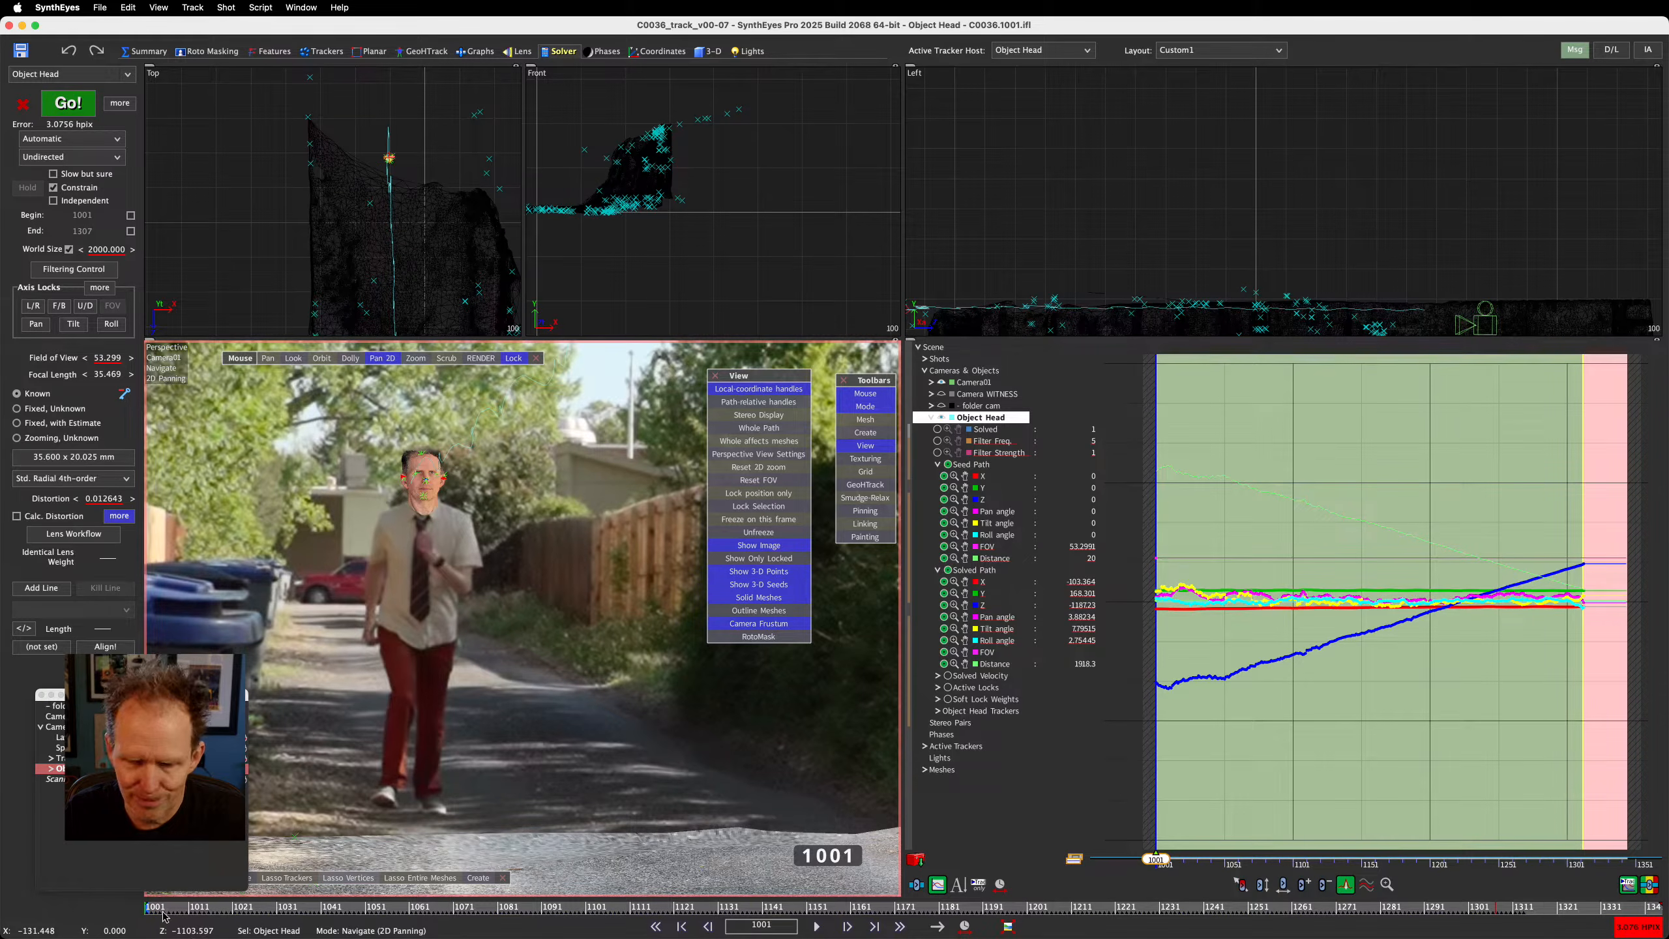
{"action": "mouse_move", "coordinate": [166, 913]}
{"action": "left_mouse_down"}
{"action": "mouse_move", "coordinate": [865, 902]}
{"action": "mouse_move", "coordinate": [155, 907]}
{"action": "left_mouse_up"}
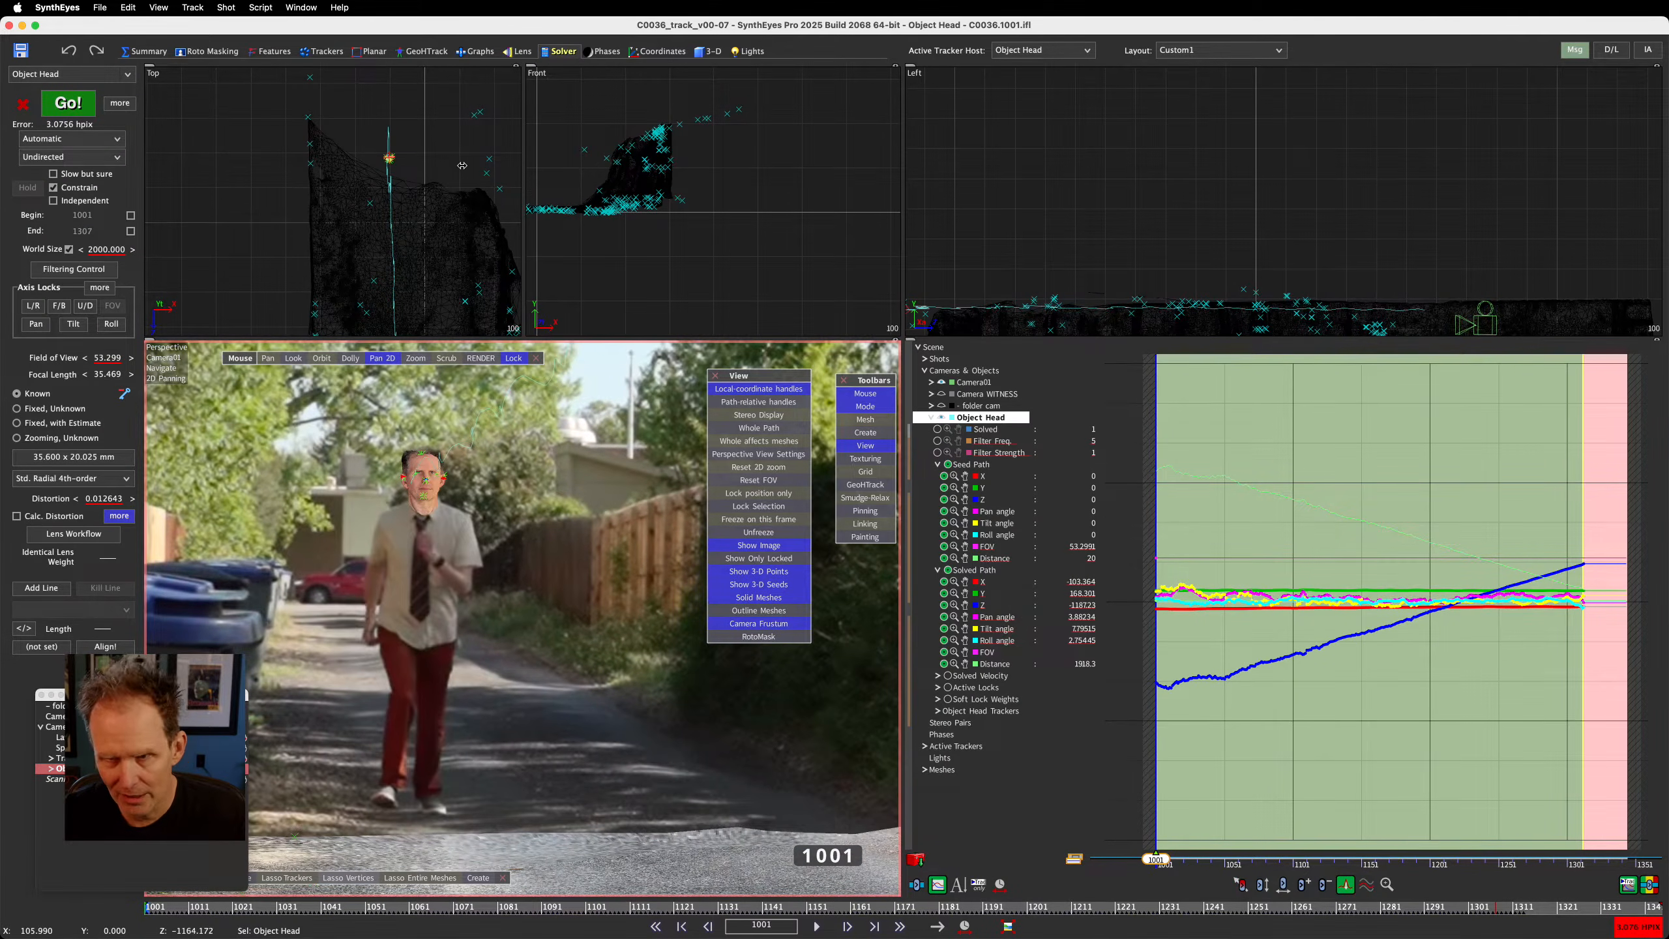
{"action": "scroll", "coordinate": [385, 150], "scroll_direction": "up", "scroll_amount": 10}
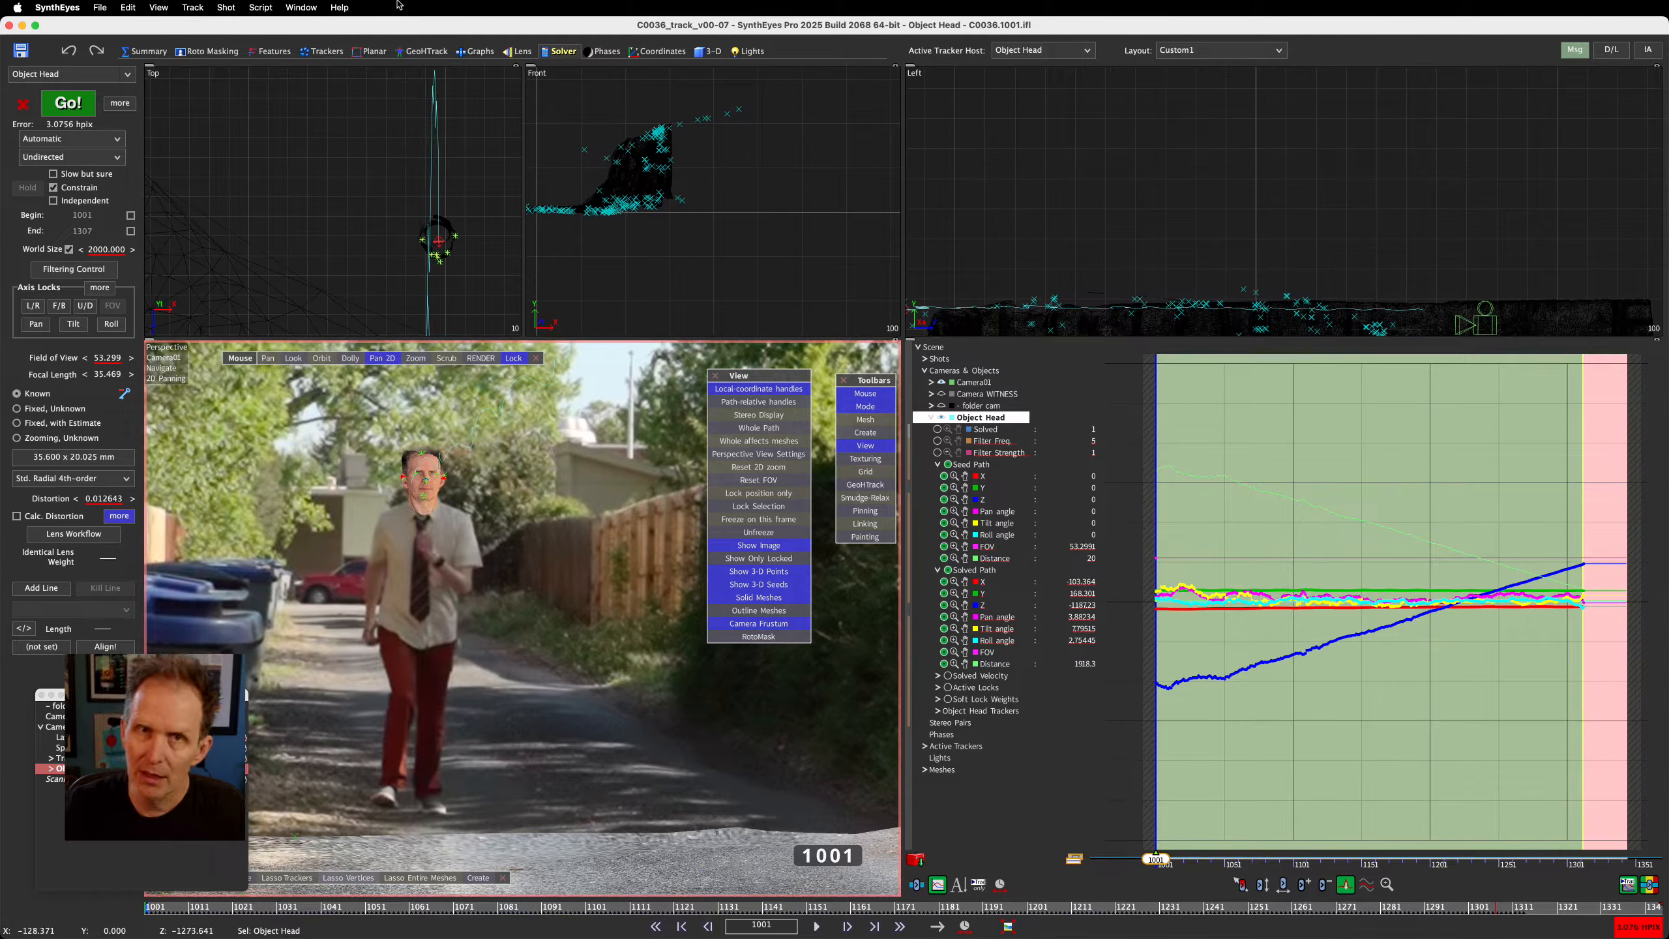
Check Object Head's path filtering frequency, strength and axis options, then close them without applying a filter
{"action": "left_click", "coordinate": [90, 270]}
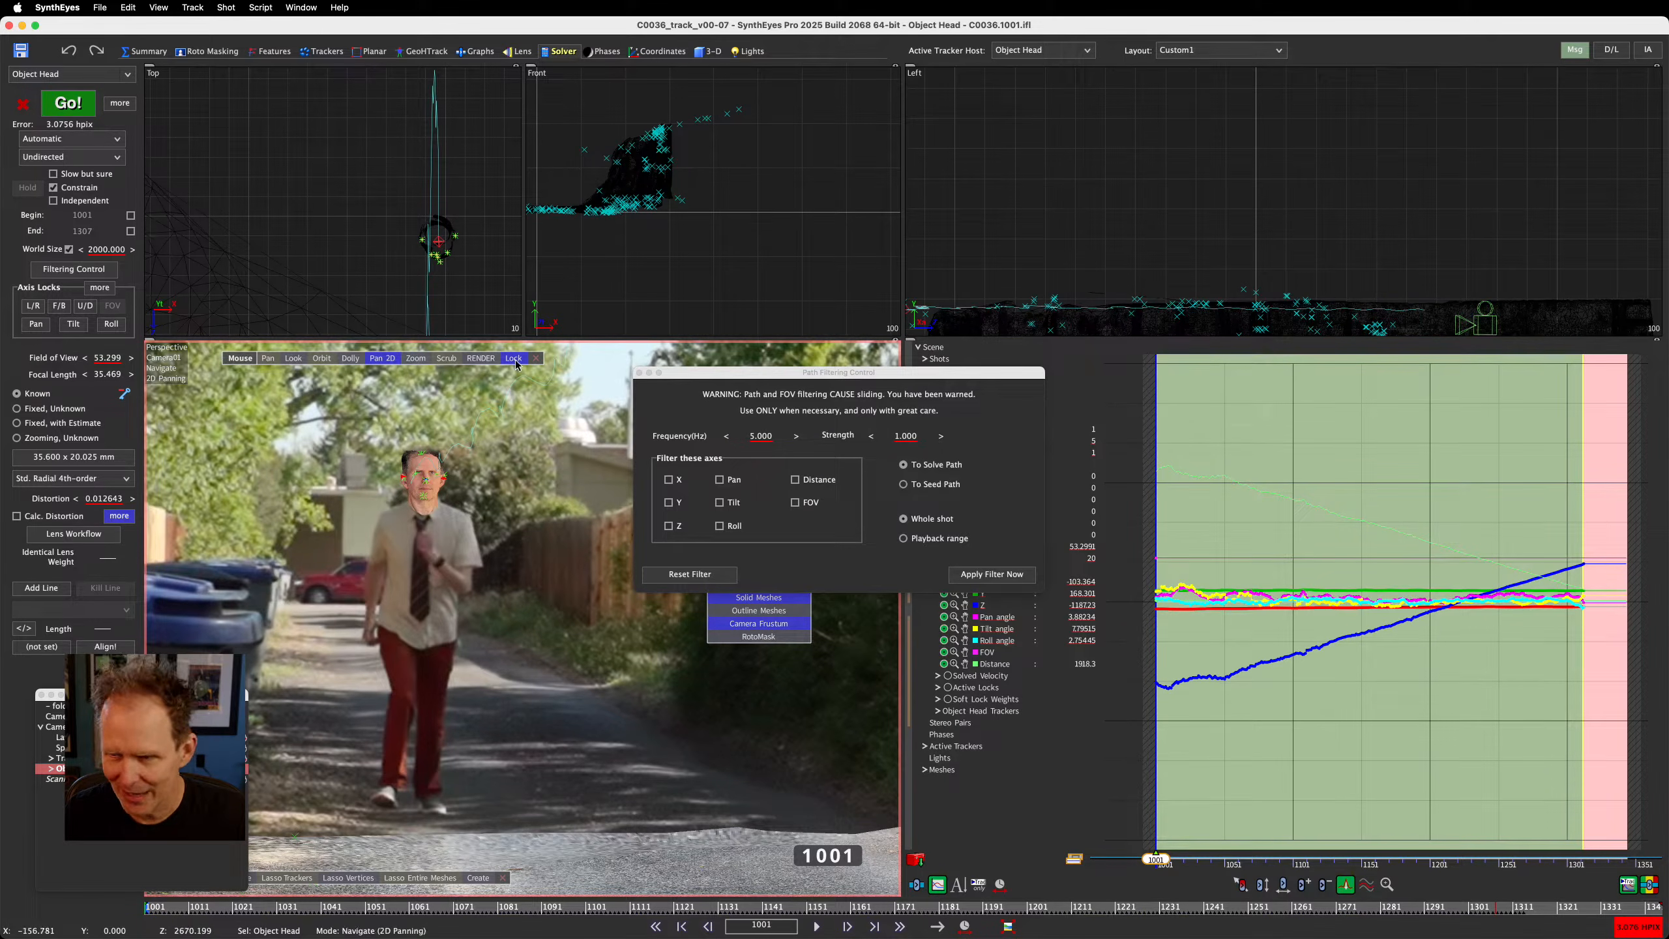
{"action": "left_click", "coordinate": [639, 372]}
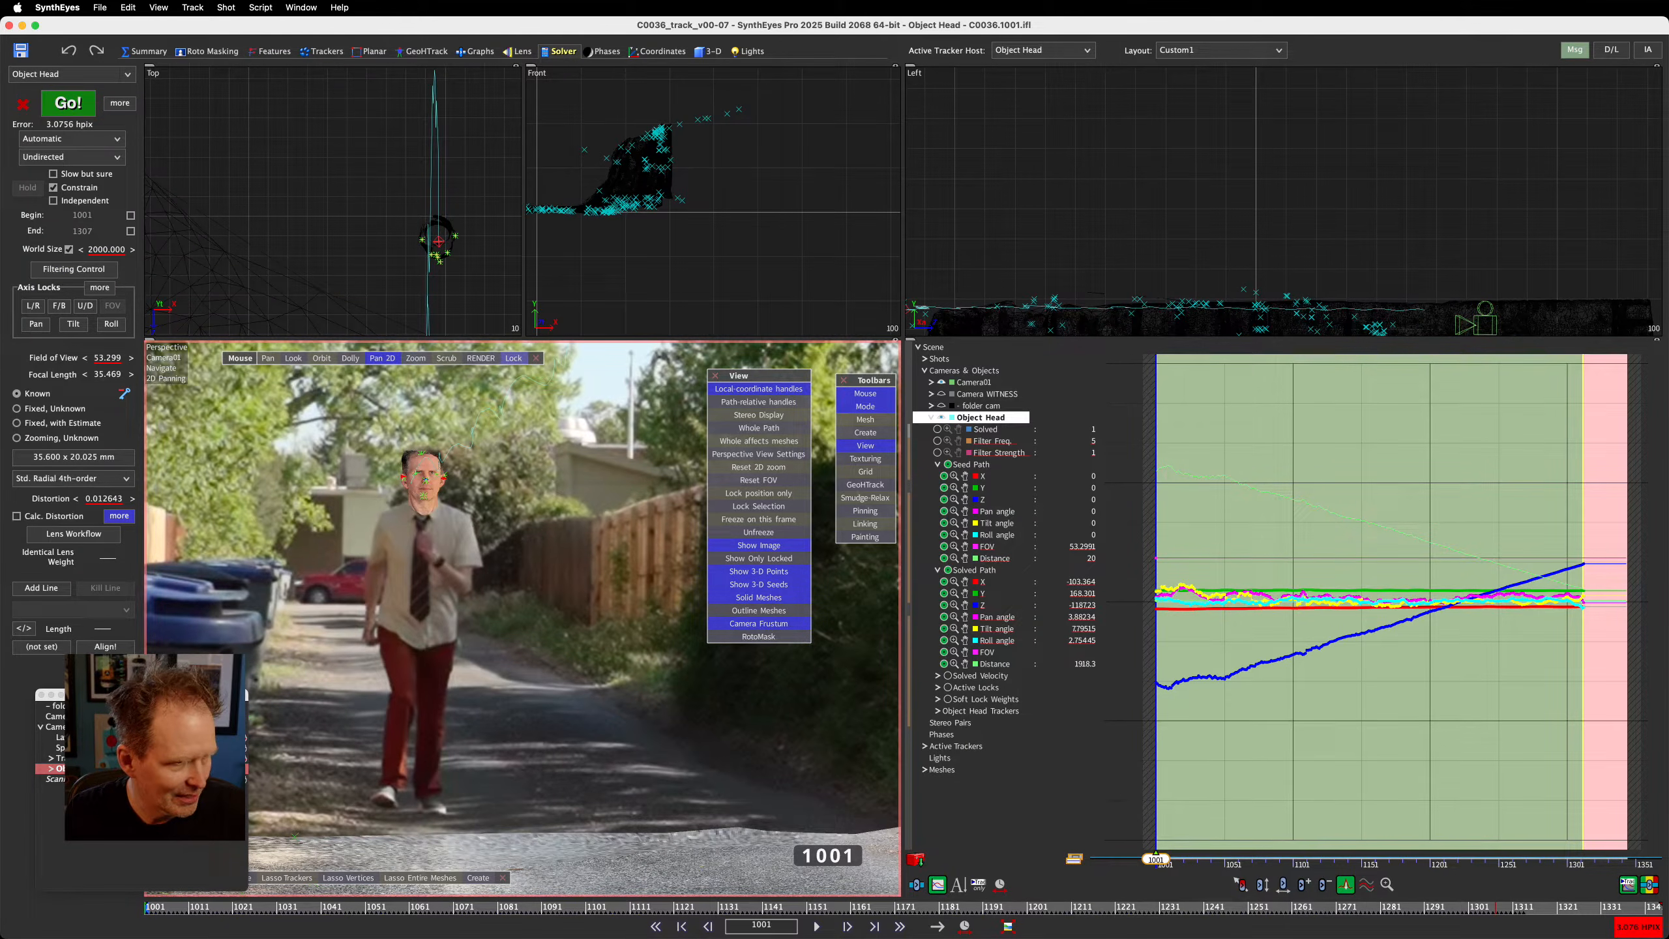
{"action": "key", "text": "super+Tab"}
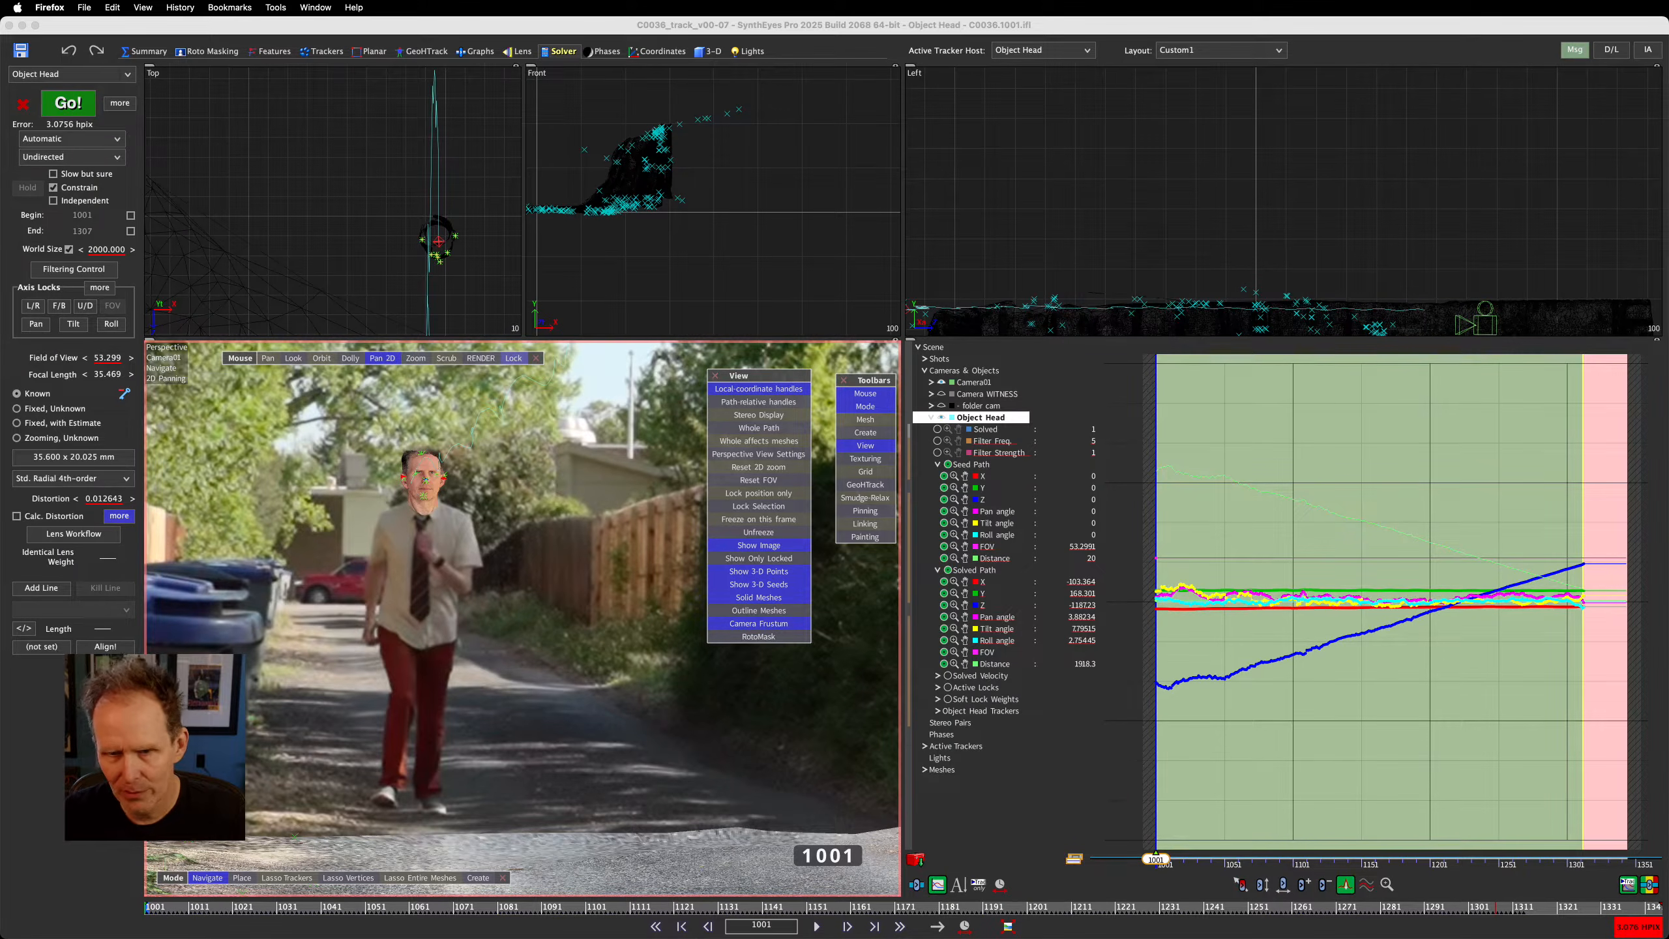
{"action": "left_click", "coordinate": [74, 268]}
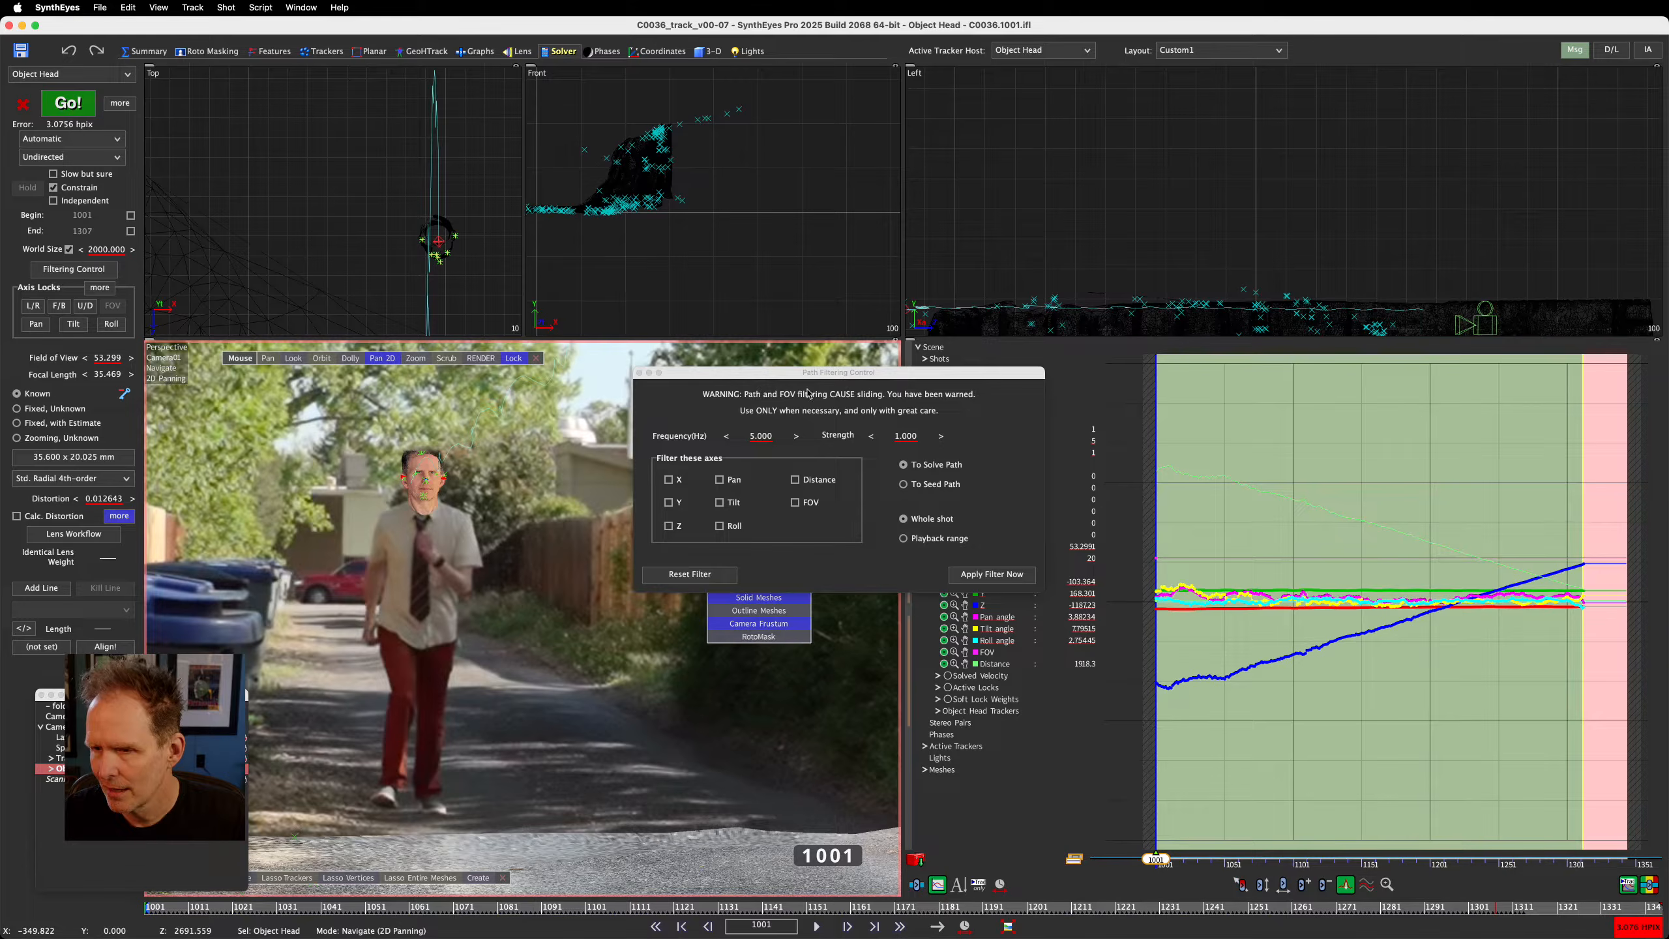
{"action": "left_click_drag", "start_coordinate": [778, 378], "coordinate": [513, 320]}
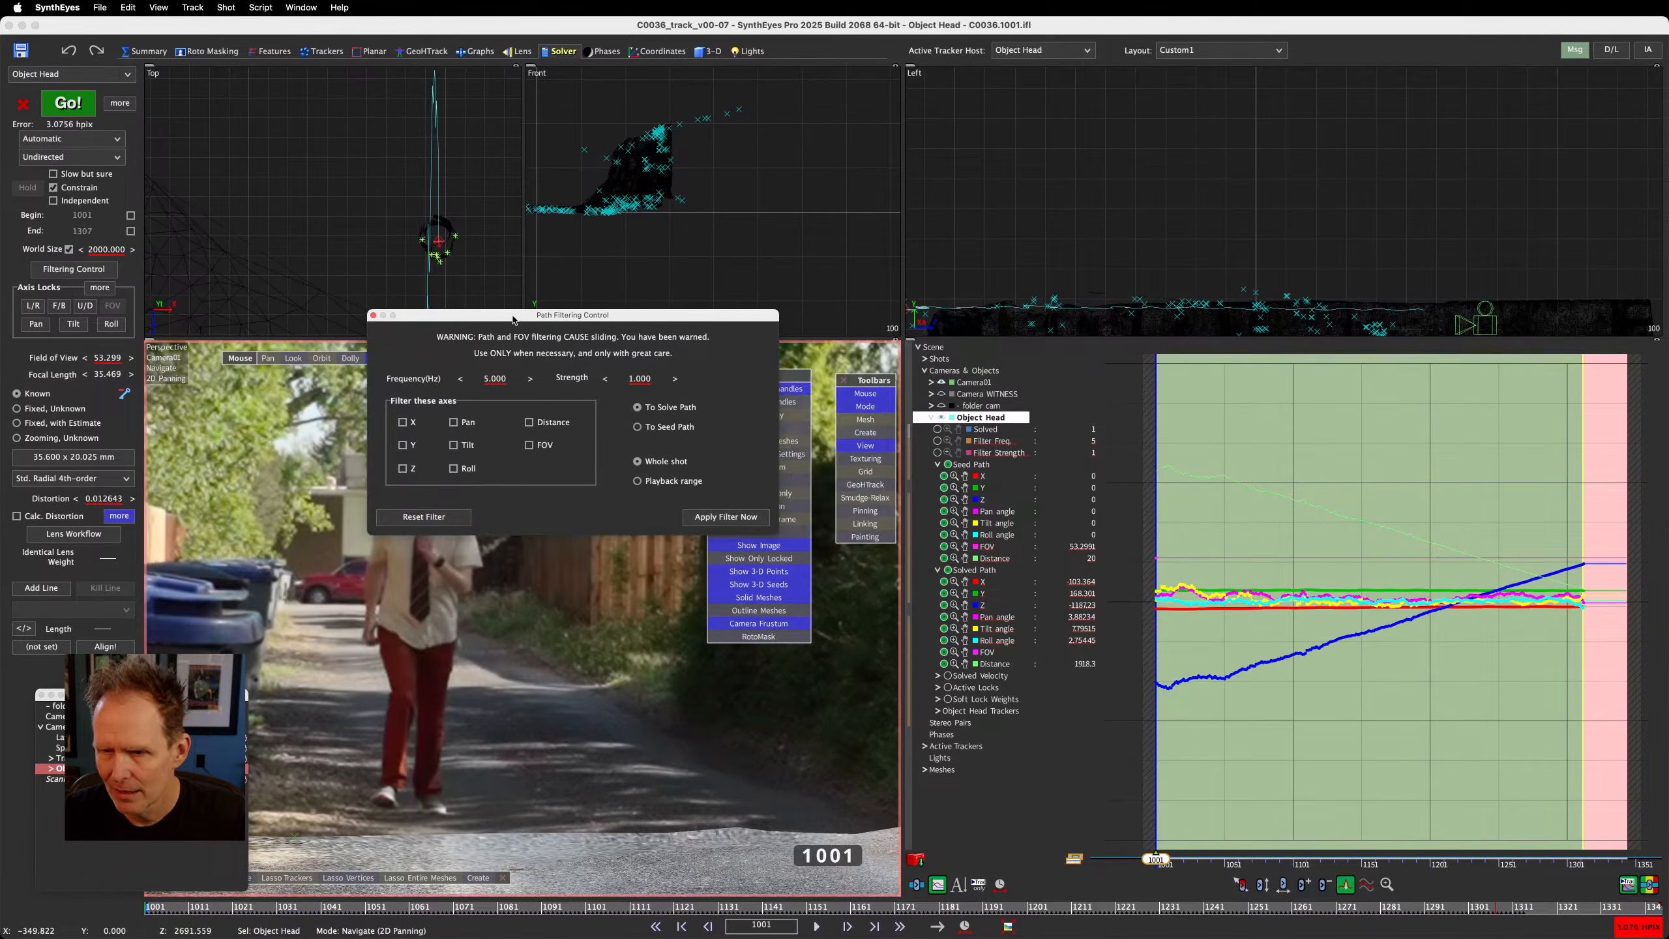
{"action": "left_click", "coordinate": [371, 314]}
Open Object Head's hard and soft lock controls at frame 1010 with the Solved Path curves hidden in the graph
{"action": "left_click", "coordinate": [101, 289]}
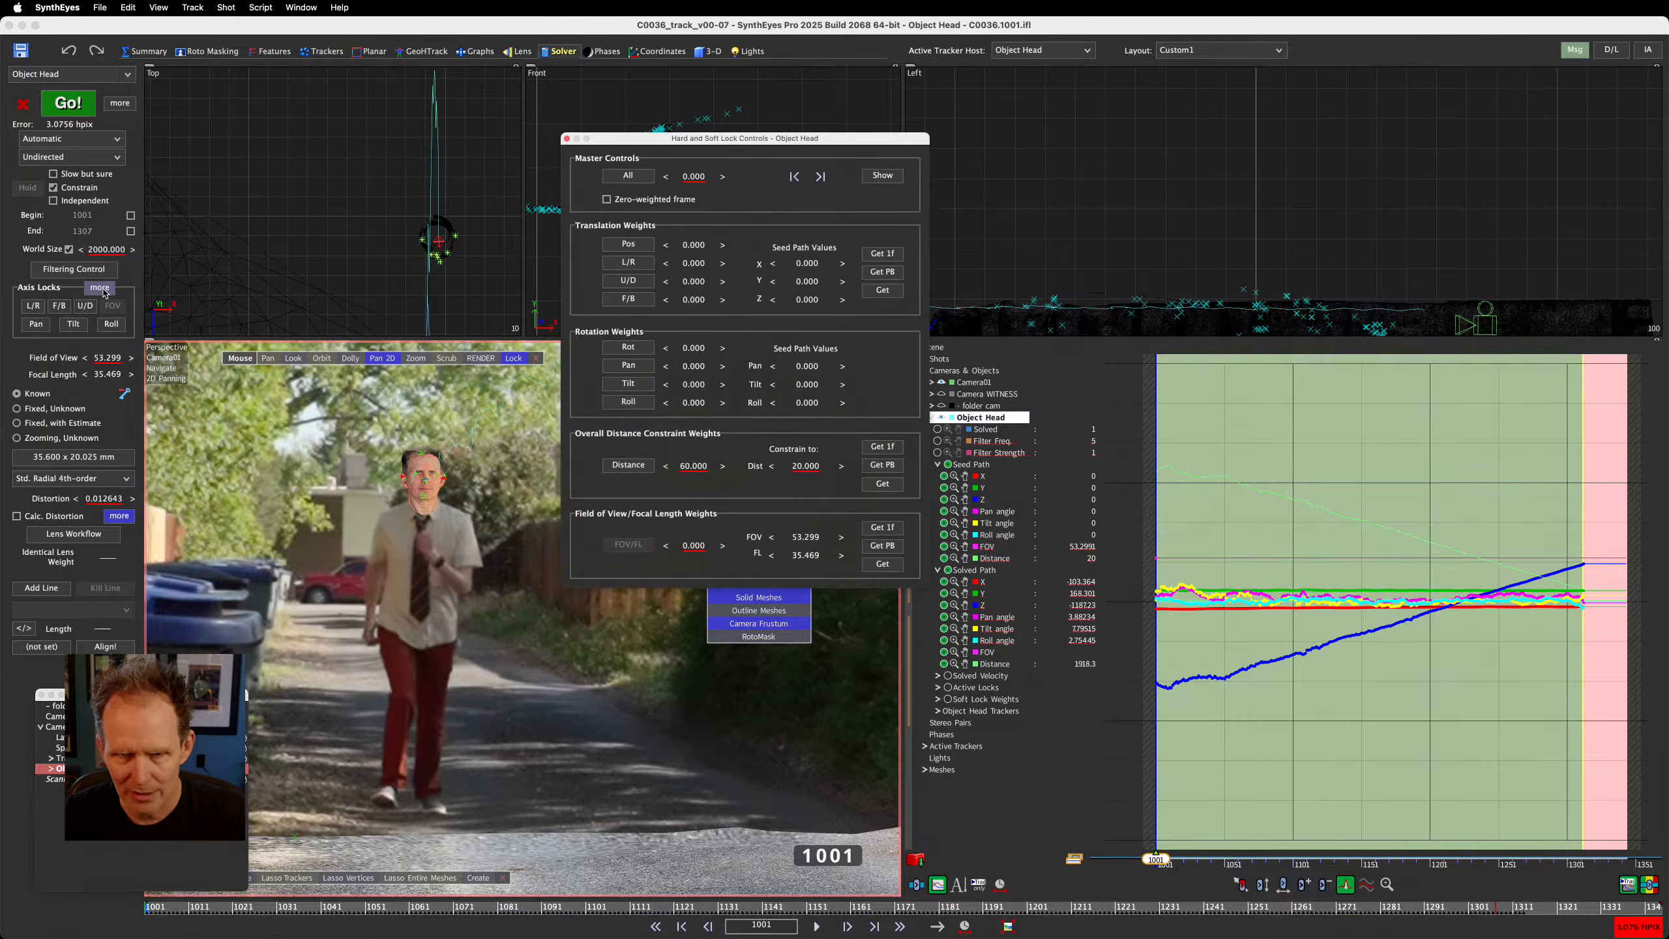
{"action": "left_click_drag", "start_coordinate": [753, 142], "coordinate": [687, 223]}
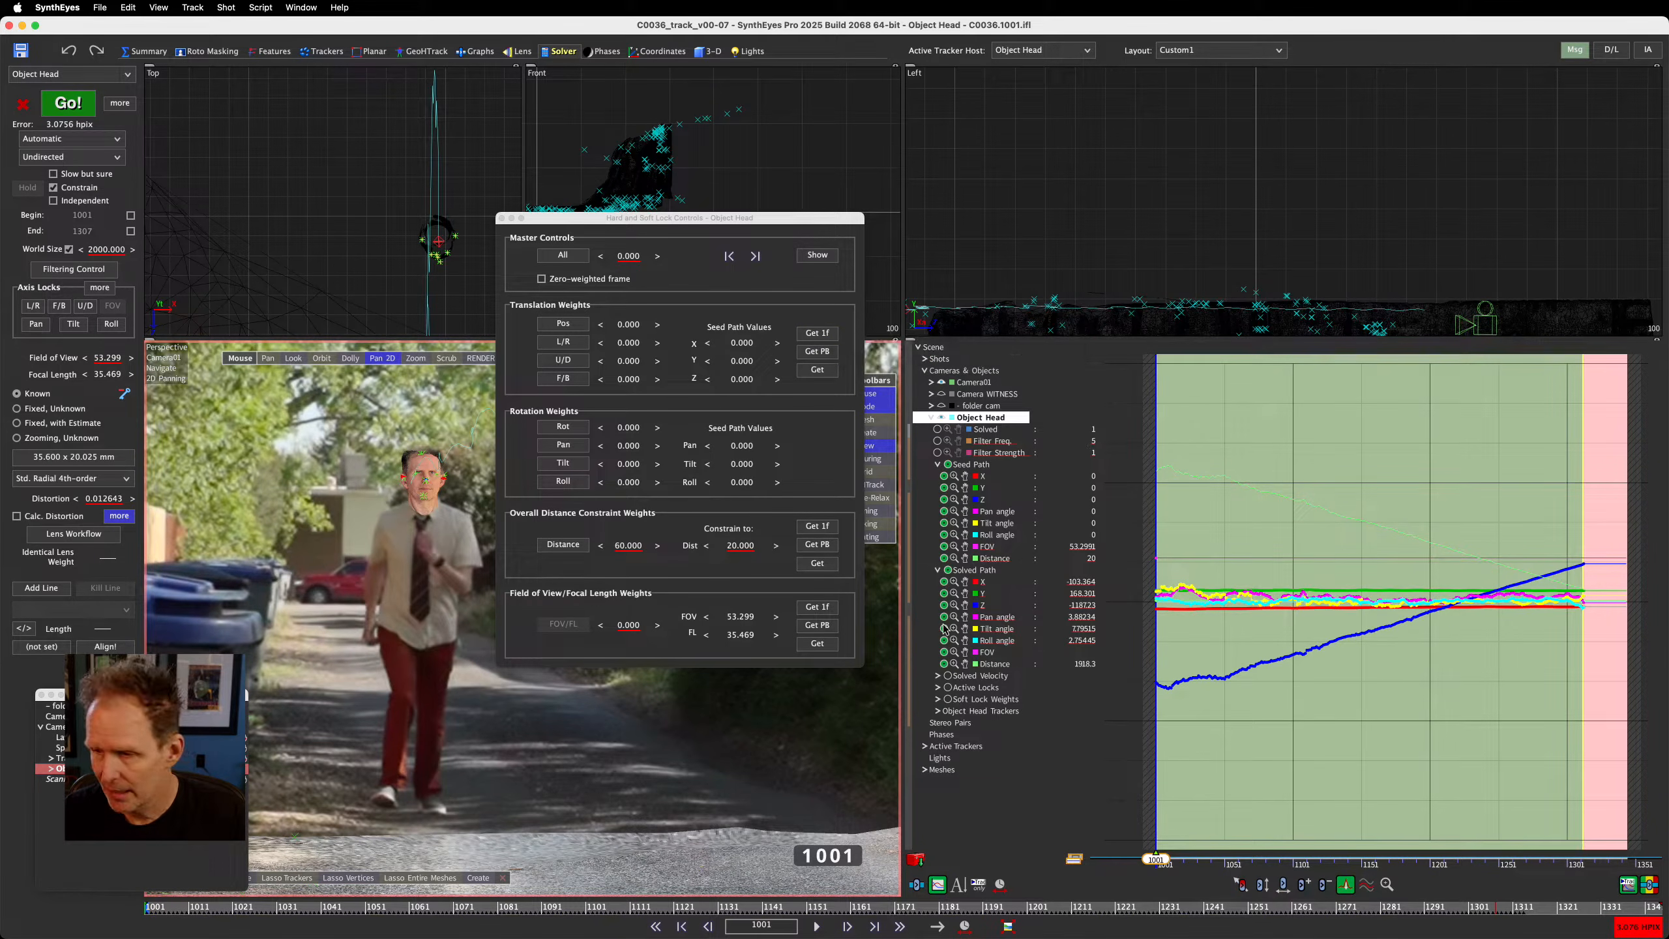
{"action": "left_click", "coordinate": [947, 570]}
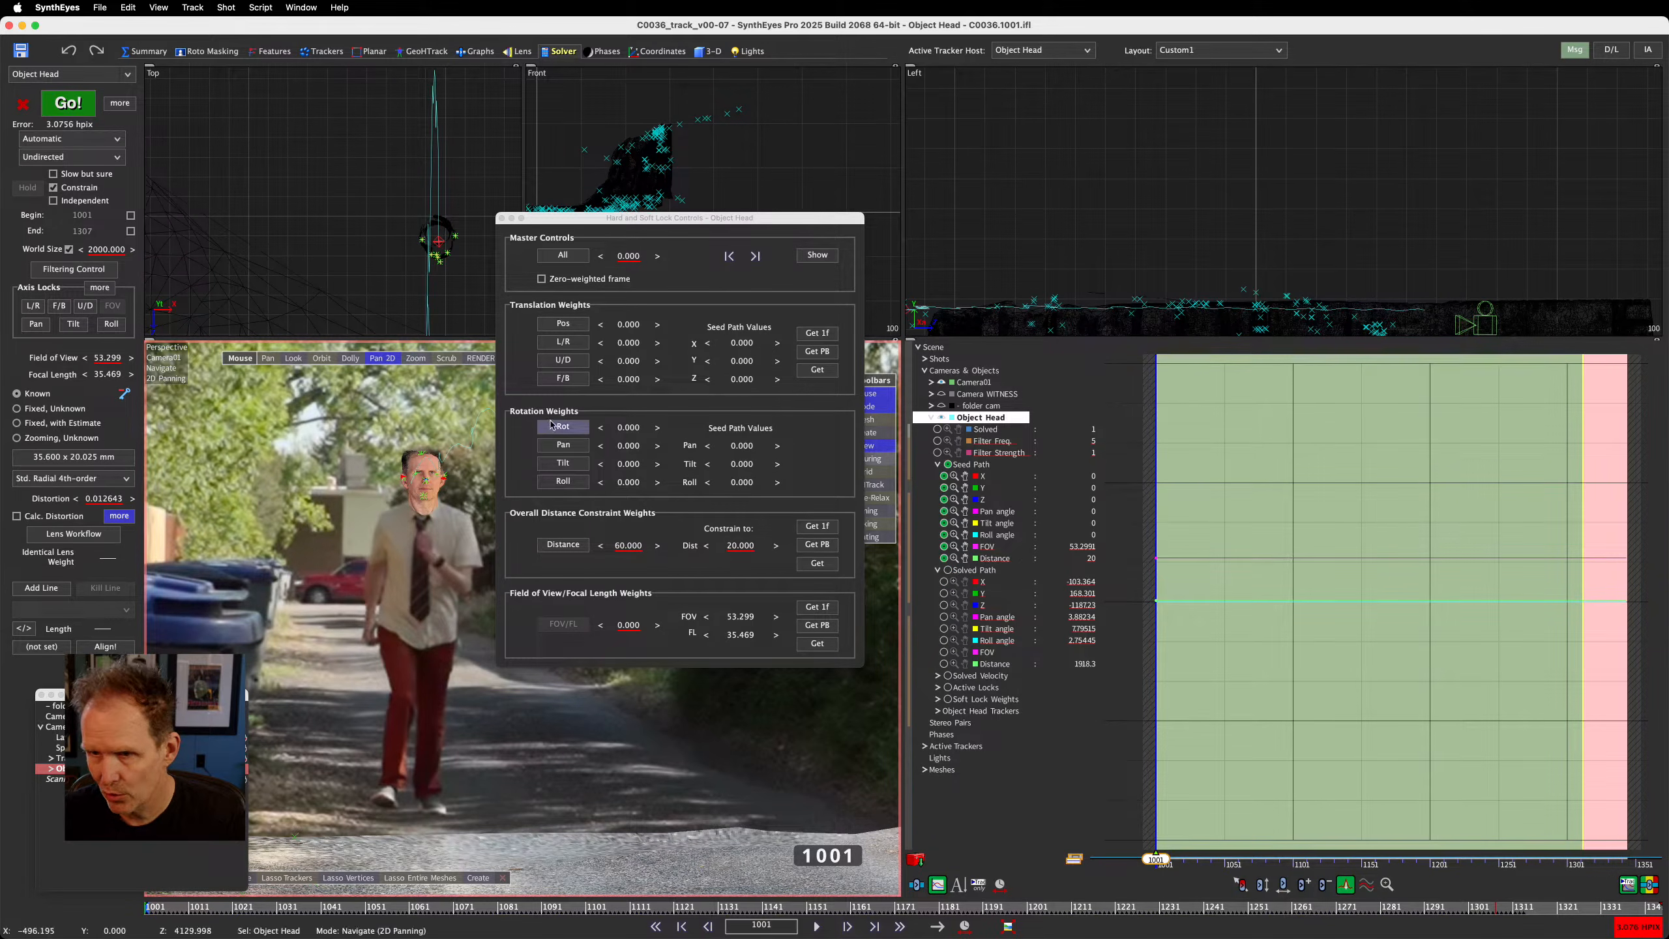
{"action": "left_click_drag", "start_coordinate": [174, 907], "coordinate": [187, 906]}
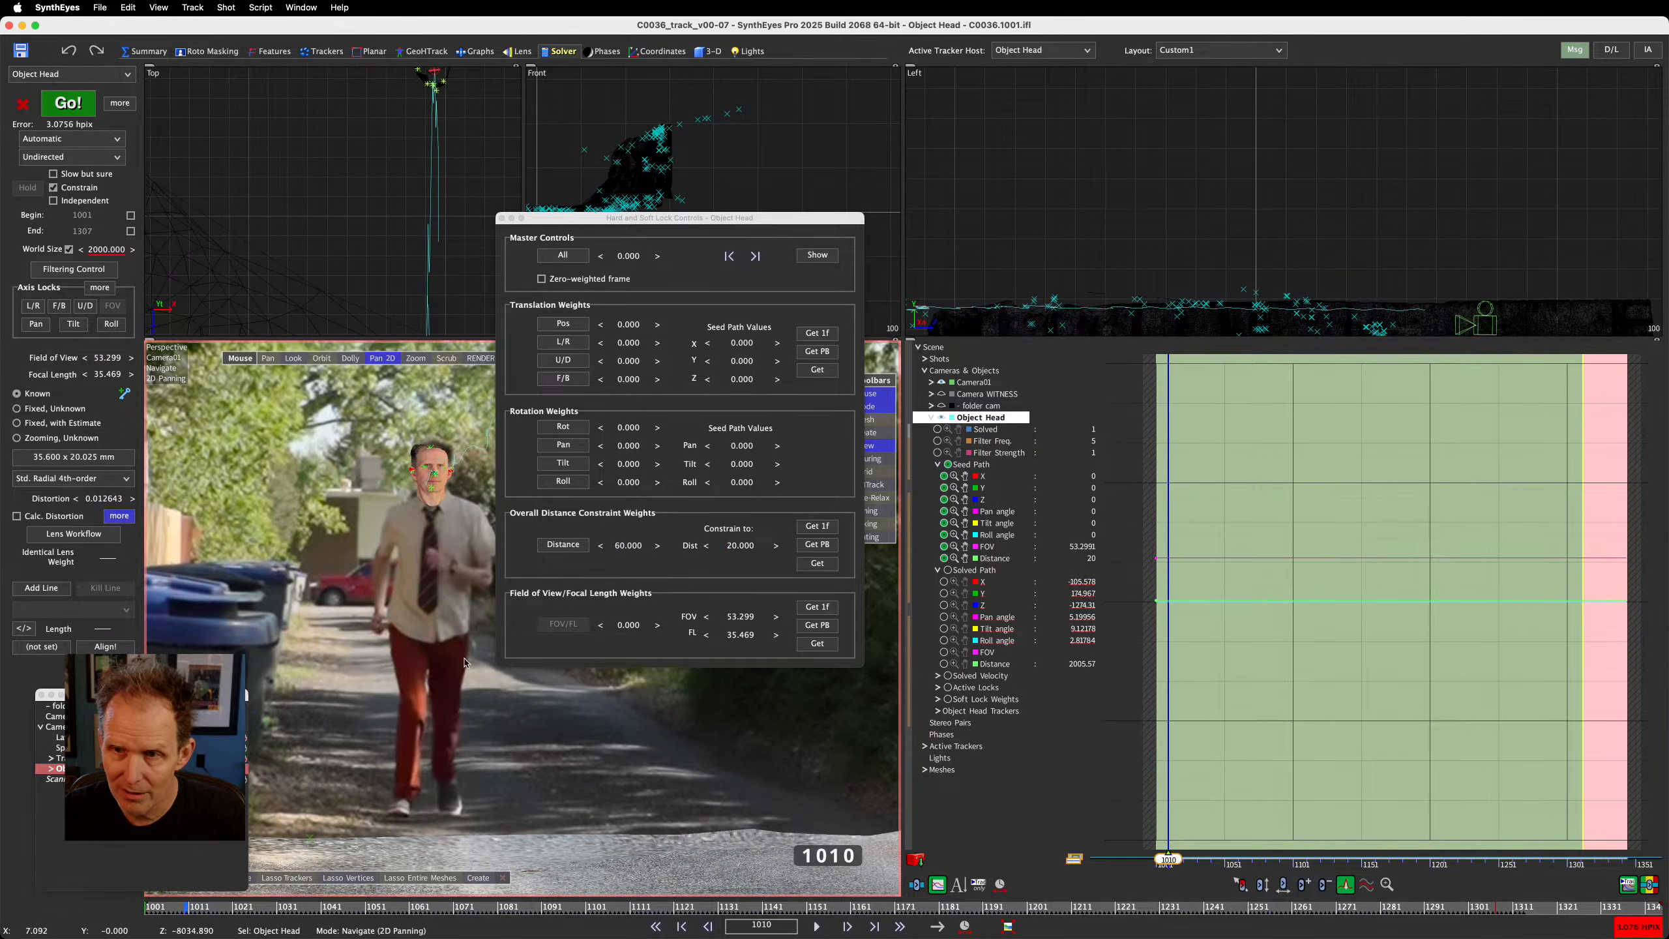
Try copying Object Head's solved position at frame 1010 into the translation seed path, then undo it
{"action": "left_click", "coordinate": [817, 334]}
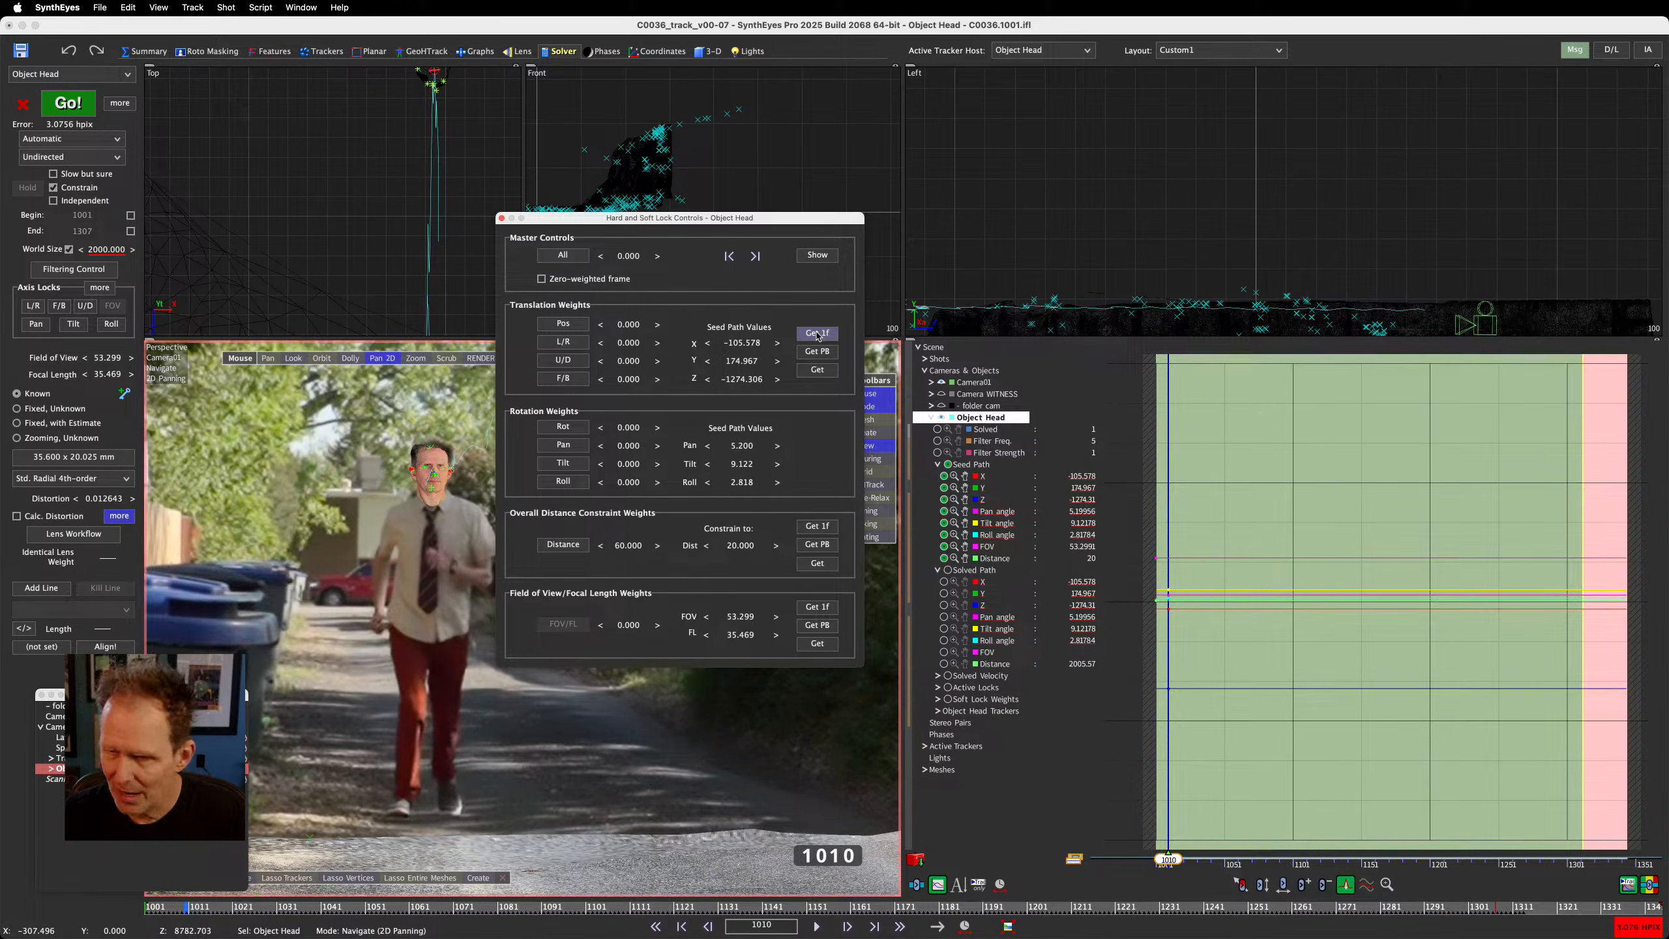
{"action": "key", "text": "super+z"}
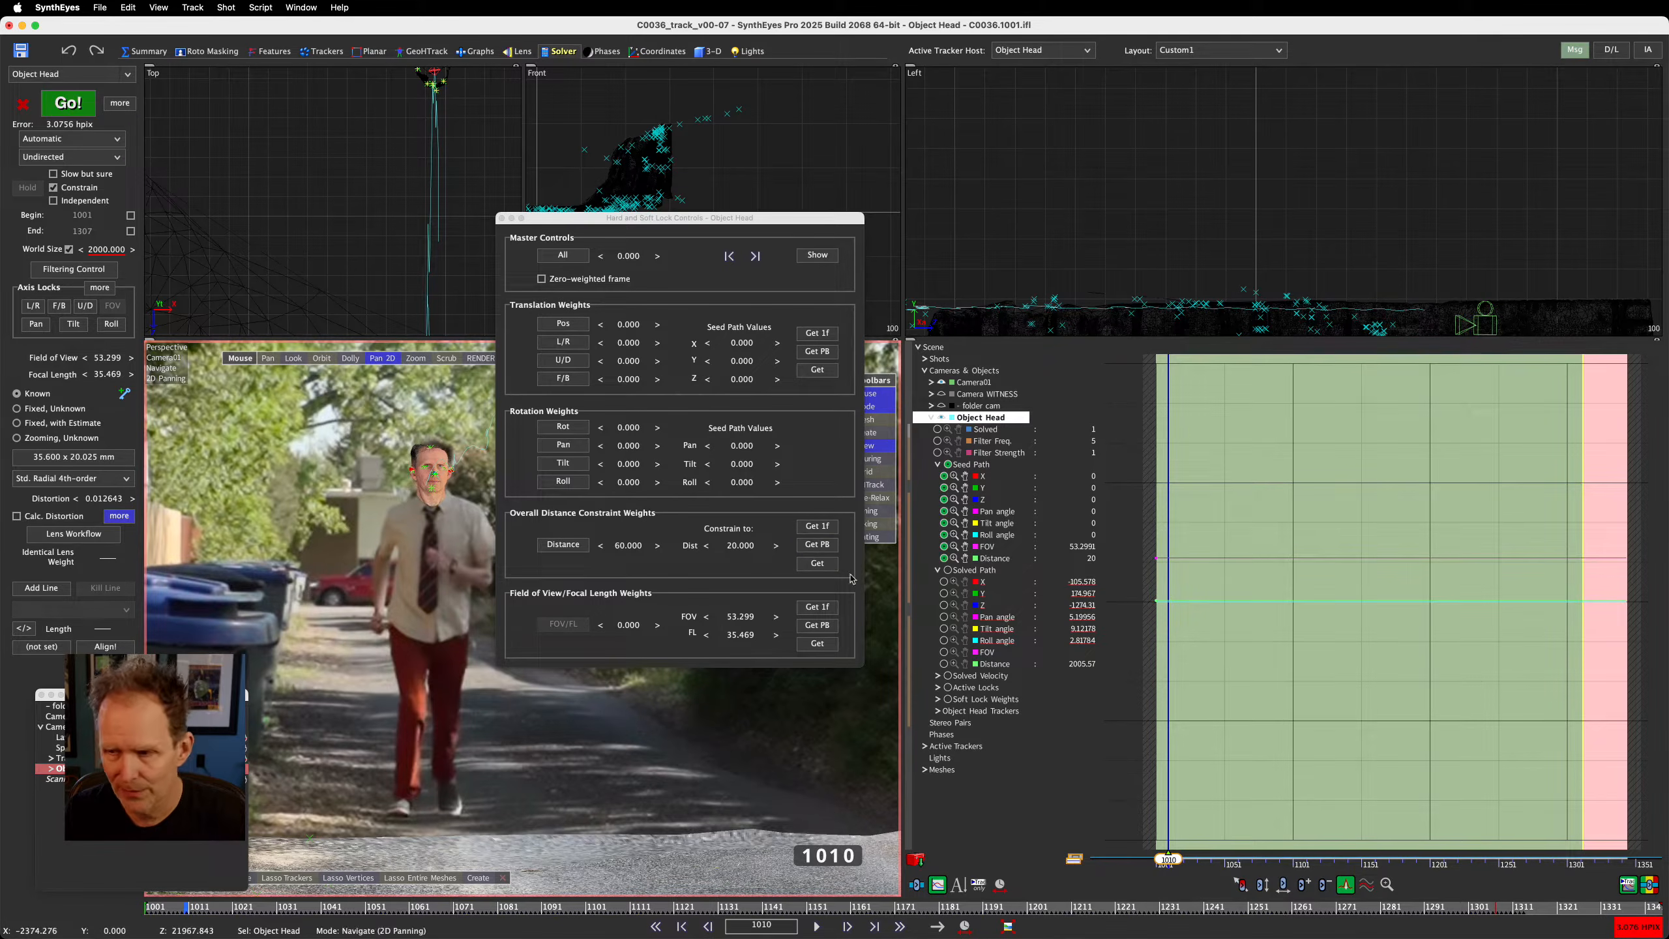
Constrain Object Head's distance to the solved 2005.566 at frame 1010 and show only the seed Distance curve in the graph
{"action": "left_click", "coordinate": [817, 527]}
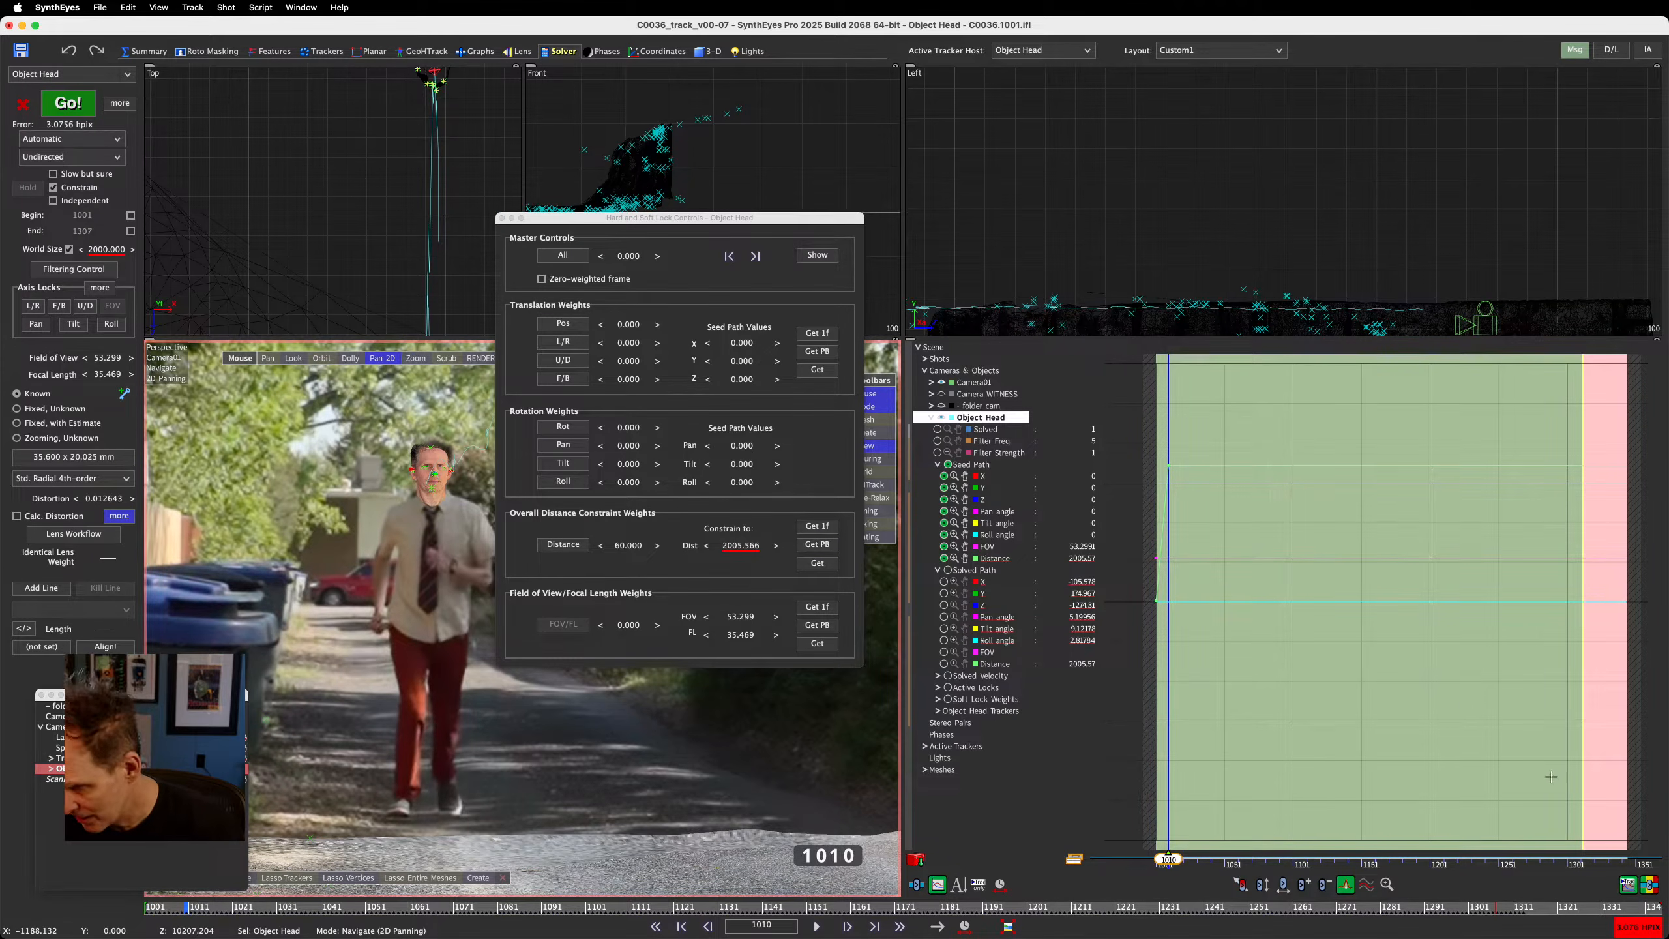
{"action": "left_click", "coordinate": [947, 465]}
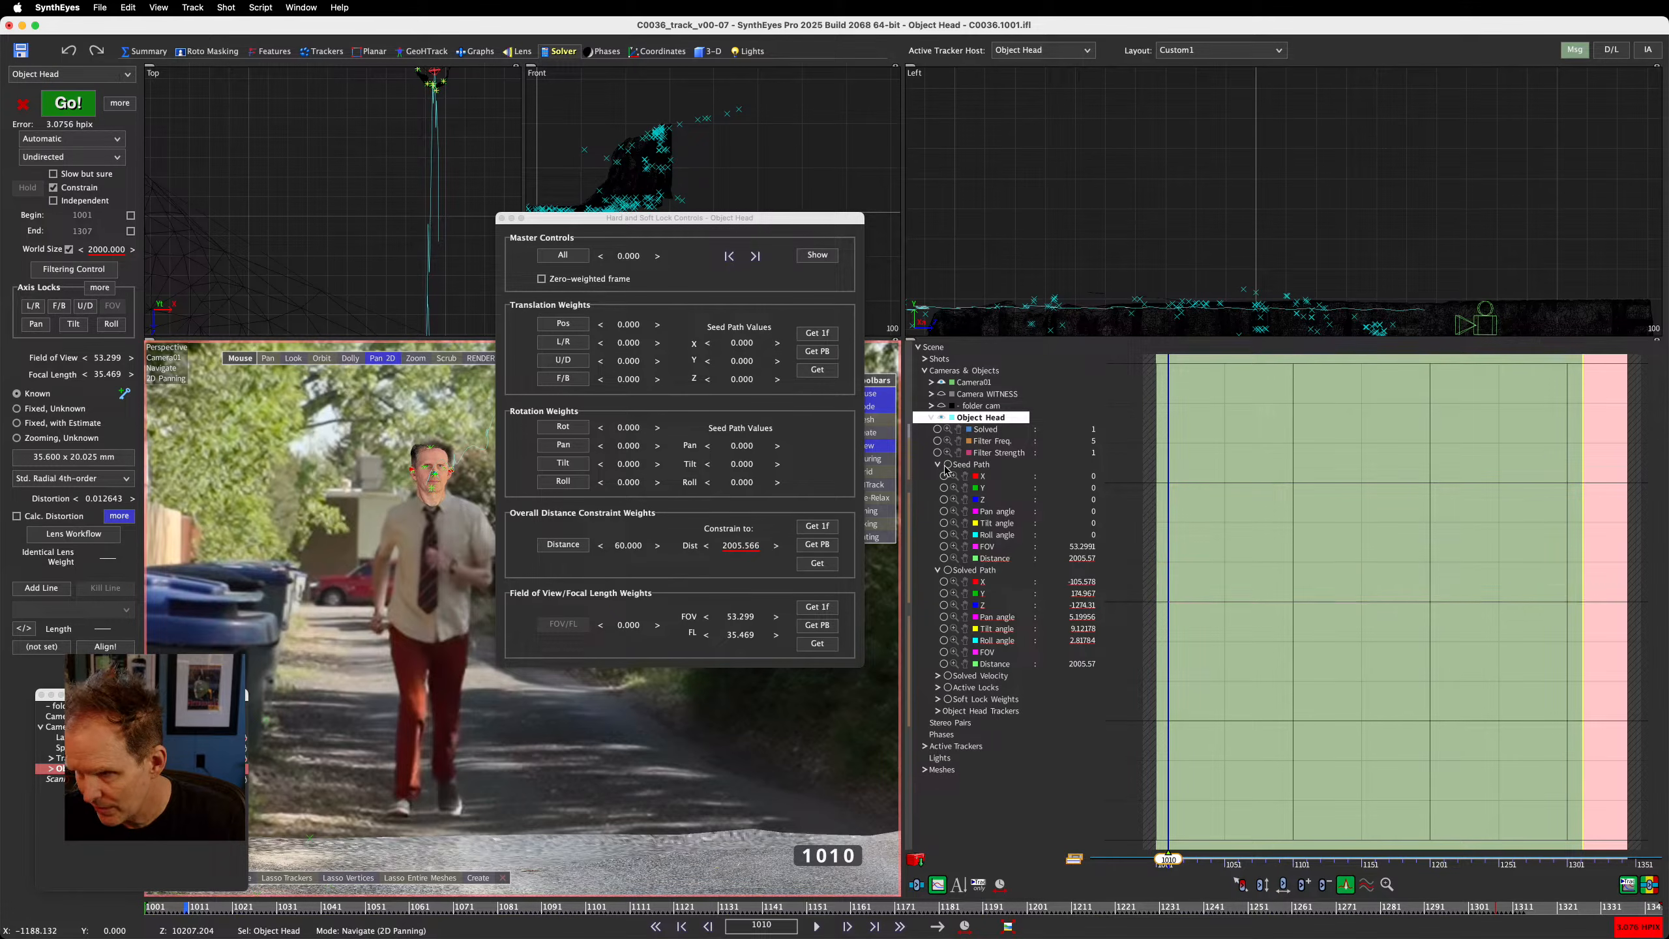
{"action": "left_click", "coordinate": [943, 558]}
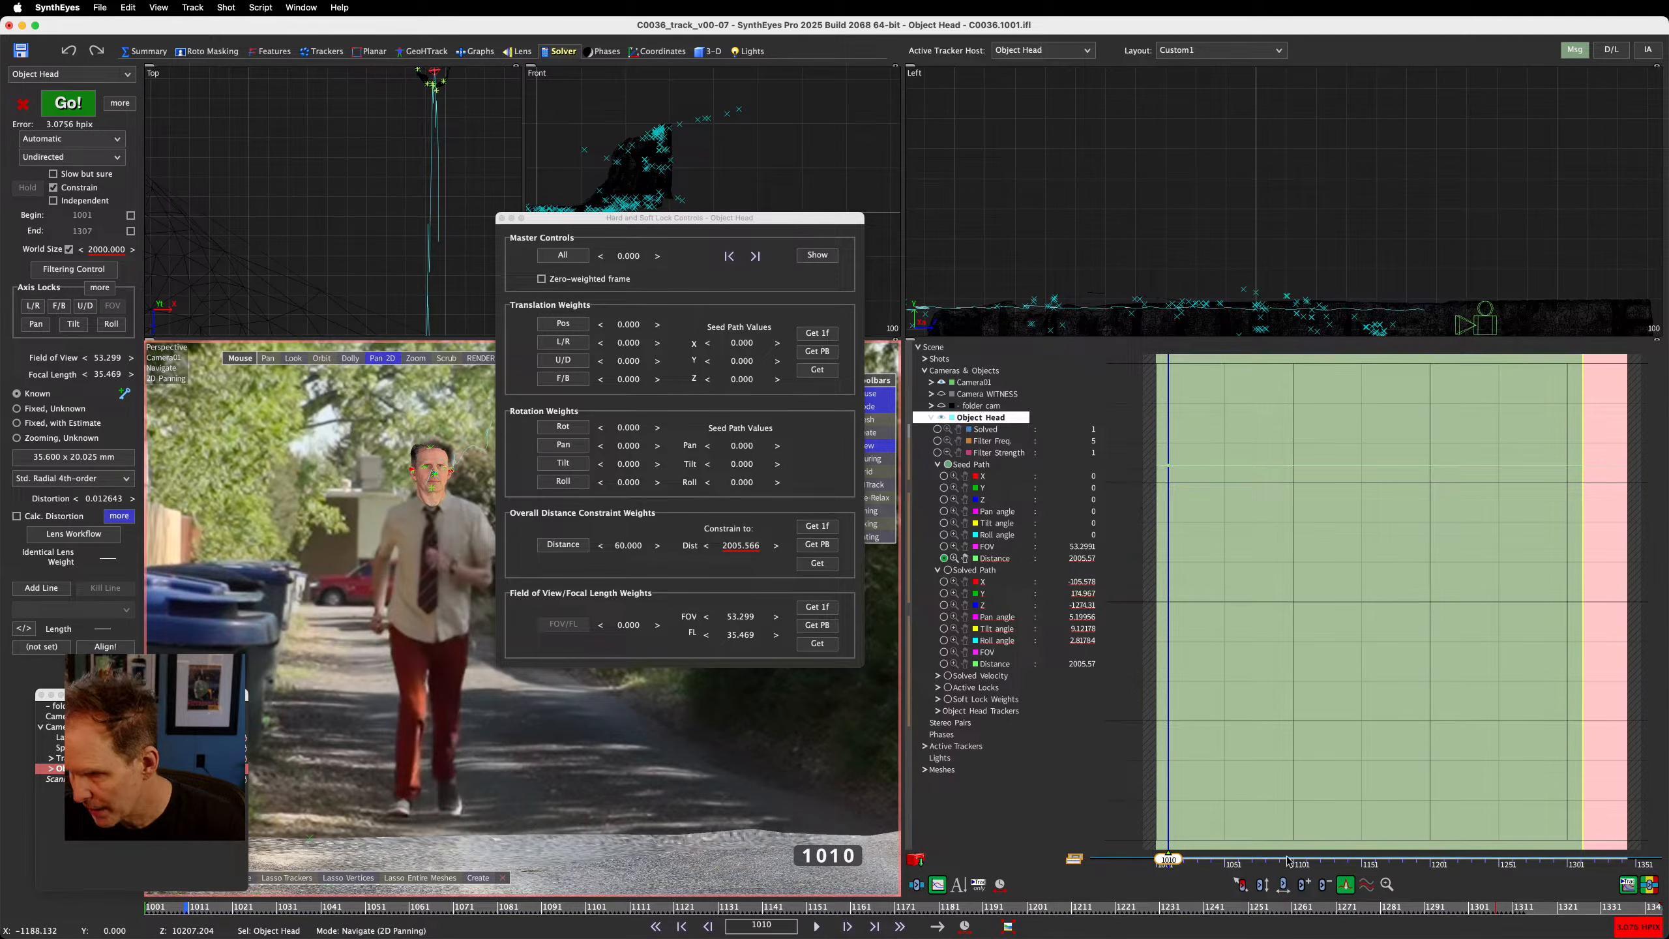
Shift the seed Distance key horizontally from frame 1010 to frame 1001, keeping its value
{"action": "left_click", "coordinate": [1285, 885]}
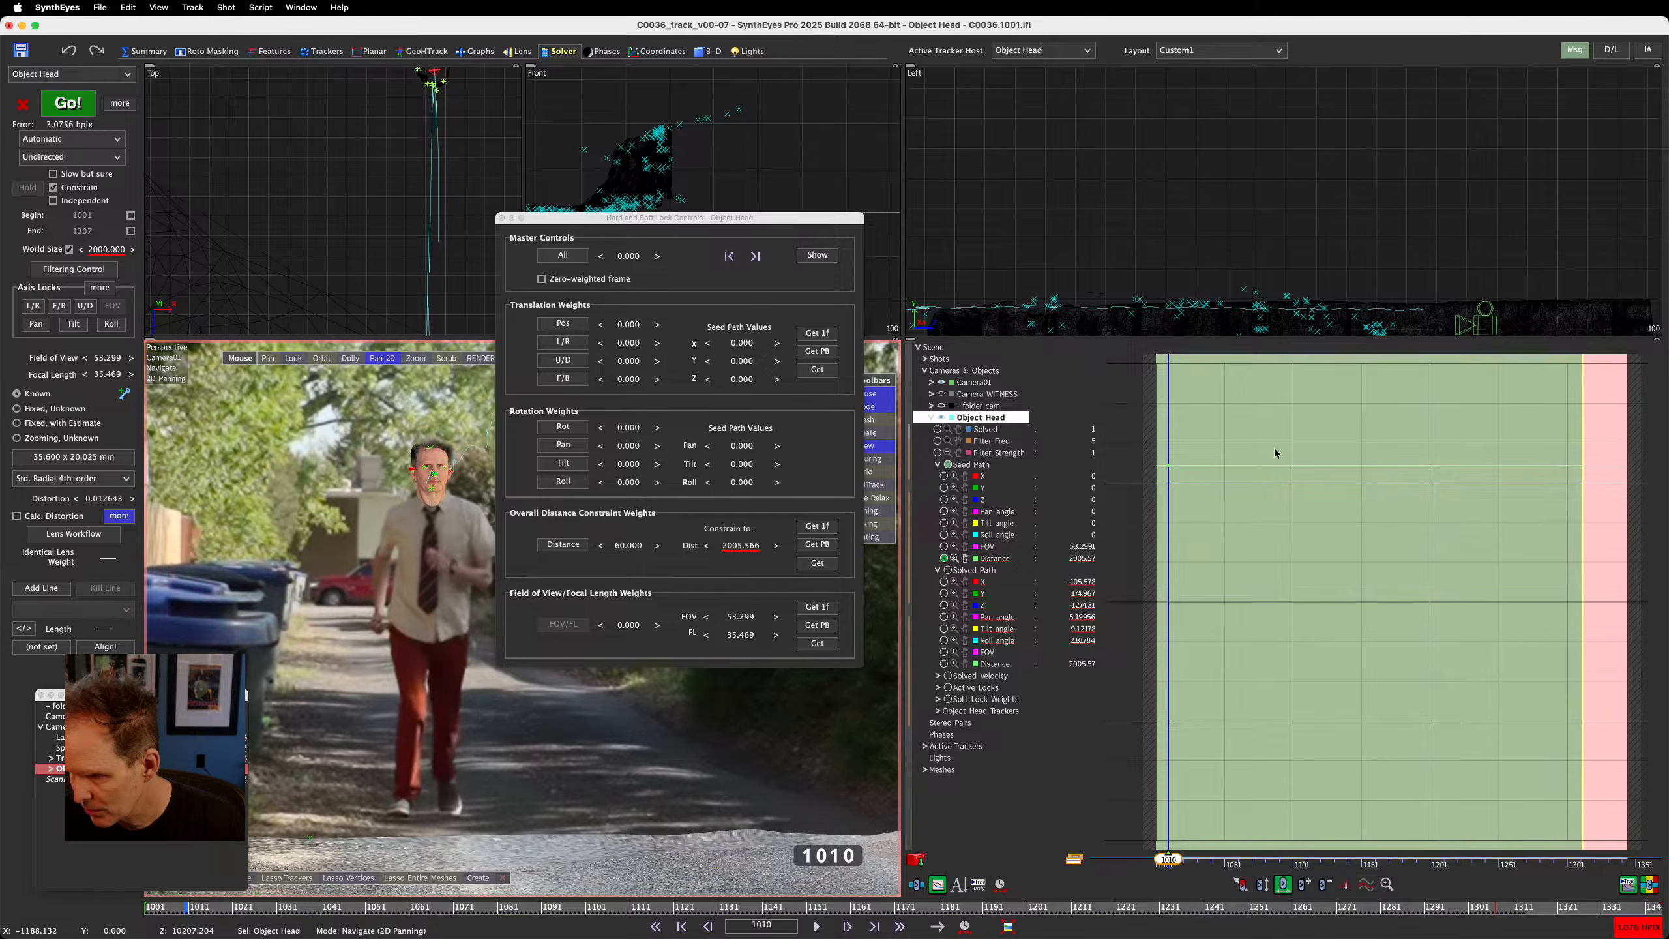
{"action": "left_click_drag", "start_coordinate": [1168, 466], "coordinate": [1156, 465]}
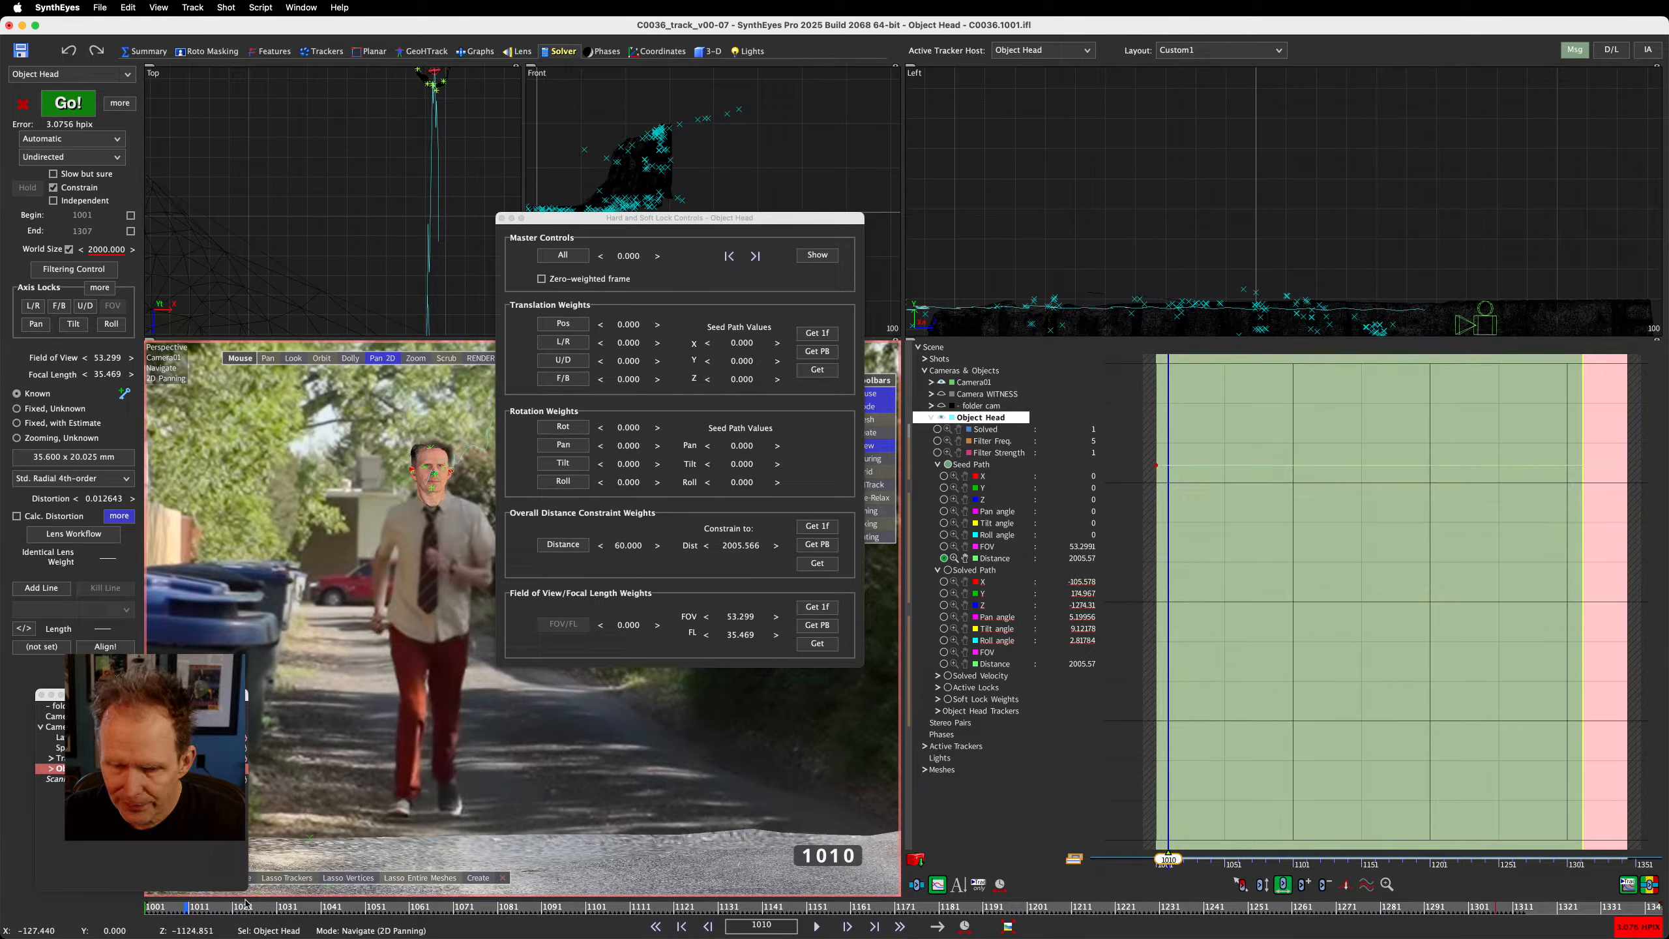
{"action": "scroll", "coordinate": [447, 213], "scroll_direction": "down", "scroll_amount": 5}
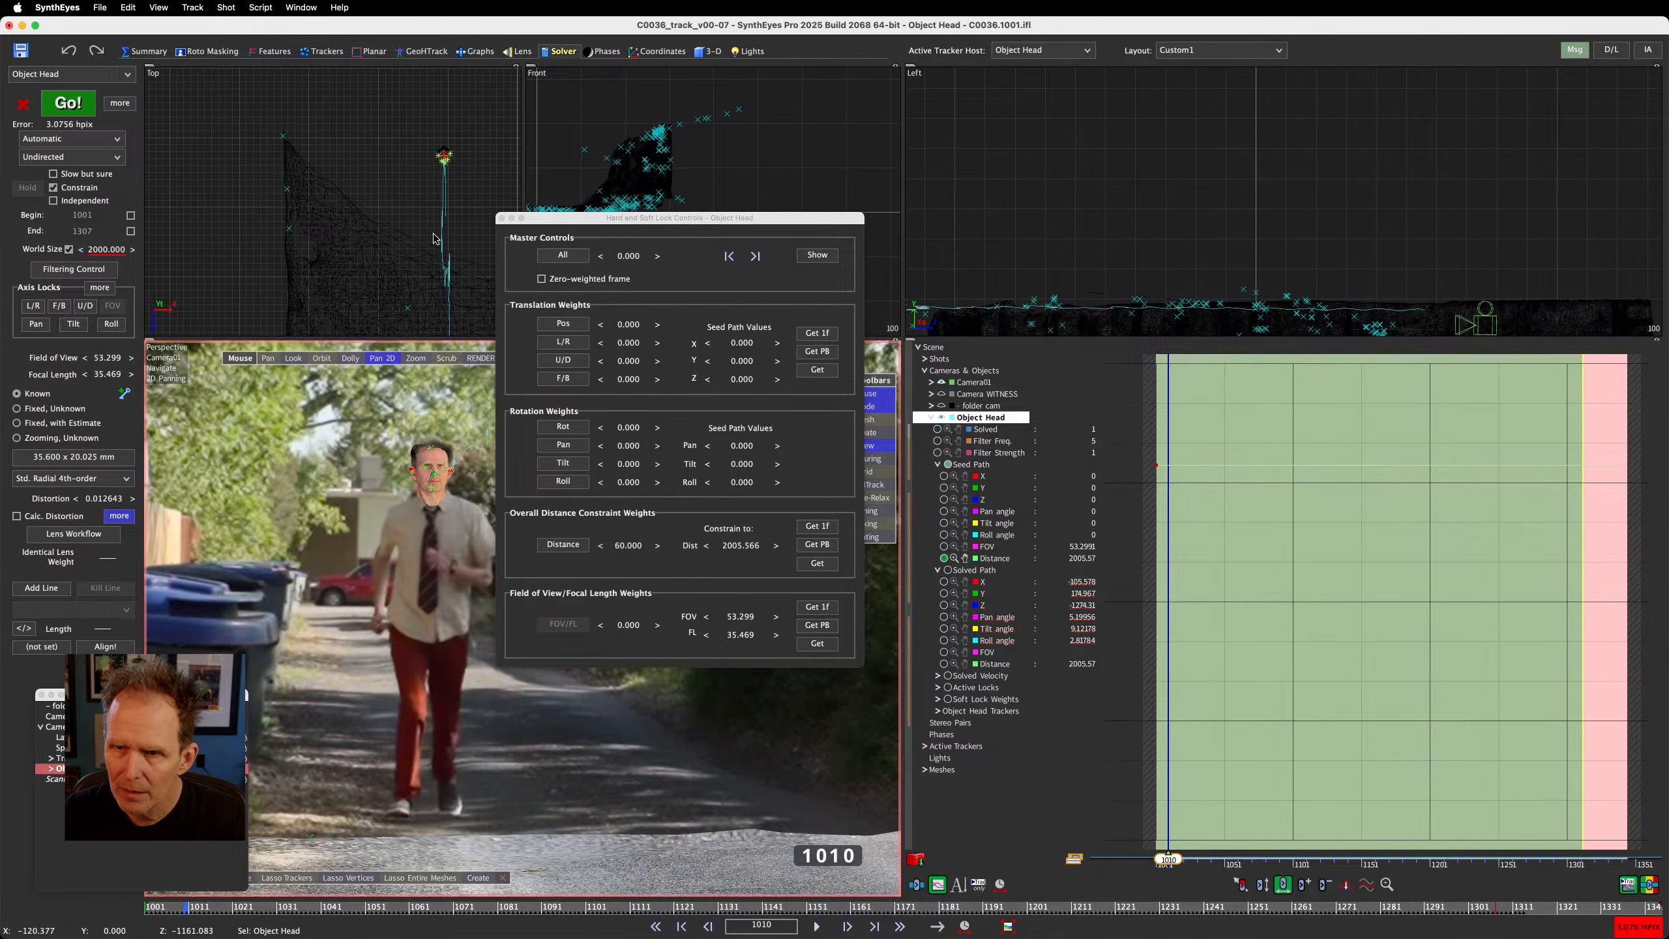
Save Object Head's solved distance over the whole playback range as its distance constraint
{"action": "middle_click_drag", "start_coordinate": [433, 234], "coordinate": [307, 176]}
{"action": "scroll", "coordinate": [305, 175], "scroll_direction": "up", "scroll_amount": 3}
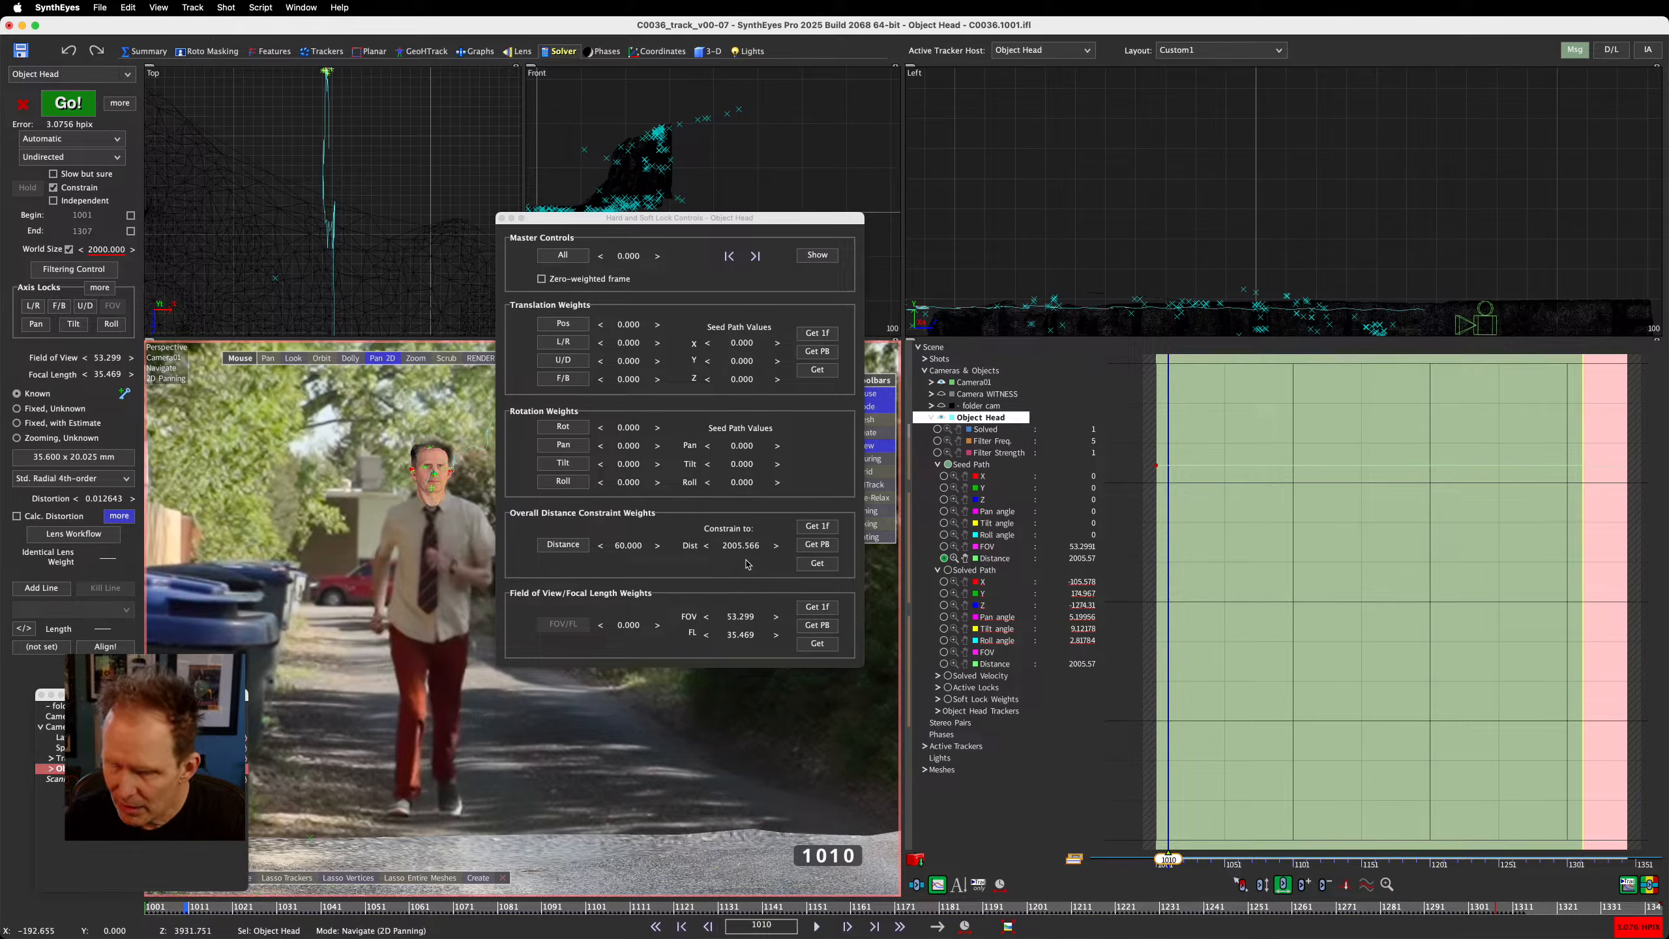
{"action": "left_click", "coordinate": [816, 545]}
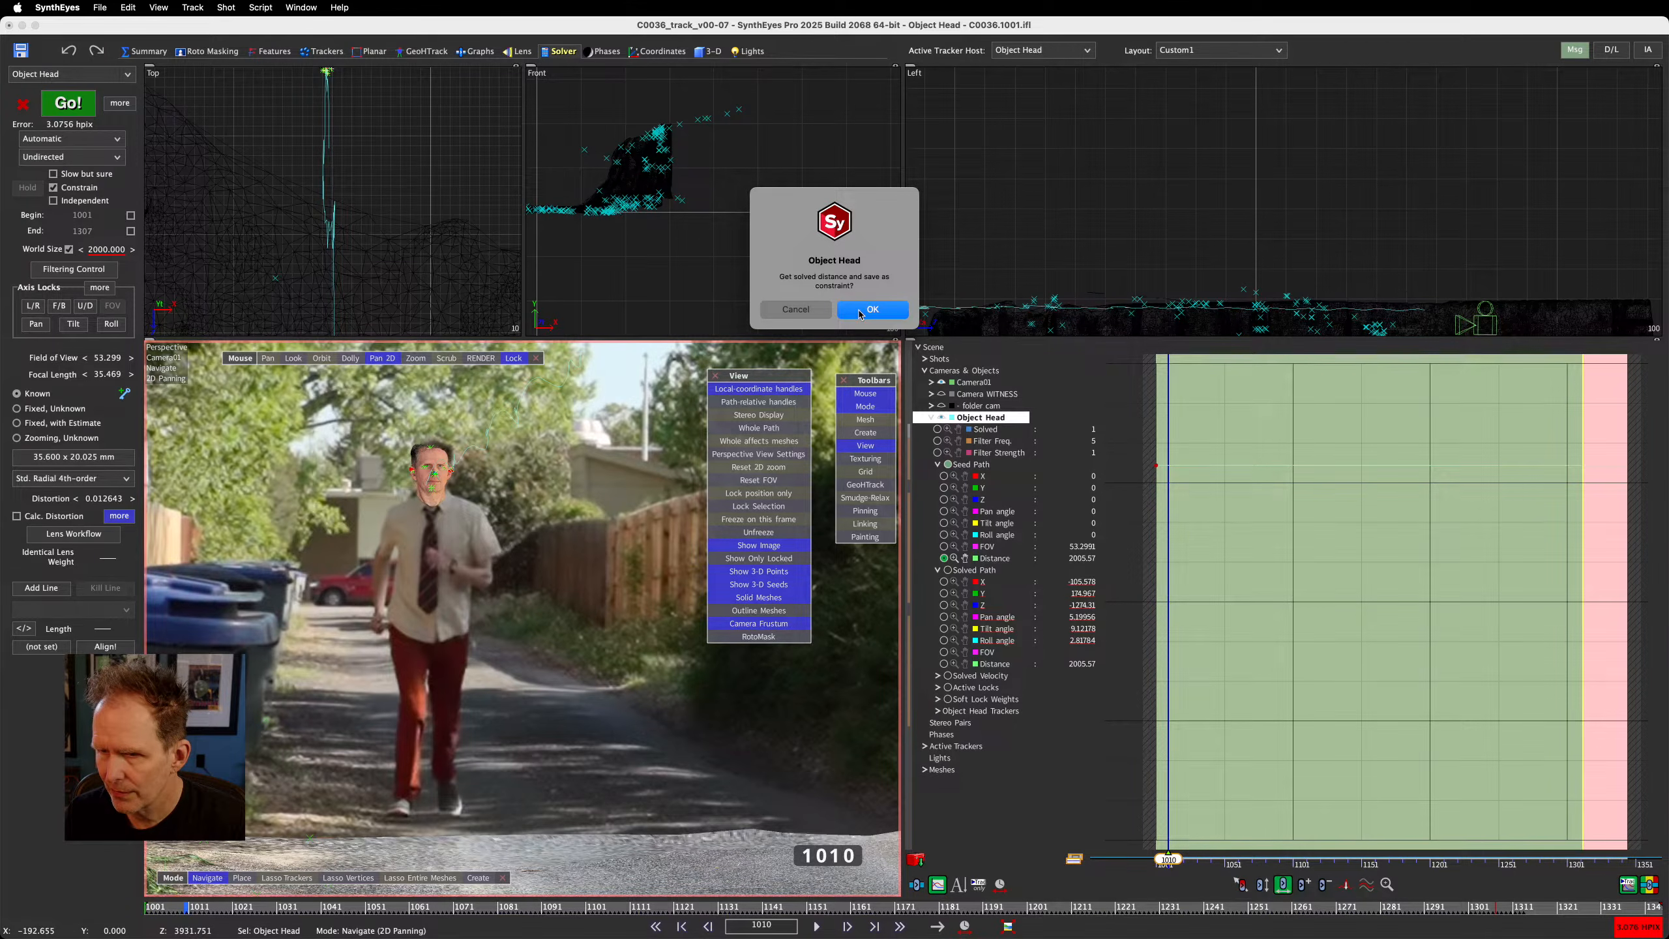
{"action": "left_click", "coordinate": [859, 311]}
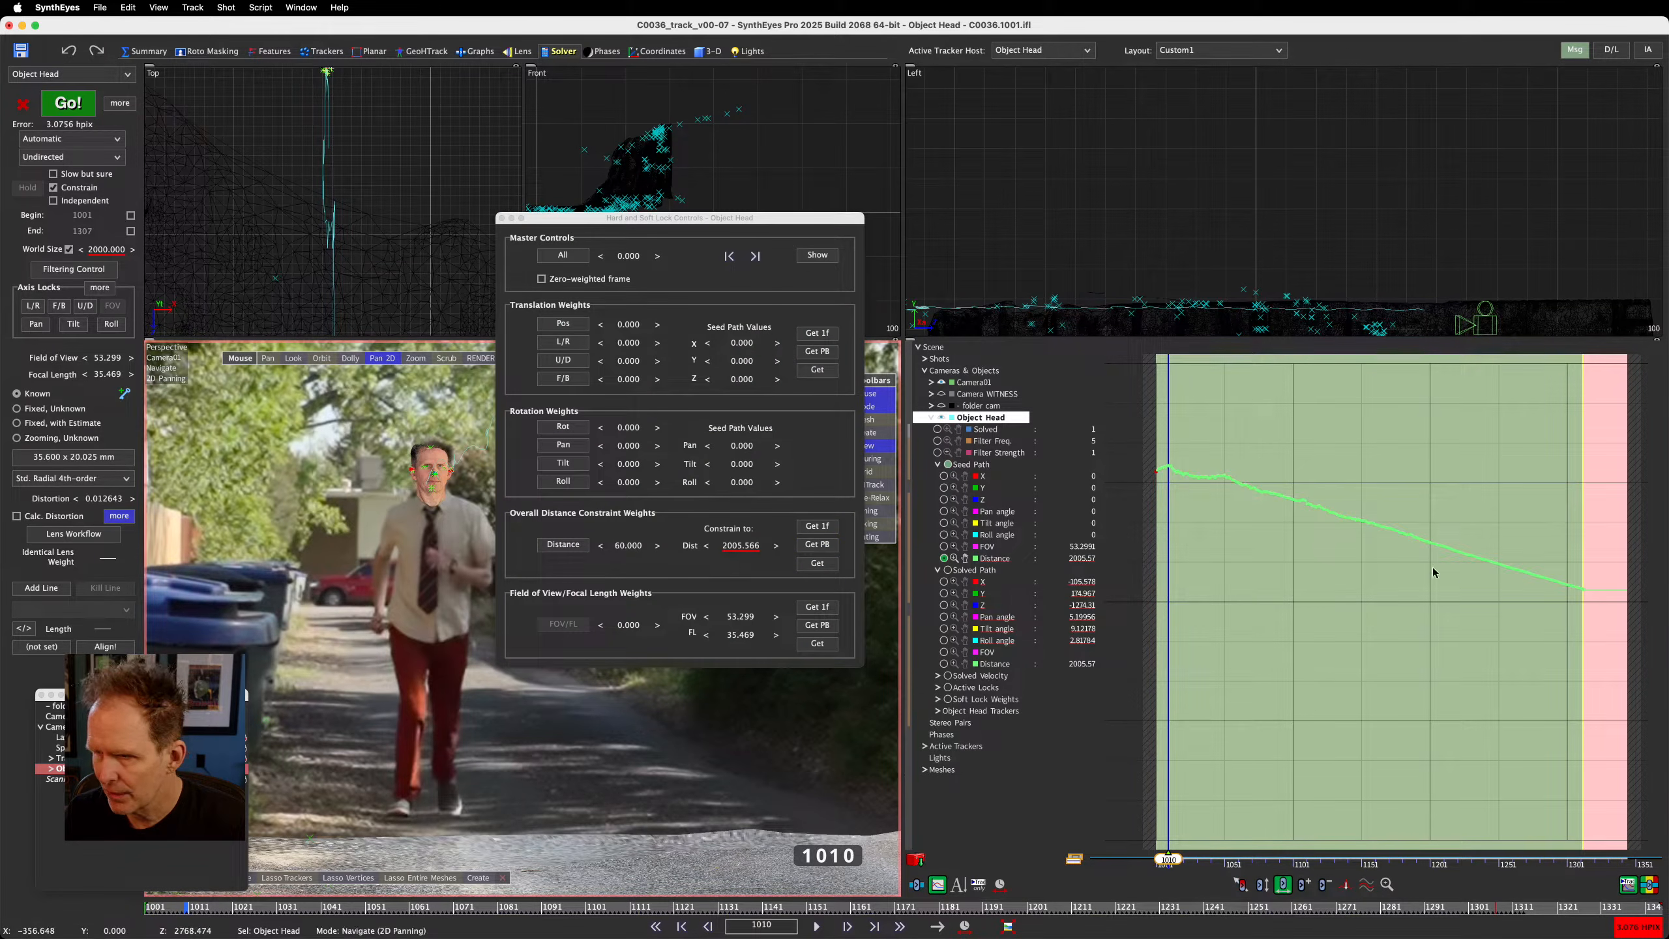
Advance from frame 1010 to frame 1017 and examine the start of Object Head's seed Distance curve
{"action": "key", "text": "d"}
{"action": "key", "text": "d"}
{"action": "key", "text": "d"}
{"action": "key", "text": "d"}
{"action": "key", "text": "d"}
{"action": "key", "text": "d"}
{"action": "key", "text": "d"}
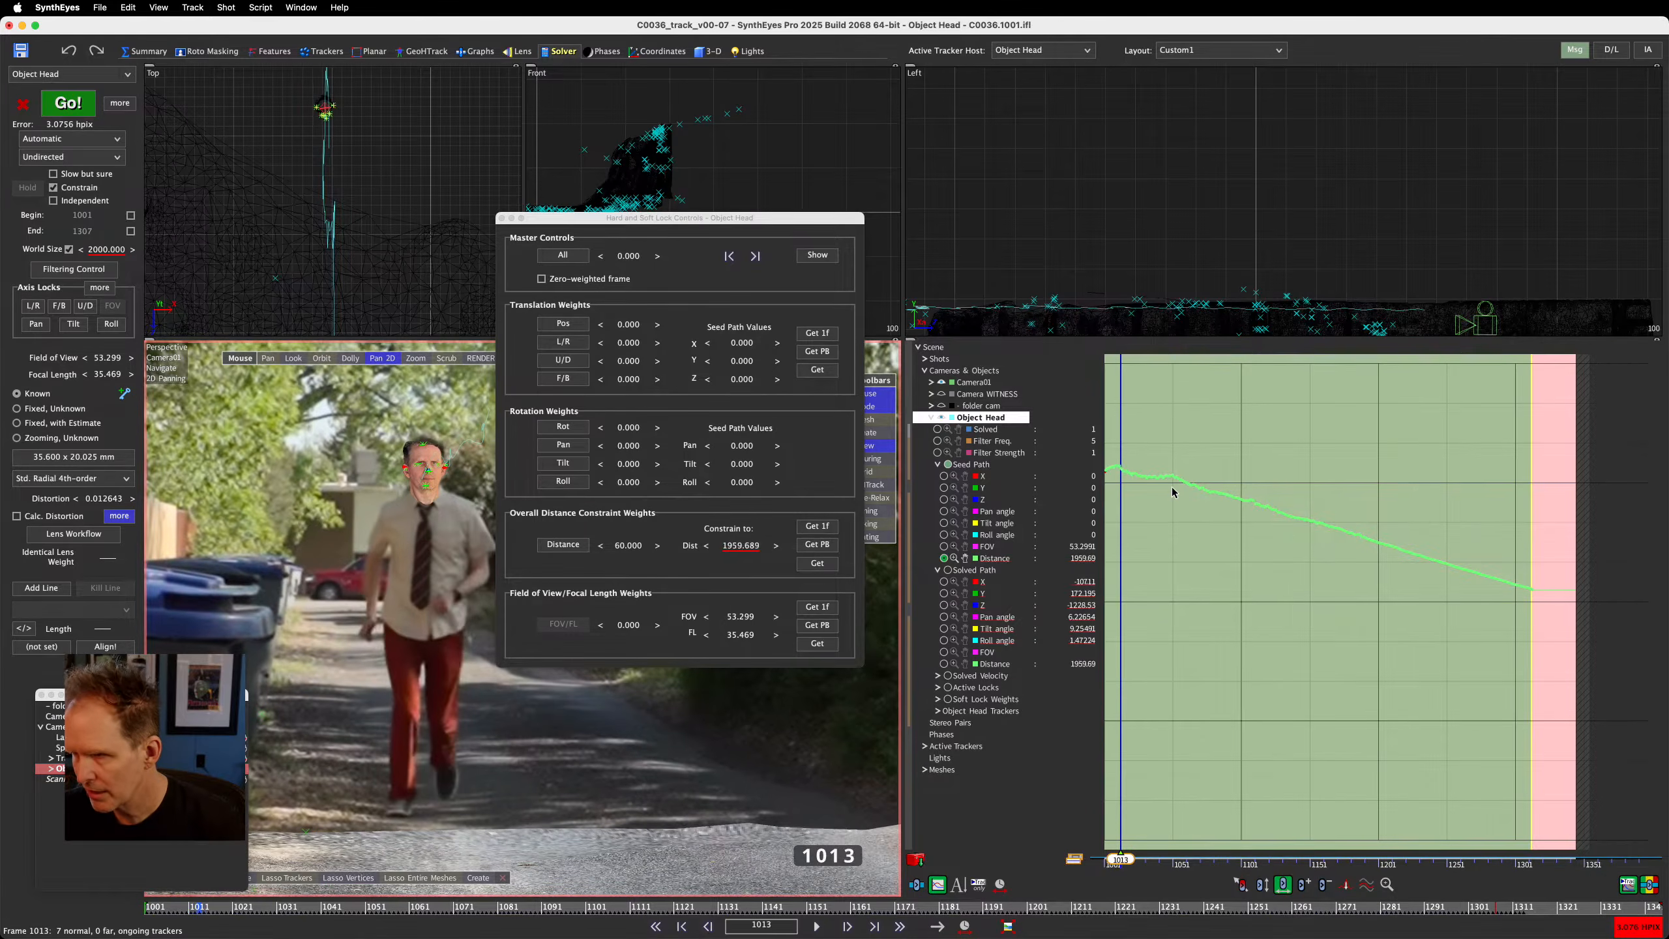
{"action": "scroll", "coordinate": [1183, 488], "scroll_direction": "down", "scroll_amount": 4}
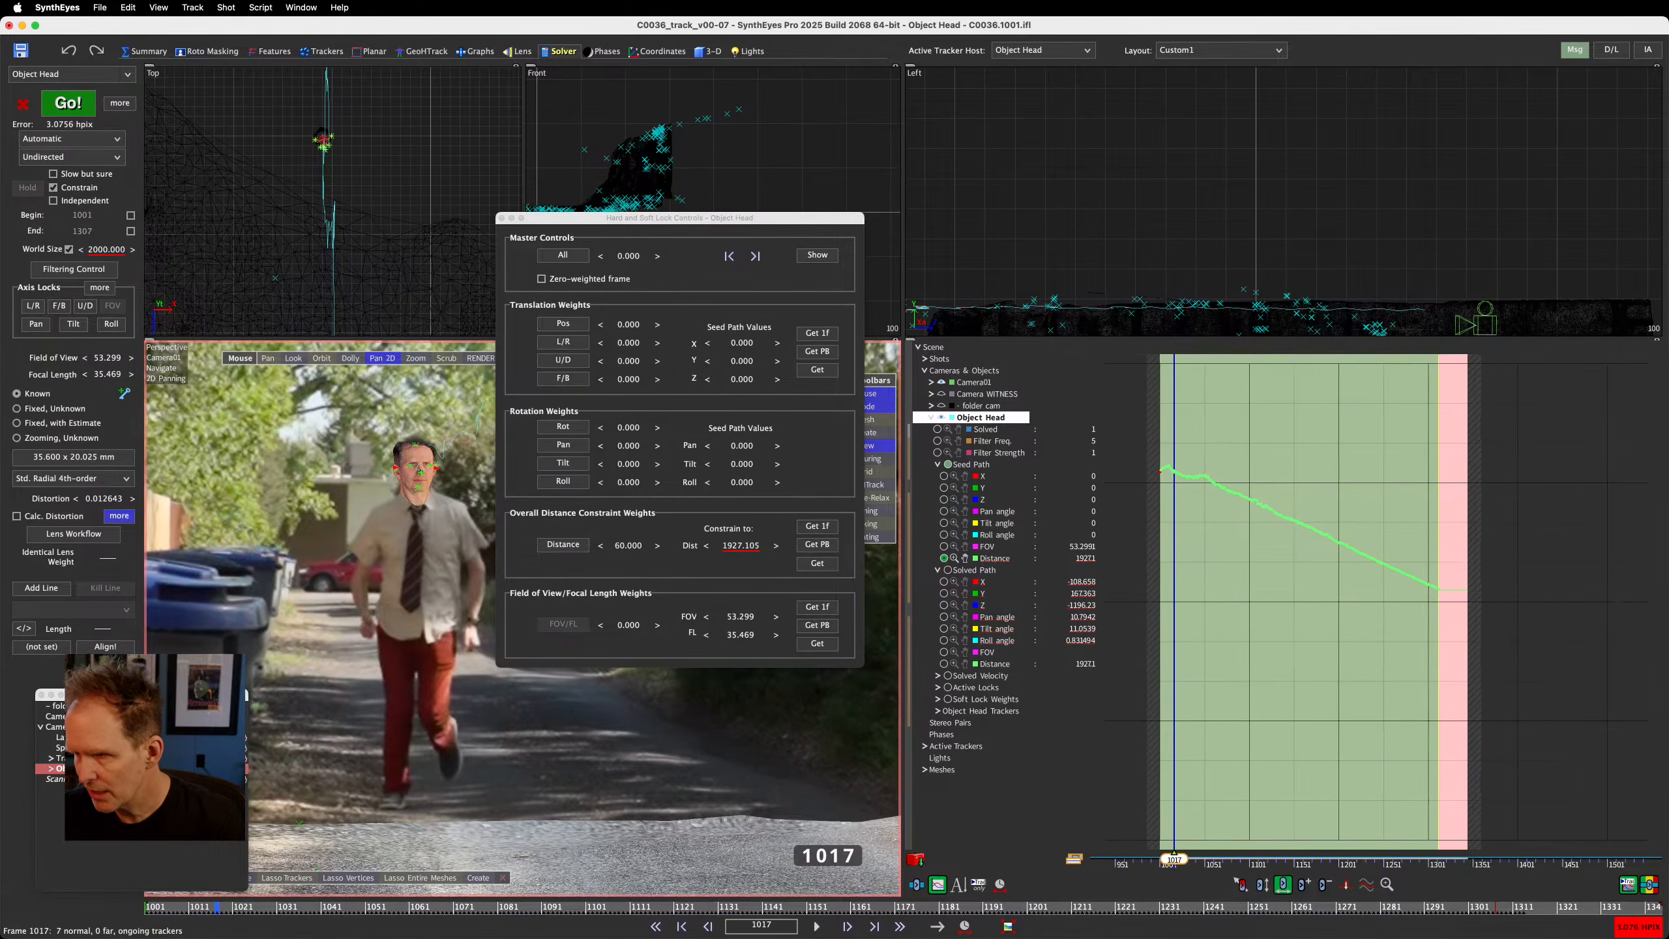
{"action": "scroll", "coordinate": [1183, 488], "scroll_direction": "up", "scroll_amount": 10}
{"action": "scroll", "coordinate": [1183, 488], "scroll_direction": "down", "scroll_amount": 1}
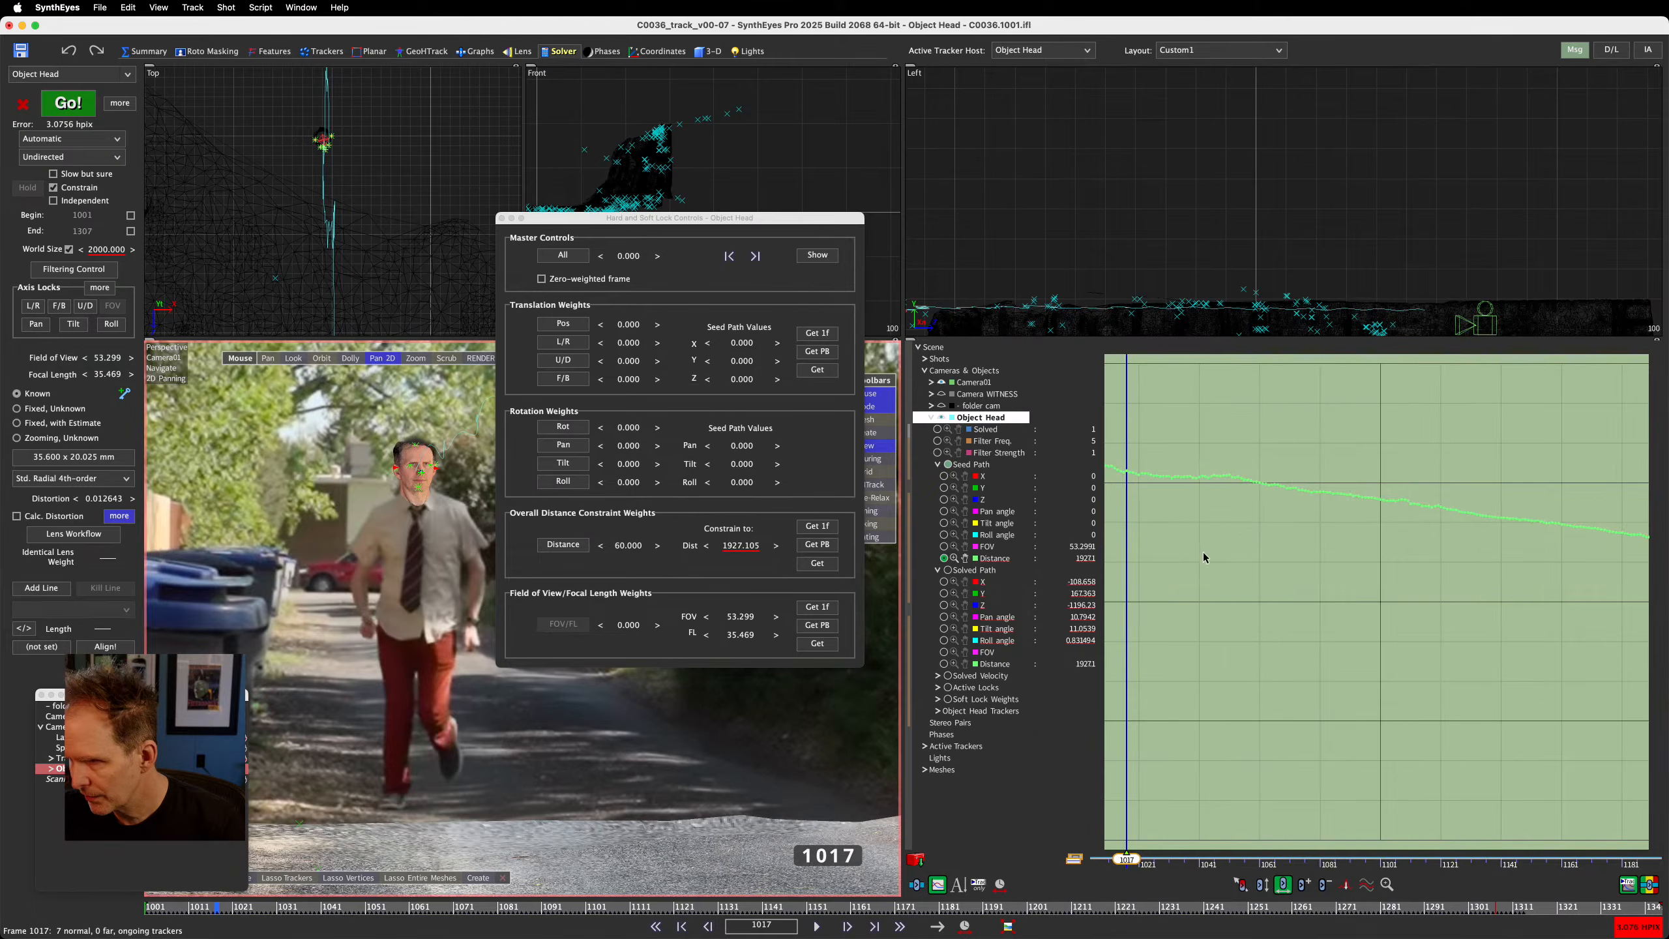
{"action": "middle_click_drag", "start_coordinate": [1190, 512], "coordinate": [1271, 510]}
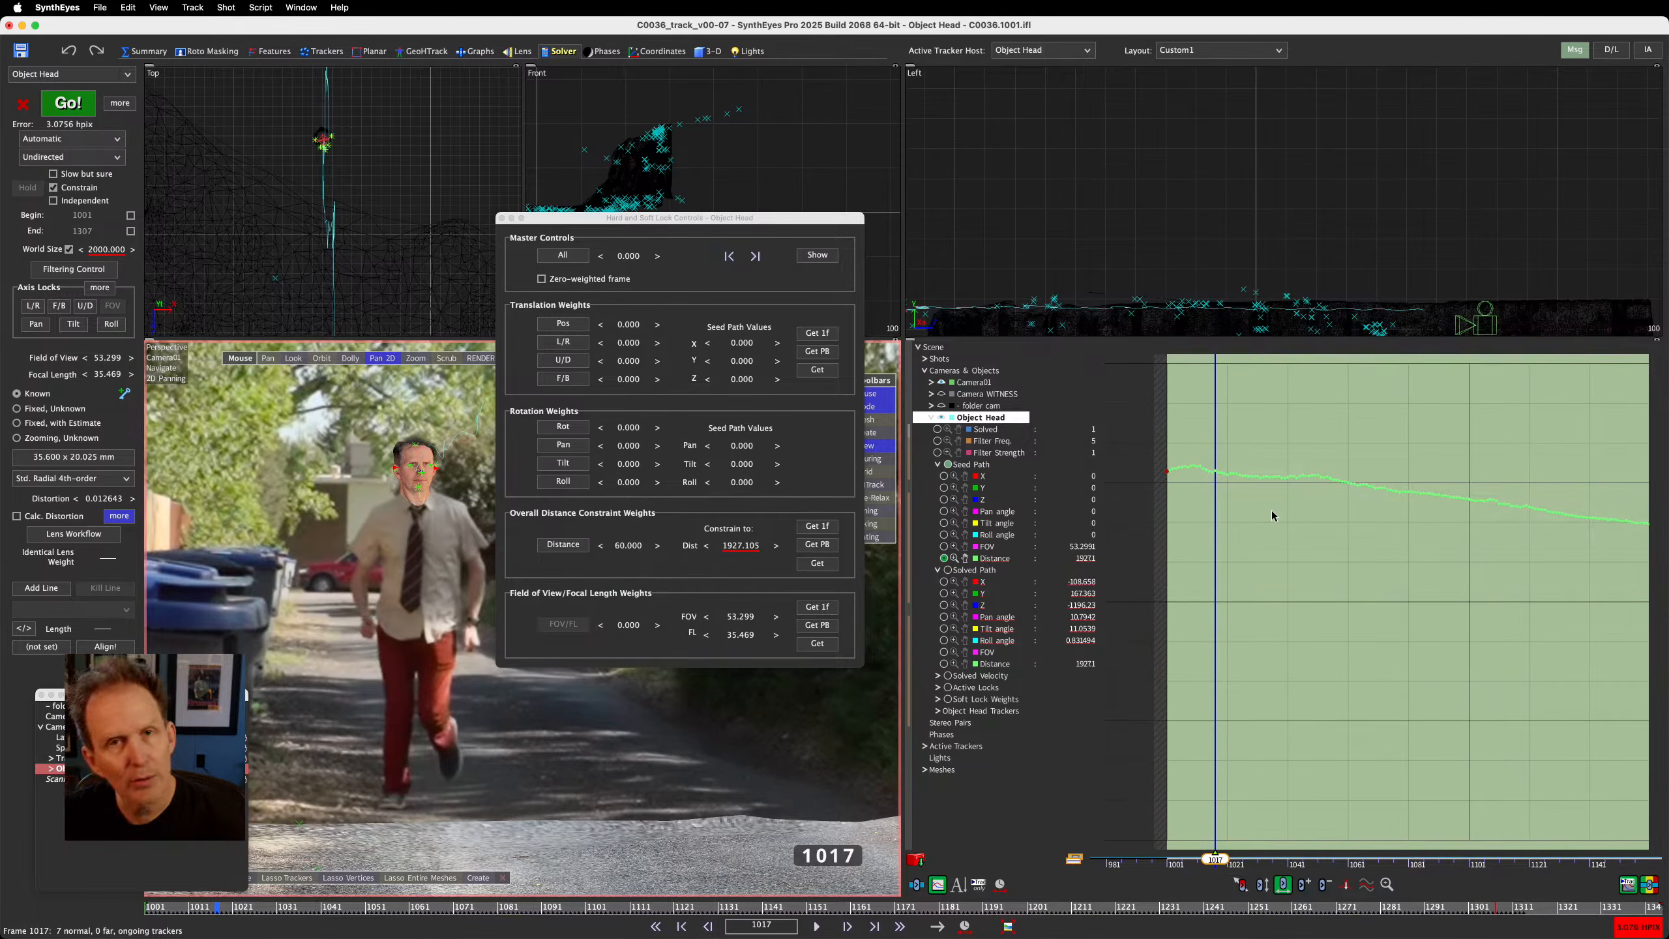
Raise the seed Distance key at frame 1001, and delete the keys following it up to about frame 1050
{"action": "left_click", "coordinate": [1168, 472]}
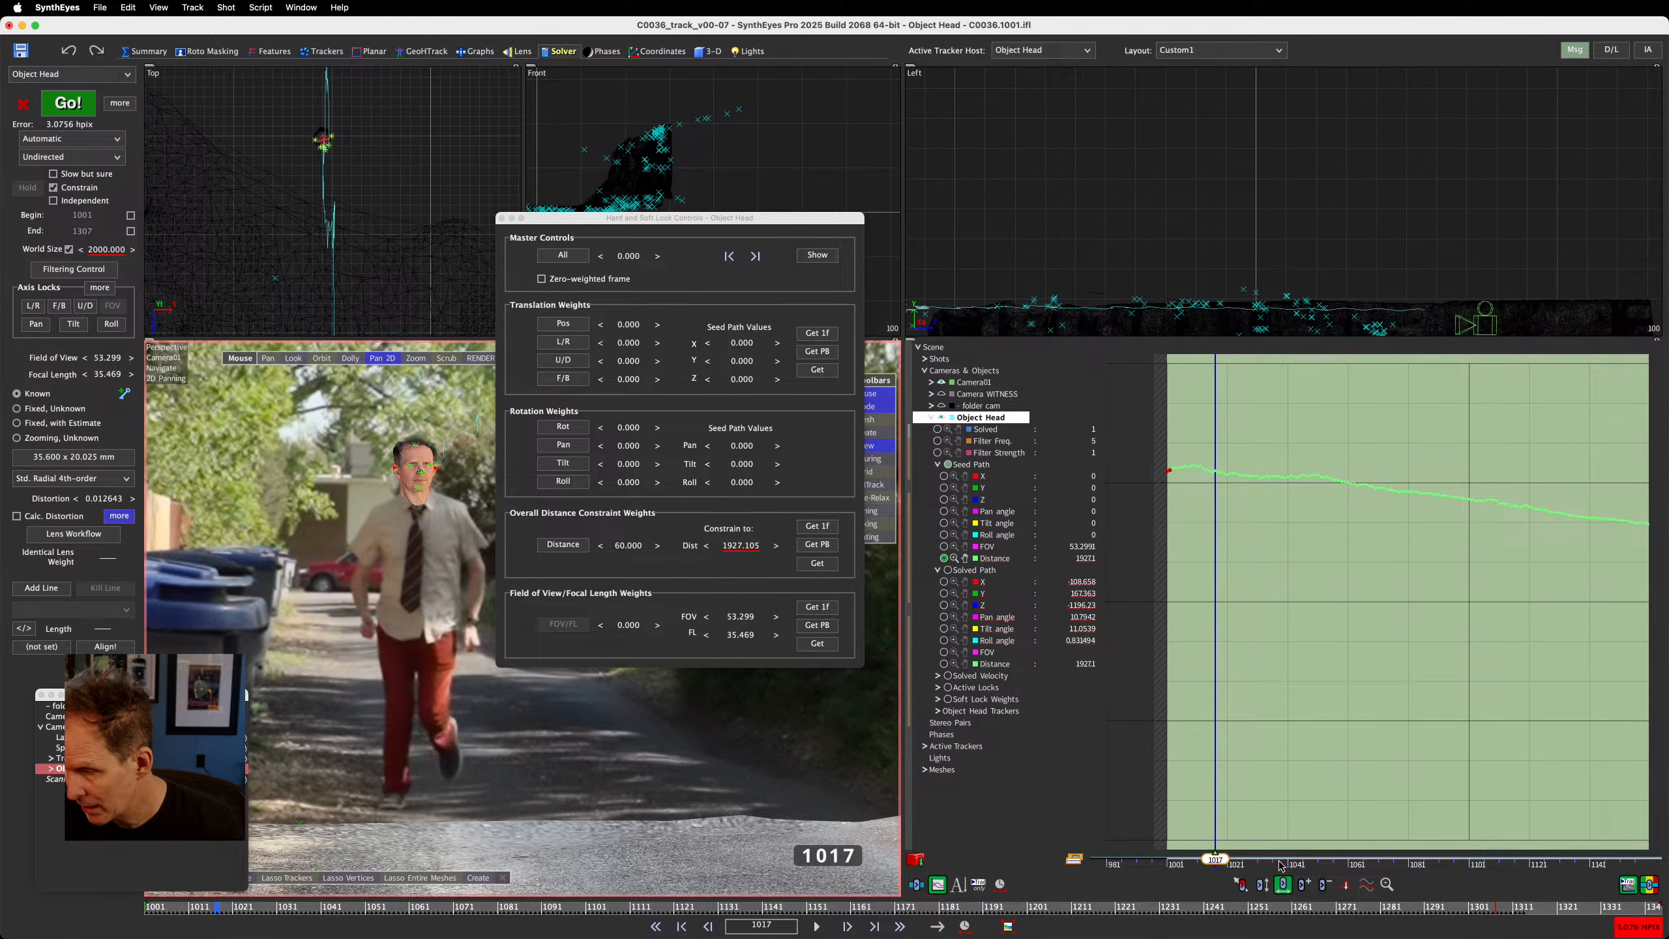
{"action": "left_click", "coordinate": [1259, 884]}
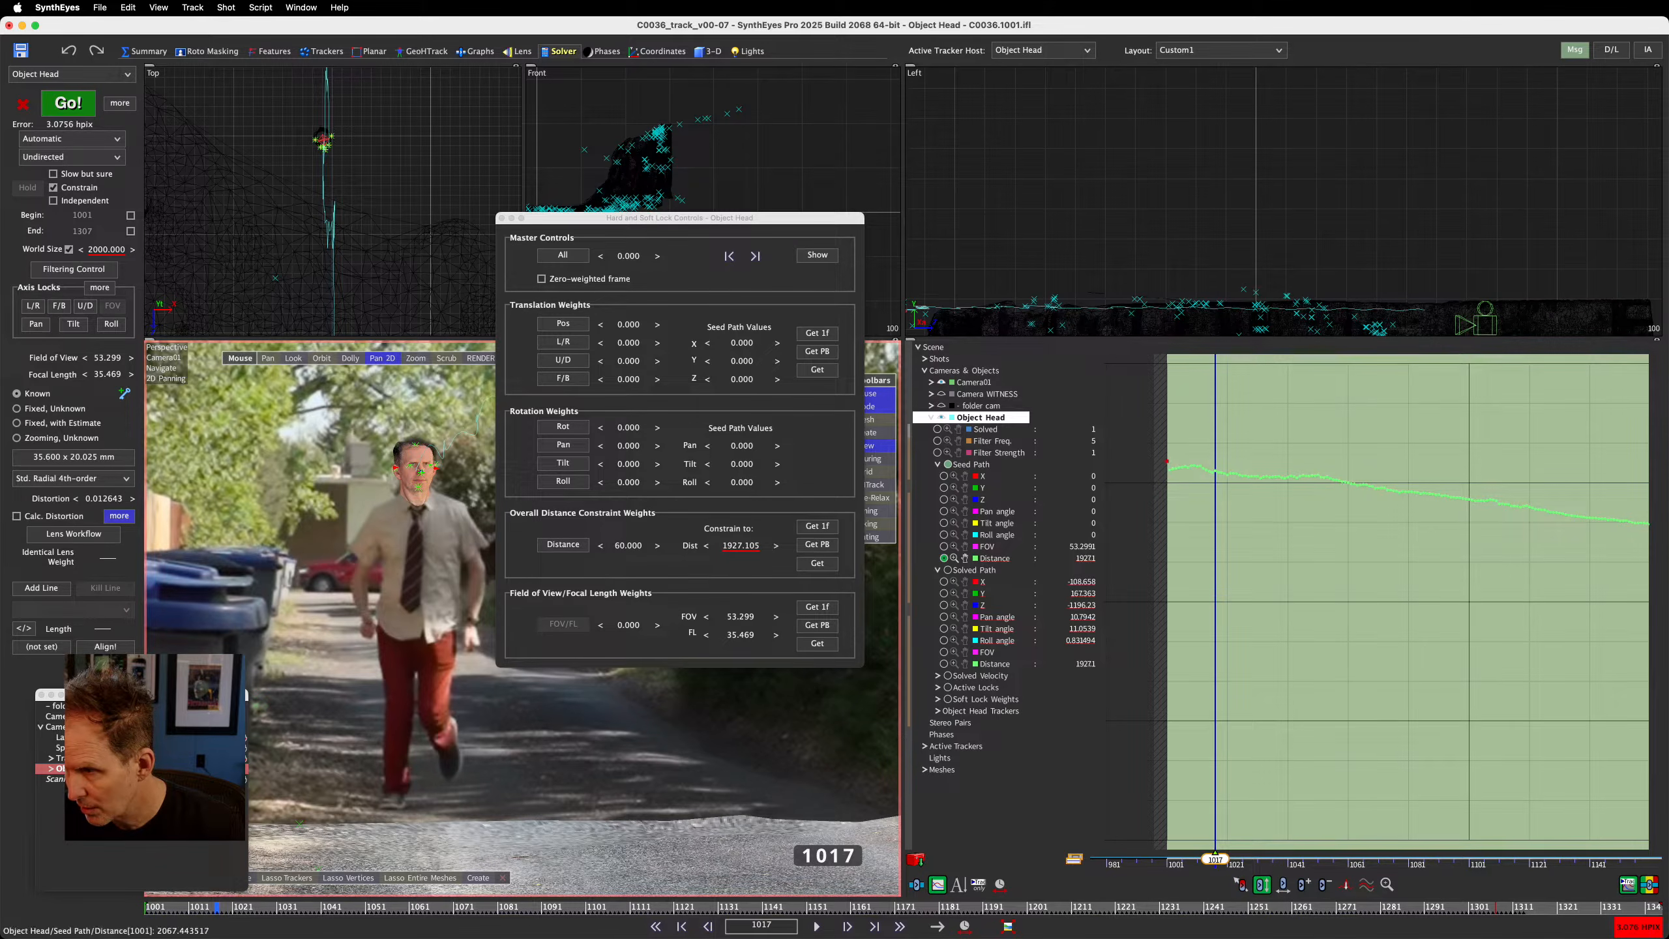
{"action": "left_click_drag", "start_coordinate": [1168, 470], "coordinate": [1319, 503]}
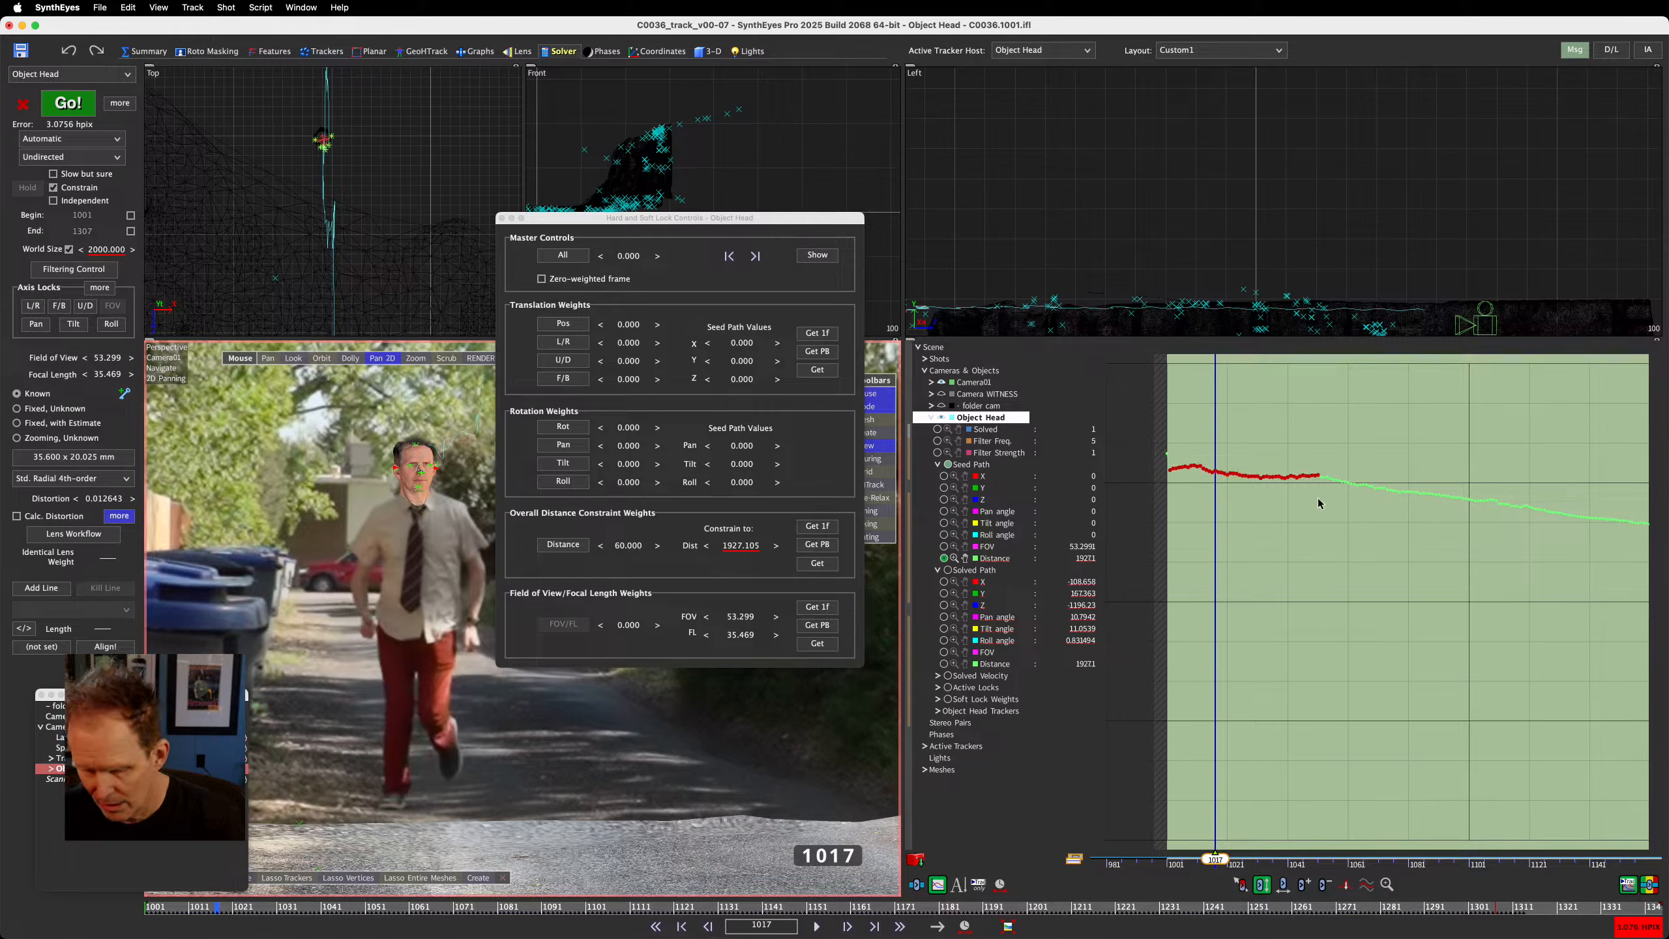
{"action": "key", "text": "Delete"}
Delete the seed Distance keys between about frames 1053 and 1108, and turn off the graph's background shading
{"action": "middle_click_drag", "start_coordinate": [1364, 528], "coordinate": [1192, 501]}
{"action": "left_click", "coordinate": [1151, 478]}
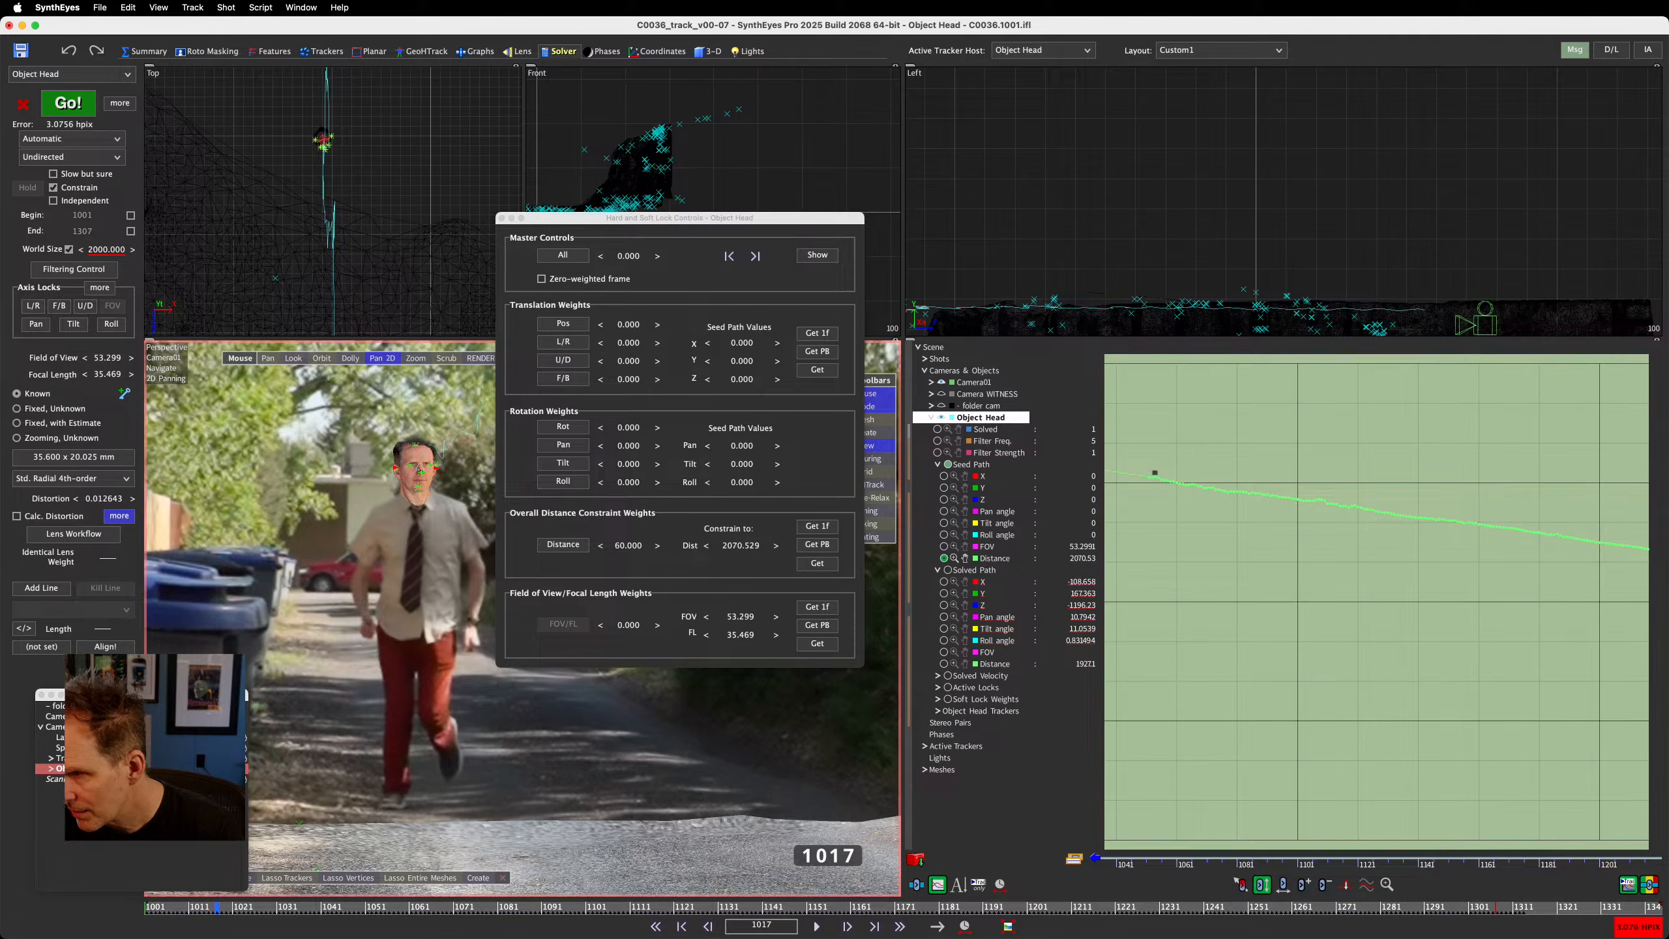
{"action": "left_click_drag", "start_coordinate": [1151, 471], "coordinate": [1320, 520]}
{"action": "key", "text": "Delete"}
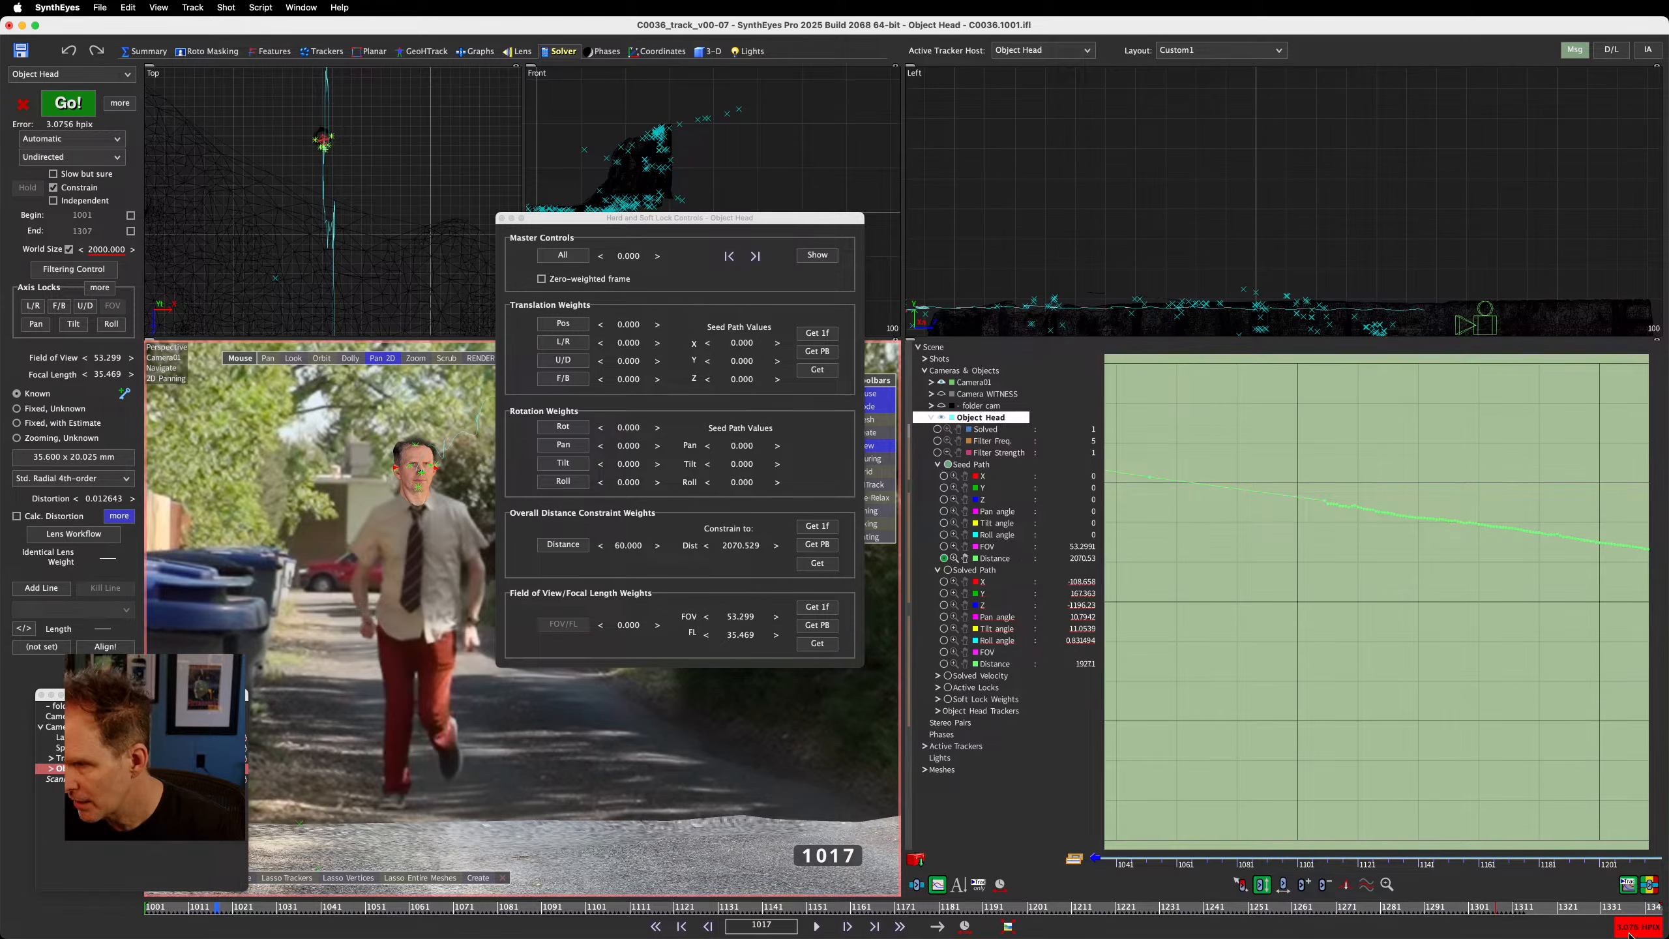
{"action": "left_click", "coordinate": [1649, 884]}
Delete the seed Distance keys between about frames 1110 and 1187
{"action": "middle_click_drag", "start_coordinate": [1438, 660], "coordinate": [1191, 672]}
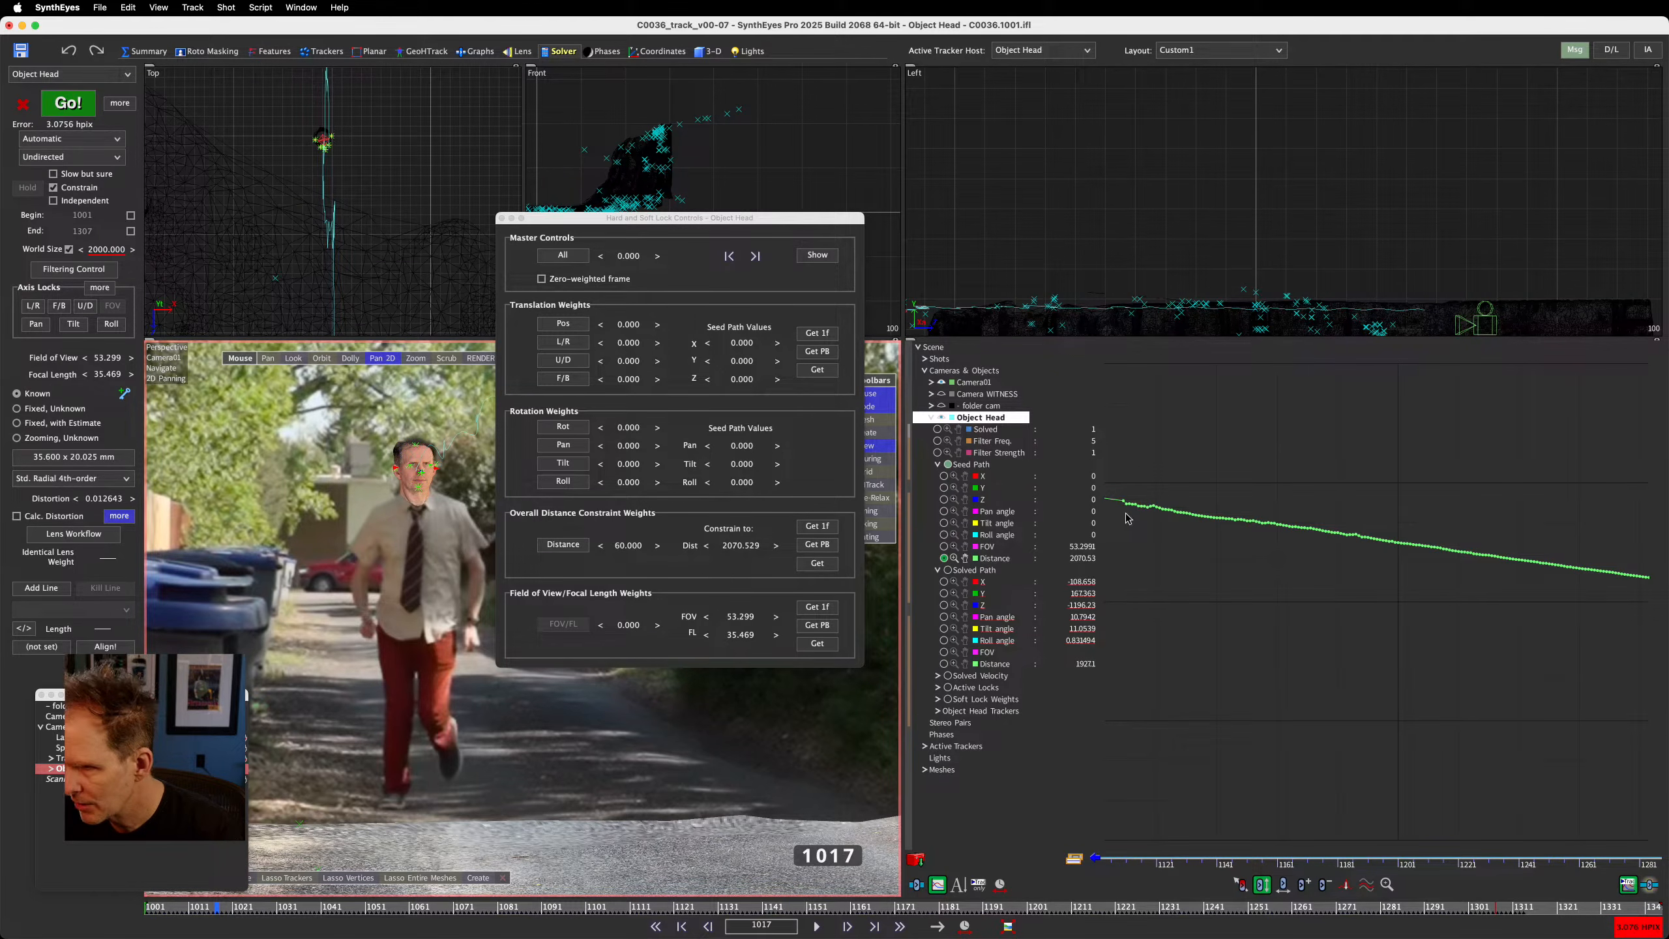
{"action": "left_click_drag", "start_coordinate": [1128, 513], "coordinate": [1307, 540]}
{"action": "left_click_drag", "start_coordinate": [1128, 467], "coordinate": [1357, 554]}
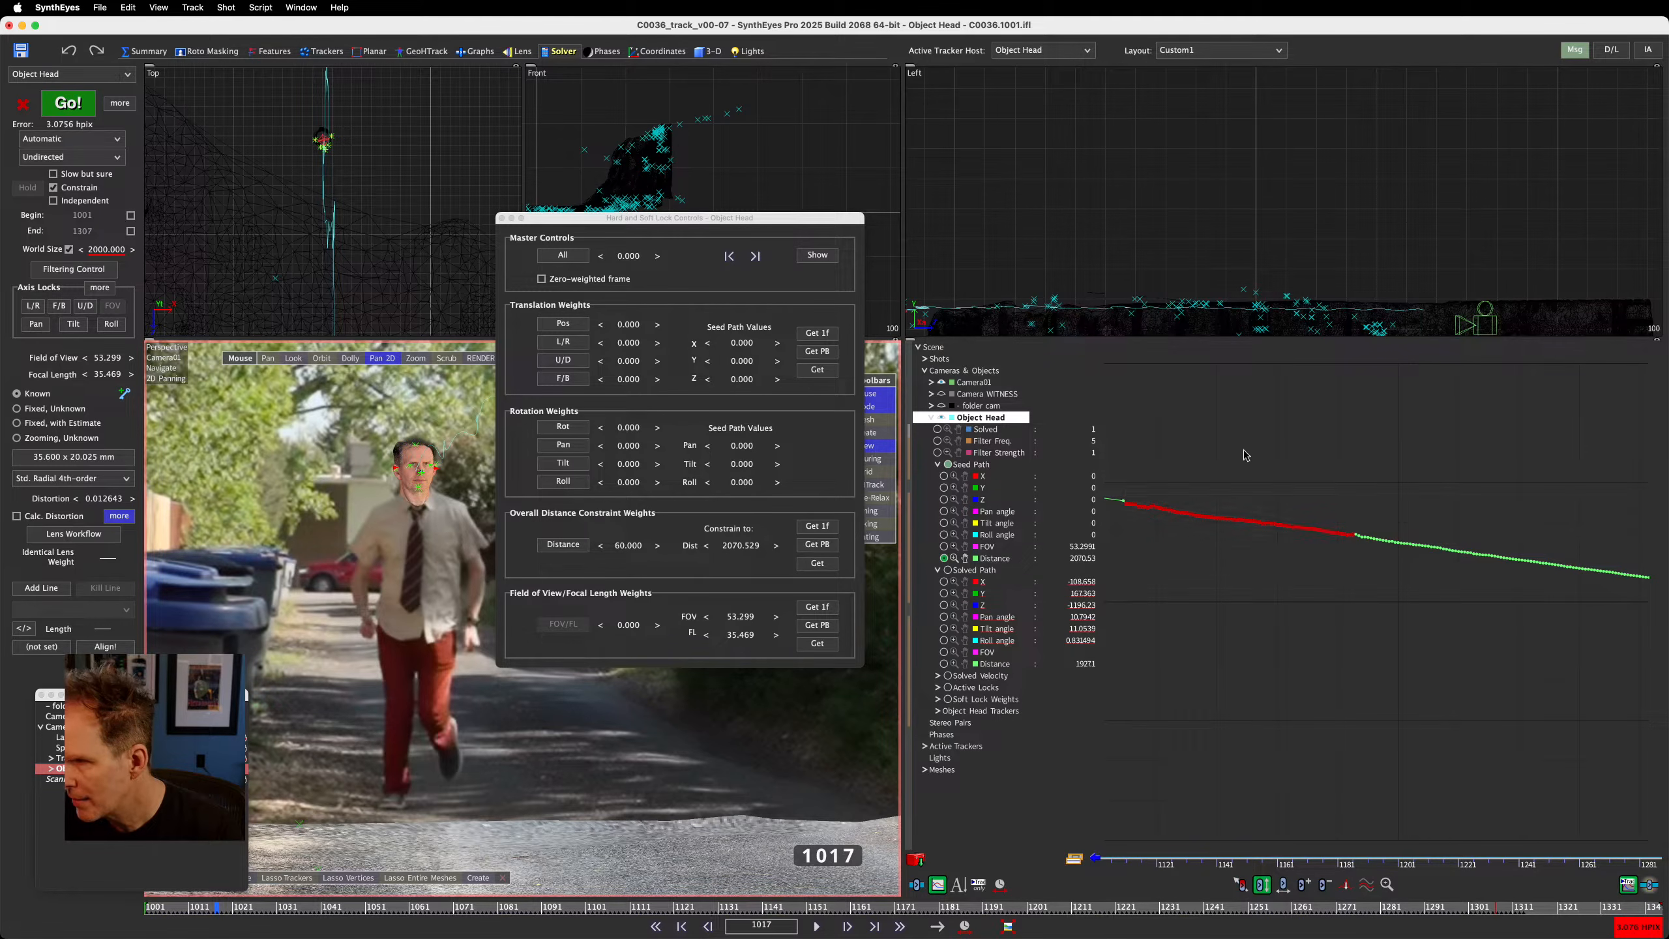
{"action": "key", "text": "Delete"}
Try deleting the seed Distance keys between about frames 1187 and 1244, check frame 1239, and undo the deletion
{"action": "middle_click_drag", "start_coordinate": [1270, 558], "coordinate": [1037, 539]}
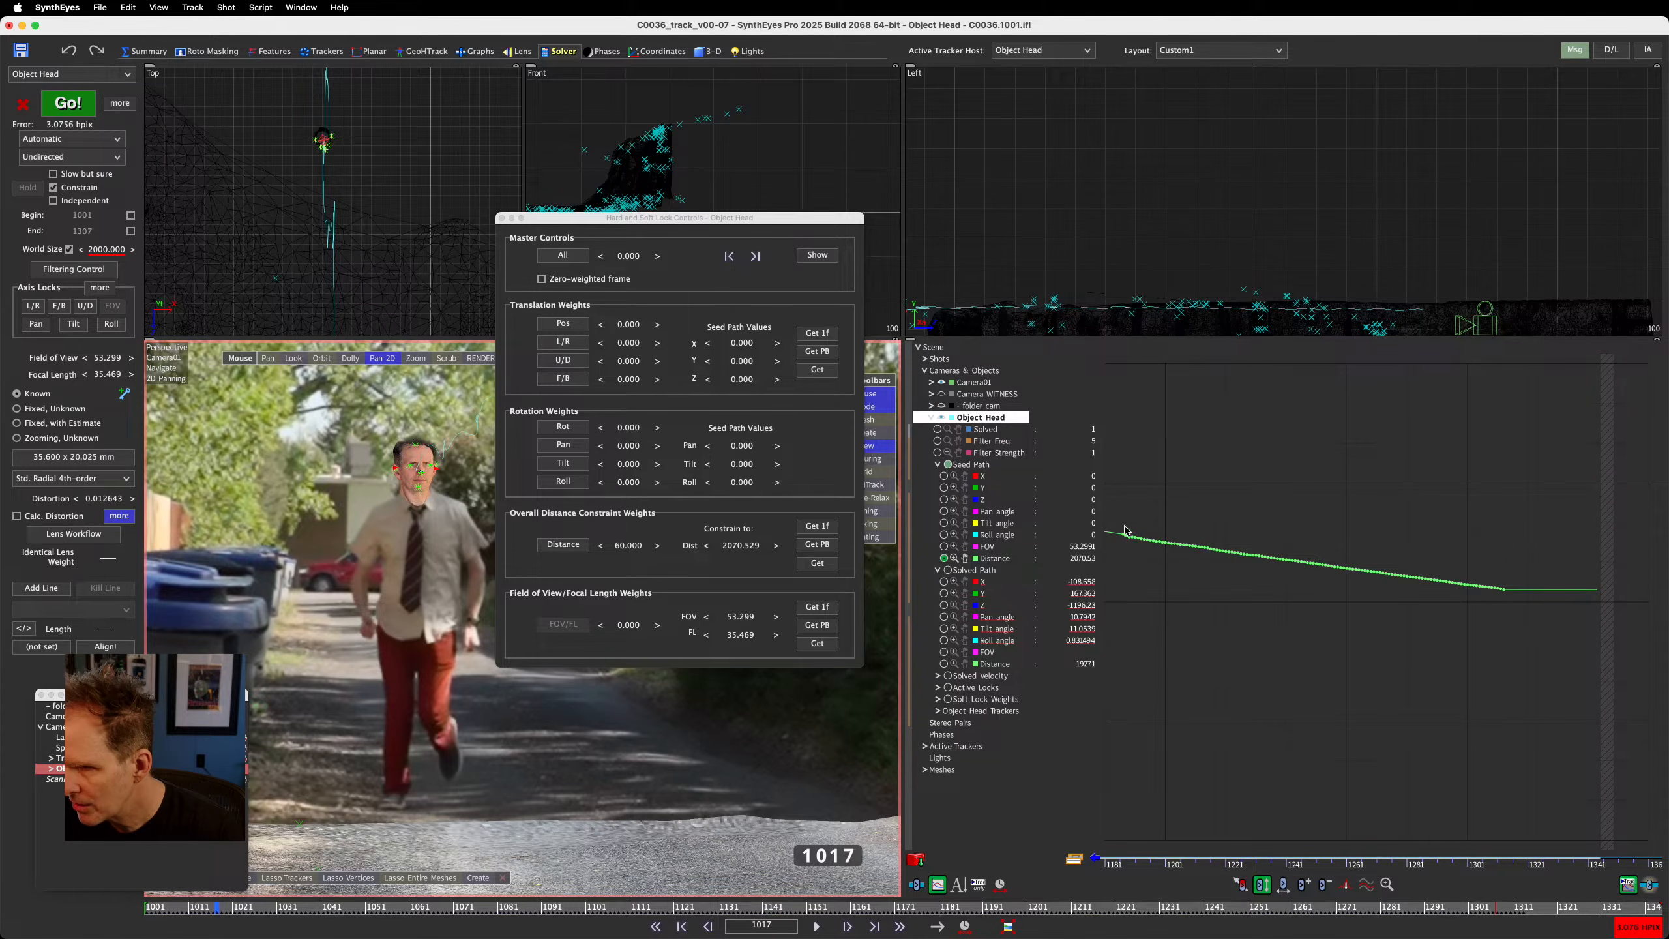
{"action": "left_click_drag", "start_coordinate": [1123, 526], "coordinate": [1298, 581]}
{"action": "key", "text": "Delete"}
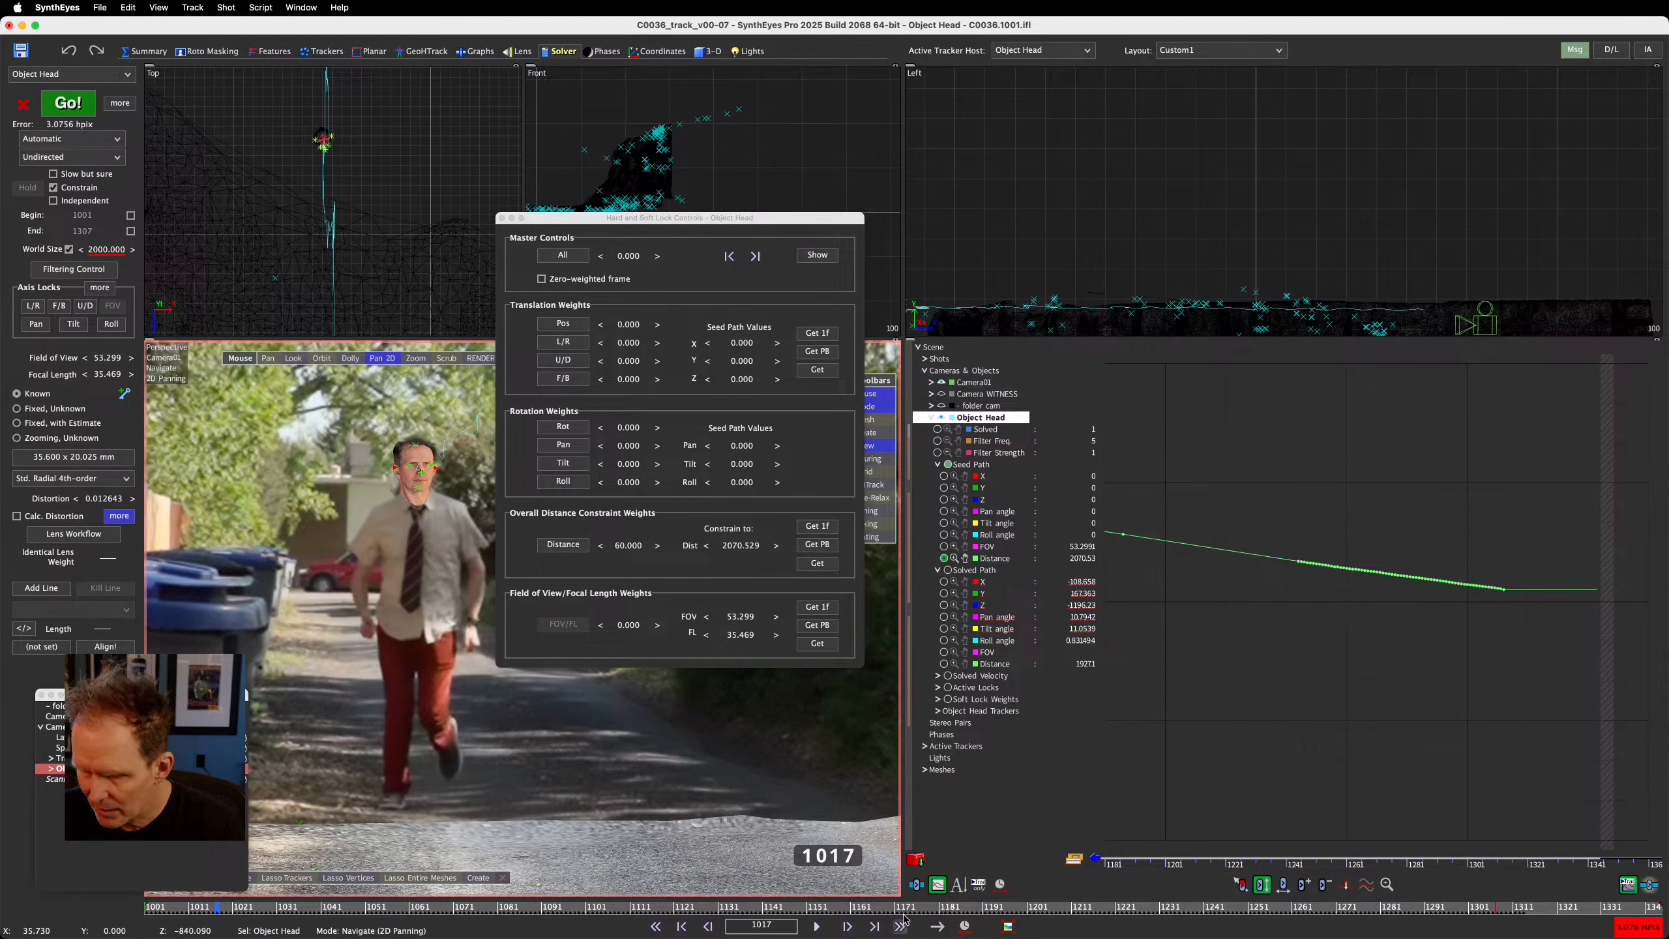
{"action": "left_click_drag", "start_coordinate": [933, 908], "coordinate": [1202, 908]}
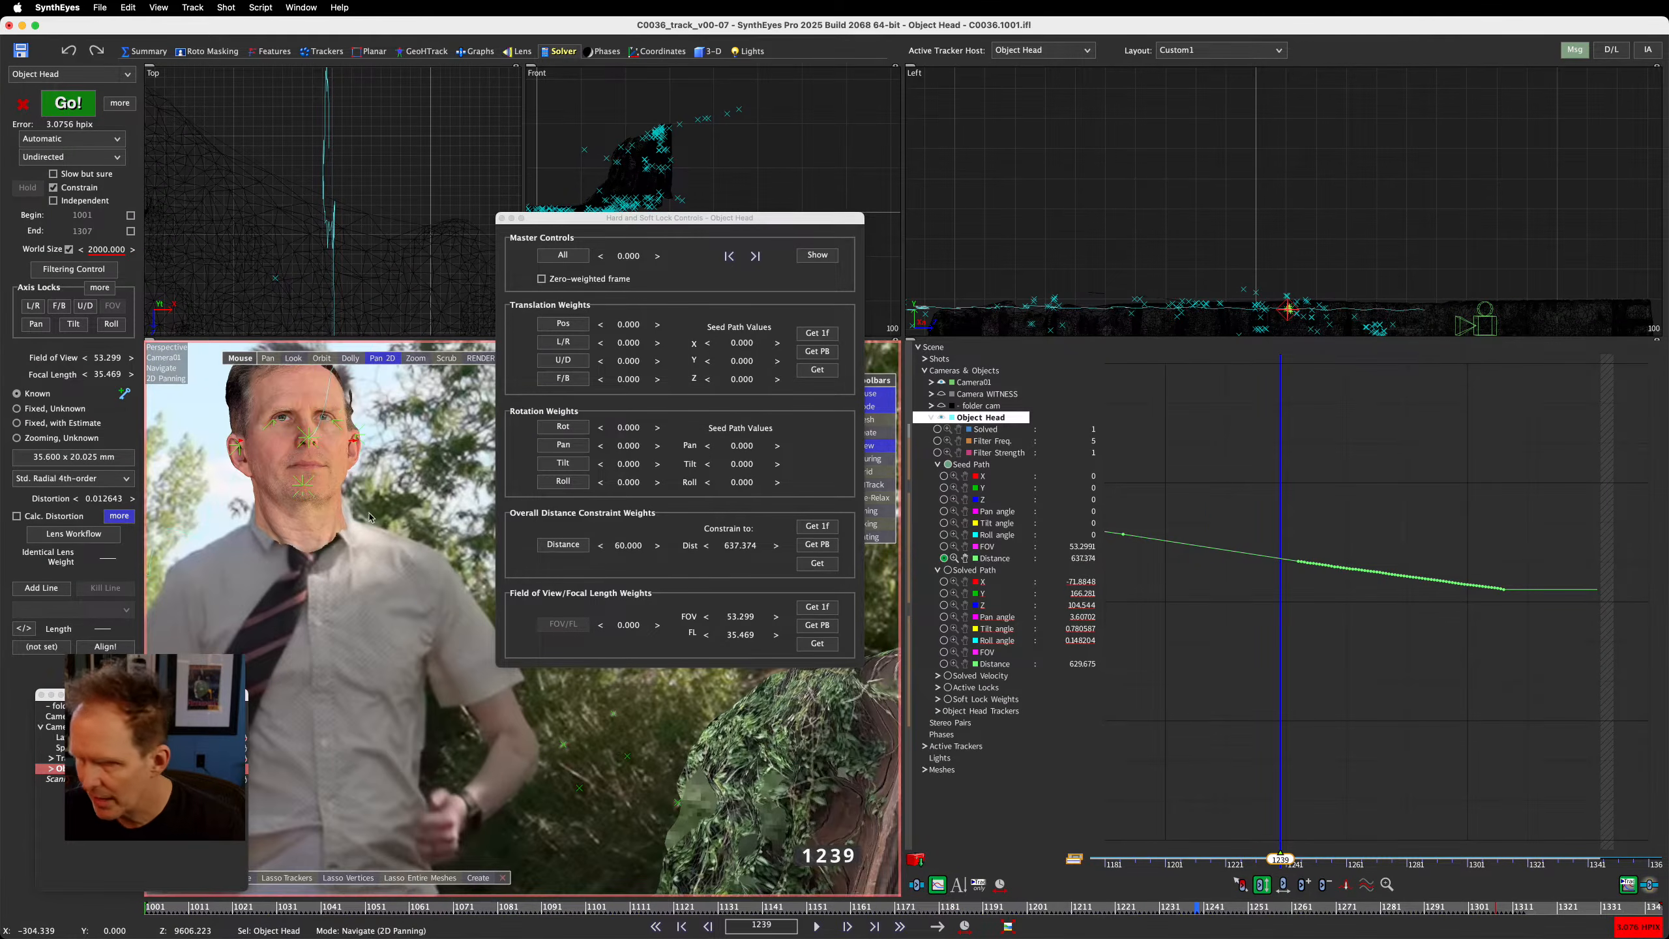
{"action": "key", "text": "super+z"}
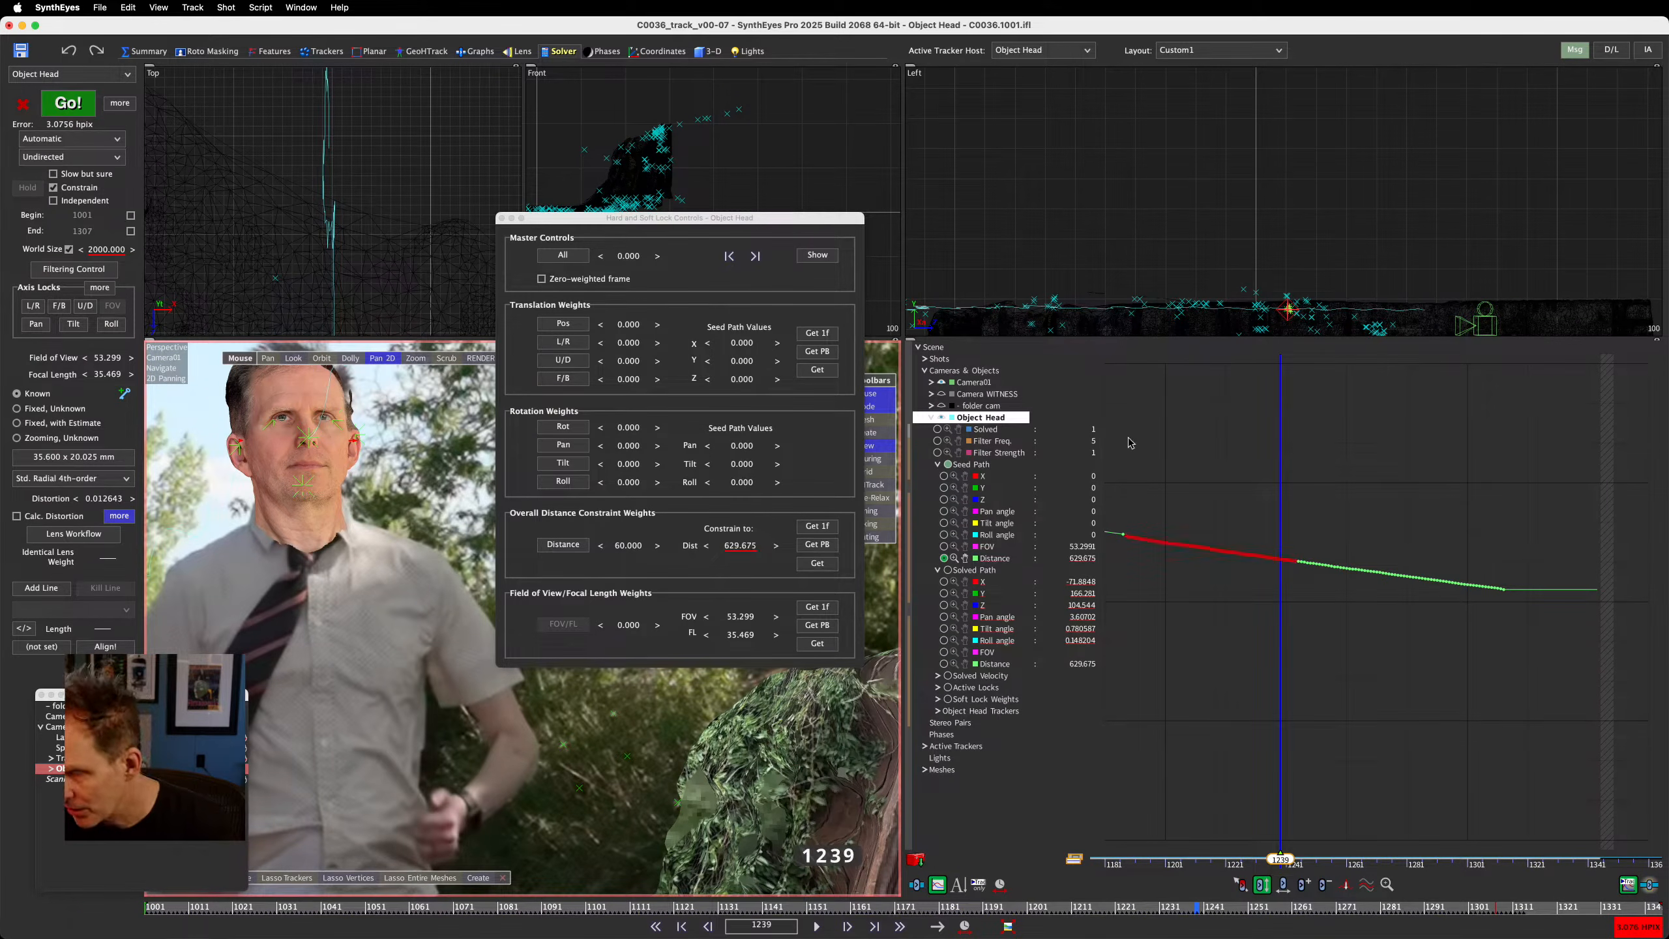
Check the head at frame 1187 in the camera view and undo the preceding deletion of seed Distance keys
{"action": "left_click_drag", "start_coordinate": [1268, 852], "coordinate": [1214, 850]}
{"action": "scroll", "coordinate": [306, 483], "scroll_direction": "down", "scroll_amount": 8}
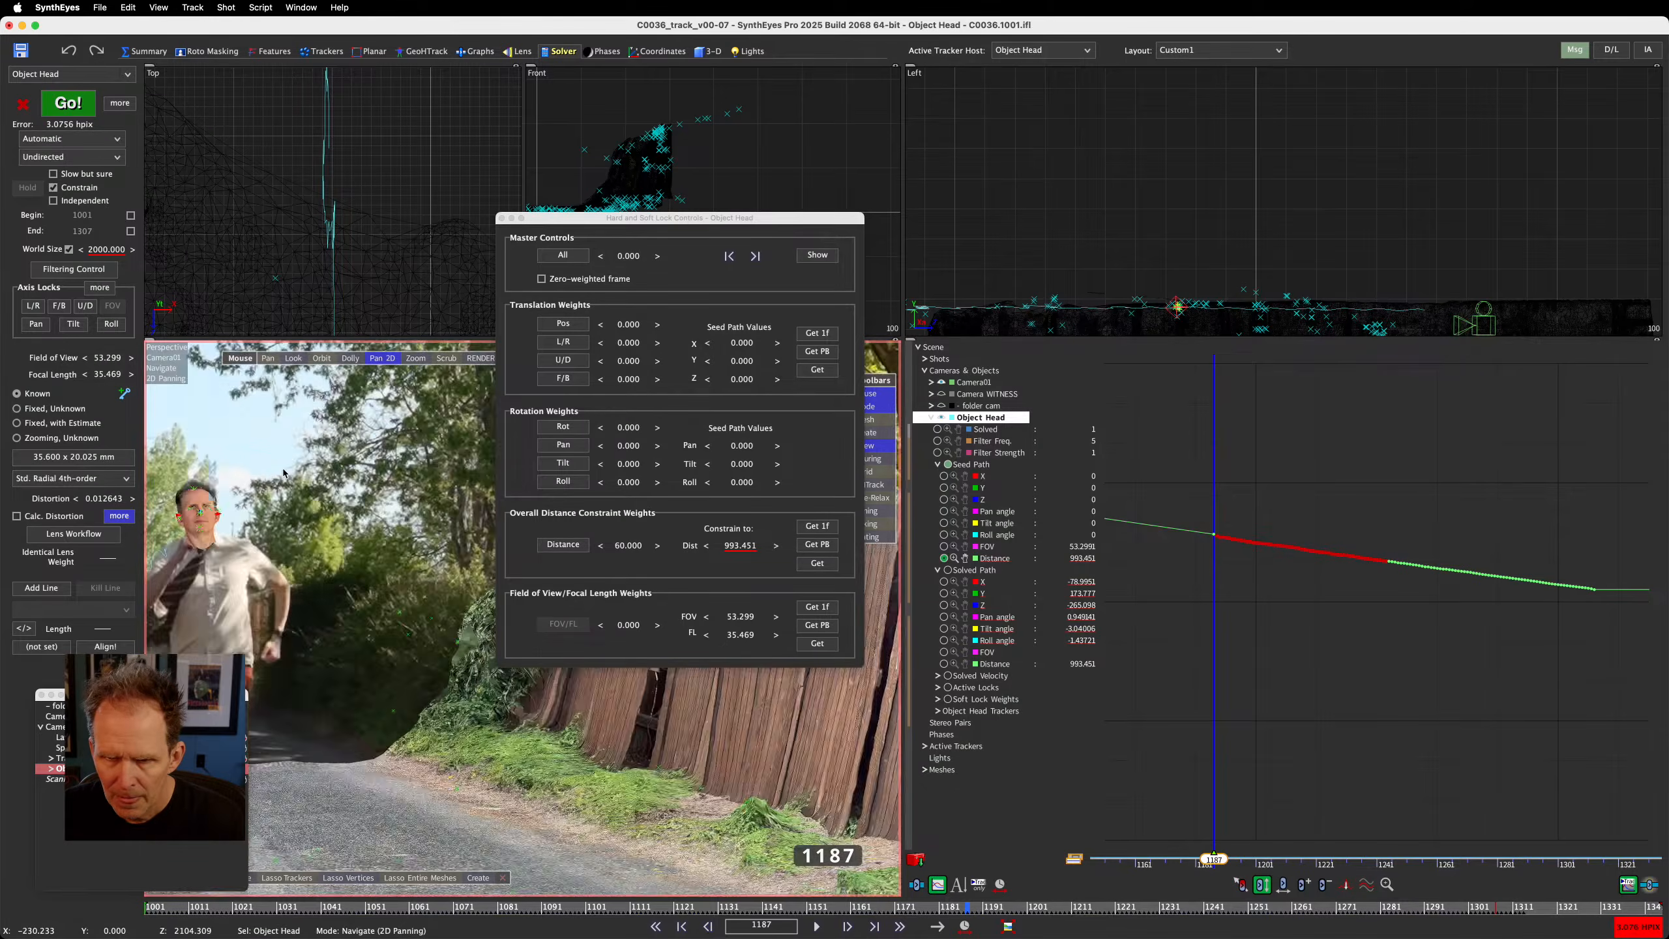
{"action": "scroll", "coordinate": [305, 483], "scroll_direction": "up", "scroll_amount": 3}
{"action": "left_click_drag", "start_coordinate": [279, 487], "coordinate": [352, 467]}
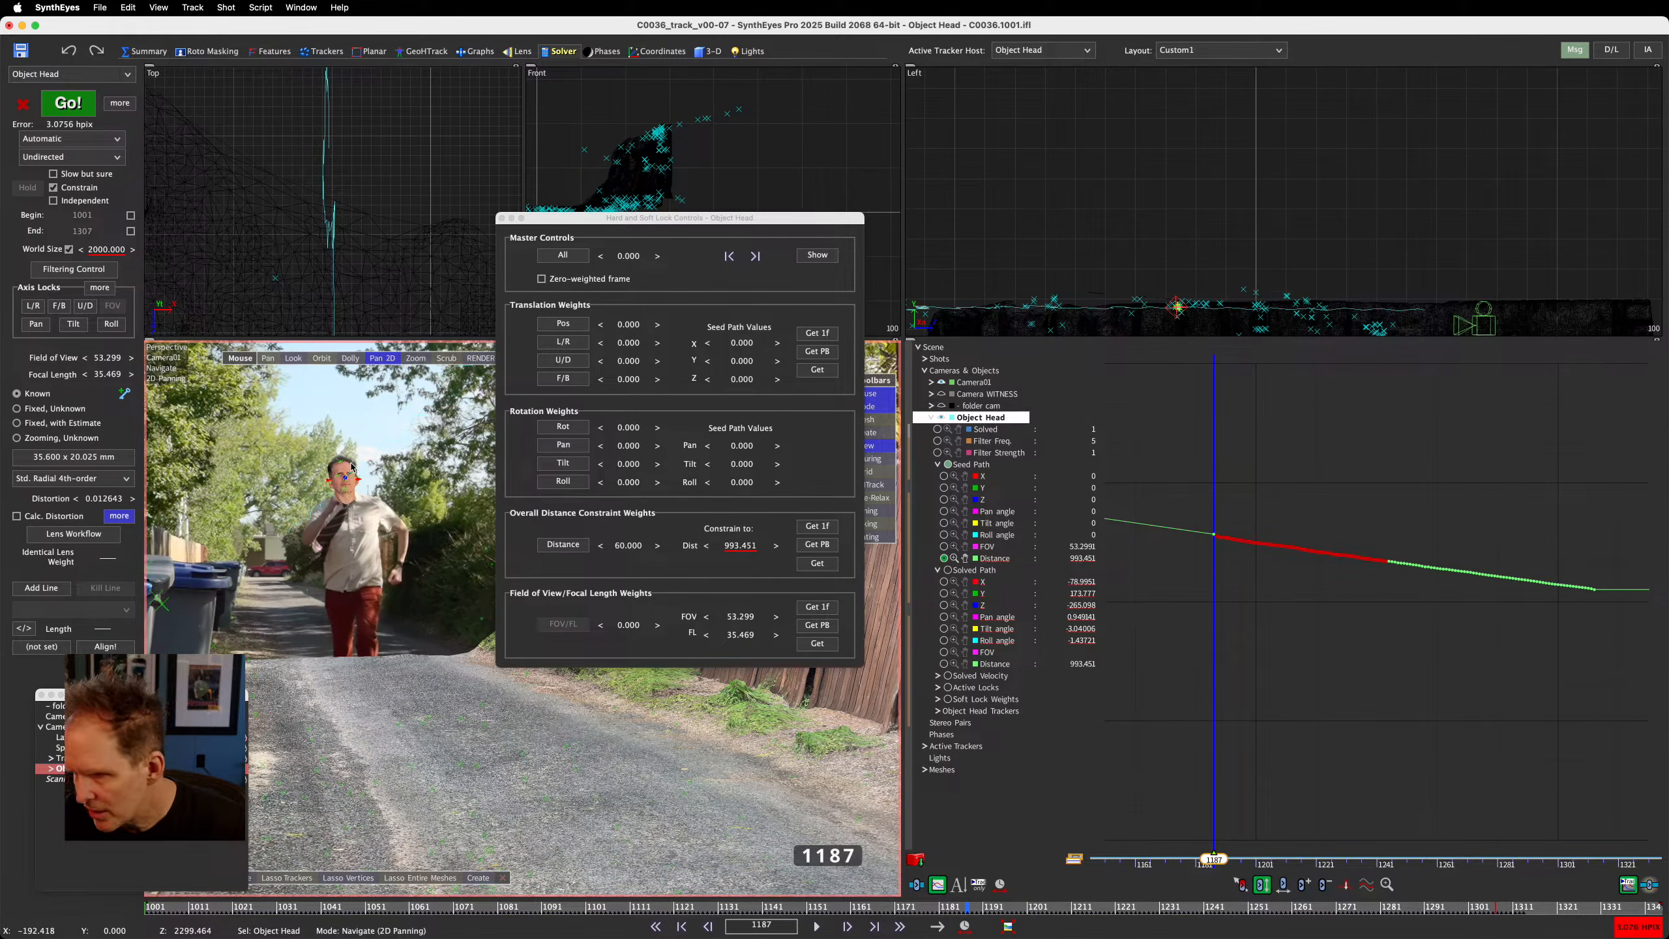
{"action": "mouse_move", "coordinate": [349, 483]}
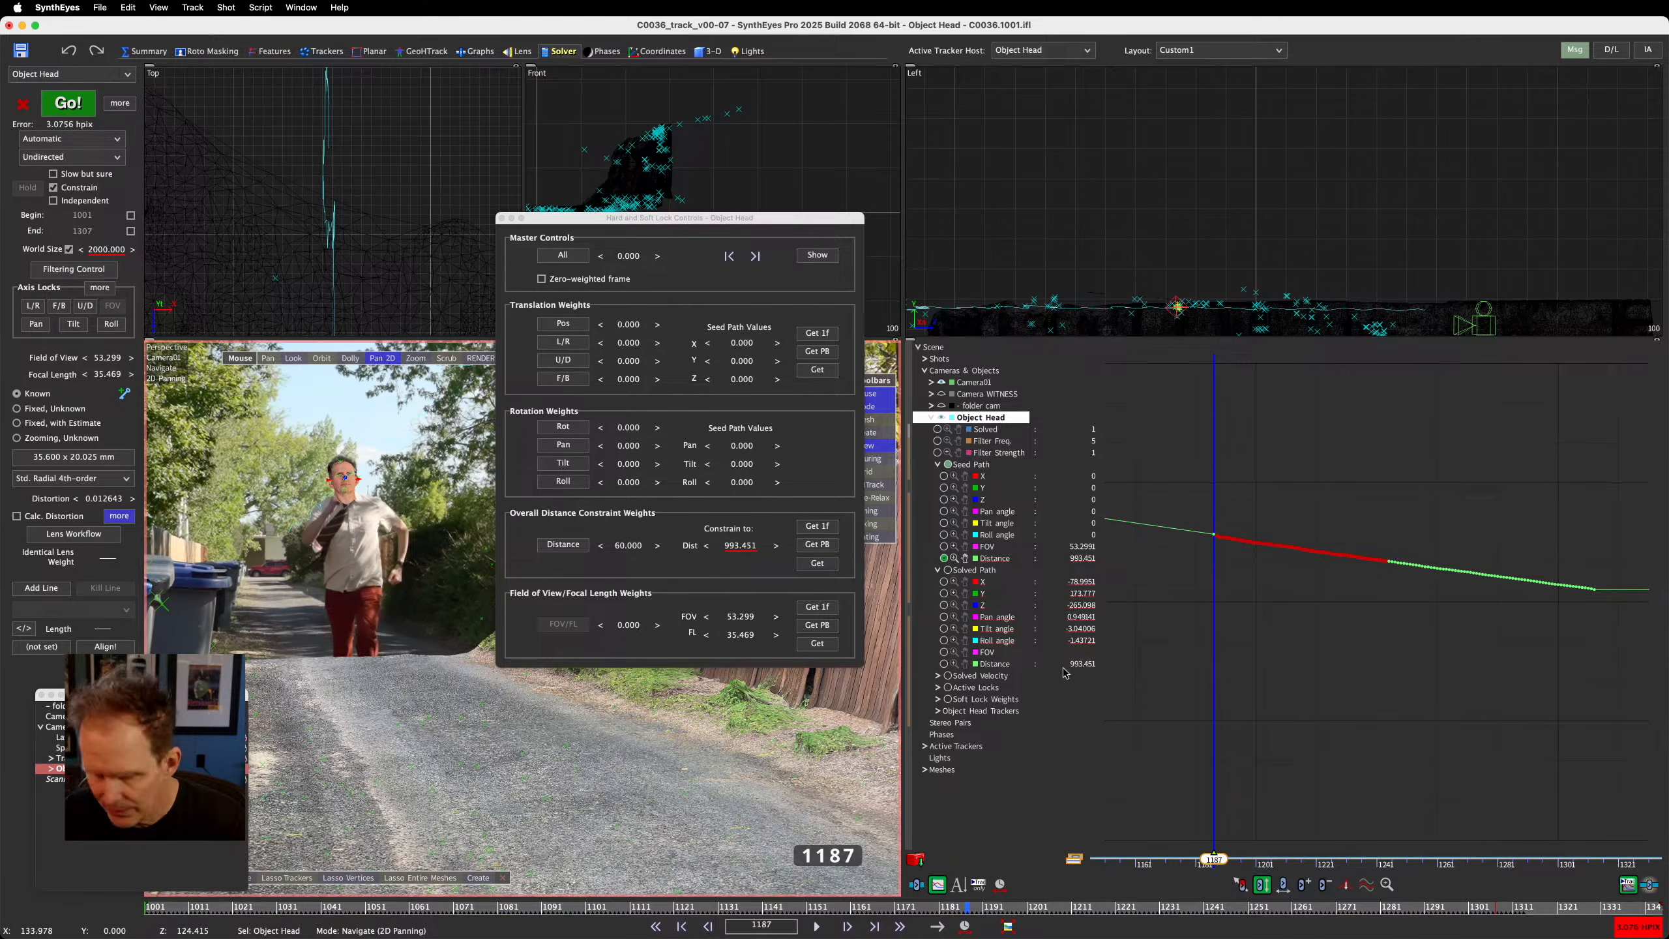
{"action": "middle_click_drag", "start_coordinate": [1158, 658], "coordinate": [1403, 654]}
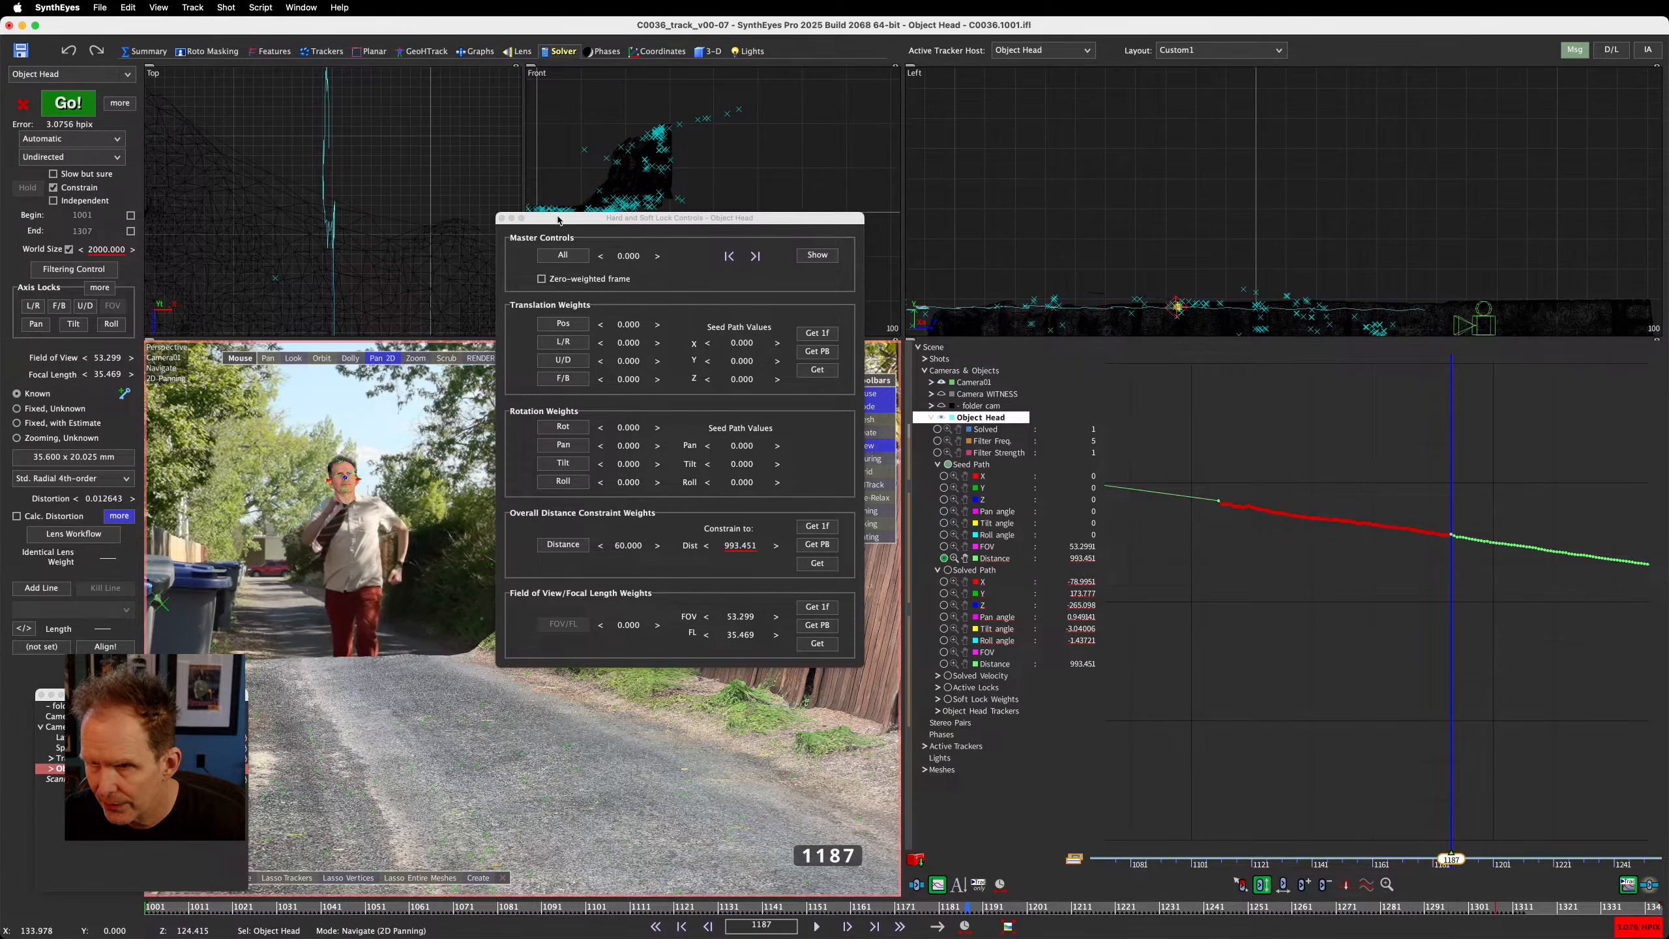
{"action": "left_click_drag", "start_coordinate": [616, 215], "coordinate": [648, 133]}
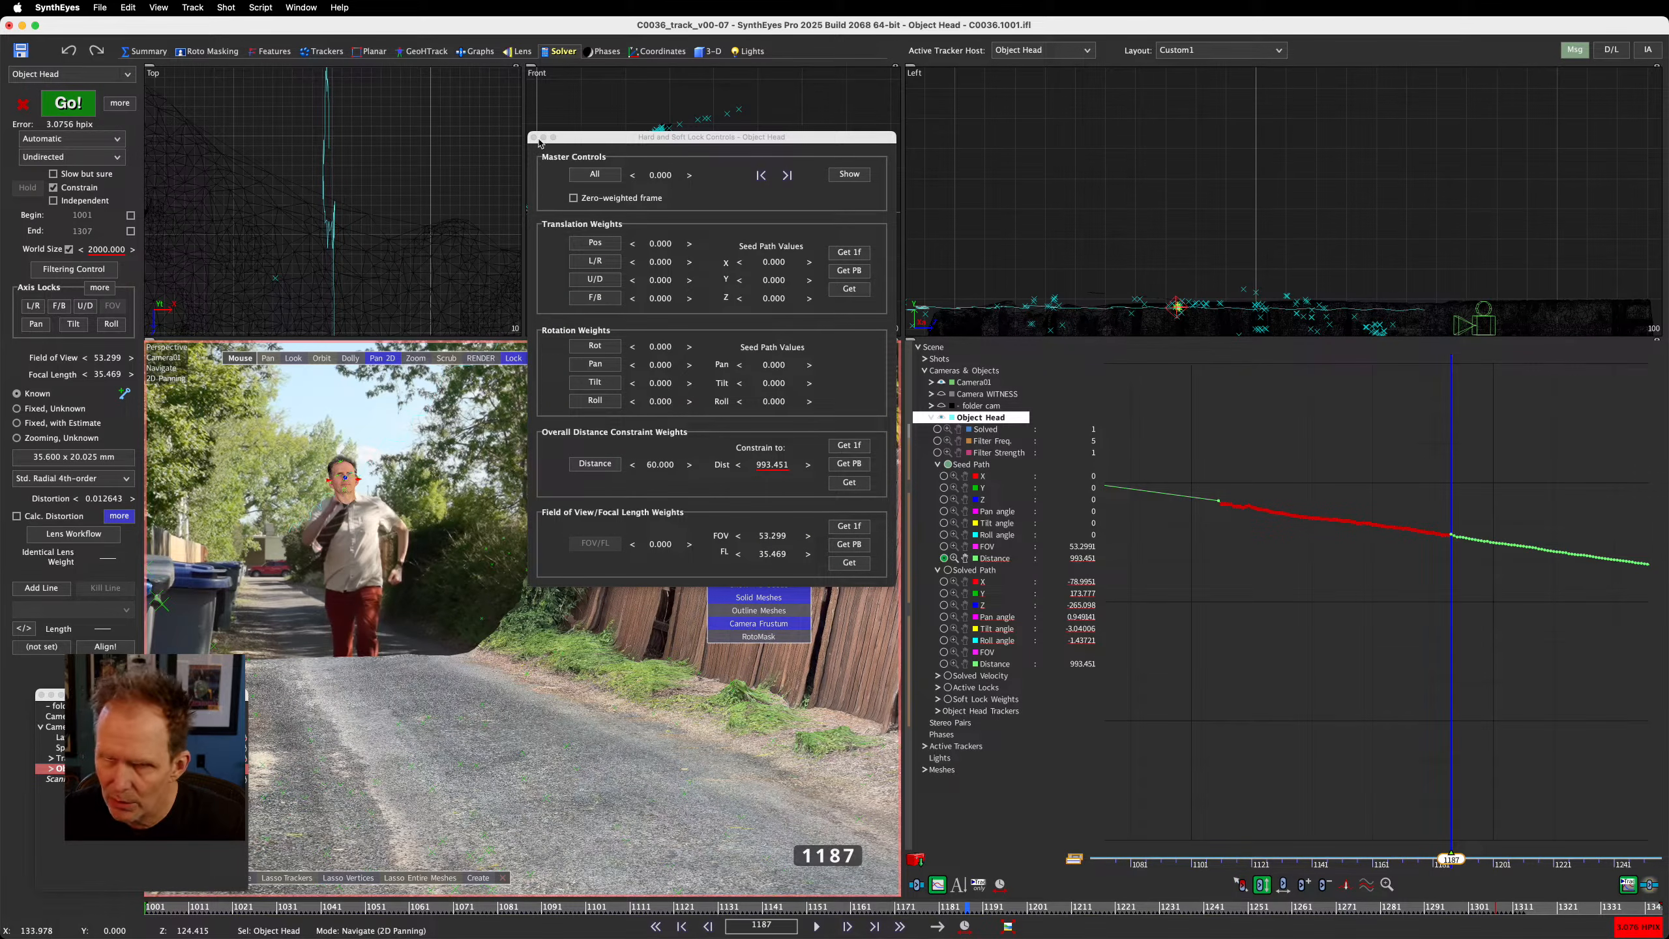
{"action": "mouse_move", "coordinate": [686, 142]}
{"action": "left_mouse_down"}
{"action": "mouse_move", "coordinate": [771, 153]}
{"action": "mouse_move", "coordinate": [701, 153]}
{"action": "left_mouse_up"}
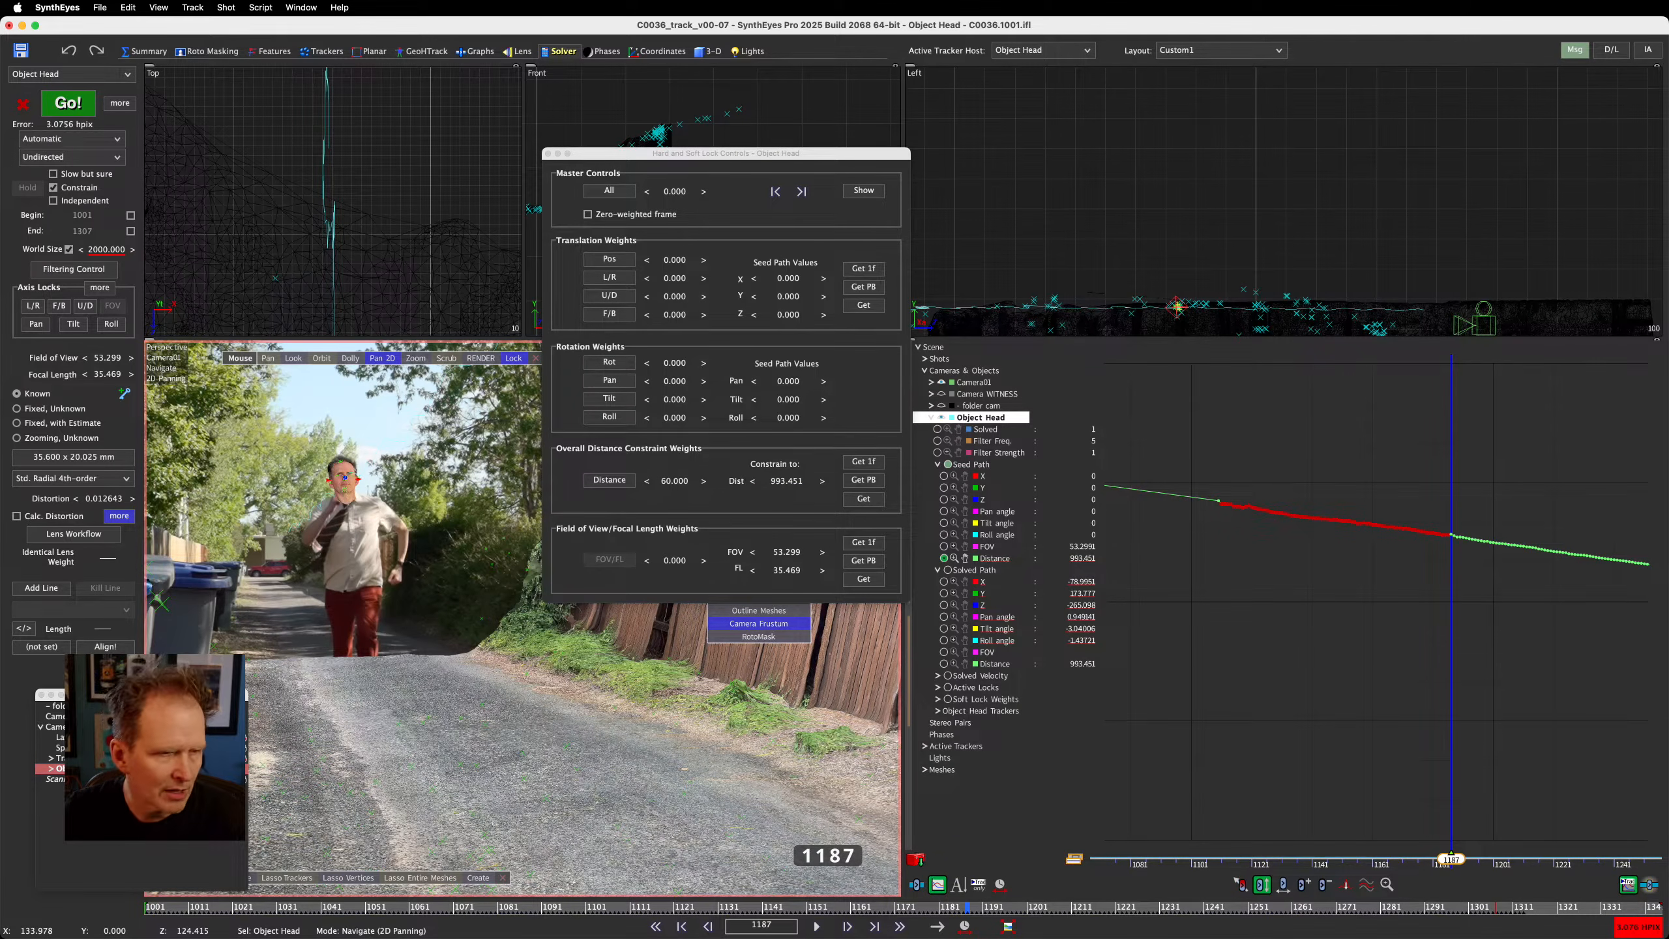
{"action": "key", "text": "super+Tab"}
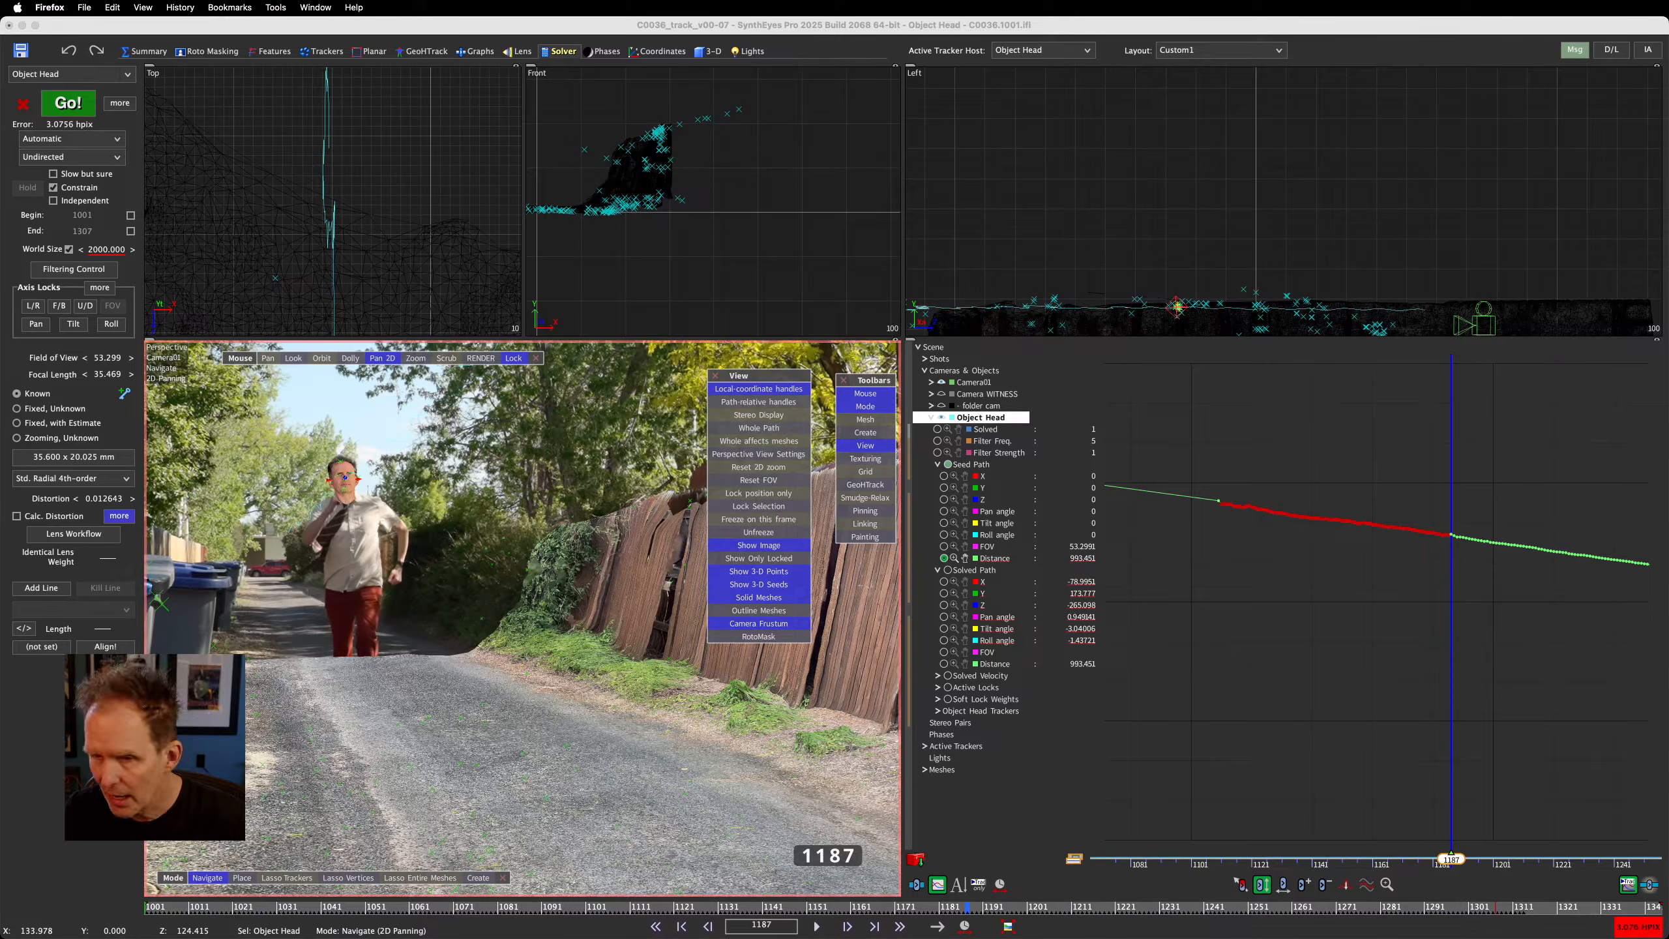
{"action": "key", "text": "super+Tab"}
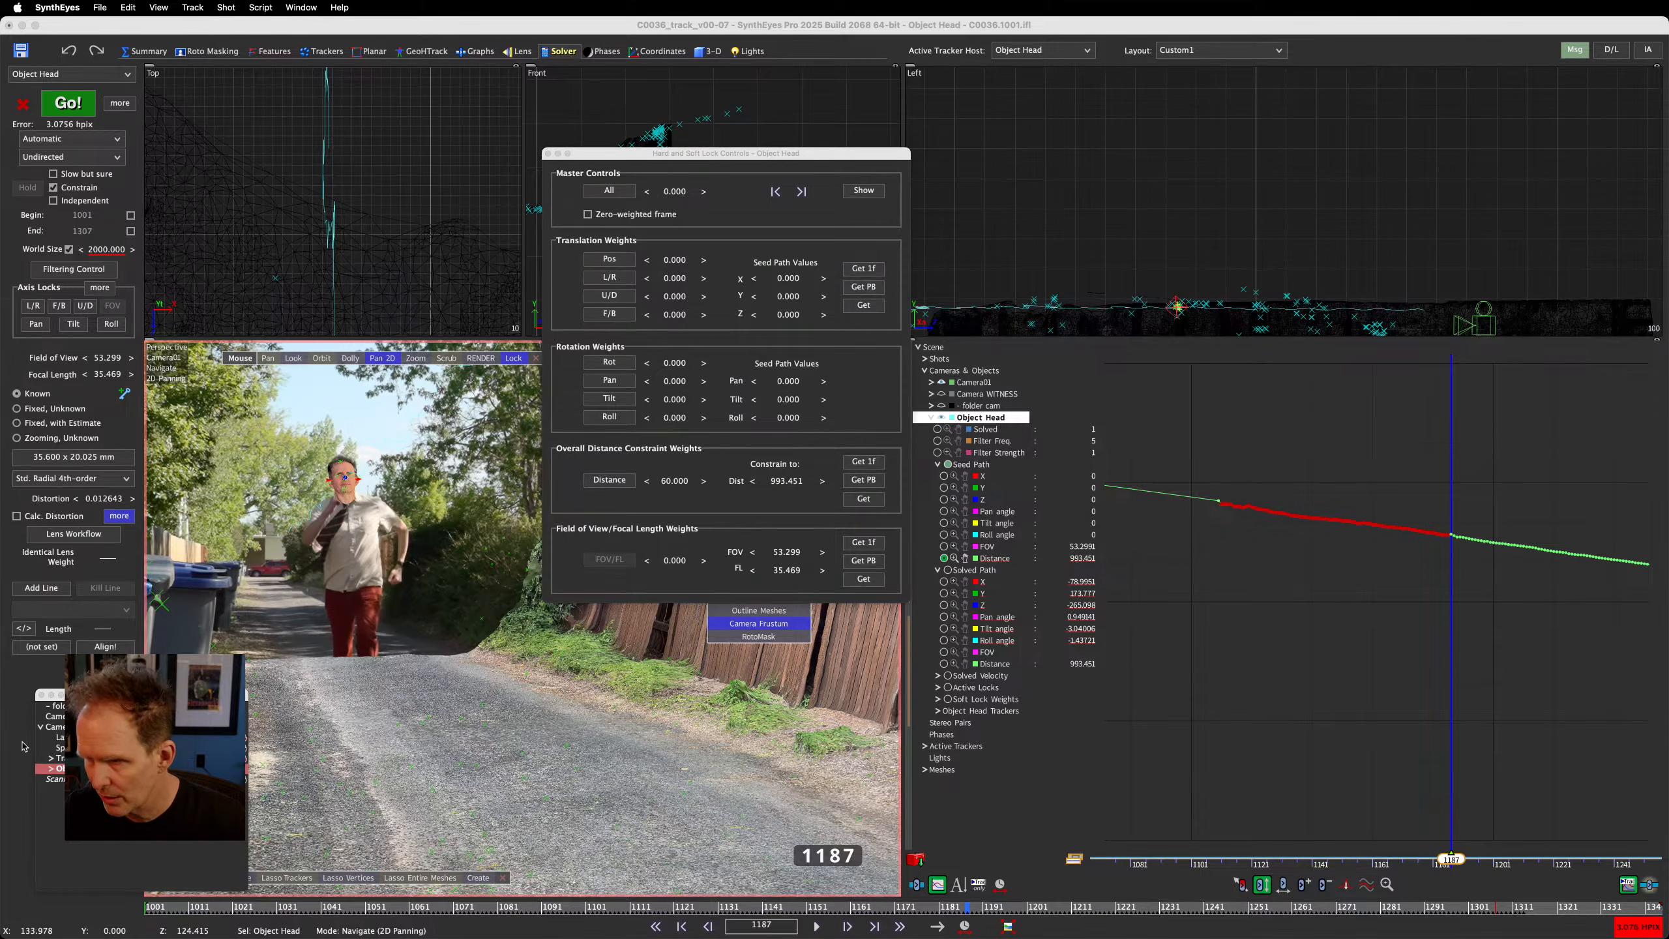
{"action": "left_click_drag", "start_coordinate": [626, 162], "coordinate": [593, 119]}
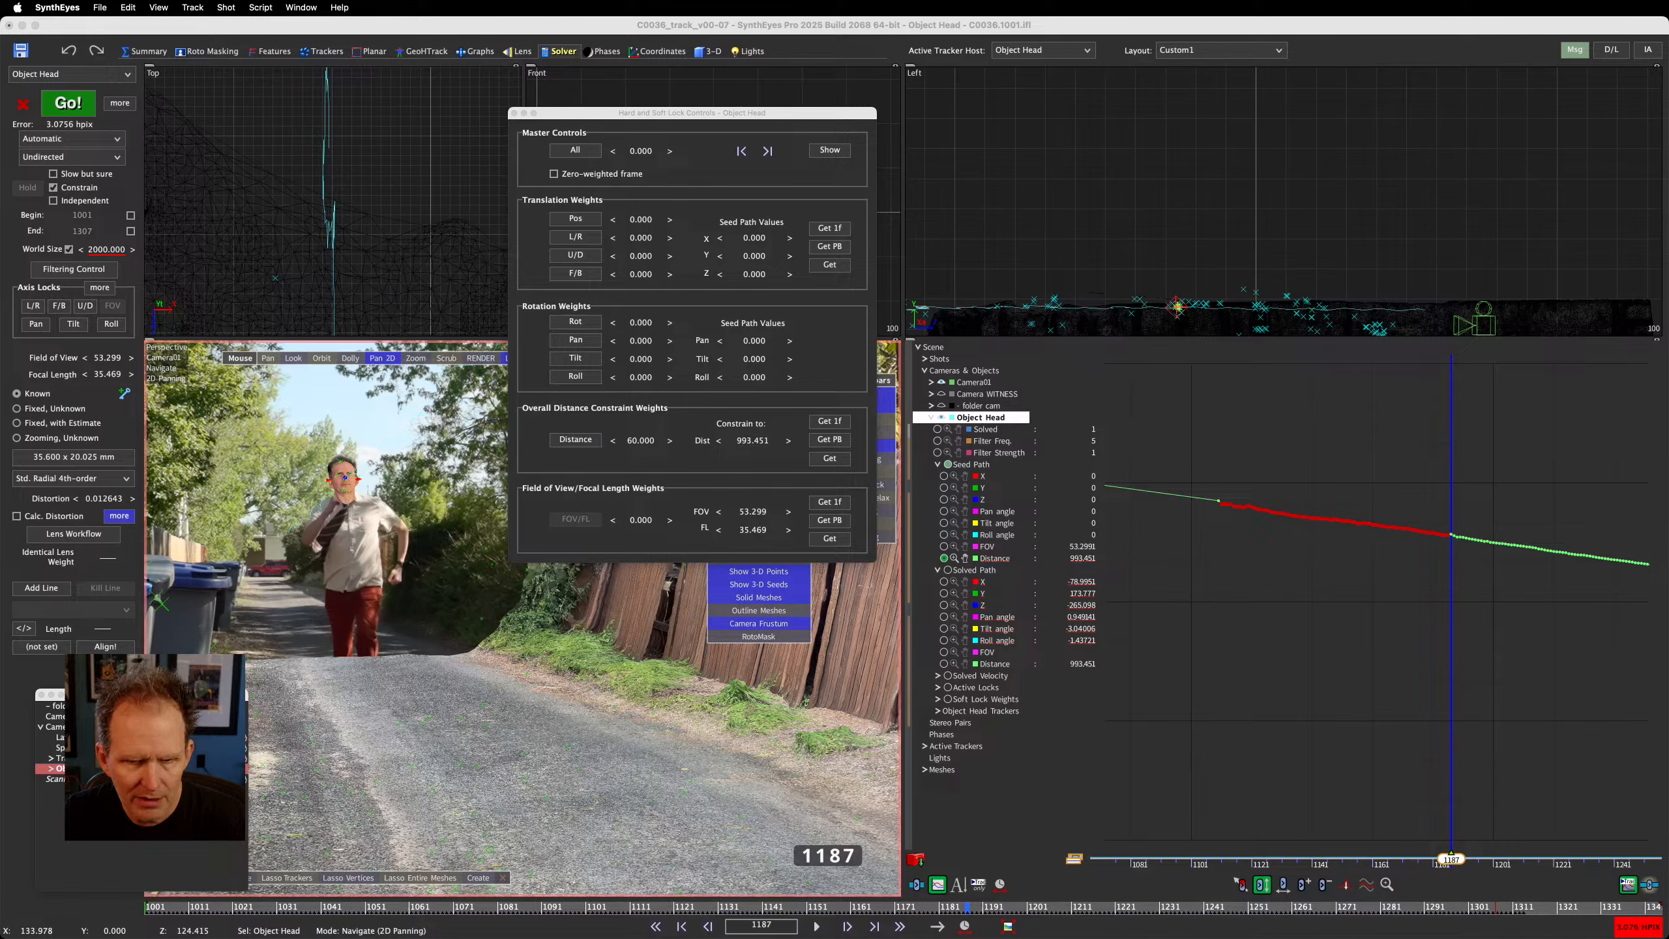
{"action": "left_click", "coordinate": [514, 113]}
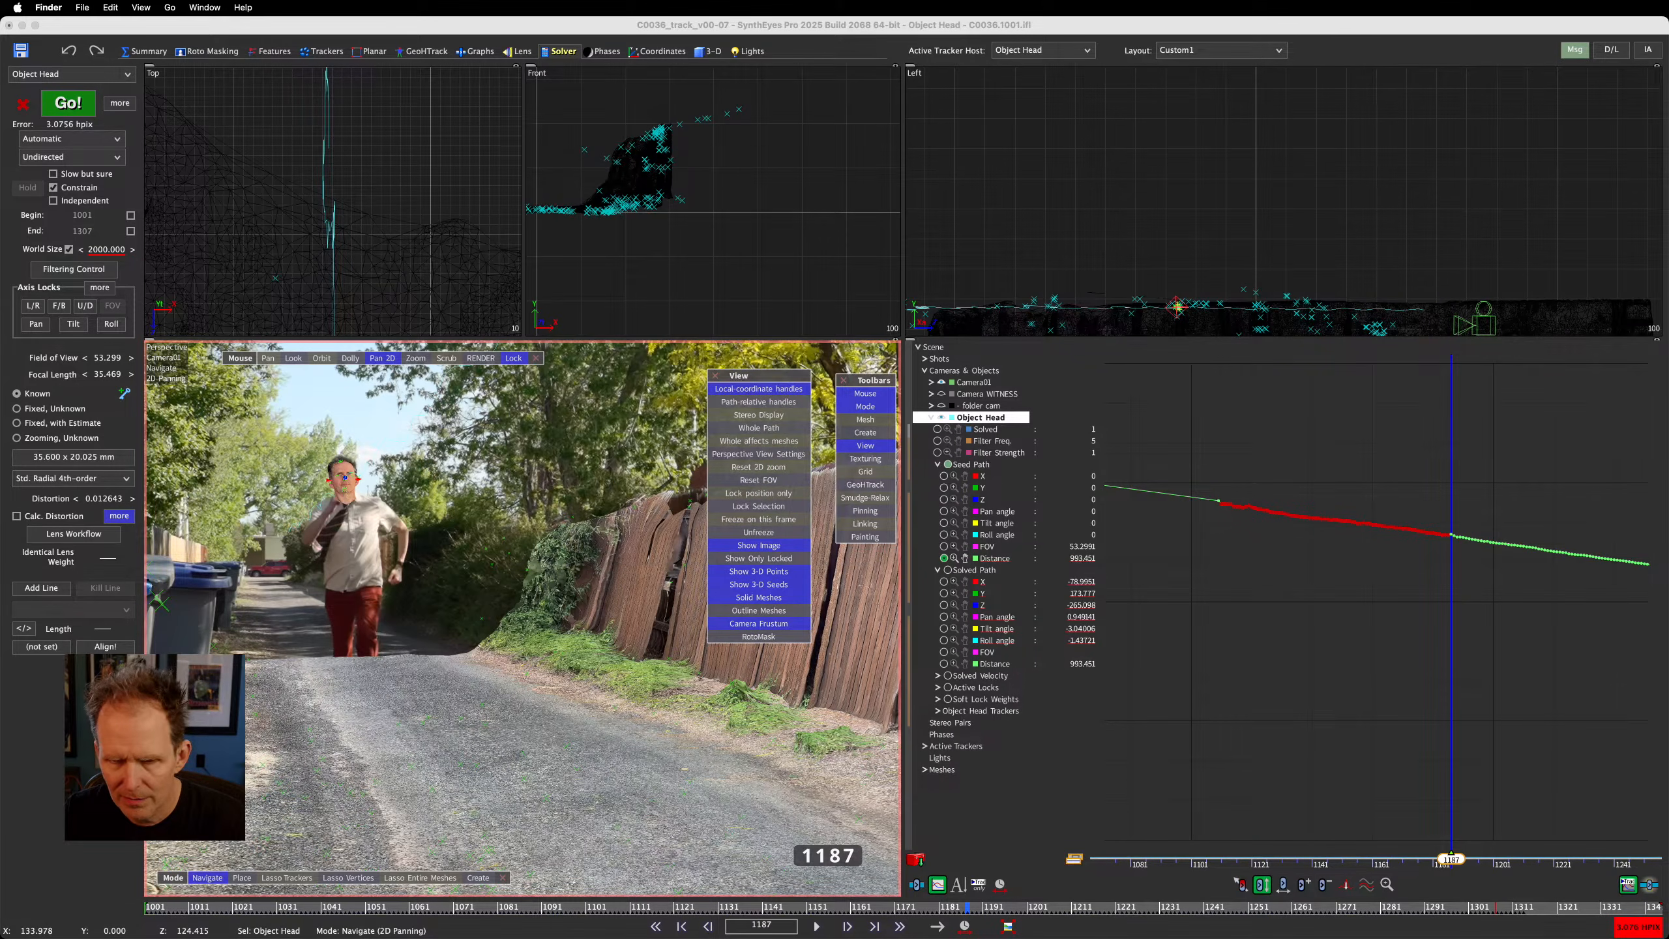
{"action": "key", "text": "super+Tab"}
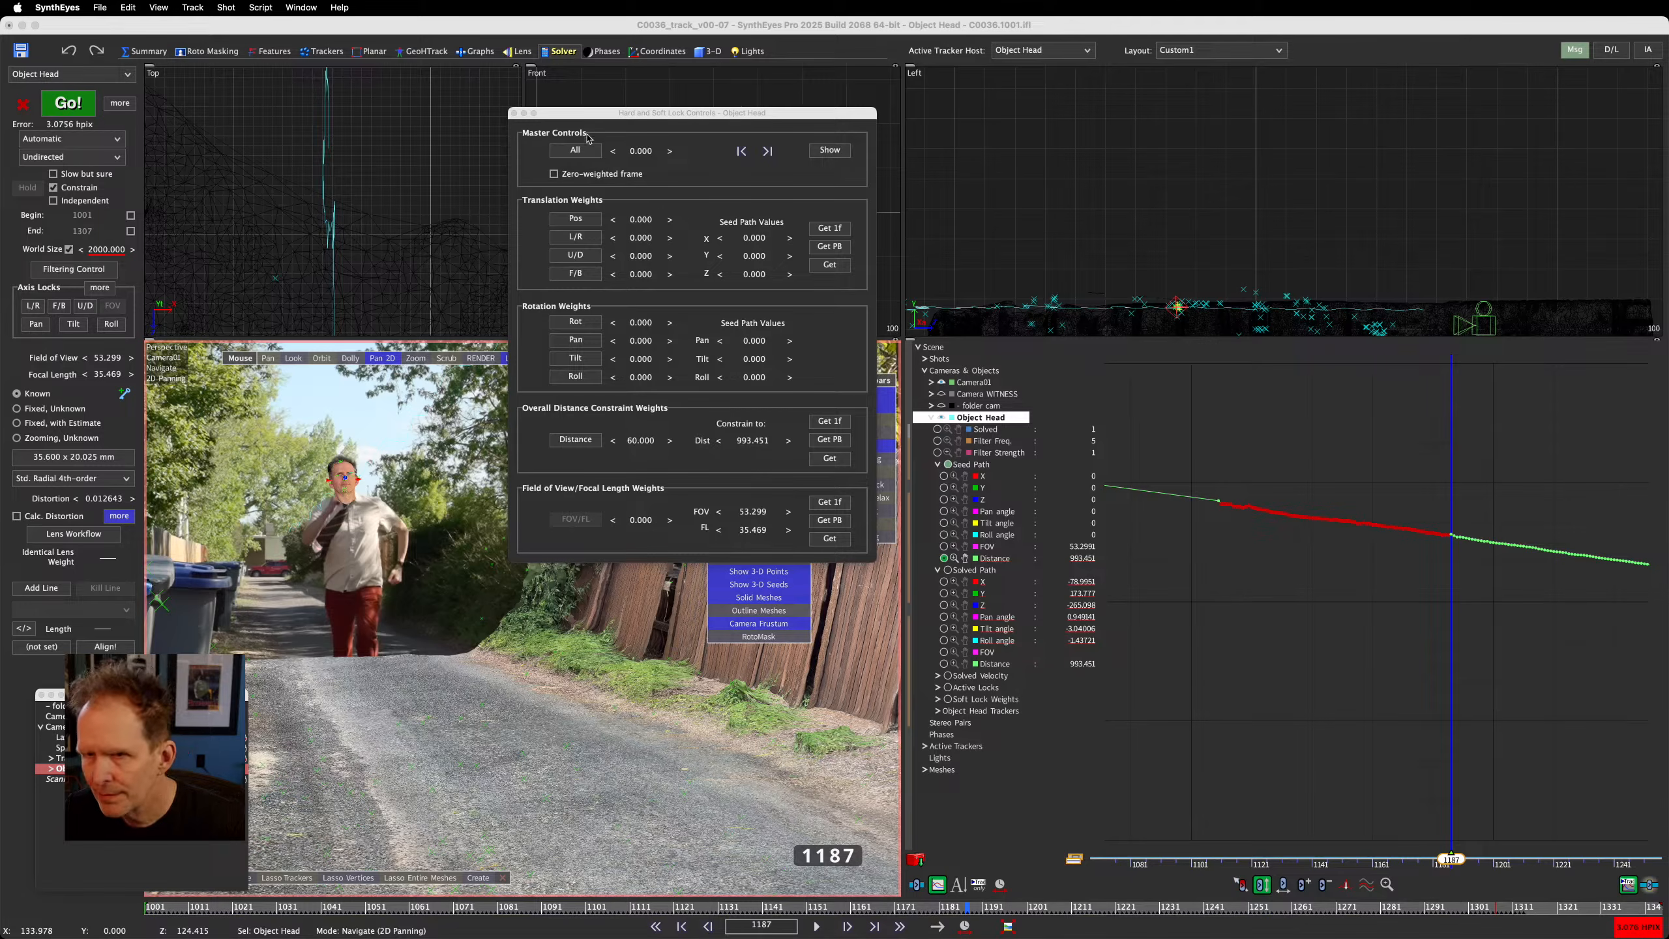
{"action": "left_click_drag", "start_coordinate": [601, 112], "coordinate": [646, 183]}
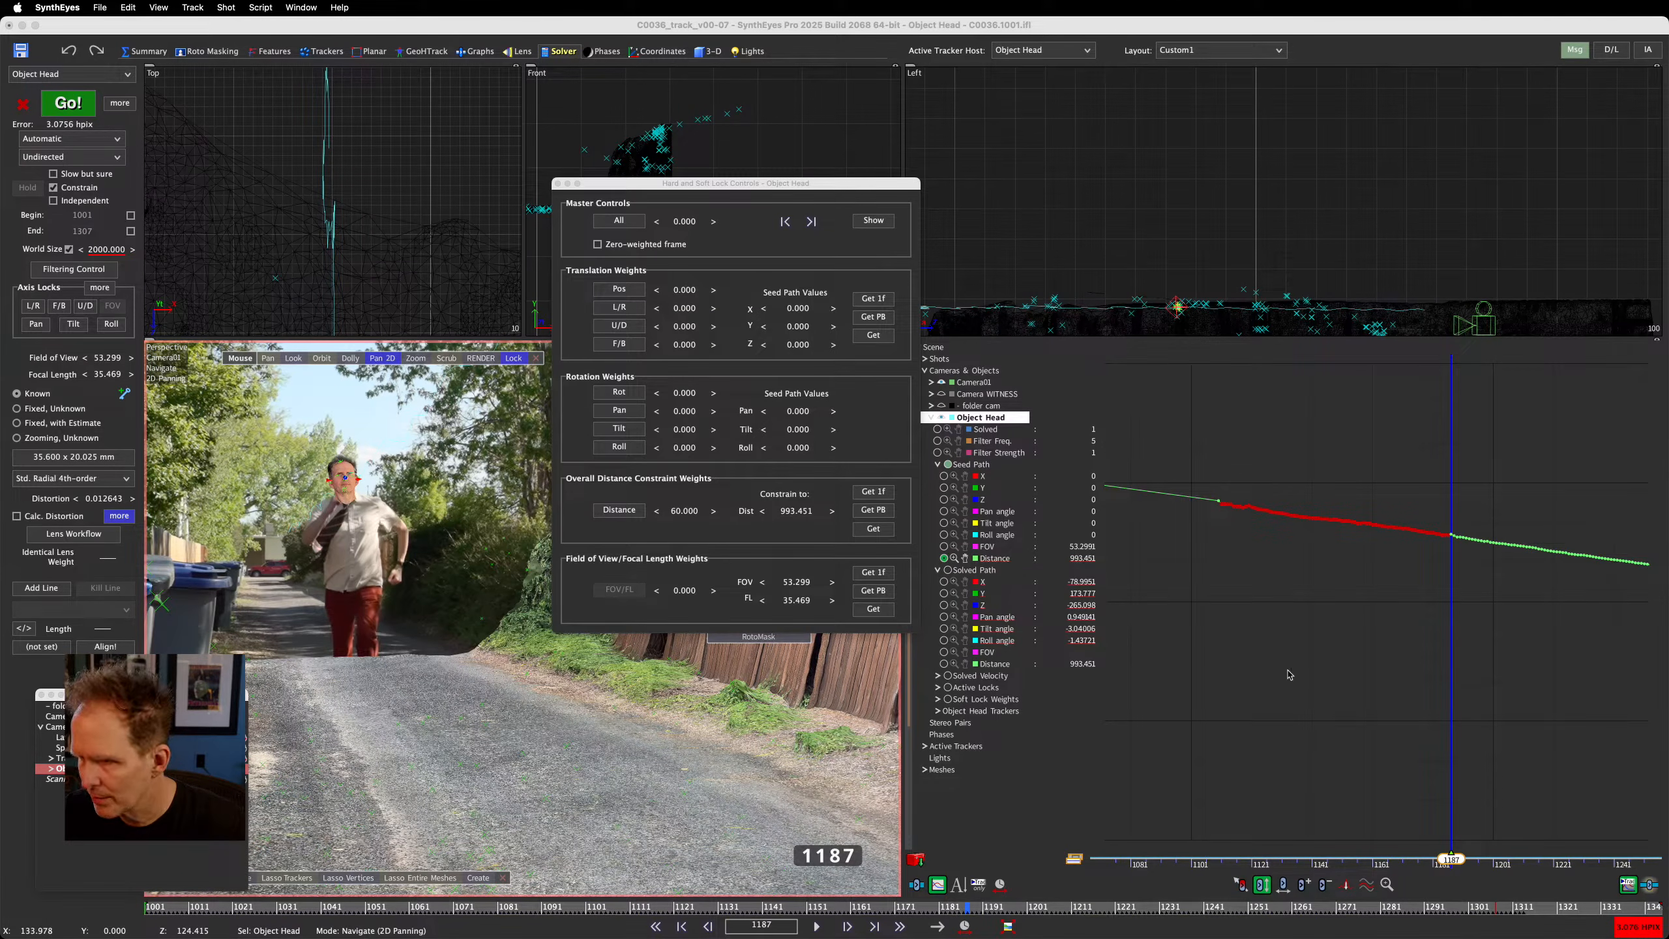
{"action": "key", "text": "super+Tab"}
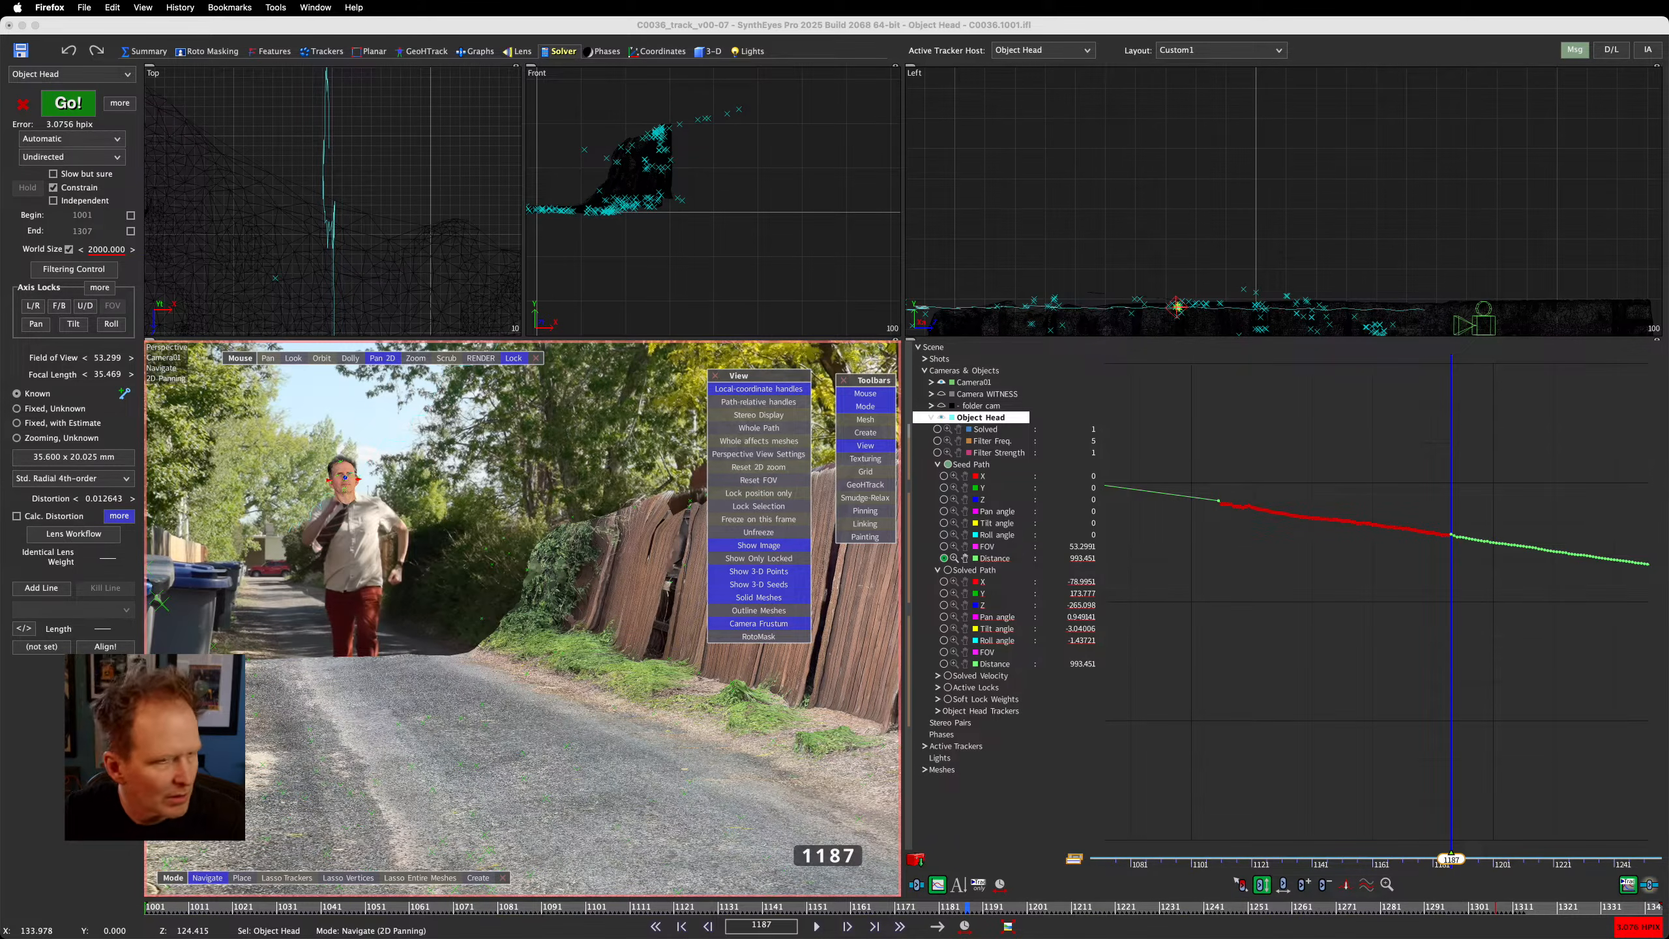
{"action": "key", "text": "super+Tab"}
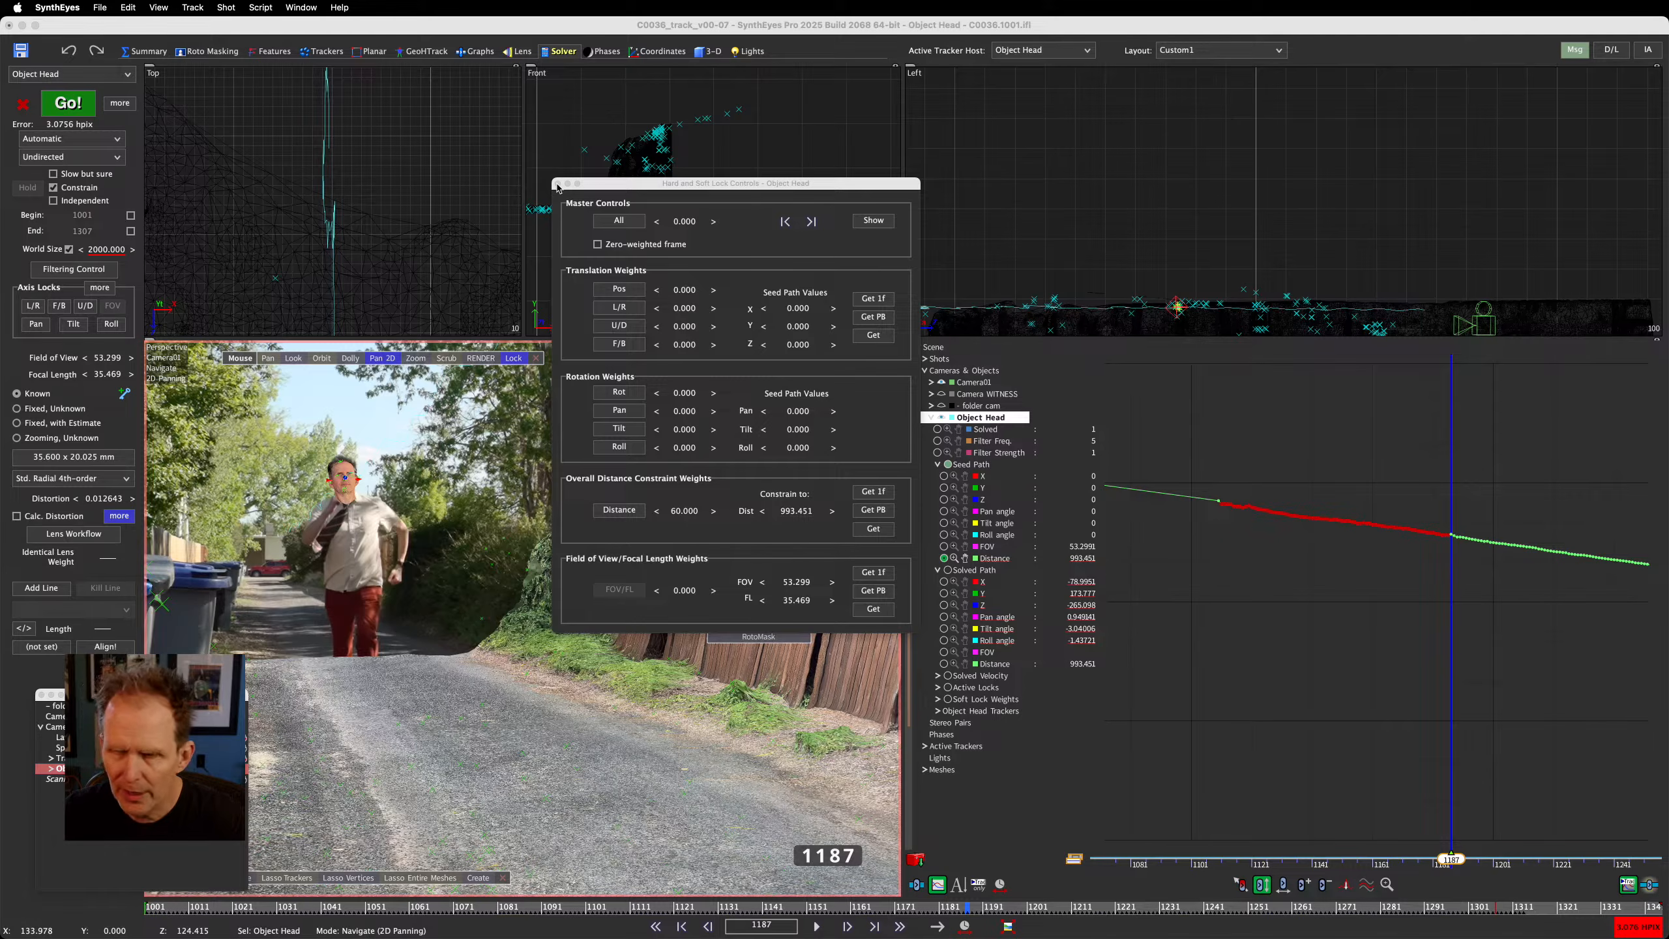
{"action": "left_click_drag", "start_coordinate": [851, 189], "coordinate": [770, 163]}
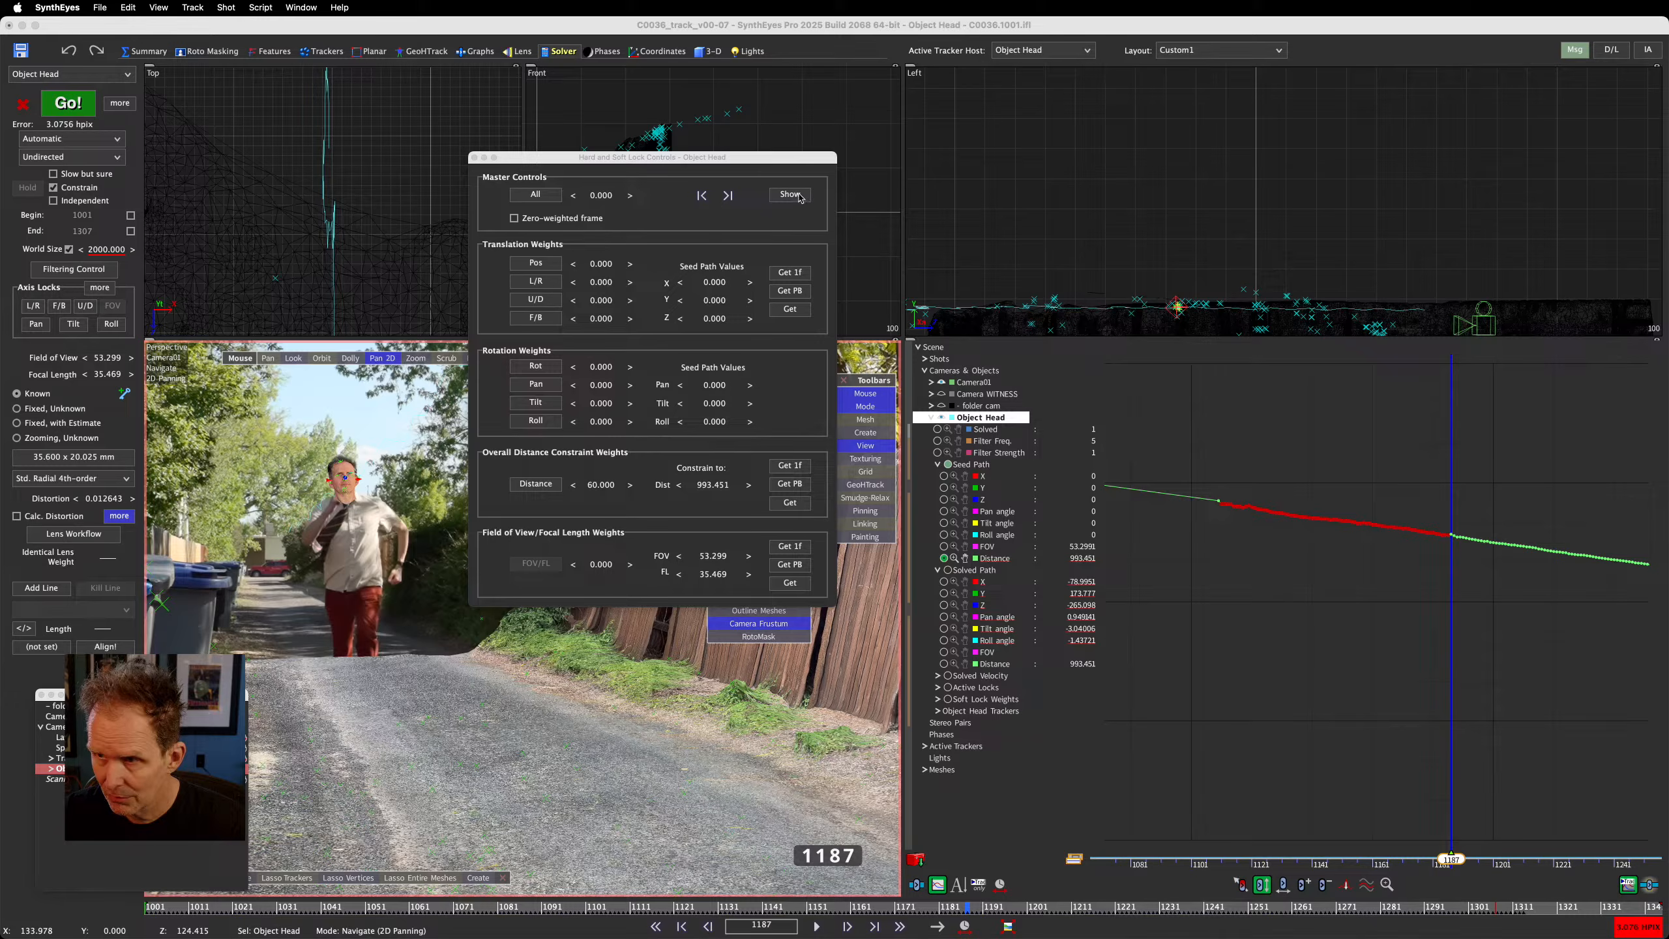
{"action": "mouse_move", "coordinate": [141, 694]}
{"action": "left_mouse_down"}
{"action": "mouse_move", "coordinate": [170, 692]}
{"action": "mouse_move", "coordinate": [109, 682]}
{"action": "mouse_move", "coordinate": [142, 682]}
{"action": "left_mouse_up"}
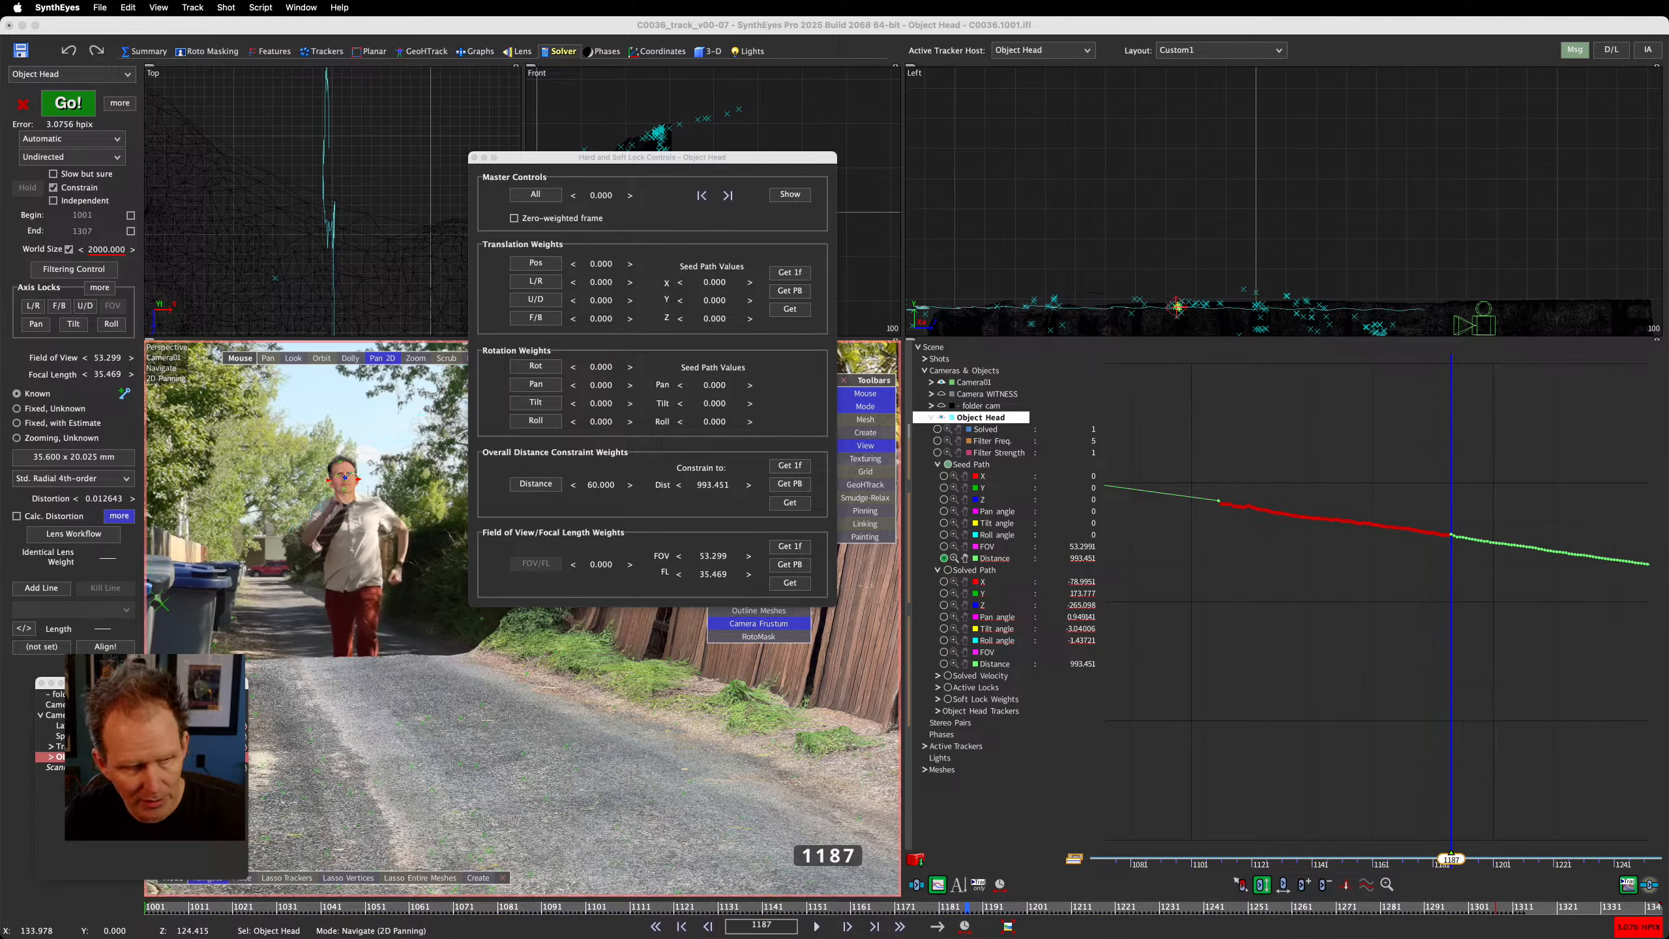
{"action": "key", "text": "super+Tab"}
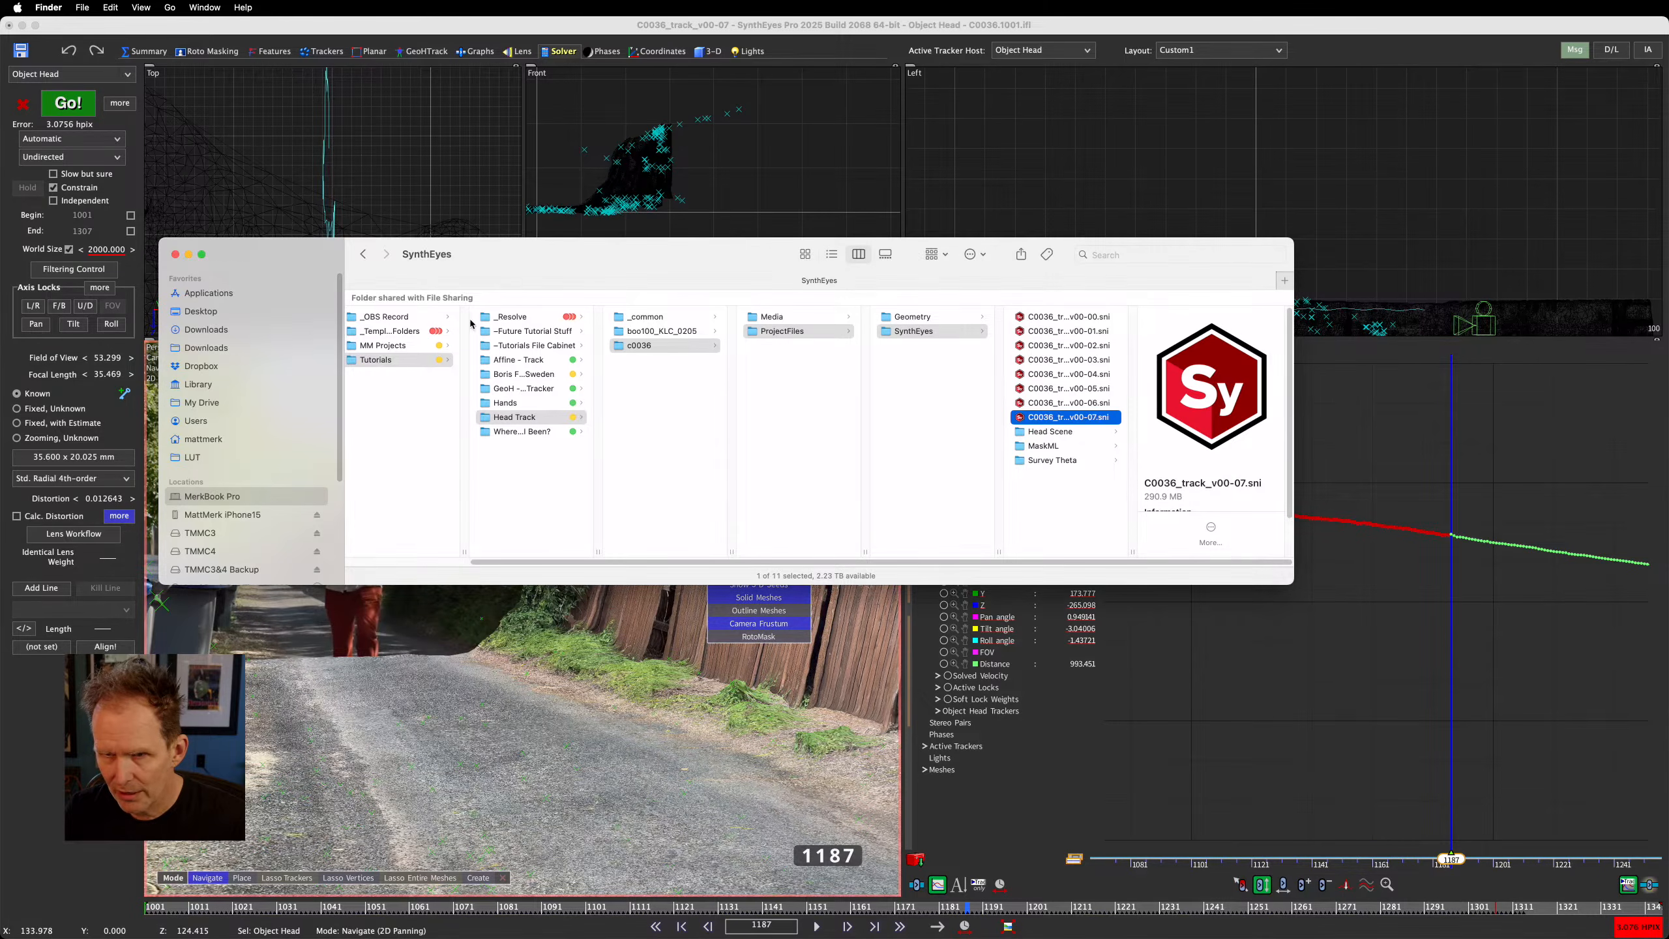
{"action": "left_click_drag", "start_coordinate": [560, 245], "coordinate": [534, 354]}
{"action": "left_click", "coordinate": [509, 454]}
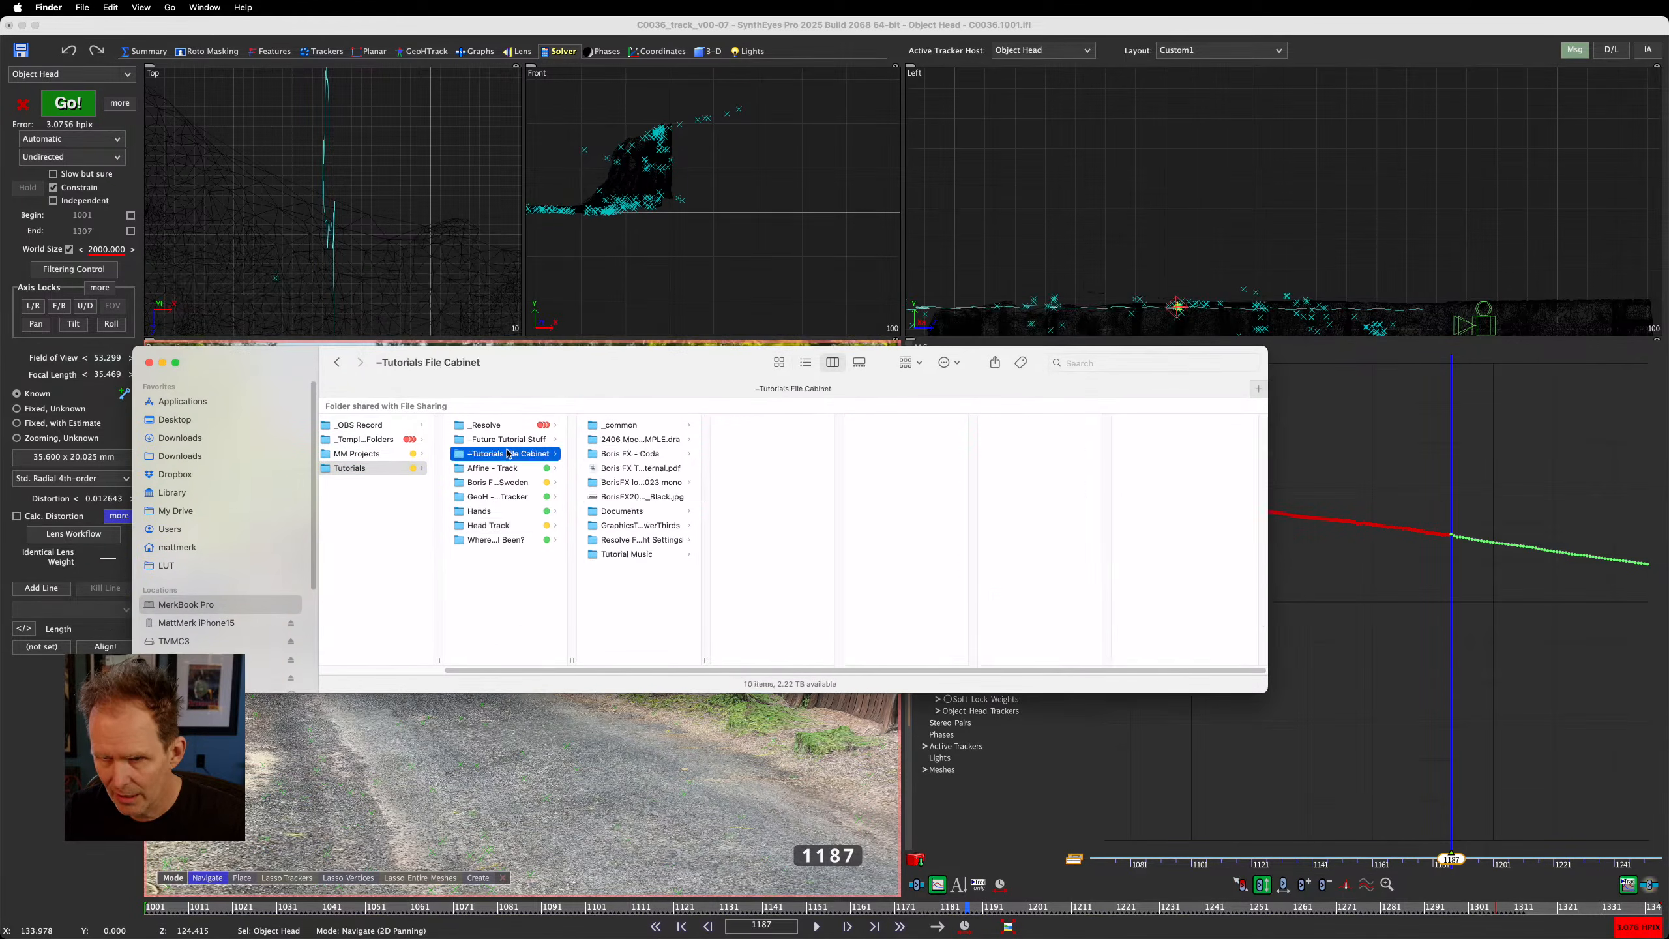
{"action": "left_click", "coordinate": [421, 205]}
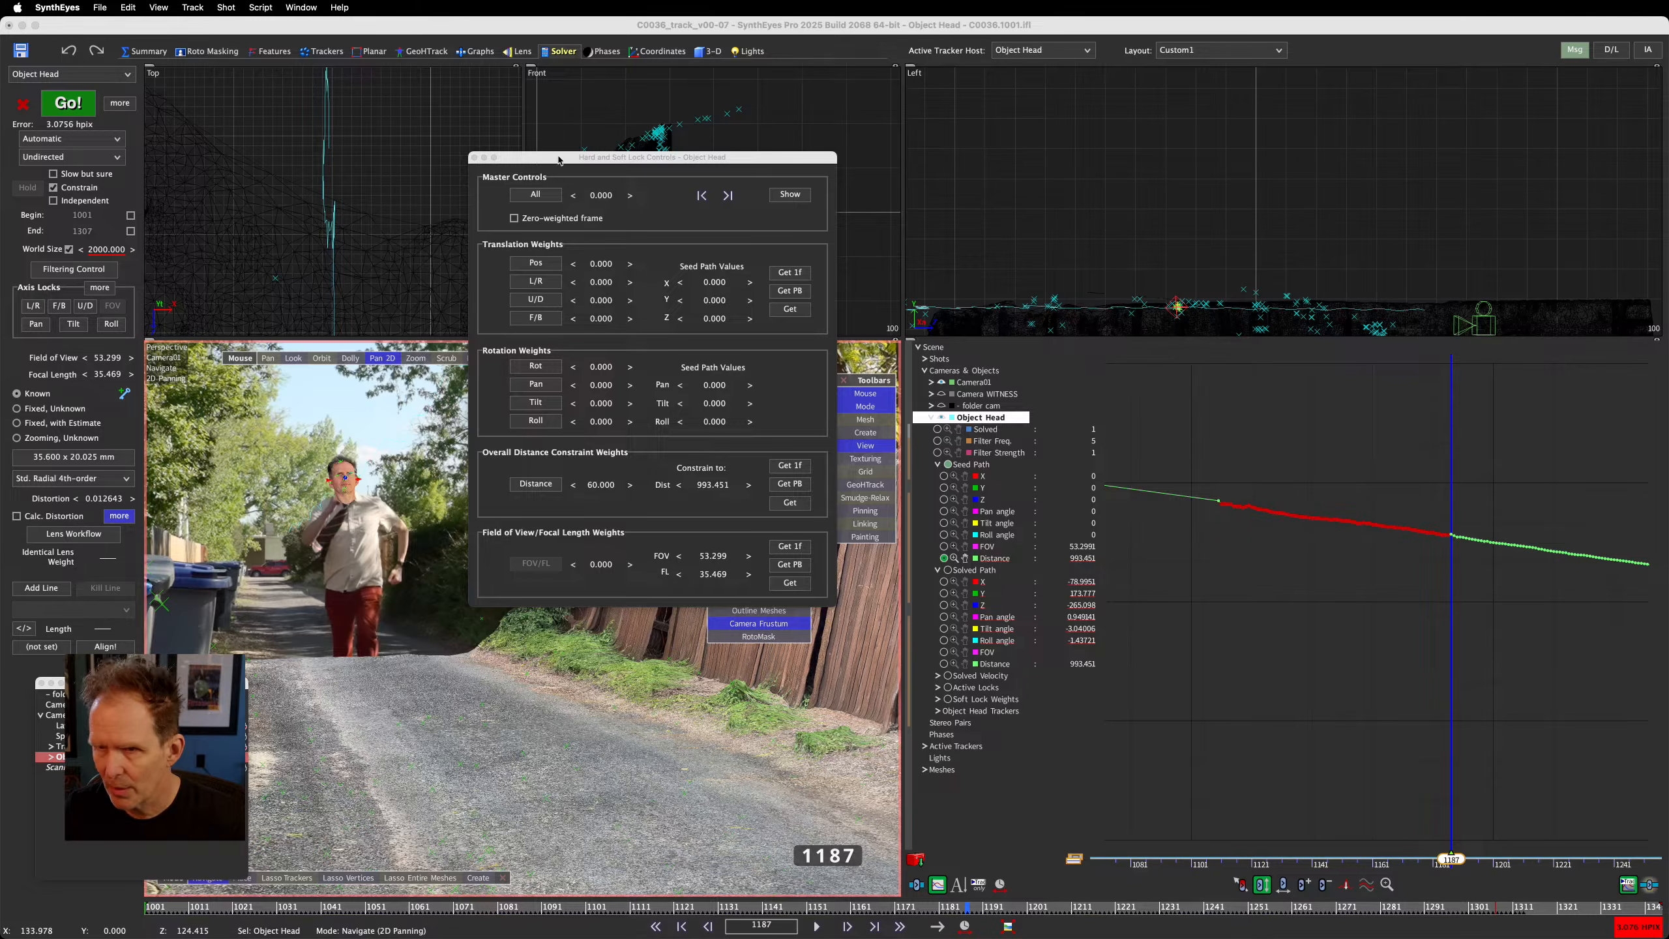
{"action": "left_click_drag", "start_coordinate": [559, 160], "coordinate": [553, 214]}
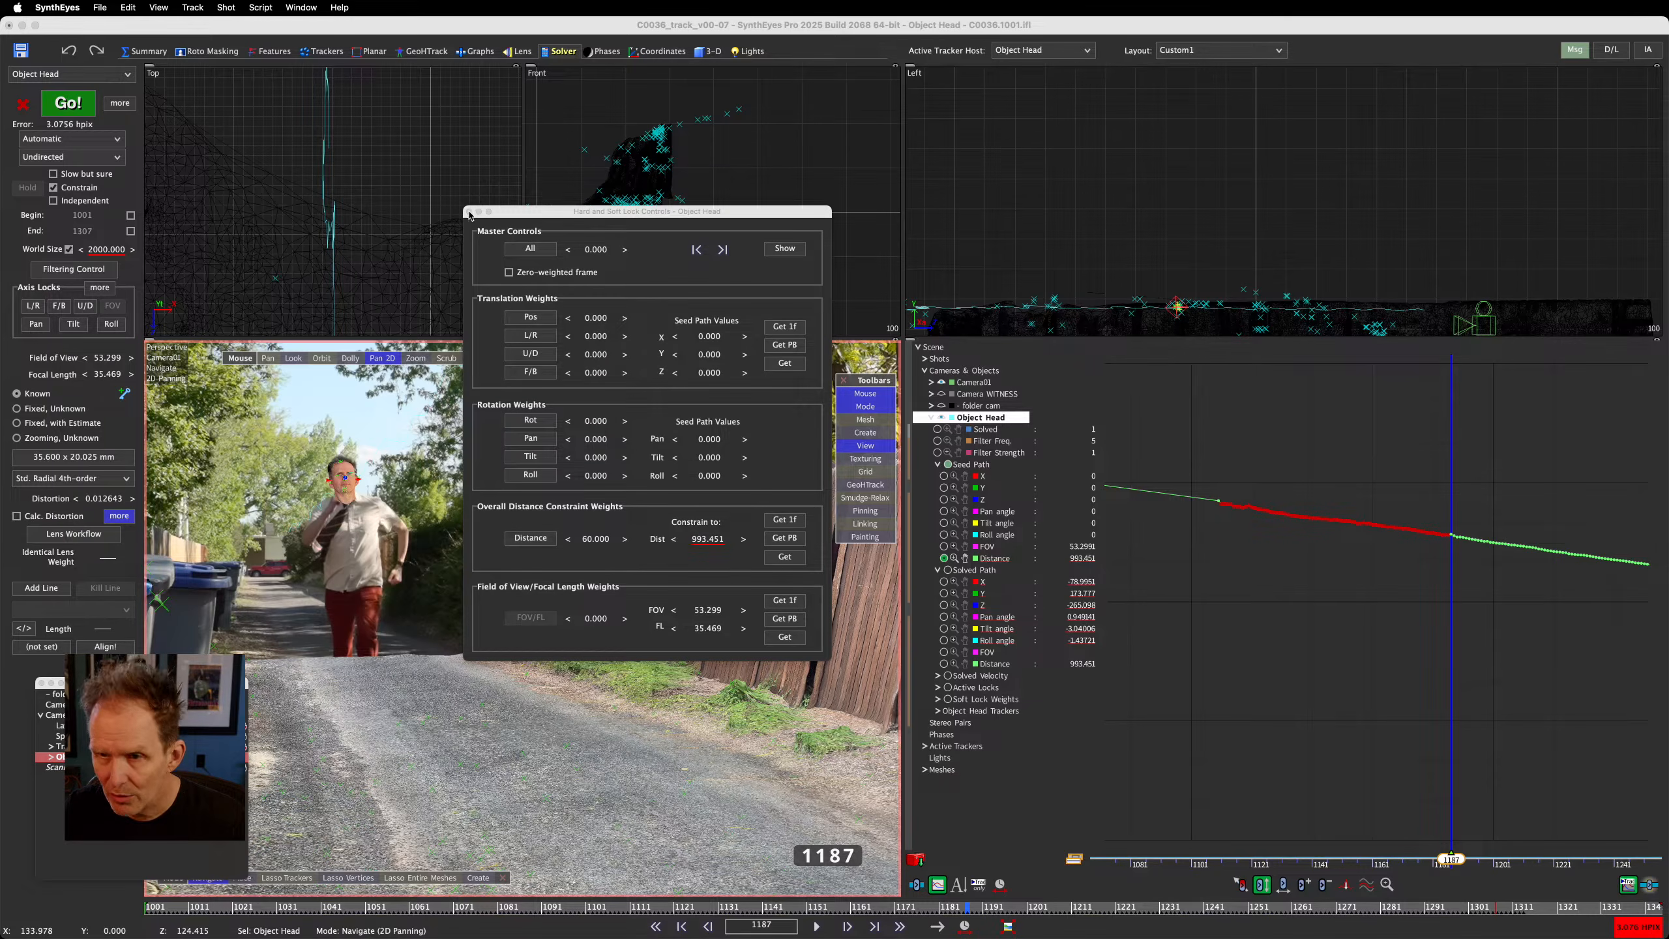
{"action": "left_click", "coordinate": [469, 212]}
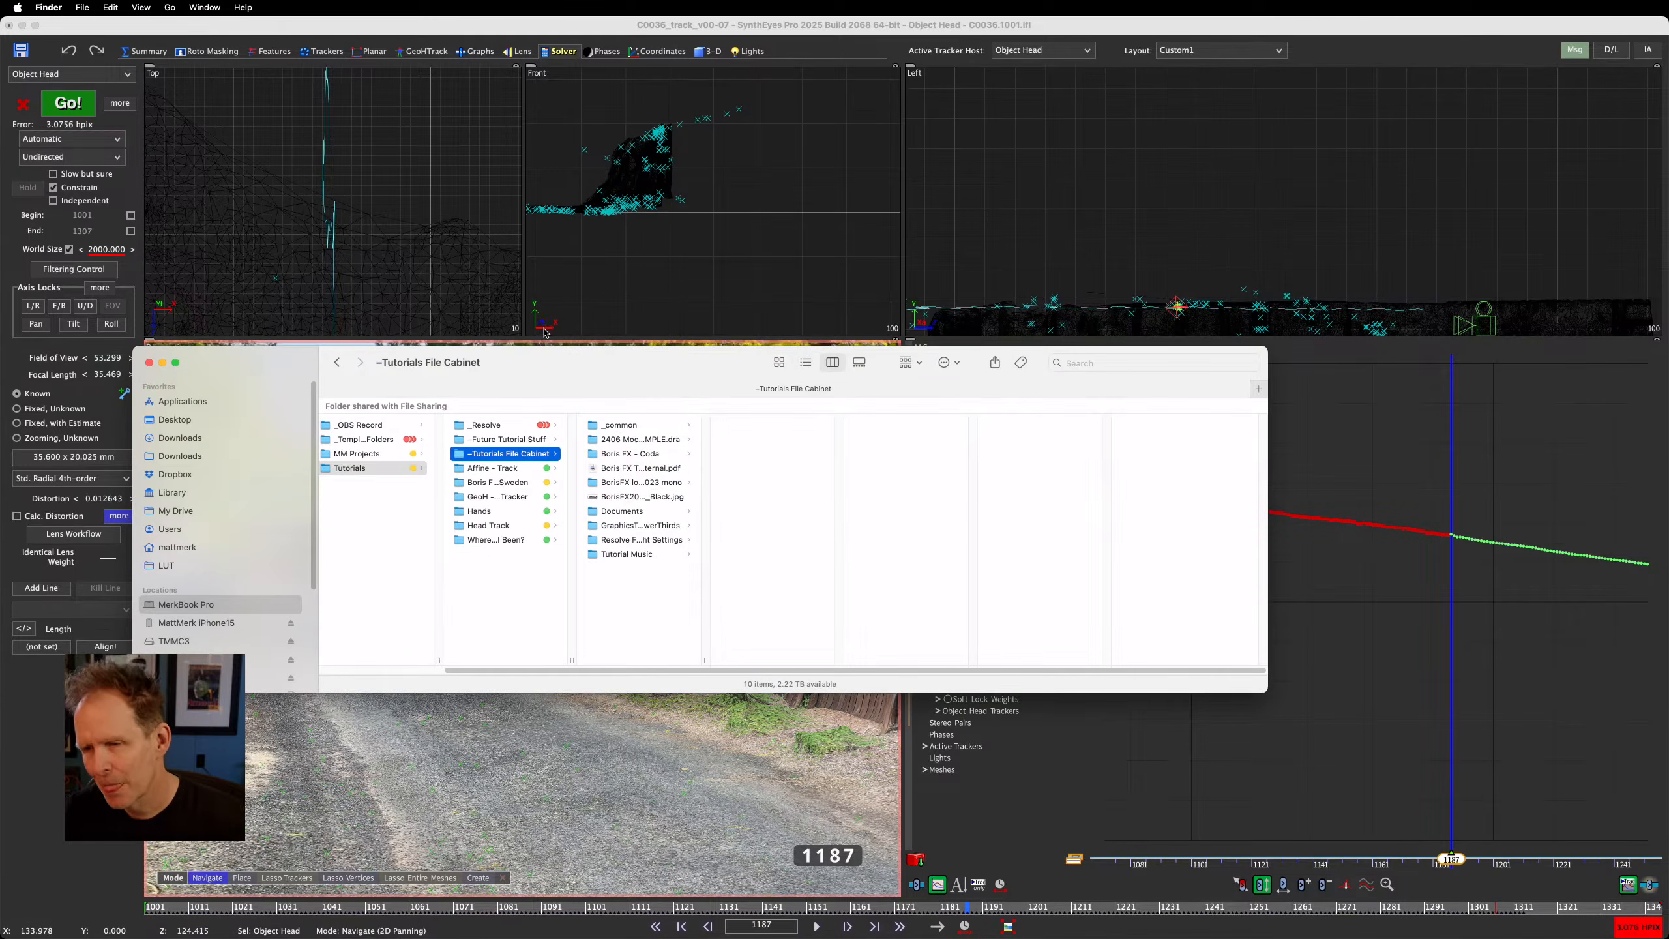
{"action": "left_click_drag", "start_coordinate": [575, 365], "coordinate": [768, 512]}
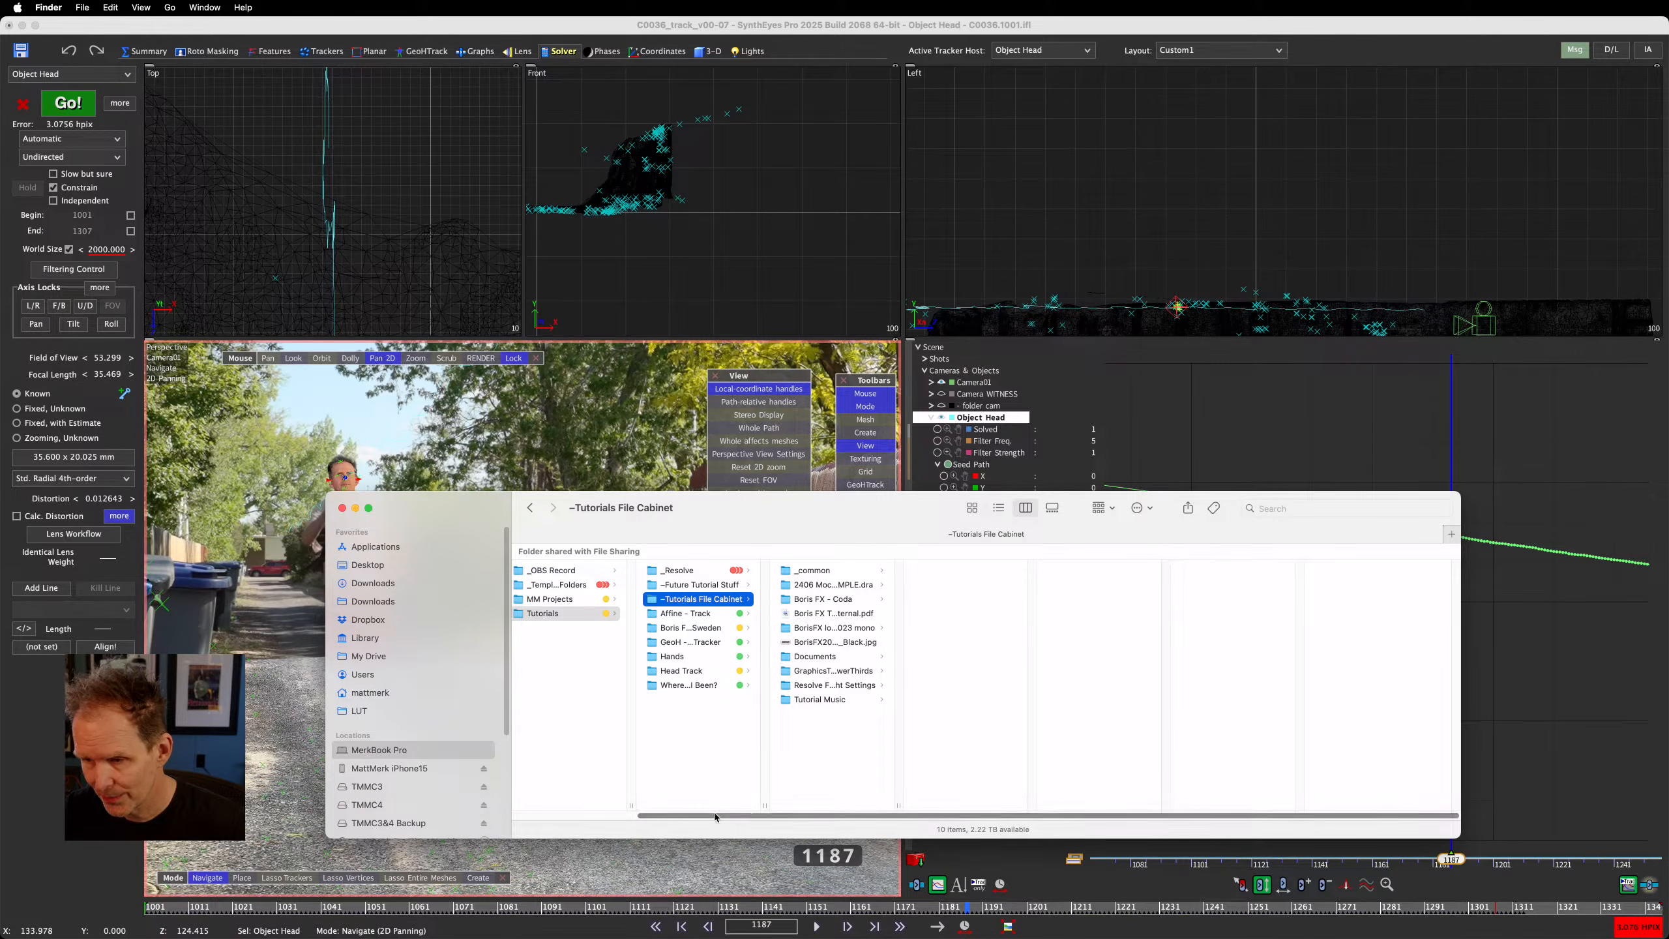
{"action": "left_click", "coordinate": [720, 758]}
{"action": "left_click_drag", "start_coordinate": [782, 516], "coordinate": [869, 516]}
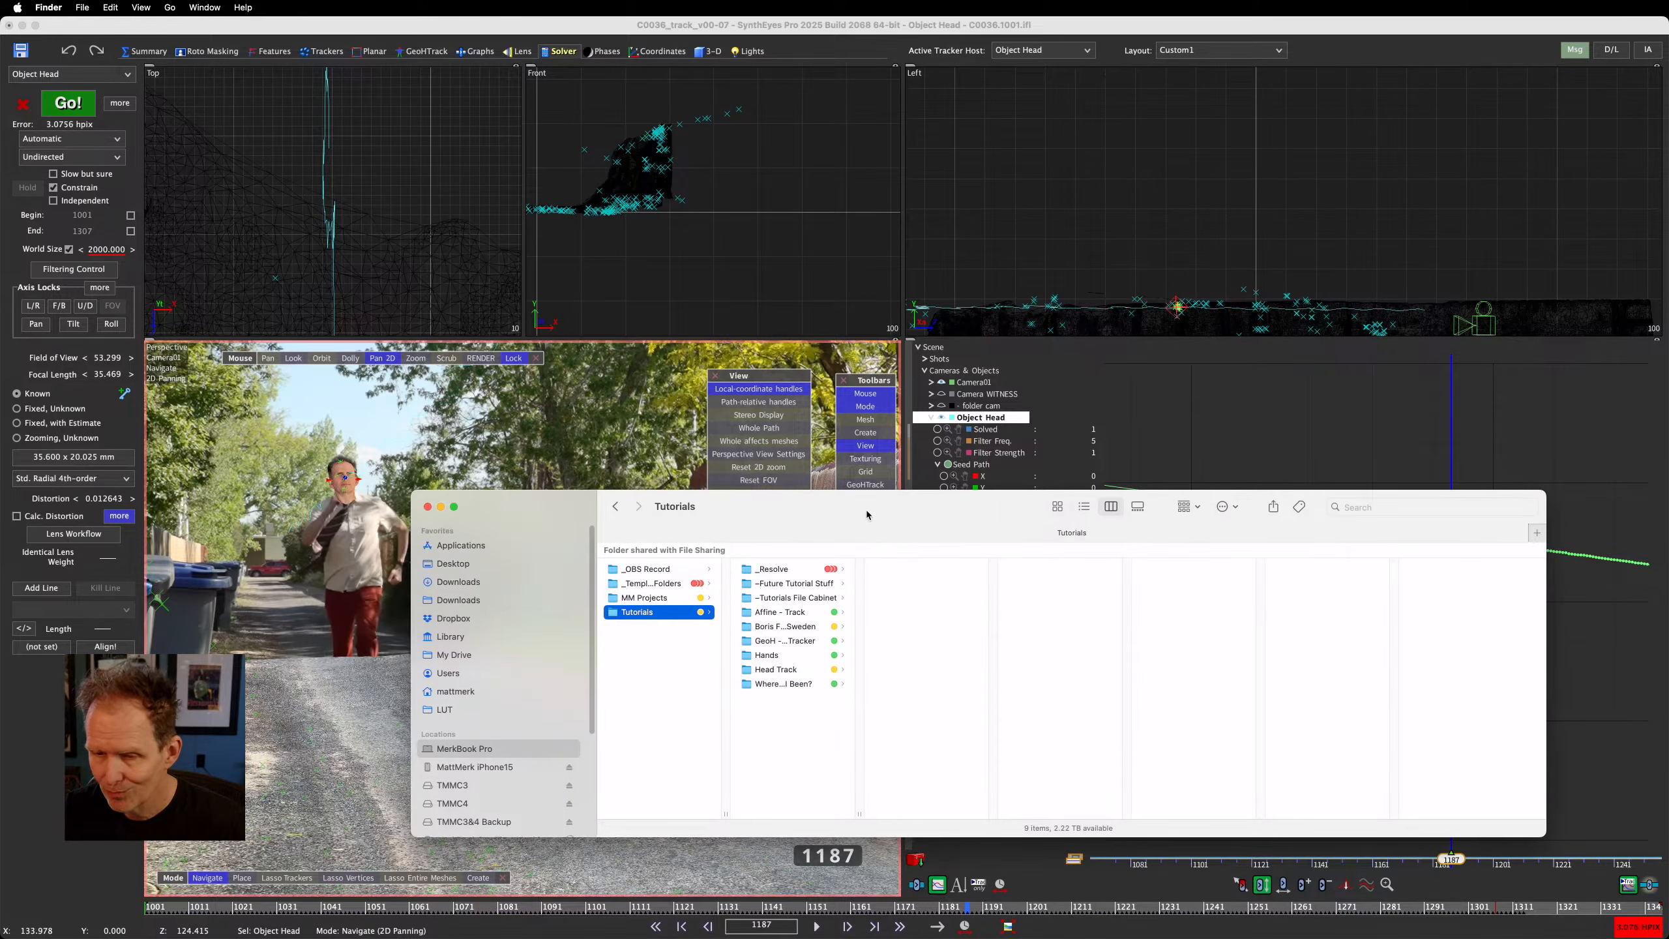
{"action": "left_click_drag", "start_coordinate": [523, 511], "coordinate": [605, 477]}
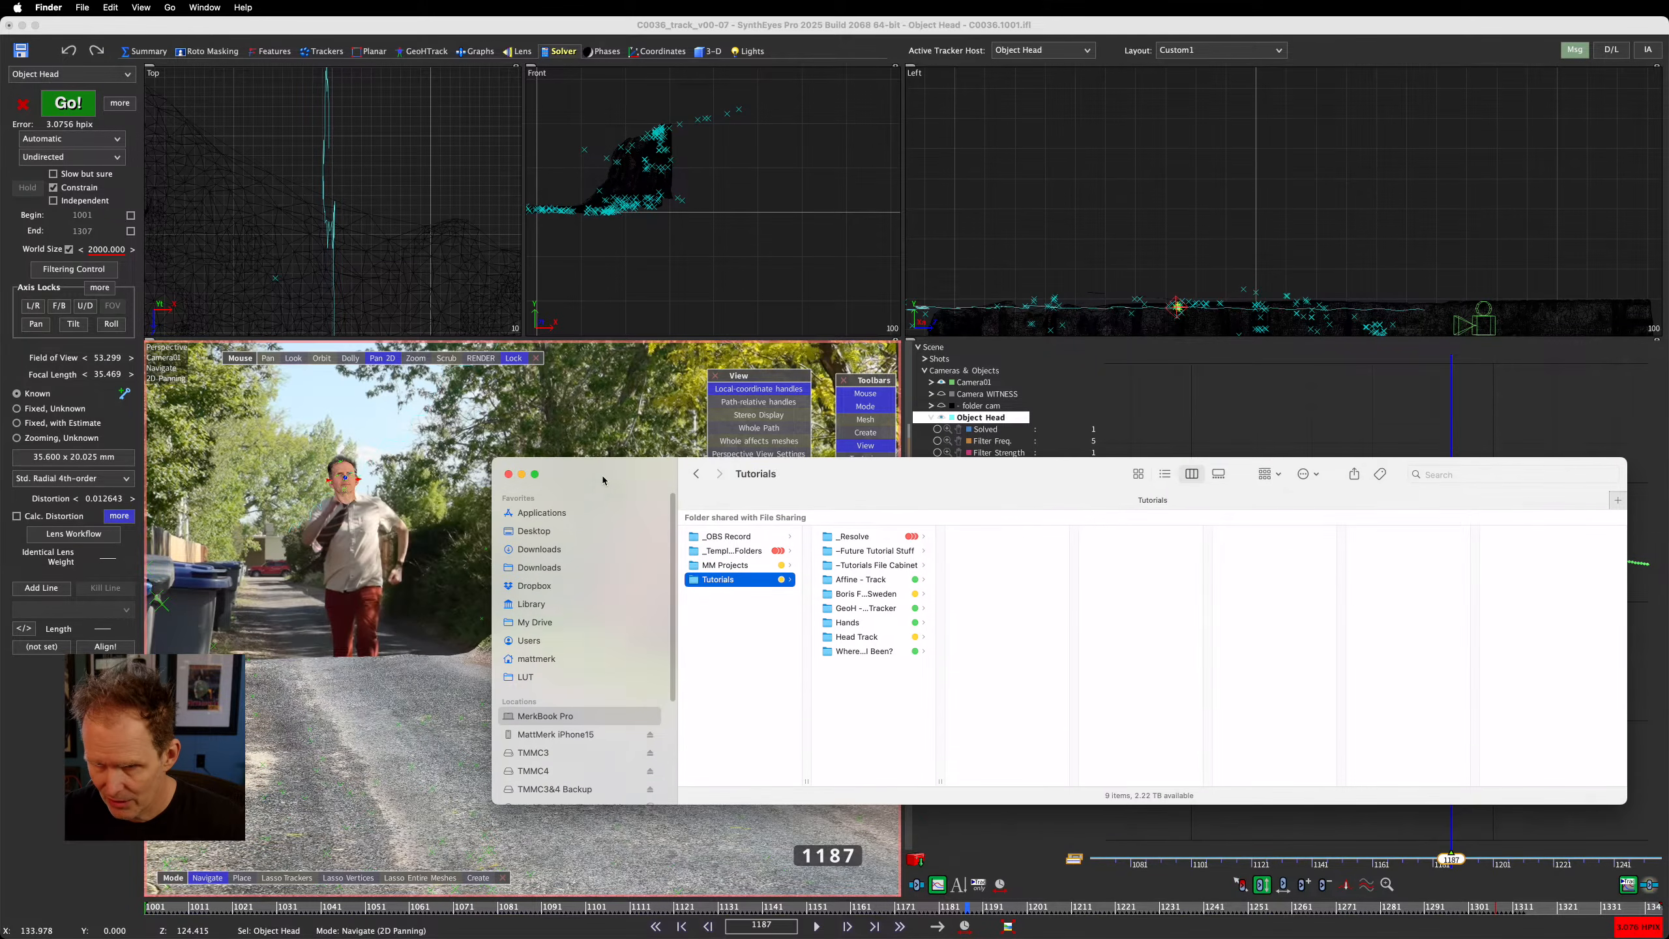
{"action": "left_click", "coordinate": [854, 652]}
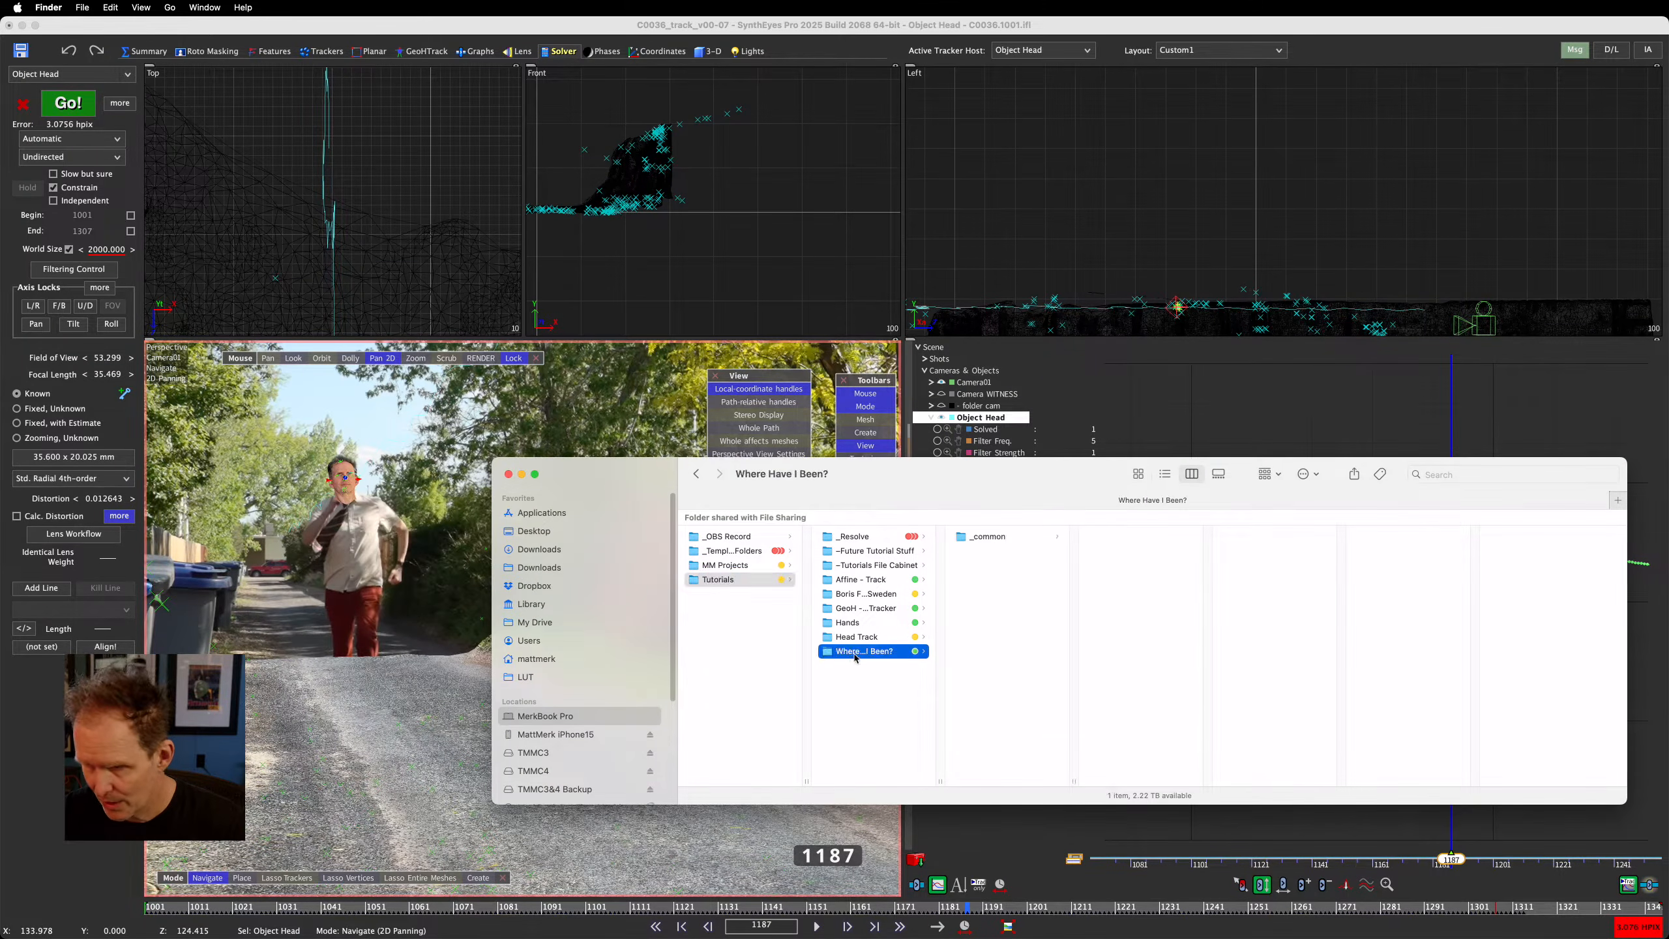
{"action": "left_click", "coordinate": [508, 474]}
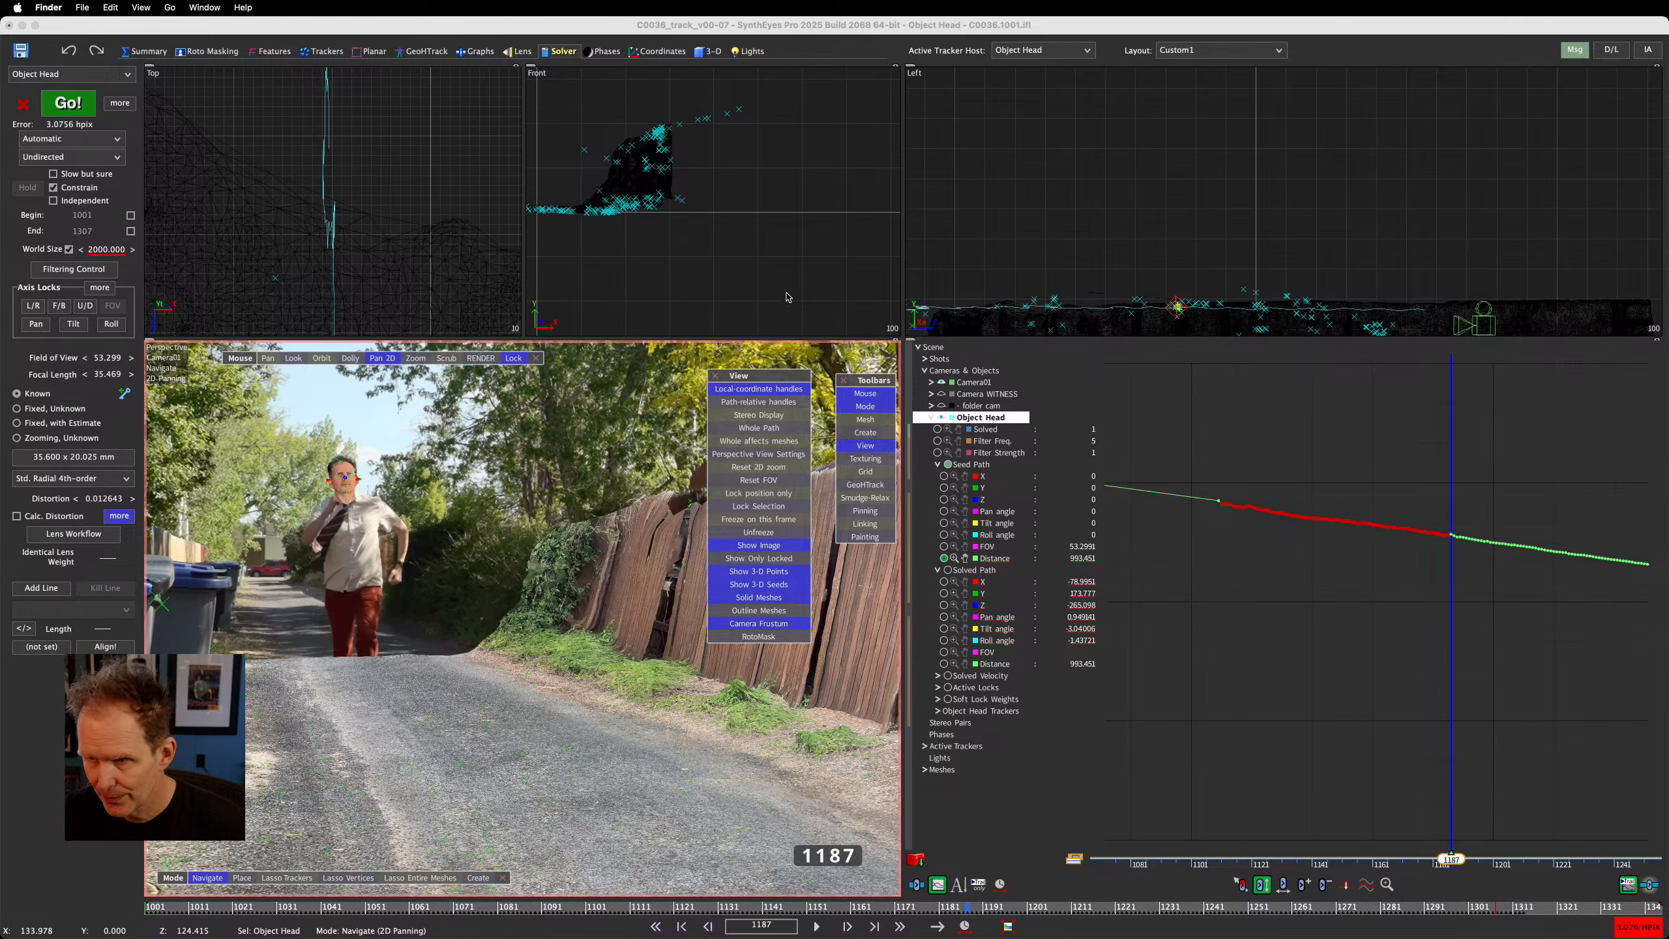
Force quit SynthEyes
{"action": "left_click", "coordinate": [442, 23]}
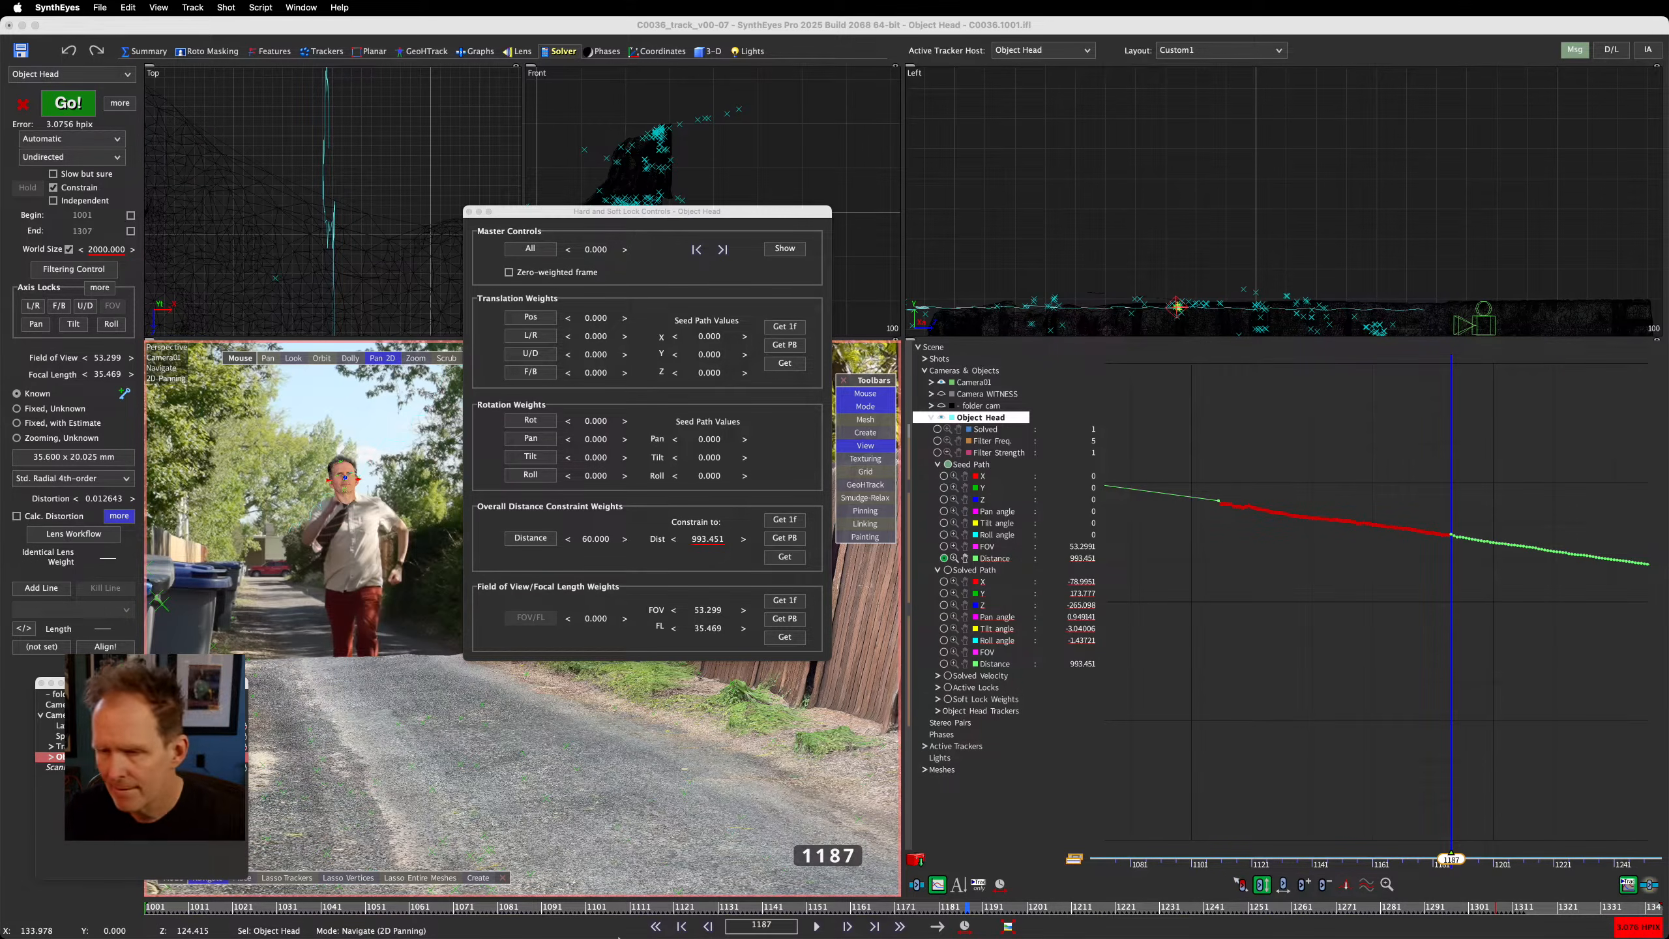
{"action": "mouse_move", "coordinate": [757, 936]}
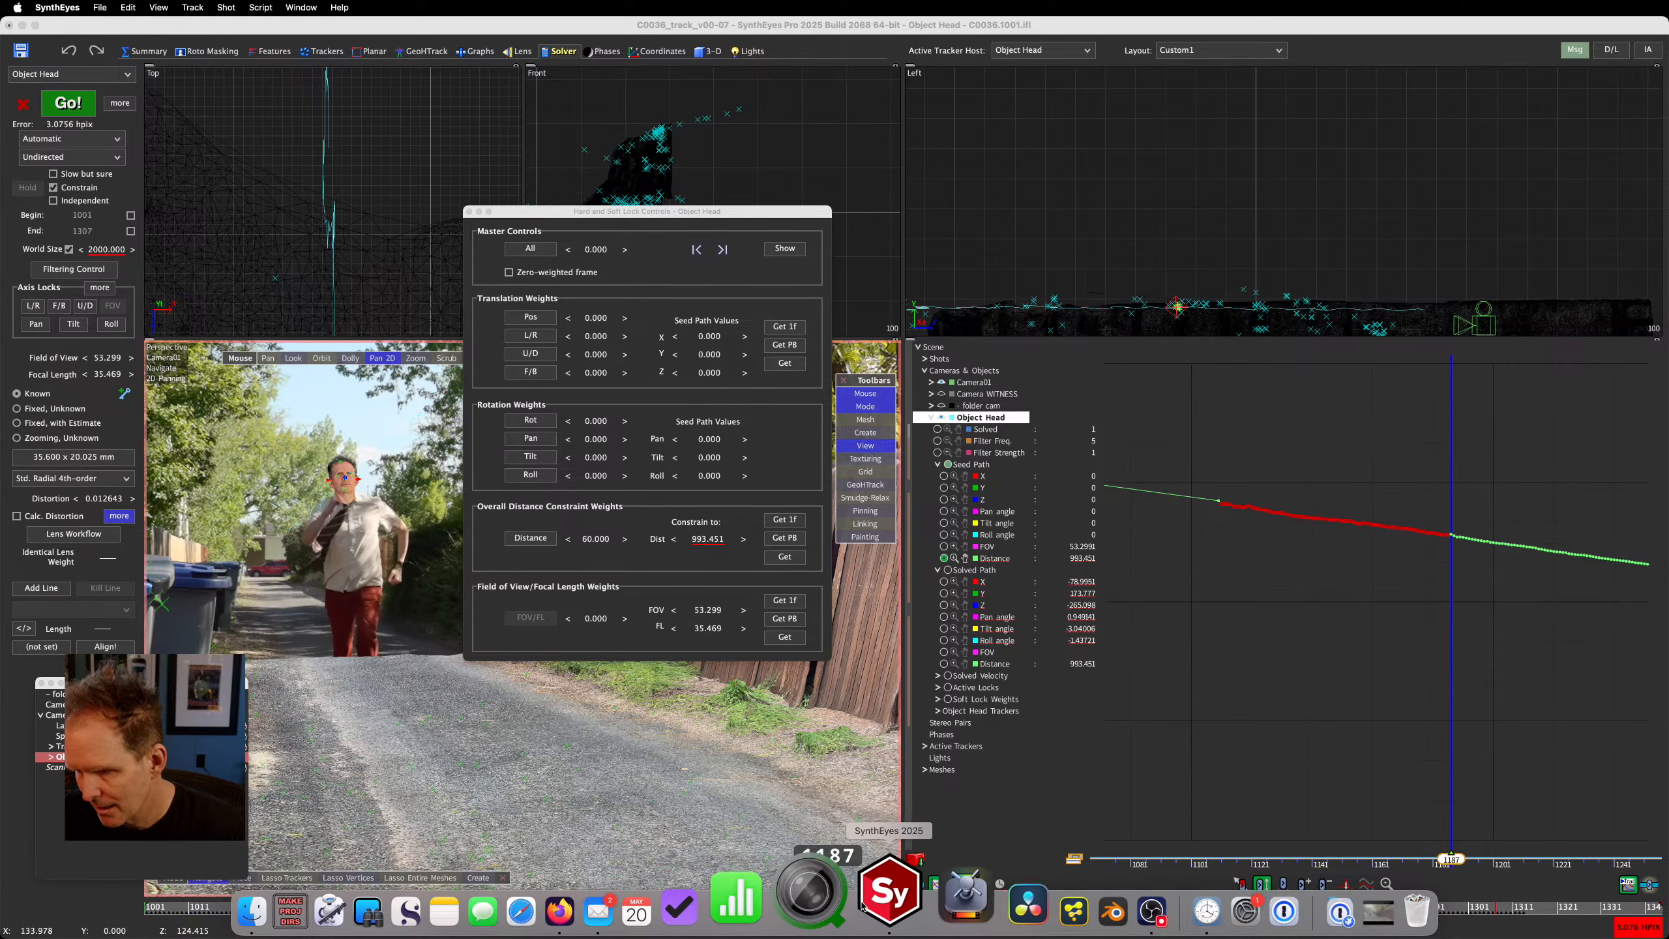
{"action": "right_click", "coordinate": [881, 893]}
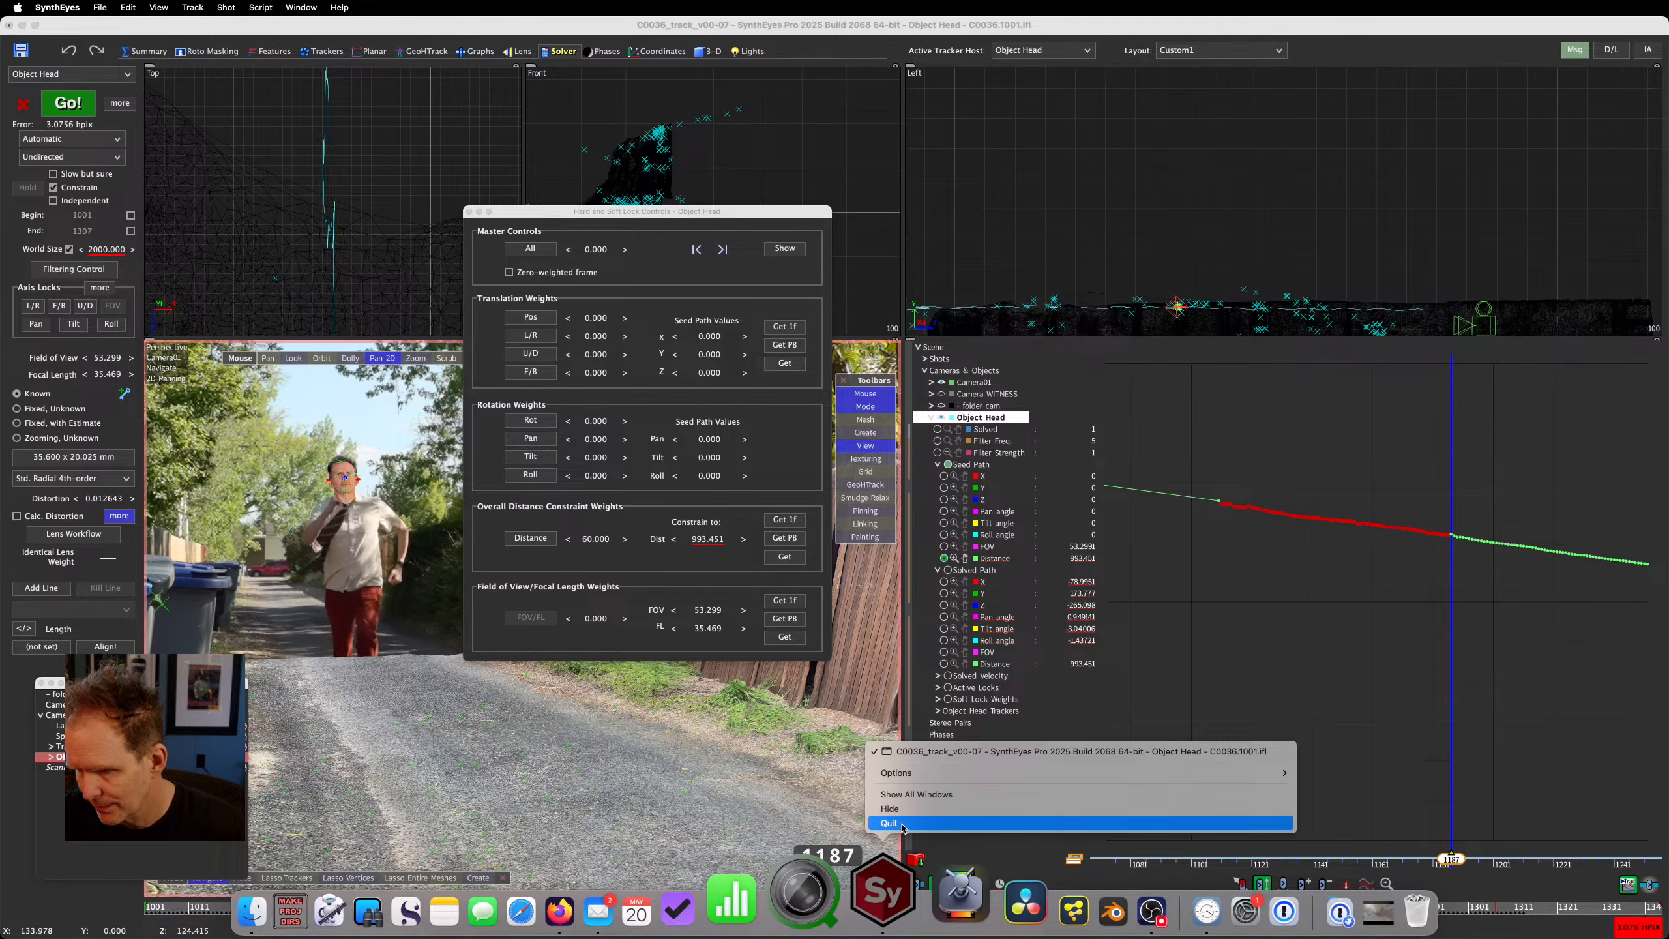
{"action": "left_click", "coordinate": [223, 34]}
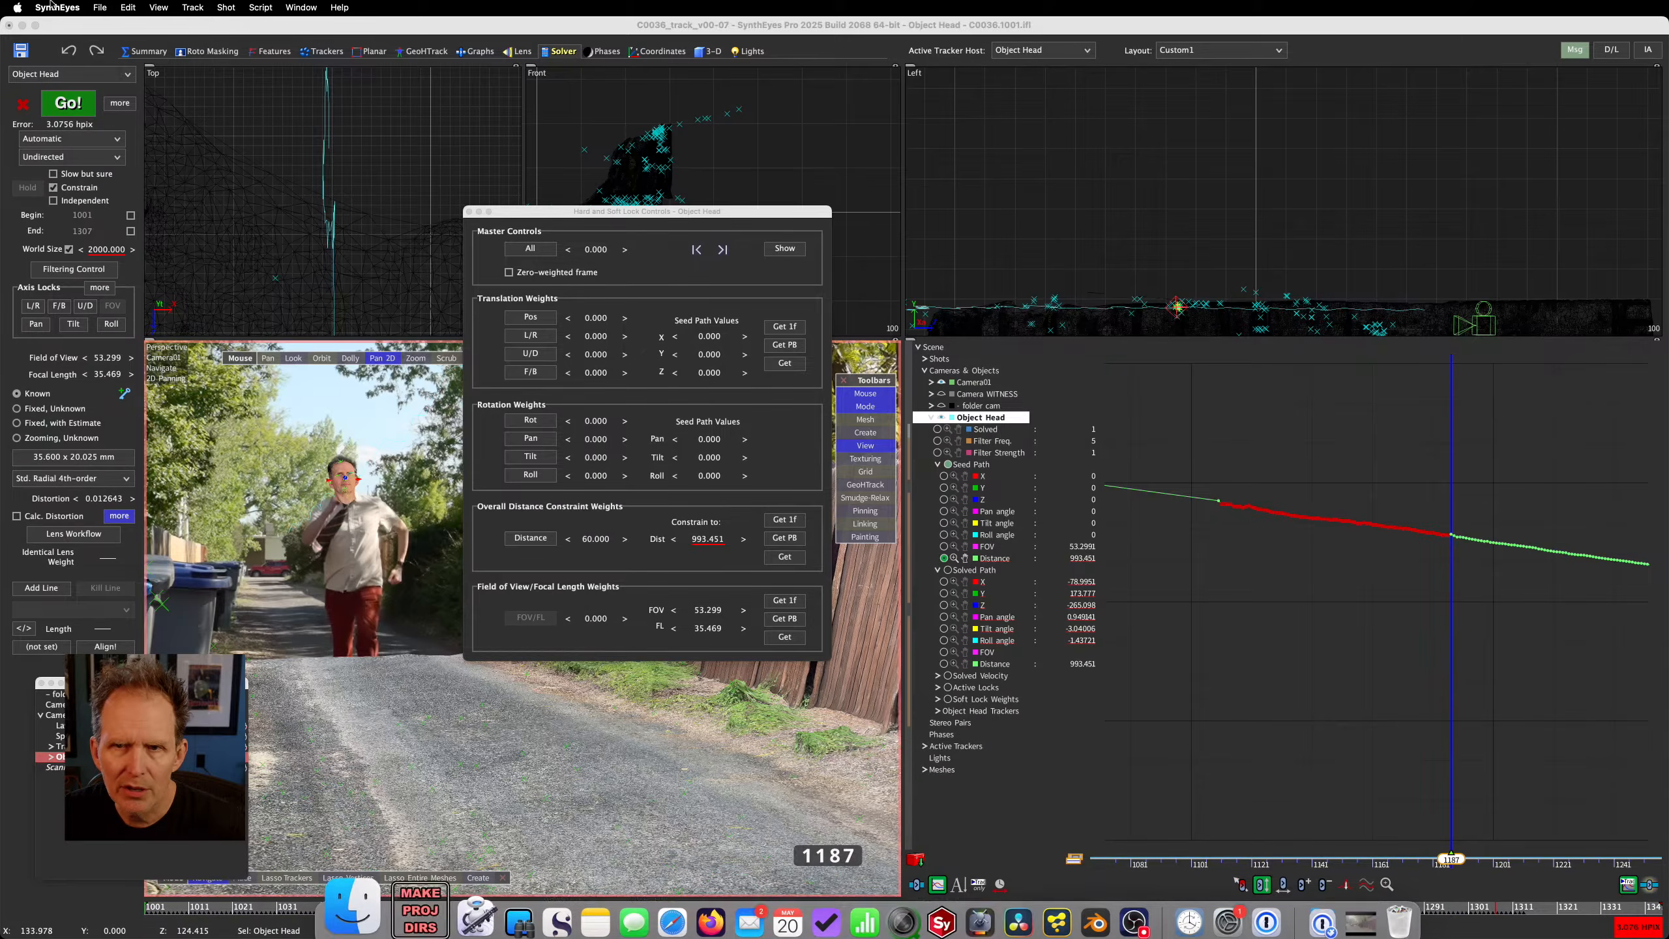
{"action": "left_click", "coordinate": [17, 7]}
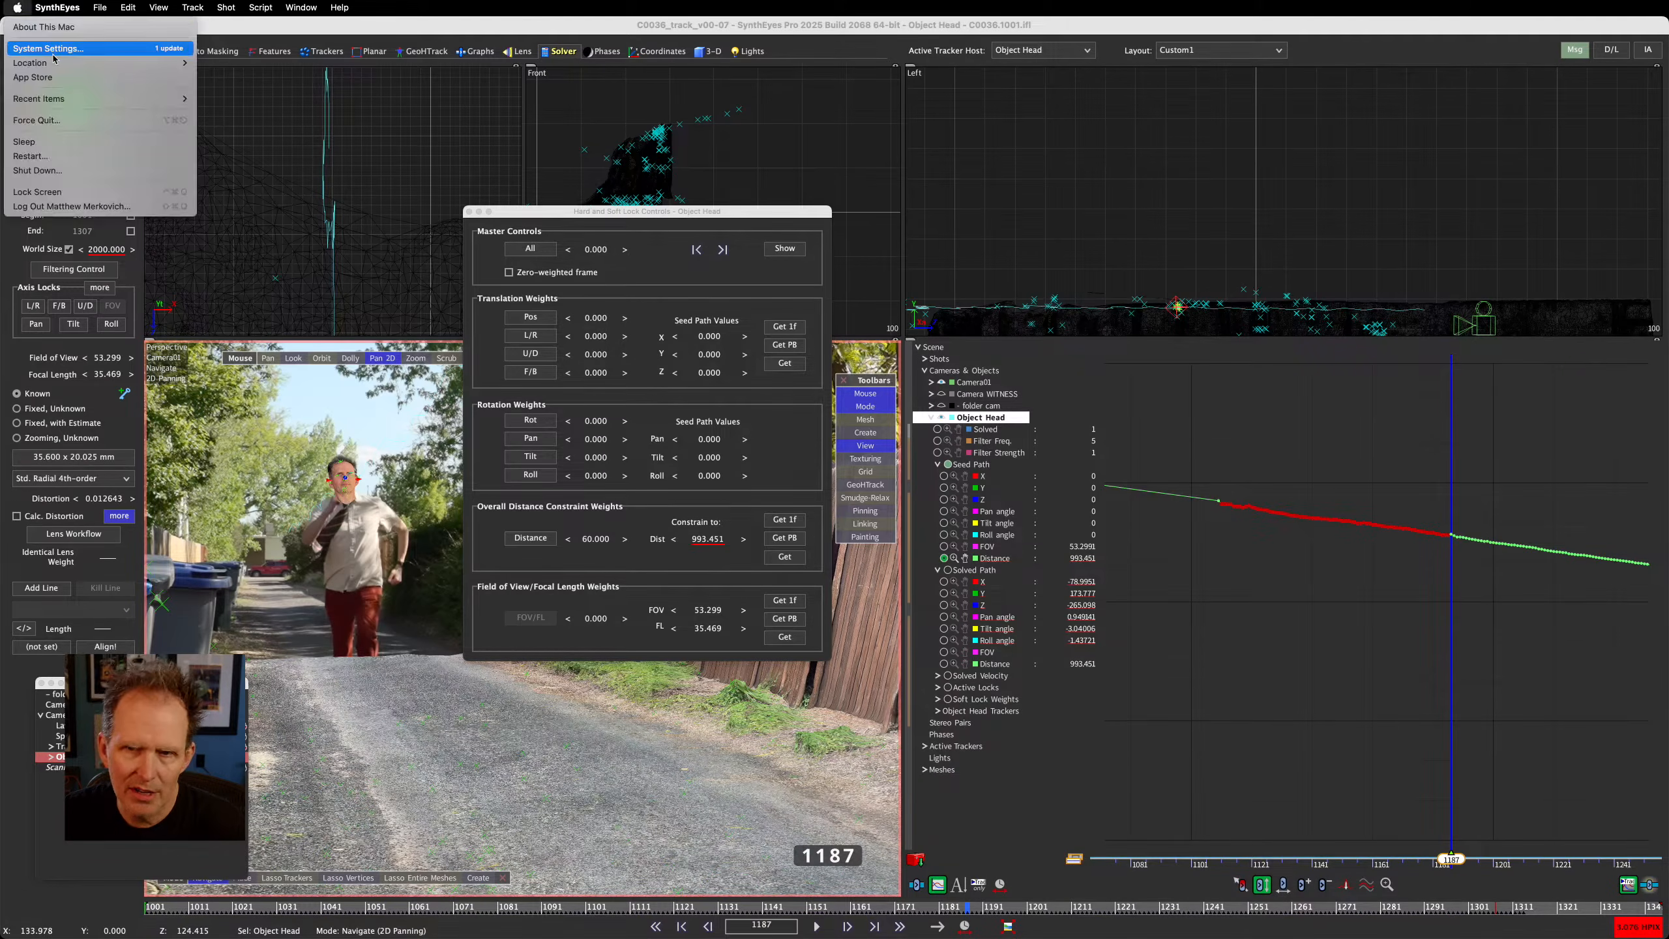
{"action": "mouse_move", "coordinate": [72, 102]}
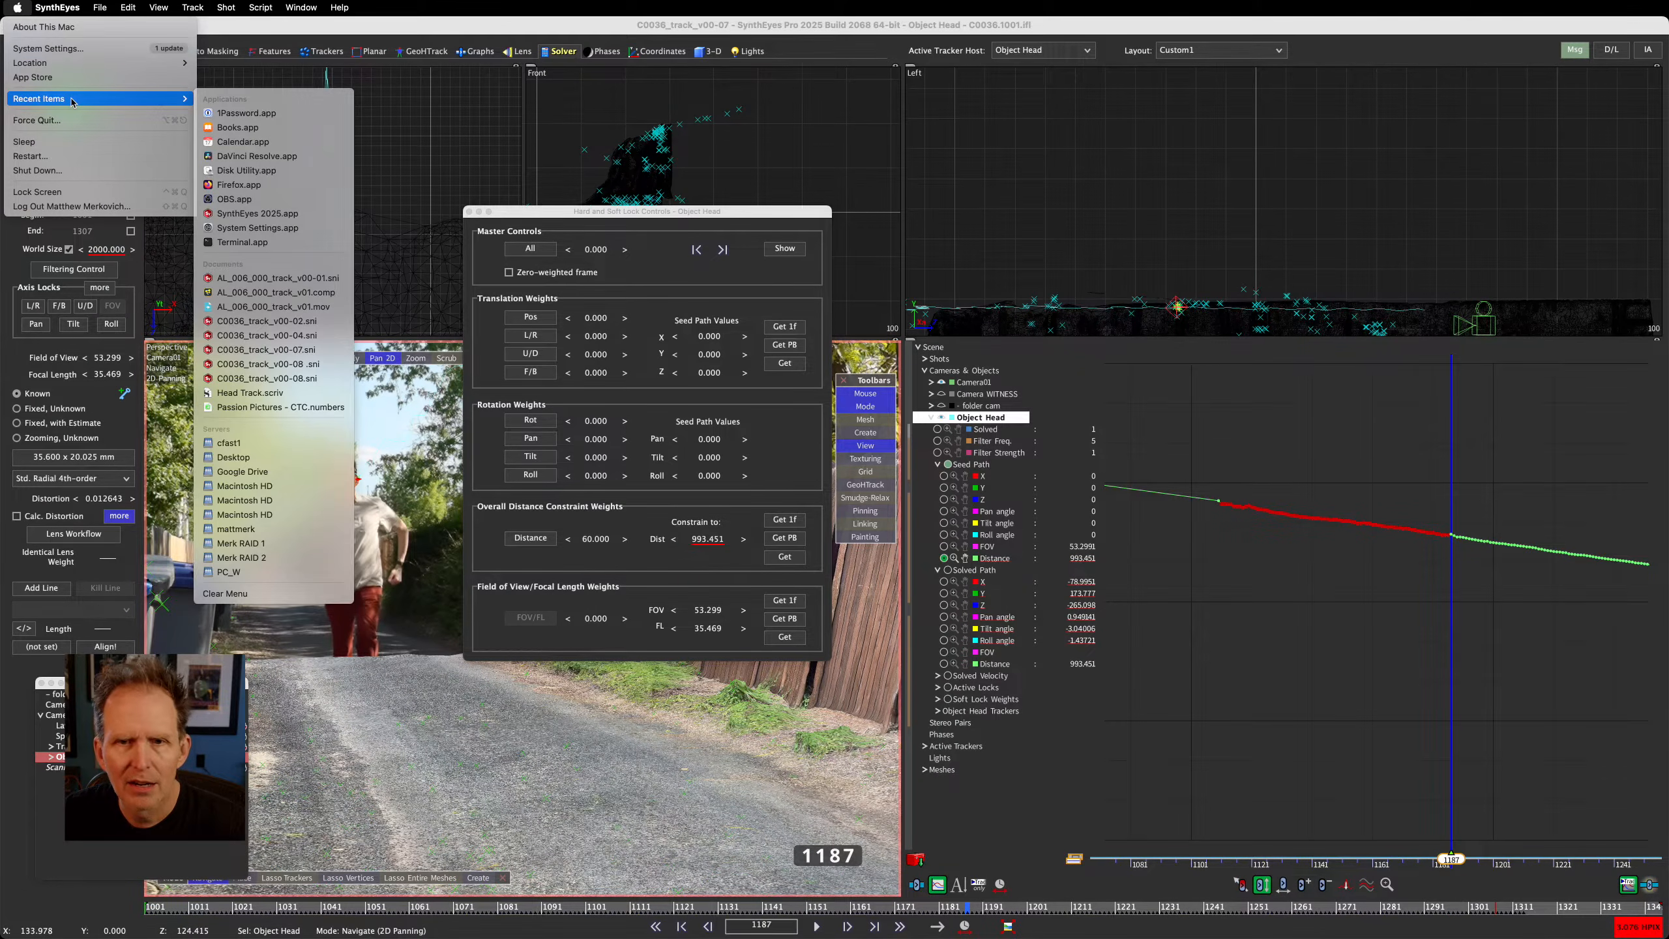
{"action": "left_click", "coordinate": [72, 117]}
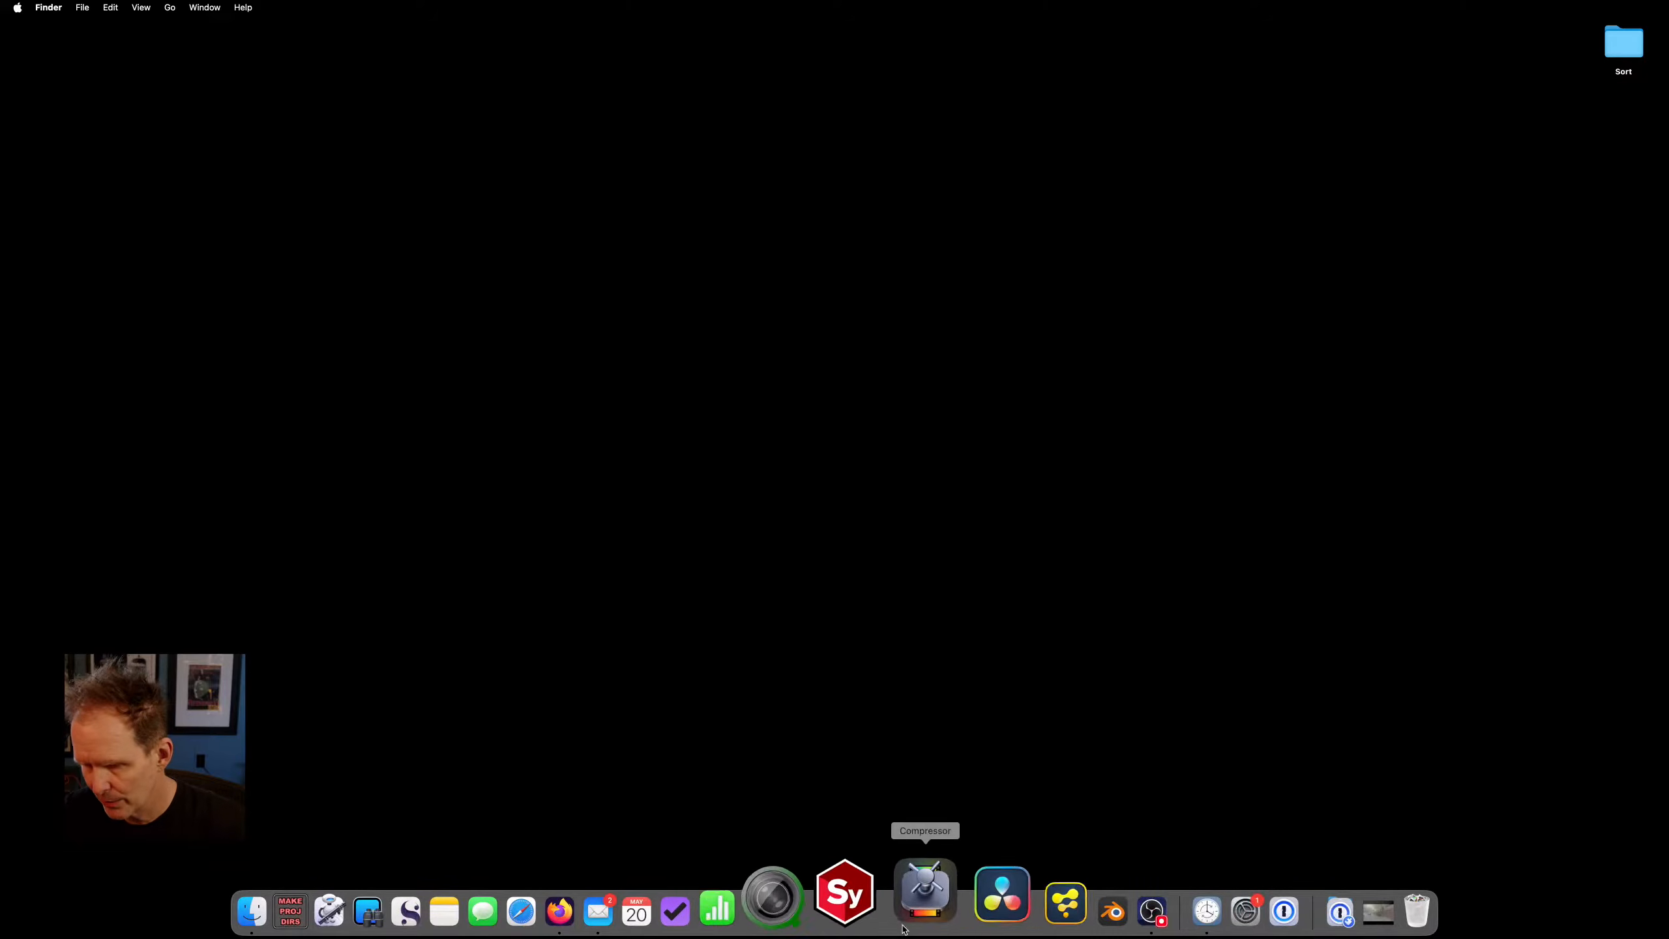
Relaunch SynthEyes, reopen the C0036_track_v00-07 scene and scrub through the shot
{"action": "left_click", "coordinate": [872, 901]}
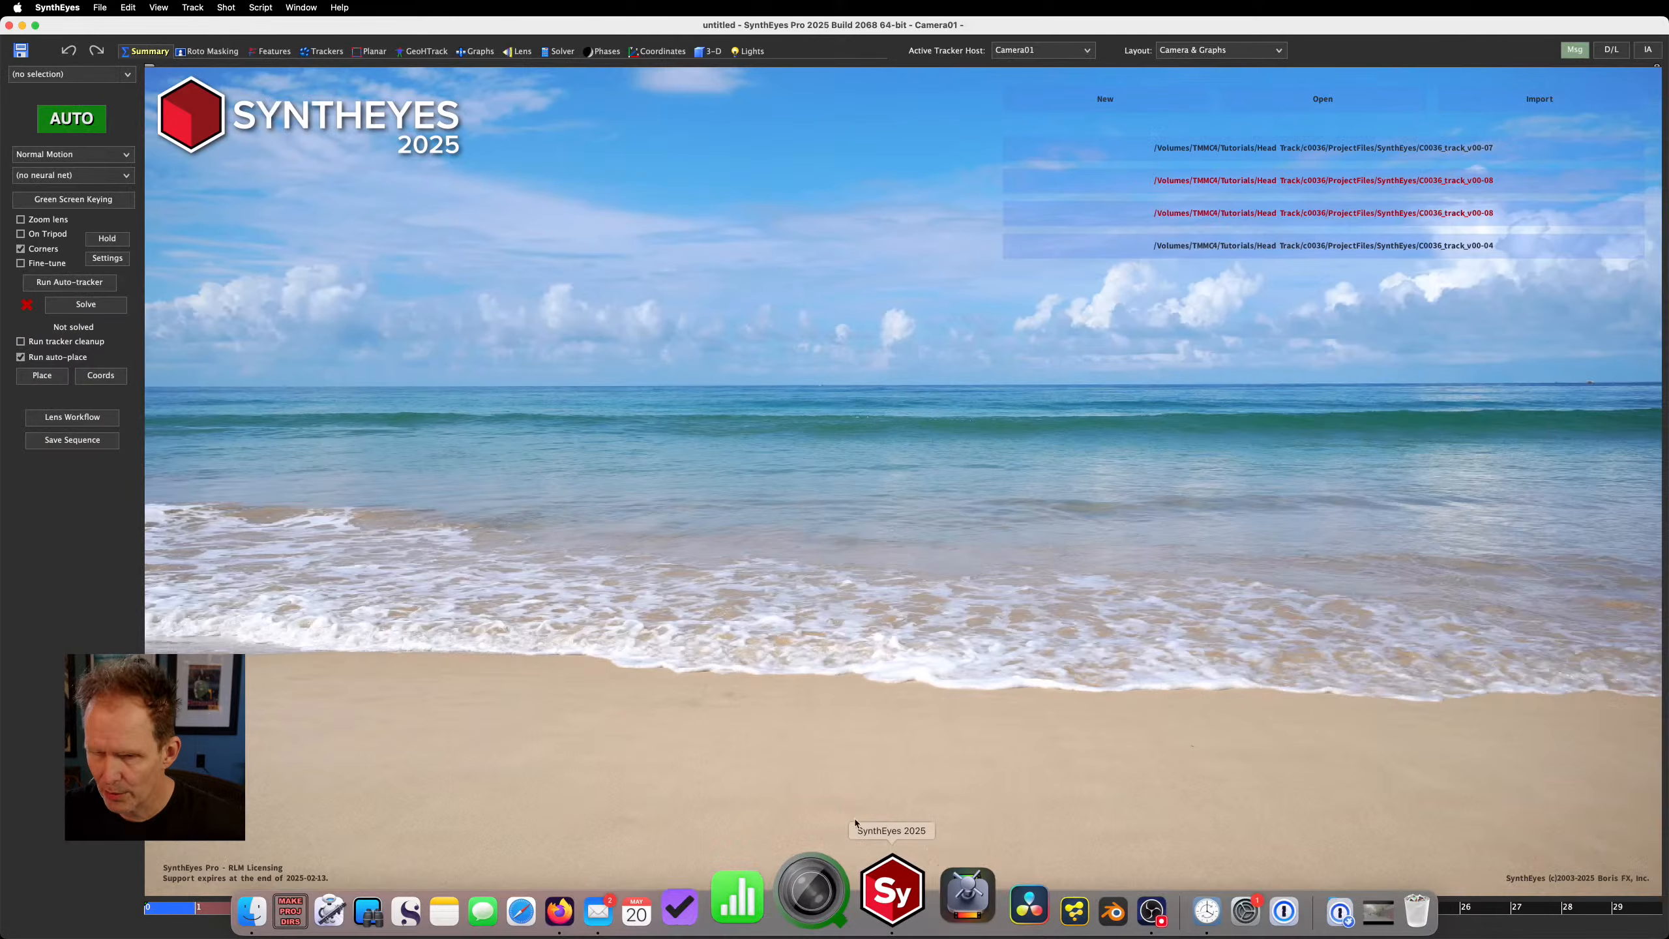
{"action": "left_click", "coordinate": [1442, 146]}
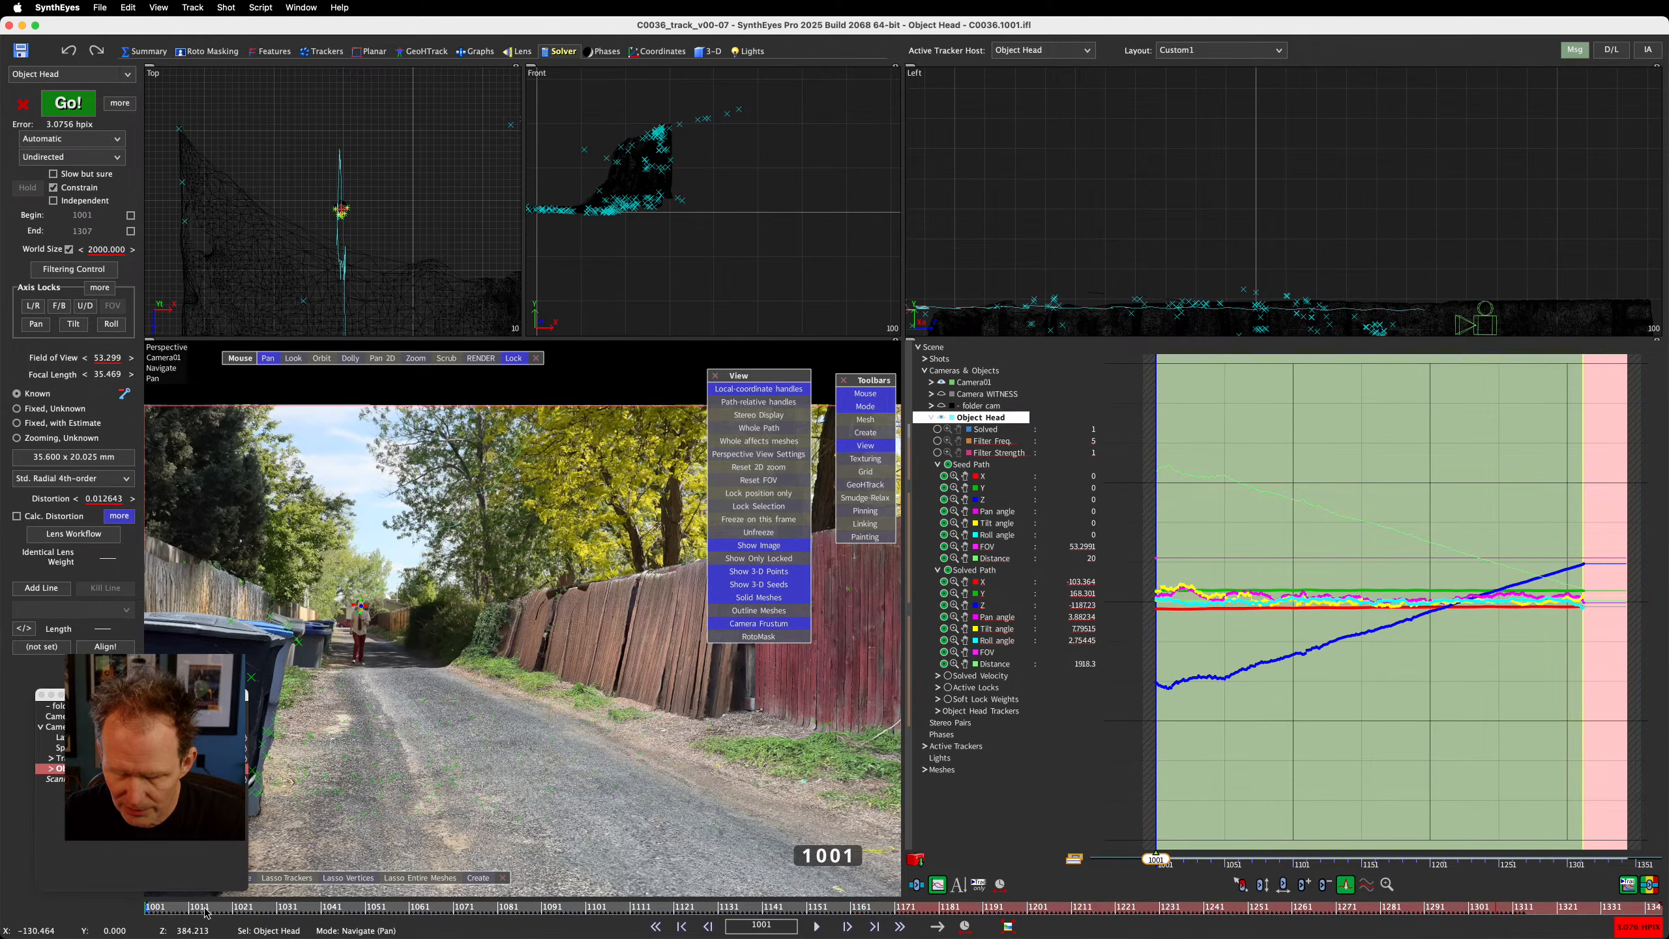
{"action": "left_click", "coordinate": [437, 906]}
{"action": "left_click_drag", "start_coordinate": [486, 903], "coordinate": [1131, 907]}
{"action": "left_click_drag", "start_coordinate": [772, 906], "coordinate": [202, 906]}
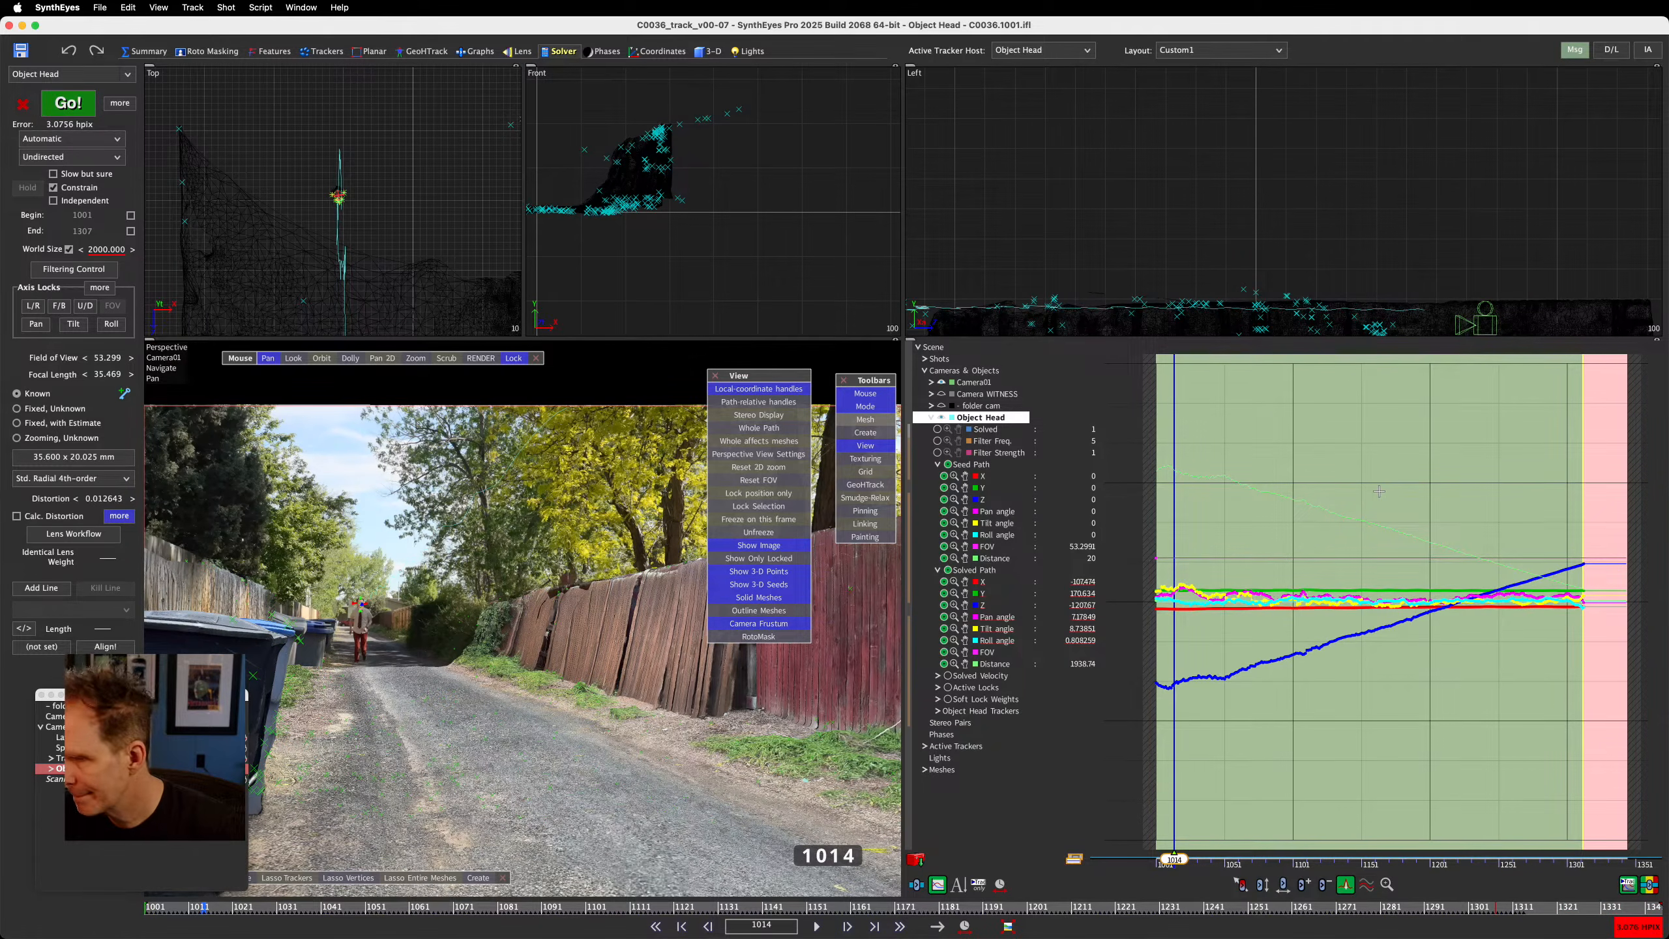
Open the Hard and Soft Lock Controls for Object Head and hide its Solved Path curves in the graph
{"action": "left_click", "coordinate": [184, 224]}
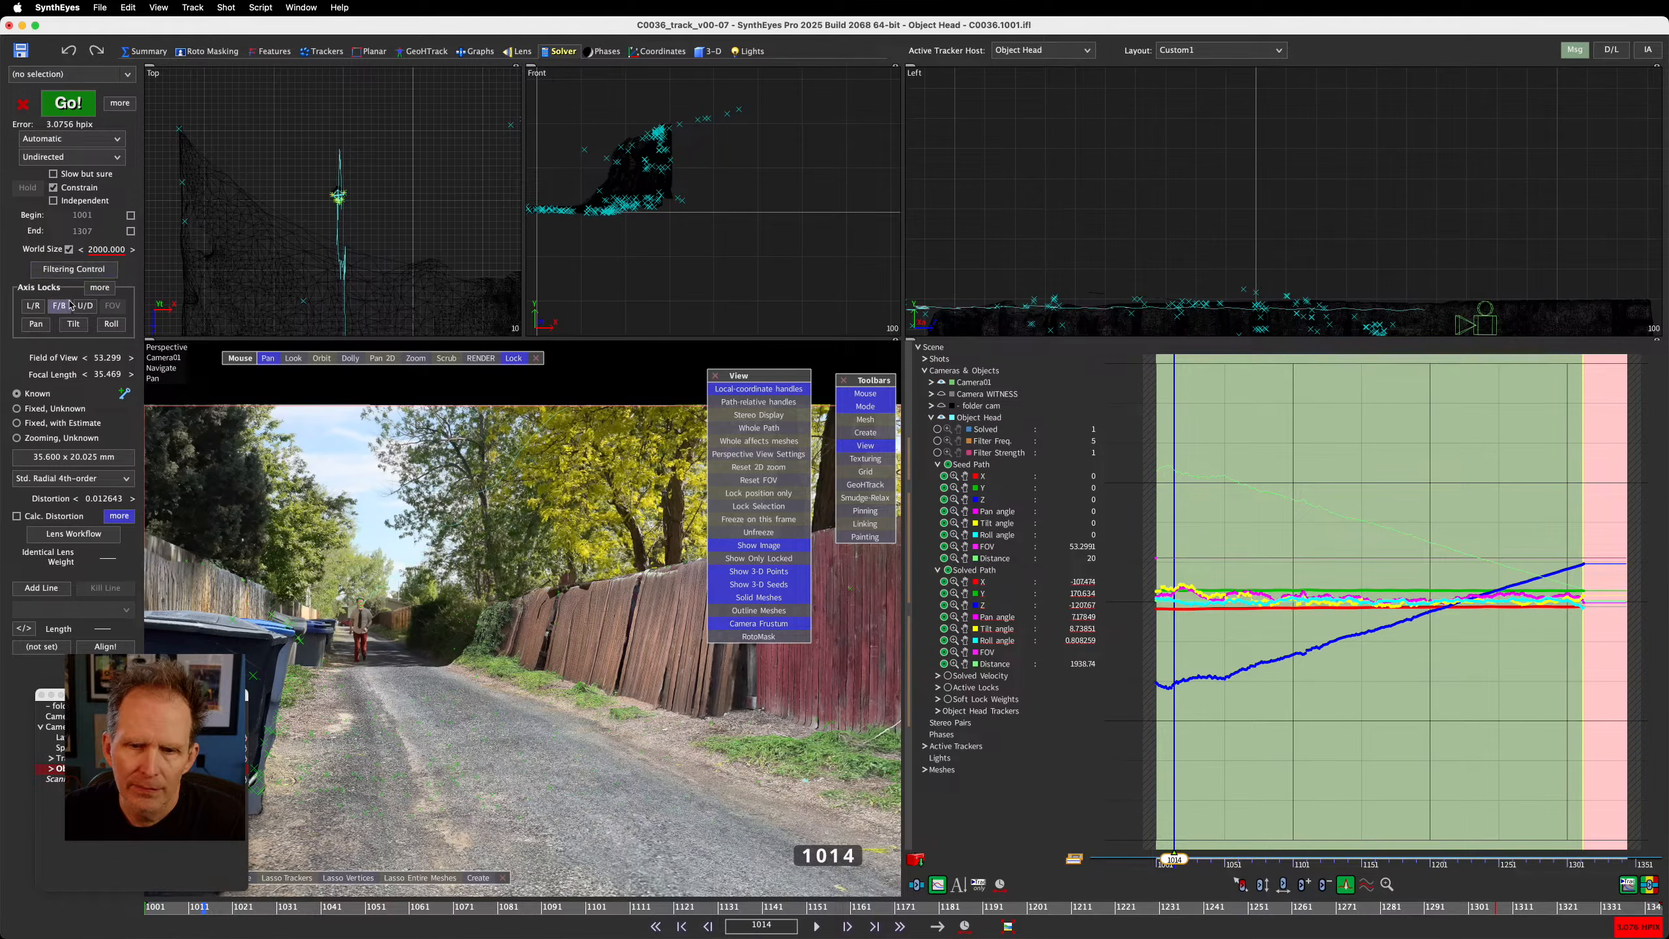
{"action": "left_click", "coordinate": [96, 290]}
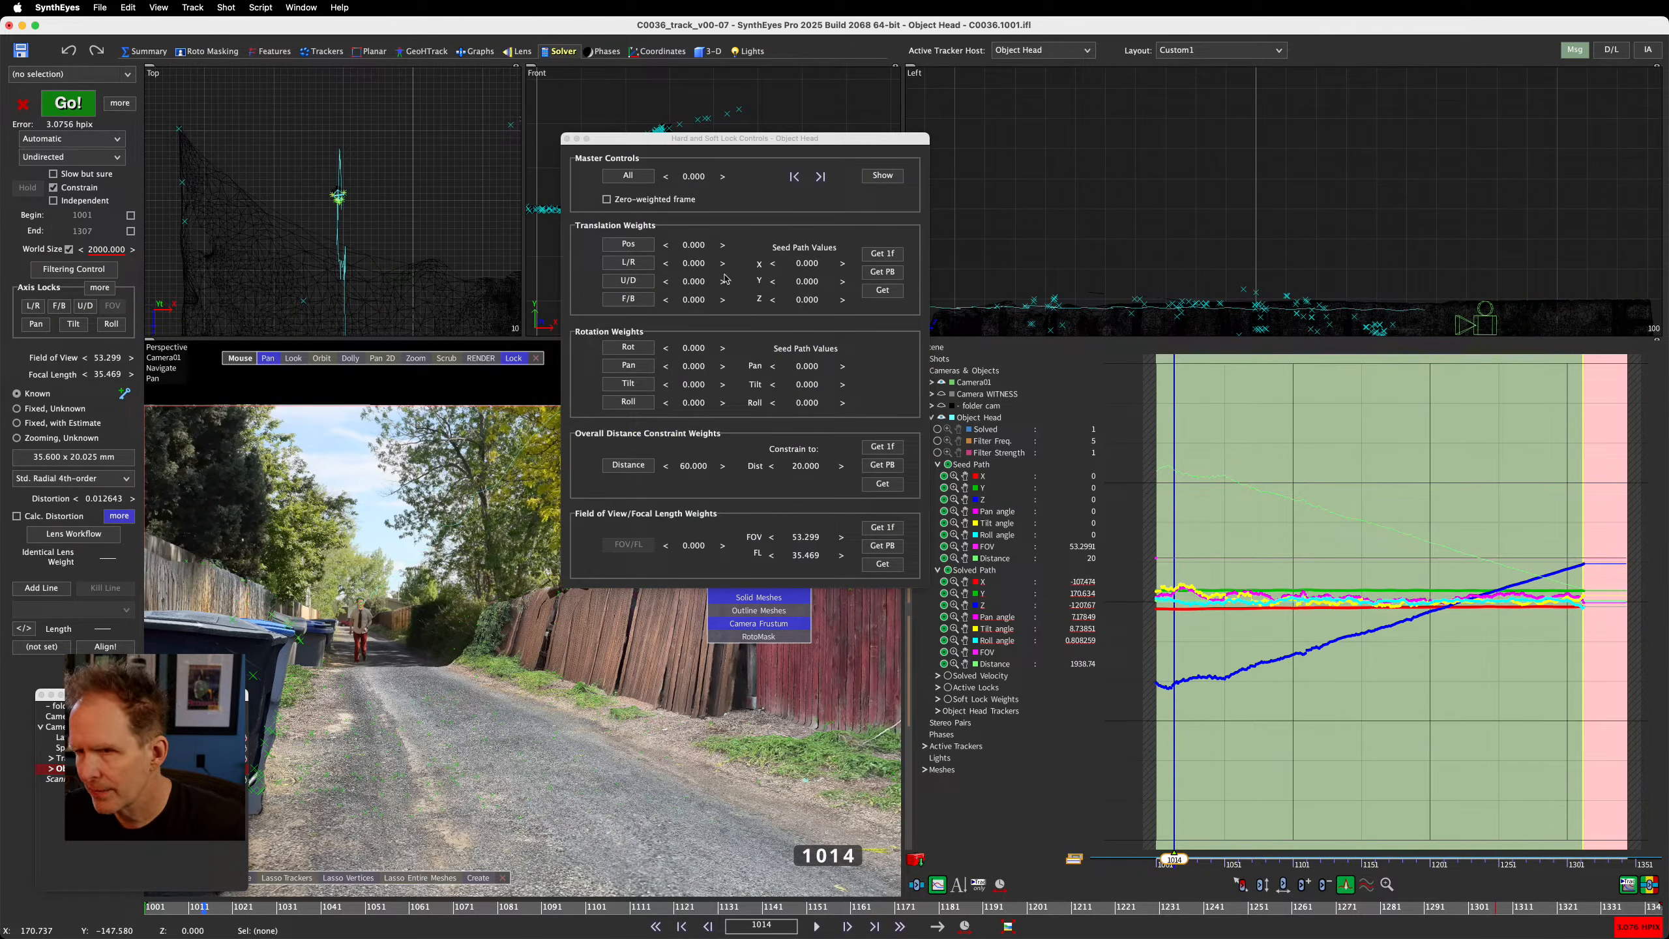
{"action": "left_click_drag", "start_coordinate": [567, 908], "coordinate": [1091, 933]}
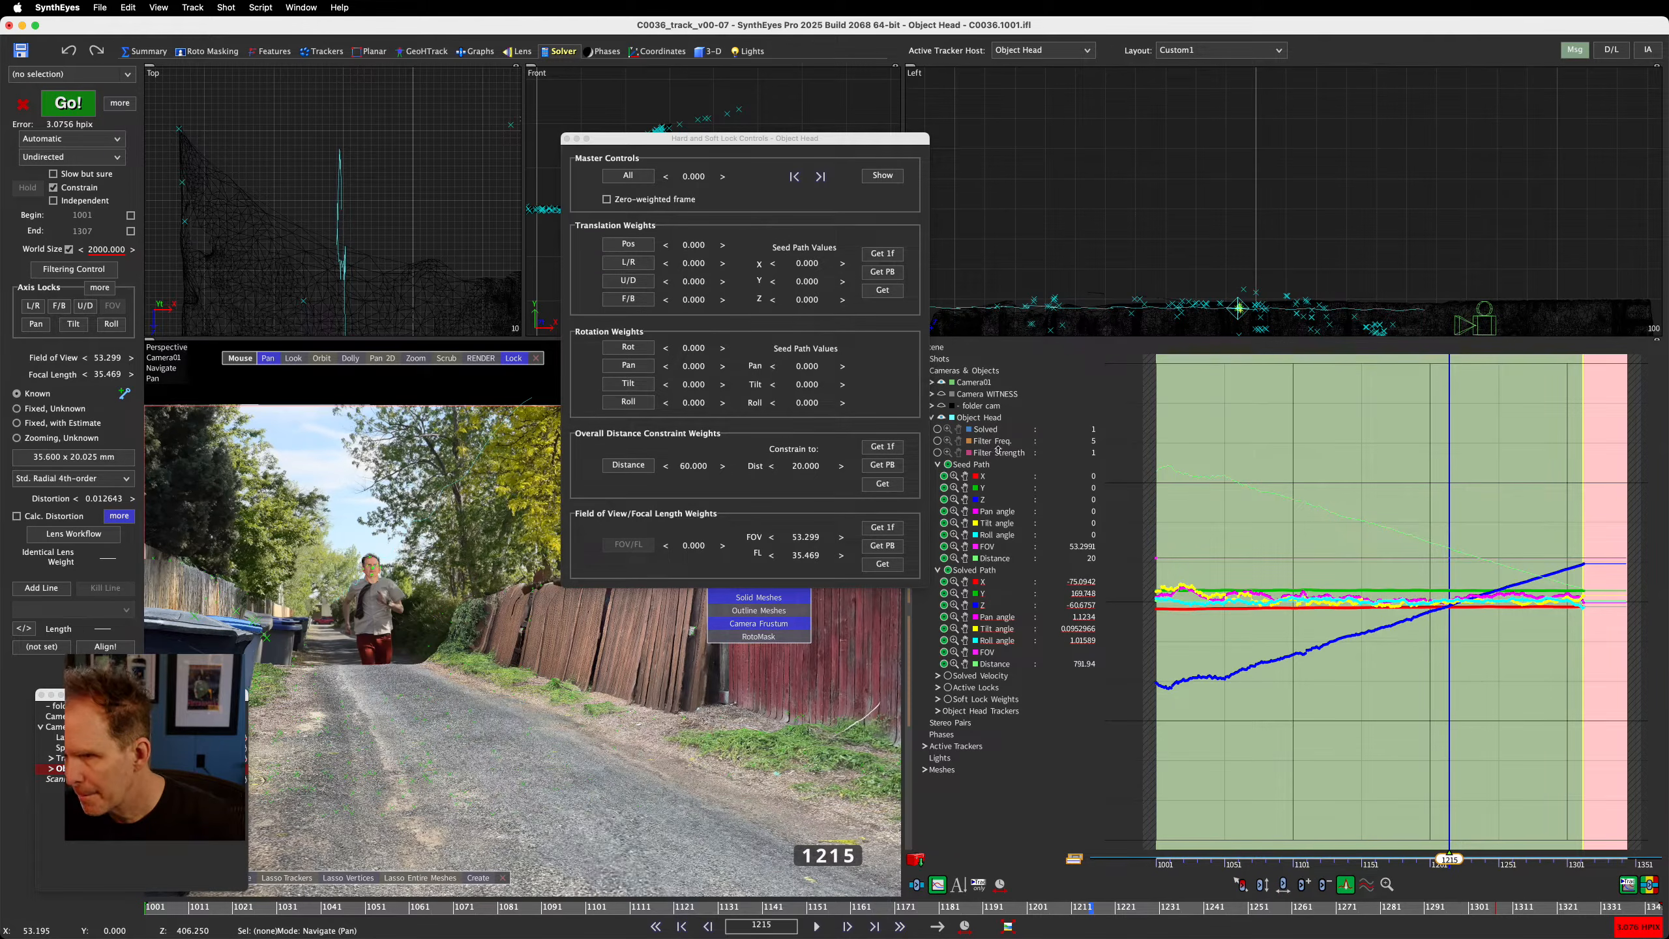
{"action": "left_click", "coordinate": [947, 569]}
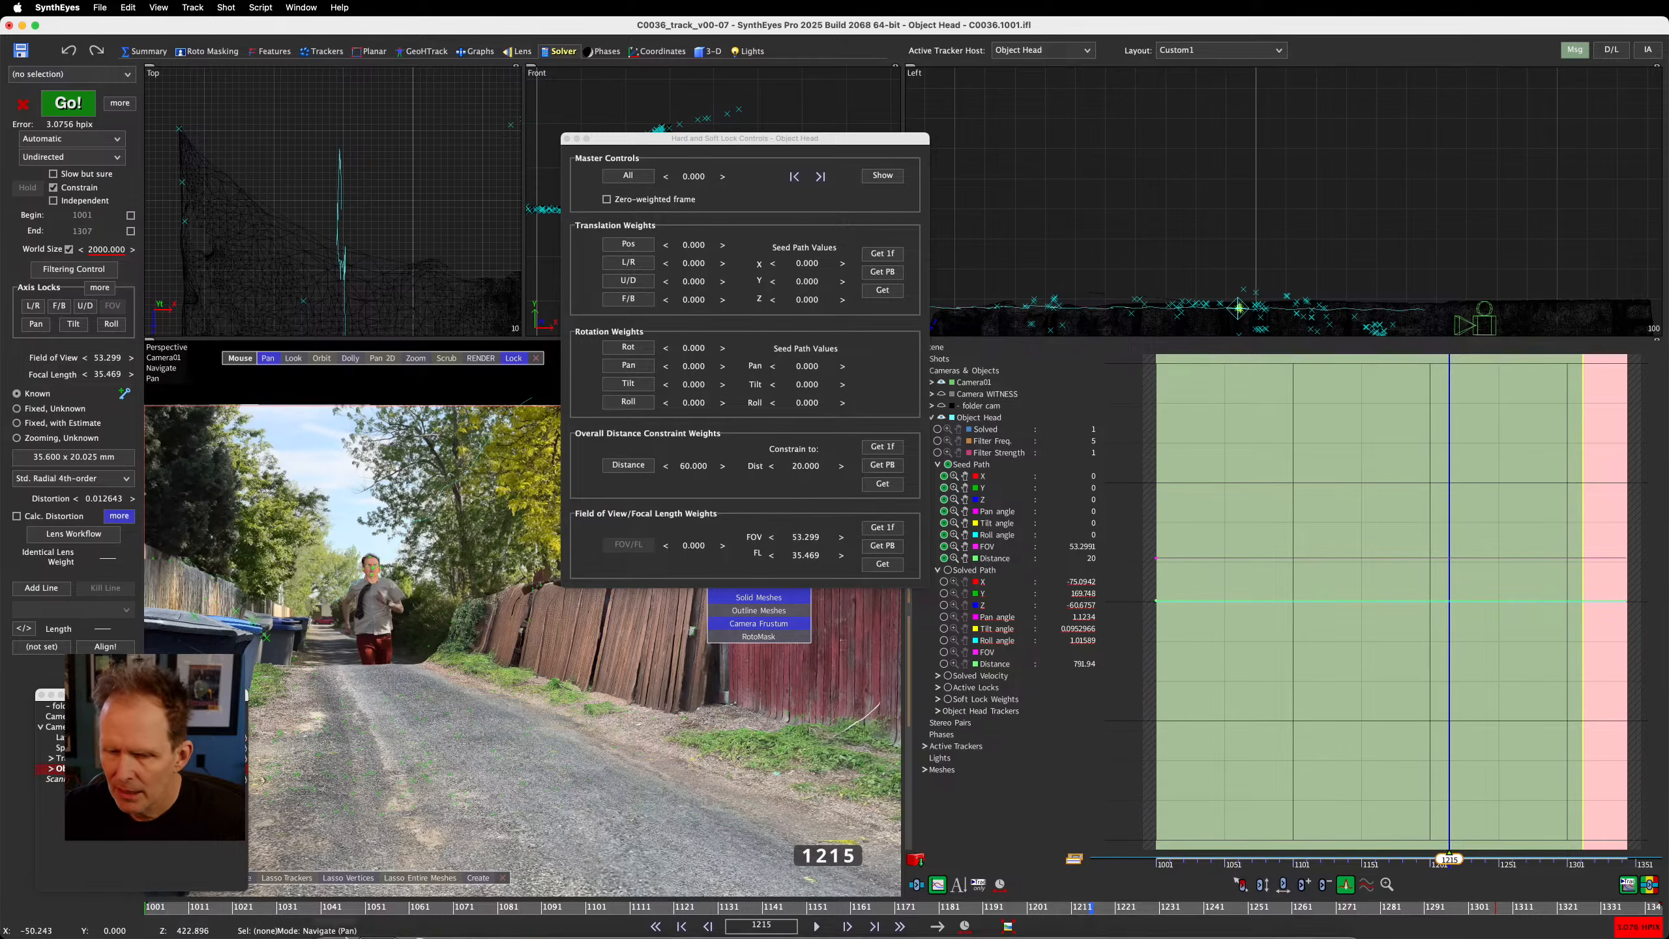
Return to frame 1001 and copy Object Head's solved distances over the playback range into its distance constraint keys
{"action": "left_click", "coordinate": [287, 906]}
{"action": "left_click_drag", "start_coordinate": [284, 905], "coordinate": [146, 906]}
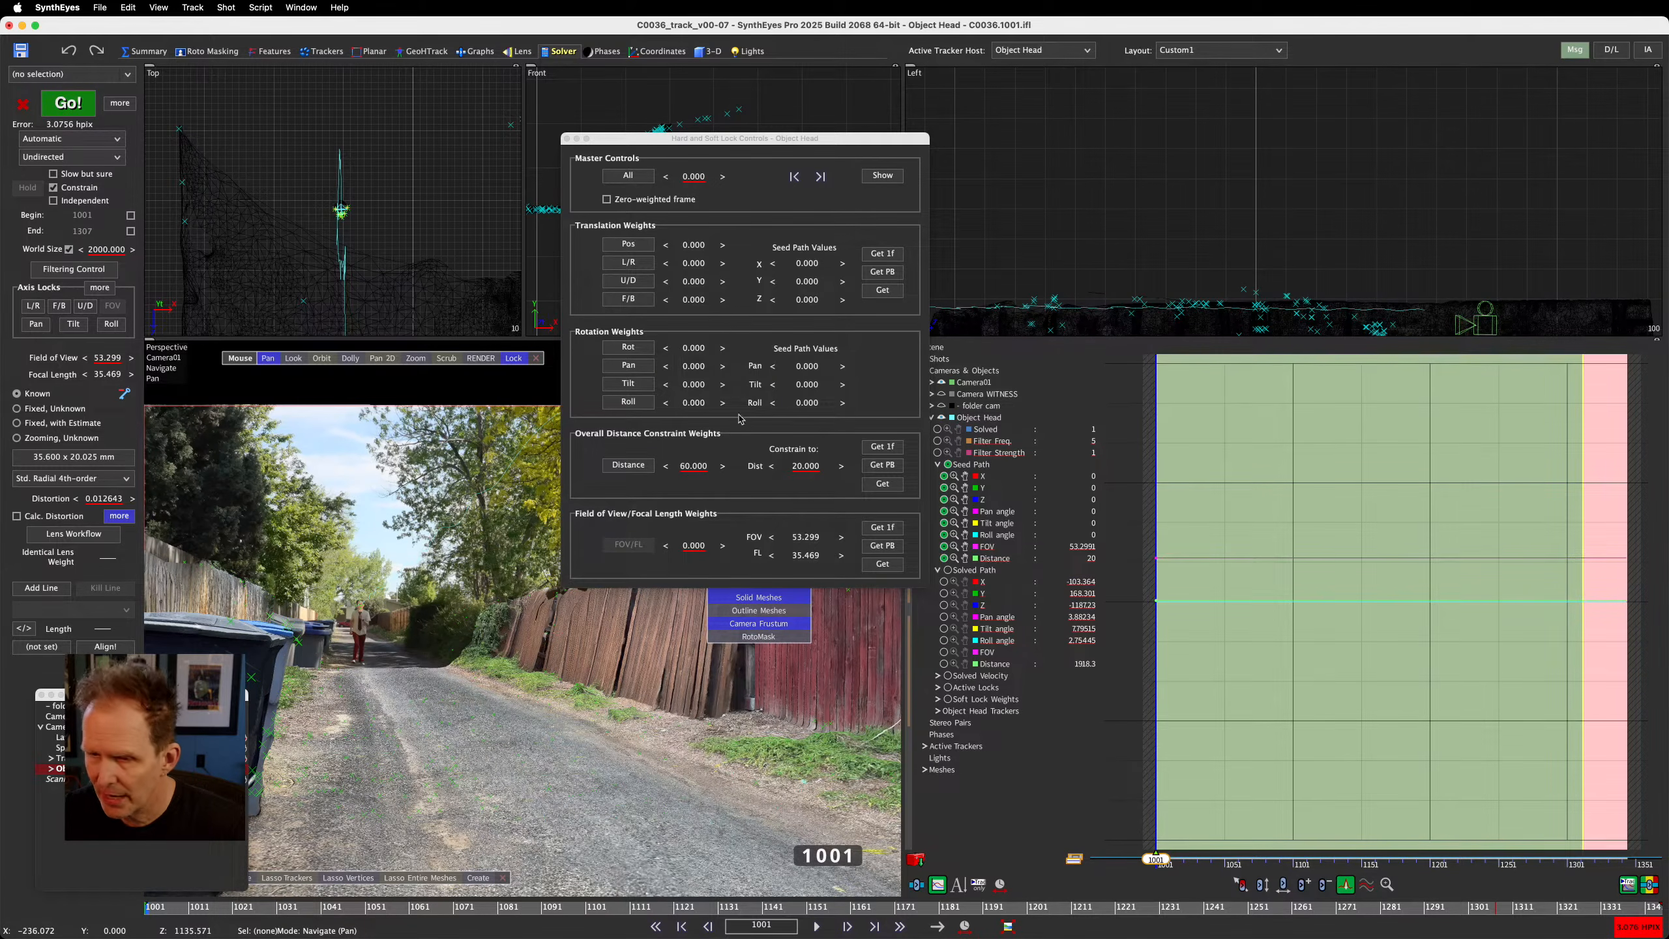
{"action": "left_click", "coordinate": [897, 465]}
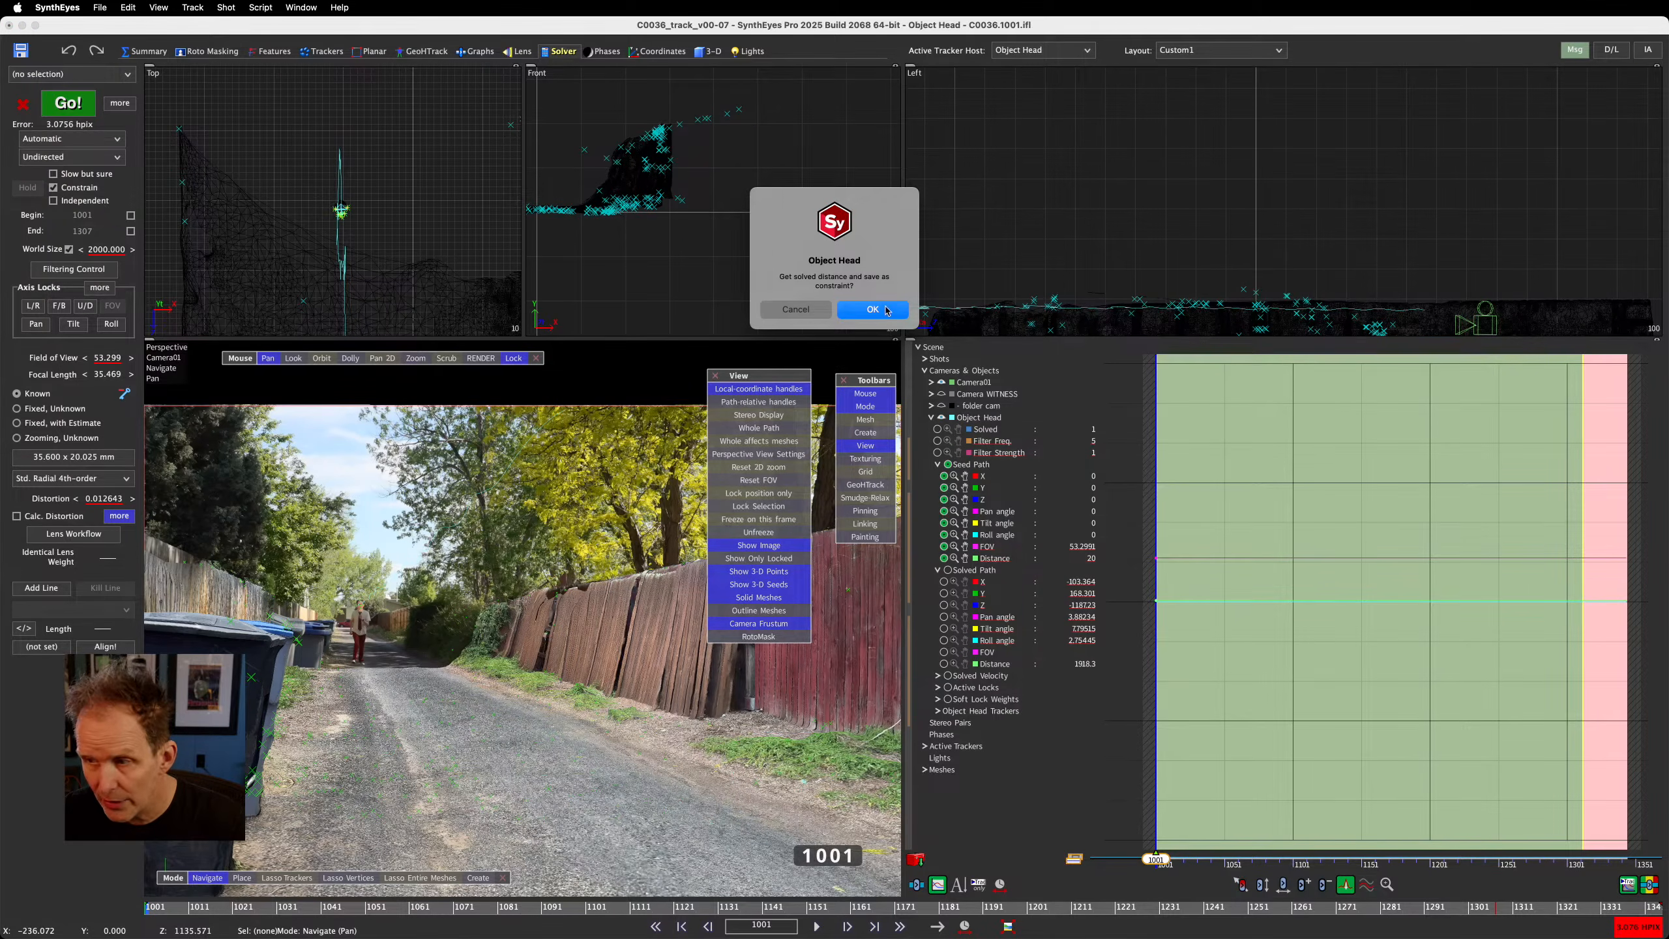
{"action": "left_click", "coordinate": [886, 309]}
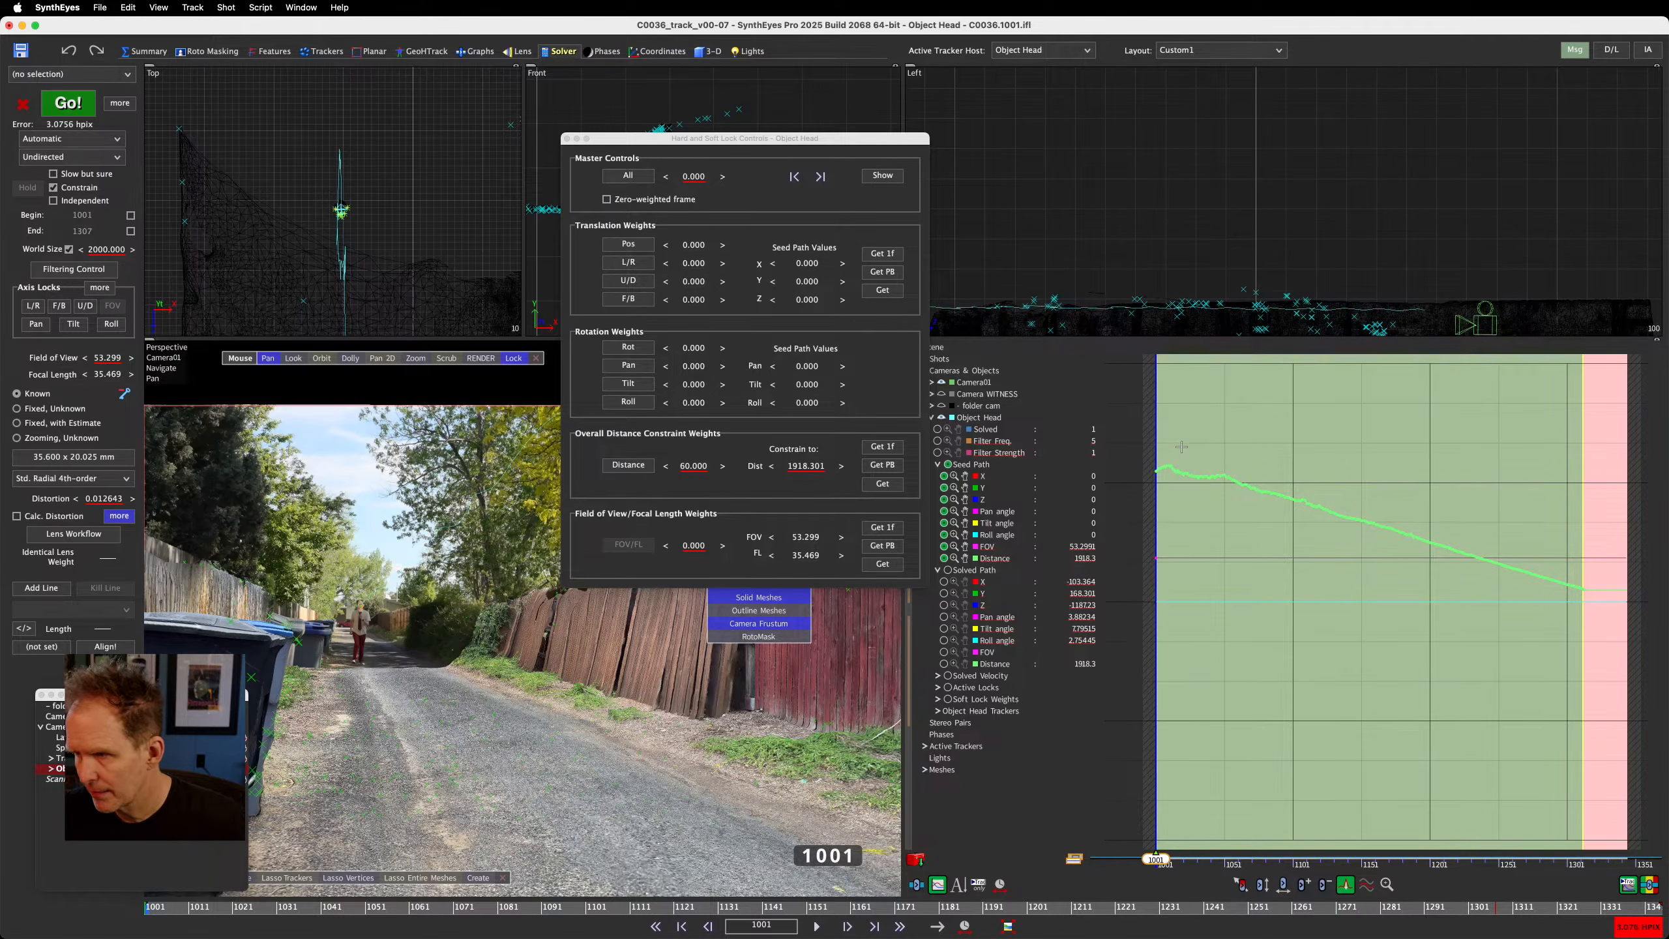
Turn off the graph's background shading and close the Hard and Soft Lock Controls
{"action": "scroll", "coordinate": [1182, 453], "scroll_direction": "up", "scroll_amount": 5}
{"action": "scroll", "coordinate": [1181, 453], "scroll_direction": "up", "scroll_amount": 3}
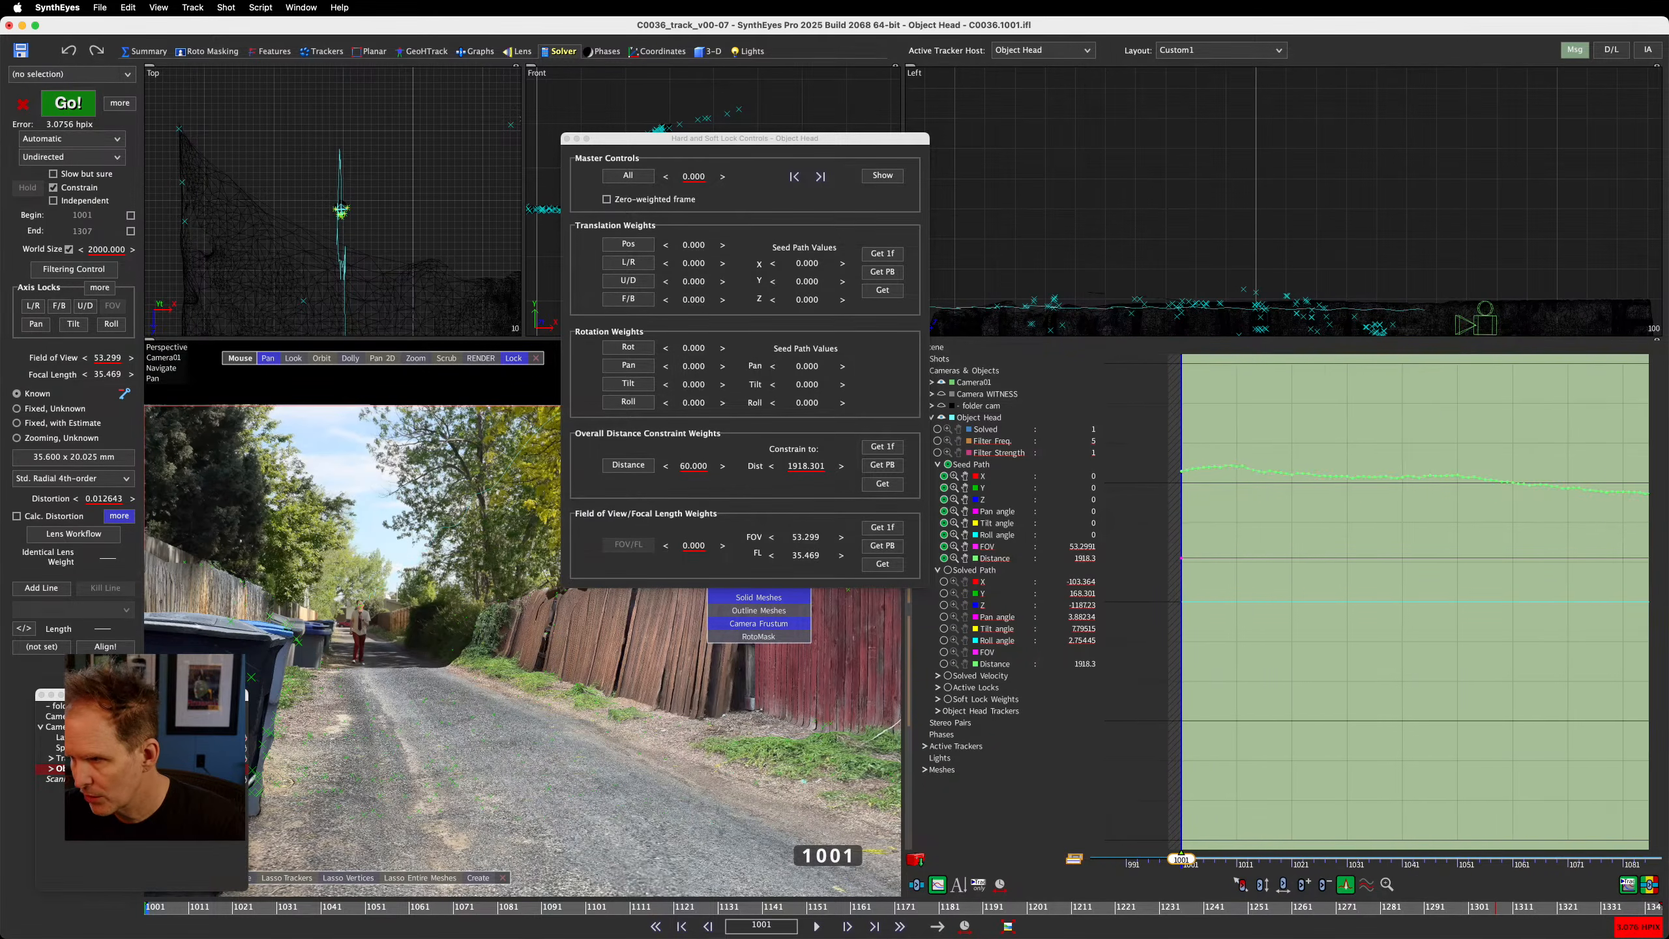
{"action": "left_click", "coordinate": [1650, 886]}
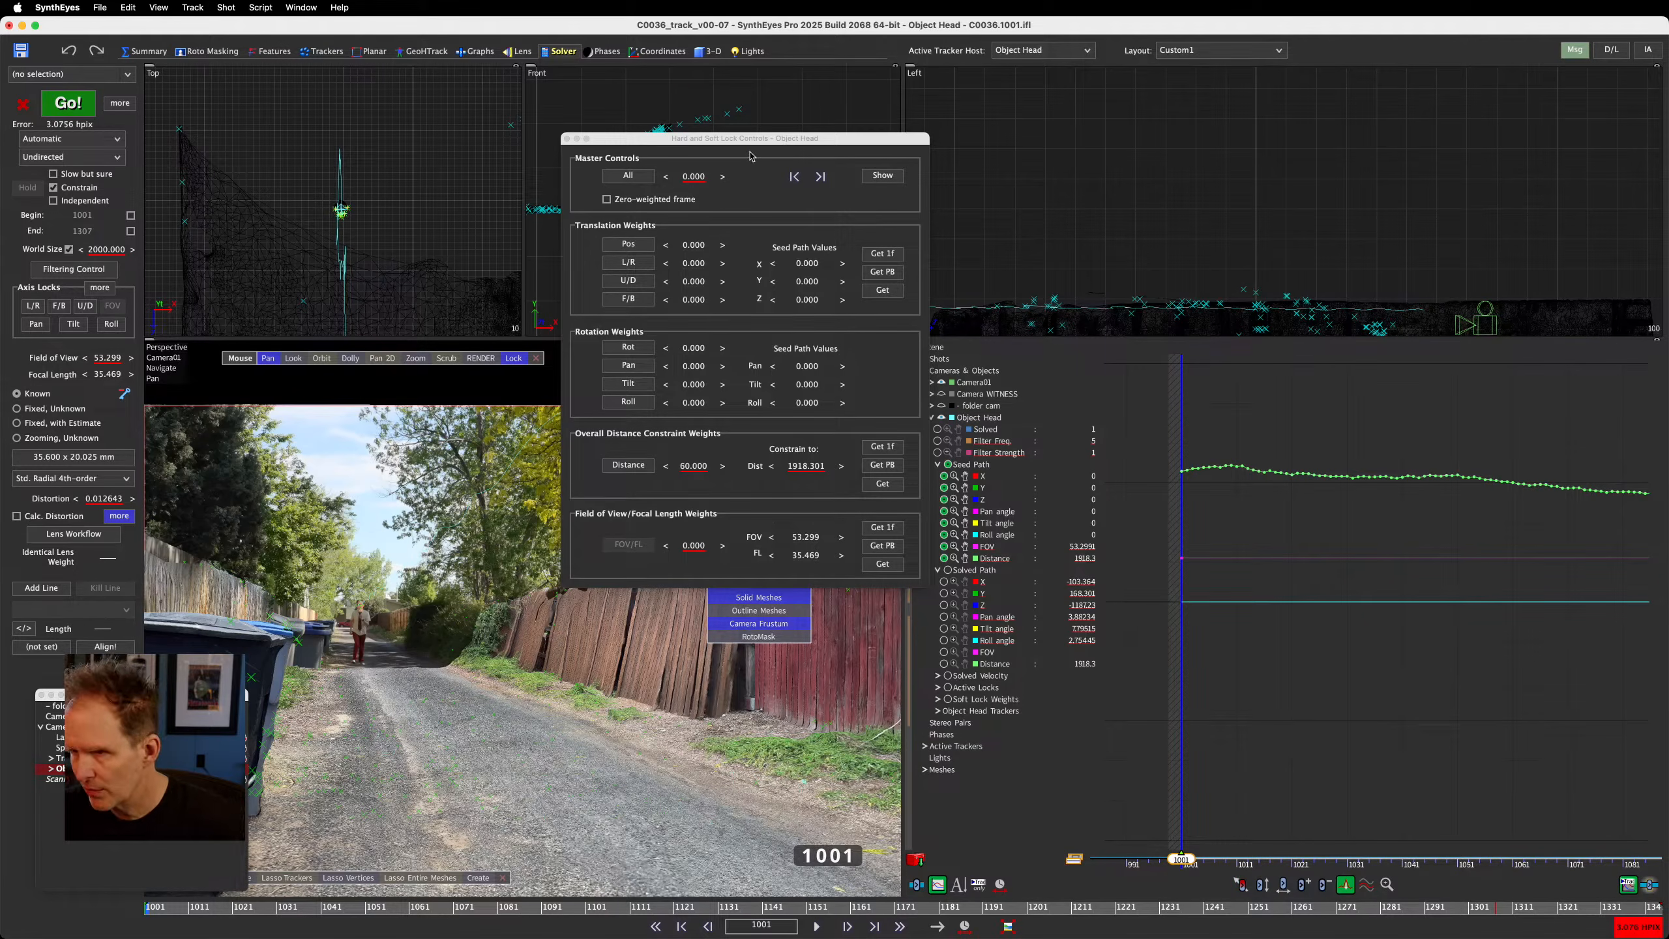
{"action": "left_click_drag", "start_coordinate": [697, 139], "coordinate": [494, 397]}
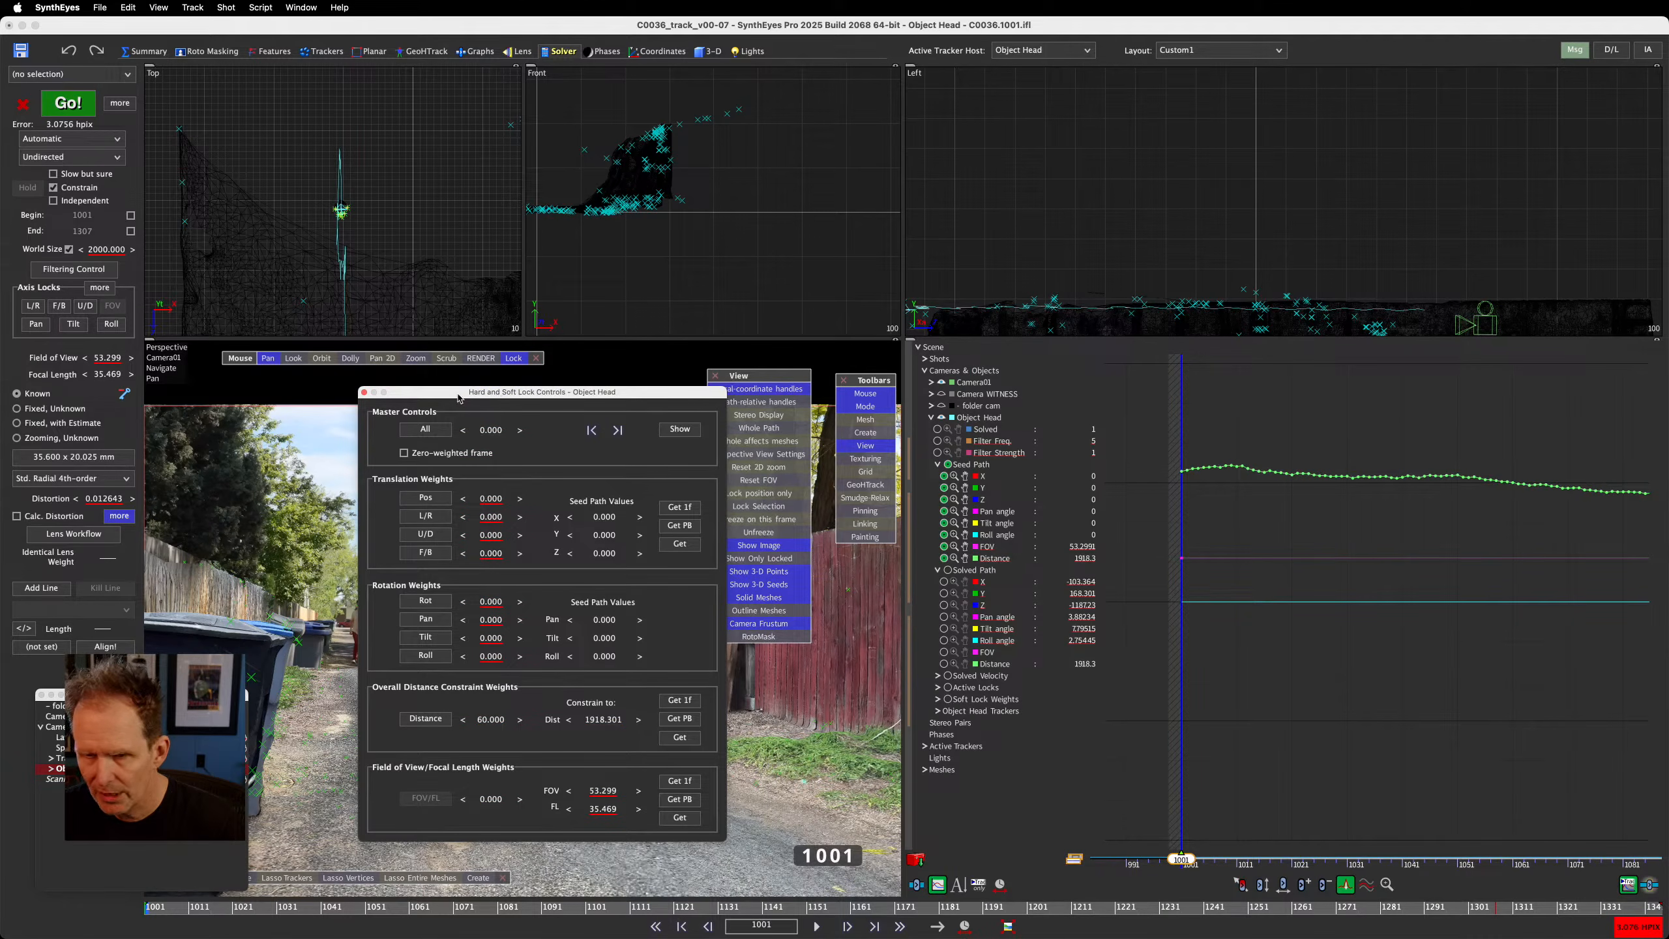
{"action": "left_click", "coordinate": [364, 392]}
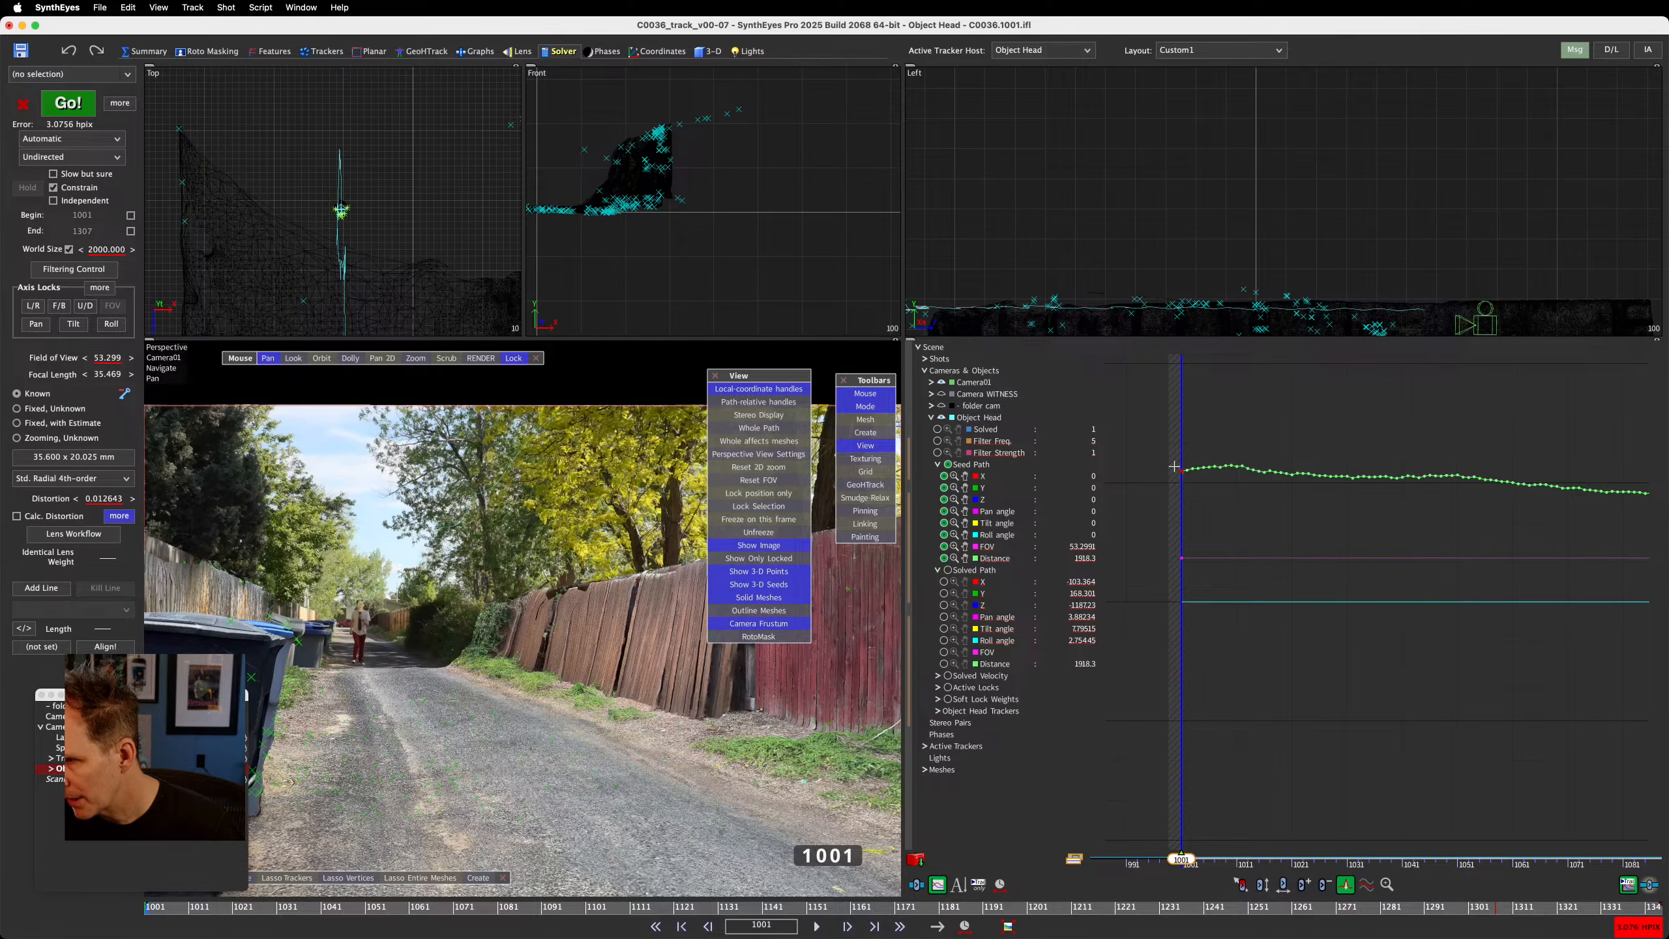
Raise the seed Distance key at frame 1001 to about 2151, changing only its value
{"action": "left_click", "coordinate": [1261, 884]}
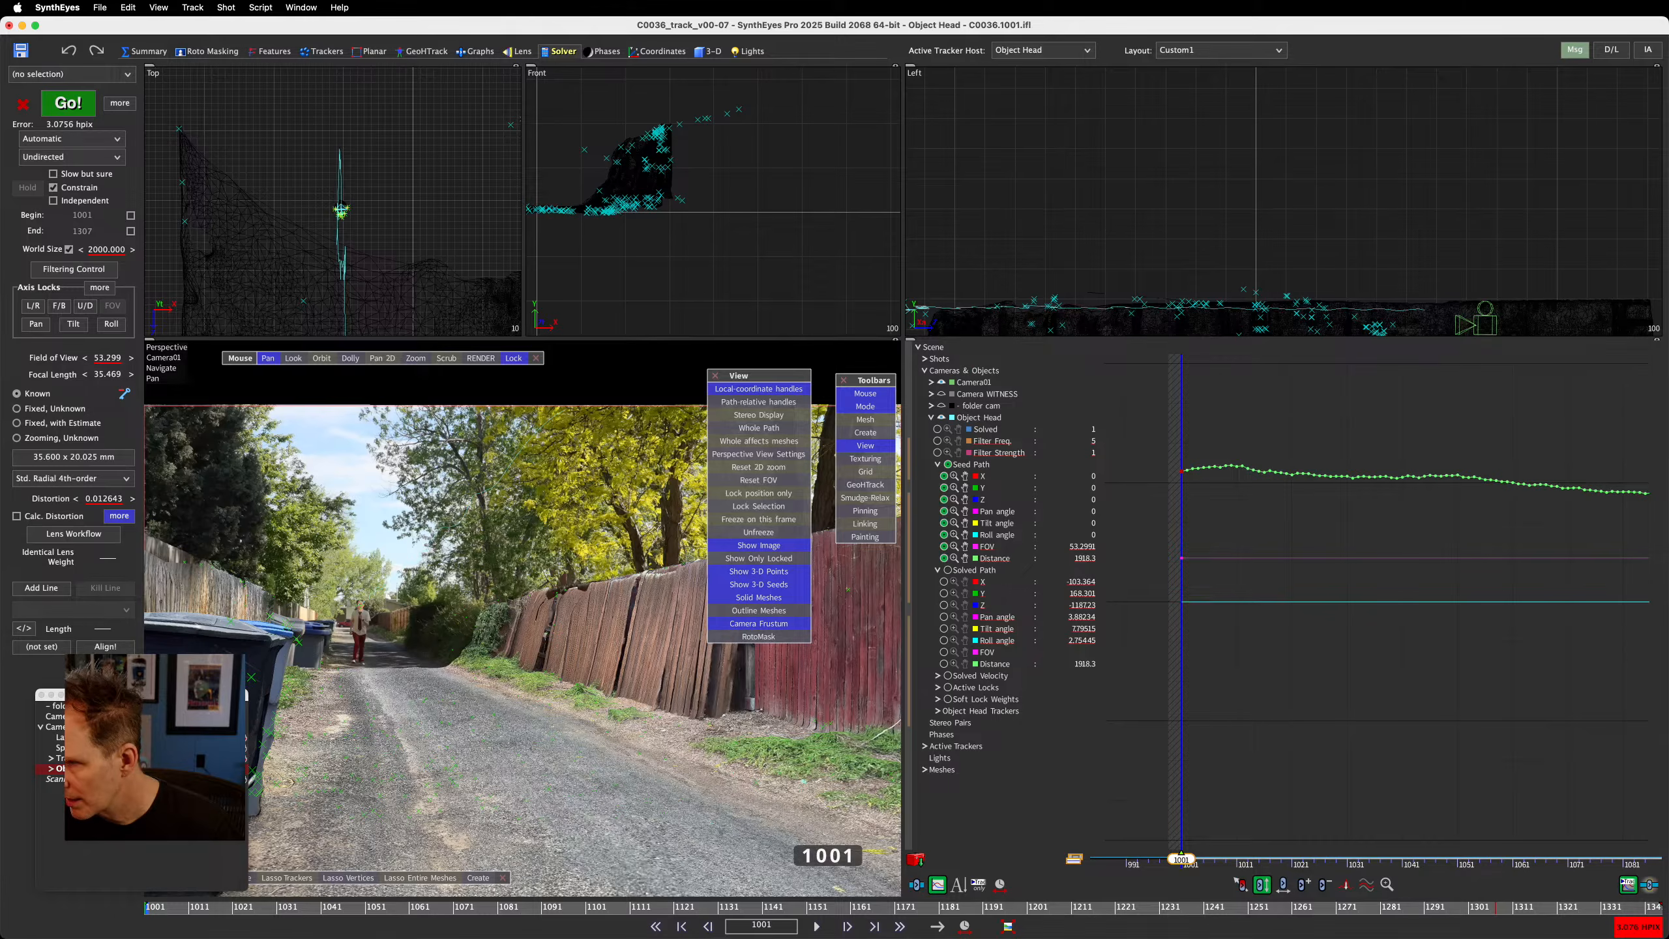
{"action": "scroll", "coordinate": [1392, 510], "scroll_direction": "down", "scroll_amount": 6}
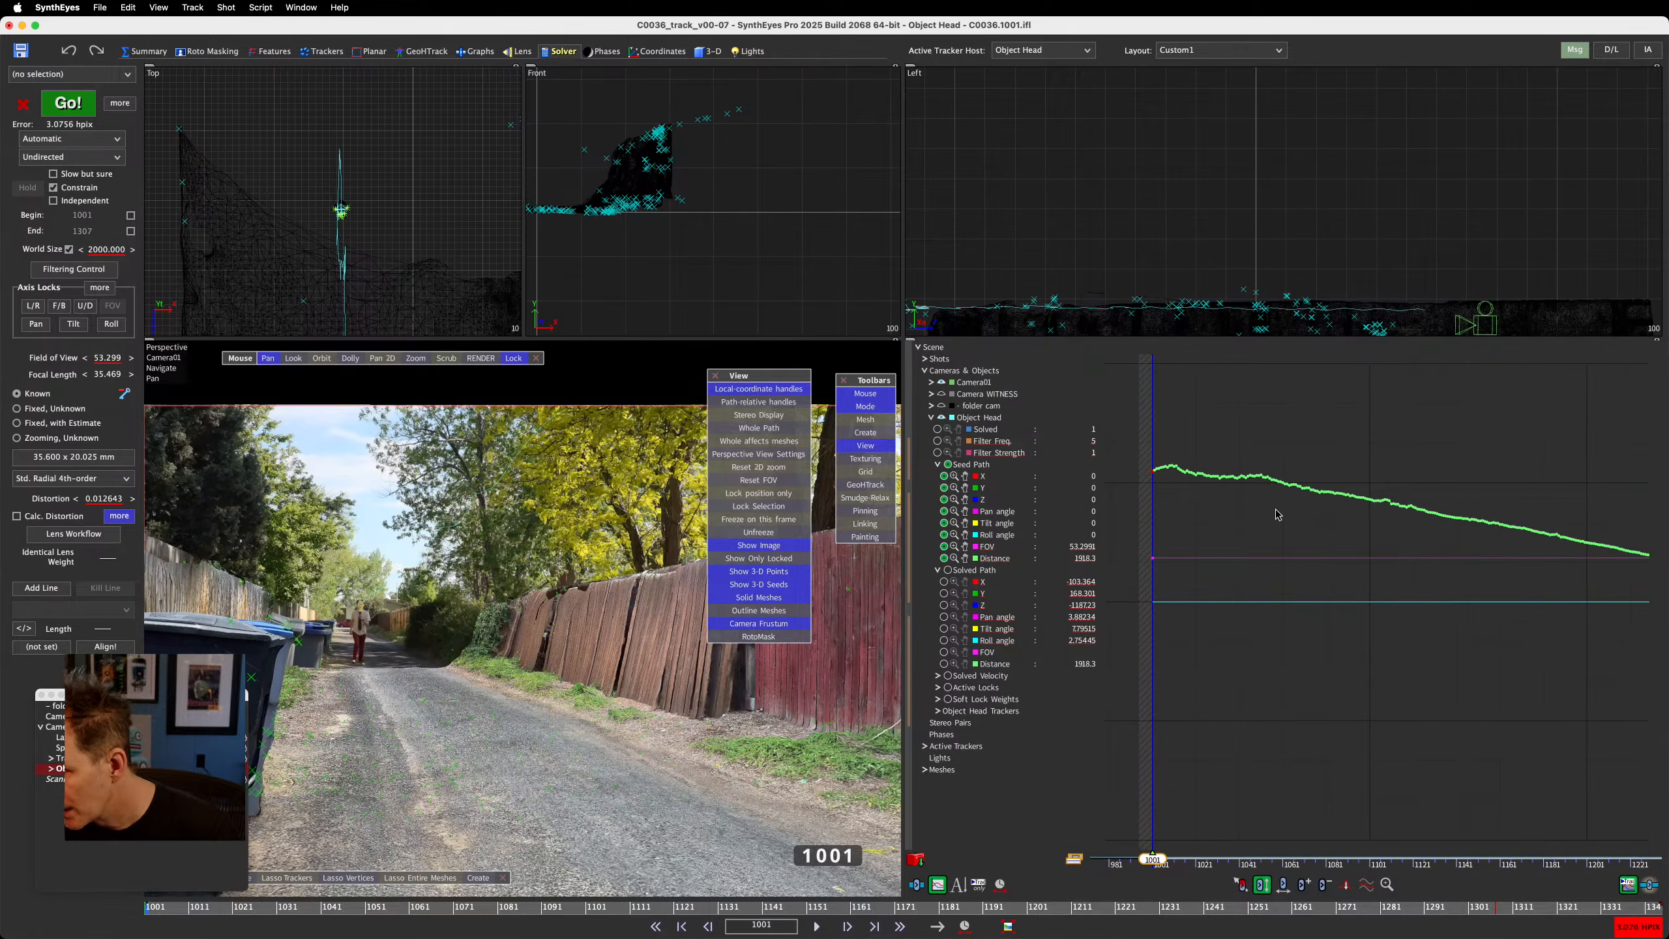
{"action": "left_click_drag", "start_coordinate": [1153, 471], "coordinate": [1154, 455]}
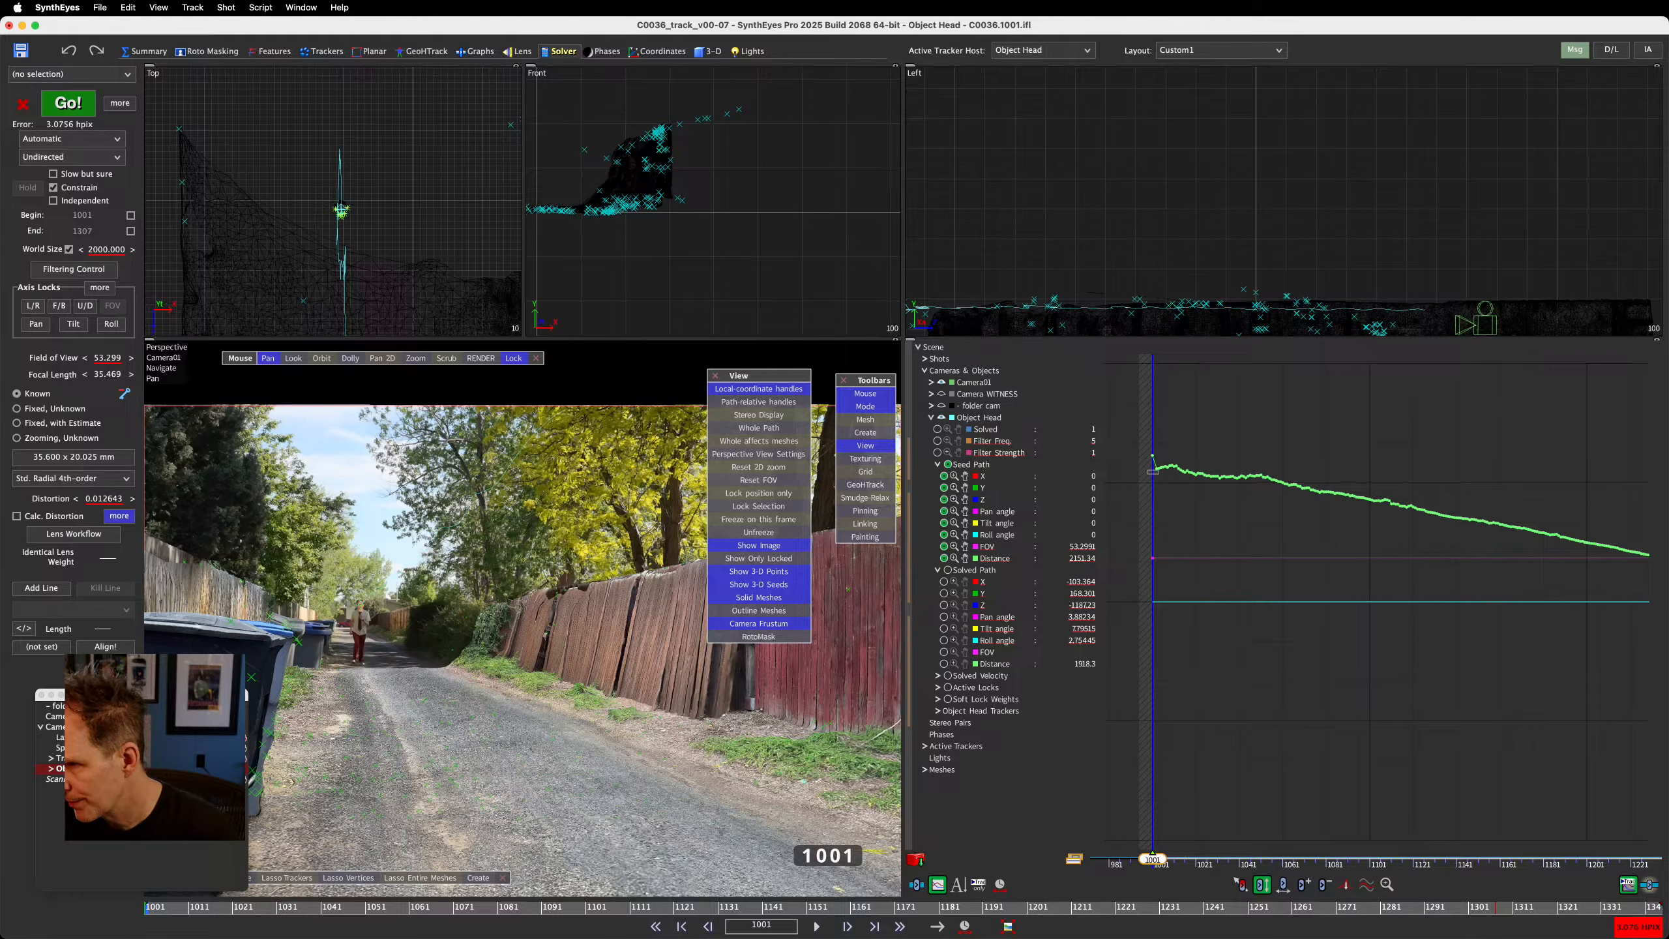
Delete the seed Distance keys between frame 1001 and about frame 1051
{"action": "left_click_drag", "start_coordinate": [1159, 469], "coordinate": [1192, 495]}
{"action": "key", "text": "Delete"}
{"action": "key", "text": "Delete"}
{"action": "key", "text": "Delete"}
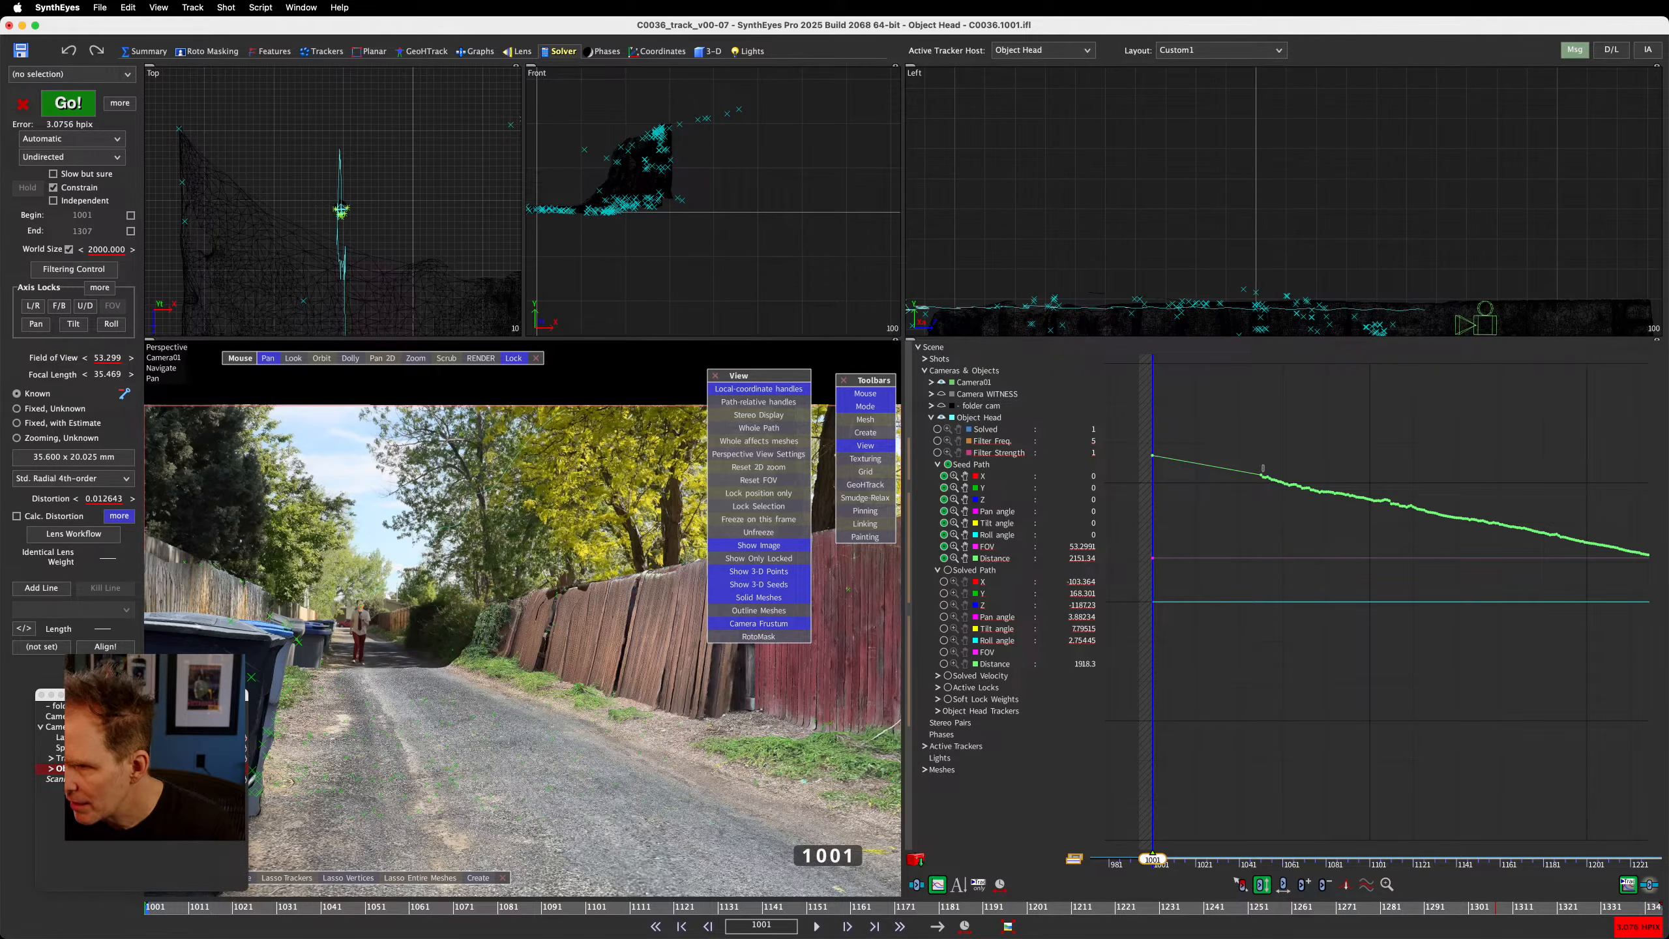
Approximate the seed Distance keys between about frames 1051 and 1143 with a maximum of 16 frames and a maximum error of 0.570
{"action": "left_click_drag", "start_coordinate": [1263, 468], "coordinate": [1465, 533]}
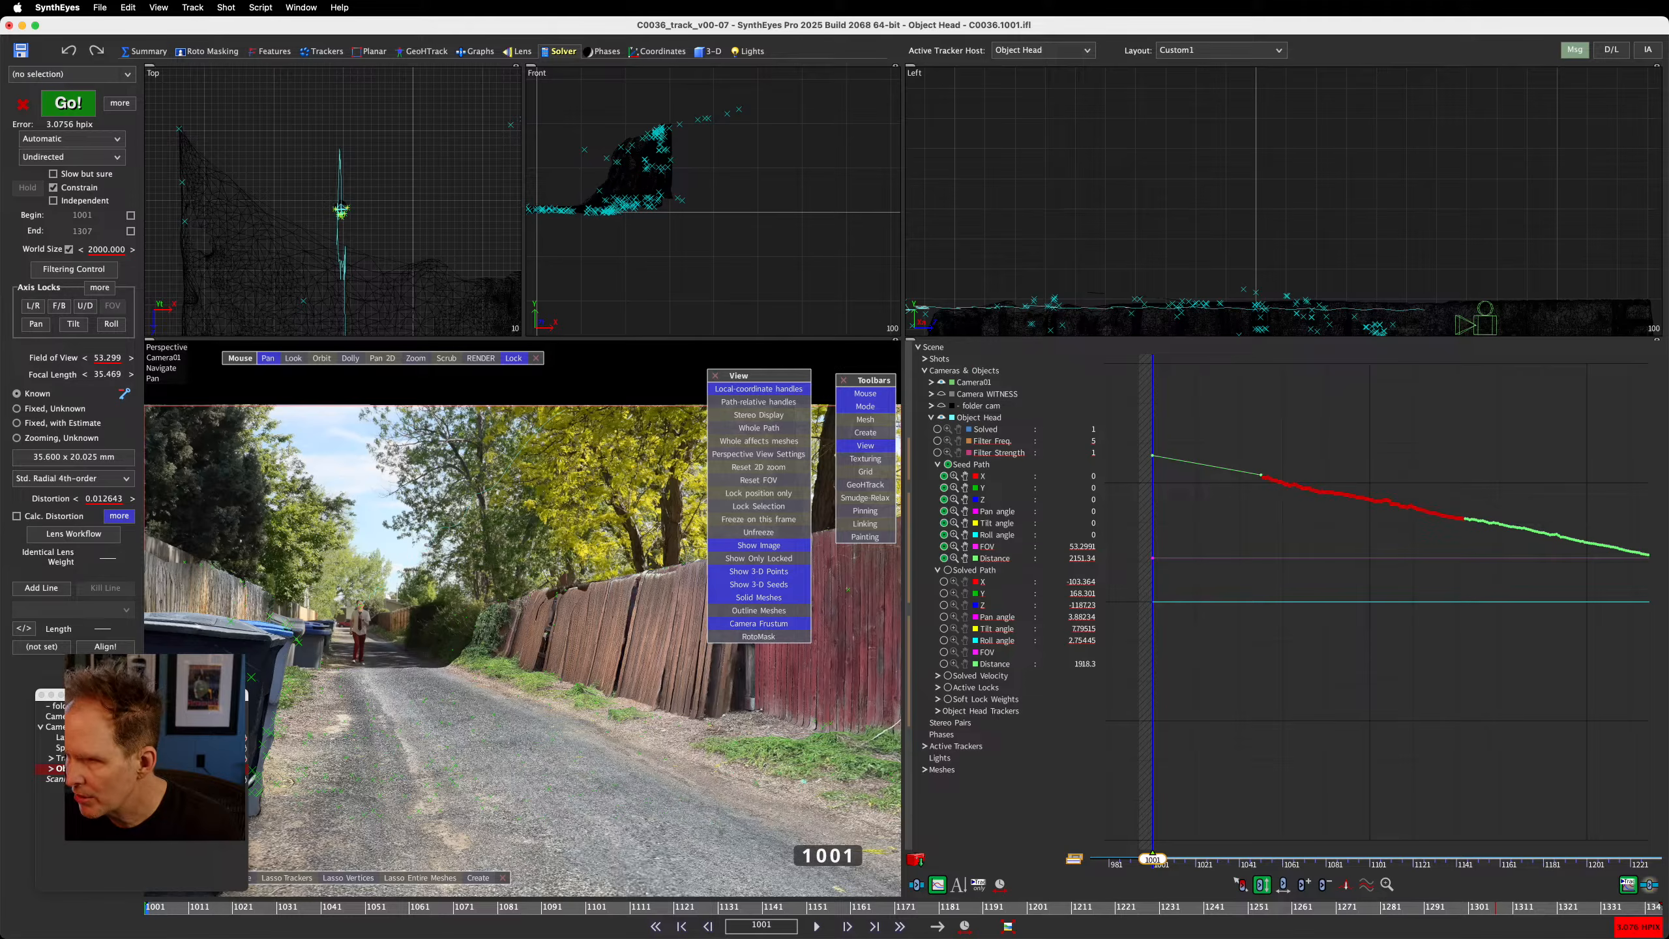
{"action": "right_click", "coordinate": [1336, 440]}
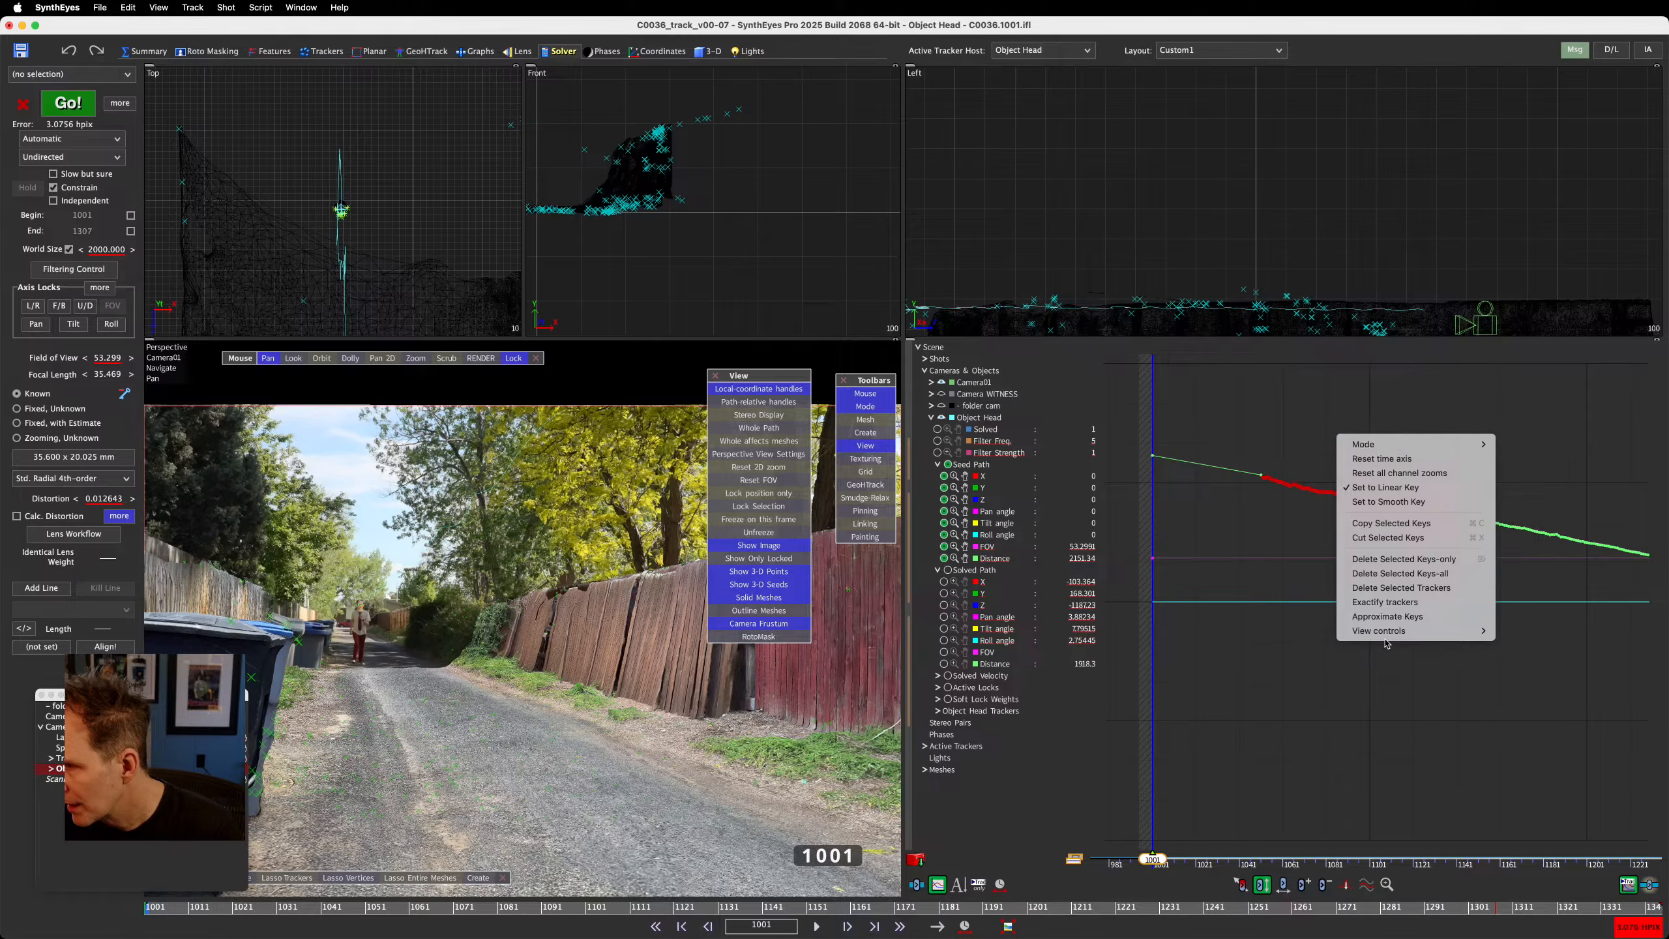
{"action": "left_click", "coordinate": [1391, 618]}
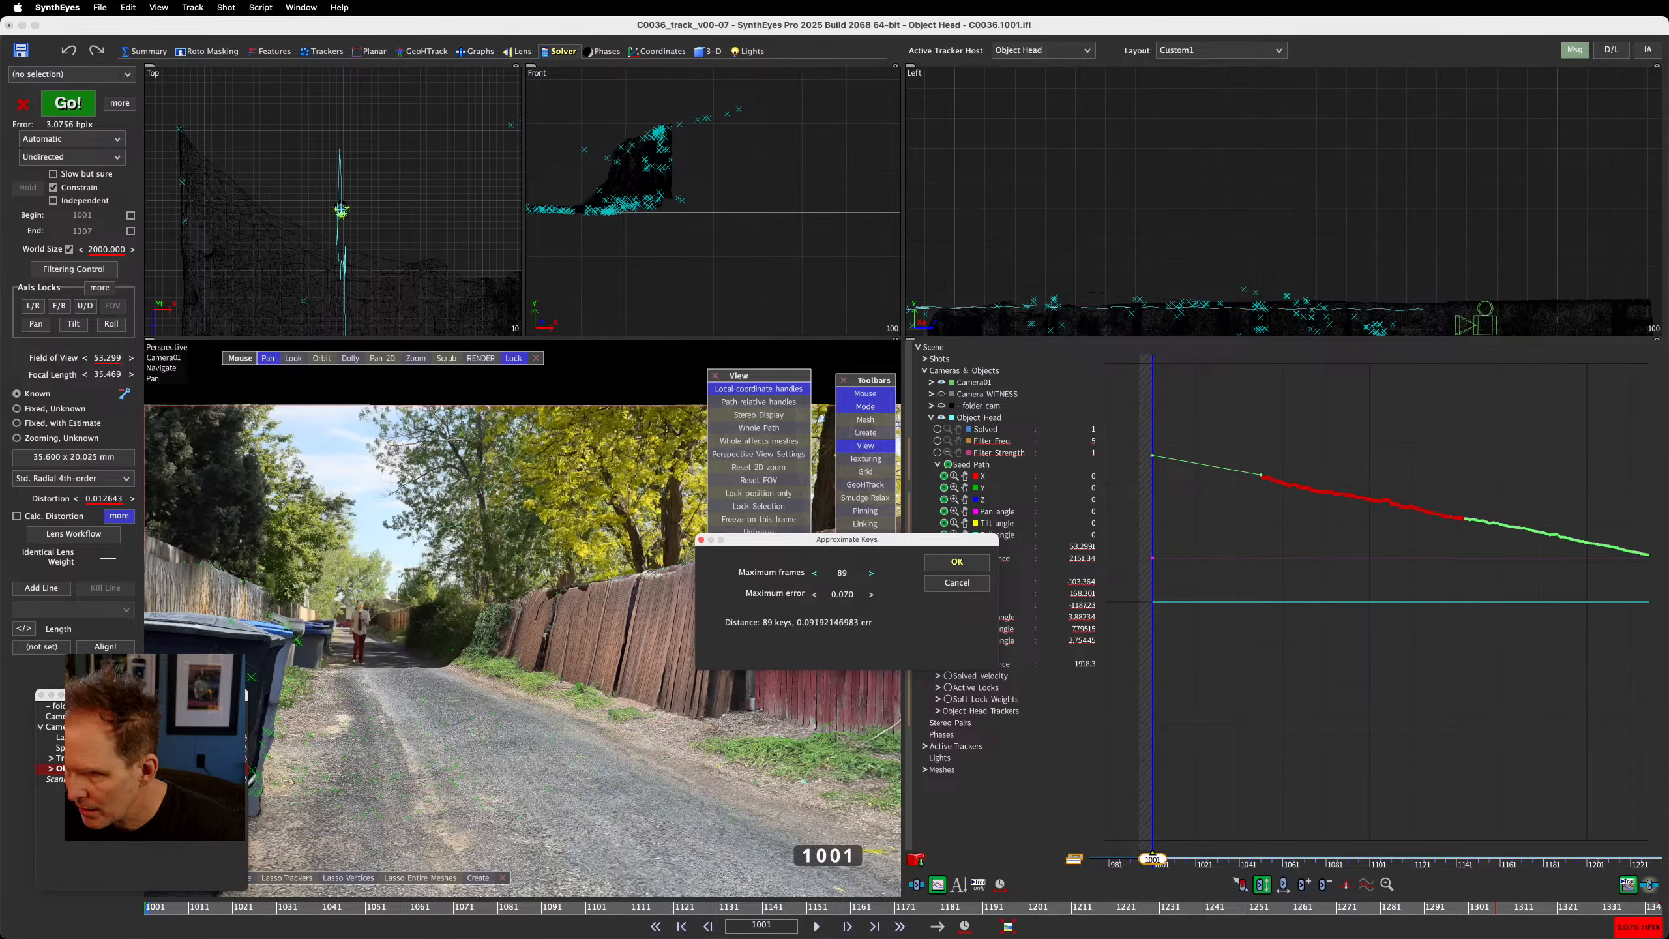
{"action": "left_click_drag", "start_coordinate": [842, 573], "coordinate": [797, 573]}
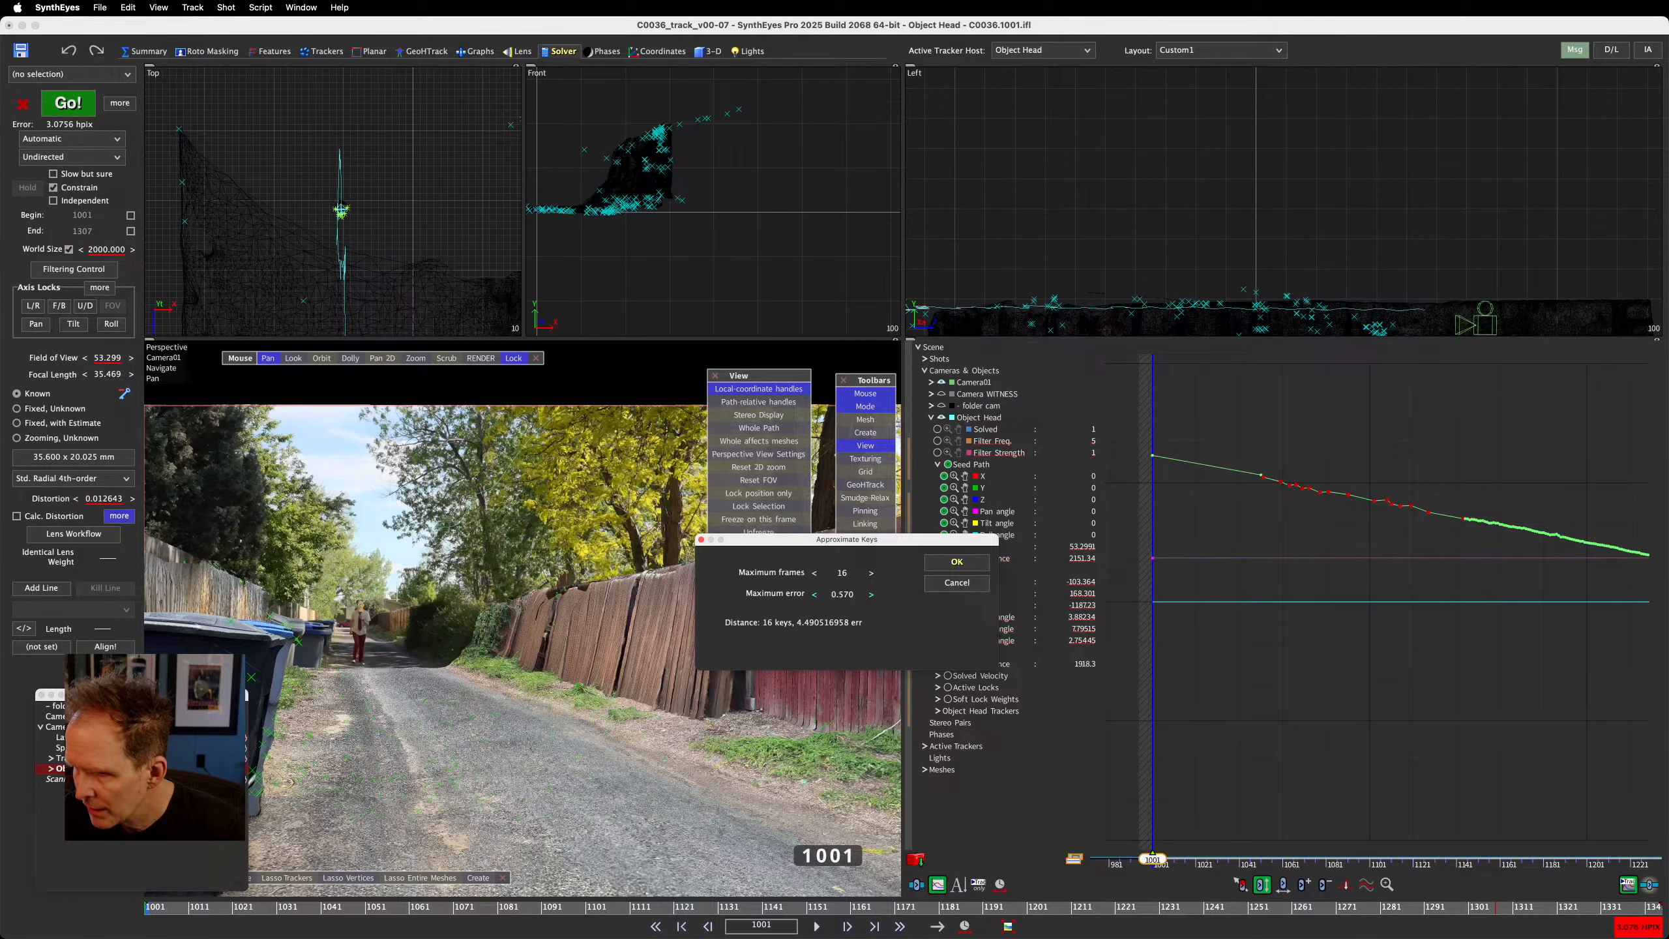
{"action": "left_click", "coordinate": [957, 562]}
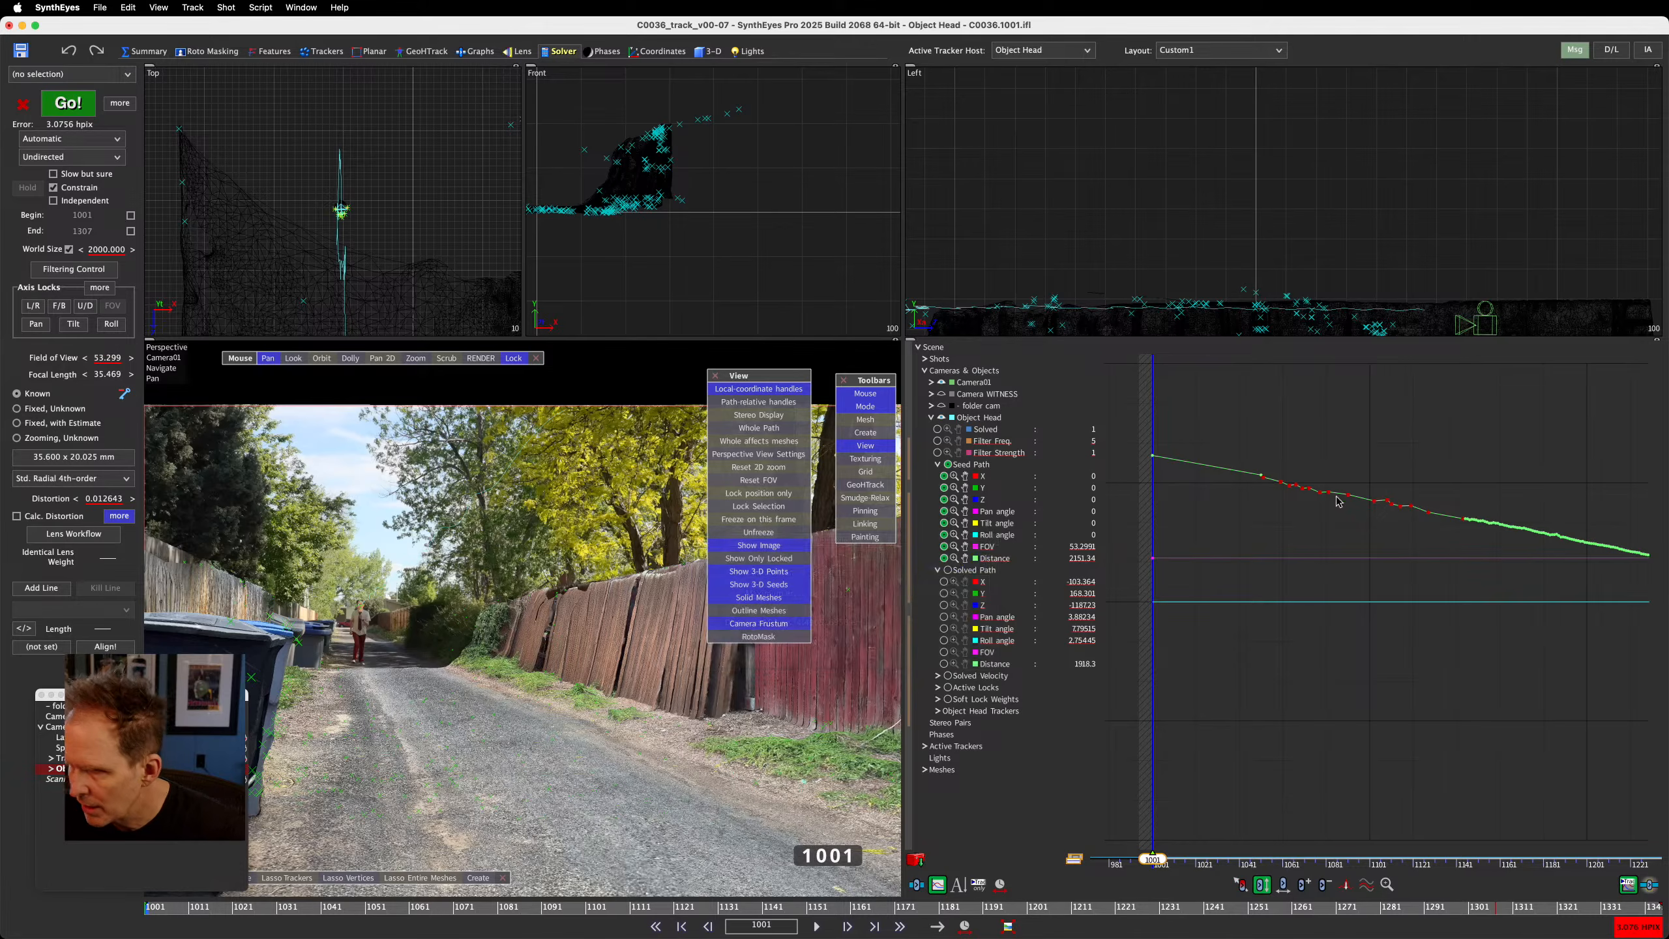
{"action": "left_click", "coordinate": [1391, 504]}
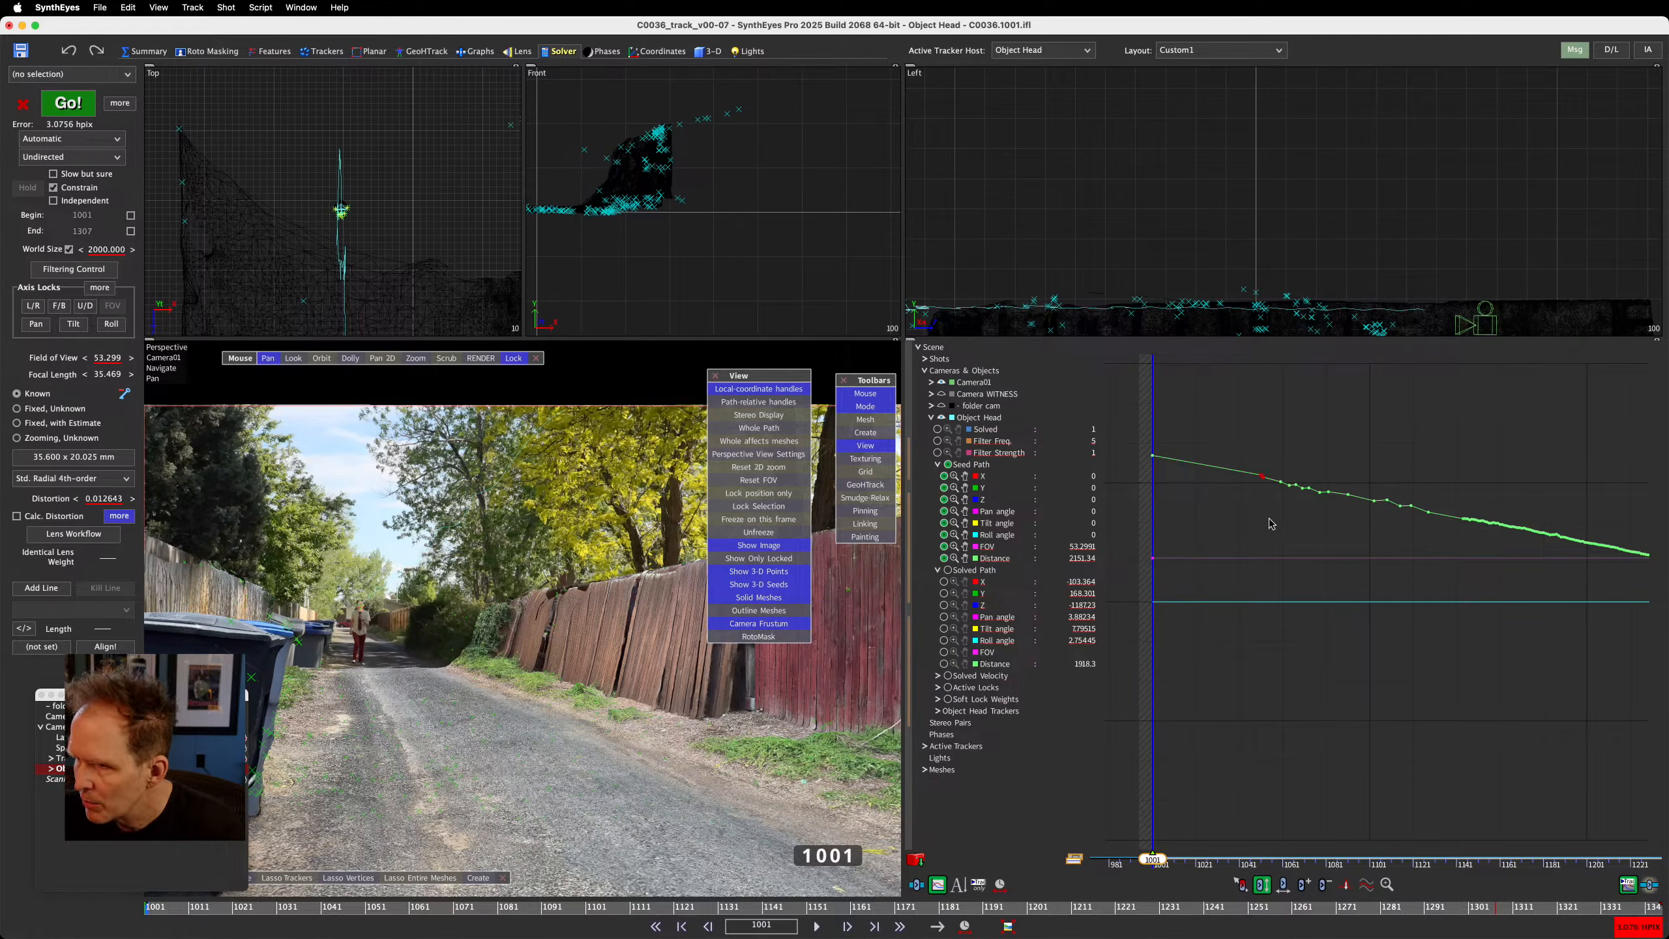
Inspect the seed Distance curve closely and check the footage at frames 1187 and 1237
{"action": "scroll", "coordinate": [1275, 490], "scroll_direction": "up", "scroll_amount": 5}
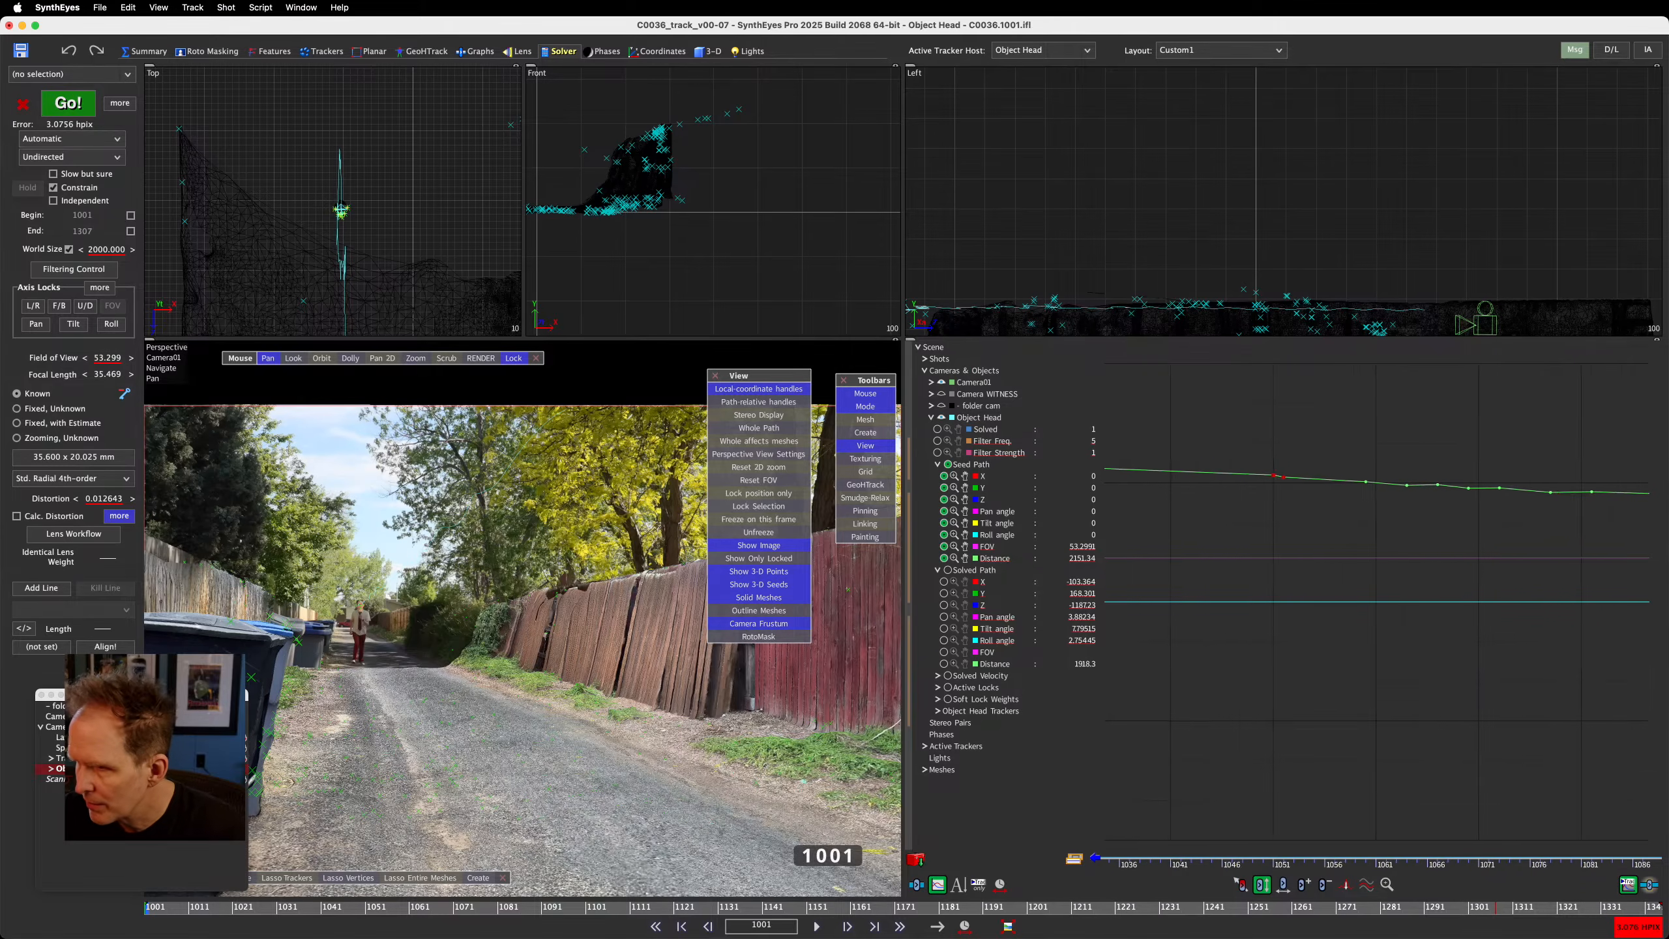
{"action": "scroll", "coordinate": [1275, 490], "scroll_direction": "up", "scroll_amount": 3}
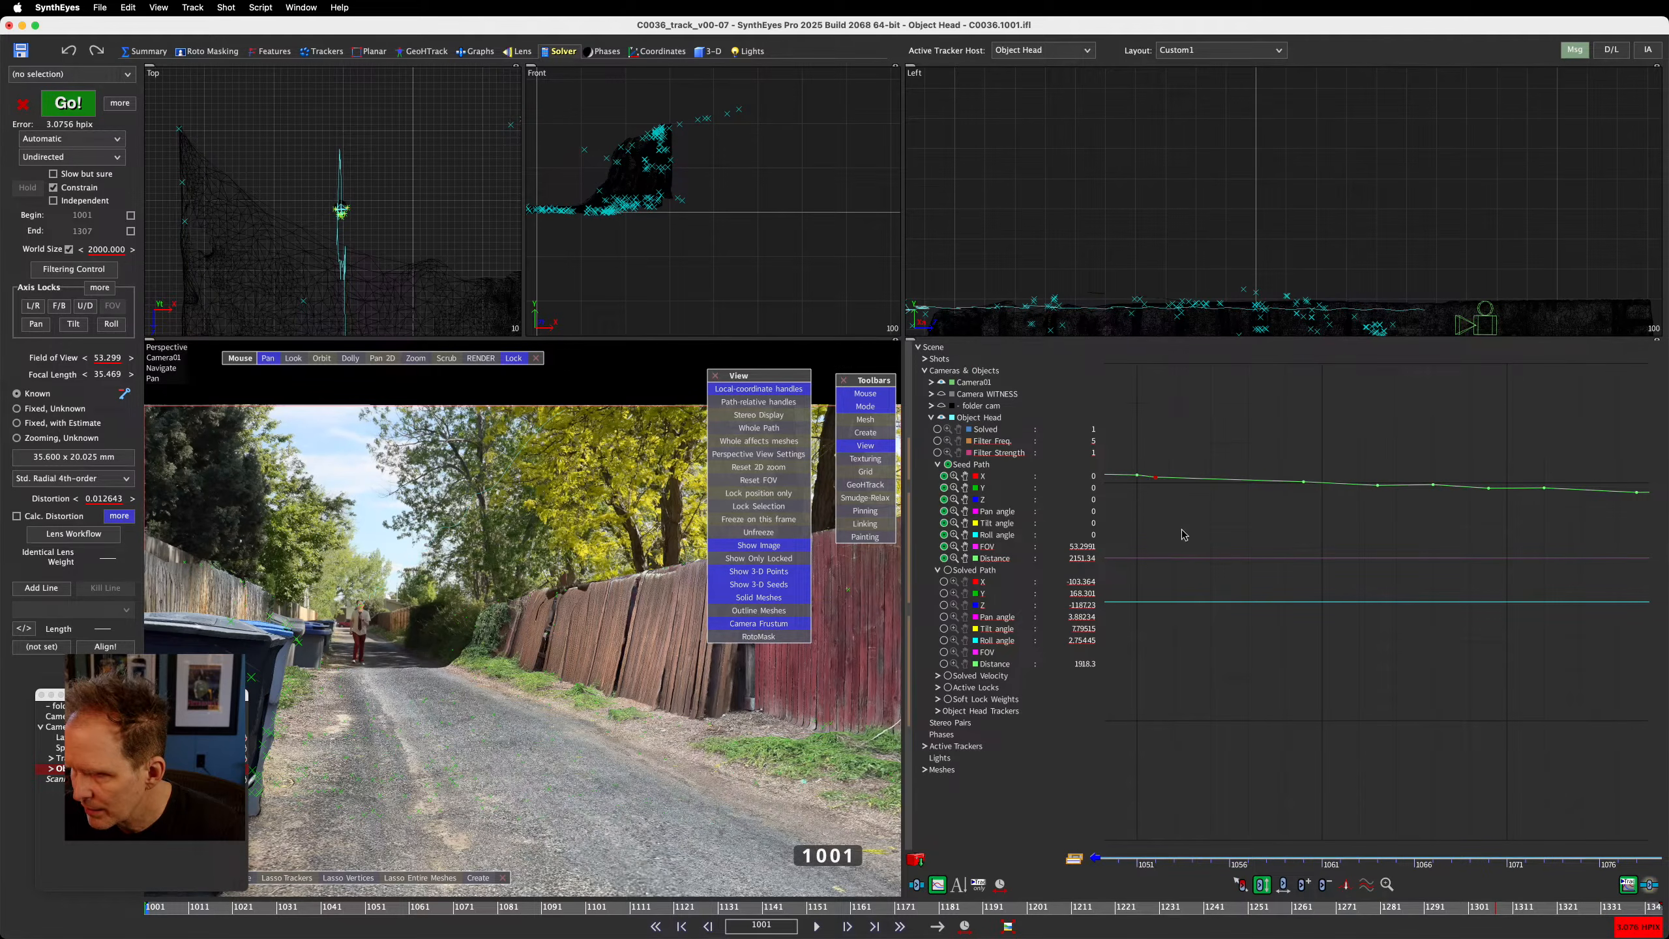
{"action": "scroll", "coordinate": [1185, 535], "scroll_direction": "down", "scroll_amount": 8}
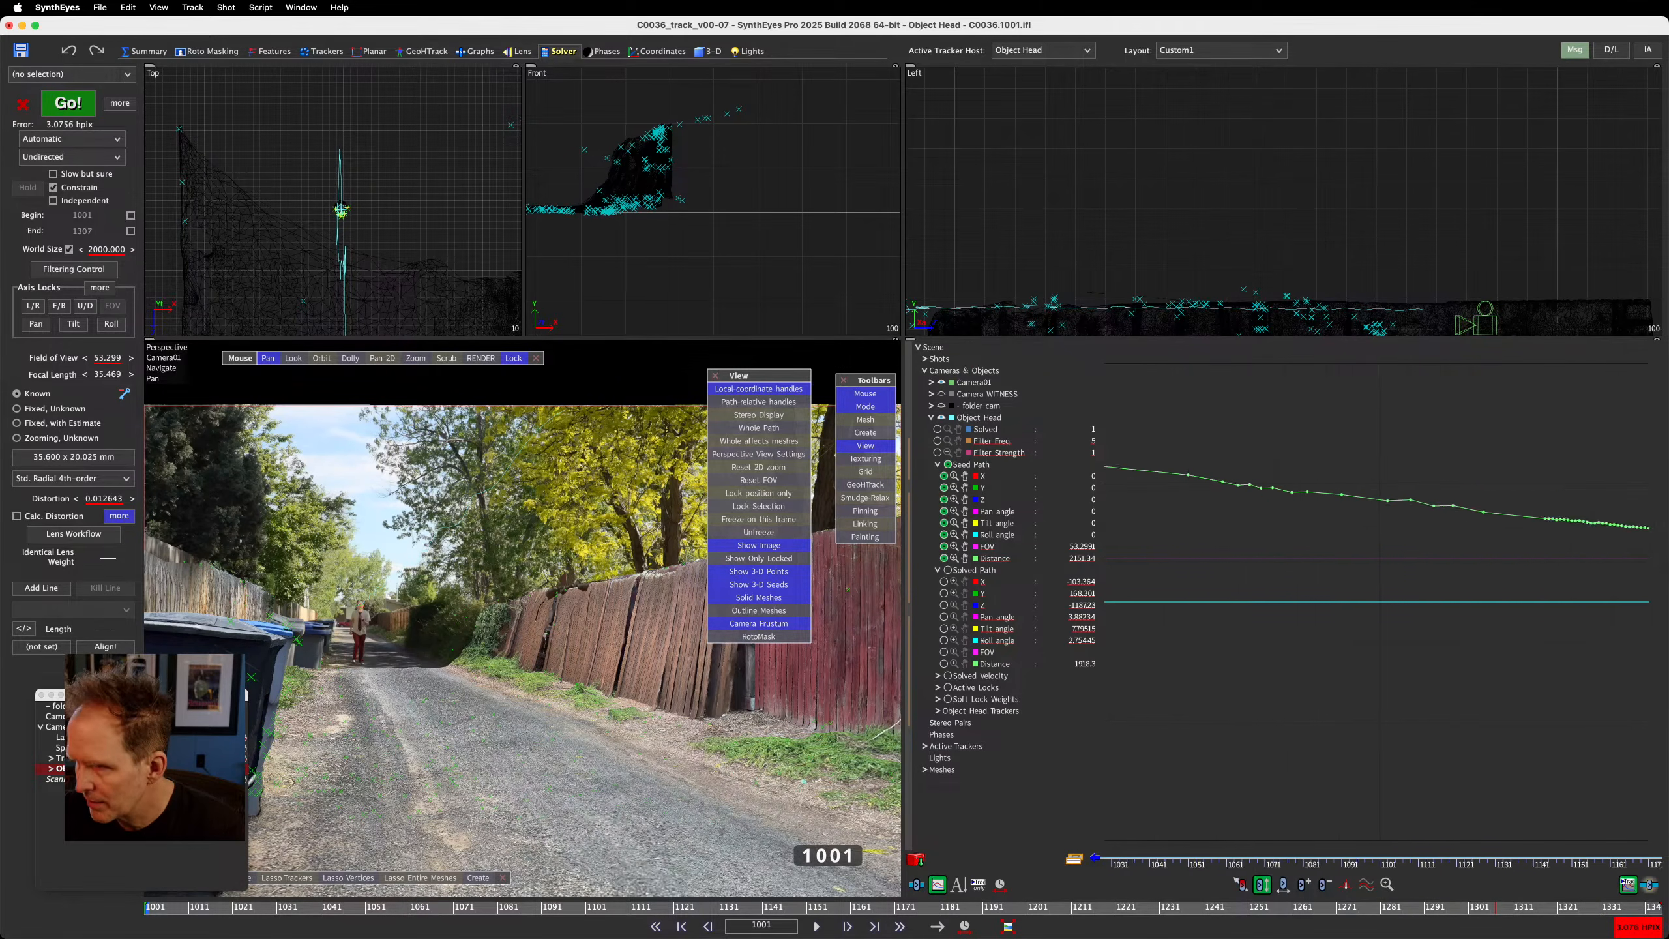
{"action": "scroll", "coordinate": [1185, 533], "scroll_direction": "down", "scroll_amount": 3}
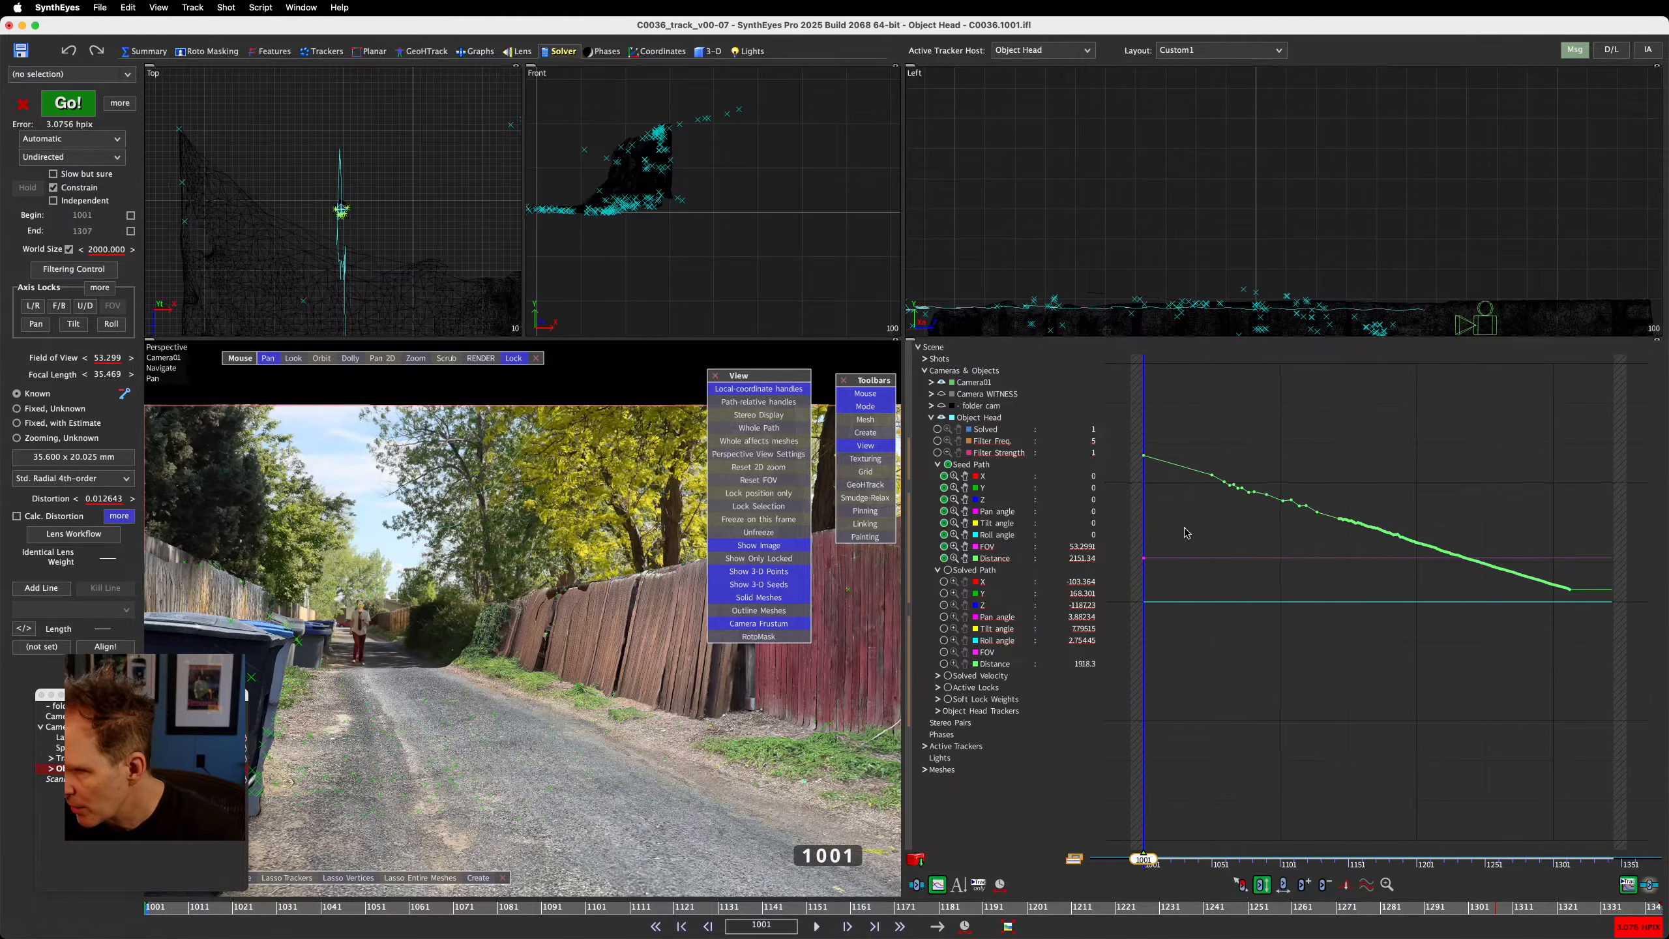
{"action": "scroll", "coordinate": [1419, 535], "scroll_direction": "up", "scroll_amount": 5}
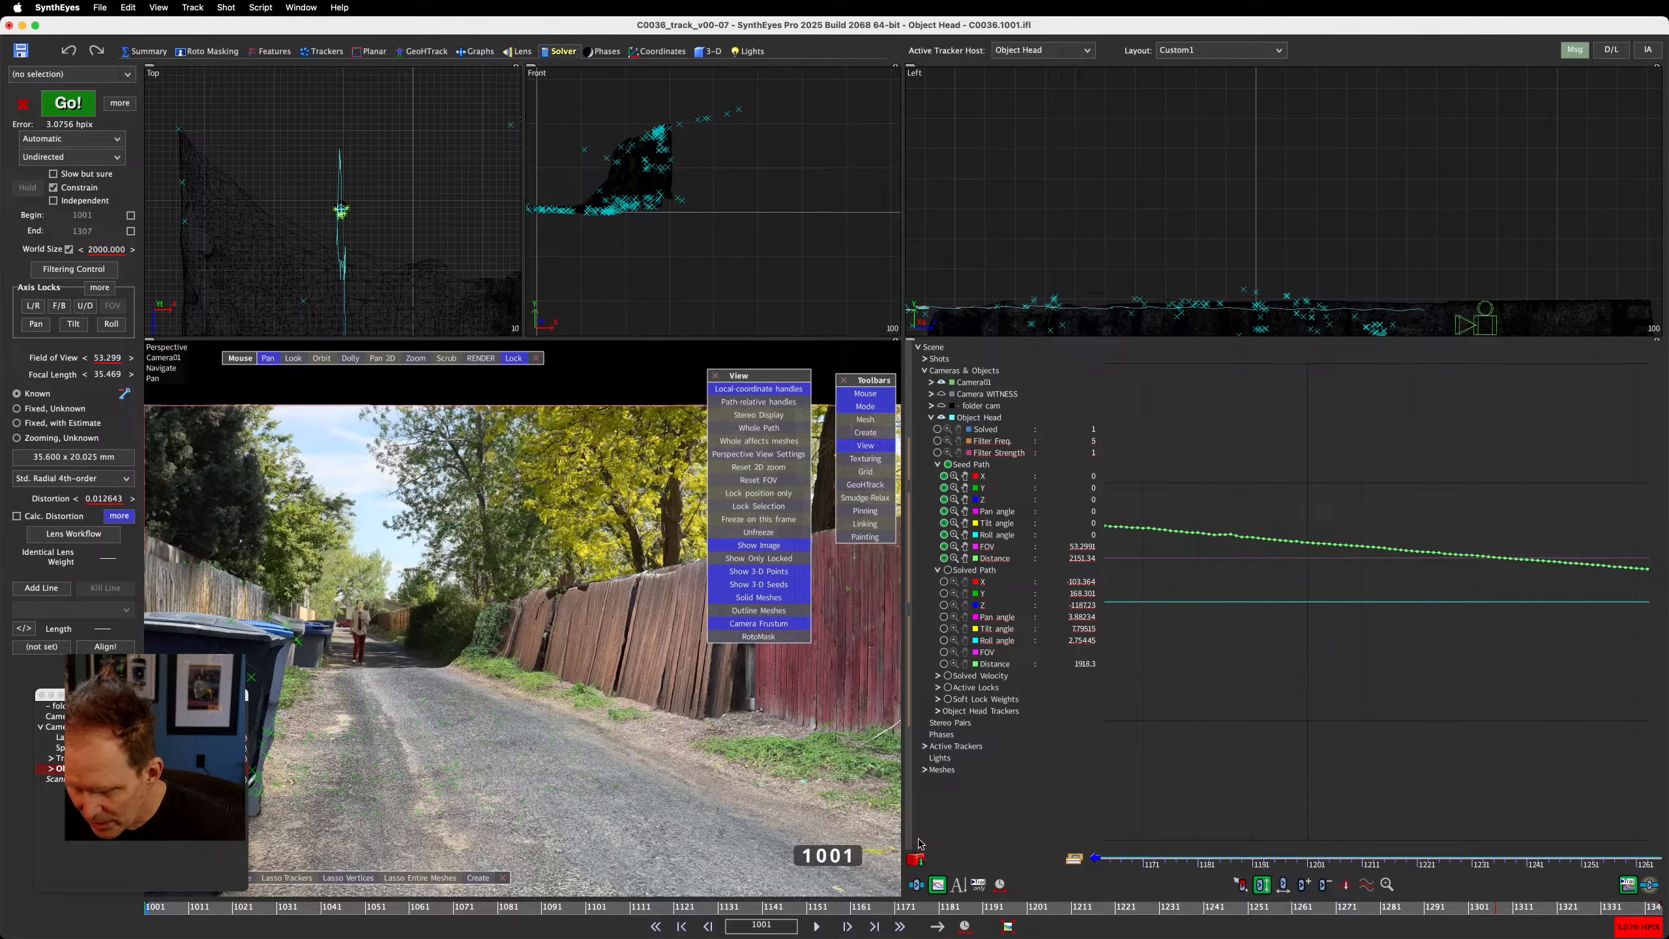
{"action": "left_click_drag", "start_coordinate": [815, 912], "coordinate": [967, 902]}
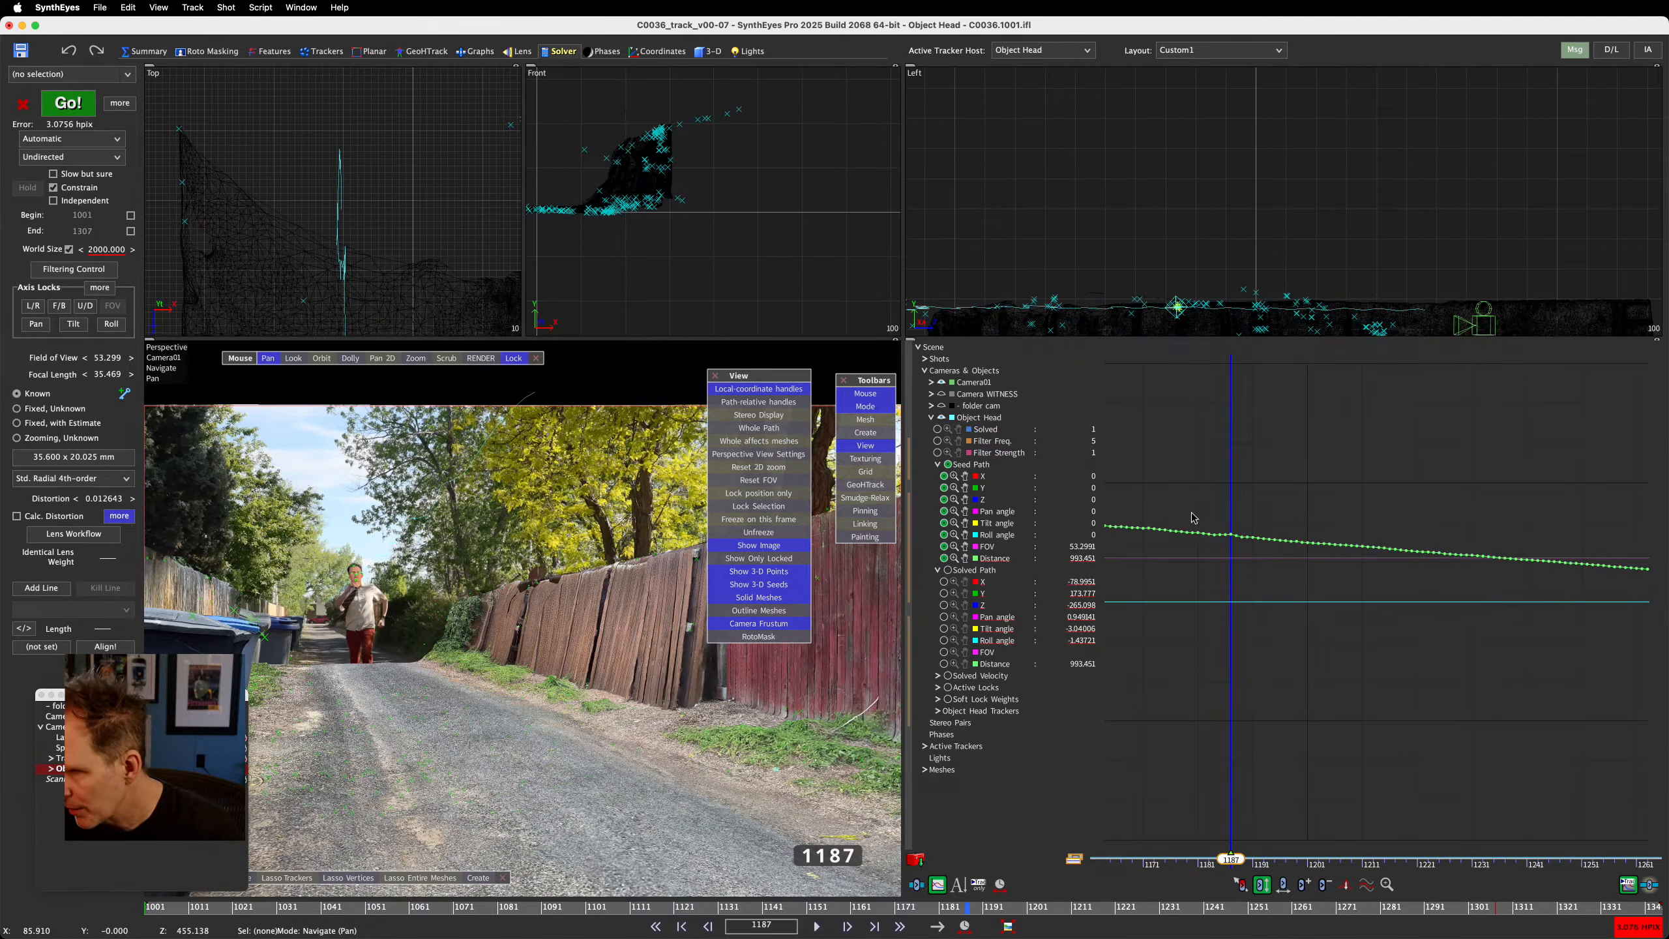
{"action": "scroll", "coordinate": [1227, 516], "scroll_direction": "up", "scroll_amount": 4}
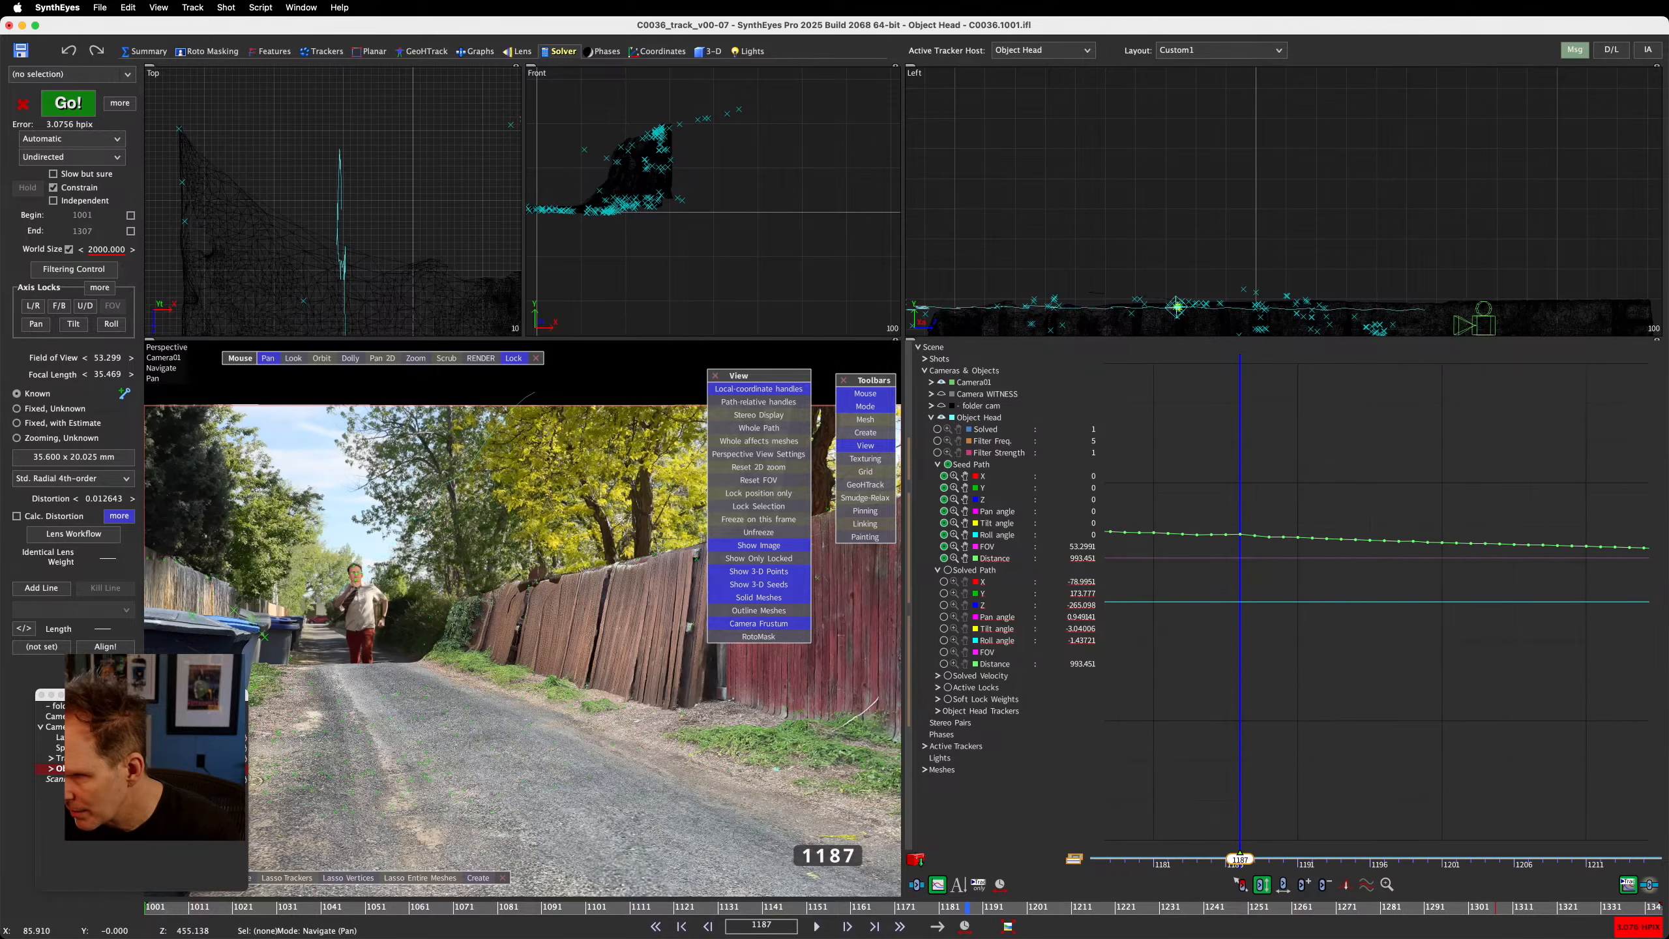
{"action": "scroll", "coordinate": [1232, 506], "scroll_direction": "down", "scroll_amount": 5}
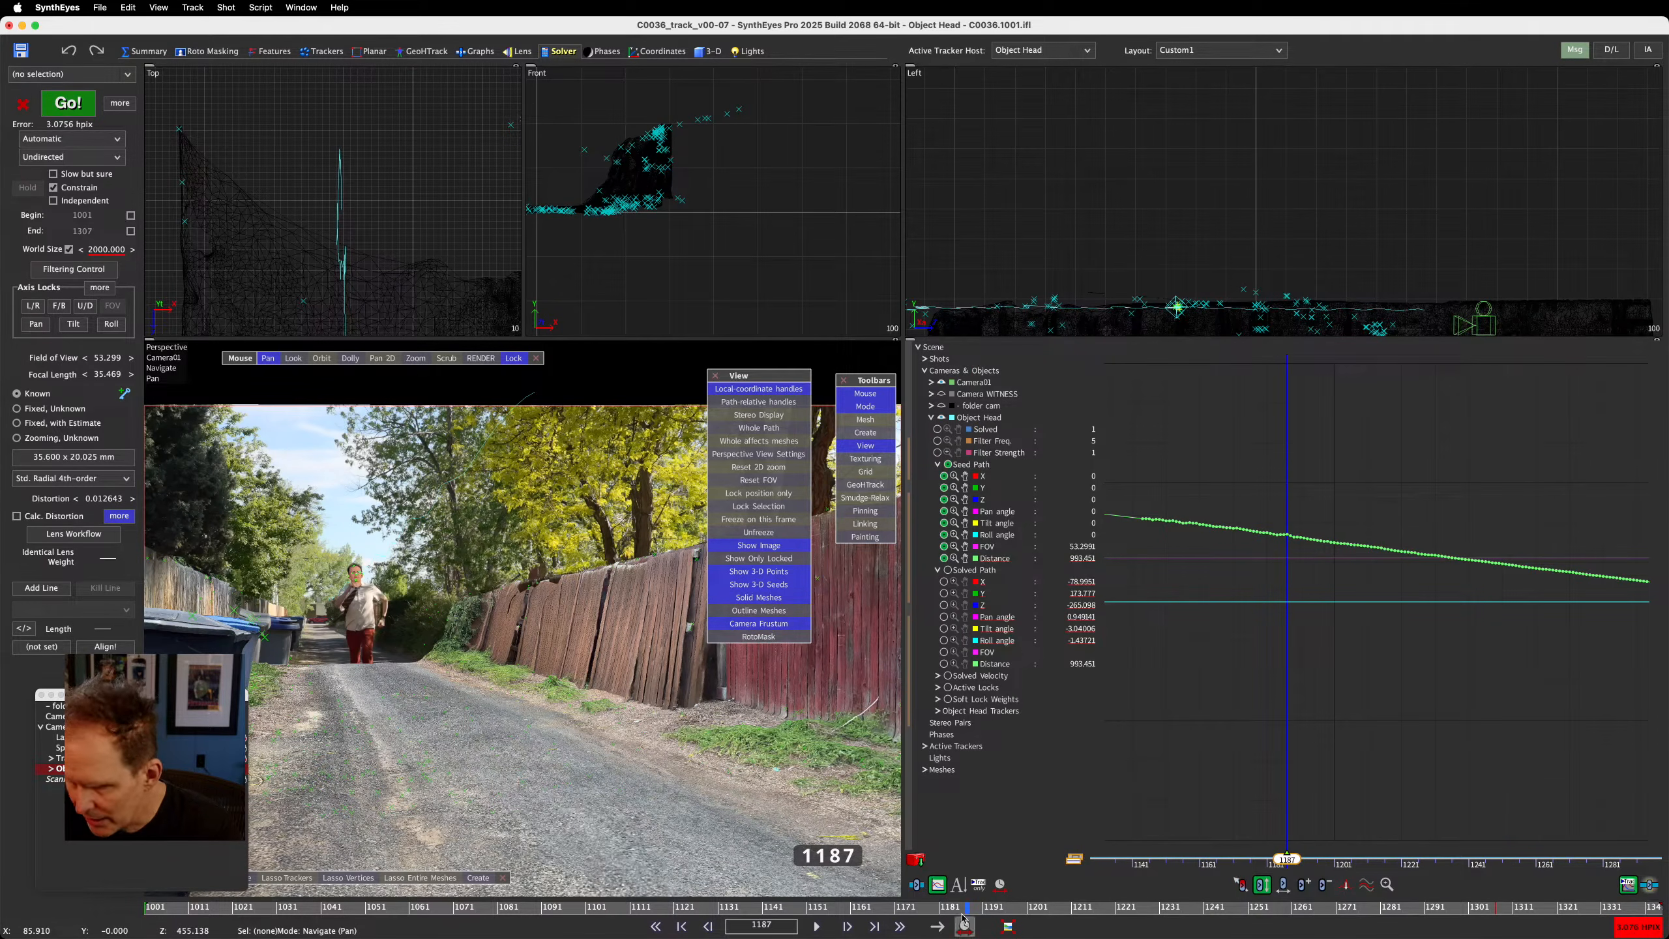
{"action": "left_click_drag", "start_coordinate": [970, 908], "coordinate": [1188, 920]}
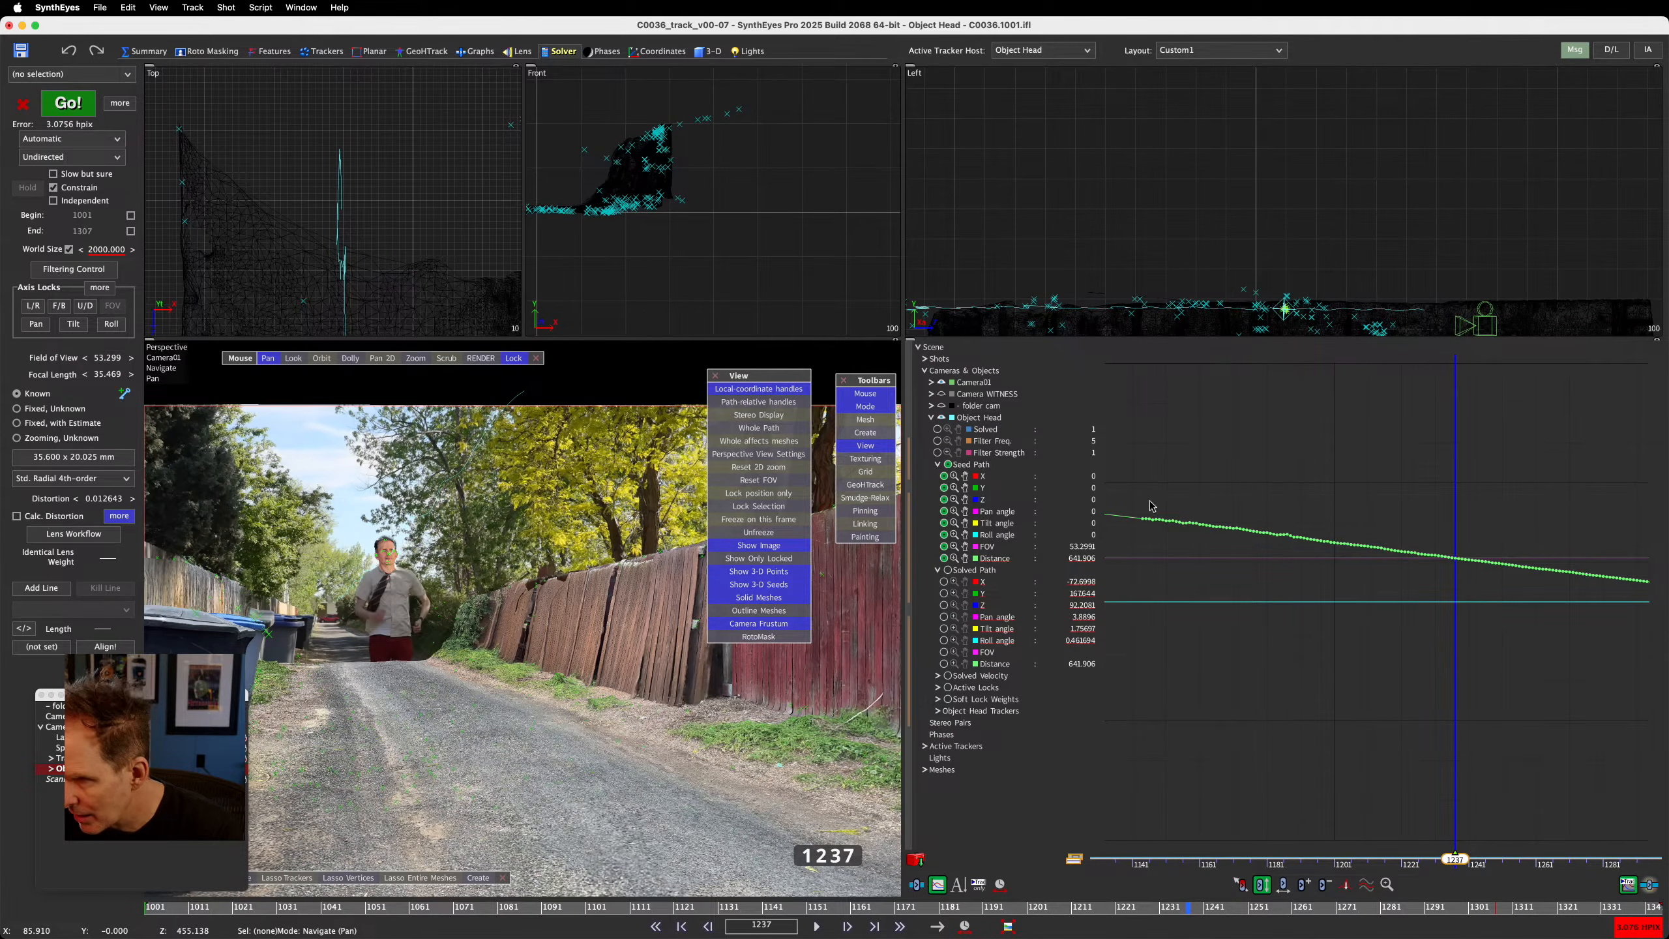
Approximate the seed Distance keys between about frames 1143 and 1237 with a maximum of 16 frames and a maximum error of 1.130
{"action": "left_click_drag", "start_coordinate": [1144, 513], "coordinate": [1453, 574]}
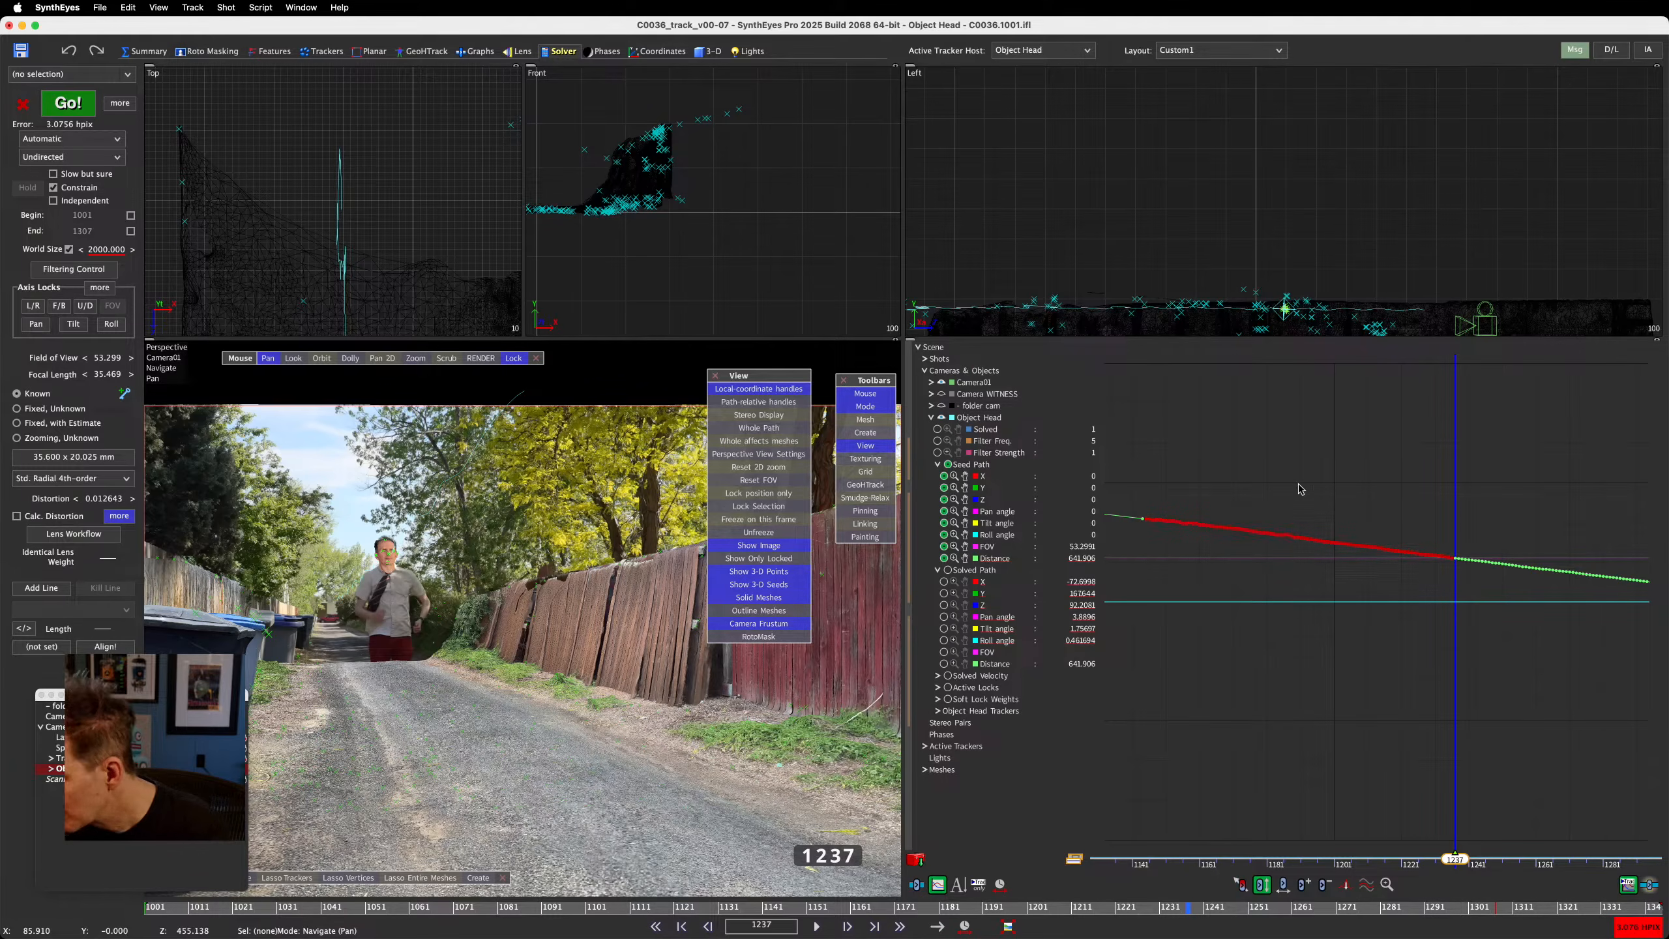
{"action": "right_click", "coordinate": [1226, 408]}
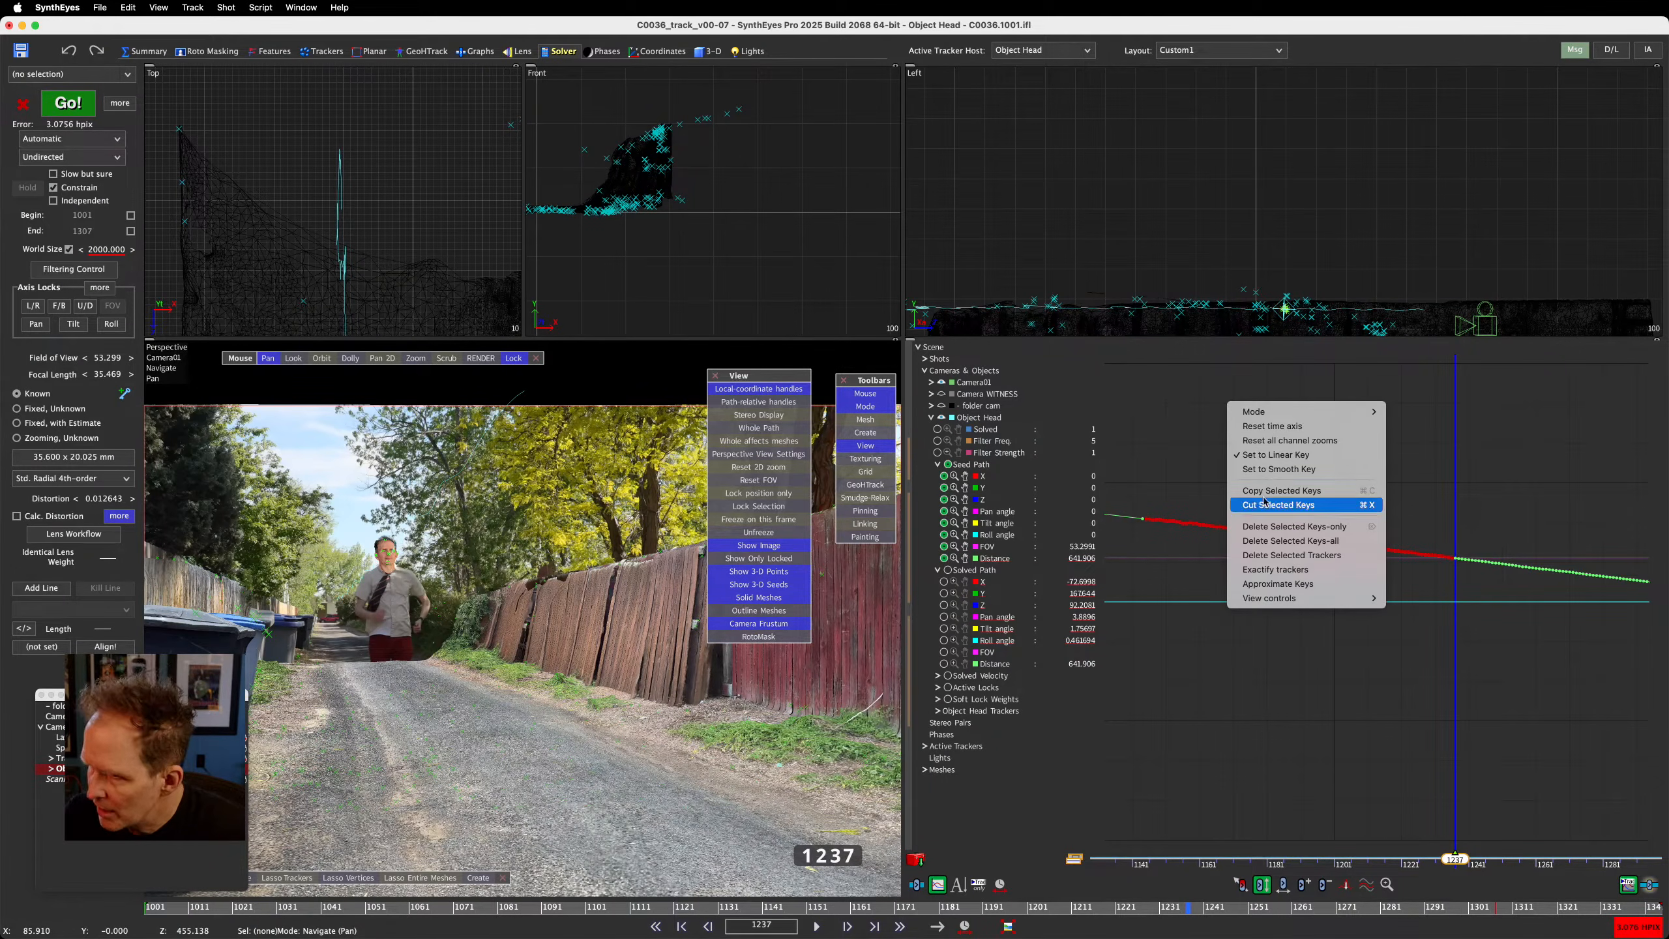
{"action": "left_click", "coordinate": [1281, 583]}
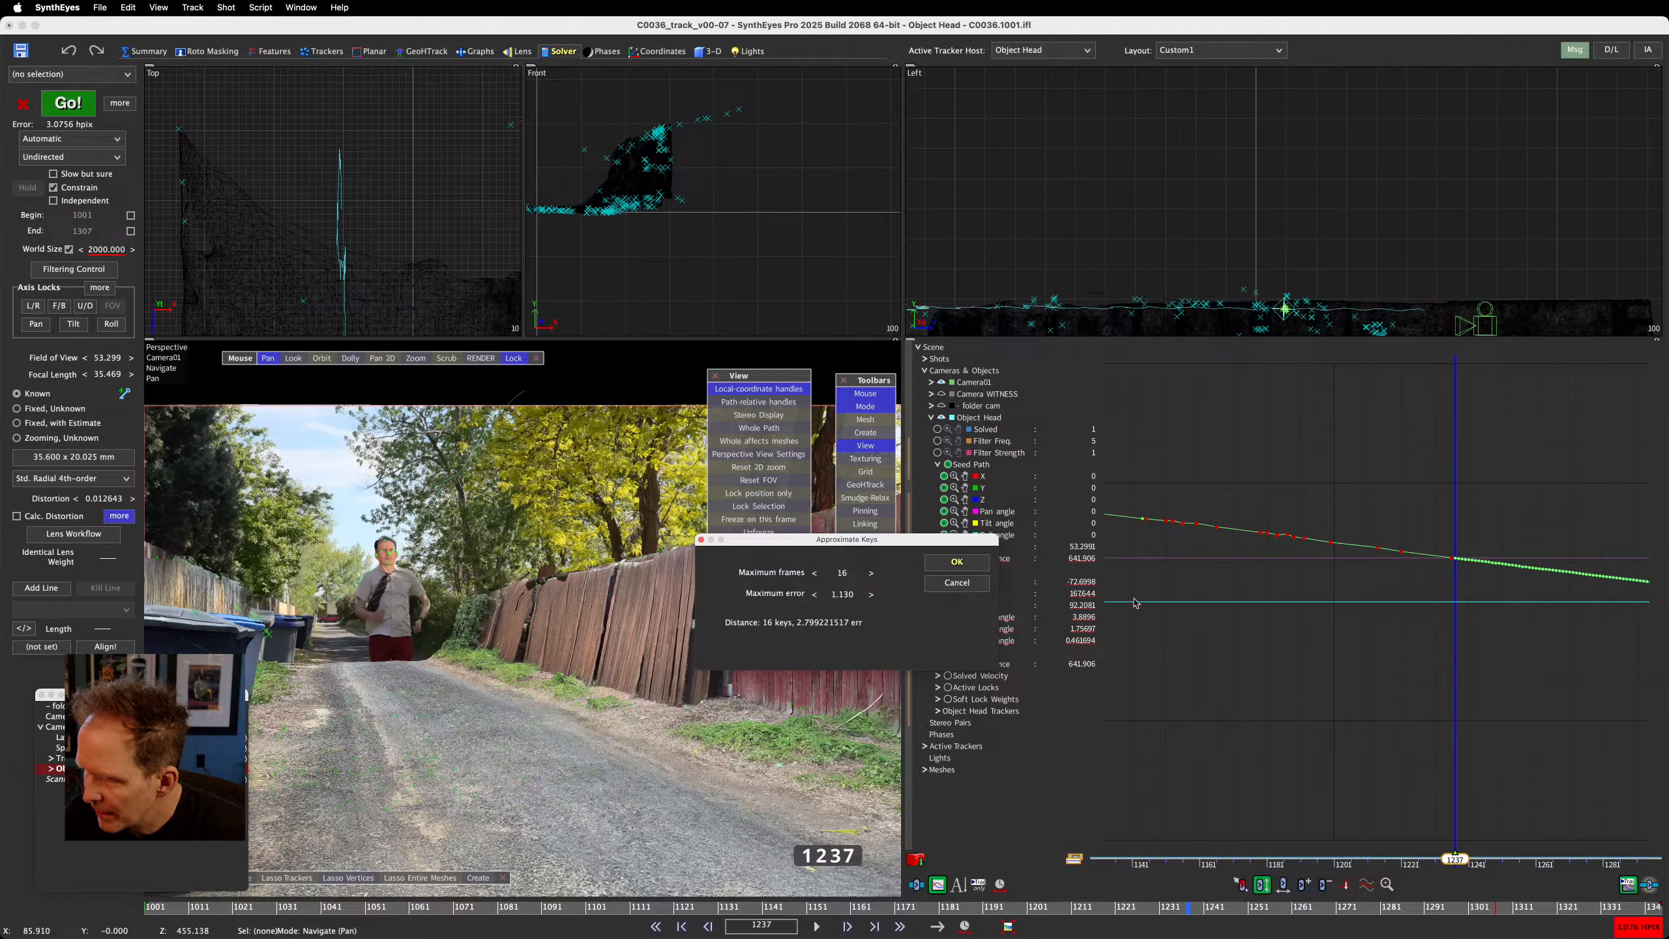
{"action": "left_click", "coordinate": [957, 561]}
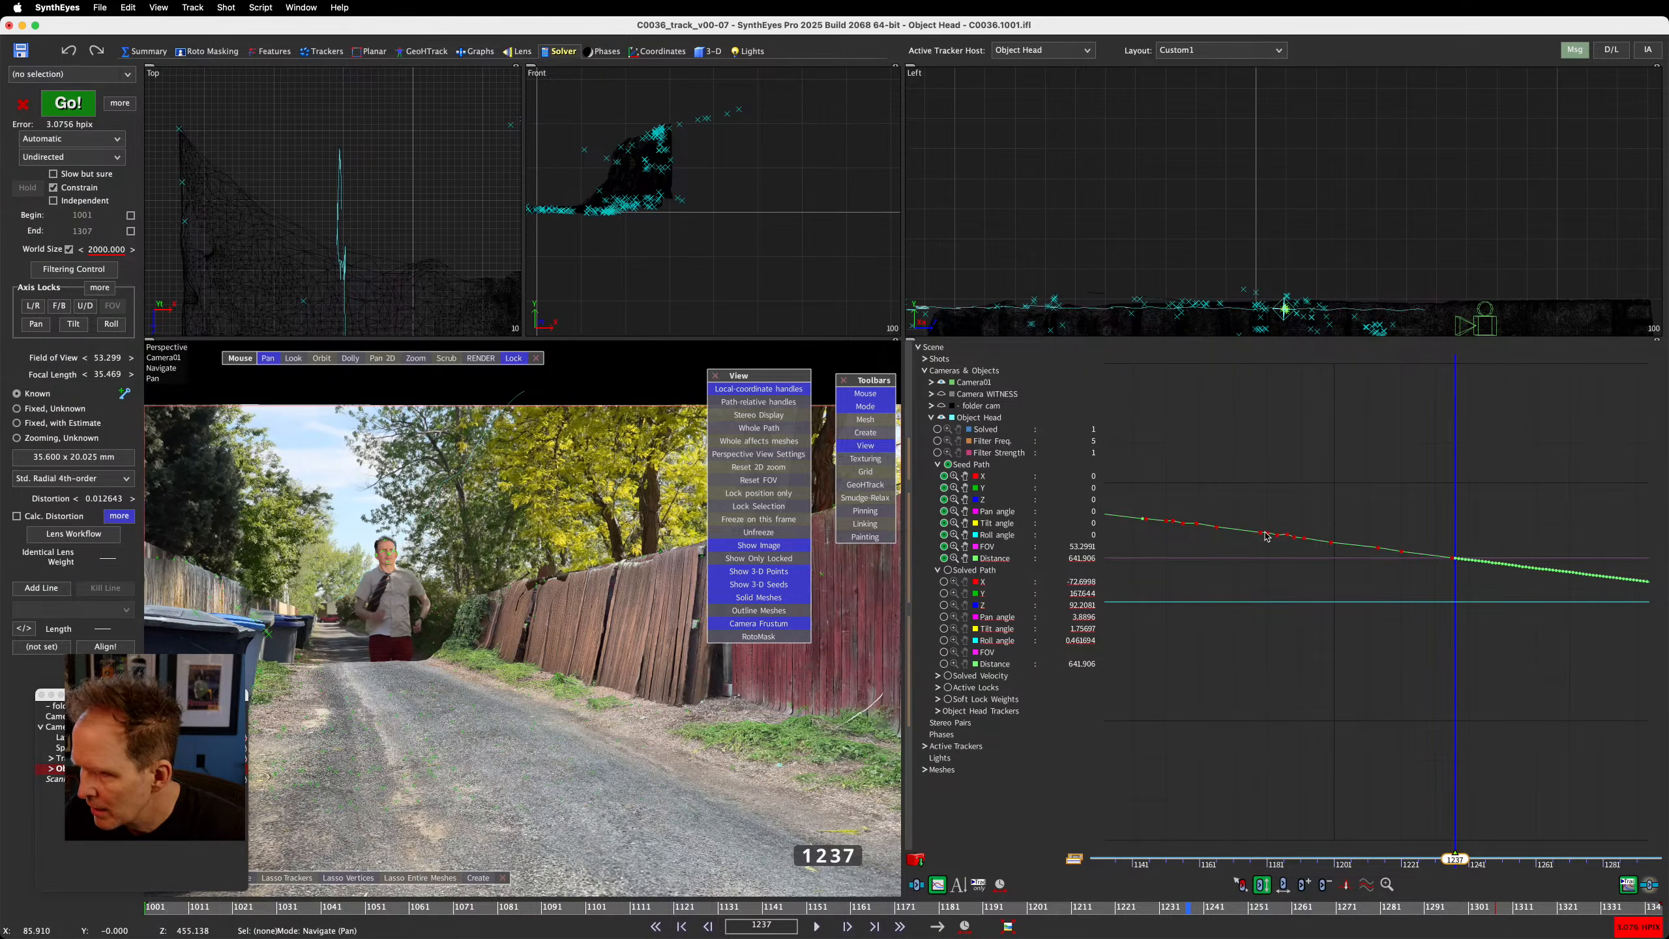
{"action": "left_click", "coordinate": [1285, 539]}
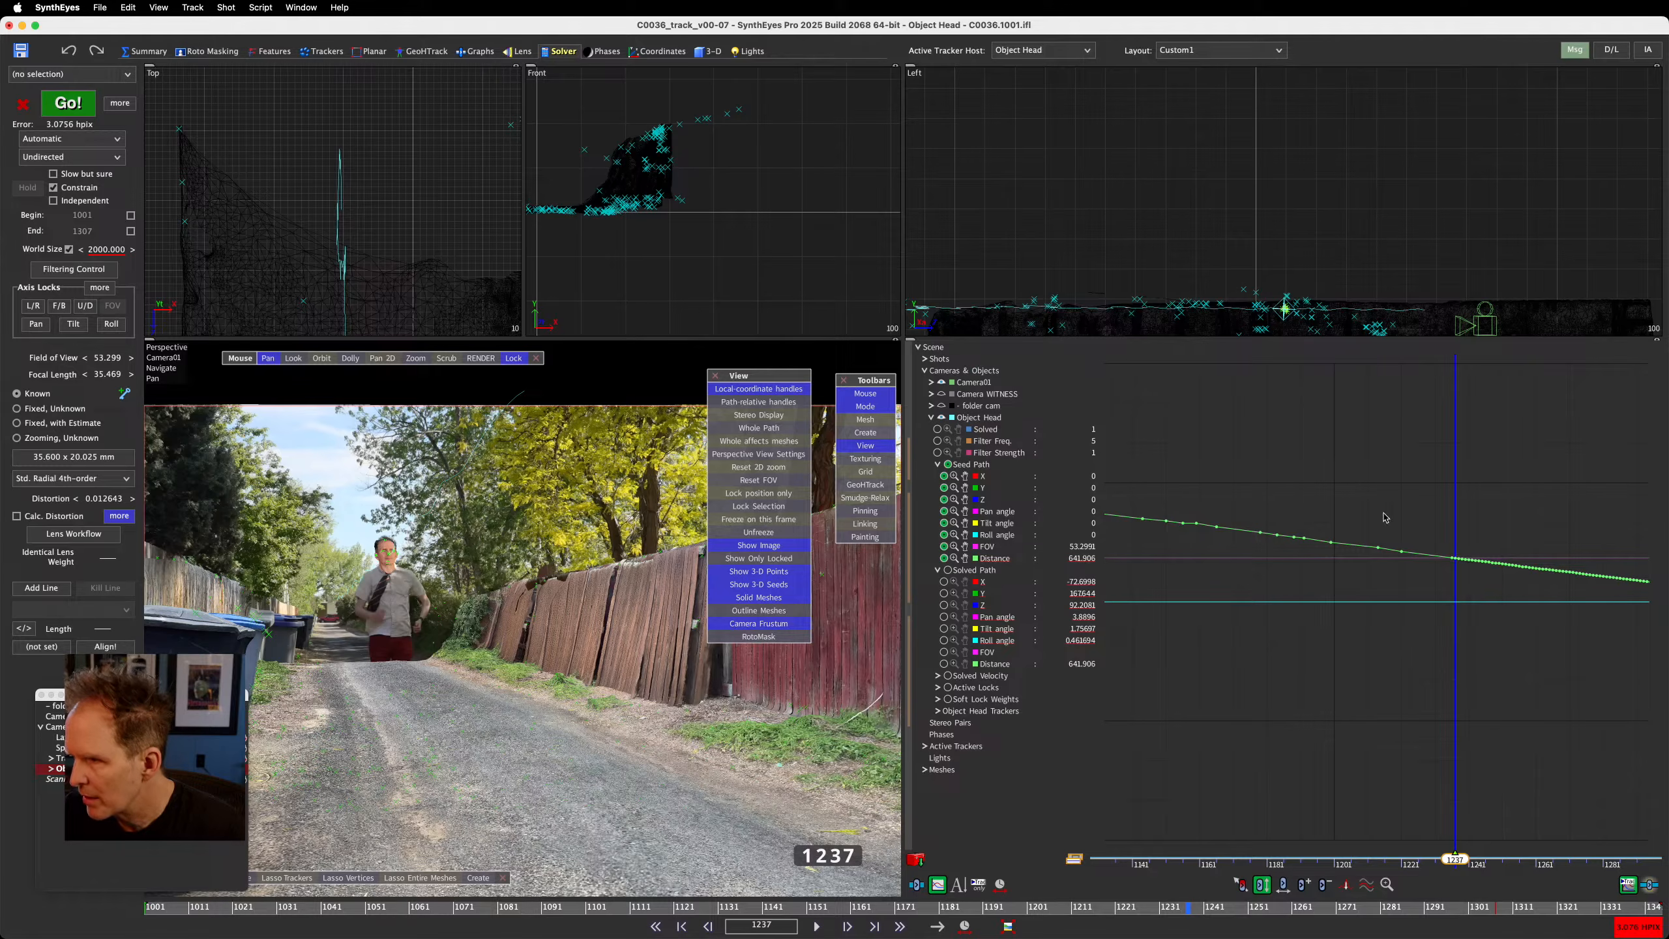
Set the seed Distance keys along the whole curve to smooth keys
{"action": "right_click_drag", "start_coordinate": [1335, 519], "coordinate": [1245, 520]}
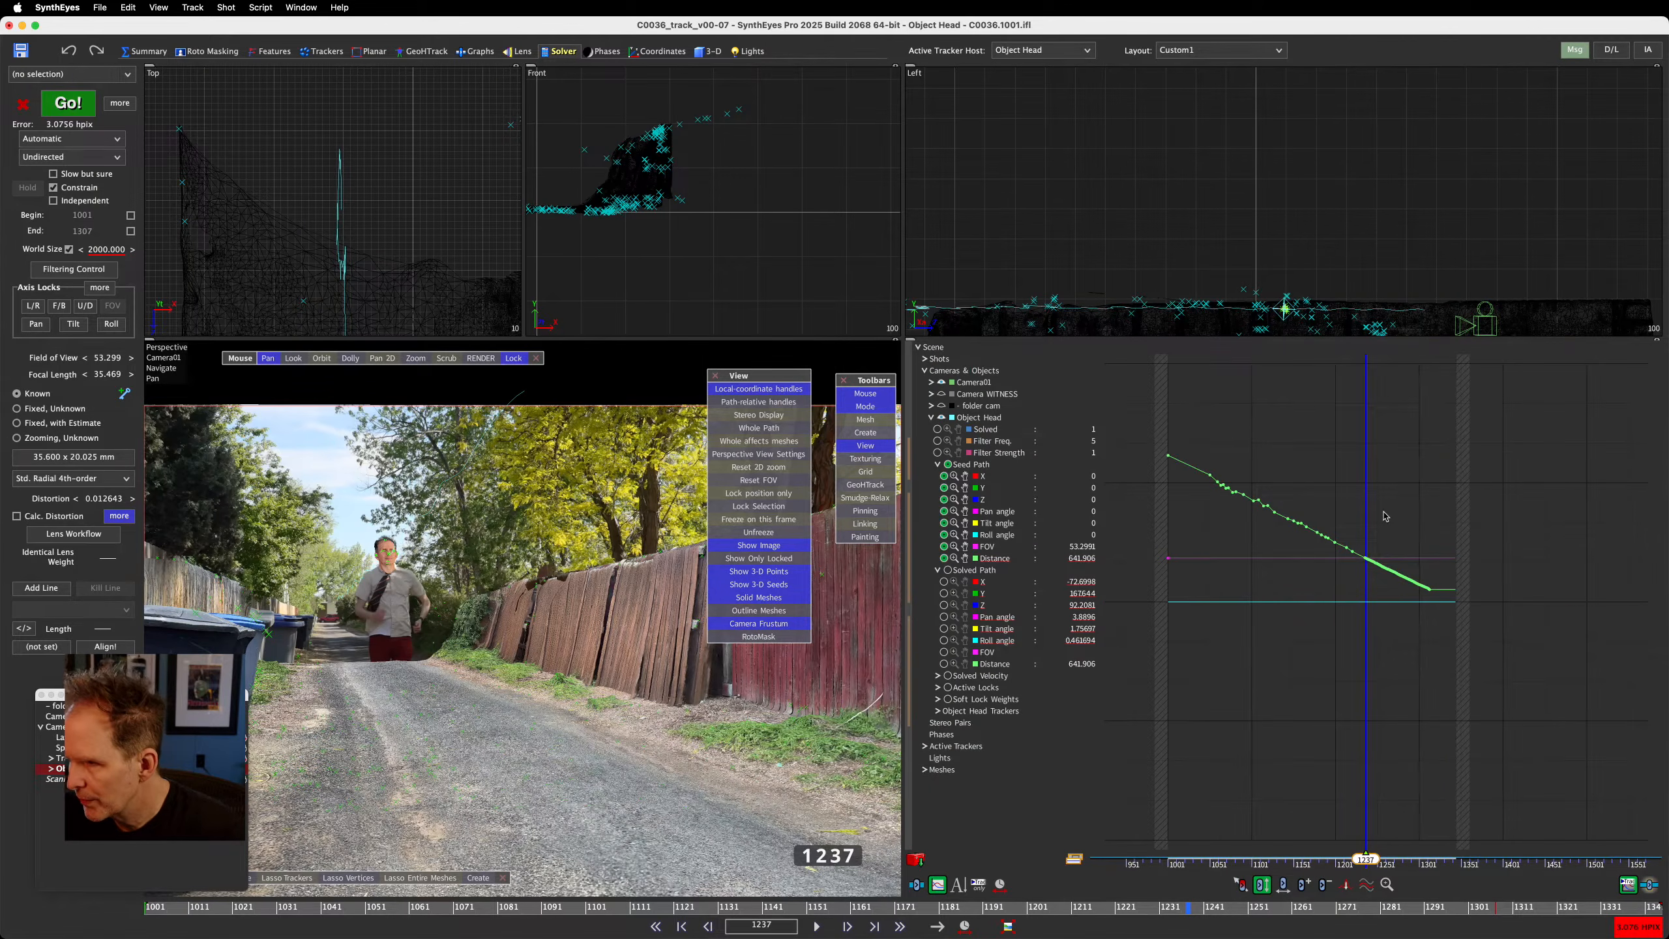
{"action": "left_click_drag", "start_coordinate": [1148, 443], "coordinate": [1463, 679]}
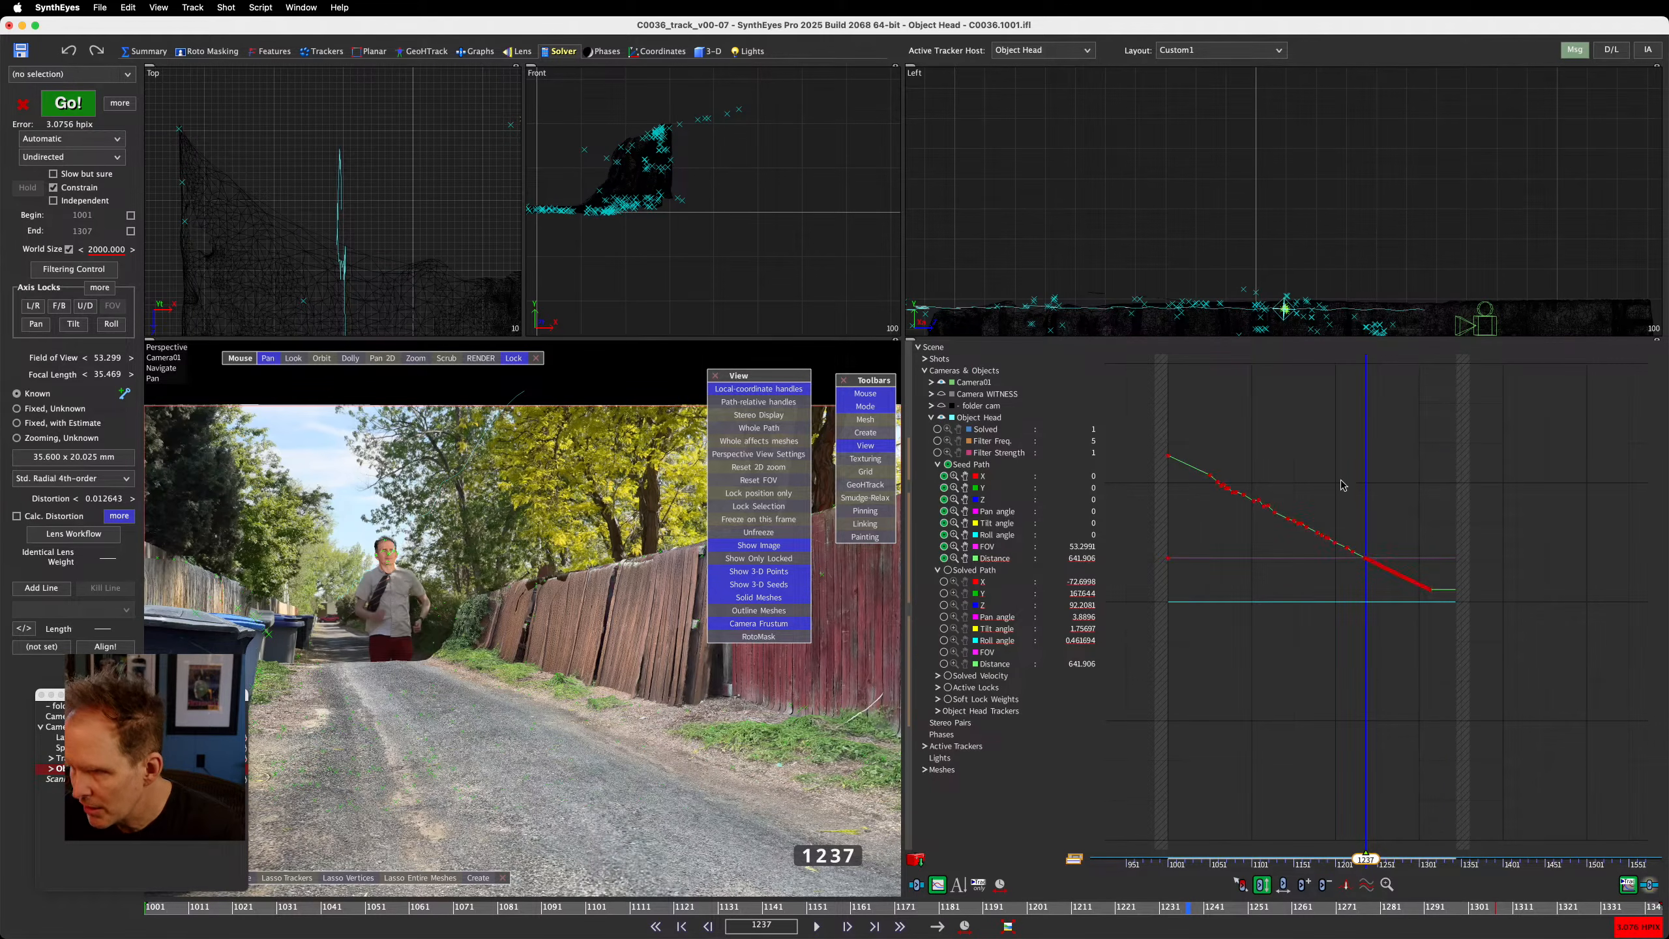
{"action": "right_click", "coordinate": [1321, 410]}
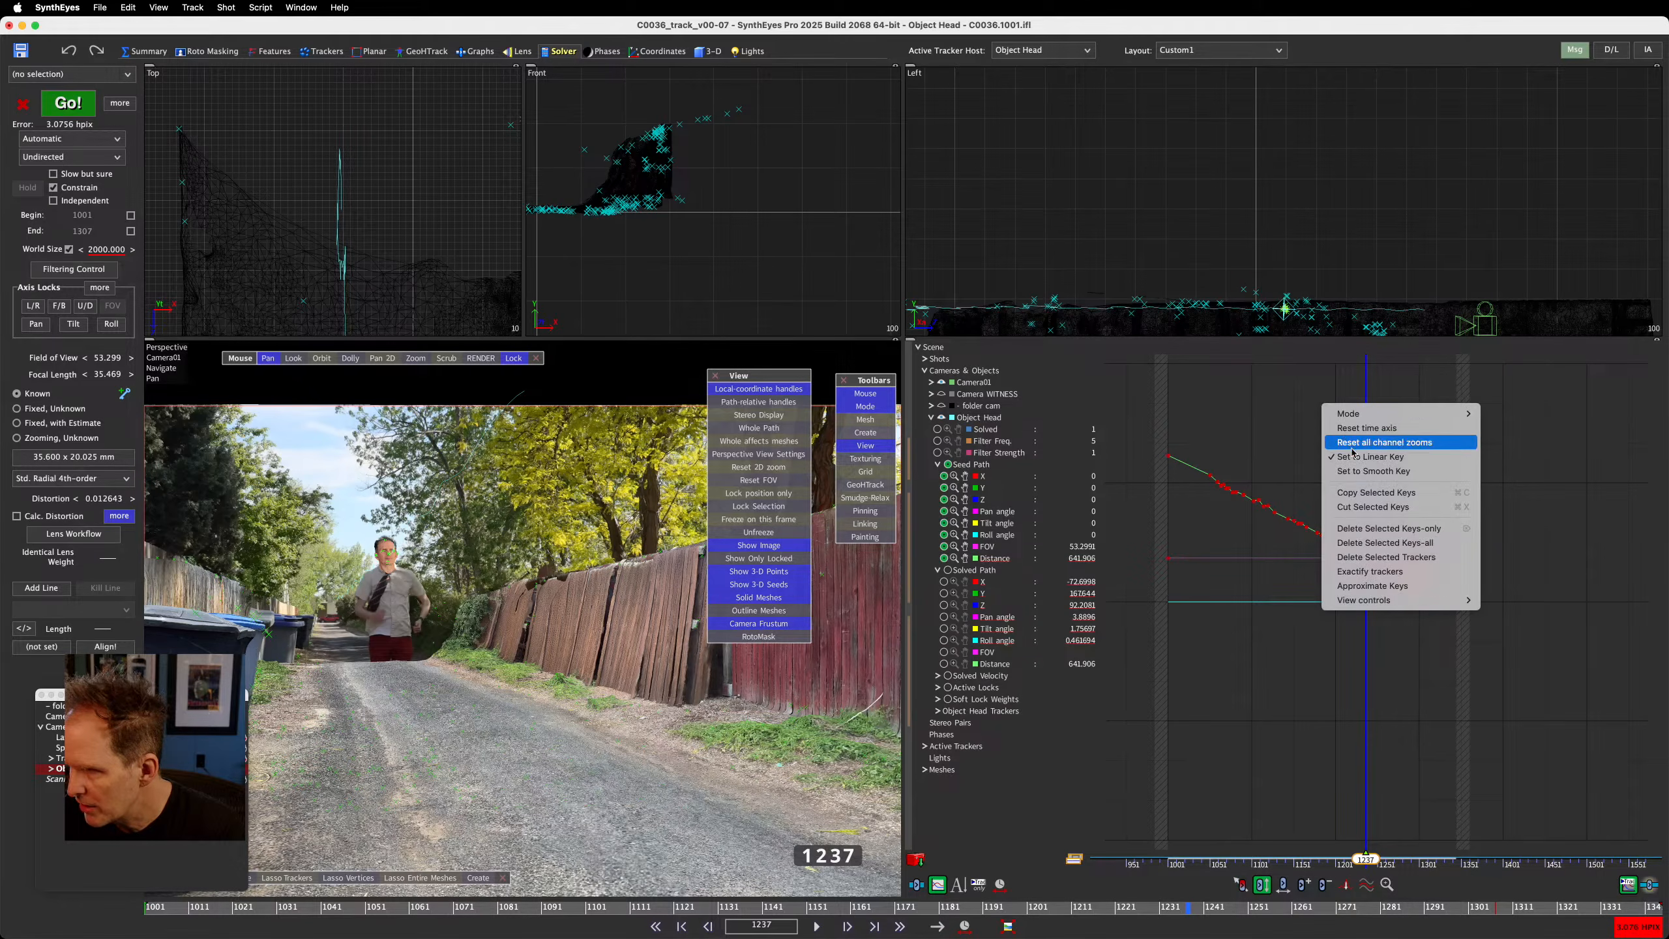
{"action": "left_click", "coordinate": [1365, 471]}
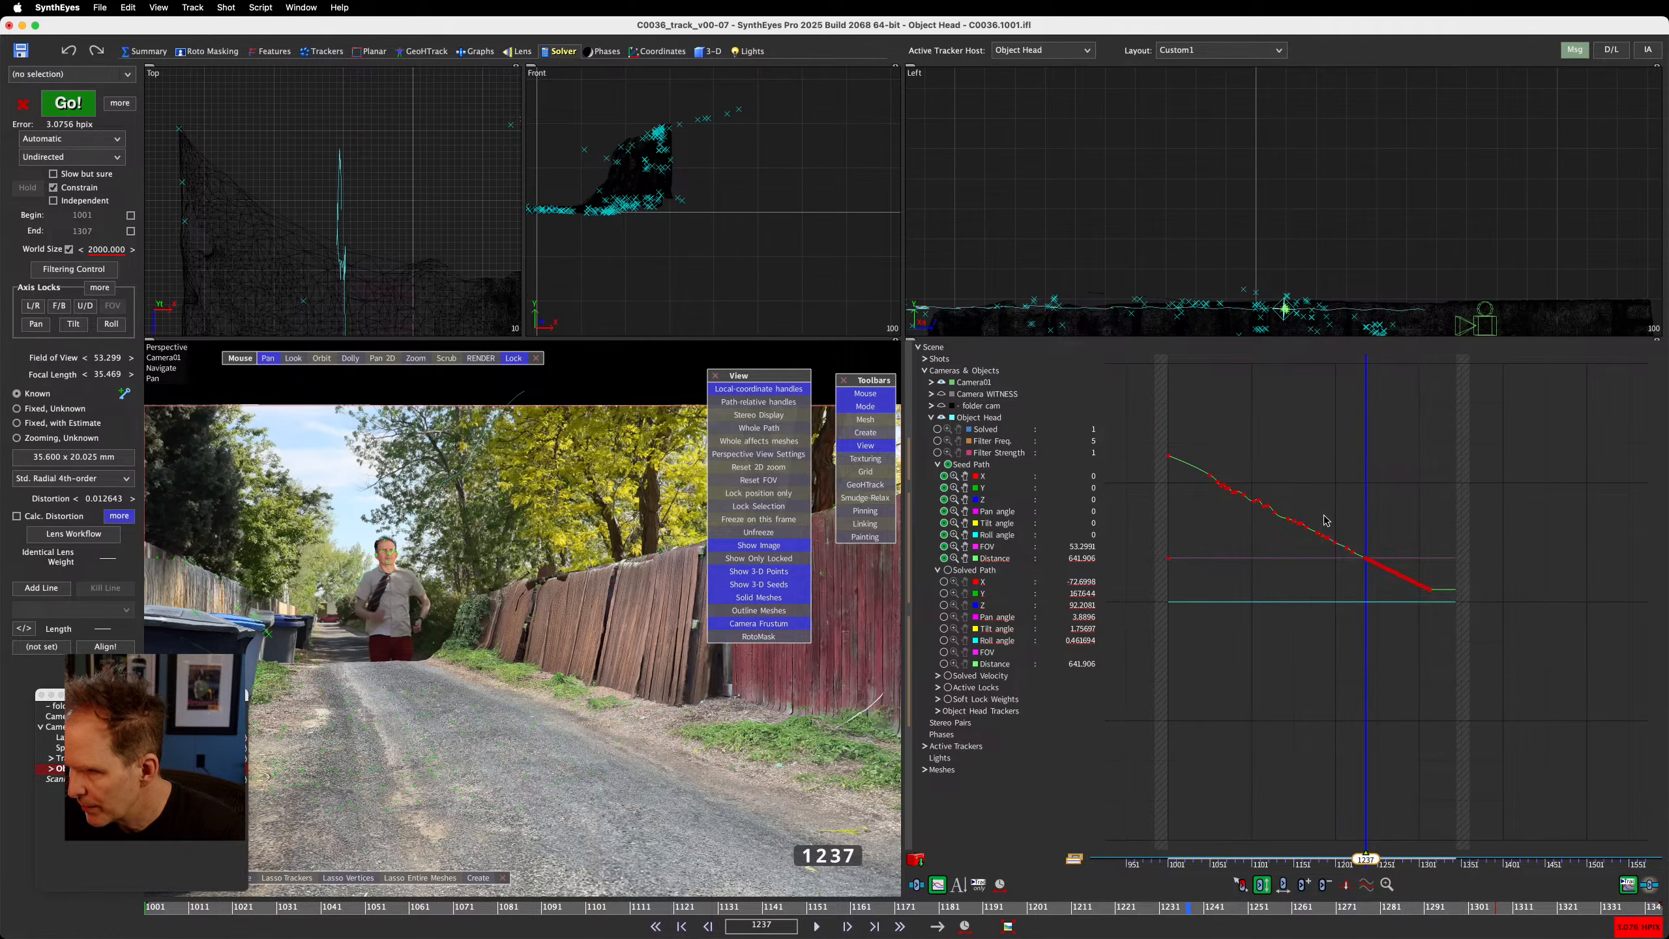
Thin out the uneven seed Distance keys between about frames 1051 and 1121 to even out the bumps in the curve
{"action": "mouse_move", "coordinate": [1327, 521]}
{"action": "right_mouse_down"}
{"action": "mouse_move", "coordinate": [1305, 521]}
{"action": "mouse_move", "coordinate": [1393, 520]}
{"action": "right_mouse_up"}
{"action": "right_click_drag", "start_coordinate": [1277, 527], "coordinate": [1285, 528]}
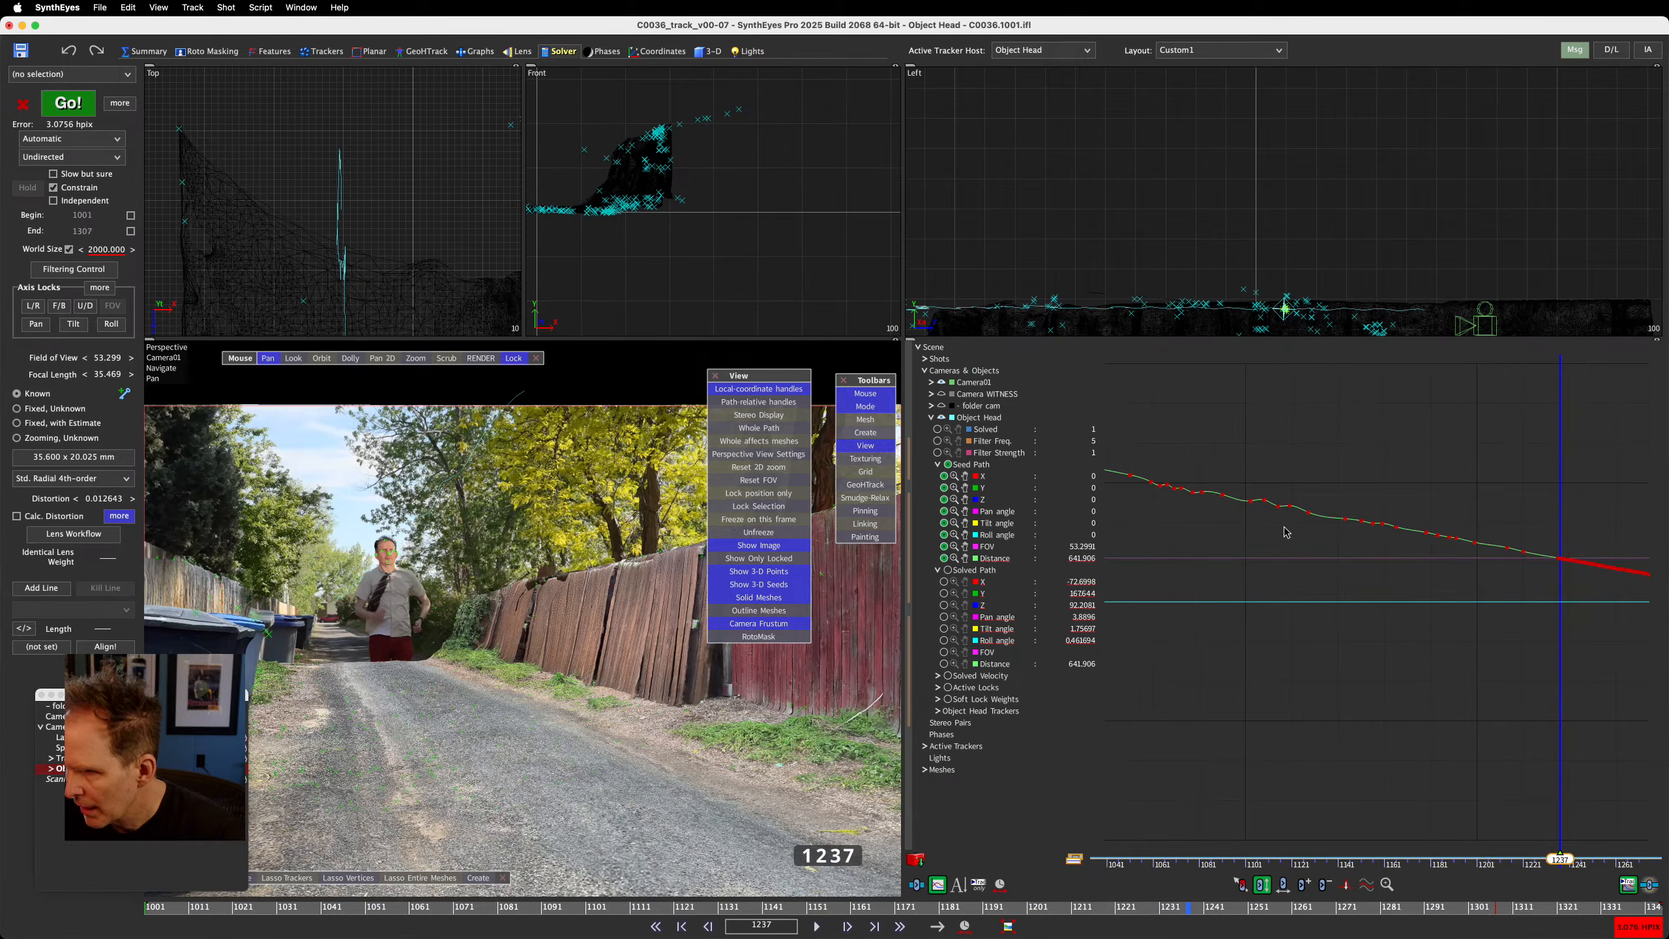
{"action": "left_click", "coordinate": [1273, 481]}
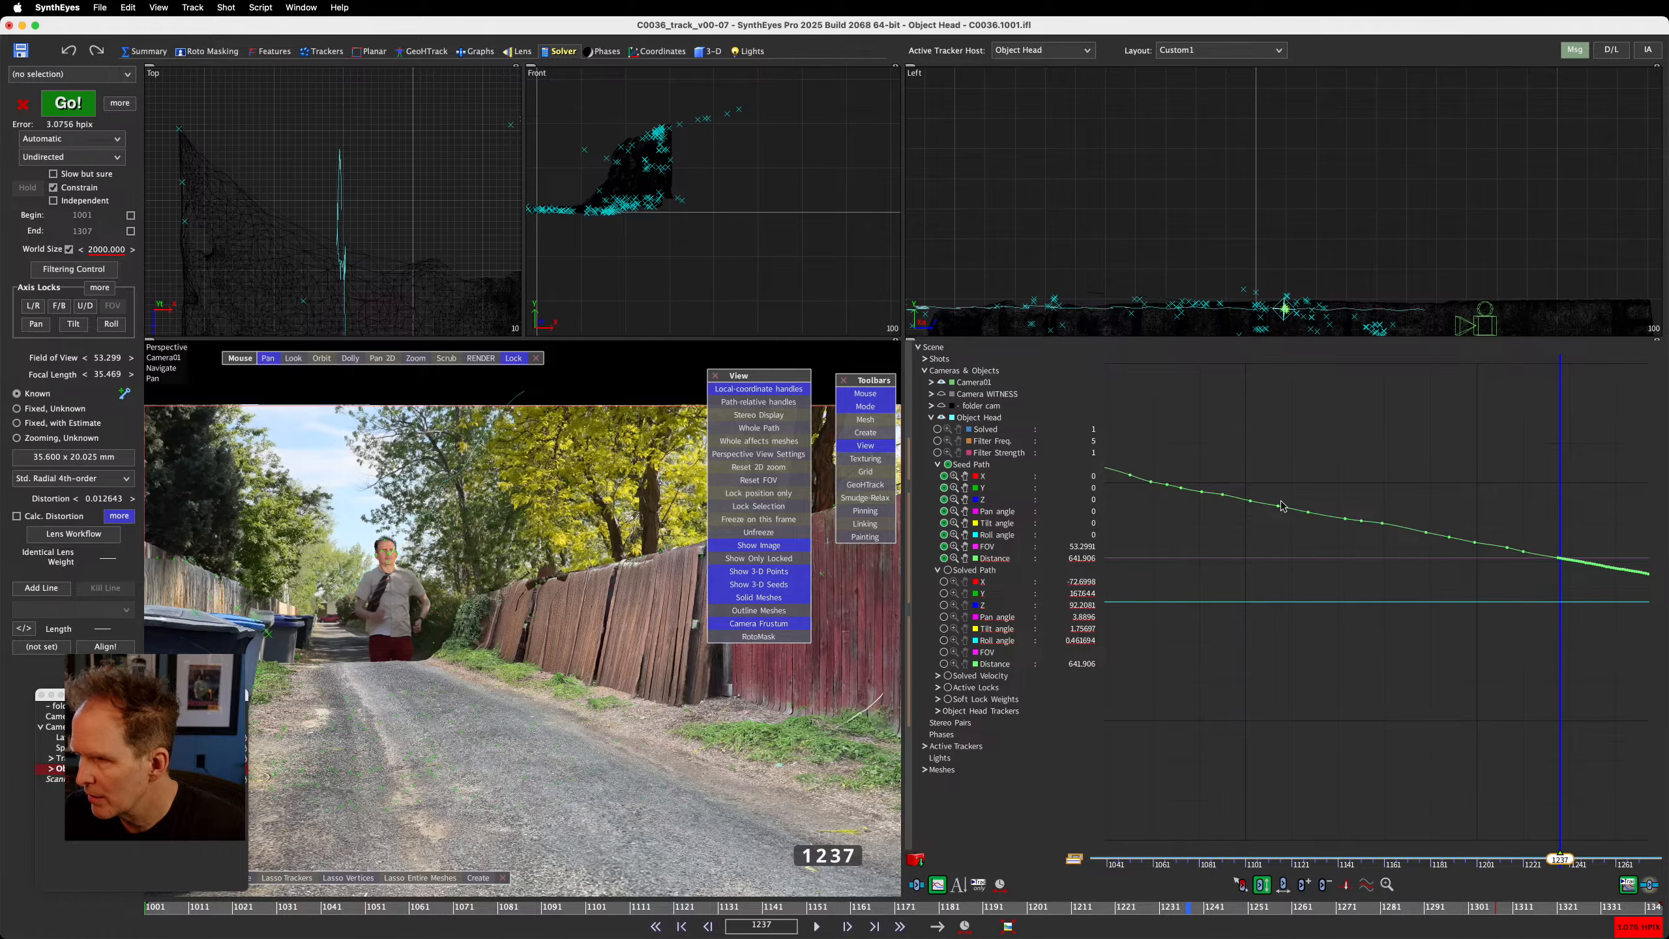
{"action": "right_click_drag", "start_coordinate": [1271, 498], "coordinate": [1198, 471]}
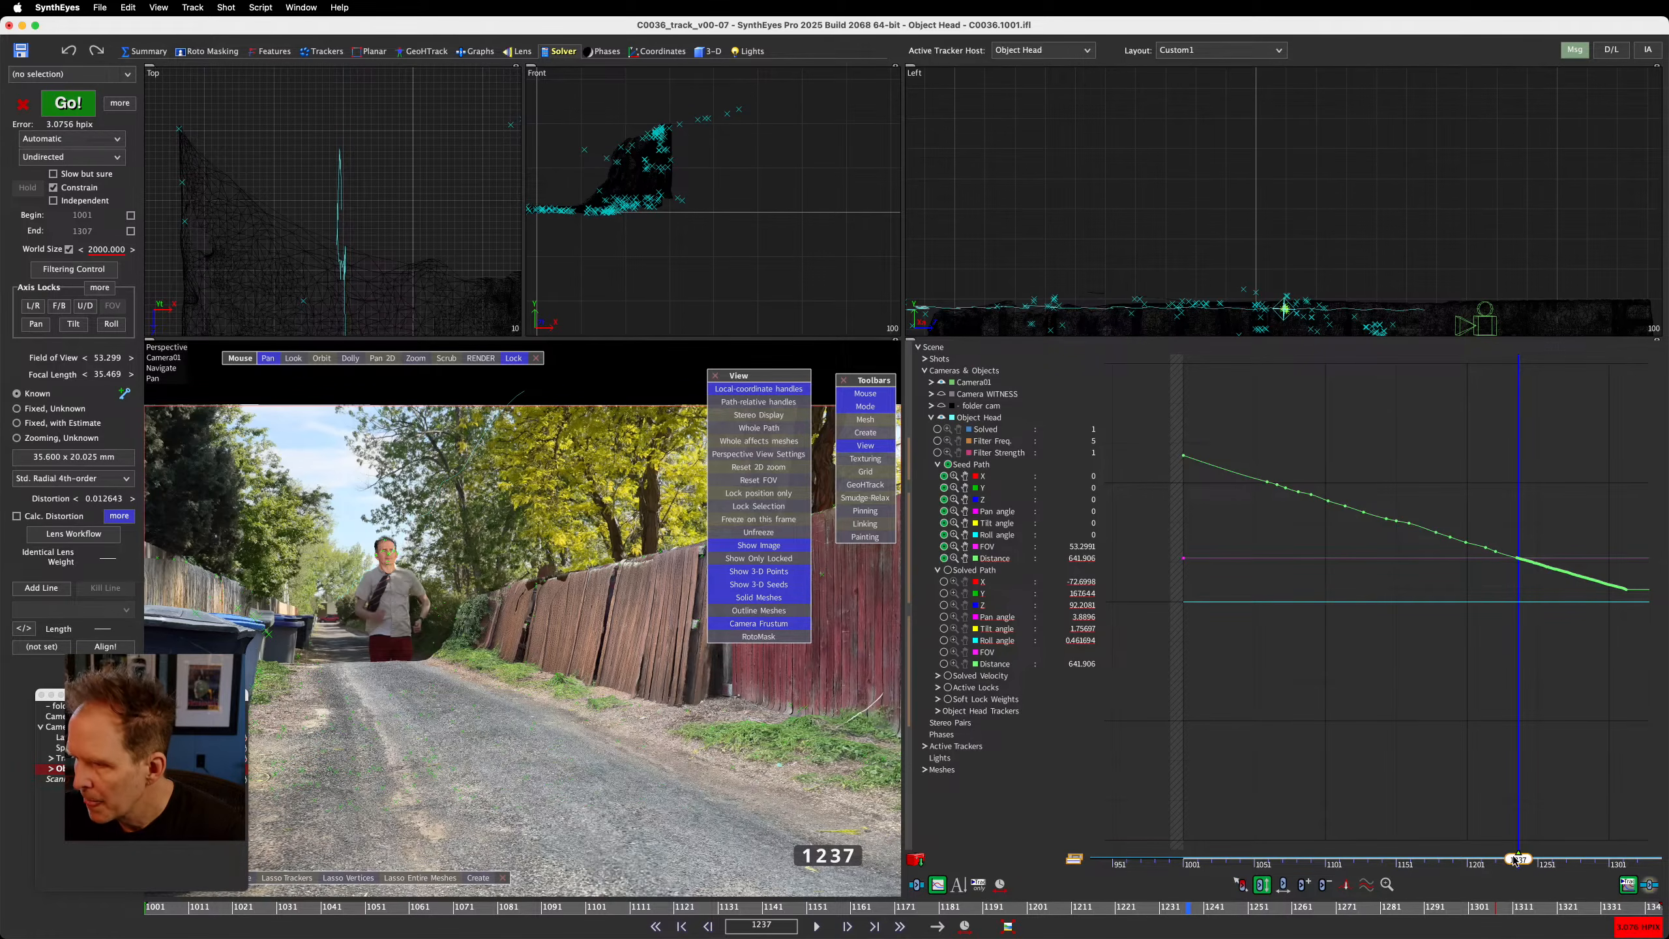
Return to frame 1001 and enable Object Head's overall Distance constraint in the Hard and Soft Lock Controls
{"action": "left_click_drag", "start_coordinate": [1518, 857], "coordinate": [1181, 854]}
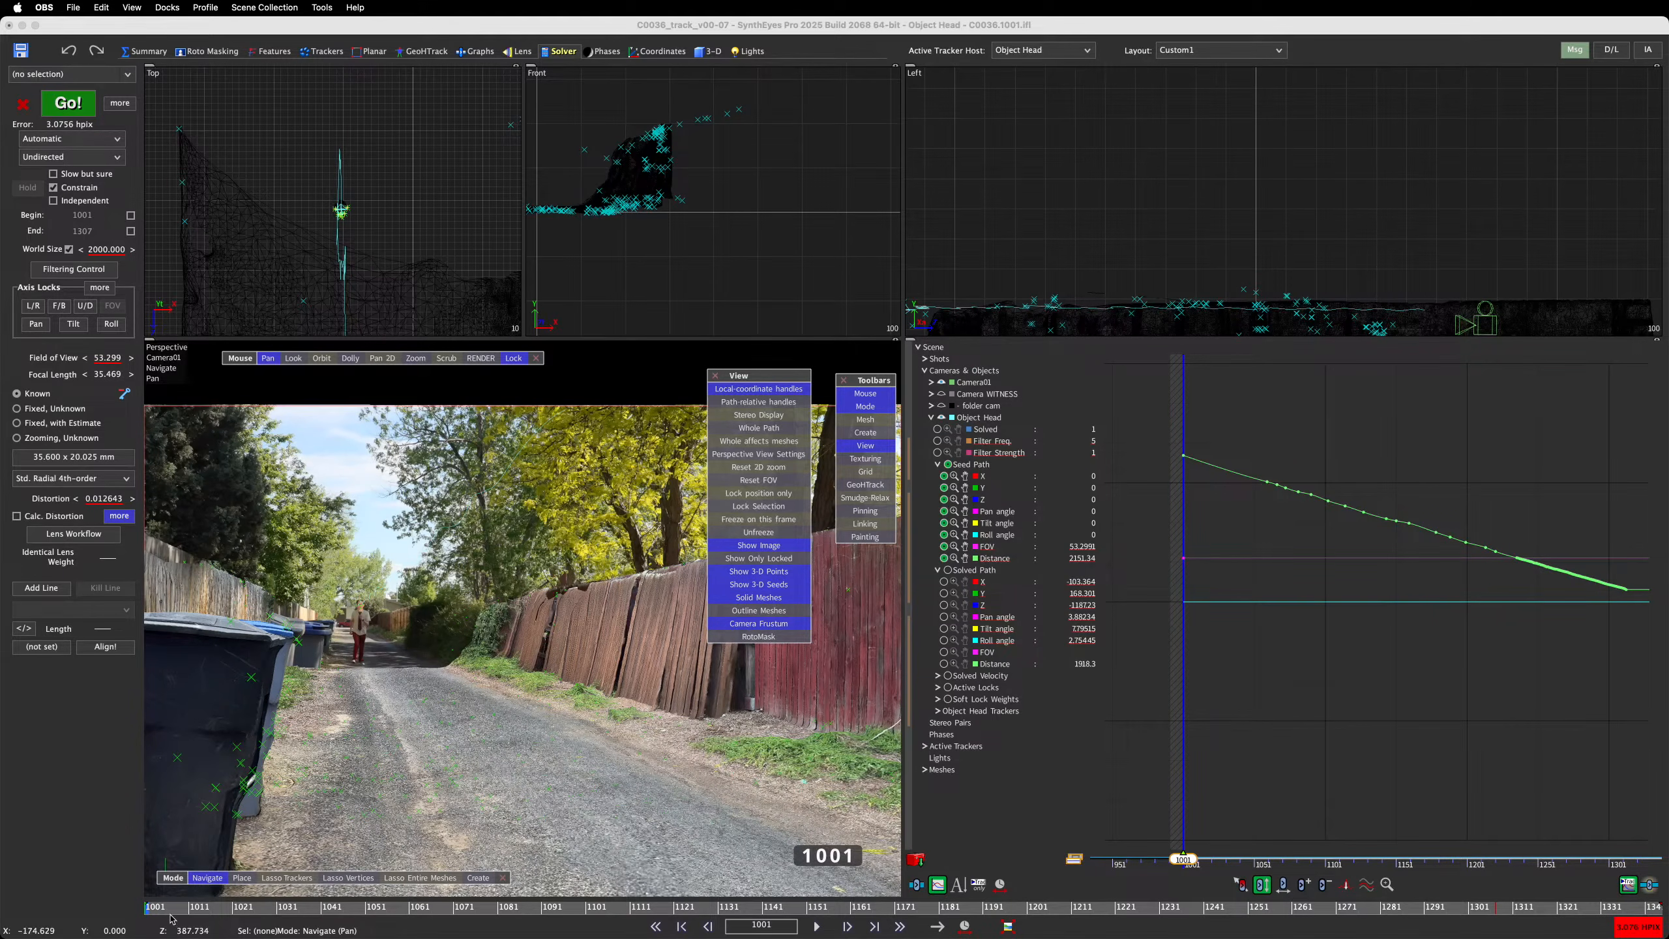
{"action": "mouse_move", "coordinate": [171, 914]}
{"action": "left_mouse_down"}
{"action": "mouse_move", "coordinate": [514, 908]}
{"action": "mouse_move", "coordinate": [140, 906]}
{"action": "left_mouse_up"}
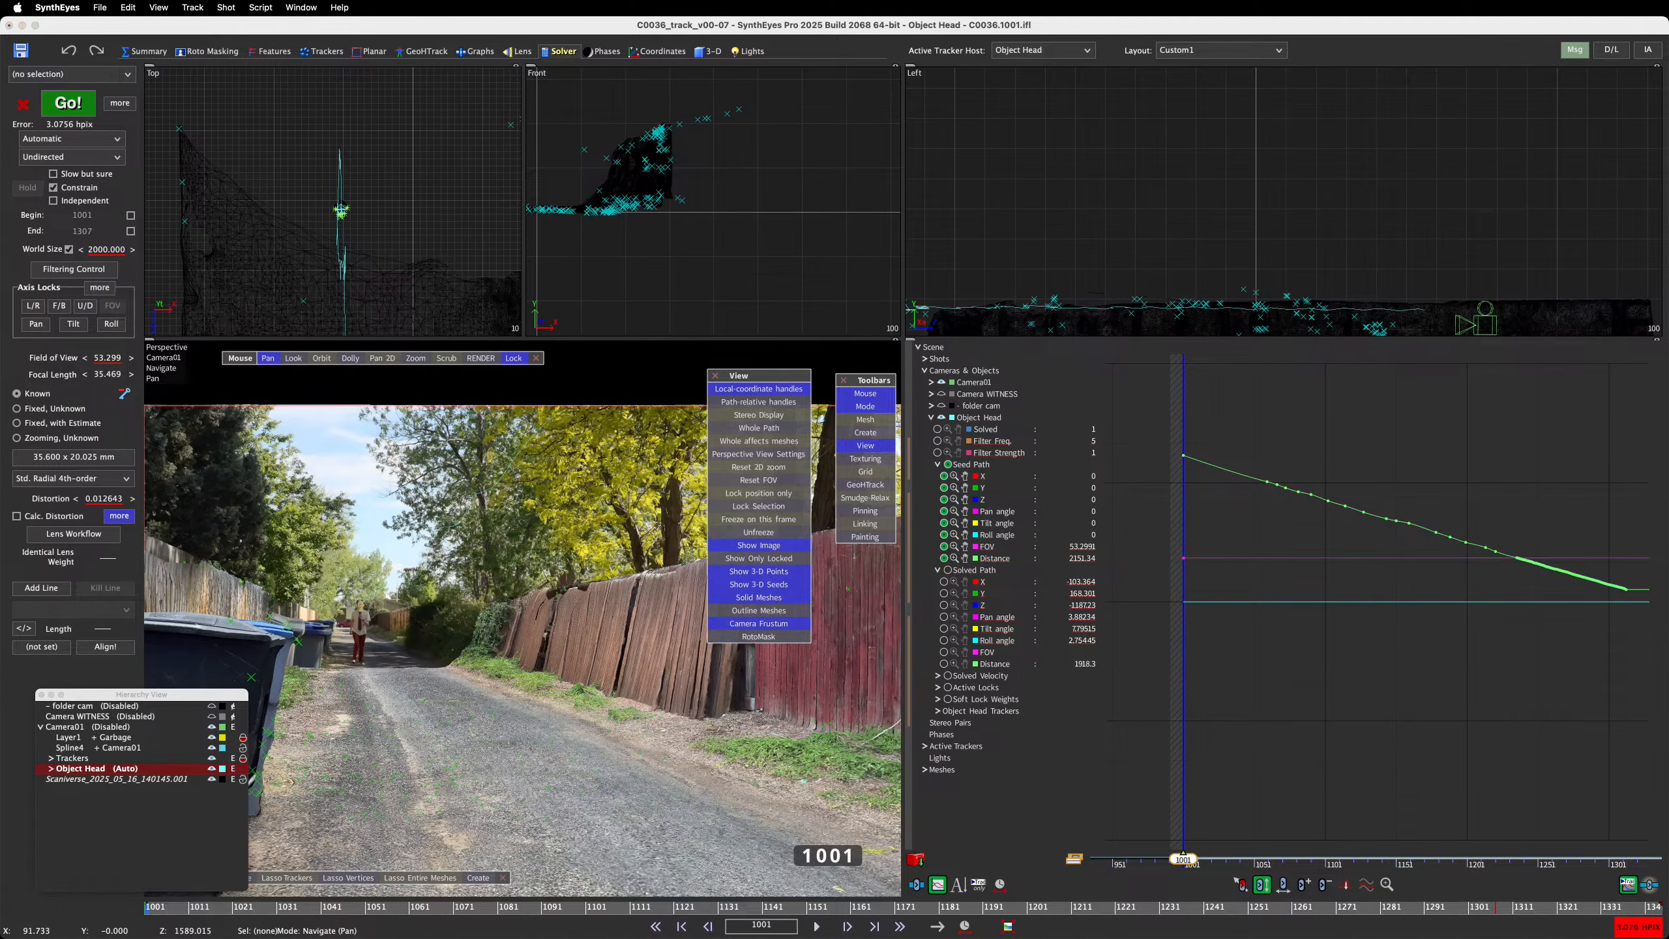
{"action": "left_click", "coordinate": [100, 288]}
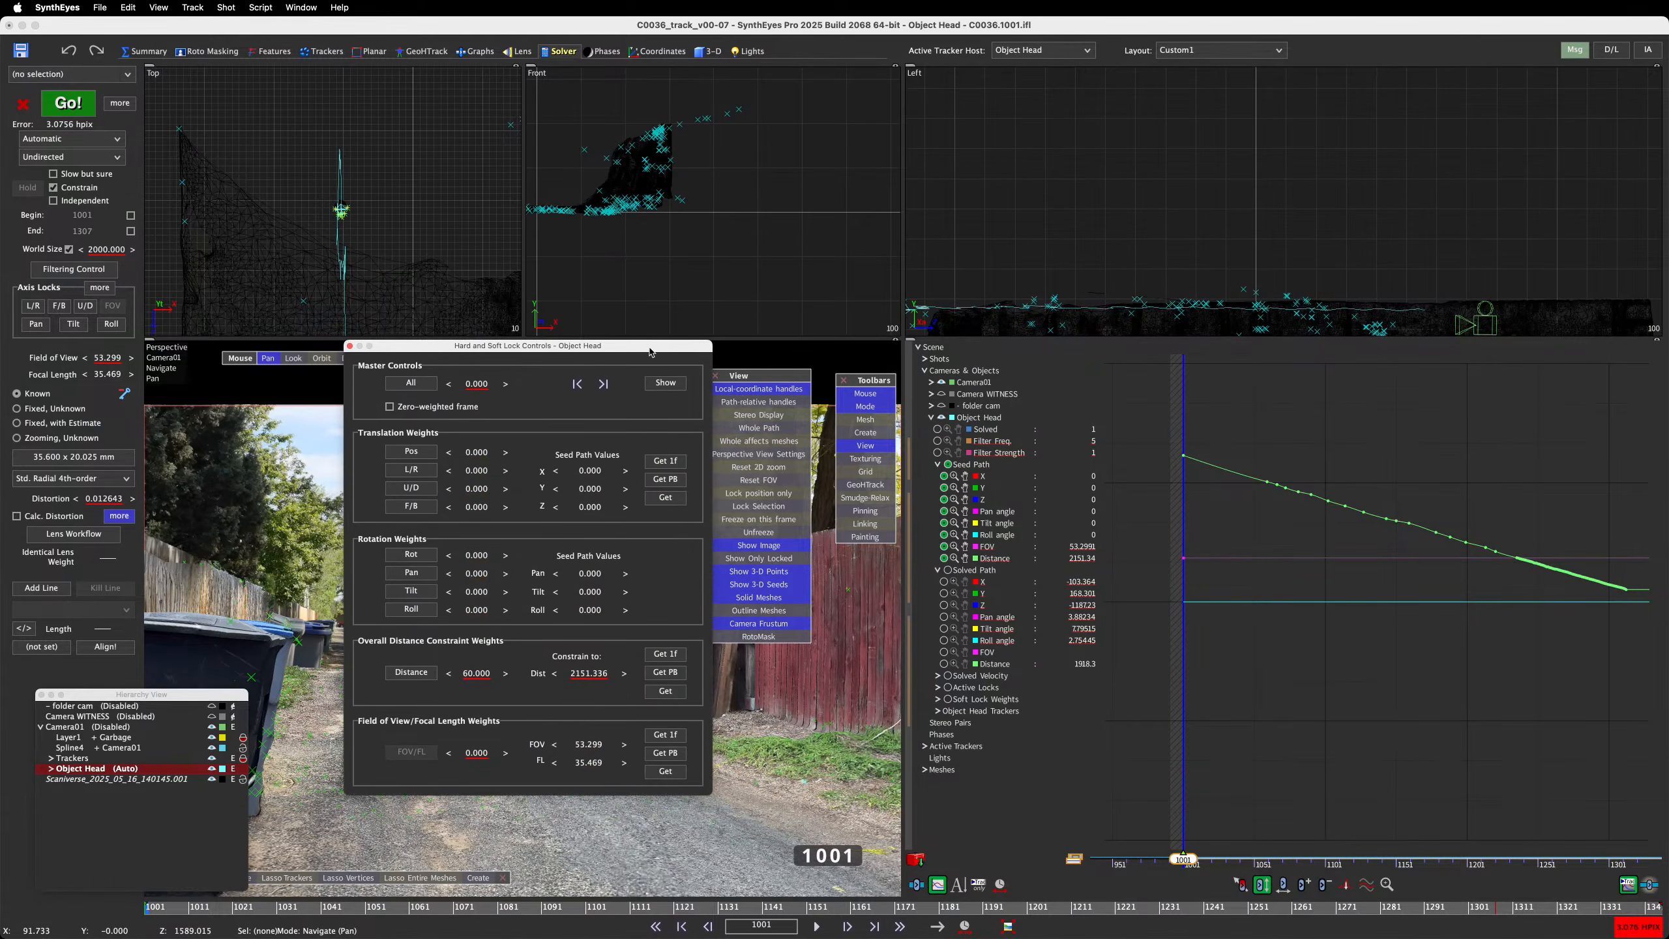
{"action": "left_click", "coordinate": [199, 886]}
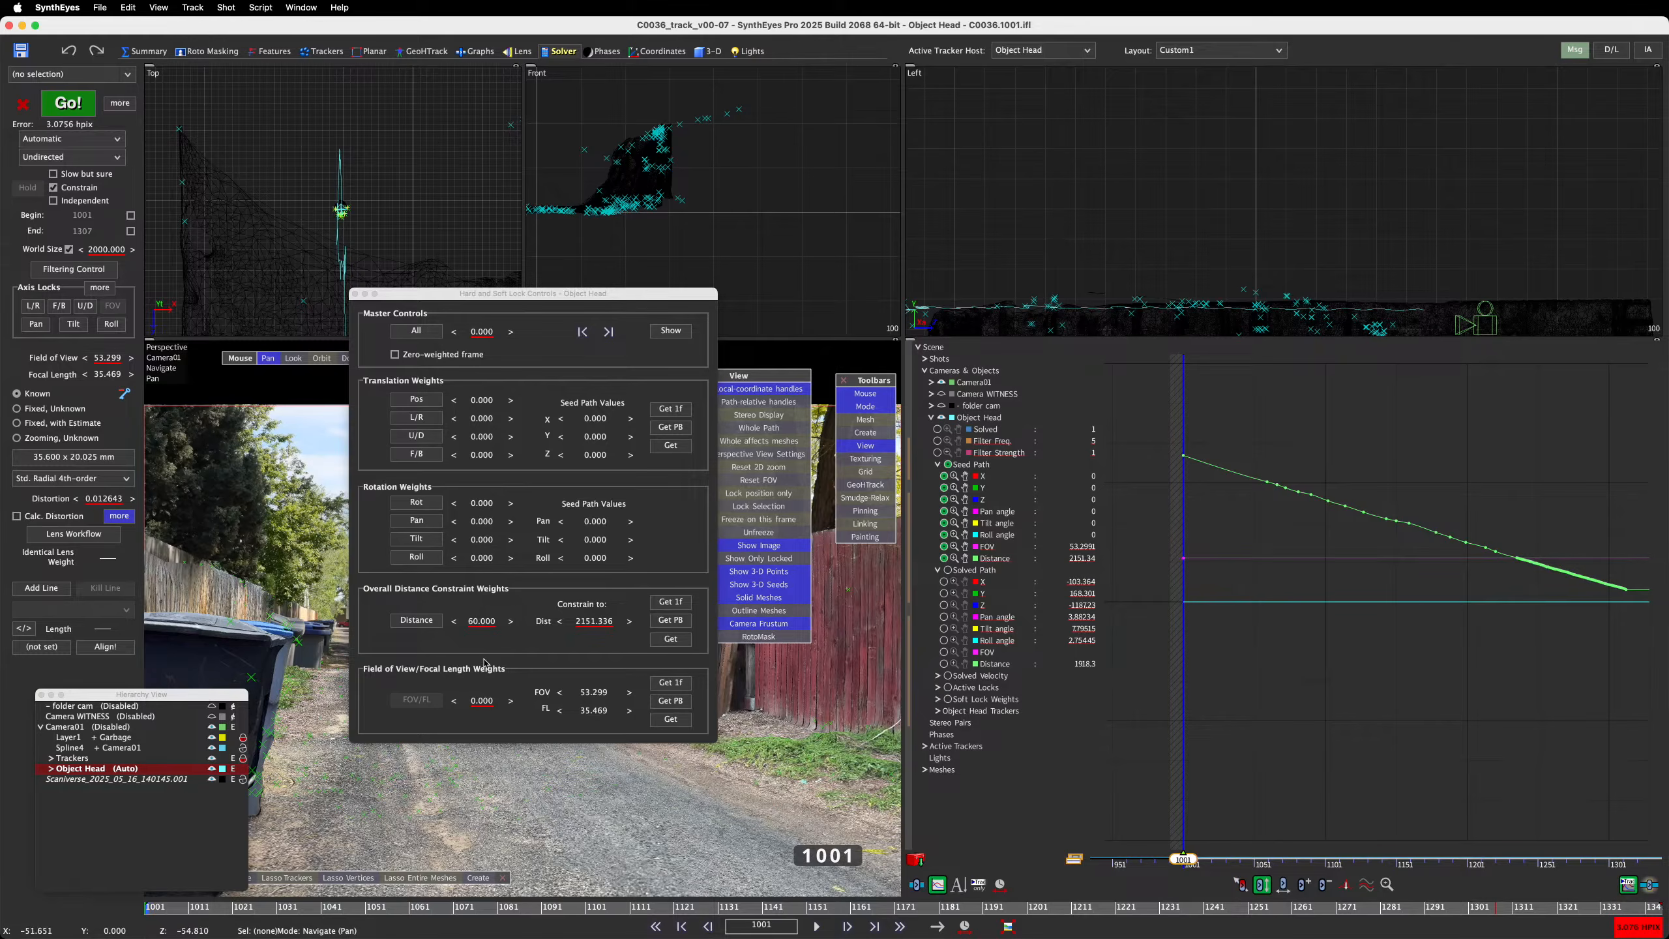
{"action": "left_click", "coordinate": [409, 622]}
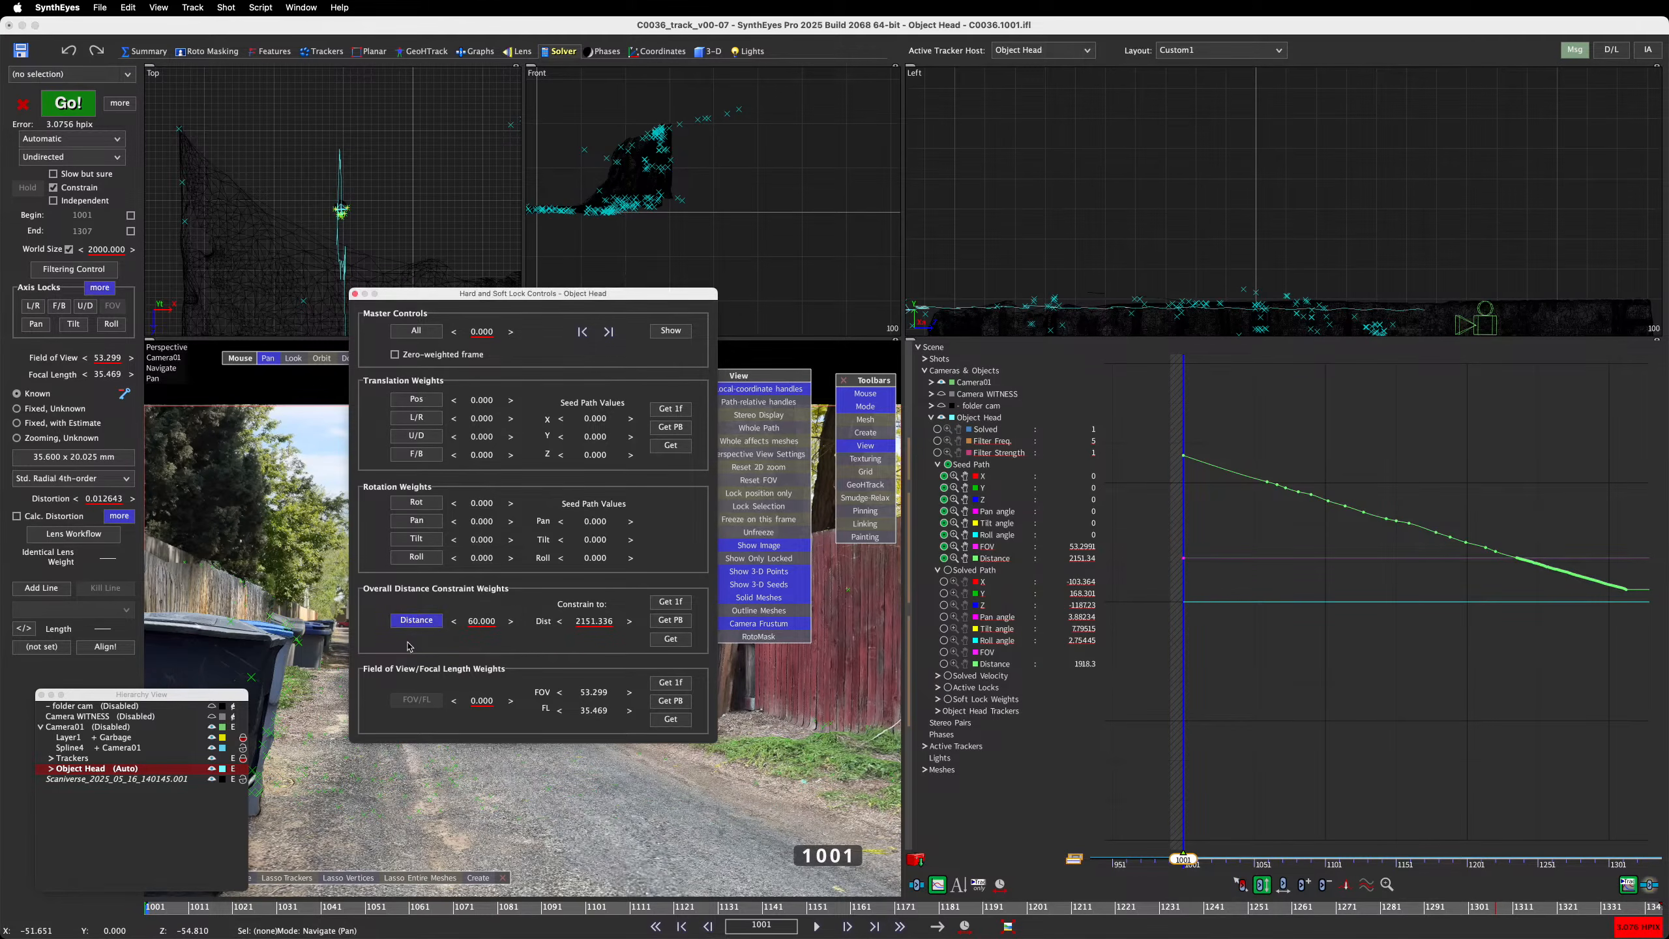
Go to frame 1235 to check the Distance constraint there, and move the Hard and Soft Lock Controls clear of the runner
{"action": "left_click", "coordinate": [257, 891]}
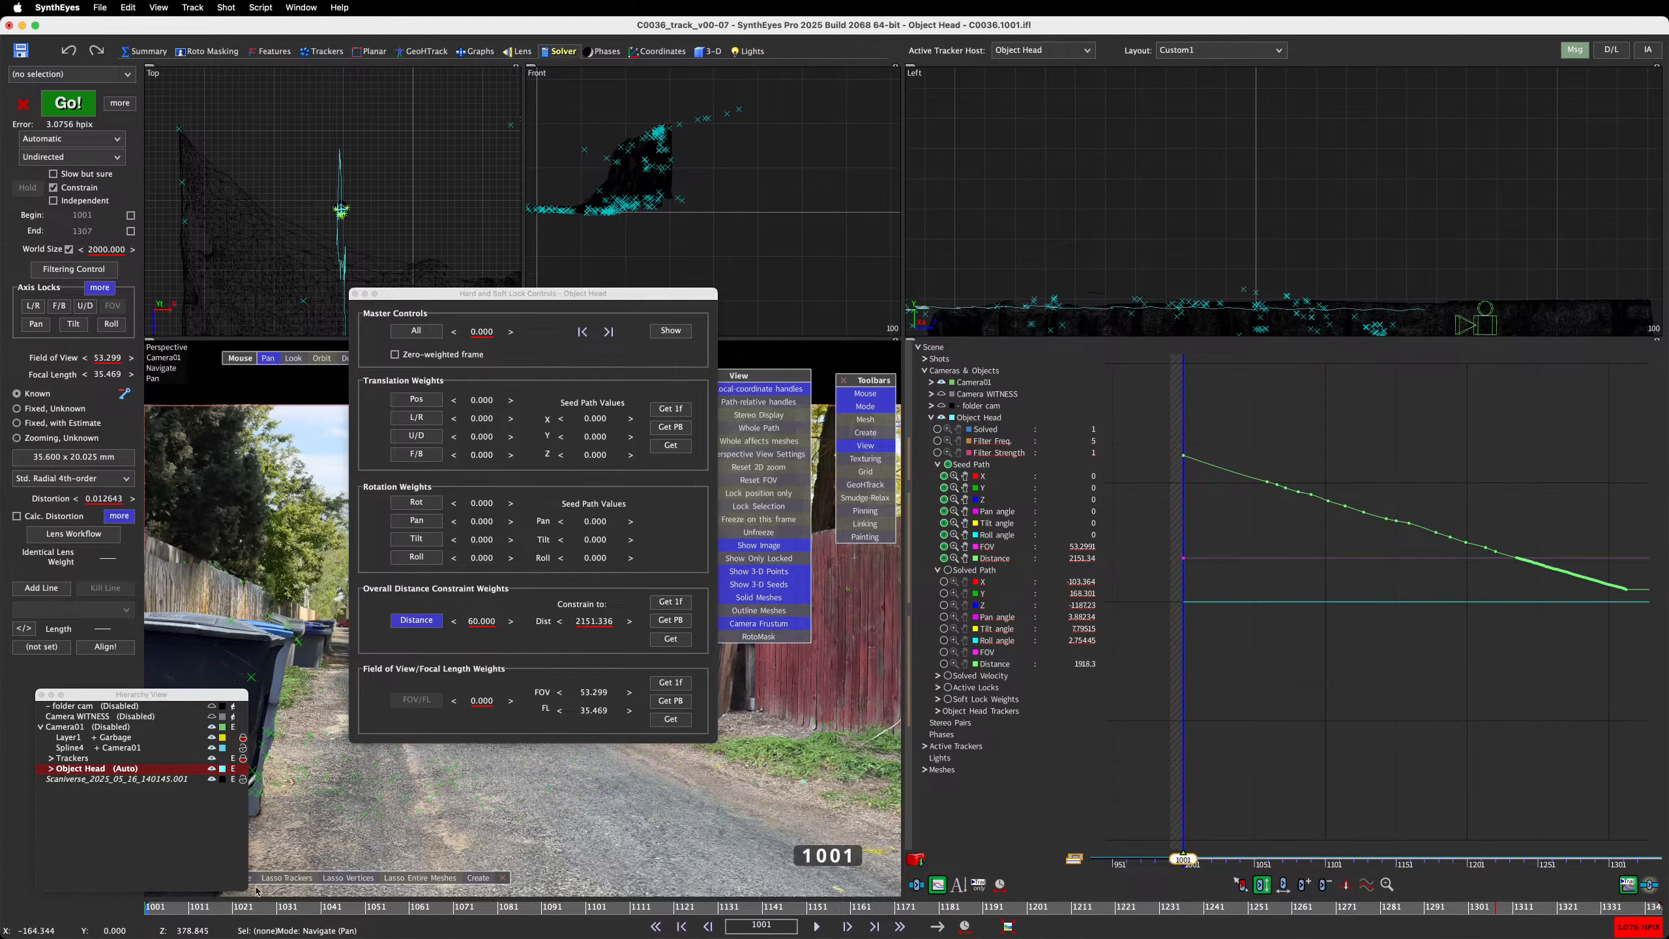
{"action": "left_click_drag", "start_coordinate": [200, 908], "coordinate": [1176, 936]}
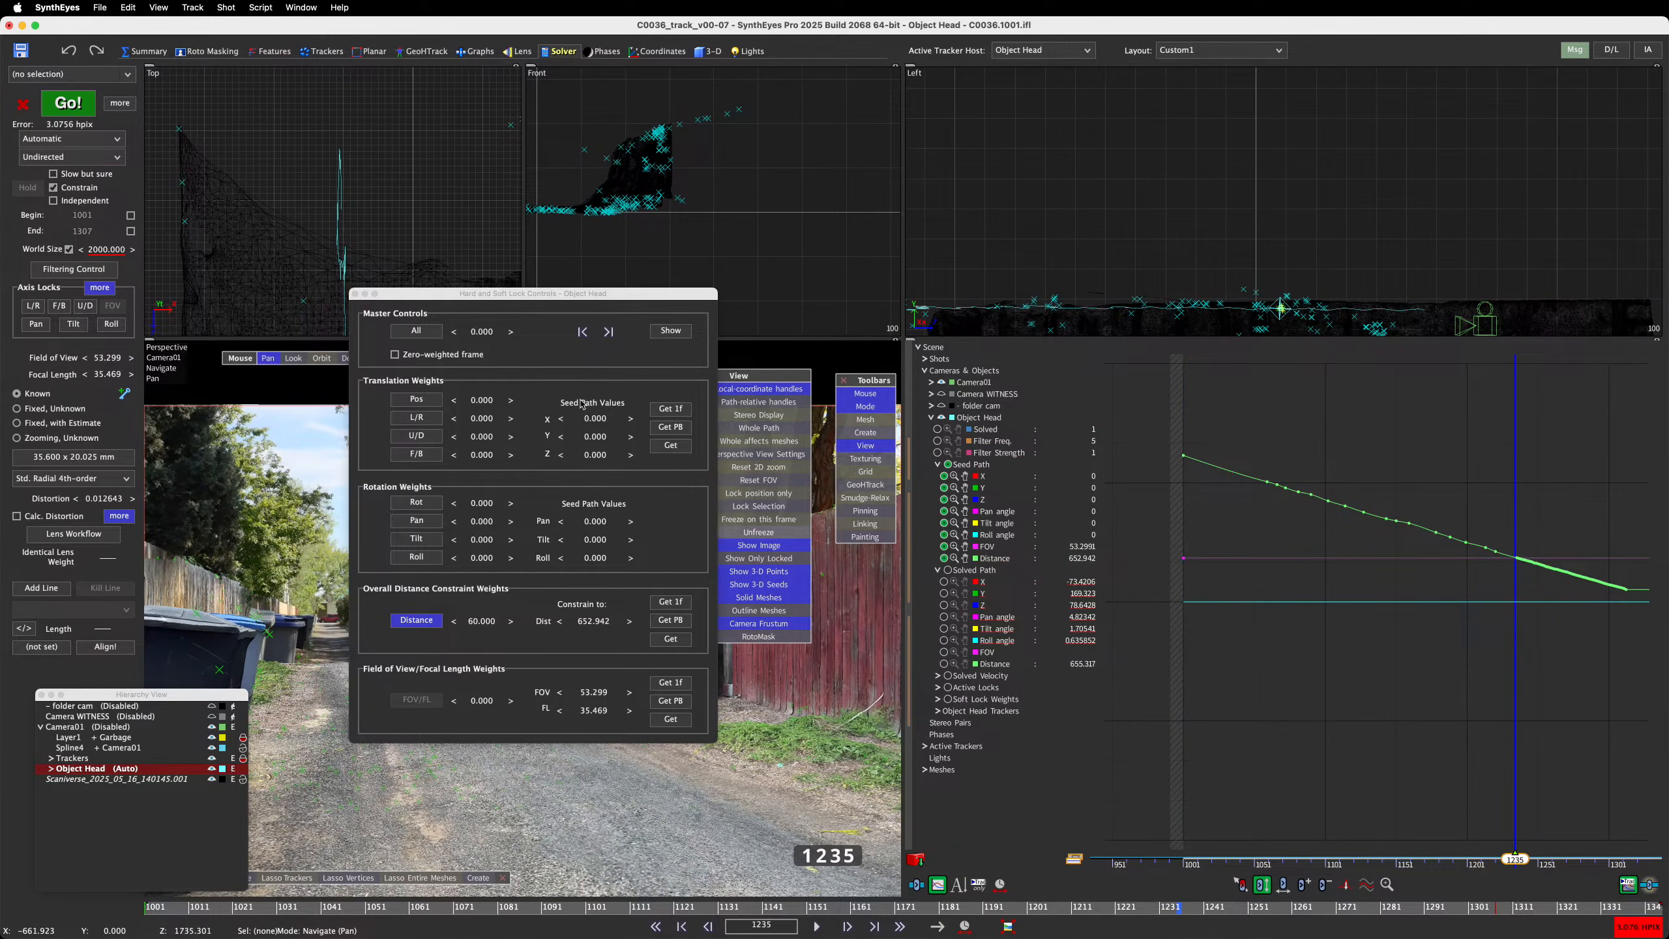
{"action": "left_click_drag", "start_coordinate": [588, 302], "coordinate": [813, 277]}
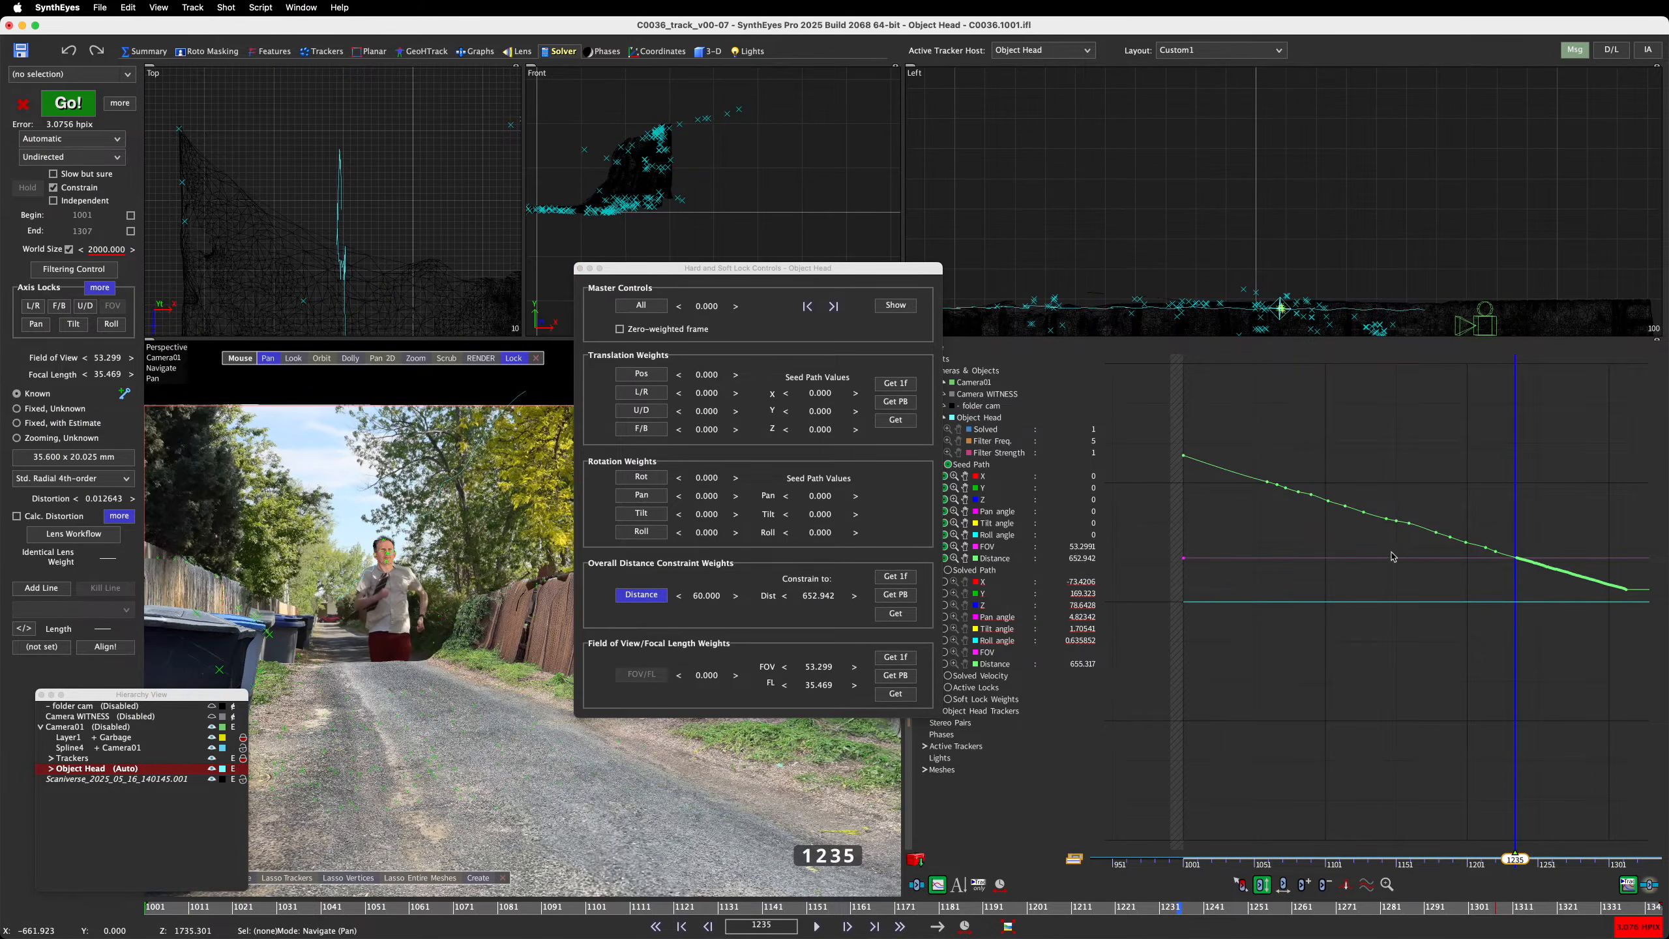
Move to frame 1236 and turn off Object Head's overall Distance constraint from there
{"action": "scroll", "coordinate": [1285, 502], "scroll_direction": "down", "scroll_amount": 3}
{"action": "scroll", "coordinate": [1586, 592], "scroll_direction": "up", "scroll_amount": 10}
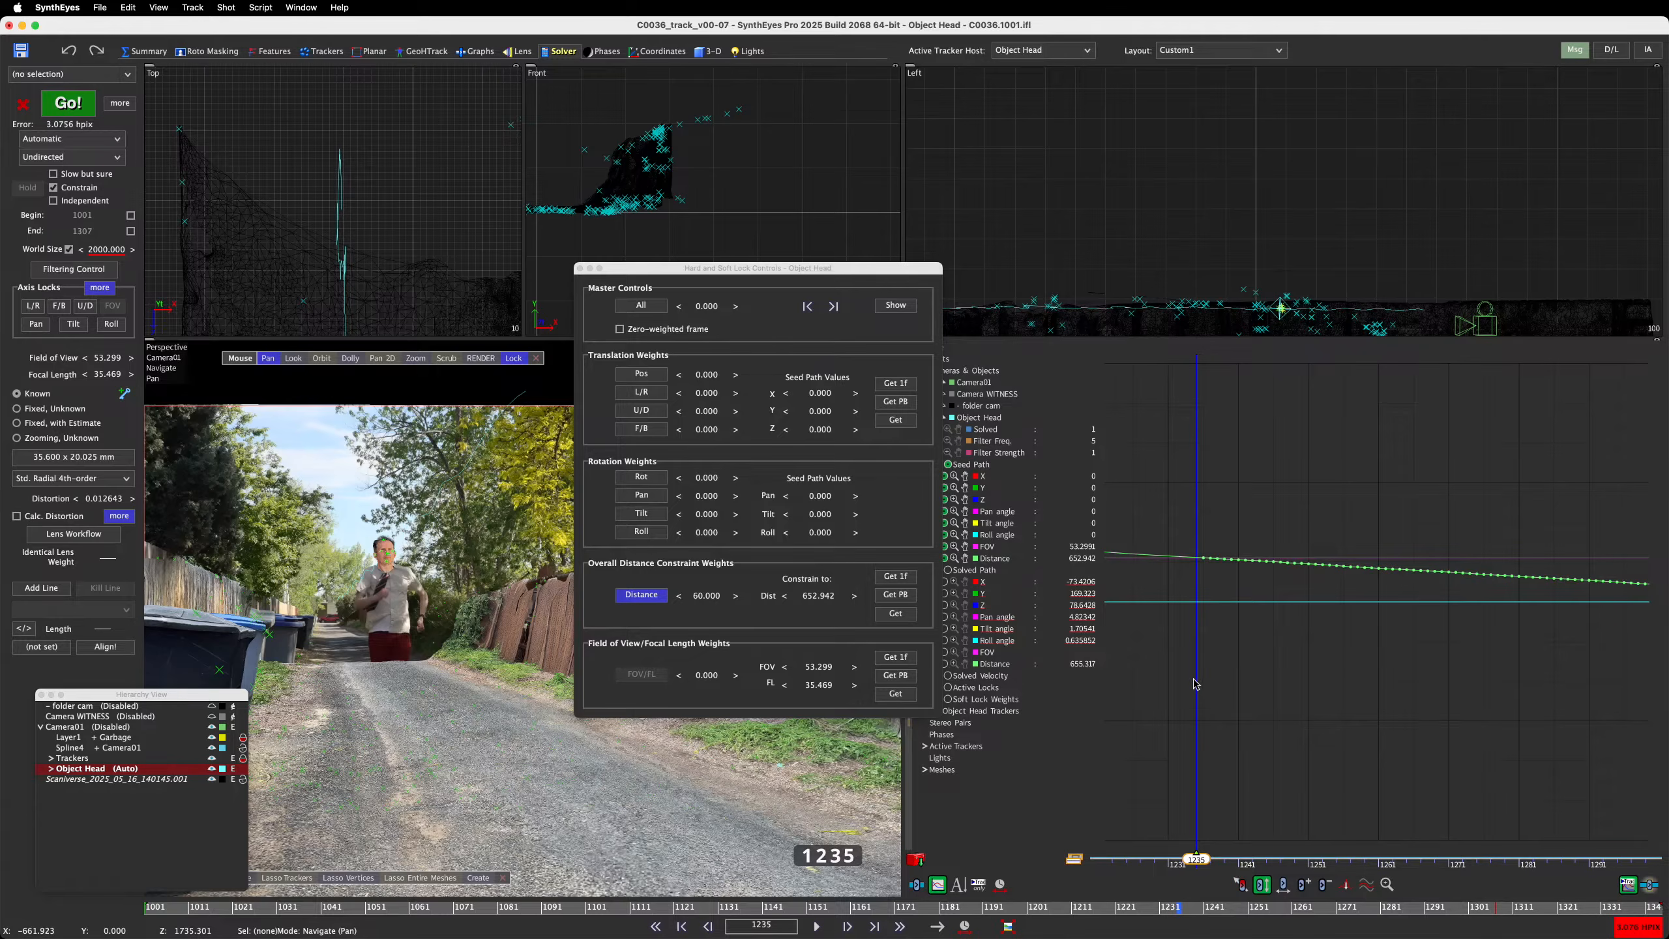
{"action": "key", "text": "Right"}
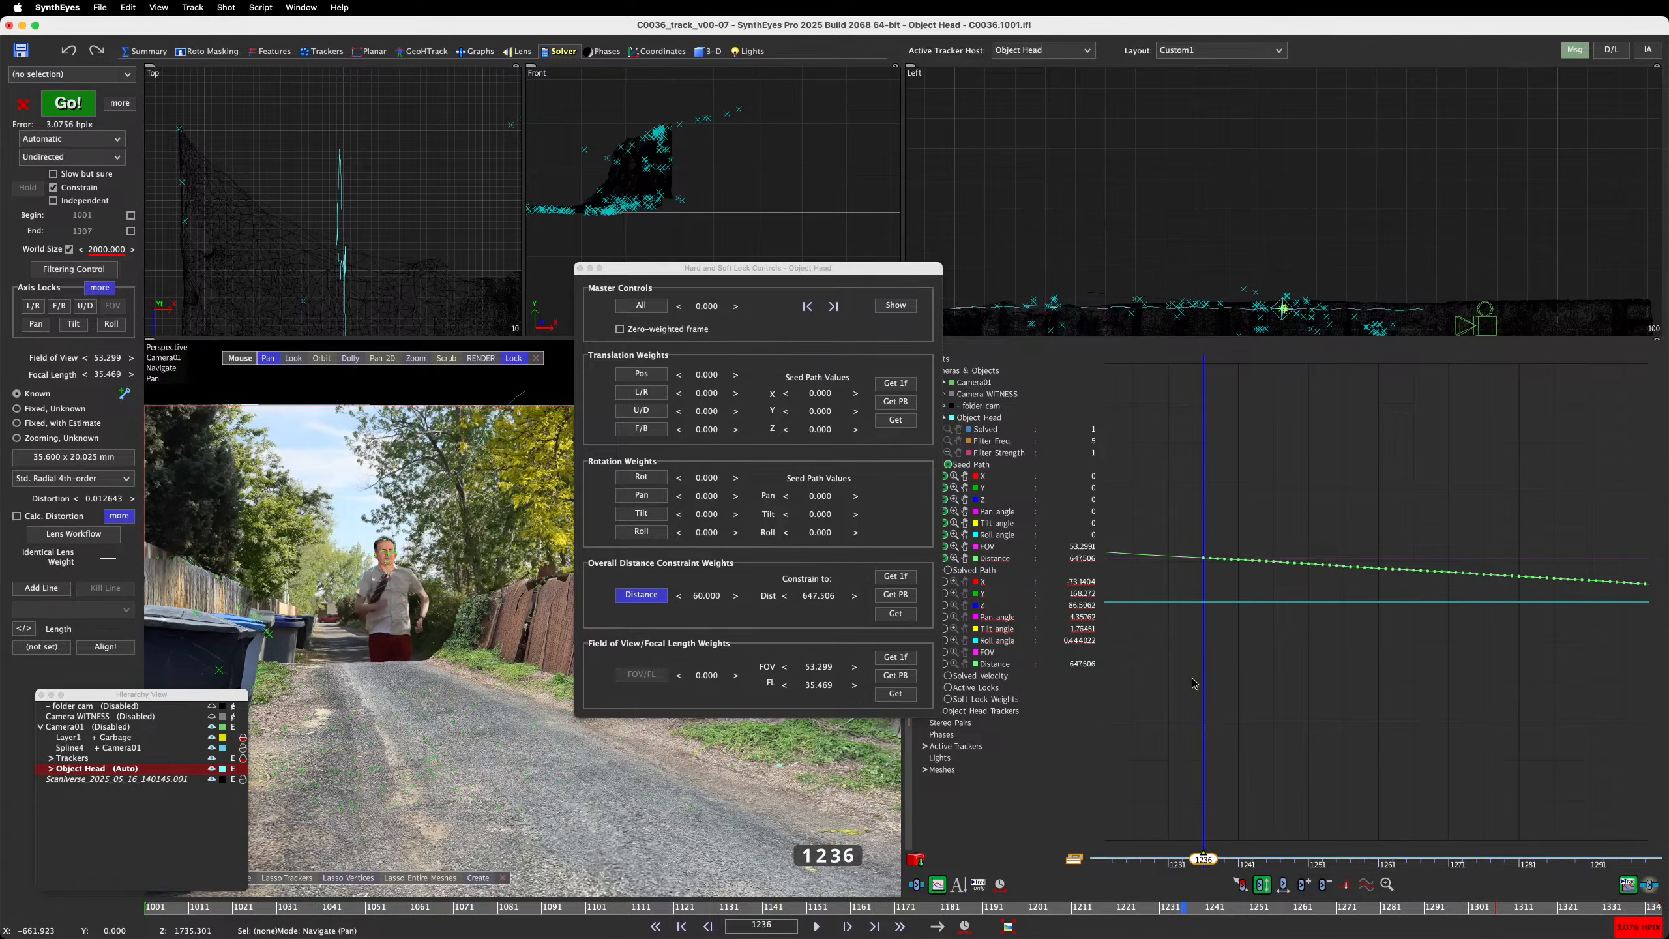
{"action": "left_click", "coordinate": [656, 601]}
Follow Object Head's path in the Top view and scrub from frame 1236 to 1278 to check its motion and constraint state
{"action": "middle_click_drag", "start_coordinate": [416, 257], "coordinate": [384, 46]}
{"action": "middle_click_drag", "start_coordinate": [357, 219], "coordinate": [403, 15]}
{"action": "middle_click_drag", "start_coordinate": [409, 216], "coordinate": [406, 13]}
{"action": "middle_click_drag", "start_coordinate": [412, 247], "coordinate": [424, 34]}
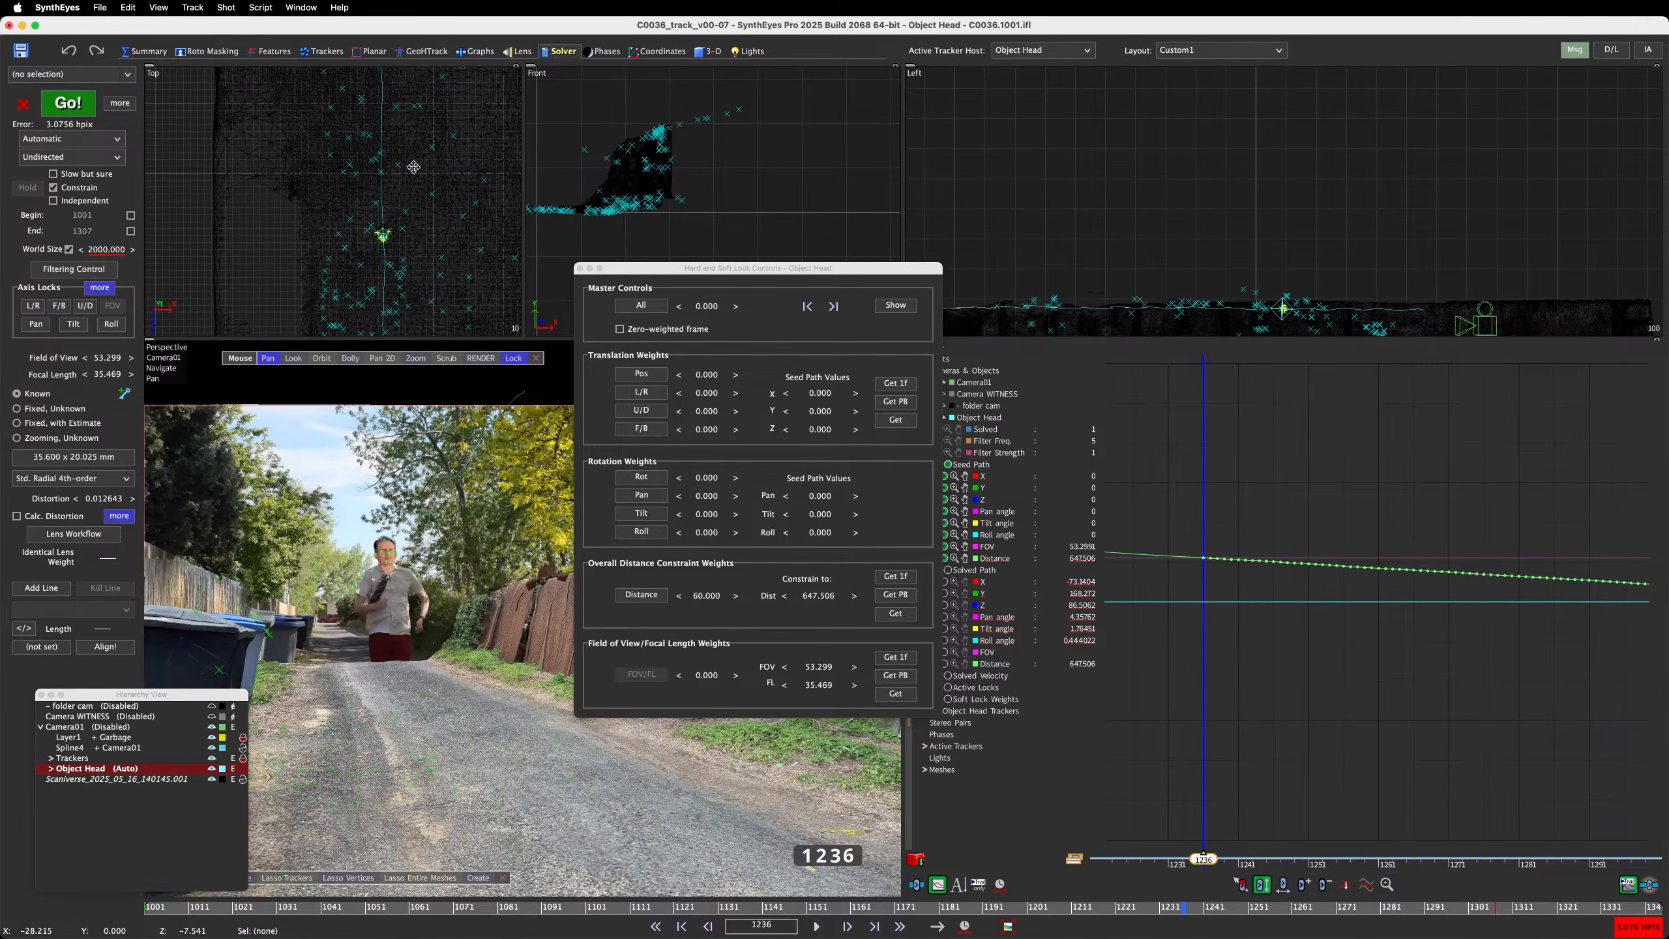
{"action": "middle_click_drag", "start_coordinate": [414, 167], "coordinate": [421, 22]}
{"action": "scroll", "coordinate": [401, 154], "scroll_direction": "up", "scroll_amount": 5}
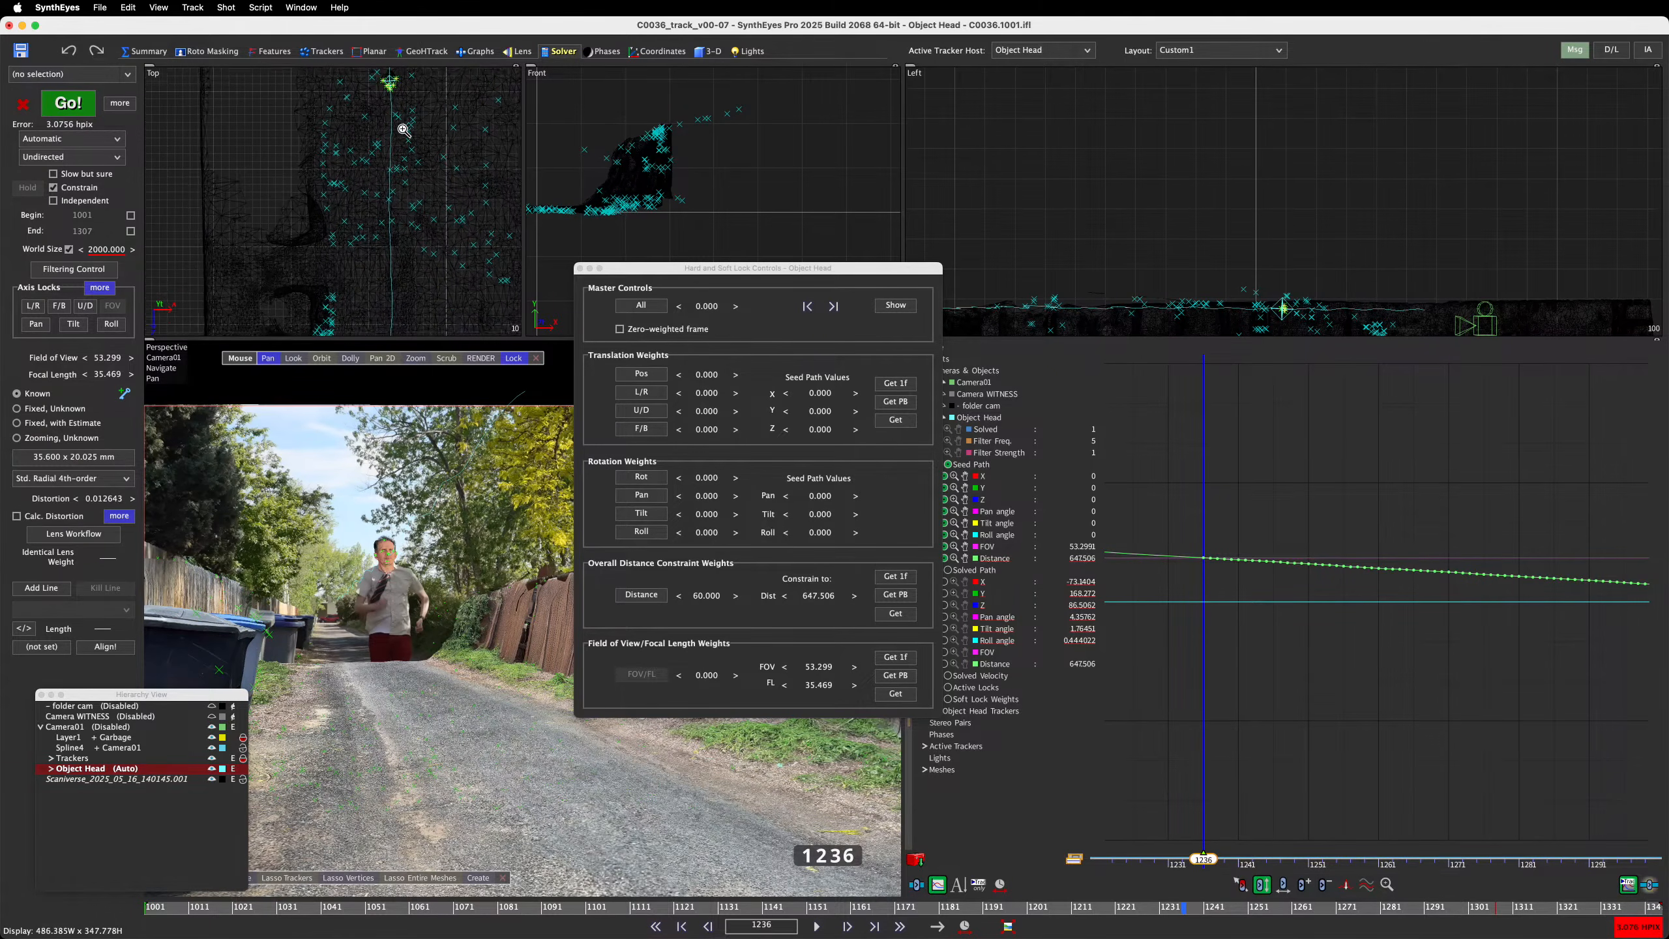
{"action": "scroll", "coordinate": [399, 261], "scroll_direction": "down", "scroll_amount": 5}
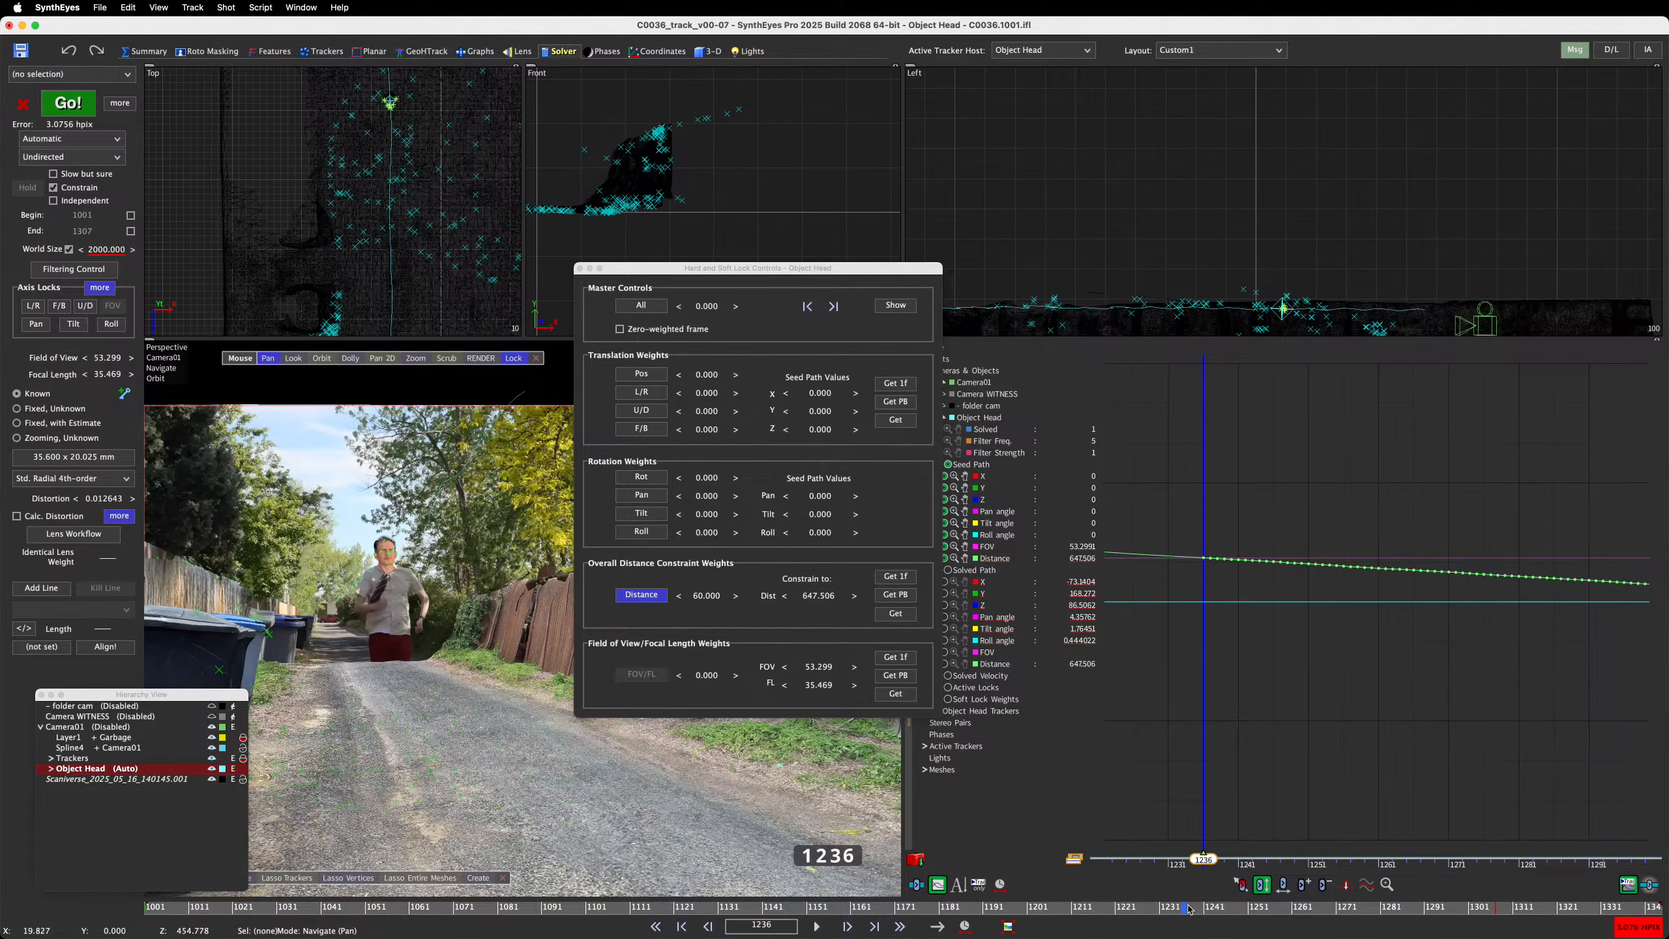
{"action": "left_click_drag", "start_coordinate": [1186, 911], "coordinate": [1369, 924]}
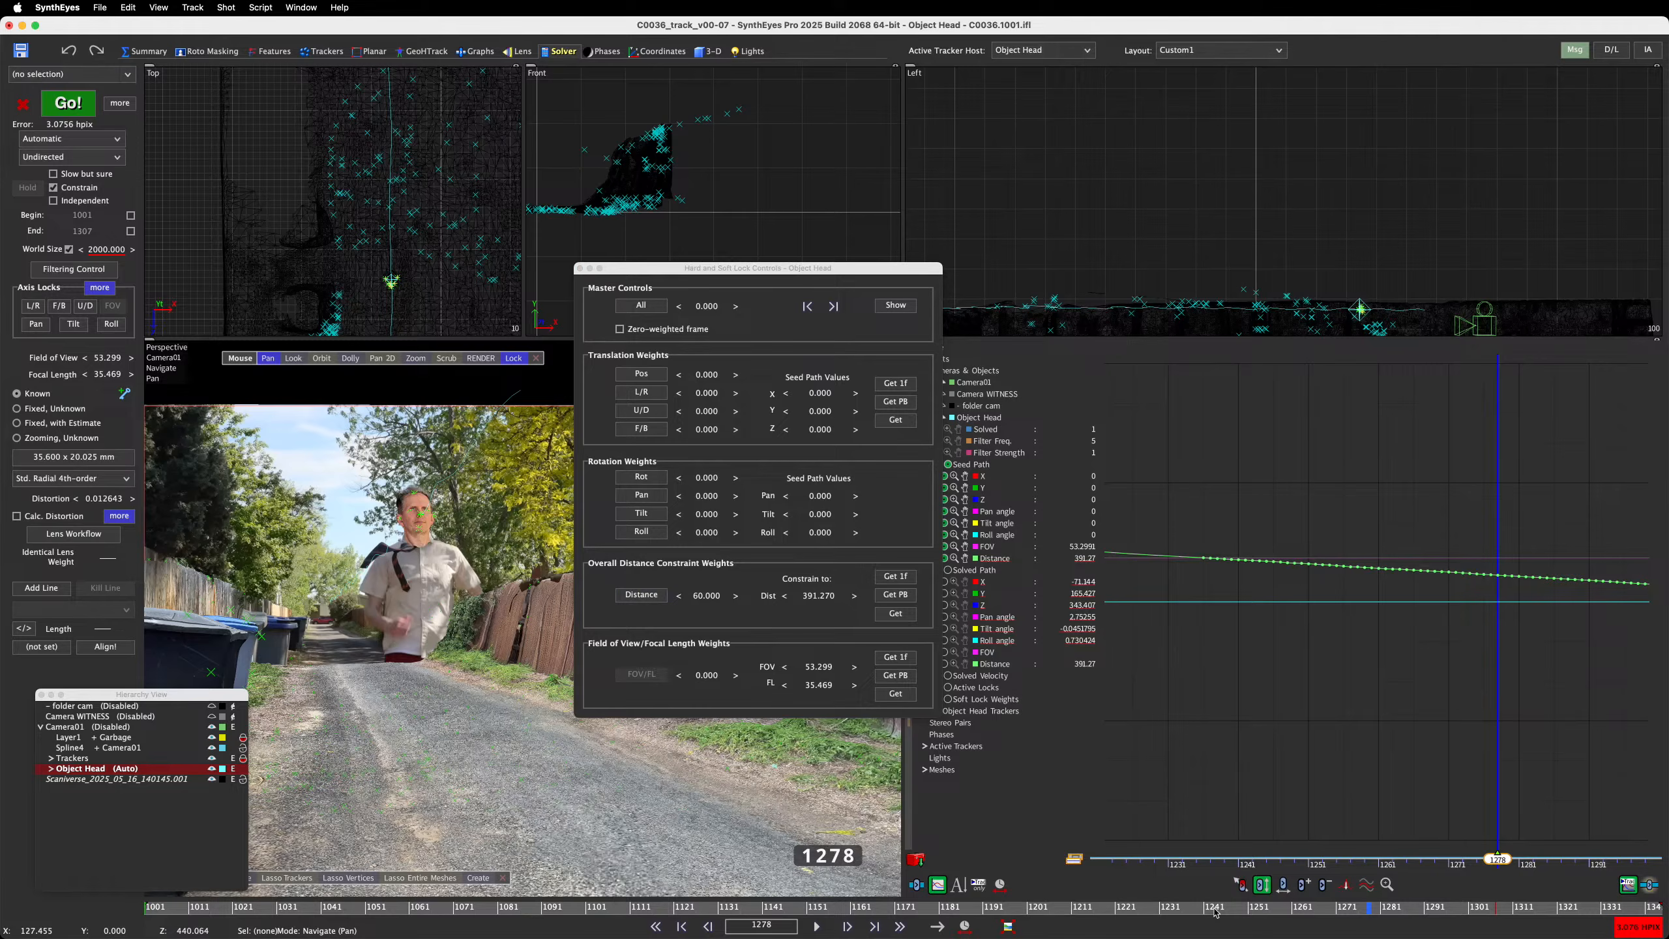
Return to frame 1001 and review the seed Distance curve across the whole shot
{"action": "left_click_drag", "start_coordinate": [1350, 907], "coordinate": [147, 909]}
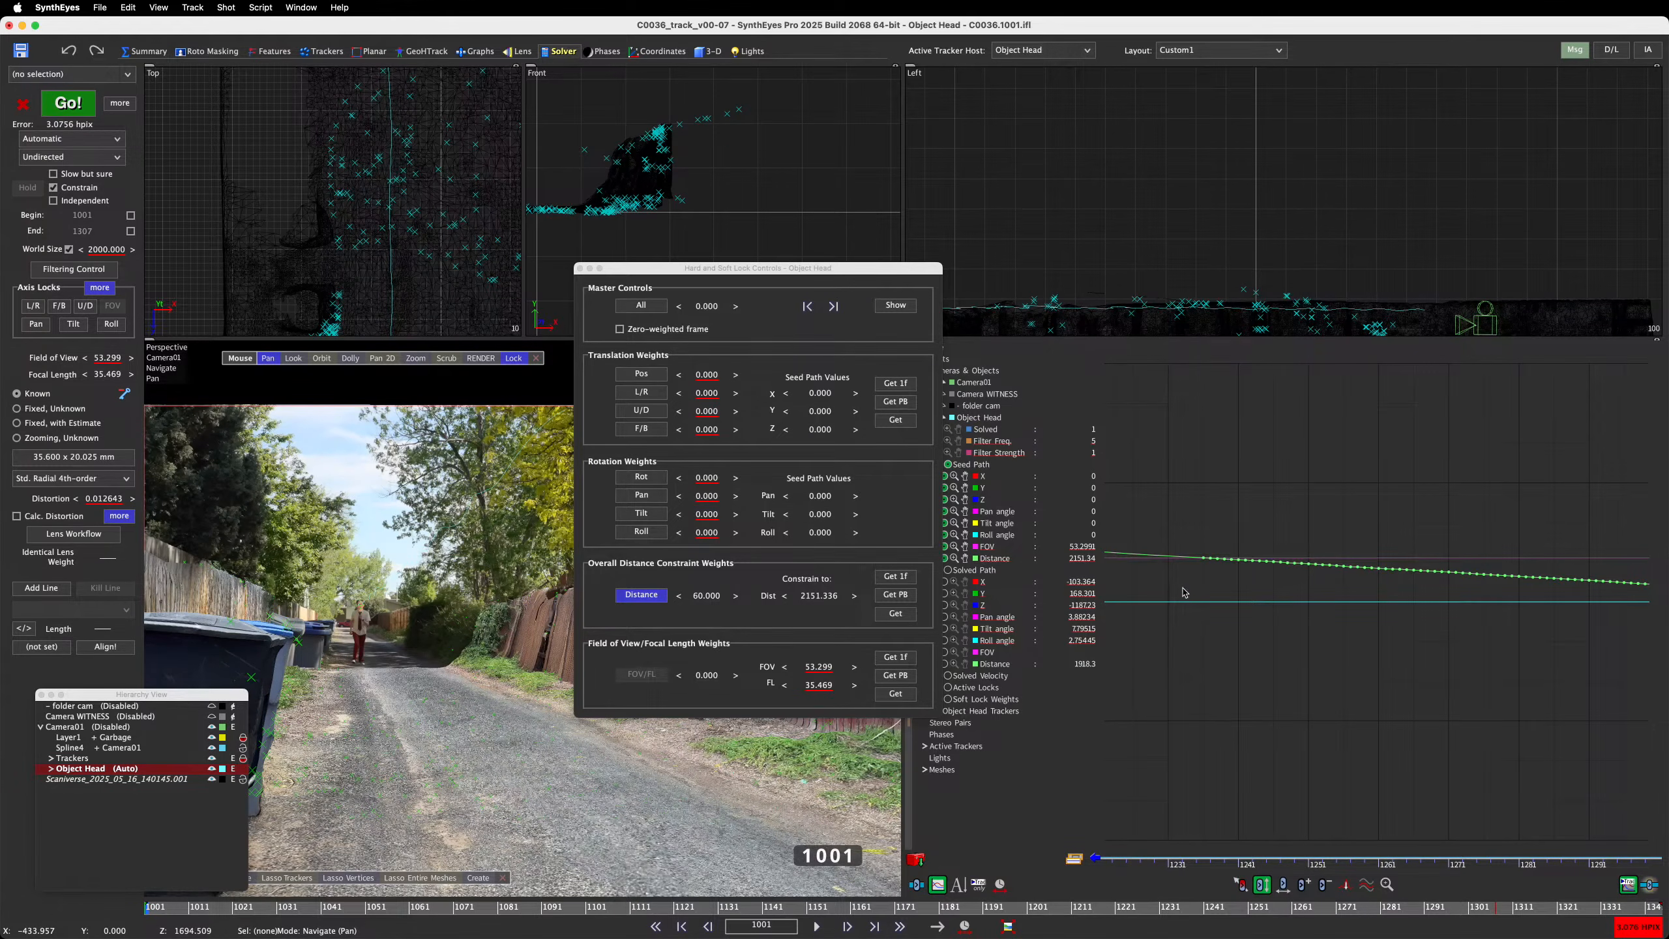
{"action": "scroll", "coordinate": [1193, 666], "scroll_direction": "down", "scroll_amount": 2}
{"action": "scroll", "coordinate": [1193, 666], "scroll_direction": "up", "scroll_amount": 4}
{"action": "scroll", "coordinate": [1193, 666], "scroll_direction": "down", "scroll_amount": 8}
{"action": "middle_click_drag", "start_coordinate": [1196, 666], "coordinate": [1487, 666]}
{"action": "scroll", "coordinate": [1577, 666], "scroll_direction": "up", "scroll_amount": 2}
{"action": "scroll", "coordinate": [1597, 666], "scroll_direction": "down", "scroll_amount": 4}
{"action": "scroll", "coordinate": [1596, 666], "scroll_direction": "up", "scroll_amount": 1}
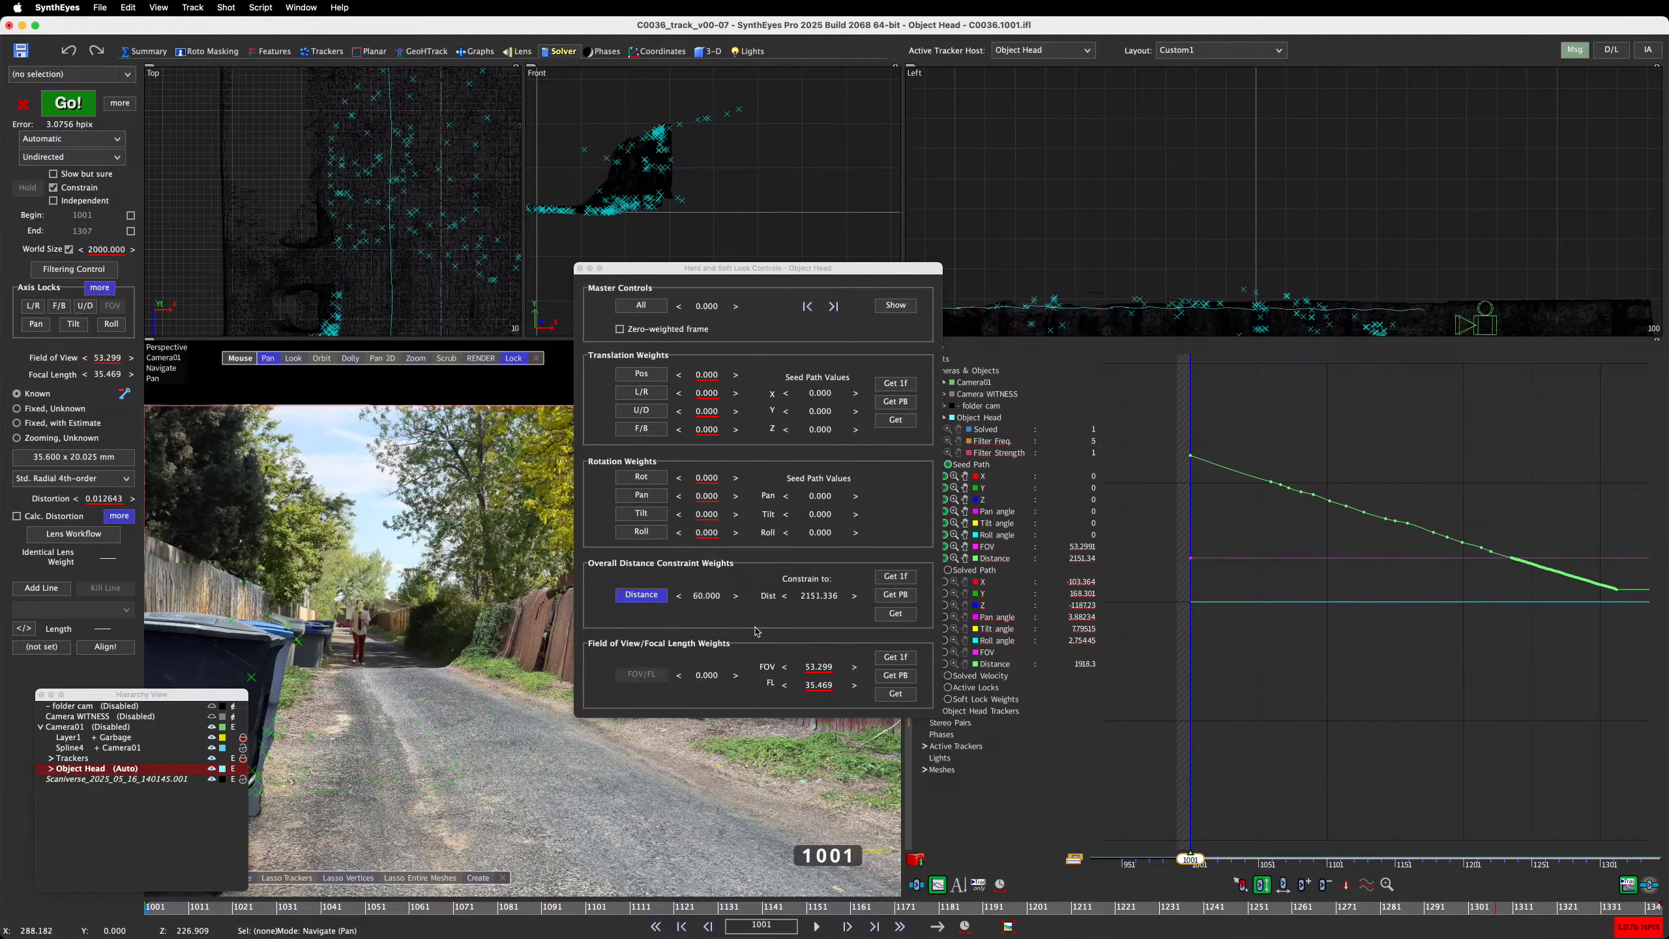
{"action": "left_click", "coordinate": [229, 862]}
{"action": "left_click_drag", "start_coordinate": [188, 913], "coordinate": [96, 934]}
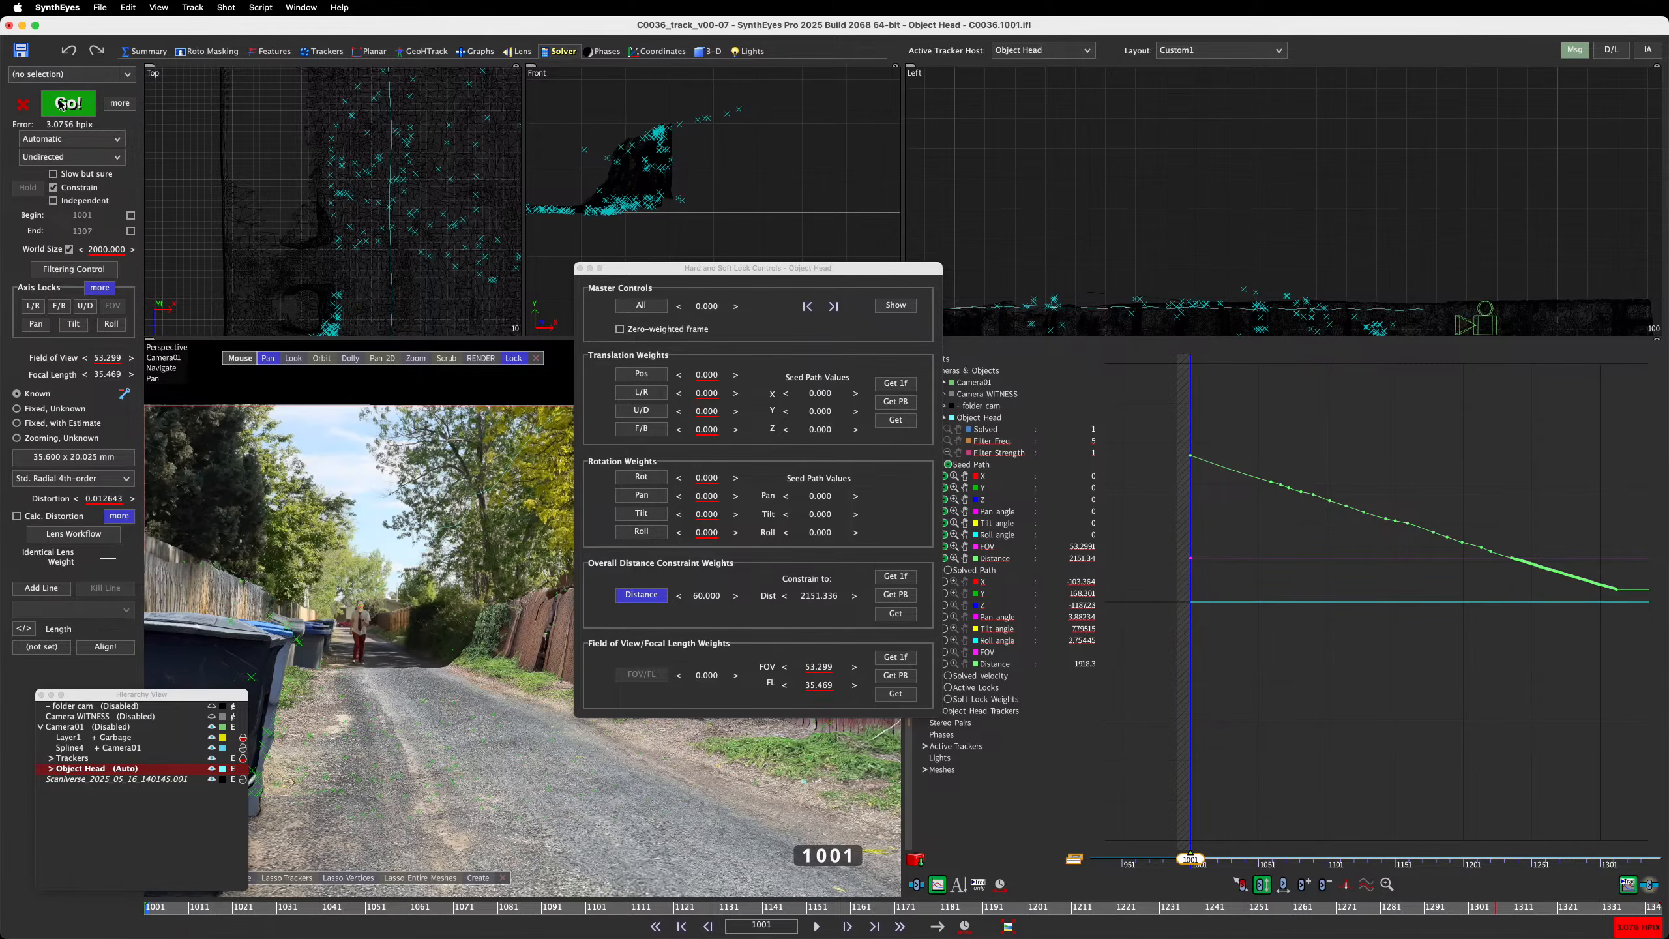
Examine Object Head's existing solved path in the Top, Front and Left views at frame 1001
{"action": "scroll", "coordinate": [387, 176], "scroll_direction": "down", "scroll_amount": 3}
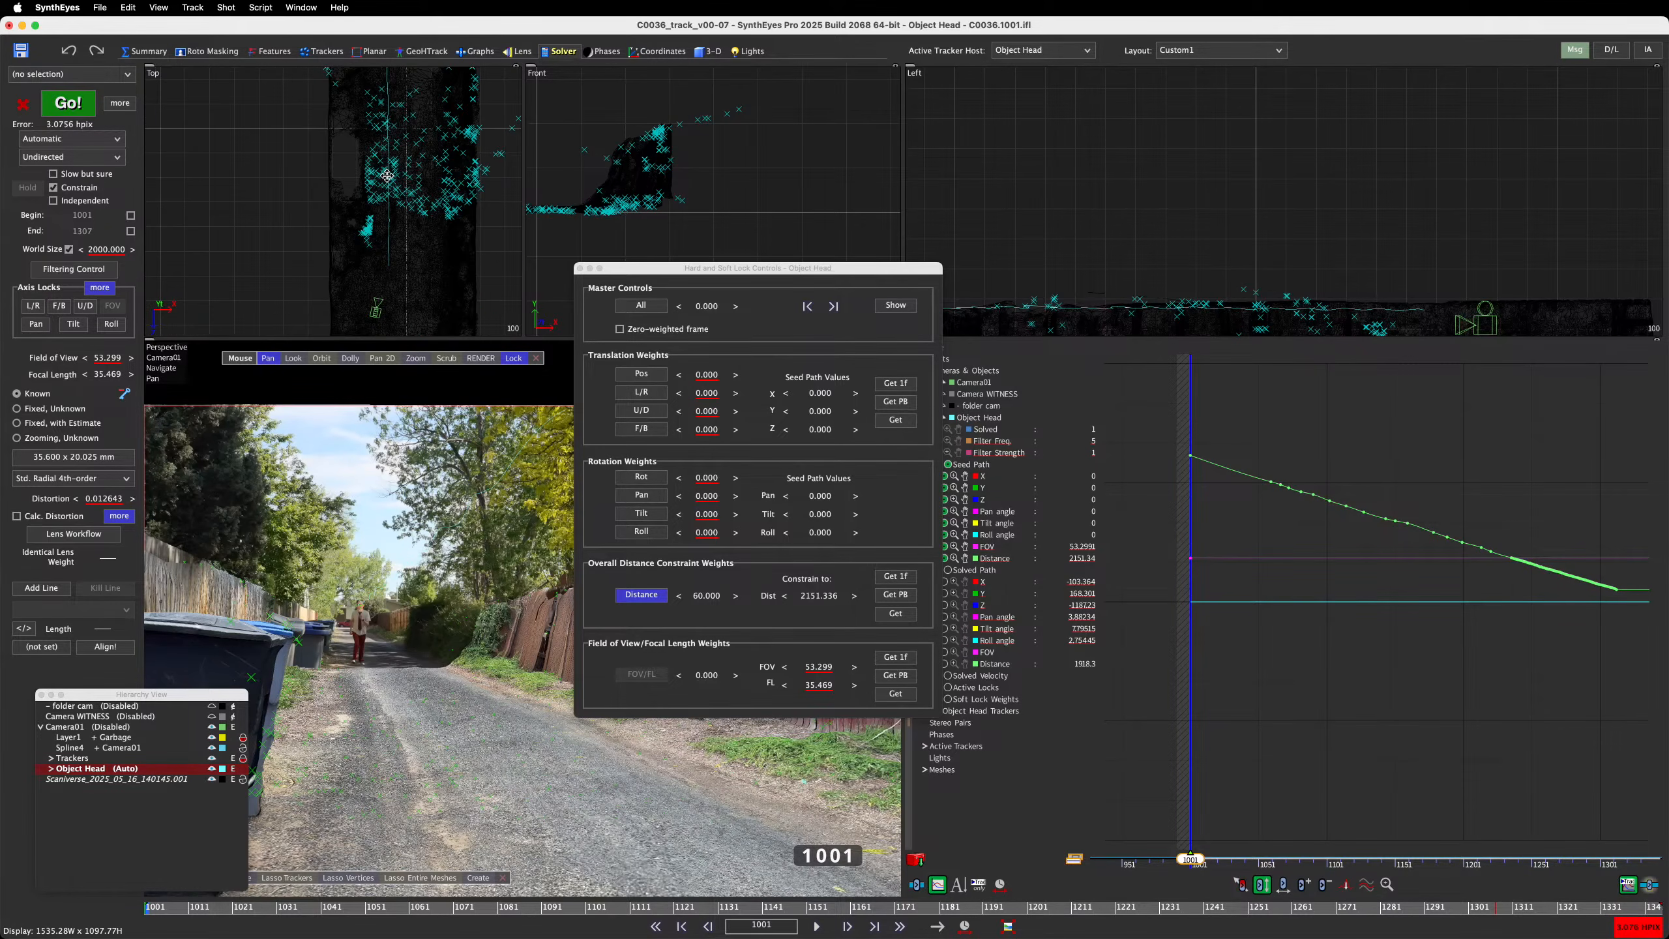
{"action": "scroll", "coordinate": [387, 175], "scroll_direction": "up", "scroll_amount": 3}
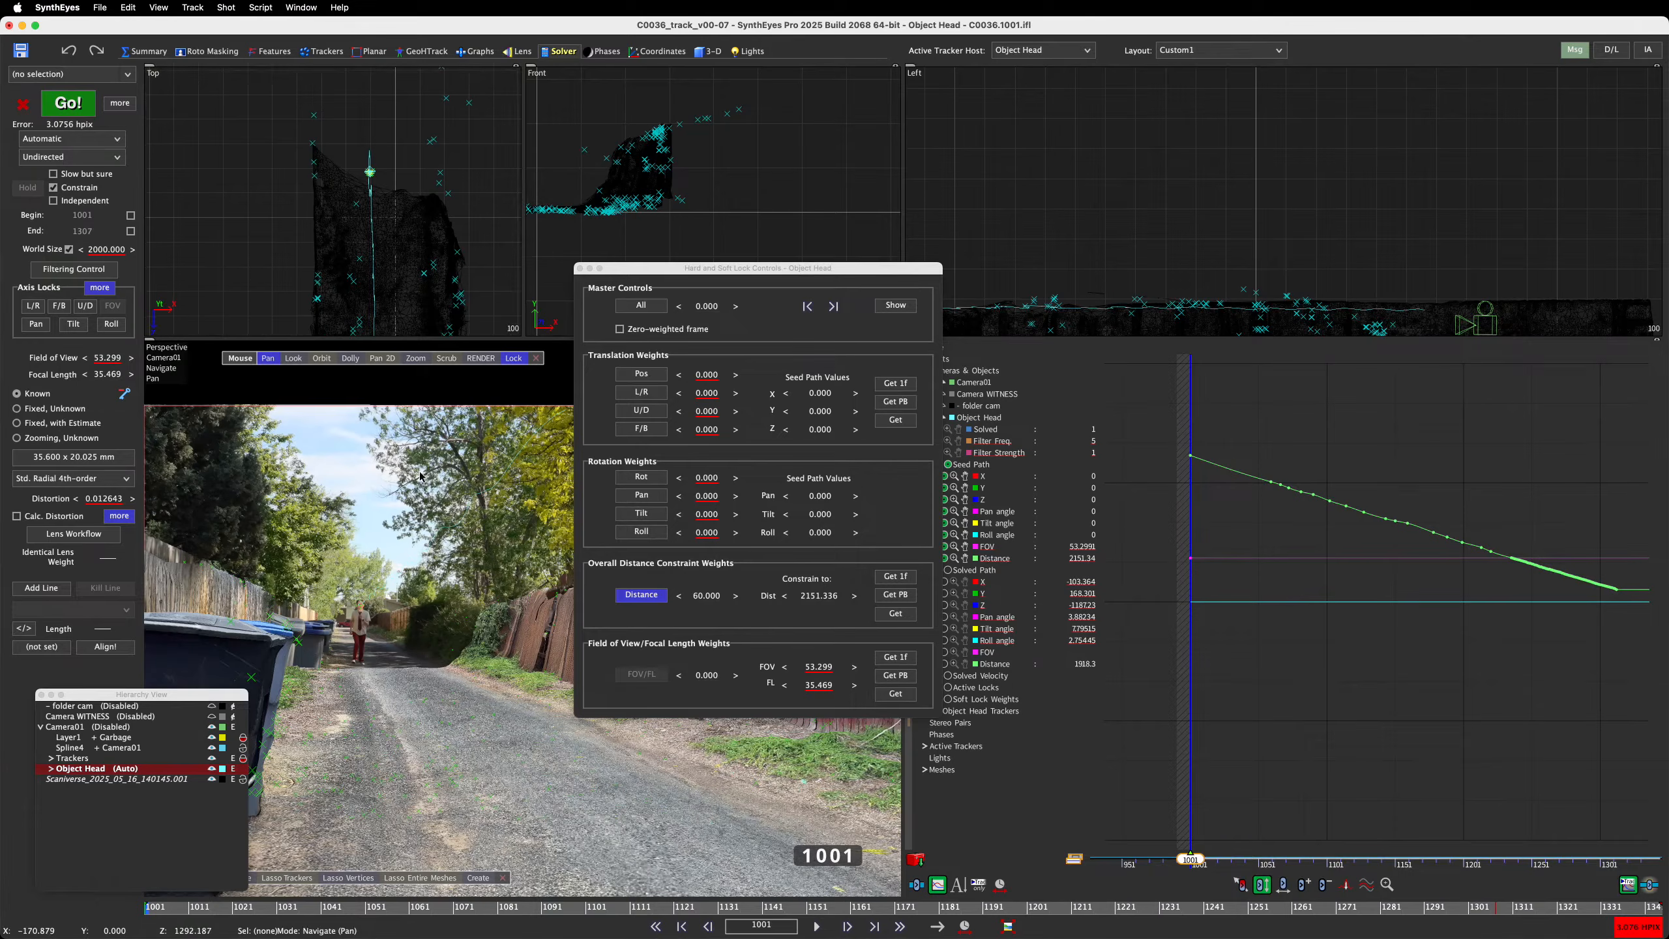
{"action": "scroll", "coordinate": [396, 220], "scroll_direction": "up", "scroll_amount": 2}
{"action": "scroll", "coordinate": [396, 219], "scroll_direction": "down", "scroll_amount": 1}
{"action": "scroll", "coordinate": [717, 171], "scroll_direction": "down", "scroll_amount": 2}
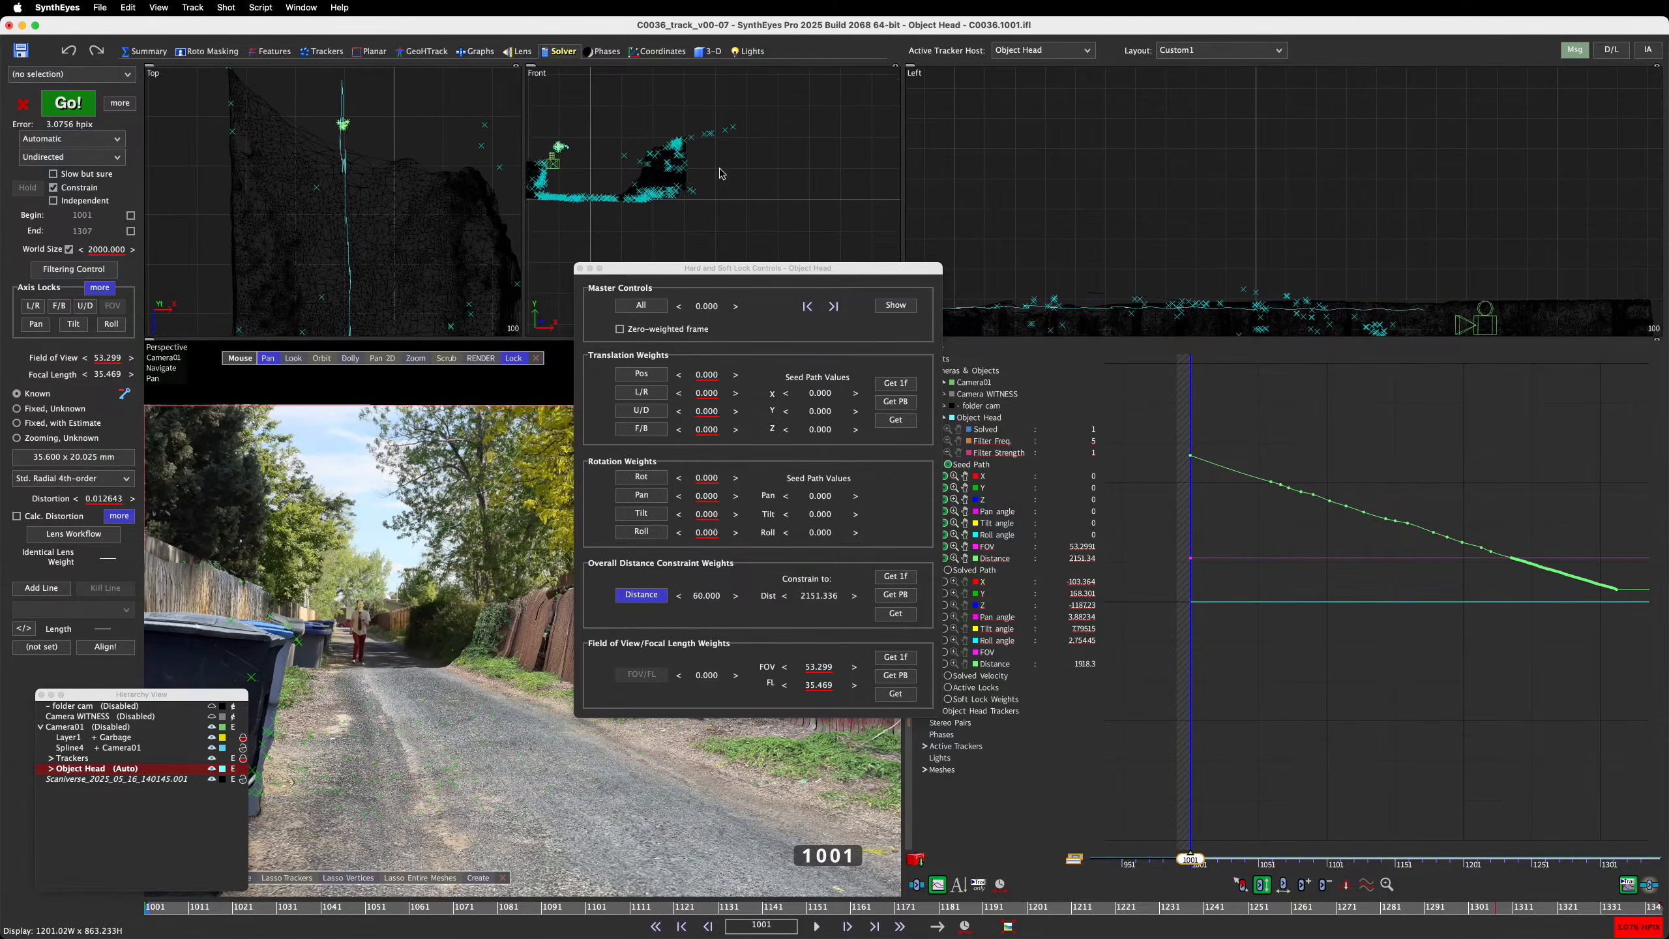
{"action": "scroll", "coordinate": [631, 181], "scroll_direction": "up", "scroll_amount": 3}
{"action": "middle_click_drag", "start_coordinate": [615, 162], "coordinate": [725, 124]}
{"action": "scroll", "coordinate": [695, 164], "scroll_direction": "up", "scroll_amount": 4}
{"action": "scroll", "coordinate": [726, 129], "scroll_direction": "up", "scroll_amount": 3}
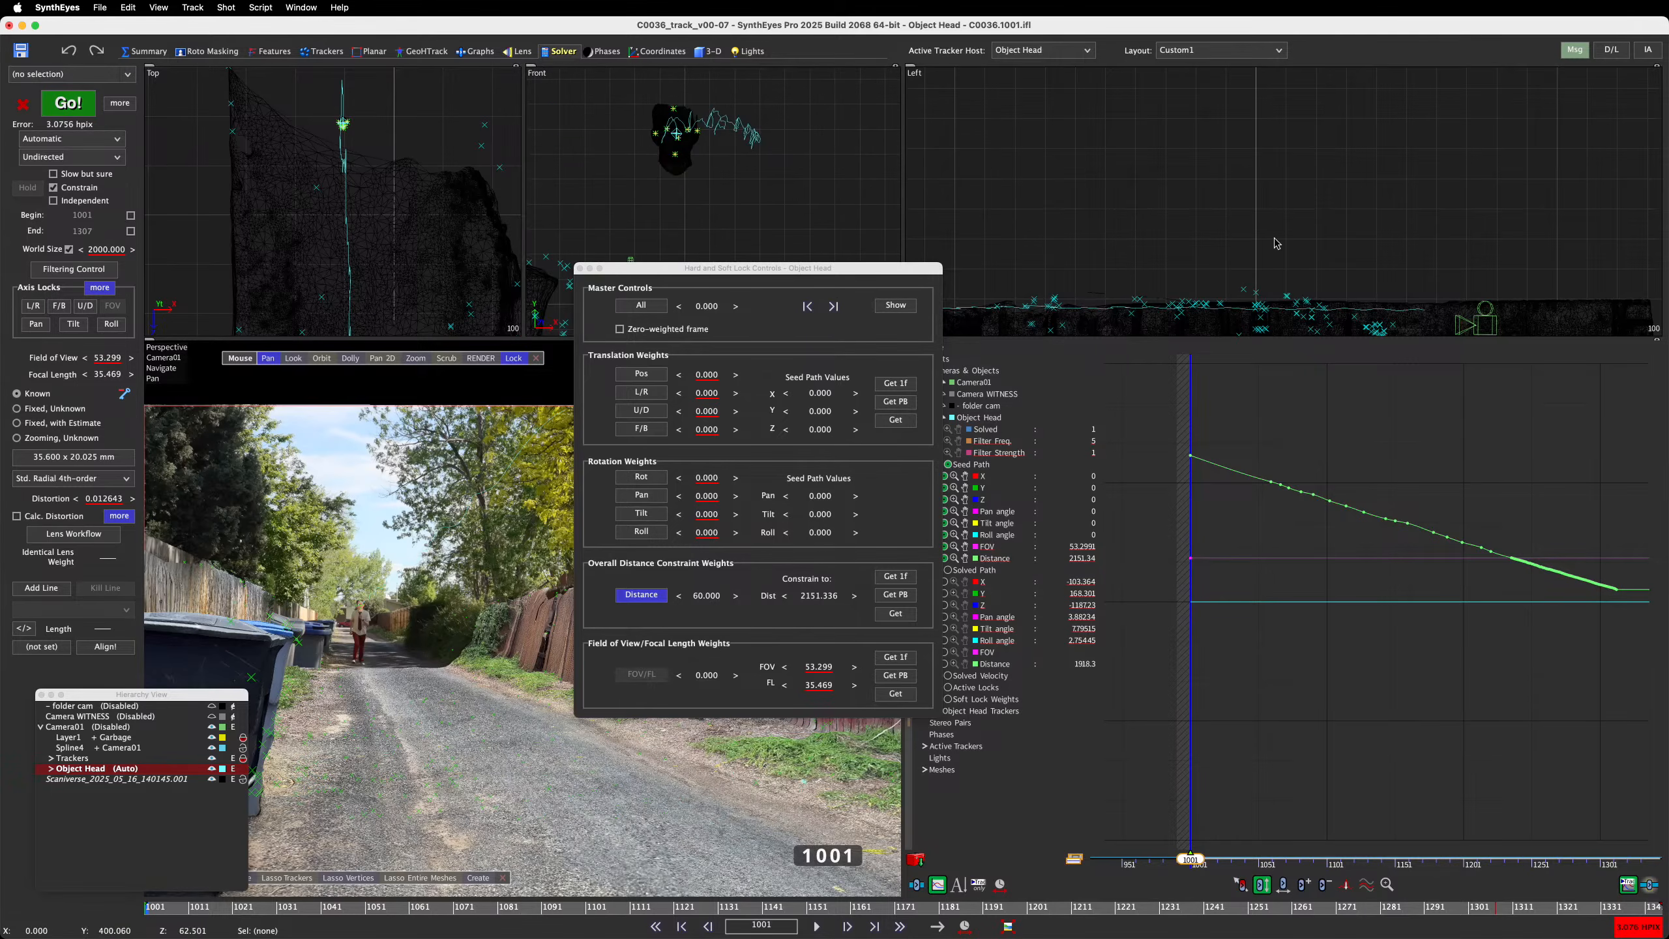
{"action": "scroll", "coordinate": [1265, 189], "scroll_direction": "down", "scroll_amount": 3}
{"action": "middle_click_drag", "start_coordinate": [1187, 246], "coordinate": [1290, 192]}
{"action": "scroll", "coordinate": [1343, 209], "scroll_direction": "up", "scroll_amount": 5}
{"action": "scroll", "coordinate": [1344, 209], "scroll_direction": "down", "scroll_amount": 2}
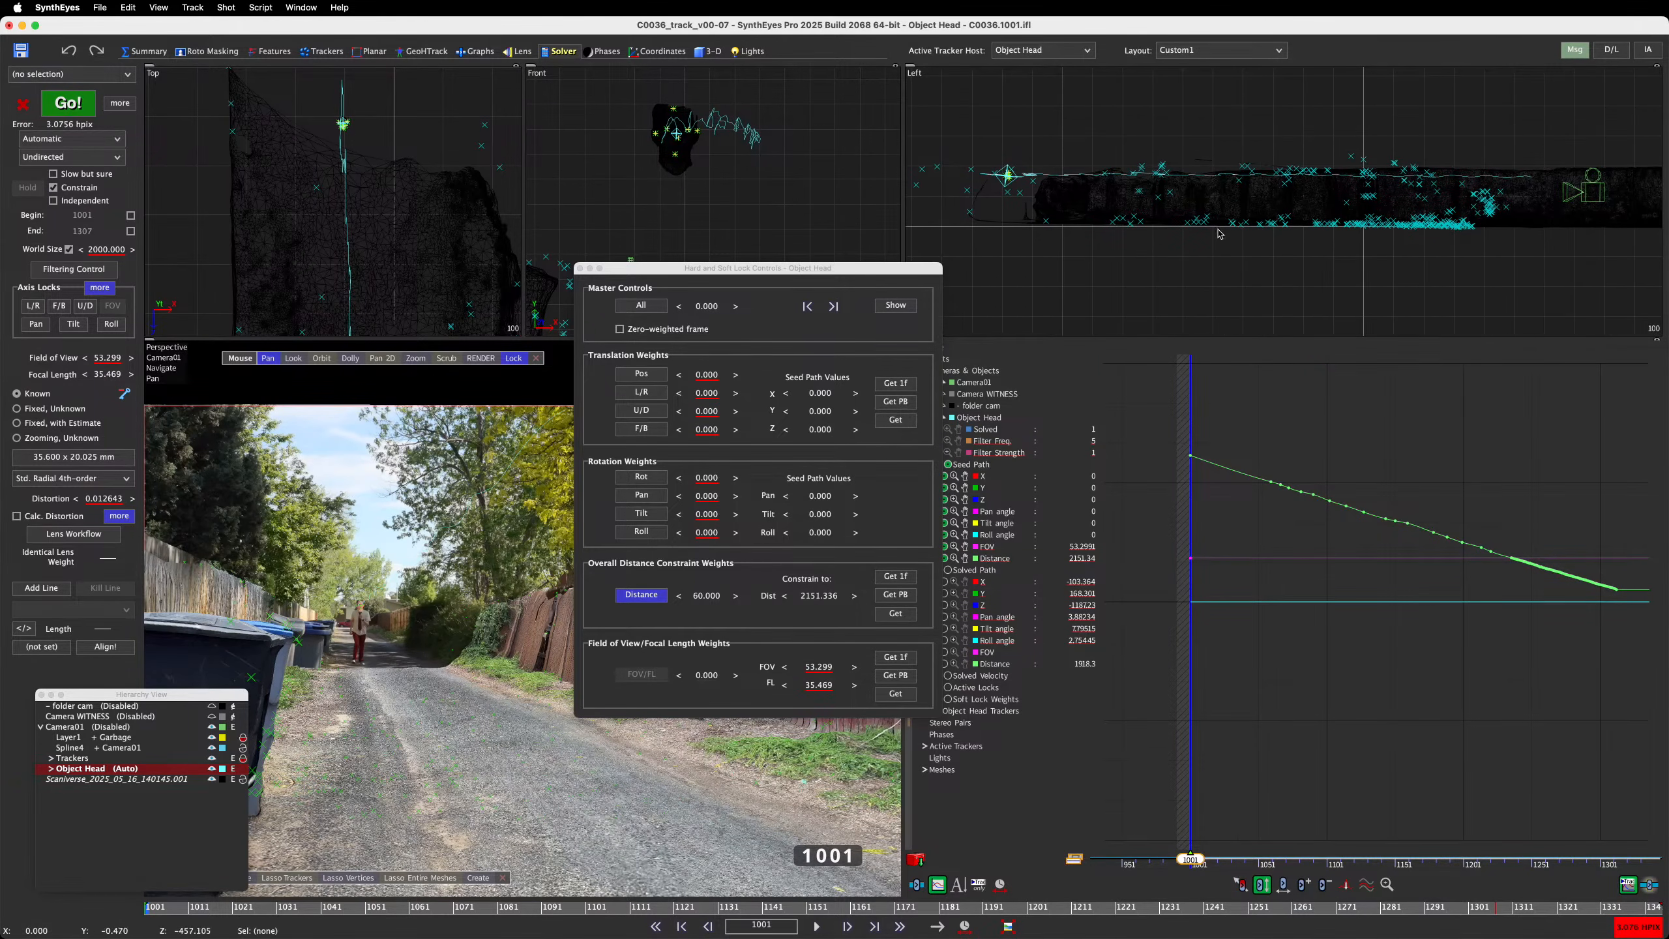
Re-solve Object Head using the distance constraint and accept the solve
{"action": "left_click", "coordinate": [69, 105]}
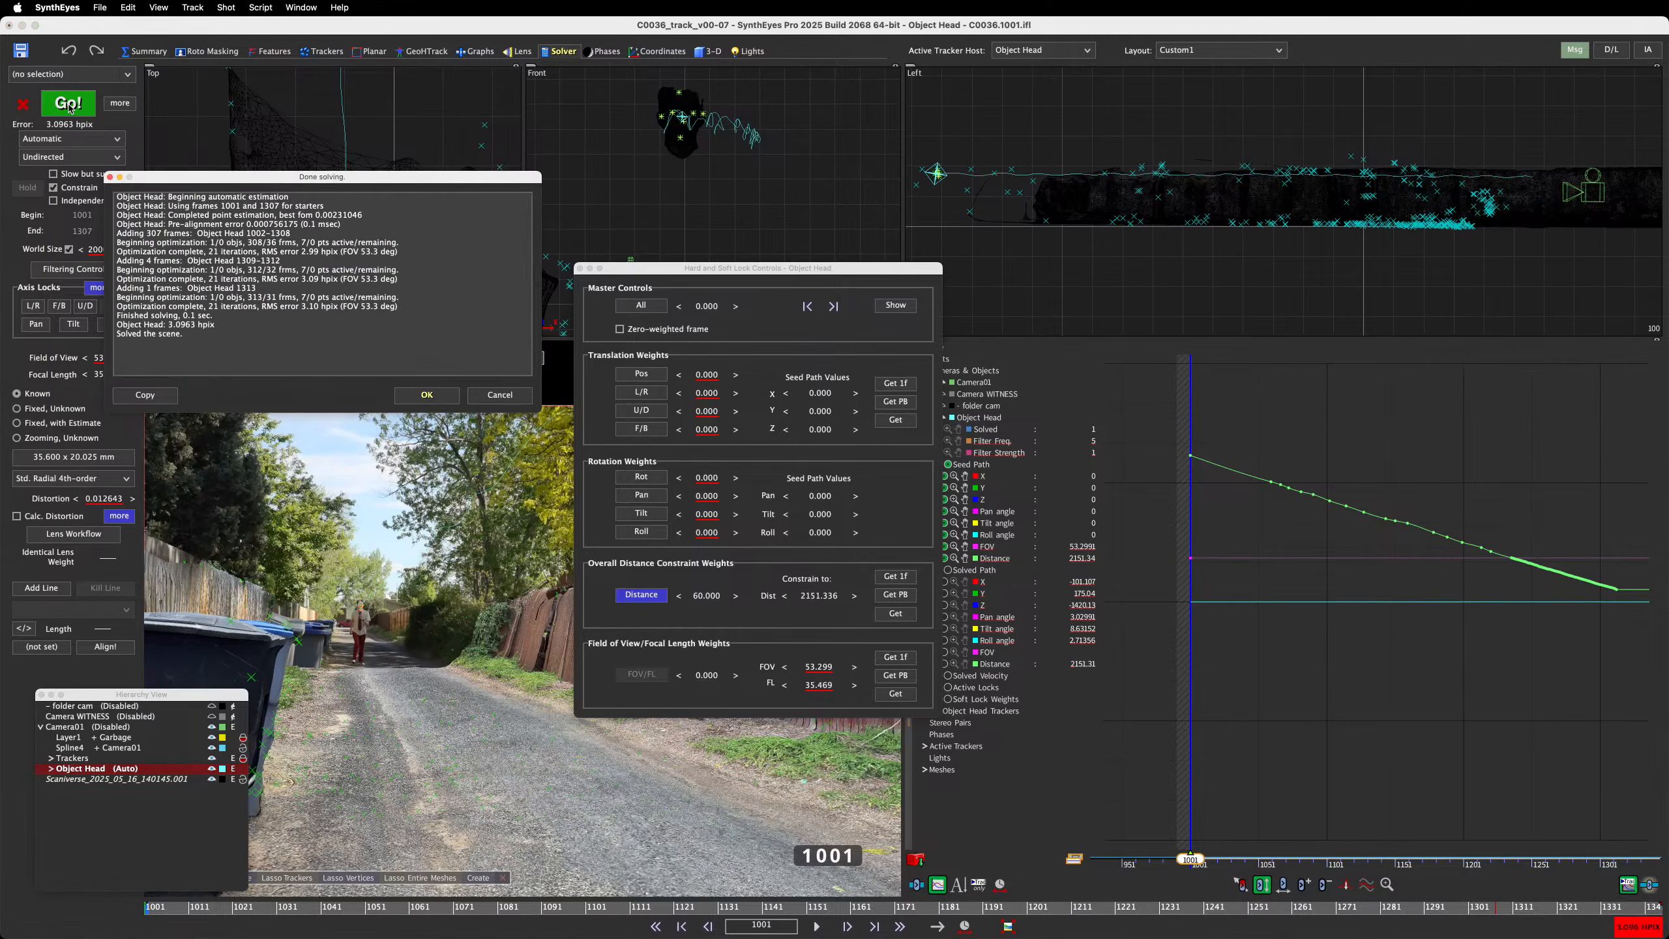
{"action": "left_click", "coordinate": [427, 394]}
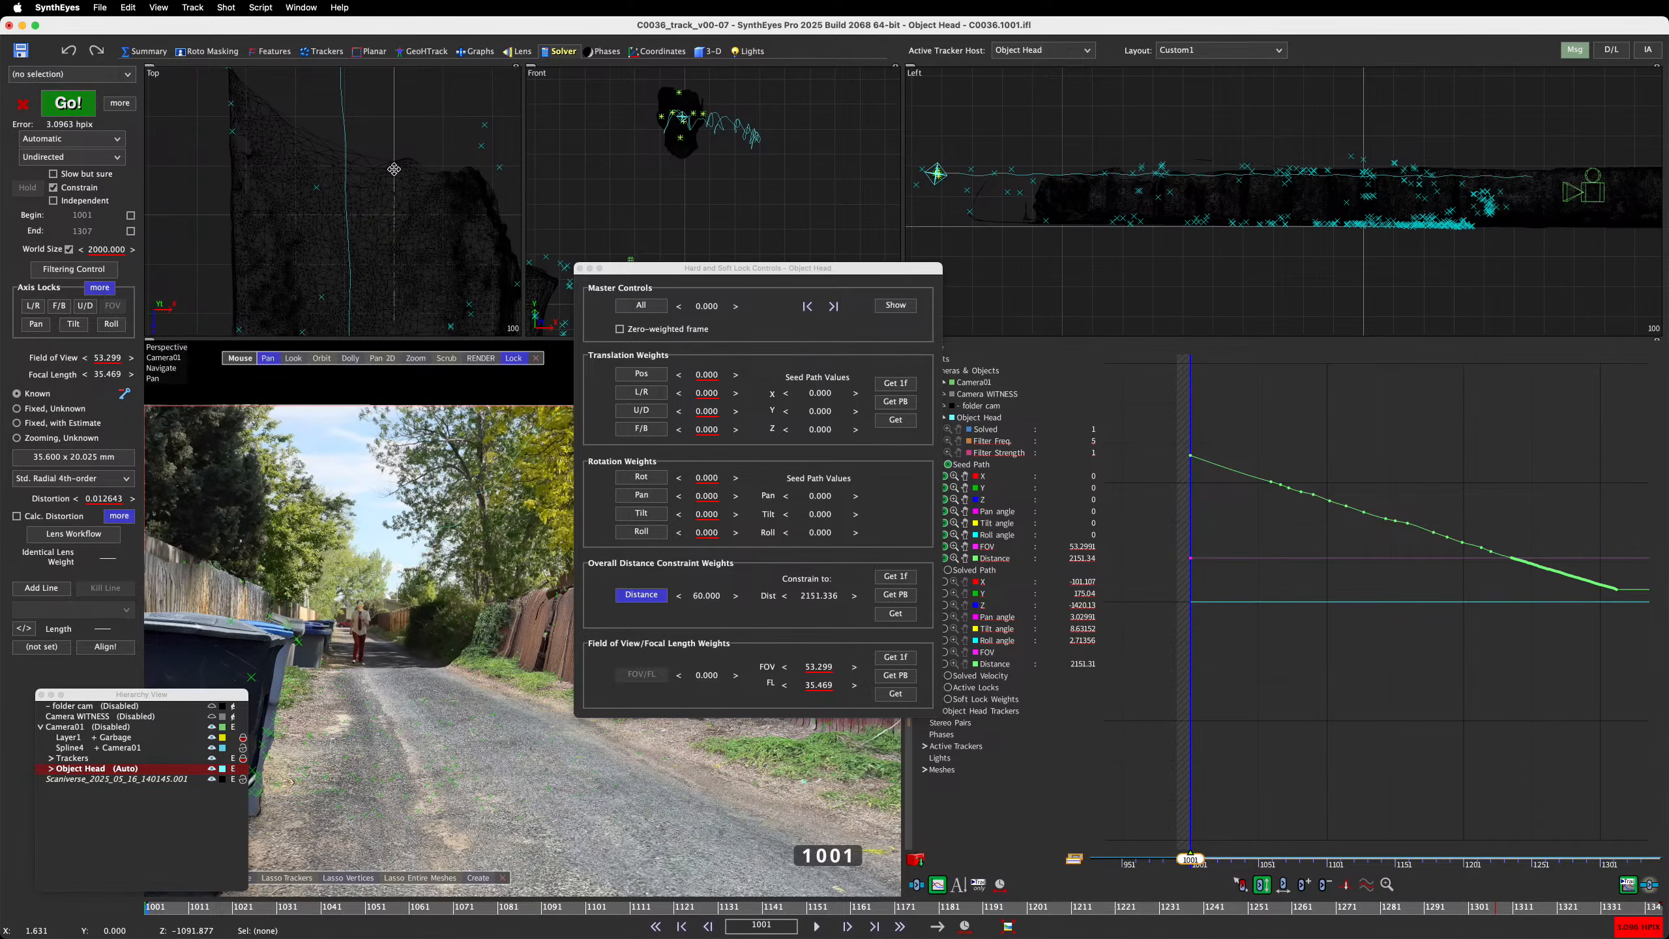
Follow Object Head's re-solved path along the scanned alley in the Top view to check its smoothness
{"action": "mouse_move", "coordinate": [395, 175]}
{"action": "middle_mouse_down"}
{"action": "mouse_move", "coordinate": [399, 334]}
{"action": "mouse_move", "coordinate": [406, 146]}
{"action": "middle_mouse_up"}
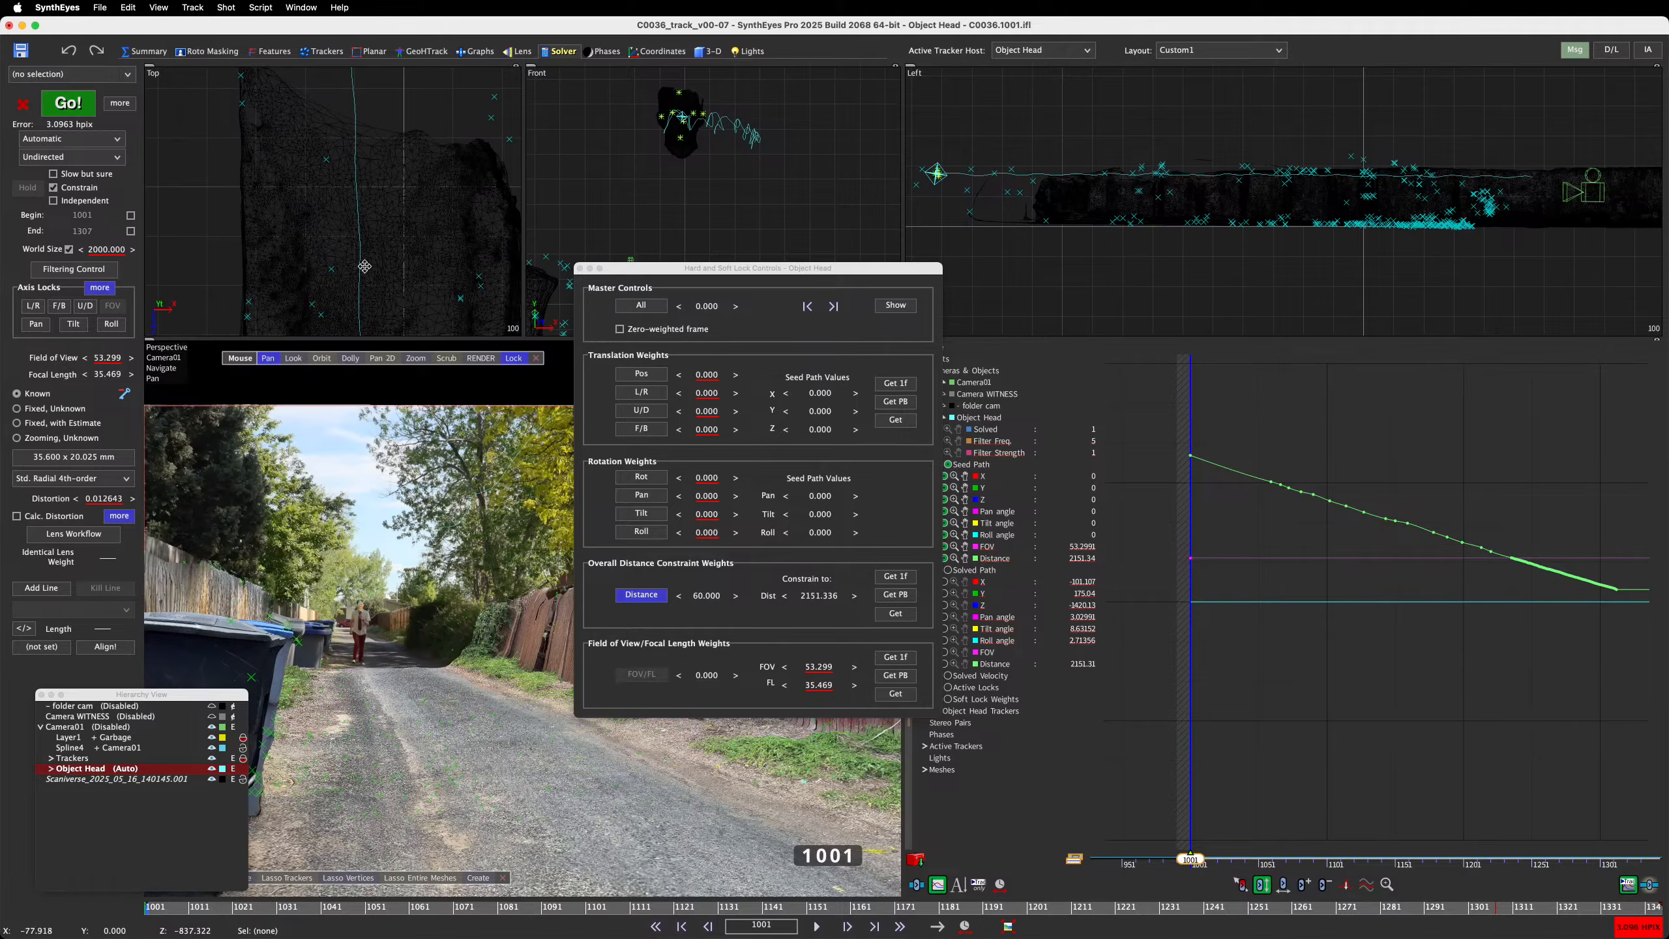
{"action": "middle_click_drag", "start_coordinate": [365, 268], "coordinate": [374, 23]}
{"action": "middle_click_drag", "start_coordinate": [395, 185], "coordinate": [389, 11]}
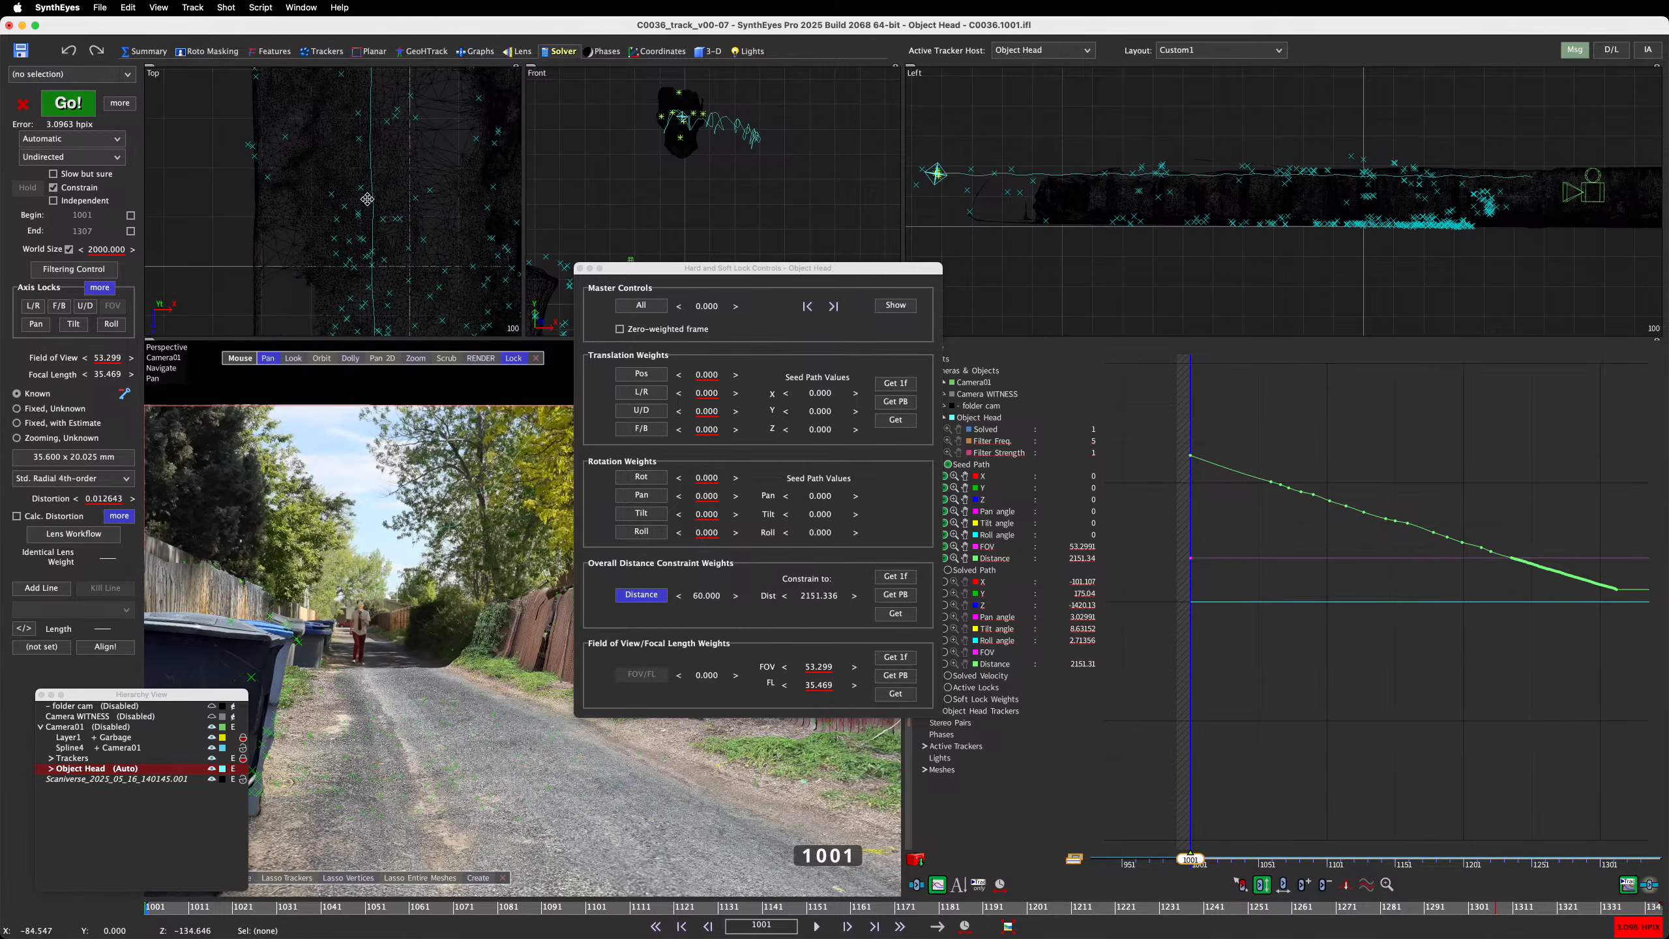
{"action": "middle_click_drag", "start_coordinate": [369, 214], "coordinate": [364, 47]}
{"action": "middle_click_drag", "start_coordinate": [383, 220], "coordinate": [390, 61]}
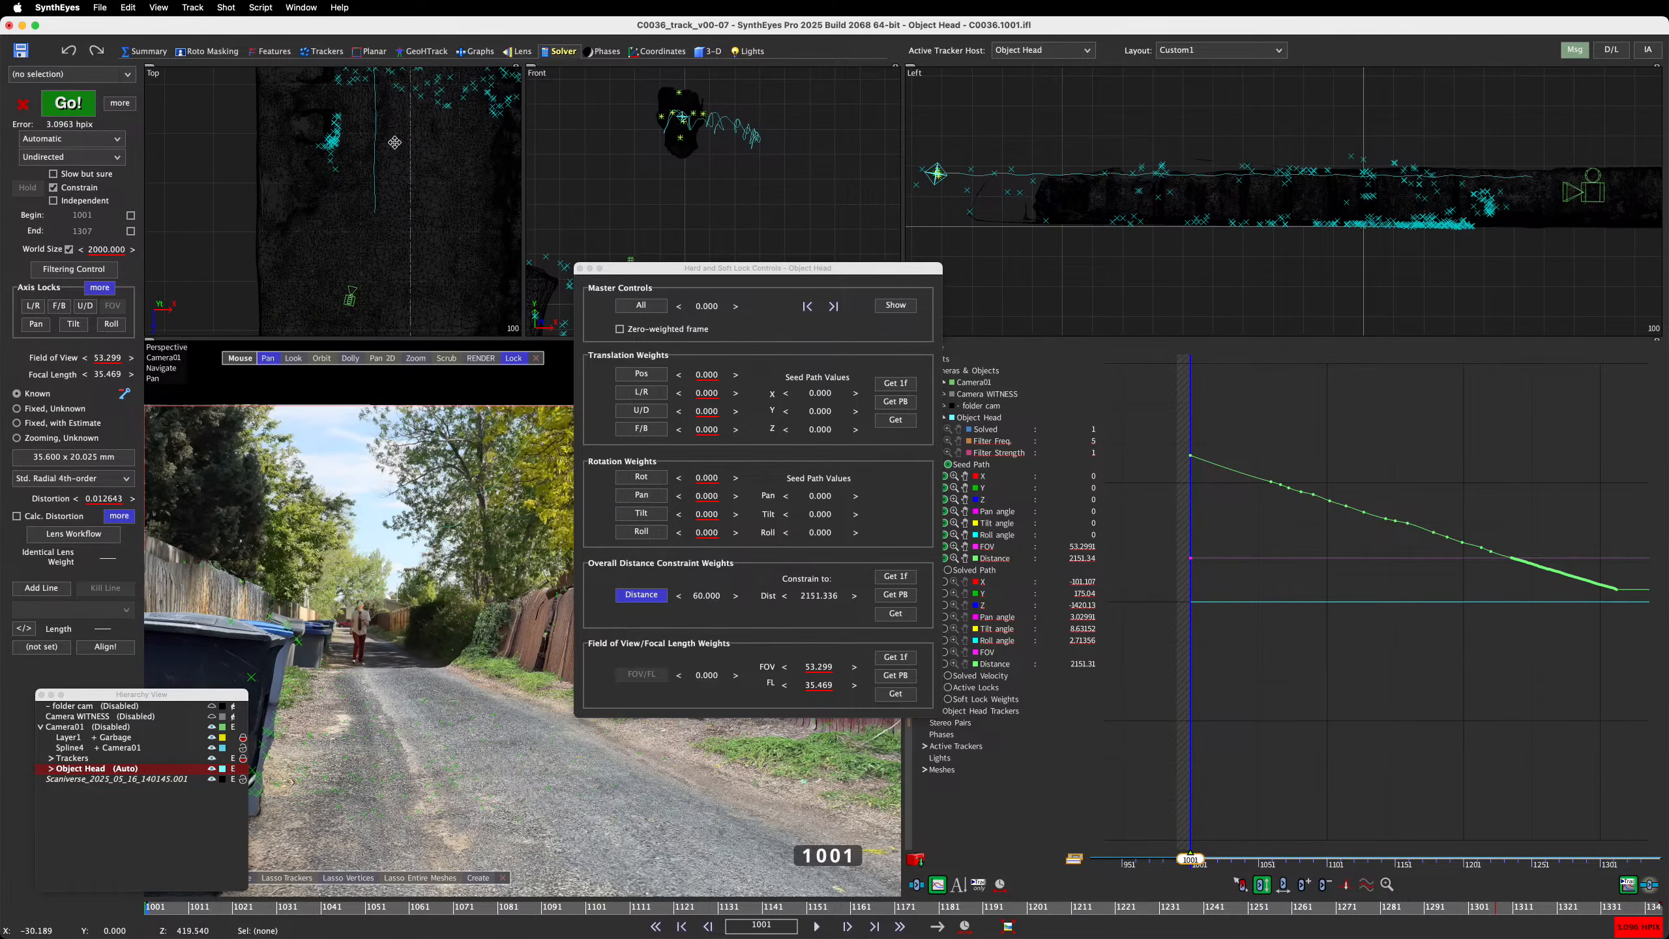
{"action": "middle_click_drag", "start_coordinate": [394, 143], "coordinate": [397, 233]}
{"action": "scroll", "coordinate": [1043, 212], "scroll_direction": "up", "scroll_amount": 5}
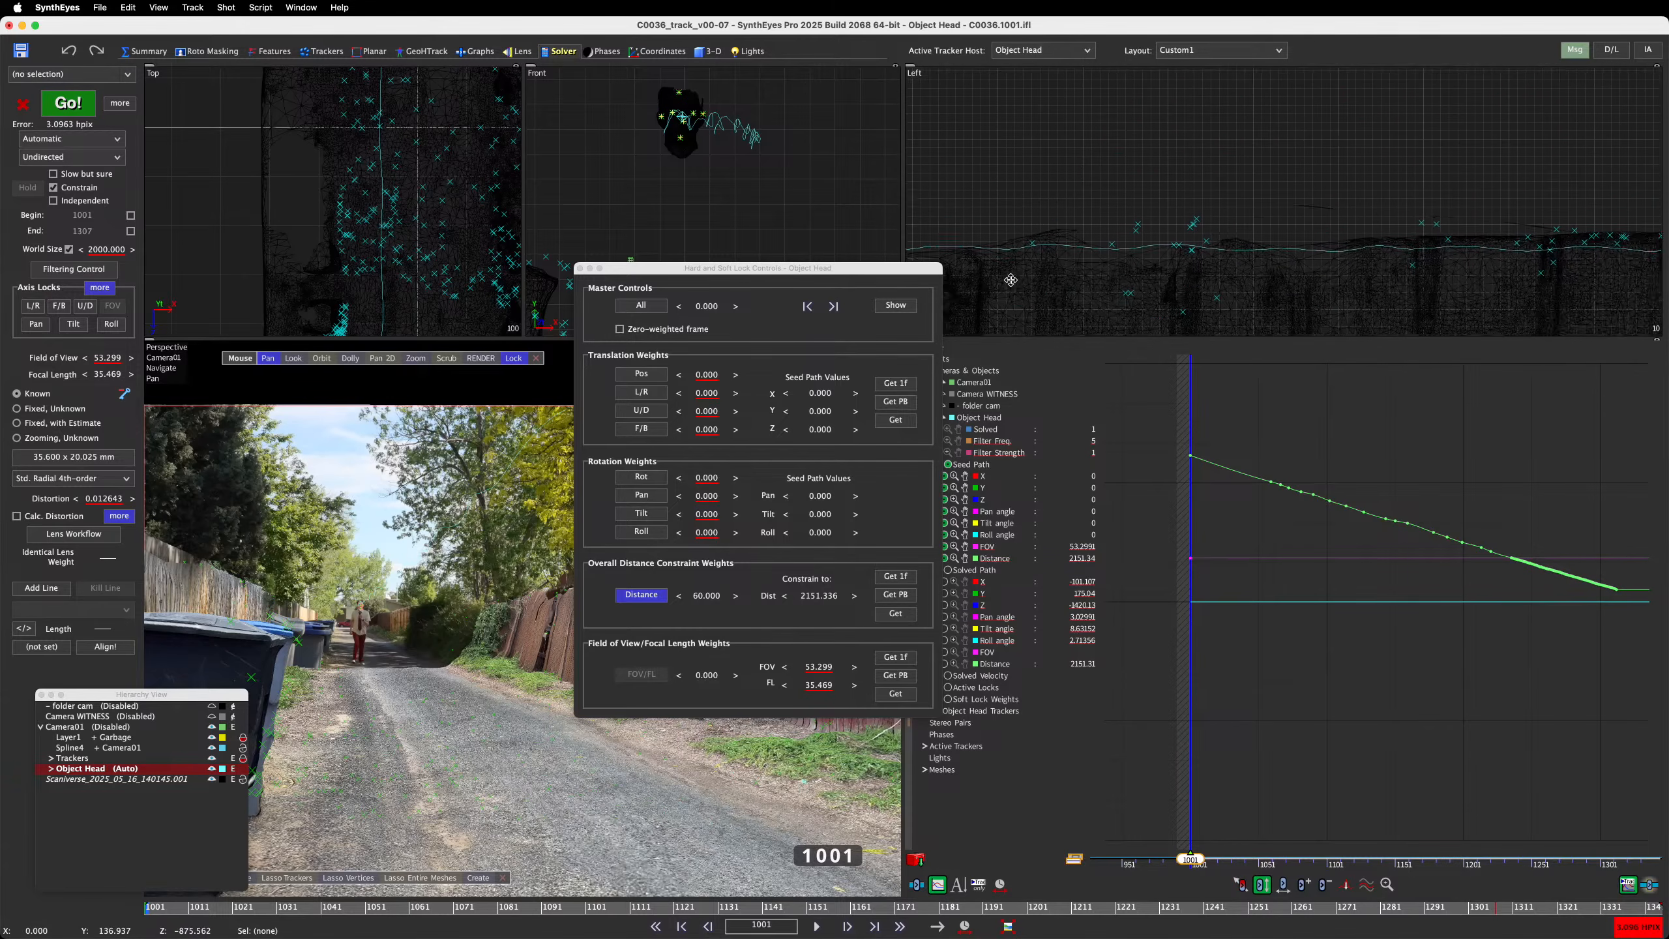
Inspect the re-solved path's vertical motion along its length in the Left view
{"action": "middle_click_drag", "start_coordinate": [1011, 281], "coordinate": [987, 288]}
{"action": "mouse_move", "coordinate": [1252, 300]}
{"action": "middle_mouse_down"}
{"action": "mouse_move", "coordinate": [1111, 296]}
{"action": "mouse_move", "coordinate": [967, 222]}
{"action": "middle_mouse_up"}
{"action": "scroll", "coordinate": [1145, 183], "scroll_direction": "up", "scroll_amount": 5}
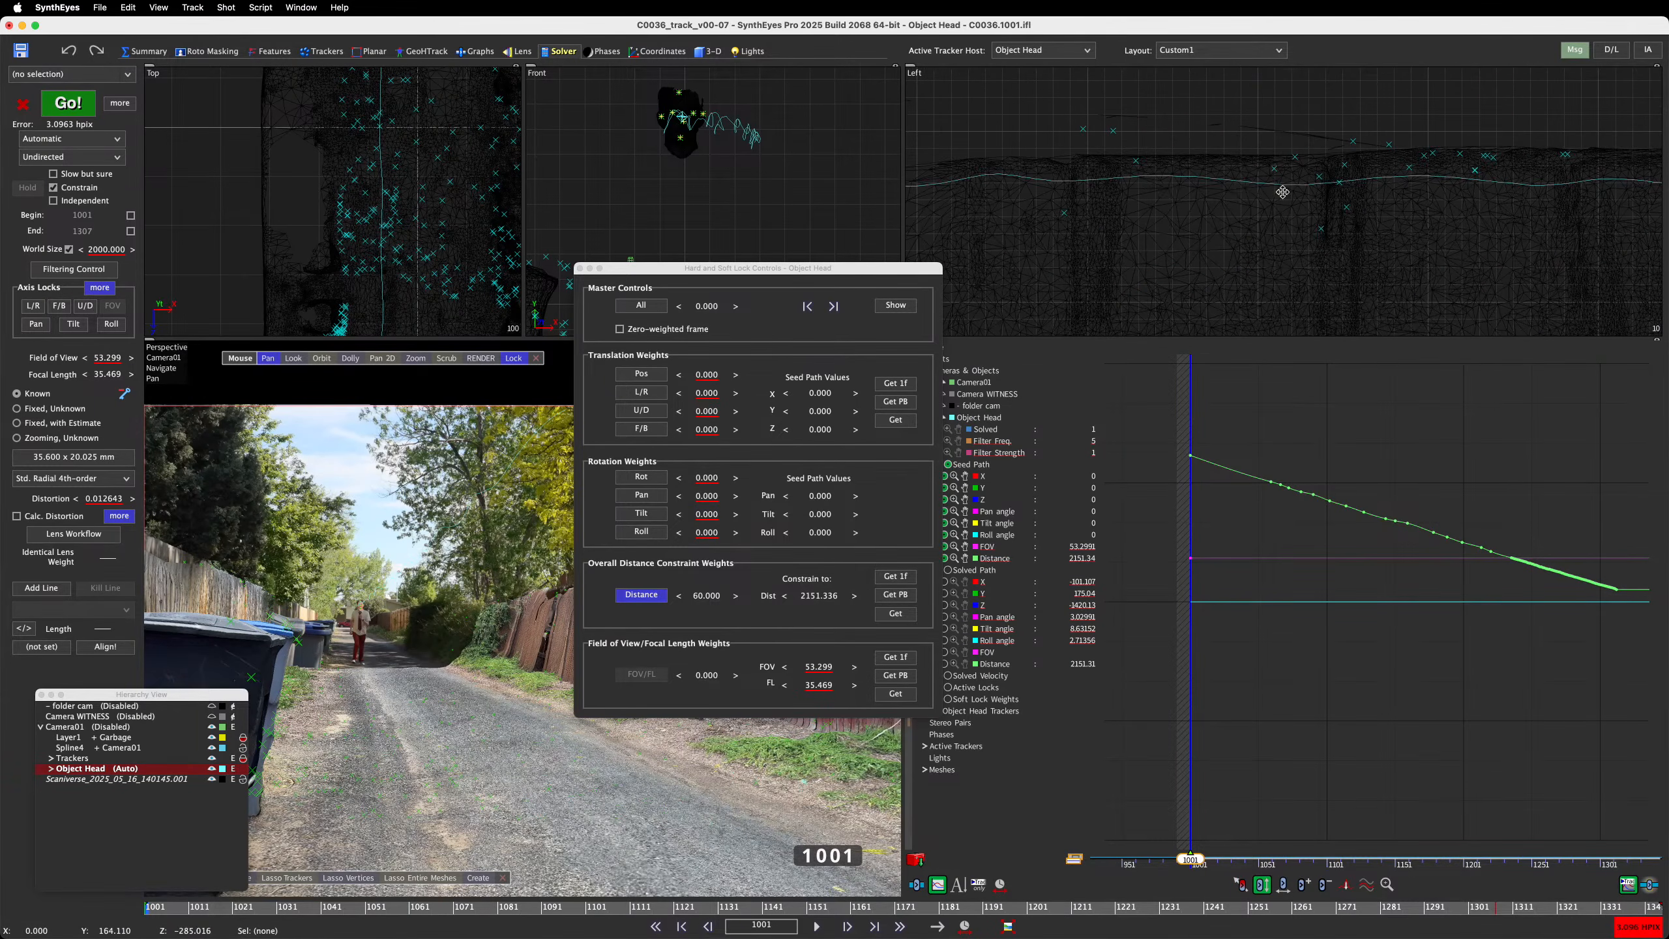
{"action": "middle_click_drag", "start_coordinate": [1282, 192], "coordinate": [849, 209]}
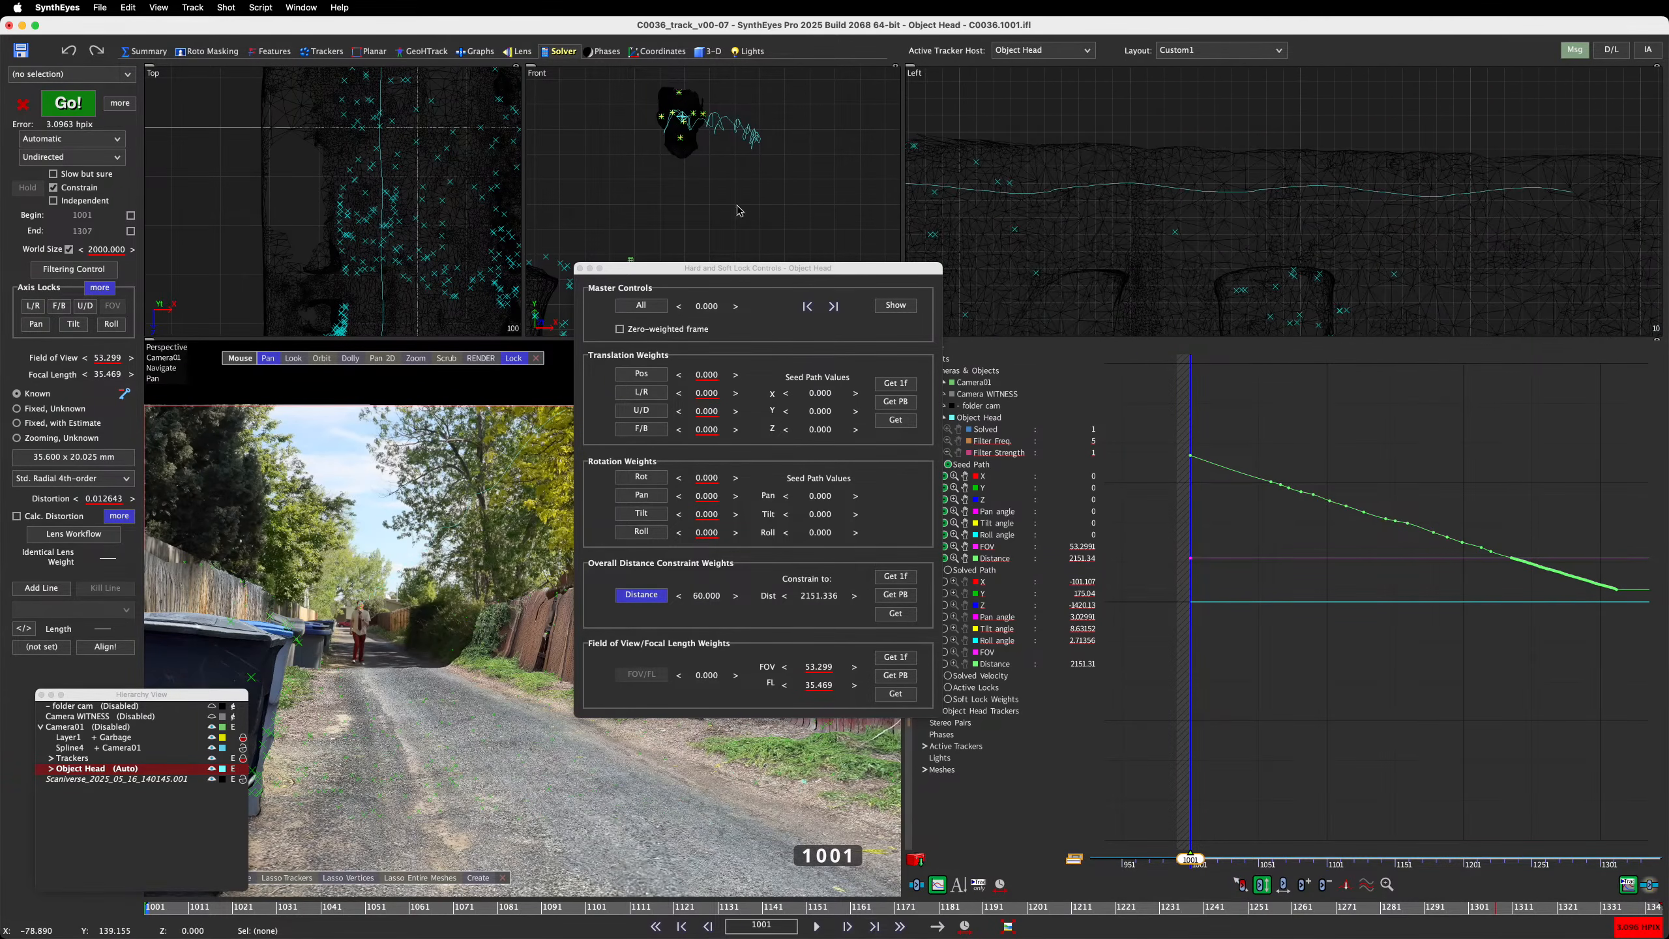
{"action": "middle_click_drag", "start_coordinate": [1227, 217], "coordinate": [1639, 159]}
{"action": "scroll", "coordinate": [1538, 187], "scroll_direction": "down", "scroll_amount": 5}
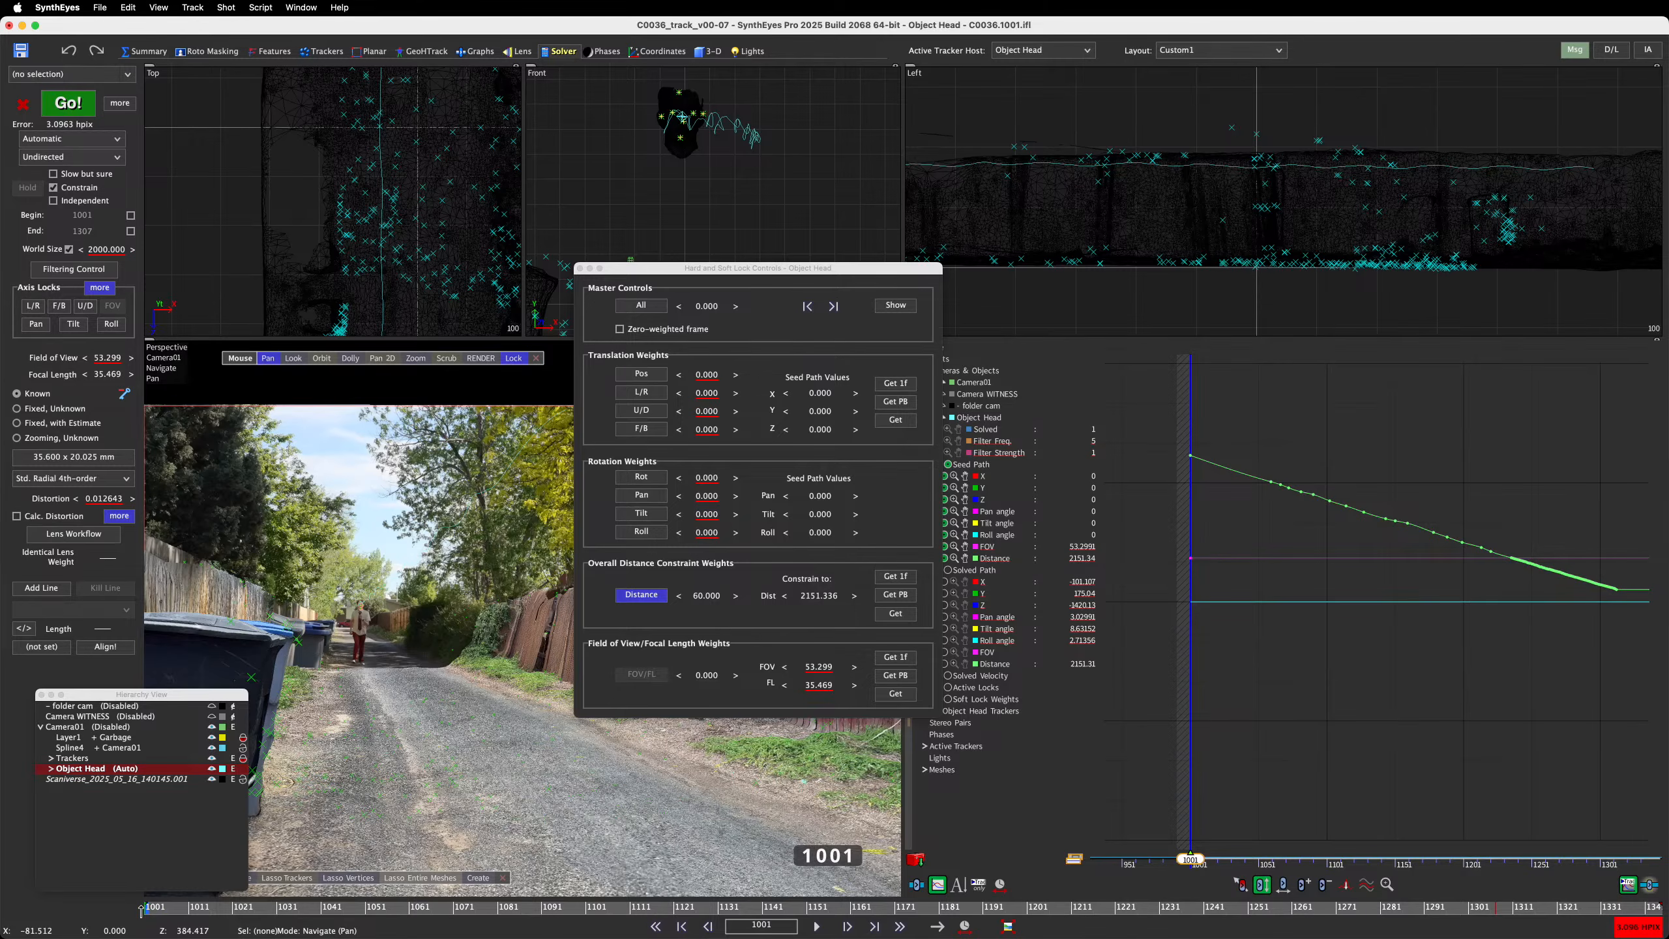
Play the shot from frame 1001 with the camera view enlarged on the runner to check the head track against the footage
{"action": "key", "text": "space"}
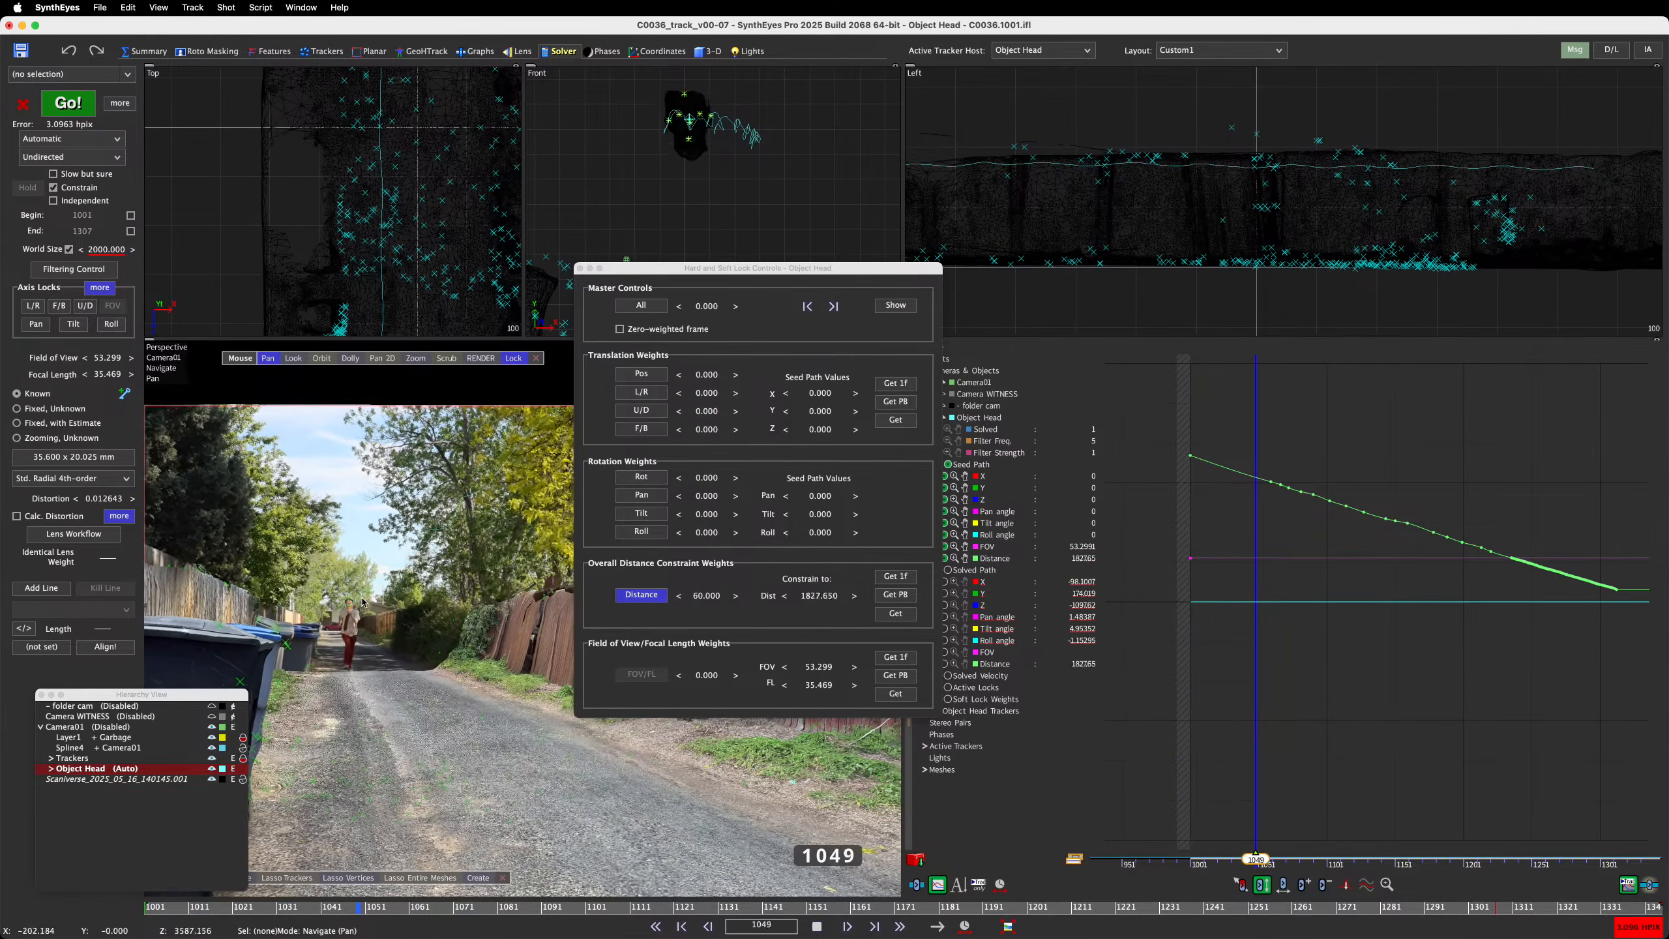
{"action": "scroll", "coordinate": [362, 603], "scroll_direction": "up", "scroll_amount": 8}
{"action": "middle_click_drag", "start_coordinate": [363, 603], "coordinate": [447, 747]}
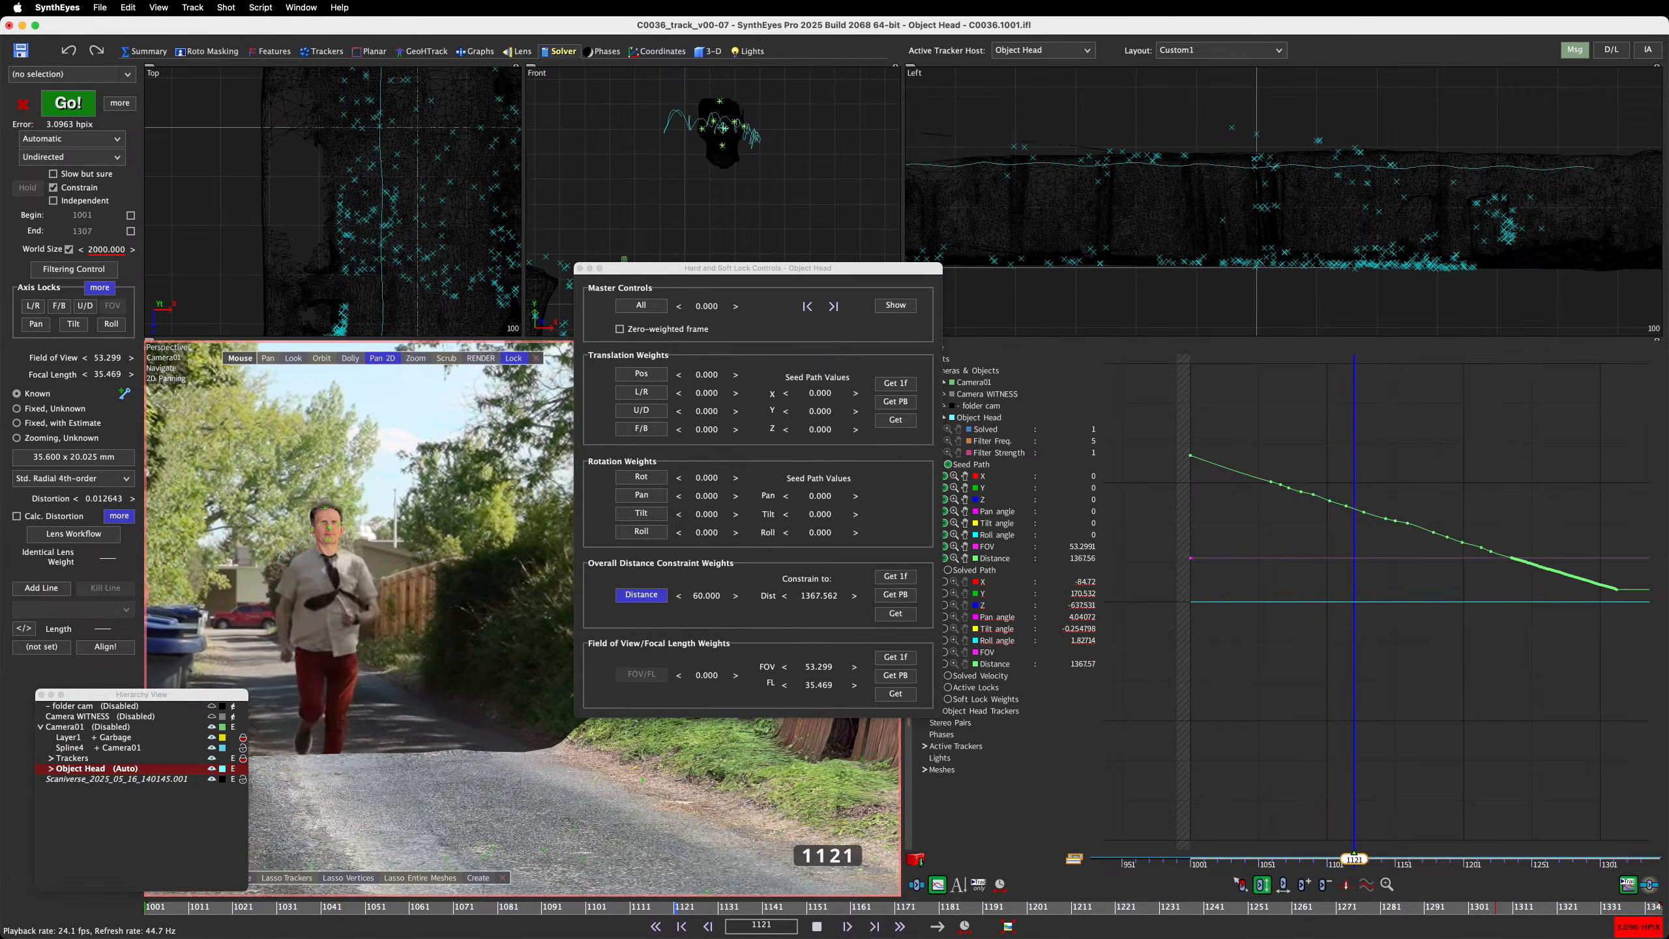
{"action": "key", "text": "super+Tab"}
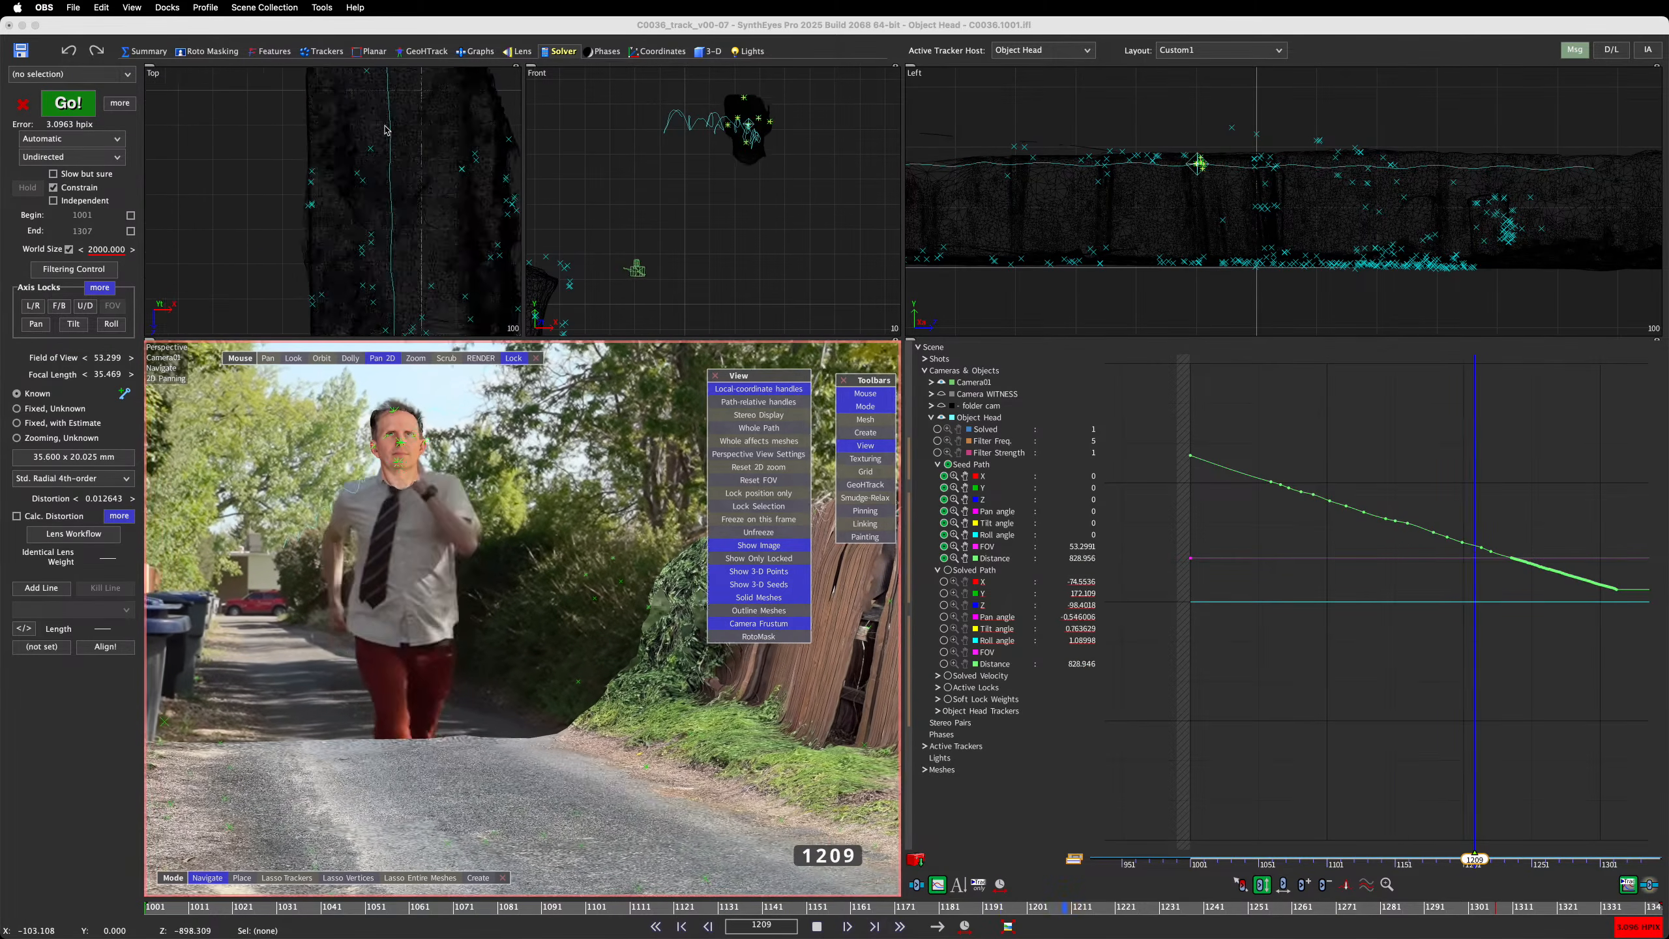
{"action": "middle_click_drag", "start_coordinate": [380, 197], "coordinate": [370, 257]}
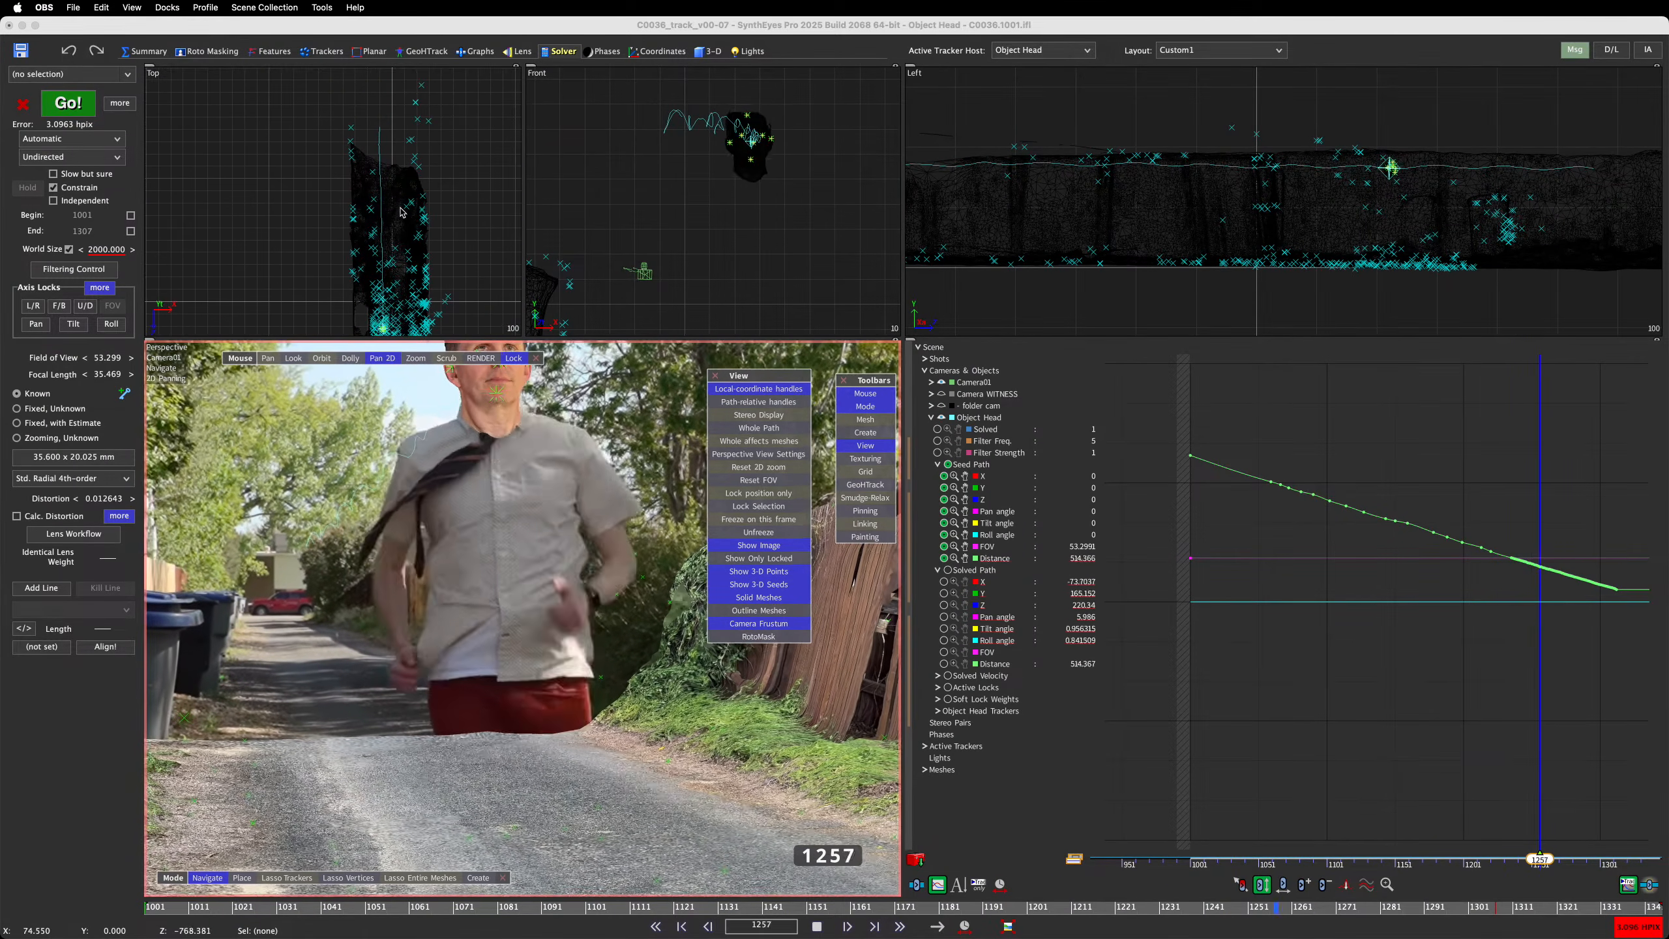
{"action": "scroll", "coordinate": [392, 206], "scroll_direction": "up", "scroll_amount": 5}
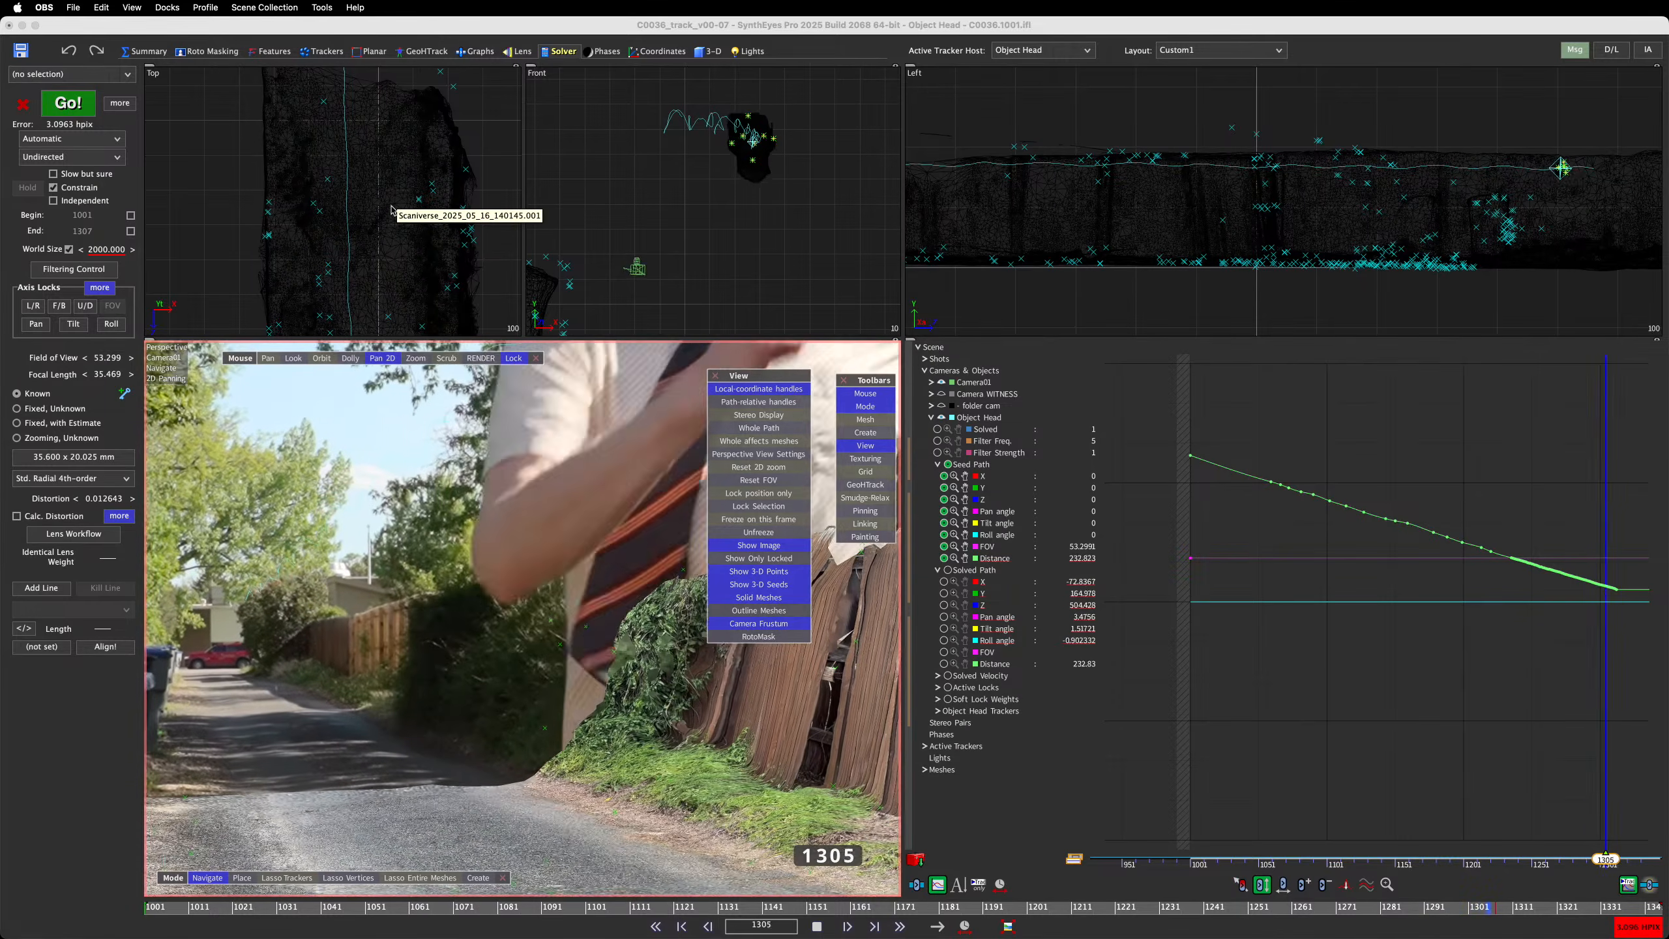